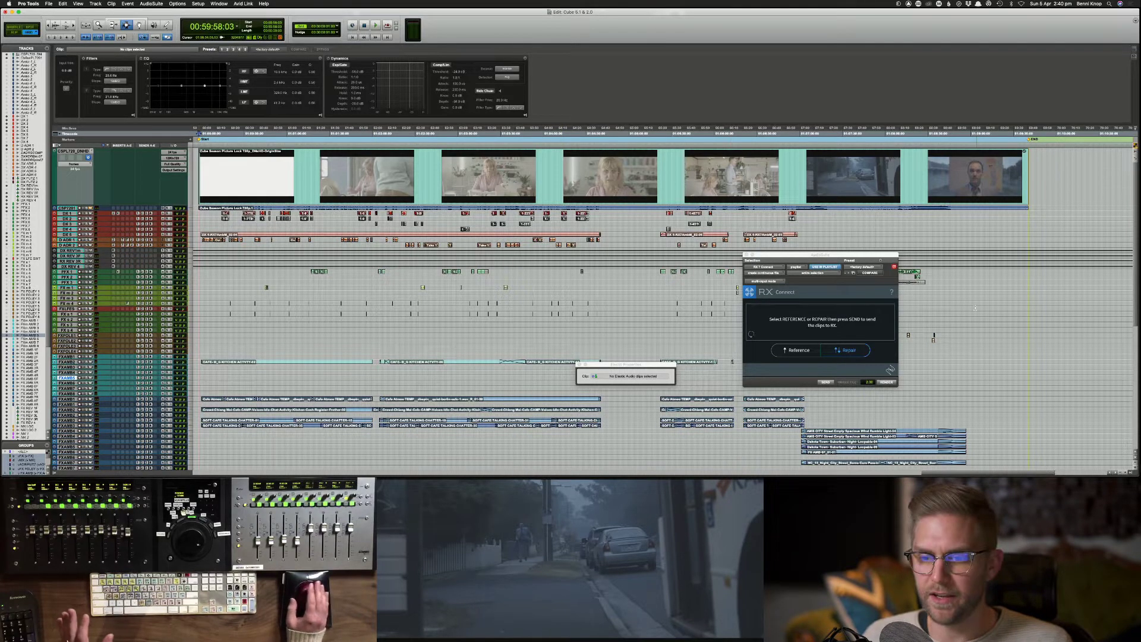
Step: Close the floating RX Connect and Elastic Properties windows to clear the session timeline
{"action": "left_click", "coordinate": [746, 256]}
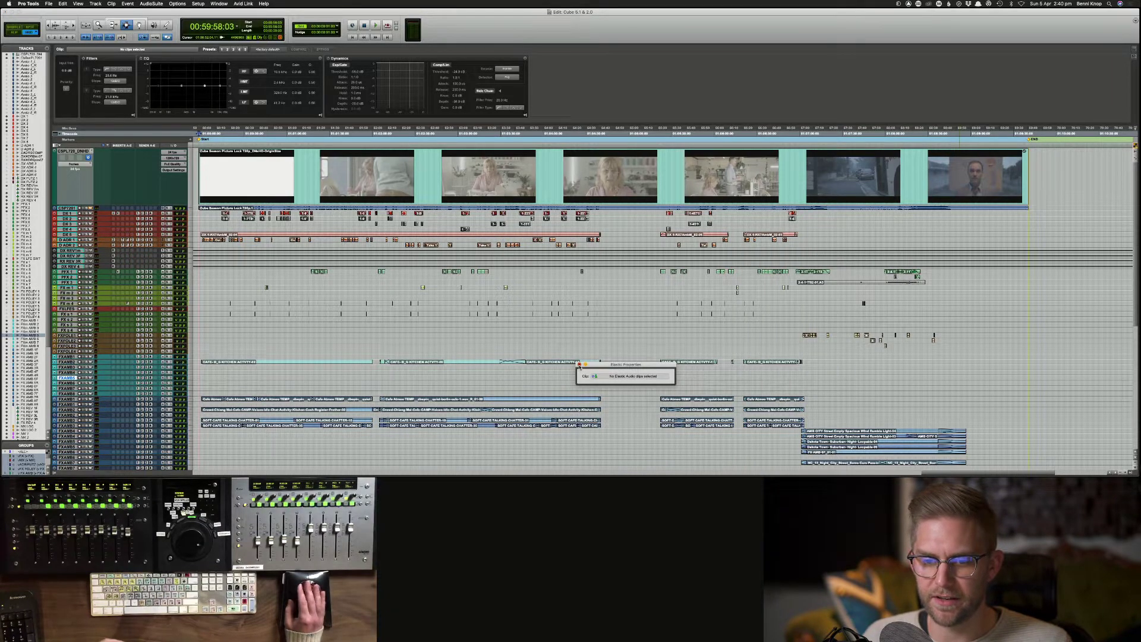
{"action": "left_click", "coordinate": [580, 365]}
{"action": "left_click", "coordinate": [204, 297]}
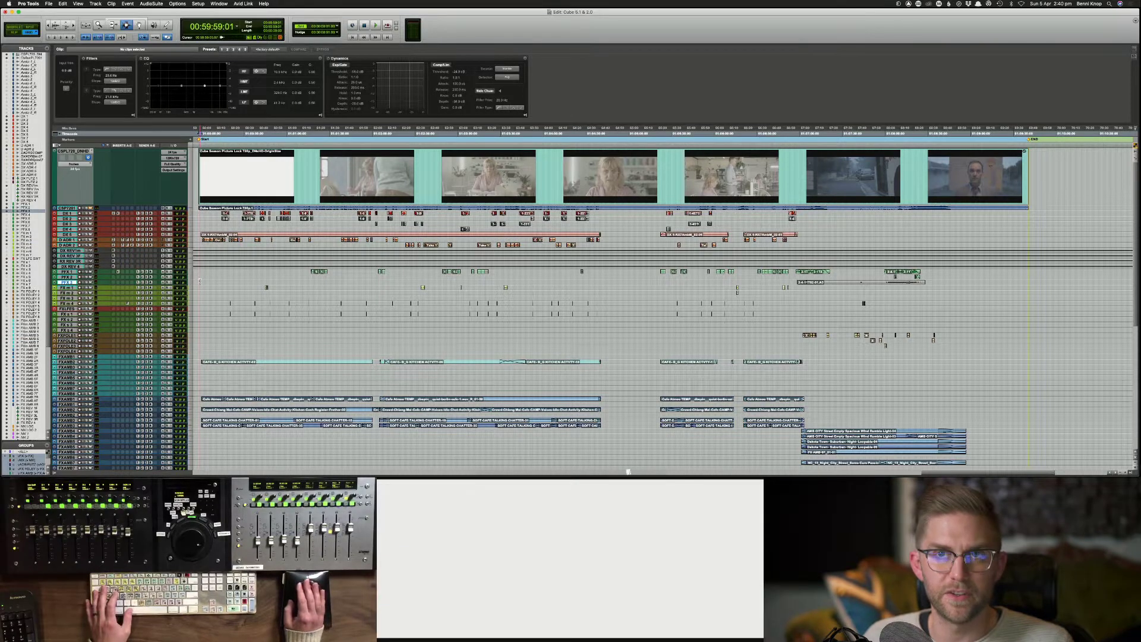
Step: Play the opening of the session from just before the first dialogue, ambience and music clips
{"action": "left_click", "coordinate": [203, 282]}
{"action": "key", "text": "super+bracketright"}
{"action": "key", "text": "super+bracketright"}
{"action": "key", "text": "super+bracketright"}
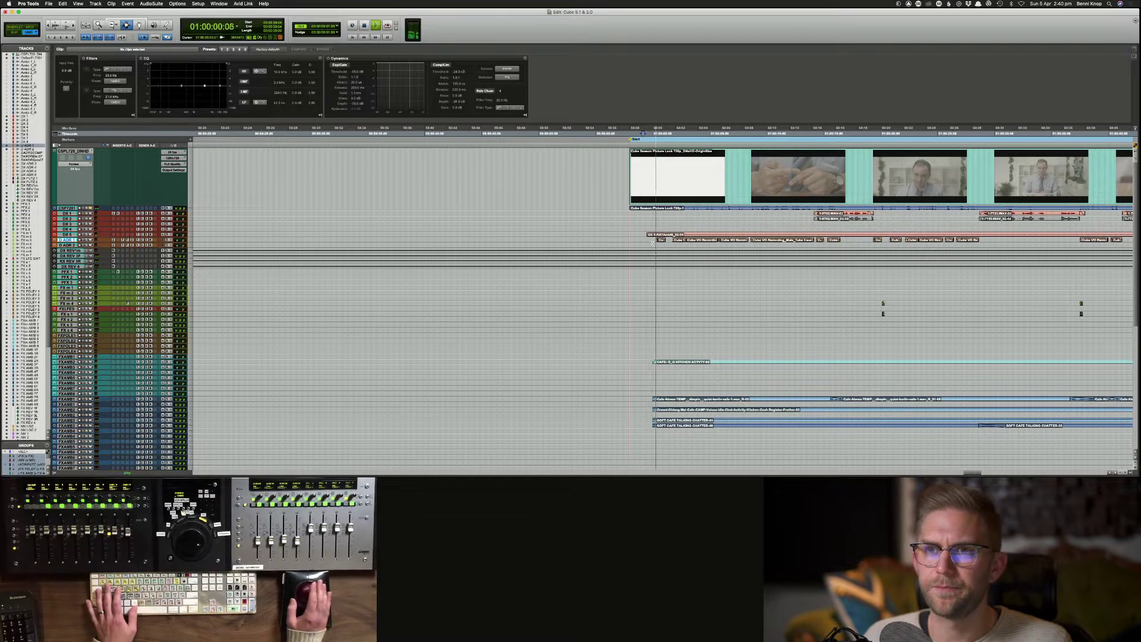
{"action": "key", "text": "space"}
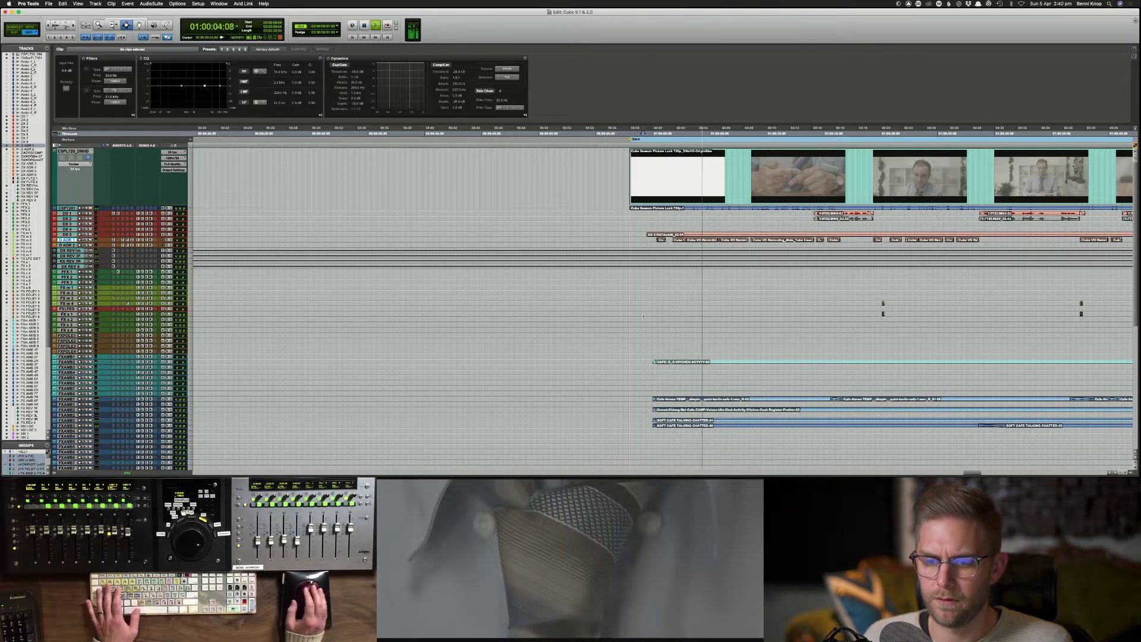
{"action": "key", "text": "space"}
{"action": "left_click", "coordinate": [641, 386]}
{"action": "key", "text": "space"}
{"action": "key", "text": "t"}
{"action": "key", "text": "t"}
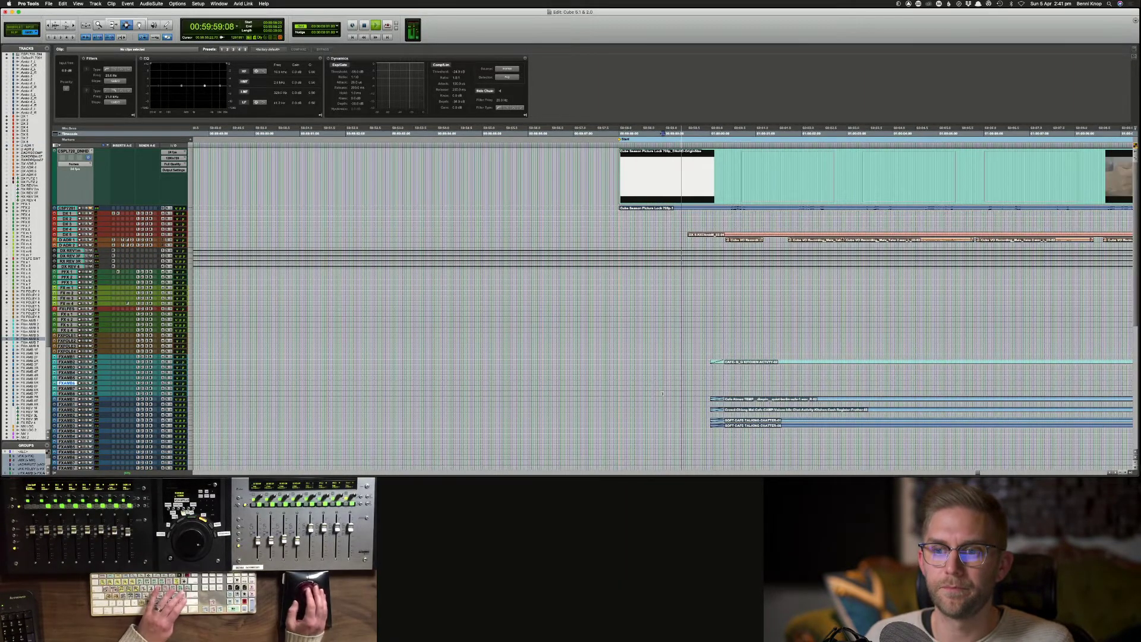
{"action": "key", "text": "space"}
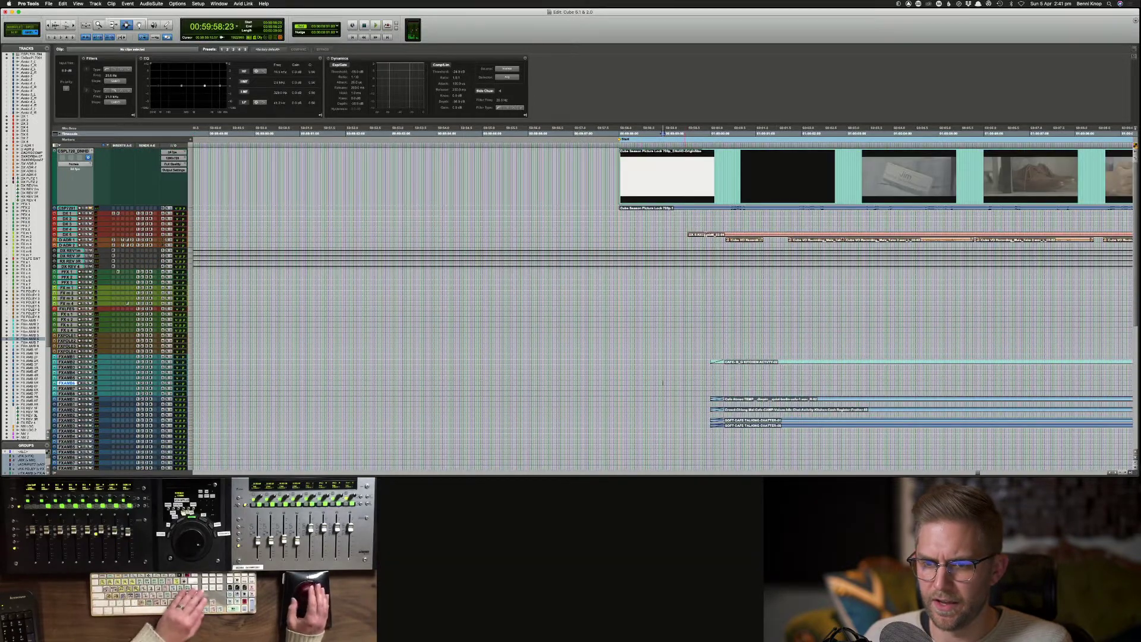
{"action": "key", "text": "space"}
Step: Trim the start of the long red clip above the VO recordings to the first VO clip and add a short fade-in
{"action": "key", "text": "Delete"}
{"action": "left_click_drag", "start_coordinate": [724, 234], "coordinate": [736, 235]}
{"action": "key", "text": "f"}
{"action": "left_click", "coordinate": [712, 236]}
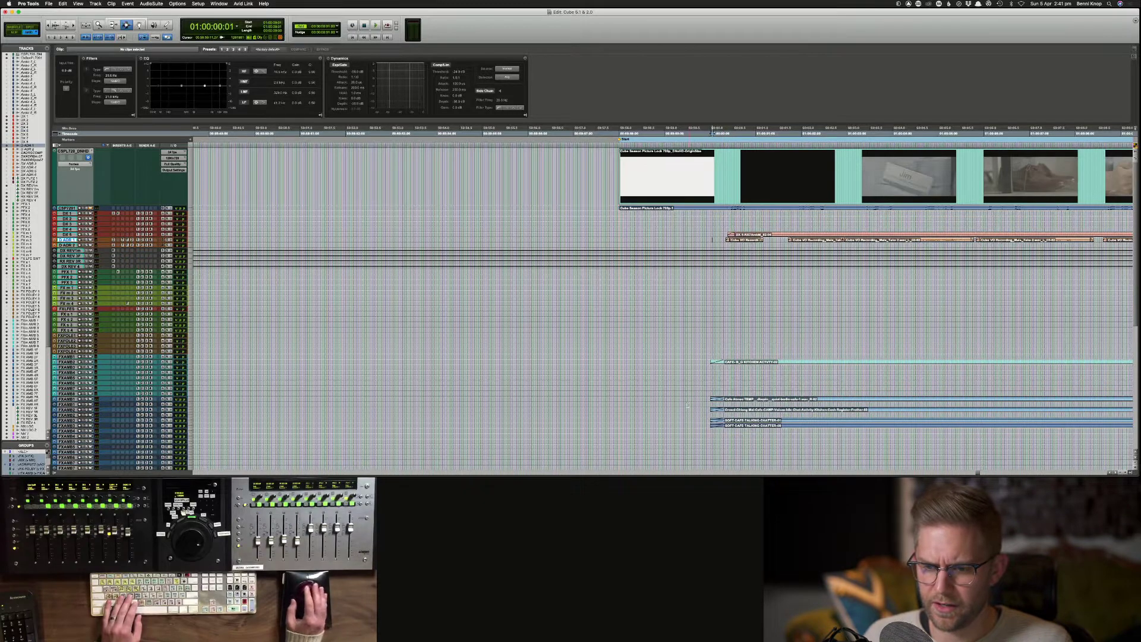
Step: Try to extend and re-fade the starts of the opening ambience and café clips, and undo the change
{"action": "left_click_drag", "start_coordinate": [695, 355], "coordinate": [729, 427]}
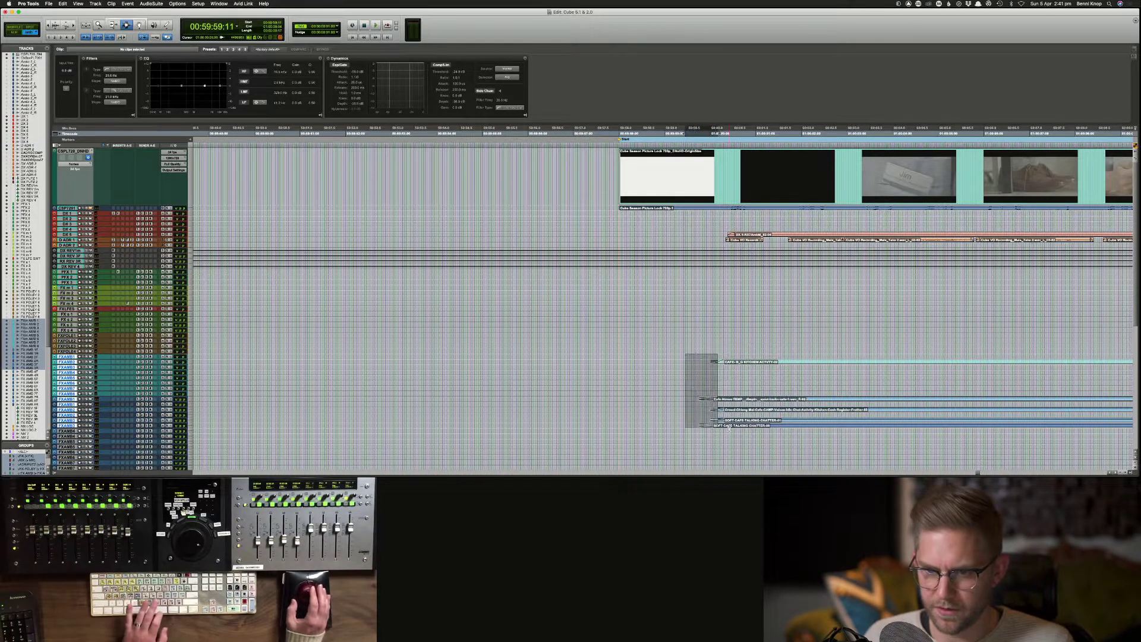
{"action": "left_click", "coordinate": [696, 410]}
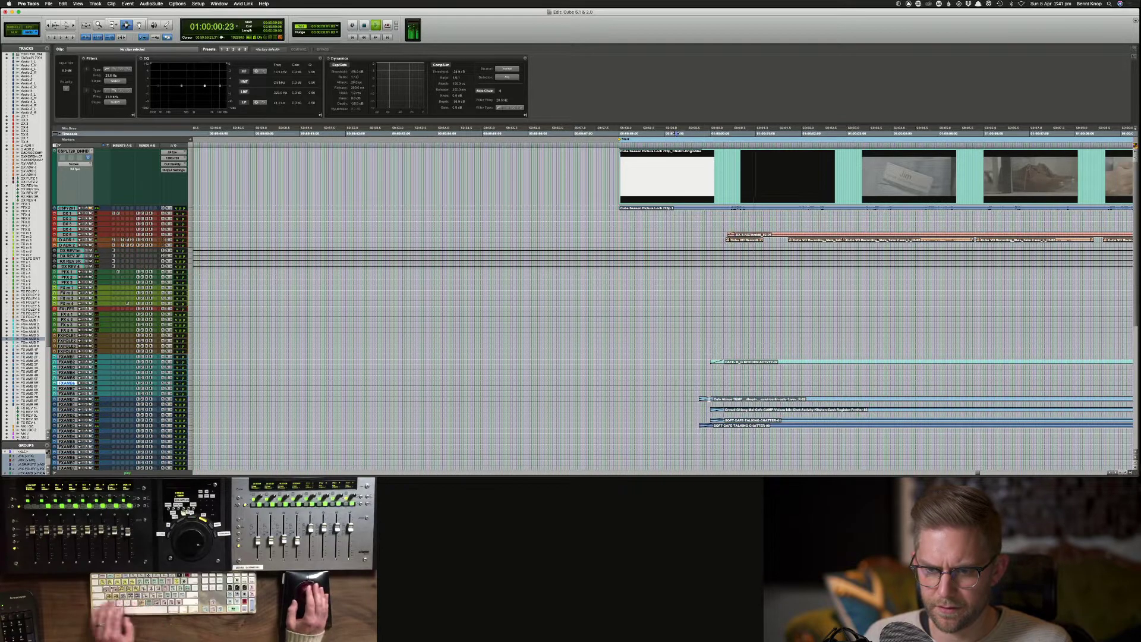
{"action": "key", "text": "super+z"}
{"action": "key", "text": "super+z"}
Step: Replay the opening with the trimmed clip start and continue into the first scene
{"action": "left_click", "coordinate": [698, 394]}
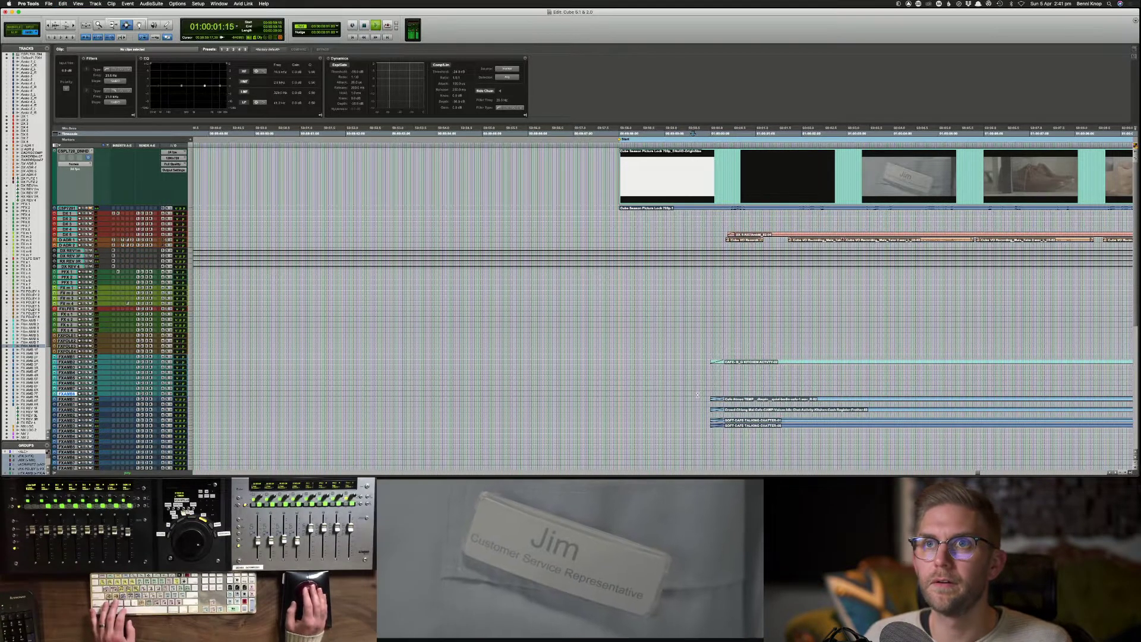
{"action": "key", "text": "r"}
{"action": "key", "text": "r"}
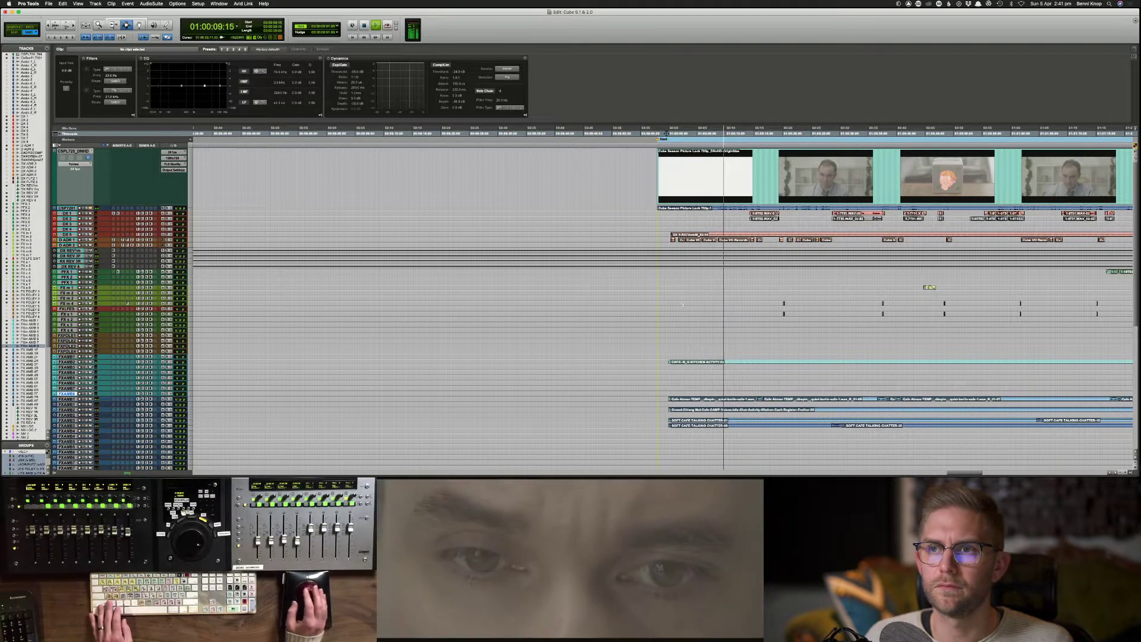
Step: Open the Insight loudness meter on the 5.1 Master in the Mix window, keeping Neutron closed and the meter fully in view
{"action": "key", "text": "super+equal"}
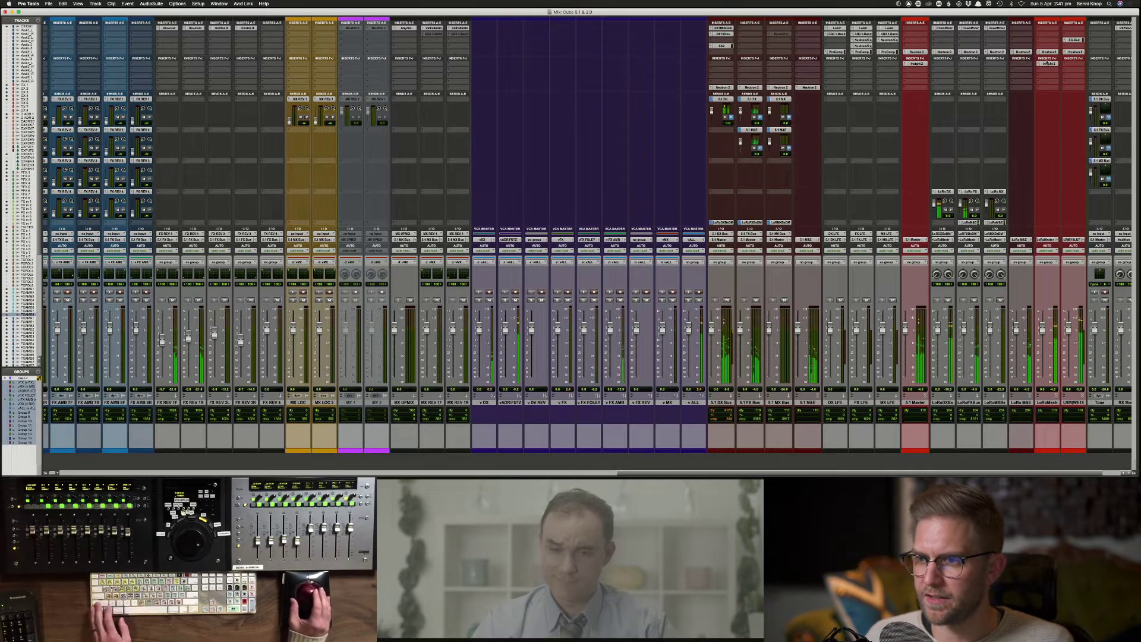
{"action": "left_click", "coordinate": [916, 63]}
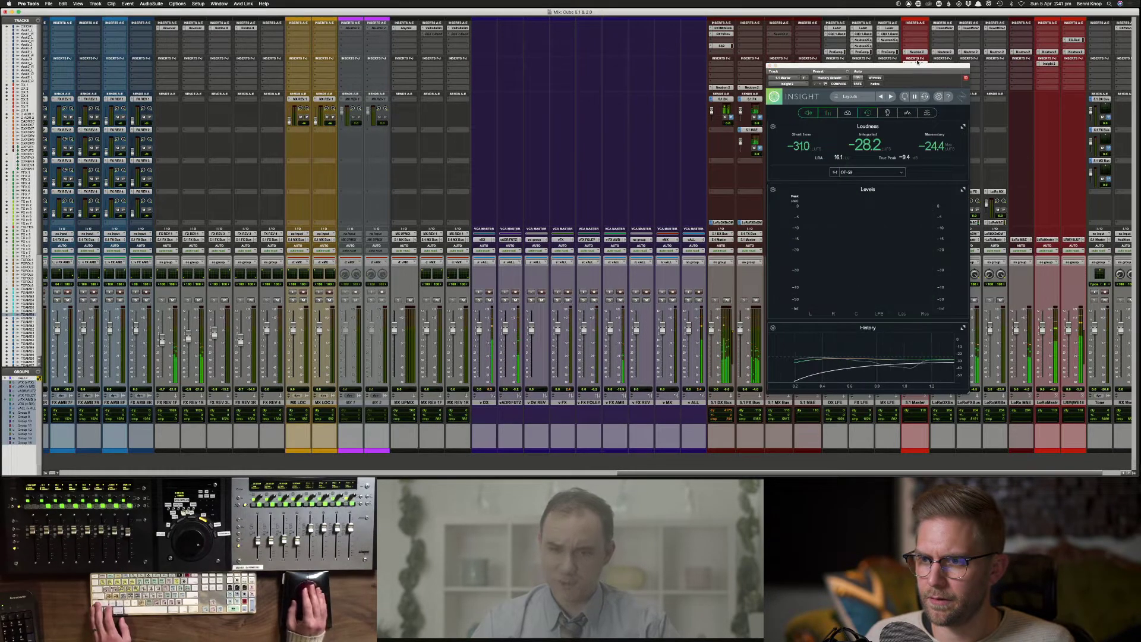
{"action": "left_click", "coordinate": [917, 53]}
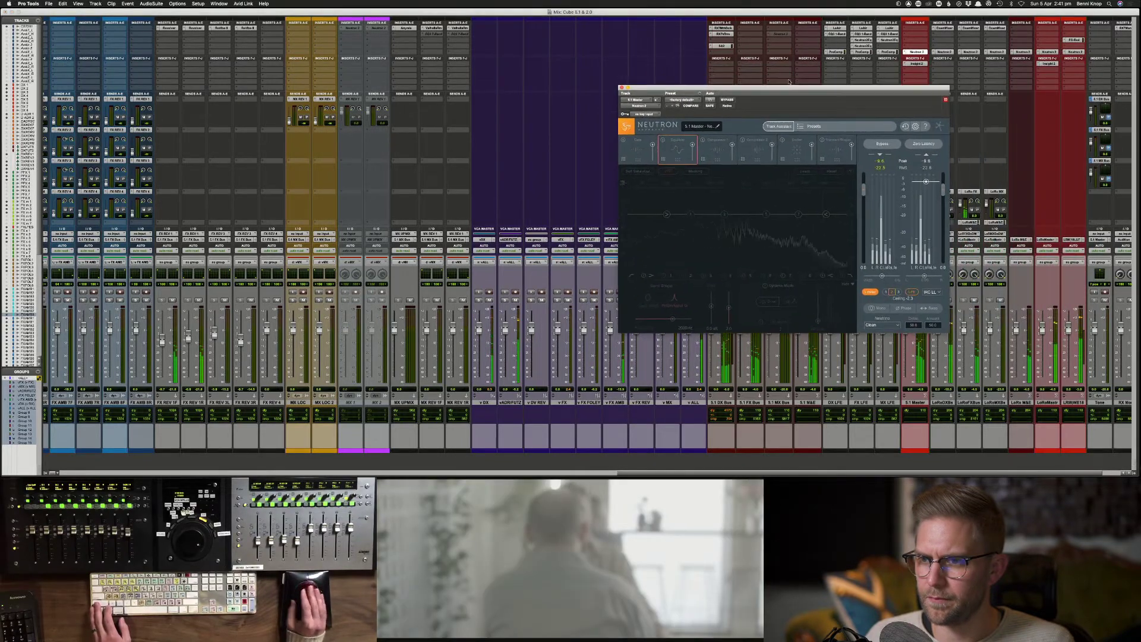
{"action": "left_click", "coordinate": [917, 63], "text": "shift"}
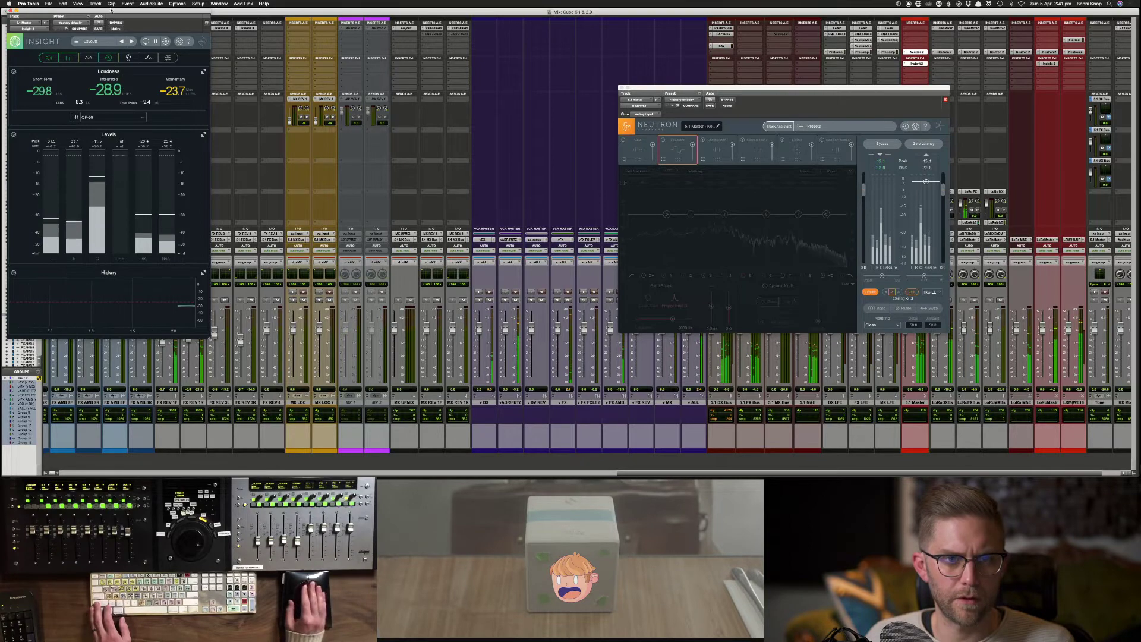
{"action": "left_click_drag", "start_coordinate": [112, 10], "coordinate": [1063, 61]}
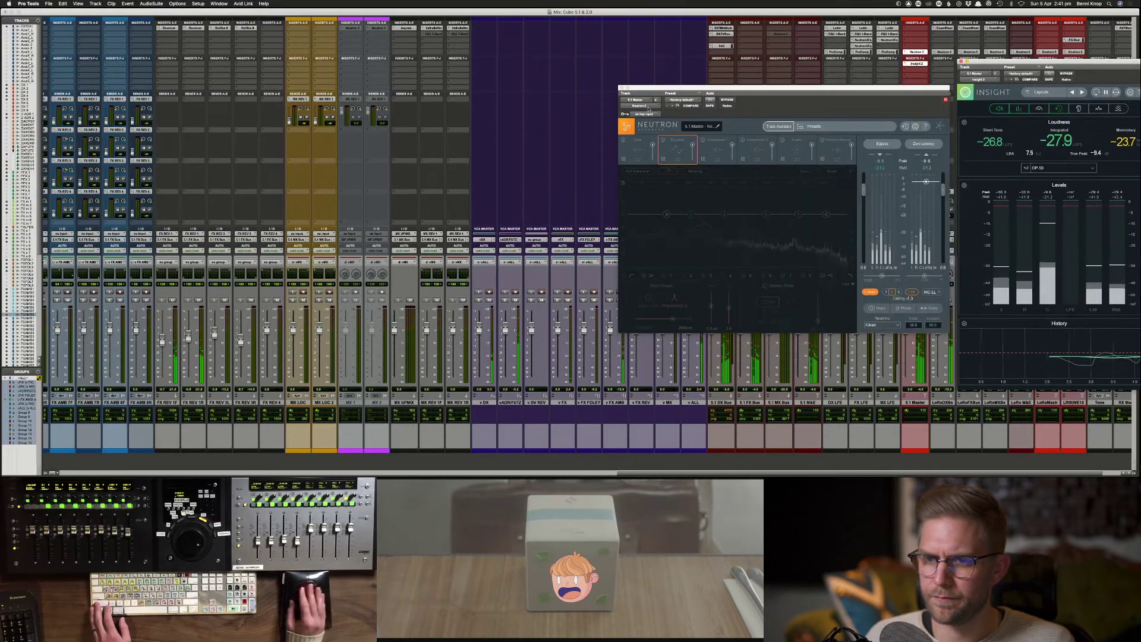
{"action": "left_click", "coordinate": [622, 88]}
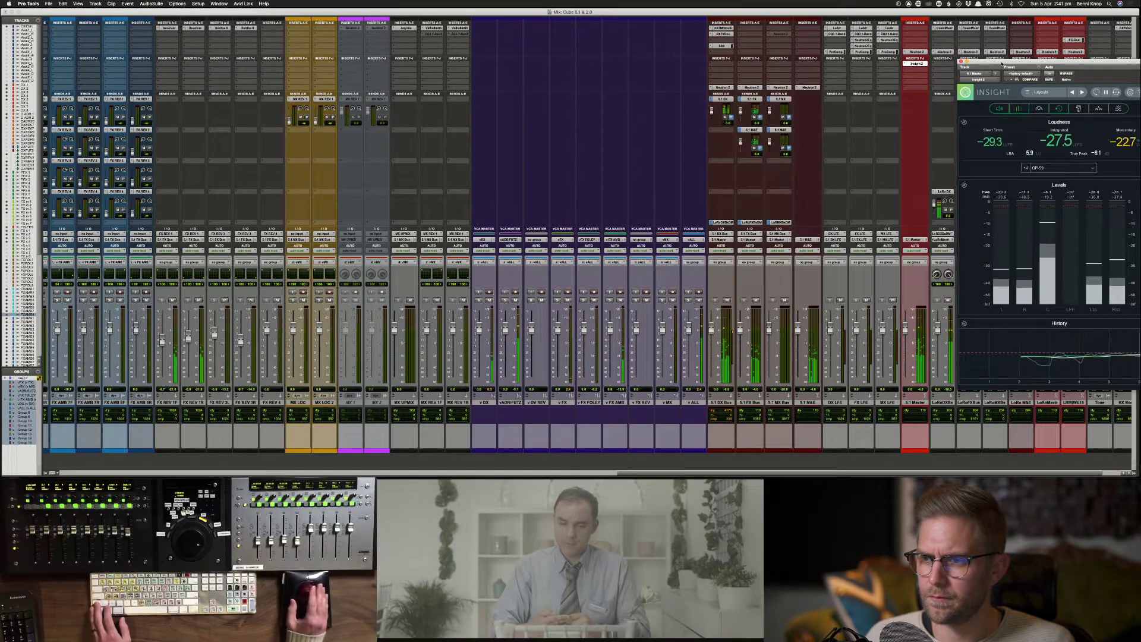
{"action": "left_click_drag", "start_coordinate": [1001, 64], "coordinate": [954, 59]}
Step: Check the MOTU mixer in Chrome, then return to the Pro Tools Edit window and replay the opening from the start
{"action": "key", "text": "super+Tab"}
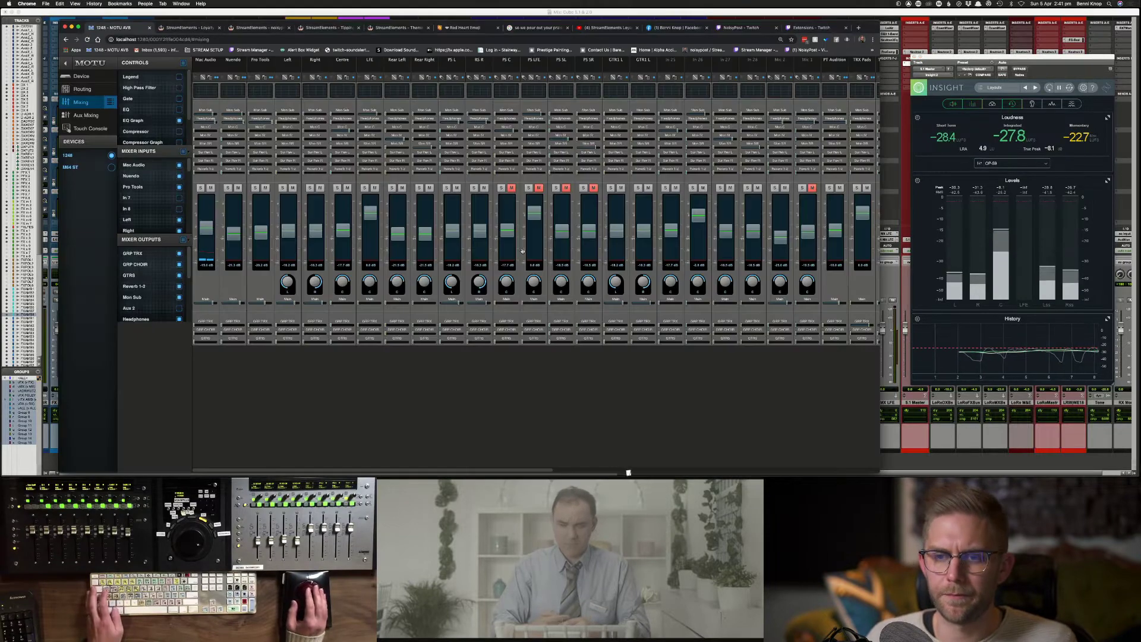
{"action": "key", "text": "super+Tab"}
{"action": "key", "text": "super+equal"}
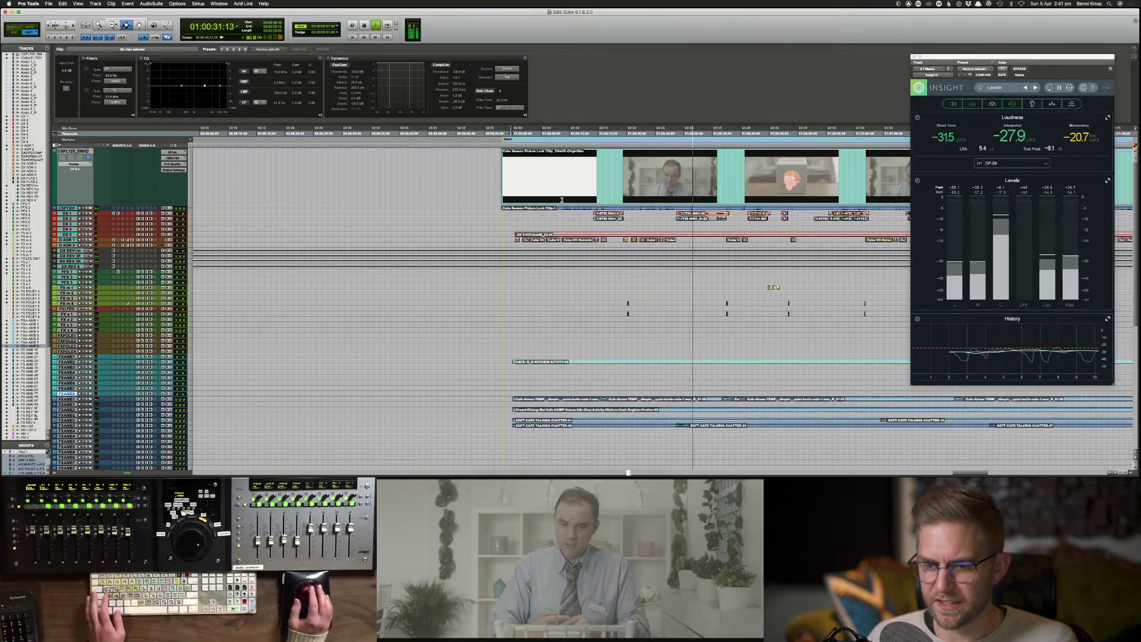
{"action": "scroll", "coordinate": [562, 200], "scroll_direction": "right", "scroll_amount": 5}
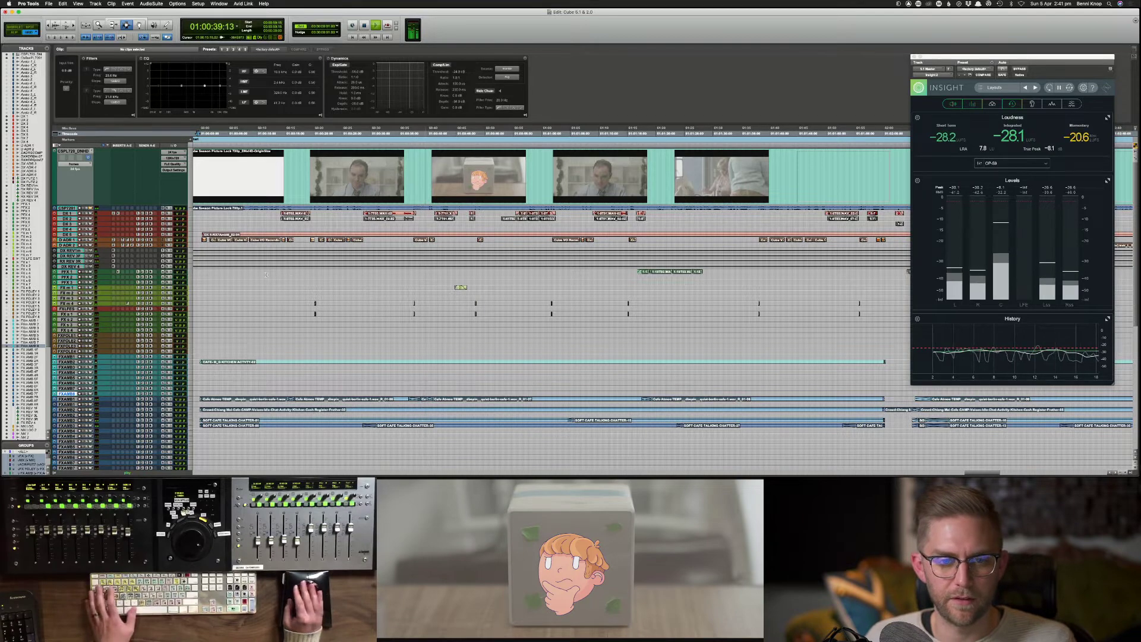
{"action": "key", "text": "space"}
{"action": "key", "text": "space"}
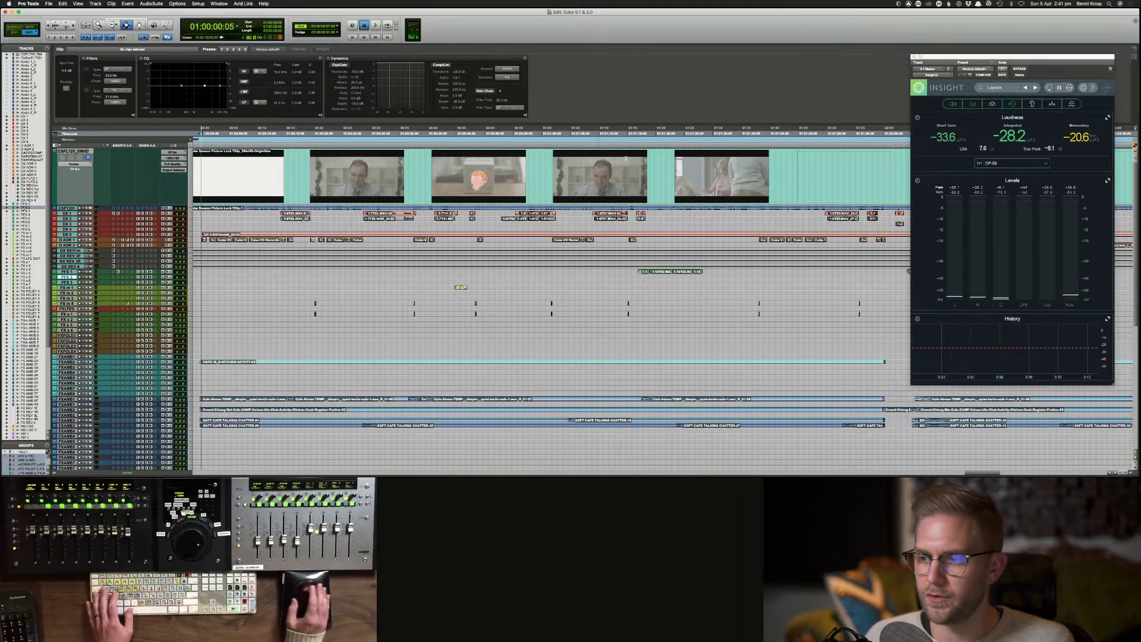
{"action": "key", "text": "space"}
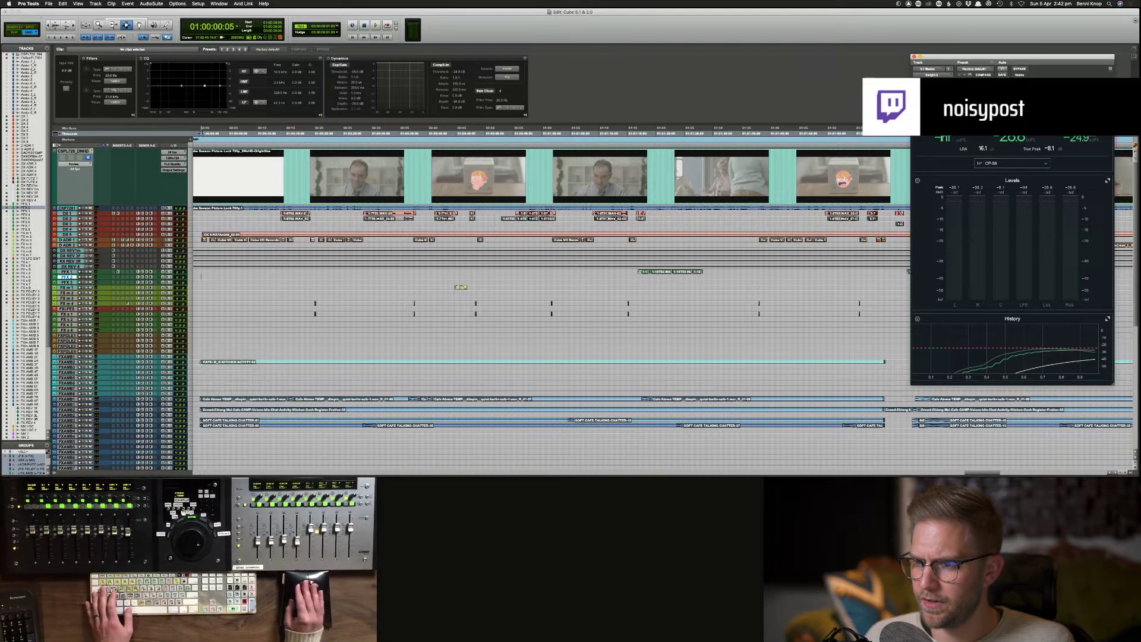
Step: Hide Insight's History section and shrink the meter to its Loudness readings, placed over a corner of the video picture
{"action": "left_click", "coordinate": [1107, 319]}
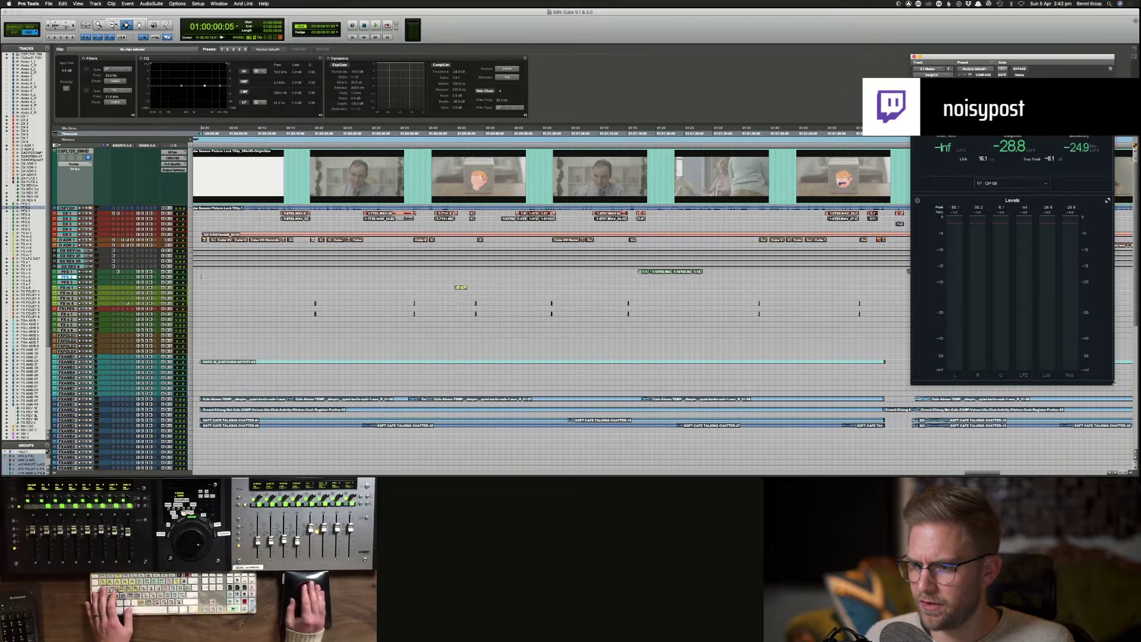
{"action": "left_click_drag", "start_coordinate": [1113, 384], "coordinate": [991, 267]}
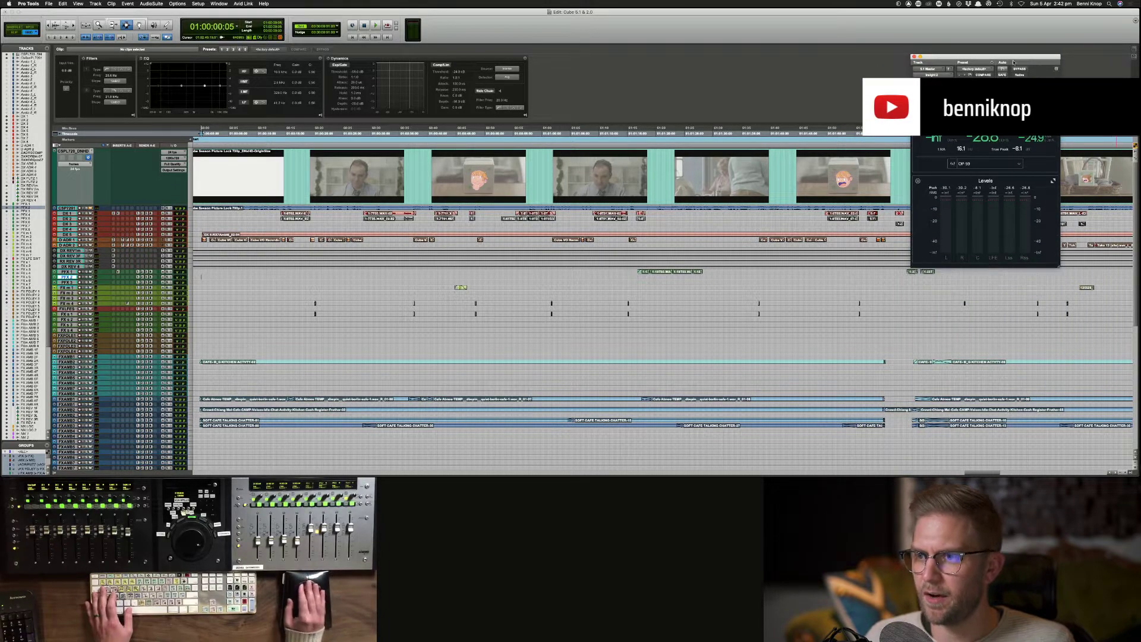
{"action": "left_click_drag", "start_coordinate": [1012, 57], "coordinate": [441, 480]}
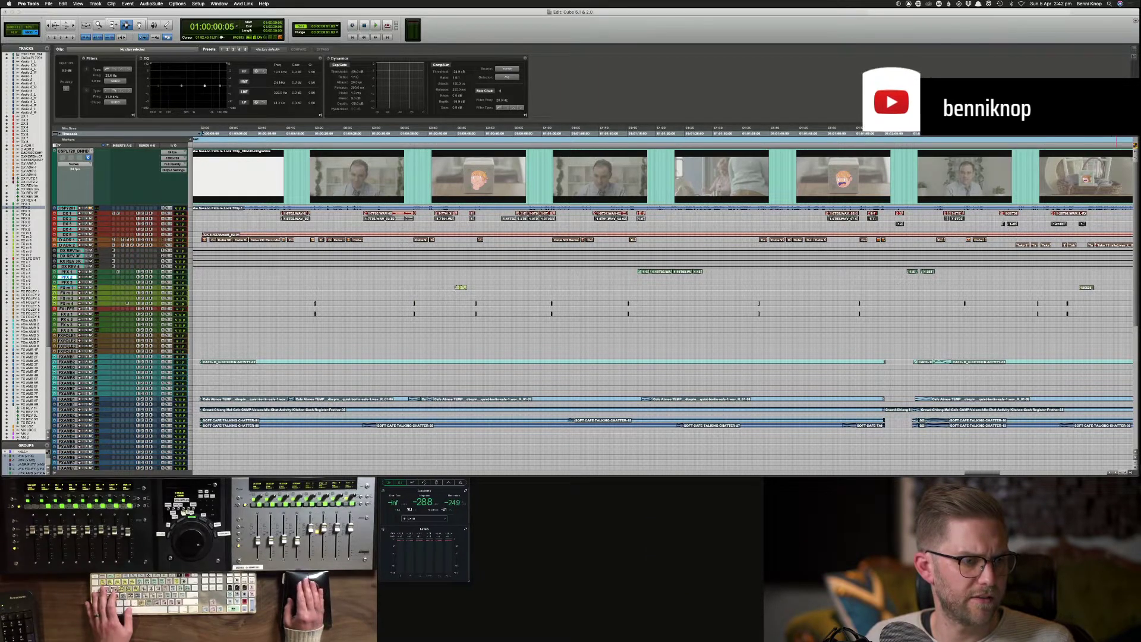
{"action": "key", "text": "space"}
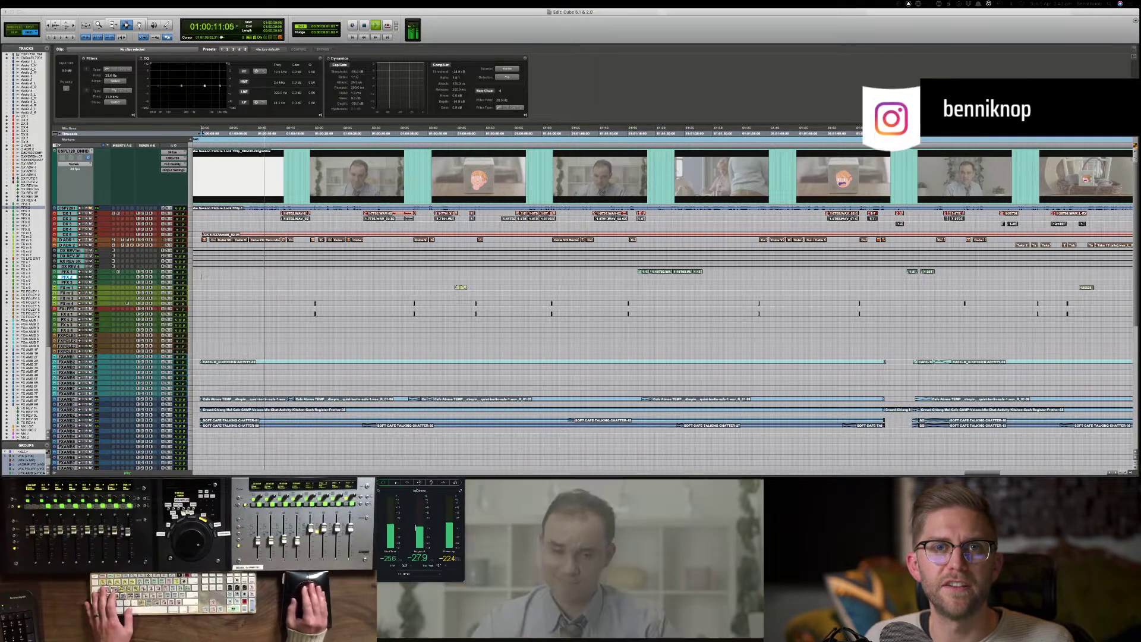
{"action": "left_click_drag", "start_coordinate": [464, 582], "coordinate": [426, 512]}
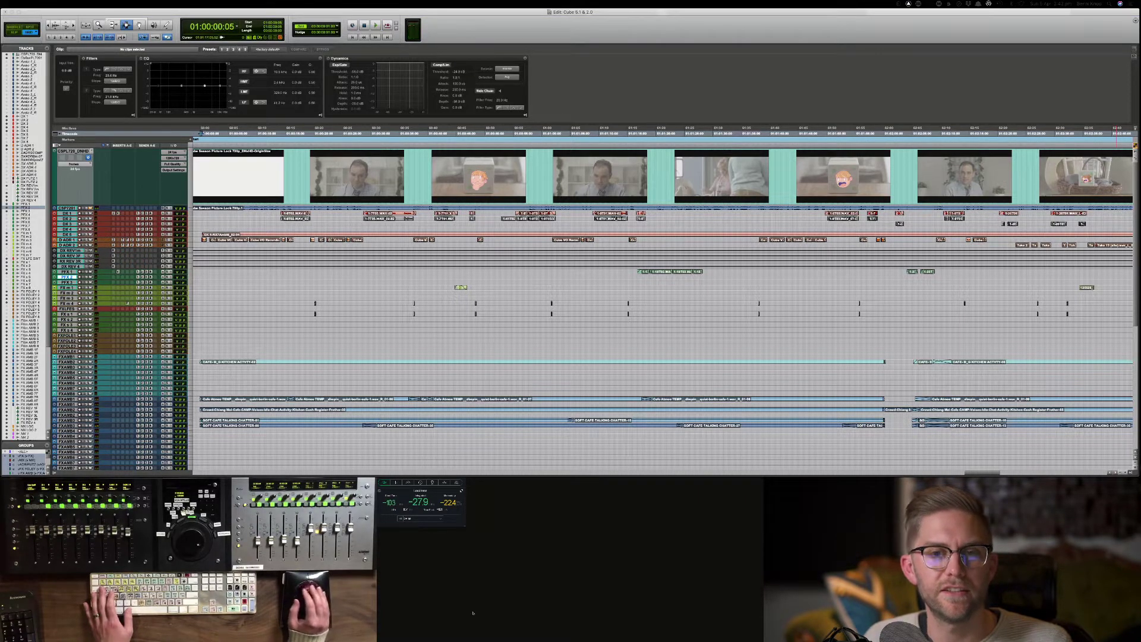
{"action": "left_click", "coordinate": [497, 32]}
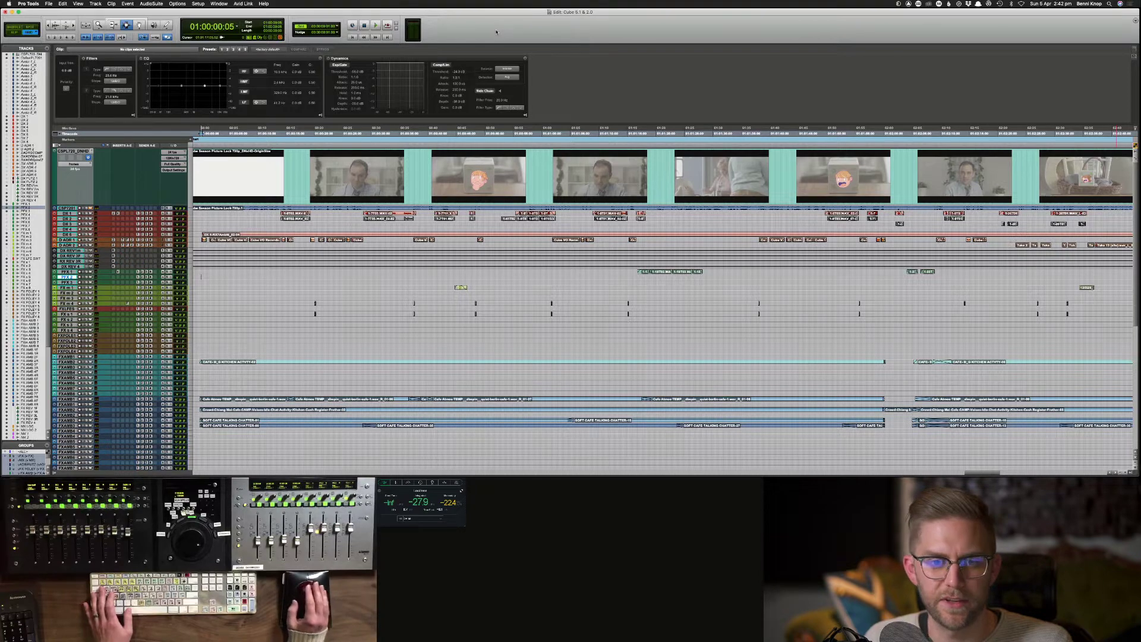
Step: Play the opening with the compact loudness meter and replay the passage around the shoes shot
{"action": "key", "text": "space"}
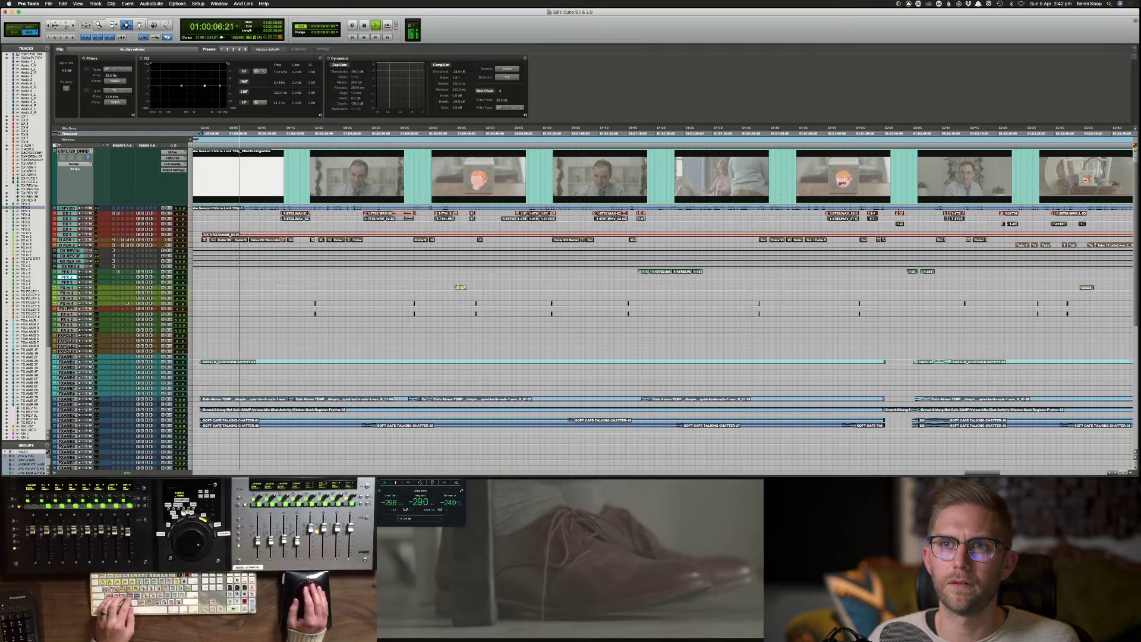
{"action": "key", "text": "space"}
{"action": "left_click", "coordinate": [230, 239]}
{"action": "key", "text": "space"}
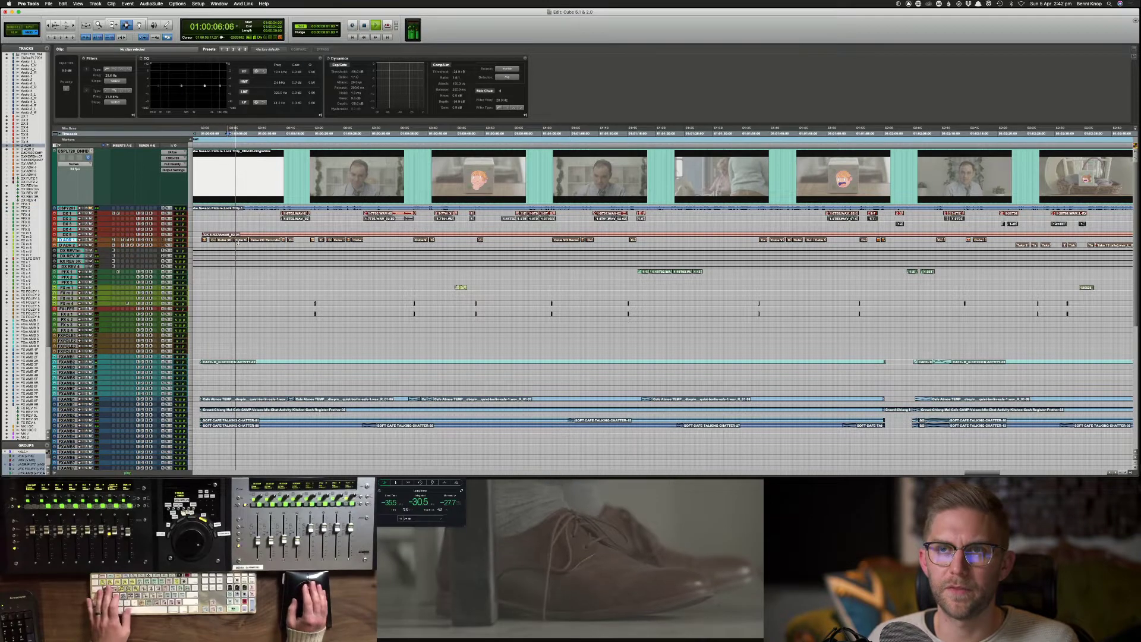
{"action": "key", "text": "space"}
Step: Switch between Pro Tools and the MOTU mixer in Chrome to examine the monitoring channel levels
{"action": "key", "text": "super+Tab"}
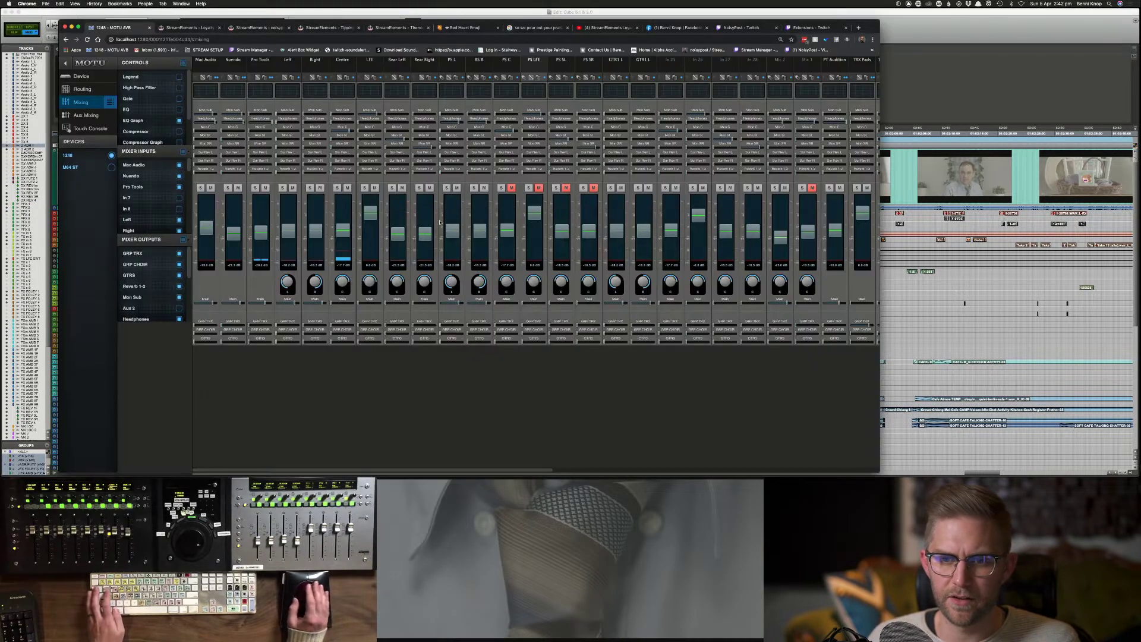
{"action": "key", "text": "super+Tab"}
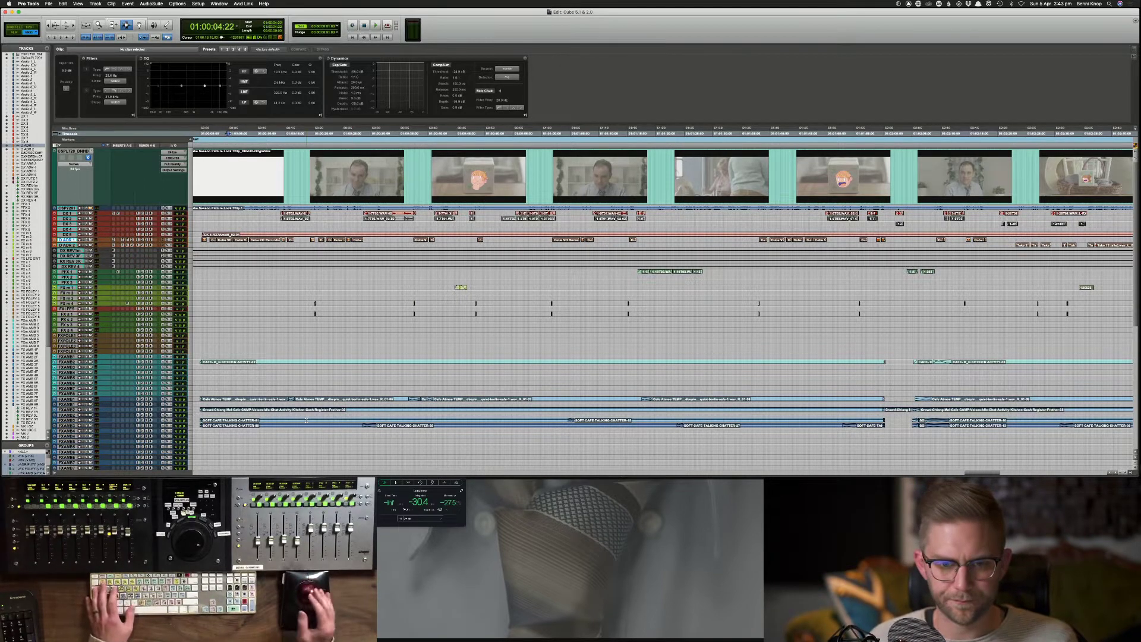
{"action": "key", "text": "super+Tab"}
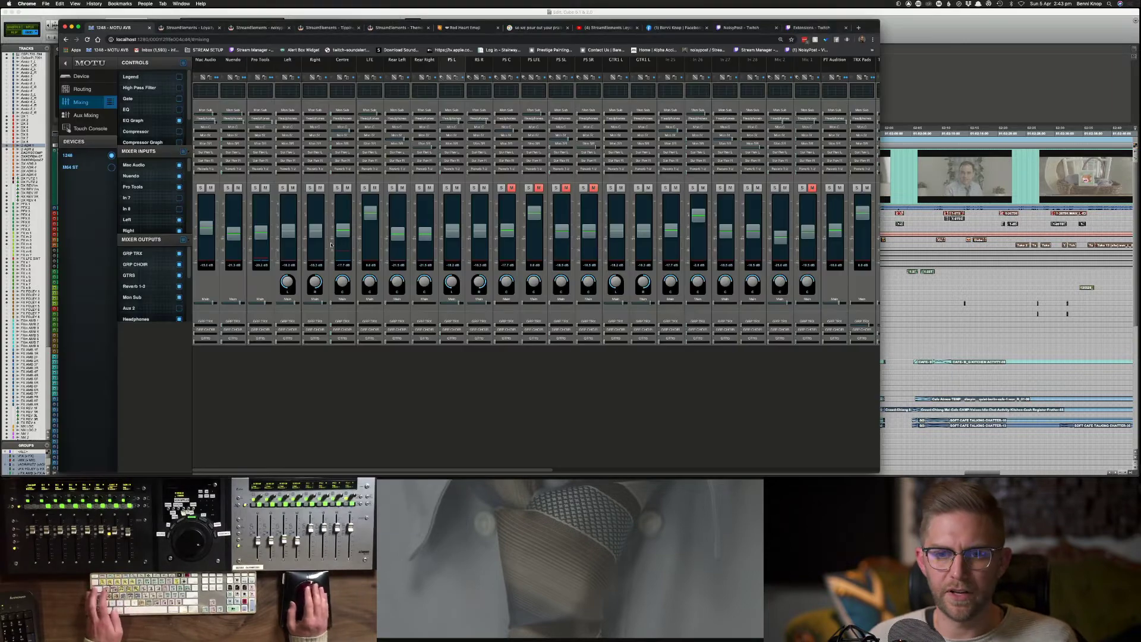
{"action": "key", "text": "super+Tab"}
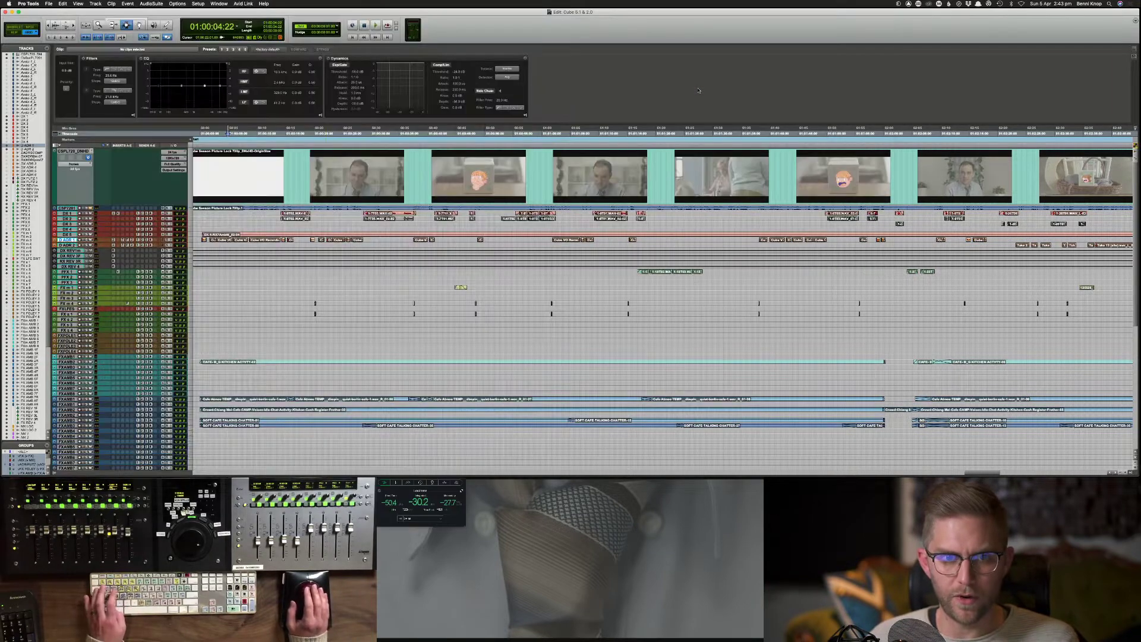
{"action": "key", "text": "super+Tab"}
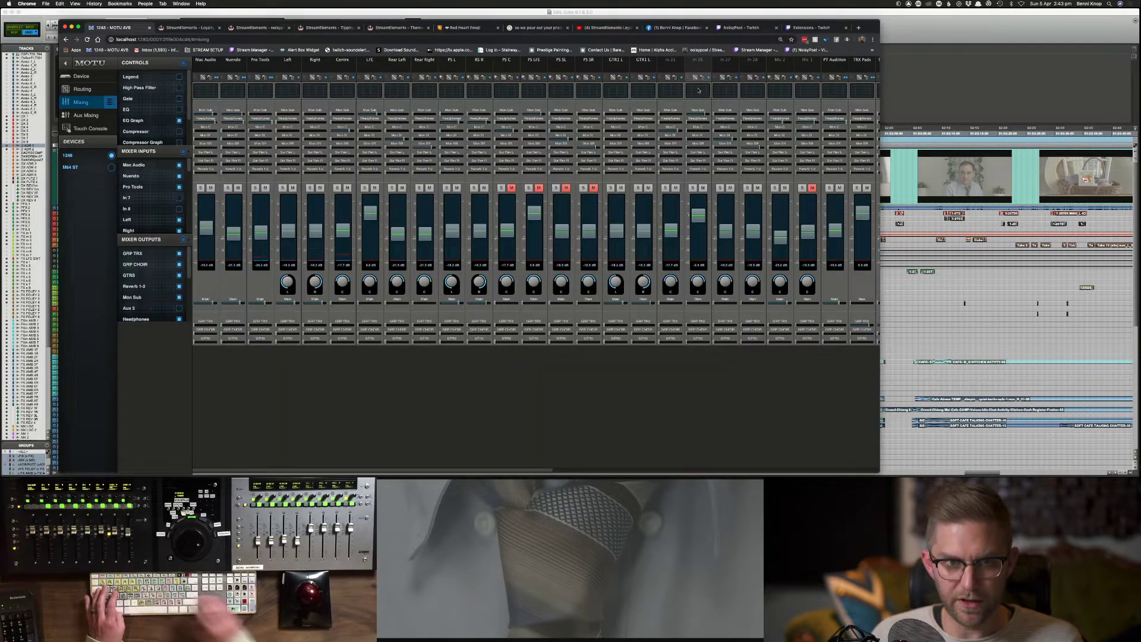
Step: Open soundsnap.com in a new Chrome window and resize the window to a smaller area over the timeline
{"action": "key", "text": "super+n"}
{"action": "key", "text": "super+grave"}
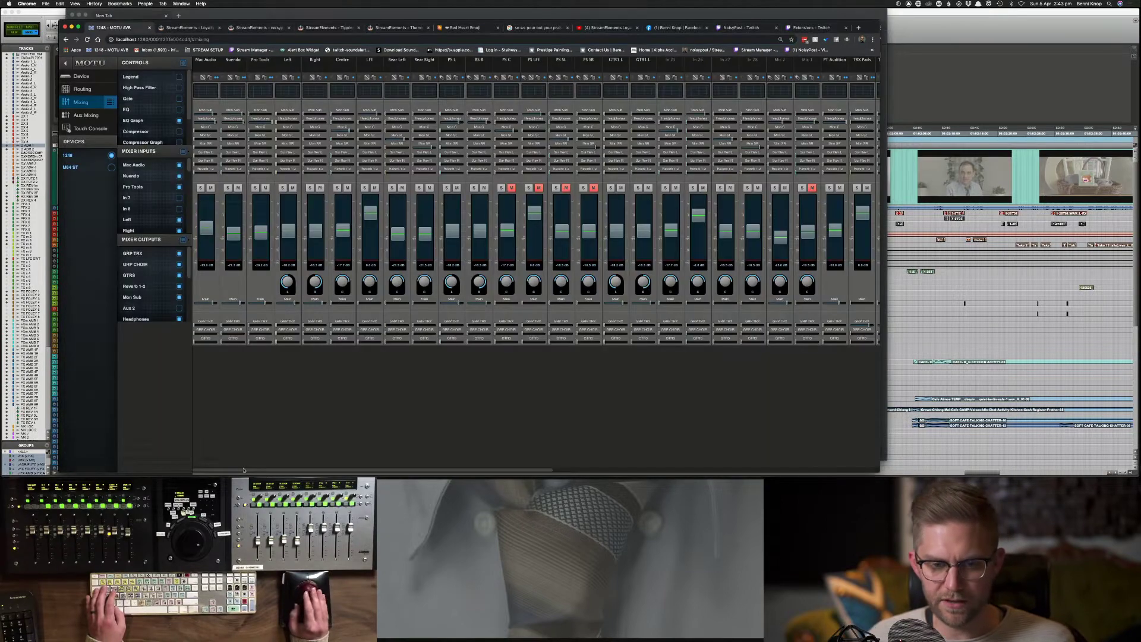
{"action": "left_click", "coordinate": [71, 27]}
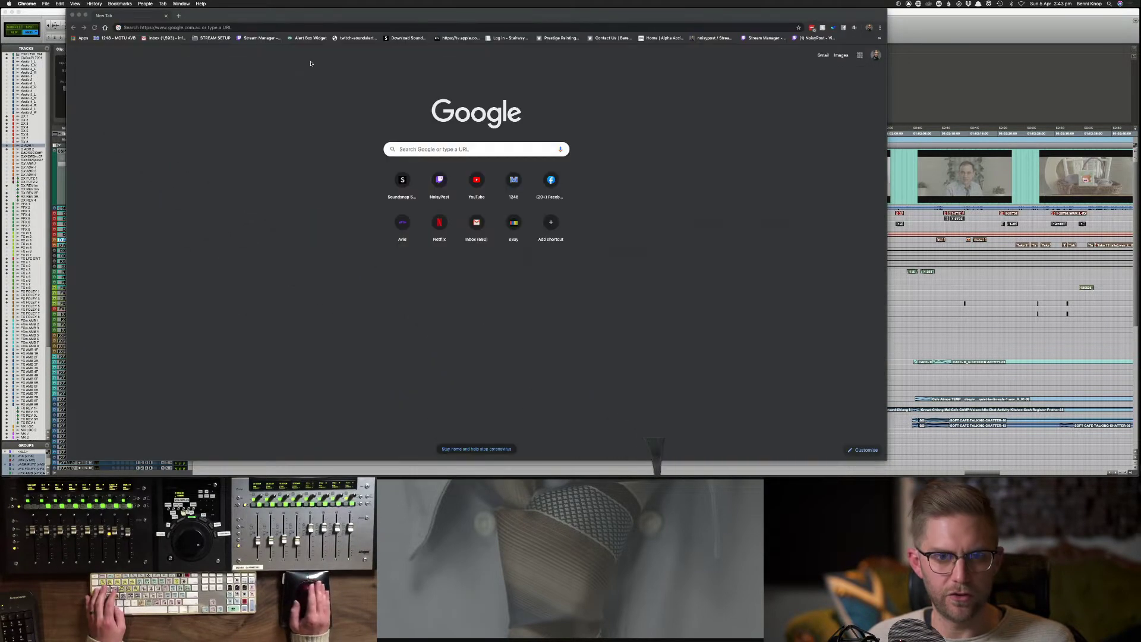
{"action": "type", "text": "soundsnap.com"}
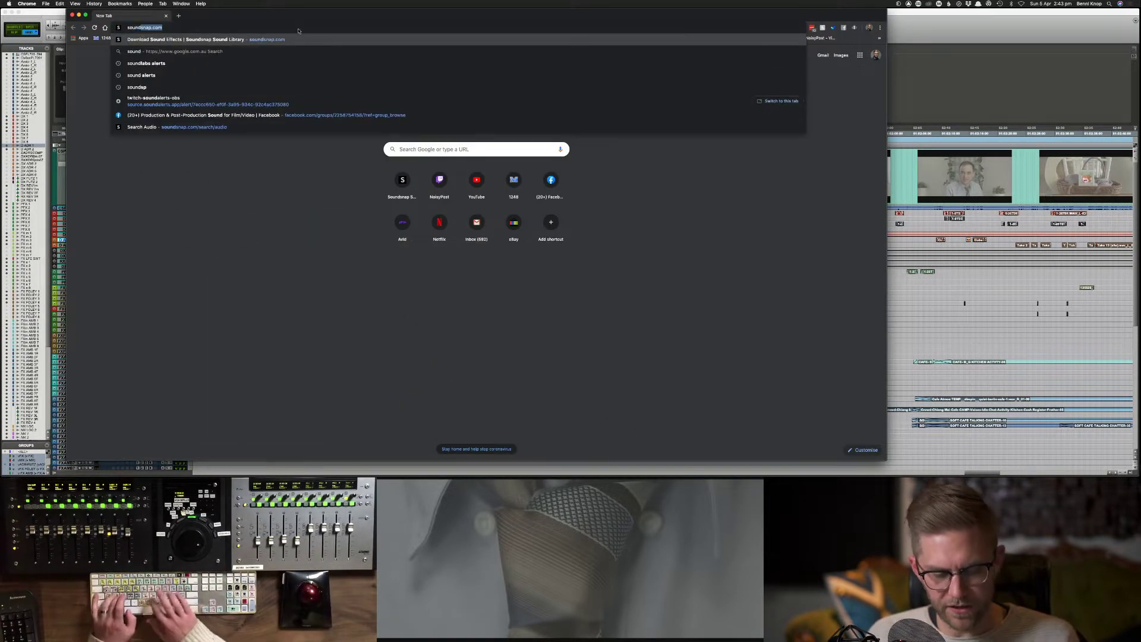
{"action": "key", "text": "Return"}
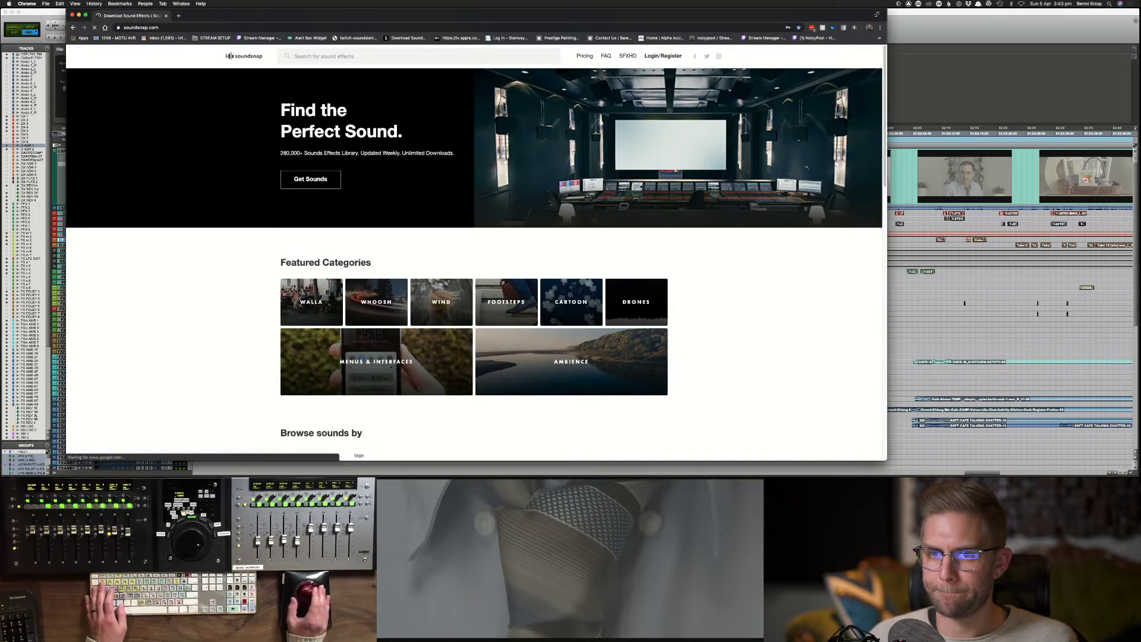
{"action": "left_click_drag", "start_coordinate": [886, 9], "coordinate": [862, 50]}
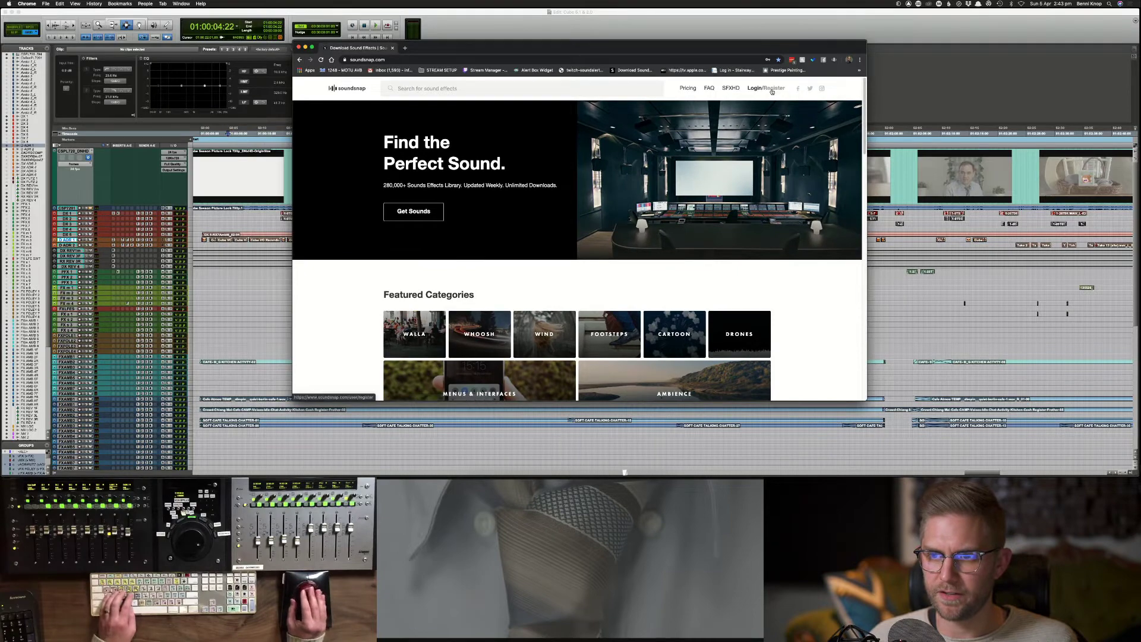
Step: Log in to Soundsnap with the saved credentials and search for "foot tap business shoe"
{"action": "left_click", "coordinate": [772, 91]}
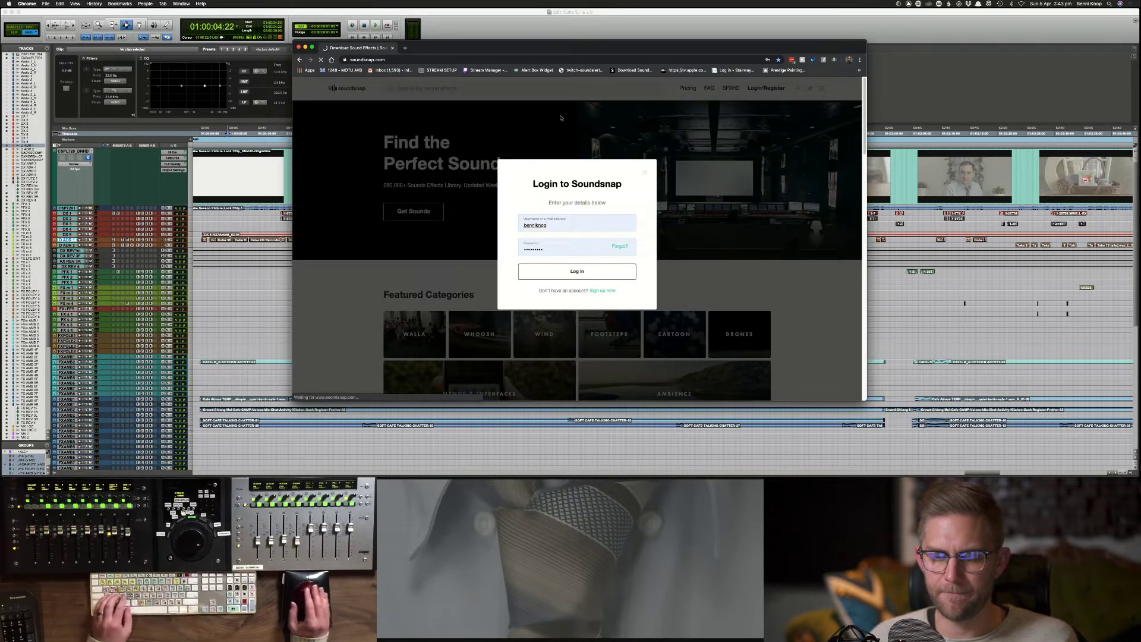
{"action": "left_click", "coordinate": [562, 267]}
{"action": "left_click", "coordinate": [468, 91]}
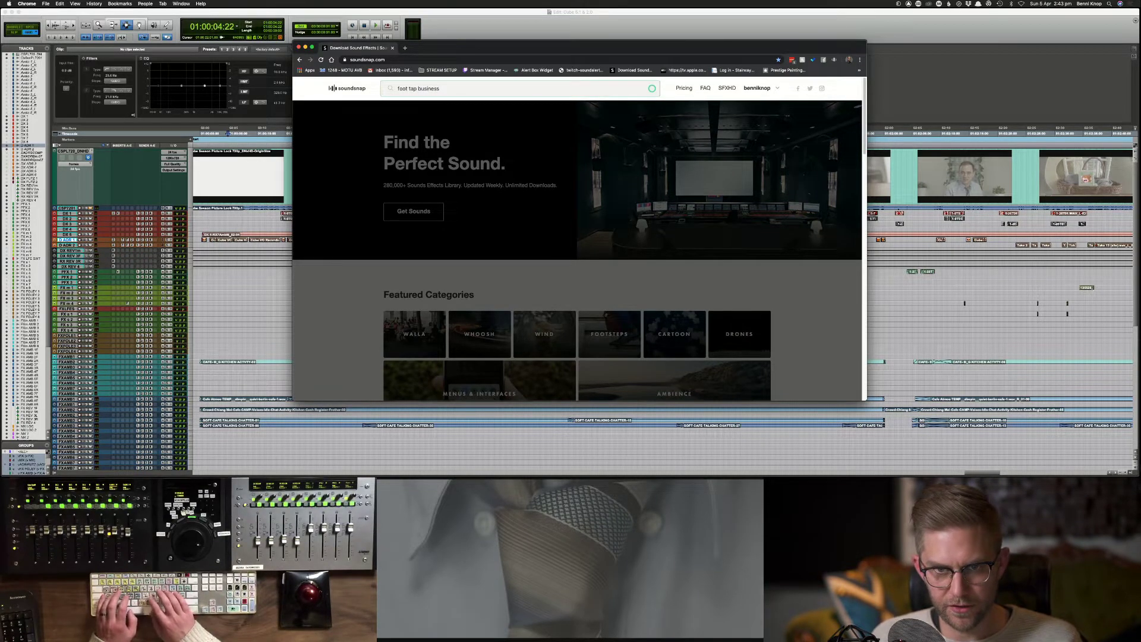
{"action": "type", "text": "oe"}
{"action": "key", "text": "Return"}
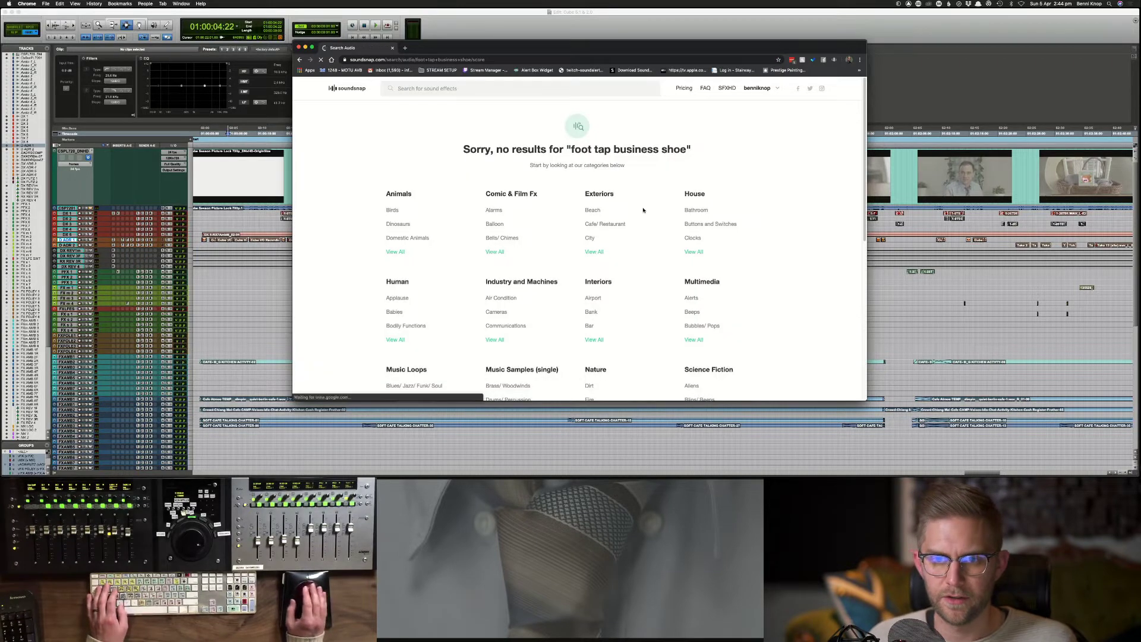
Step: Search Soundsnap for "dress shoe tap" and audition the first few results
{"action": "left_click", "coordinate": [500, 89]}
{"action": "type", "text": "dre"}
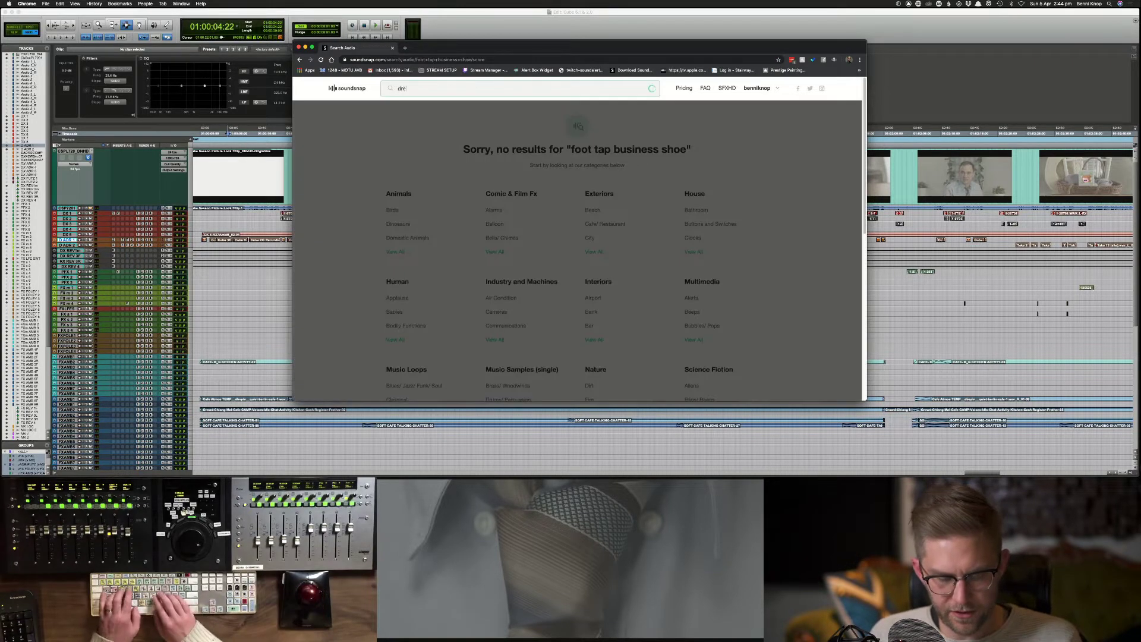
{"action": "type", "text": "ss shoe"}
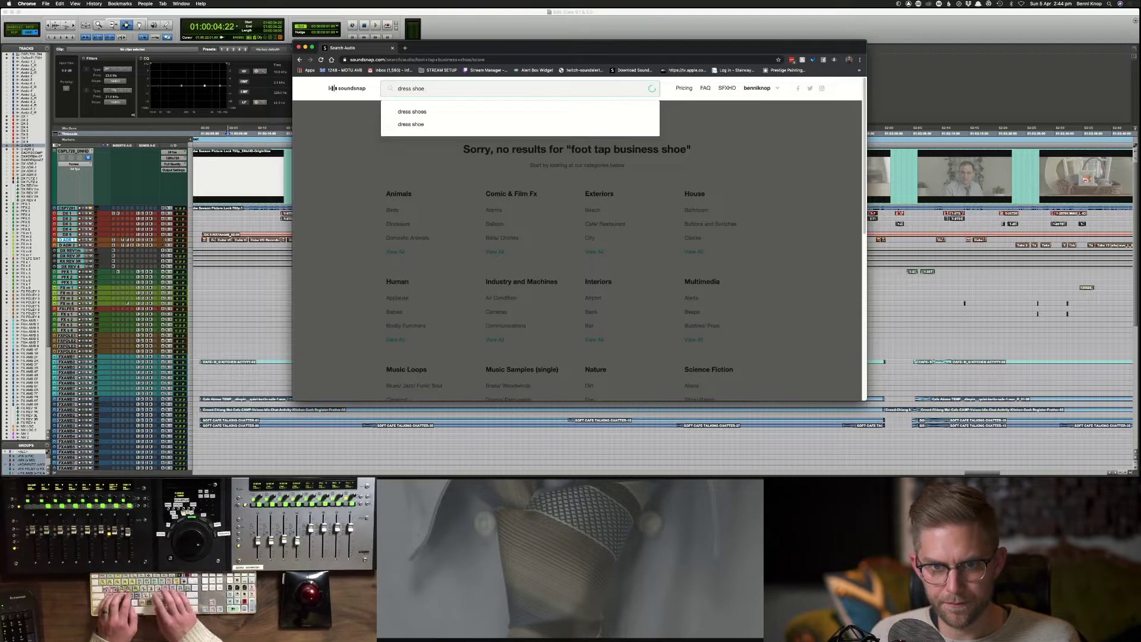
{"action": "type", "text": " tap"}
{"action": "key", "text": "Return"}
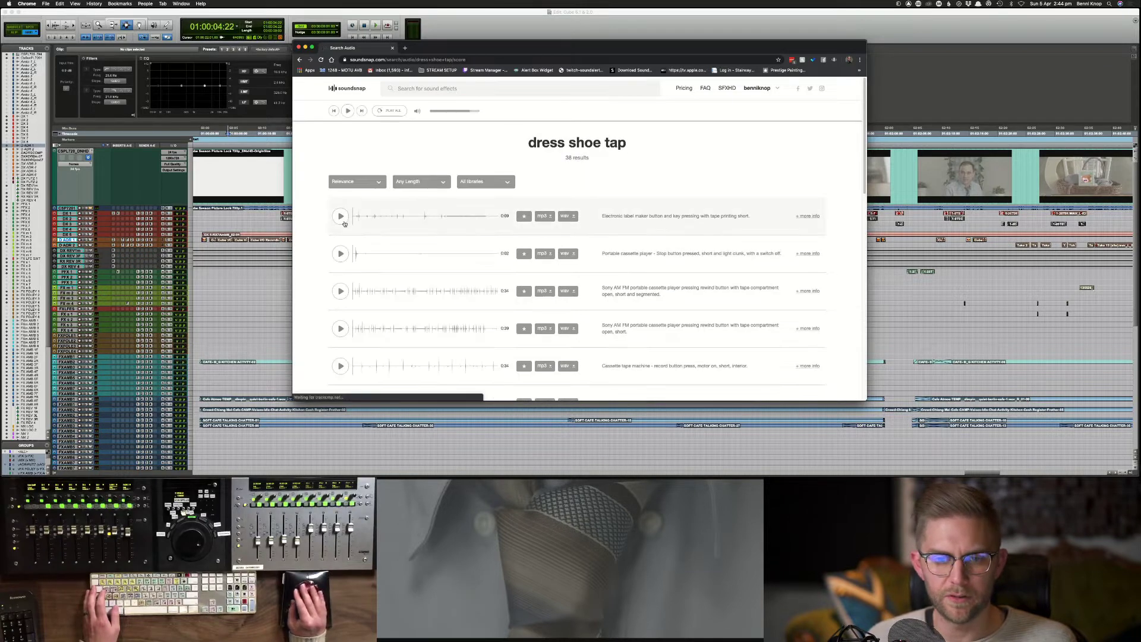
{"action": "left_click", "coordinate": [340, 254]}
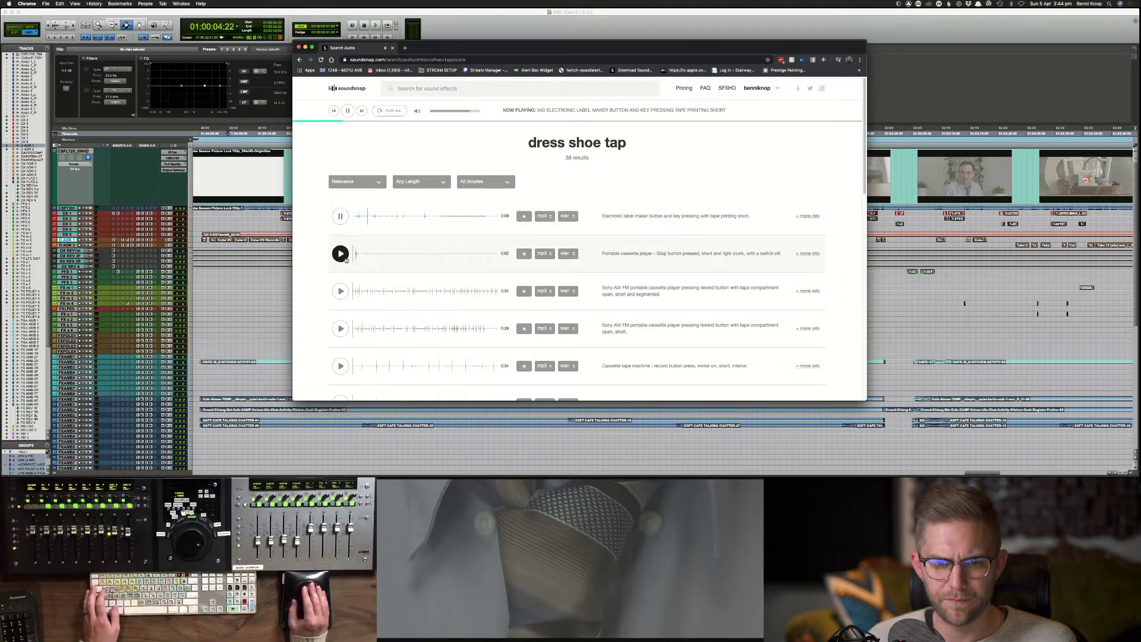
{"action": "left_click", "coordinate": [341, 295]}
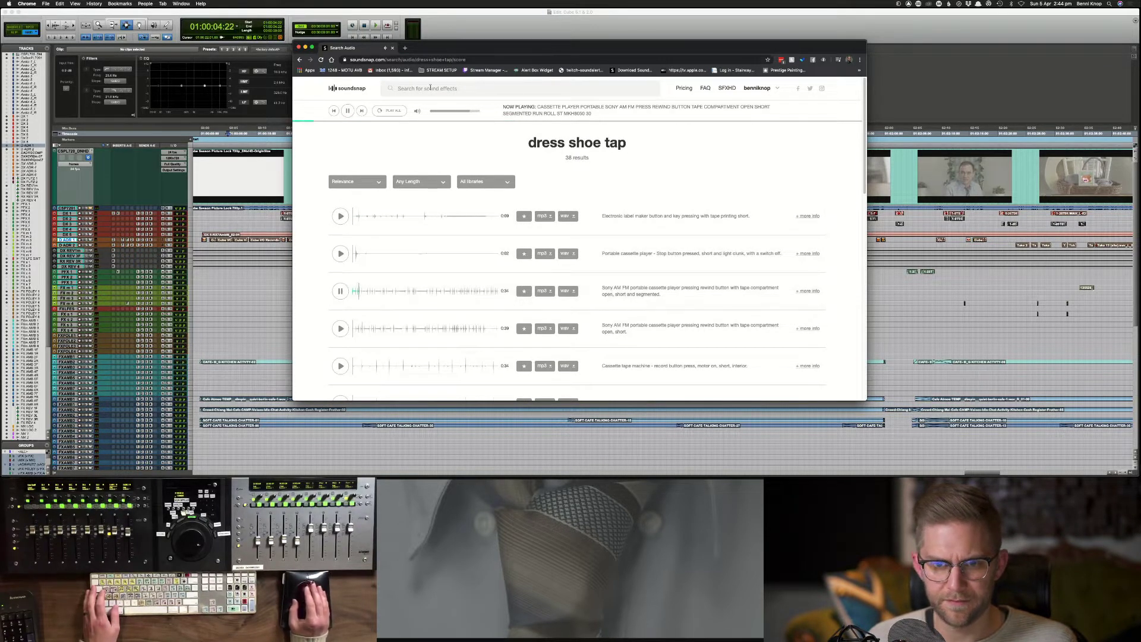
{"action": "scroll", "coordinate": [454, 188], "scroll_direction": "down", "scroll_amount": 3}
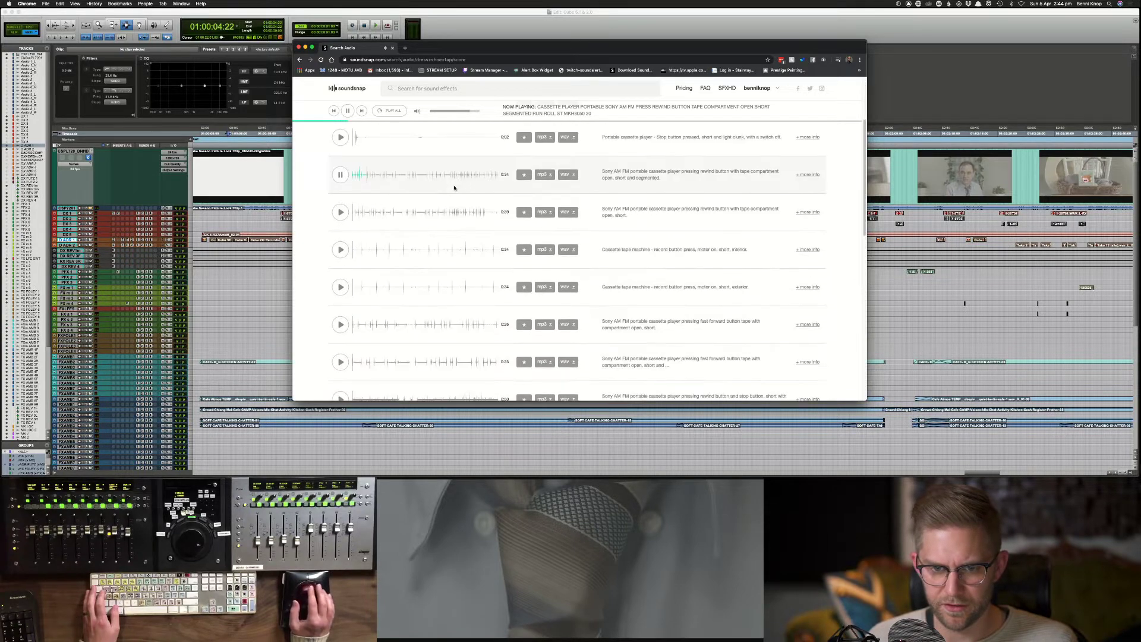
{"action": "scroll", "coordinate": [454, 188], "scroll_direction": "up", "scroll_amount": 3}
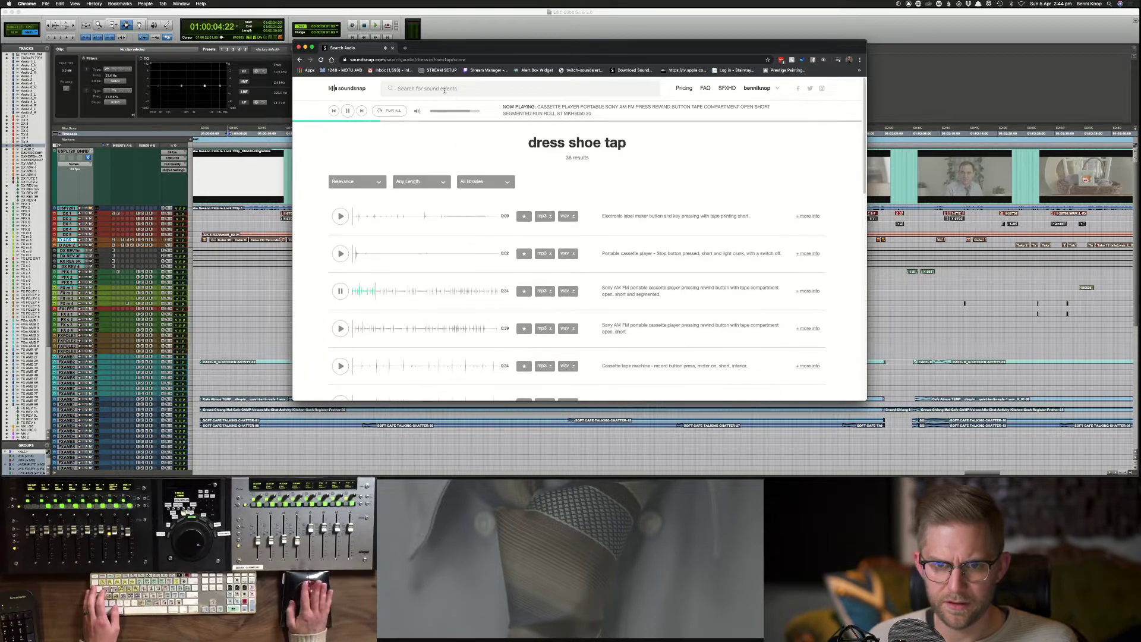
Step: Search for "business shoe", audition the footsteps and download the one-foot hardwood set-down in close perspective as WAV
{"action": "left_click", "coordinate": [444, 89]}
{"action": "type", "text": "business shoe"}
{"action": "key", "text": "Return"}
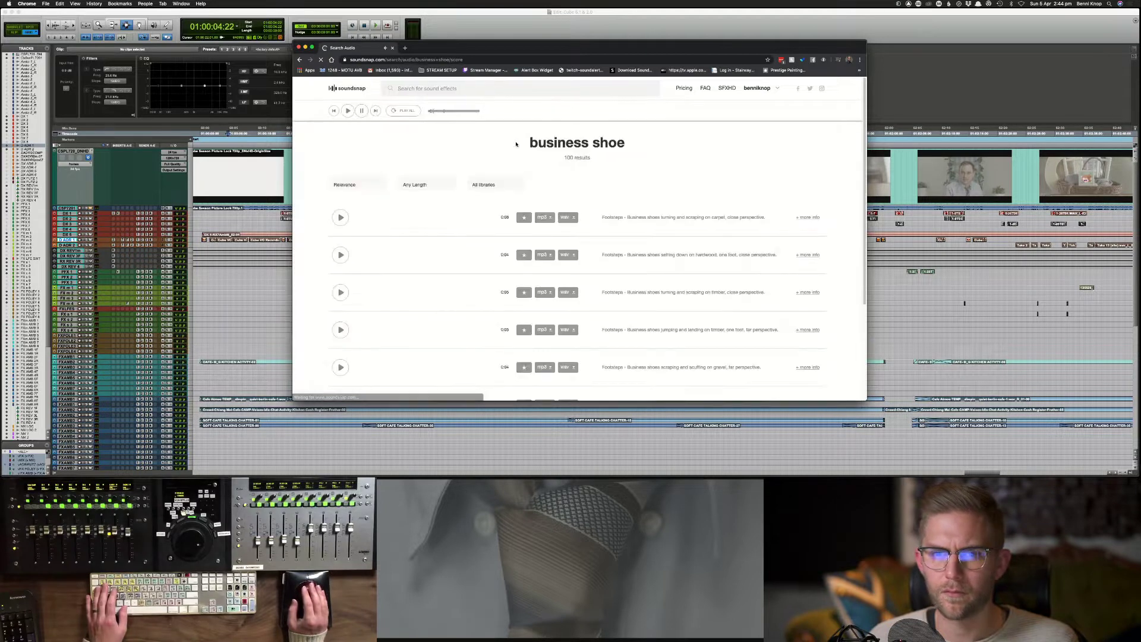
{"action": "left_click", "coordinate": [340, 217]}
{"action": "left_click", "coordinate": [340, 253]}
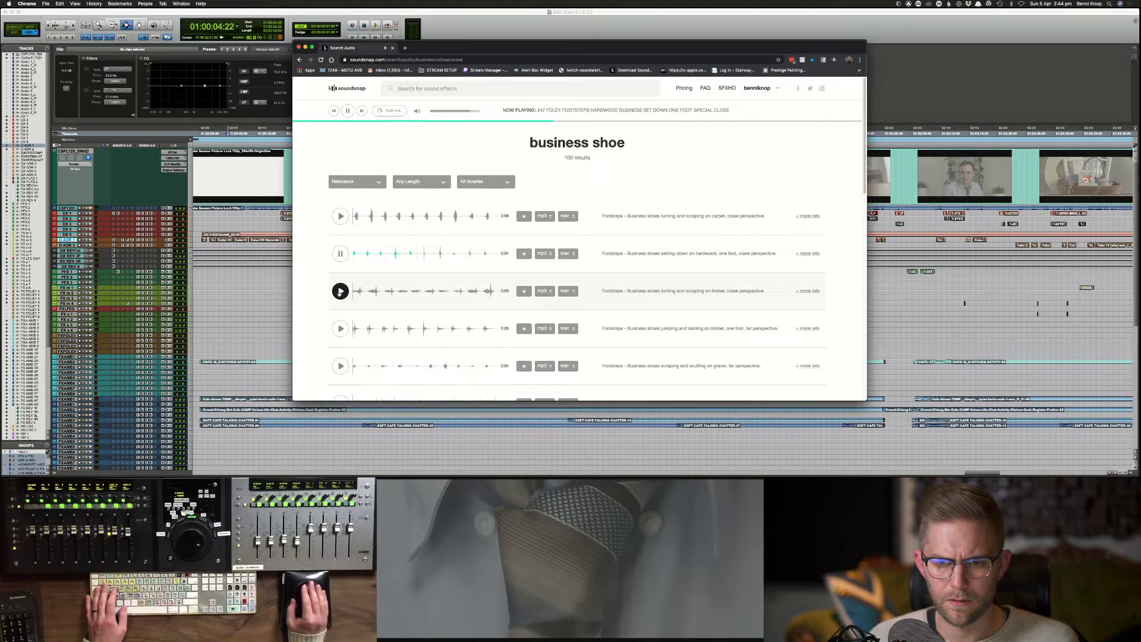
{"action": "scroll", "coordinate": [347, 291], "scroll_direction": "down", "scroll_amount": 1}
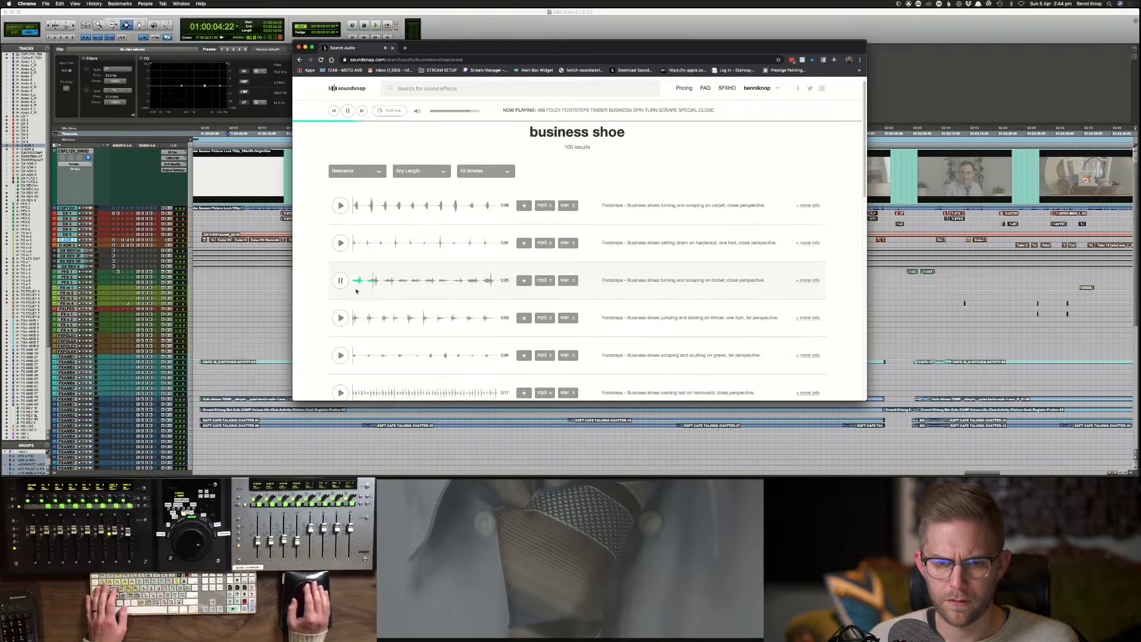
{"action": "left_click", "coordinate": [337, 246]}
{"action": "left_click", "coordinate": [575, 243]}
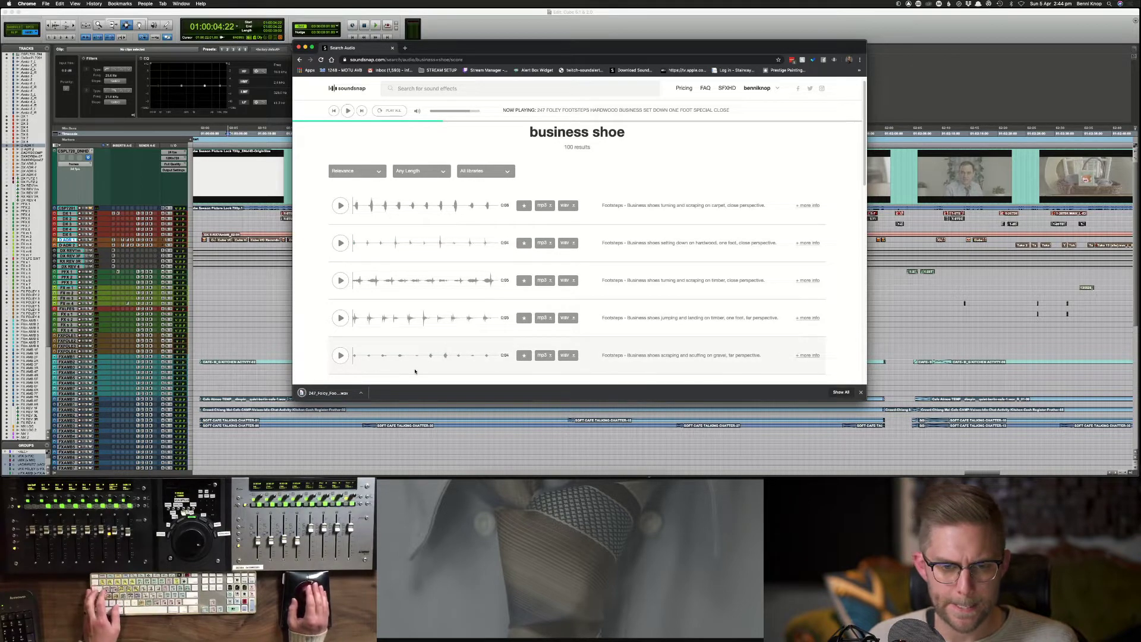
Step: Switch to Pro Tools and place the downloaded footsteps on the FX FOLEY 1 track at the shoes shot, starting at 01:00:06:16
{"action": "key", "text": "super+Tab"}
{"action": "left_click_drag", "start_coordinate": [390, 327], "coordinate": [238, 335]}
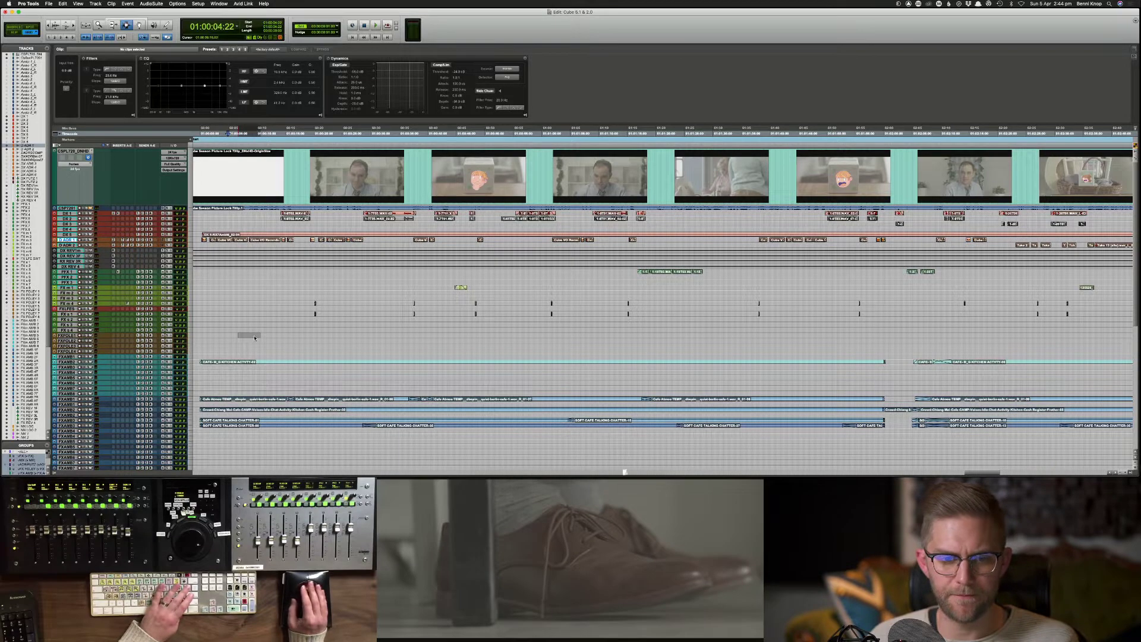
{"action": "key", "text": "t"}
{"action": "key", "text": "t"}
{"action": "key", "text": "t"}
{"action": "key", "text": "t"}
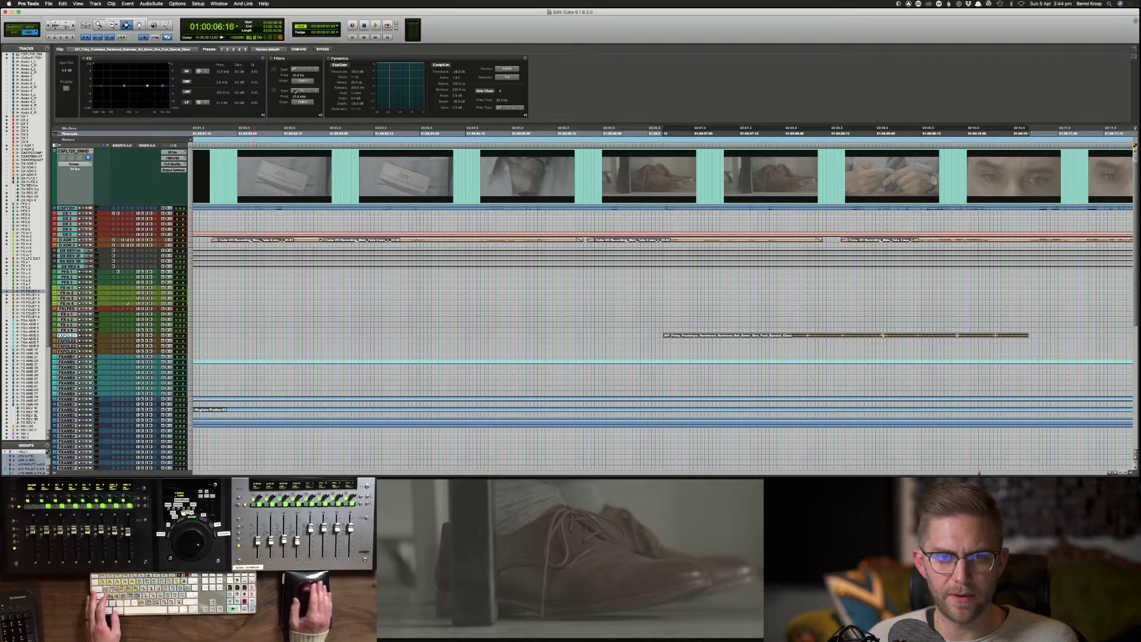
Step: Enlarge the track heights and apply a high-pass filter to the footsteps clip on FX FOLEY 1 with the clip EQ
{"action": "scroll", "coordinate": [609, 328], "scroll_direction": "right", "scroll_amount": 5}
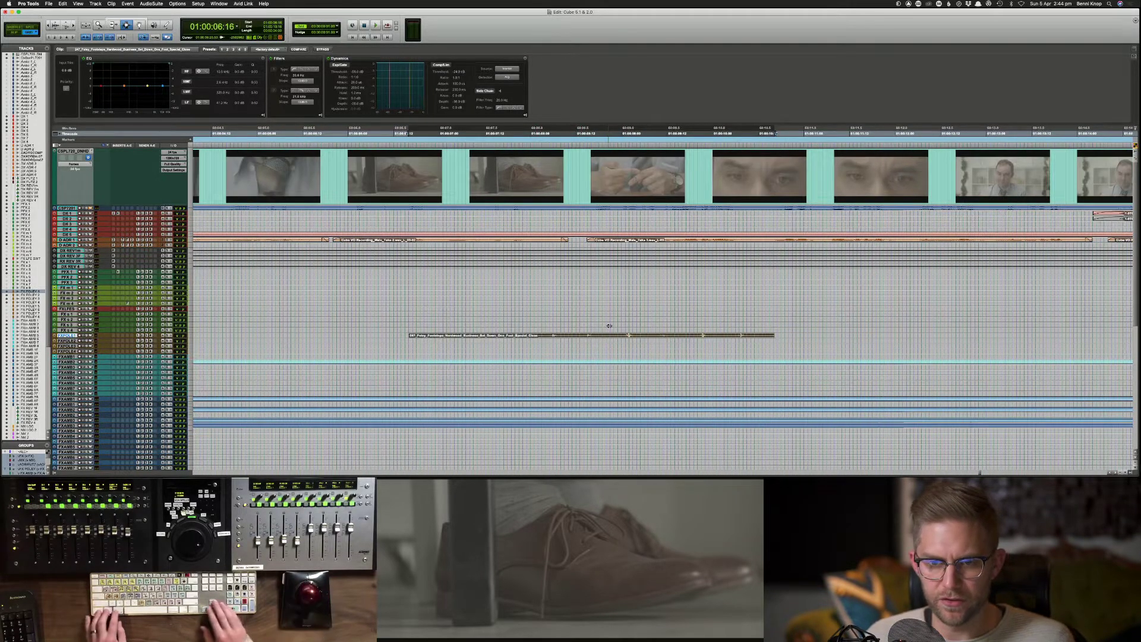
{"action": "scroll", "coordinate": [608, 327], "scroll_direction": "down", "scroll_amount": 3}
{"action": "key", "text": "ctrl+alt+Up"}
{"action": "key", "text": "ctrl+alt+Up"}
{"action": "key", "text": "ctrl+alt+Up"}
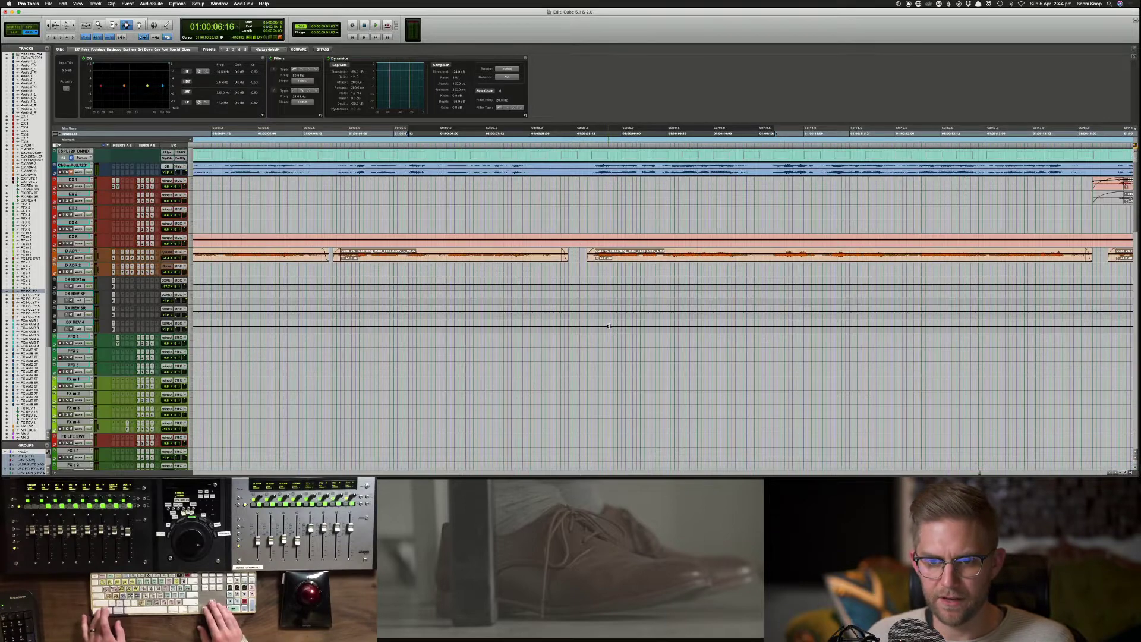
{"action": "scroll", "coordinate": [622, 315], "scroll_direction": "down", "scroll_amount": 5}
{"action": "scroll", "coordinate": [622, 315], "scroll_direction": "down", "scroll_amount": 15}
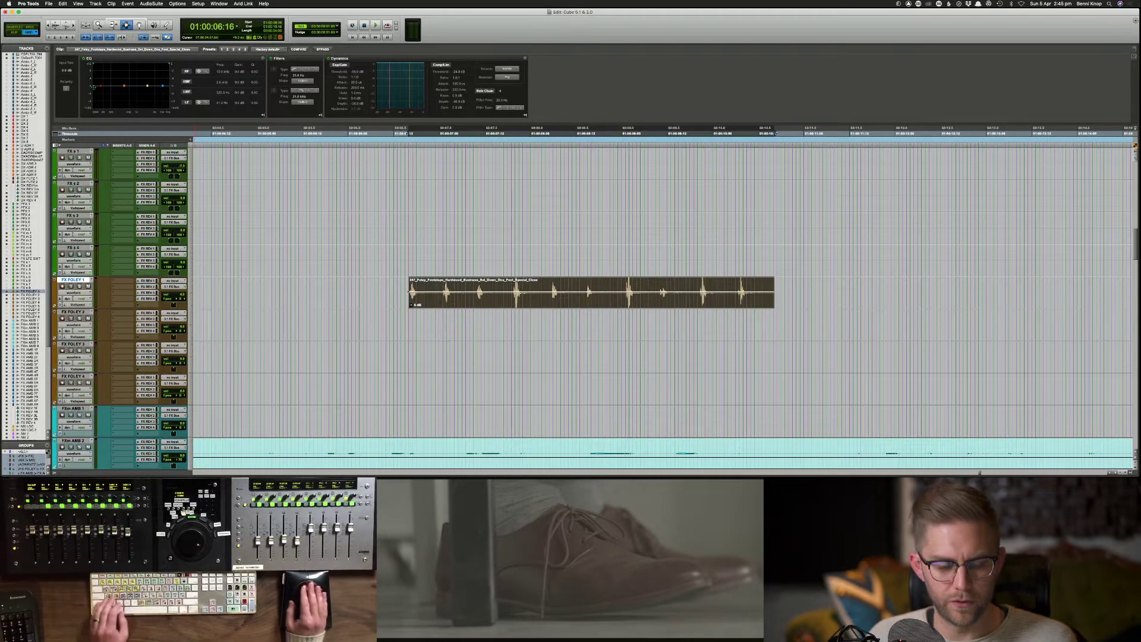
{"action": "left_click_drag", "start_coordinate": [94, 84], "coordinate": [102, 65]}
{"action": "key", "text": "space"}
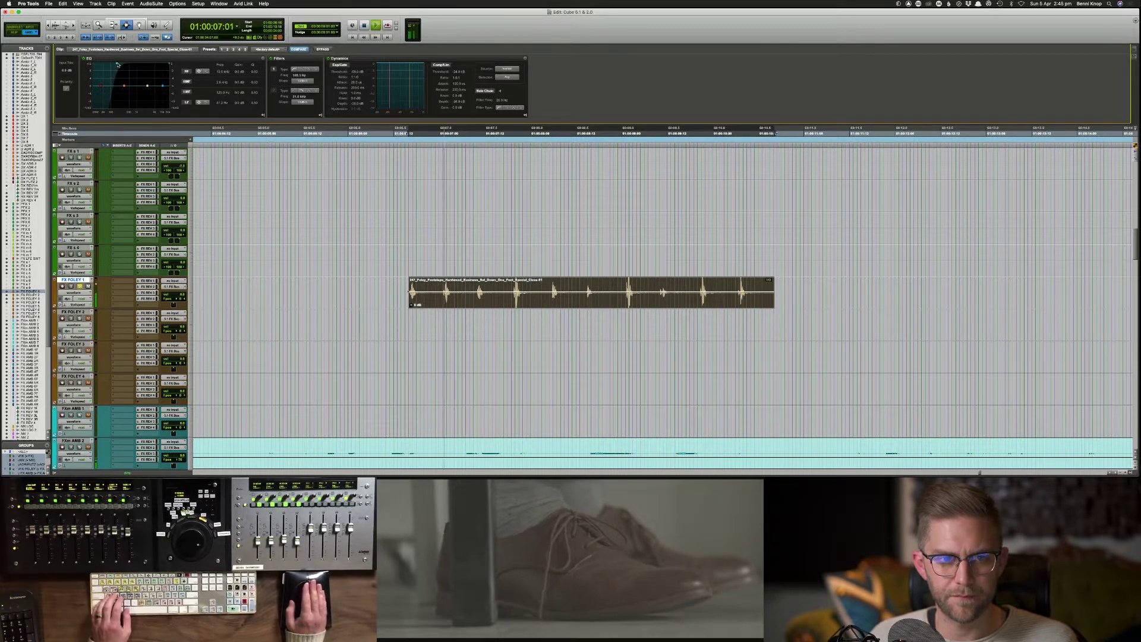
Step: Lower the clip gain of the footsteps and replay them against the shoes shot
{"action": "key", "text": "space"}
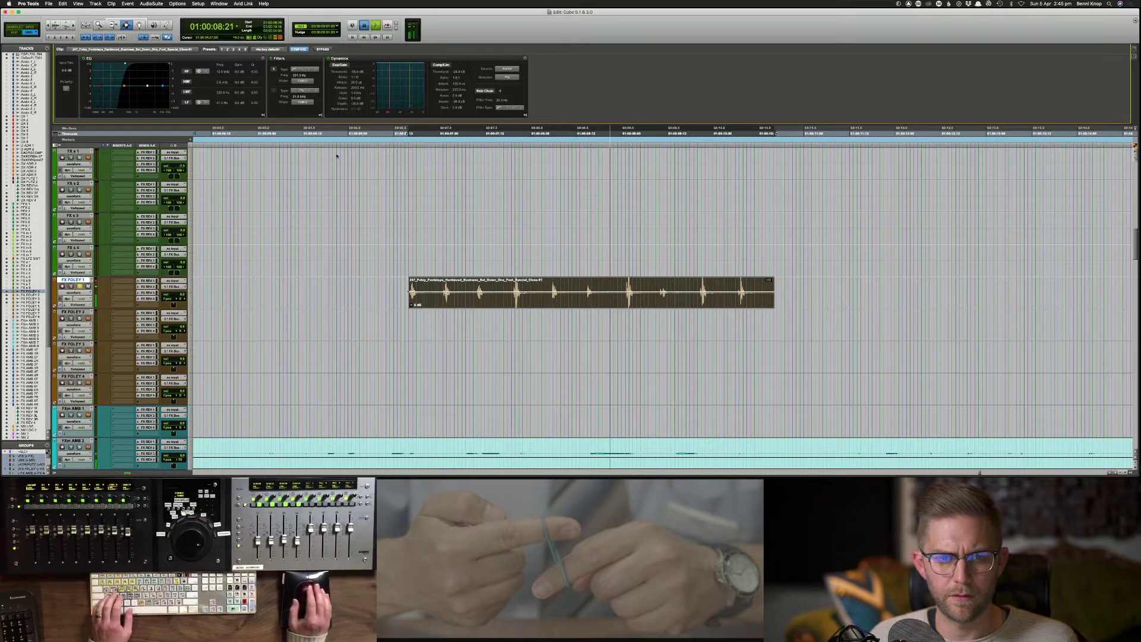
{"action": "key", "text": "ctrl+shift+Down"}
{"action": "key", "text": "ctrl+shift+Down"}
{"action": "key", "text": "space"}
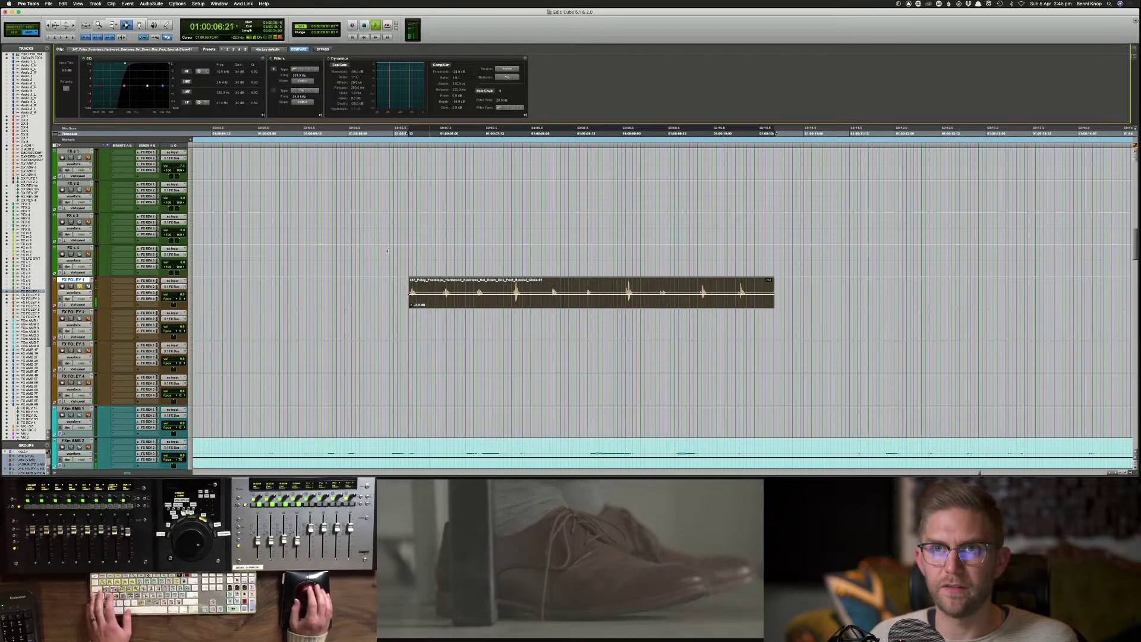
{"action": "key", "text": "space"}
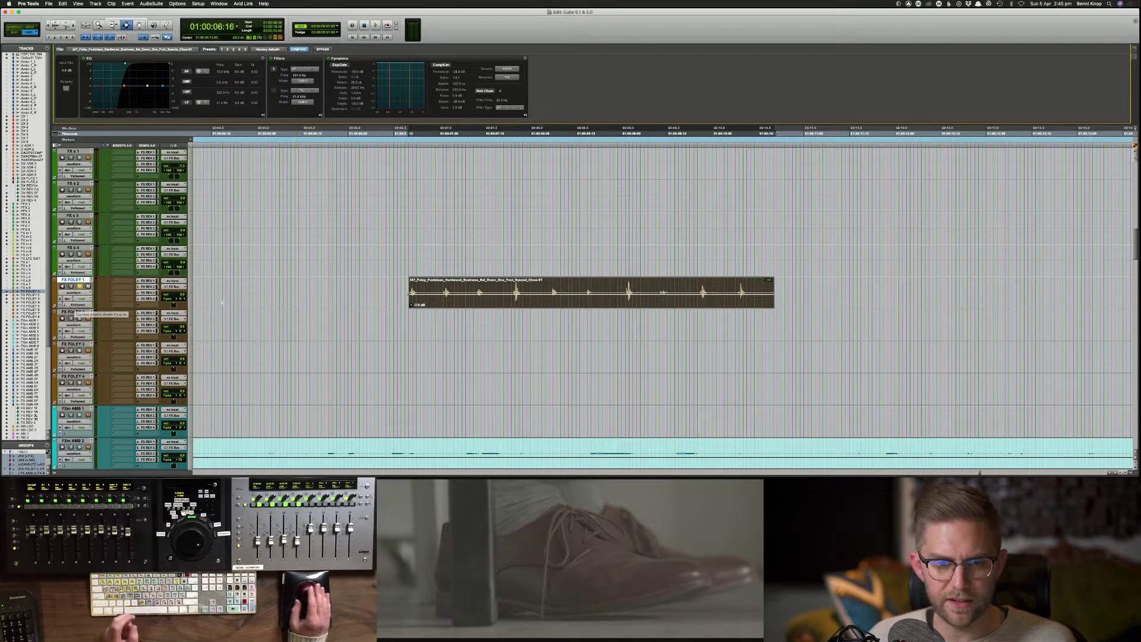
Step: Shorten the footsteps clip through the TCE Factor in its Elastic Properties and check it in playback
{"action": "right_click", "coordinate": [464, 282]}
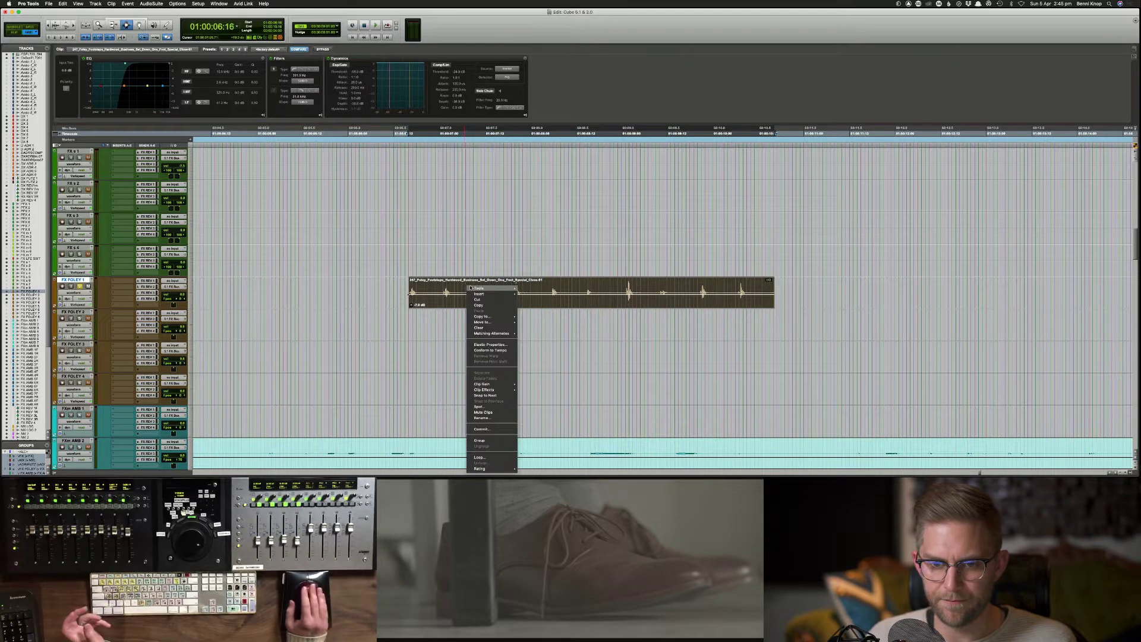
{"action": "left_click", "coordinate": [511, 345]}
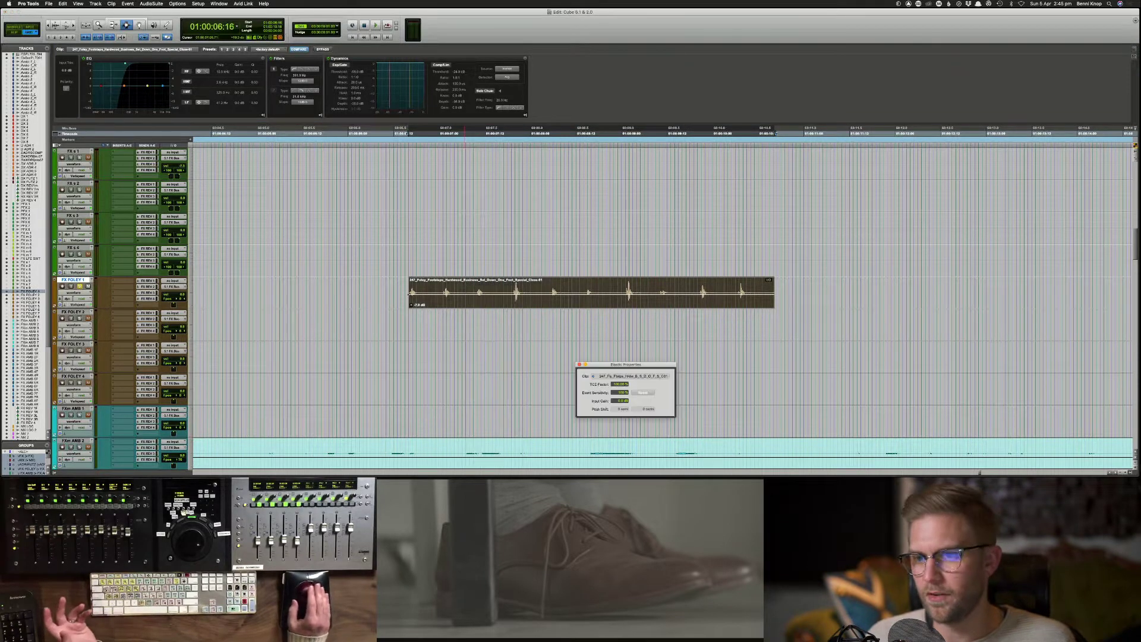
{"action": "left_click_drag", "start_coordinate": [638, 363], "coordinate": [595, 79]}
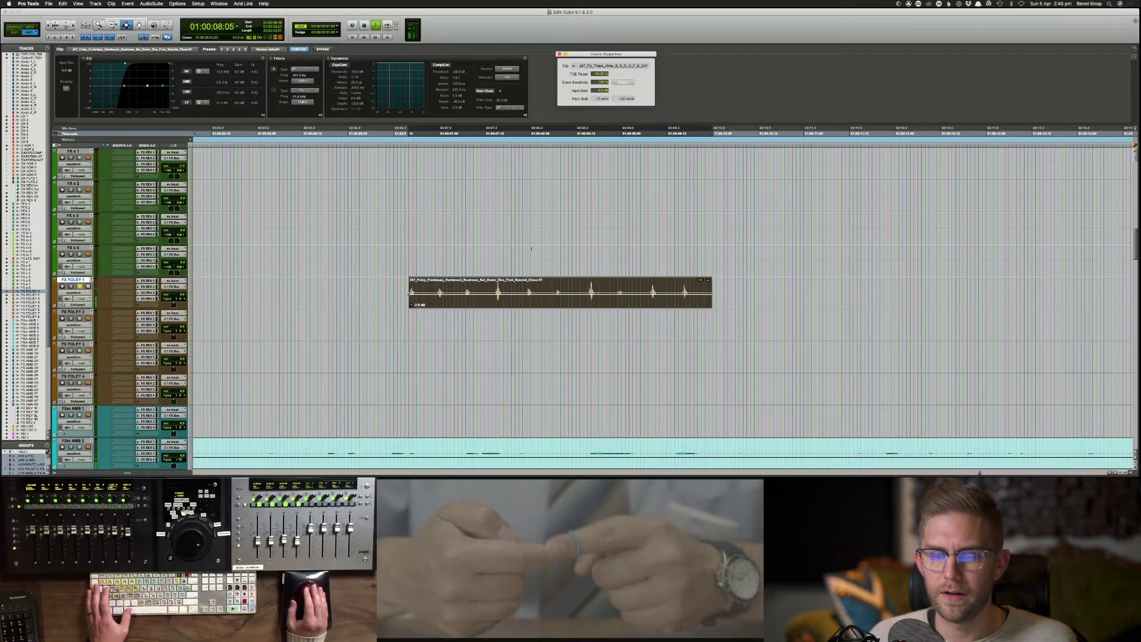
{"action": "key", "text": "space"}
Step: Nudge the footsteps clip on FX FOLEY 1 earlier in the timeline so it starts at 01:00:04:22
{"action": "key", "text": "minus"}
{"action": "key", "text": "minus"}
{"action": "key", "text": "minus"}
{"action": "key", "text": "minus"}
{"action": "key", "text": "minus"}
{"action": "key", "text": "minus"}
{"action": "key", "text": "minus"}
{"action": "key", "text": "minus"}
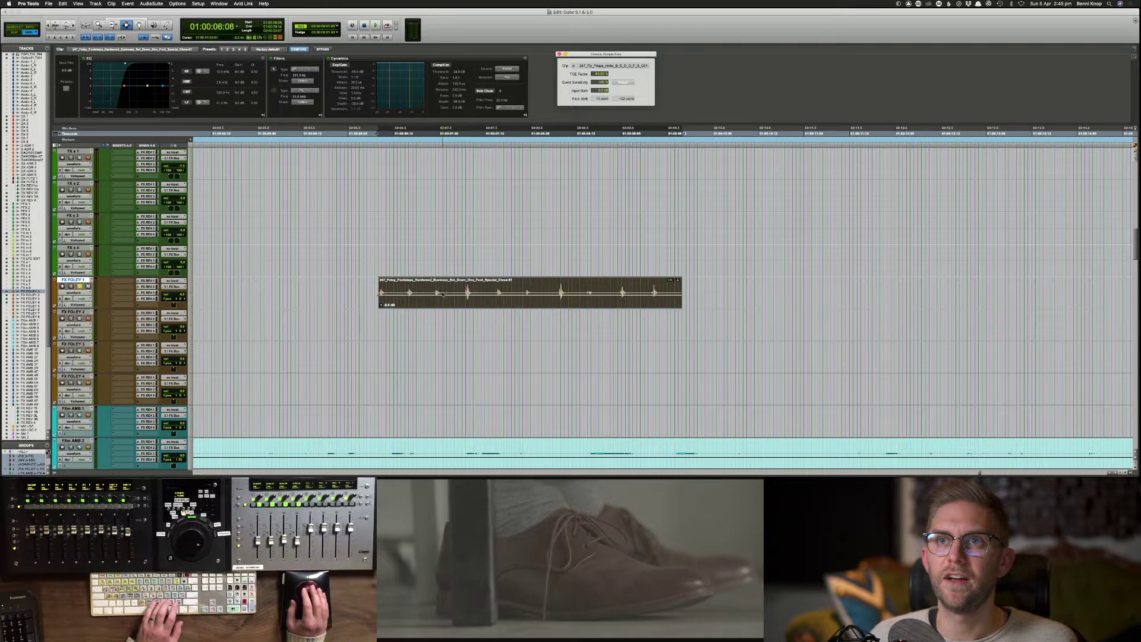
{"action": "key", "text": "minus"}
{"action": "key", "text": "minus"}
{"action": "key", "text": "minus"}
{"action": "key", "text": "minus"}
{"action": "key", "text": "minus"}
{"action": "key", "text": "minus"}
{"action": "key", "text": "minus"}
{"action": "key", "text": "minus"}
{"action": "key", "text": "minus"}
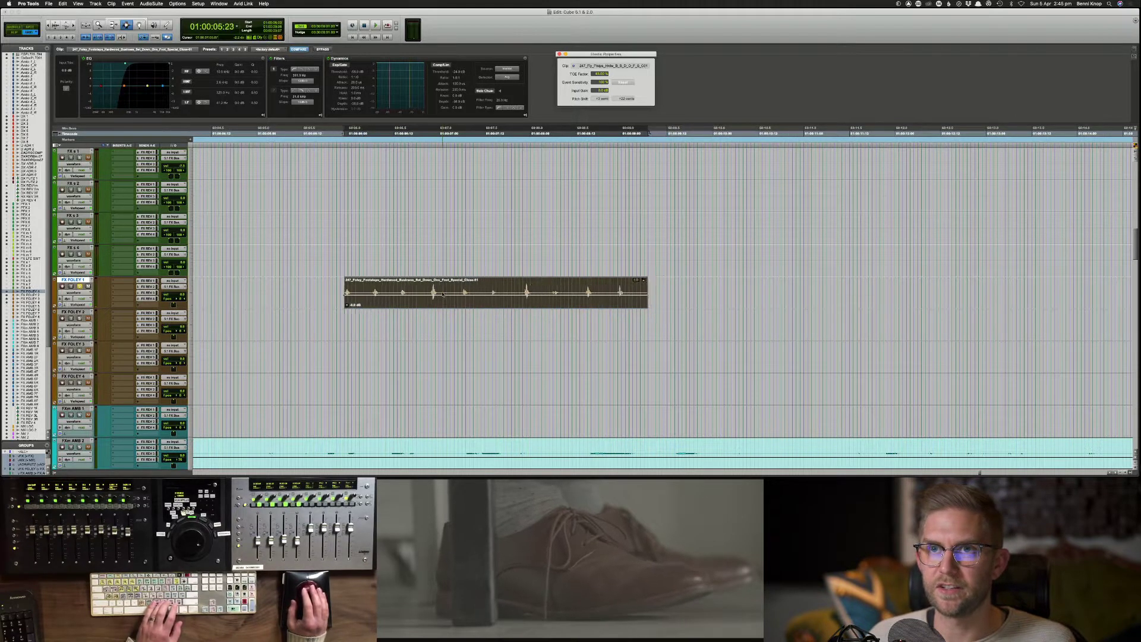
{"action": "key", "text": "minus"}
{"action": "key", "text": "minus"}
{"action": "key", "text": "minus"}
{"action": "key", "text": "minus"}
{"action": "key", "text": "minus"}
{"action": "key", "text": "minus"}
{"action": "key", "text": "minus"}
{"action": "key", "text": "minus"}
{"action": "key", "text": "minus"}
{"action": "key", "text": "minus"}
{"action": "key", "text": "minus"}
{"action": "key", "text": "minus"}
{"action": "key", "text": "minus"}
{"action": "key", "text": "minus"}
{"action": "key", "text": "minus"}
{"action": "key", "text": "minus"}
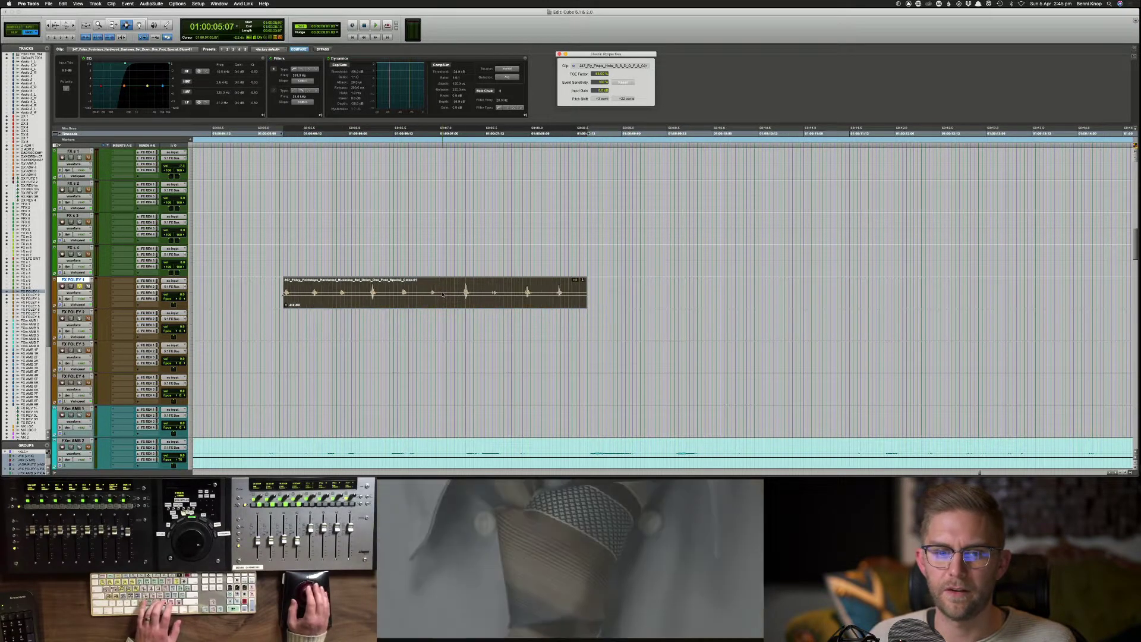
{"action": "key", "text": "minus"}
{"action": "key", "text": "minus"}
{"action": "key", "text": "minus"}
{"action": "key", "text": "minus"}
{"action": "key", "text": "minus"}
{"action": "key", "text": "minus"}
{"action": "key", "text": "minus"}
{"action": "key", "text": "minus"}
{"action": "key", "text": "minus"}
{"action": "key", "text": "minus"}
{"action": "key", "text": "minus"}
{"action": "key", "text": "minus"}
{"action": "key", "text": "plus"}
{"action": "key", "text": "plus"}
{"action": "key", "text": "plus"}
Step: Search the computer for "key" and open the matching application
{"action": "key", "text": "super+space"}
{"action": "type", "text": "key"}
{"action": "key", "text": "Return"}
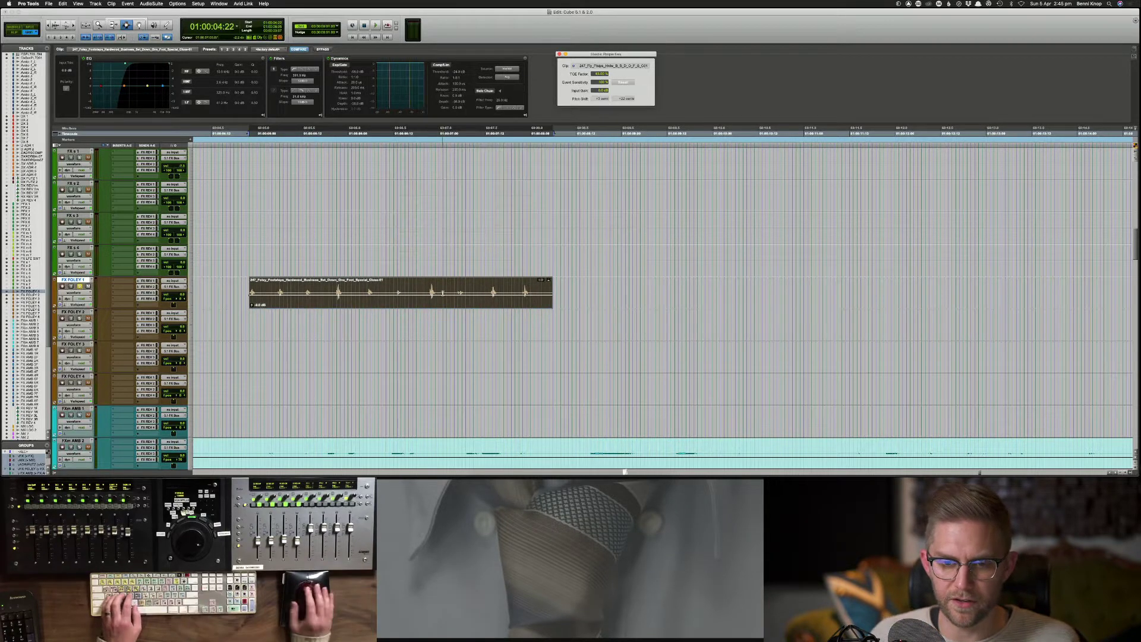
Step: Test the keystroke display with "sdfadf" and close the KeyCastr preferences
{"action": "type", "text": "sdfadf"}
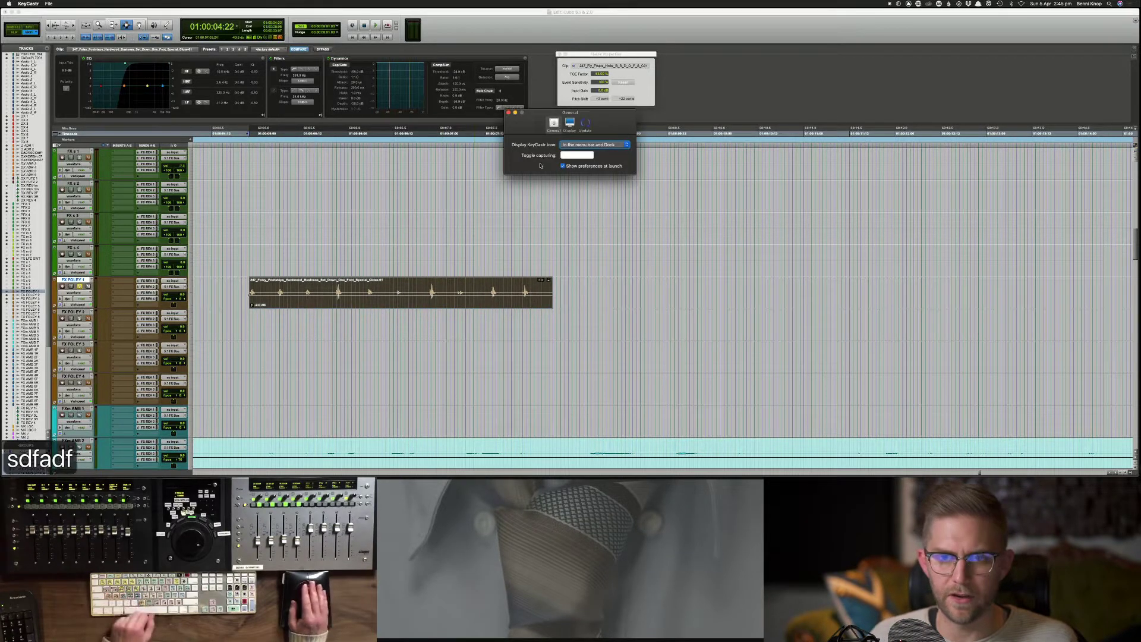
{"action": "left_click", "coordinate": [515, 113]}
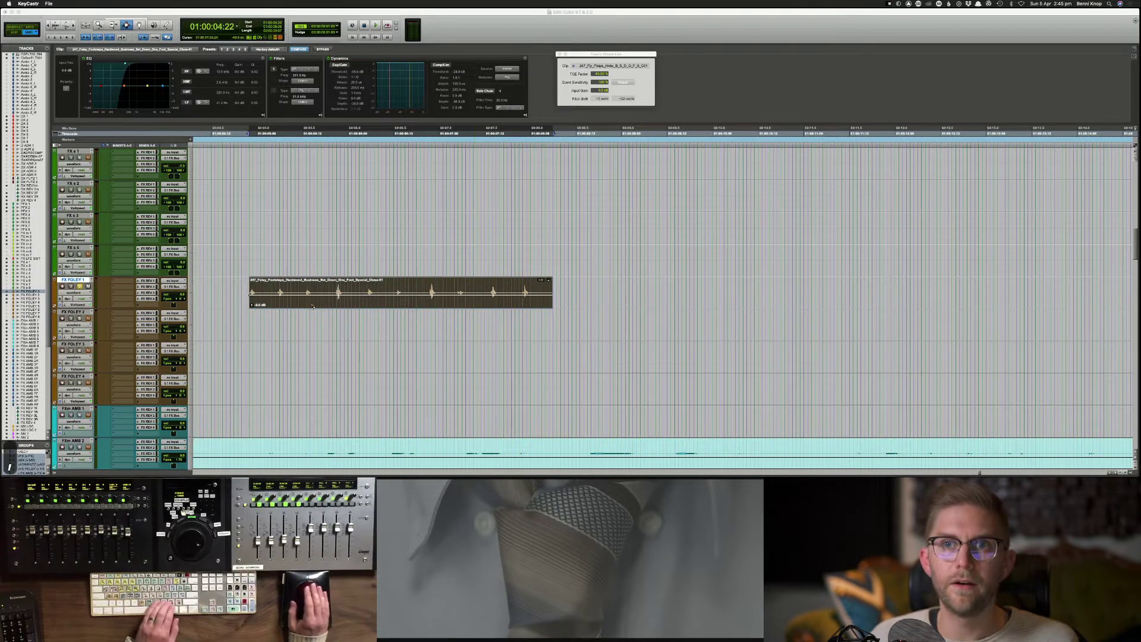
Step: Nudge the footsteps clip on FX FOLEY 1 frame by frame against the shoes shot so it starts at 01:00:05:13
{"action": "double_click", "coordinate": [290, 299]}
{"action": "key", "text": "period"}
{"action": "key", "text": "period"}
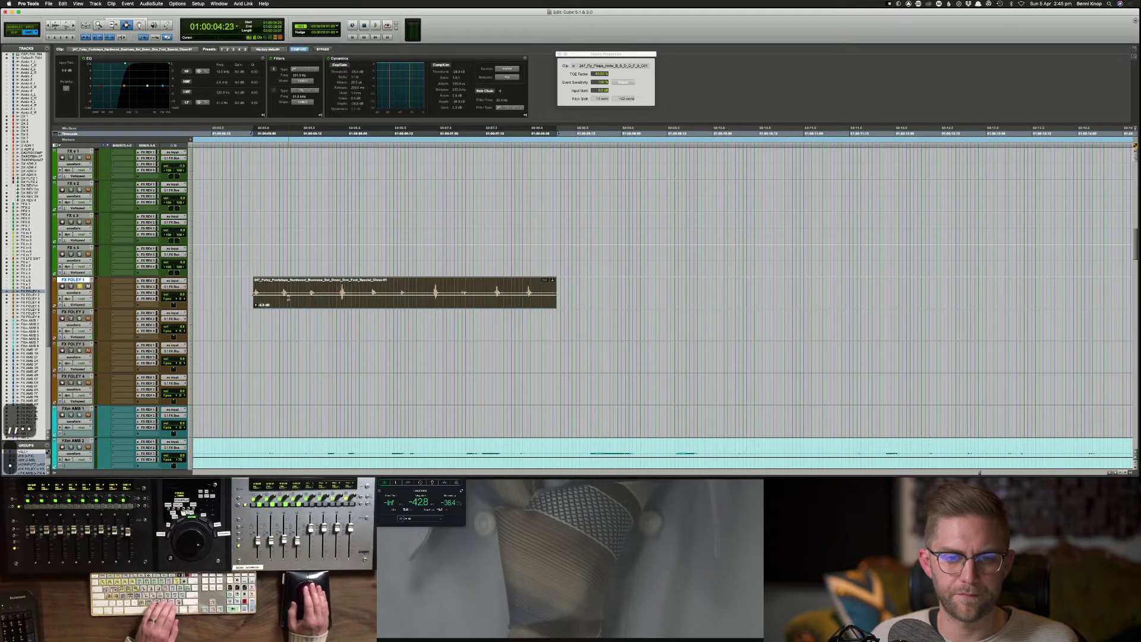
{"action": "key", "text": "period"}
{"action": "key", "text": "period"}
{"action": "key", "text": "period"}
{"action": "key", "text": "period"}
{"action": "key", "text": "period"}
{"action": "key", "text": "period"}
{"action": "key", "text": "period"}
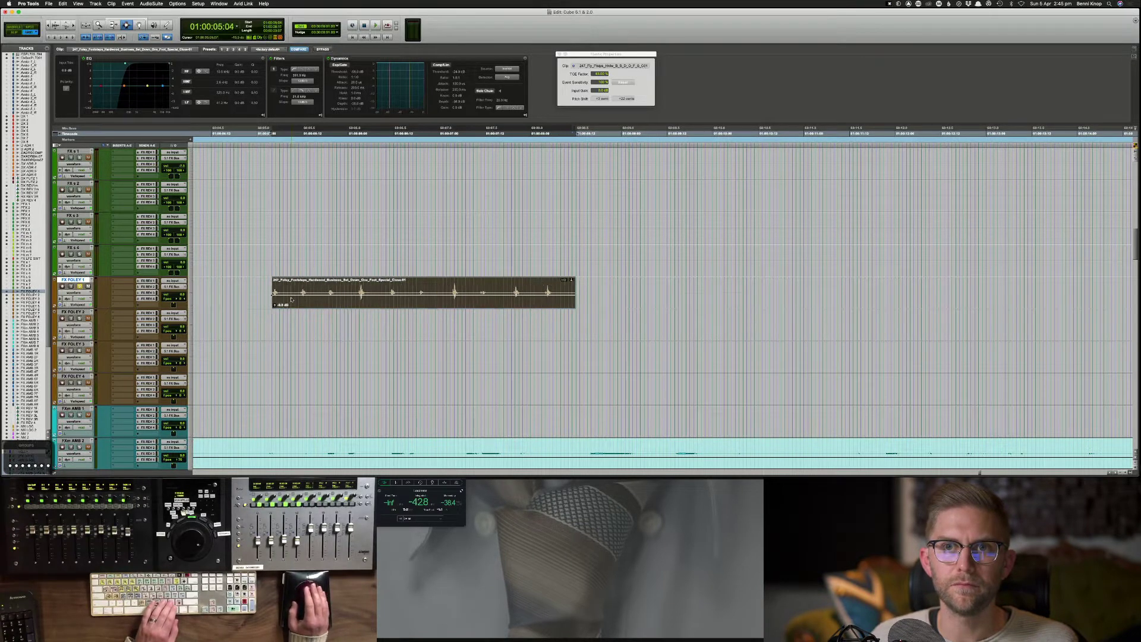
{"action": "key", "text": "period"}
{"action": "key", "text": "period"}
{"action": "key", "text": "comma"}
{"action": "key", "text": "comma"}
{"action": "key", "text": "period"}
{"action": "key", "text": "period"}
{"action": "key", "text": "period"}
{"action": "key", "text": "comma"}
{"action": "key", "text": "period"}
{"action": "key", "text": "comma"}
{"action": "key", "text": "period"}
{"action": "key", "text": "period"}
{"action": "key", "text": "period"}
{"action": "key", "text": "period"}
{"action": "key", "text": "period"}
{"action": "key", "text": "comma"}
{"action": "key", "text": "comma"}
{"action": "key", "text": "period"}
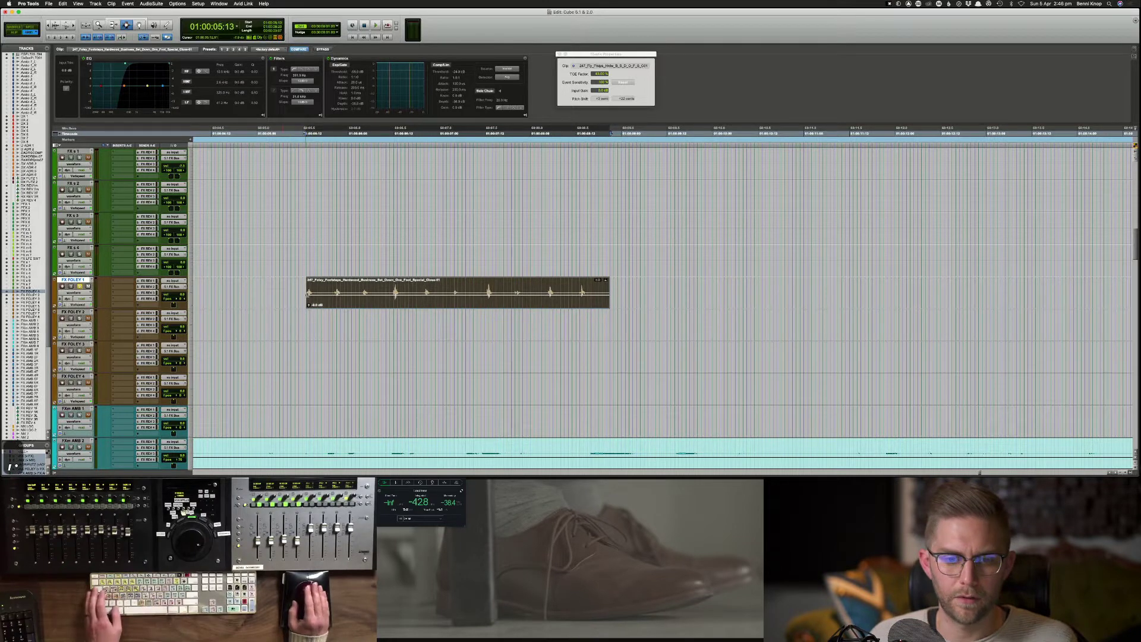
Step: Separate the footsteps clip at the second tap, 01:00:05:20, and move the remainder earlier to start at 01:00:05:18
{"action": "left_click", "coordinate": [323, 291]}
{"action": "key", "text": "Tab"}
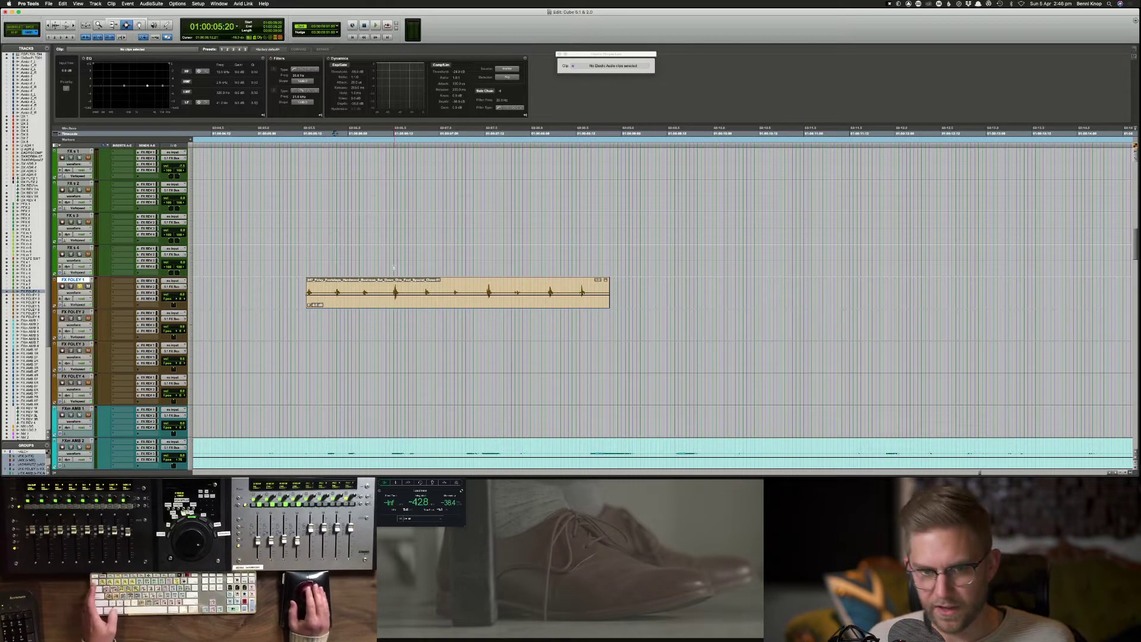
{"action": "key", "text": "super+e"}
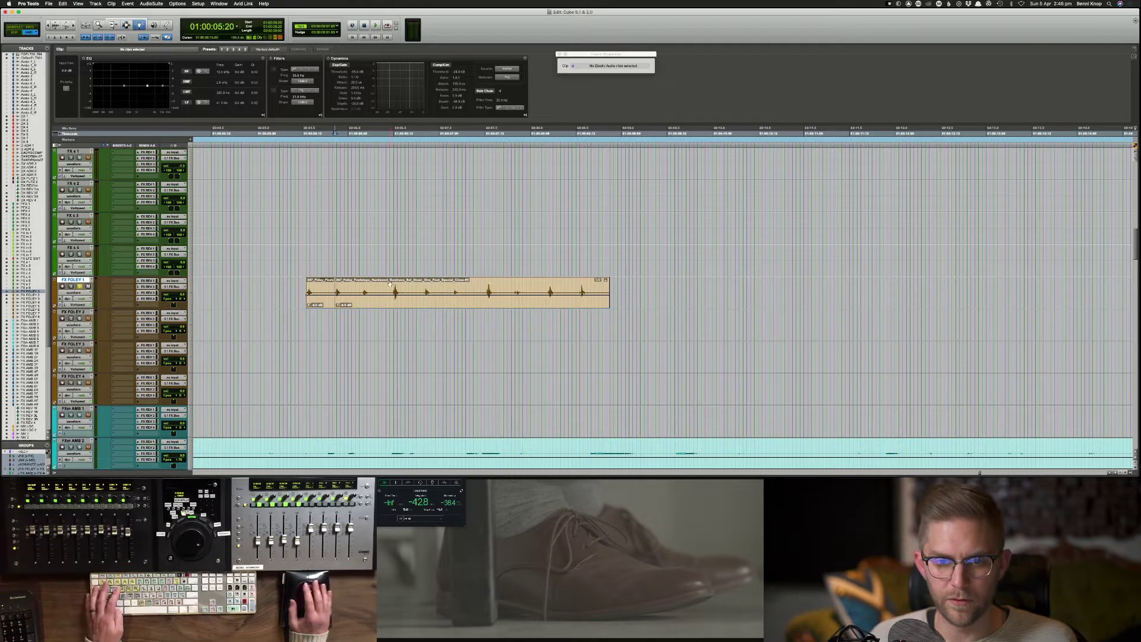
{"action": "left_click", "coordinate": [391, 284]}
{"action": "left_click_drag", "start_coordinate": [390, 284], "coordinate": [381, 282]}
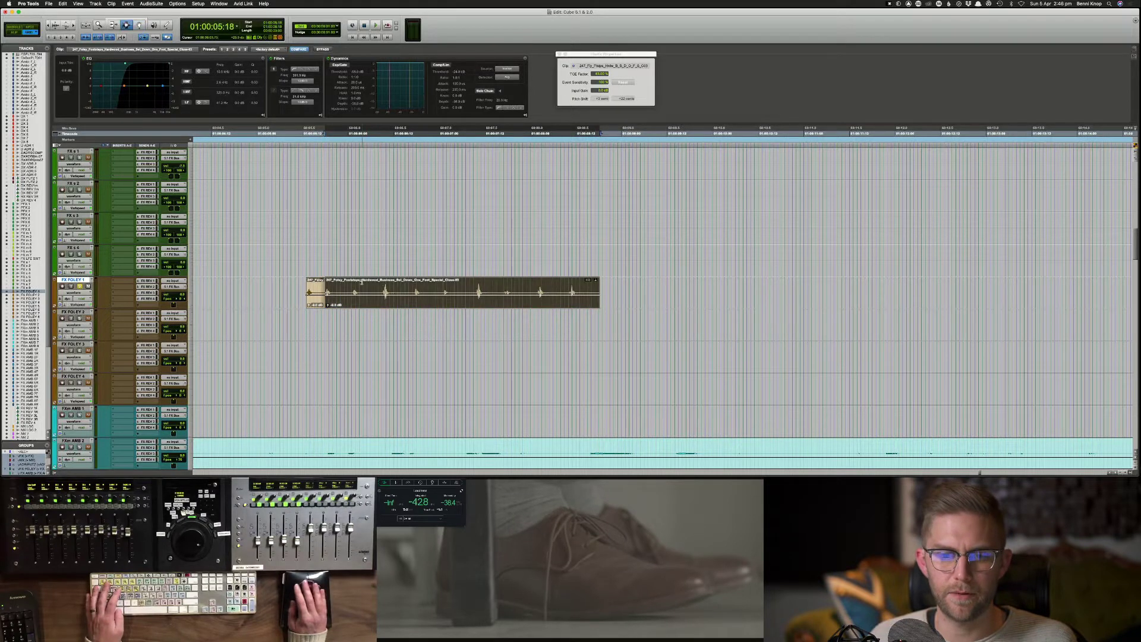
Step: Split off the second tap from the remaining footsteps and move the rest earlier to start at 01:00:06:00
{"action": "left_click", "coordinate": [352, 285]}
{"action": "key", "text": "super+e"}
{"action": "mouse_move", "coordinate": [374, 289]}
{"action": "left_mouse_down"}
{"action": "mouse_move", "coordinate": [354, 292]}
{"action": "mouse_move", "coordinate": [371, 293]}
{"action": "left_mouse_up"}
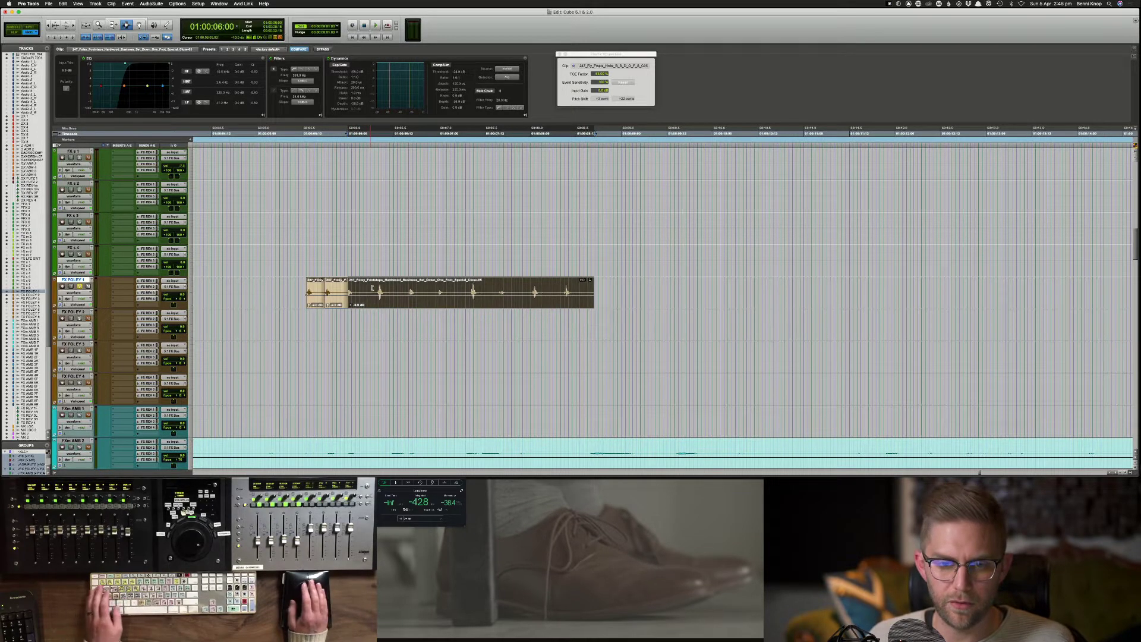
Step: Separate the remaining footsteps at the fourth tap's transient and move that part earlier to start at 01:00:06:05
{"action": "key", "text": "Tab"}
{"action": "key", "text": "super+e"}
{"action": "key", "text": "F8"}
{"action": "left_click_drag", "start_coordinate": [389, 288], "coordinate": [378, 287]}
Step: Try to pull the footsteps after 01:00:06:13 forward to 01:00:06:05, check playback, and undo the edits
{"action": "left_click", "coordinate": [391, 286]}
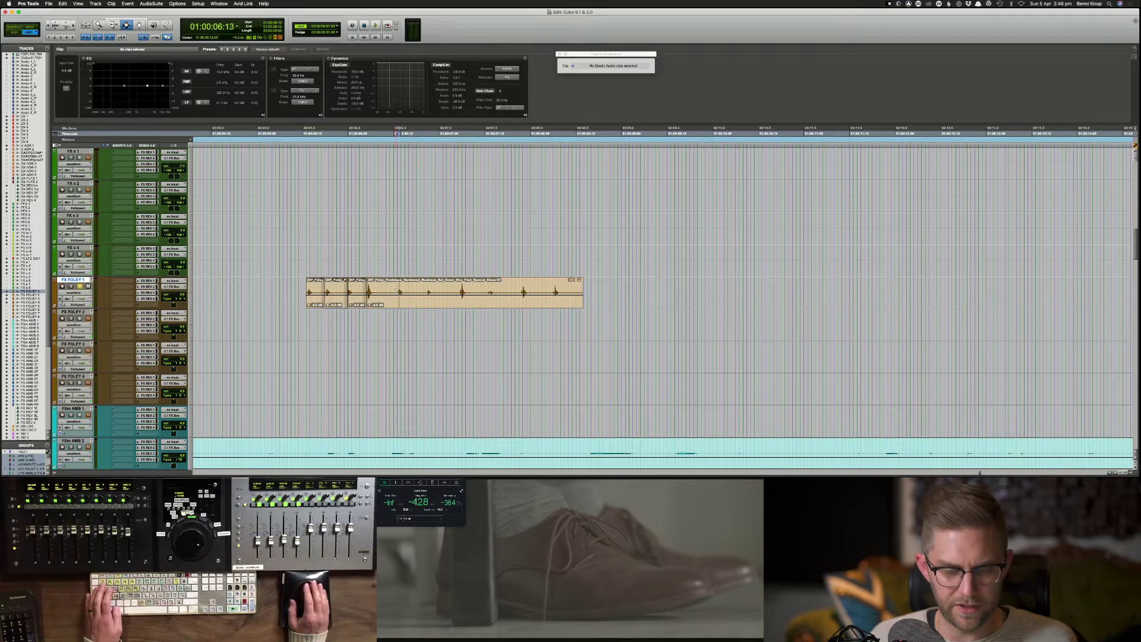
{"action": "key", "text": "super+e"}
{"action": "key", "text": "F8"}
{"action": "left_click_drag", "start_coordinate": [406, 290], "coordinate": [376, 288]}
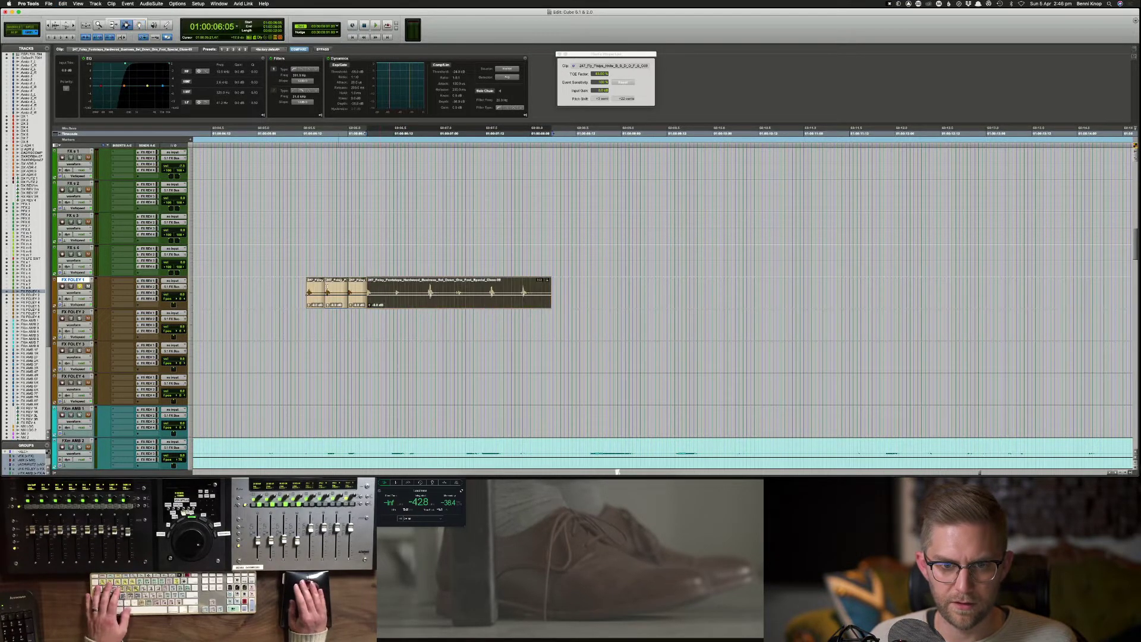
{"action": "key", "text": "F7"}
{"action": "left_click", "coordinate": [300, 291]}
{"action": "key", "text": "space"}
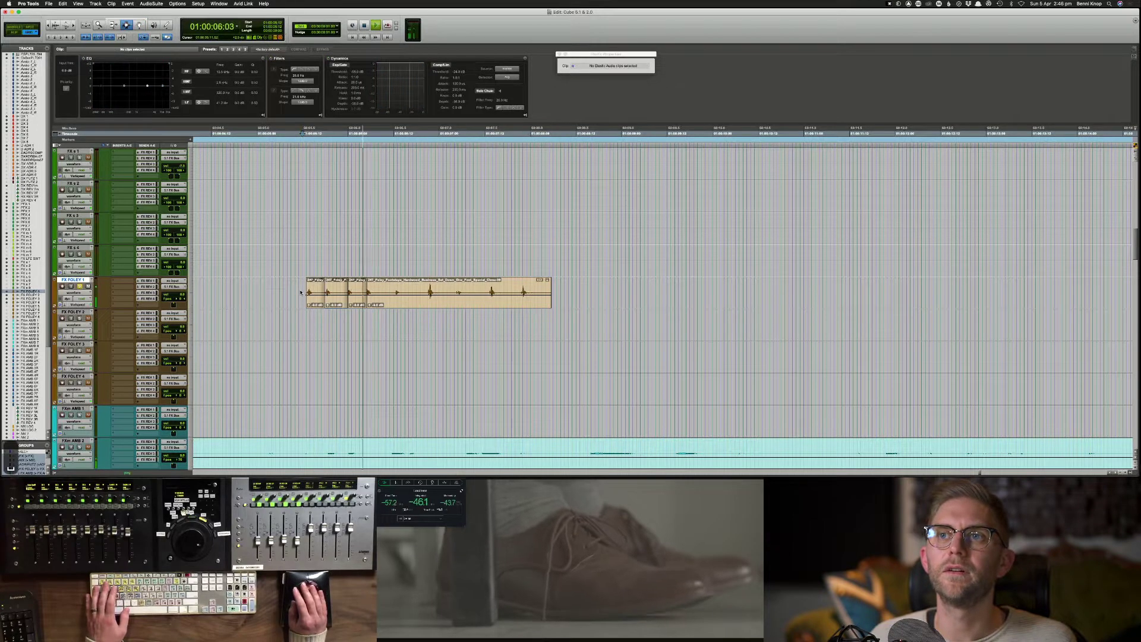
{"action": "key", "text": "space"}
{"action": "key", "text": "super+z"}
{"action": "key", "text": "super+z"}
{"action": "left_click", "coordinate": [287, 292]}
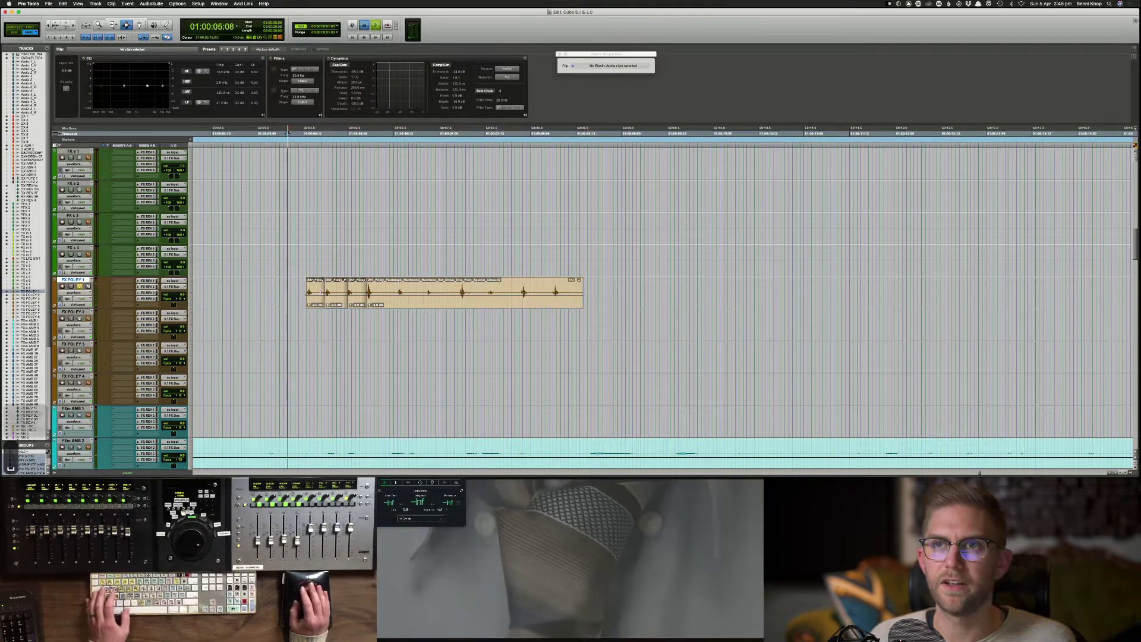
{"action": "key", "text": "space"}
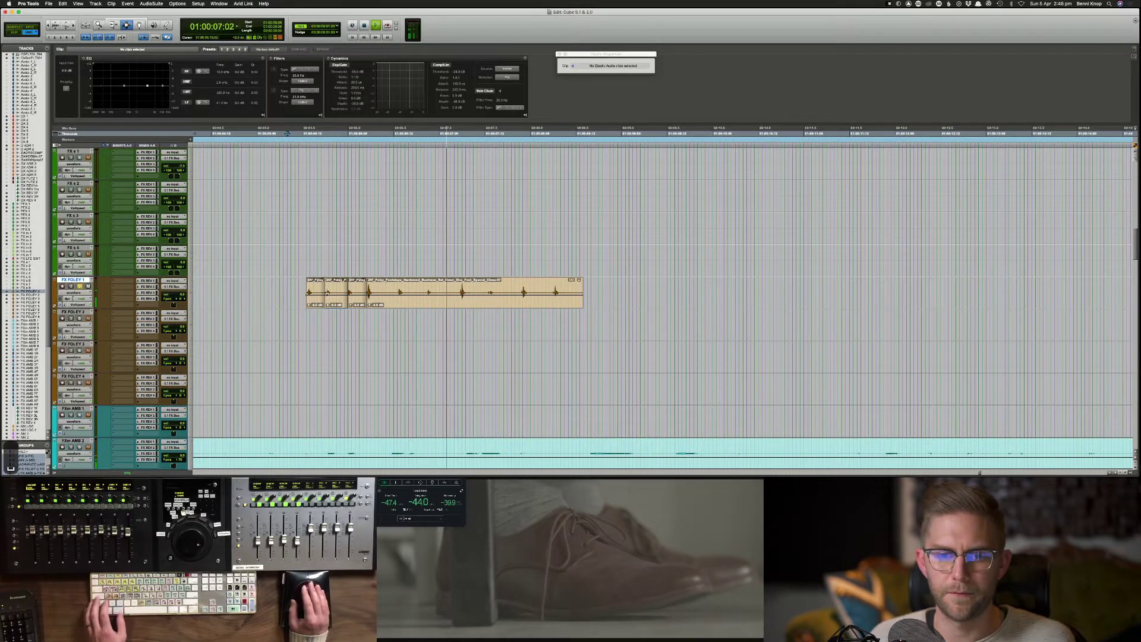
{"action": "key", "text": "space"}
Step: Isolate the fourth tap at 01:00:06:13 with lower clip gain, and move the remaining footsteps earlier to start at 01:00:06:12
{"action": "left_click", "coordinate": [397, 294]}
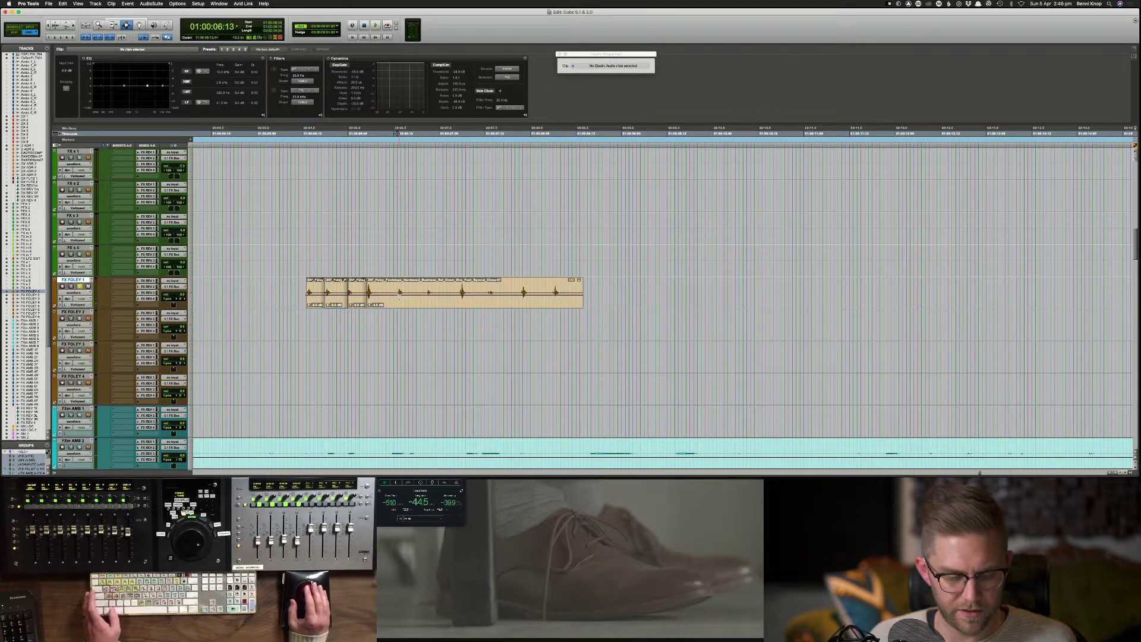
{"action": "key", "text": "Tab"}
{"action": "key", "text": "cmd+e"}
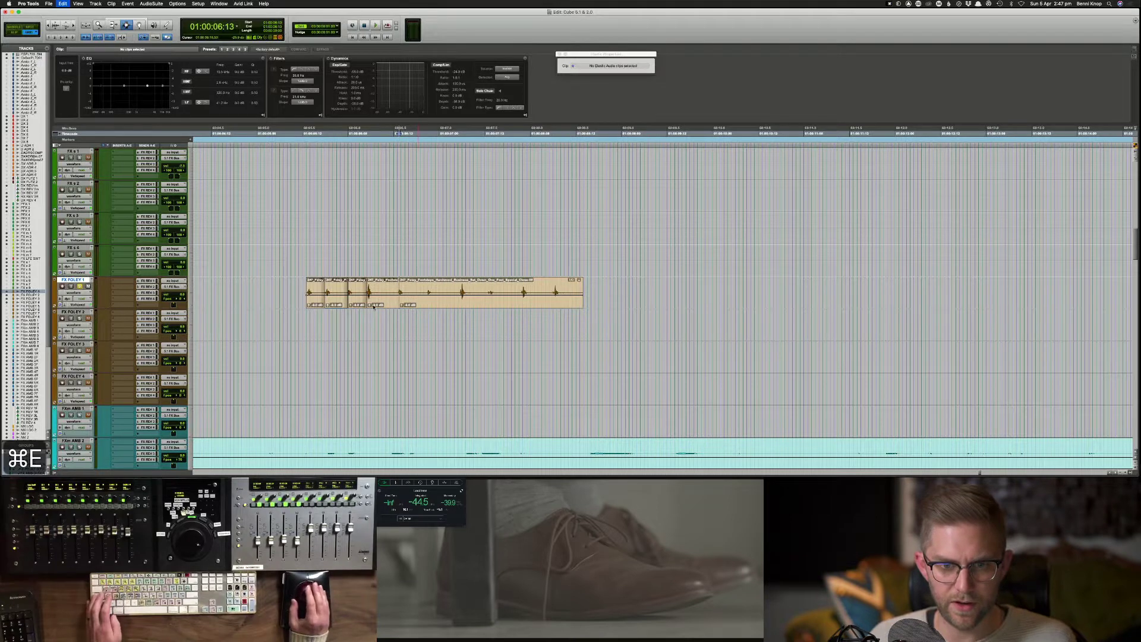
{"action": "left_click", "coordinate": [381, 300]}
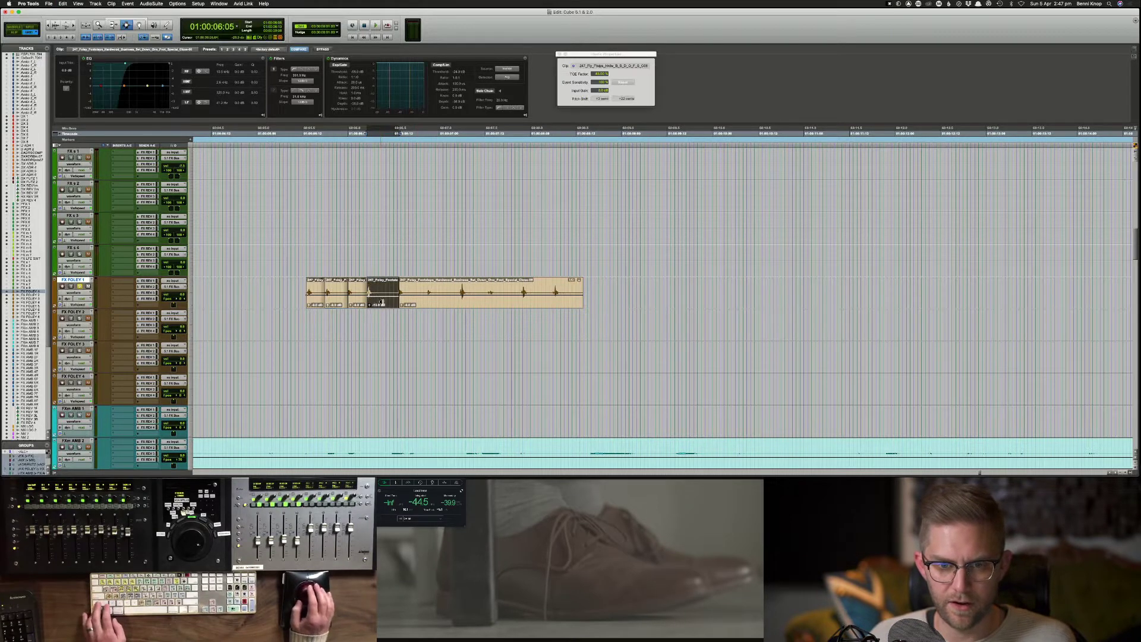
{"action": "mouse_move", "coordinate": [411, 289]}
{"action": "left_mouse_down"}
{"action": "mouse_move", "coordinate": [387, 289]}
{"action": "mouse_move", "coordinate": [408, 290]}
{"action": "left_mouse_up"}
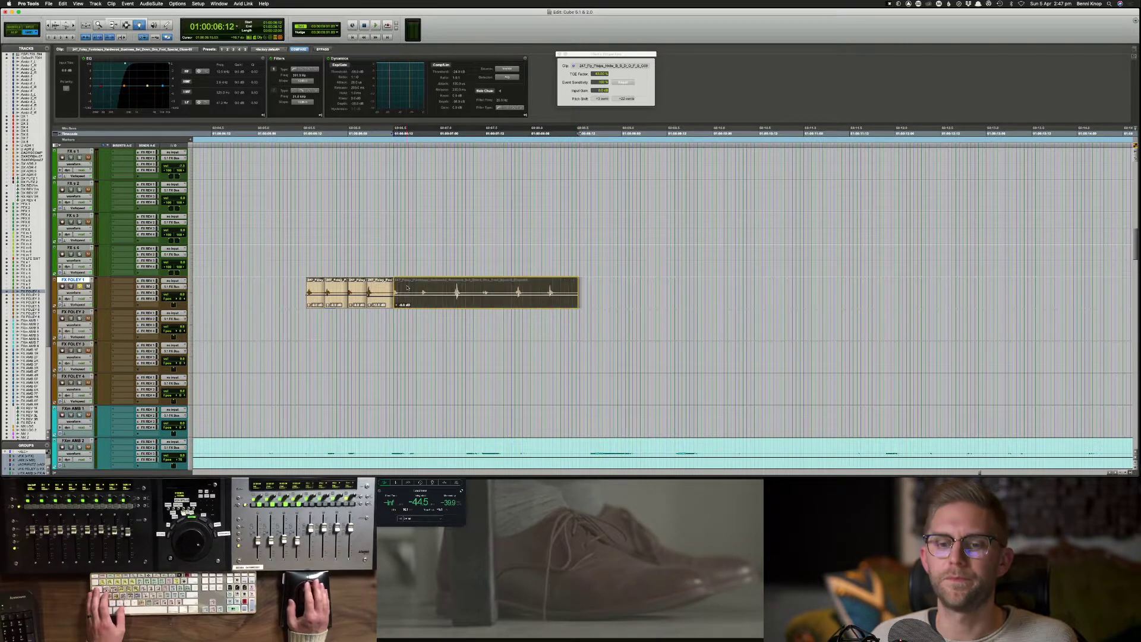
Step: Nudge the fourth tap one frame later to 01:00:06:06 and restore the following clip's start to 01:00:06:12
{"action": "left_click", "coordinate": [377, 291]}
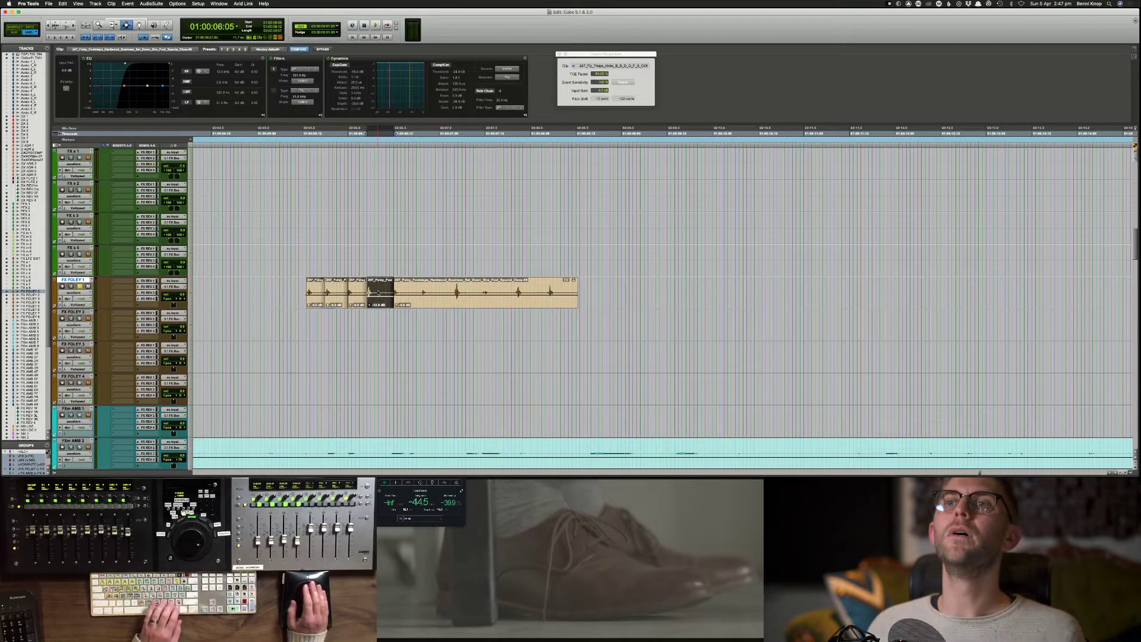
{"action": "key", "text": "period"}
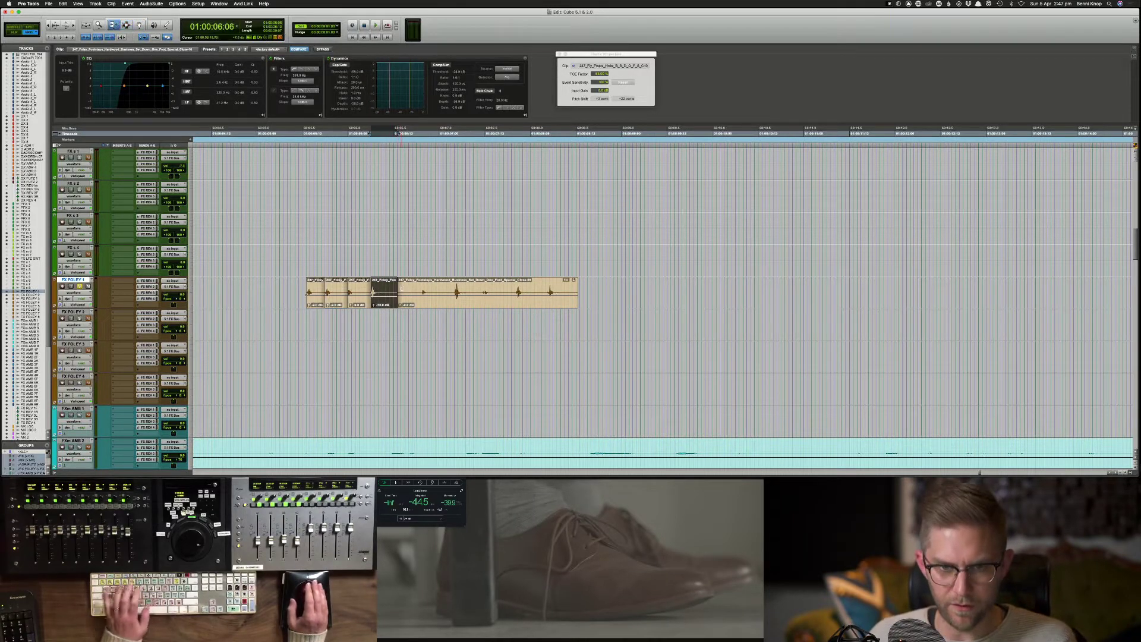
{"action": "left_click", "coordinate": [397, 290]}
{"action": "key", "text": "F6"}
{"action": "key", "text": "super+e"}
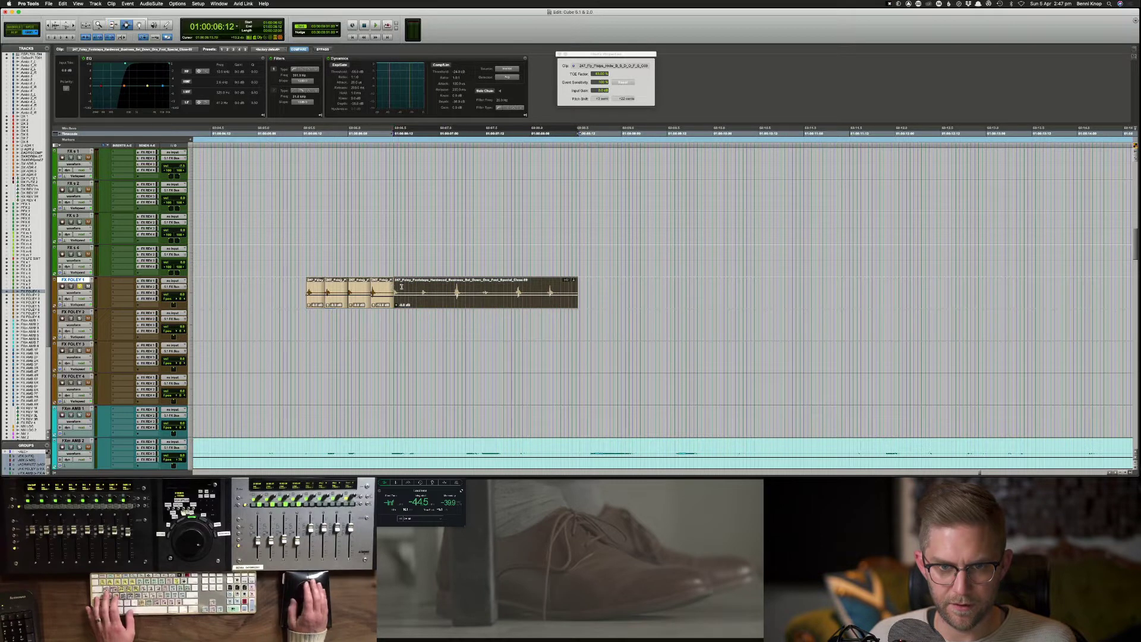
Step: Split off the next two taps from the remaining footsteps and move the last part earlier to start at 01:00:06:23
{"action": "key", "text": "Tab"}
{"action": "left_click_drag", "start_coordinate": [440, 289], "coordinate": [469, 281]}
{"action": "key", "text": "F7"}
{"action": "left_click", "coordinate": [443, 286]}
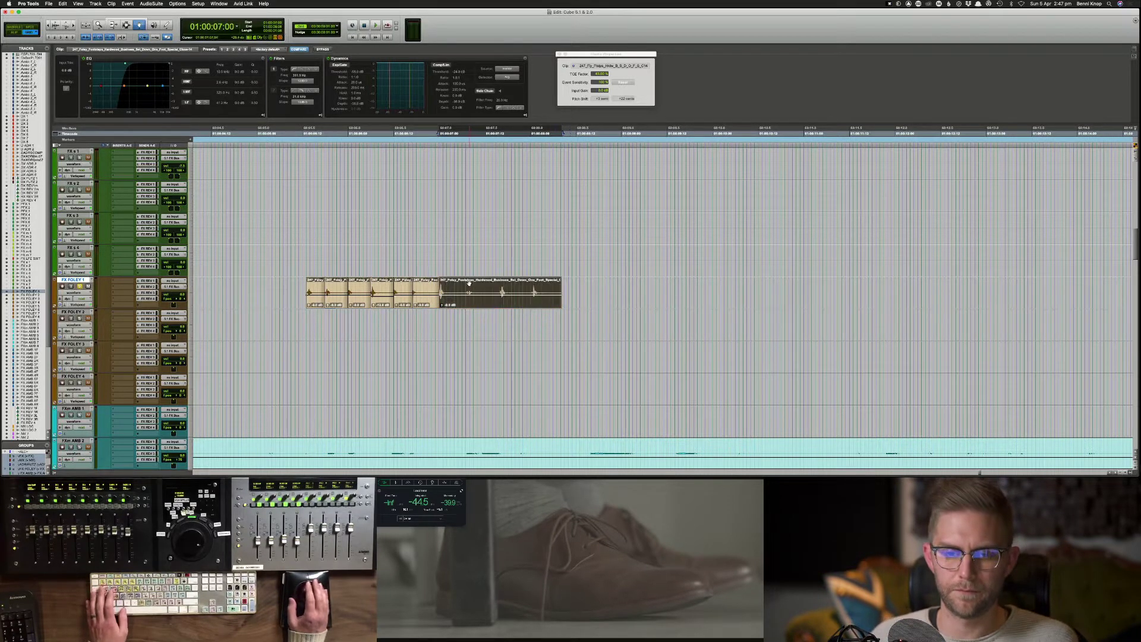
{"action": "key", "text": "comma"}
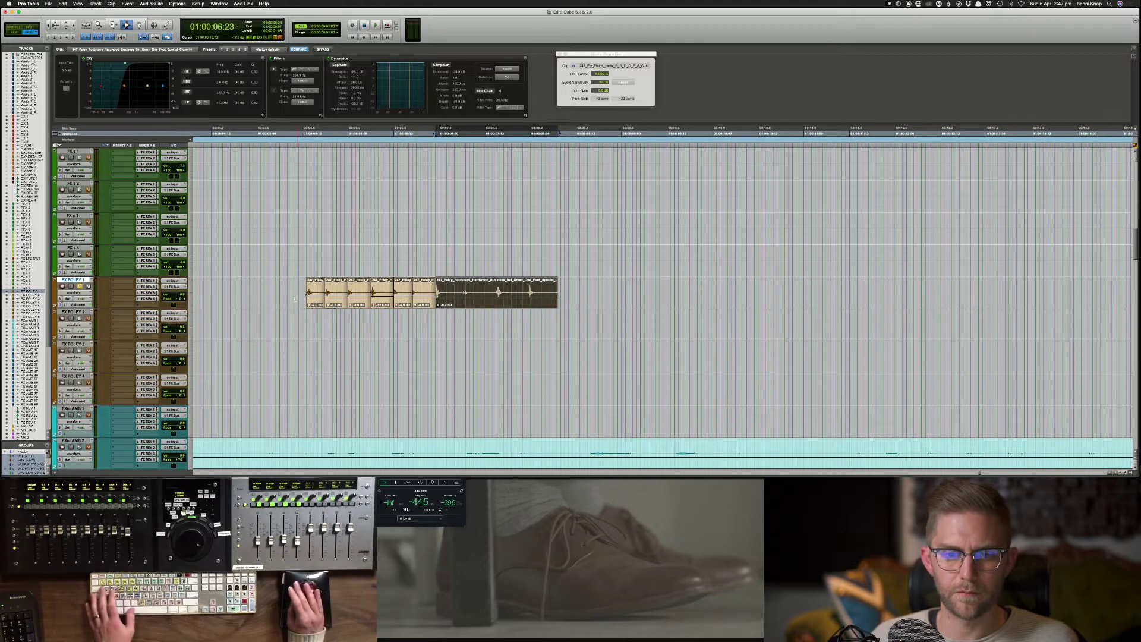
Step: Play the taps from 01:00:05:10 and step through the shoes shot frame by frame to check where the foot lands
{"action": "left_click", "coordinate": [293, 299]}
{"action": "key", "text": "space"}
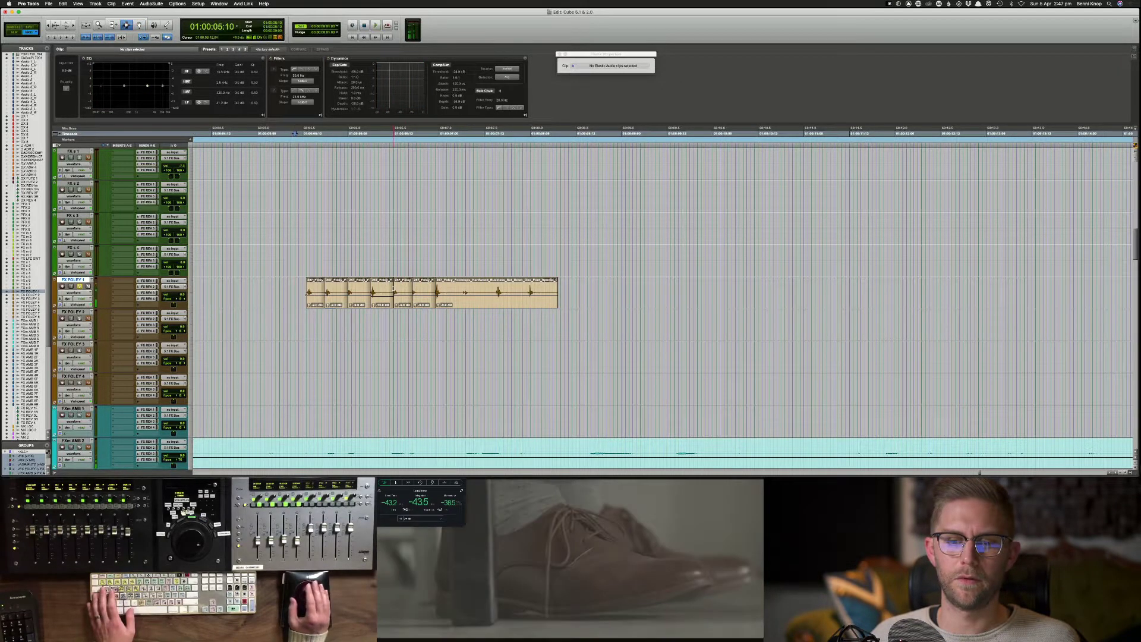
{"action": "key", "text": "space"}
{"action": "key", "text": "comma"}
{"action": "key", "text": "period"}
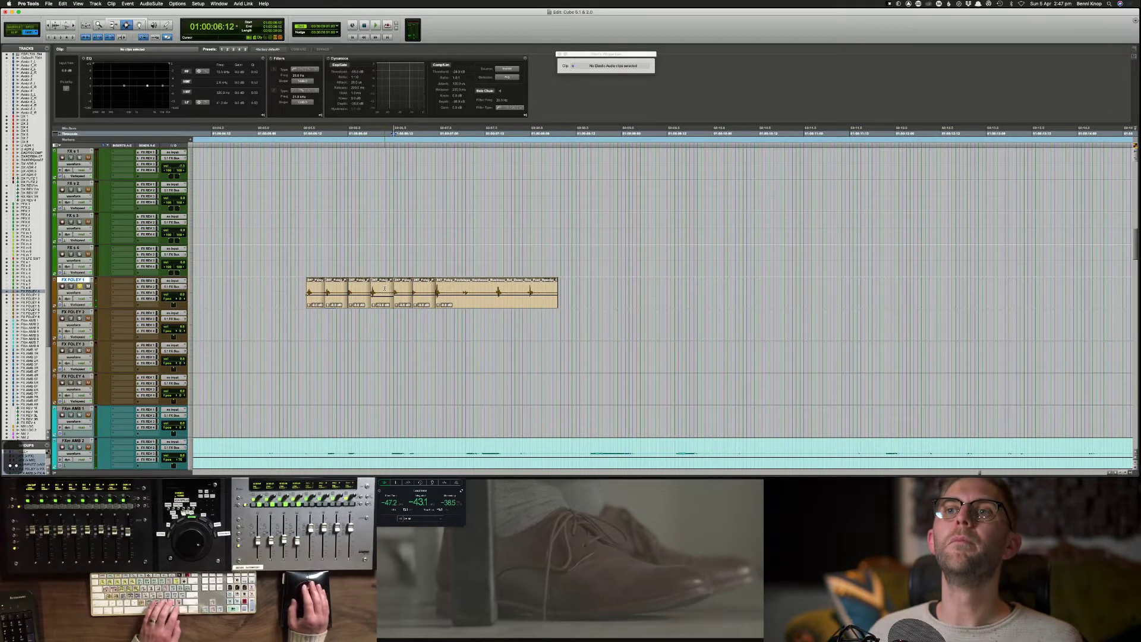
{"action": "key", "text": "comma"}
{"action": "key", "text": "period"}
{"action": "key", "text": "period"}
{"action": "key", "text": "period"}
{"action": "key", "text": "period"}
{"action": "key", "text": "period"}
{"action": "key", "text": "period"}
{"action": "key", "text": "comma"}
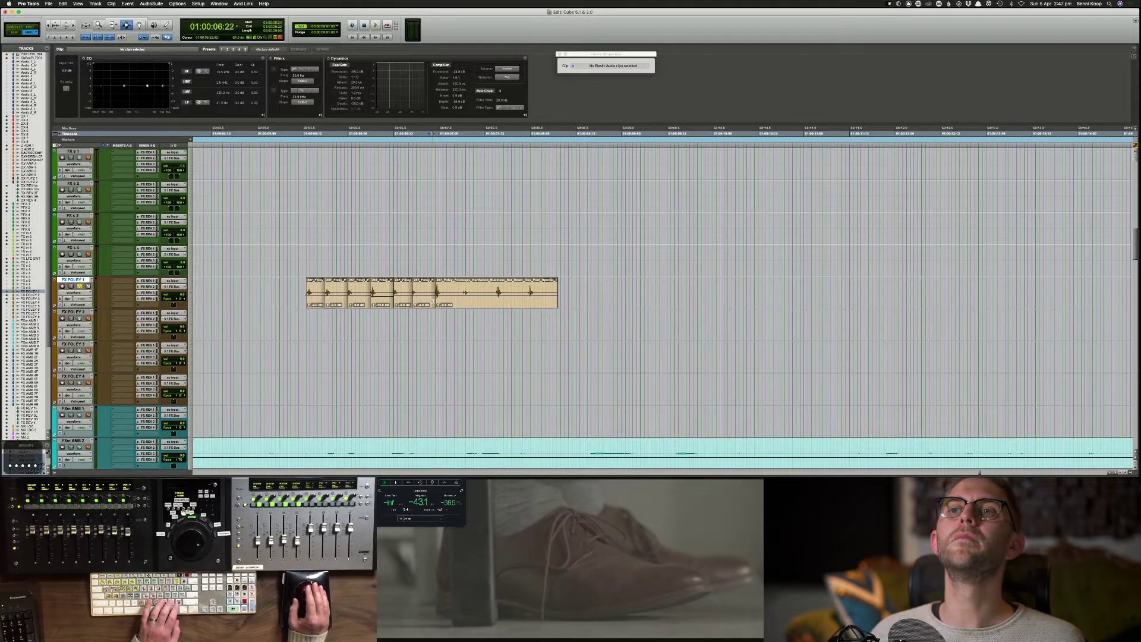
{"action": "key", "text": "period"}
{"action": "key", "text": "period"}
{"action": "key", "text": "period"}
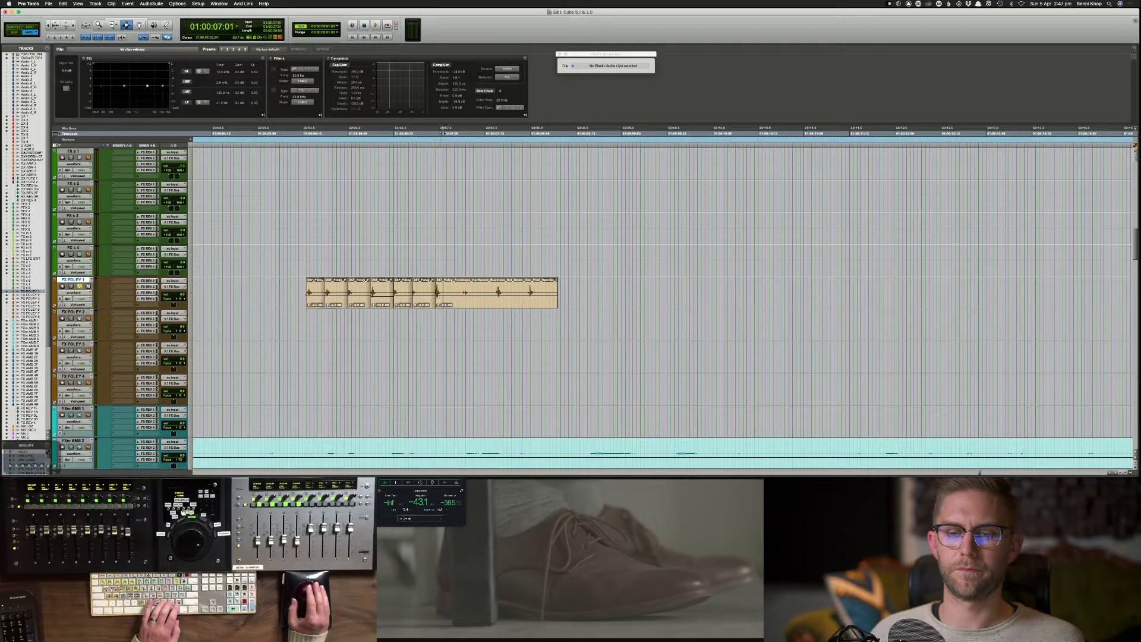
Step: Nudge the last footsteps clip on FX FOLEY 1 so it starts at 01:00:07:00 and replay the taps
{"action": "double_click", "coordinate": [441, 301]}
{"action": "key", "text": "comma"}
{"action": "key", "text": "comma"}
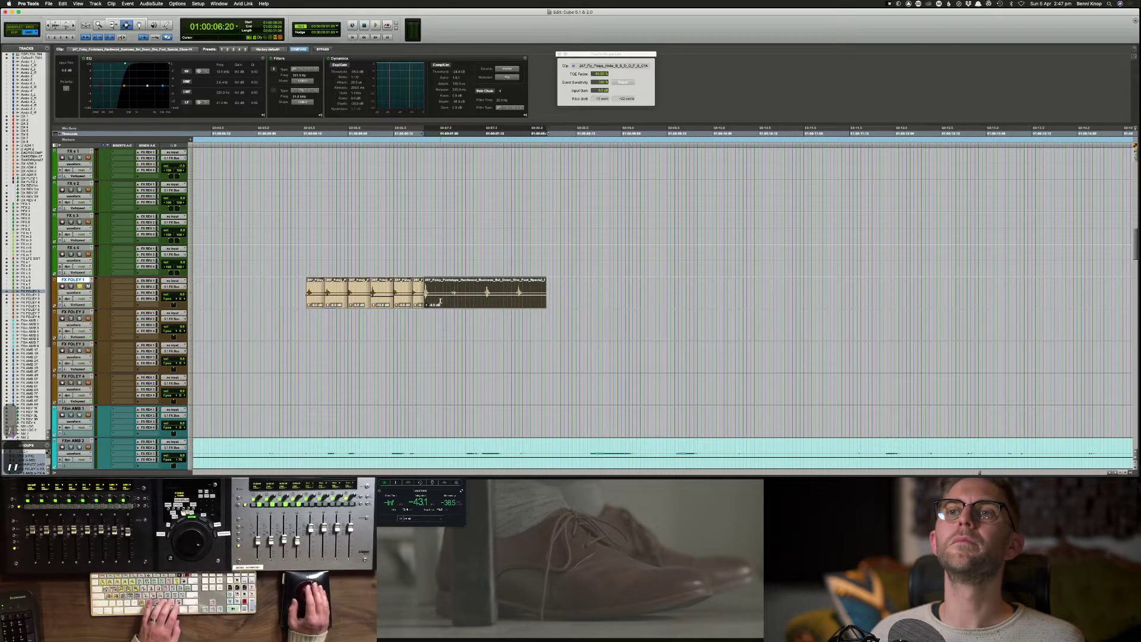
{"action": "key", "text": "period"}
{"action": "key", "text": "period"}
{"action": "key", "text": "period"}
{"action": "key", "text": "period"}
{"action": "key", "text": "period"}
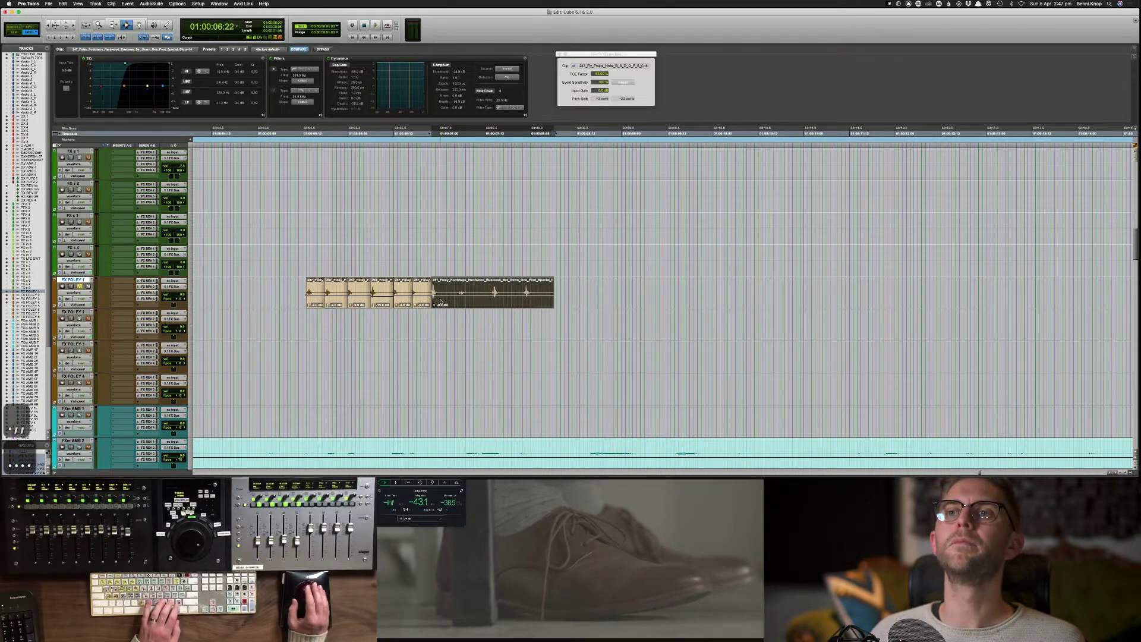
{"action": "key", "text": "comma"}
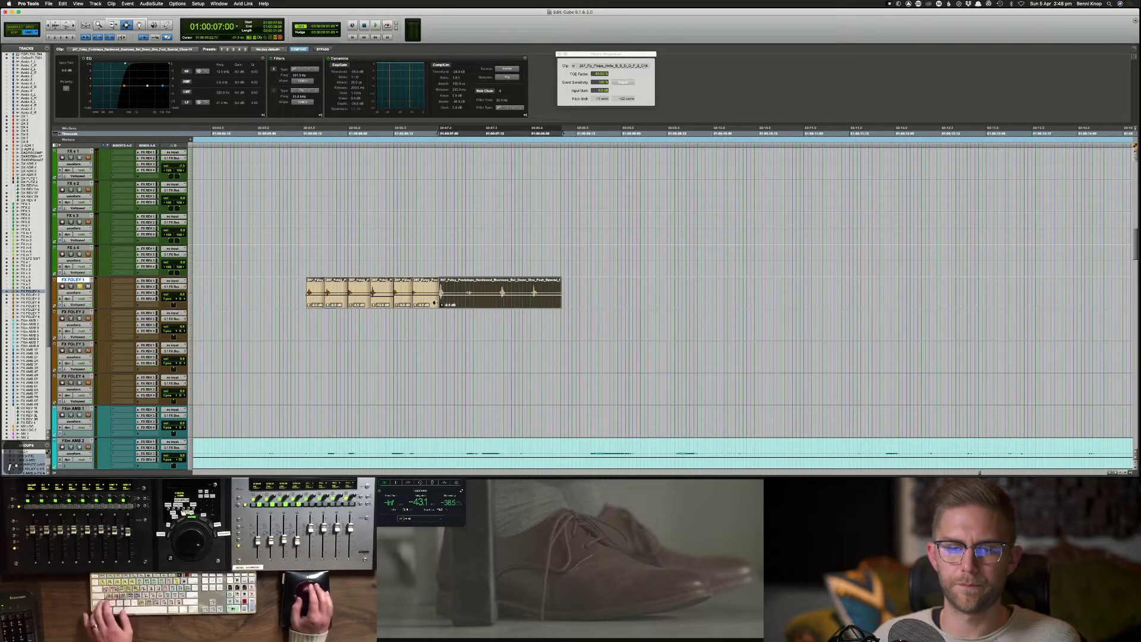
{"action": "left_click", "coordinate": [294, 292]}
{"action": "key", "text": "space"}
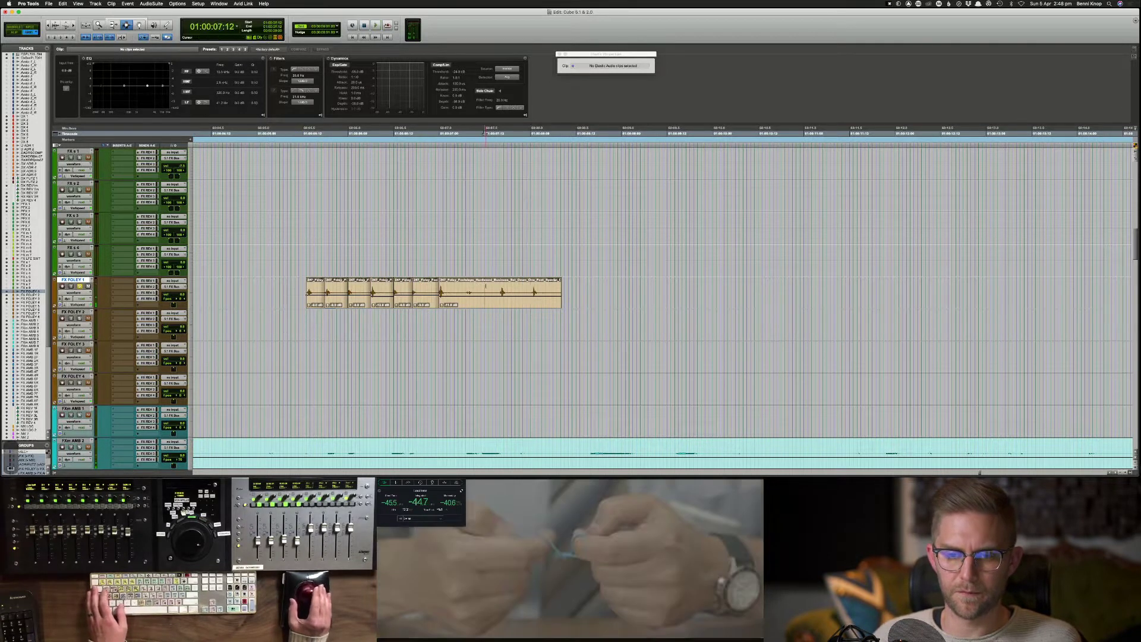
Step: Separate the last footsteps clip at the 01:00:07:16 tap and move the new part earlier to start at 01:00:07:04
{"action": "key", "text": "Tab"}
{"action": "key", "text": "super+e"}
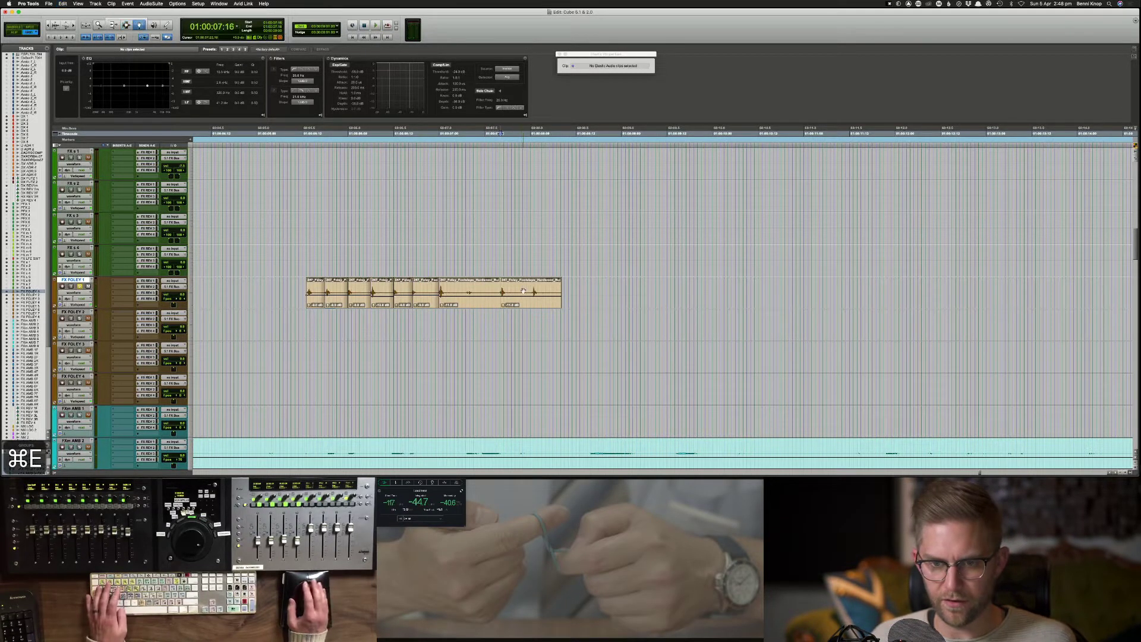
{"action": "left_click_drag", "start_coordinate": [473, 293], "coordinate": [475, 293]}
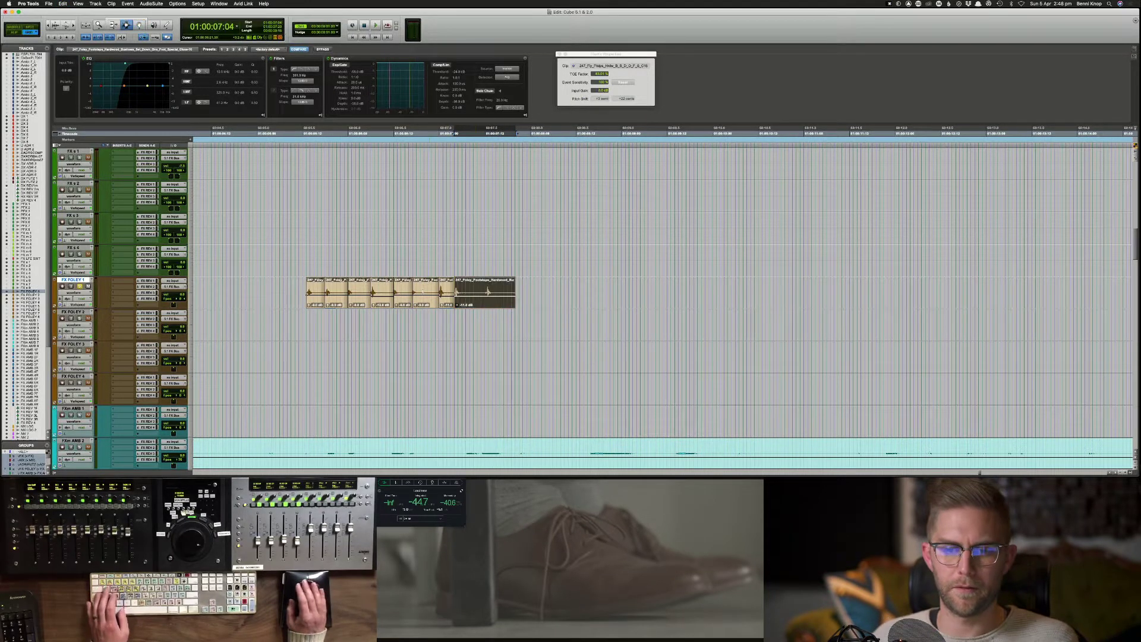
Step: Delete the unused tail of the last footsteps clip on FX FOLEY 1 after its tap
{"action": "double_click", "coordinate": [332, 296]}
{"action": "left_click", "coordinate": [383, 296], "text": "shift"}
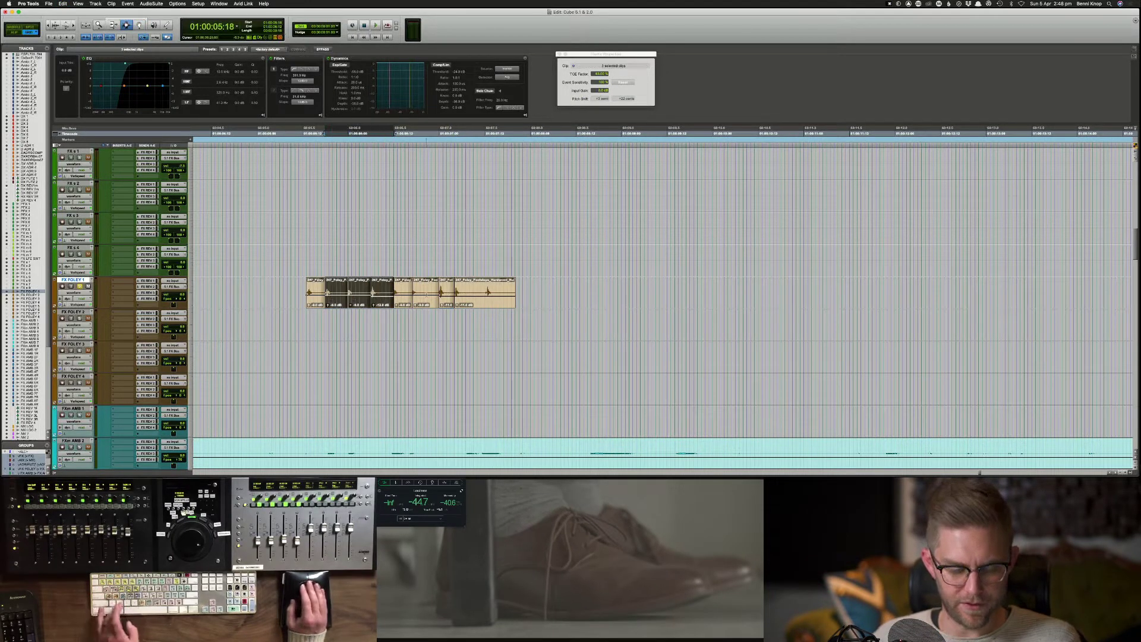
{"action": "left_click", "coordinate": [467, 290]}
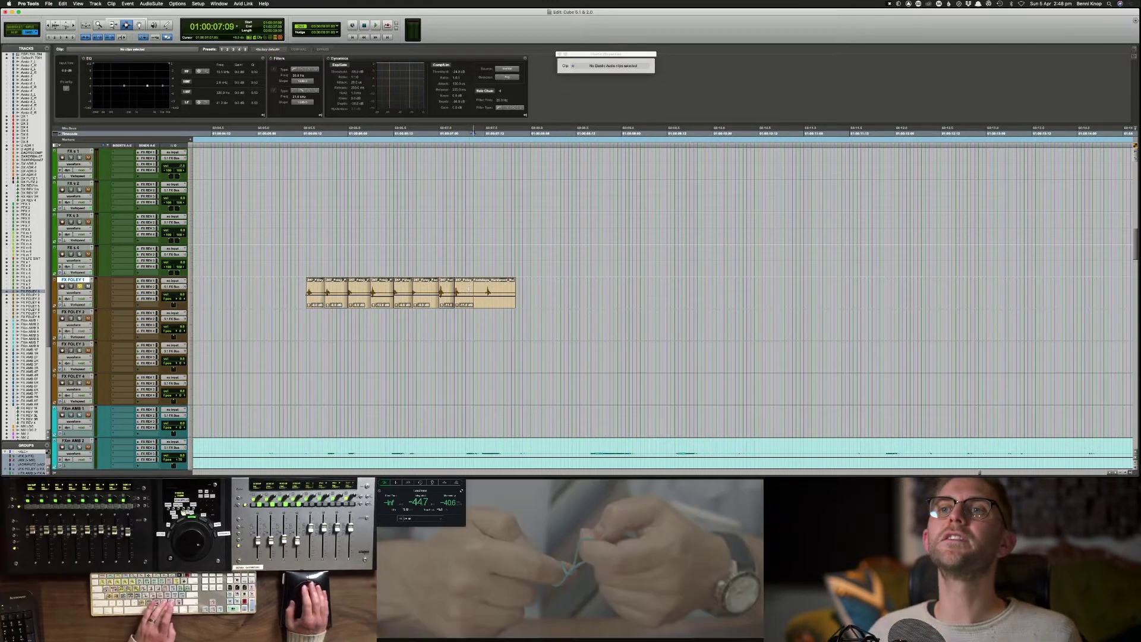
{"action": "key", "text": "comma"}
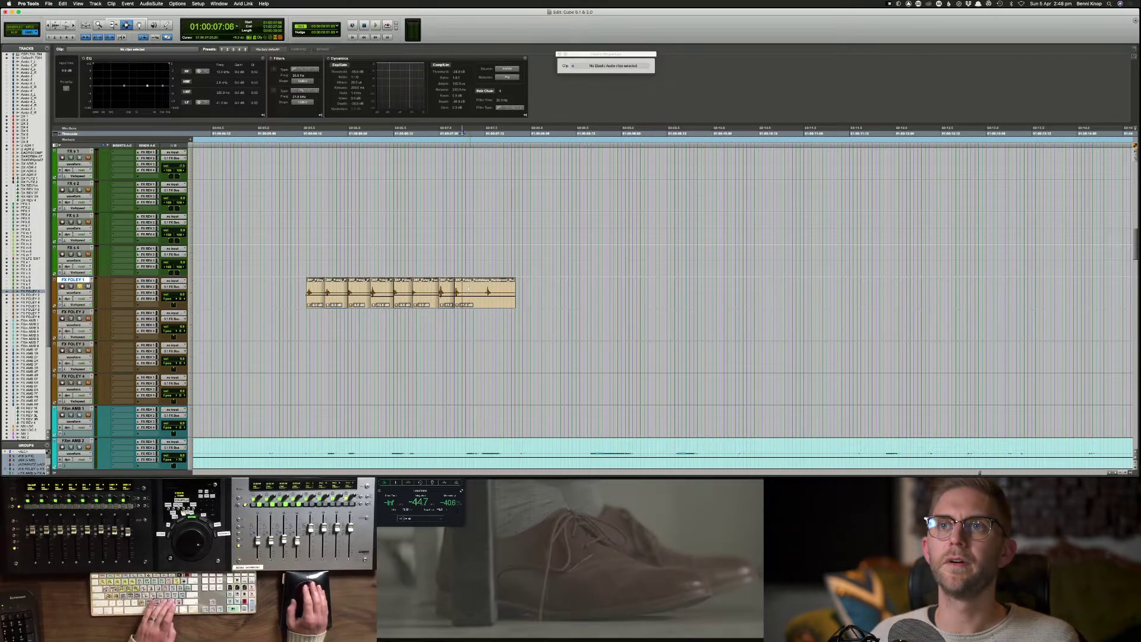
{"action": "left_click_drag", "start_coordinate": [477, 290], "coordinate": [567, 294]}
{"action": "key", "text": "Delete"}
Step: Play the trimmed foot taps against the shoes shot from 01:00:05:05 and again from 01:00:05:06
{"action": "left_click", "coordinate": [275, 296]}
{"action": "key", "text": "space"}
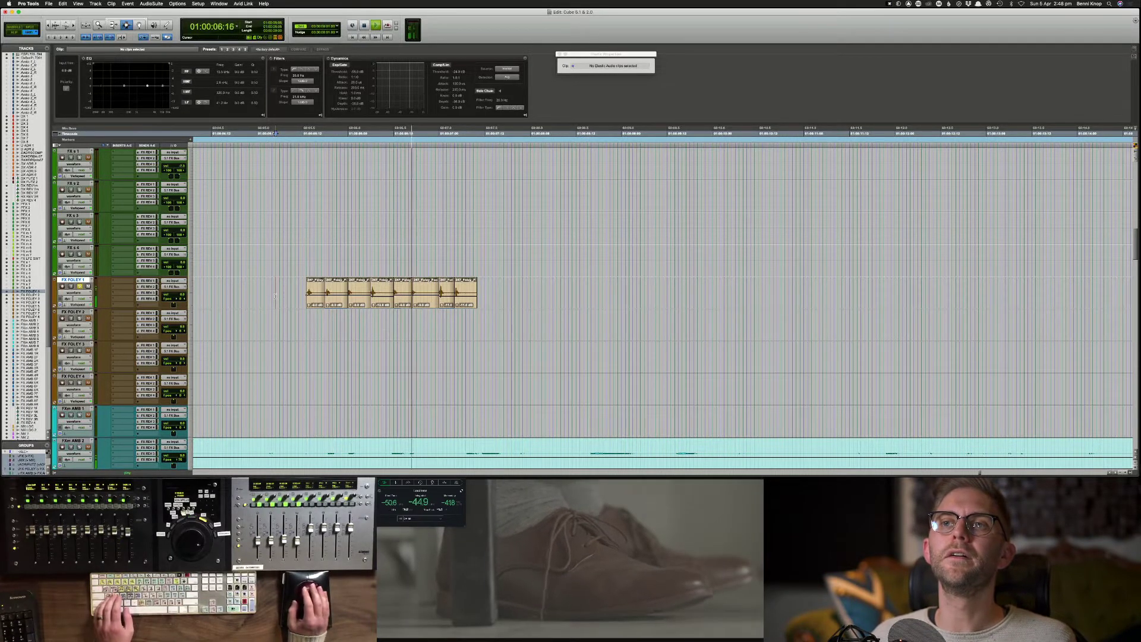
{"action": "key", "text": "space"}
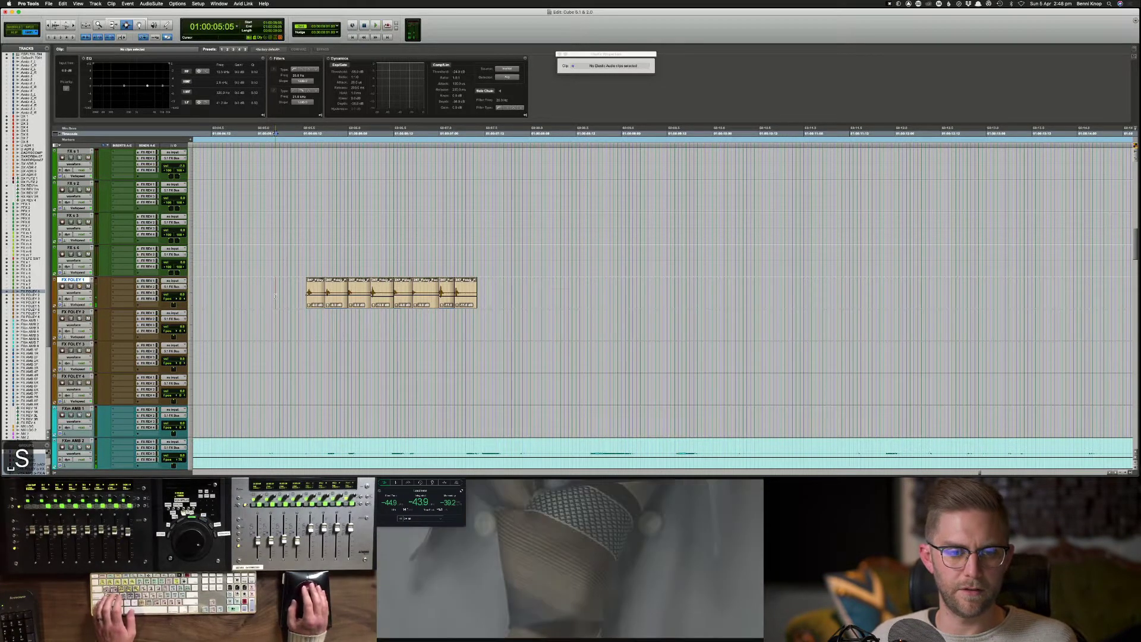
{"action": "key", "text": "space"}
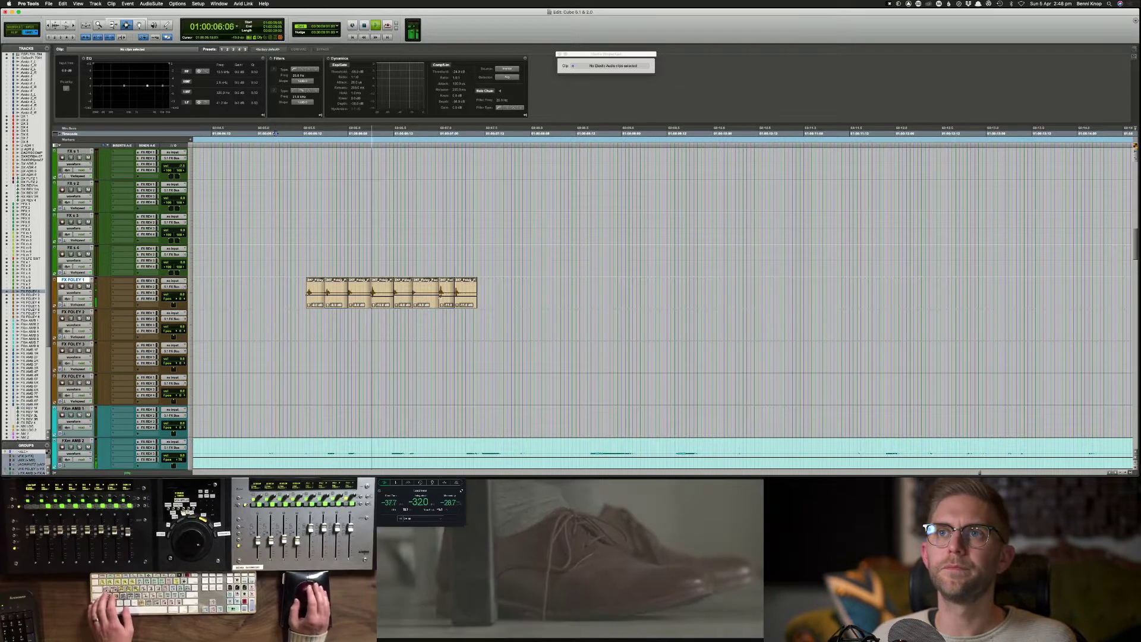
{"action": "left_click_drag", "start_coordinate": [527, 294], "coordinate": [250, 302]}
{"action": "left_click", "coordinate": [281, 302]}
{"action": "key", "text": "space"}
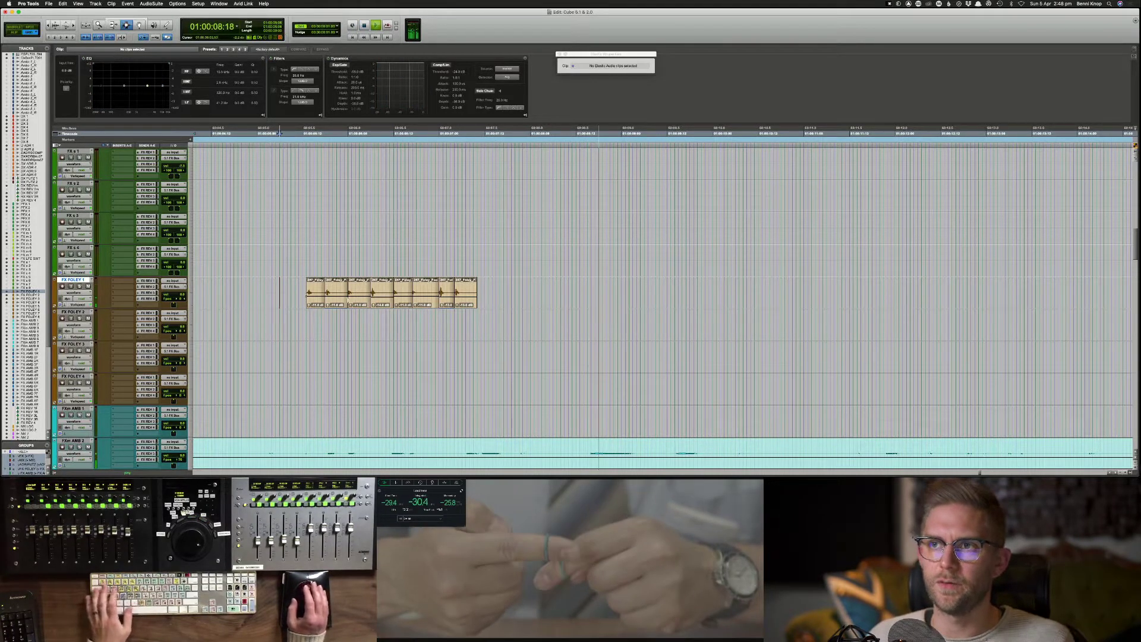
{"action": "key", "text": "space"}
Step: Play the foot taps in context with the surrounding shots from 01:00:04:16
{"action": "key", "text": "super+bracketleft"}
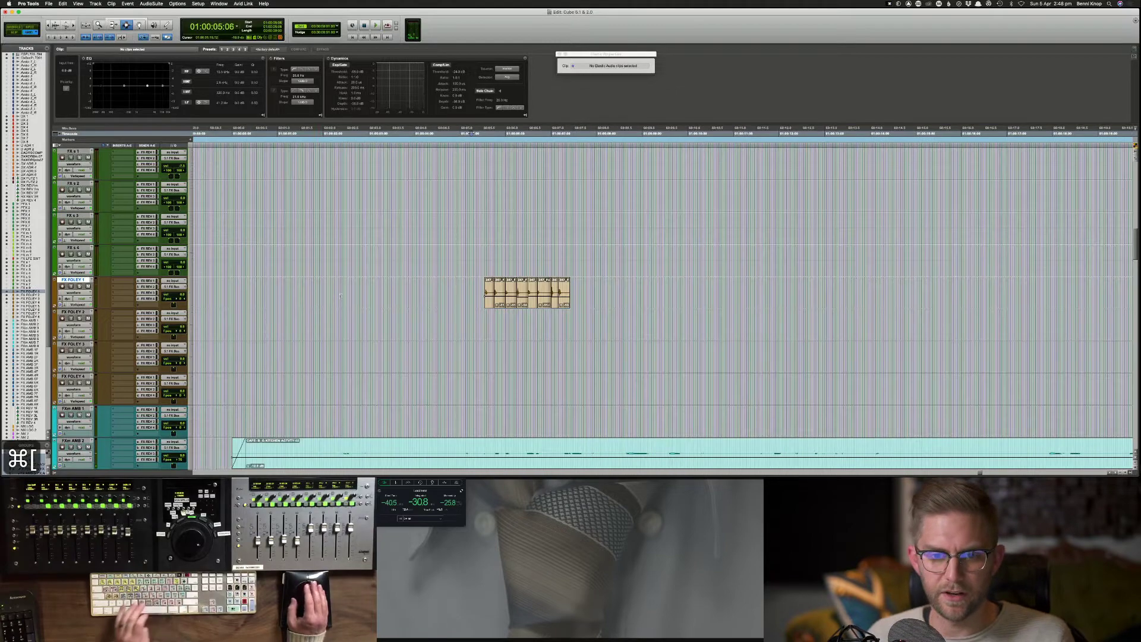
{"action": "left_click", "coordinate": [483, 285]}
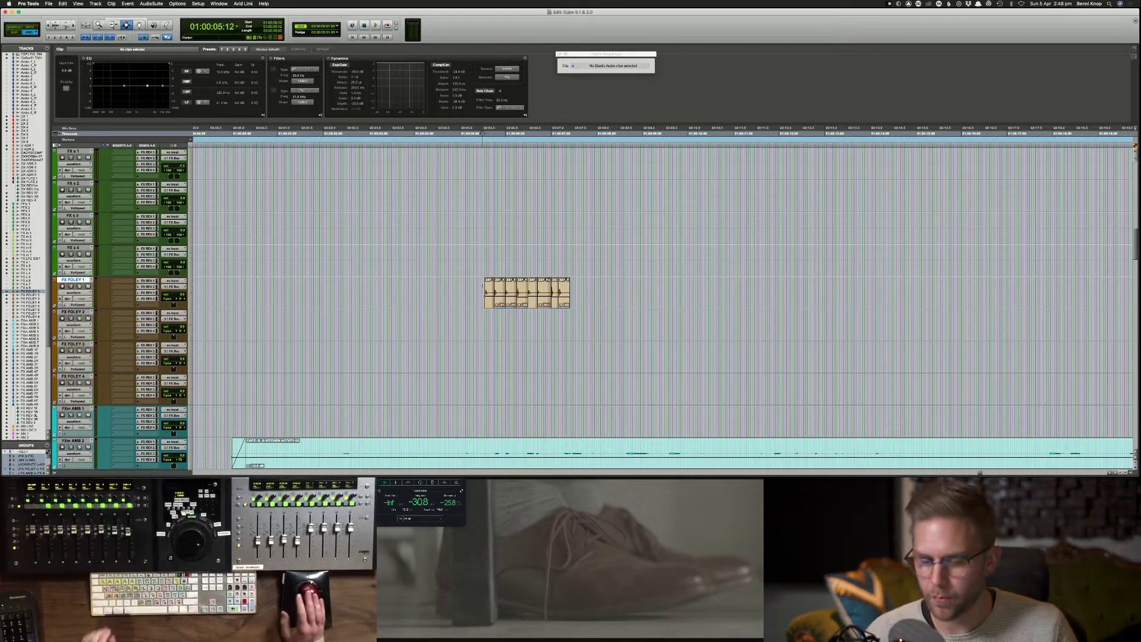
{"action": "left_click_drag", "start_coordinate": [482, 285], "coordinate": [600, 290]}
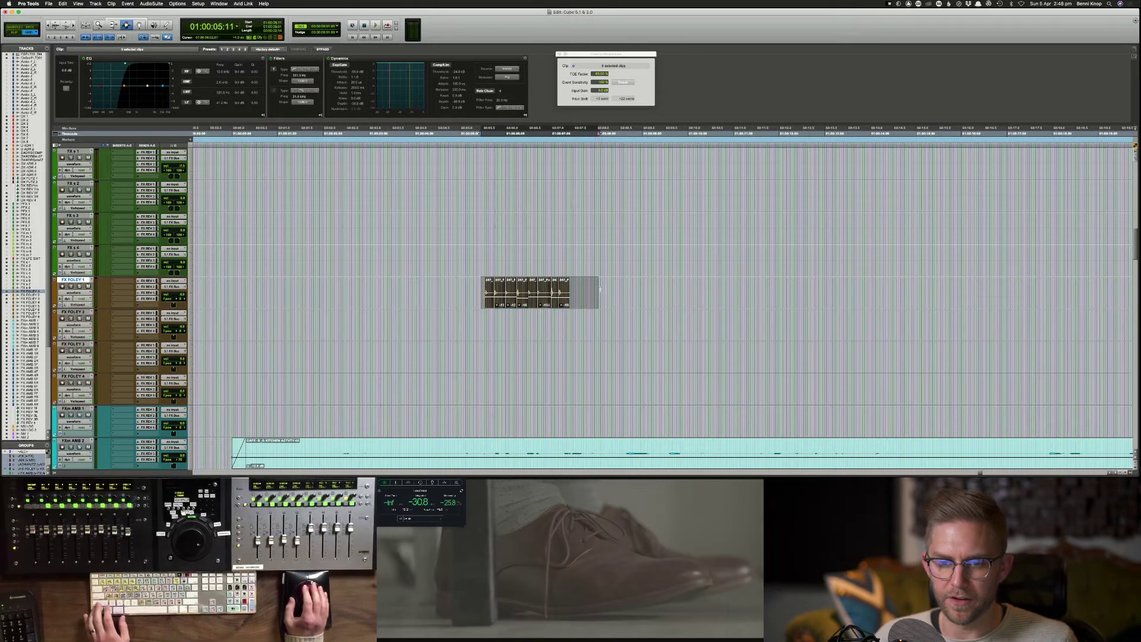
{"action": "left_click", "coordinate": [444, 287]}
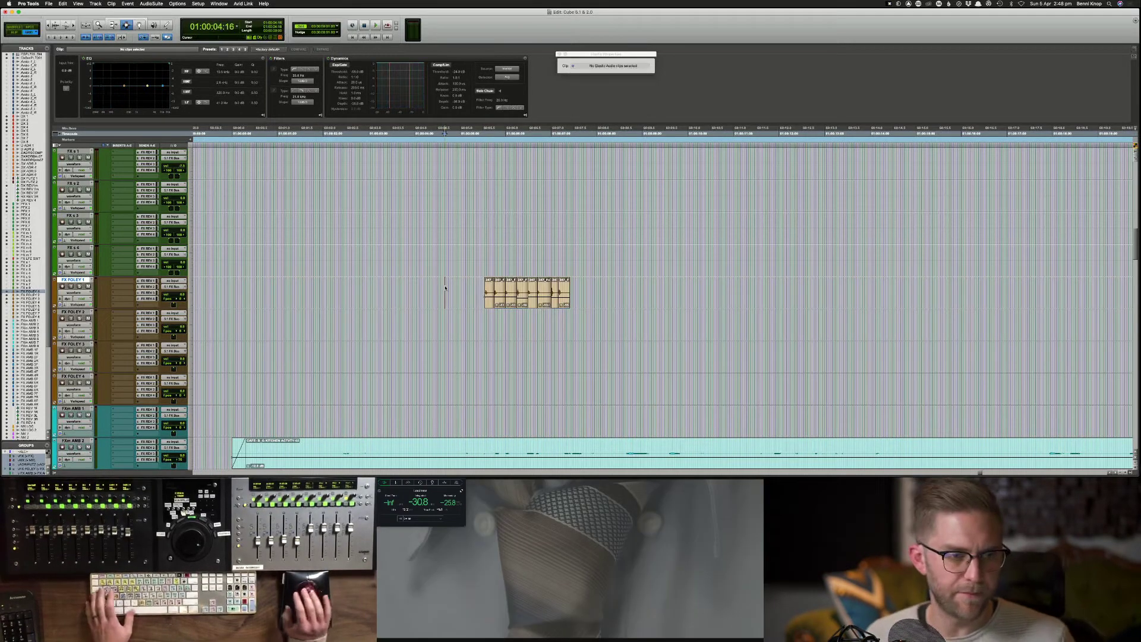
{"action": "key", "text": "space"}
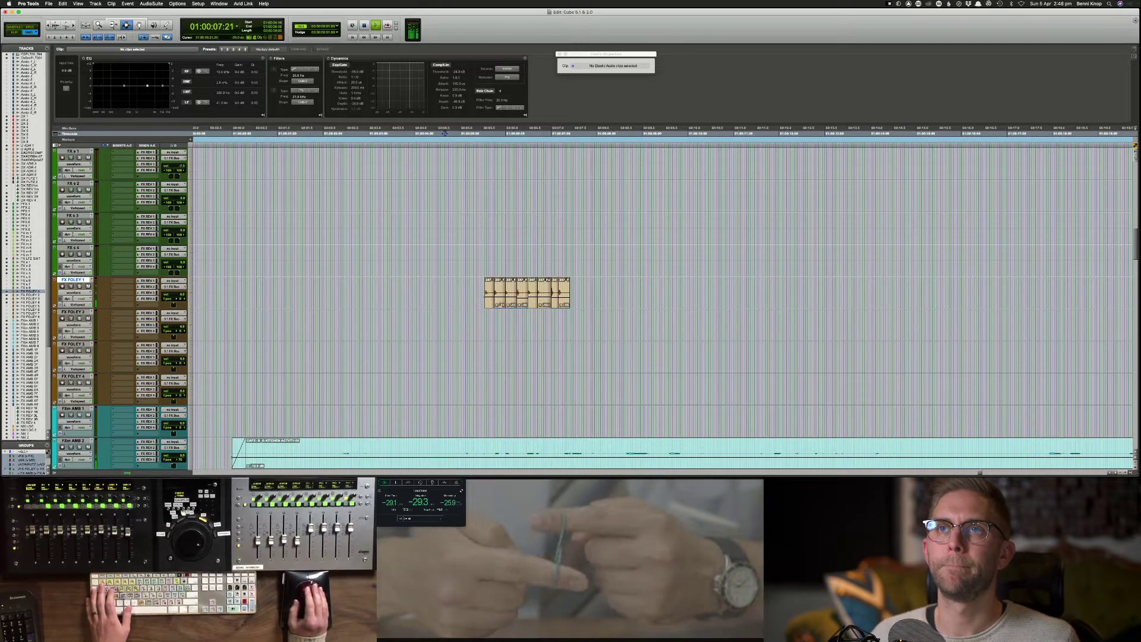
{"action": "key", "text": "space"}
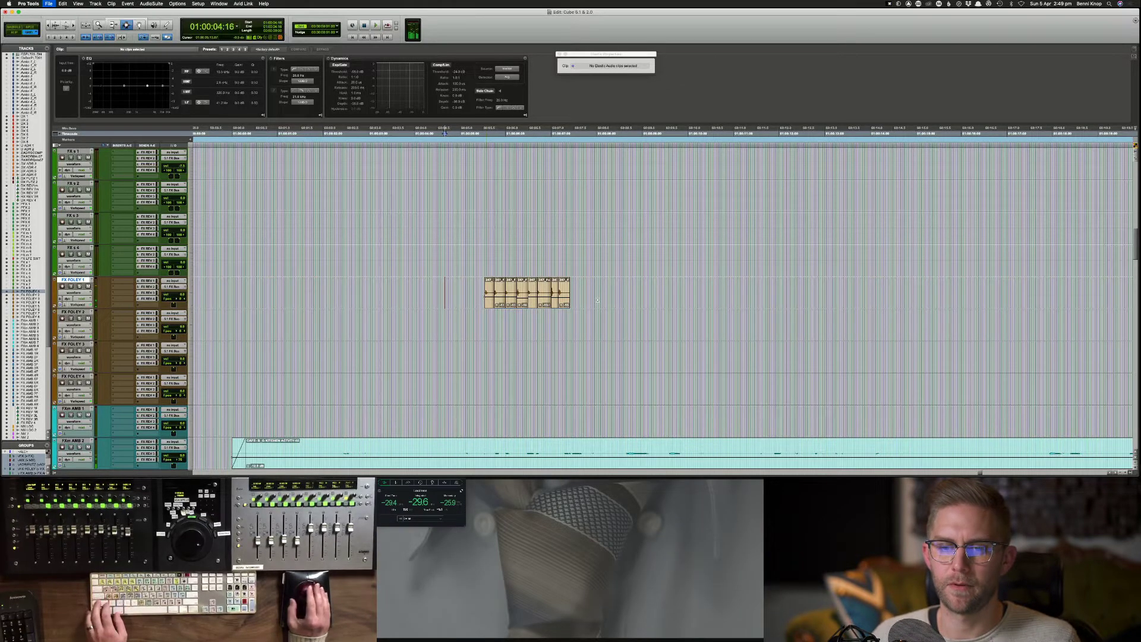
Step: Switch to Soundsnap in Chrome and search the sound effects for "rubberband stretch"
{"action": "key", "text": "super+Tab"}
{"action": "key", "text": "super+Tab"}
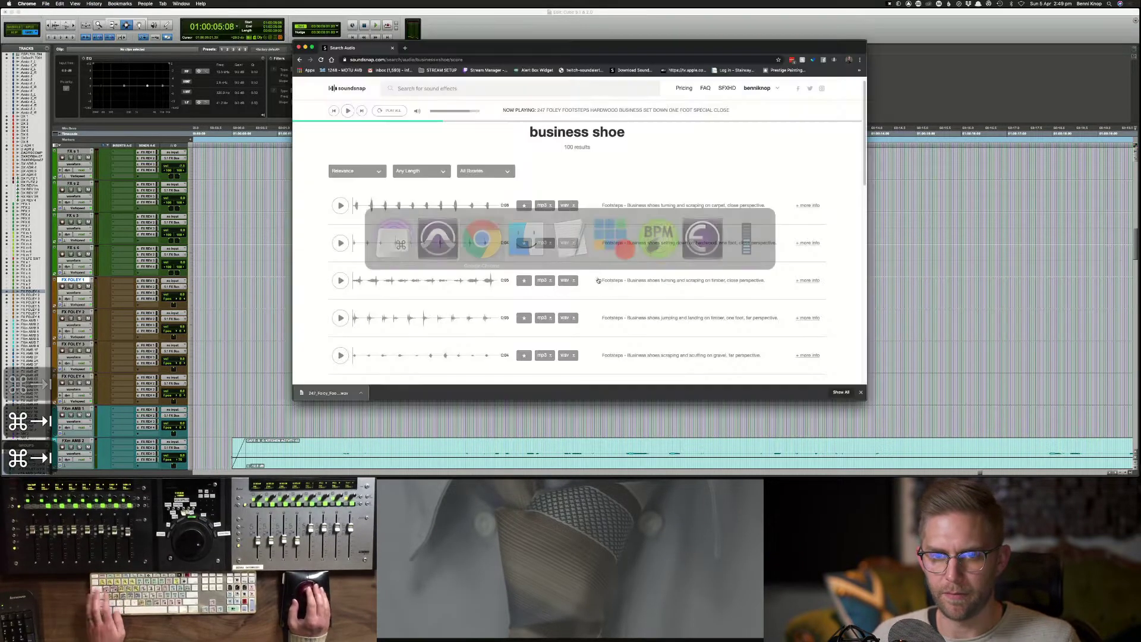
{"action": "left_click", "coordinate": [448, 90]}
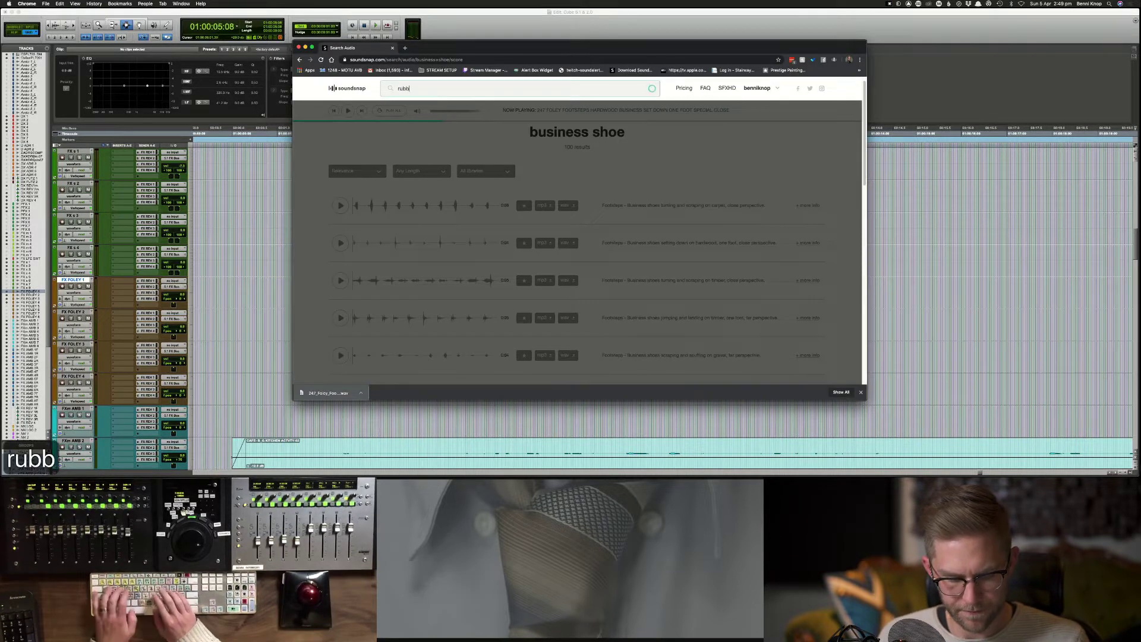
{"action": "type", "text": "rubberband str"}
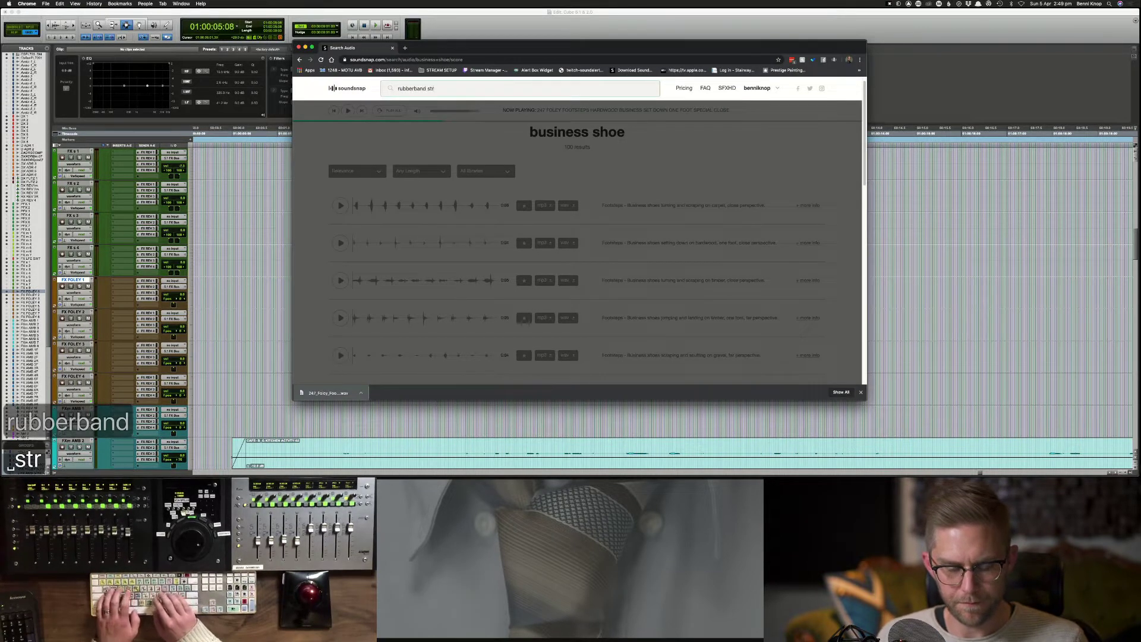
{"action": "type", "text": "ectch"}
{"action": "key", "text": "Return"}
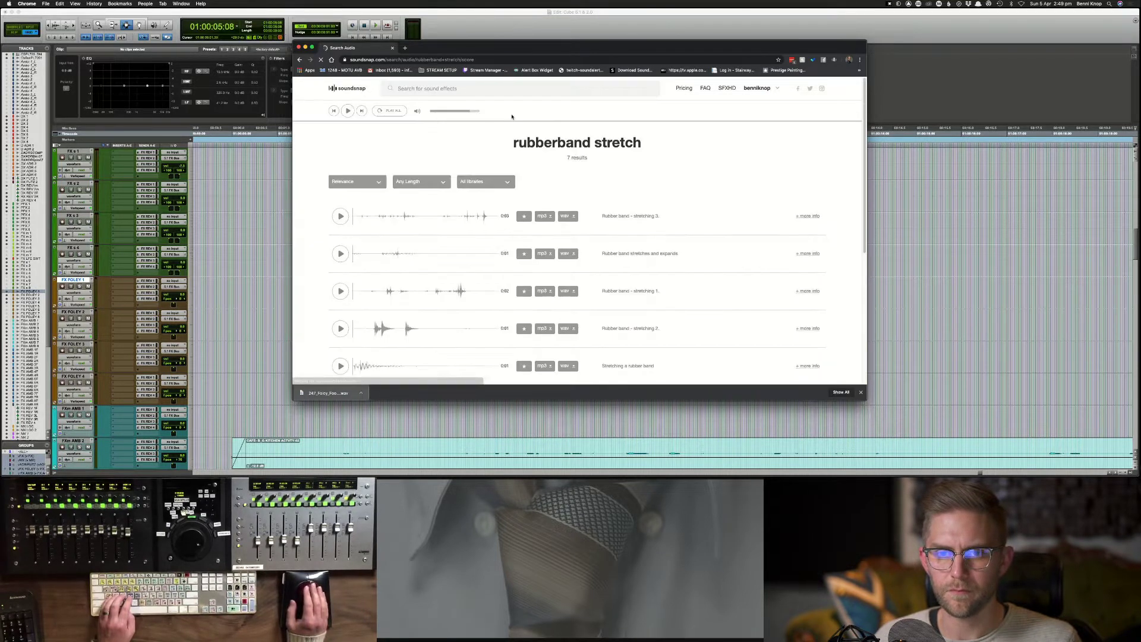
Step: Audition the rubber band stretching sounds in the results down to the end of the list
{"action": "left_click", "coordinate": [342, 217]}
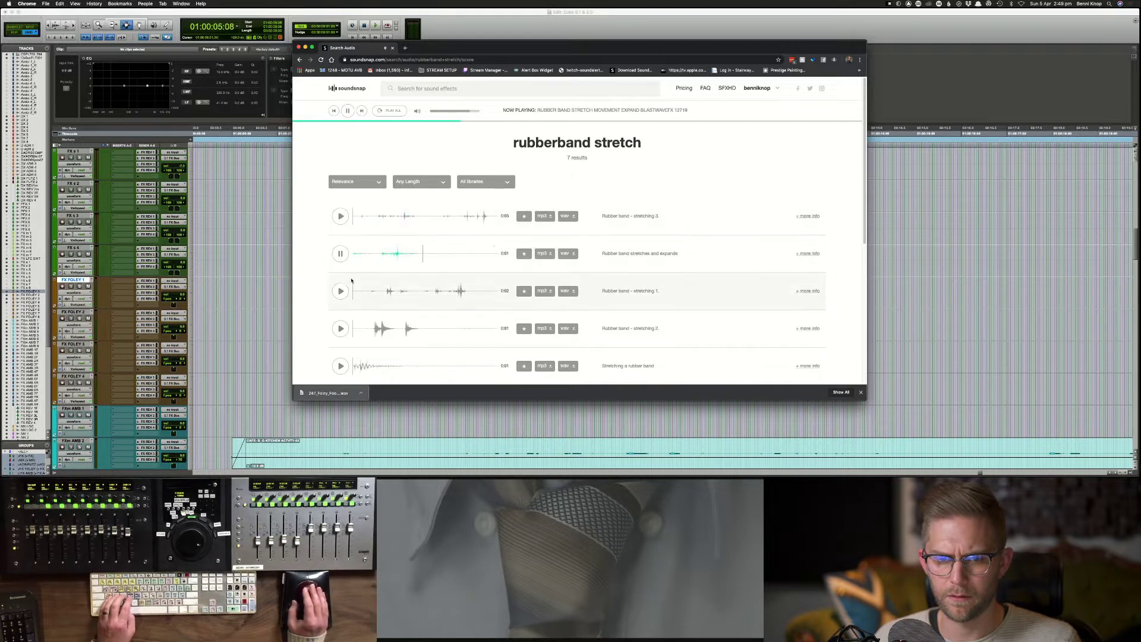
{"action": "left_click", "coordinate": [340, 328]}
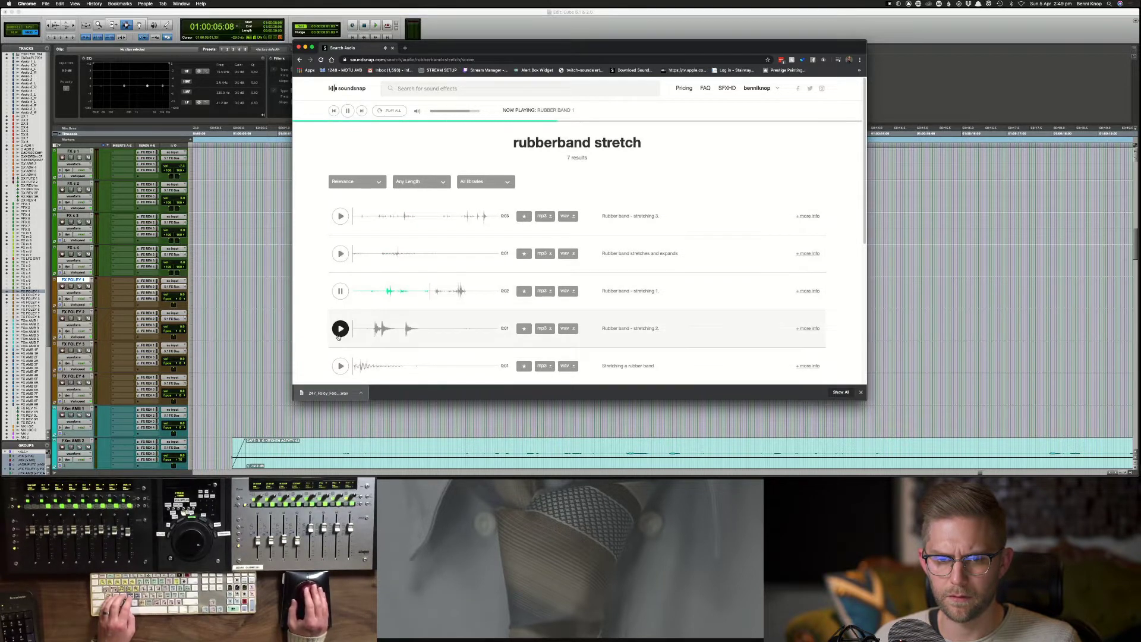
{"action": "scroll", "coordinate": [338, 337], "scroll_direction": "down", "scroll_amount": 1}
{"action": "scroll", "coordinate": [340, 353], "scroll_direction": "down", "scroll_amount": 2}
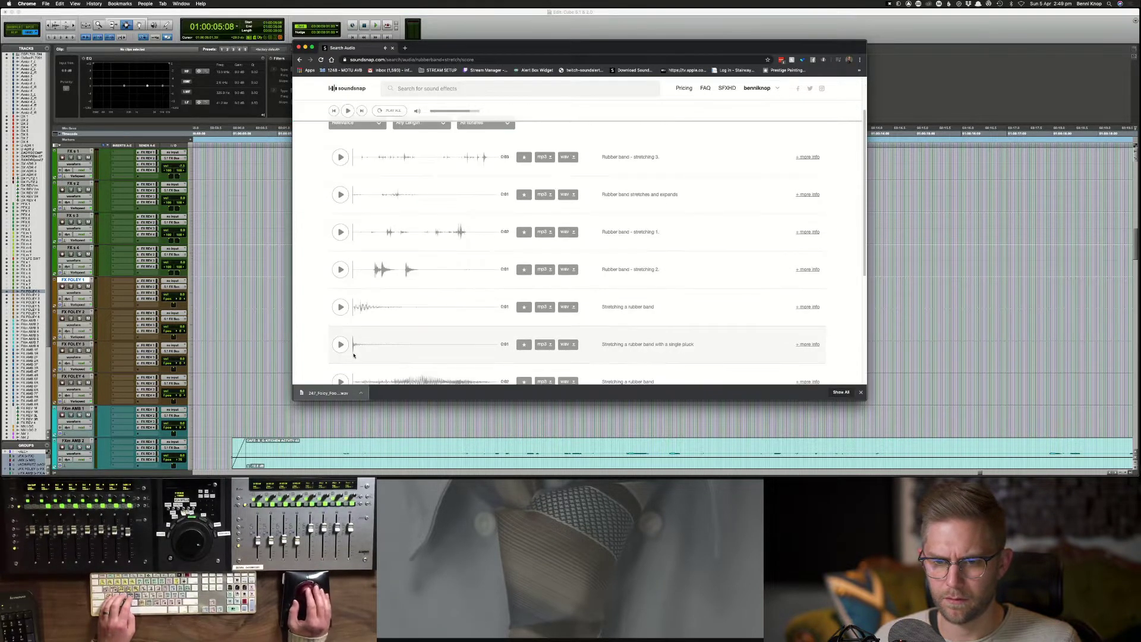
{"action": "left_click", "coordinate": [340, 344]}
{"action": "scroll", "coordinate": [340, 346], "scroll_direction": "down", "scroll_amount": 1}
{"action": "left_click", "coordinate": [340, 375]}
{"action": "scroll", "coordinate": [340, 370], "scroll_direction": "down", "scroll_amount": 2}
{"action": "scroll", "coordinate": [340, 369], "scroll_direction": "down", "scroll_amount": 2}
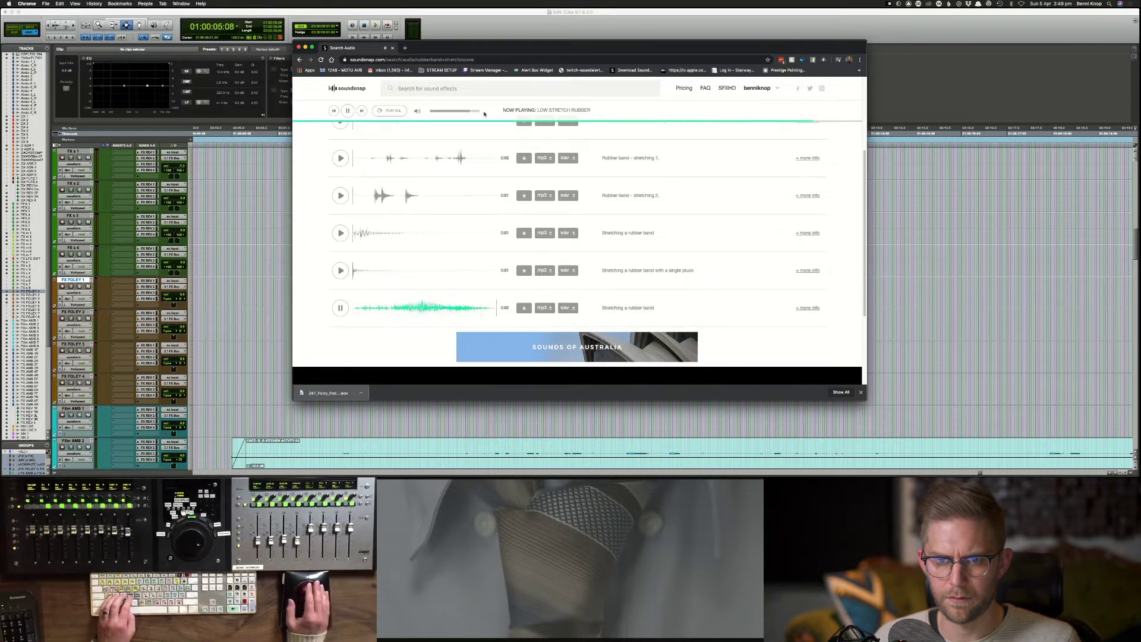
Step: Search the sound effects for "rubber band" instead
{"action": "left_click", "coordinate": [429, 89]}
{"action": "type", "text": "rubber band"}
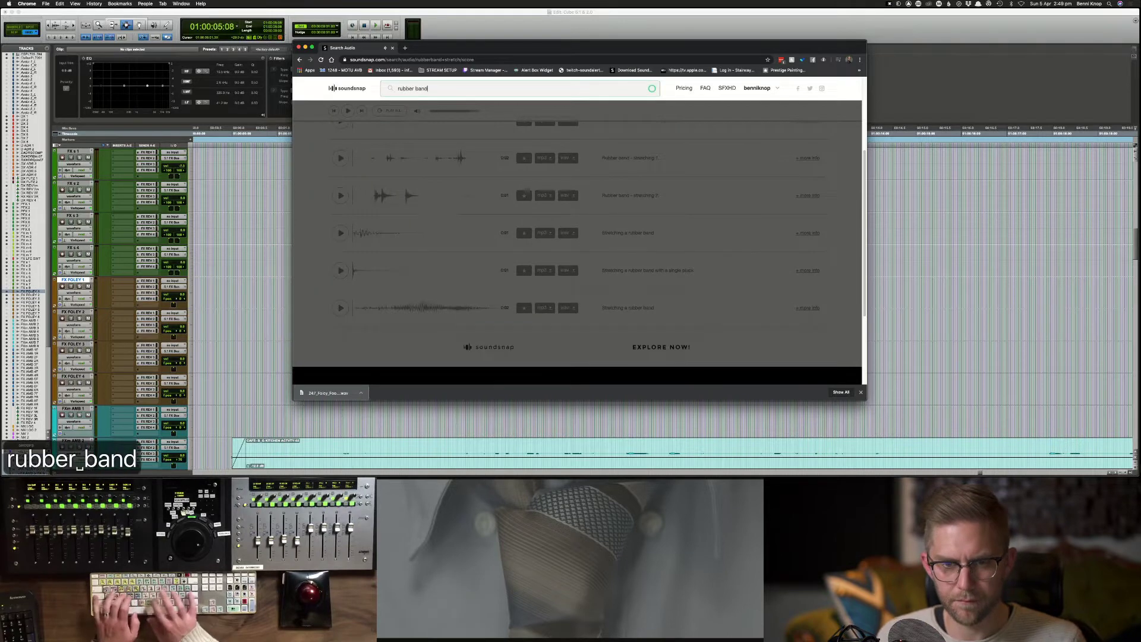
{"action": "key", "text": "Return"}
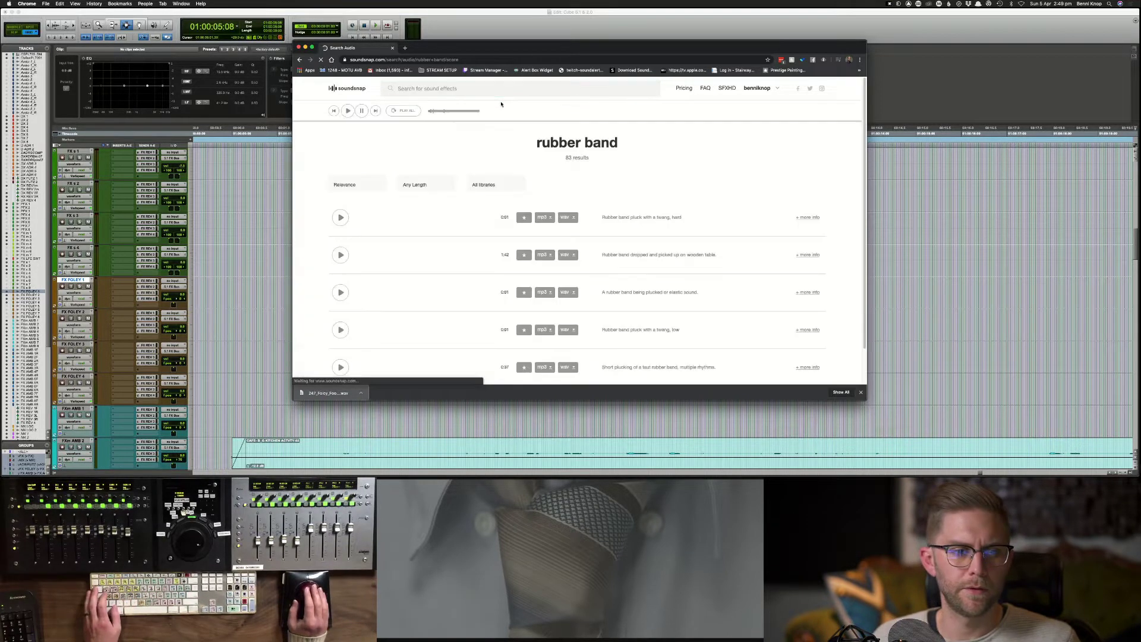
Step: Audition the plucking, snapping and dropping sounds on the first page of the rubber band results
{"action": "left_click", "coordinate": [340, 253]}
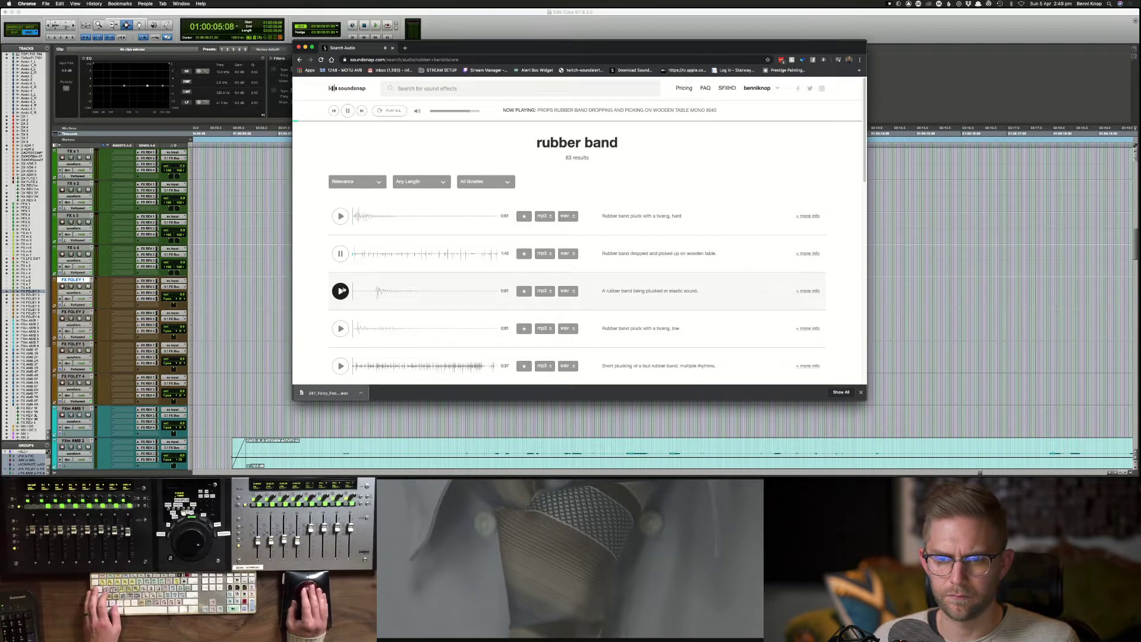
{"action": "scroll", "coordinate": [344, 324], "scroll_direction": "down", "scroll_amount": 2}
{"action": "left_click", "coordinate": [341, 325]}
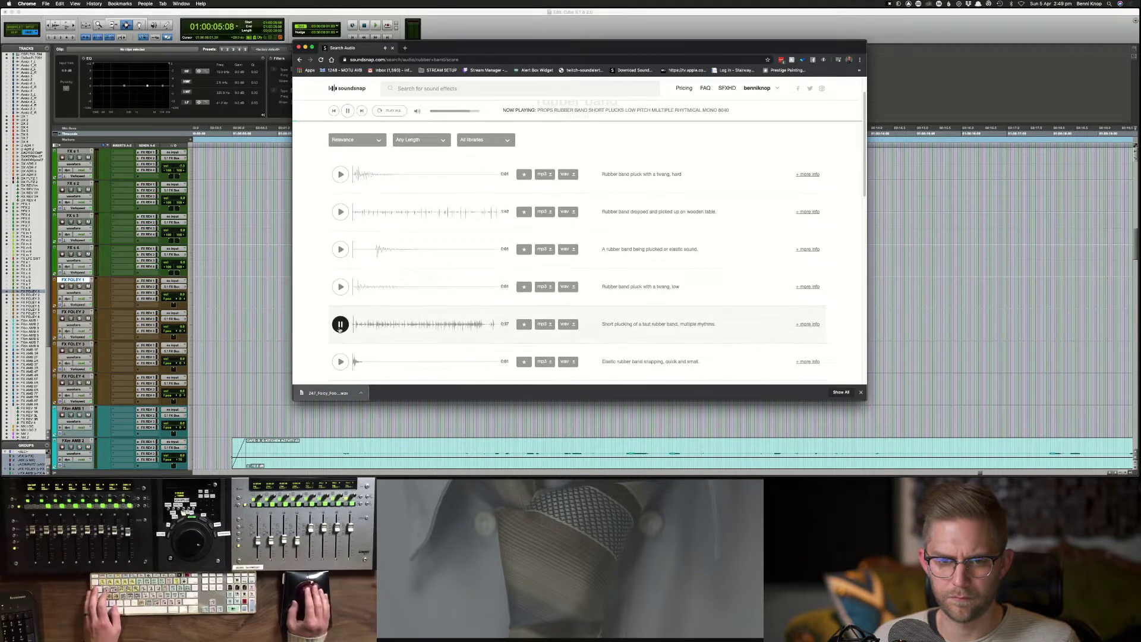
{"action": "left_click", "coordinate": [340, 361]}
{"action": "scroll", "coordinate": [340, 359], "scroll_direction": "down", "scroll_amount": 2}
{"action": "left_click", "coordinate": [340, 357]}
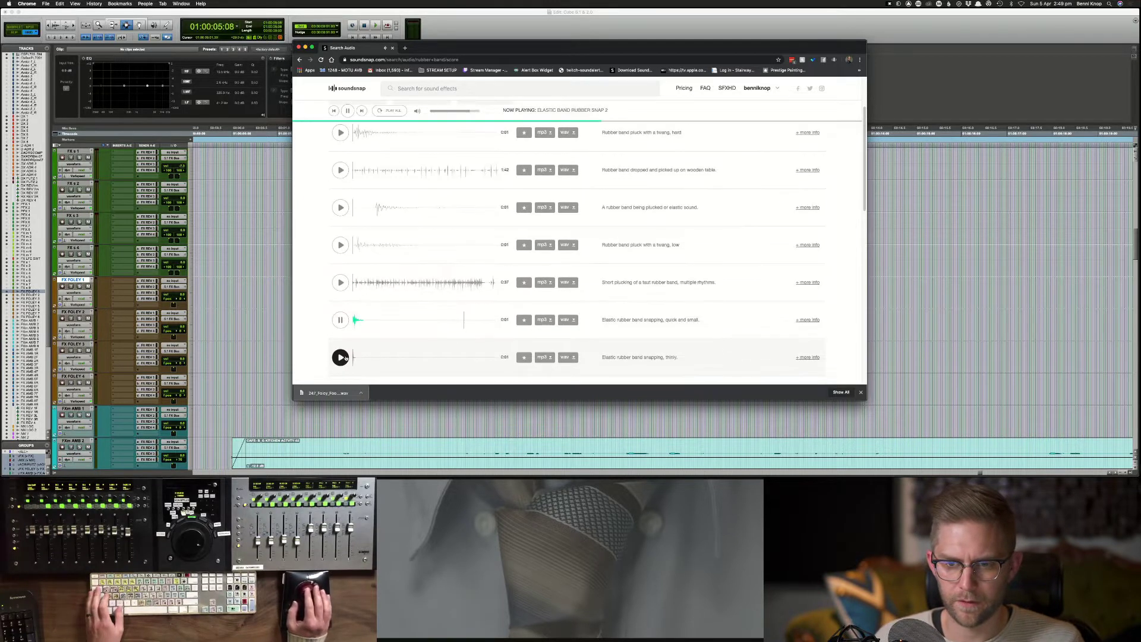
{"action": "scroll", "coordinate": [334, 360], "scroll_direction": "down", "scroll_amount": 2}
{"action": "scroll", "coordinate": [336, 351], "scroll_direction": "down", "scroll_amount": 3}
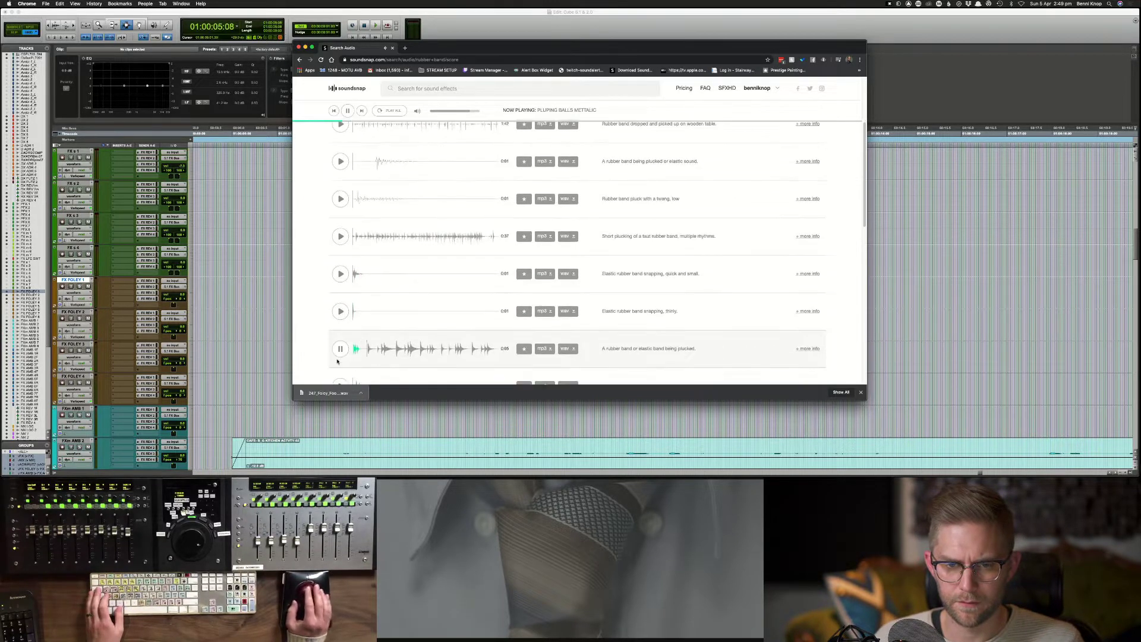
{"action": "left_click", "coordinate": [340, 334]}
{"action": "scroll", "coordinate": [340, 334], "scroll_direction": "down", "scroll_amount": 2}
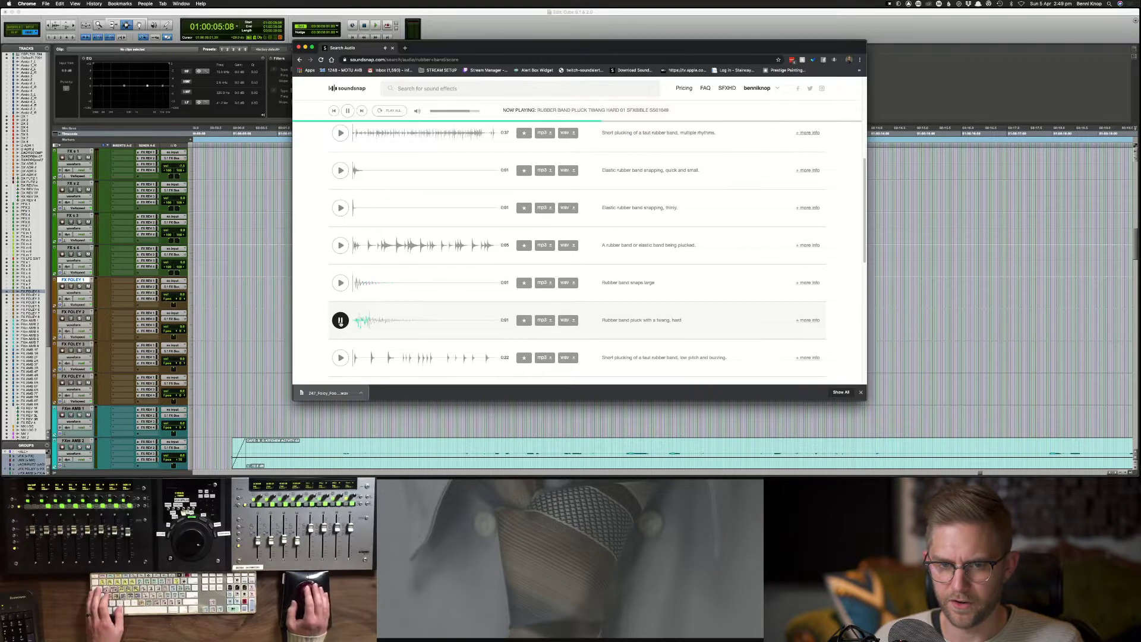
{"action": "left_click", "coordinate": [340, 357]}
{"action": "scroll", "coordinate": [339, 358], "scroll_direction": "down", "scroll_amount": 2}
{"action": "left_click", "coordinate": [340, 359]}
{"action": "scroll", "coordinate": [339, 357], "scroll_direction": "down", "scroll_amount": 6}
{"action": "left_click", "coordinate": [340, 354]}
{"action": "scroll", "coordinate": [340, 355], "scroll_direction": "down", "scroll_amount": 2}
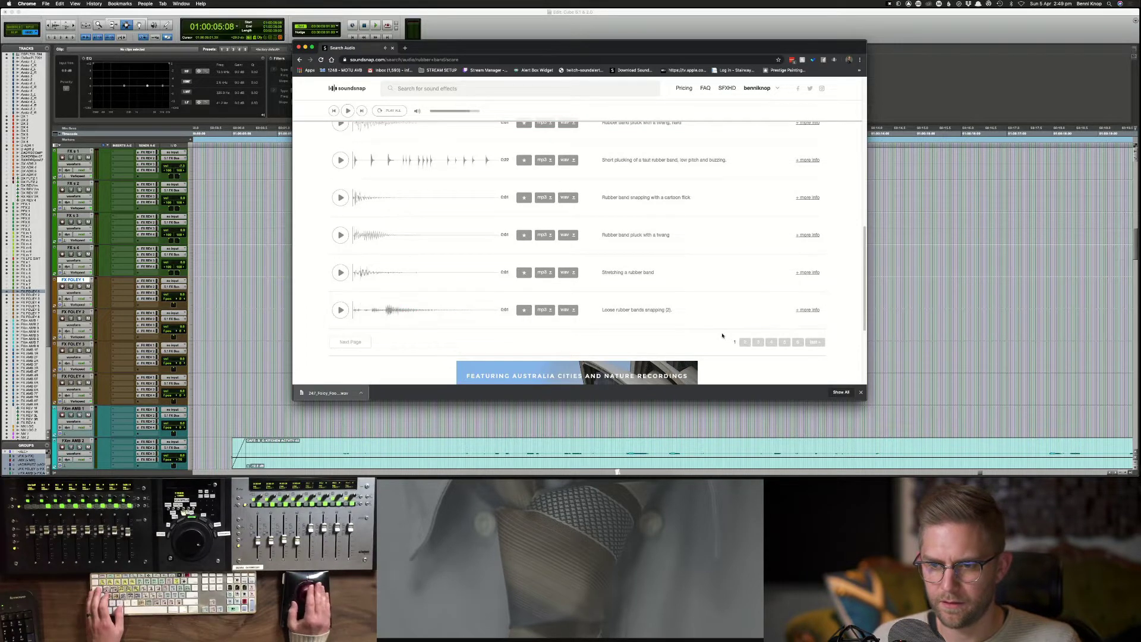
Step: Open the second page of rubber band results and audition the plucking and twang sounds there
{"action": "left_click", "coordinate": [744, 343]}
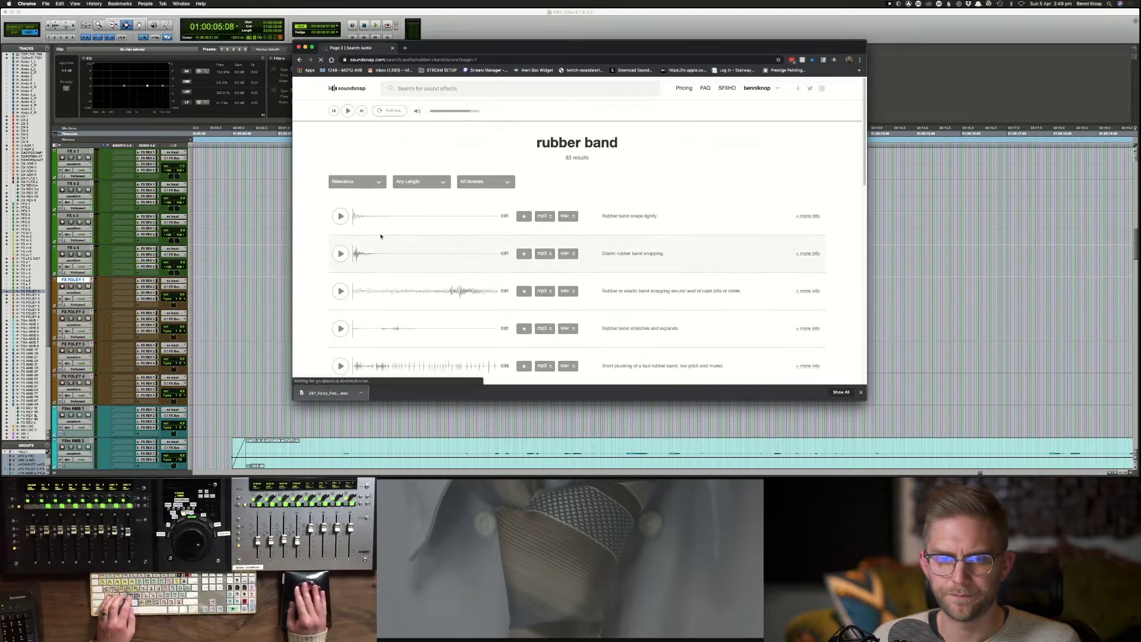
{"action": "scroll", "coordinate": [348, 368], "scroll_direction": "down", "scroll_amount": 2}
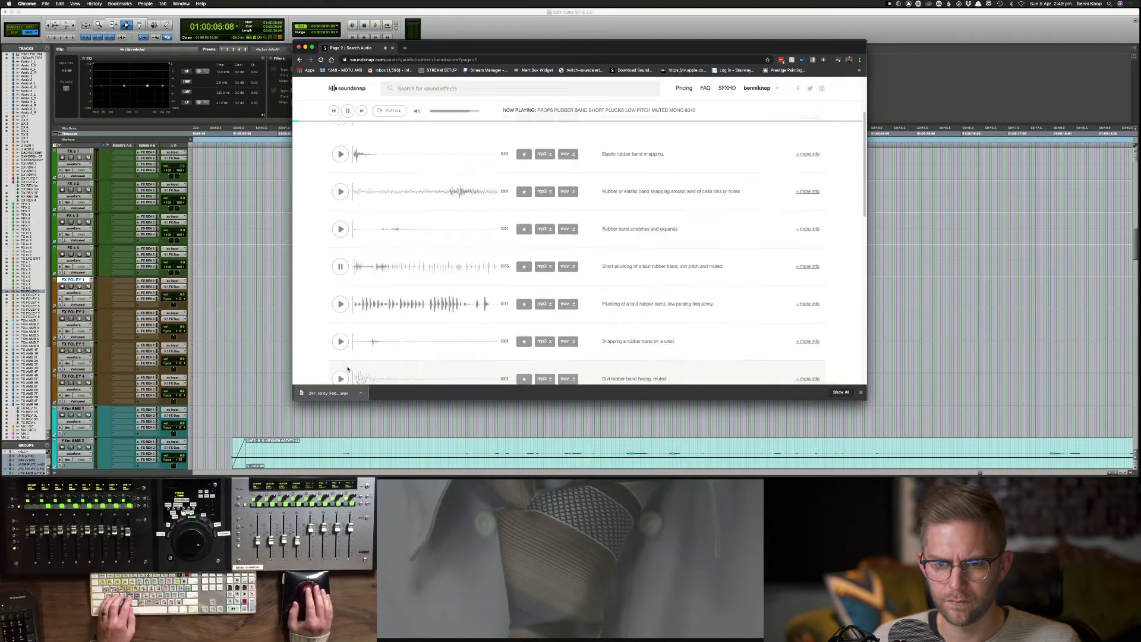
{"action": "left_click", "coordinate": [337, 306]}
{"action": "scroll", "coordinate": [345, 333], "scroll_direction": "down", "scroll_amount": 4}
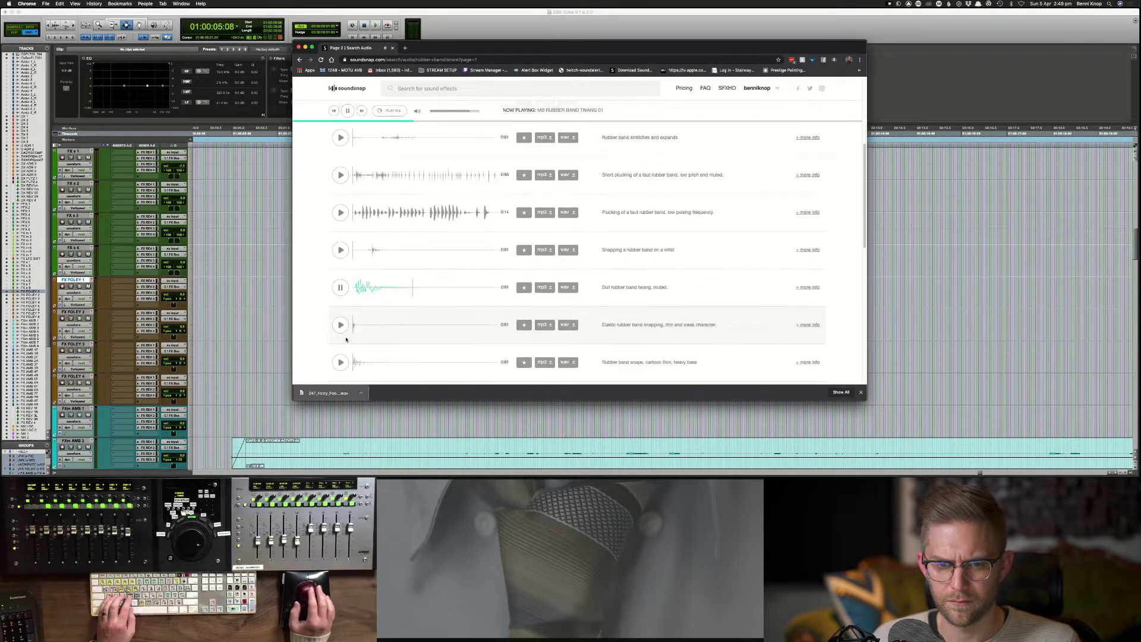
{"action": "scroll", "coordinate": [343, 344], "scroll_direction": "down", "scroll_amount": 4}
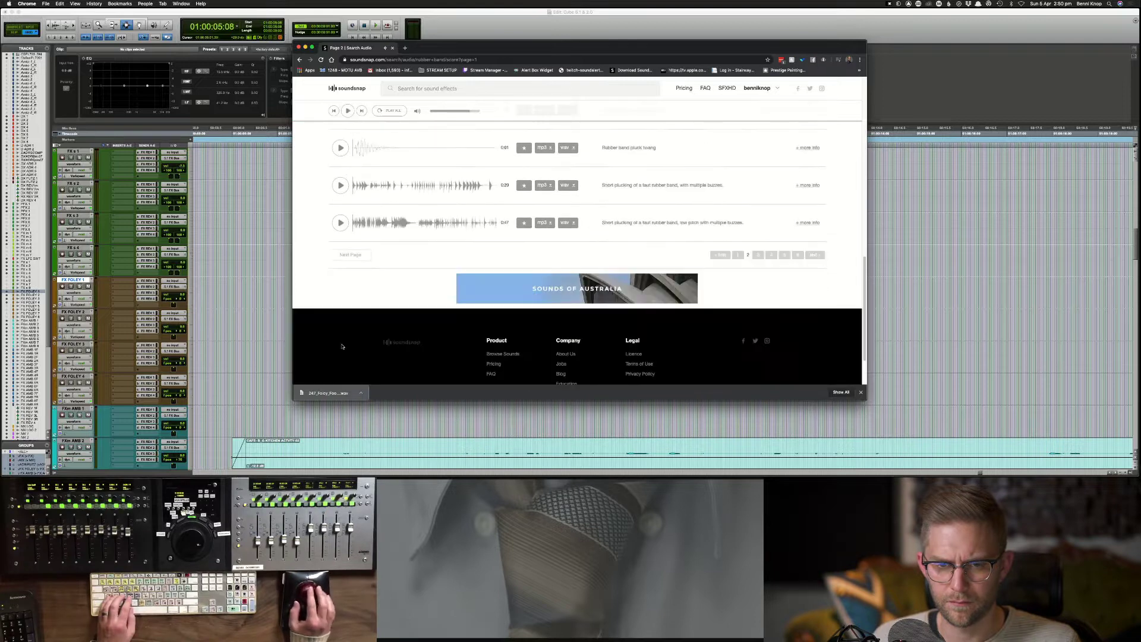
{"action": "left_click", "coordinate": [340, 185]}
{"action": "left_click", "coordinate": [340, 222]}
Step: Search the sound effects for "elastic stretch" and audition the elastic band stretching, twisting and handling sound
{"action": "left_click", "coordinate": [417, 88]}
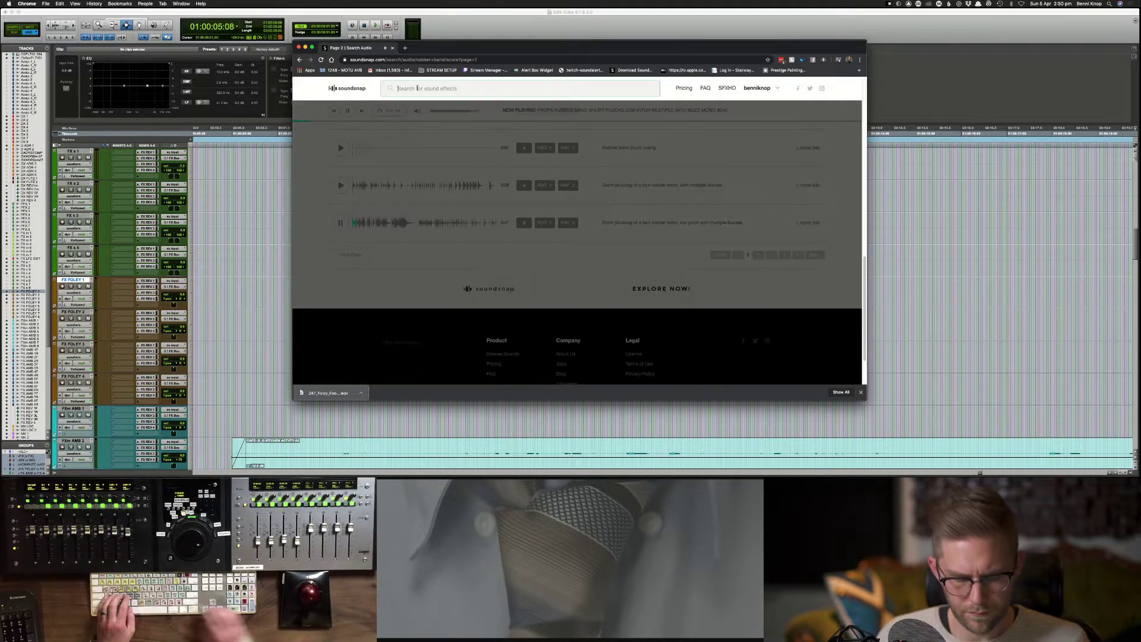
{"action": "type", "text": "elastic "}
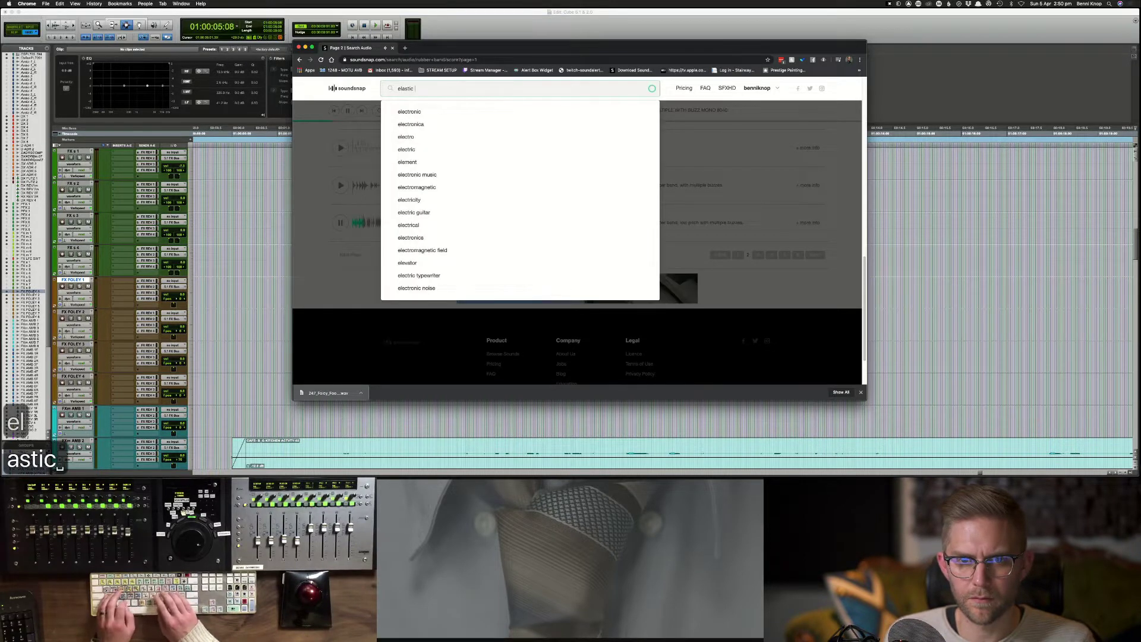
{"action": "type", "text": "str"}
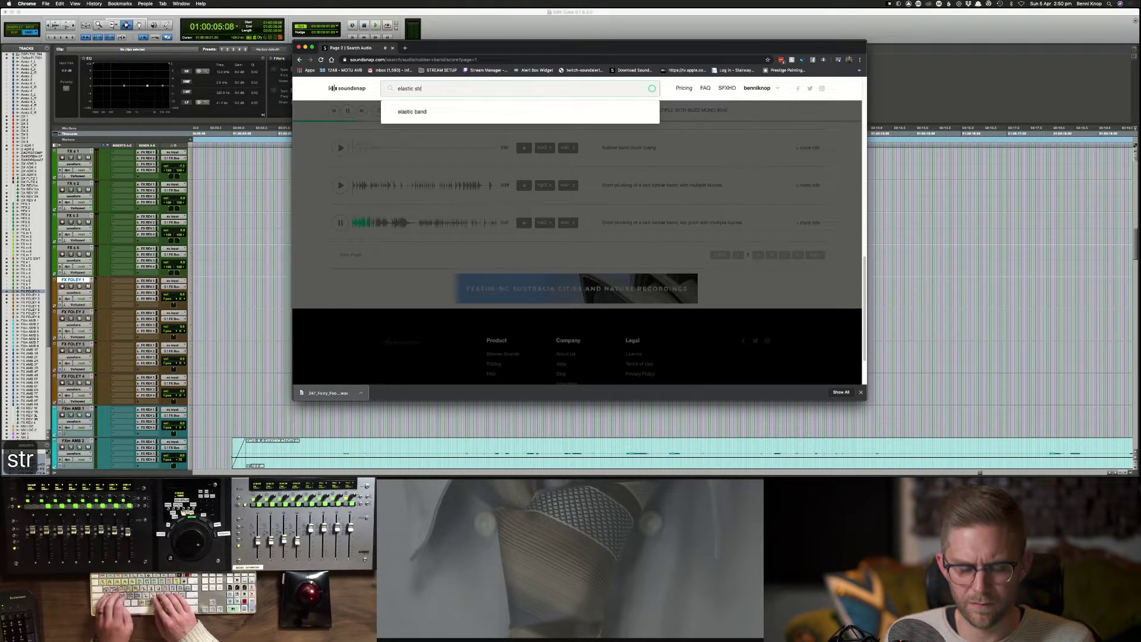
{"action": "type", "text": "etch"}
{"action": "key", "text": "Return"}
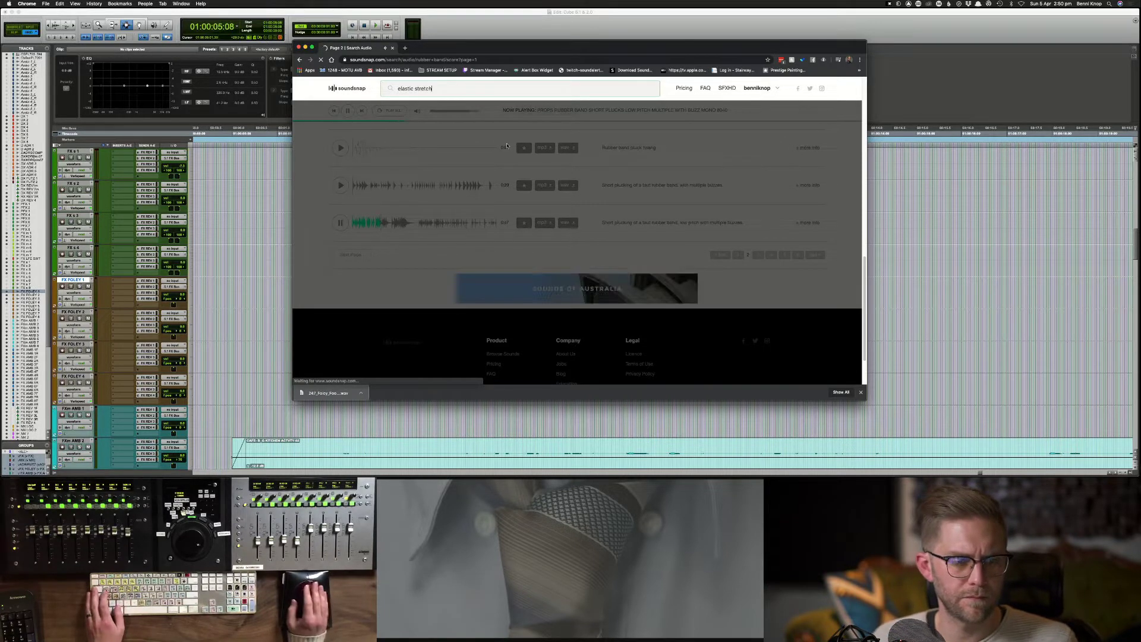
{"action": "left_click", "coordinate": [341, 217]}
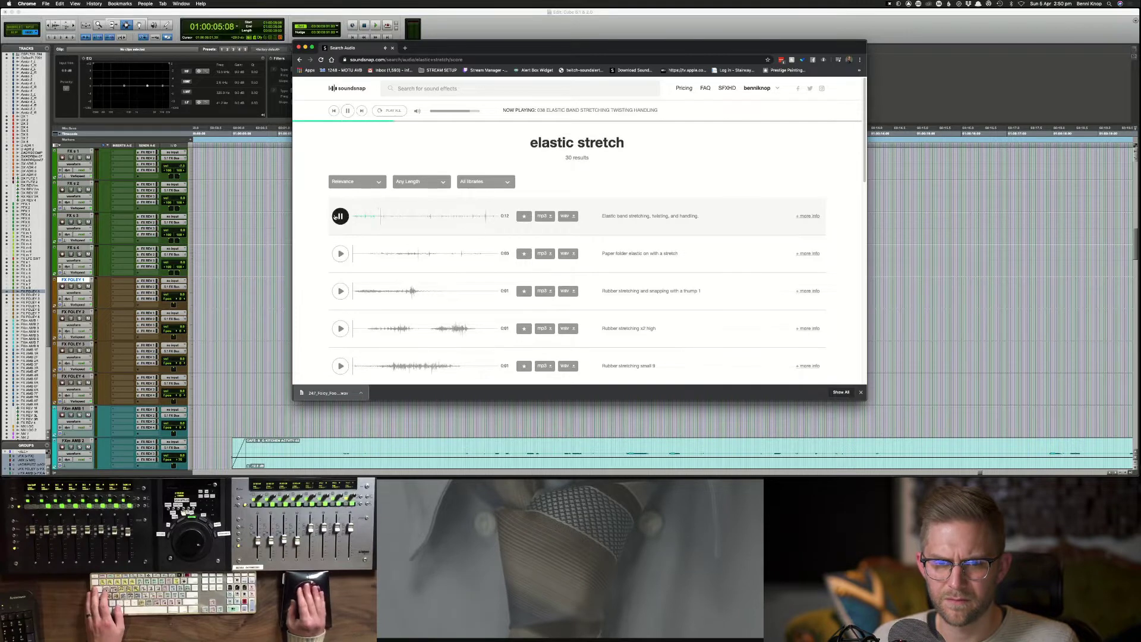
Step: Switch to Pro Tools, play the hands shot for reference, and return to the Soundsnap results in Chrome
{"action": "key", "text": "super+Tab"}
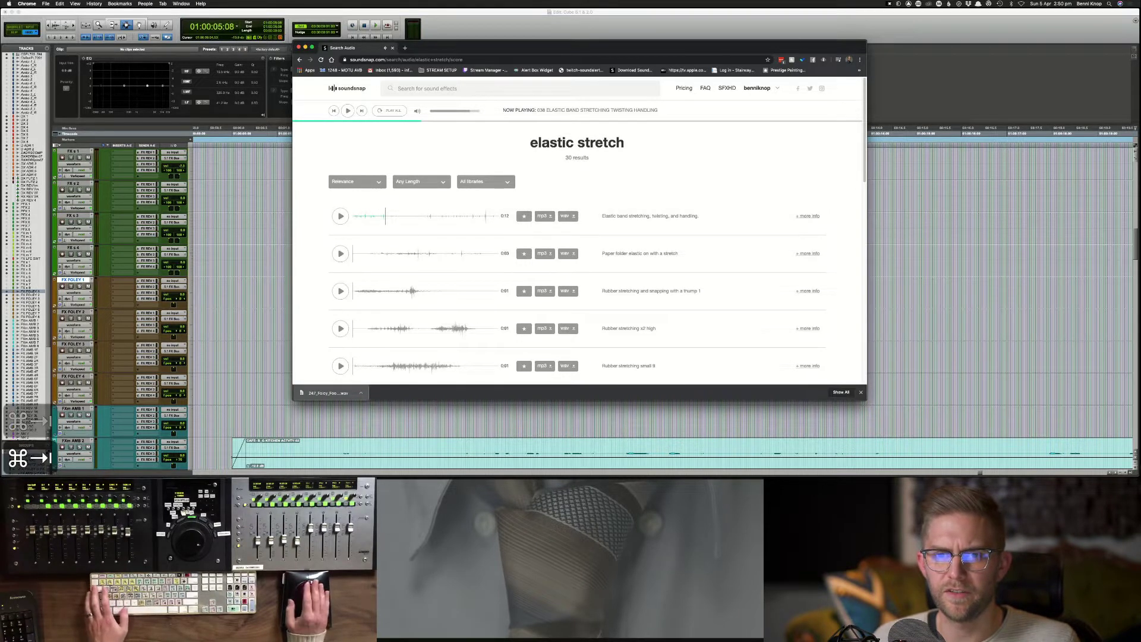
{"action": "key", "text": "space"}
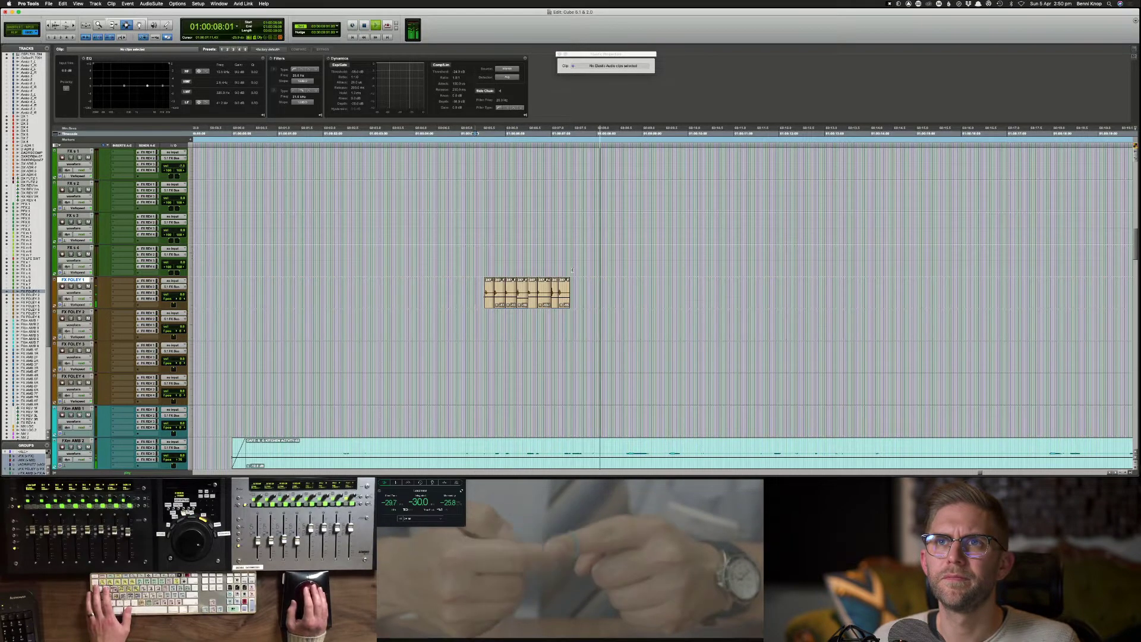
{"action": "key", "text": "super+Tab"}
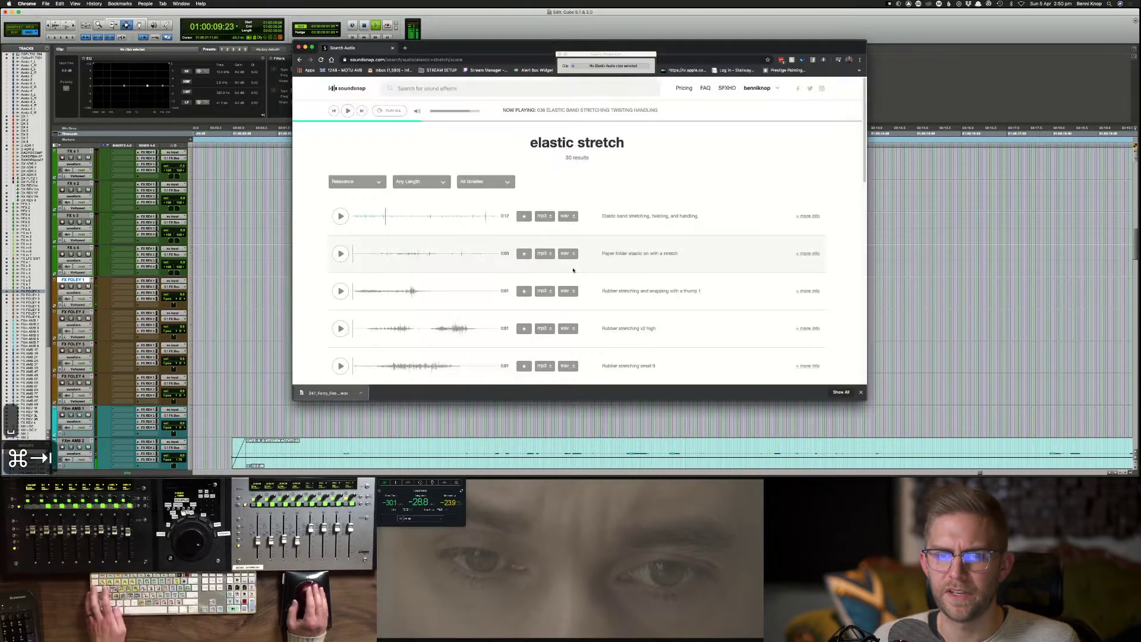
Step: Audition the paper folder elastic sound, then download the elastic band stretching, twisting and handling sound as WAV
{"action": "left_click", "coordinate": [340, 253]}
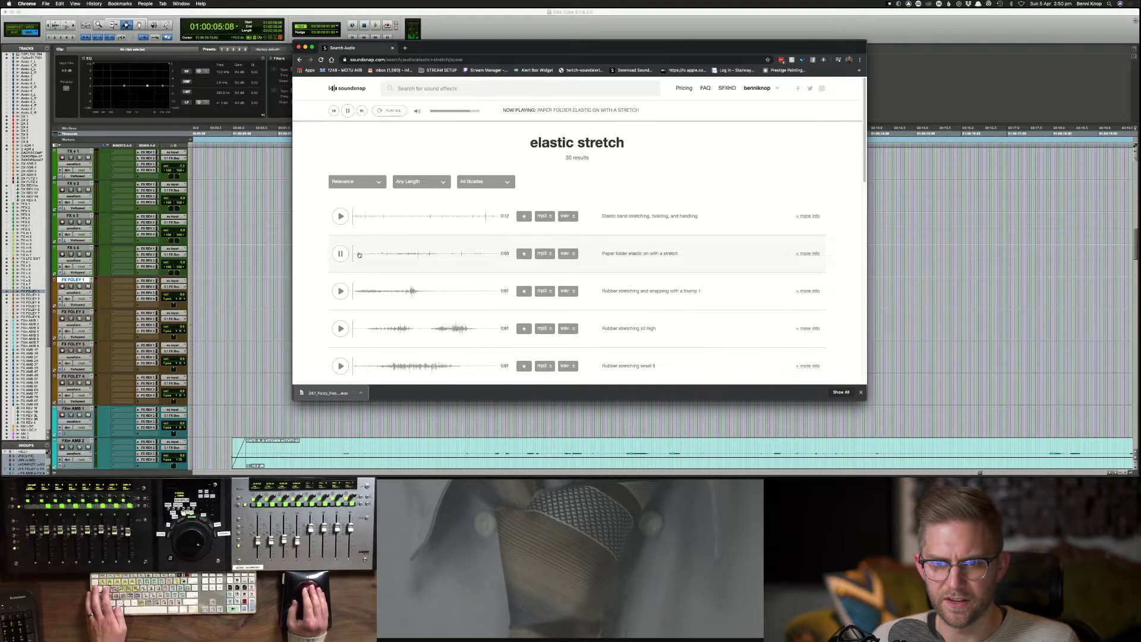
{"action": "left_click", "coordinate": [340, 254]}
{"action": "left_click", "coordinate": [573, 214]}
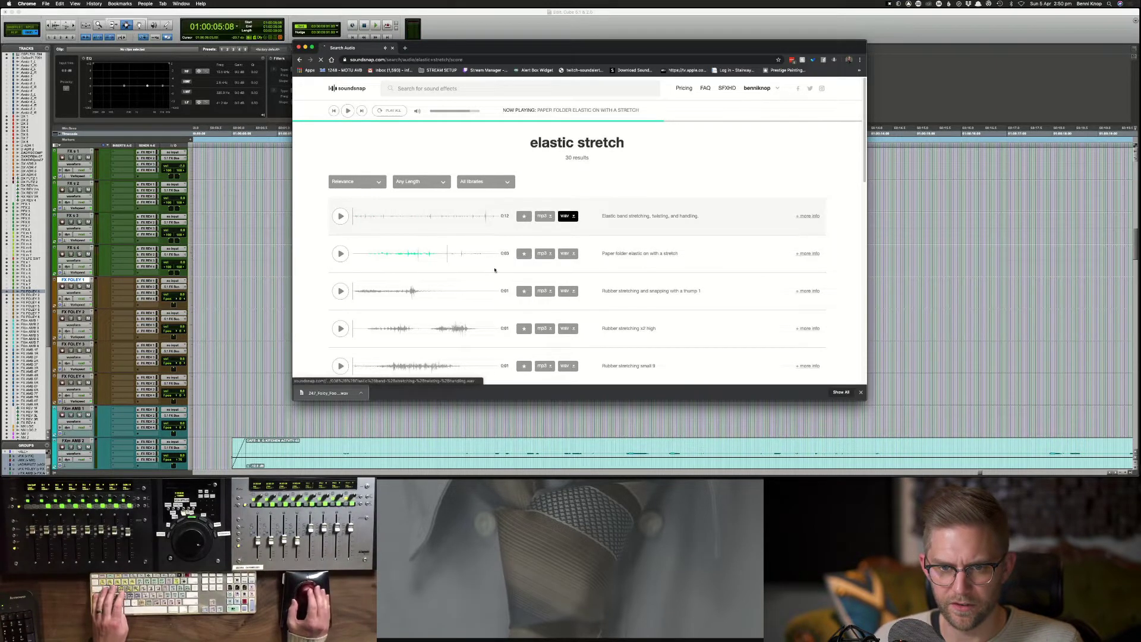
Step: Audition the rubber stretching and paper folder elastic sounds further down the list, downloading "Rubber stretching x2 high" as WAV
{"action": "left_click", "coordinate": [340, 328]}
{"action": "left_click", "coordinate": [460, 88]}
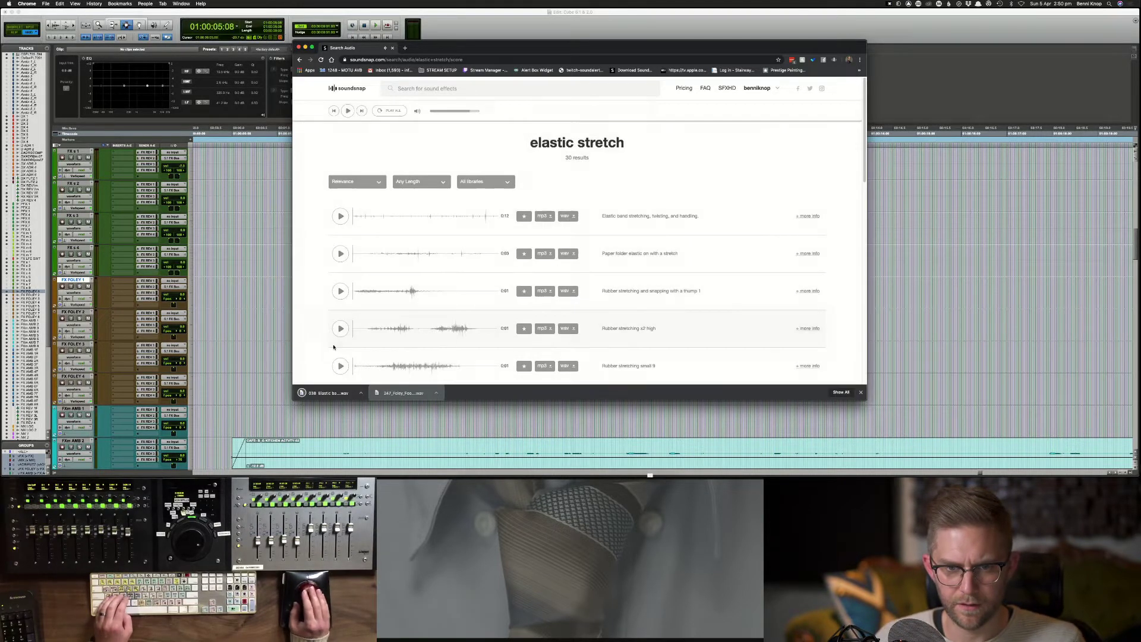
{"action": "scroll", "coordinate": [342, 363], "scroll_direction": "down", "scroll_amount": 2}
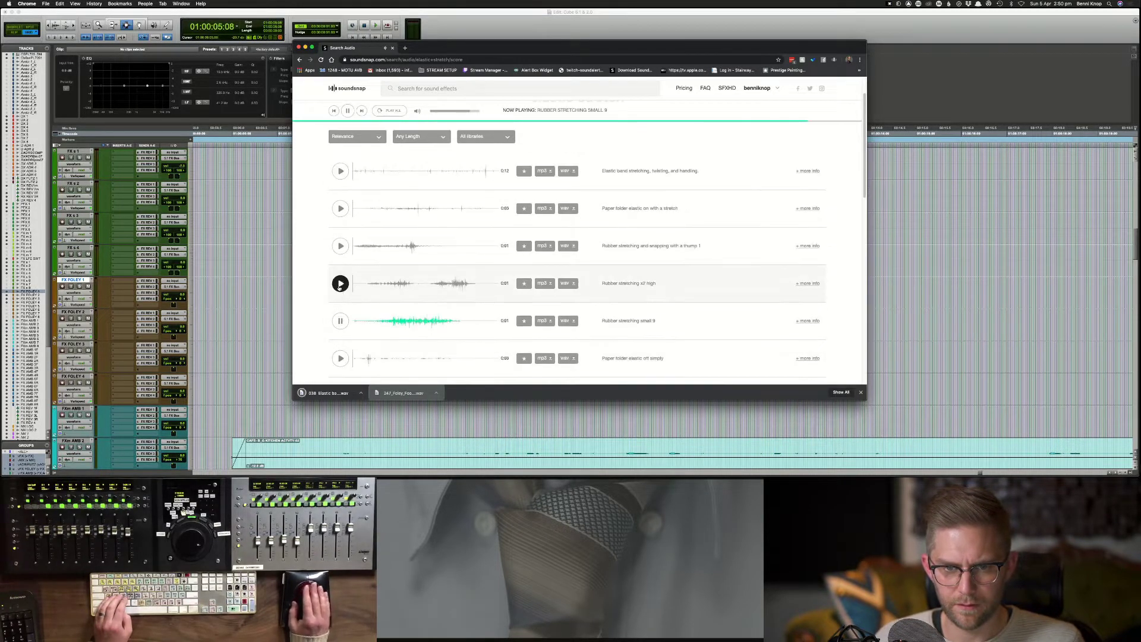
{"action": "scroll", "coordinate": [340, 344], "scroll_direction": "down", "scroll_amount": 2}
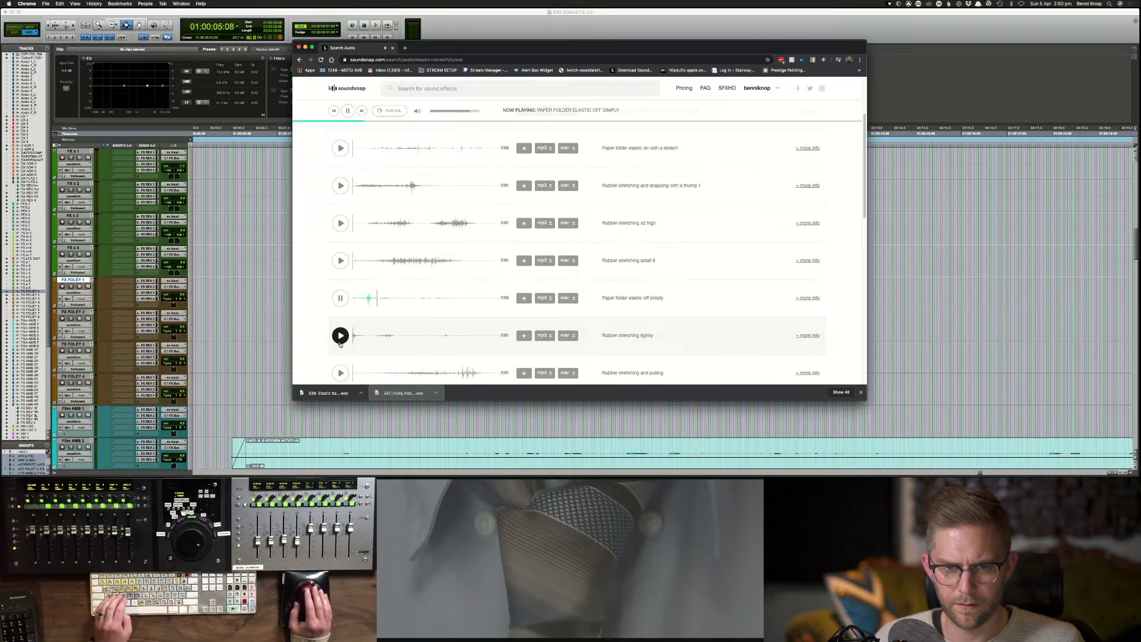
{"action": "left_click", "coordinate": [340, 298]}
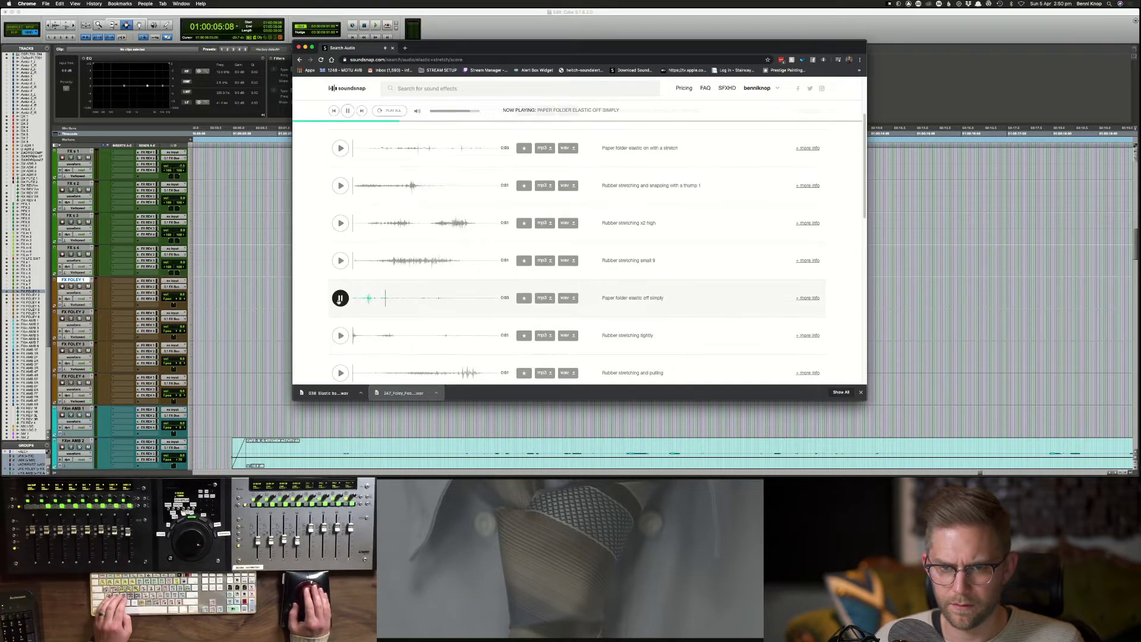
{"action": "left_click", "coordinate": [340, 223]}
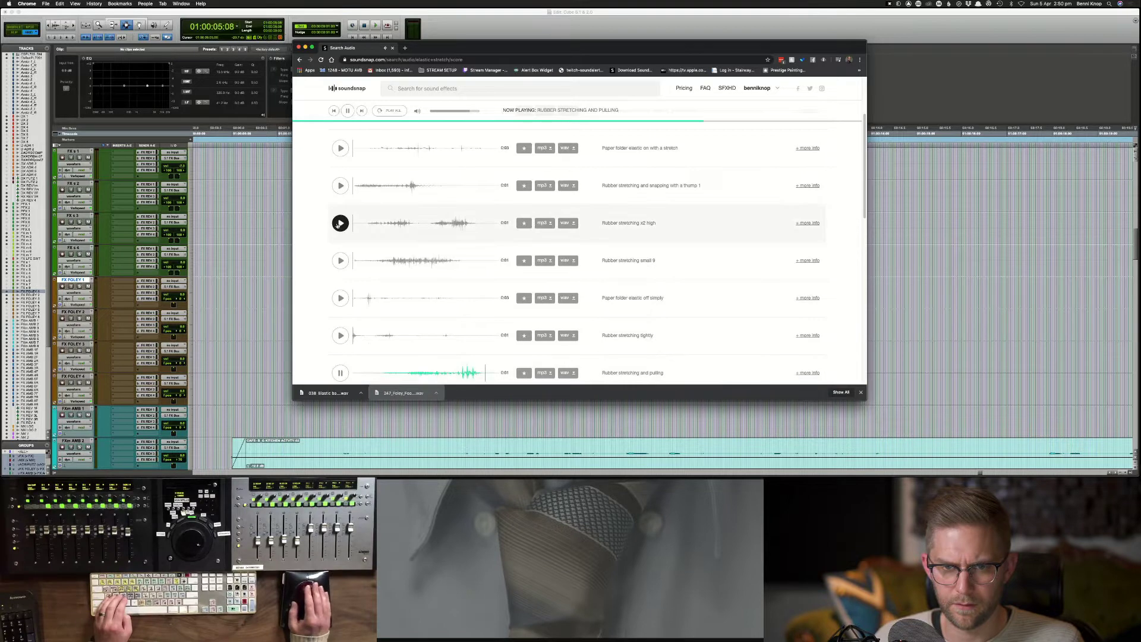
{"action": "left_click", "coordinate": [566, 222]}
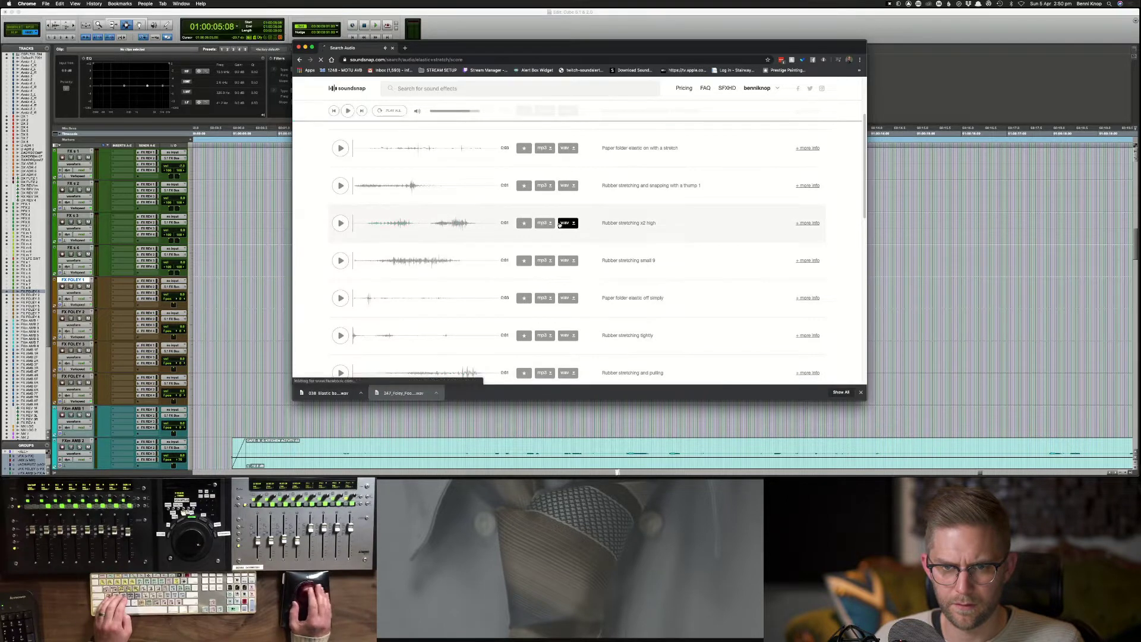
{"action": "scroll", "coordinate": [416, 268], "scroll_direction": "down", "scroll_amount": 3}
{"action": "left_click", "coordinate": [340, 327]}
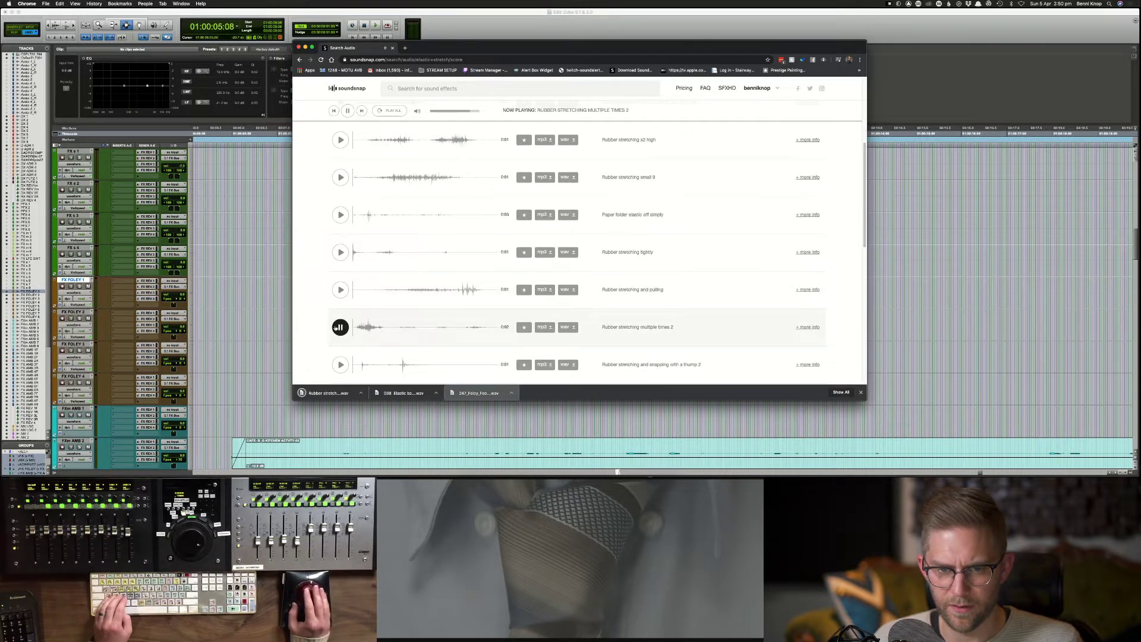
Step: Search the sound effects for "hair tie" and audition the zip ties tightening sound
{"action": "left_click", "coordinate": [452, 88]}
{"action": "type", "text": "hair"}
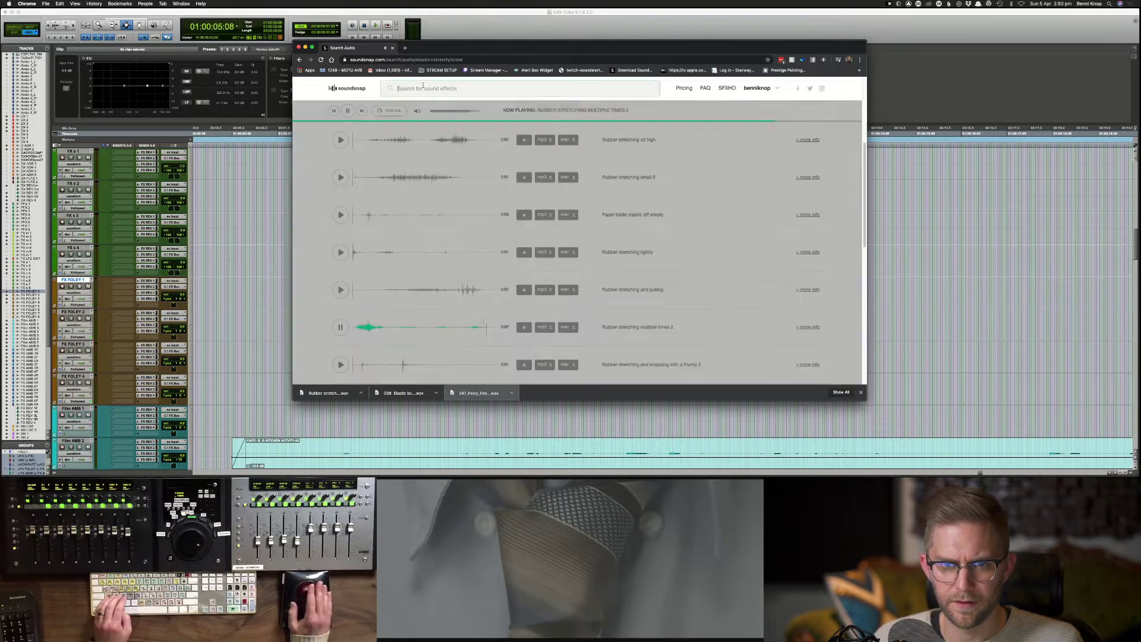
{"action": "type", "text": " tie"}
{"action": "key", "text": "Return"}
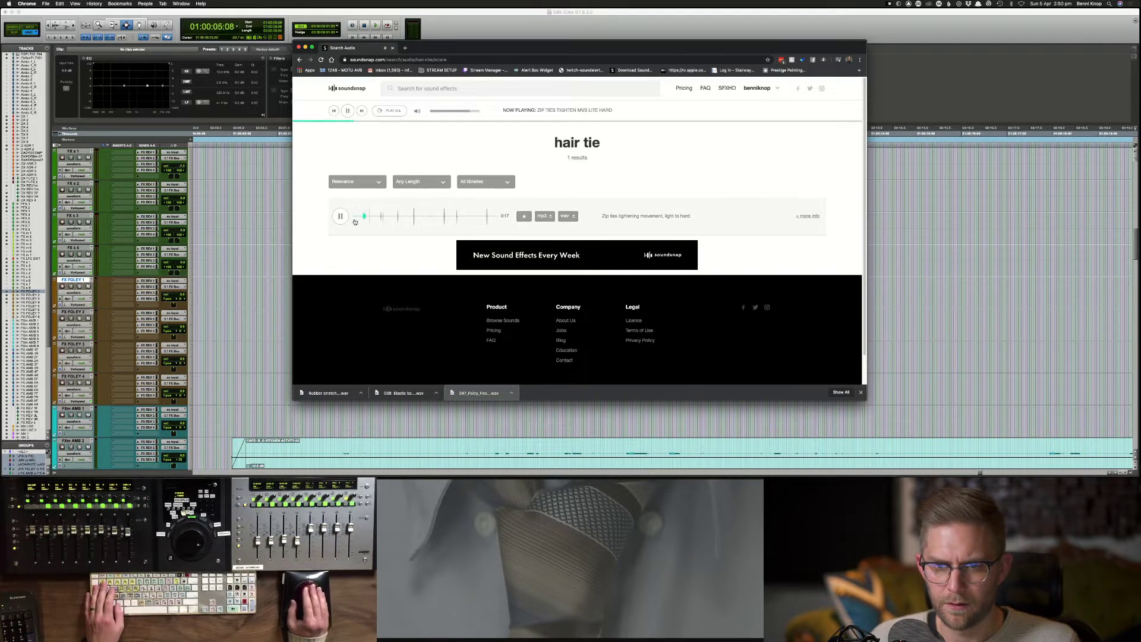
{"action": "left_click", "coordinate": [342, 217]}
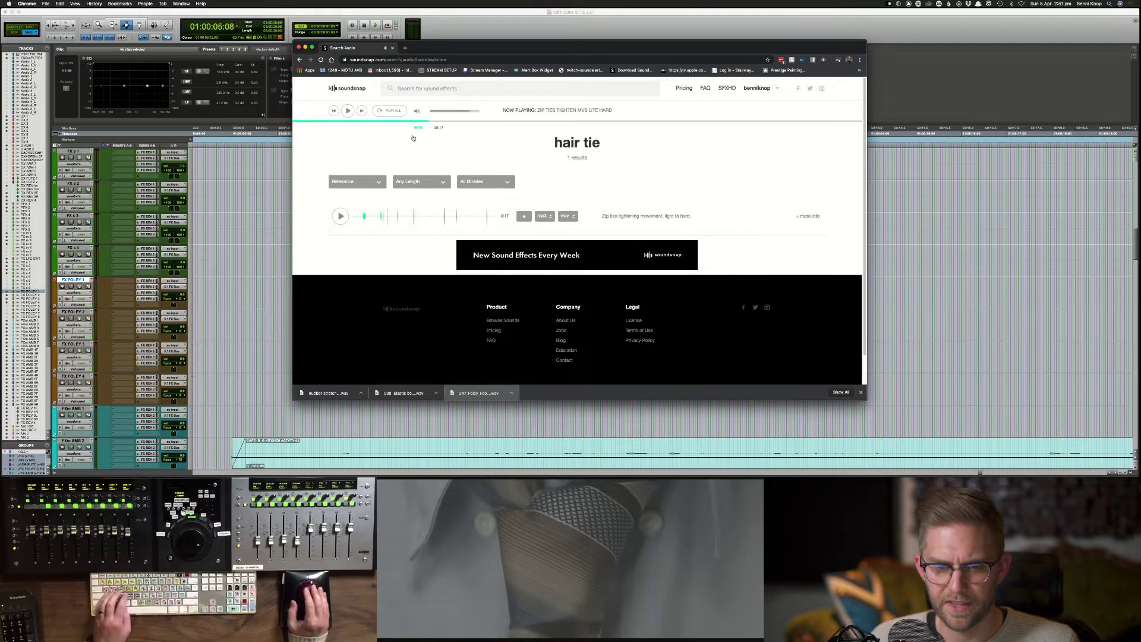
Step: Bring the downloaded elastic band sound into Pro Tools on FX FOLEY 1, aligned directly after the foot taps at the hands shot
{"action": "left_click_drag", "start_coordinate": [435, 393], "coordinate": [589, 307]}
{"action": "key", "text": "super+Tab"}
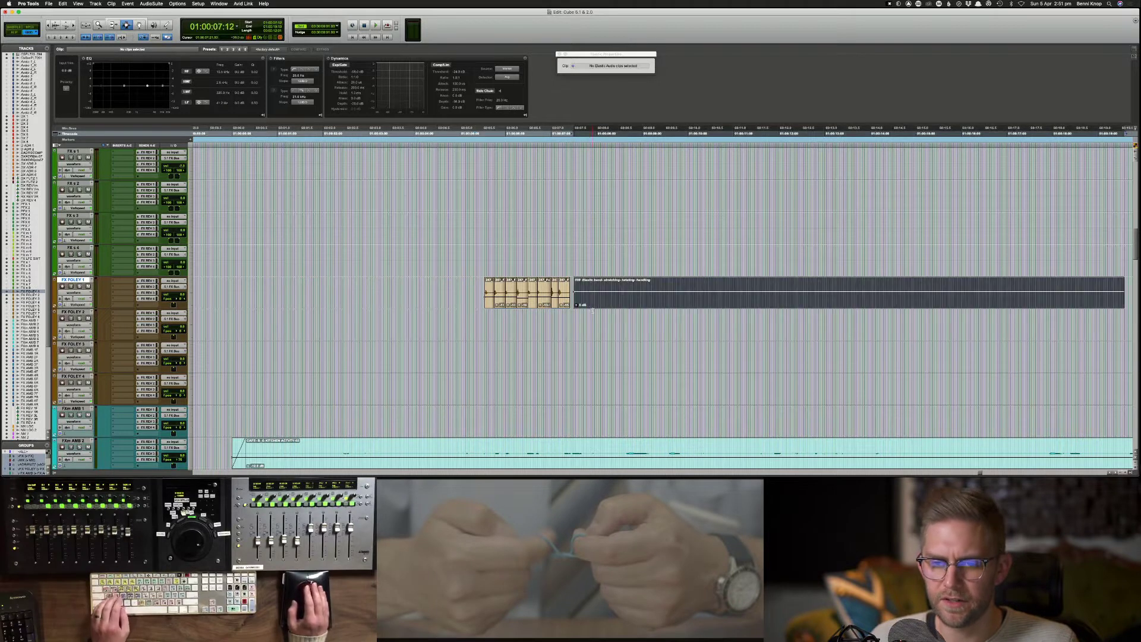
{"action": "key", "text": "F8"}
{"action": "left_click_drag", "start_coordinate": [607, 307], "coordinate": [598, 302]}
{"action": "key", "text": "space"}
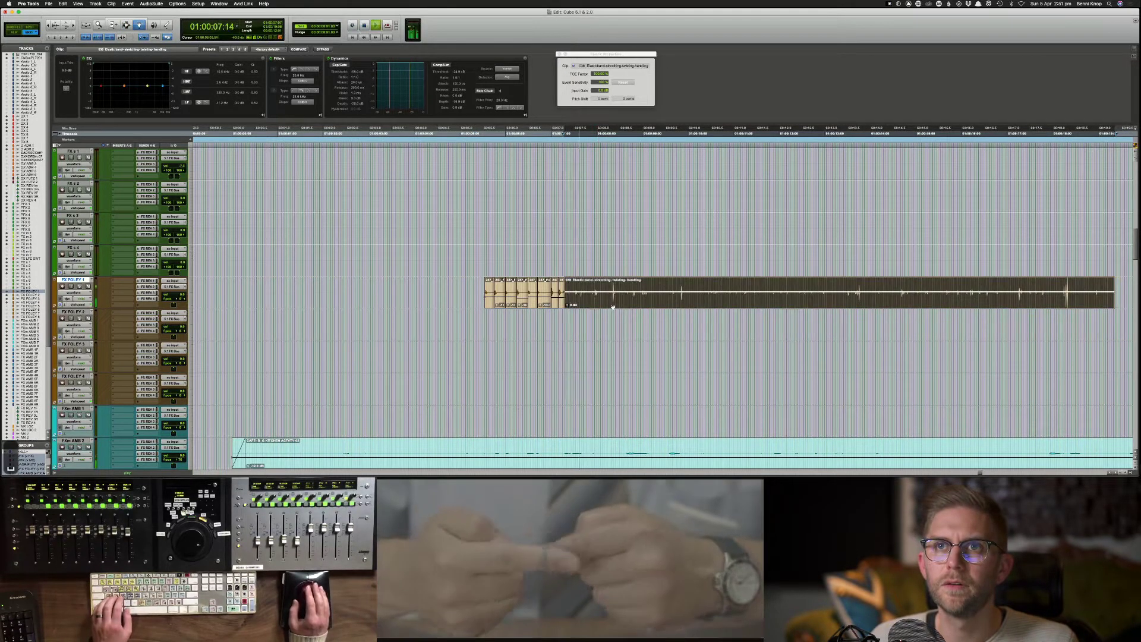
Step: Solo FX FOLEY 1 and play the elastic band sound against the hands shot
{"action": "key", "text": "F7"}
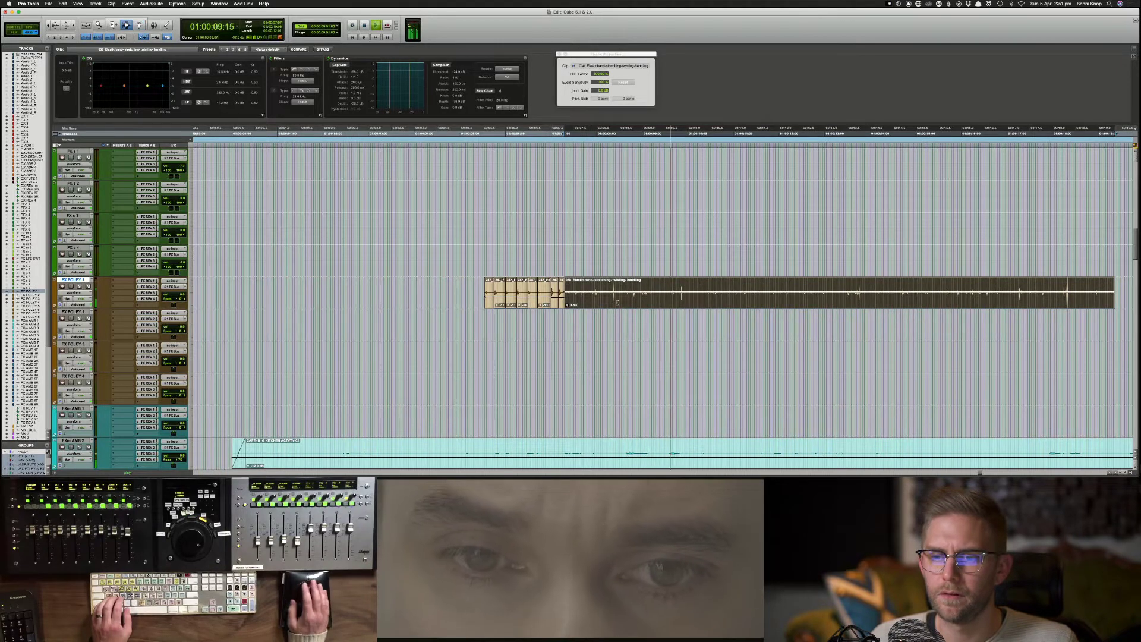
{"action": "key", "text": "space"}
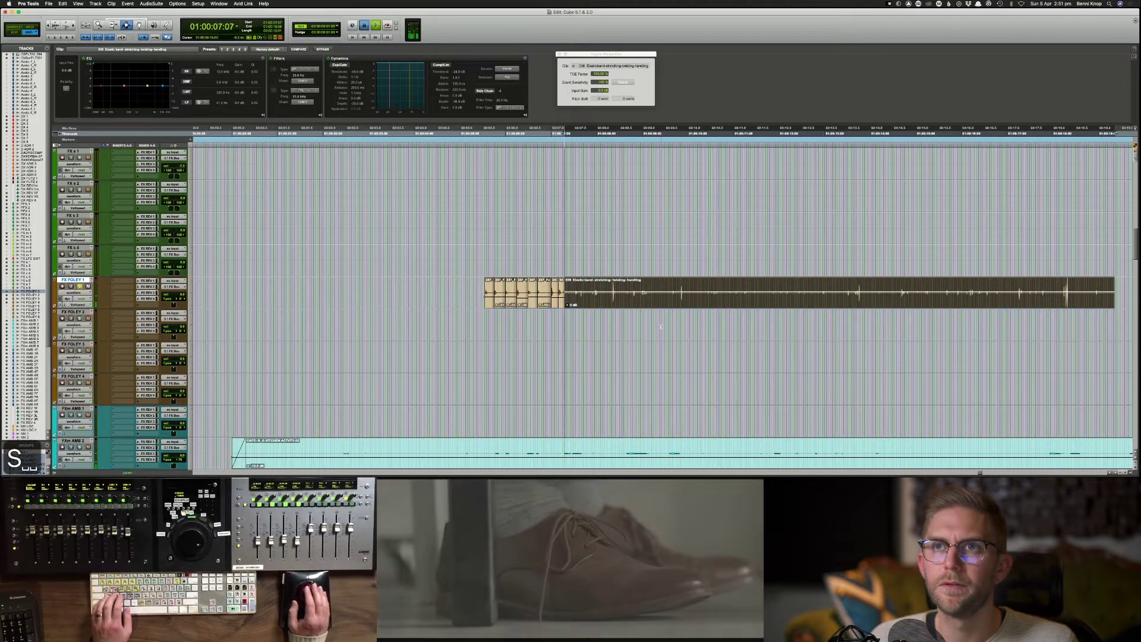
{"action": "key", "text": "space"}
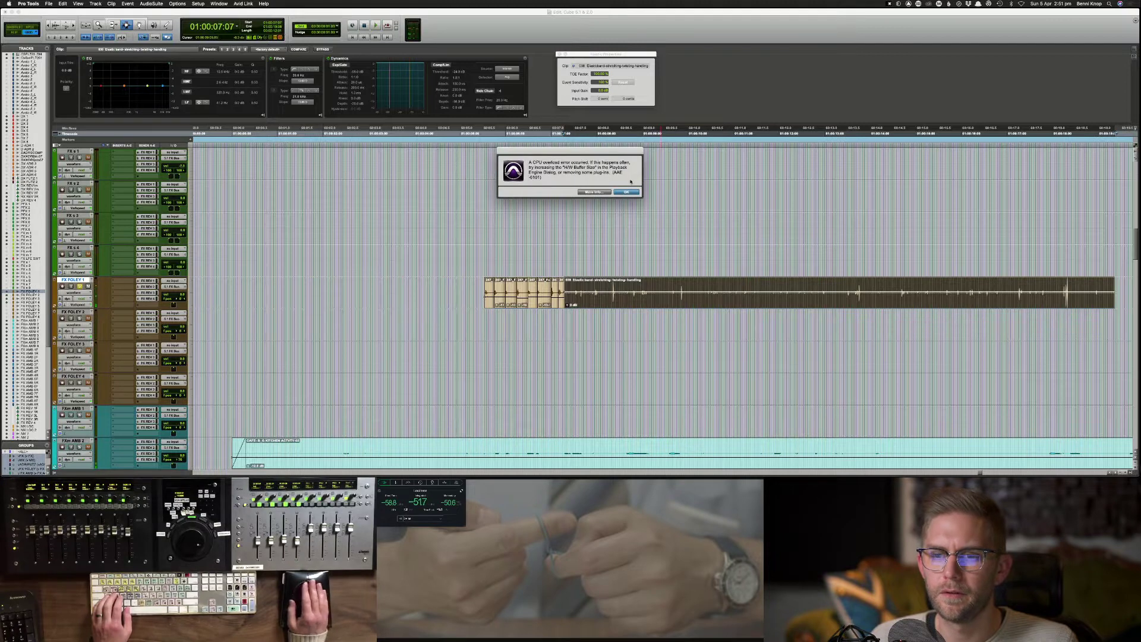
{"action": "left_click", "coordinate": [627, 192]}
{"action": "key", "text": "space"}
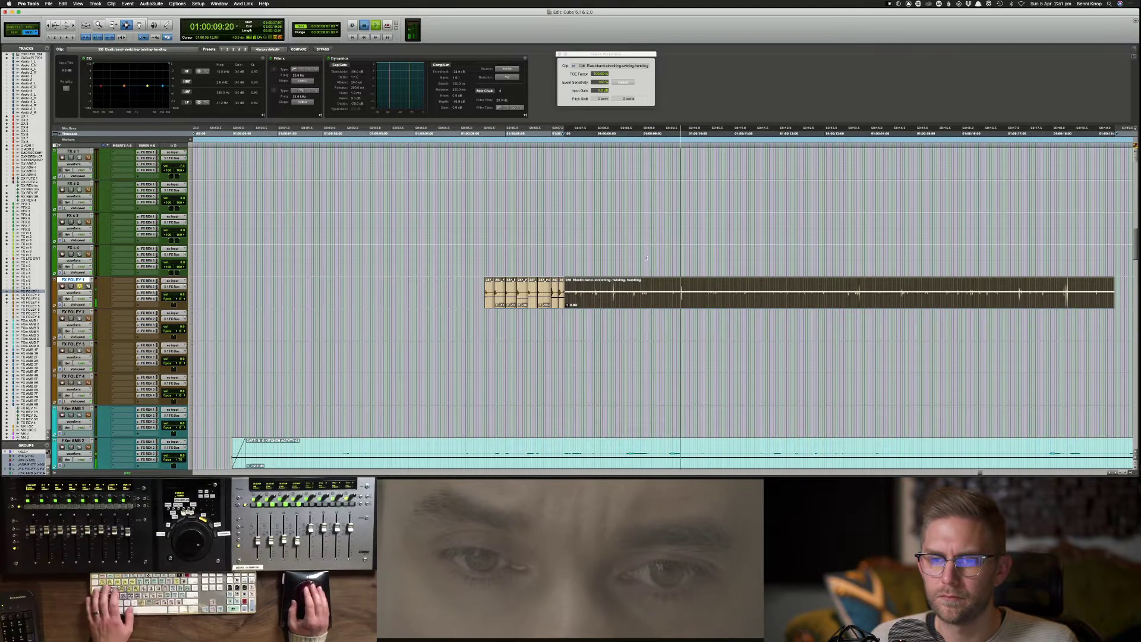
Step: Cut a section out of the elastic band clip, close the gap, and play the edit from before the hands shot
{"action": "mouse_move", "coordinate": [612, 292]}
{"action": "left_mouse_down"}
{"action": "mouse_move", "coordinate": [710, 292]}
{"action": "mouse_move", "coordinate": [728, 305]}
{"action": "mouse_move", "coordinate": [615, 310]}
{"action": "left_mouse_up"}
{"action": "key", "text": "Delete"}
{"action": "left_click", "coordinate": [557, 292]}
{"action": "key", "text": "space"}
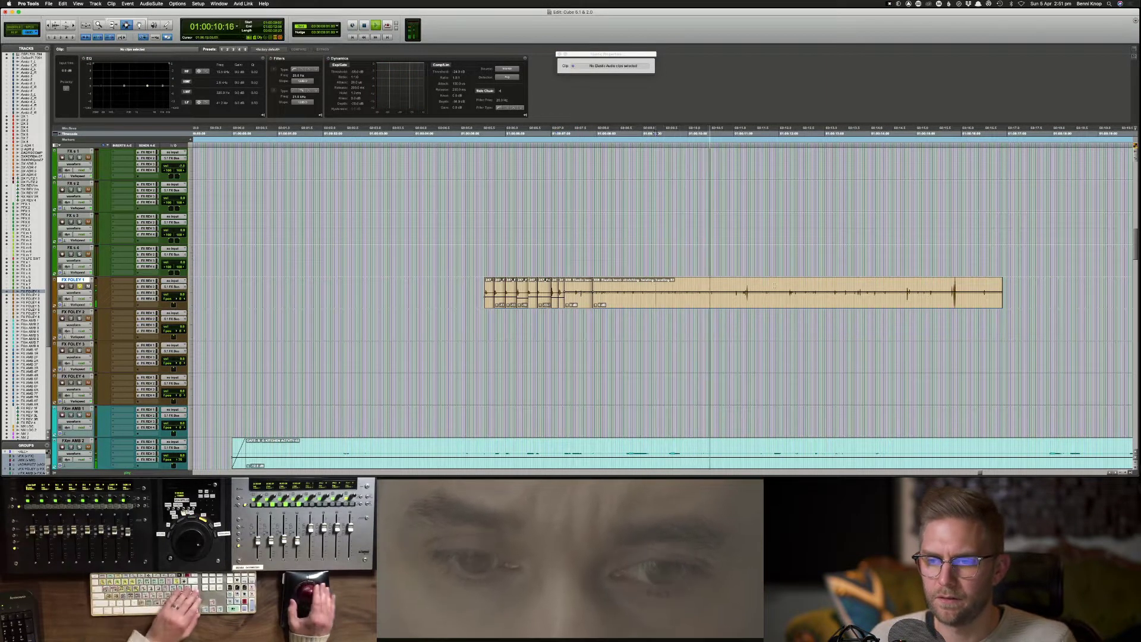
Step: Delete the tail of the elastic band sound beyond the hands shot, check it in playback and save the session
{"action": "left_click_drag", "start_coordinate": [657, 297], "coordinate": [1073, 254]}
{"action": "key", "text": "Delete"}
{"action": "key", "text": "space"}
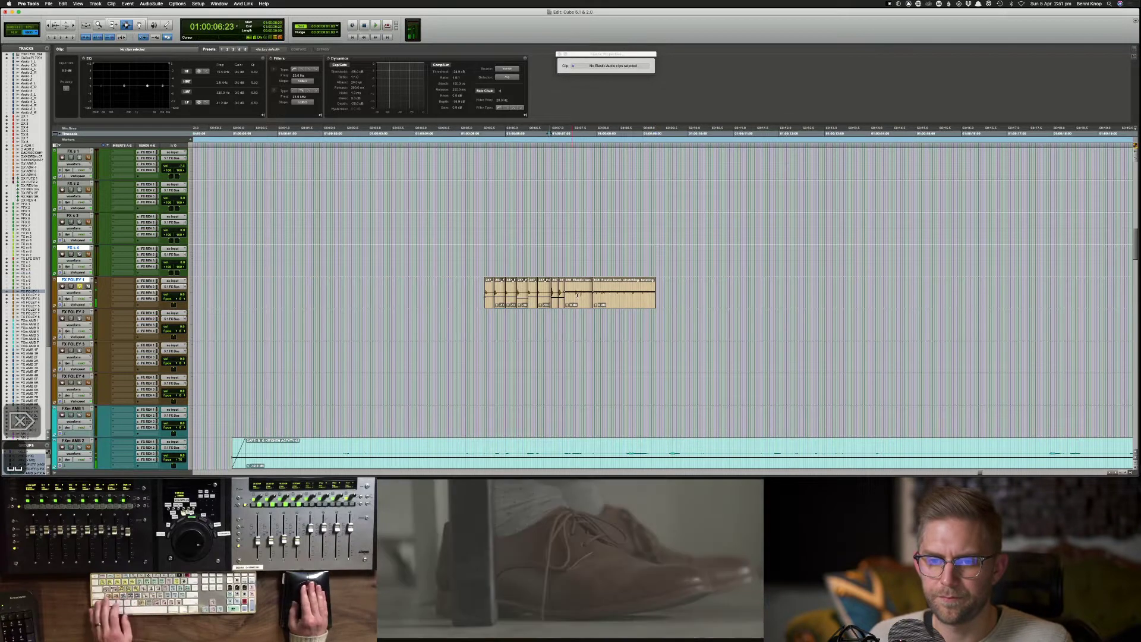
{"action": "key", "text": "space"}
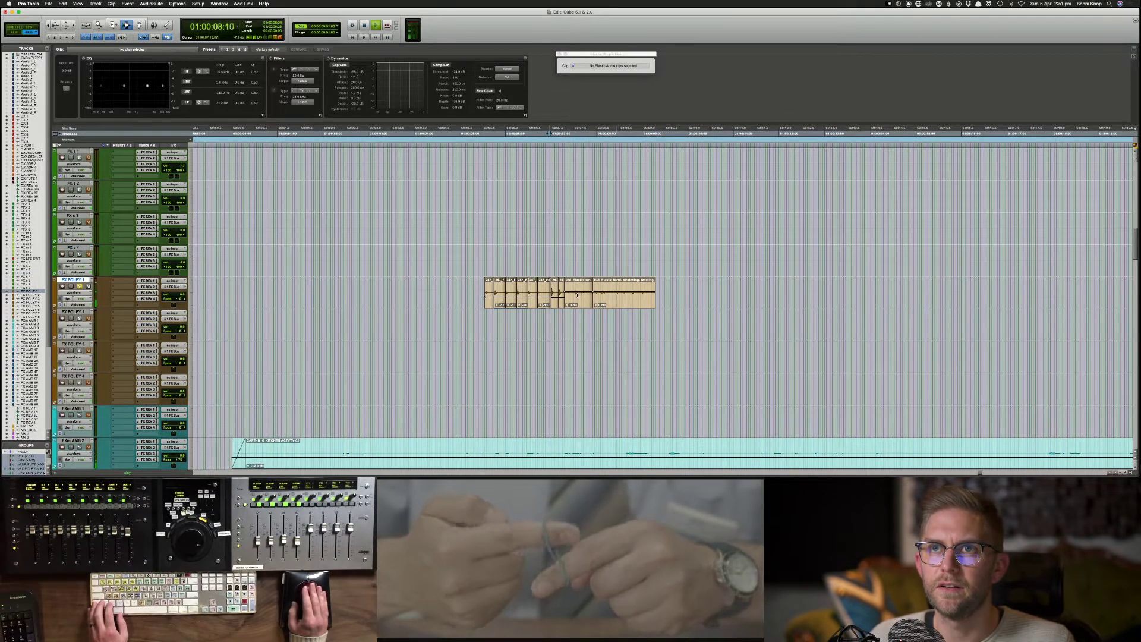
{"action": "key", "text": "super+s"}
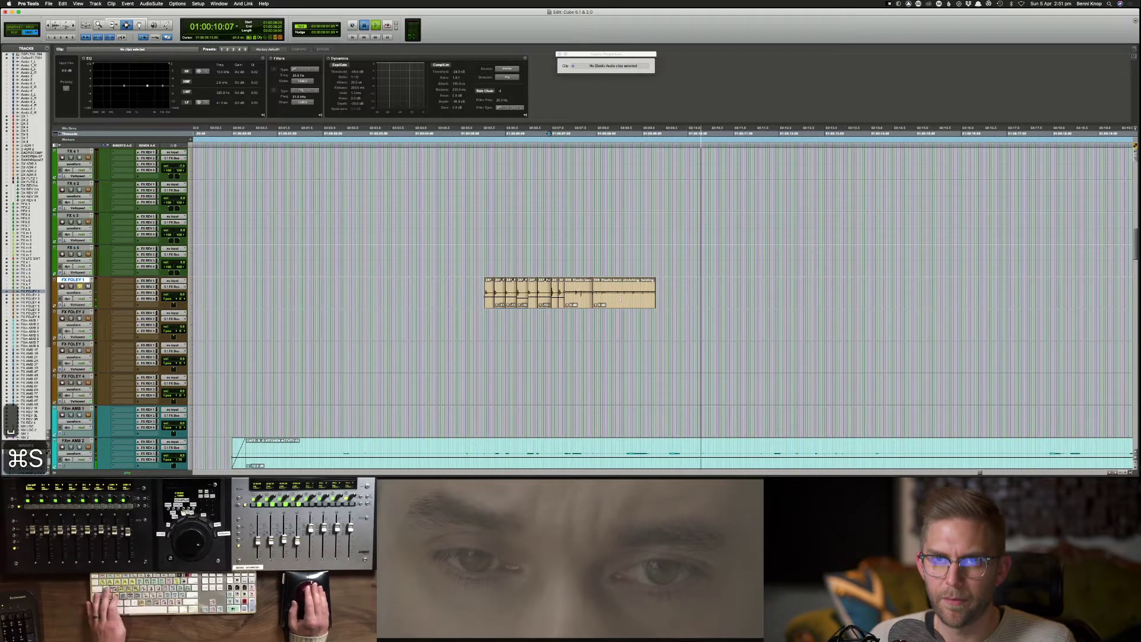
{"action": "left_click", "coordinate": [482, 293]}
{"action": "key", "text": "super+s"}
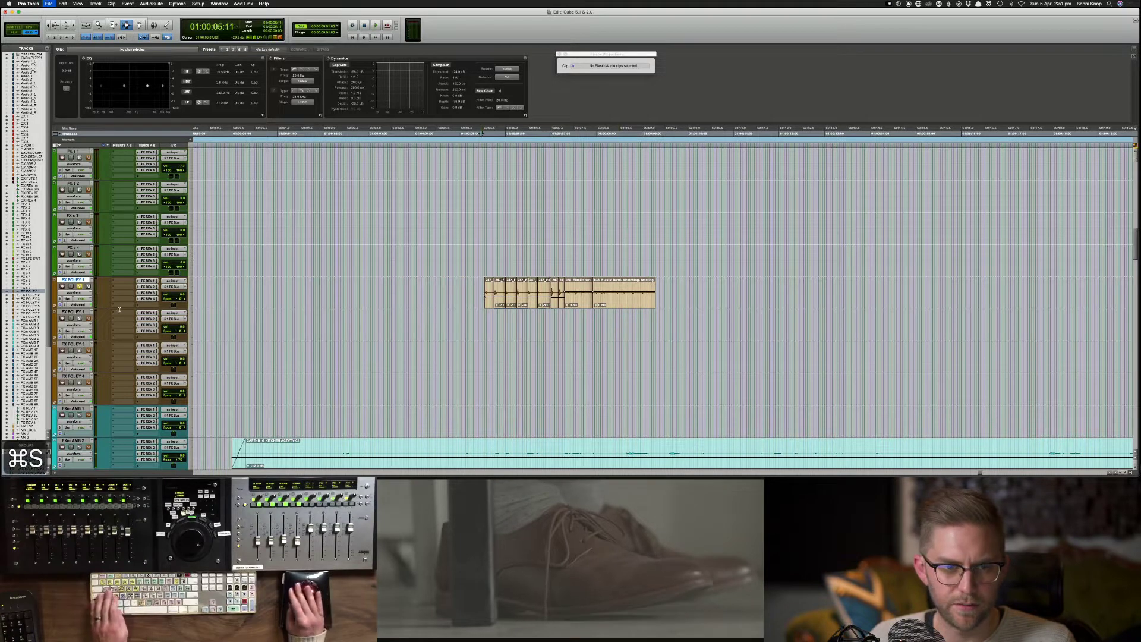
Step: Try adding a fade-in, crossfade and fade-out across the two elastic band clips, then undo the fades
{"action": "key", "text": "space"}
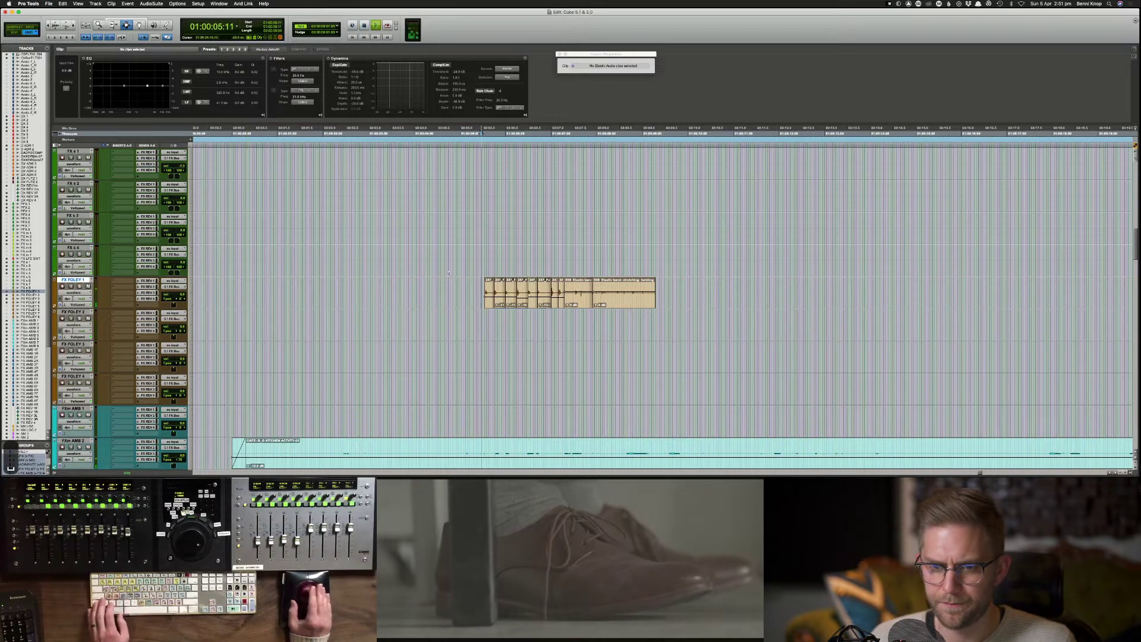
{"action": "double_click", "coordinate": [579, 296]}
{"action": "left_click", "coordinate": [612, 297]}
{"action": "double_click", "coordinate": [613, 298]}
{"action": "double_click", "coordinate": [580, 298], "text": "shift"}
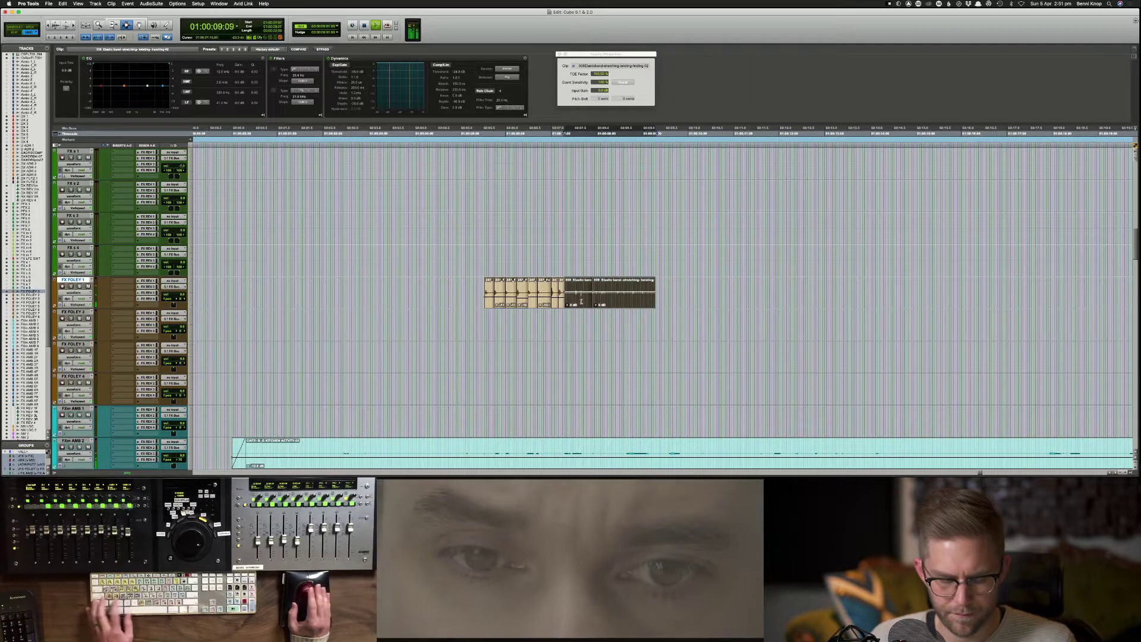
{"action": "key", "text": "f"}
{"action": "key", "text": "Return"}
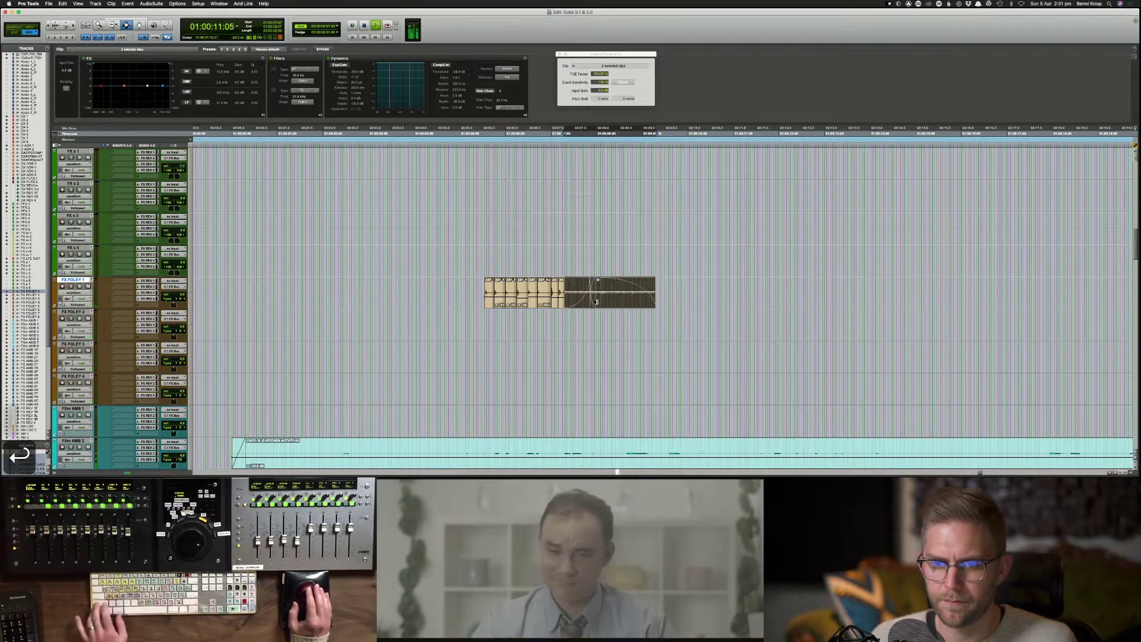
{"action": "key", "text": "space"}
{"action": "key", "text": "super+z"}
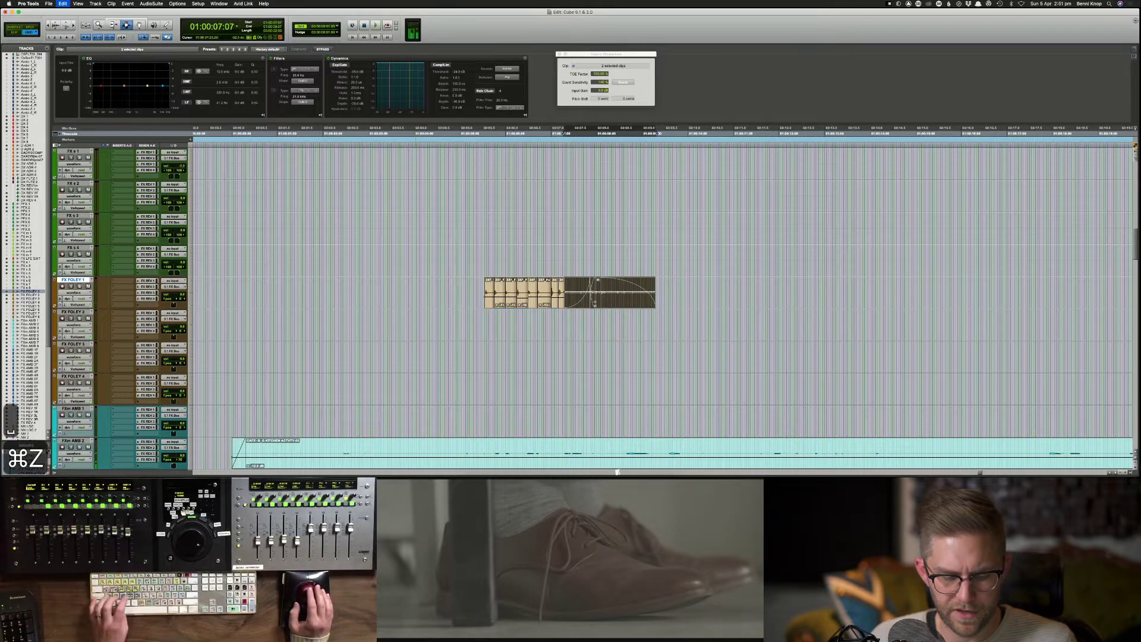
Step: Clear the previous fades and batch-fade the two elastic band clips with 120 ms fade-in and fade-out lengths
{"action": "key", "text": "super+f"}
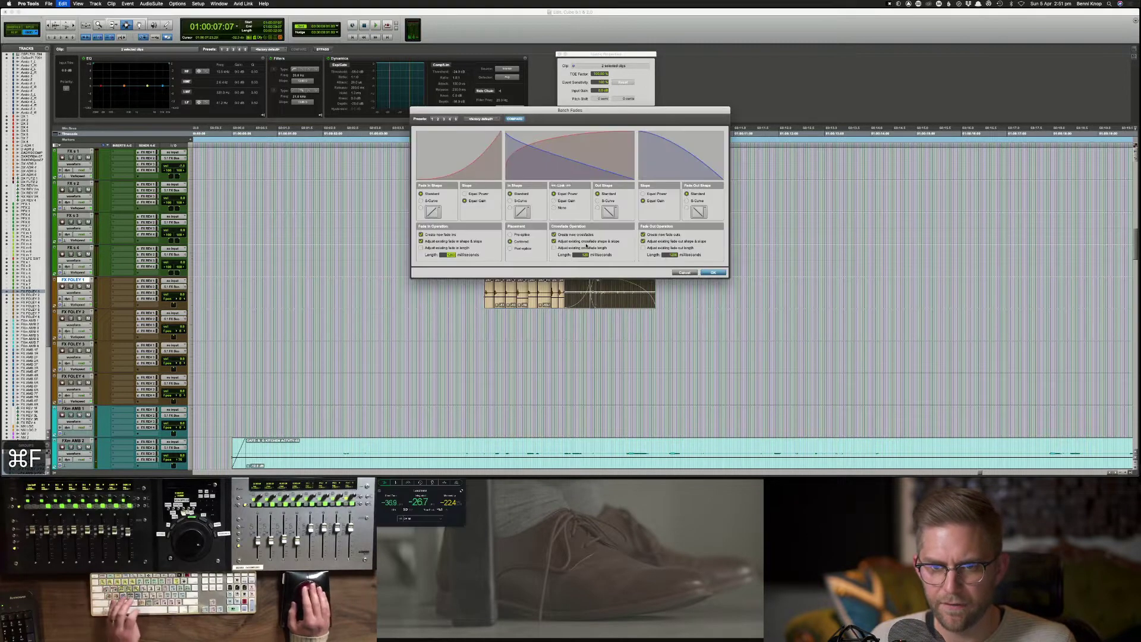
{"action": "key", "text": "super+z"}
{"action": "left_click", "coordinate": [686, 272]}
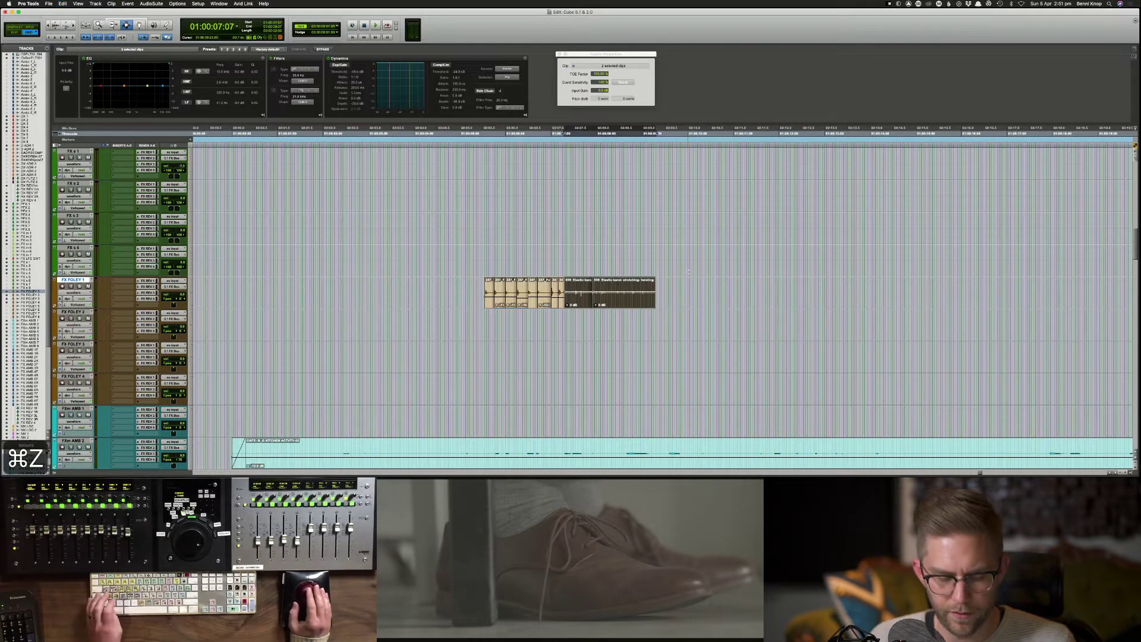
{"action": "key", "text": "super+f"}
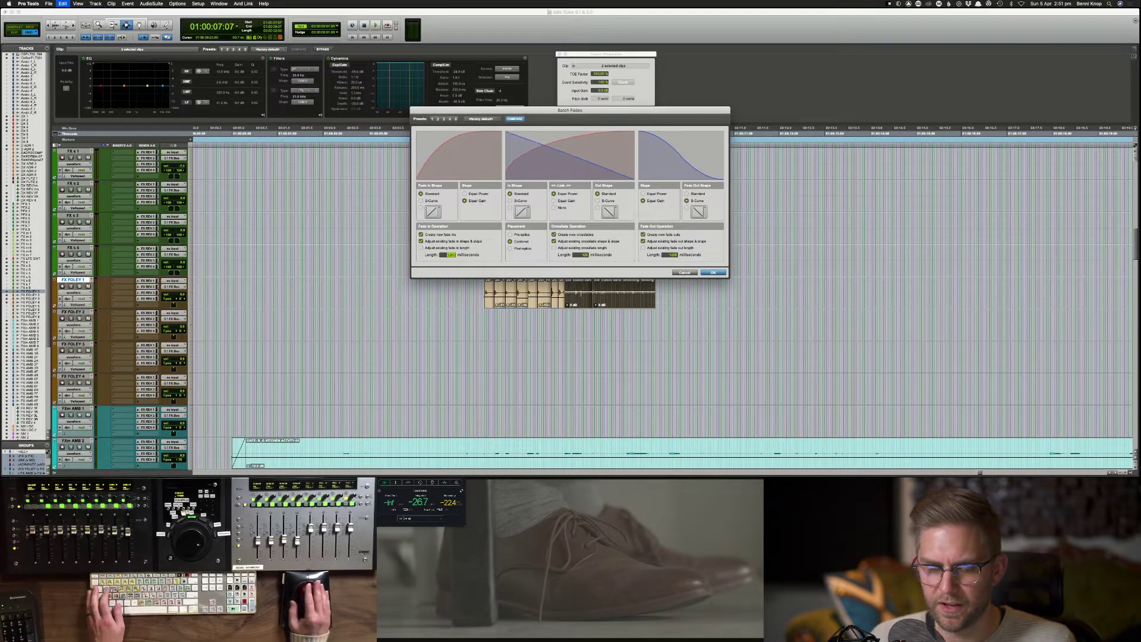
{"action": "type", "text": "120"}
{"action": "key", "text": "Tab"}
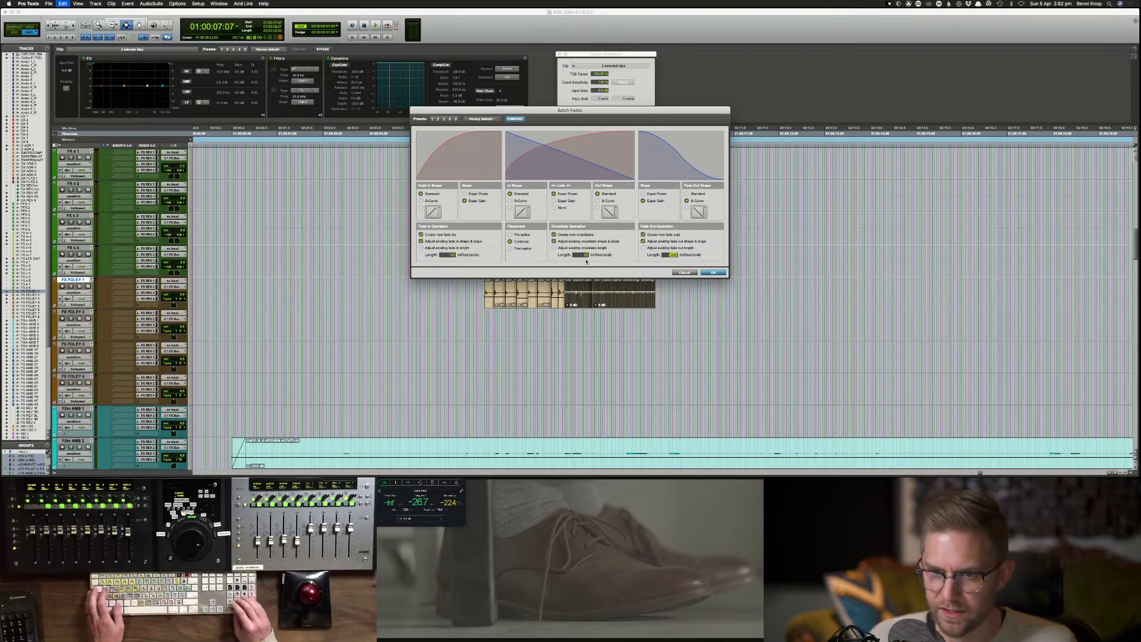
{"action": "type", "text": "120"}
{"action": "key", "text": "Return"}
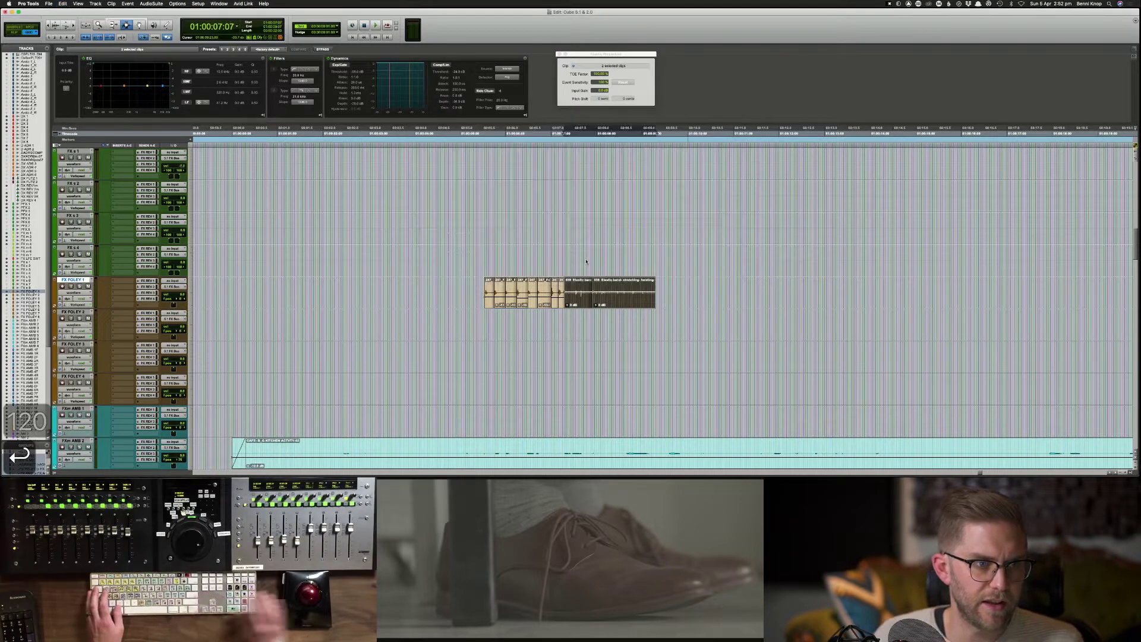
Step: Replace the fade-in at the start of the elastic band with a crossfade from the foot taps, adjusting its bounds, and play it
{"action": "key", "text": "space"}
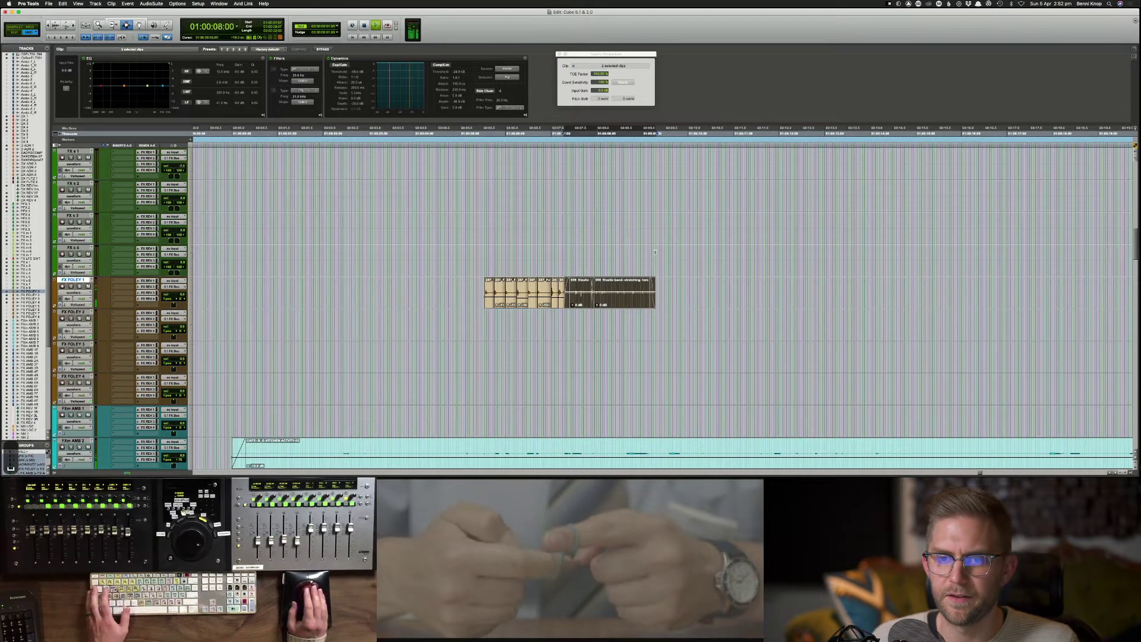
{"action": "key", "text": "space"}
{"action": "double_click", "coordinate": [566, 298]}
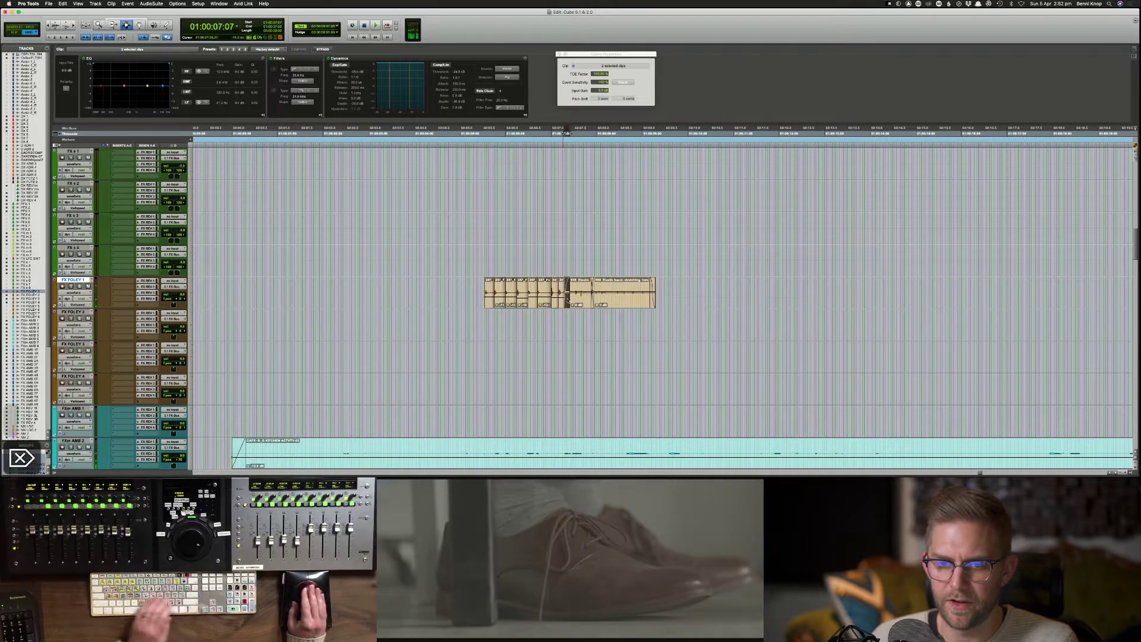
{"action": "key", "text": "f"}
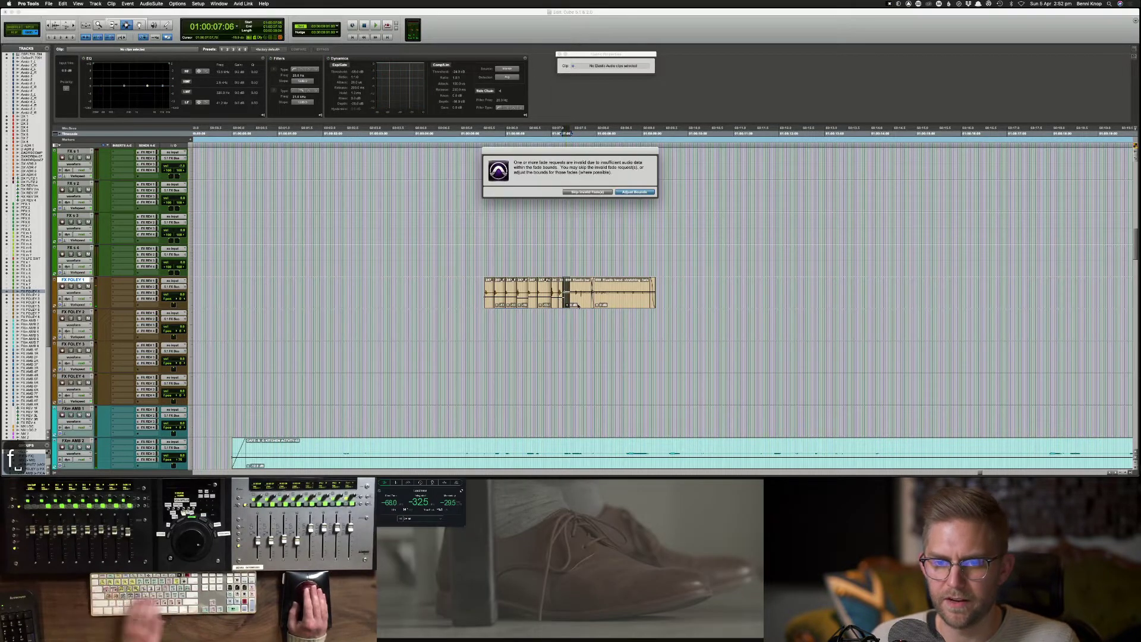
{"action": "key", "text": "Return"}
{"action": "key", "text": "space"}
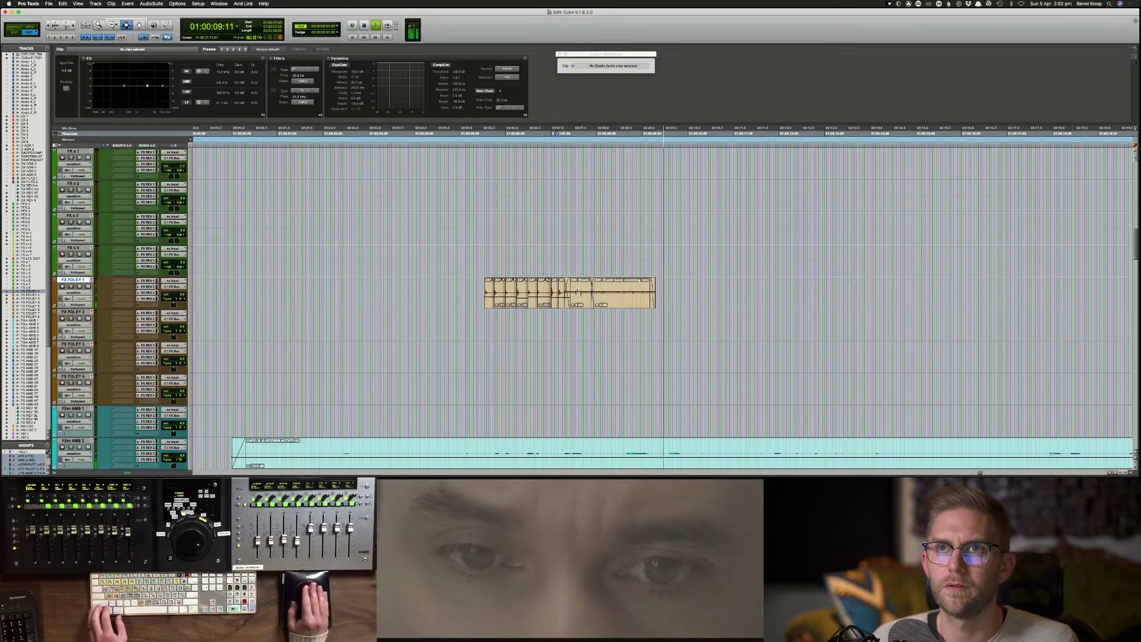
Step: Lower the clip gain of both elastic band clips and save the session
{"action": "left_click", "coordinate": [576, 292]}
{"action": "left_click", "coordinate": [607, 289], "text": "shift"}
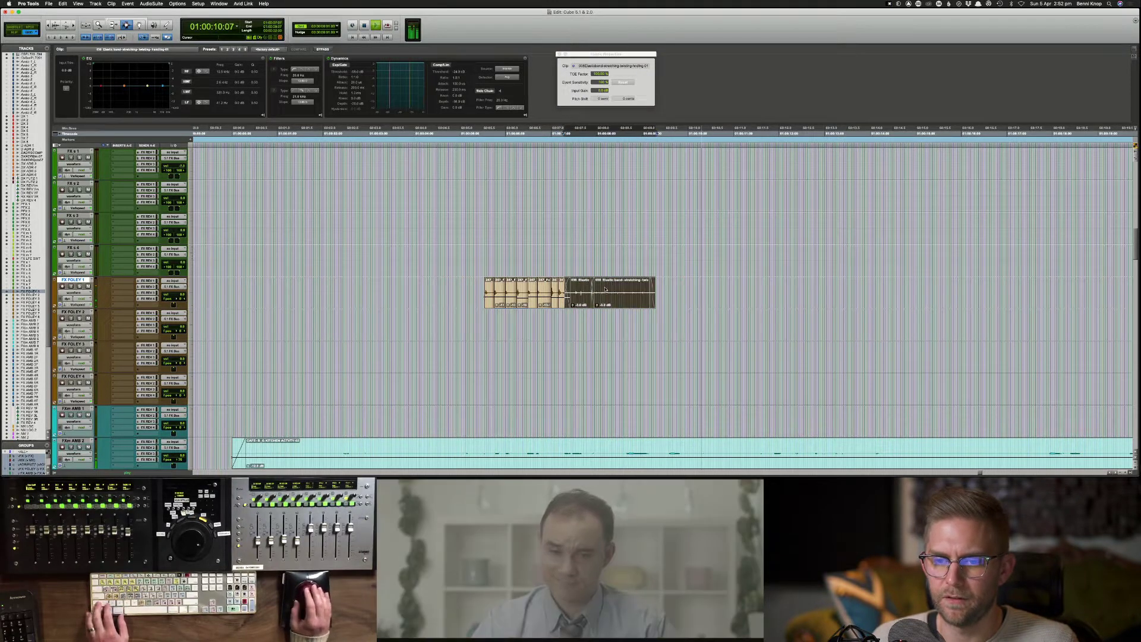
{"action": "key", "text": "super+bracketleft"}
{"action": "key", "text": "super+bracketleft"}
{"action": "key", "text": "super+bracketleft"}
{"action": "left_click", "coordinate": [690, 290]}
{"action": "key", "text": "super+s"}
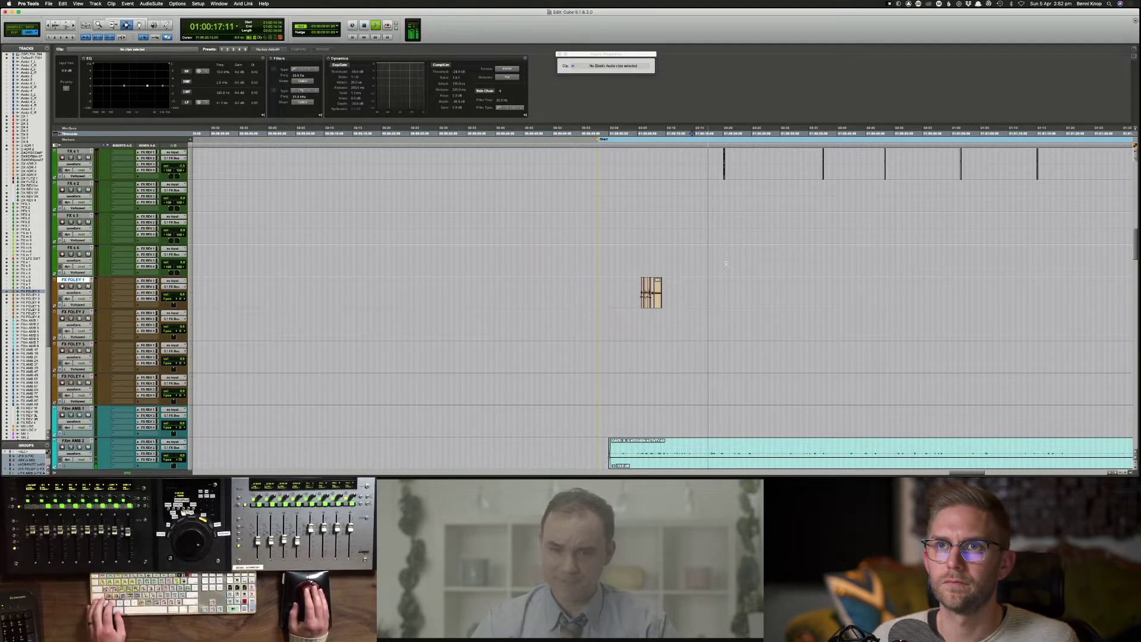
Step: Select the scene's ambience clips from Film AMB 2 down to FX AMB 3R, then play from near the film's start
{"action": "scroll", "coordinate": [726, 263], "scroll_direction": "down", "scroll_amount": 10}
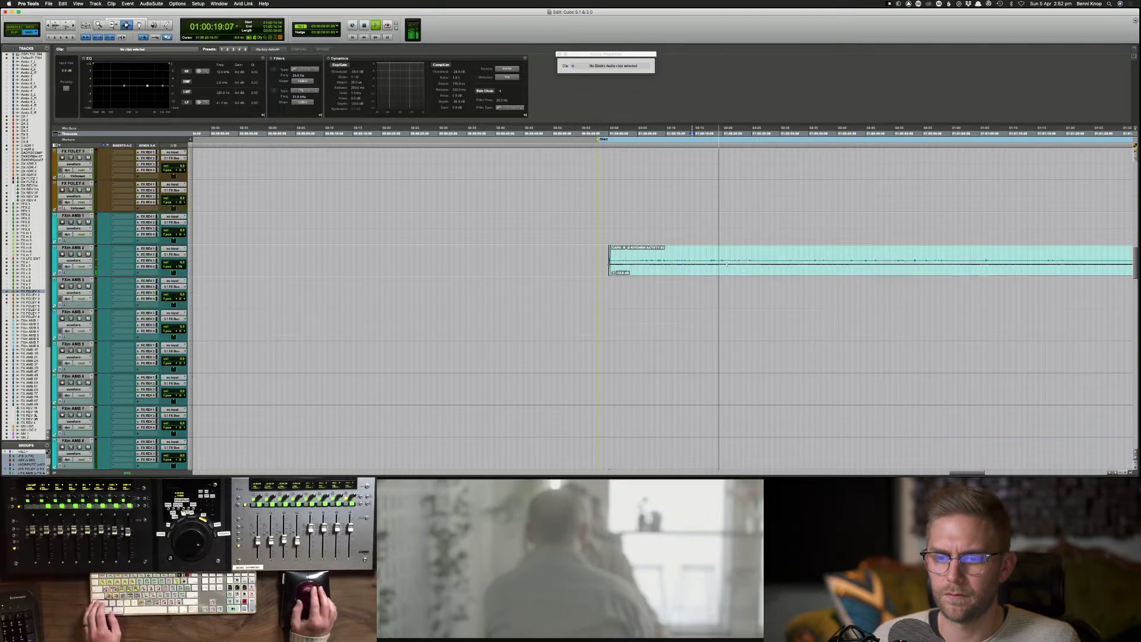
{"action": "key", "text": "super+bracketleft"}
{"action": "key", "text": "super+bracketleft"}
{"action": "key", "text": "super+bracketleft"}
{"action": "key", "text": "super+bracketleft"}
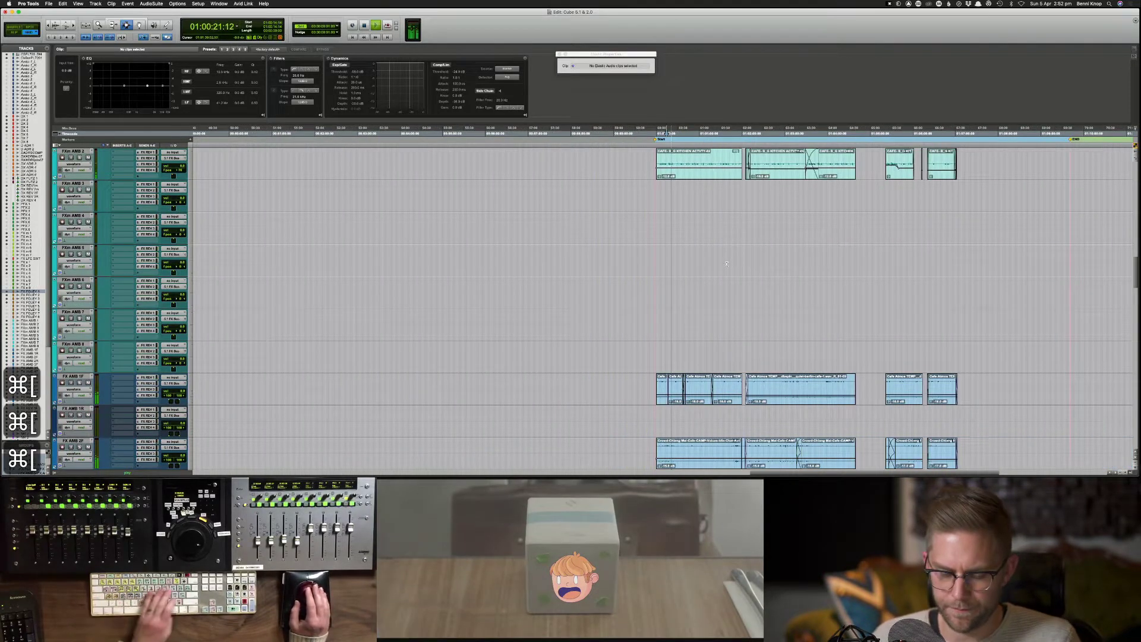
{"action": "left_click_drag", "start_coordinate": [650, 163], "coordinate": [812, 257]}
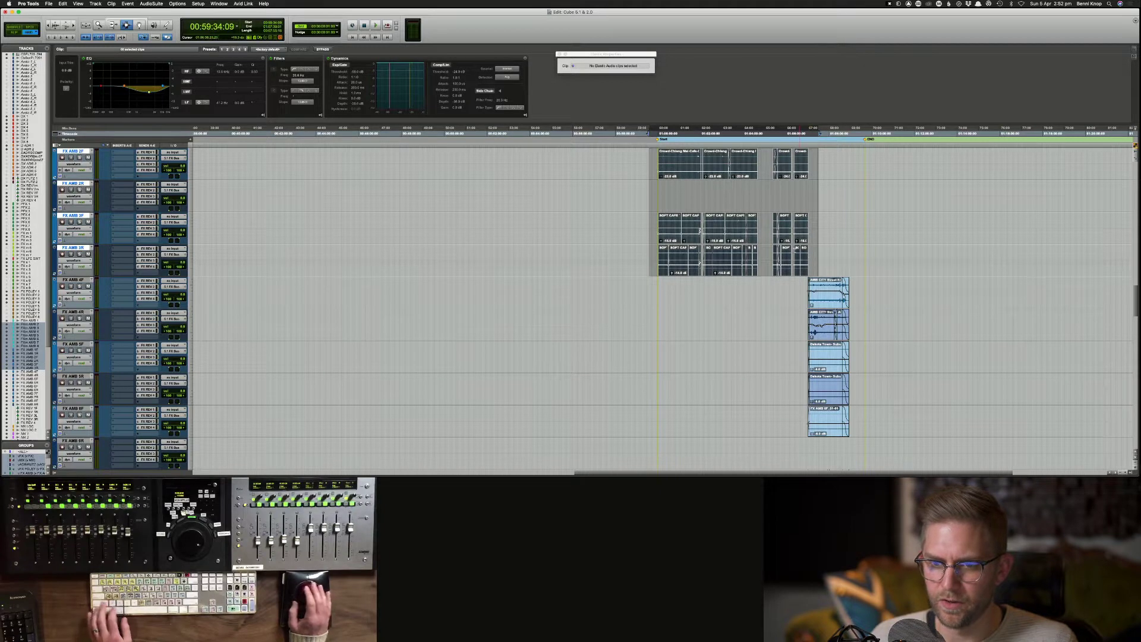
{"action": "left_click", "coordinate": [668, 199]}
{"action": "key", "text": "space"}
Step: Solo the DX 1 dialogue track at its second group of clips and open its Neutron equalizer
{"action": "scroll", "coordinate": [747, 239], "scroll_direction": "up", "scroll_amount": 10}
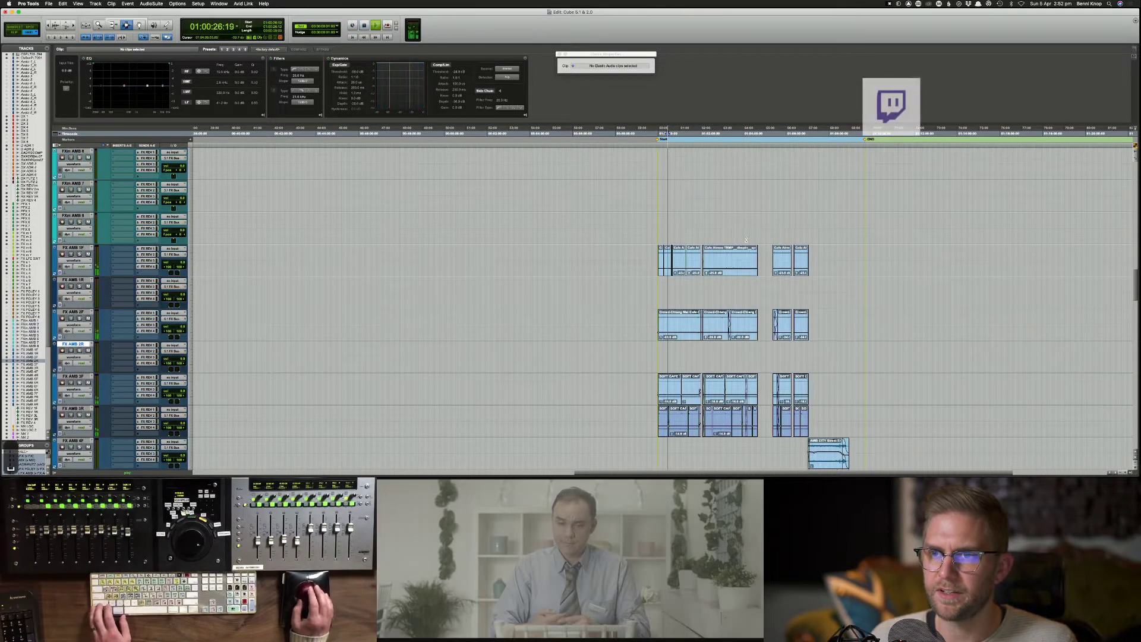
{"action": "scroll", "coordinate": [746, 240], "scroll_direction": "up", "scroll_amount": 4}
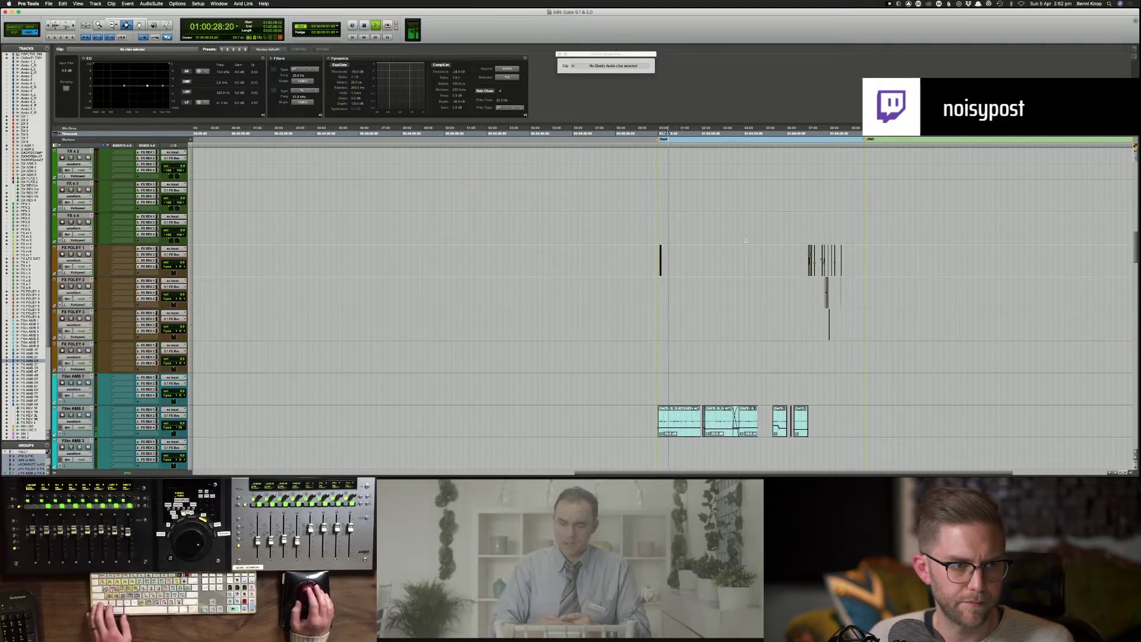
{"action": "scroll", "coordinate": [746, 240], "scroll_direction": "up", "scroll_amount": 10}
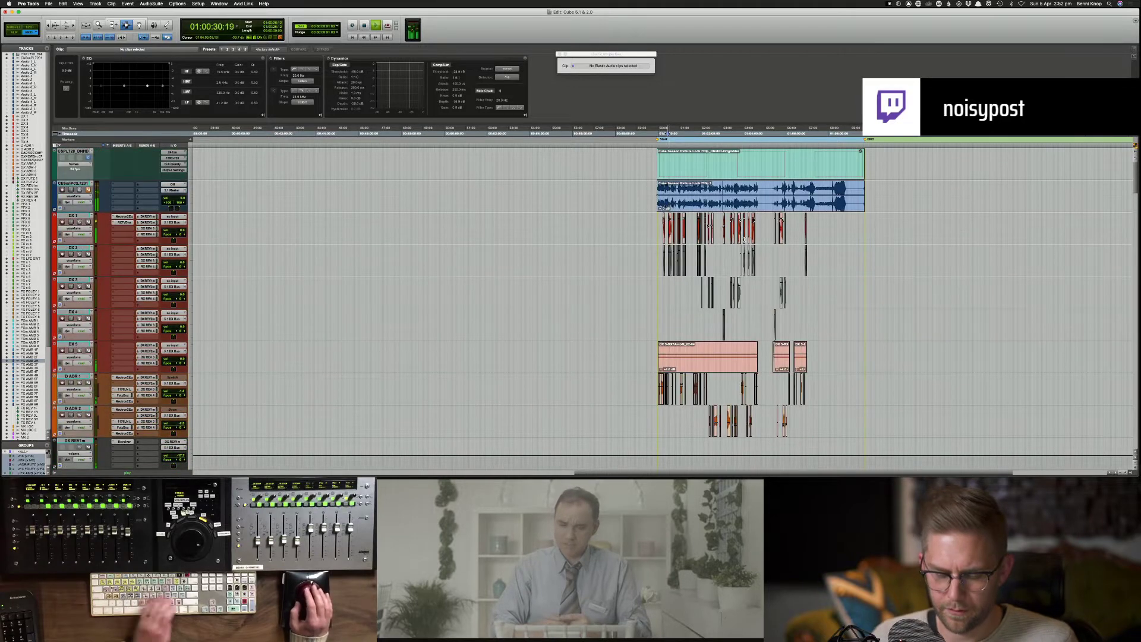
{"action": "key", "text": "super+bracketright"}
{"action": "key", "text": "super+bracketright"}
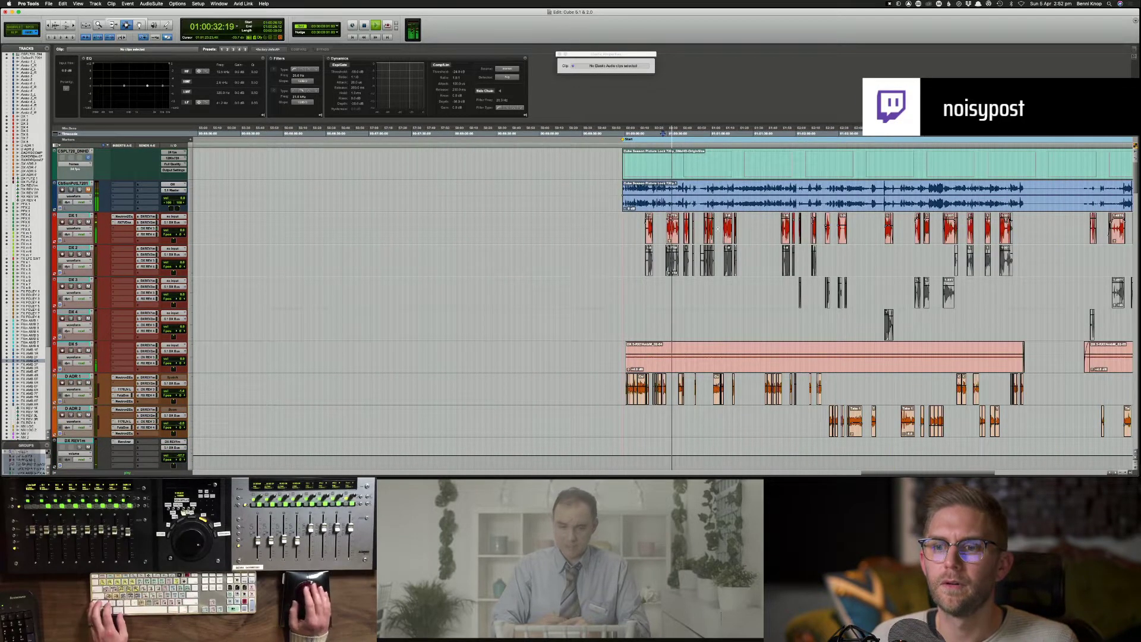
{"action": "left_click", "coordinate": [677, 234]}
{"action": "key", "text": "s"}
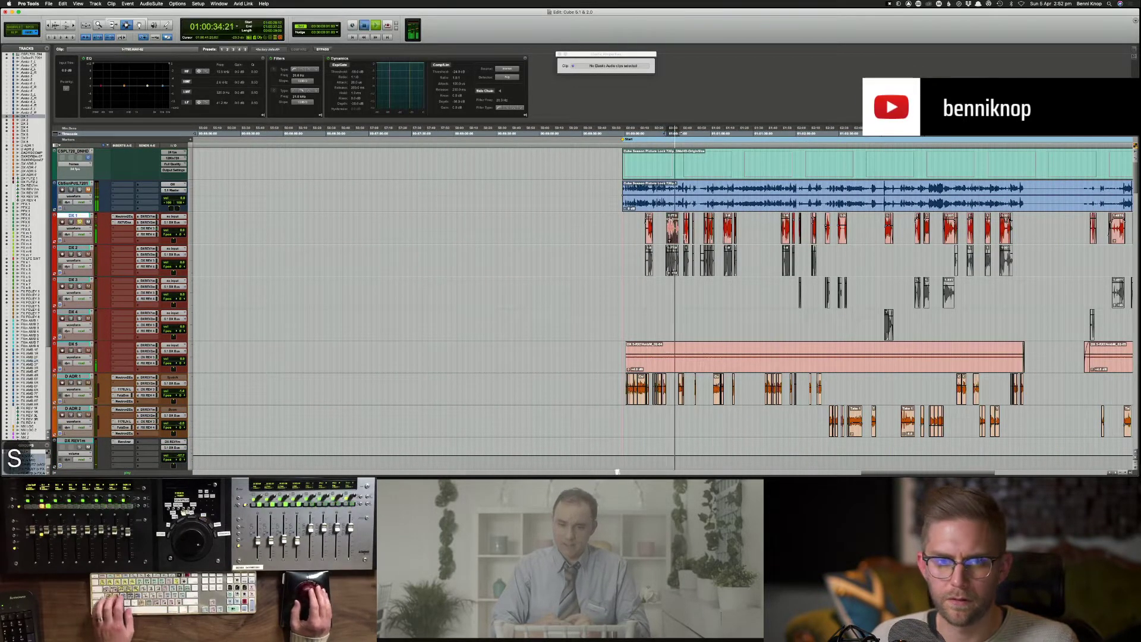
{"action": "left_click", "coordinate": [125, 229]}
{"action": "left_click", "coordinate": [125, 230]}
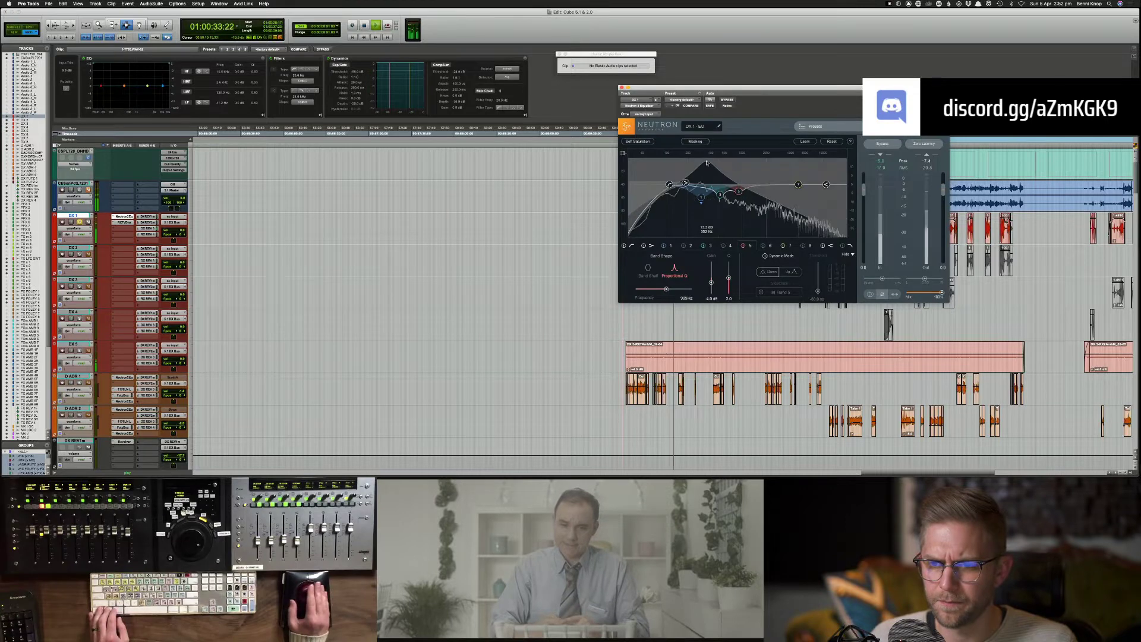
Step: Enable band 2 of the DX 1 equalizer, sweep it during playback, cut around 171 Hz and turn on its dynamic mode
{"action": "key", "text": "space"}
{"action": "key", "text": "space"}
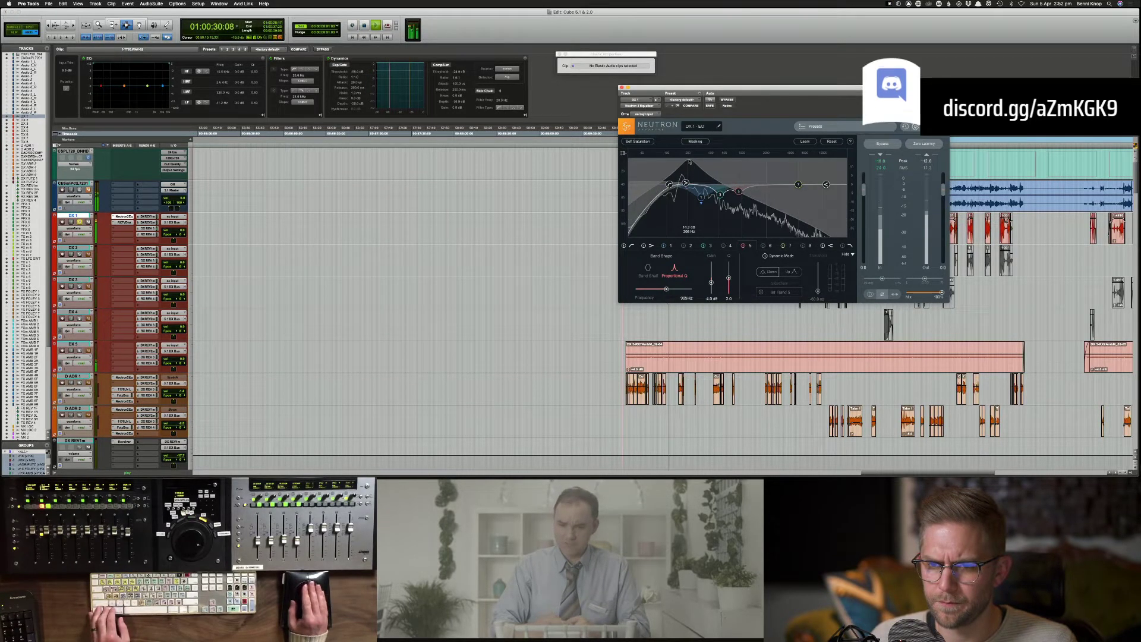
{"action": "left_click", "coordinate": [682, 246]}
{"action": "key", "text": "space"}
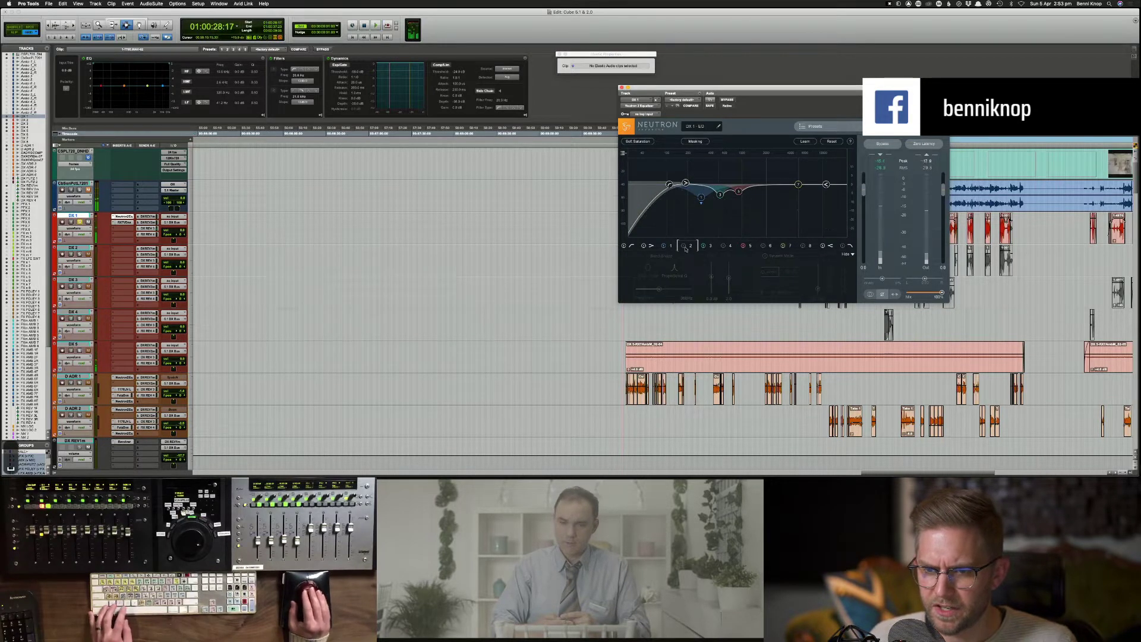
{"action": "left_click_drag", "start_coordinate": [691, 170], "coordinate": [686, 161]}
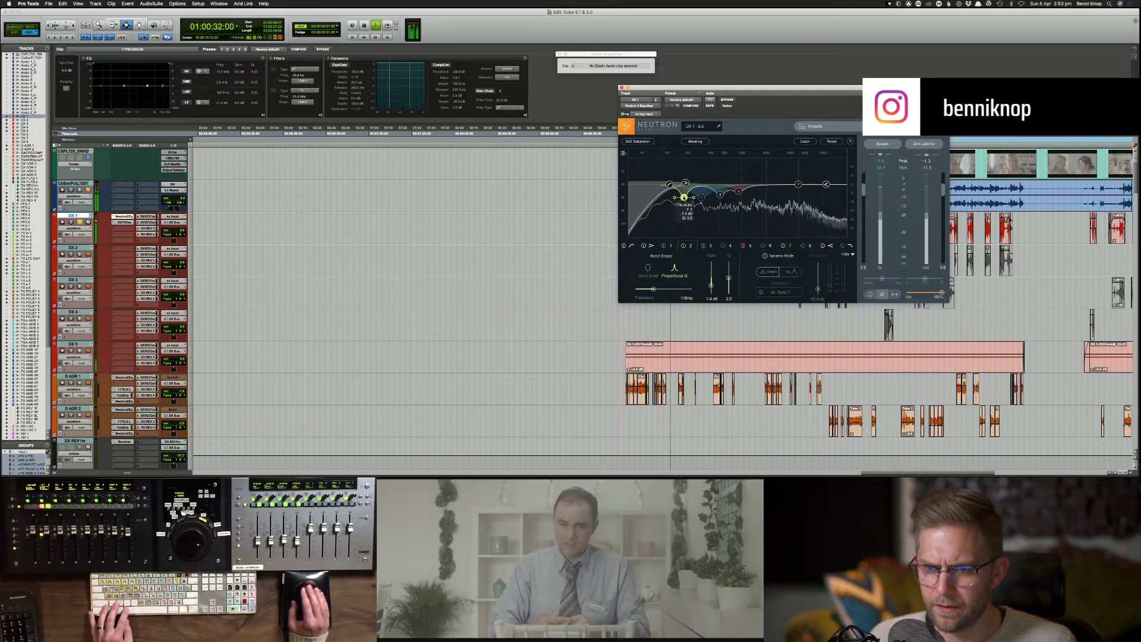
{"action": "left_click", "coordinate": [785, 256]}
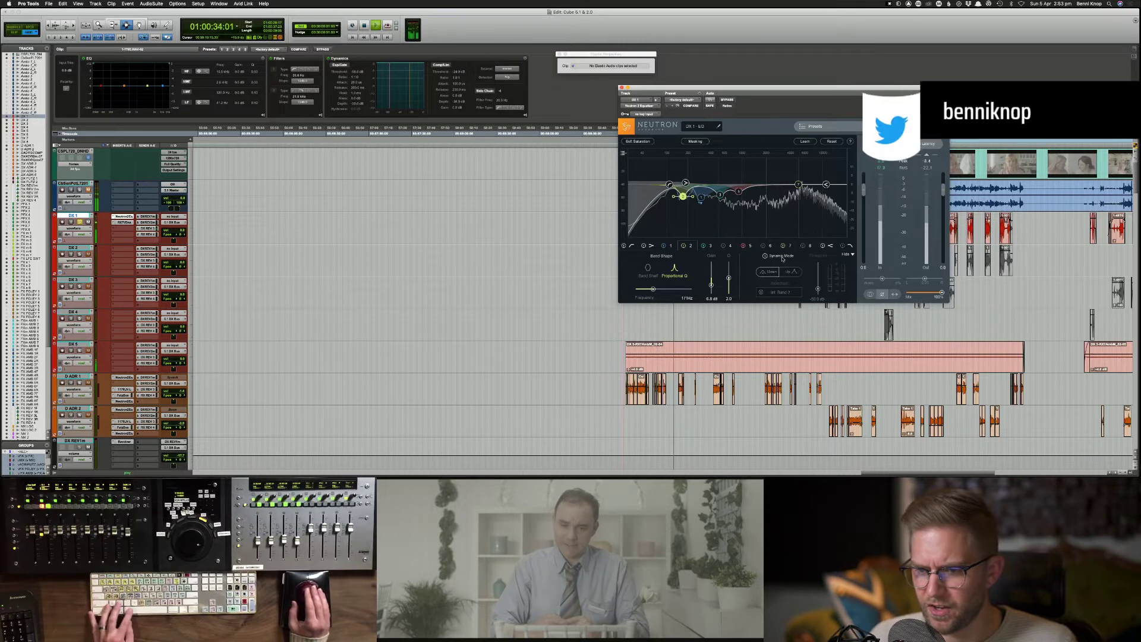
Step: Refine the dynamic band 2 while playing the dialogue, setting a cut of about 8.9 dB around 162 Hz
{"action": "key", "text": "space"}
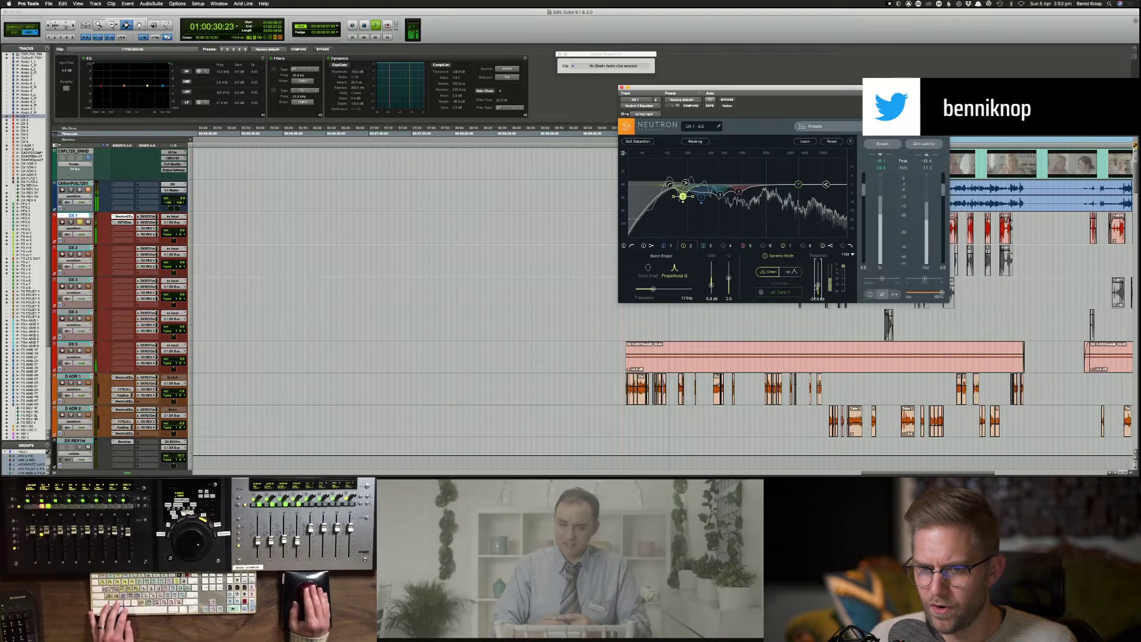
{"action": "left_click_drag", "start_coordinate": [684, 198], "coordinate": [685, 209]}
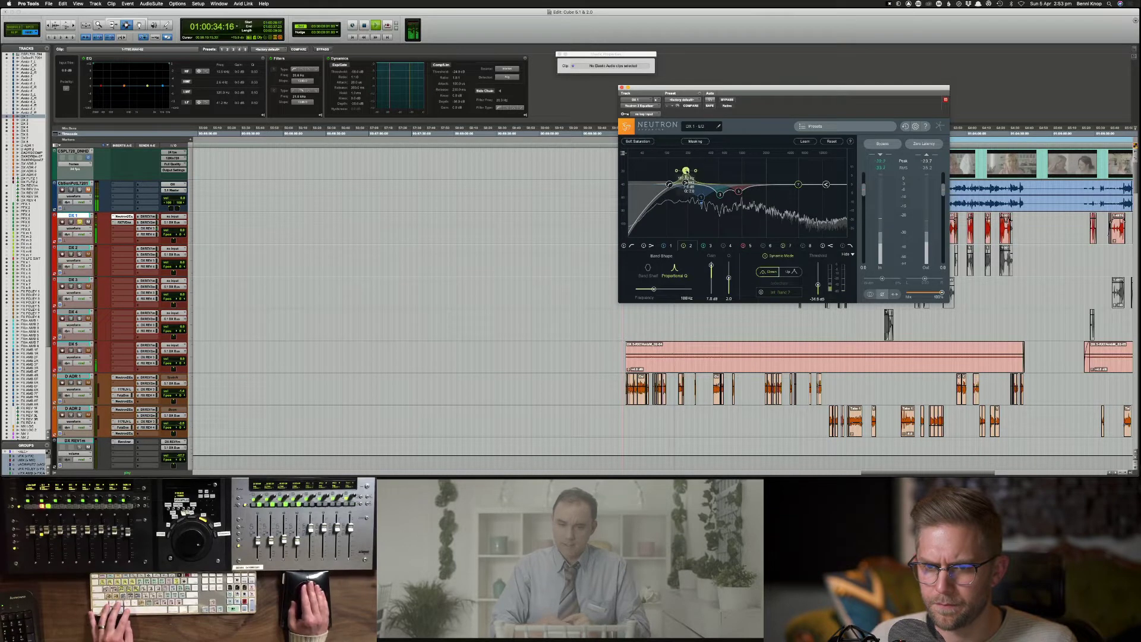
{"action": "key", "text": "space"}
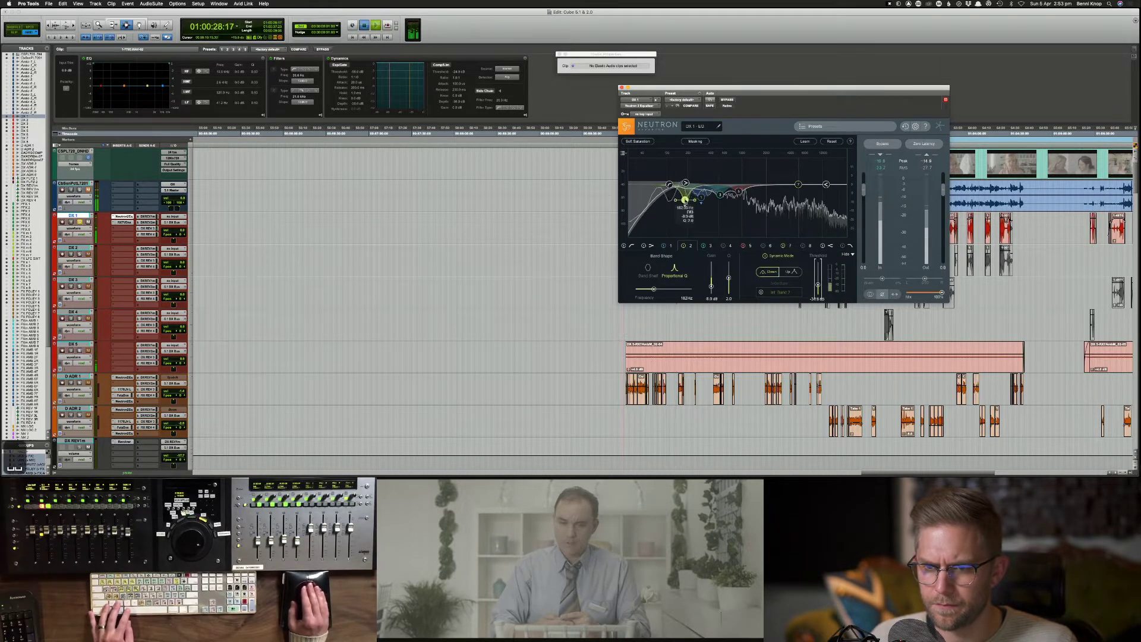
Step: Audition the 300 Hz band on its own and compare DX 1 in the full mix and soloed
{"action": "left_click", "coordinate": [701, 199]}
{"action": "key", "text": "shift+s"}
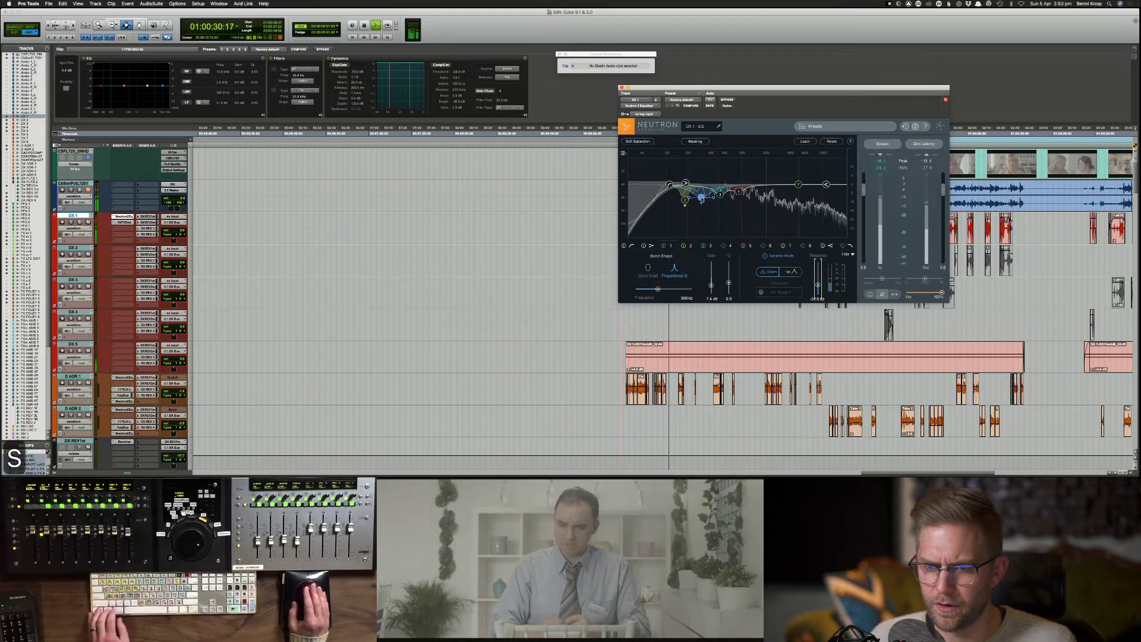
{"action": "left_click", "coordinate": [701, 199], "text": "alt"}
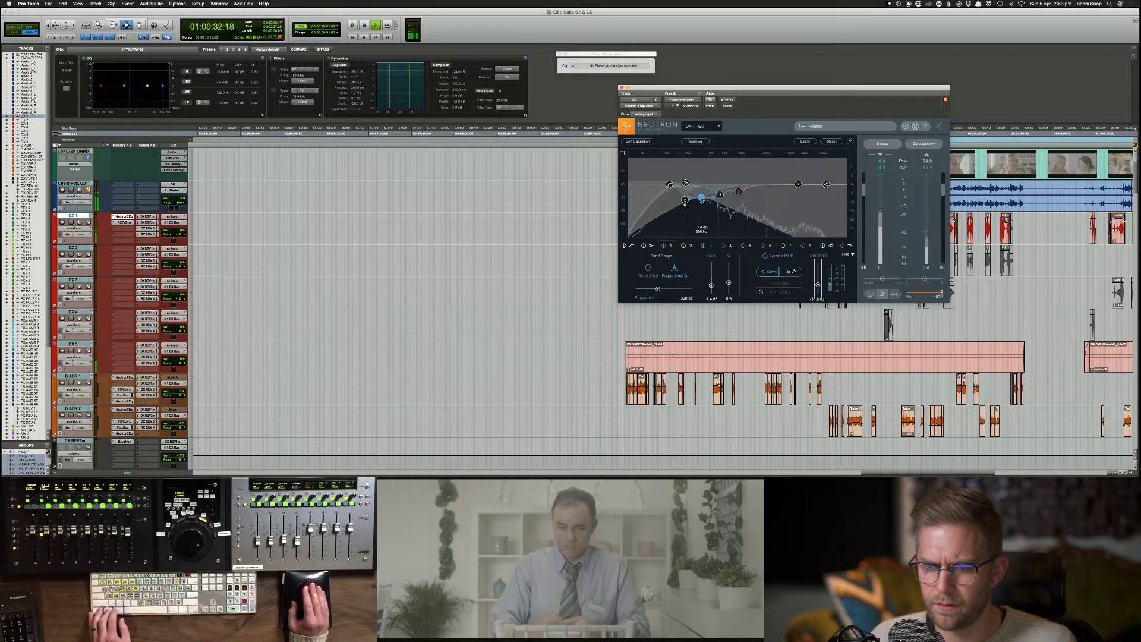
{"action": "key", "text": "shift+s"}
{"action": "key", "text": "space"}
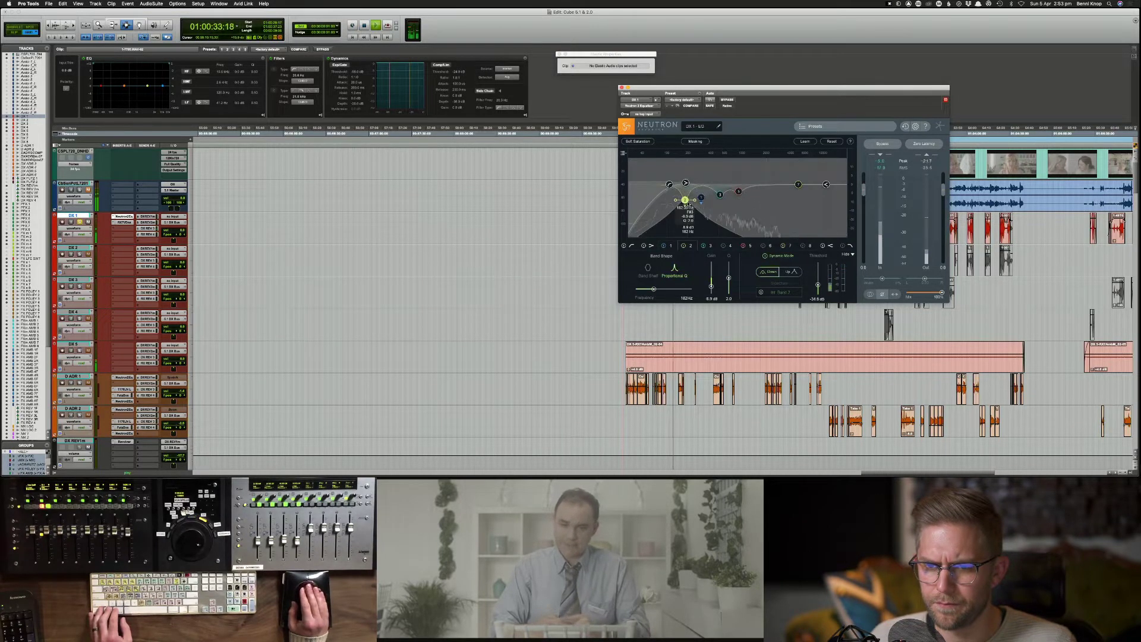
Step: Sweep band 3 of the DX 1 equalizer during playback and set it to a cut around 450 Hz
{"action": "key", "text": "space"}
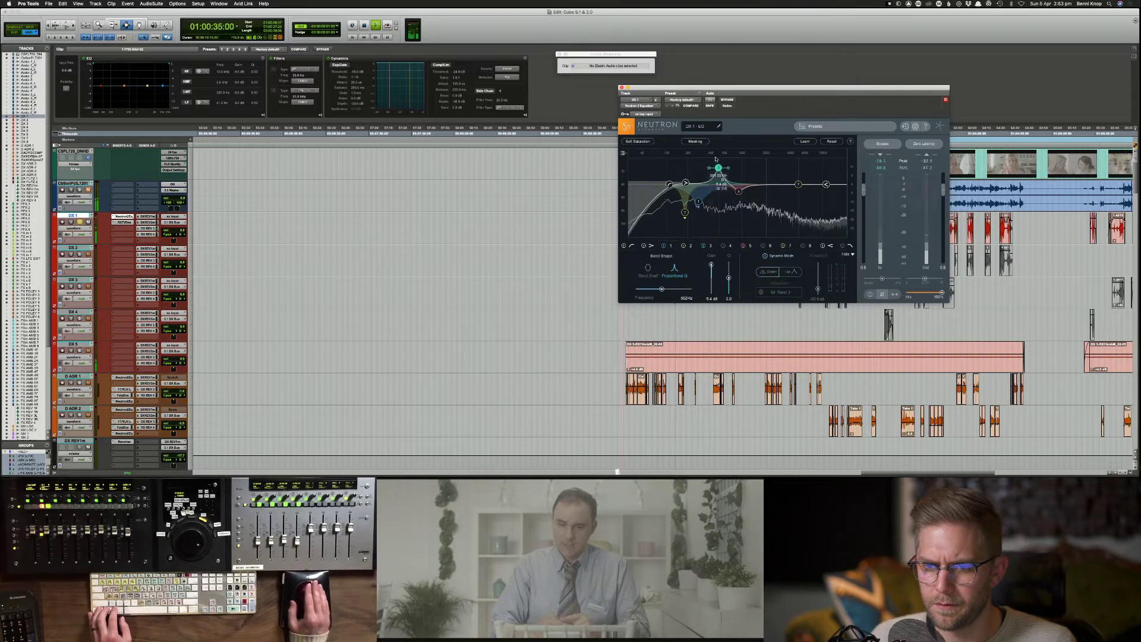
{"action": "left_click_drag", "start_coordinate": [715, 158], "coordinate": [716, 158]}
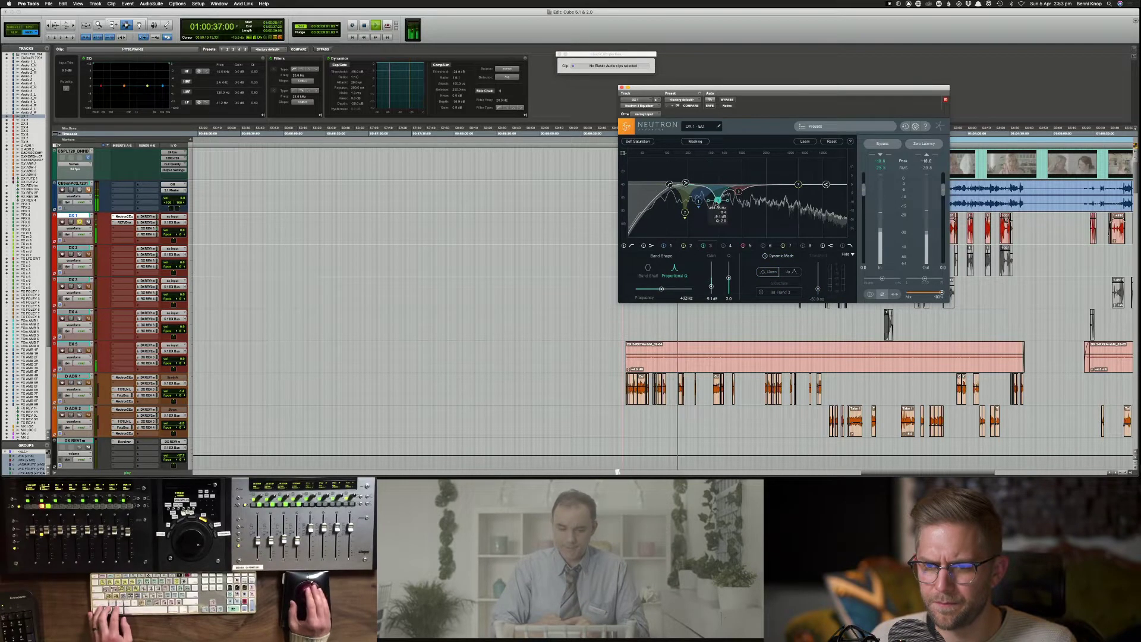
{"action": "left_click_drag", "start_coordinate": [718, 200], "coordinate": [717, 199]}
{"action": "key", "text": "space"}
Step: Select the equalizer's high-pass filter, play the dialogue with the new EQ and close the plug-in window
{"action": "left_click", "coordinate": [686, 184]}
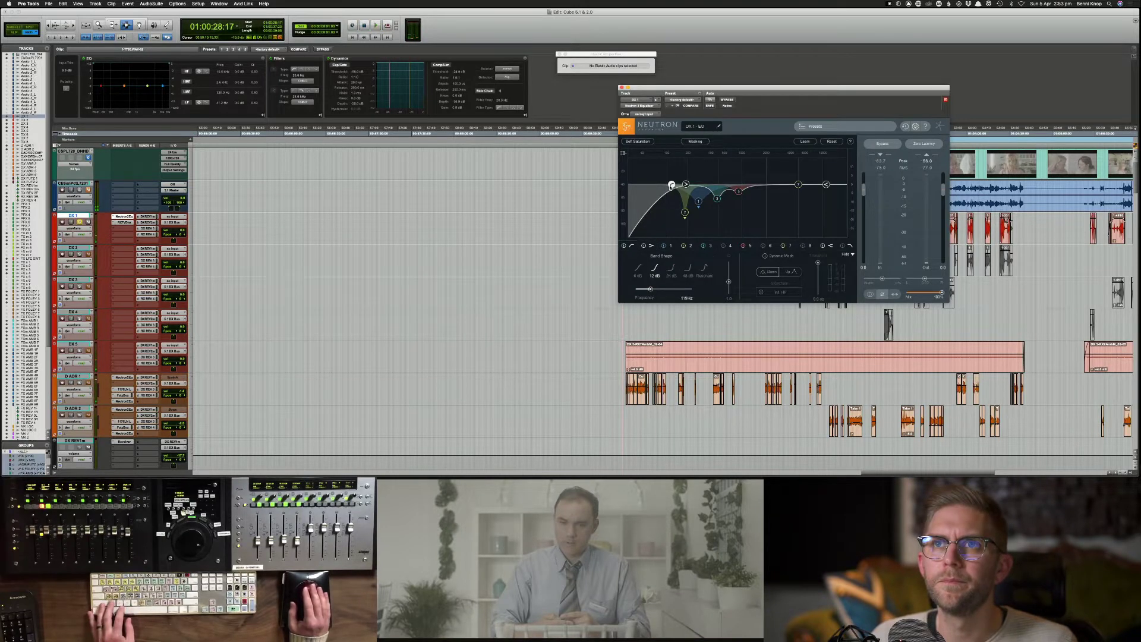
{"action": "key", "text": "space"}
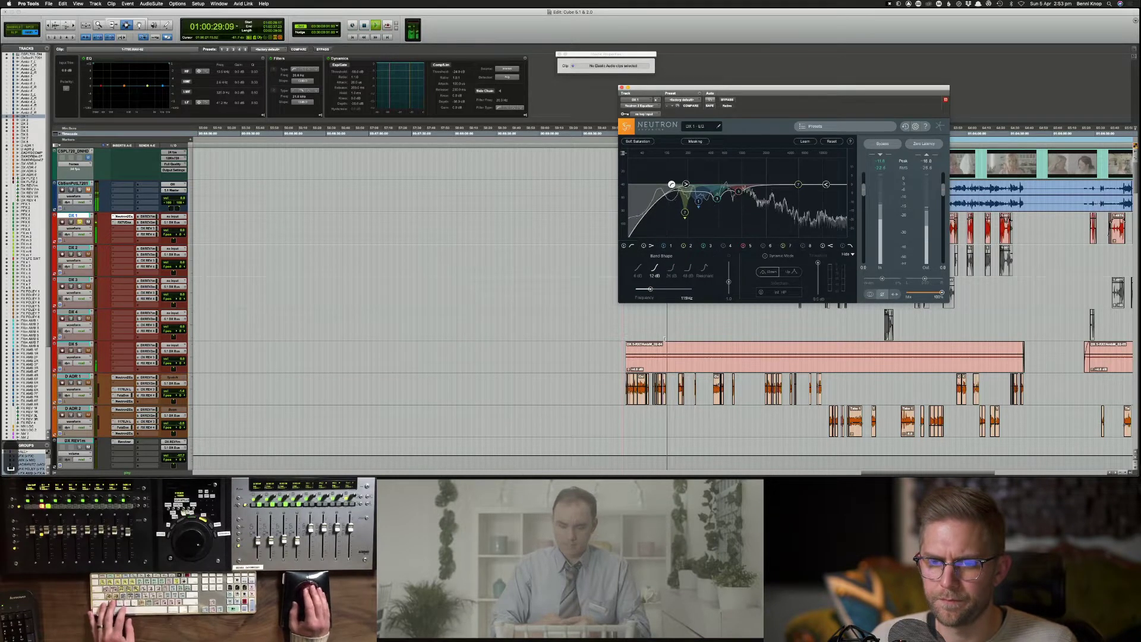
{"action": "left_click", "coordinate": [622, 88]}
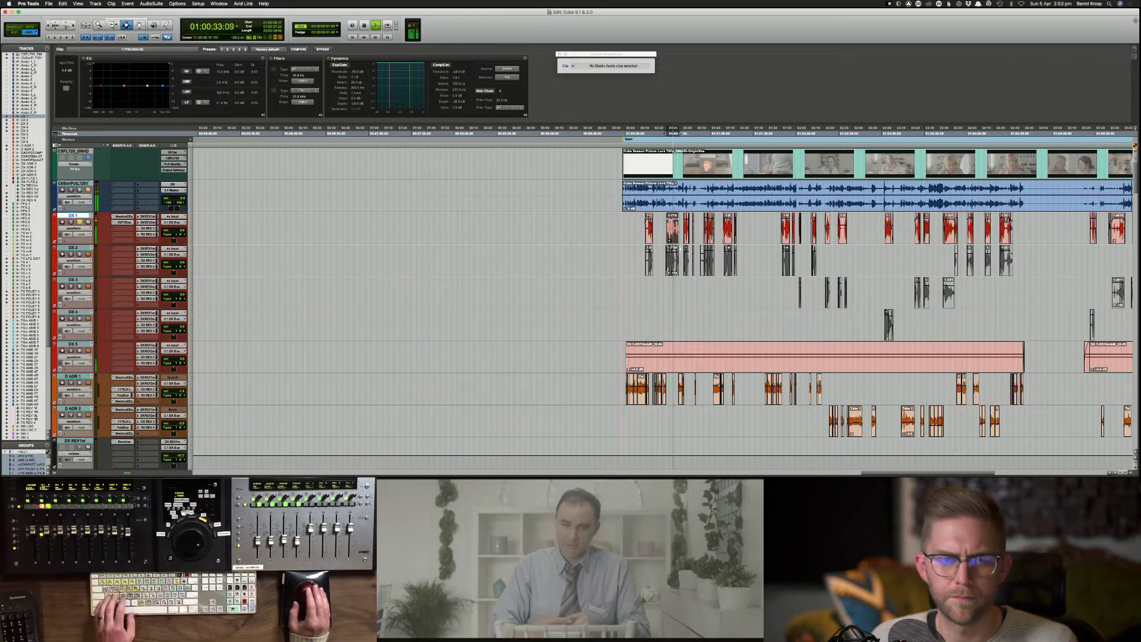
Step: Play back the dialogue scene with the new DX 1 EQ and save the session
{"action": "left_click", "coordinate": [676, 260]}
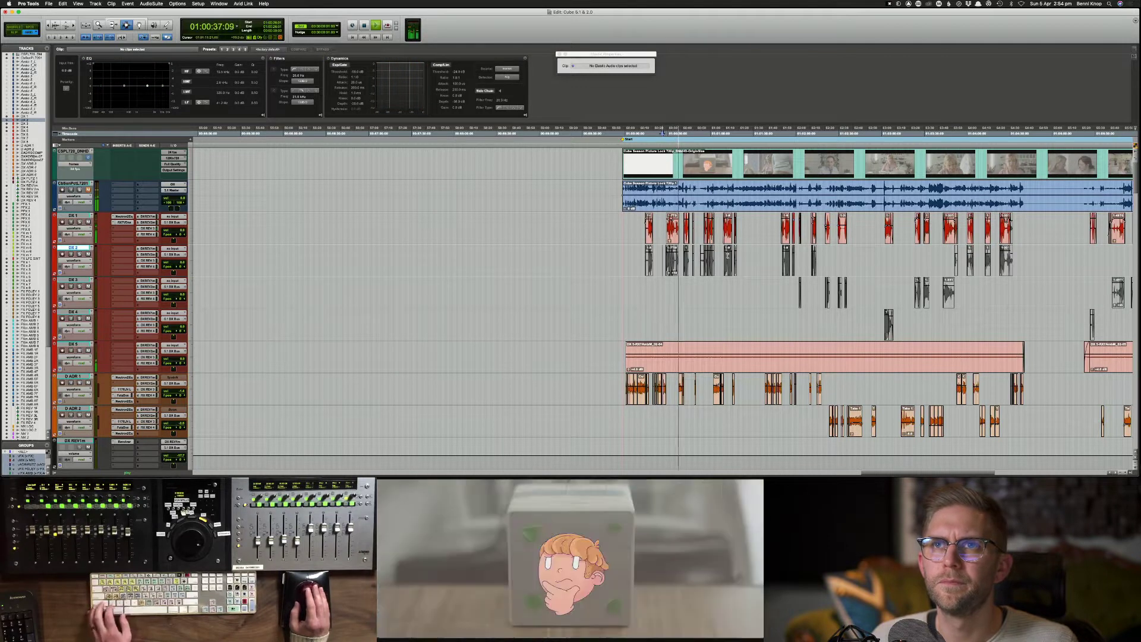
{"action": "key", "text": "space"}
{"action": "key", "text": "space"}
{"action": "key", "text": "super+s"}
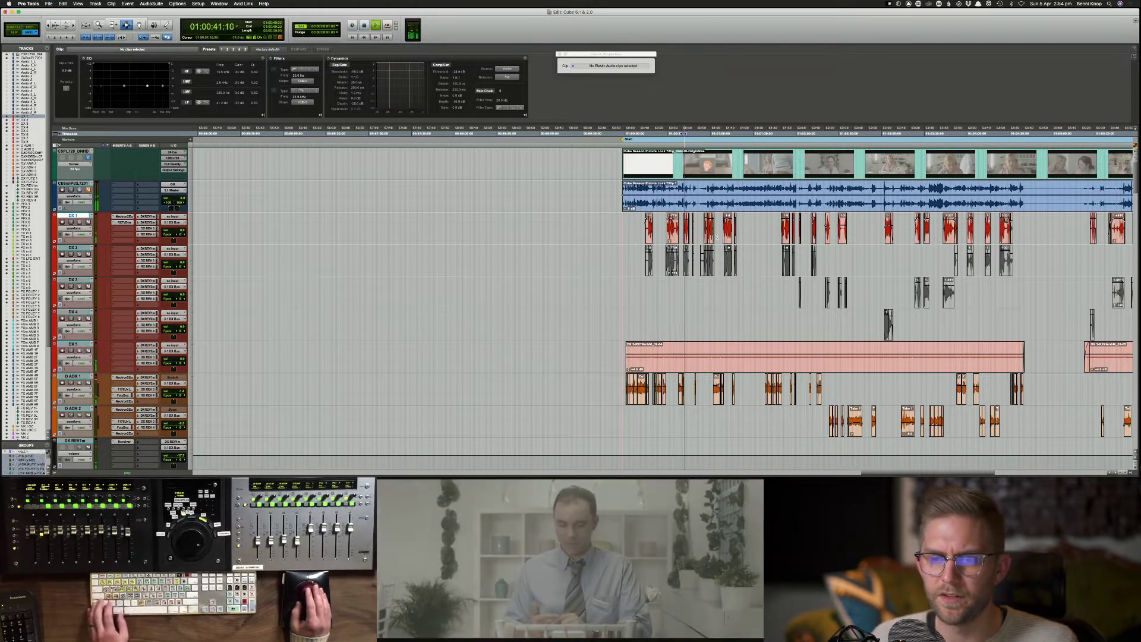
Step: Play the café scene from about 01:00:44 while examining the FX AMB tracks
{"action": "scroll", "coordinate": [701, 237], "scroll_direction": "down", "scroll_amount": 15}
{"action": "scroll", "coordinate": [724, 238], "scroll_direction": "down", "scroll_amount": 15}
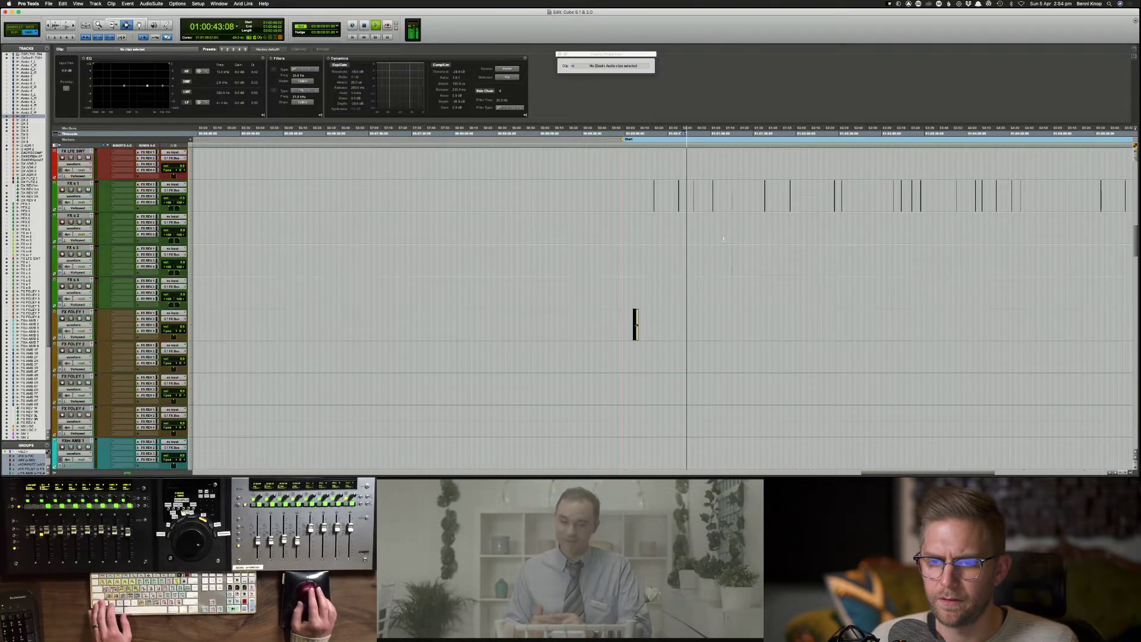
{"action": "scroll", "coordinate": [725, 241], "scroll_direction": "down", "scroll_amount": 5}
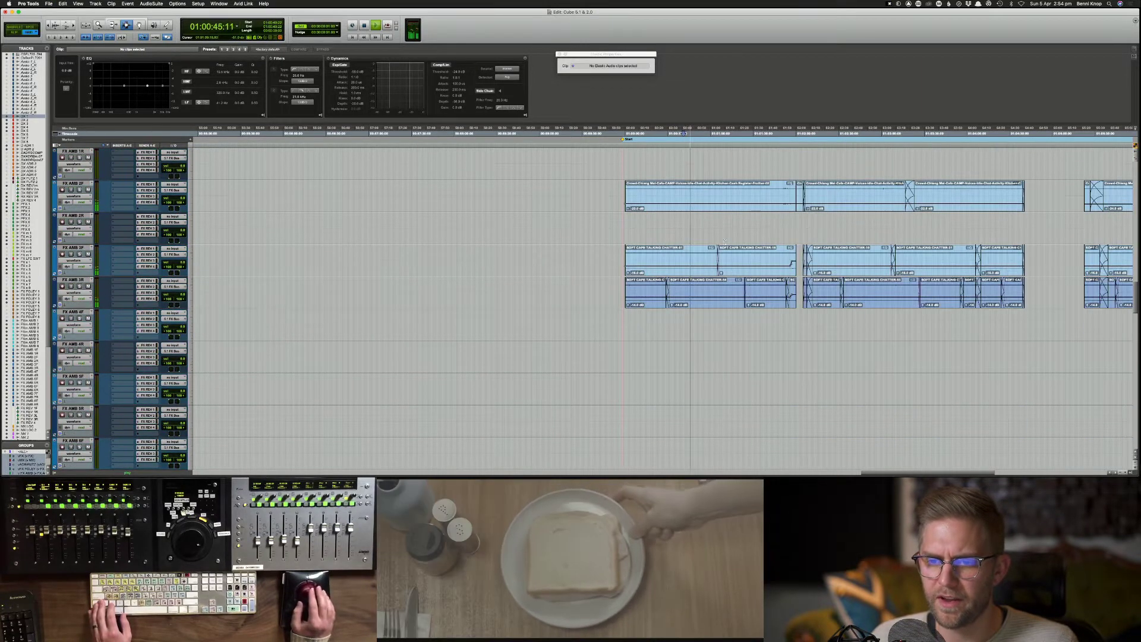
{"action": "left_click", "coordinate": [690, 271]}
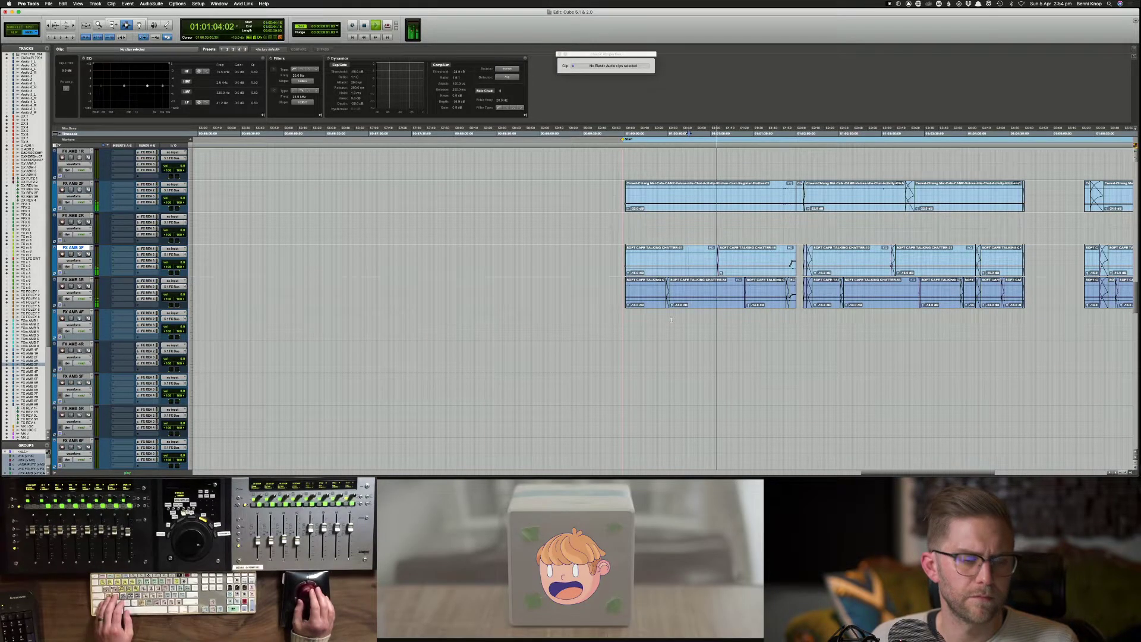
{"action": "scroll", "coordinate": [672, 320], "scroll_direction": "left", "scroll_amount": 5}
{"action": "scroll", "coordinate": [670, 320], "scroll_direction": "right", "scroll_amount": 7}
{"action": "key", "text": "space"}
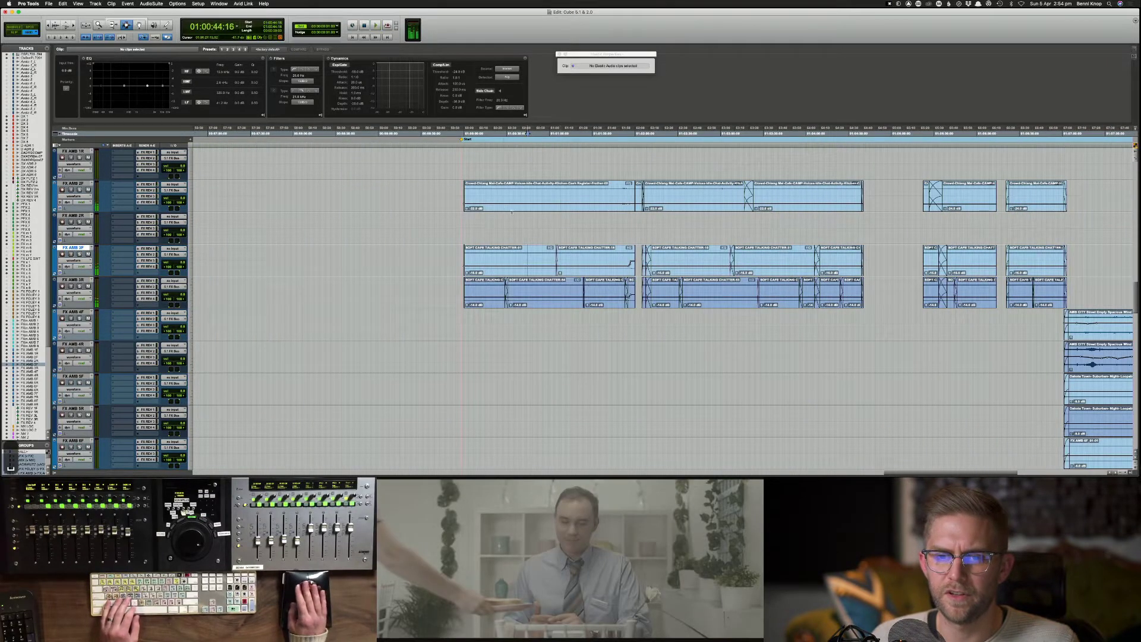
Step: Replay the scene from about 01:00:36 and from 01:00:42 to check the sounds around the arriving plate
{"action": "left_click", "coordinate": [513, 217]}
{"action": "key", "text": "space"}
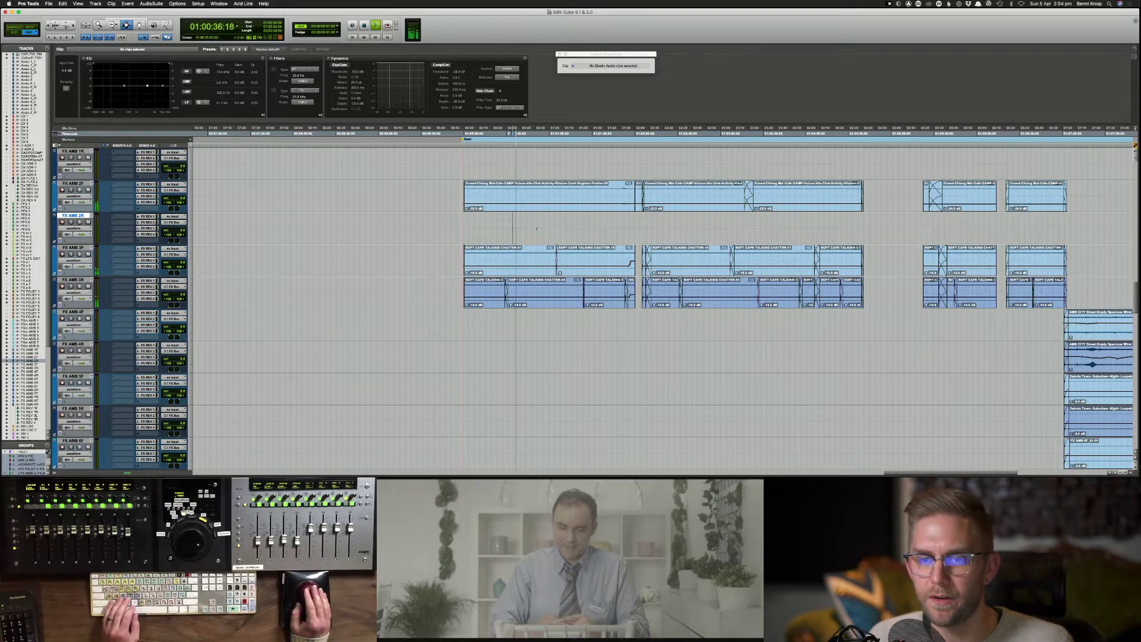
{"action": "key", "text": "super+bracketright"}
{"action": "key", "text": "super+bracketright"}
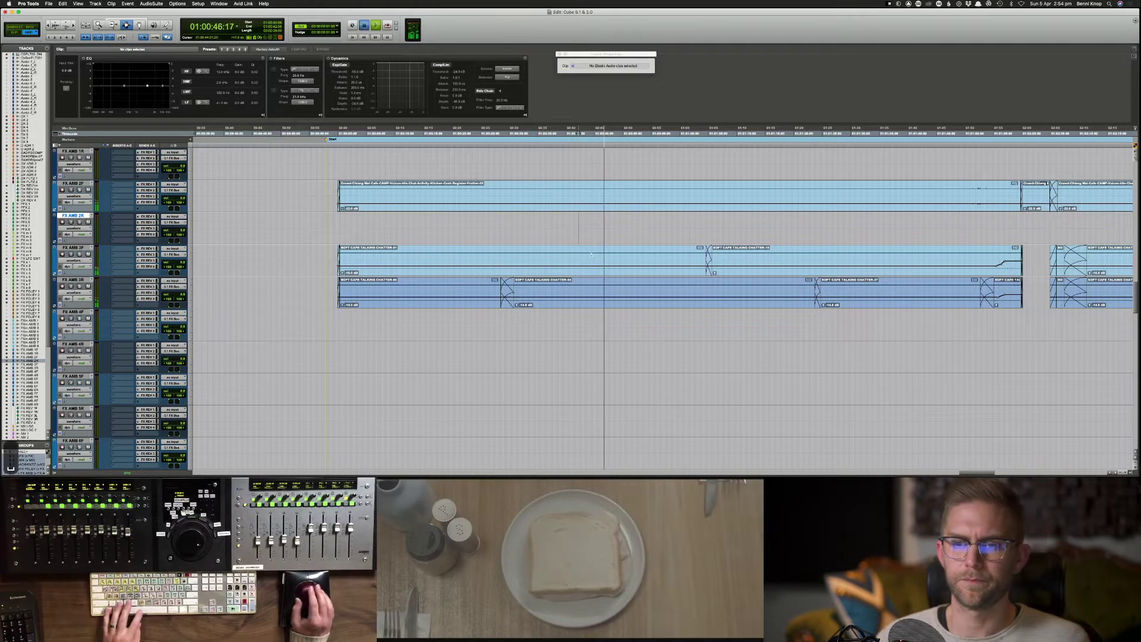
{"action": "key", "text": "space"}
{"action": "scroll", "coordinate": [592, 254], "scroll_direction": "up", "scroll_amount": 6}
{"action": "scroll", "coordinate": [587, 260], "scroll_direction": "down", "scroll_amount": 3}
{"action": "key", "text": "space"}
Step: Switch to Chrome and search Soundsnap for "tennis shoe concrete"
{"action": "key", "text": "super+Tab"}
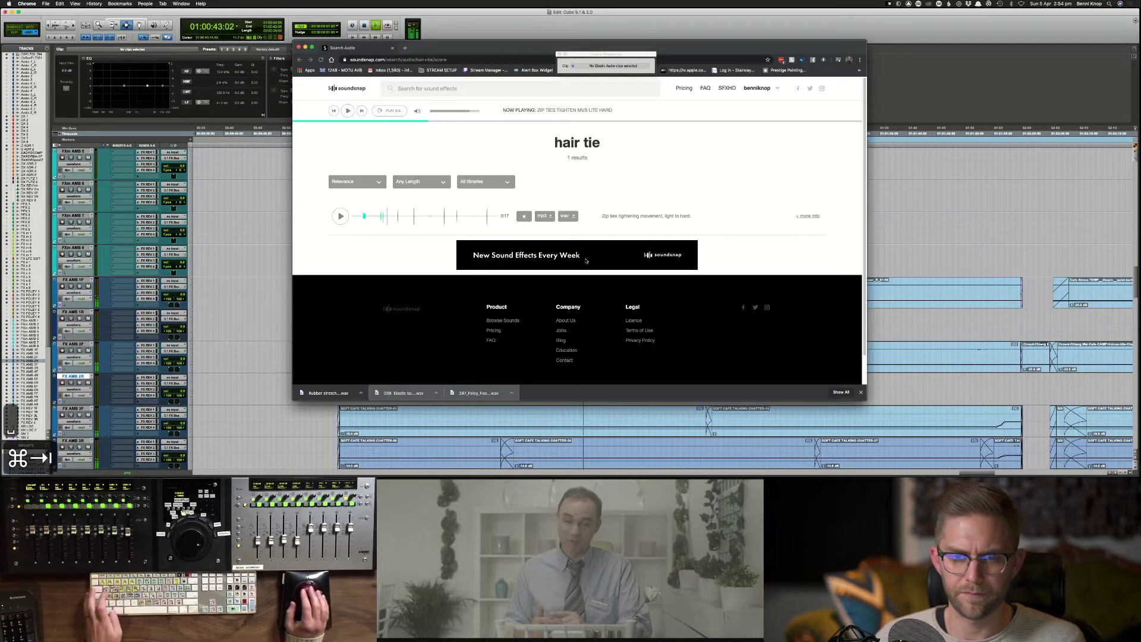
{"action": "left_click", "coordinate": [471, 89]}
{"action": "type", "text": "tennie"}
{"action": "key", "text": "BackSpace"}
{"action": "type", "text": "s"}
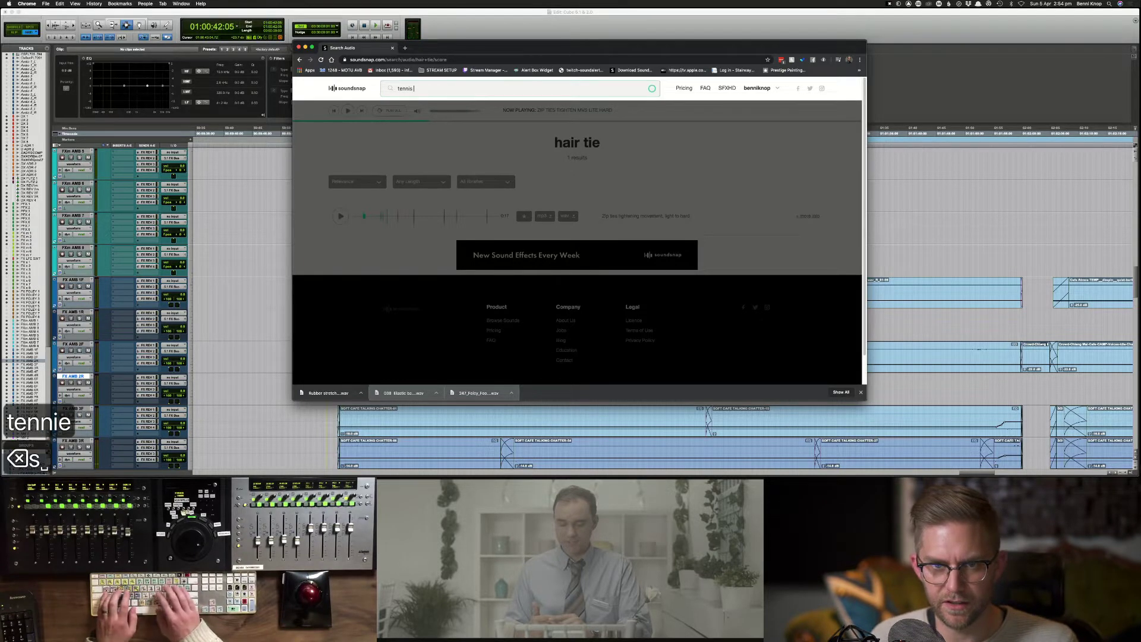
{"action": "type", "text": " shoe concre"}
{"action": "key", "text": "BackSpace"}
{"action": "type", "text": "rete"}
{"action": "key", "text": "Return"}
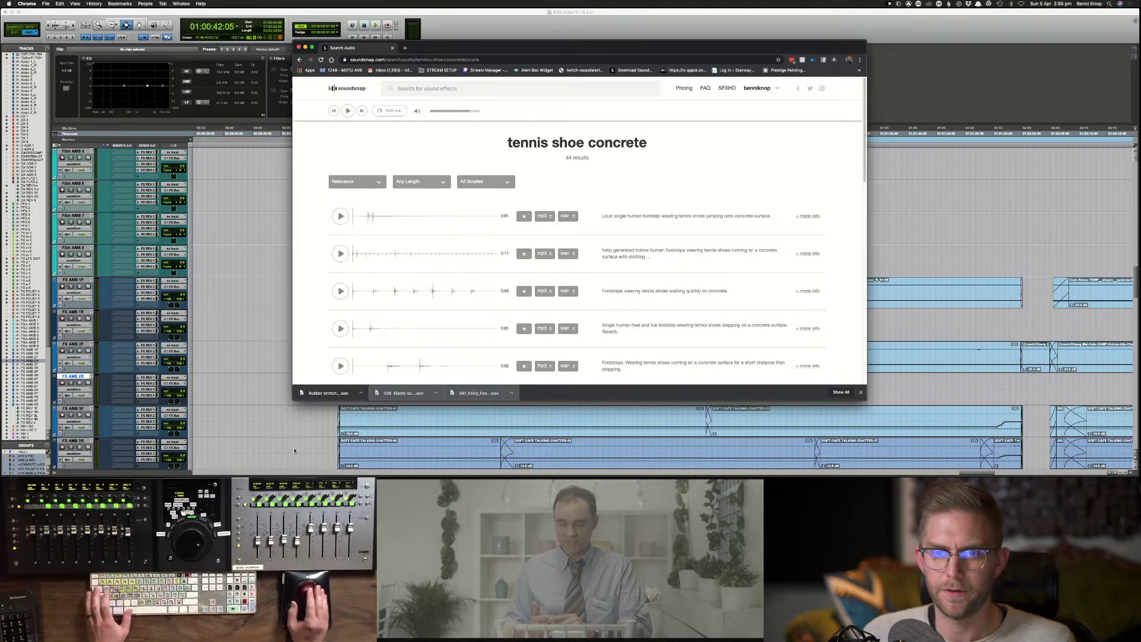
Step: Preview the tennis shoe results and download the footsteps walking quickly on concrete as WAV
{"action": "key", "text": "super+Tab"}
{"action": "key", "text": "super+Tab"}
{"action": "left_click", "coordinate": [340, 253]}
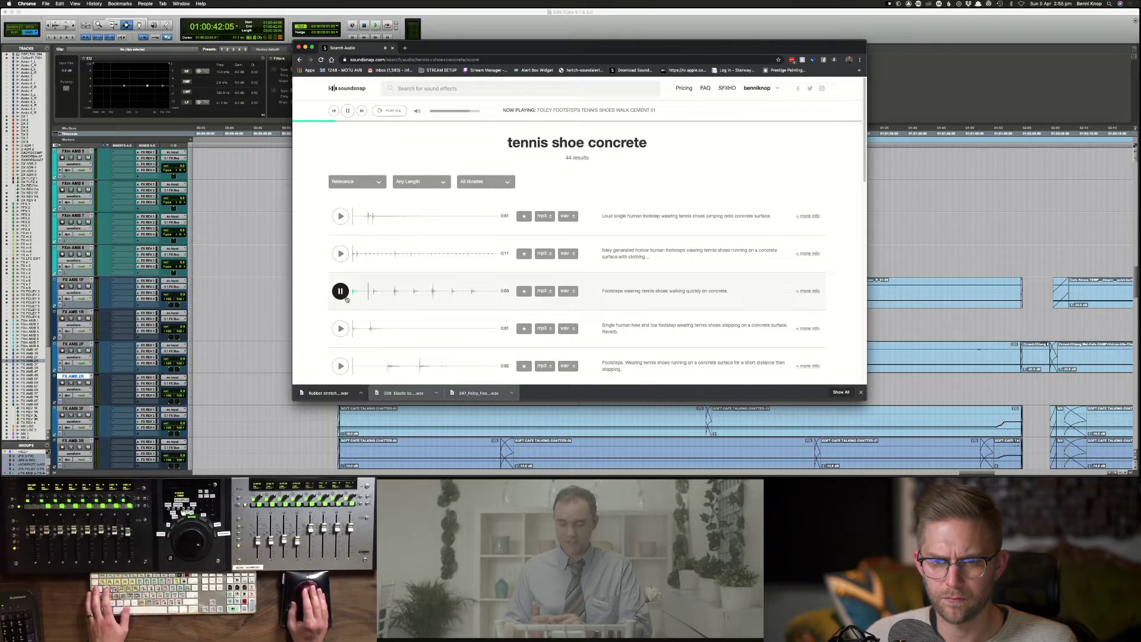
{"action": "left_click", "coordinate": [563, 291]}
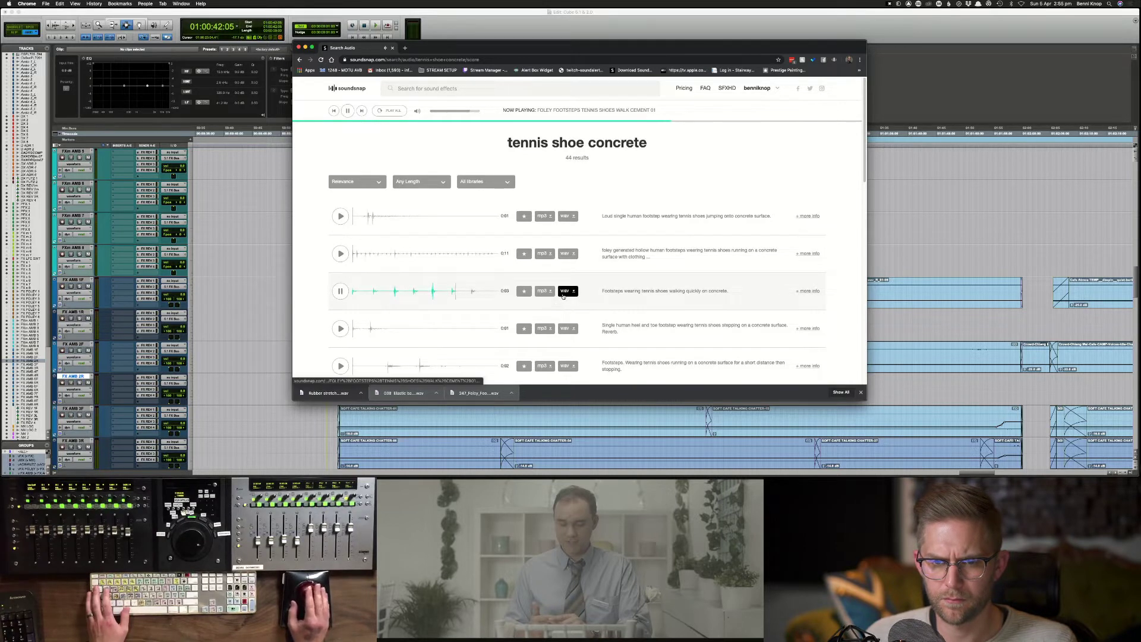
Step: Preview more footsteps, including the dirt-covered surface one, and download the hallway concrete floor footsteps as WAV
{"action": "left_click", "coordinate": [342, 328]}
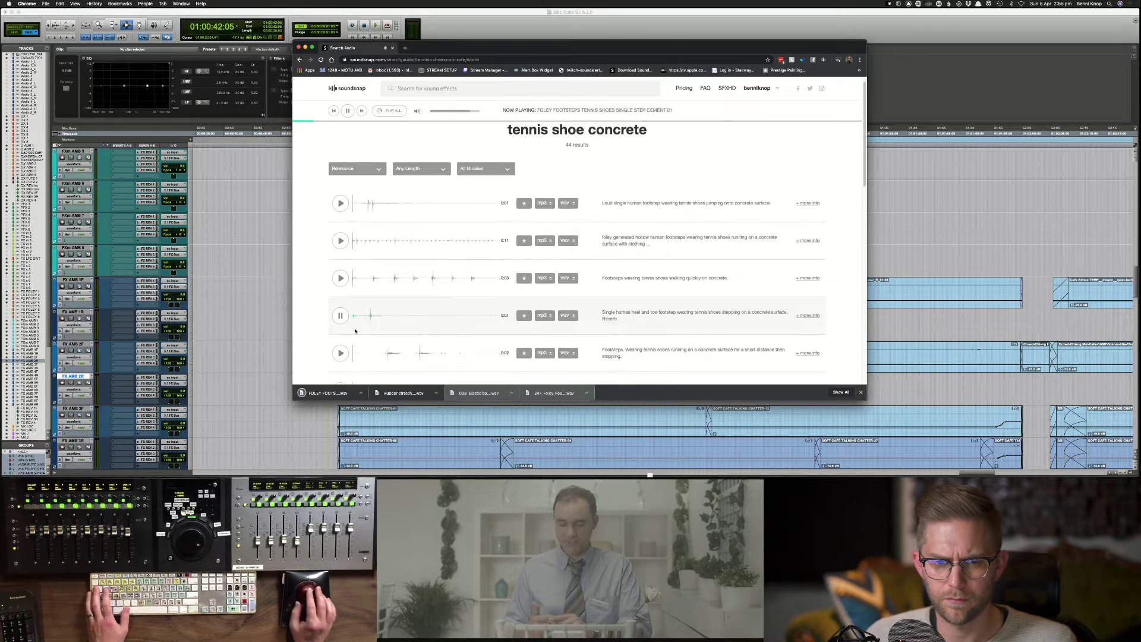
{"action": "scroll", "coordinate": [343, 333], "scroll_direction": "down", "scroll_amount": 3}
{"action": "left_click", "coordinate": [343, 305]}
{"action": "scroll", "coordinate": [343, 305], "scroll_direction": "down", "scroll_amount": 2}
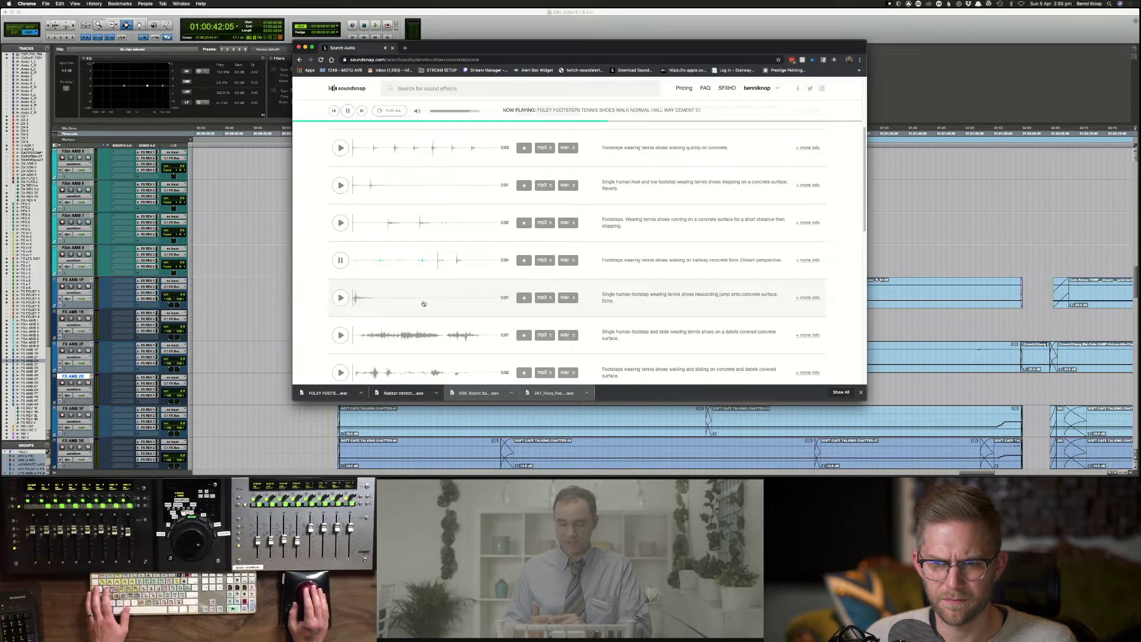
{"action": "left_click", "coordinate": [573, 260]}
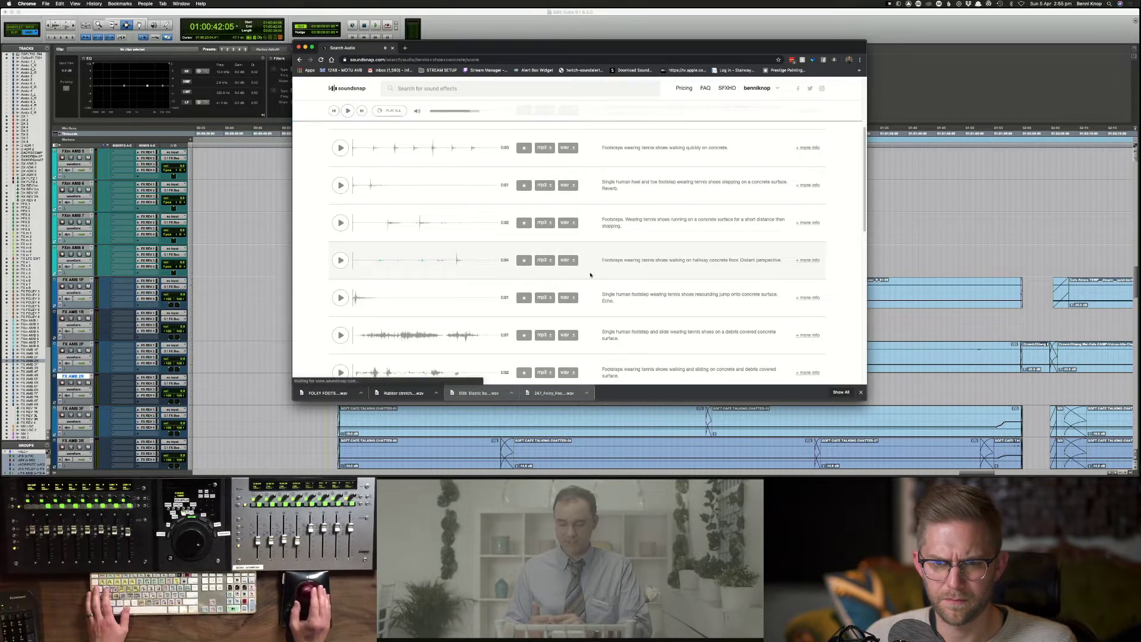
{"action": "scroll", "coordinate": [404, 267], "scroll_direction": "down", "scroll_amount": 2}
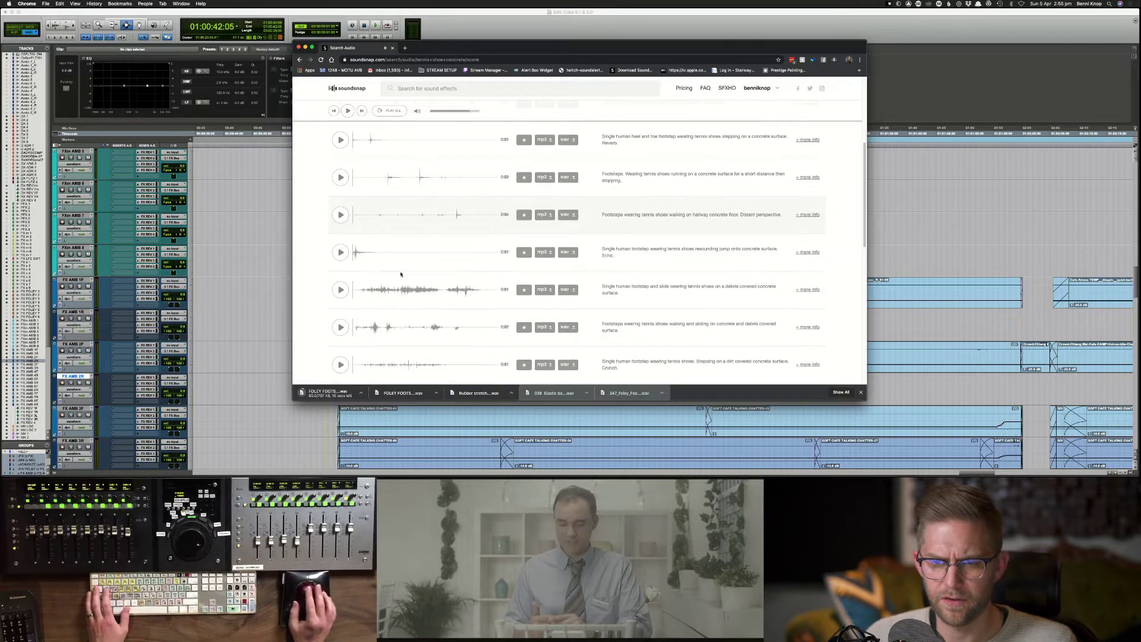
{"action": "left_click", "coordinate": [343, 364]}
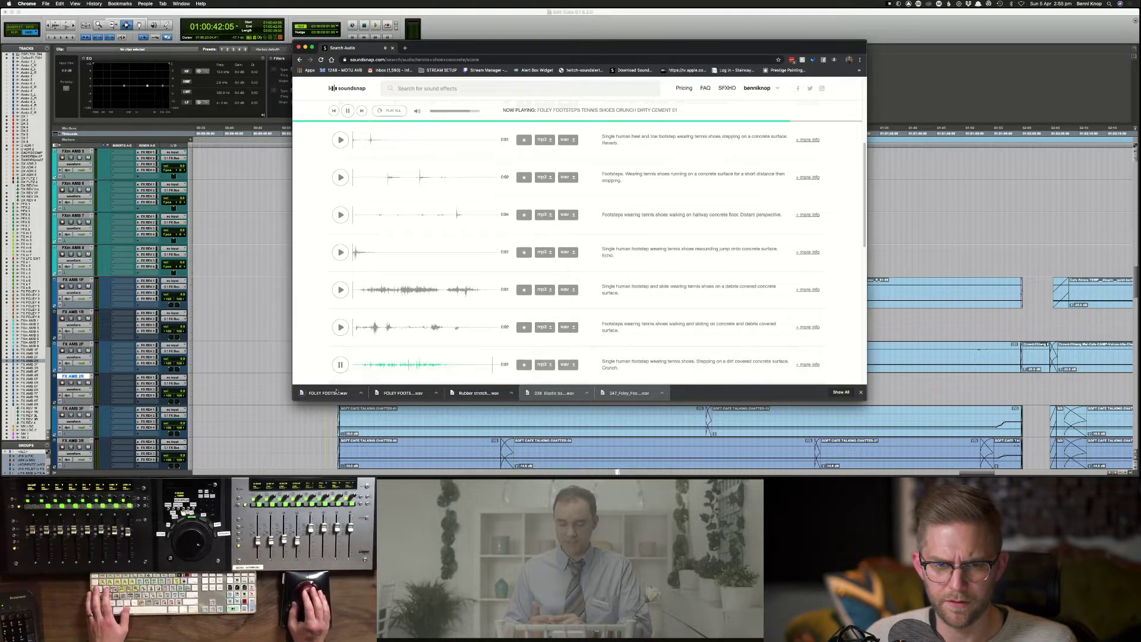
Step: Switch to Pro Tools, place both downloaded footstep files at about 01:00:42 on FX FOLEY 1 and 2, and delete the FX FOLEY 2 clip
{"action": "key", "text": "super+Tab"}
{"action": "scroll", "coordinate": [425, 269], "scroll_direction": "up", "scroll_amount": 7}
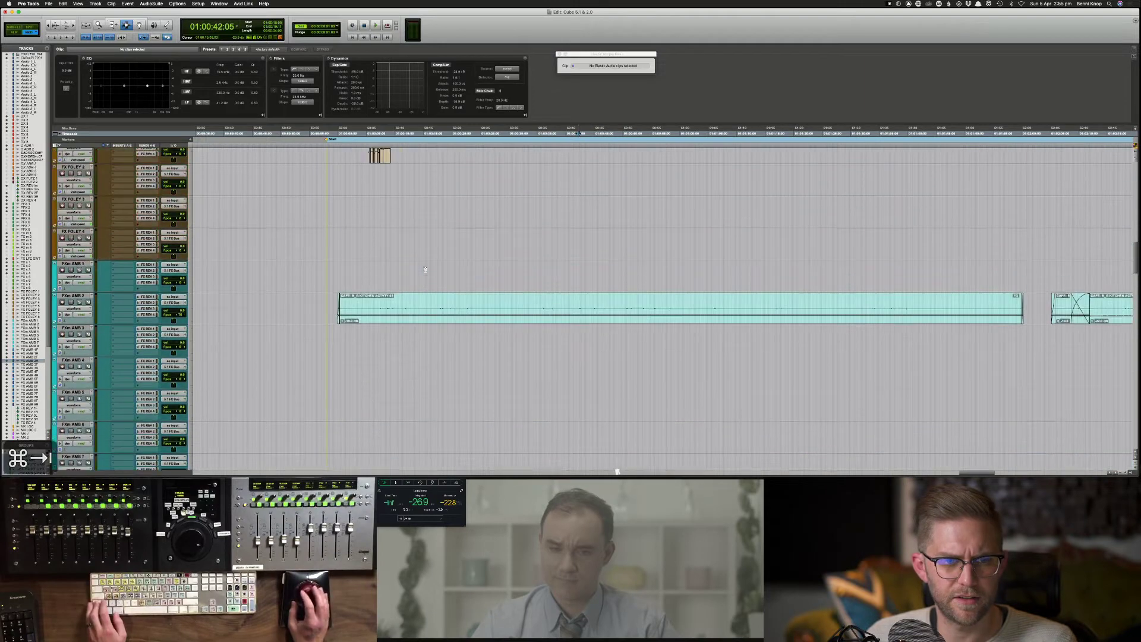
{"action": "scroll", "coordinate": [425, 269], "scroll_direction": "up", "scroll_amount": 2}
{"action": "left_click_drag", "start_coordinate": [425, 269], "coordinate": [577, 192]}
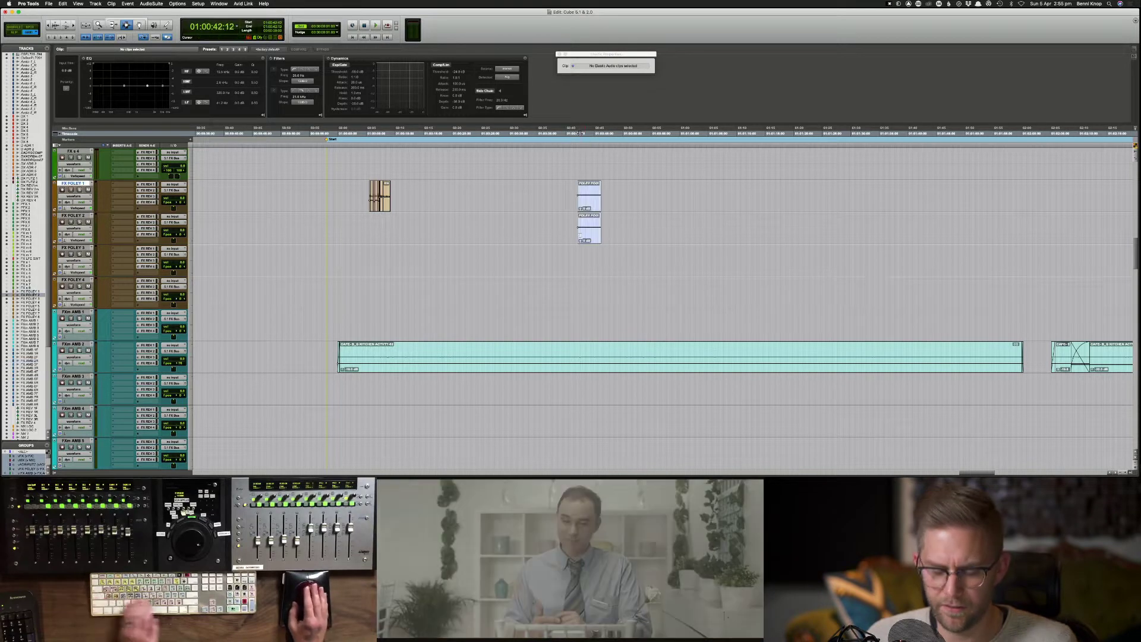
{"action": "key", "text": "super+bracketright"}
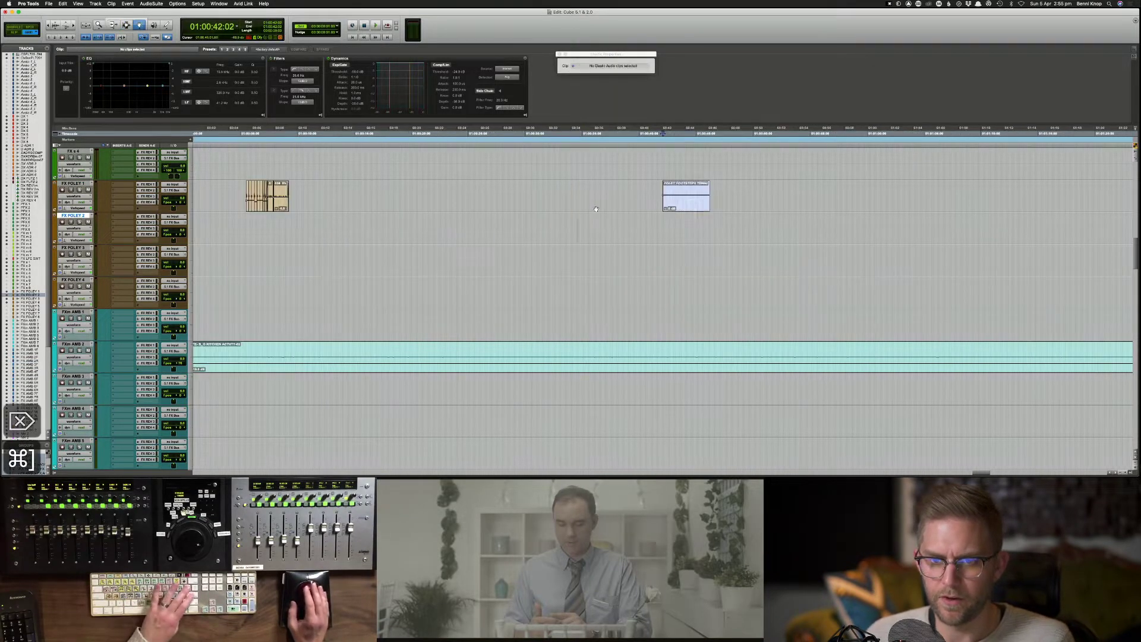
Step: Move the hallway footsteps clip on FX FOLEY 1 to start at 01:00:38:15 and raise its clip gain
{"action": "left_click_drag", "start_coordinate": [664, 206], "coordinate": [662, 208]}
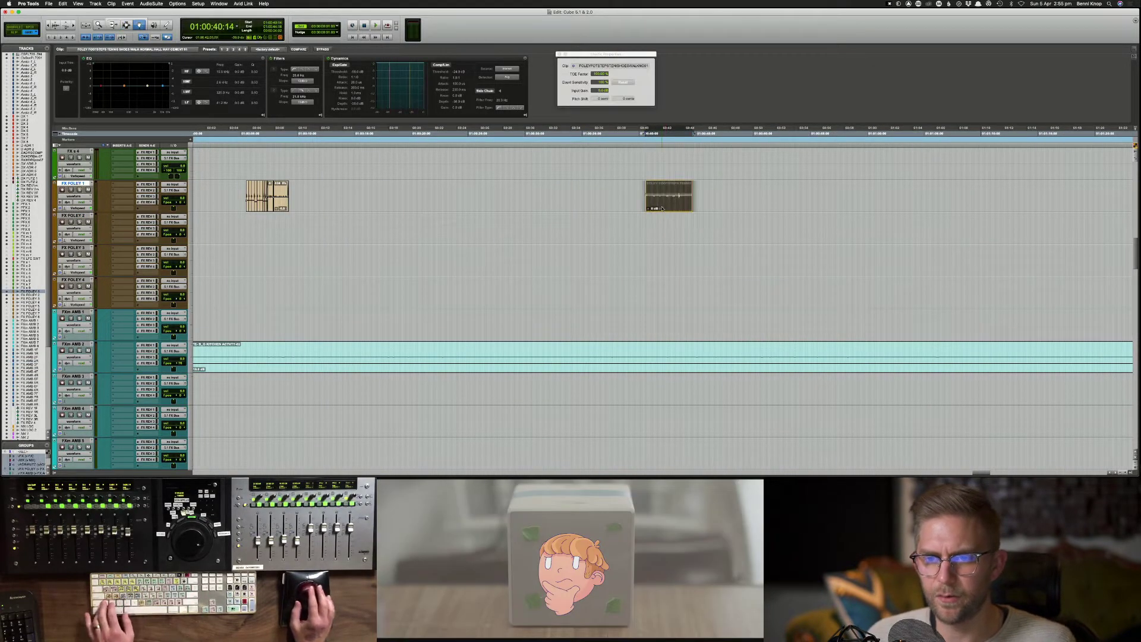
{"action": "scroll", "coordinate": [662, 208], "scroll_direction": "up", "scroll_amount": 10}
{"action": "left_click_drag", "start_coordinate": [658, 211], "coordinate": [648, 212]}
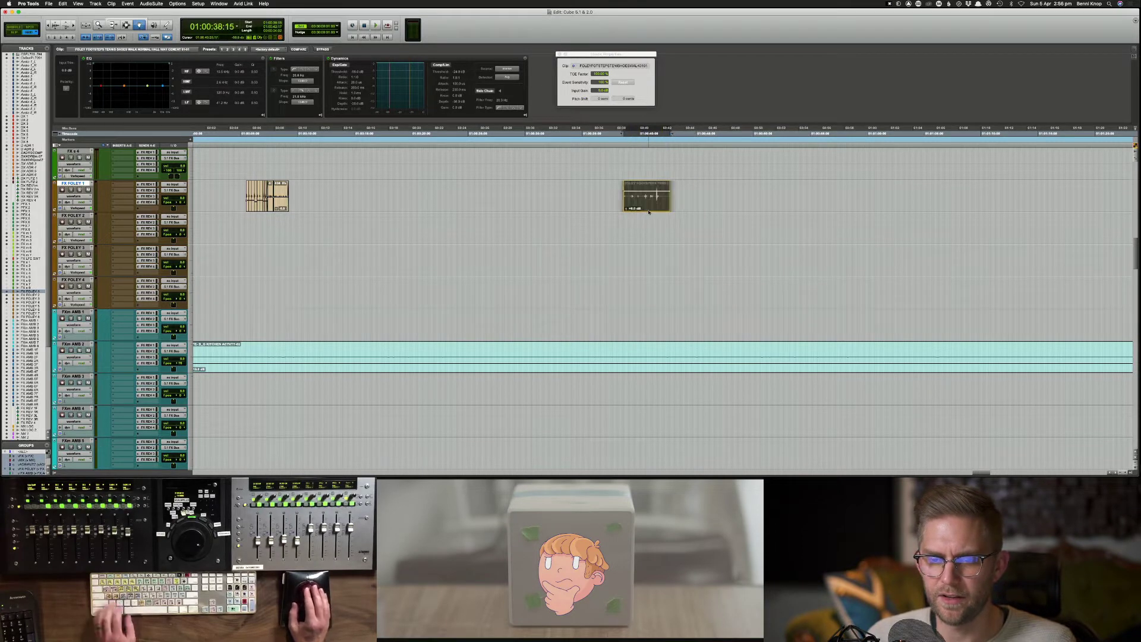
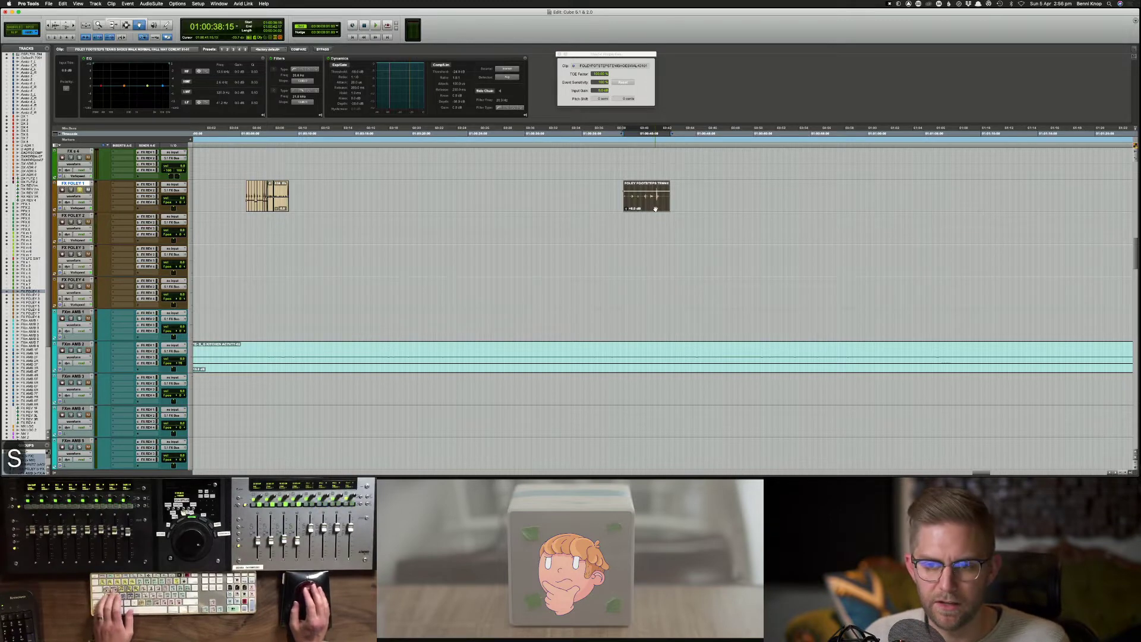
Step: Audition the soloed footsteps and speed them up by lowering the clip's TCE factor in Elastic Properties
{"action": "key", "text": "space"}
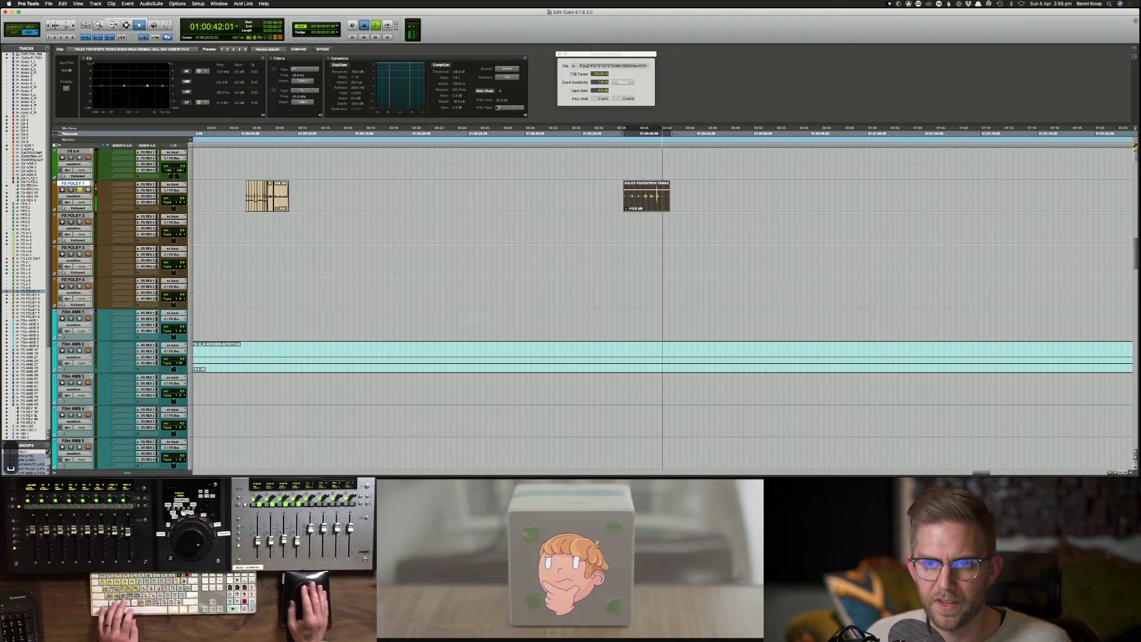
{"action": "key", "text": "Return"}
{"action": "left_click_drag", "start_coordinate": [598, 74], "coordinate": [598, 81]}
{"action": "key", "text": "space"}
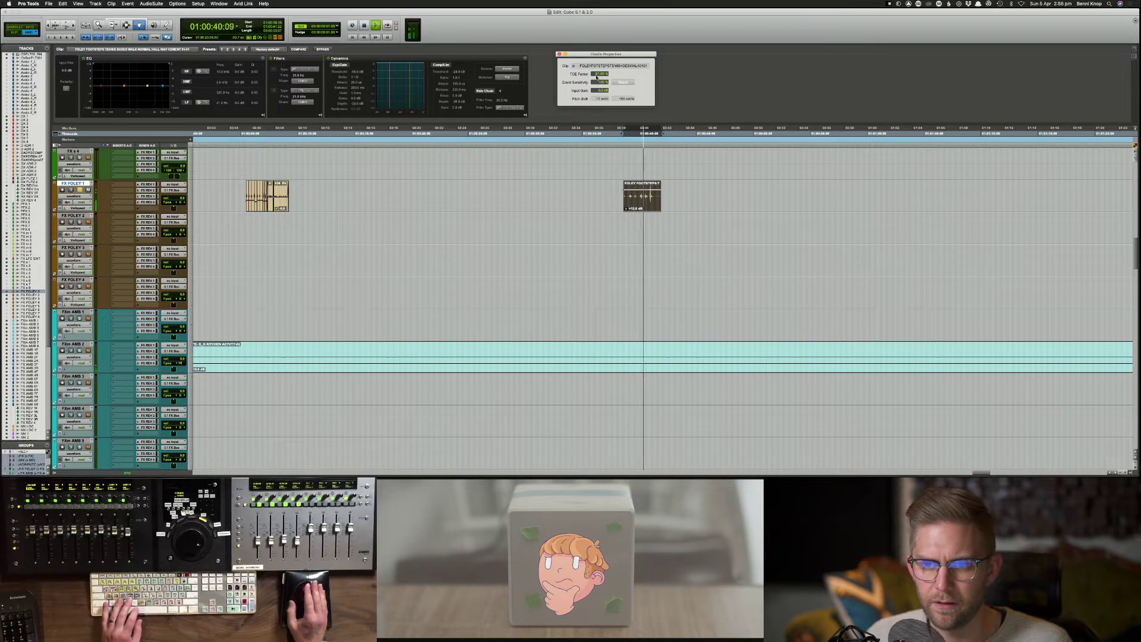
{"action": "key", "text": "space"}
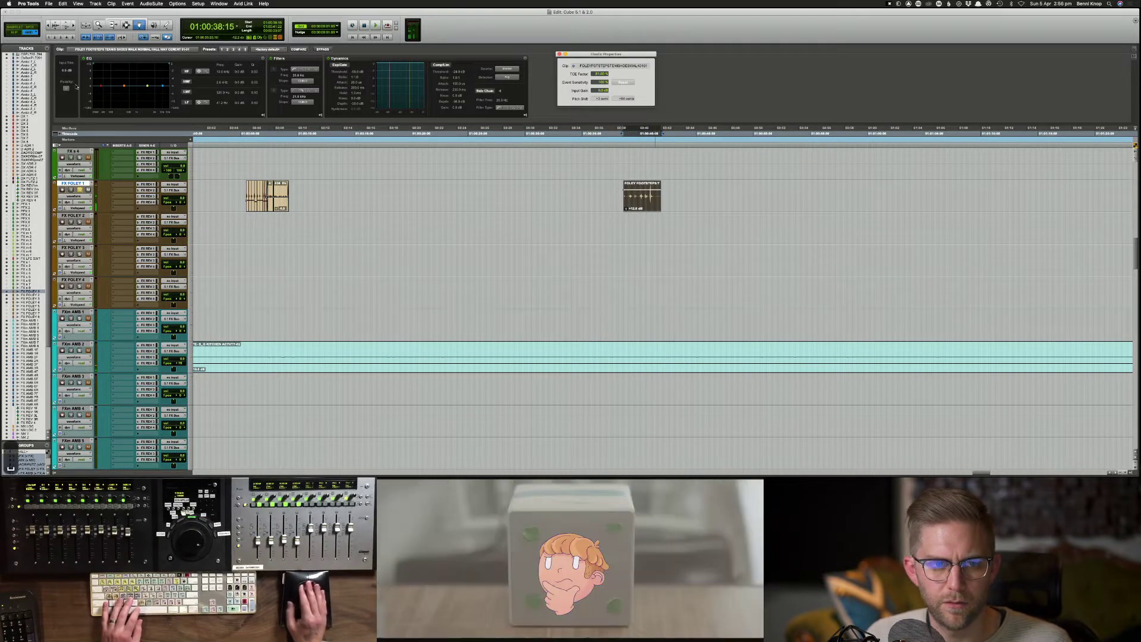
Step: Cut the low frequencies of the footsteps clip with the clip EQ's low band and audition it
{"action": "left_click_drag", "start_coordinate": [99, 85], "coordinate": [104, 96]}
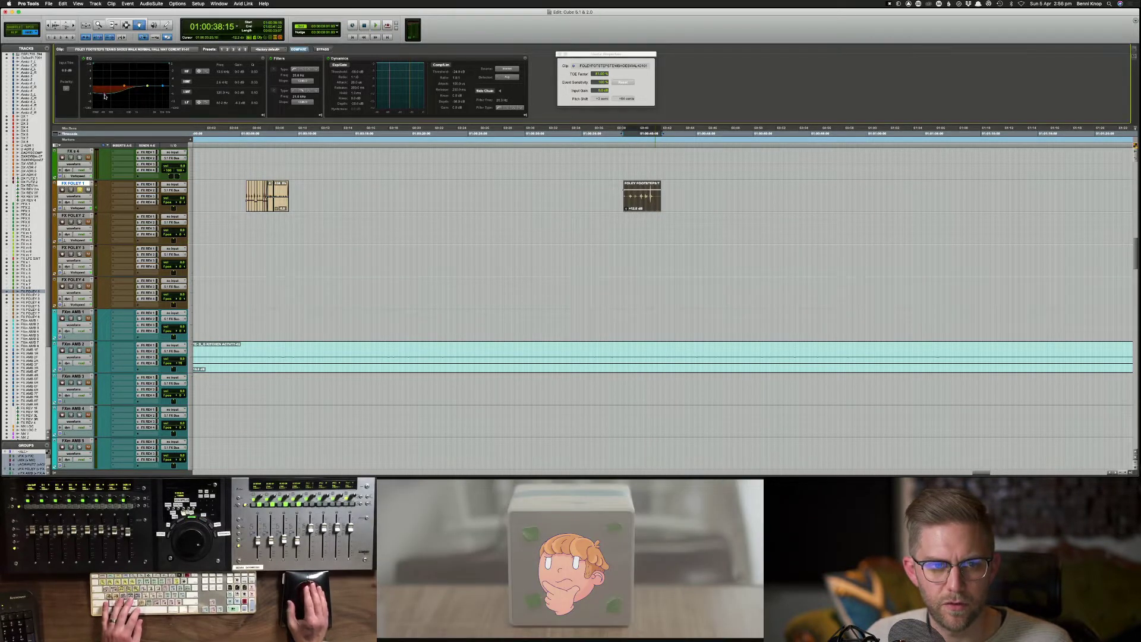
{"action": "key", "text": "space"}
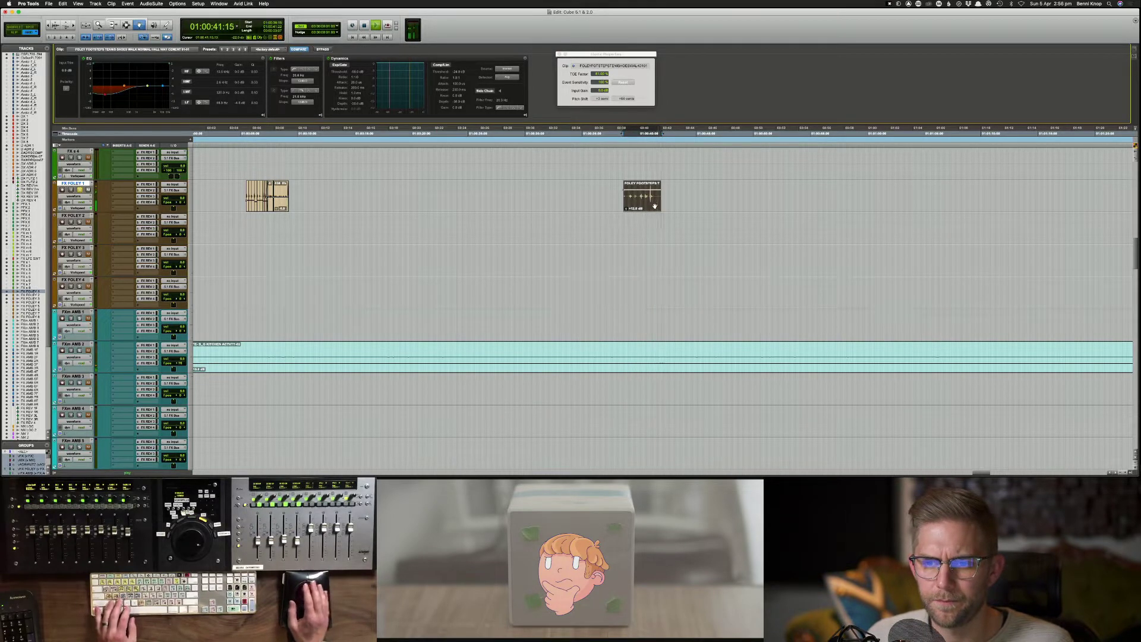
{"action": "key", "text": "space"}
Step: Shift the footsteps clip against the picture, playing it in place, and settle it to start at 01:00:41:13
{"action": "left_click_drag", "start_coordinate": [655, 206], "coordinate": [704, 199]}
{"action": "key", "text": "space"}
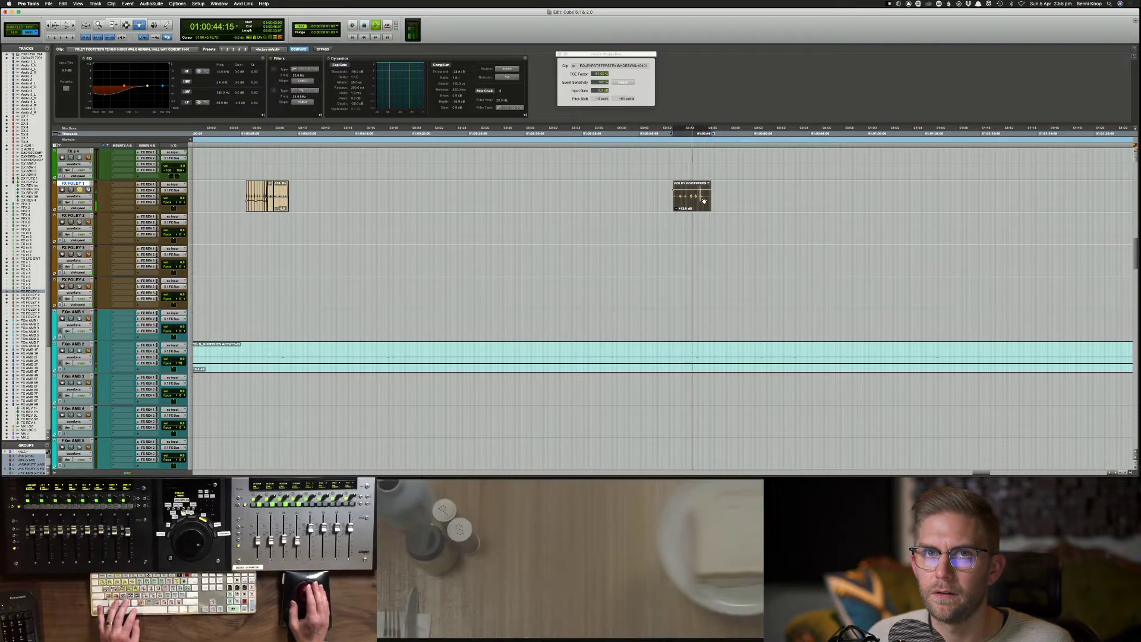
{"action": "key", "text": "space"}
{"action": "left_click_drag", "start_coordinate": [689, 201], "coordinate": [673, 198]}
{"action": "key", "text": "space"}
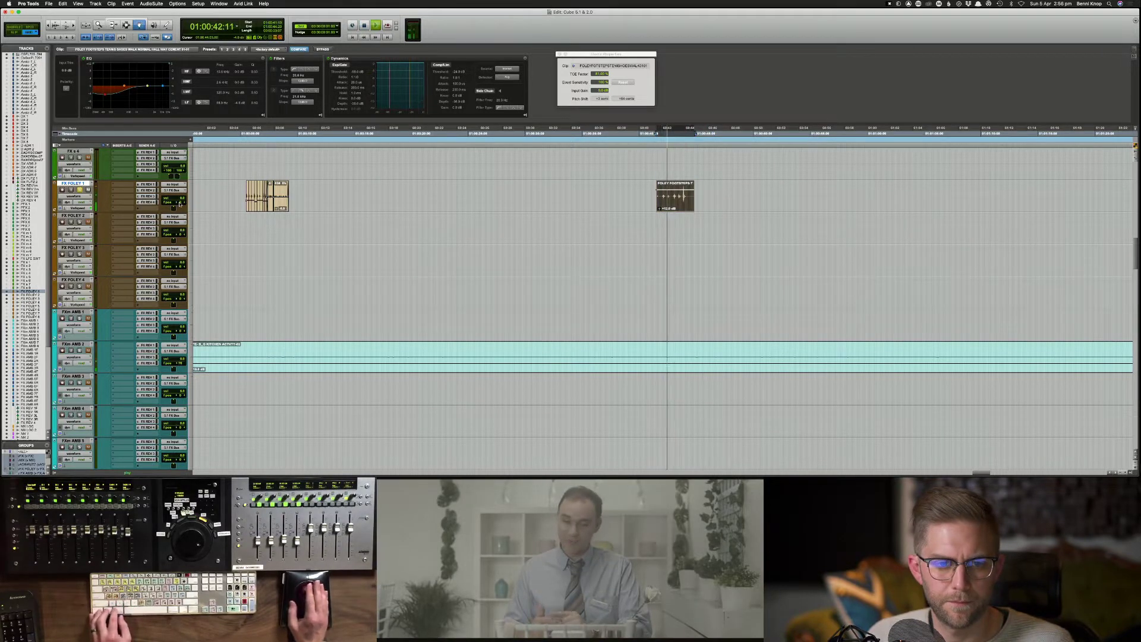
Step: Show the tracks' pan automation and draw a left-to-centre pan move across the footsteps clip on FX FOLEY 1, auditioning it
{"action": "left_click", "coordinate": [173, 202], "text": "ctrl+super"}
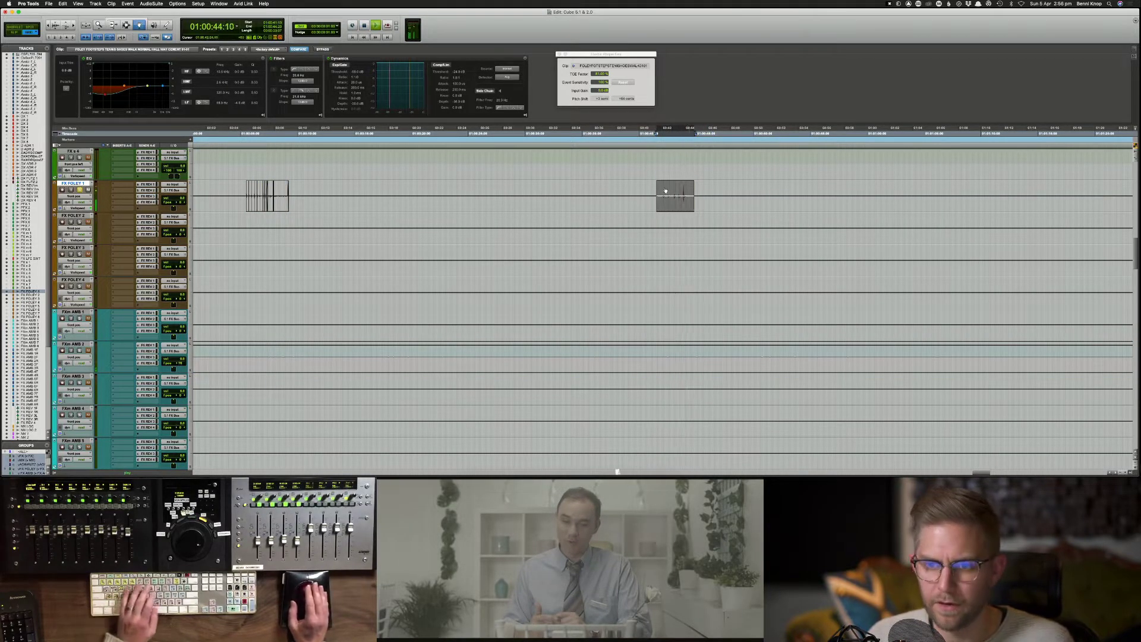
{"action": "key", "text": "space"}
{"action": "key", "text": "super+z"}
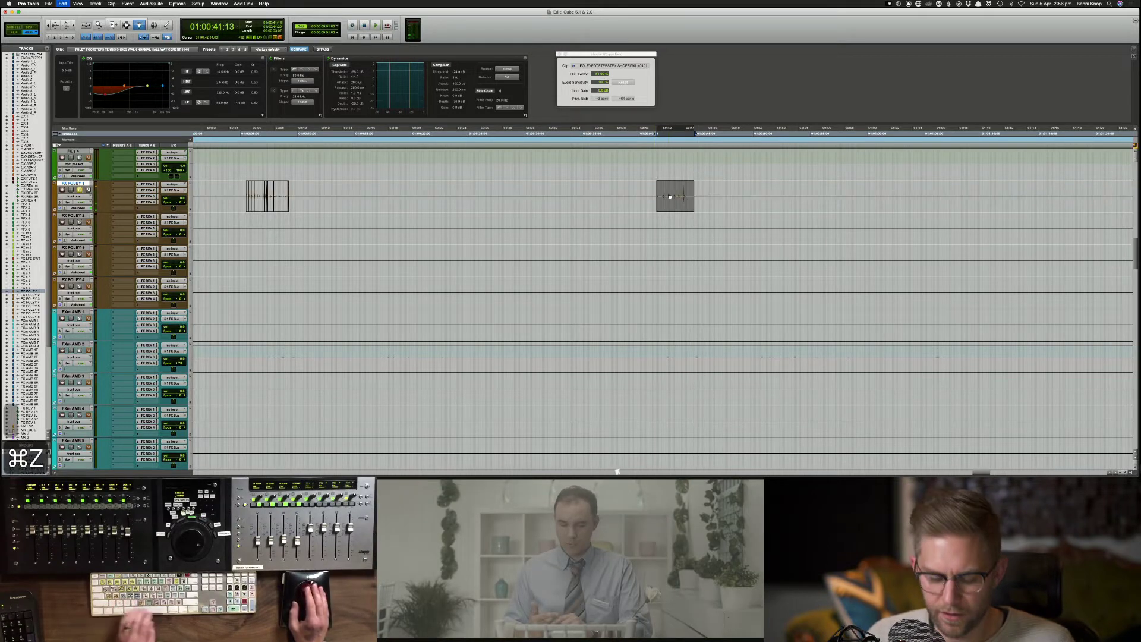
{"action": "key", "text": "super+slash"}
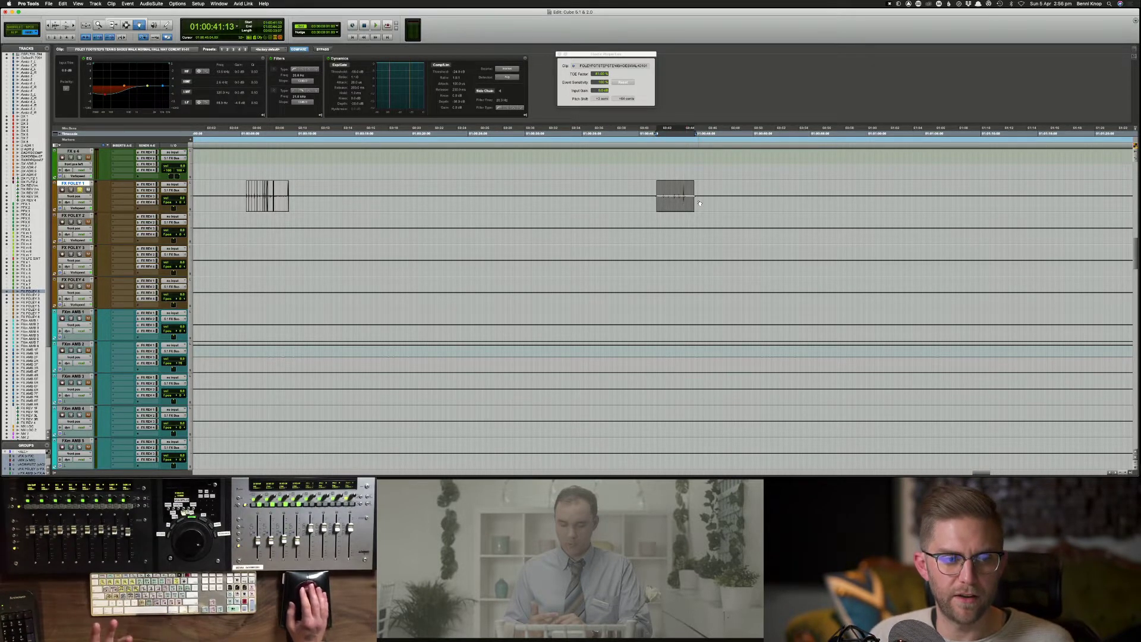
{"action": "key", "text": "F6"}
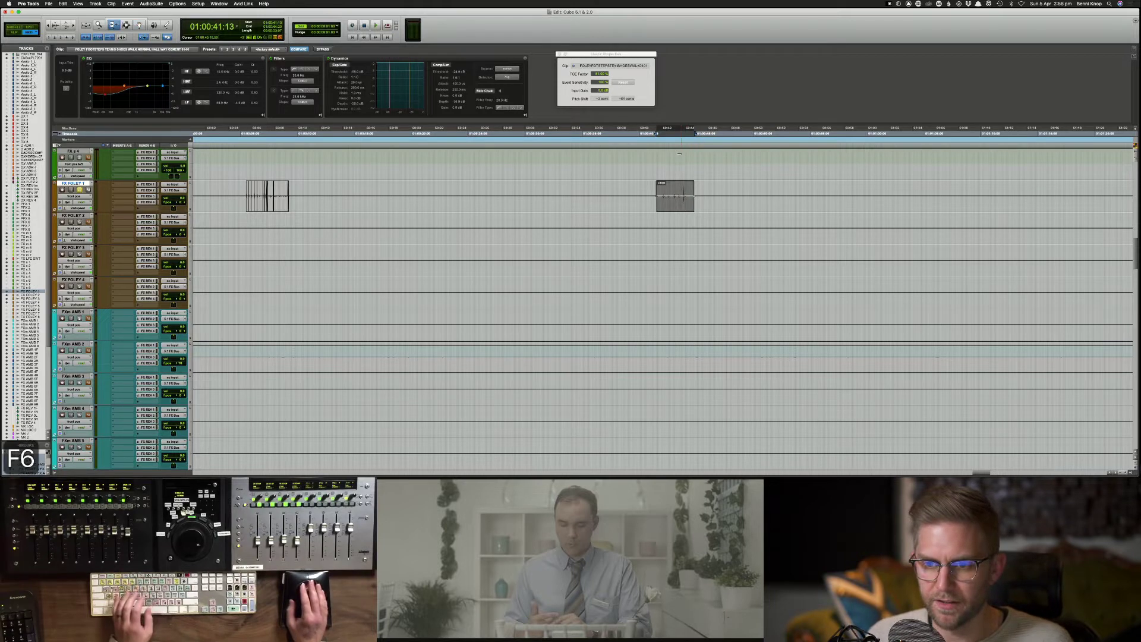
{"action": "key", "text": "F8"}
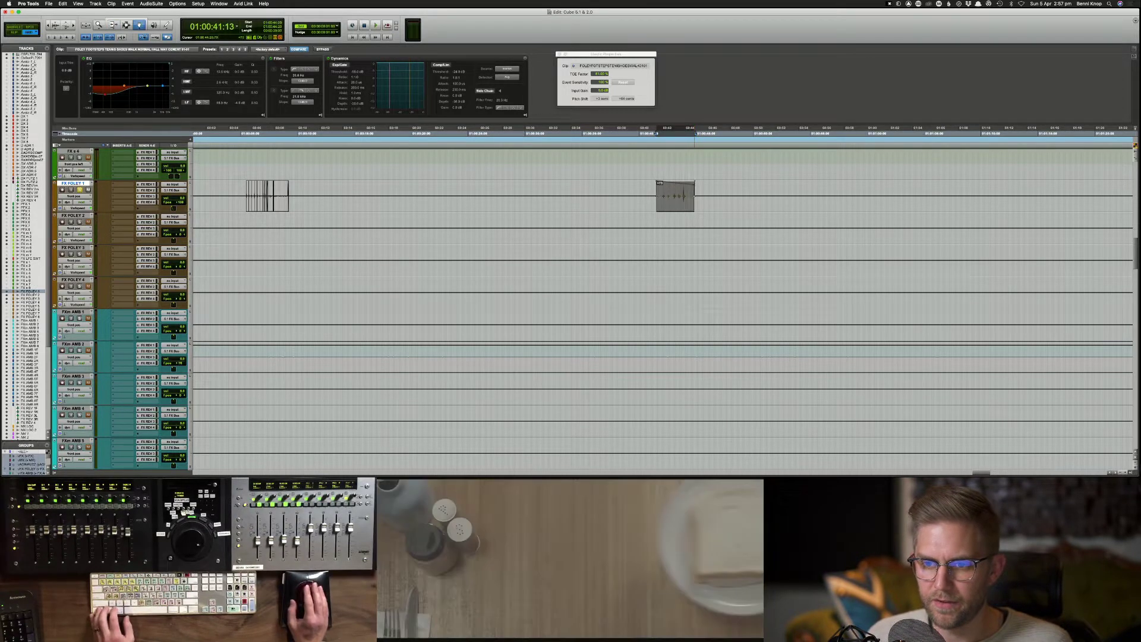
{"action": "key", "text": "space"}
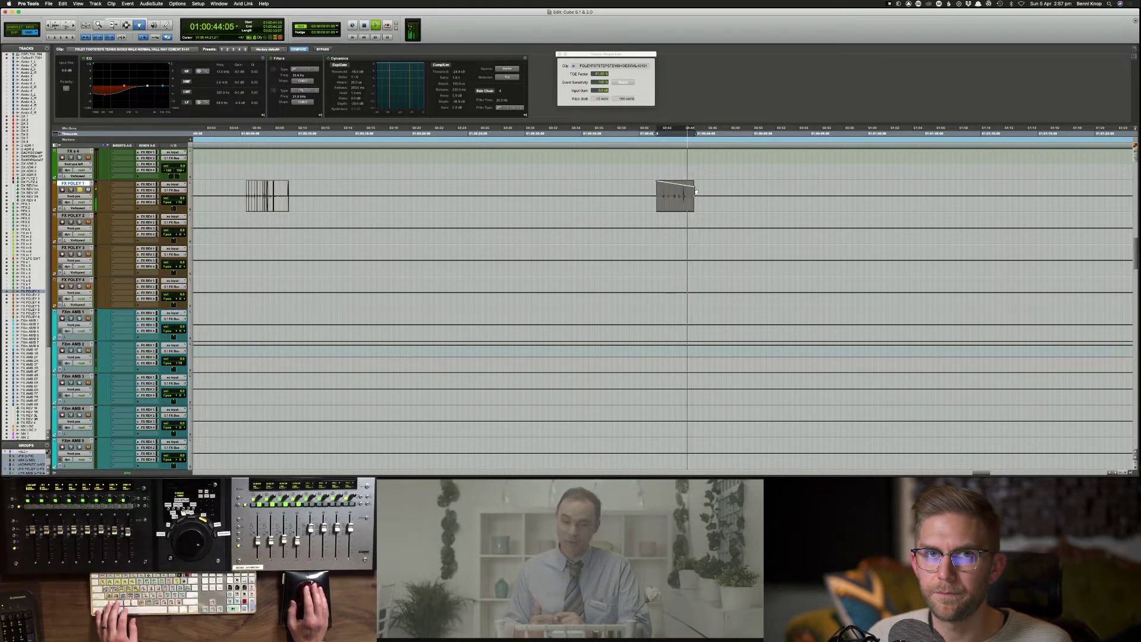
{"action": "key", "text": "space"}
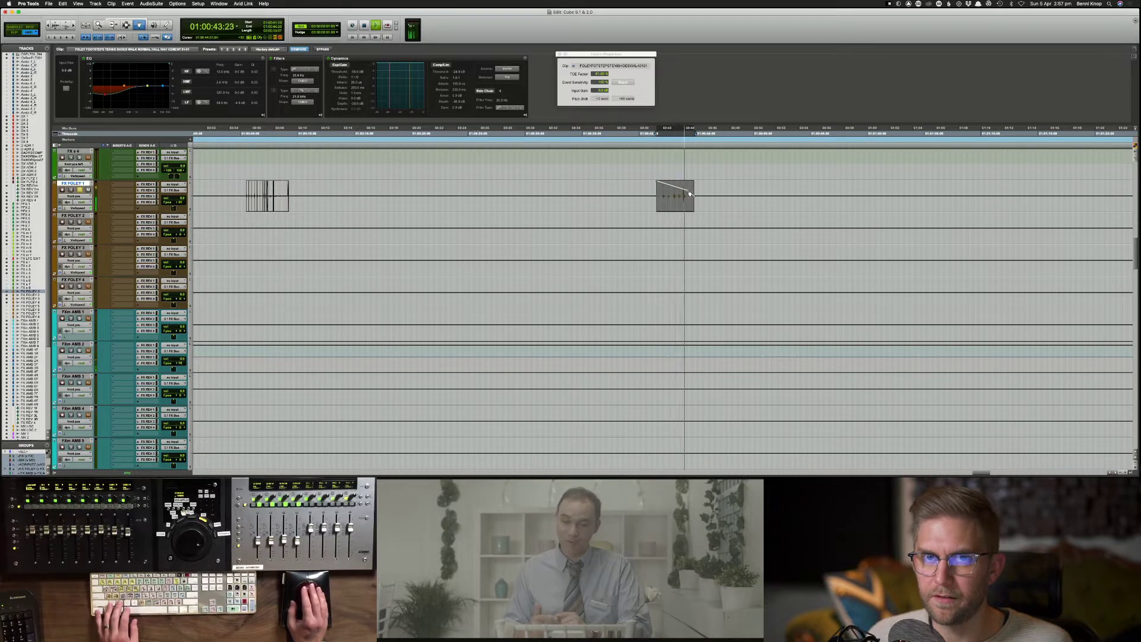
{"action": "key", "text": "space"}
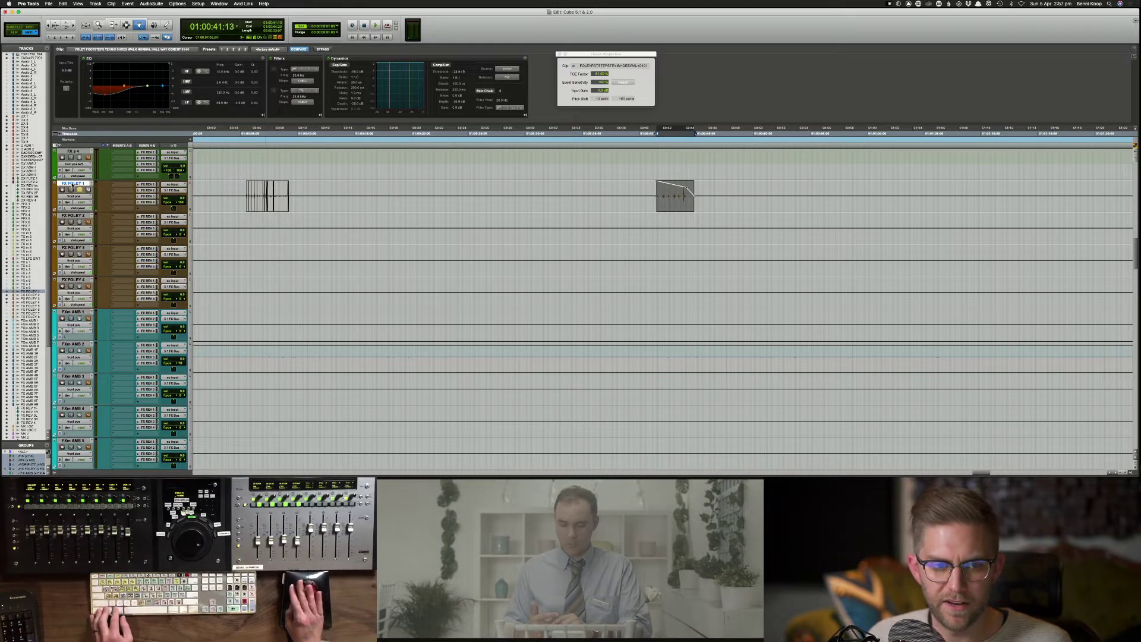
Step: Return the tracks to waveform view and nudge the FX FOLEY 1 footsteps clip later while playing it against the picture
{"action": "left_click", "coordinate": [72, 185], "text": "ctrl+super"}
{"action": "key", "text": "slash"}
{"action": "key", "text": "space"}
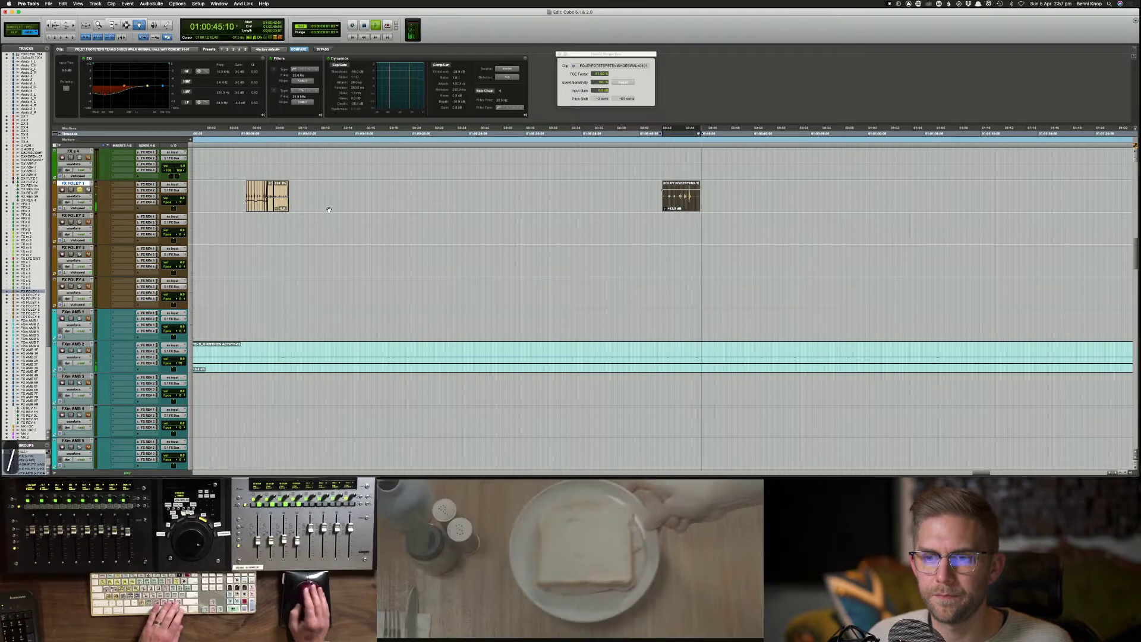
{"action": "key", "text": "slash"}
{"action": "key", "text": "slash"}
{"action": "key", "text": "slash"}
{"action": "key", "text": "slash"}
{"action": "key", "text": "slash"}
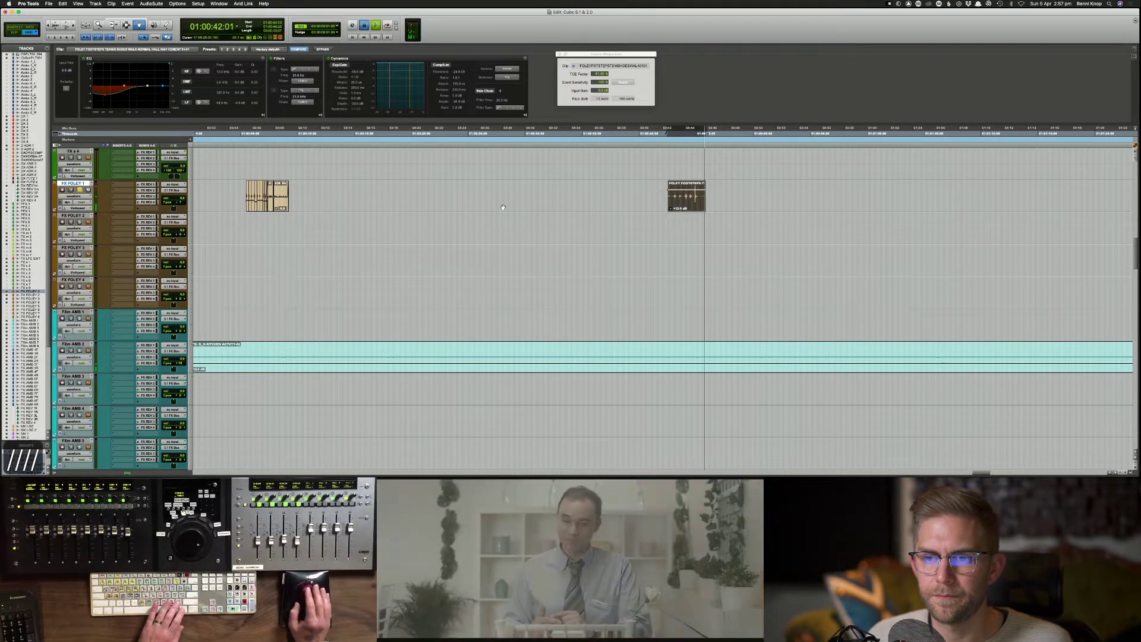
Step: Select the footsteps clip on FX FOLEY 1, nudge it back earlier and replay its last steps against the picture
{"action": "left_click", "coordinate": [700, 189]}
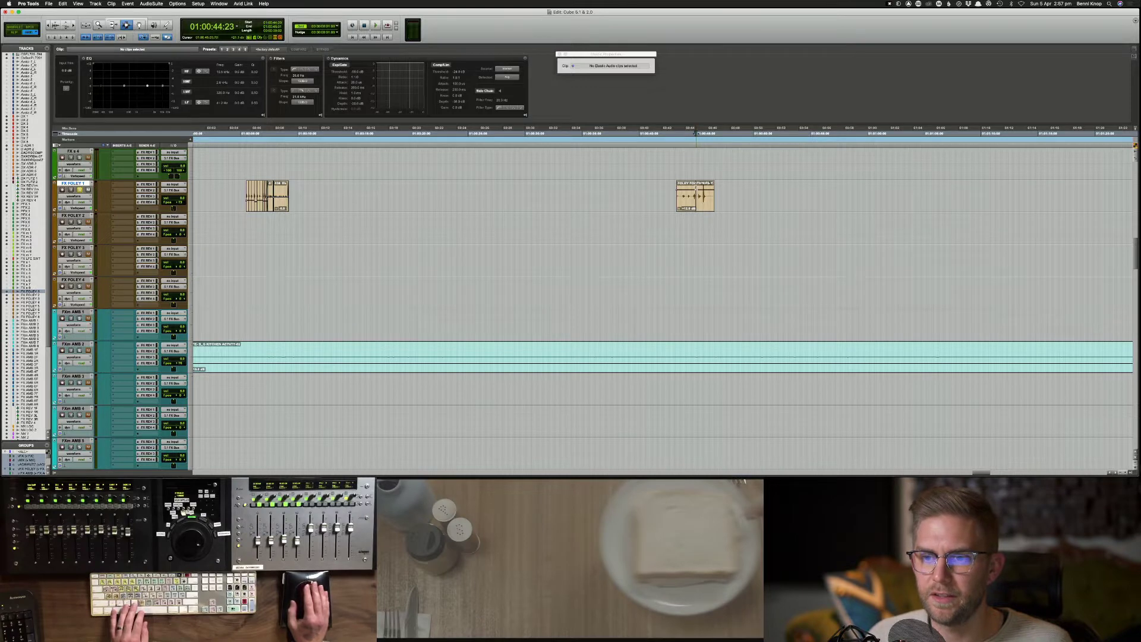
{"action": "left_click", "coordinate": [700, 191]}
{"action": "key", "text": "m"}
{"action": "key", "text": "m"}
{"action": "key", "text": "m"}
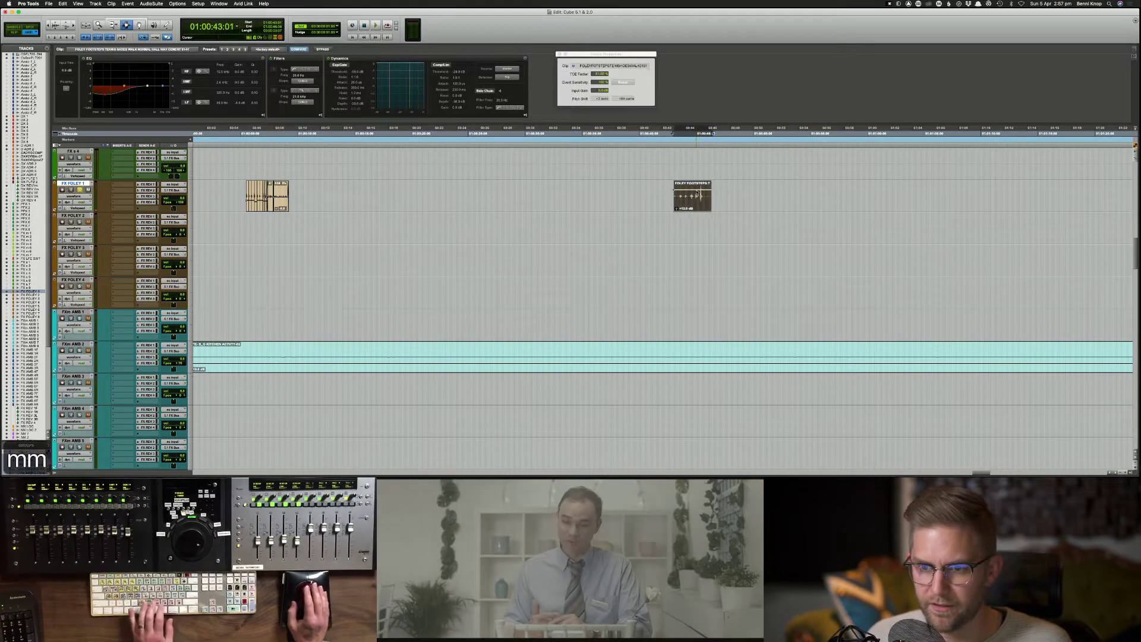
{"action": "left_click", "coordinate": [695, 133]}
{"action": "key", "text": "space"}
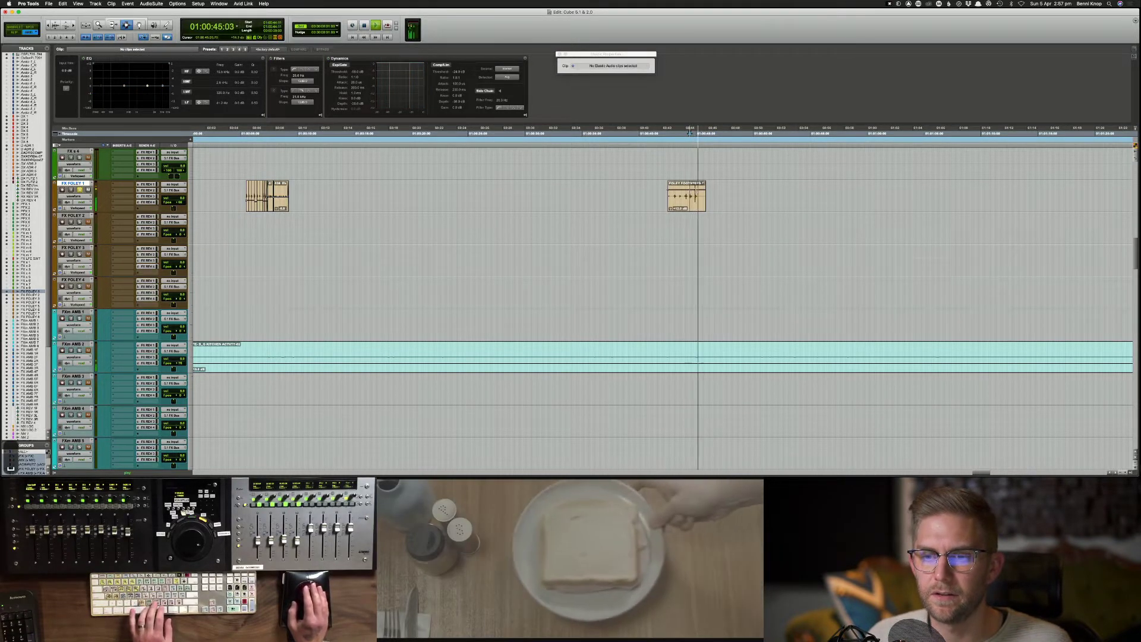
Step: Fine-nudge the footsteps clip slightly earlier to start at about 01:00:42:07 and play its end again
{"action": "left_click", "coordinate": [697, 196]}
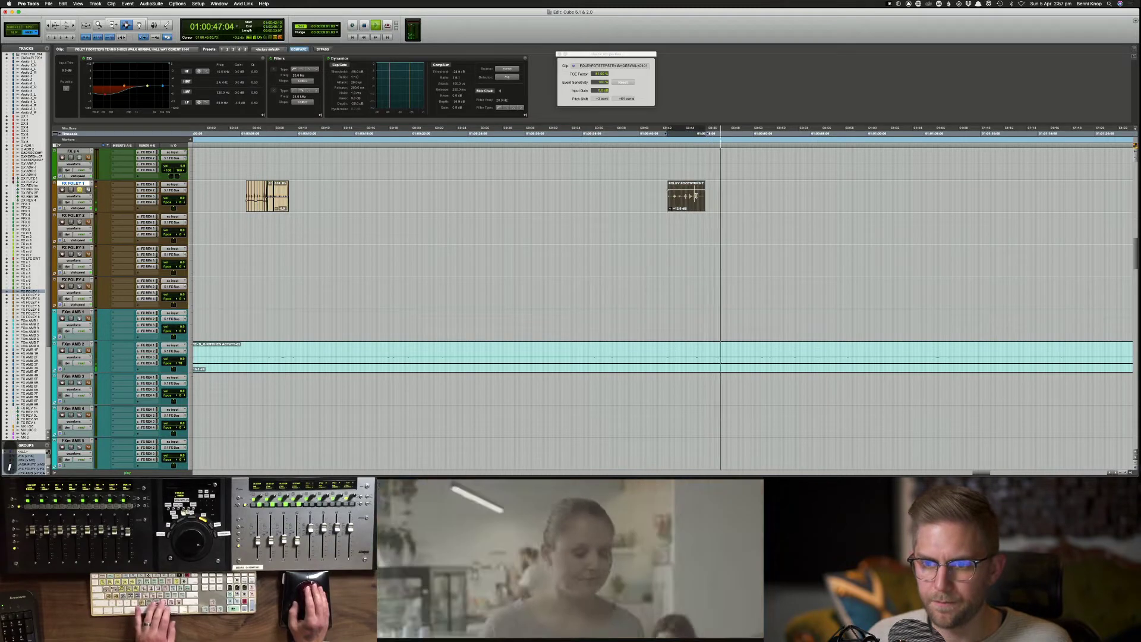
{"action": "key", "text": "comma"}
{"action": "key", "text": "comma"}
{"action": "key", "text": "space"}
{"action": "left_click", "coordinate": [692, 133]}
{"action": "key", "text": "space"}
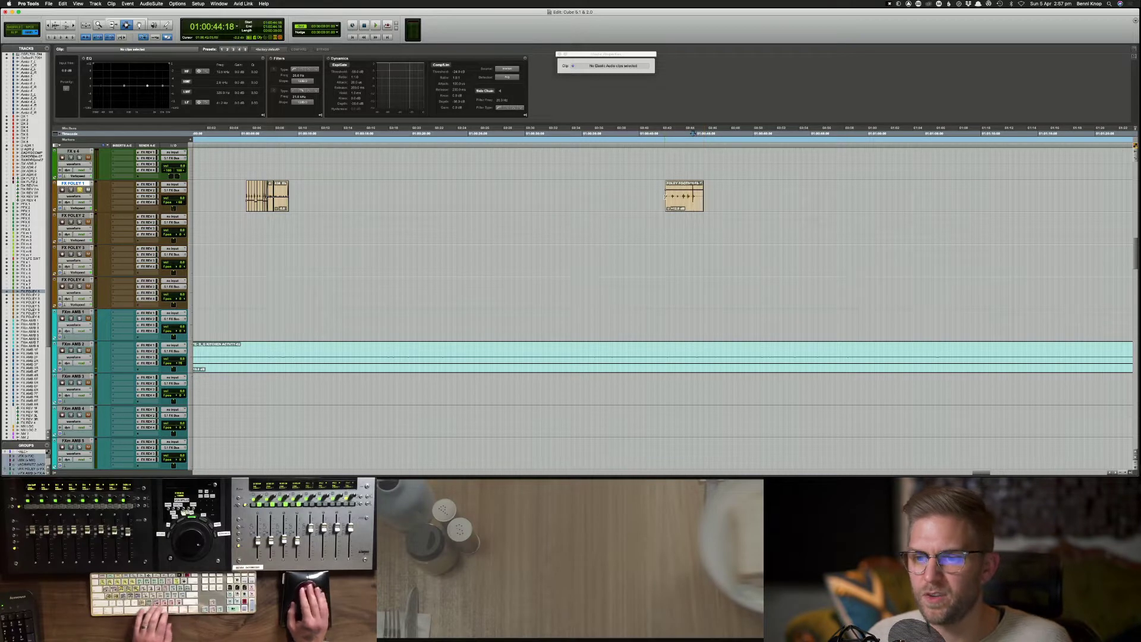
Step: Audition the footsteps' sync and panning from the clip's start and with a lead-in from 01:00:39:07
{"action": "left_click", "coordinate": [665, 196]}
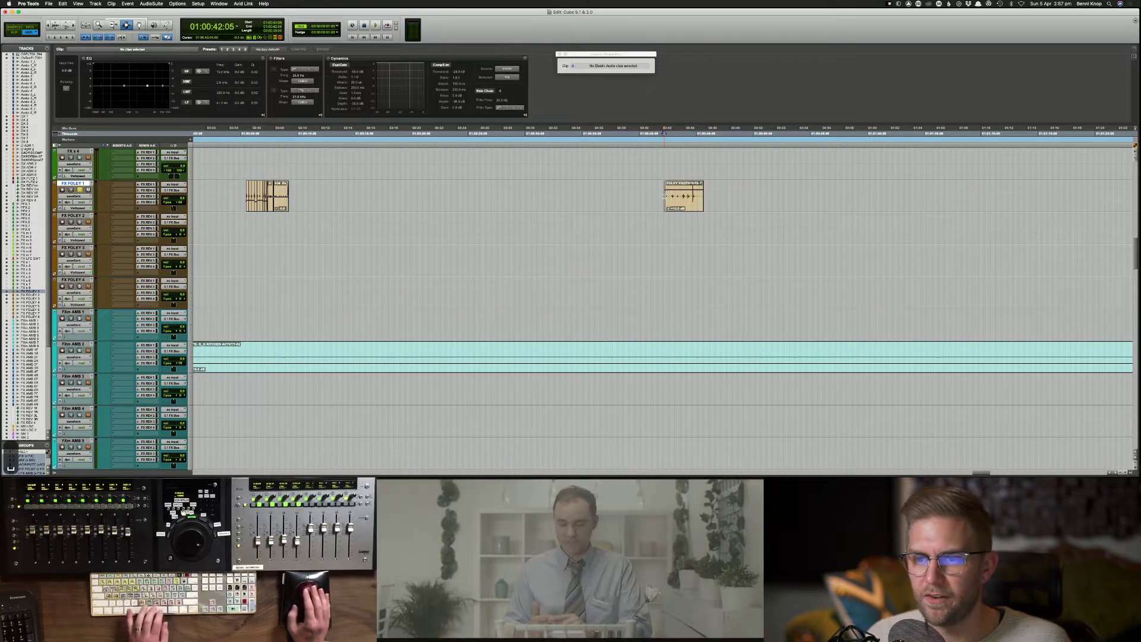
{"action": "key", "text": "space"}
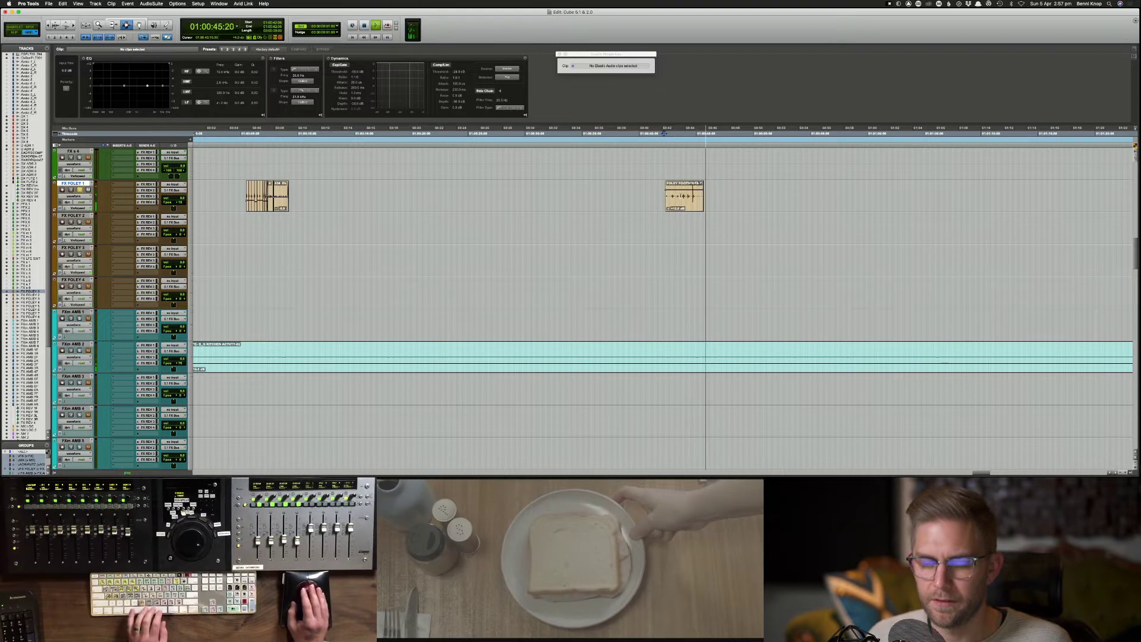
{"action": "key", "text": "space"}
{"action": "left_click", "coordinate": [683, 199]}
{"action": "left_click", "coordinate": [631, 202]}
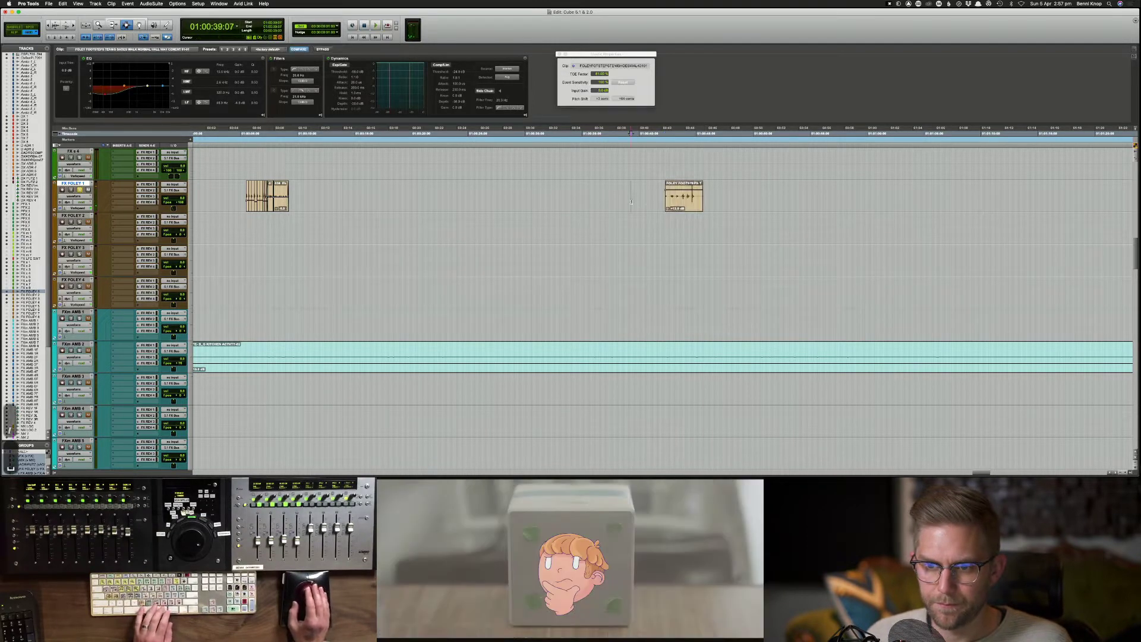
{"action": "key", "text": "space"}
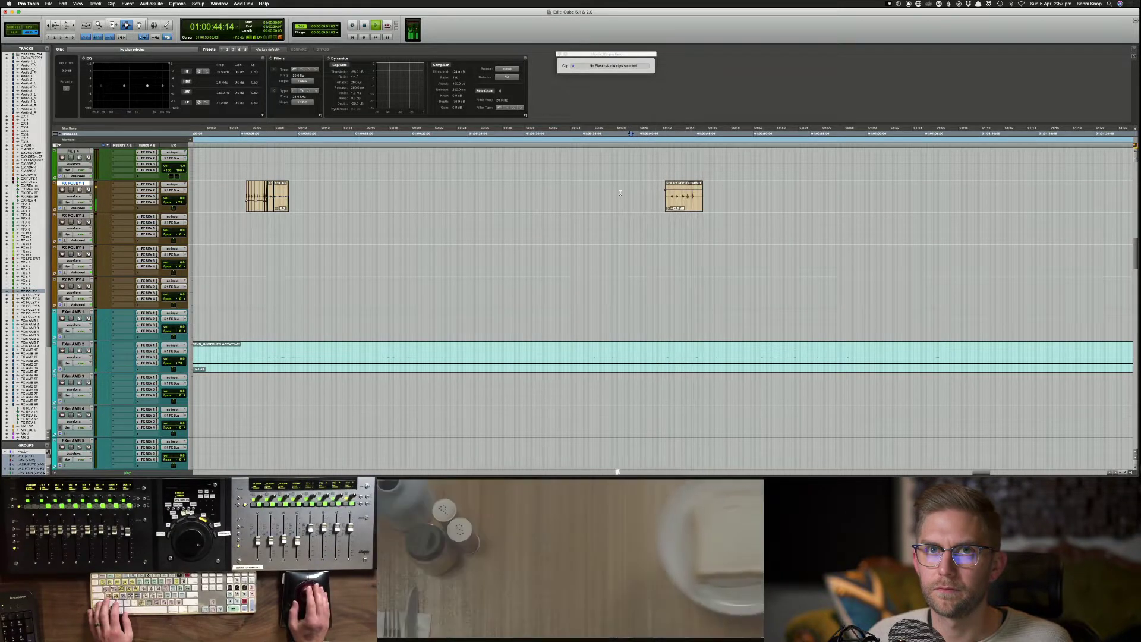
{"action": "key", "text": "space"}
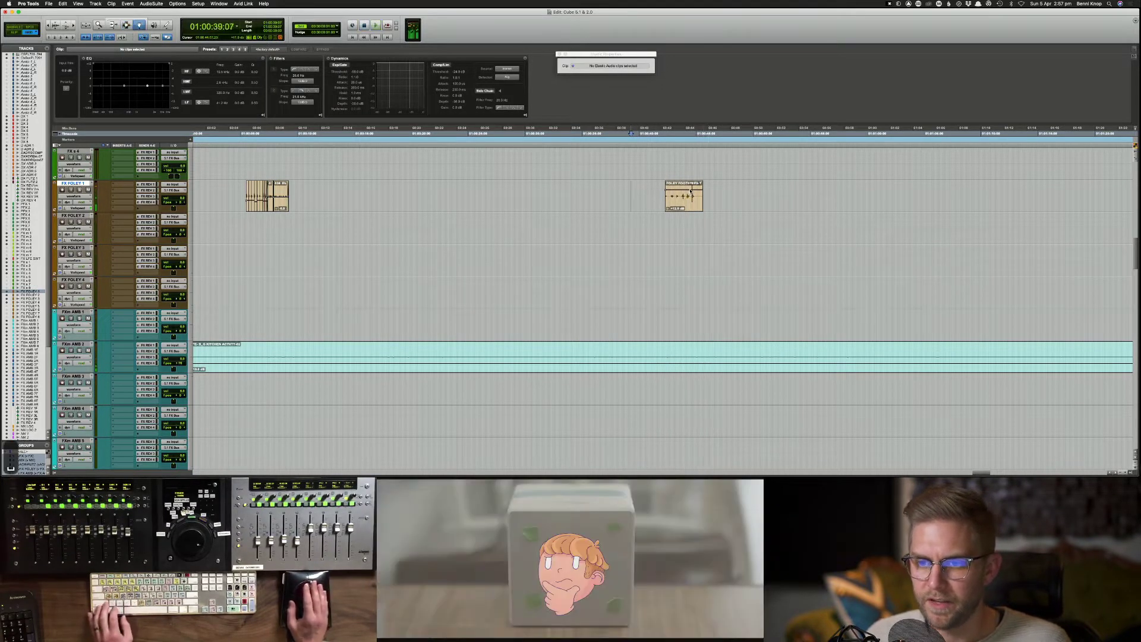
Step: Lower the clip gain towards the end of the footsteps clip and audition it from 01:00:41:07
{"action": "left_click", "coordinate": [692, 196]}
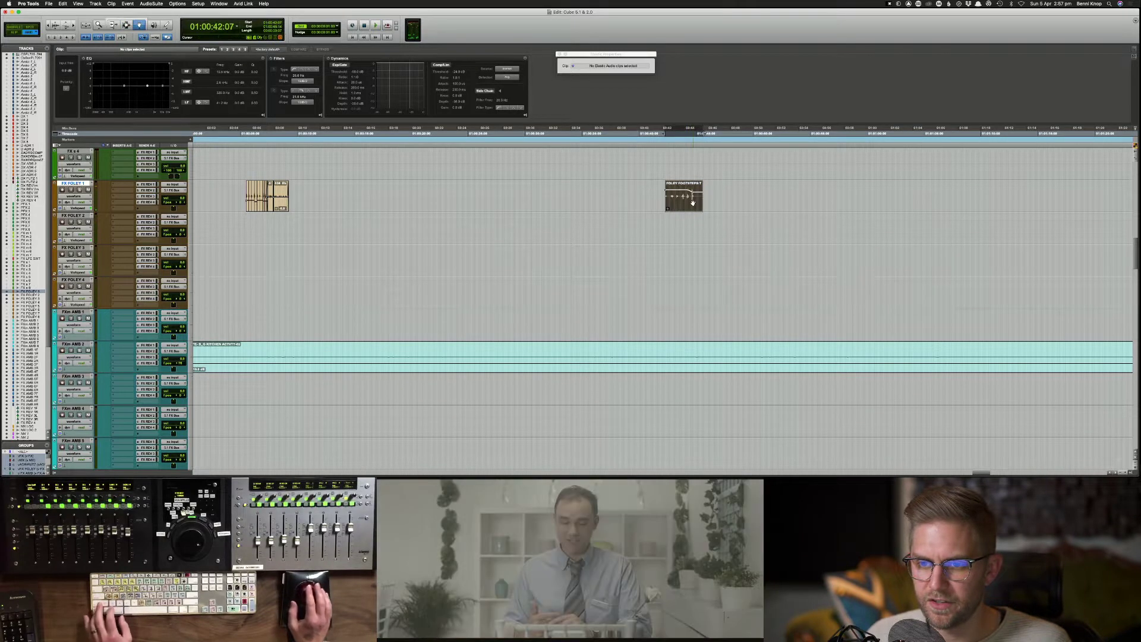
{"action": "left_click", "coordinate": [655, 201]}
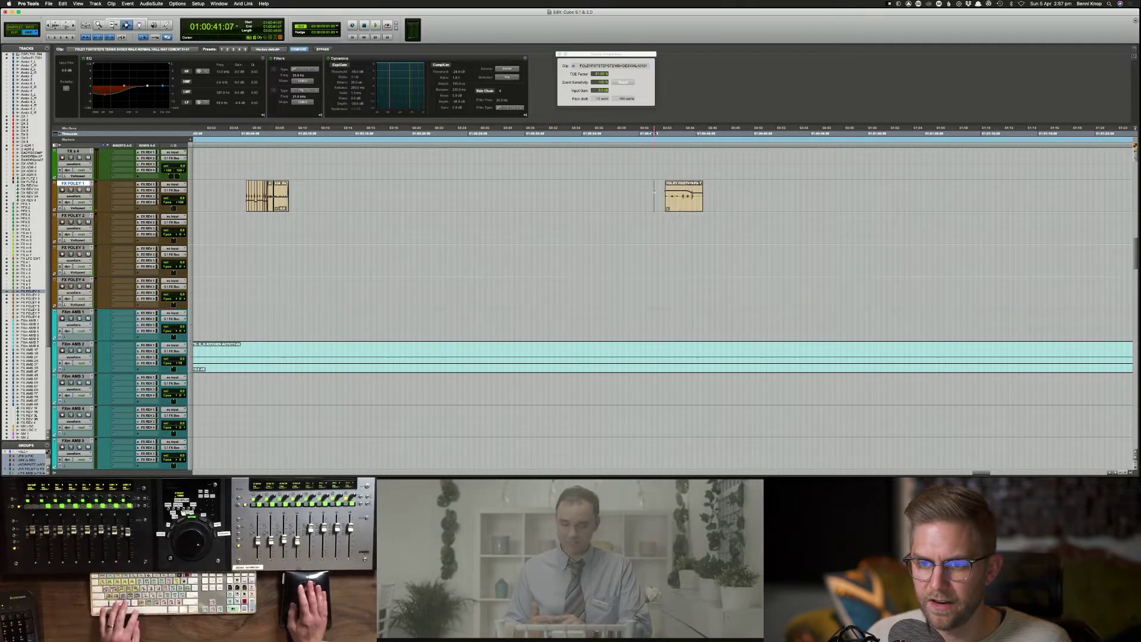
{"action": "key", "text": "space"}
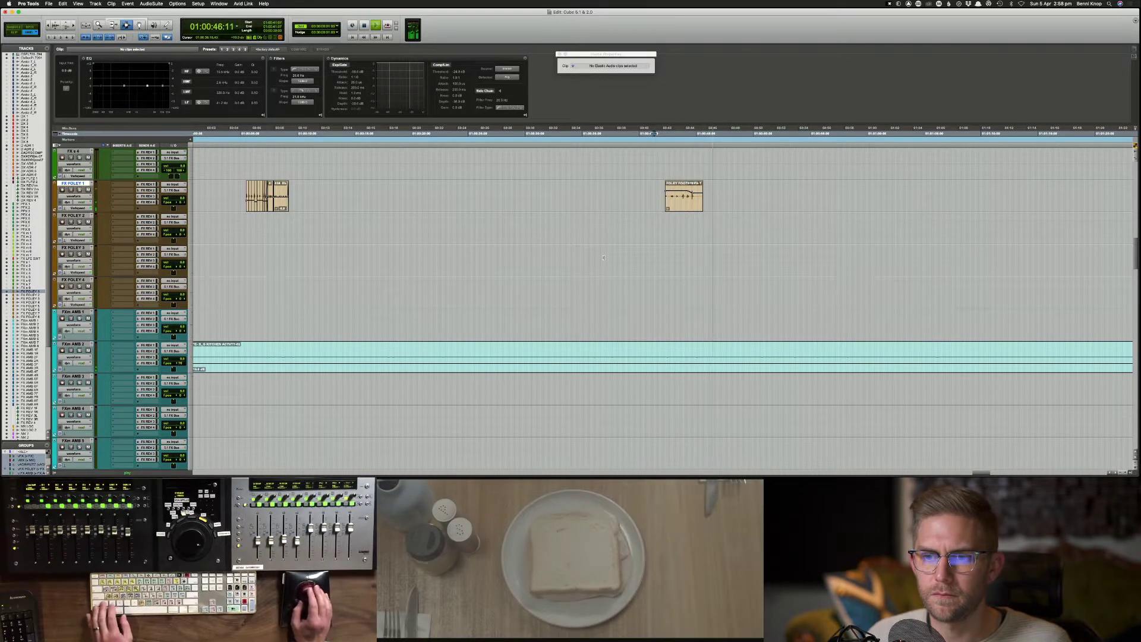
{"action": "scroll", "coordinate": [570, 254], "scroll_direction": "up", "scroll_amount": 5}
{"action": "key", "text": "space"}
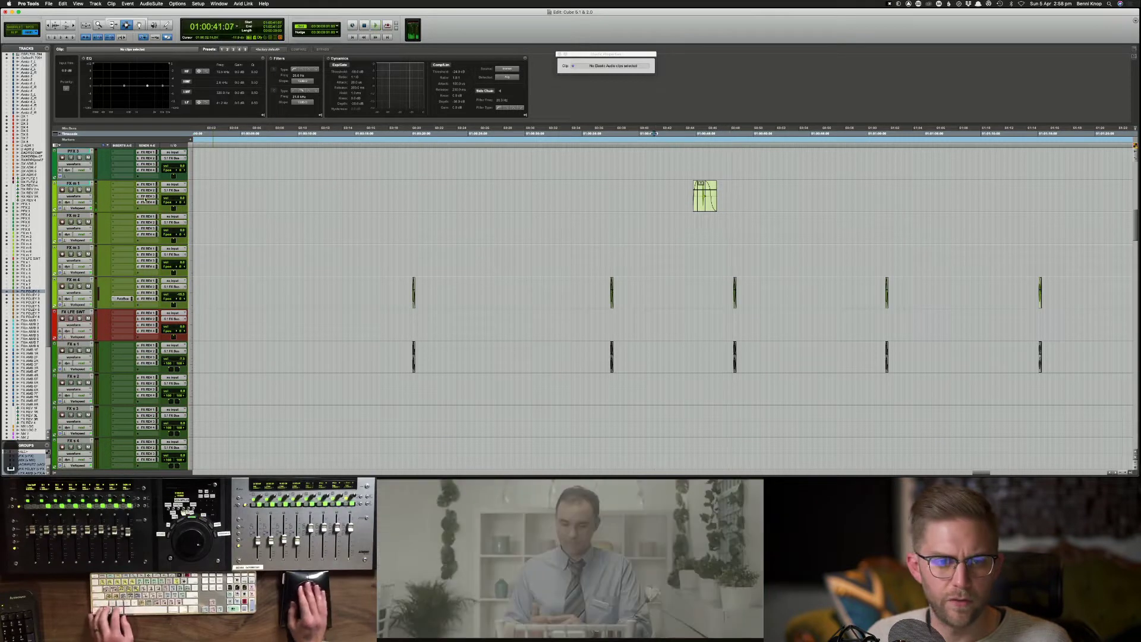
Step: Open the first two reverb sends on FX m 1 and show the first send's level automation on the tracks
{"action": "left_click", "coordinate": [147, 185]}
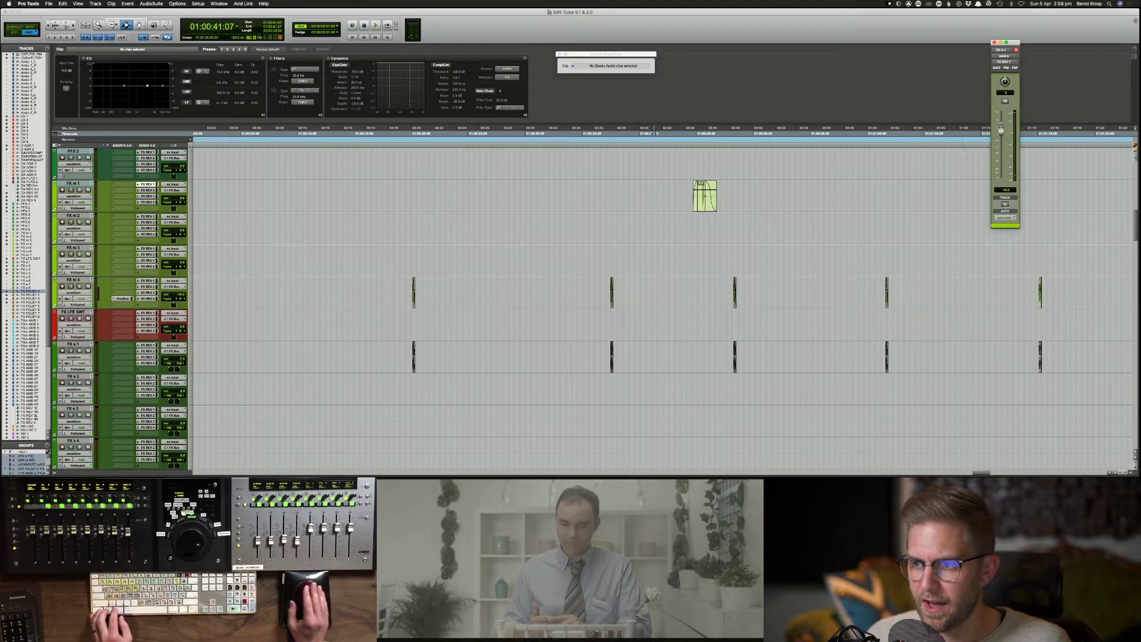
{"action": "left_click", "coordinate": [1000, 129], "text": "ctrl+super"}
{"action": "scroll", "coordinate": [921, 193], "scroll_direction": "down", "scroll_amount": 1}
{"action": "scroll", "coordinate": [921, 193], "scroll_direction": "up", "scroll_amount": 2}
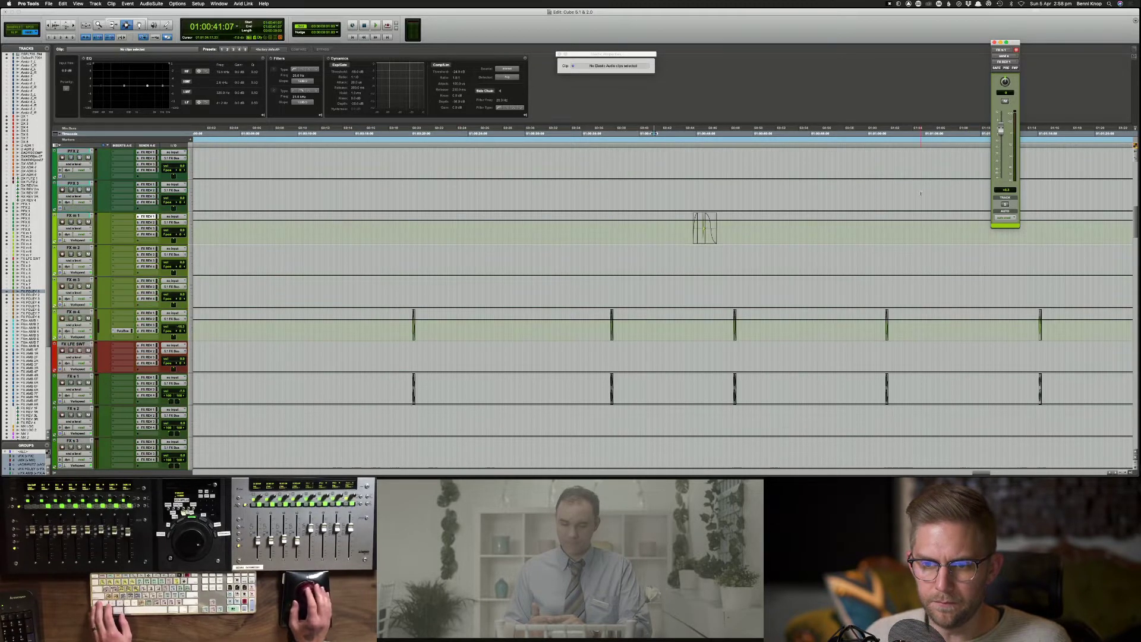
{"action": "left_click", "coordinate": [148, 222]}
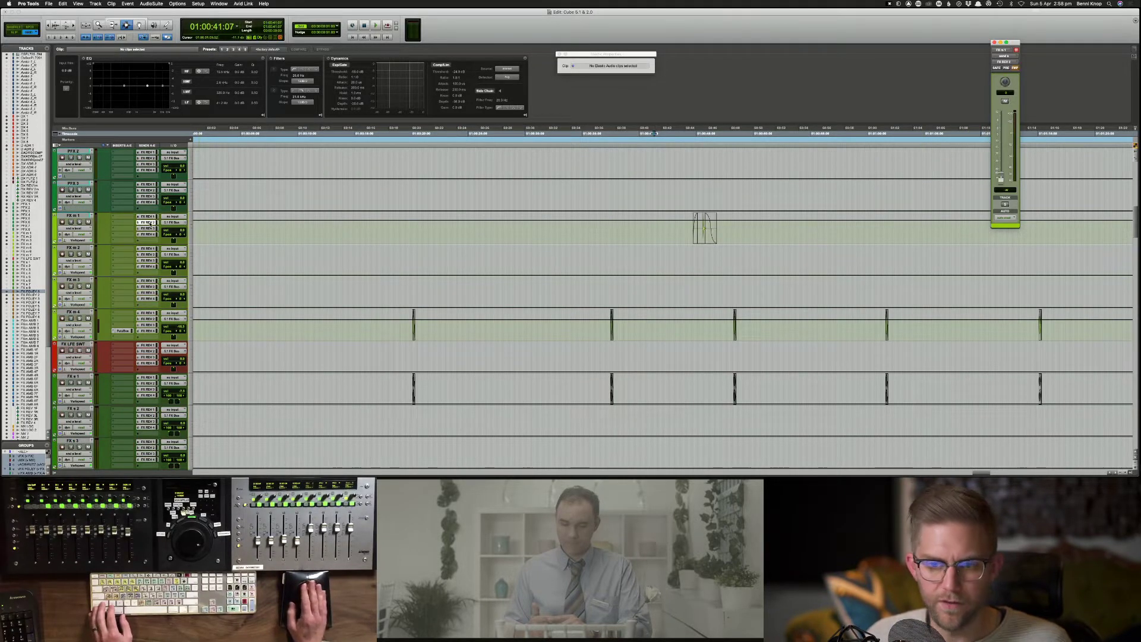
{"action": "scroll", "coordinate": [843, 140], "scroll_direction": "right", "scroll_amount": 1}
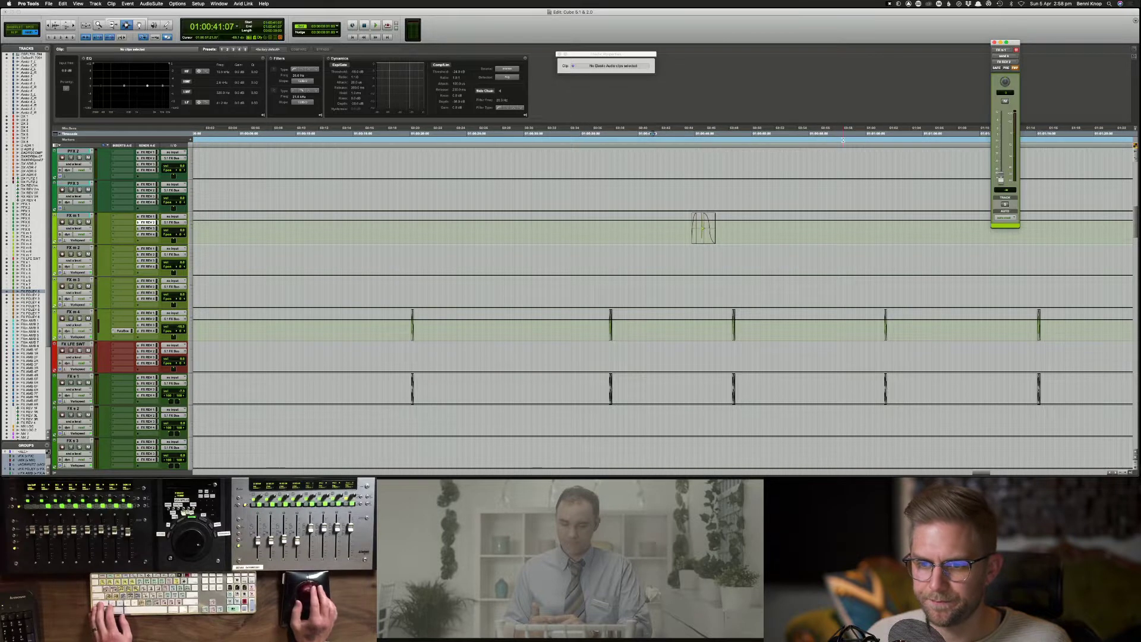
{"action": "scroll", "coordinate": [376, 307], "scroll_direction": "down", "scroll_amount": 5}
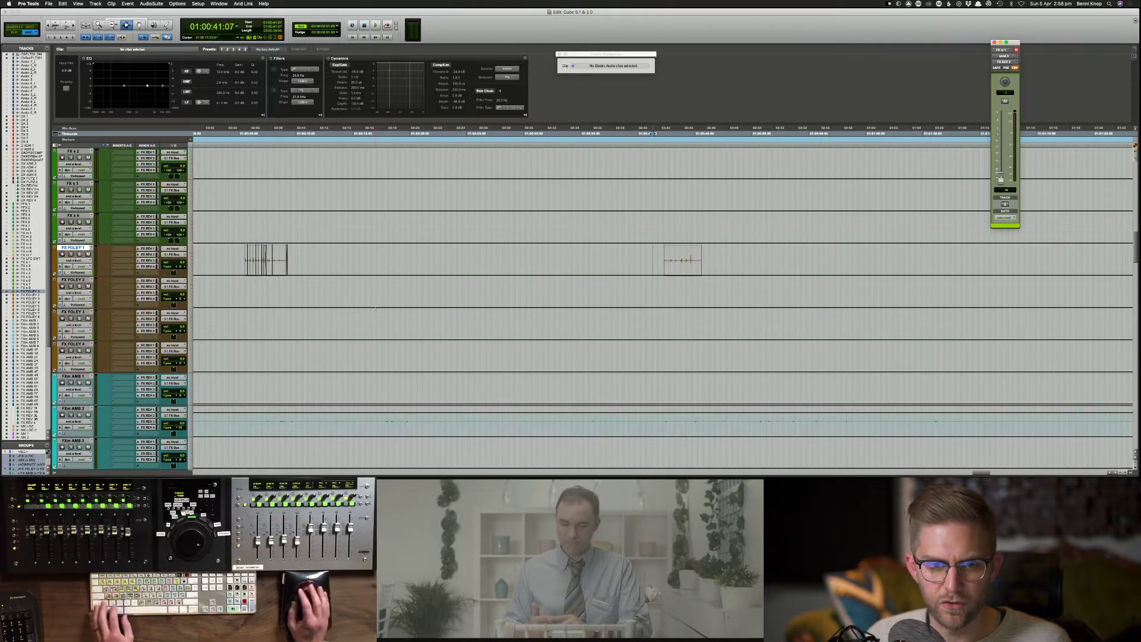
Step: Examine the foley layout along FX FOLEY 1 from the first clips to the scene change at about 01:07:00:17
{"action": "left_click", "coordinate": [233, 261]}
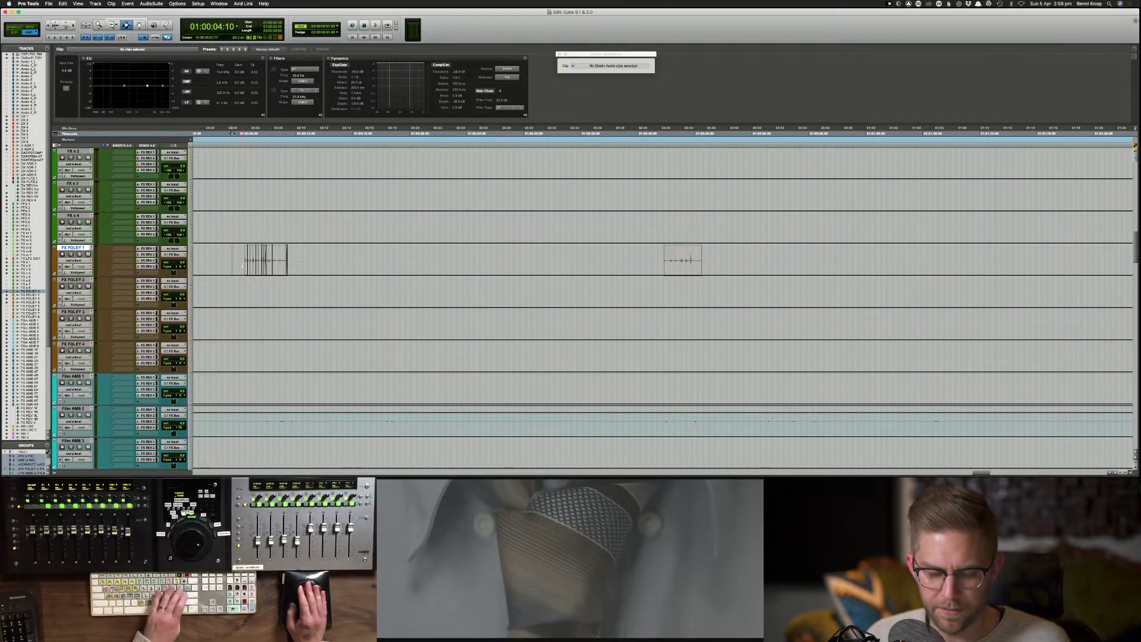
{"action": "key", "text": "super+bracketleft"}
{"action": "key", "text": "super+bracketleft"}
{"action": "key", "text": "super+bracketleft"}
{"action": "key", "text": "super+bracketleft"}
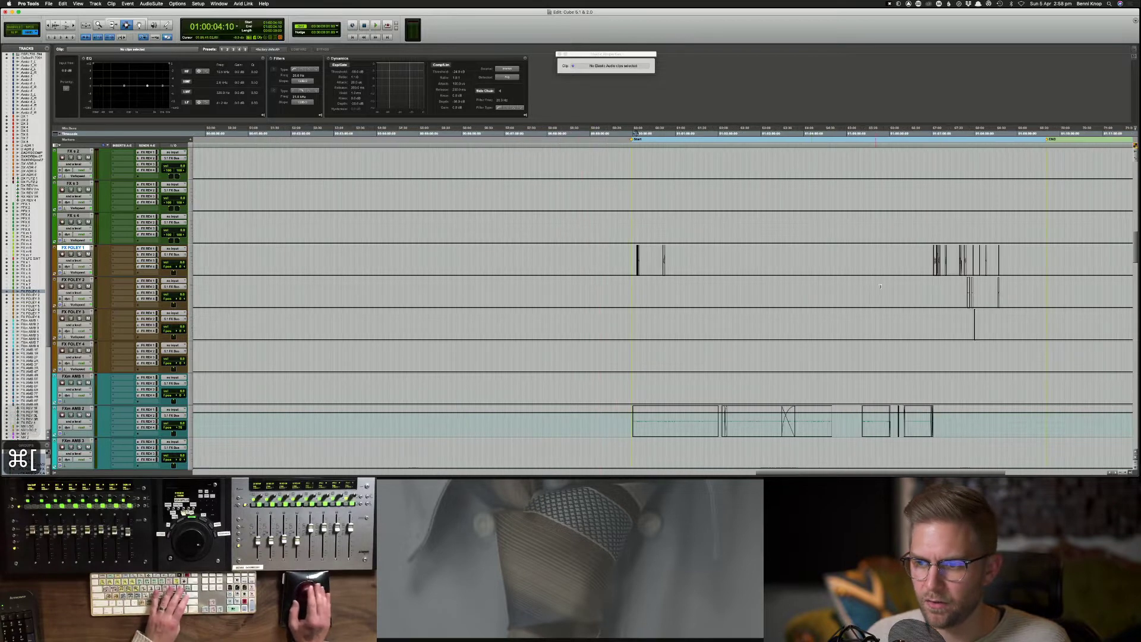
{"action": "left_click", "coordinate": [913, 257]}
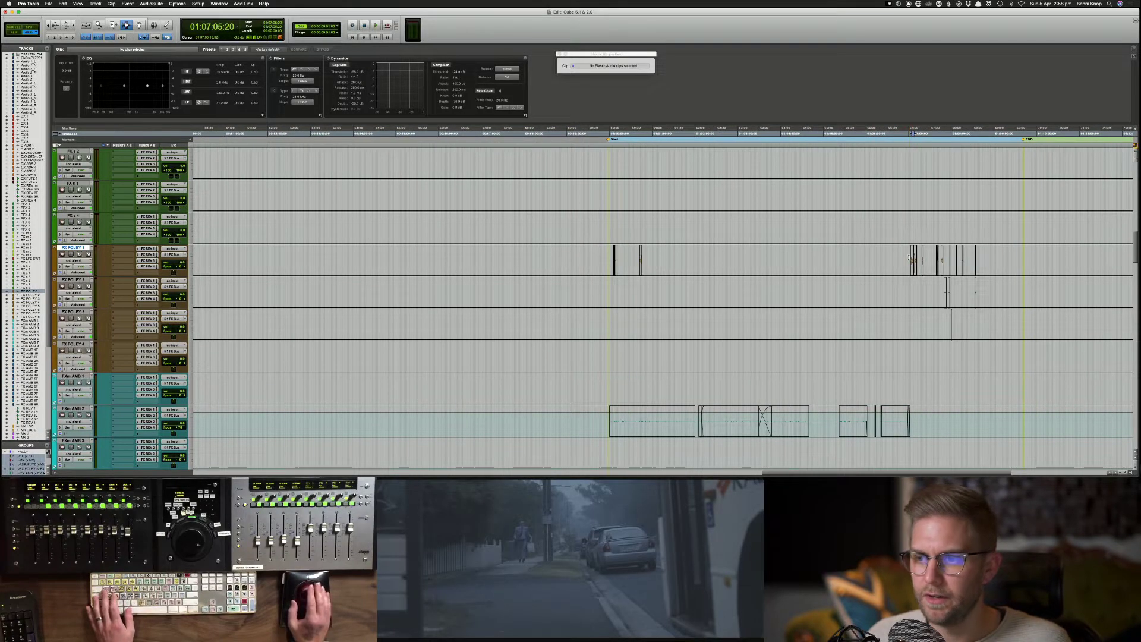
{"action": "left_click", "coordinate": [908, 258]}
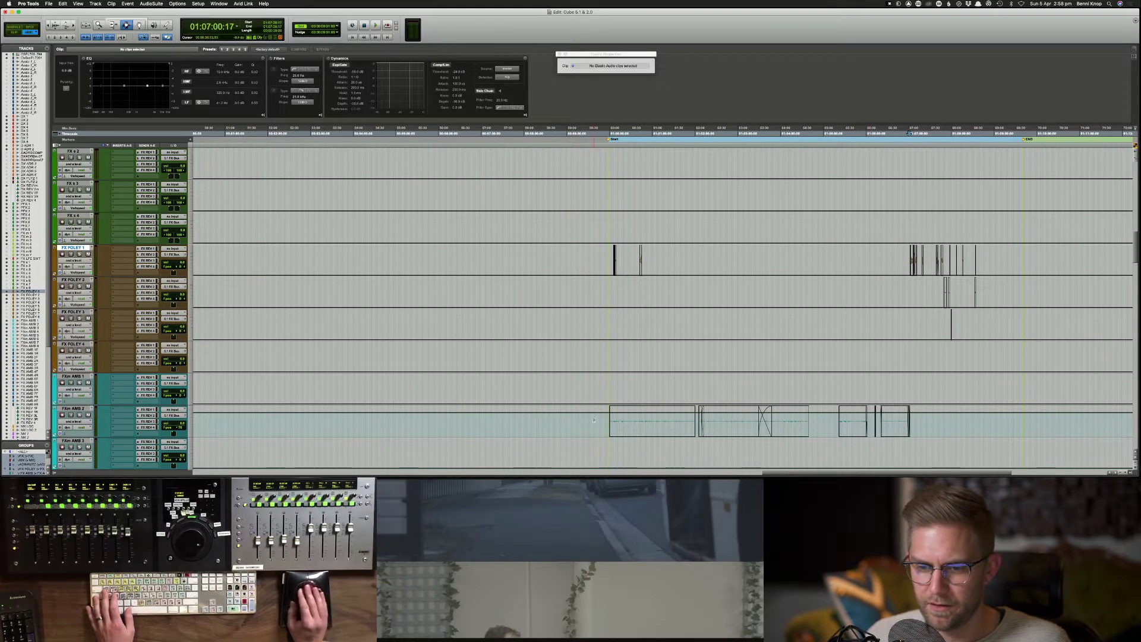
Step: Try to copy Film AMB 2's range from 00:59:46:23 and paste it over the first scene on FX FOLEY 1, undoing the paste
{"action": "left_click", "coordinate": [601, 419]}
{"action": "left_click_drag", "start_coordinate": [604, 418], "coordinate": [932, 422]}
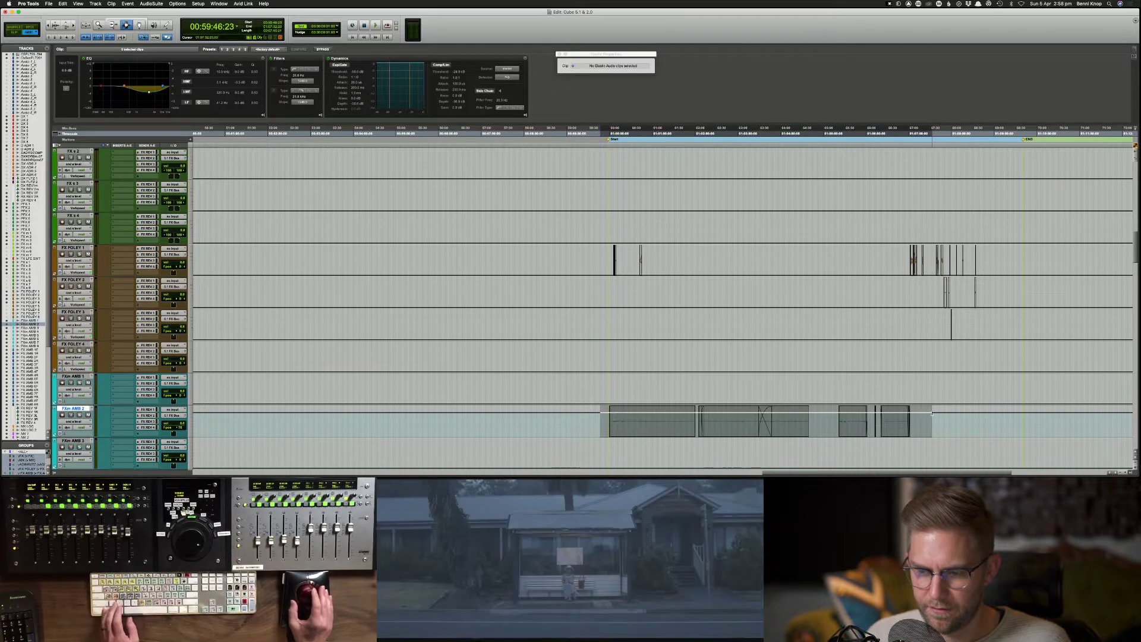
{"action": "key", "text": "super+c"}
{"action": "left_click_drag", "start_coordinate": [599, 262], "coordinate": [908, 261]}
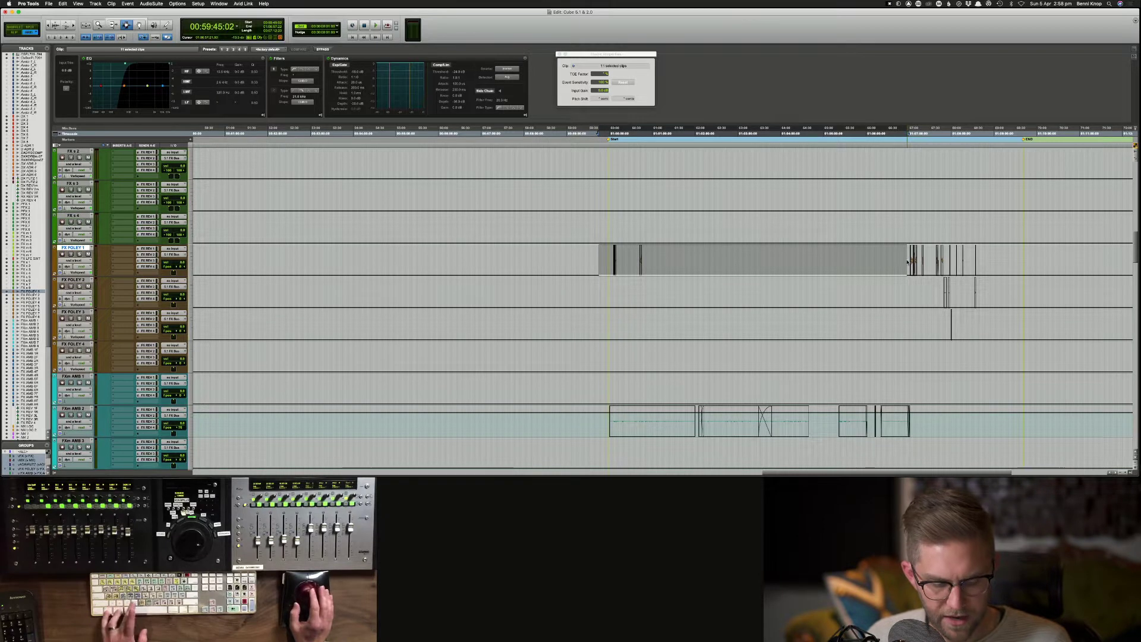
{"action": "key", "text": "alt+super+v"}
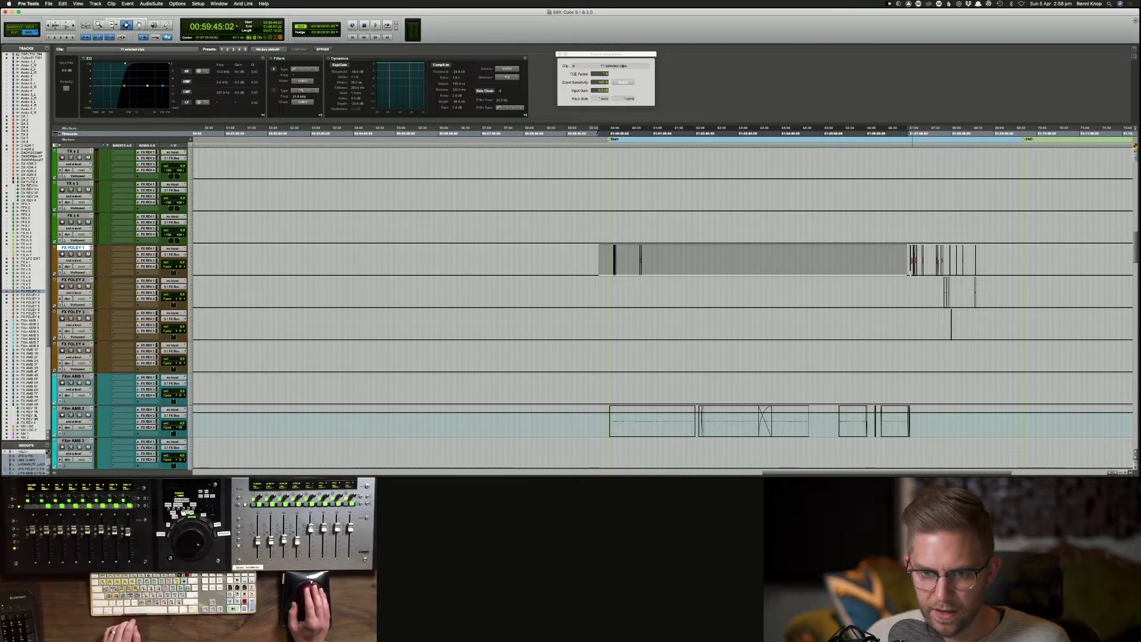
{"action": "key", "text": "alt+super+v"}
{"action": "key", "text": "super+v"}
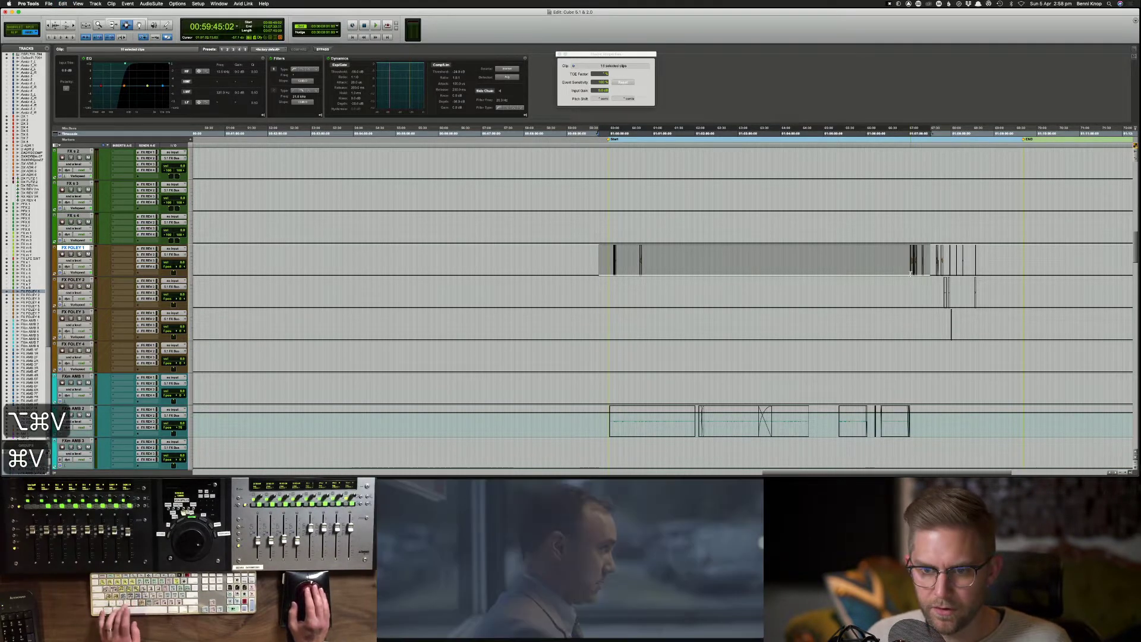
{"action": "key", "text": "super+z"}
Step: Open Film AMB 2's first reverb send and try filling FX FOLEY 1's scene range with automation copied from Film AMB 2
{"action": "left_click", "coordinate": [886, 427], "text": "shift"}
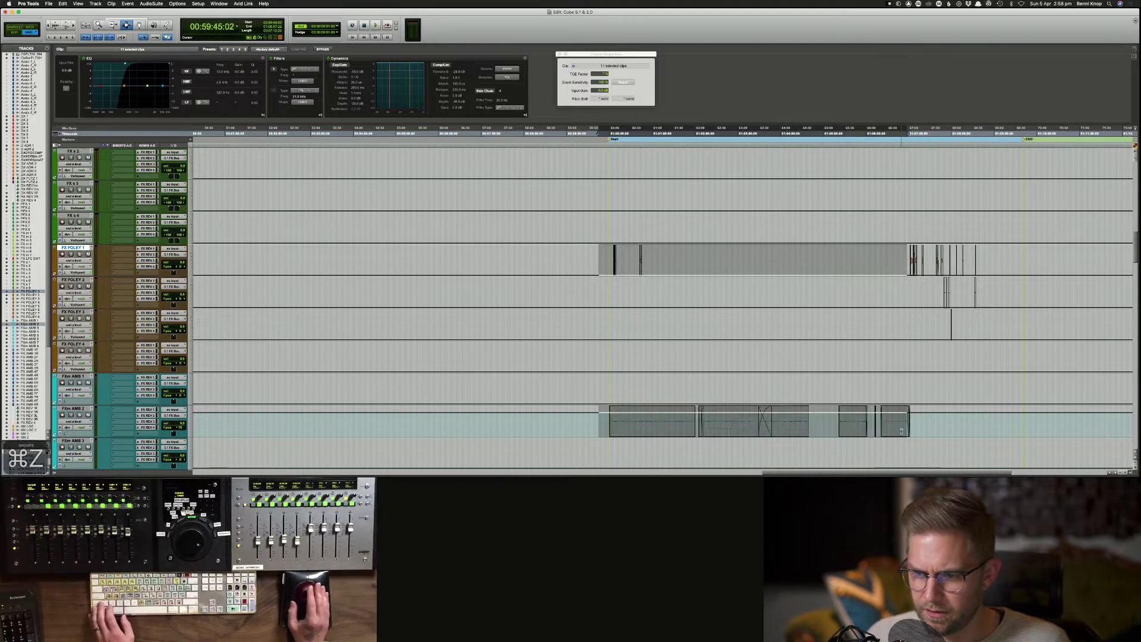
{"action": "left_click_drag", "start_coordinate": [911, 429], "coordinate": [592, 437]}
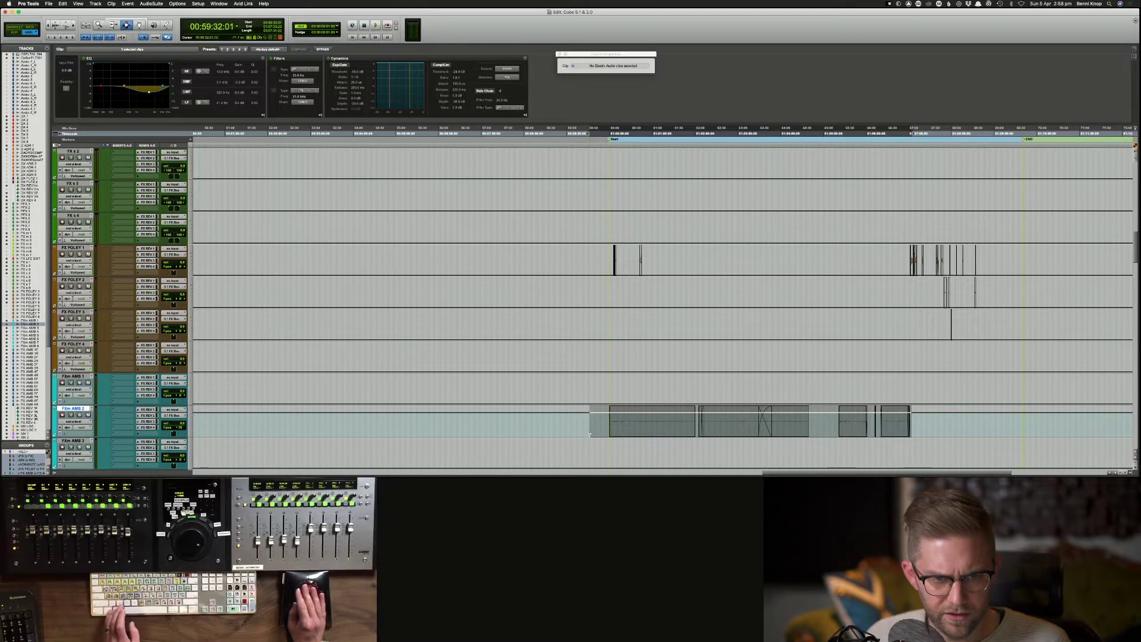
{"action": "left_click", "coordinate": [146, 410]}
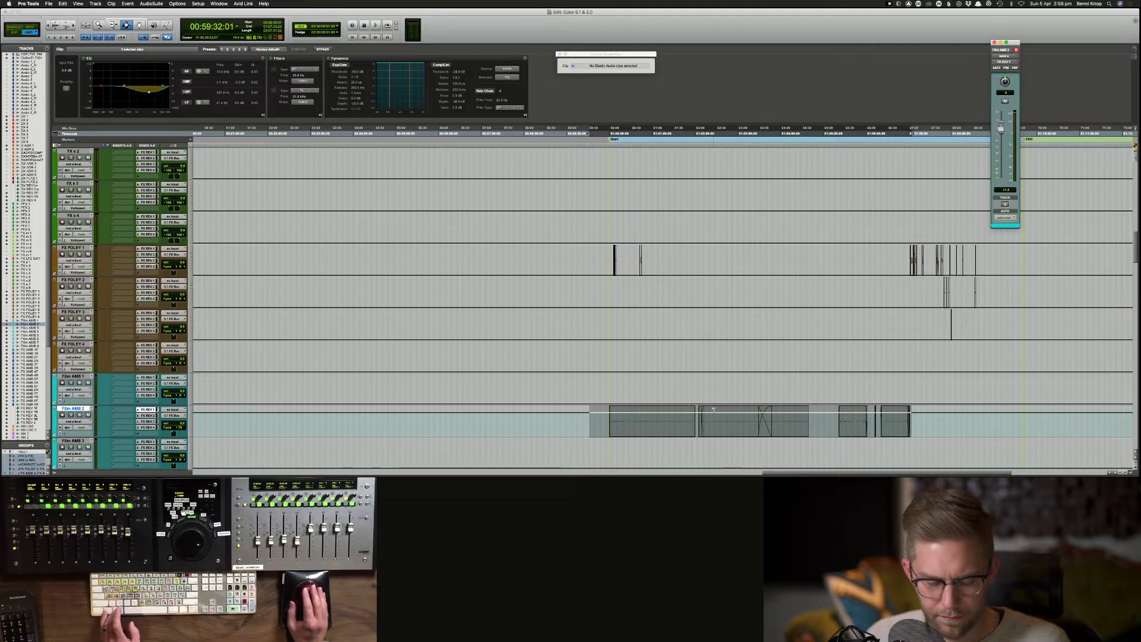
{"action": "key", "text": "super+c"}
{"action": "left_click_drag", "start_coordinate": [592, 260], "coordinate": [900, 250]}
{"action": "key", "text": "alt+super+v"}
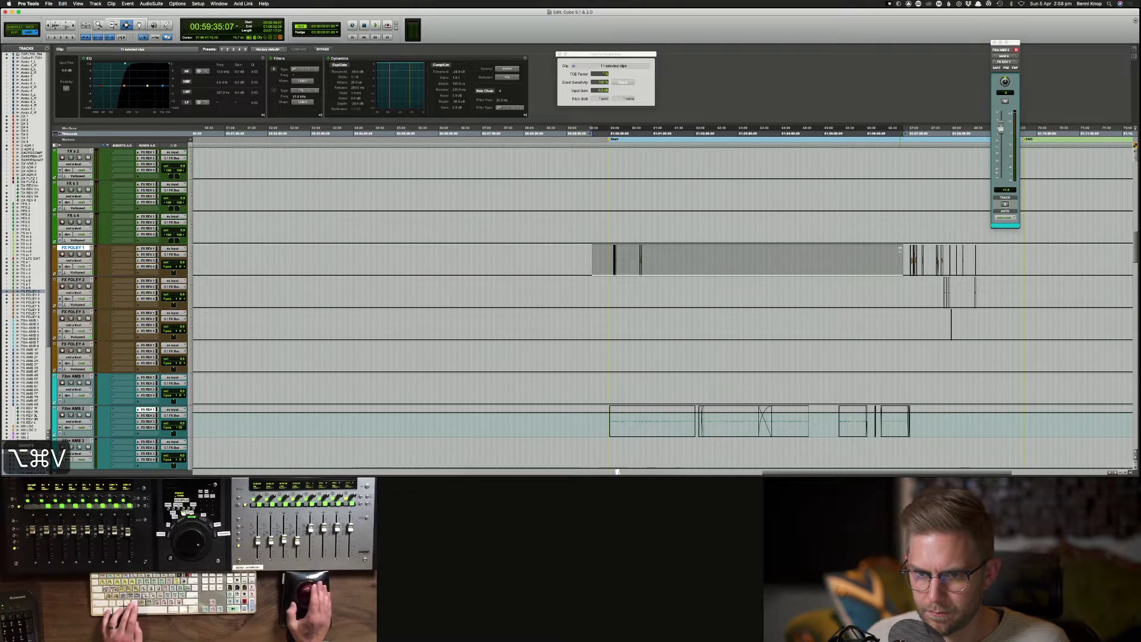
Step: Copy the send level automation from the lowest FX m track and repeat it to fill FX FOLEY 1 from 00:59:32:12 to the scene's end
{"action": "scroll", "coordinate": [900, 251], "scroll_direction": "up", "scroll_amount": 3}
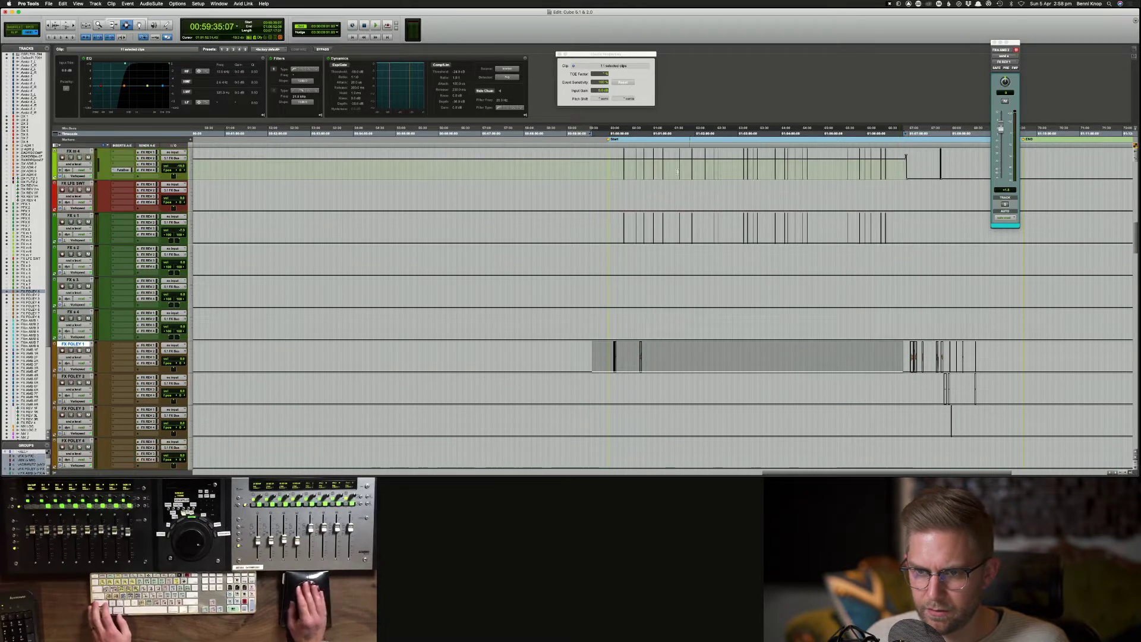
{"action": "left_click_drag", "start_coordinate": [605, 172], "coordinate": [899, 164]}
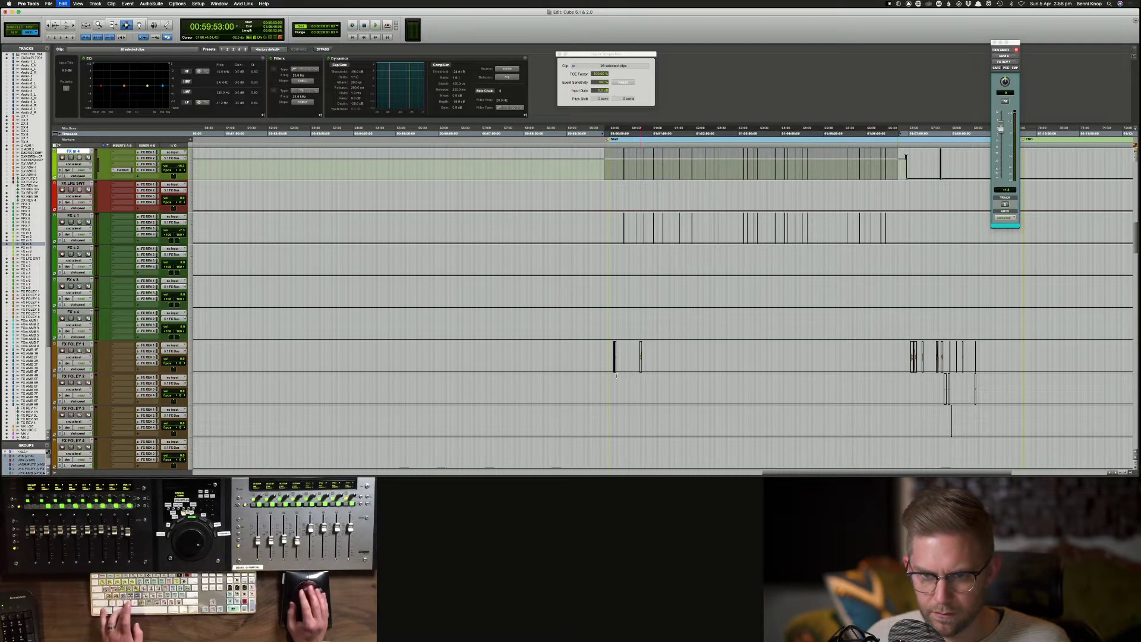
{"action": "key", "text": "super+c"}
{"action": "left_click_drag", "start_coordinate": [589, 363], "coordinate": [913, 357]}
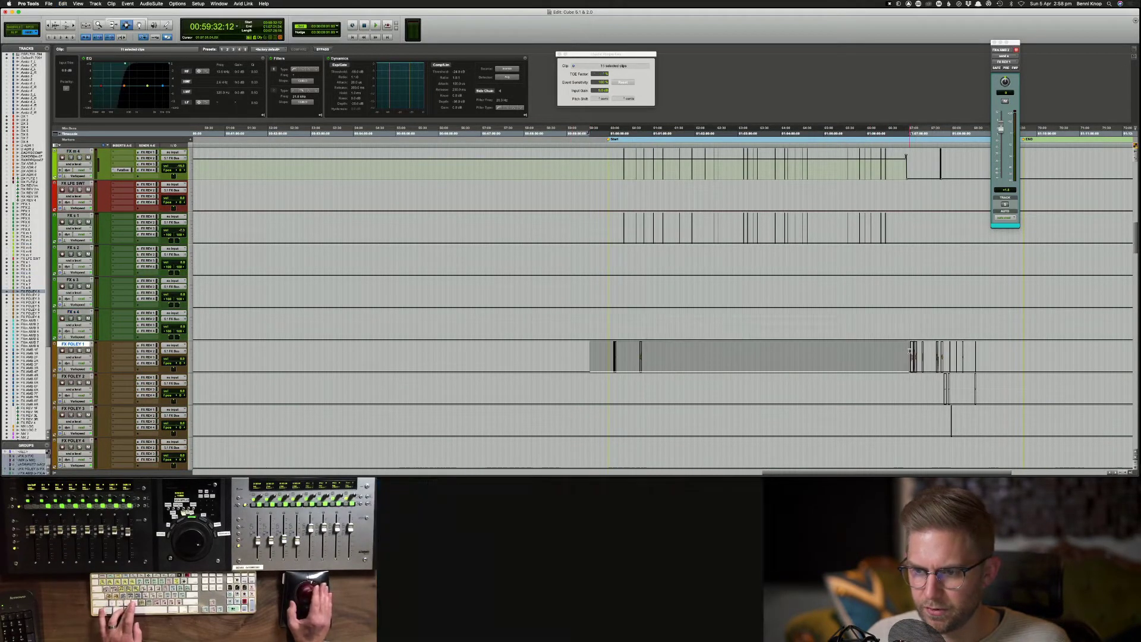
{"action": "key", "text": "super+v"}
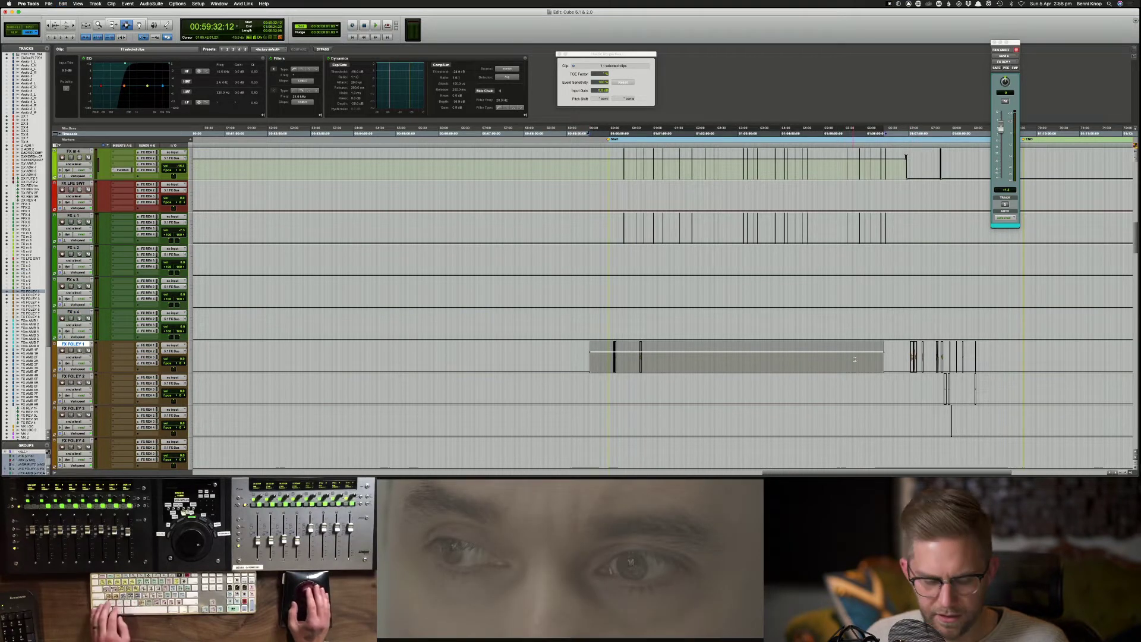
{"action": "key", "text": "super+z"}
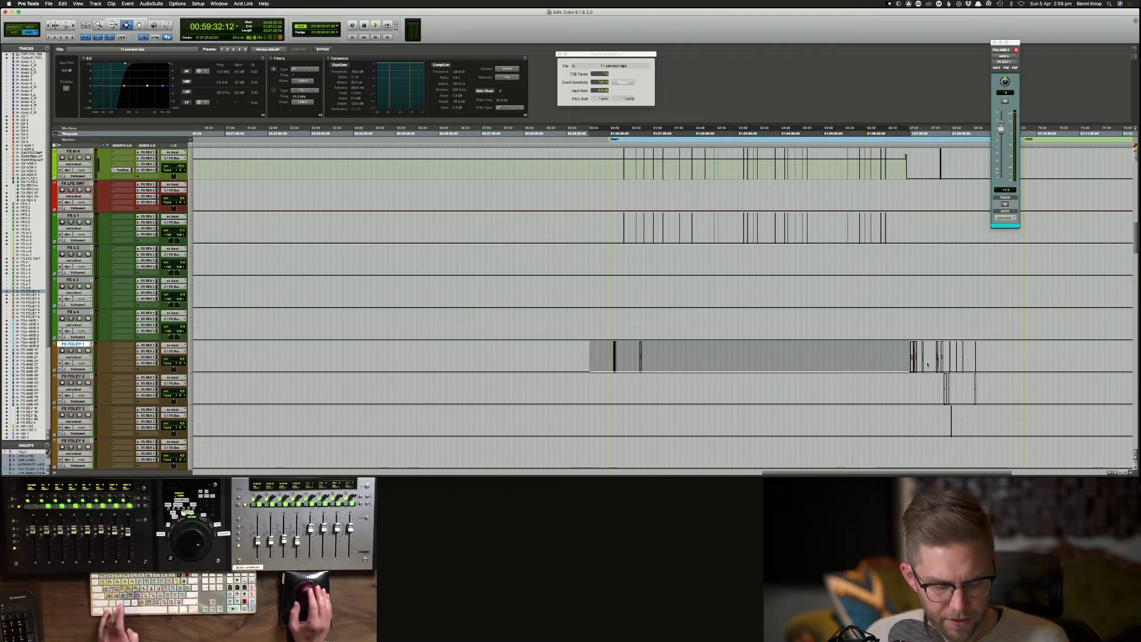
{"action": "key", "text": "alt+super+v"}
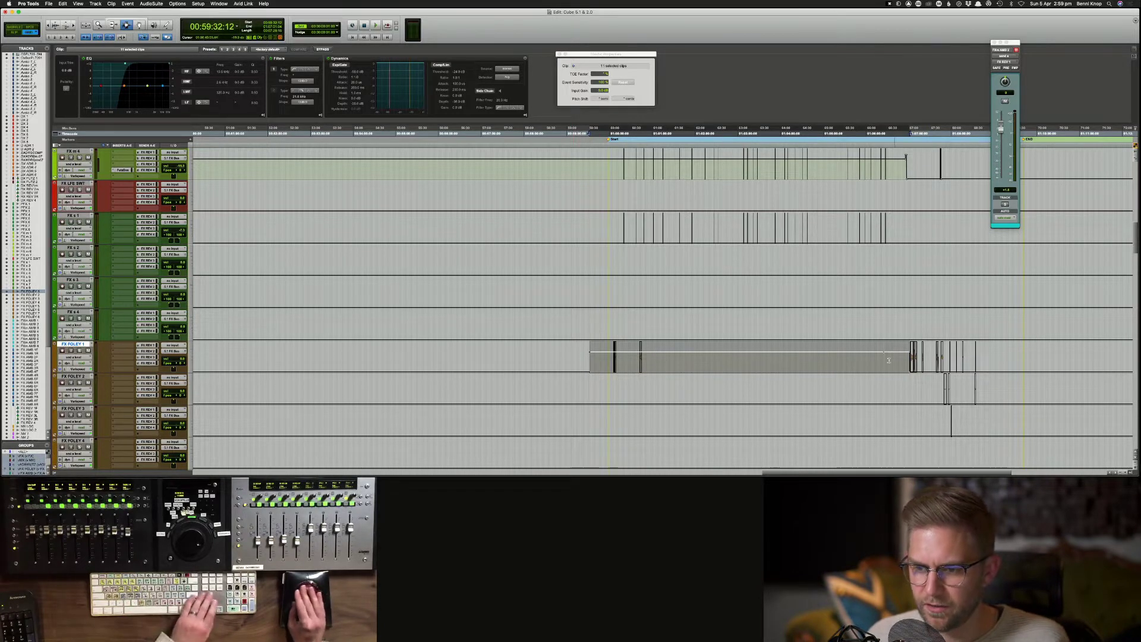
{"action": "left_click", "coordinate": [888, 360]}
{"action": "key", "text": "Delete"}
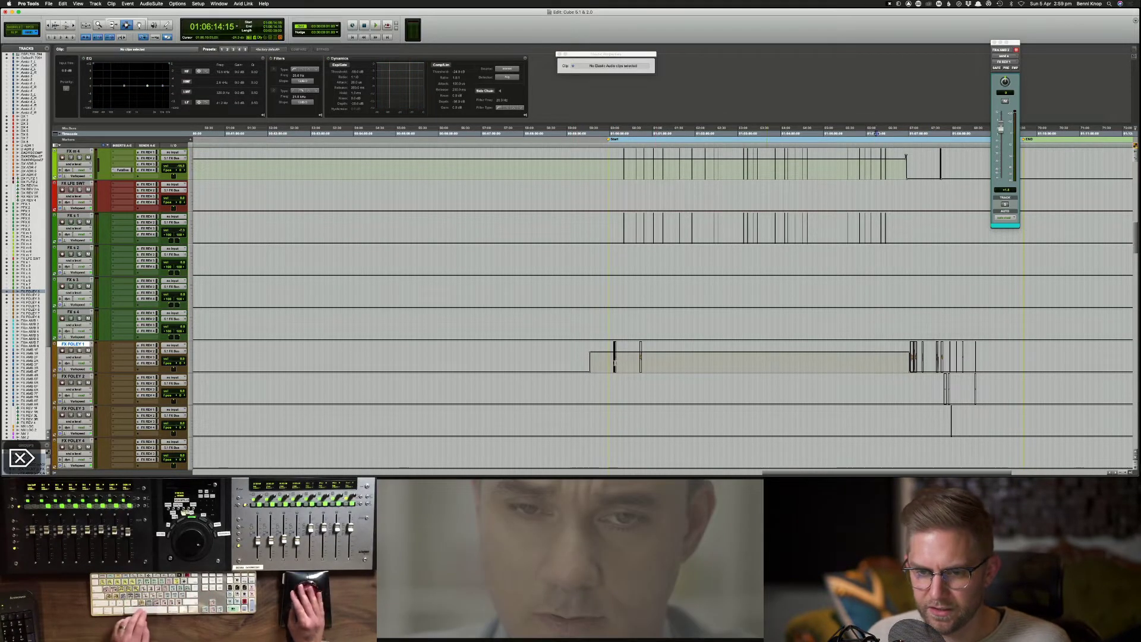
Step: Solo FX FOLEY 1 and audition the reverb on the opening foley clips and on the footsteps from 01:00:42:19
{"action": "left_click", "coordinate": [612, 363]}
{"action": "key", "text": "space"}
{"action": "key", "text": "shift+s"}
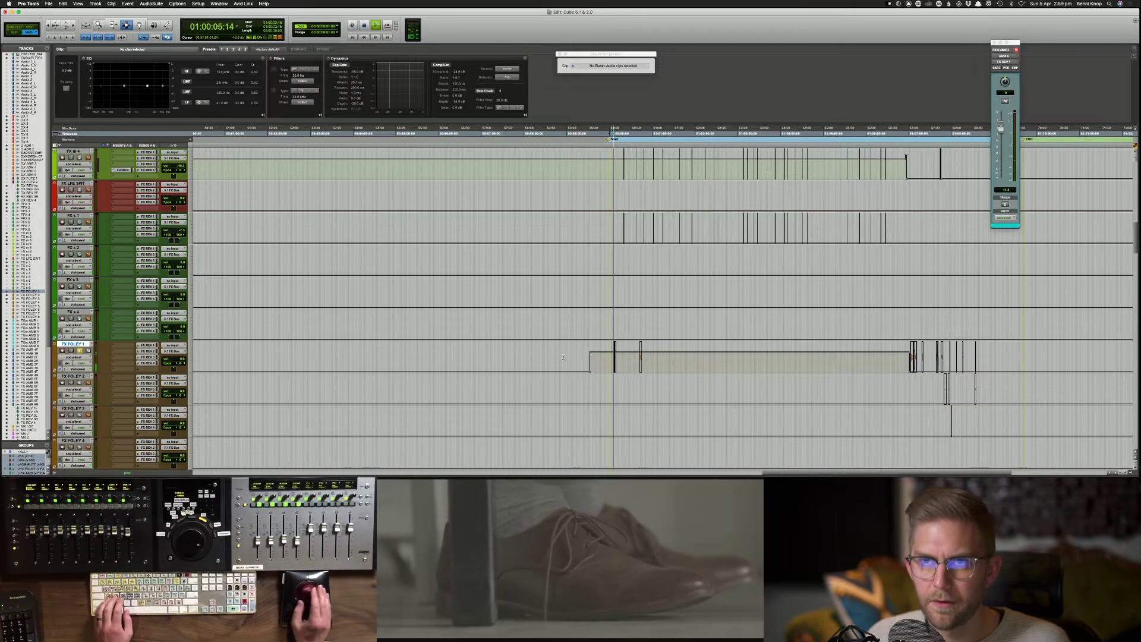
{"action": "key", "text": "space"}
{"action": "left_click", "coordinate": [641, 358]}
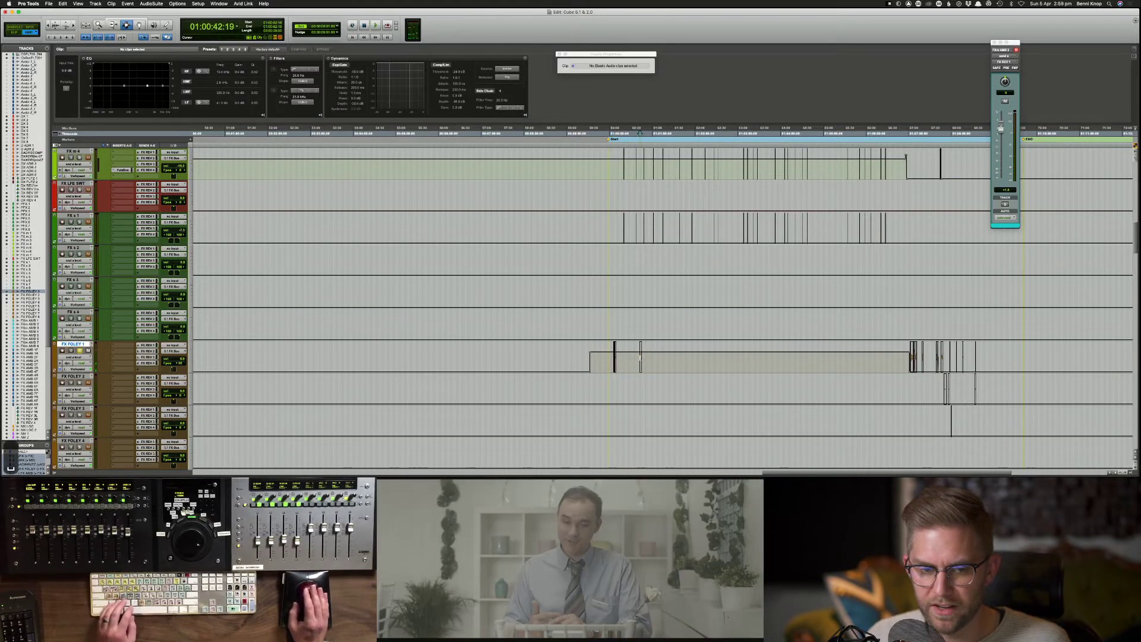
{"action": "key", "text": "space"}
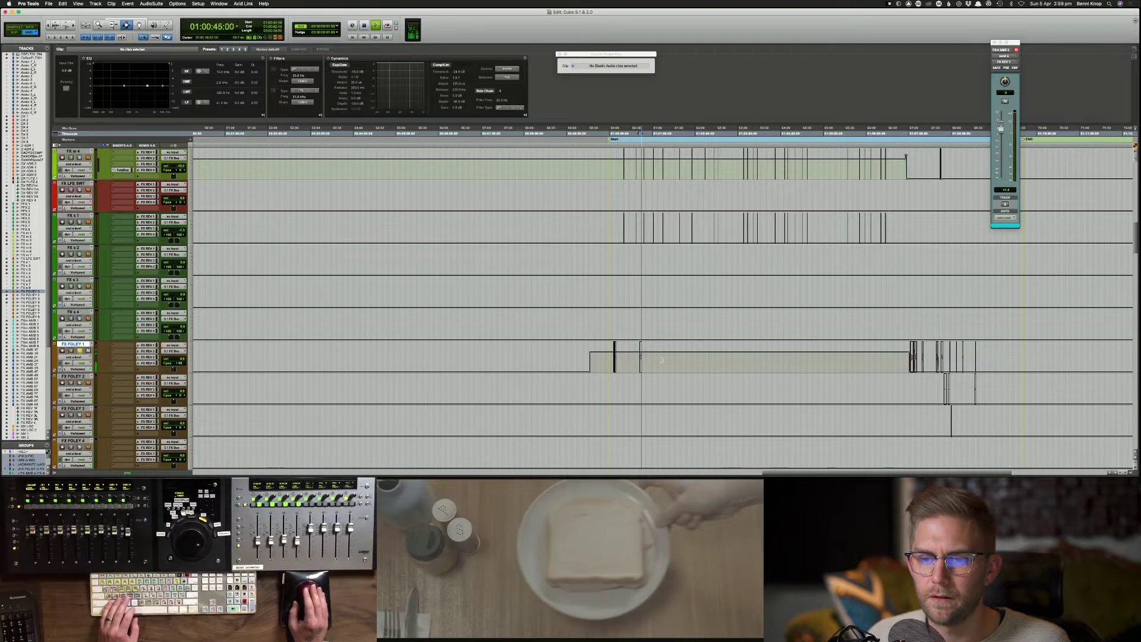
{"action": "key", "text": "space"}
{"action": "key", "text": "F8"}
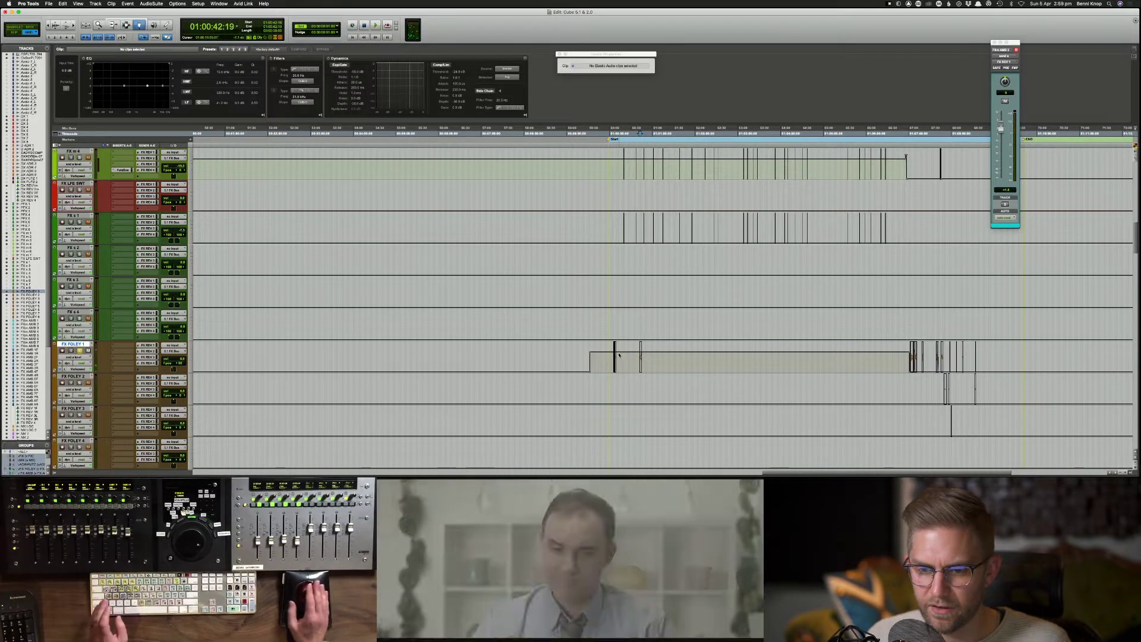
{"action": "key", "text": "F6"}
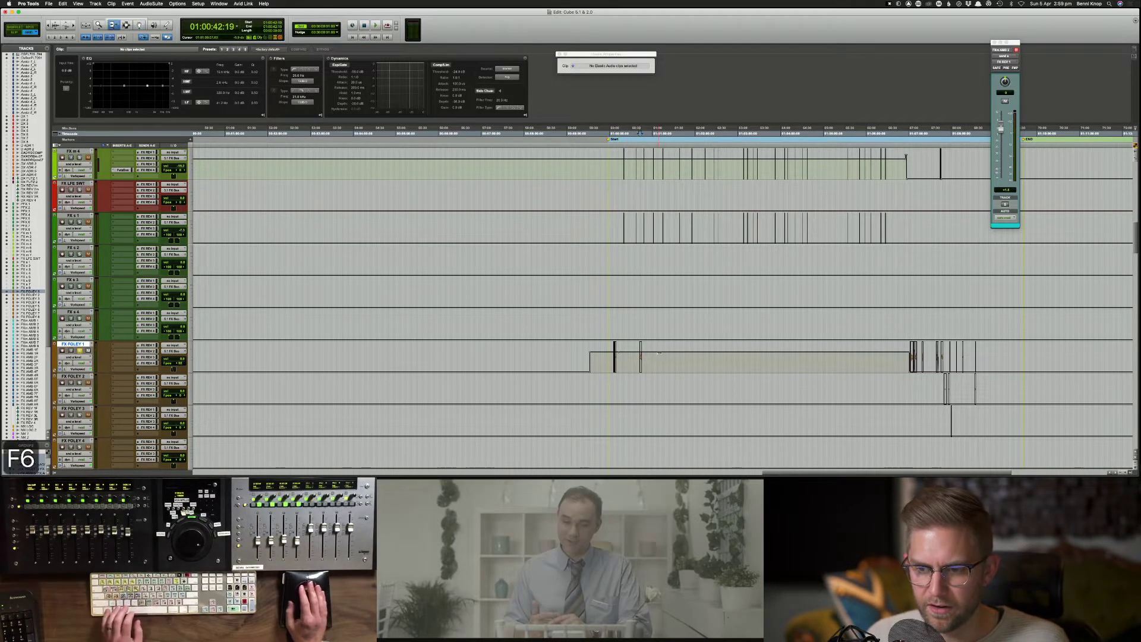
{"action": "key", "text": "F7"}
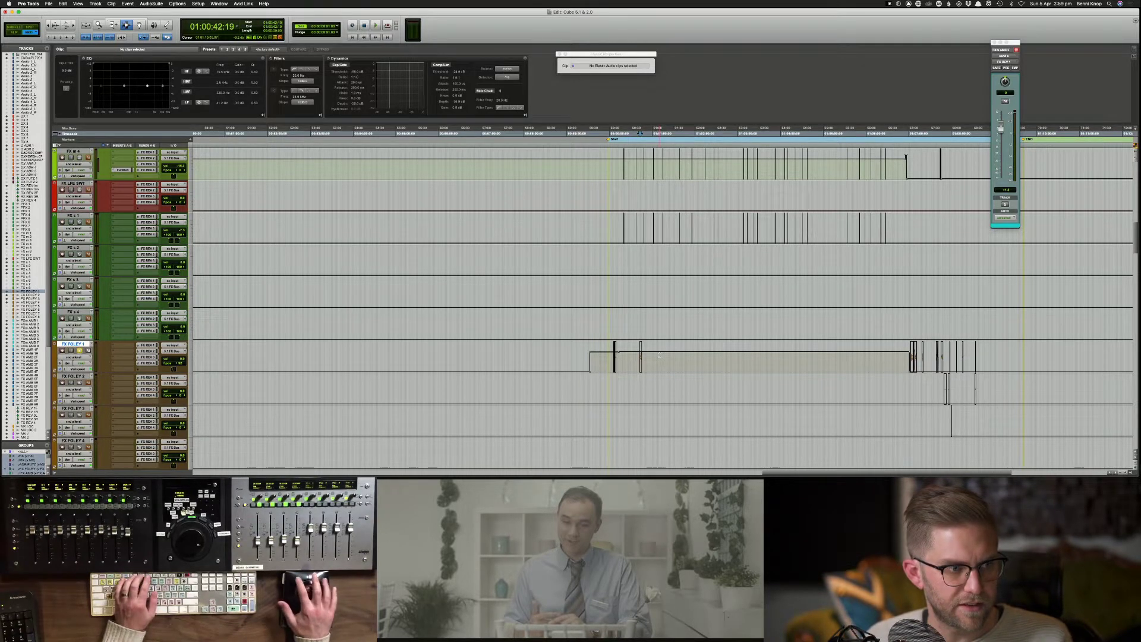
Step: Find and launch the KeyCastr utility
{"action": "key", "text": "super+space"}
{"action": "type", "text": "key"}
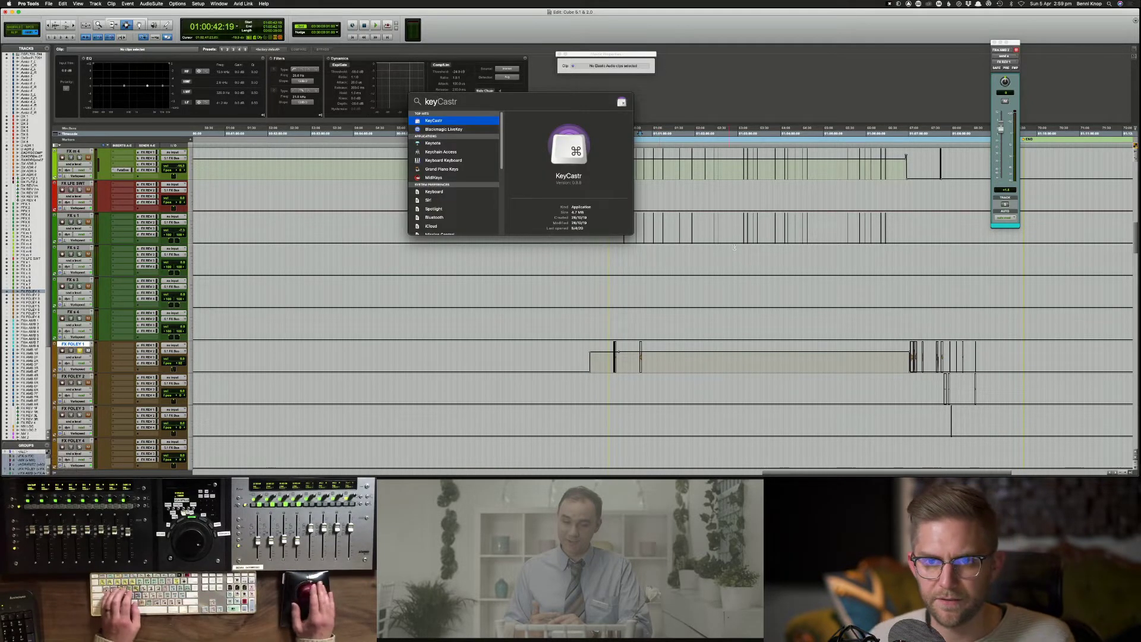
{"action": "key", "text": "Return"}
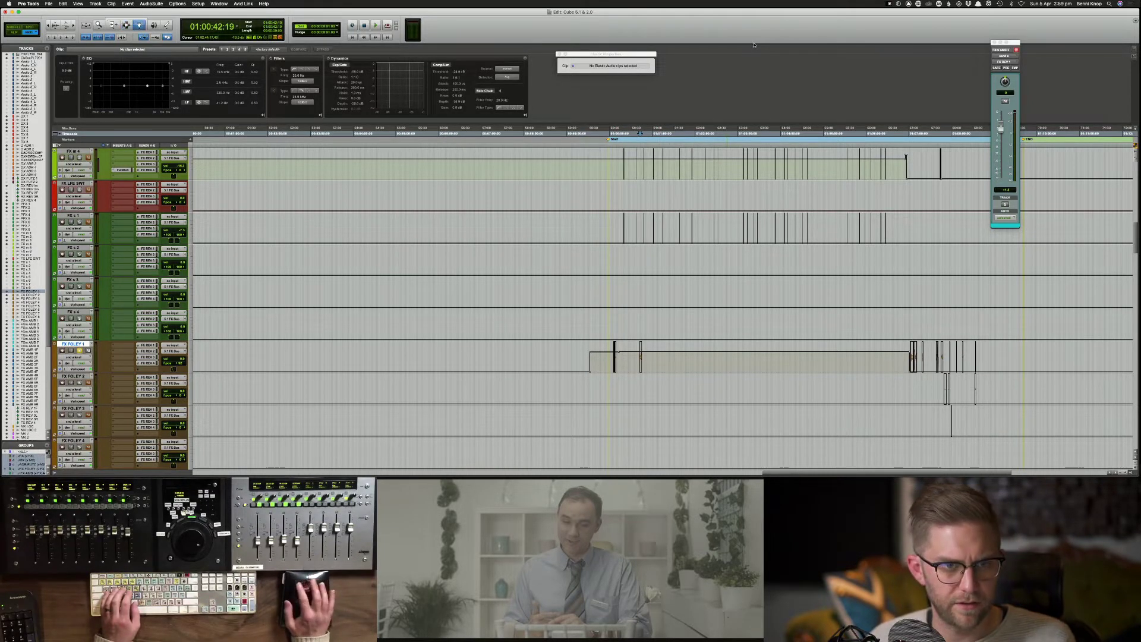
Step: Alternate between the Selector and Grabber tools to demonstrate the edit tool switching
{"action": "key", "text": "F7"}
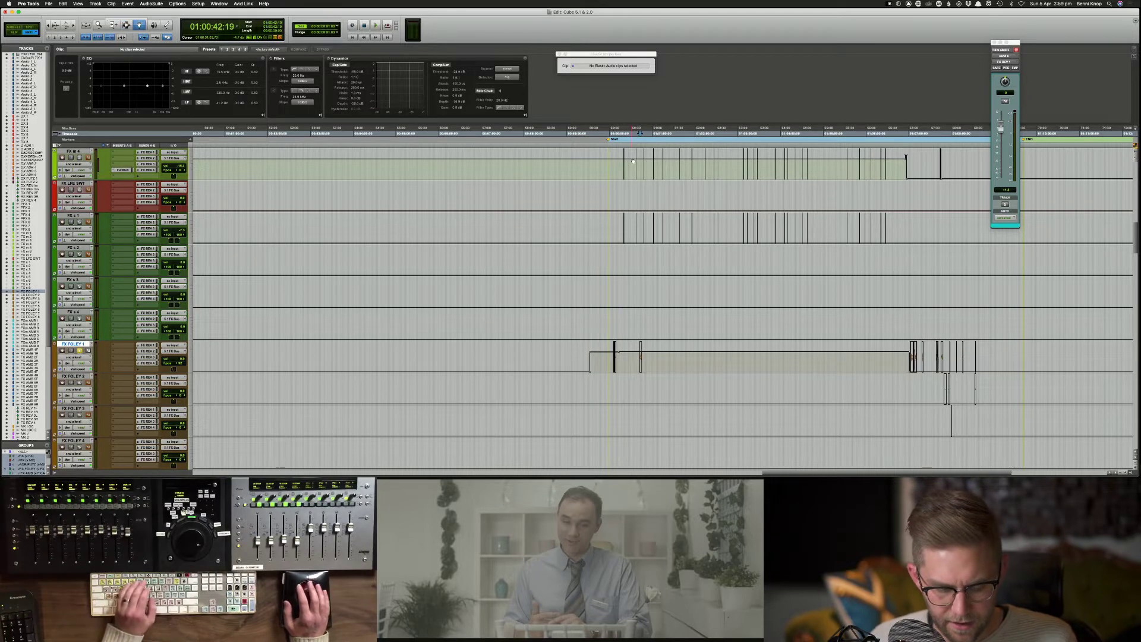
{"action": "key", "text": "F7"}
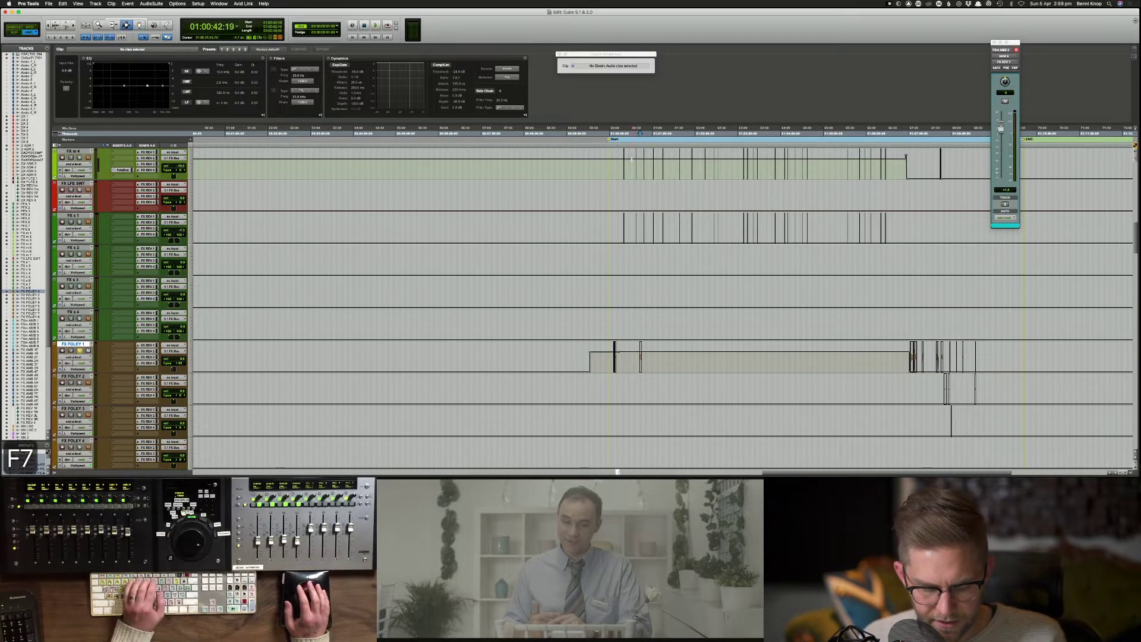
{"action": "key", "text": "F8"}
{"action": "key", "text": "F7"}
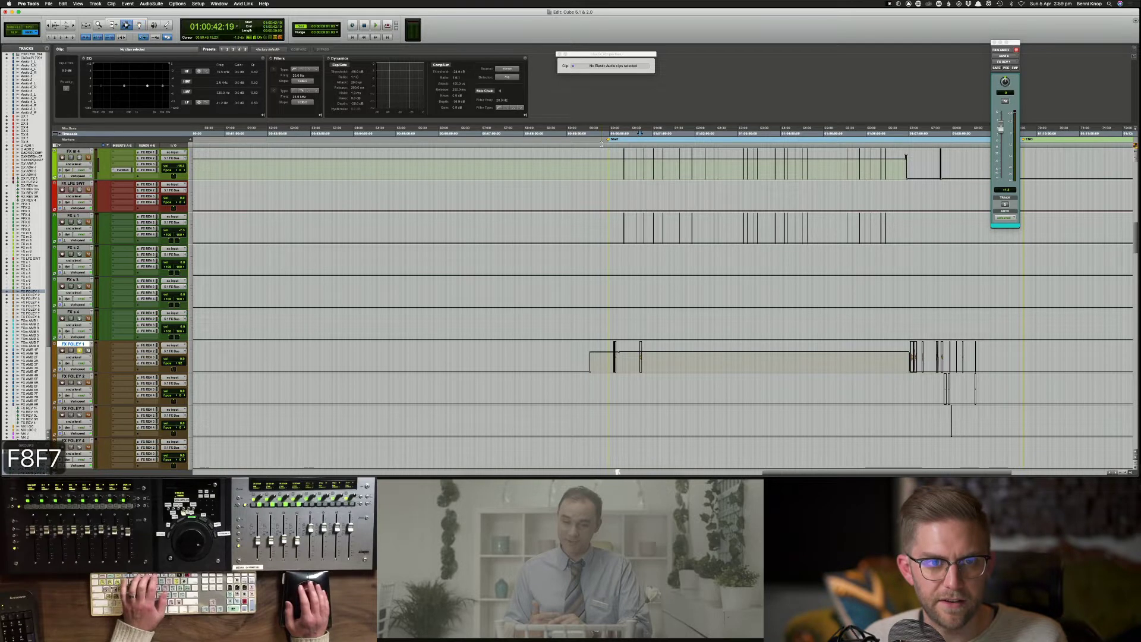
{"action": "key", "text": "F8"}
{"action": "key", "text": "F7"}
{"action": "key", "text": "F8"}
{"action": "key", "text": "F7"}
{"action": "key", "text": "F8"}
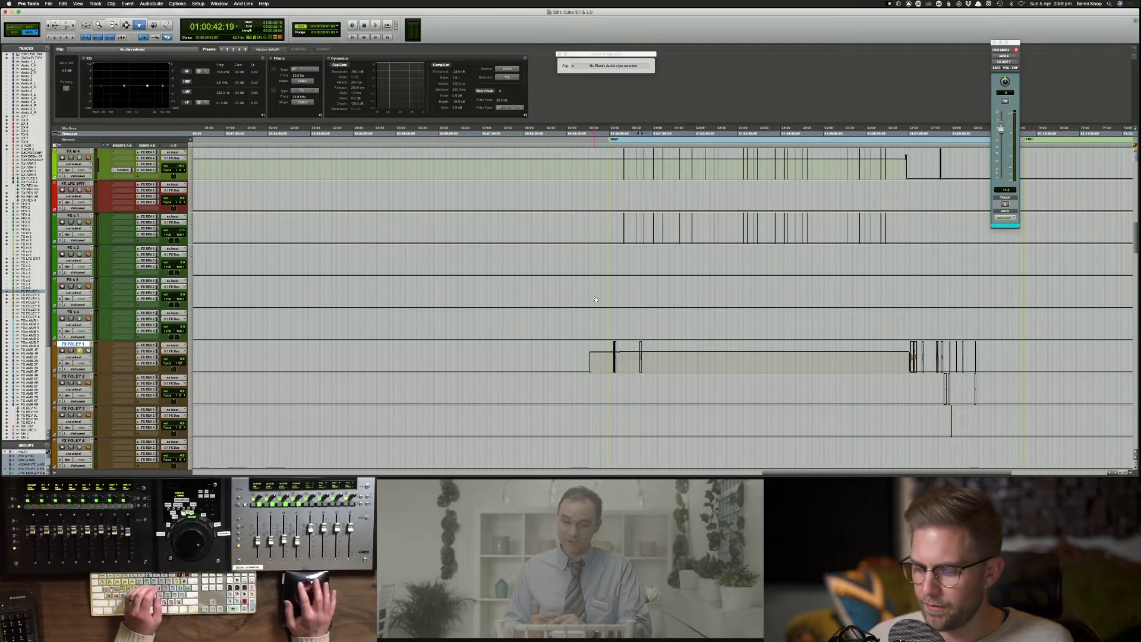
Step: Activate the Smart Tool and raise FX FOLEY 1's send level automation slightly from just after the opening foley clips to the scene's end
{"action": "key", "text": "F7+F8"}
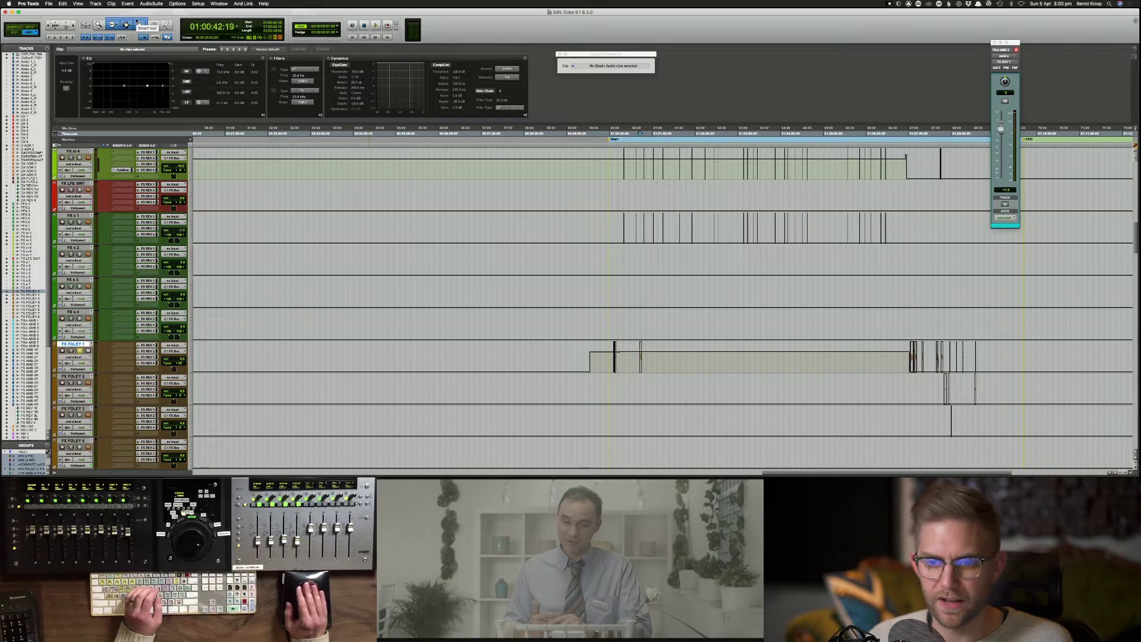
{"action": "key", "text": "F6"}
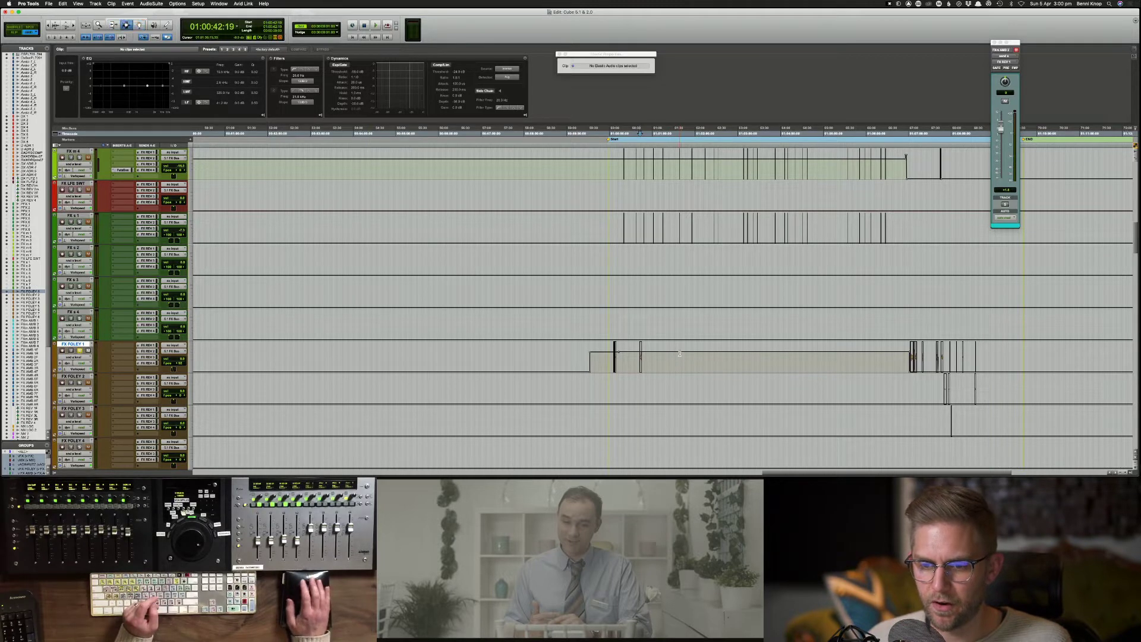
{"action": "key", "text": "F8"}
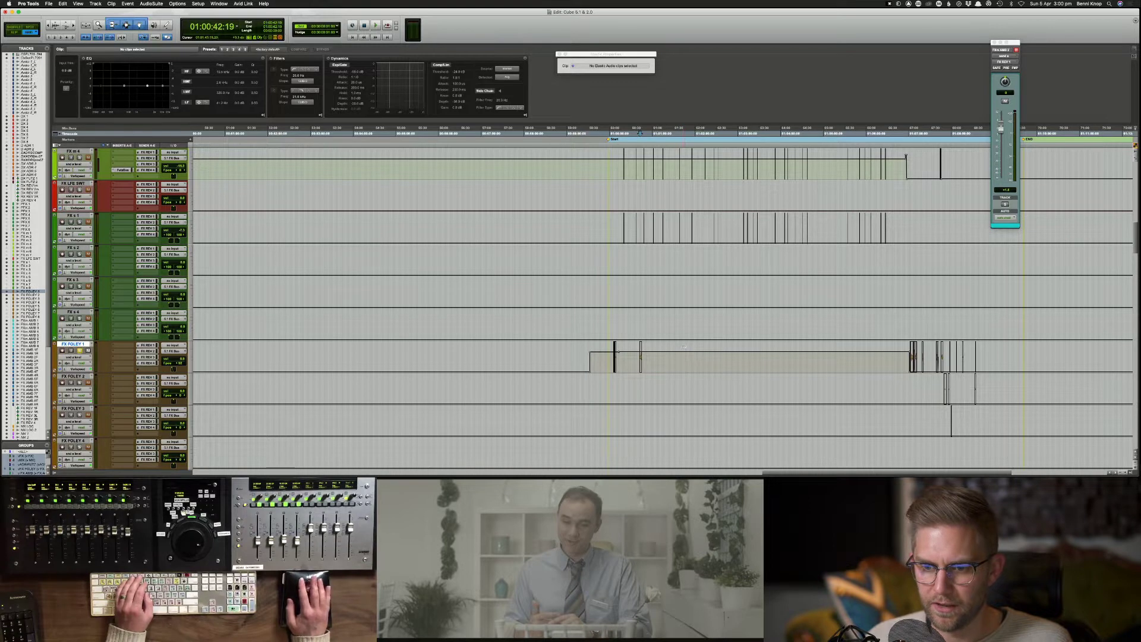
{"action": "key", "text": "F8"}
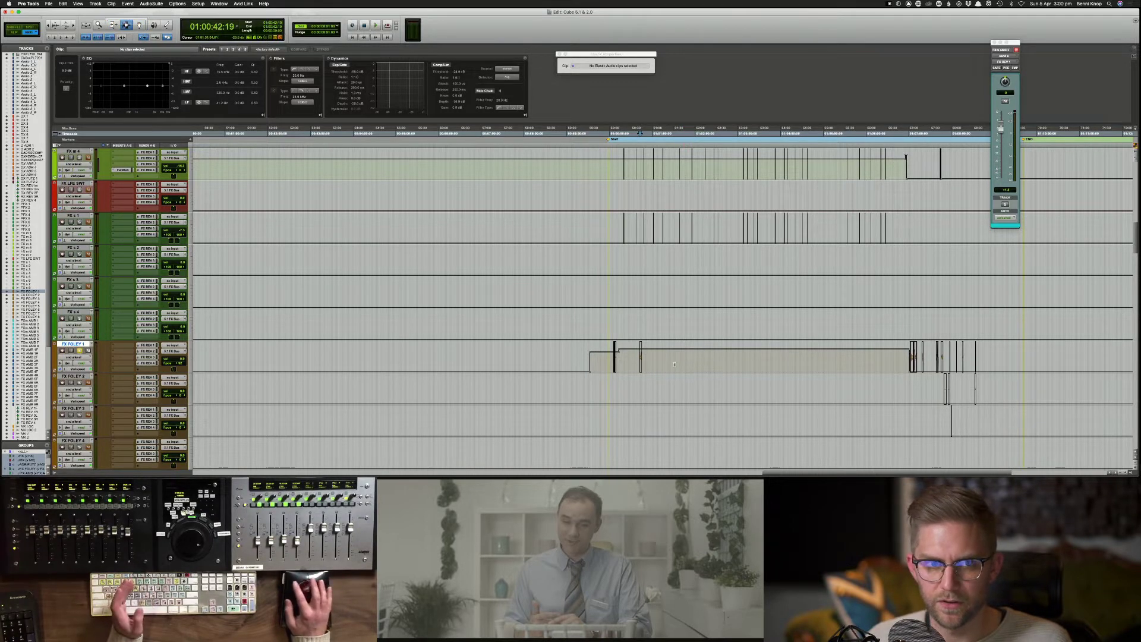
Step: Fine-tune FX FOLEY 1's send level automation across the scene with a tiny raise, undoing an excessive raise first
{"action": "key", "text": "F6"}
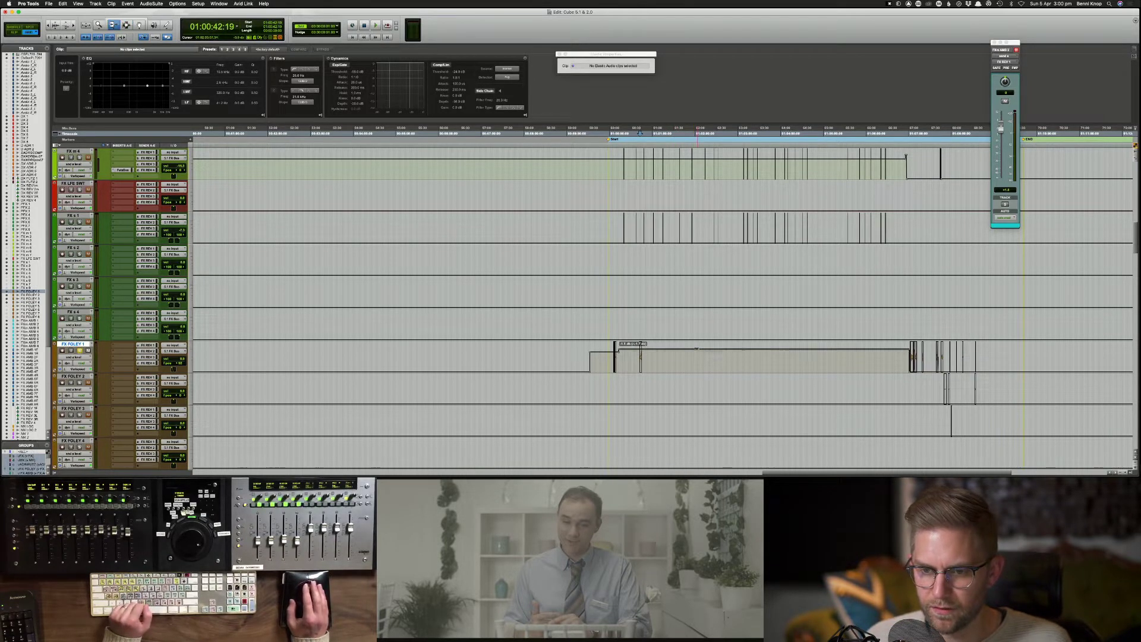
{"action": "key", "text": "super+7"}
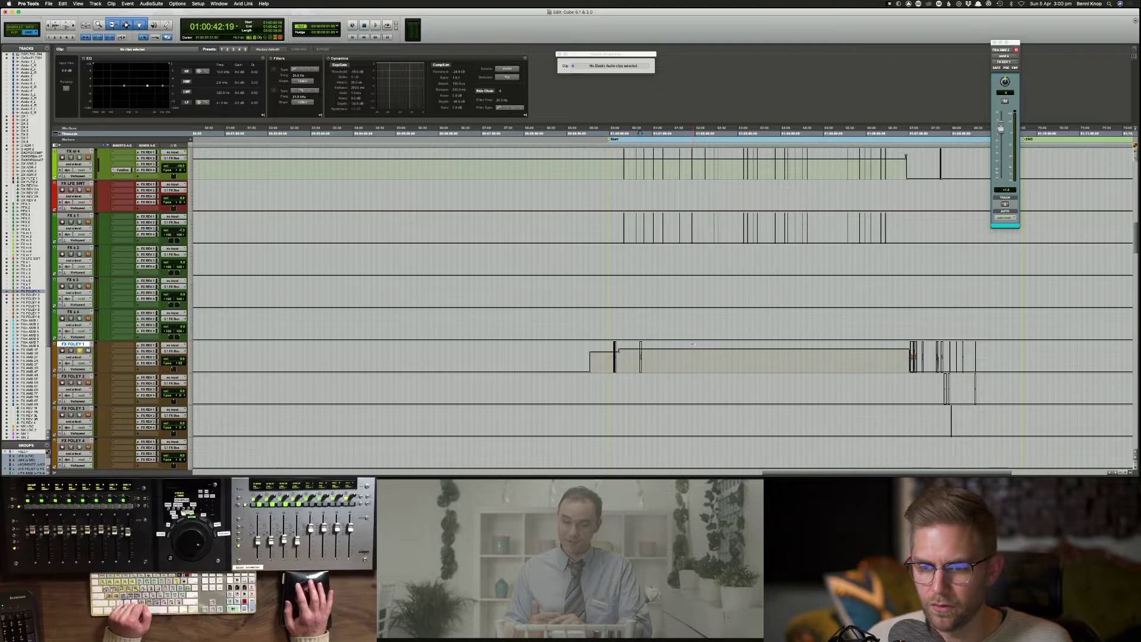
{"action": "left_click_drag", "start_coordinate": [692, 343], "coordinate": [692, 336]}
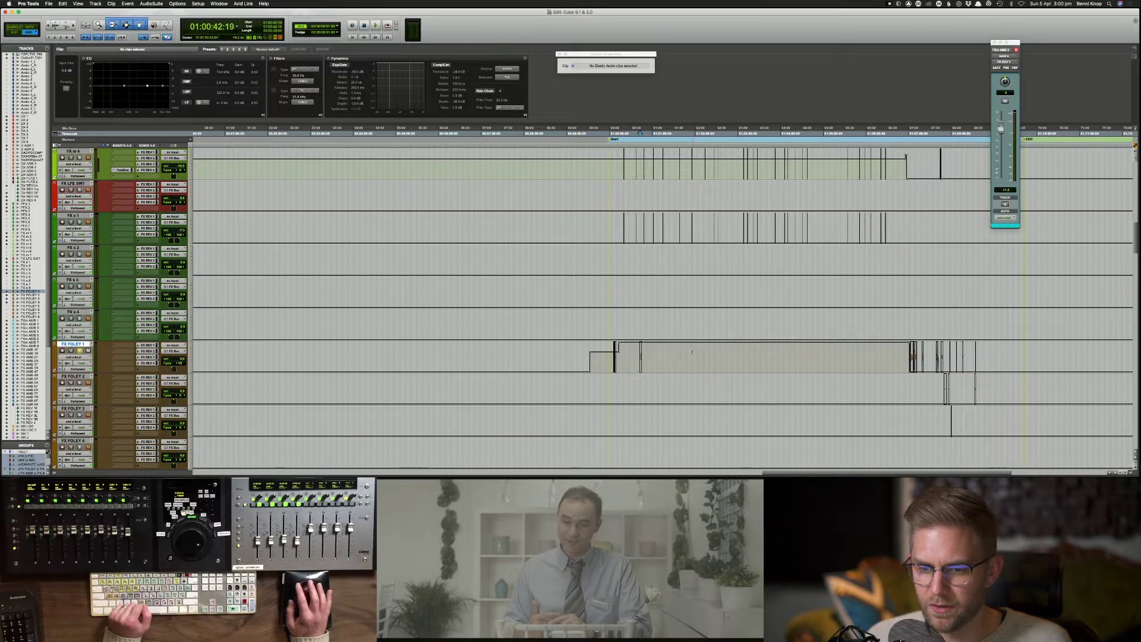
{"action": "key", "text": "super+z"}
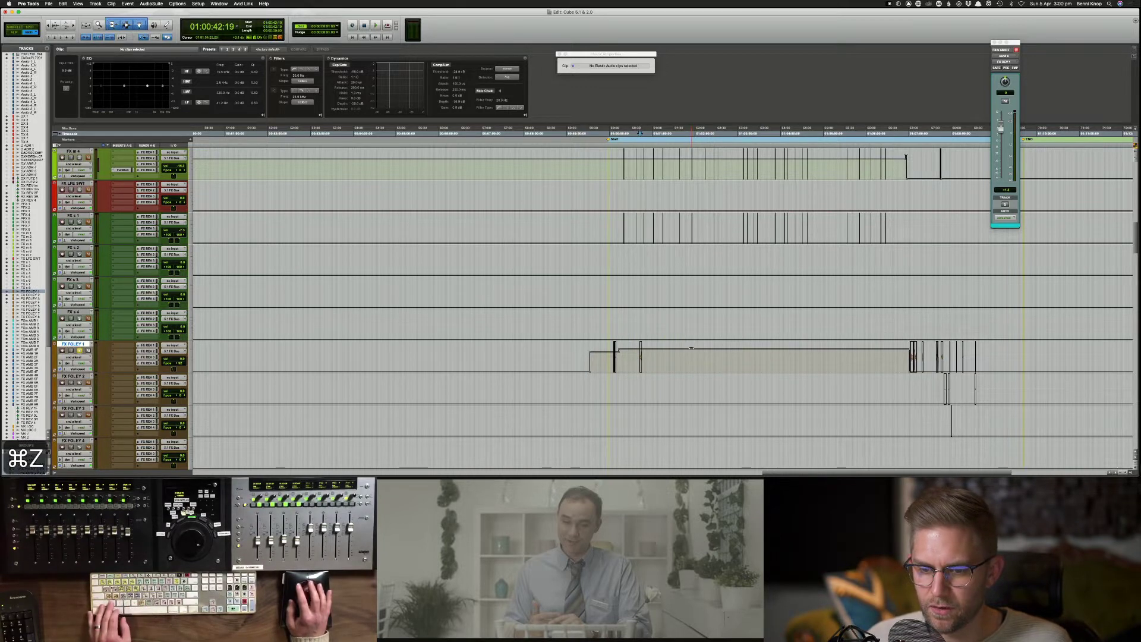
{"action": "left_click_drag", "start_coordinate": [692, 348], "coordinate": [692, 347]}
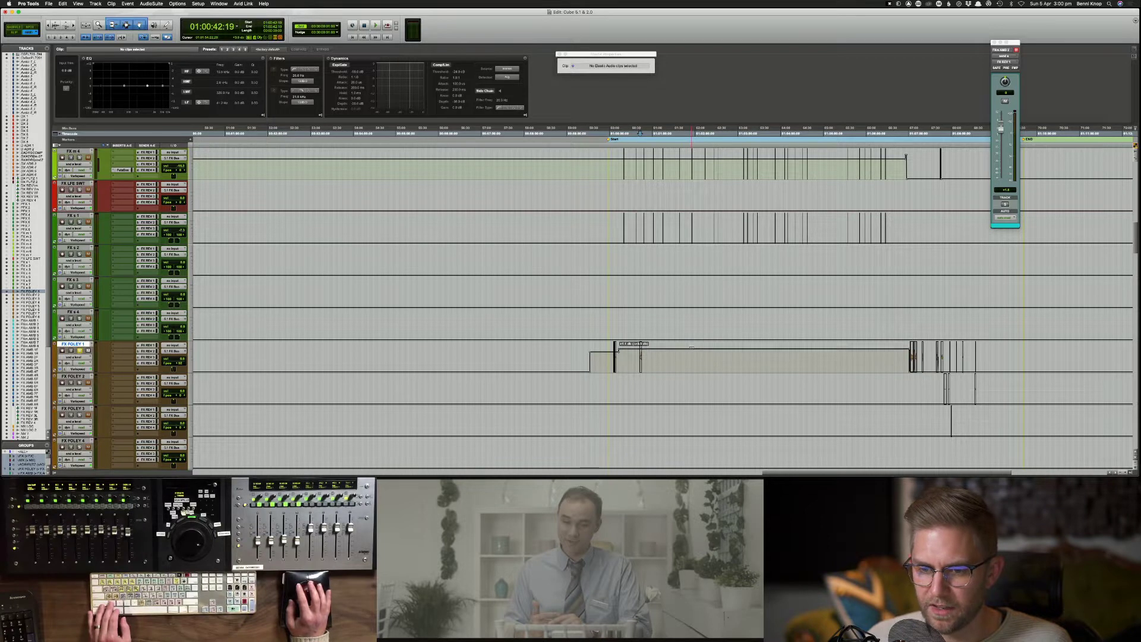
Step: Audition the adjusted reverb from 01:00:42:19, at the footsteps clip on FX FOLEY 1
{"action": "key", "text": "F6"}
{"action": "left_click", "coordinate": [639, 350]}
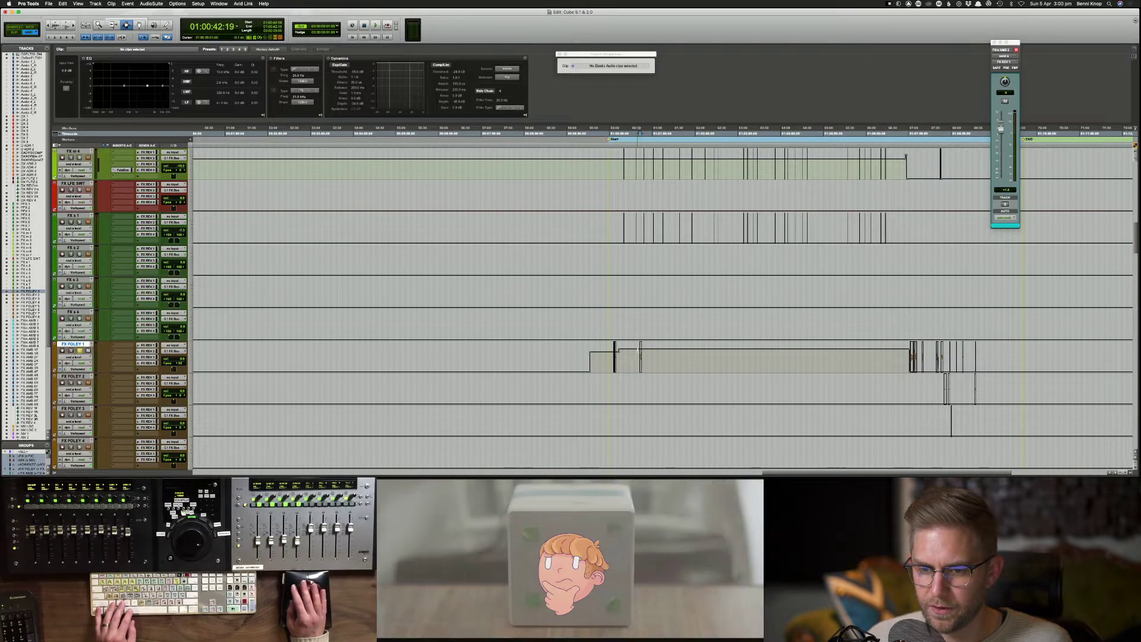
{"action": "key", "text": "space"}
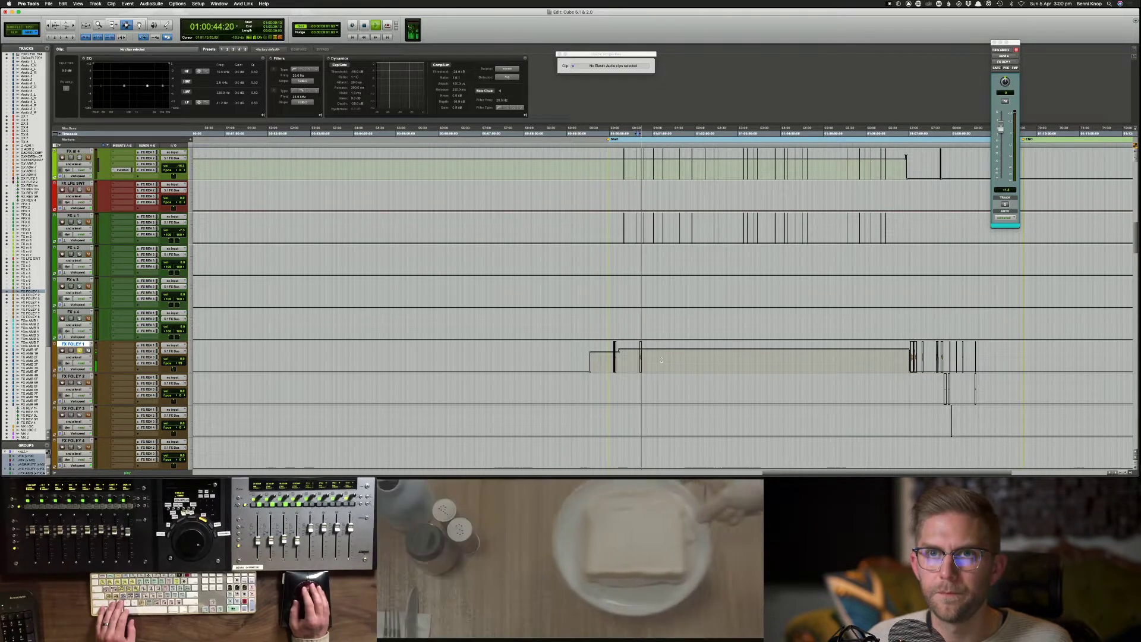
{"action": "key", "text": "space"}
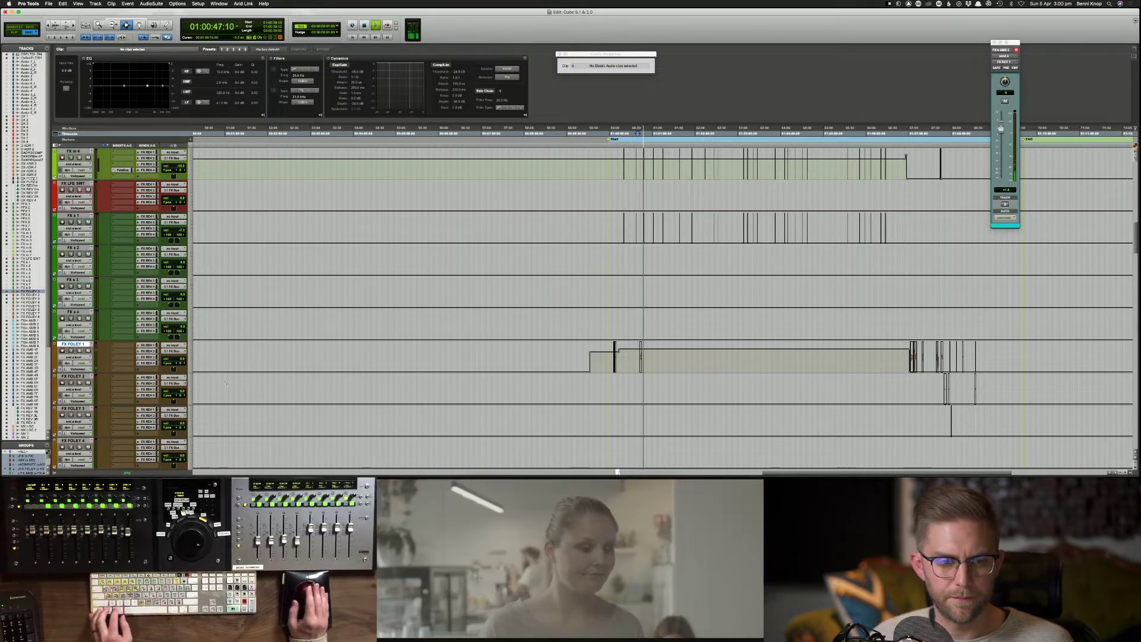
Step: Switch the tracks to waveform view and duplicate the footsteps clip on FX FOLEY 1 to 01:01:01:20
{"action": "left_click", "coordinate": [82, 343], "text": "ctrl+super"}
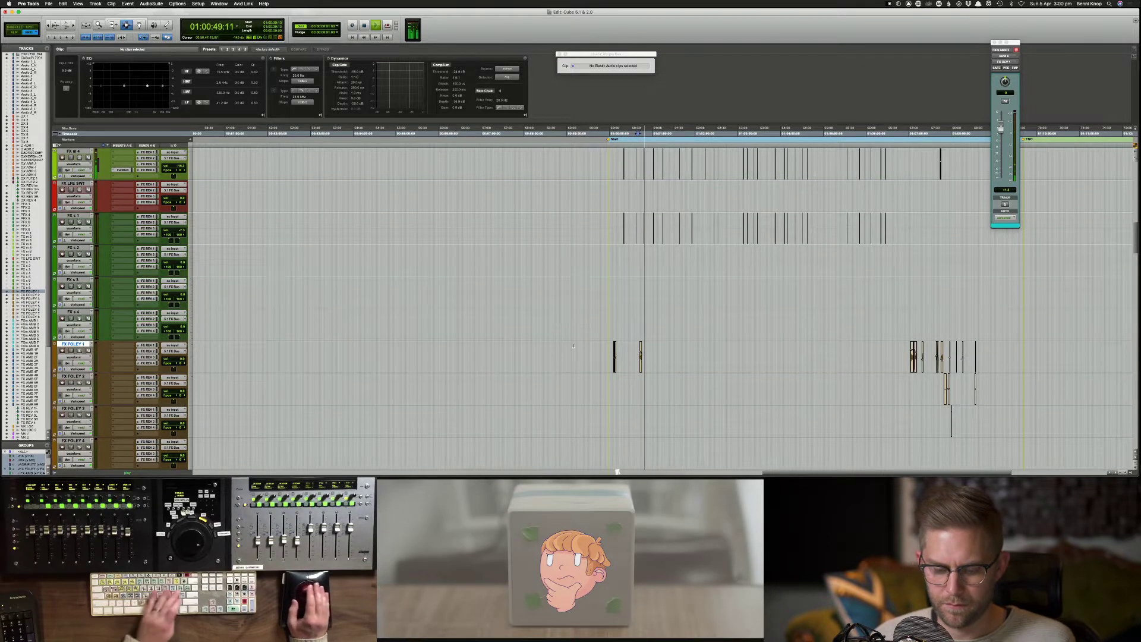
{"action": "key", "text": "super+bracketright"}
{"action": "key", "text": "super+bracketright"}
{"action": "key", "text": "super+bracketright"}
{"action": "left_click", "coordinate": [684, 363]}
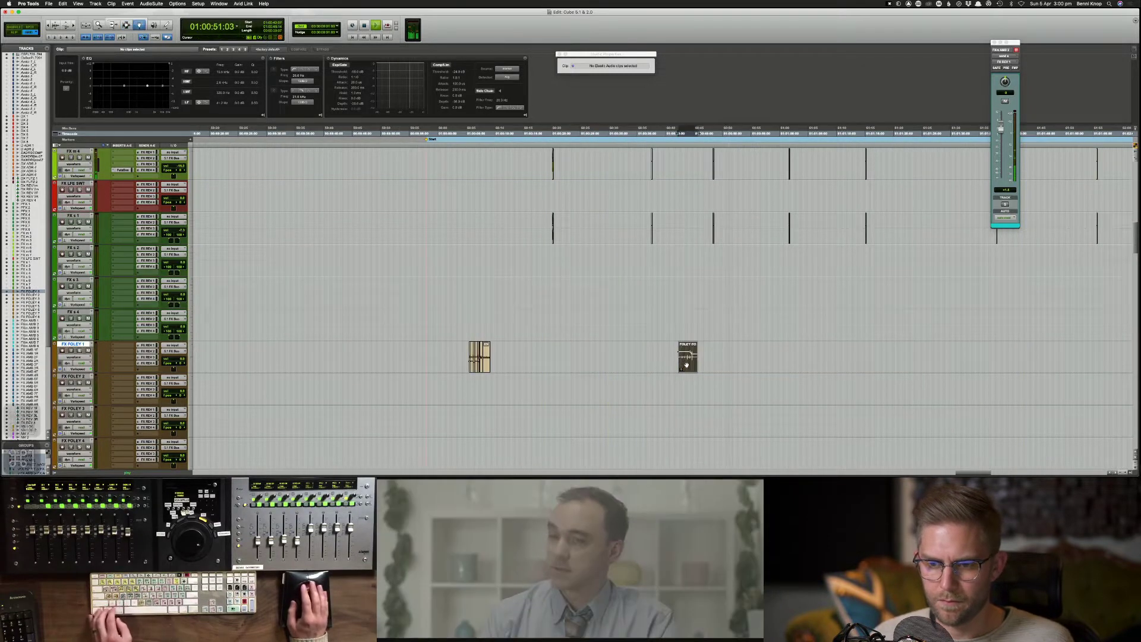
{"action": "left_click_drag", "start_coordinate": [687, 365], "coordinate": [798, 365]}
{"action": "key", "text": "space"}
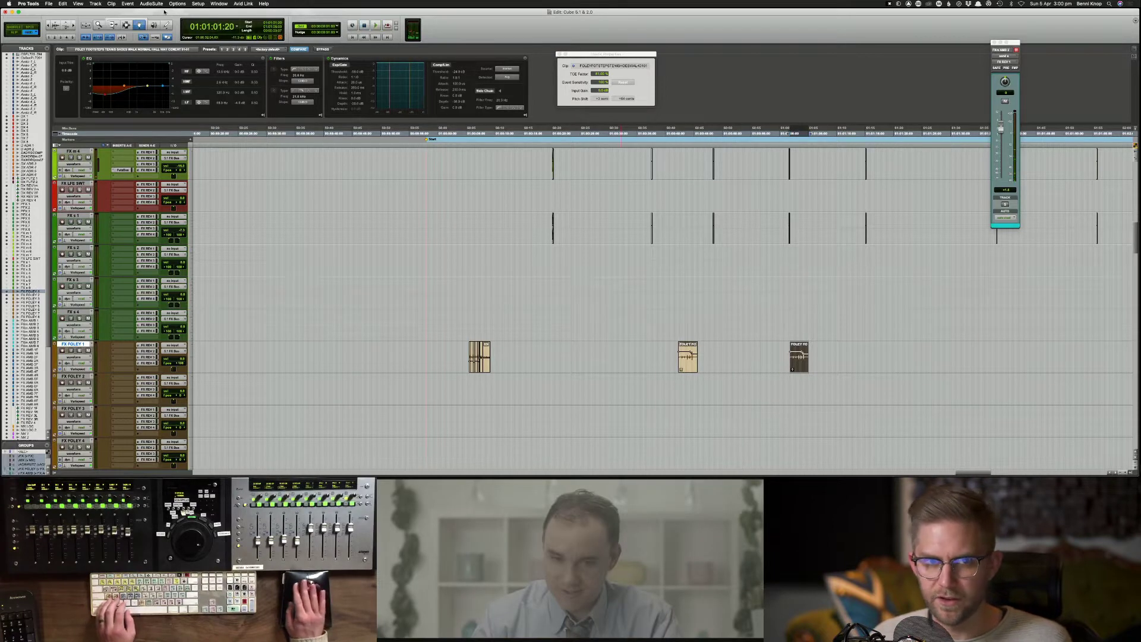
Step: Try an AudioSuite Reverse render on the duplicated footsteps clip with FX FOLEY 1 soloed, and undo it
{"action": "left_click", "coordinate": [152, 3]}
{"action": "mouse_move", "coordinate": [182, 88]}
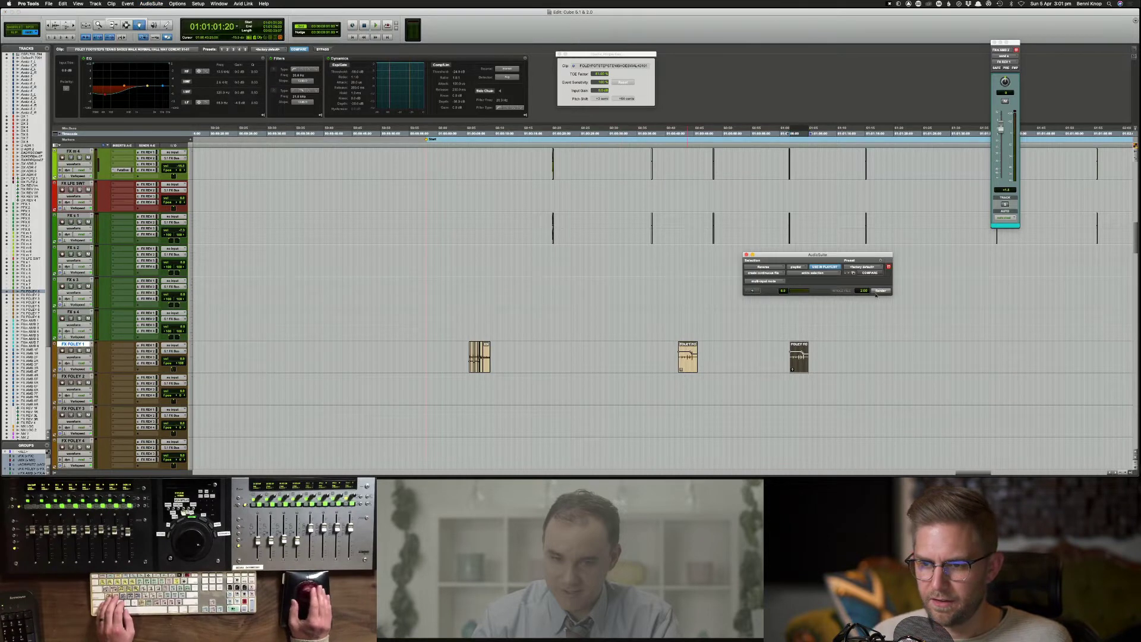
{"action": "left_click", "coordinate": [882, 291]}
{"action": "key", "text": "shift+s"}
{"action": "key", "text": "super+z"}
{"action": "key", "text": "space"}
Step: Copy the footstep at 01:01:04:03 in the duplicated clip and paste it near the clip's end
{"action": "key", "text": "super+bracketright"}
{"action": "key", "text": "super+bracketright"}
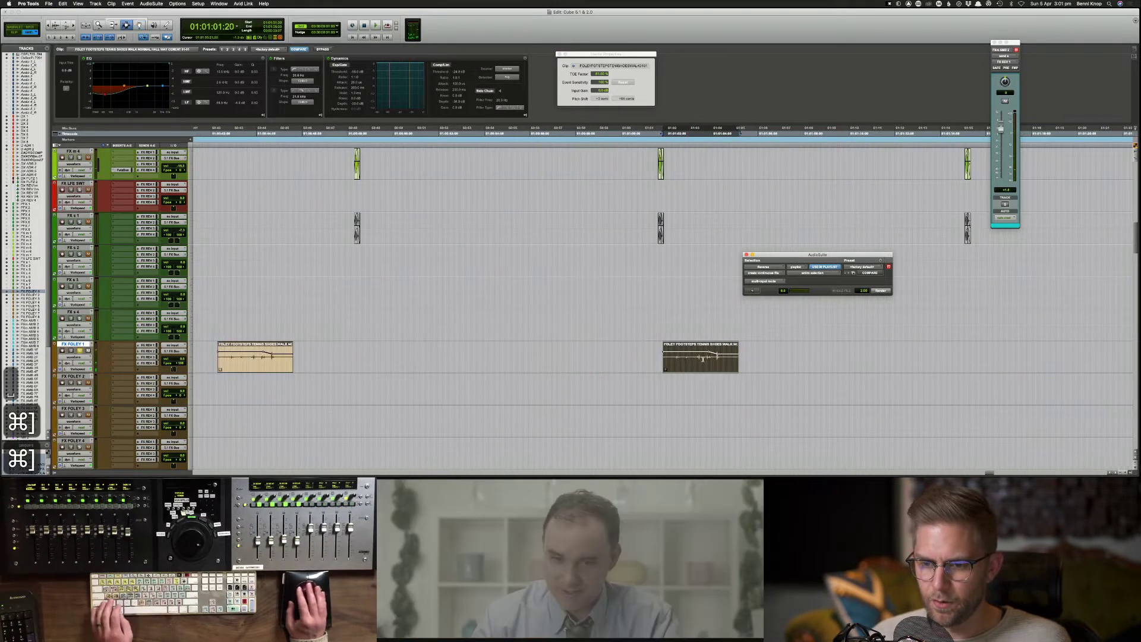
{"action": "left_click", "coordinate": [718, 360]}
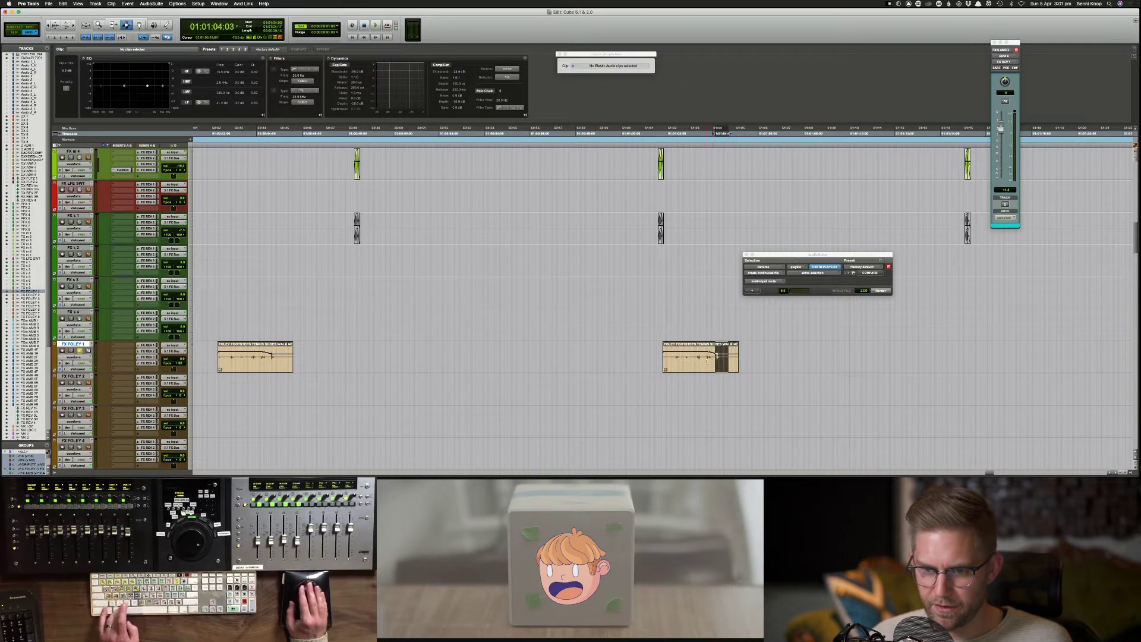
{"action": "key", "text": "super+c"}
{"action": "key", "text": "super+v"}
Step: Copy the footsteps at 01:01:03:04 and 01:01:02:16 and paste them at 01:01:04:19 and 01:01:05:06 respectively
{"action": "left_click_drag", "start_coordinate": [696, 362], "coordinate": [705, 361]}
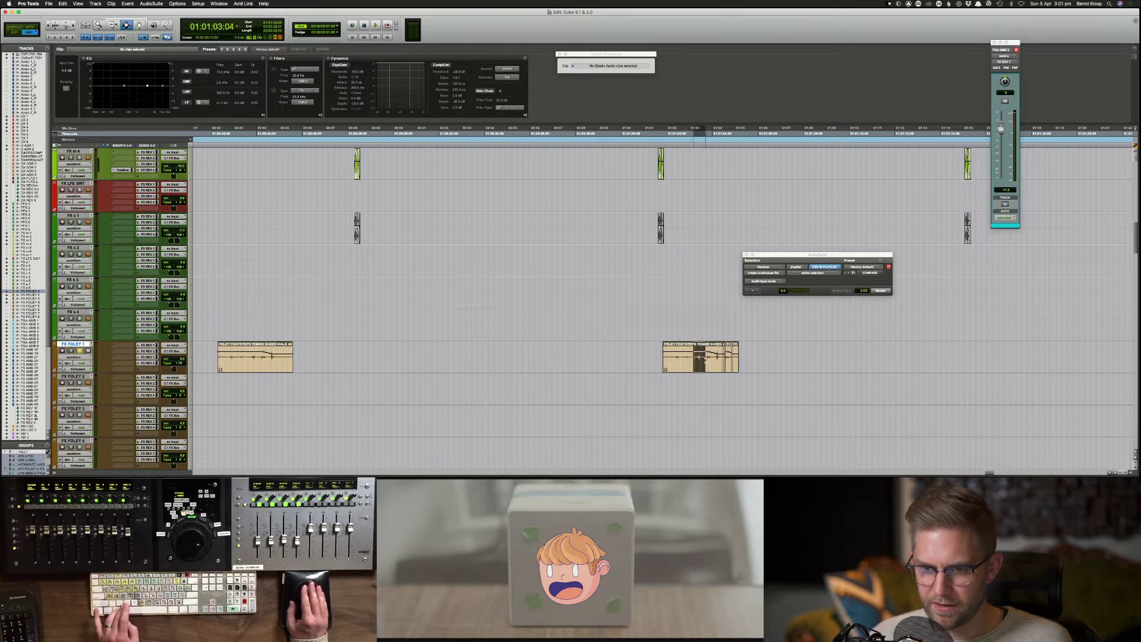
{"action": "key", "text": "super+c"}
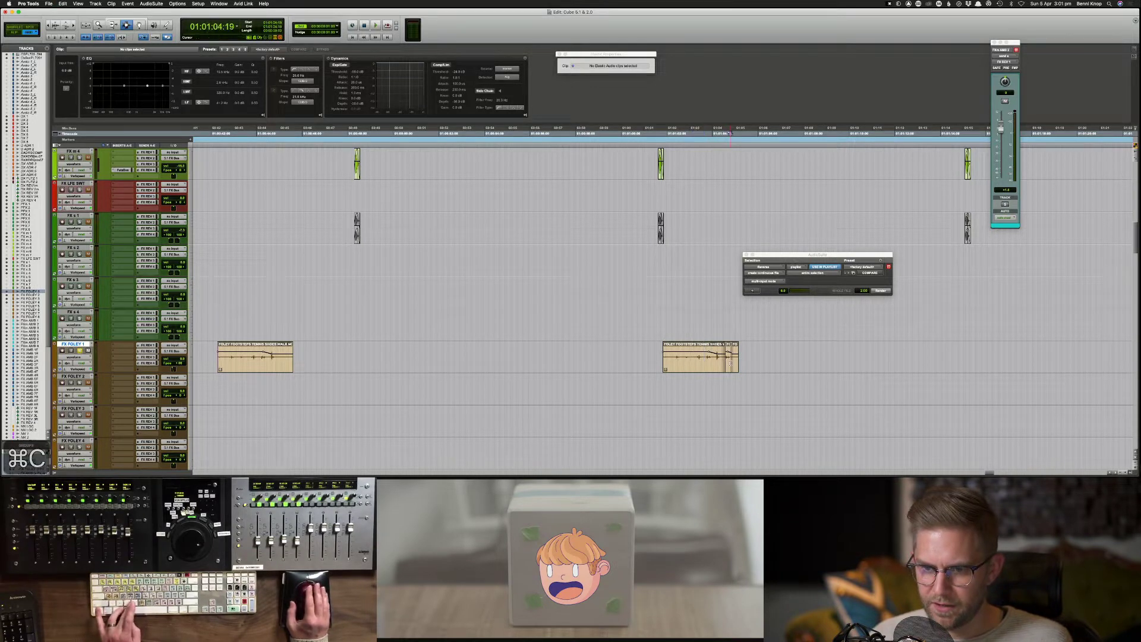
{"action": "key", "text": "super+v"}
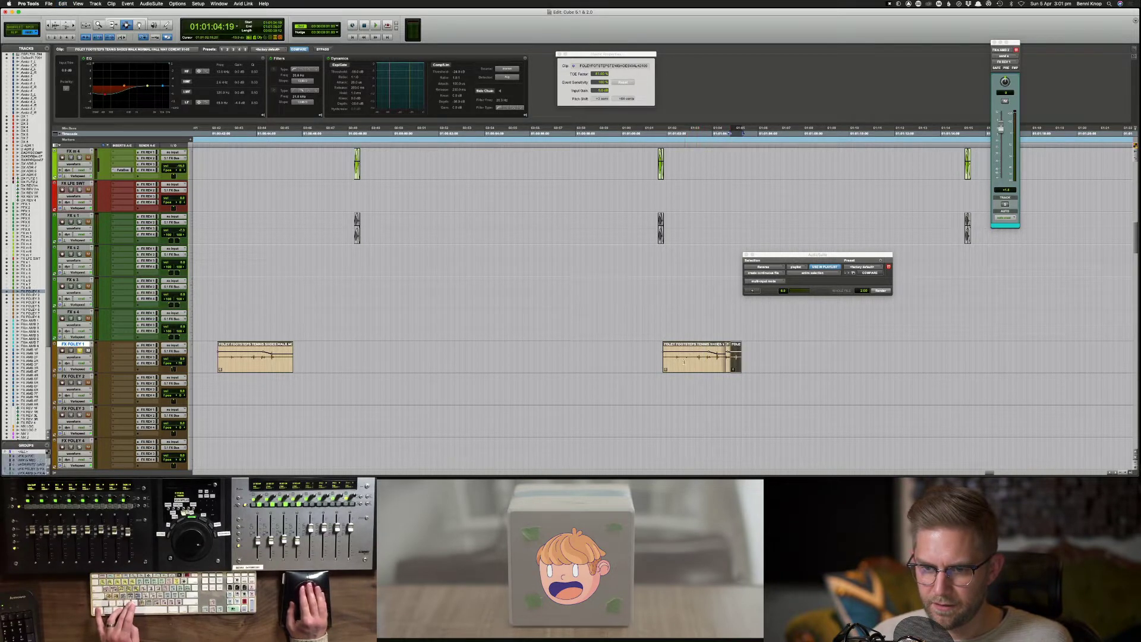
{"action": "left_click_drag", "start_coordinate": [683, 361], "coordinate": [691, 361]}
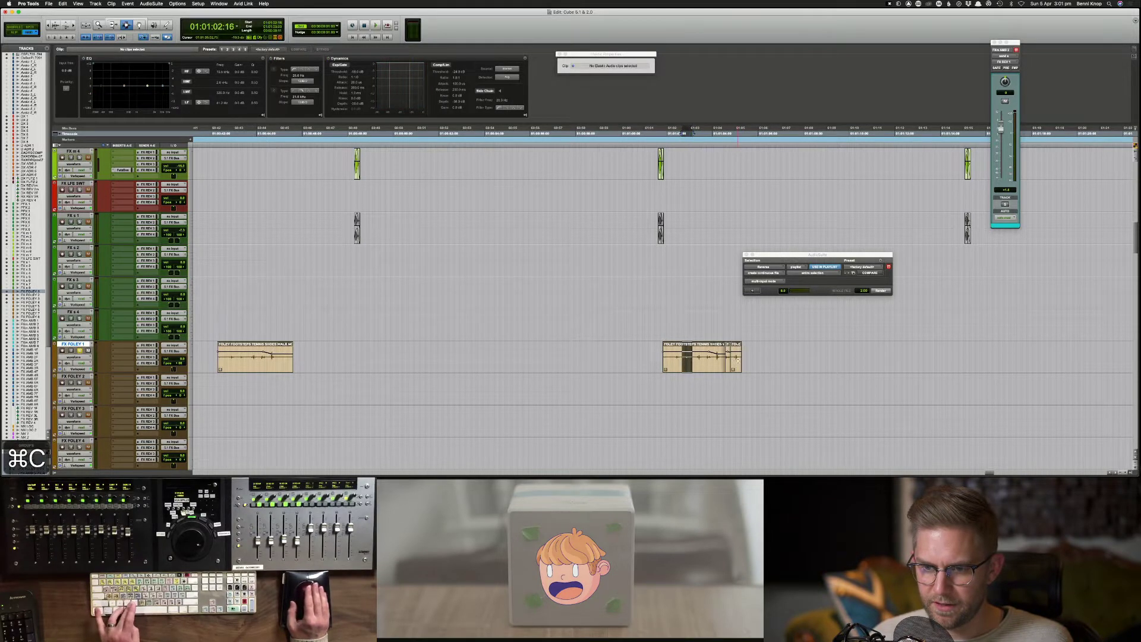
{"action": "key", "text": "super+v"}
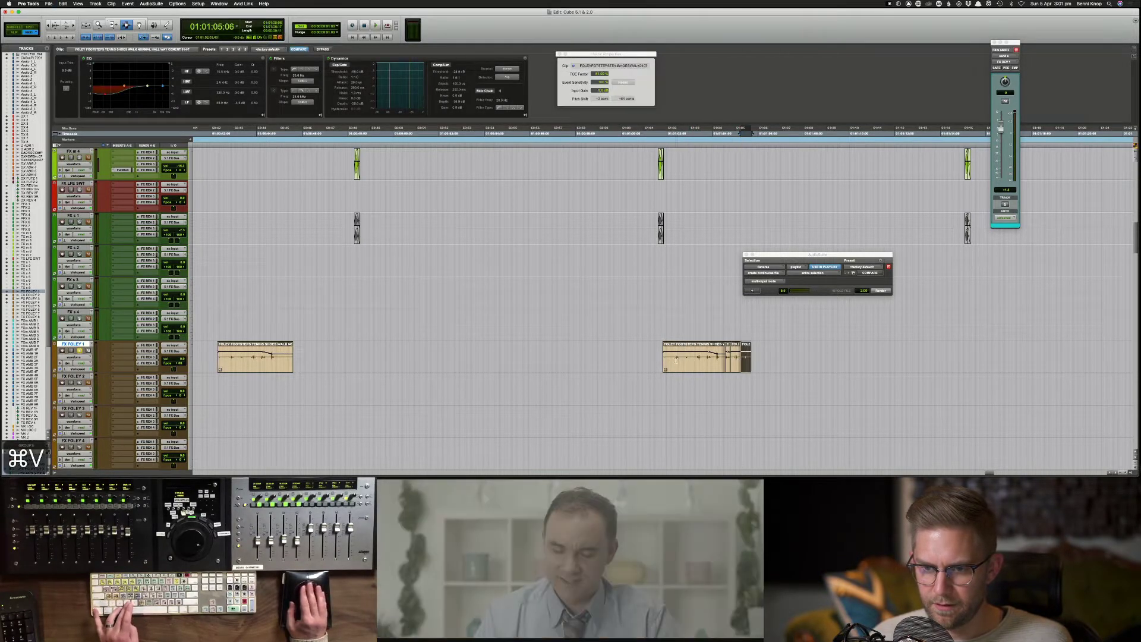
Step: Append a copied section to the second footstep group on FX FOLEY 1, cut the group's opening and fade in its new start
{"action": "left_click_drag", "start_coordinate": [675, 361], "coordinate": [683, 362]}
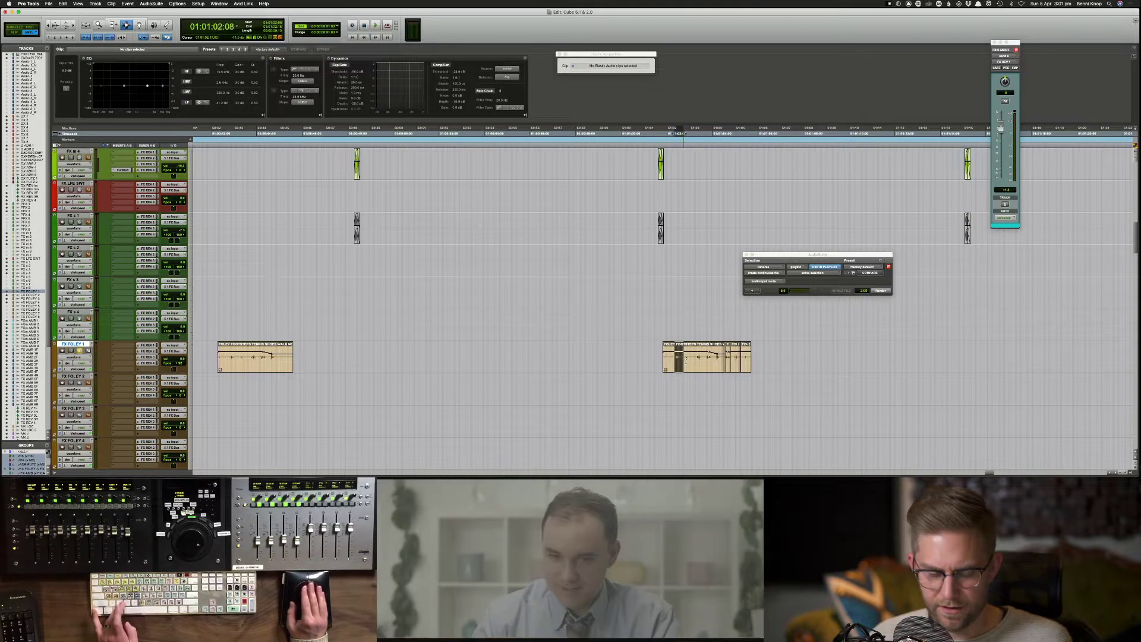
{"action": "key", "text": "super+v"}
{"action": "left_click_drag", "start_coordinate": [642, 361], "coordinate": [715, 363]}
{"action": "key", "text": "Delete"}
{"action": "key", "text": "f"}
{"action": "left_click", "coordinate": [701, 363], "text": "shift"}
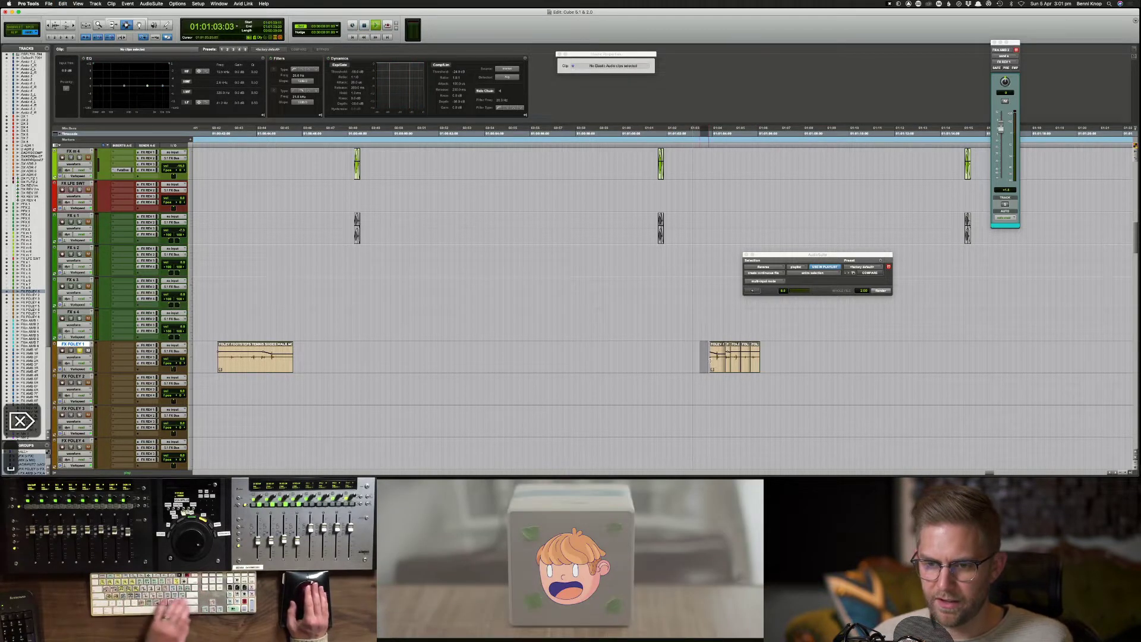
{"action": "key", "text": "space"}
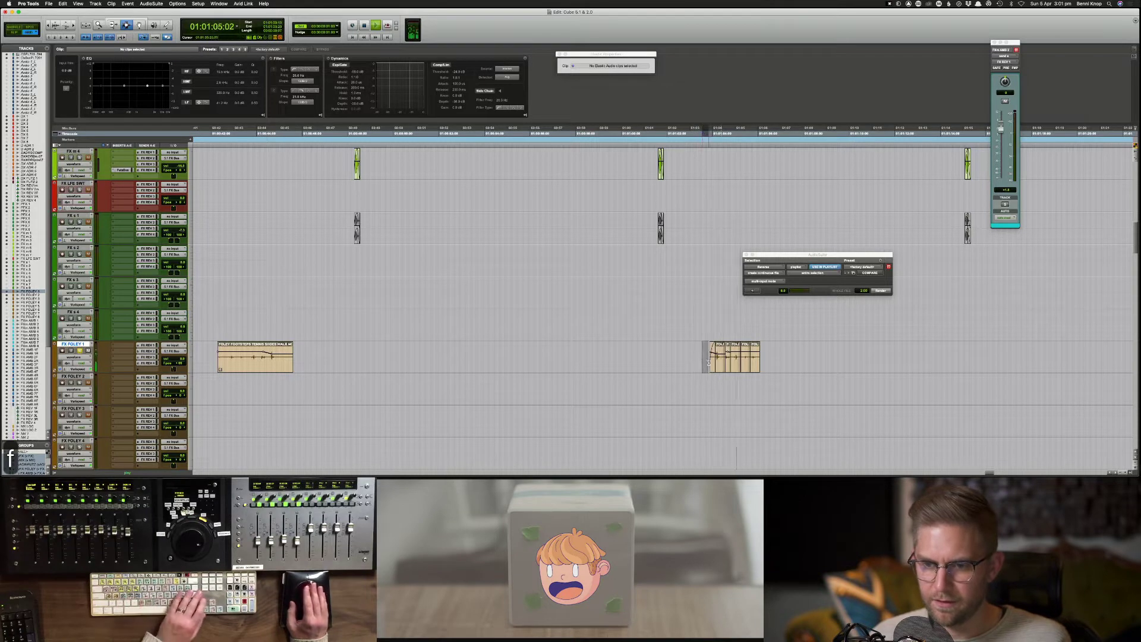
{"action": "key", "text": "Delete"}
Step: Copy the opening section of the first footstep group on FX FOLEY 1 and paste it just after the second group
{"action": "key", "text": "space"}
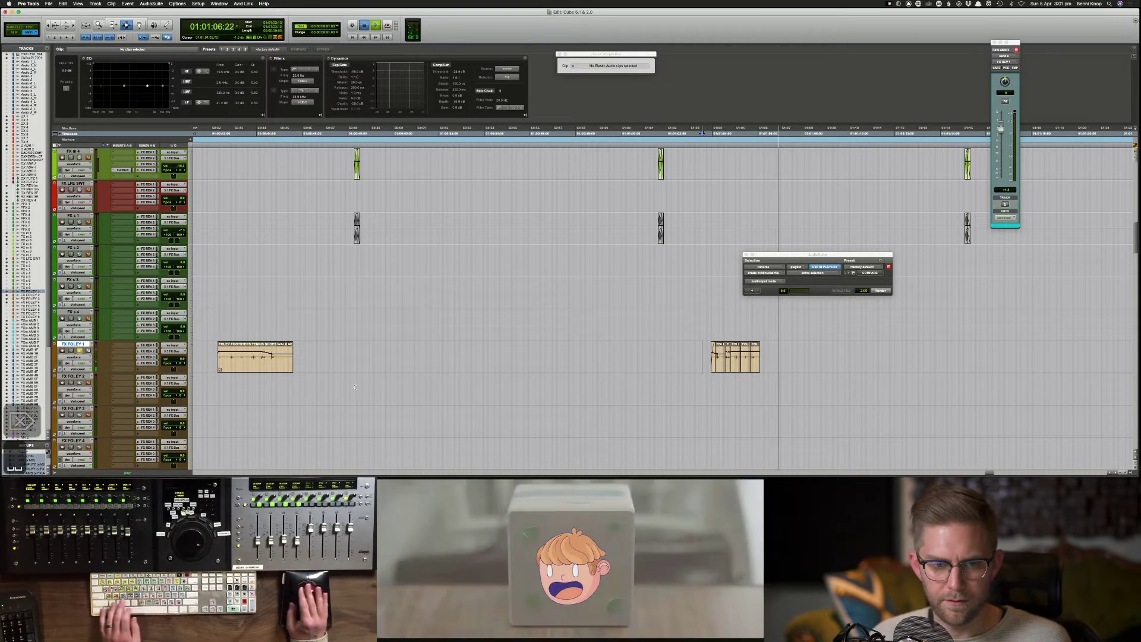
{"action": "key", "text": "super+c"}
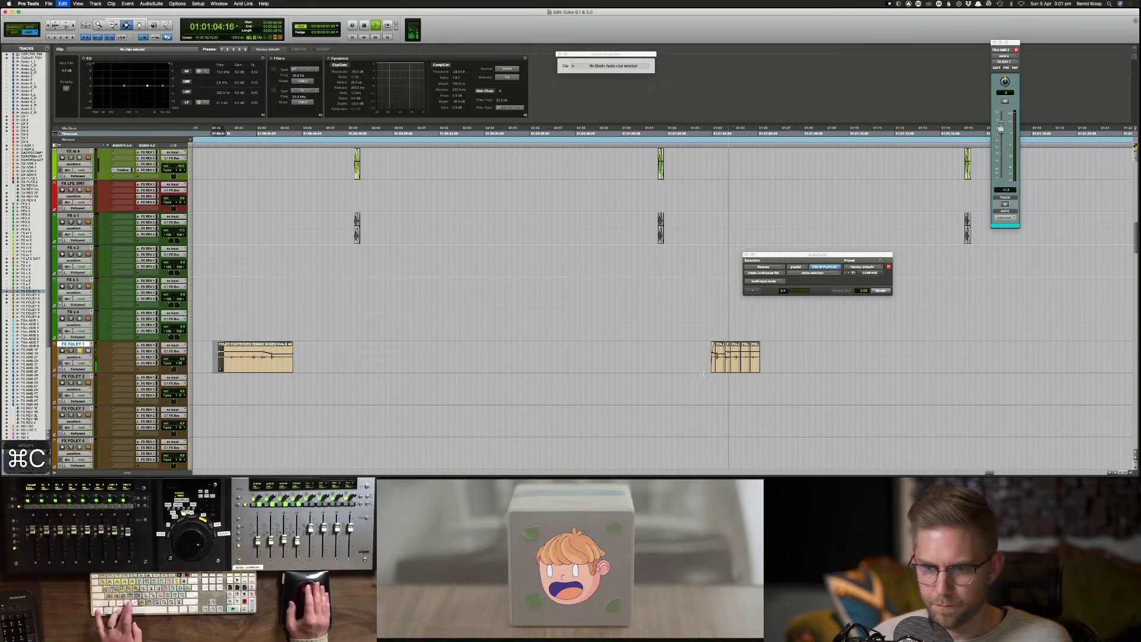
{"action": "key", "text": "super+v"}
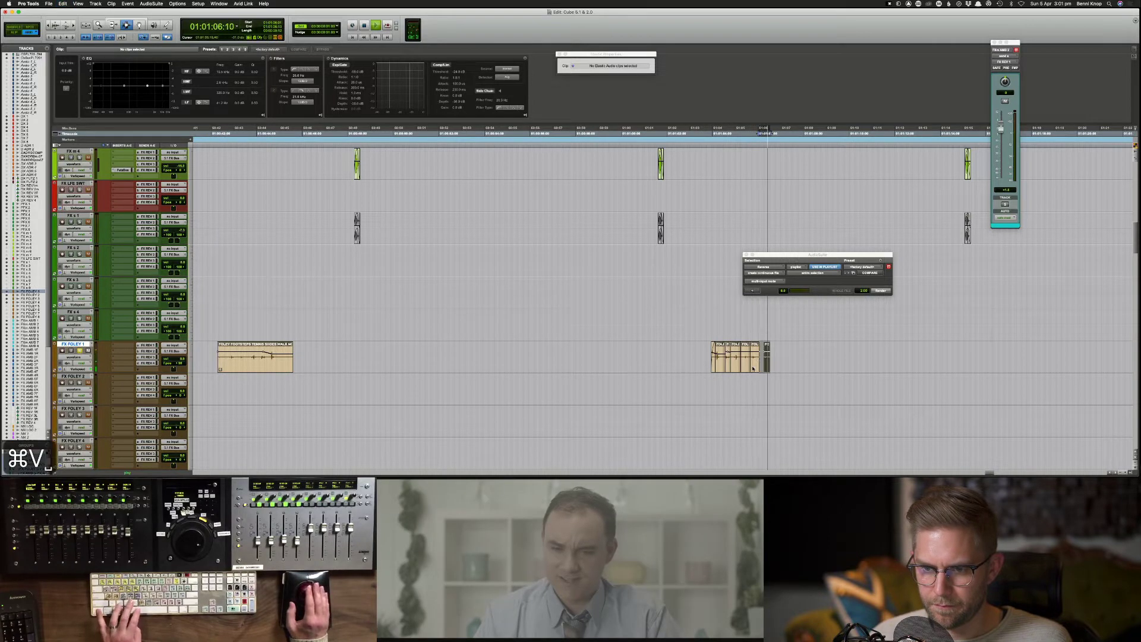
Step: Extend the start of the second footstep clip in the second group slightly earlier and play back the edit
{"action": "key", "text": "super+]"}
{"action": "key", "text": "super+]"}
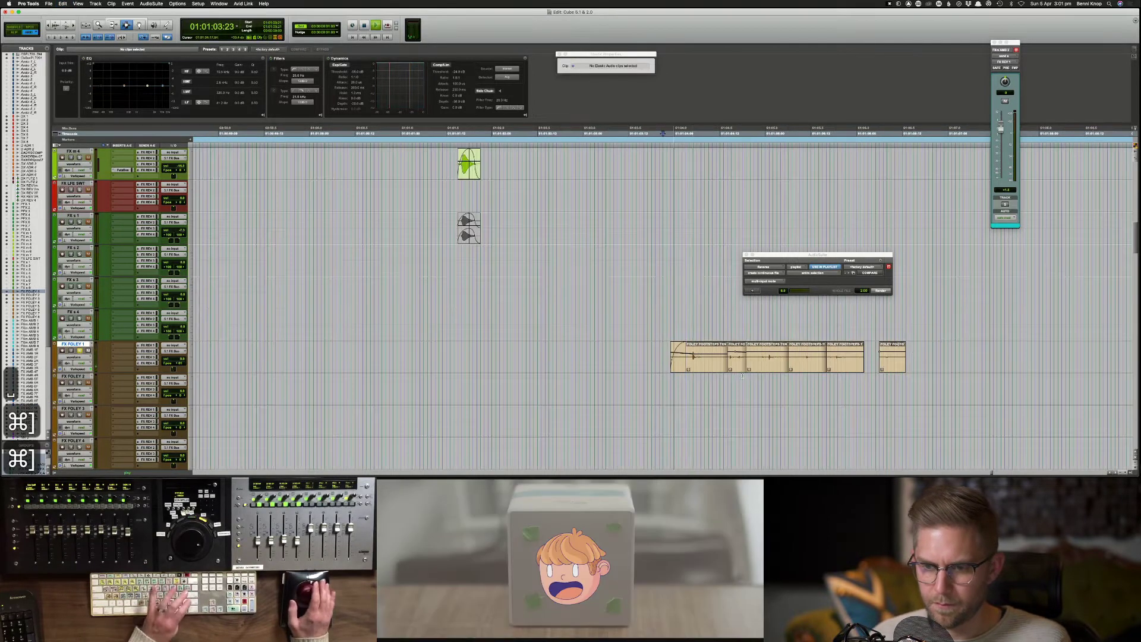
{"action": "key", "text": "F6"}
{"action": "left_click_drag", "start_coordinate": [731, 365], "coordinate": [720, 366]}
{"action": "key", "text": "space"}
{"action": "key", "text": "space"}
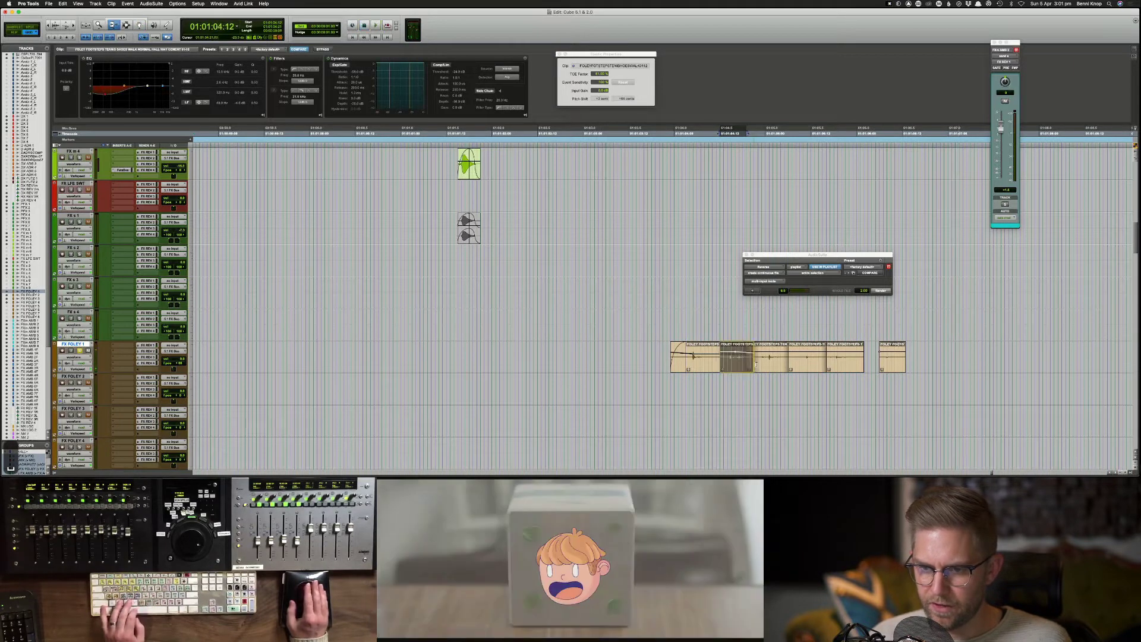
Step: Shift the third footstep clip of the second group slightly later and play the group against the picture
{"action": "left_click", "coordinate": [773, 372]}
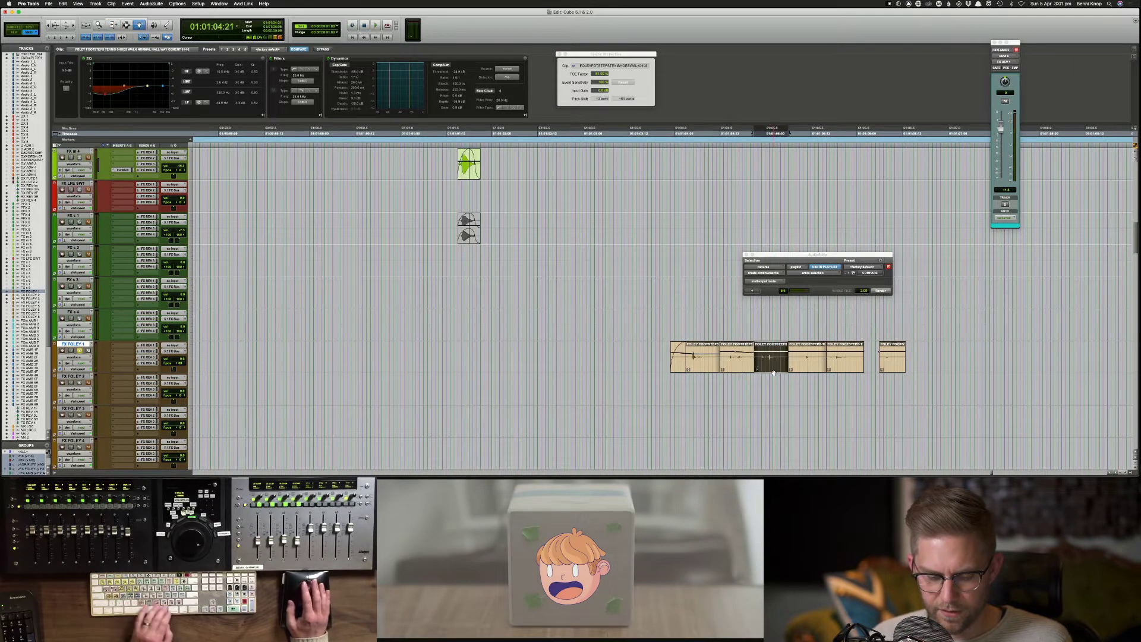
{"action": "left_click", "coordinate": [647, 364]}
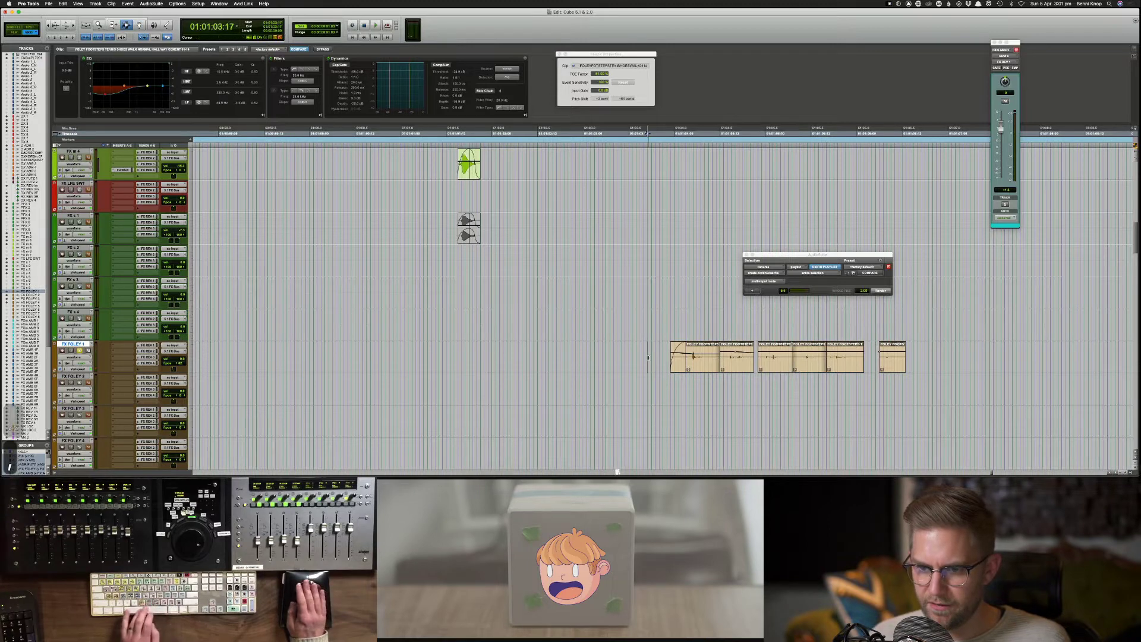
{"action": "key", "text": "space"}
Step: Nudge the two adjoining footstep clips before the detached last clip later and check their timing in playback
{"action": "left_click_drag", "start_coordinate": [799, 364], "coordinate": [856, 369]}
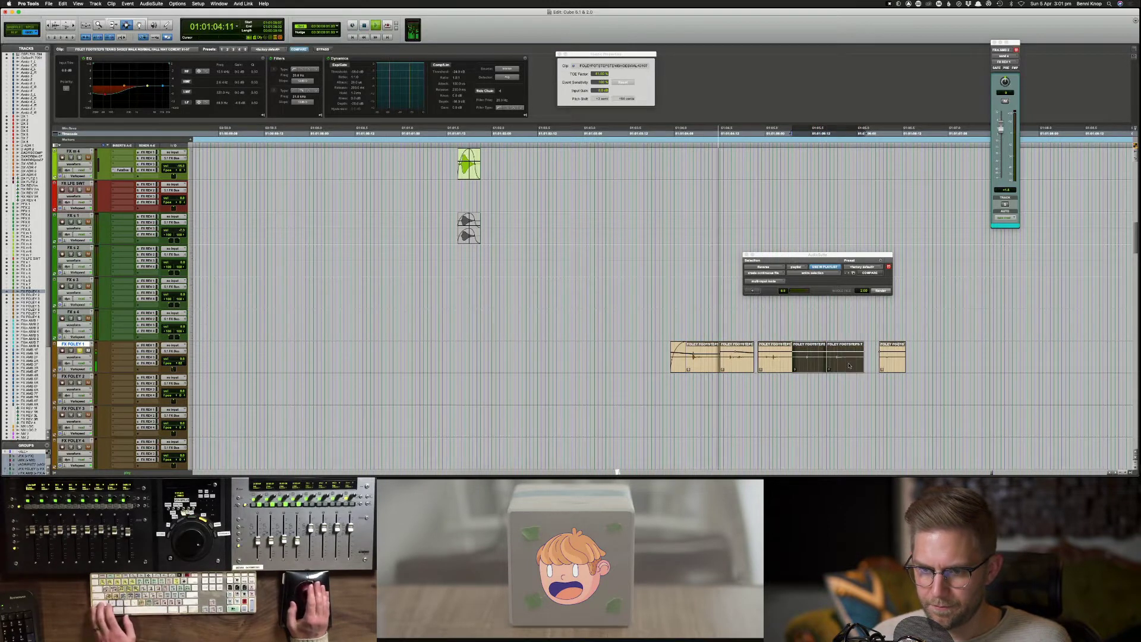
{"action": "key", "text": "period"}
{"action": "key", "text": "period"}
{"action": "left_click", "coordinate": [678, 378]}
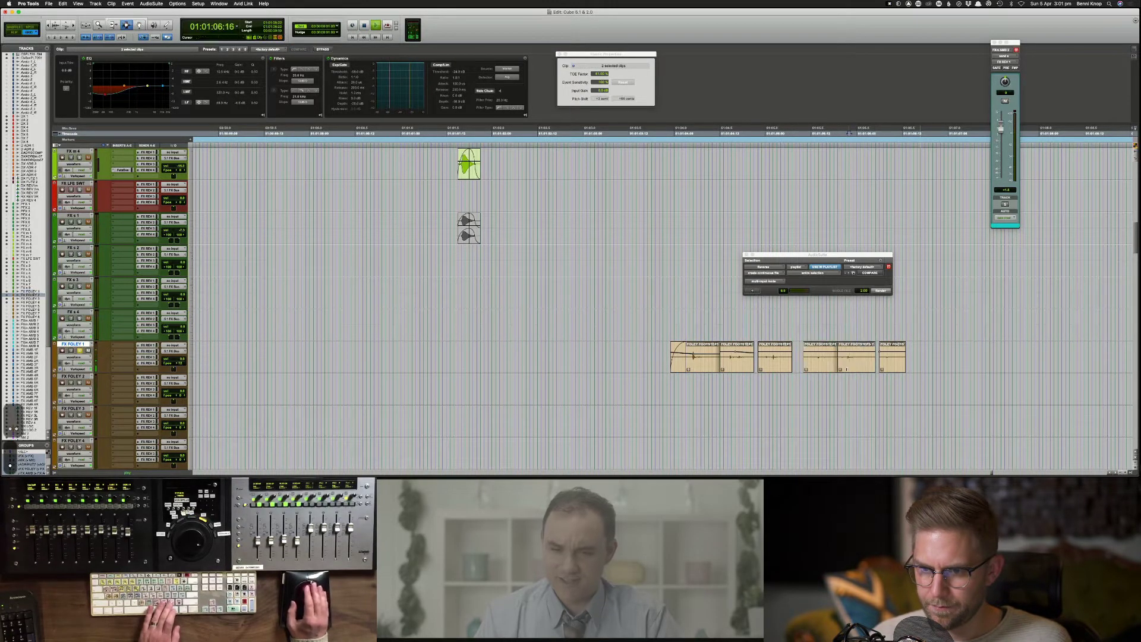
{"action": "key", "text": "space"}
{"action": "key", "text": "space"}
Step: Extend the start of the clip just before the detached last one slightly earlier and play the result
{"action": "left_click", "coordinate": [656, 366]}
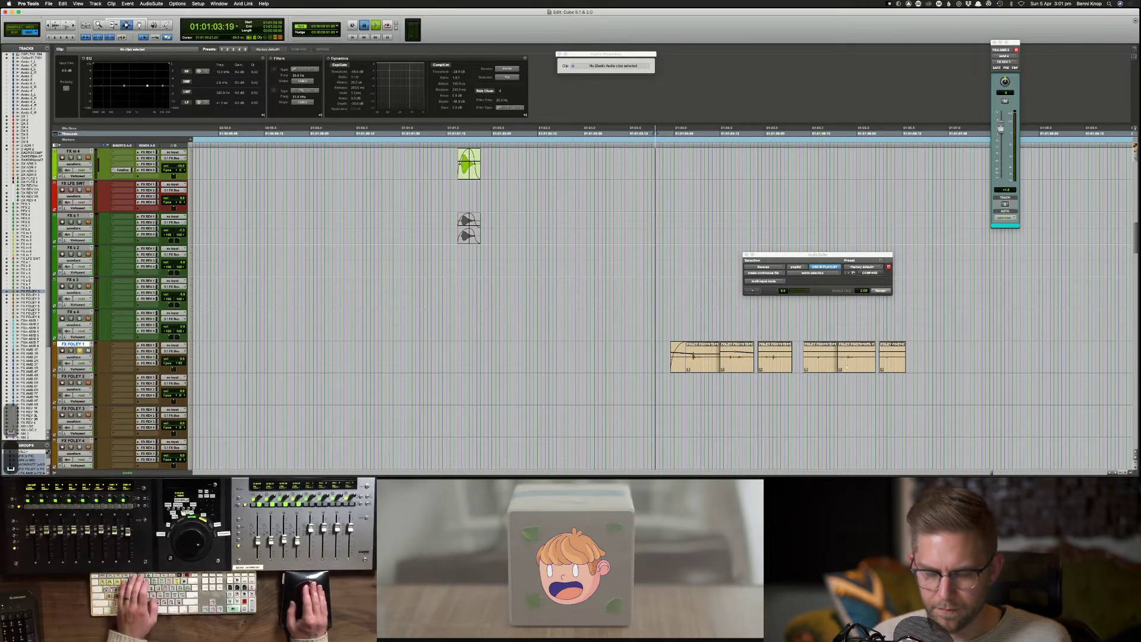
{"action": "key", "text": "F6"}
{"action": "left_click_drag", "start_coordinate": [840, 365], "coordinate": [831, 367]}
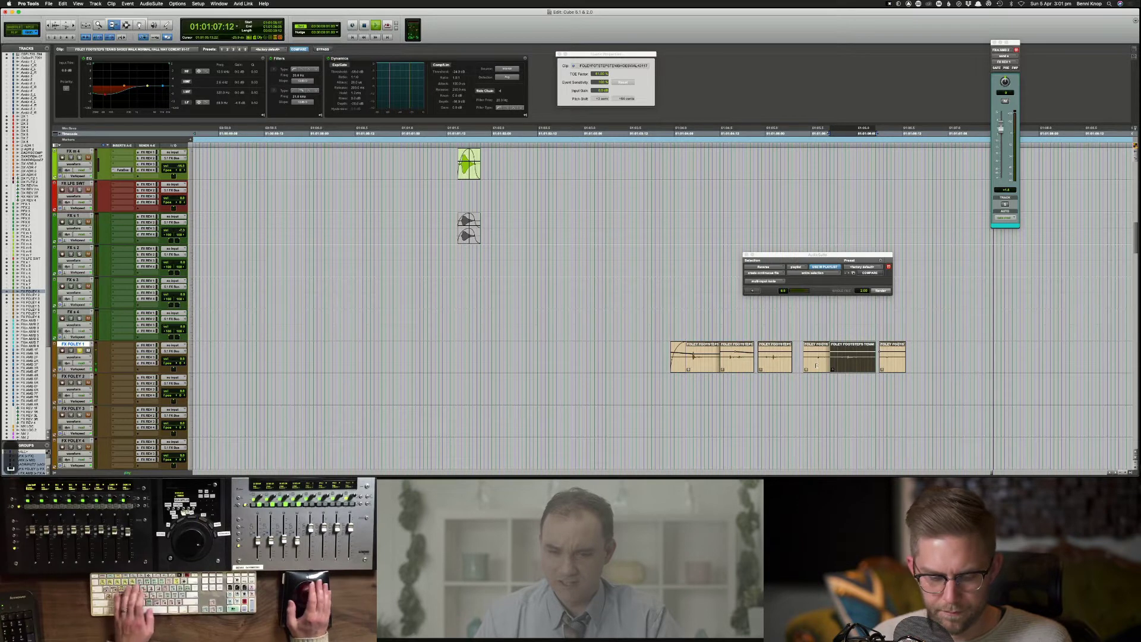
{"action": "key", "text": "space"}
Step: Move the two nudged footstep clips back against the preceding clip and bring the detached last clip up to meet them
{"action": "key", "text": "F8"}
{"action": "left_click_drag", "start_coordinate": [813, 367], "coordinate": [873, 369]}
{"action": "key", "text": "F7"}
{"action": "left_click", "coordinate": [866, 370]}
{"action": "key", "text": "space"}
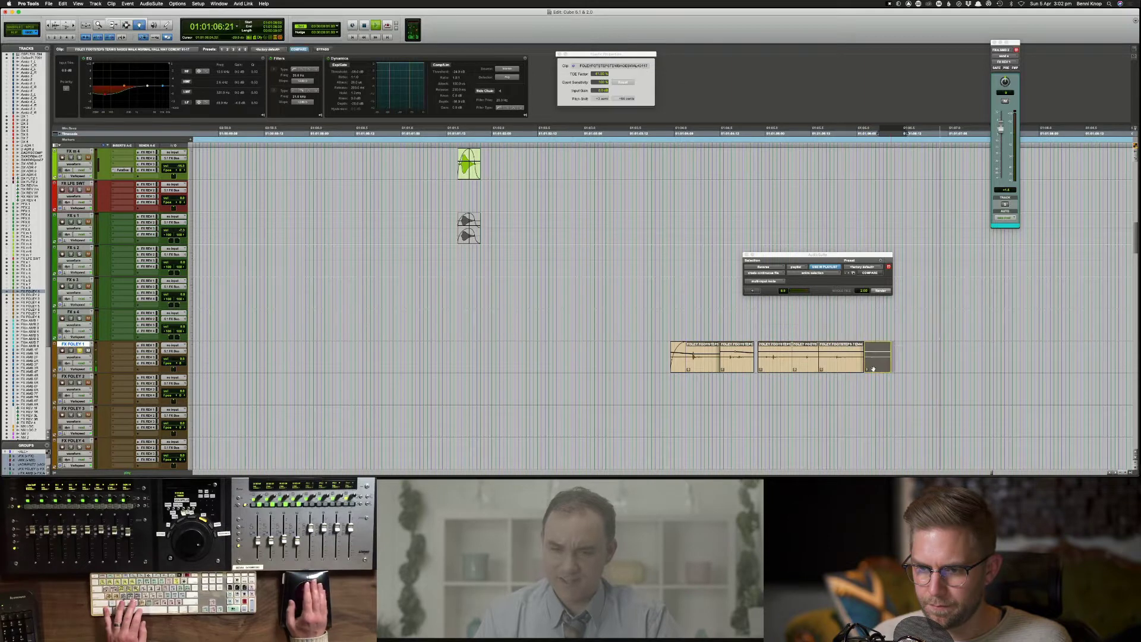
Step: Extend the end of the second footstep clip to close the gap before the third clip, checking with playback
{"action": "left_click", "coordinate": [630, 352]}
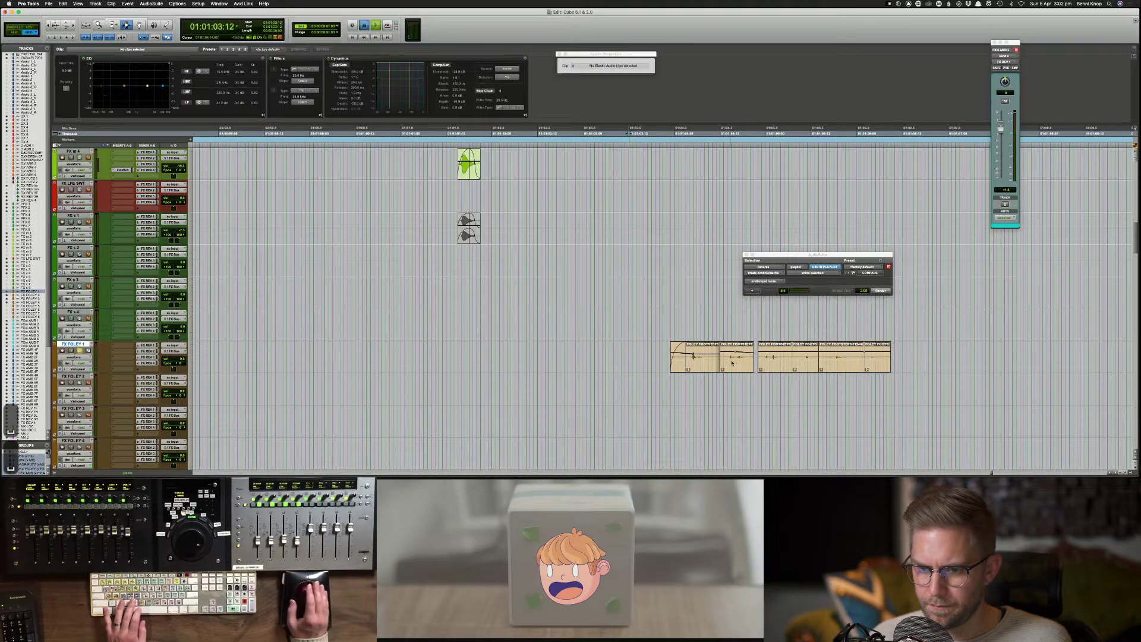
{"action": "key", "text": "F6"}
{"action": "left_click_drag", "start_coordinate": [753, 361], "coordinate": [758, 362]}
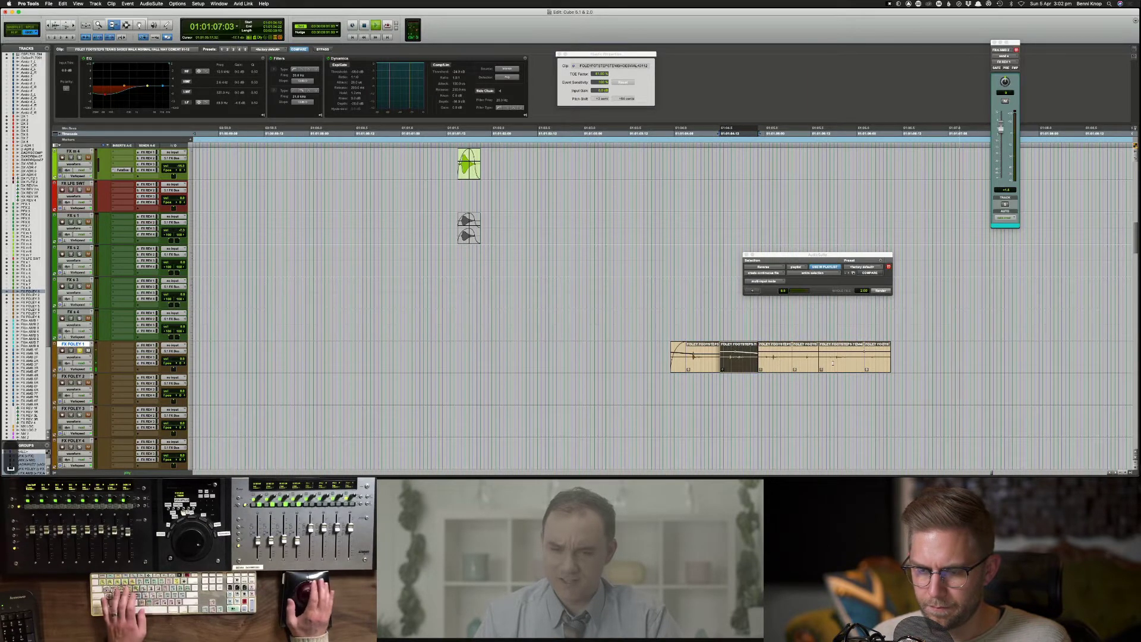
{"action": "key", "text": "space"}
Step: Nudge the last two footstep clips of the second group slightly later and play back from mid-group
{"action": "key", "text": "F8"}
{"action": "left_click", "coordinate": [788, 372]}
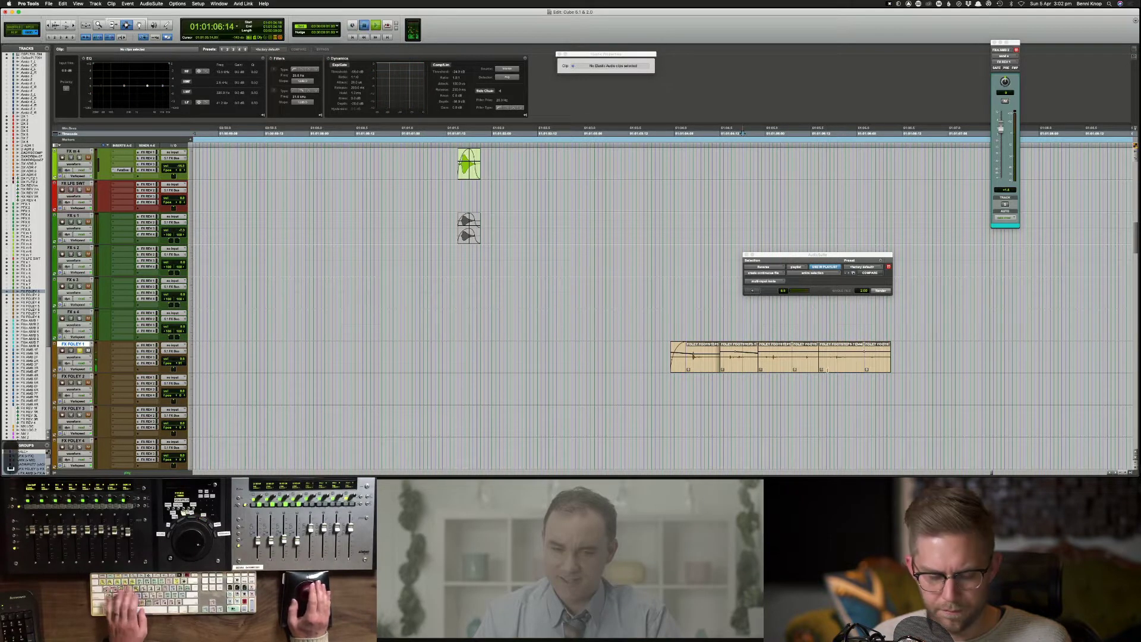
{"action": "left_click", "coordinate": [827, 370]}
{"action": "key", "text": "period"}
{"action": "left_click", "coordinate": [758, 364]}
{"action": "key", "text": "space"}
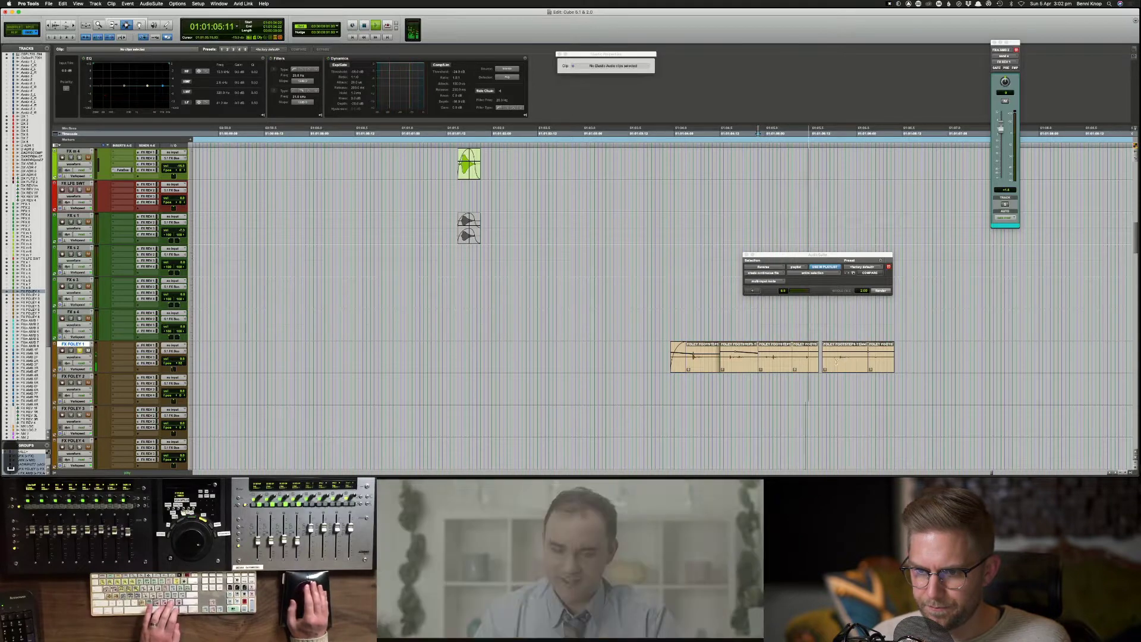
Step: Extend the end of the clip before the last two footstep clips to close the gap and play it back
{"action": "key", "text": "F6"}
{"action": "left_click_drag", "start_coordinate": [818, 361], "coordinate": [823, 362]}
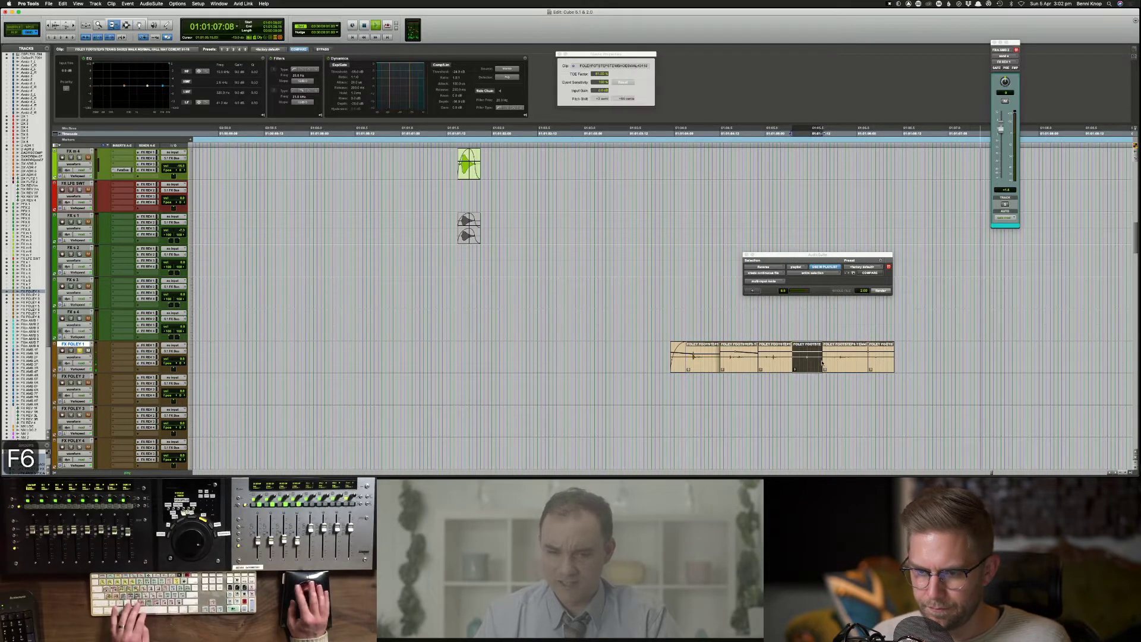
{"action": "key", "text": "F7"}
{"action": "key", "text": "space"}
Step: Play the edited footstep group, then select and copy all of it with some space on both sides
{"action": "key", "text": "super+bracketleft"}
{"action": "key", "text": "super+bracketleft"}
{"action": "key", "text": "super+bracketleft"}
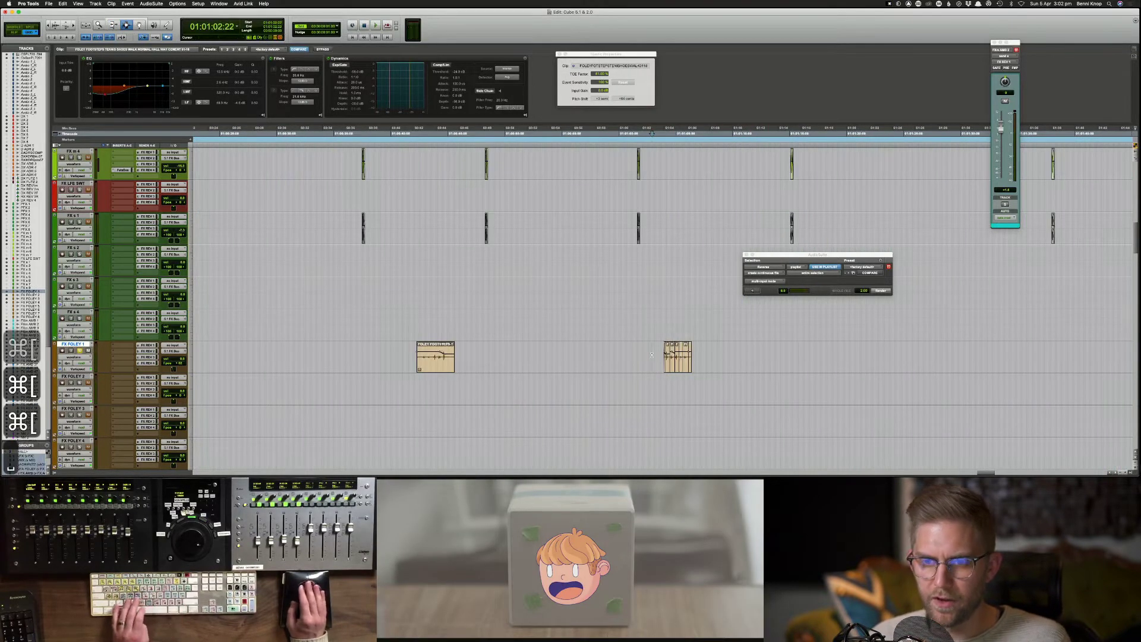
{"action": "left_click", "coordinate": [648, 354]}
{"action": "key", "text": "space"}
{"action": "left_click_drag", "start_coordinate": [648, 353], "coordinate": [704, 355]}
{"action": "key", "text": "space"}
{"action": "key", "text": "super+c"}
Step: Find the next walking moment at about 00:54 and paste the footstep group on FX FOLEY 1 between the existing groups
{"action": "left_click", "coordinate": [539, 354]}
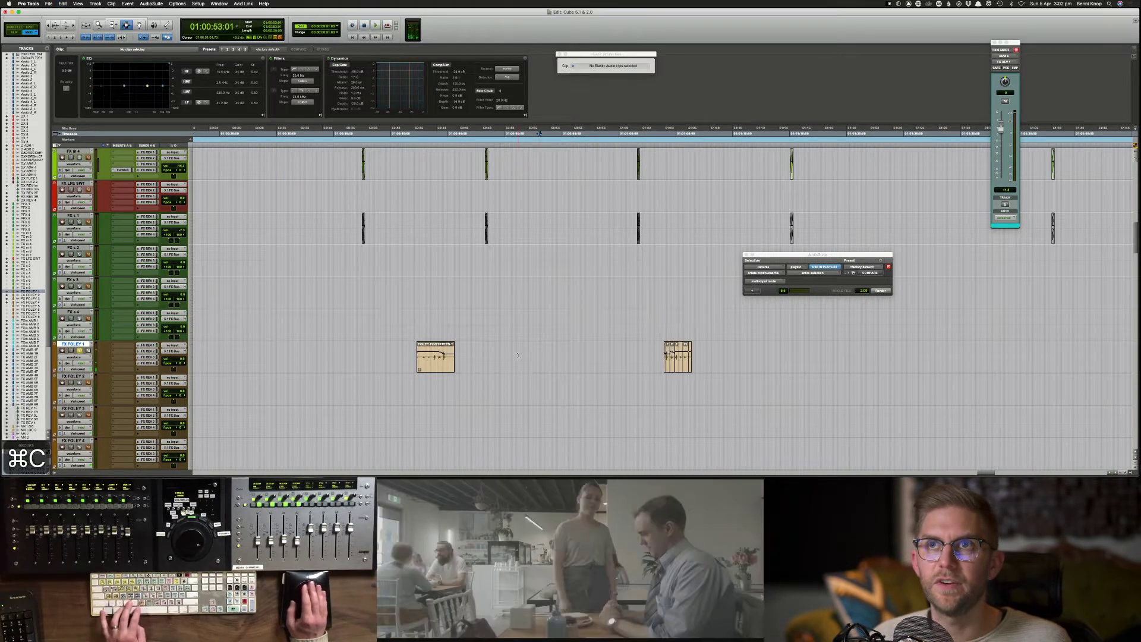
{"action": "key", "text": "space"}
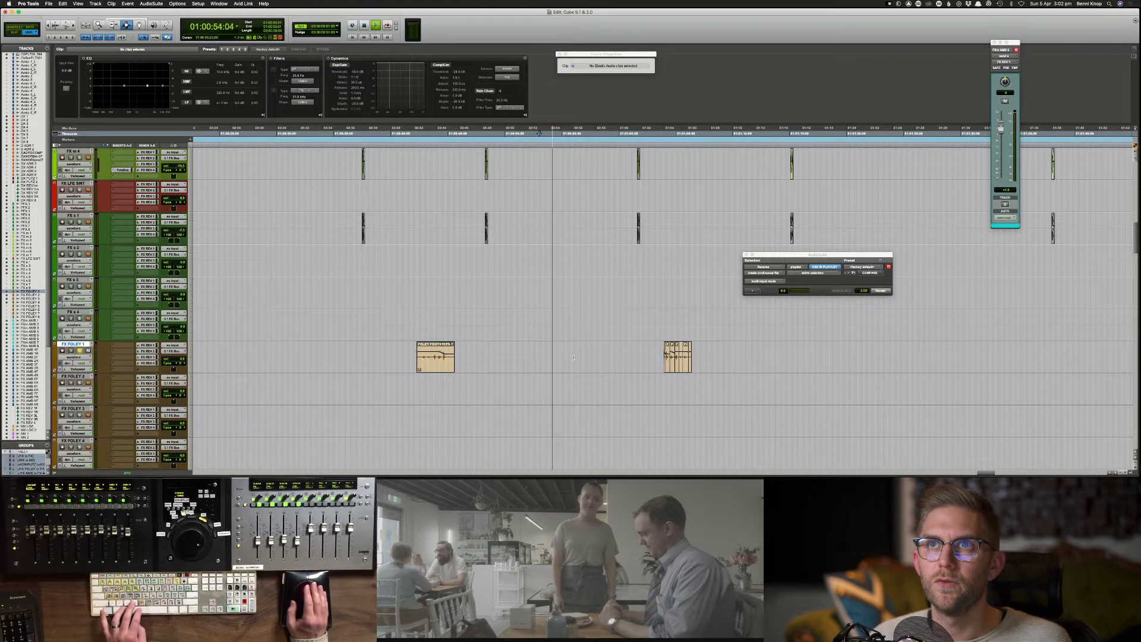
{"action": "key", "text": "super+v"}
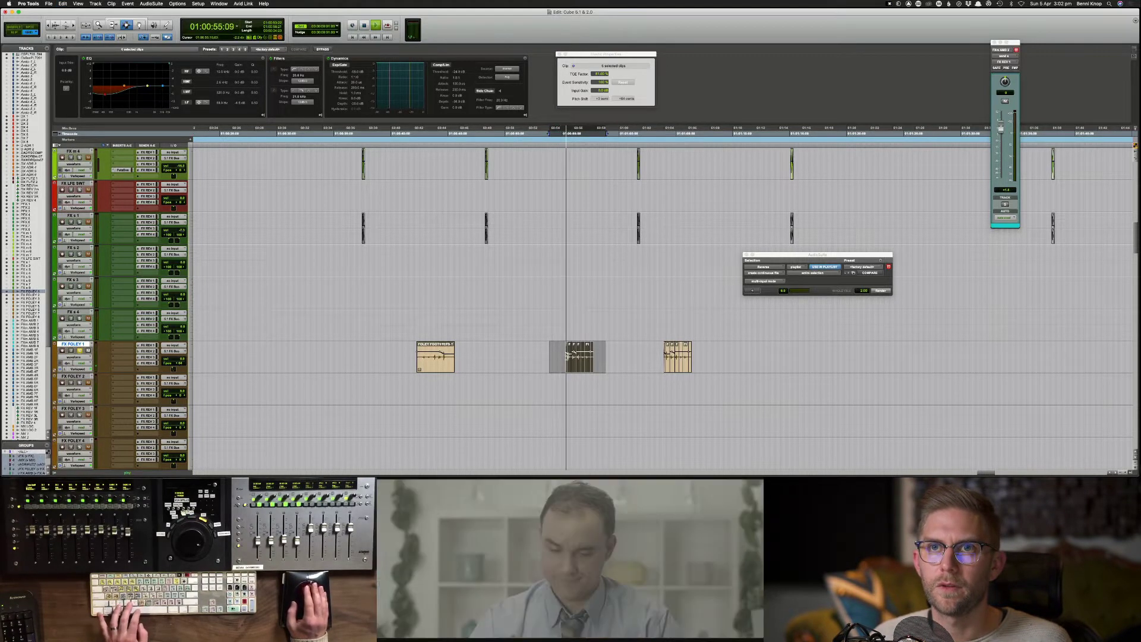
Step: Nudge the pasted footstep group earlier to match the picture and play it back
{"action": "key", "text": "m"}
{"action": "key", "text": "m"}
{"action": "key", "text": "m"}
{"action": "key", "text": "m"}
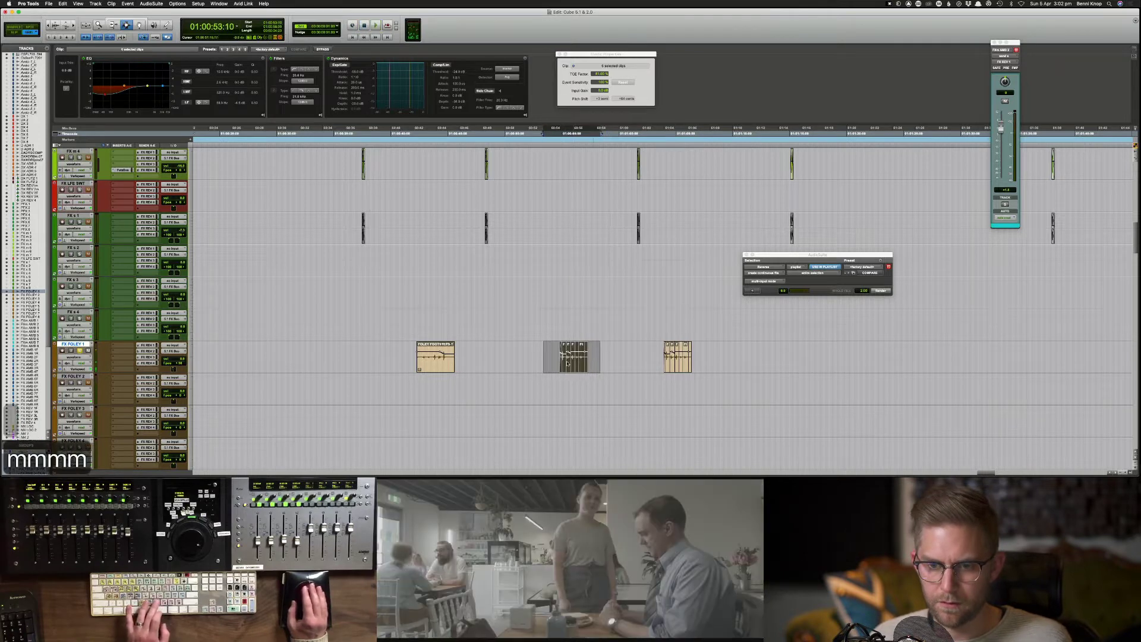
{"action": "left_click", "coordinate": [552, 359]}
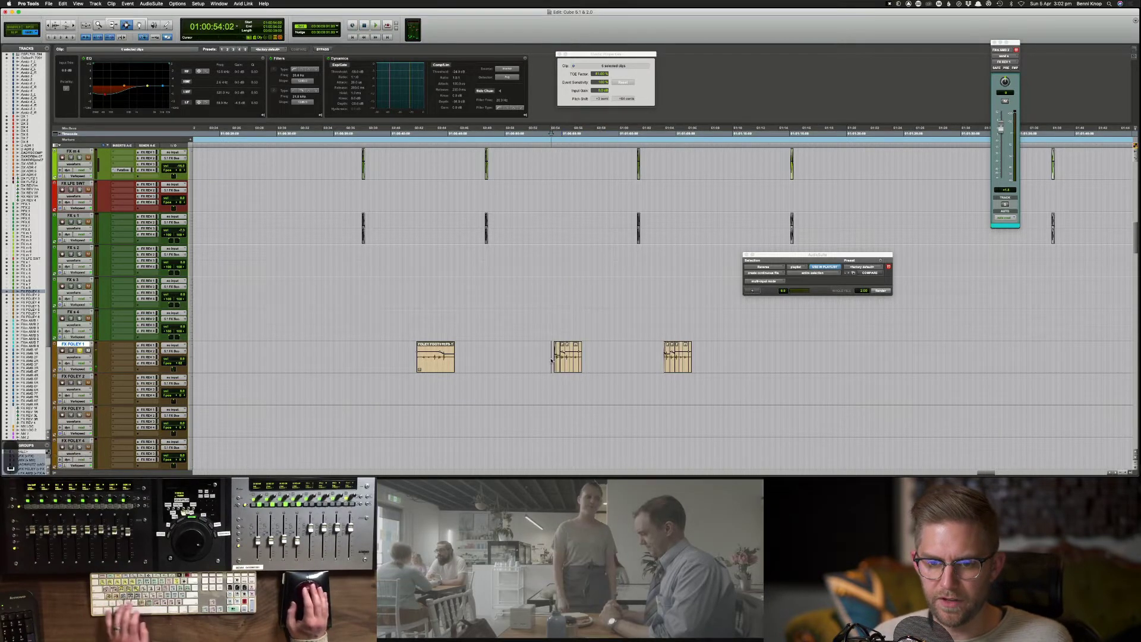
{"action": "key", "text": "space"}
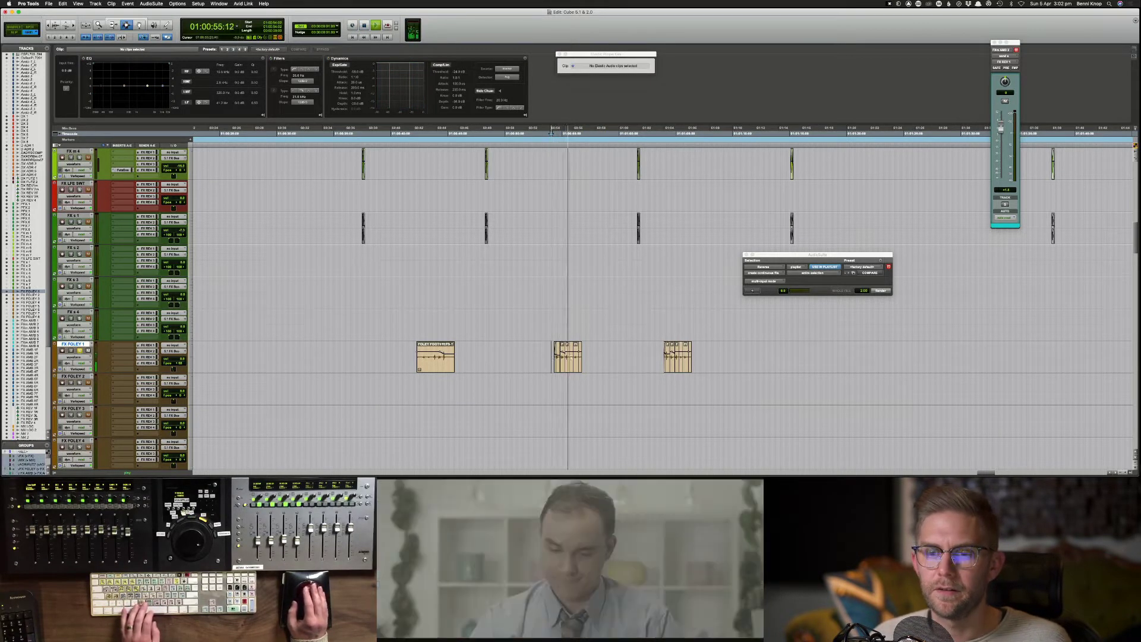
Step: Delete the first footstep clip of the pasted group
{"action": "key", "text": "space"}
{"action": "key", "text": "ctrl+bracketright"}
{"action": "key", "text": "ctrl+bracketright"}
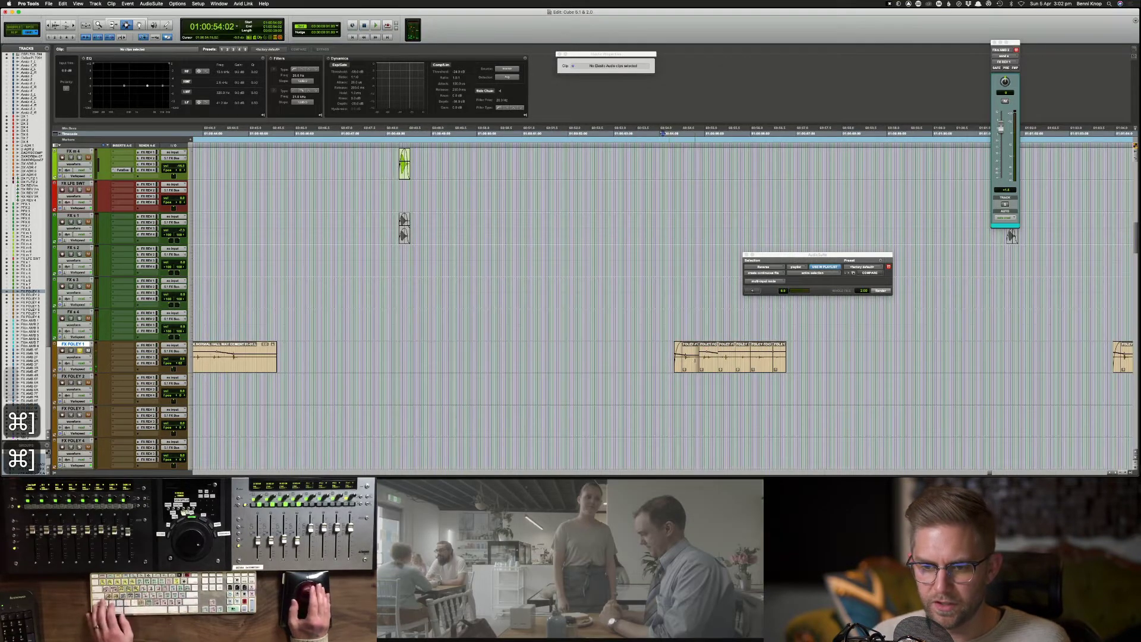
{"action": "double_click", "coordinate": [695, 361]}
{"action": "key", "text": "Delete"}
Step: Nudge the remaining footstep clips of the pasted group earlier and play them against the picture
{"action": "left_click", "coordinate": [695, 360]}
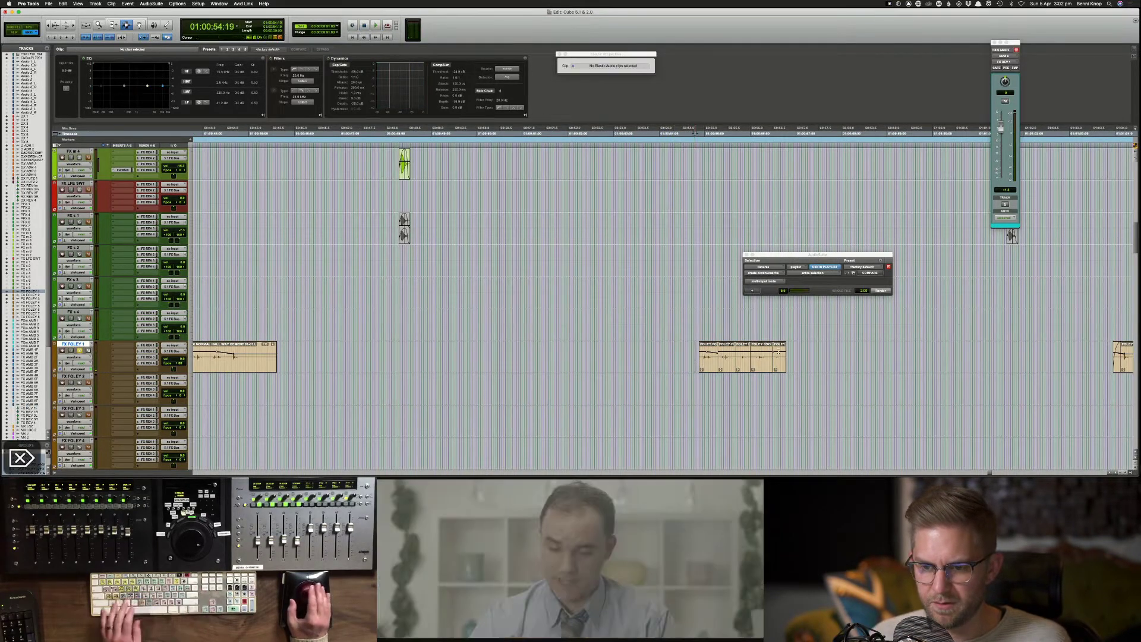
{"action": "left_click", "coordinate": [829, 353], "text": "shift"}
{"action": "key", "text": "m"}
{"action": "key", "text": "comma"}
{"action": "key", "text": "space"}
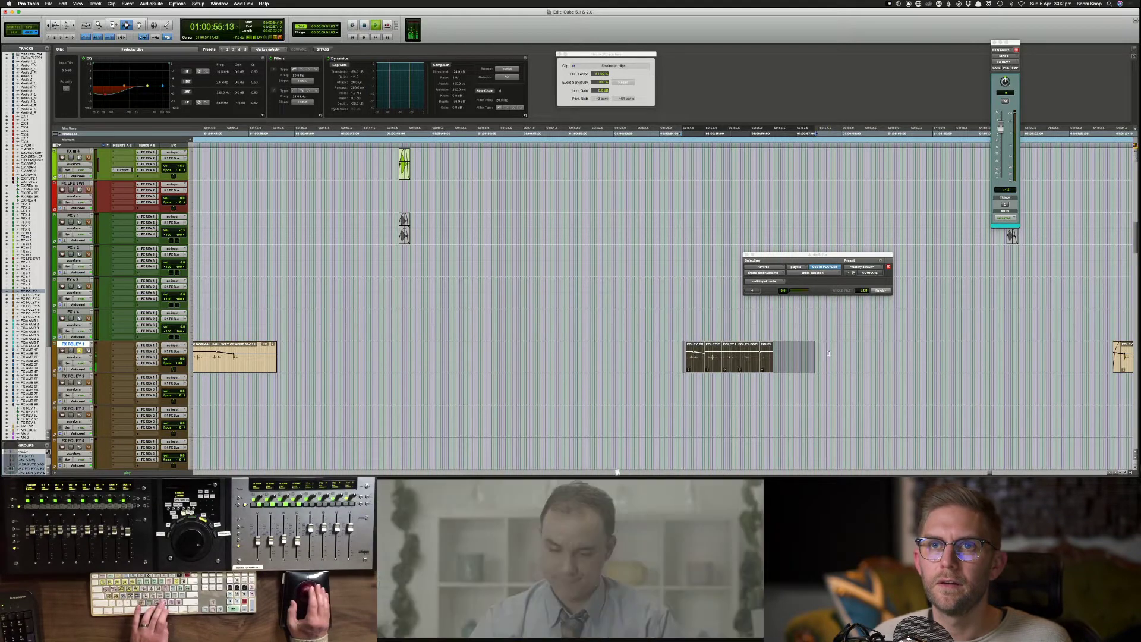
Step: Shift every footstep clip after the first in the pasted group later and play the result
{"action": "key", "text": "space"}
{"action": "left_click", "coordinate": [766, 360], "text": "shift"}
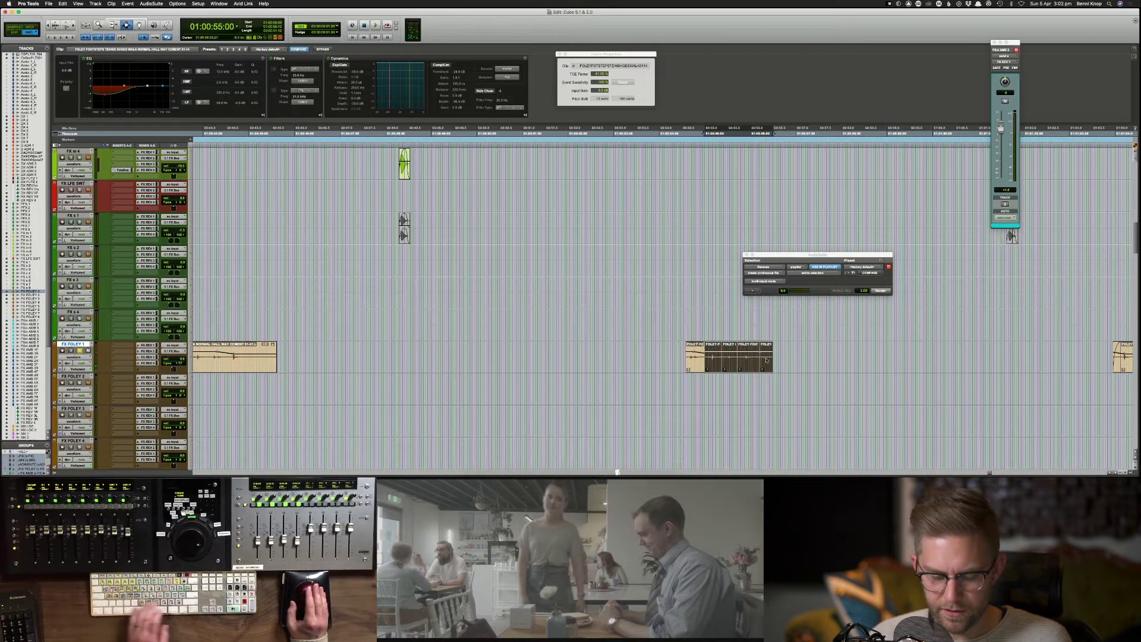
{"action": "left_click_drag", "start_coordinate": [742, 360], "coordinate": [754, 360]}
{"action": "key", "text": "space"}
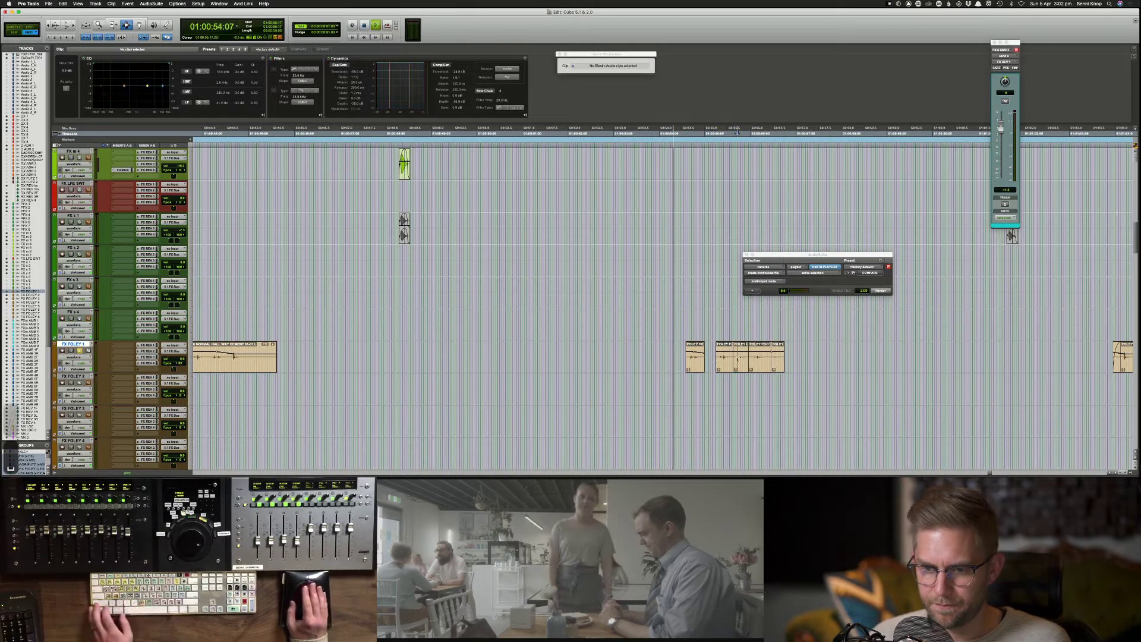
Step: Nudge the last three footstep clips of the pasted group later and check the timing from the group's start
{"action": "left_click", "coordinate": [782, 362], "text": "shift"}
{"action": "key", "text": "/"}
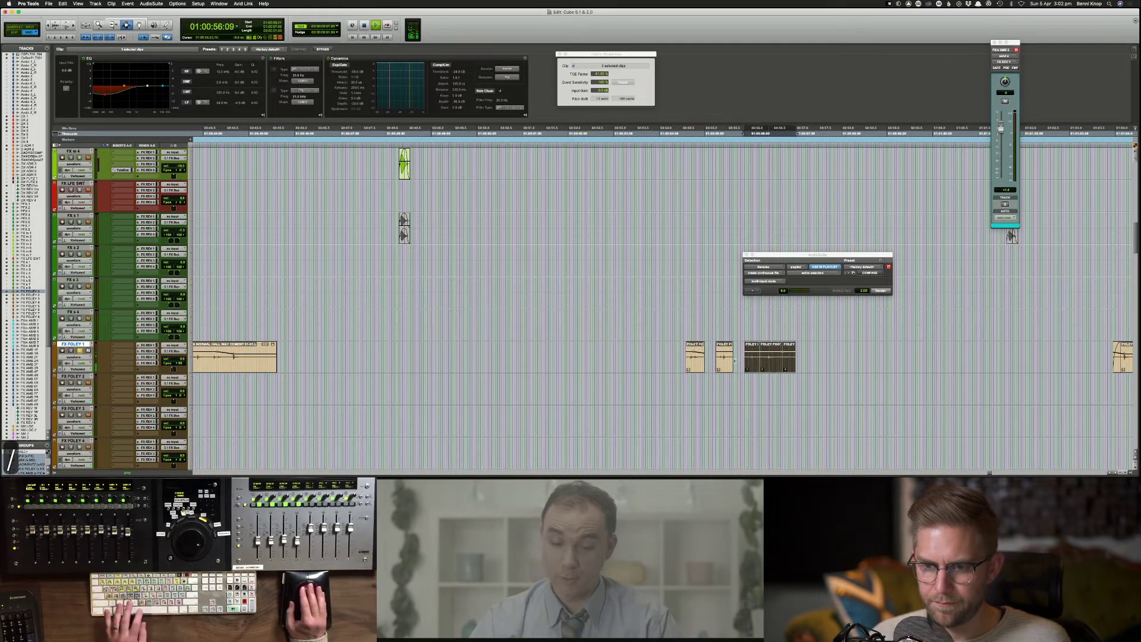
{"action": "left_click", "coordinate": [684, 355]}
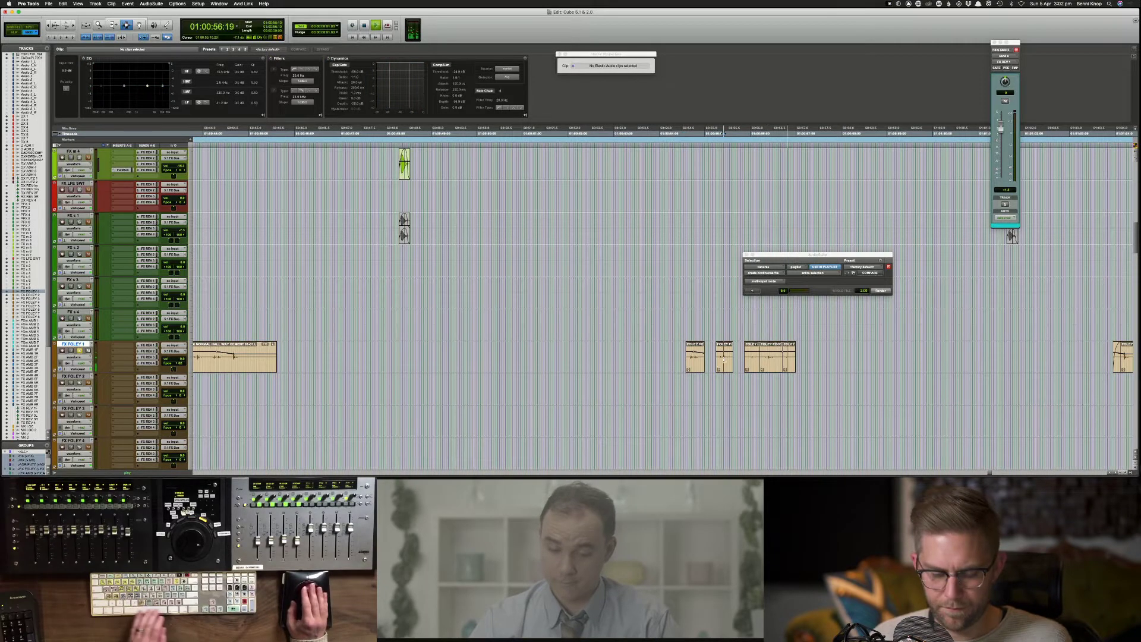
Step: Nudge the second footstep clip of the pasted group later and shift the last two clips later as a pair
{"action": "double_click", "coordinate": [726, 362]}
{"action": "key", "text": "."}
{"action": "left_click", "coordinate": [765, 363]}
{"action": "double_click", "coordinate": [765, 363]}
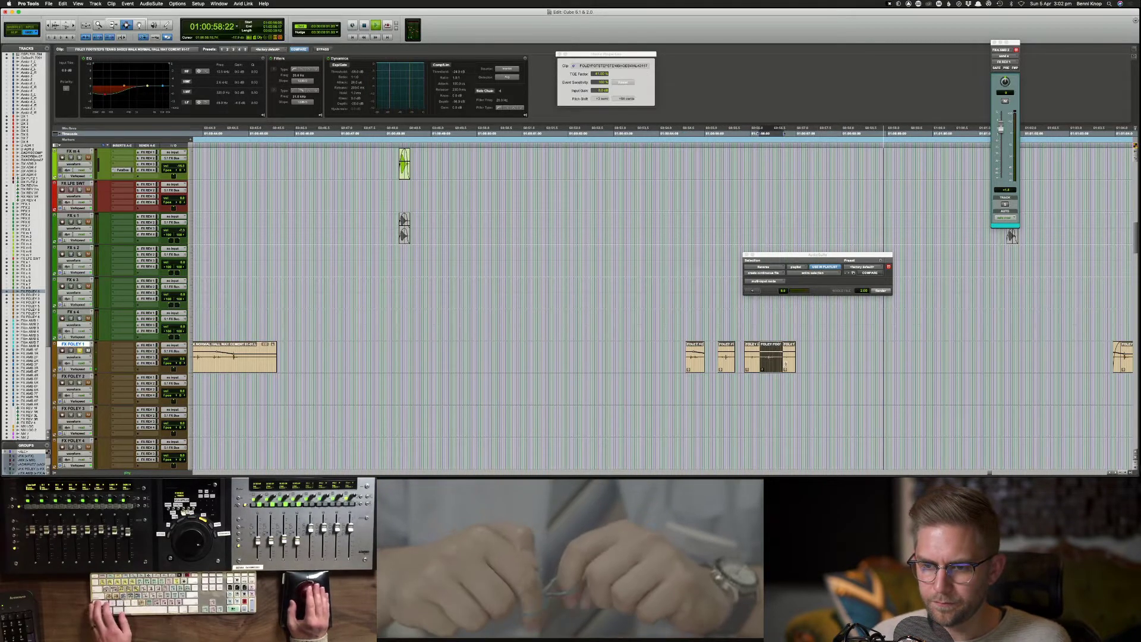
{"action": "left_click", "coordinate": [786, 367], "text": "shift"}
{"action": "key", "text": "/"}
Step: Shift only the last footstep clip of the group further later and play the group from before its start
{"action": "left_click", "coordinate": [784, 371]}
{"action": "double_click", "coordinate": [800, 367]}
{"action": "key", "text": "/"}
{"action": "left_click", "coordinate": [660, 358]}
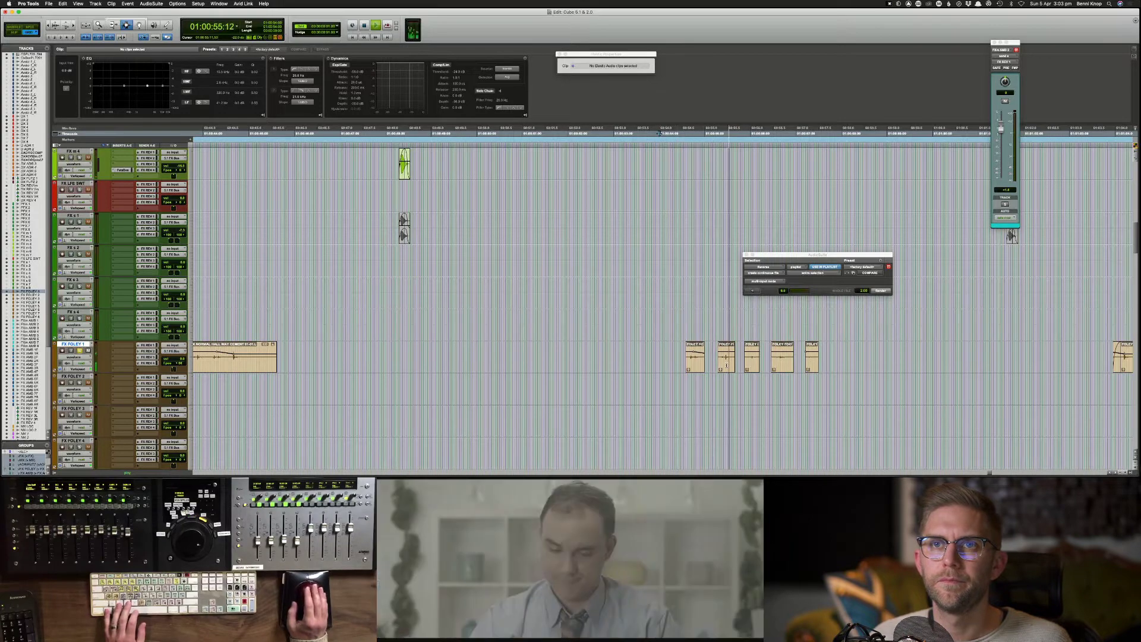
Step: Nudge the first footstep clip of the group slightly later and the fourth and fifth clips earlier
{"action": "left_click_drag", "start_coordinate": [676, 352], "coordinate": [708, 353]}
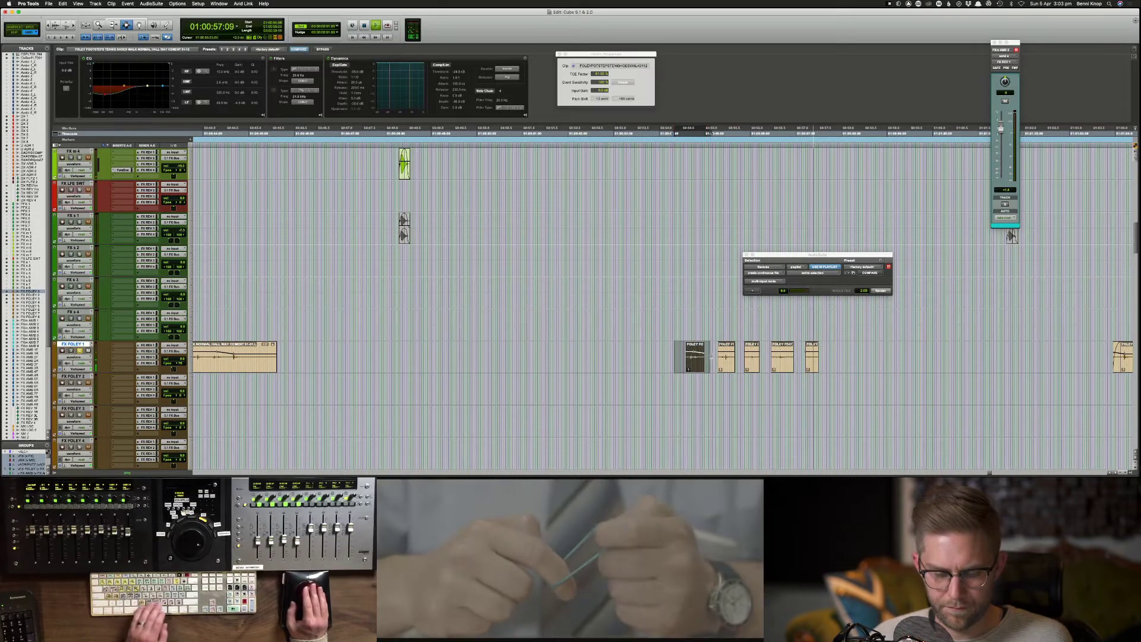
{"action": "key", "text": "."}
{"action": "left_click", "coordinate": [769, 357]}
{"action": "left_click", "coordinate": [776, 358]}
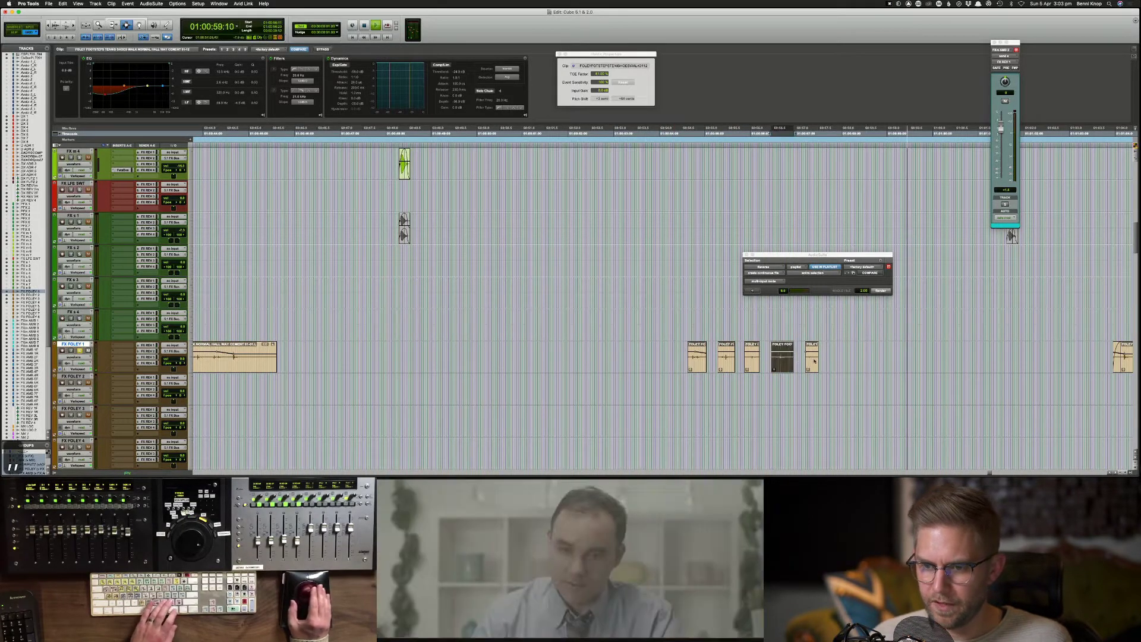
{"action": "key", "text": "comma"}
{"action": "key", "text": "comma"}
{"action": "key", "text": "comma"}
{"action": "key", "text": "comma"}
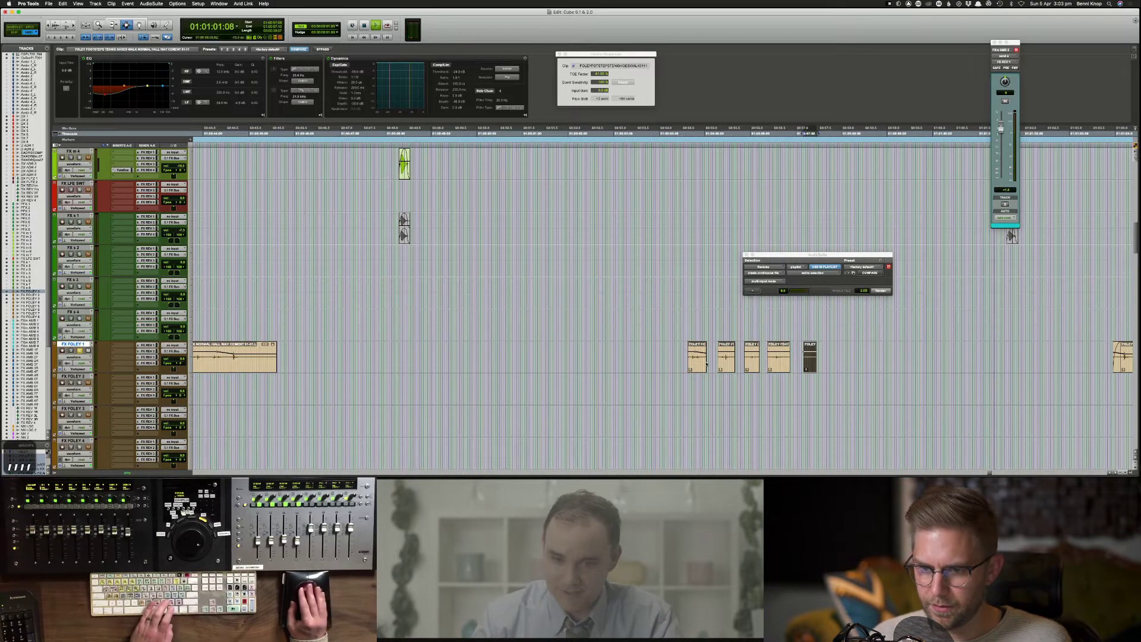
Step: Play the footstep group repeatedly from before its first clip to check each step against the picture
{"action": "left_click", "coordinate": [669, 358]}
{"action": "key", "text": "space"}
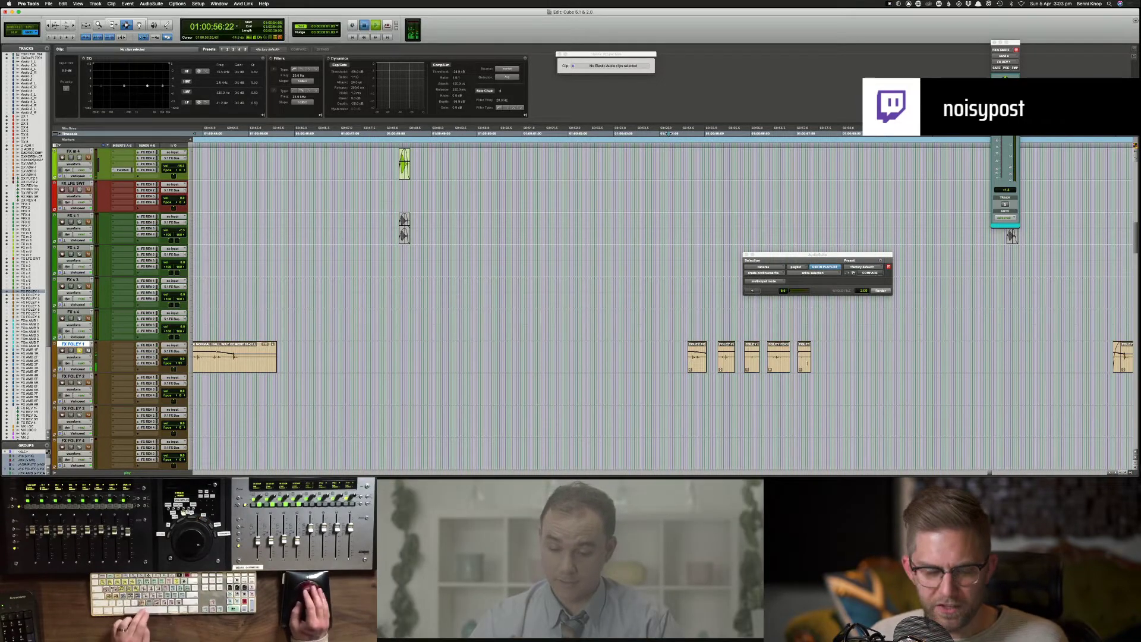
{"action": "key", "text": "space"}
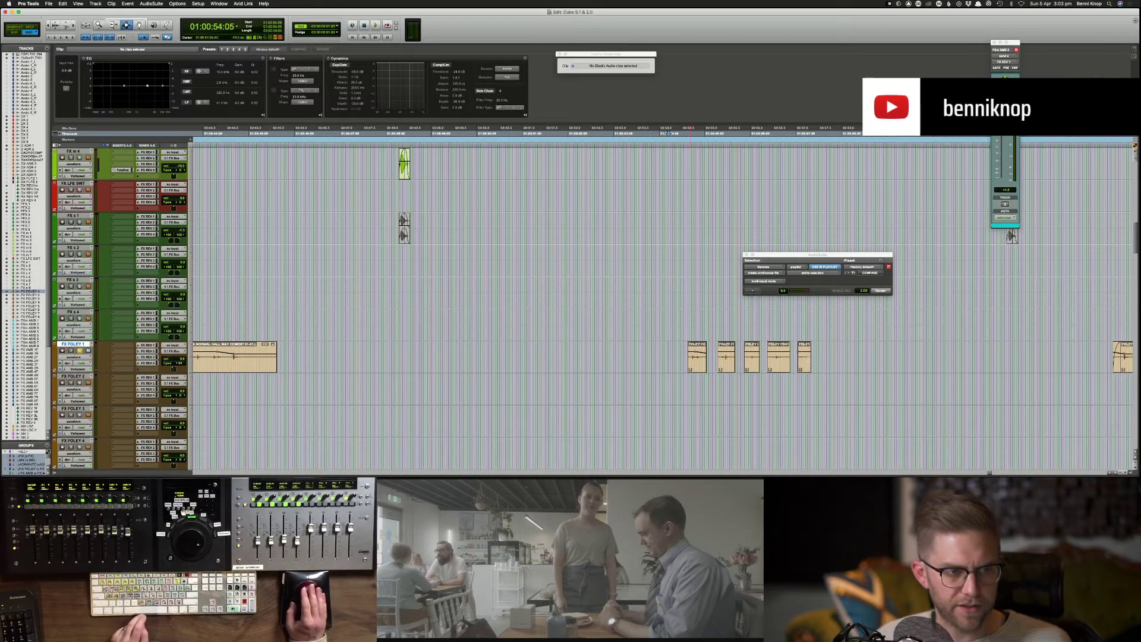
{"action": "left_click", "coordinate": [683, 351]}
{"action": "left_click", "coordinate": [667, 352]}
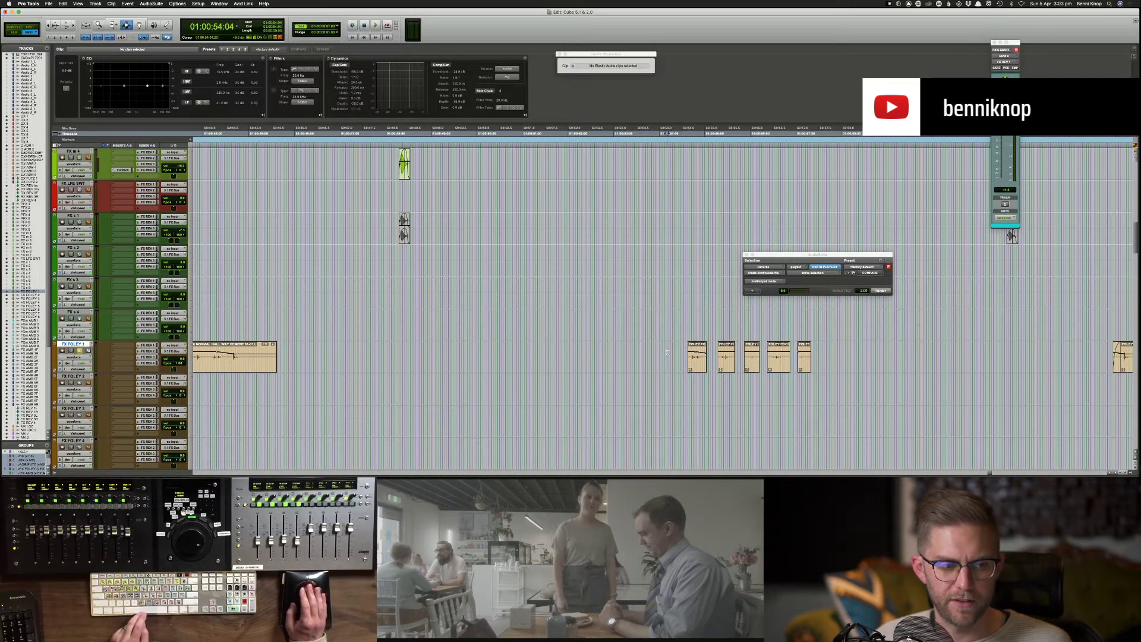
{"action": "key", "text": "space"}
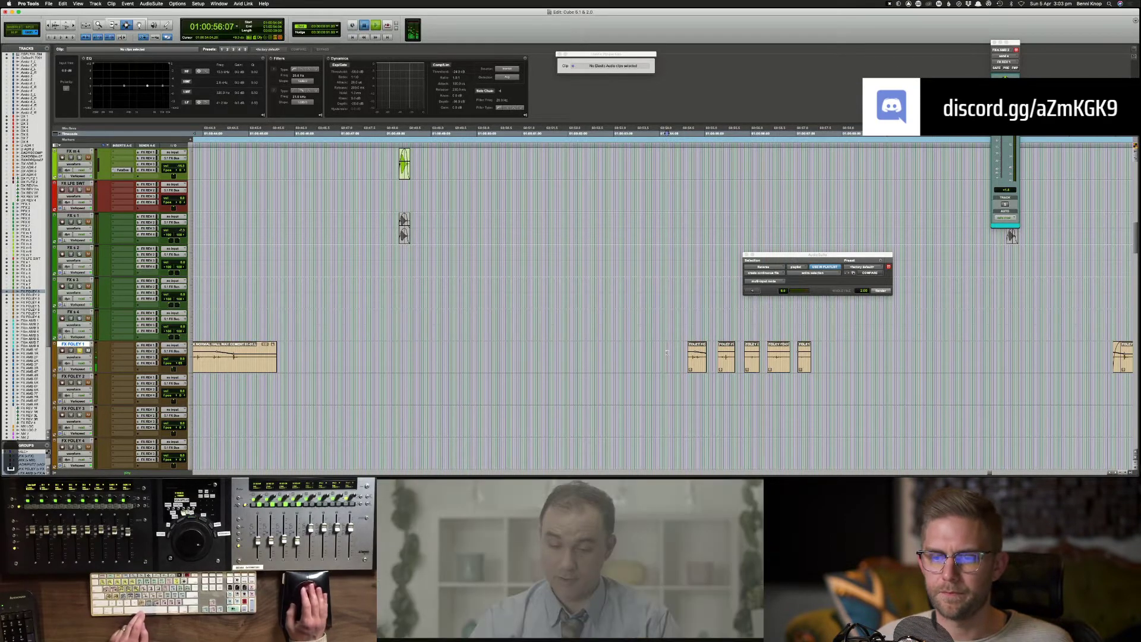
{"action": "key", "text": "space"}
{"action": "key", "text": "space"}
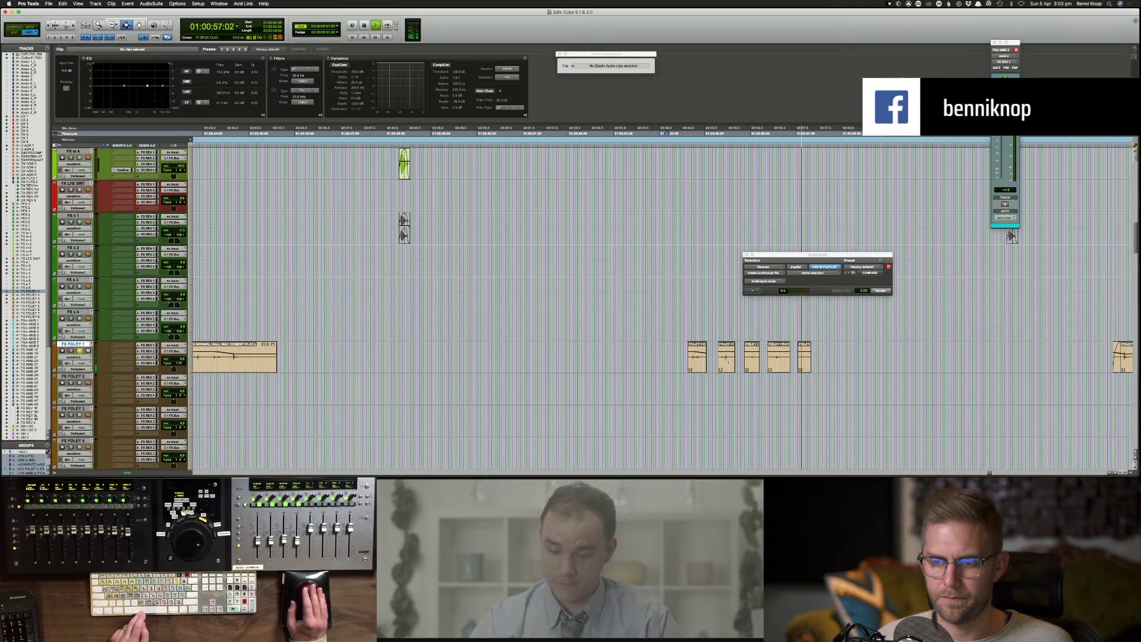
{"action": "key", "text": "space"}
{"action": "key", "text": "space"}
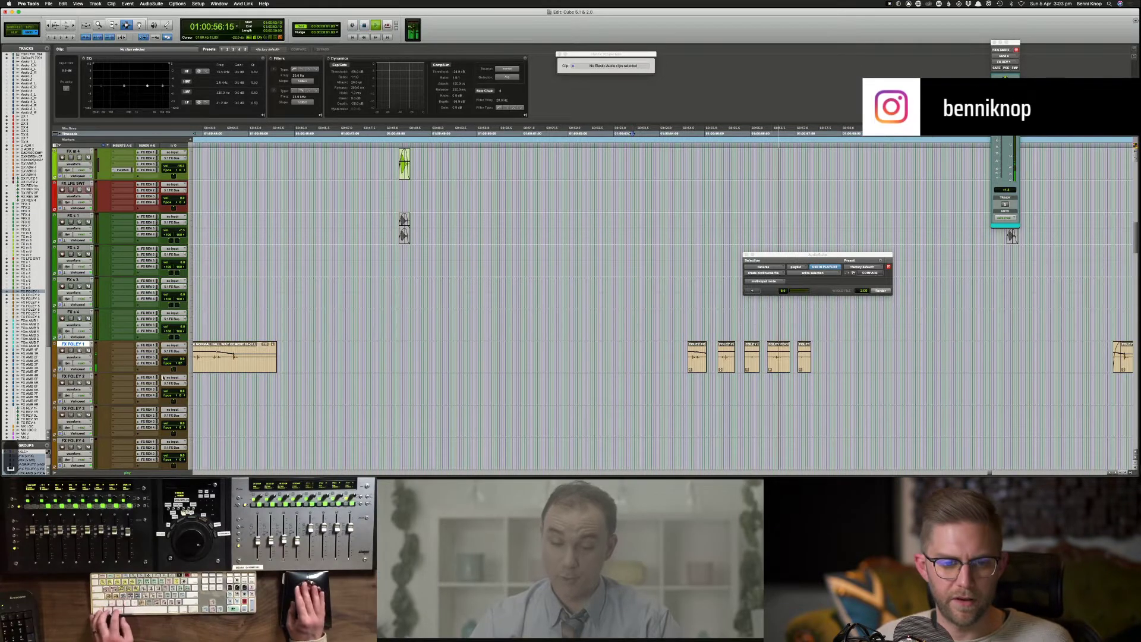
{"action": "key", "text": "space"}
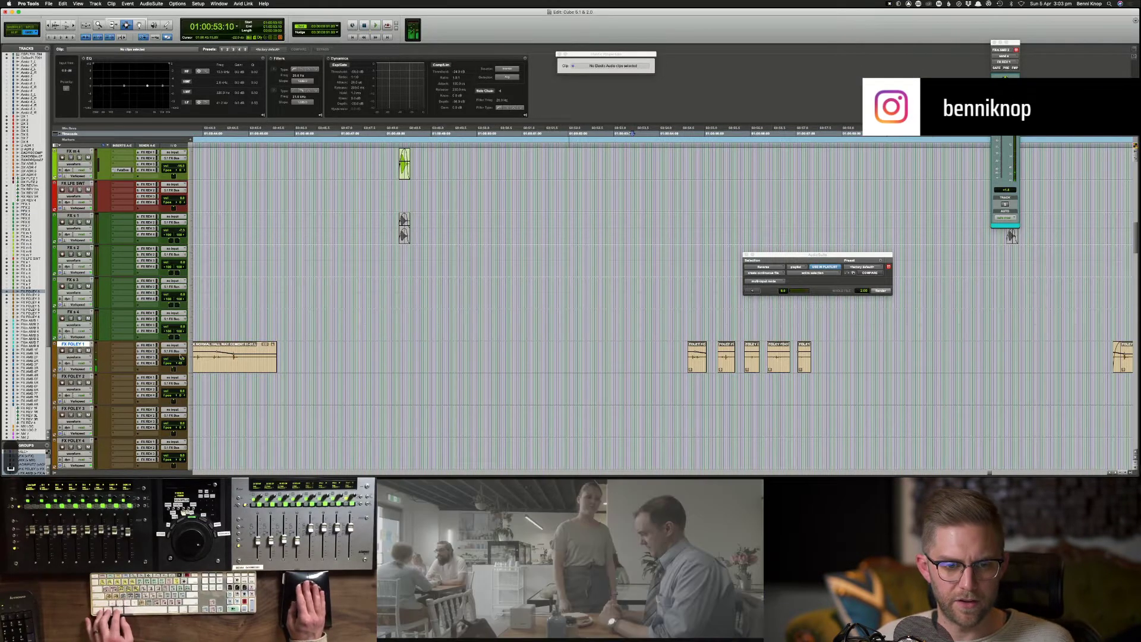
Step: Clear the front pan automation on the FX FOLEY 1 track from the pasted footstep group through the clips that follow
{"action": "left_click", "coordinate": [181, 364], "text": "ctrl+alt+super"}
{"action": "left_click_drag", "start_coordinate": [597, 360], "coordinate": [1044, 335]}
{"action": "key", "text": "BackSpace"}
{"action": "key", "text": "super+bracketleft"}
{"action": "key", "text": "super+bracketleft"}
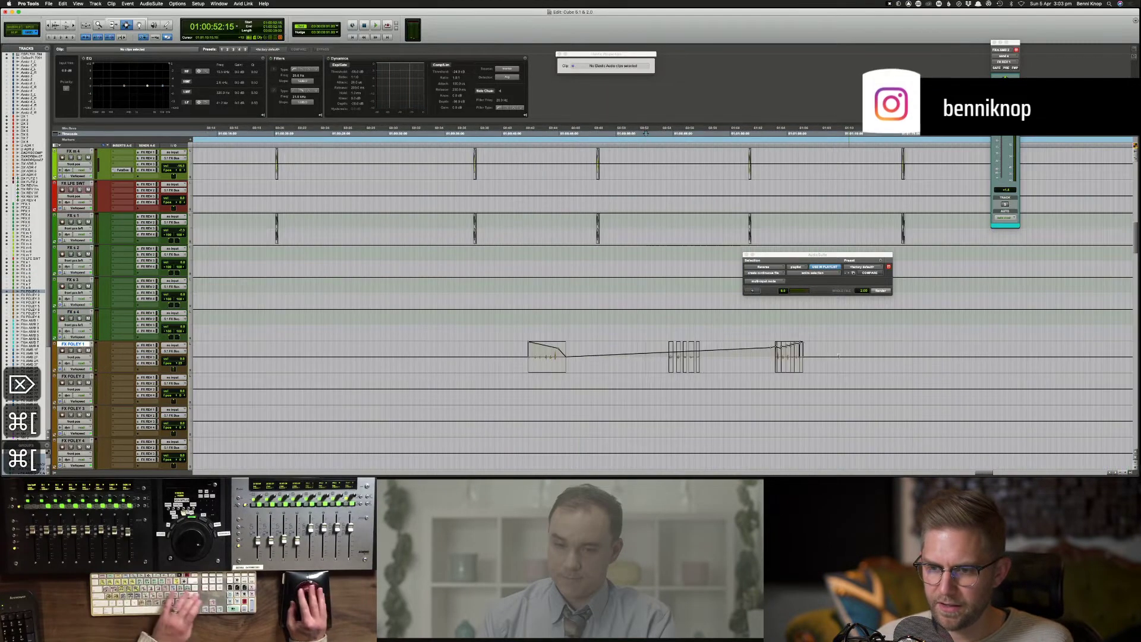
{"action": "left_click", "coordinate": [761, 358]}
{"action": "key", "text": "BackSpace"}
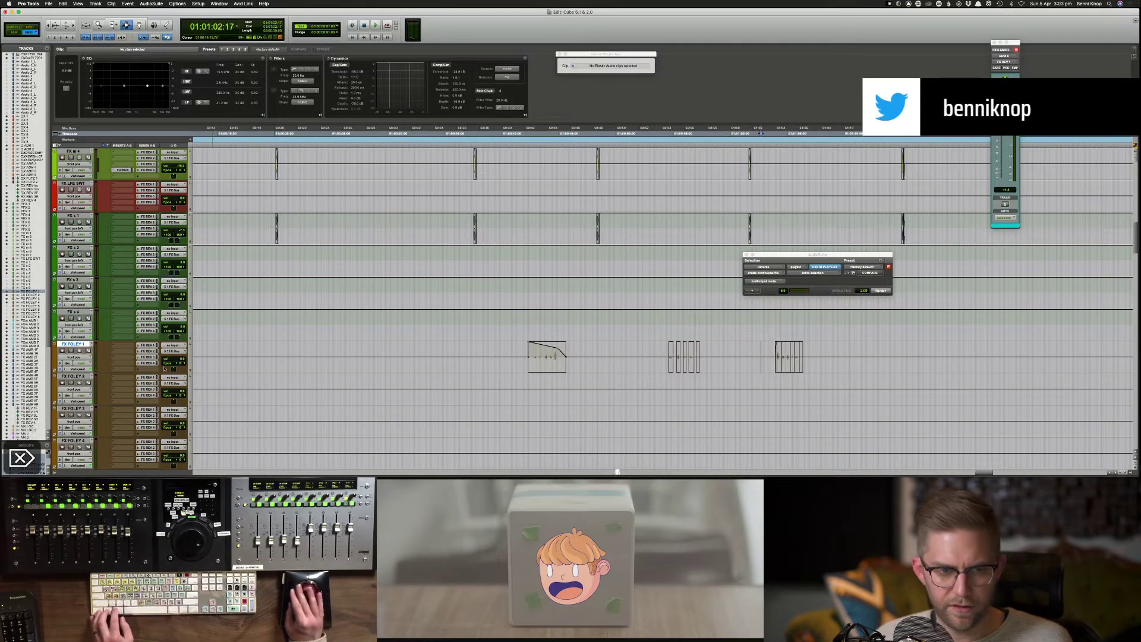
Step: Return to the waveform view and delete the leftover footstep clips after the pasted group on FX FOLEY 1
{"action": "left_click", "coordinate": [62, 351], "text": "ctrl+alt+super"}
{"action": "left_click_drag", "start_coordinate": [836, 361], "coordinate": [766, 363]}
{"action": "key", "text": "BackSpace"}
Step: Play the footstep group against the picture and examine the second clip's timing and pan automation
{"action": "left_click", "coordinate": [678, 364]}
{"action": "key", "text": "space"}
{"action": "key", "text": "super+bracketright"}
{"action": "key", "text": "super+bracketright"}
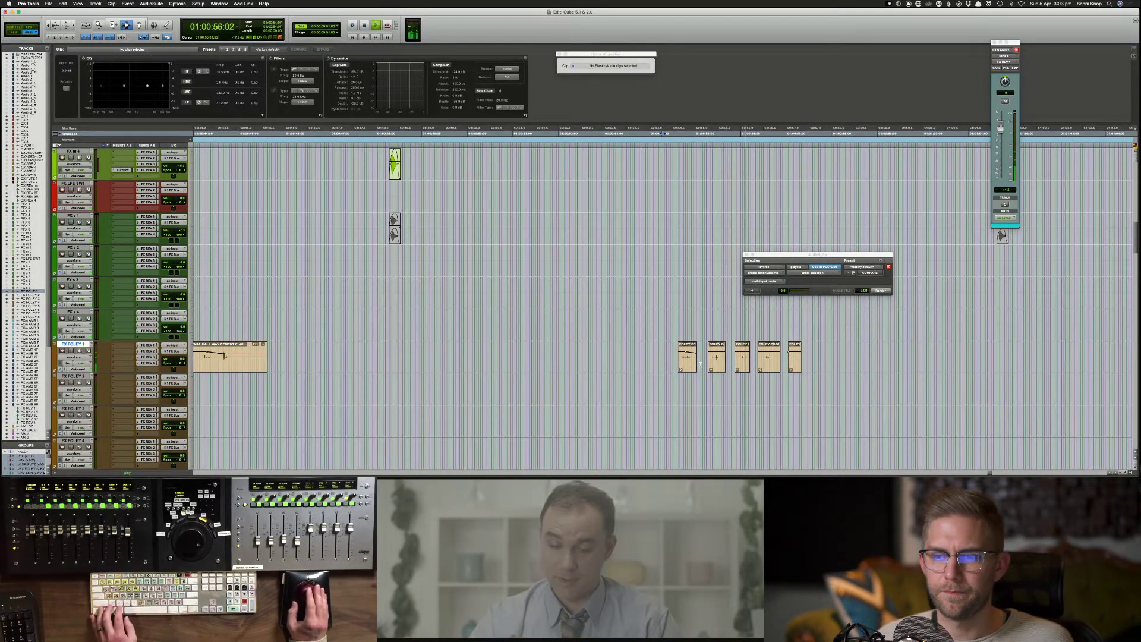
{"action": "left_click", "coordinate": [718, 363]}
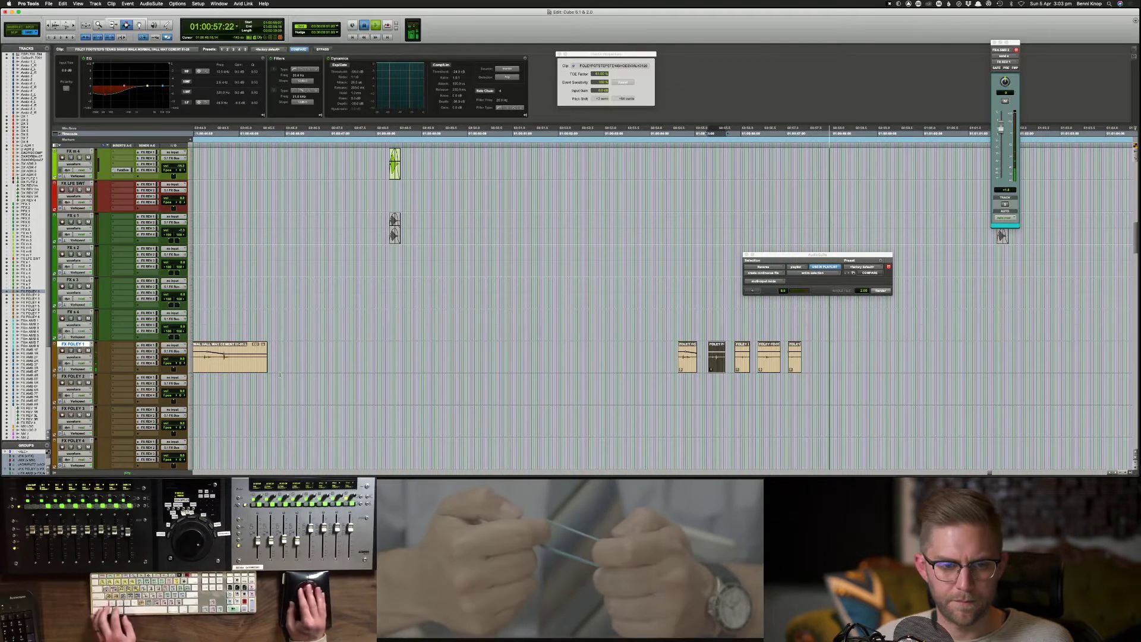
{"action": "left_click", "coordinate": [174, 364], "text": "ctrl+super"}
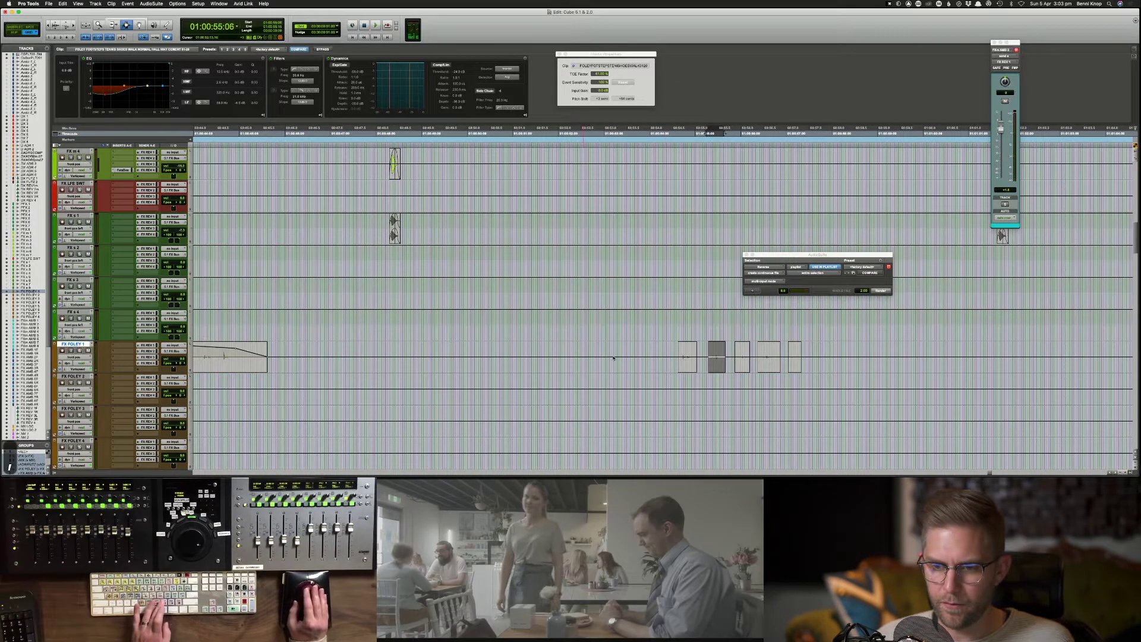
{"action": "left_click", "coordinate": [714, 352]}
{"action": "left_click", "coordinate": [75, 346], "text": "ctrl+alt+super"}
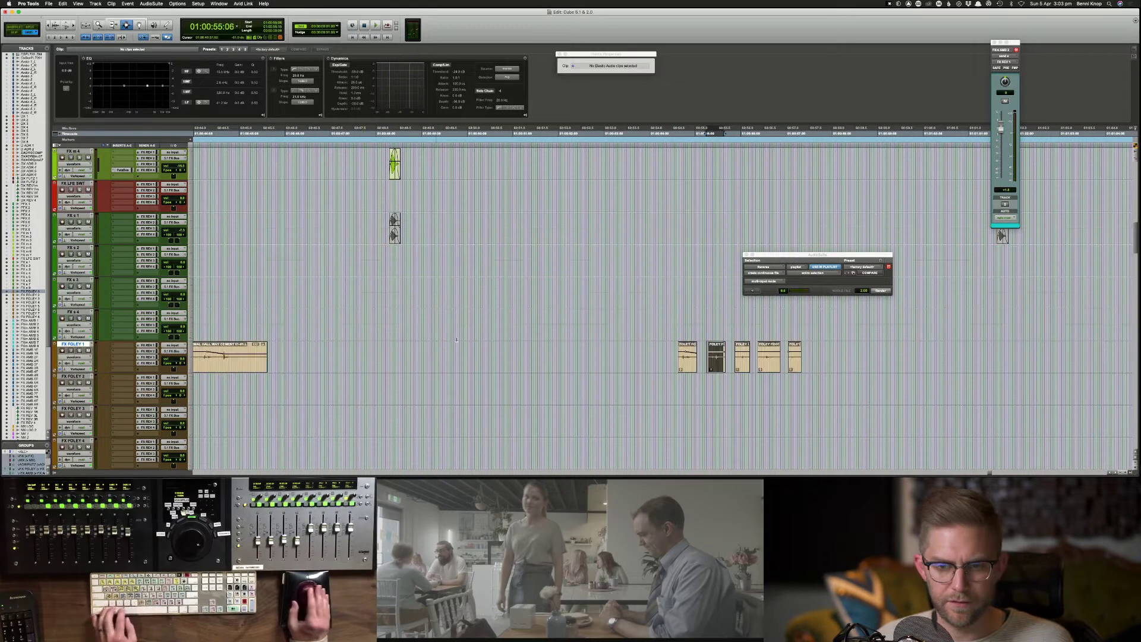
{"action": "left_click", "coordinate": [653, 338]}
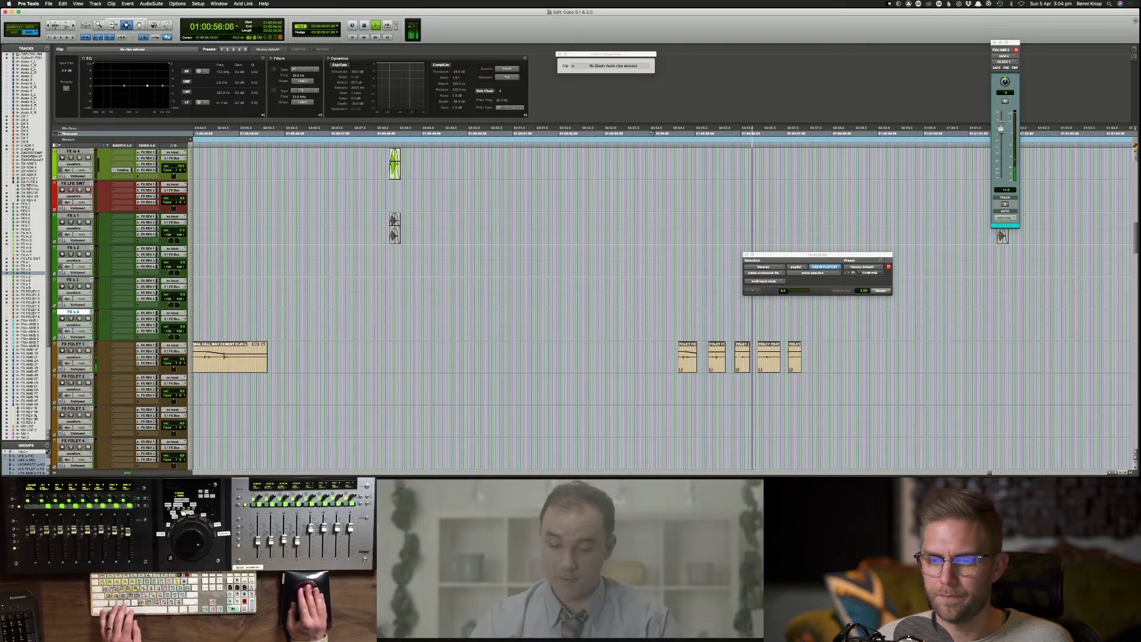
{"action": "key", "text": "space"}
Step: Nudge the second footstep clip of the group slightly later and play the group from its start
{"action": "left_click", "coordinate": [717, 362]}
{"action": "key", "text": "period"}
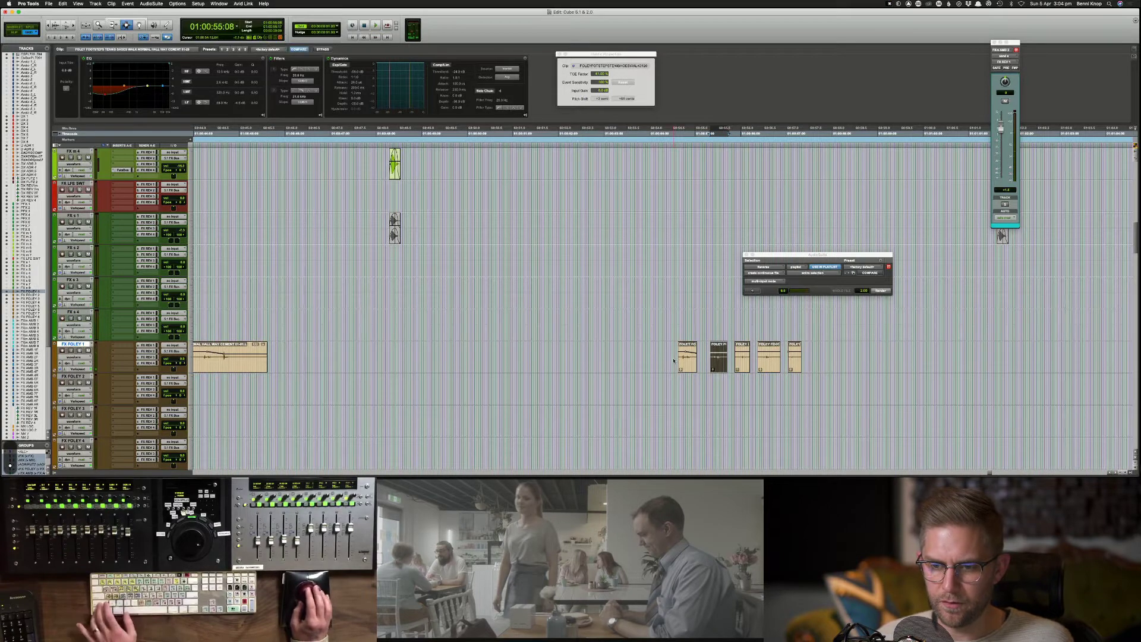
{"action": "left_click", "coordinate": [671, 359]}
{"action": "key", "text": "space"}
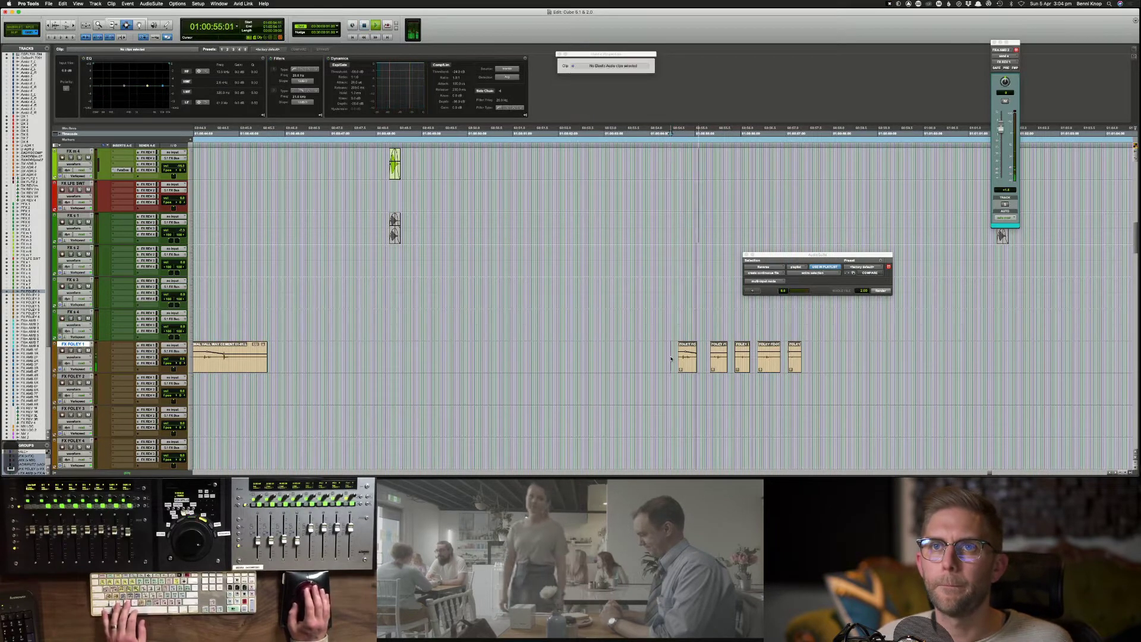
{"action": "key", "text": "space"}
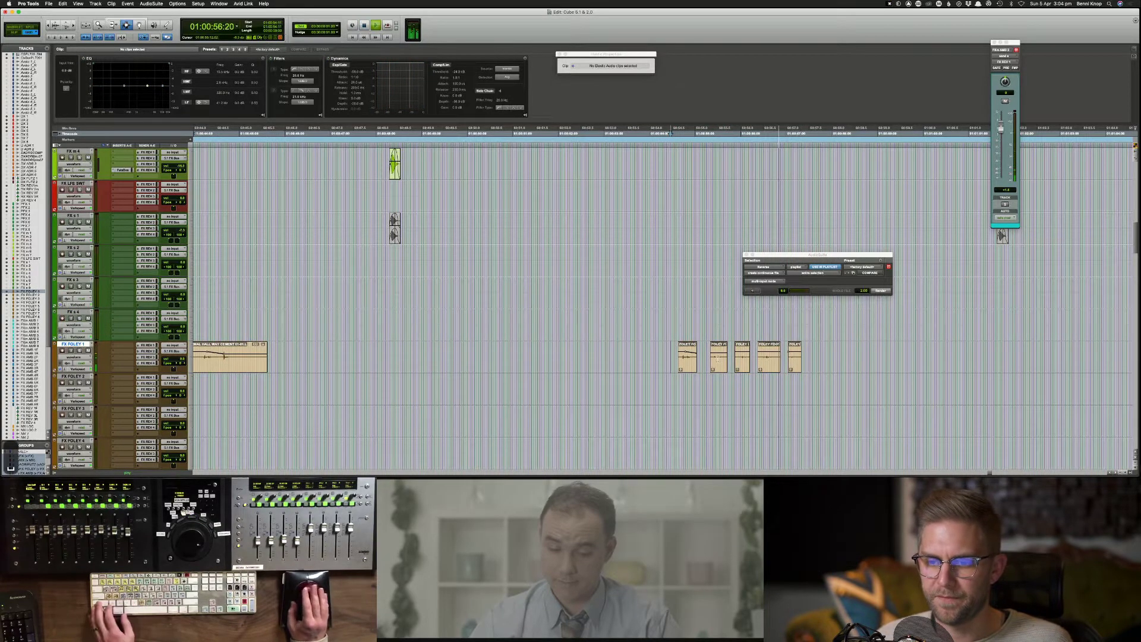
Step: Raise the front pan automation line slightly across the last four footstep clips and play the group back in waveform view
{"action": "left_click", "coordinate": [718, 362]}
{"action": "left_click", "coordinate": [797, 363], "text": "shift"}
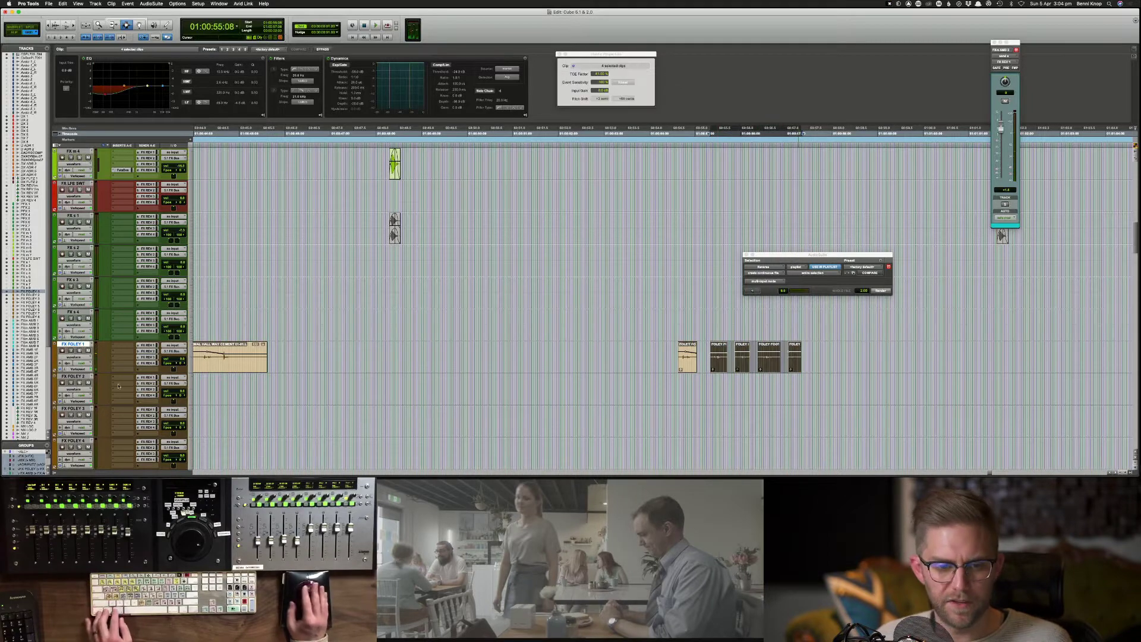
{"action": "left_click", "coordinate": [180, 364], "text": "ctrl+alt+super"}
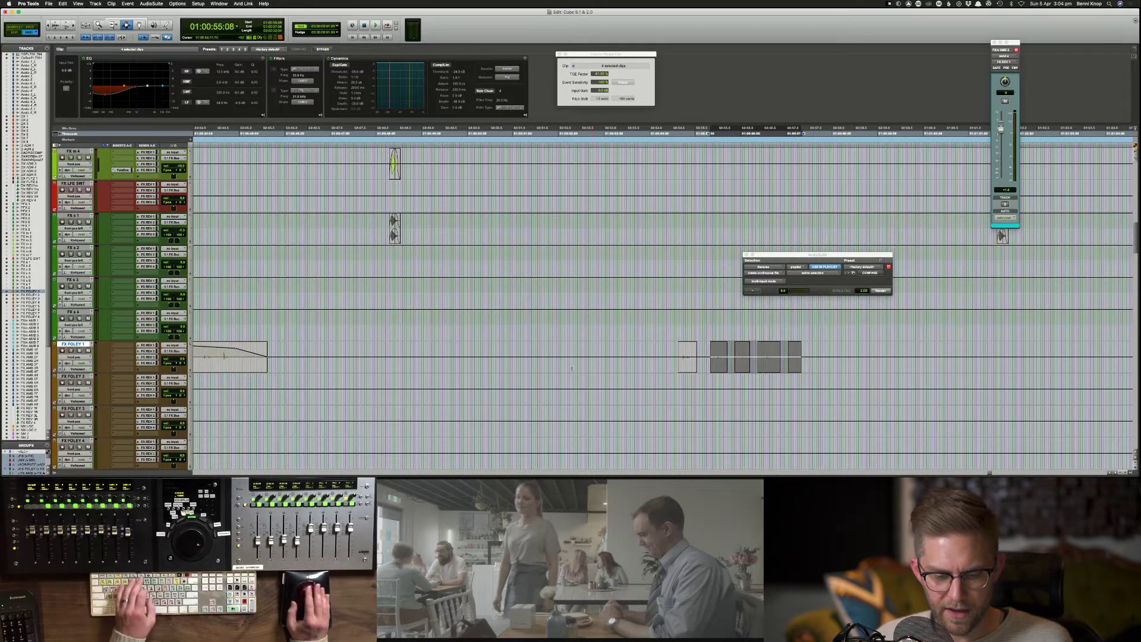
{"action": "key", "text": "F6"}
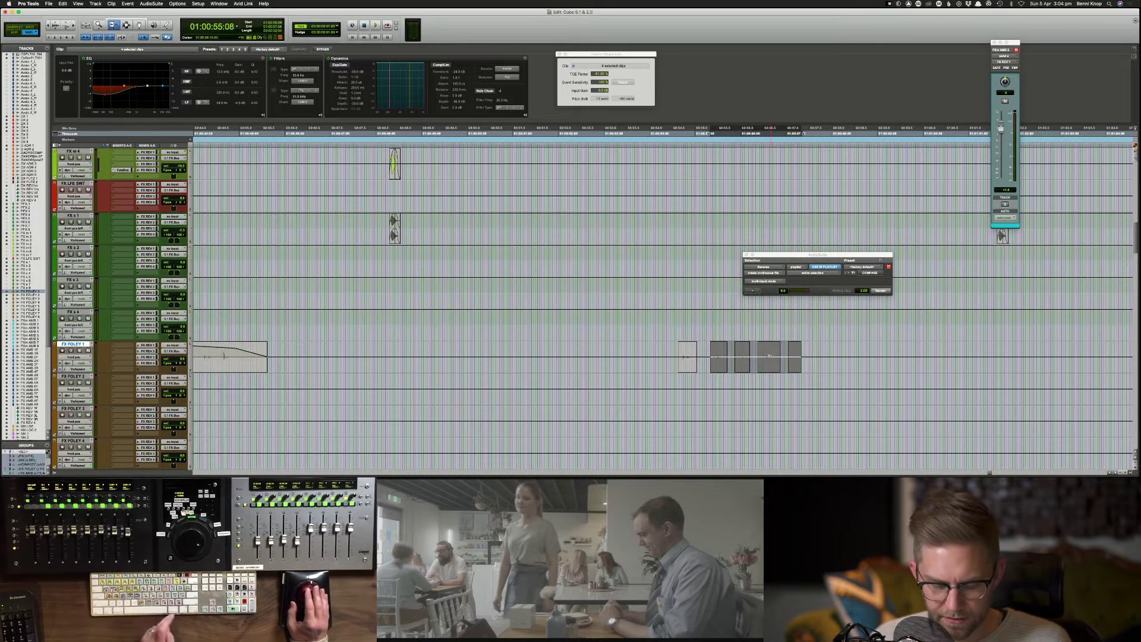
{"action": "key", "text": "super+slash"}
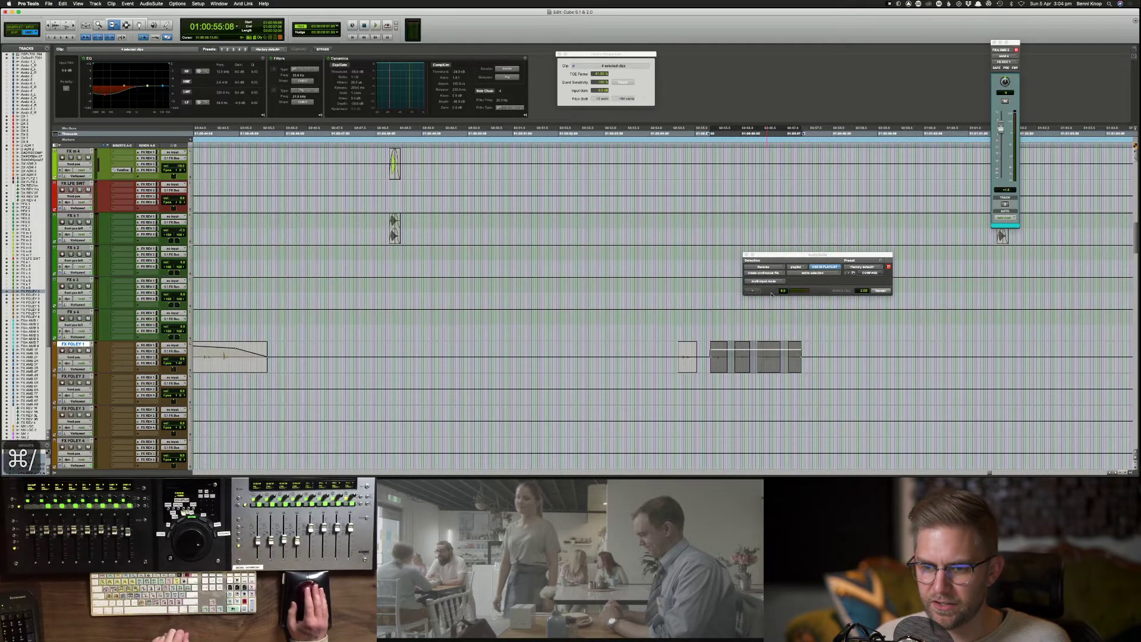
{"action": "left_click", "coordinate": [672, 348]}
{"action": "key", "text": "space"}
{"action": "left_click", "coordinate": [180, 364], "text": "ctrl+alt+super"}
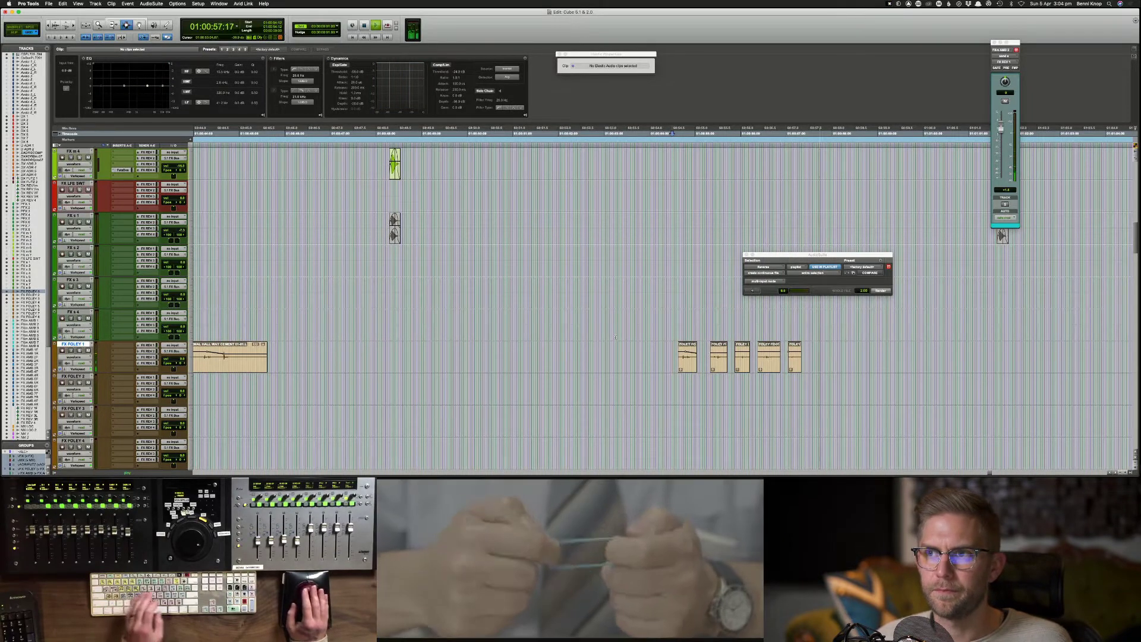
Step: Play the footstep group again and check its last two clips against the picture
{"action": "key", "text": "super+bracketleft"}
{"action": "key", "text": "super+bracketleft"}
{"action": "key", "text": "space"}
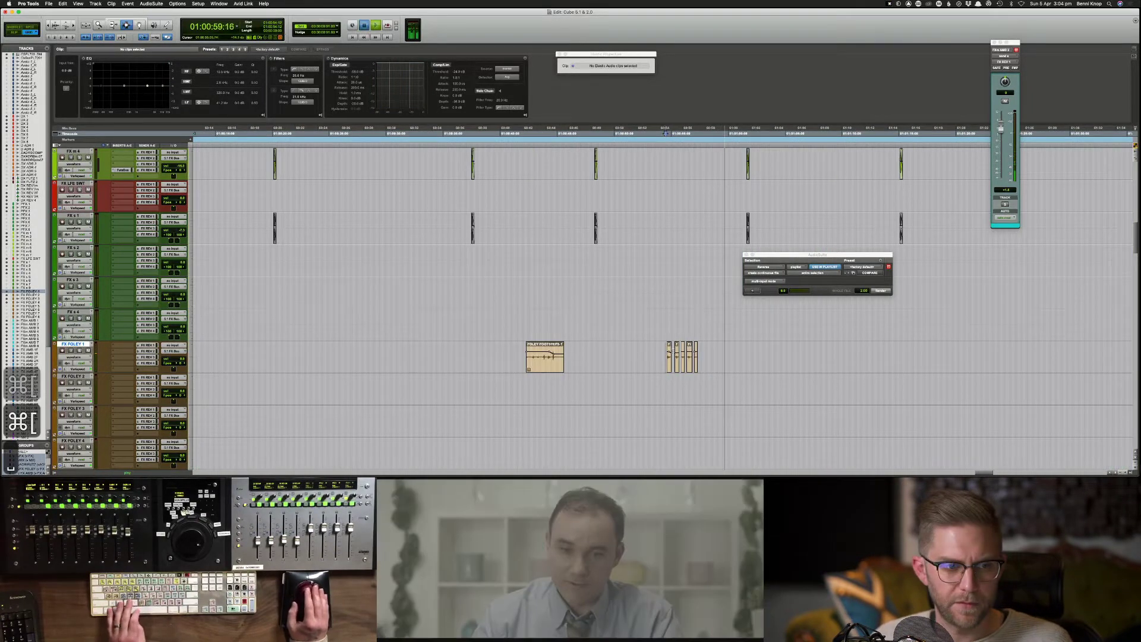
{"action": "left_click", "coordinate": [662, 354]}
{"action": "key", "text": "space"}
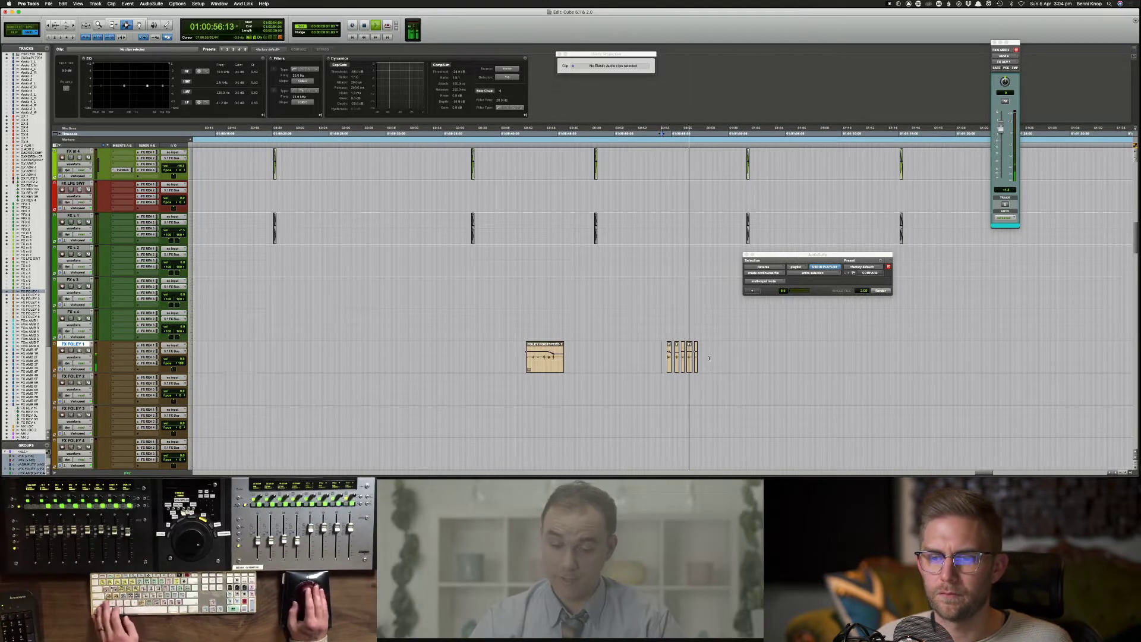
{"action": "mouse_move", "coordinate": [686, 360]}
{"action": "left_mouse_down"}
{"action": "mouse_move", "coordinate": [675, 361]}
{"action": "mouse_move", "coordinate": [701, 360]}
{"action": "left_mouse_up"}
{"action": "key", "text": "space"}
{"action": "left_click", "coordinate": [685, 360]}
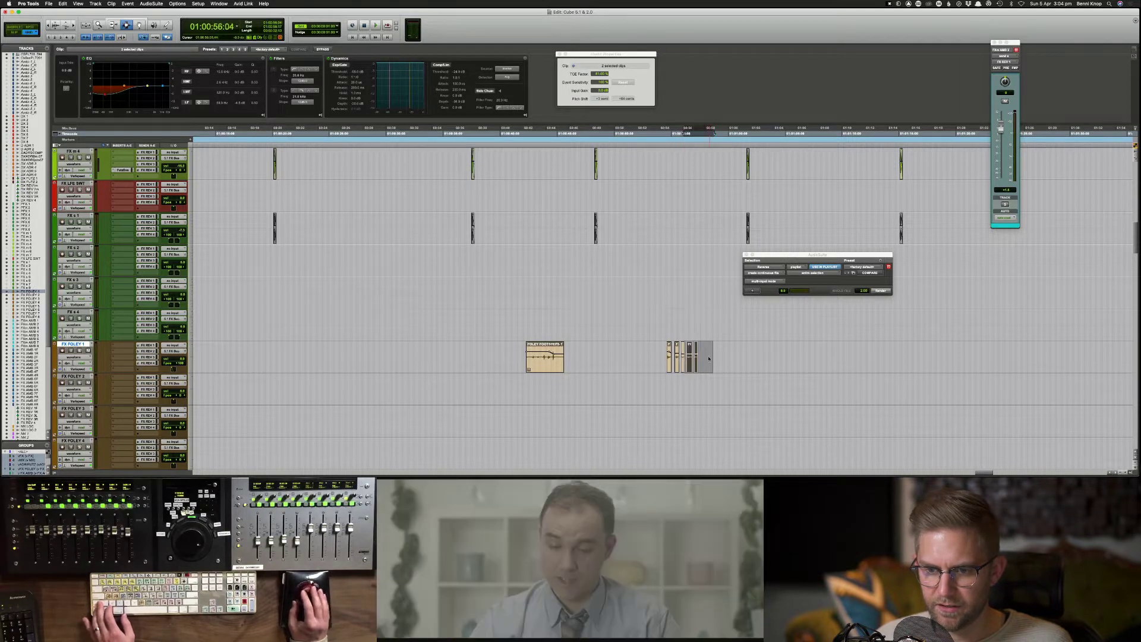
{"action": "left_click", "coordinate": [695, 354]}
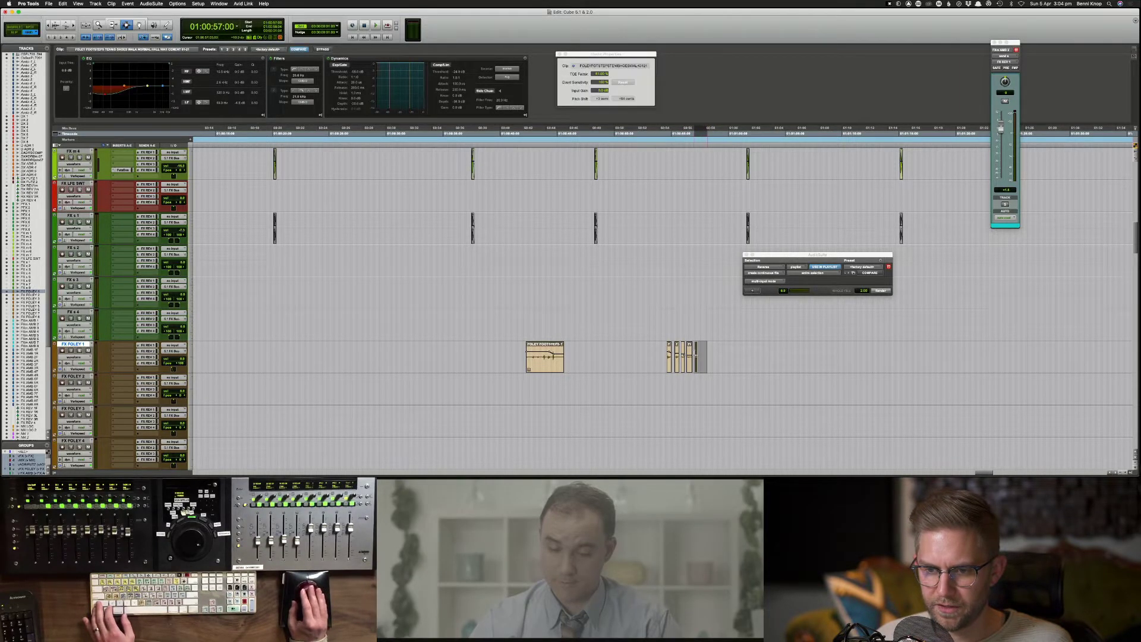
{"action": "left_click", "coordinate": [641, 348]}
{"action": "key", "text": "space"}
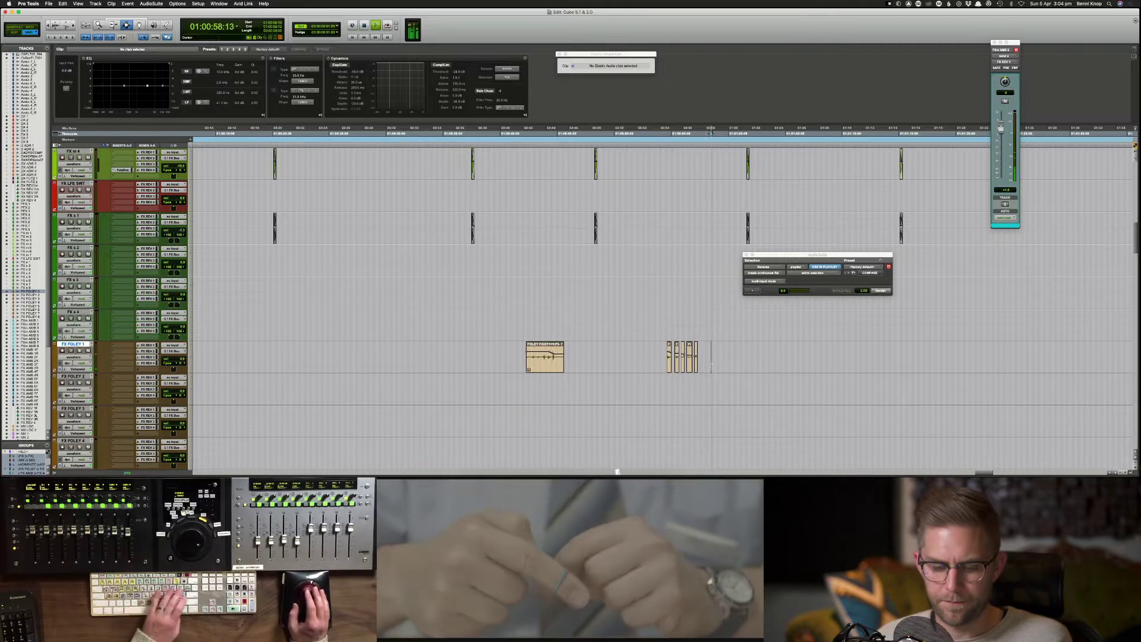
Step: Save the session with the edited footstep groups
{"action": "key", "text": "super+bracketleft"}
{"action": "key", "text": "super+bracketleft"}
{"action": "key", "text": "super+s"}
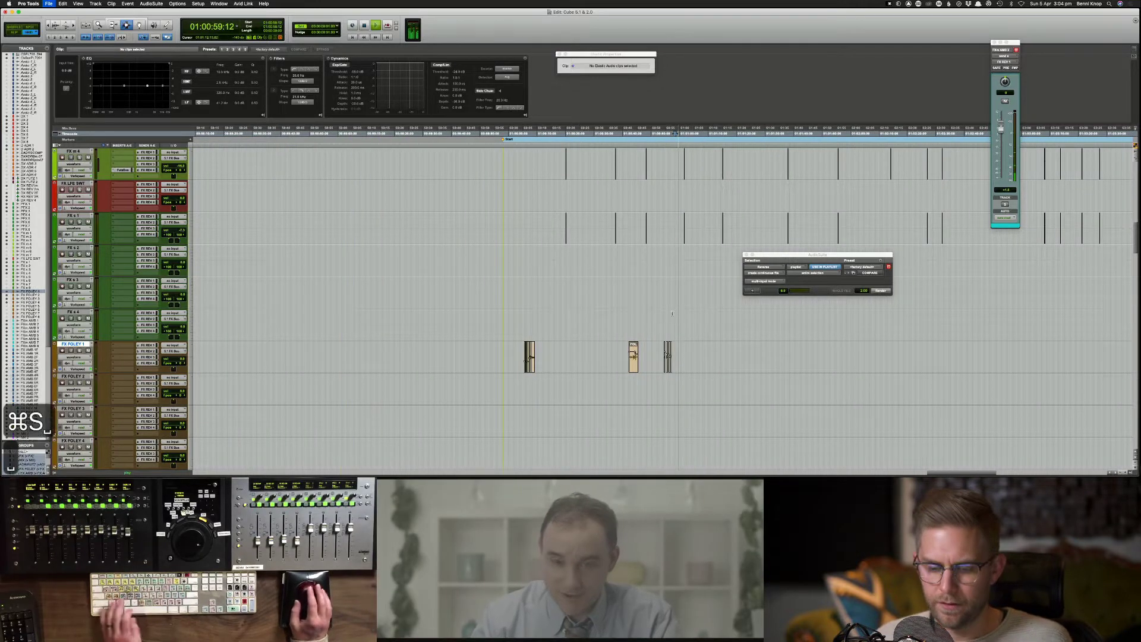
Step: Copy the last clip of the first foley group and paste it directly after the third group on FX FOLEY 1
{"action": "key", "text": "super+bracketright"}
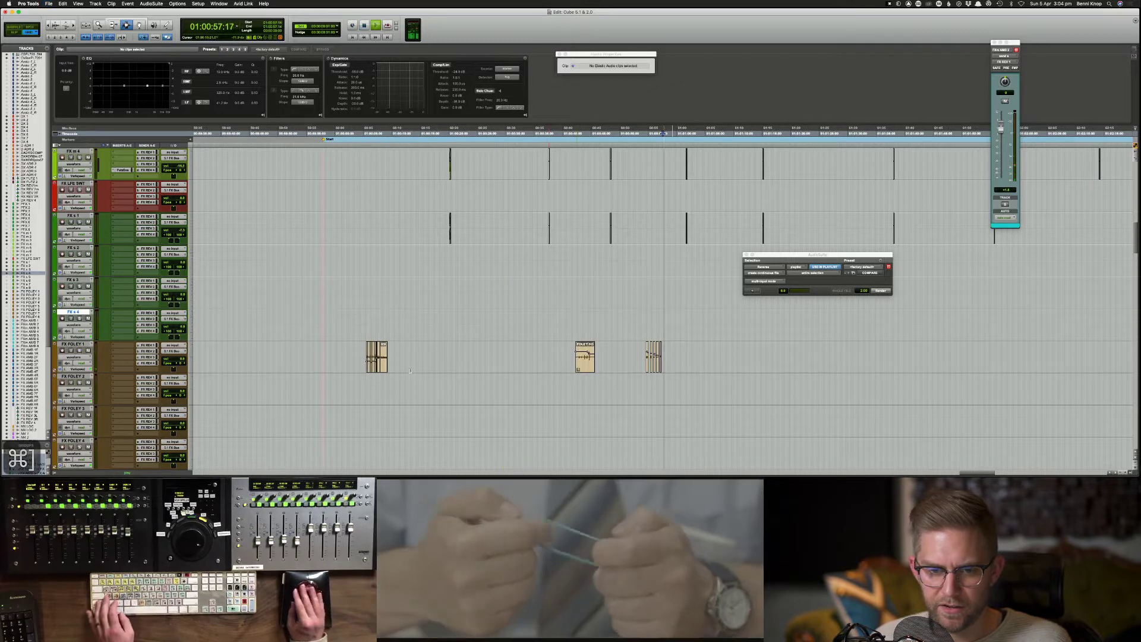
{"action": "double_click", "coordinate": [382, 359]}
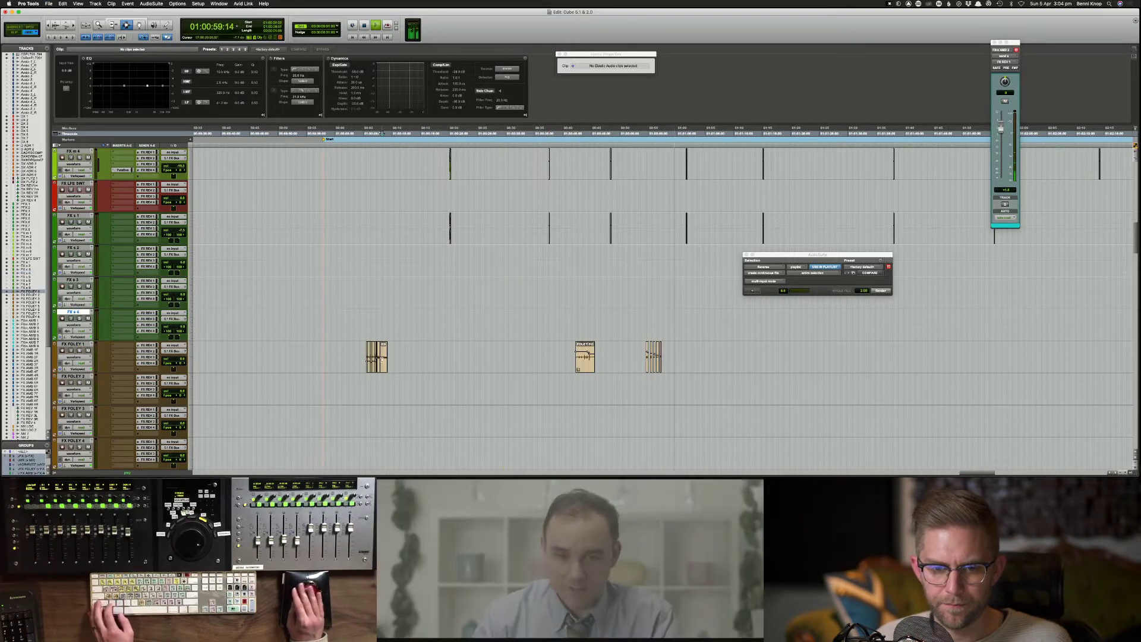
{"action": "key", "text": "space"}
{"action": "key", "text": "super+c"}
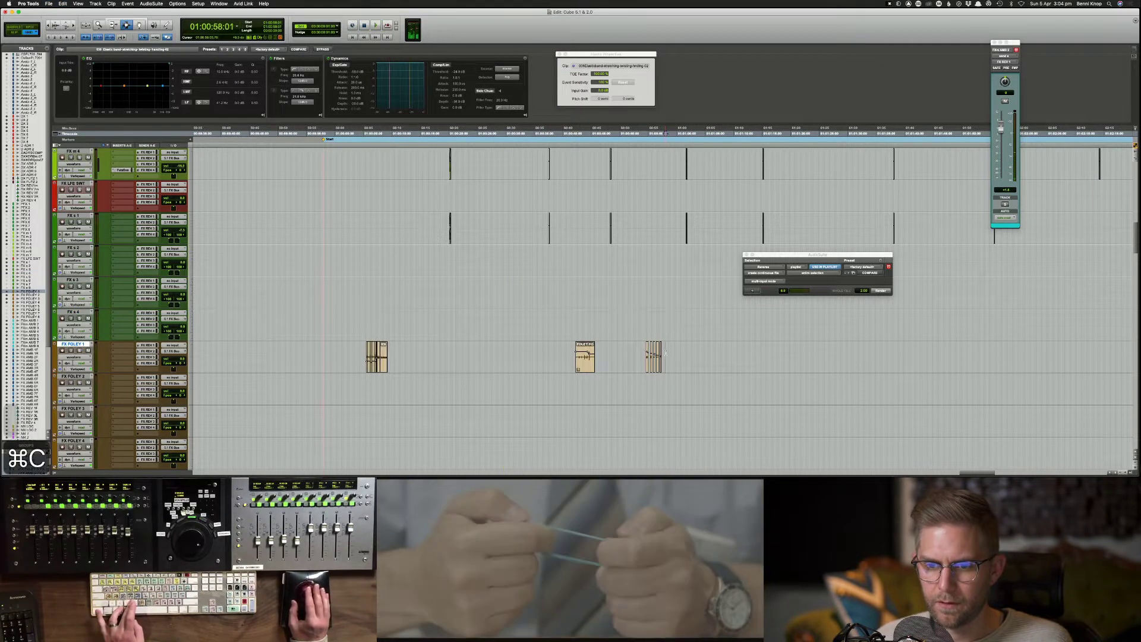
{"action": "left_click", "coordinate": [663, 355]}
{"action": "key", "text": "super+v"}
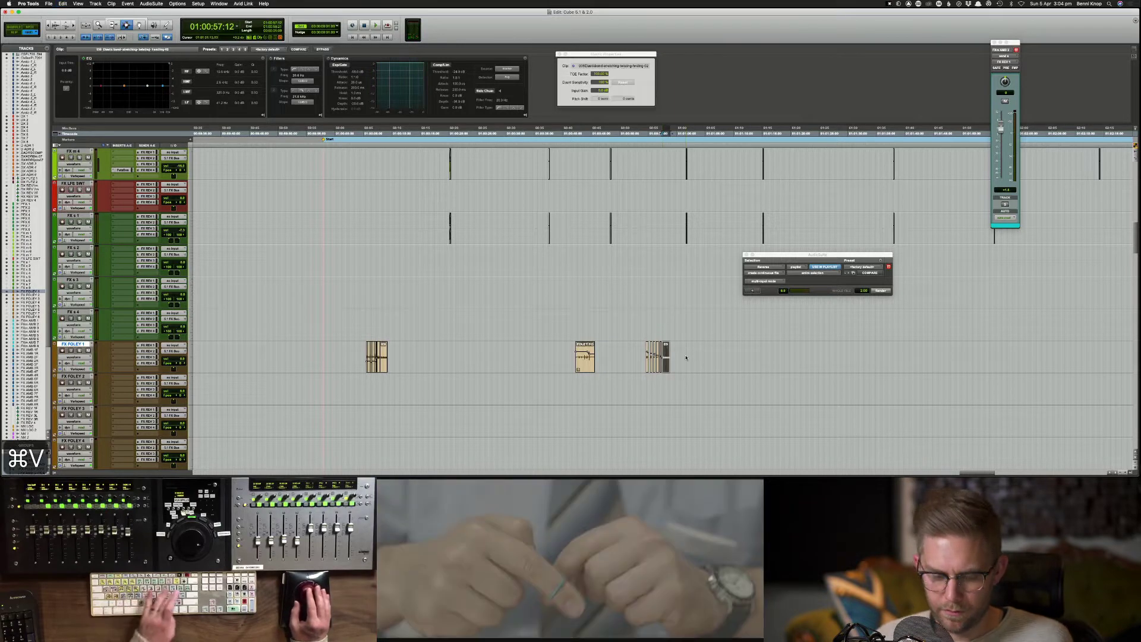
Step: Nudge the pasted elastic band stretching clip slightly earlier and play it from just before its start
{"action": "key", "text": "super+bracketright"}
{"action": "key", "text": "super+bracketright"}
{"action": "key", "text": "super+bracketright"}
{"action": "key", "text": "KP_Subtract"}
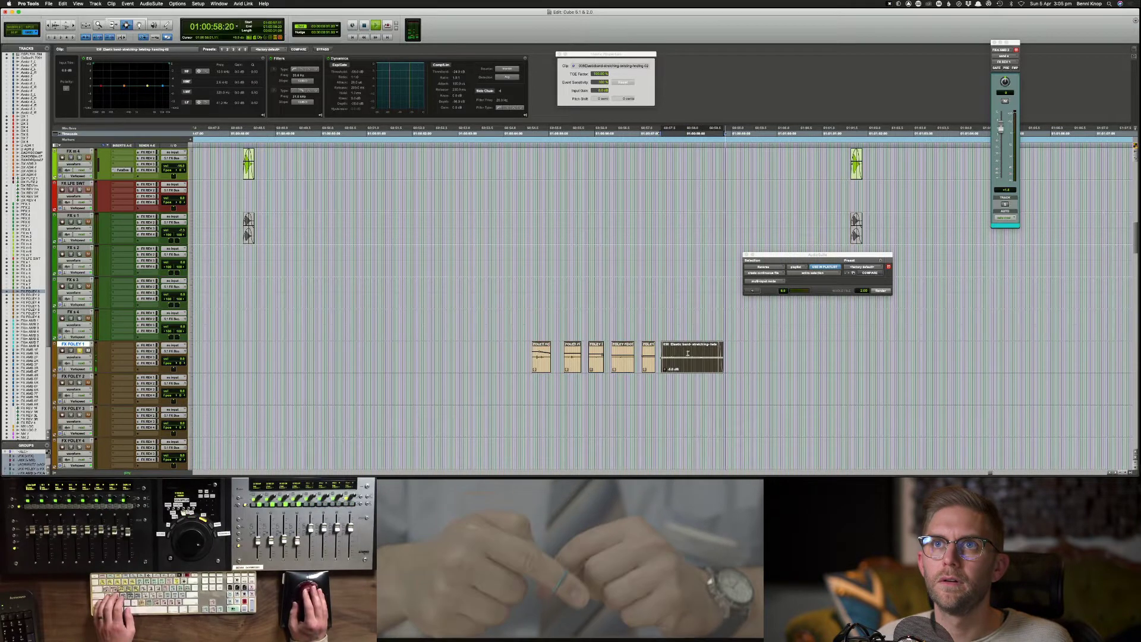
{"action": "left_click", "coordinate": [657, 352]}
{"action": "key", "text": "space"}
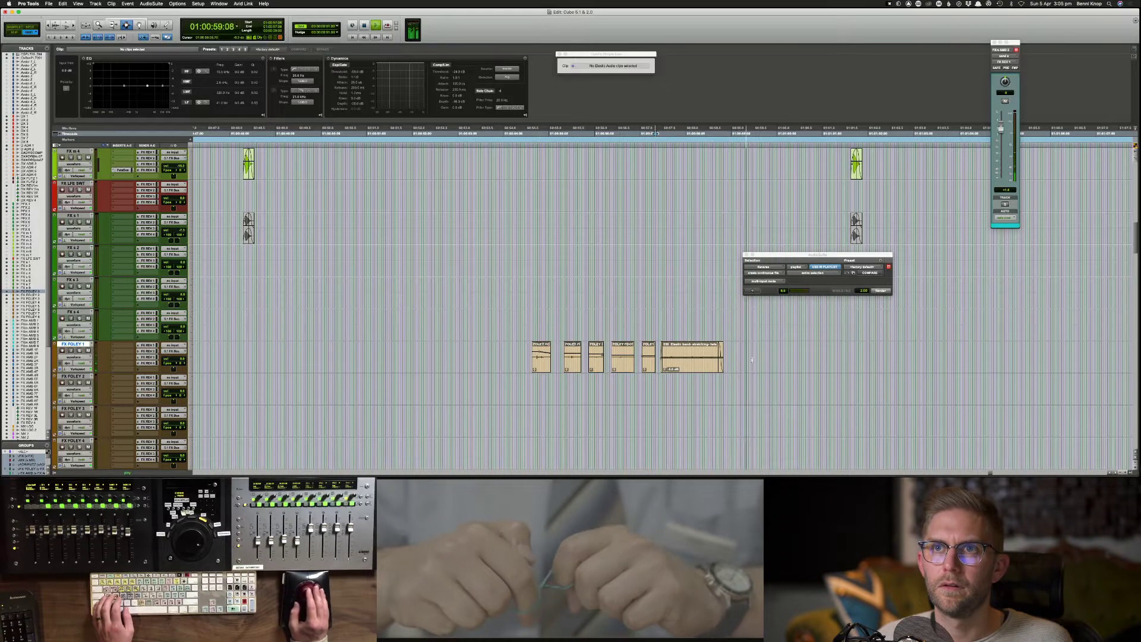
Step: Extend the end of the elastic band stretching clip to cover more of the hand movement and play it back
{"action": "key", "text": "space"}
{"action": "left_click_drag", "start_coordinate": [720, 370], "coordinate": [745, 366]}
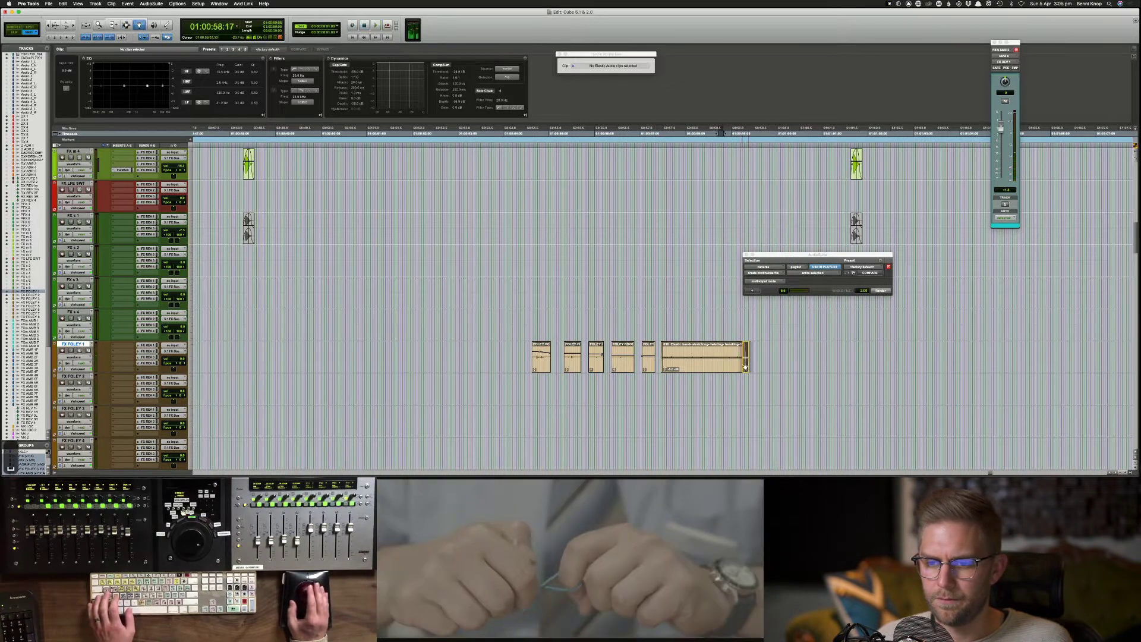
{"action": "key", "text": "space"}
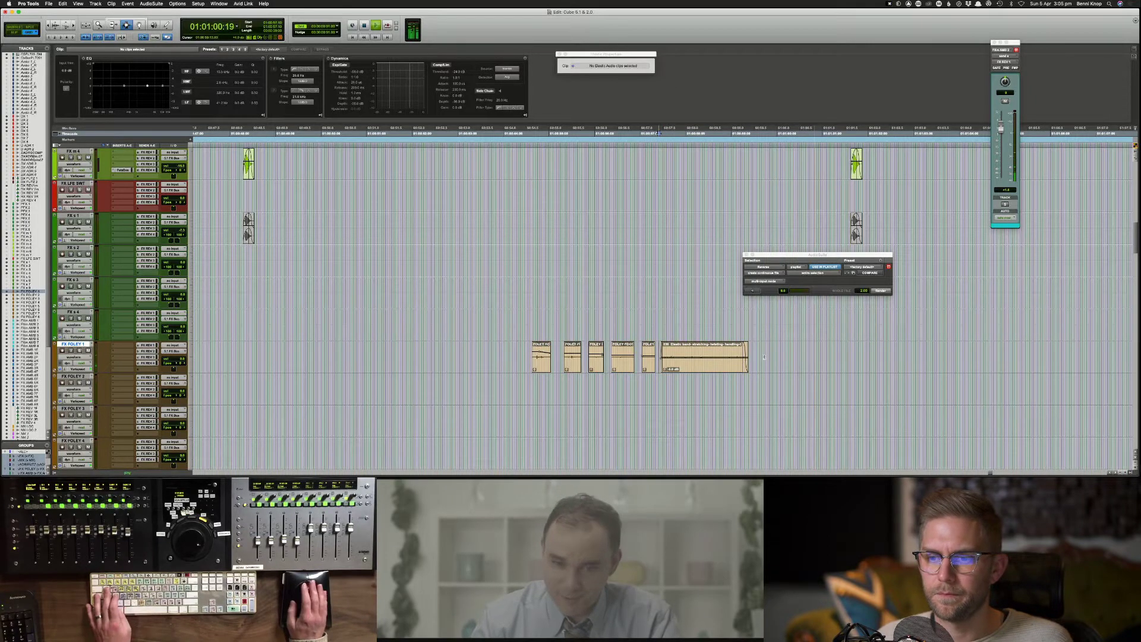
Step: Play the scene on past the elastic band clips and locate the café ambience clips on the FX AMB tracks
{"action": "key", "text": "super+bracketleft"}
{"action": "key", "text": "super+bracketleft"}
{"action": "key", "text": "super+bracketleft"}
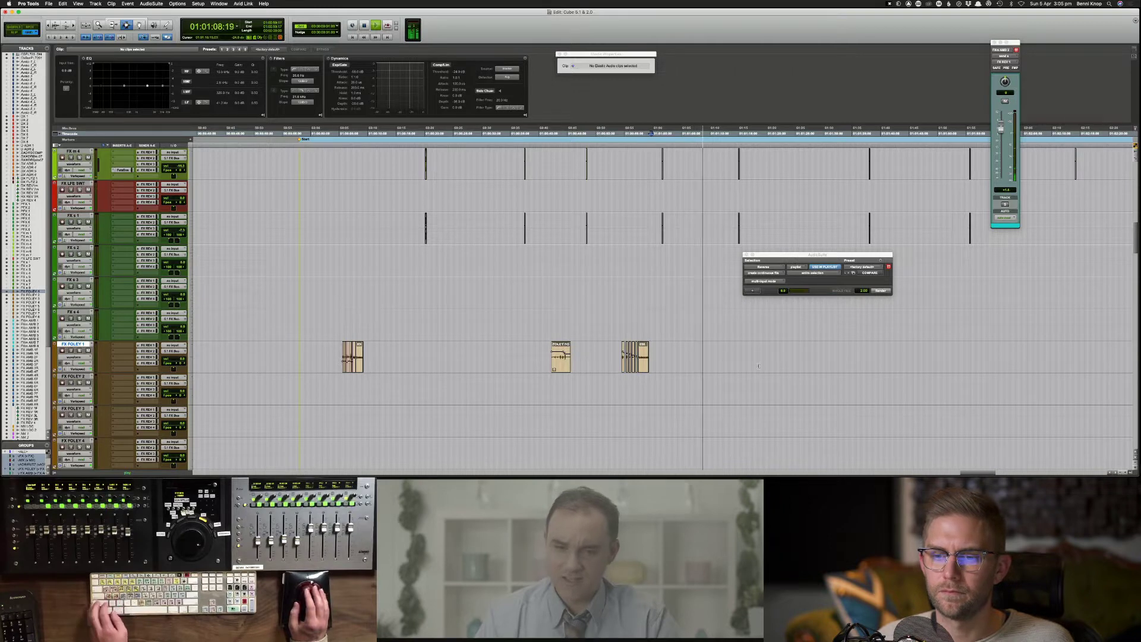
{"action": "scroll", "coordinate": [759, 365], "scroll_direction": "down", "scroll_amount": 3}
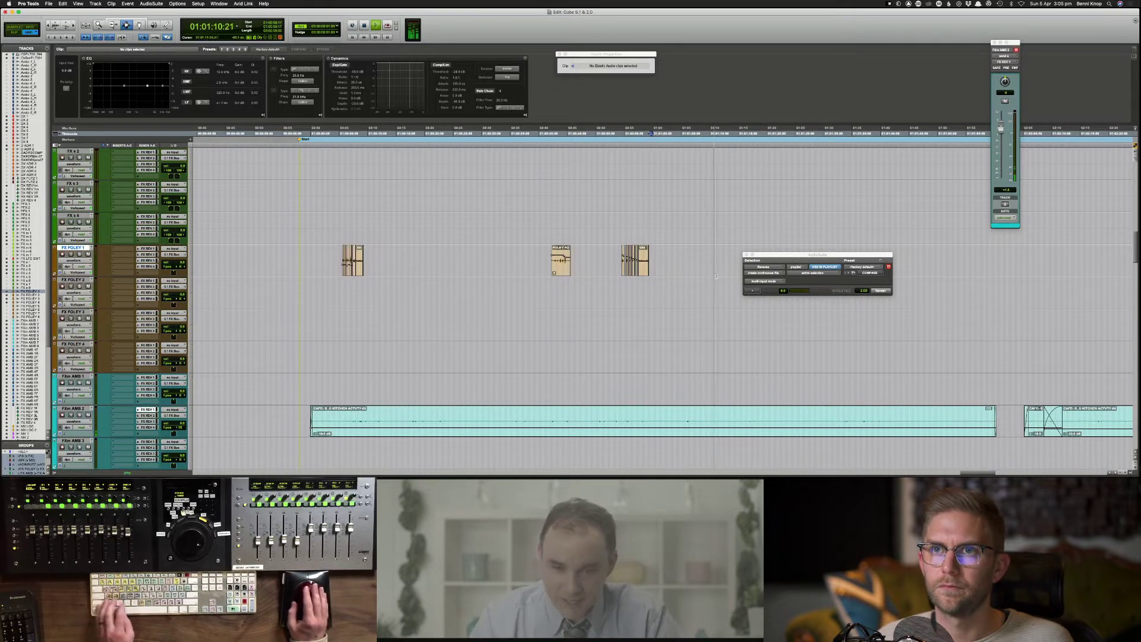
{"action": "key", "text": "space"}
{"action": "left_click", "coordinate": [693, 263]}
{"action": "scroll", "coordinate": [694, 271], "scroll_direction": "down", "scroll_amount": 12}
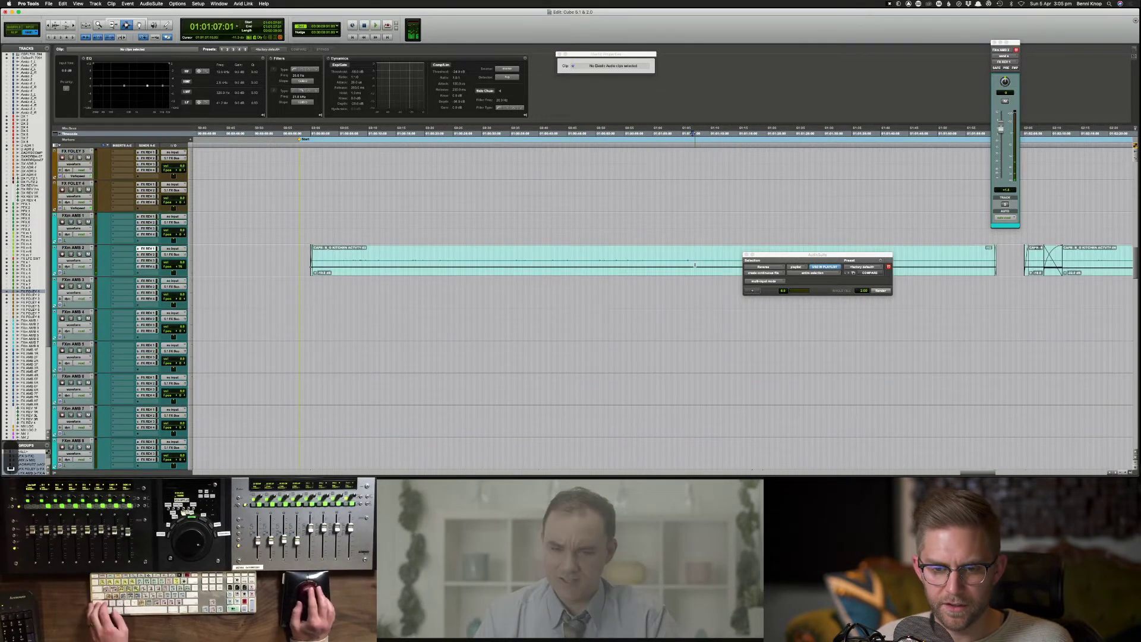
{"action": "scroll", "coordinate": [695, 272], "scroll_direction": "down", "scroll_amount": 3}
{"action": "key", "text": "super+bracketleft"}
{"action": "key", "text": "super+bracketleft"}
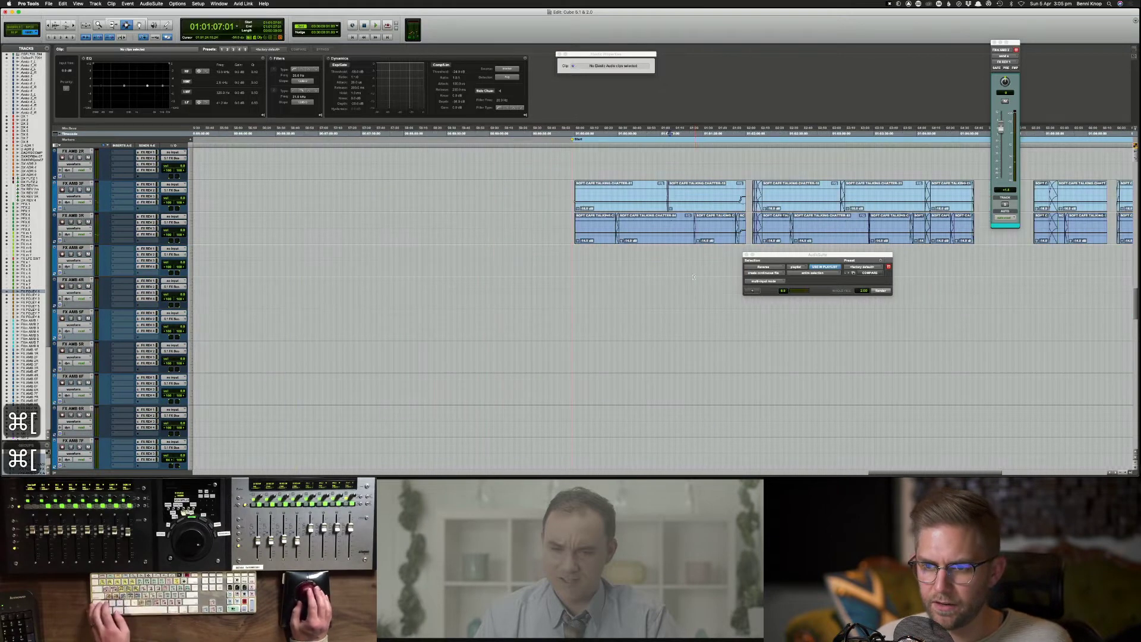
Step: Solo FX AMB 3F, play from the start of the scene and check the soft café talking clips on FX AMB 3F and 3R
{"action": "scroll", "coordinate": [693, 280], "scroll_direction": "up", "scroll_amount": 1}
{"action": "key", "text": "super+bracketleft"}
{"action": "key", "text": "super+bracketleft"}
{"action": "left_click", "coordinate": [643, 227]}
{"action": "key", "text": "shift+s"}
{"action": "key", "text": "space"}
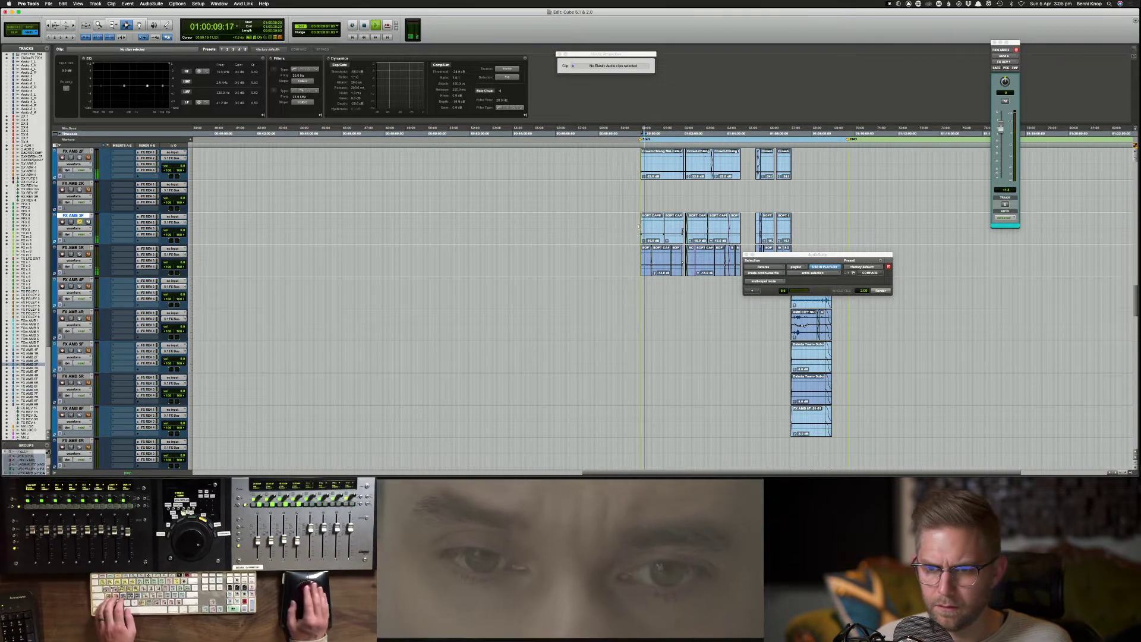
{"action": "left_click_drag", "start_coordinate": [627, 226], "coordinate": [920, 224]}
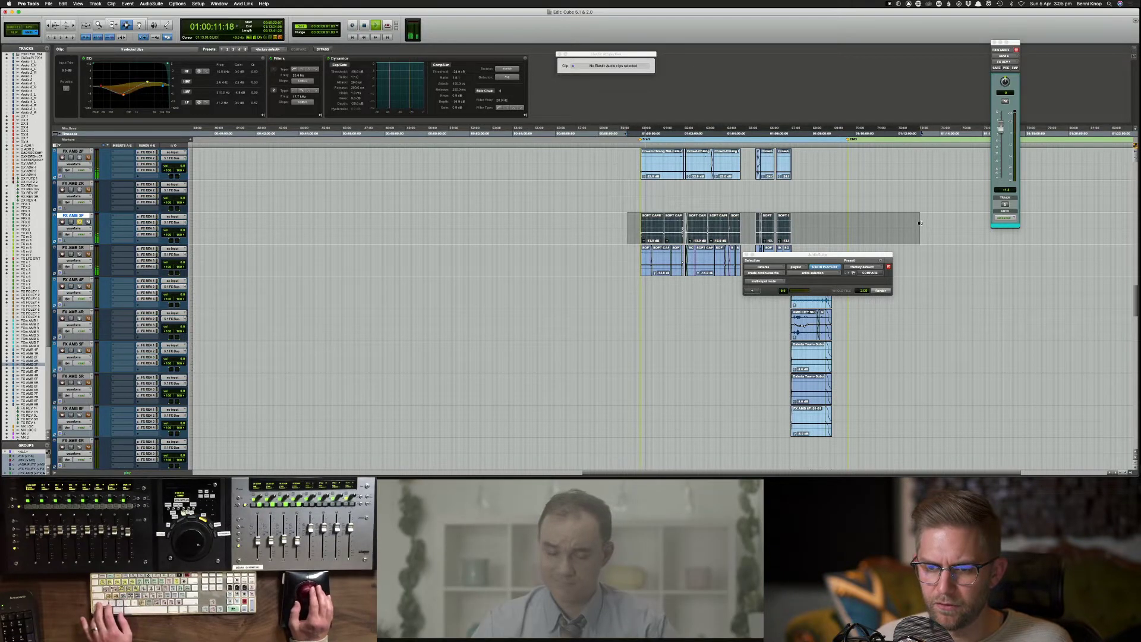
{"action": "left_click_drag", "start_coordinate": [807, 251], "coordinate": [612, 260]}
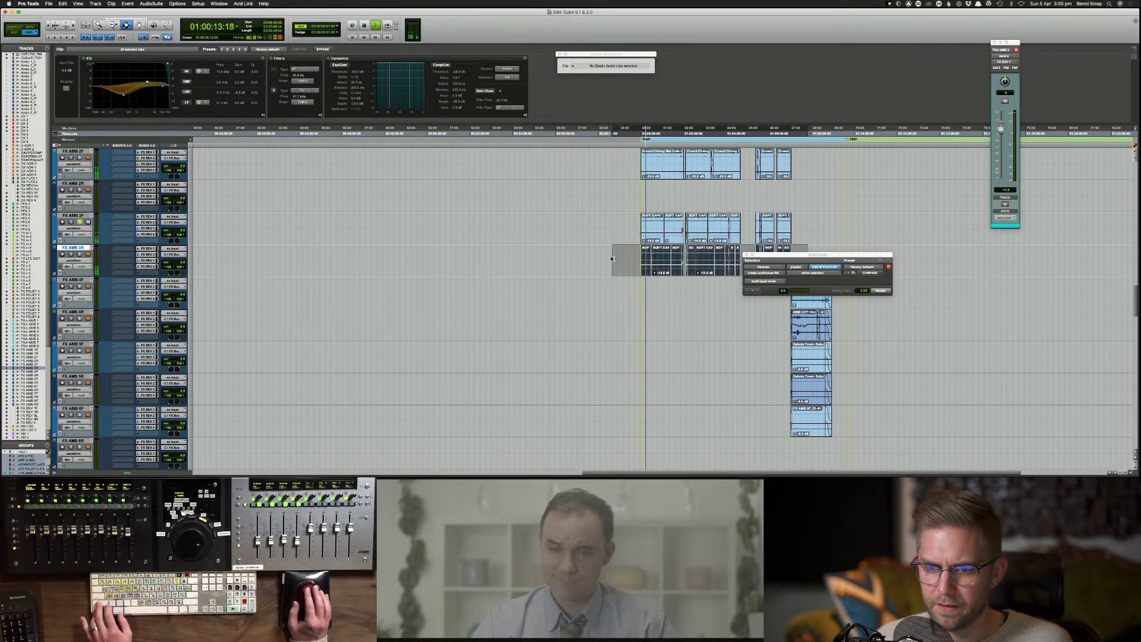
{"action": "left_click", "coordinate": [646, 230]}
Step: Audition the café ambience on Film AMB 2 in solo, then stop near the early foley clips
{"action": "scroll", "coordinate": [652, 223], "scroll_direction": "up", "scroll_amount": 11}
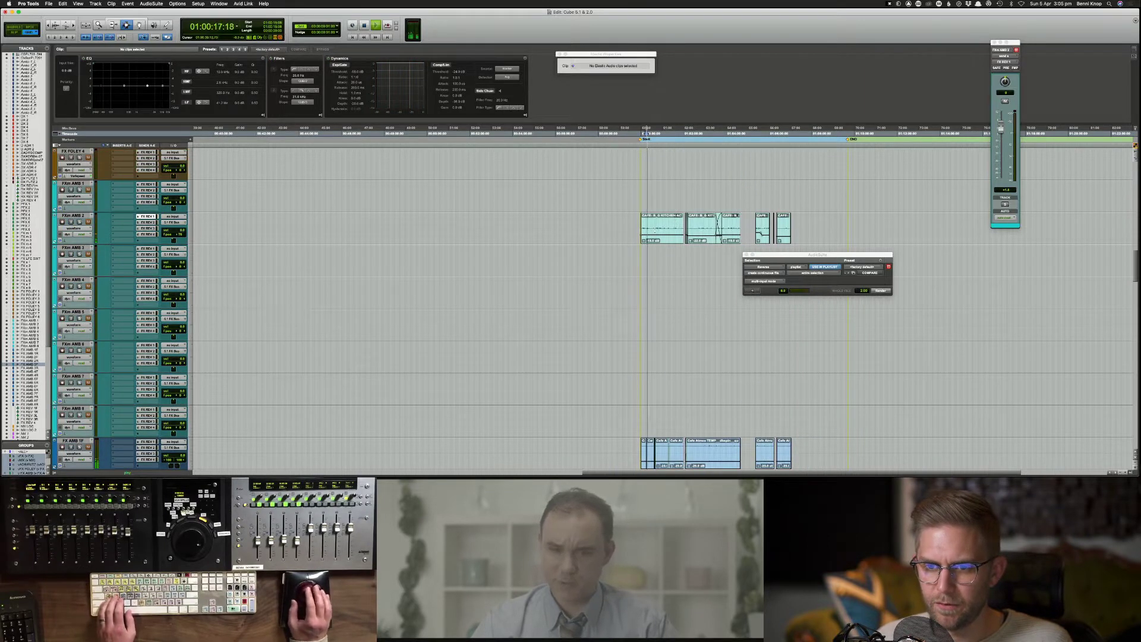
{"action": "scroll", "coordinate": [663, 230], "scroll_direction": "up", "scroll_amount": 4}
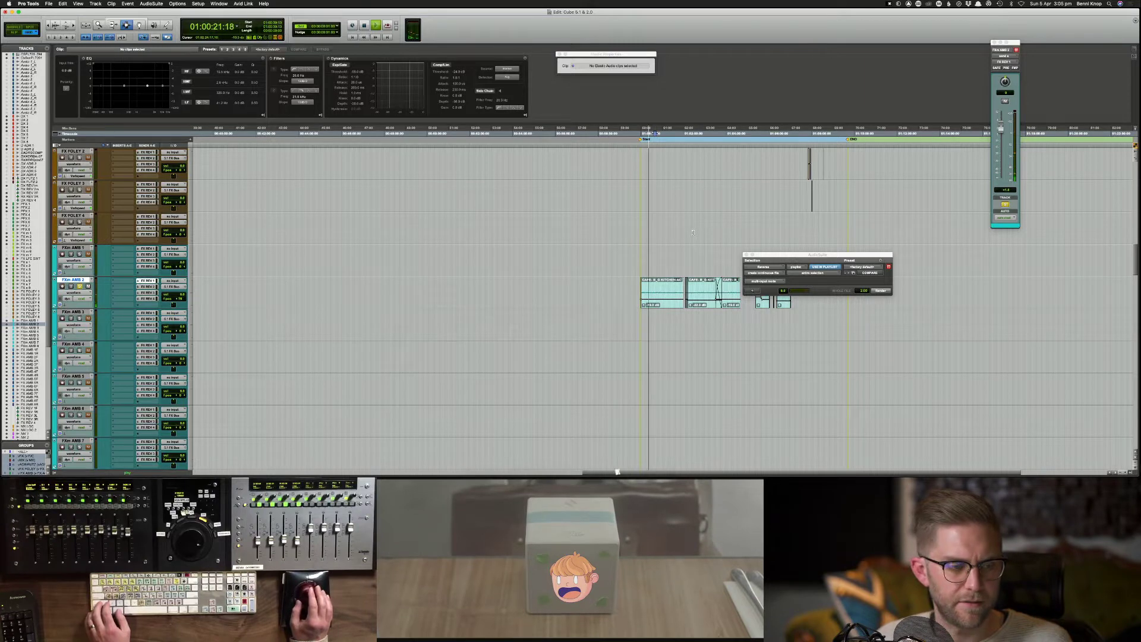
{"action": "scroll", "coordinate": [693, 232], "scroll_direction": "up", "scroll_amount": 10}
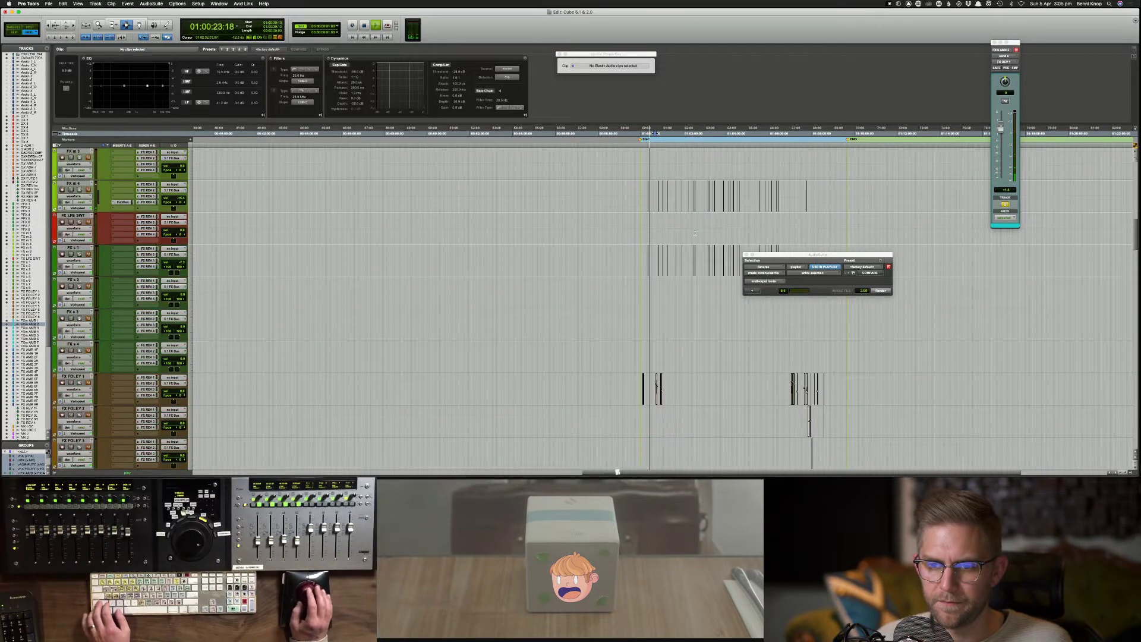
{"action": "left_click", "coordinate": [662, 367]}
{"action": "key", "text": "space"}
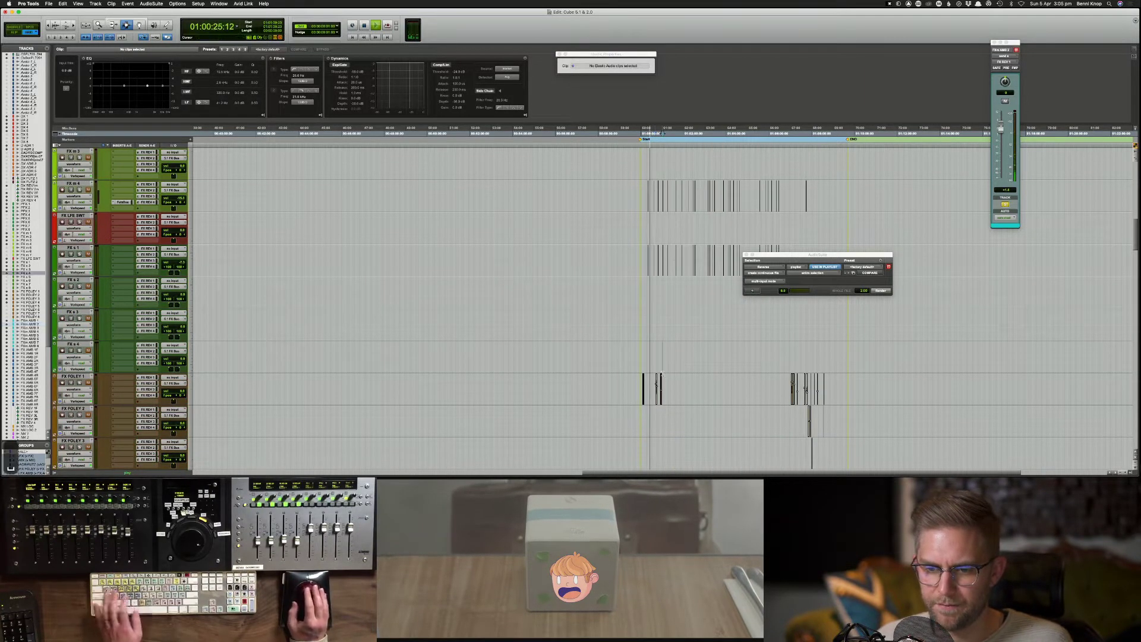
Step: Clear the track solo, play the scene from just after the last foley group and save the session
{"action": "key", "text": "space"}
{"action": "key", "text": "super+]"}
{"action": "key", "text": "super+]"}
{"action": "key", "text": "super+]"}
{"action": "key", "text": "super+]"}
{"action": "key", "text": "super+s"}
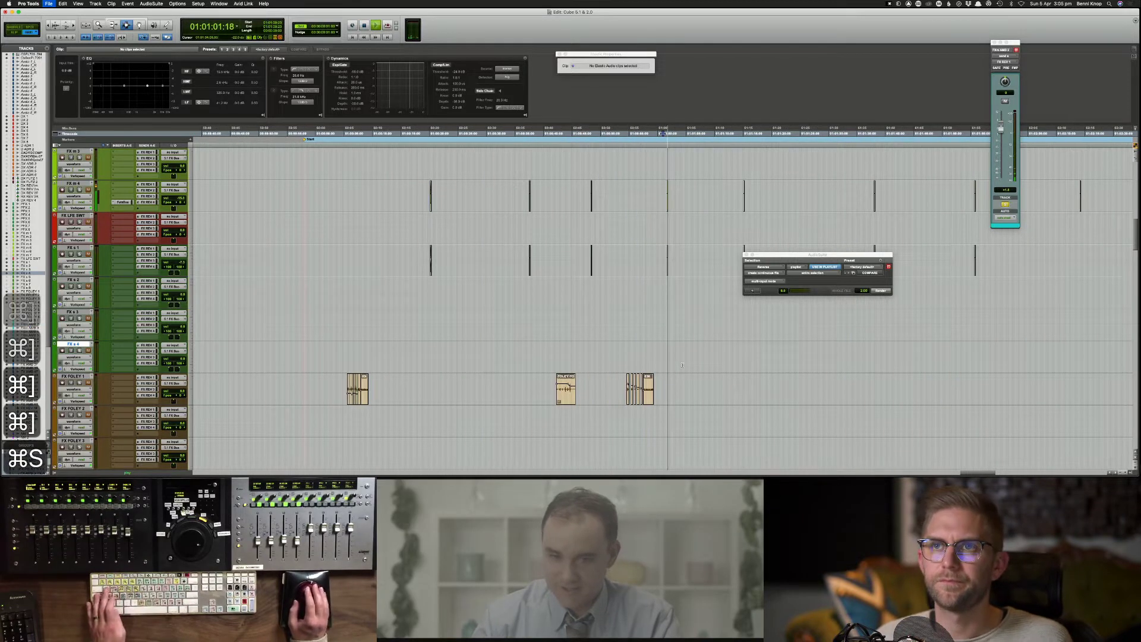
{"action": "key", "text": "shift+s"}
{"action": "key", "text": "s"}
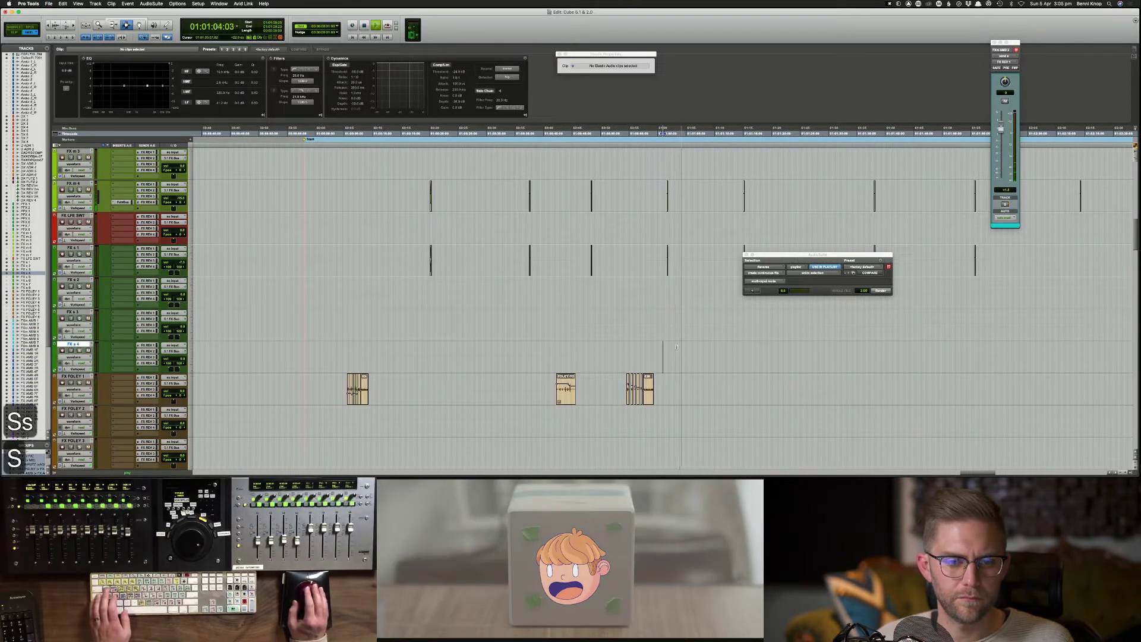
{"action": "key", "text": "super+s"}
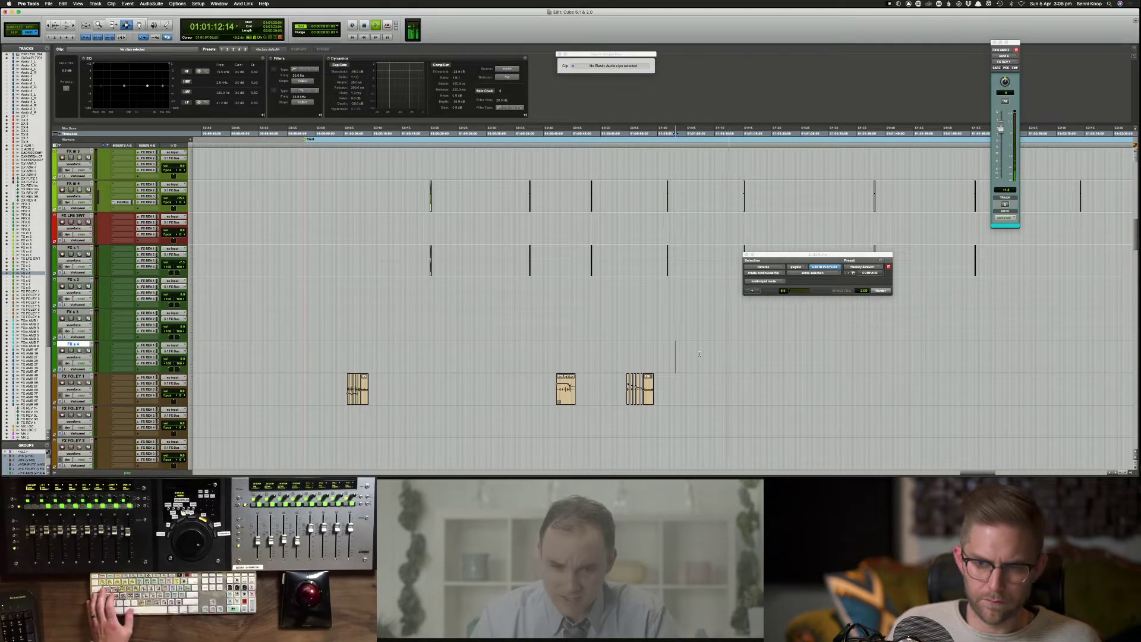
{"action": "key", "text": "space"}
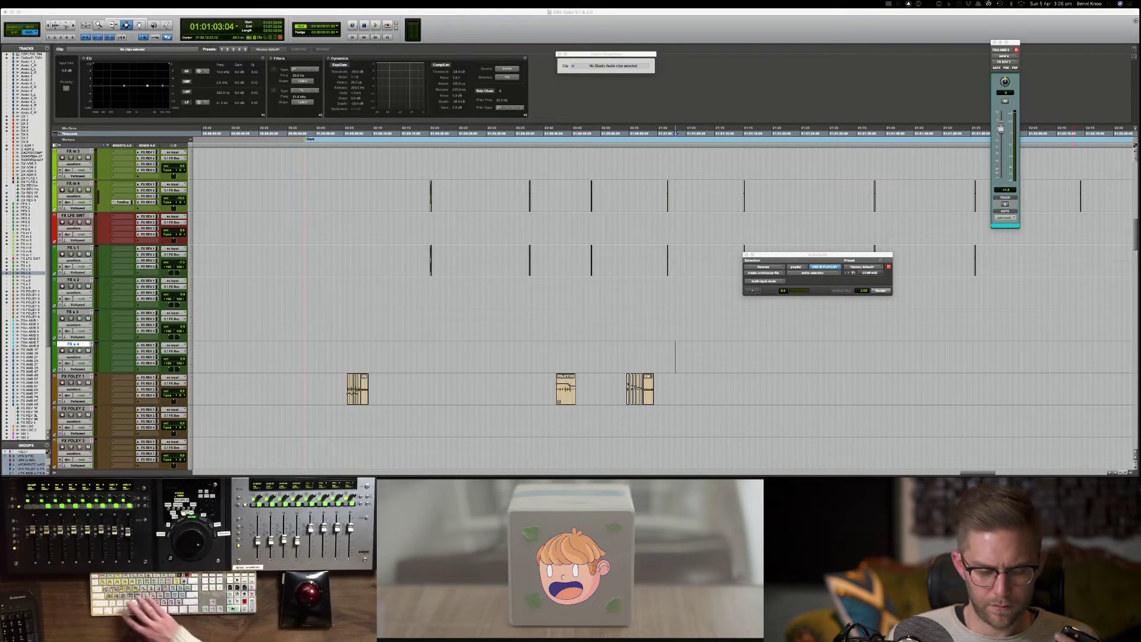
Step: Play the scene with the loudness meter shown over the picture and check the dialogue and effects levels in the mixer
{"action": "key", "text": "super+r"}
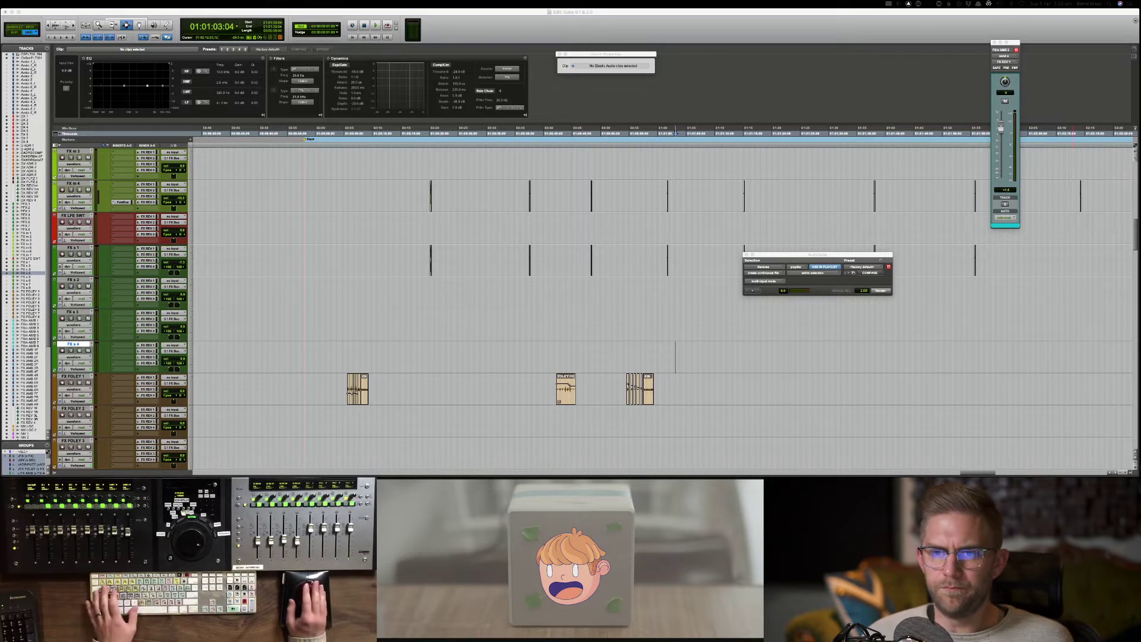
{"action": "key", "text": "space"}
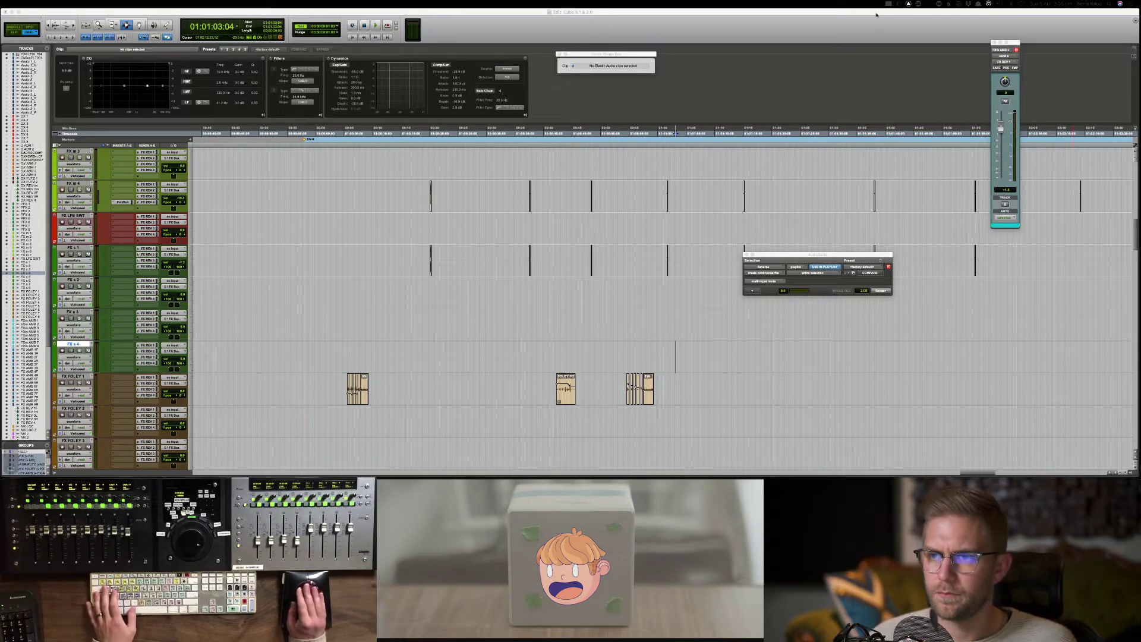
{"action": "key", "text": "super+s"}
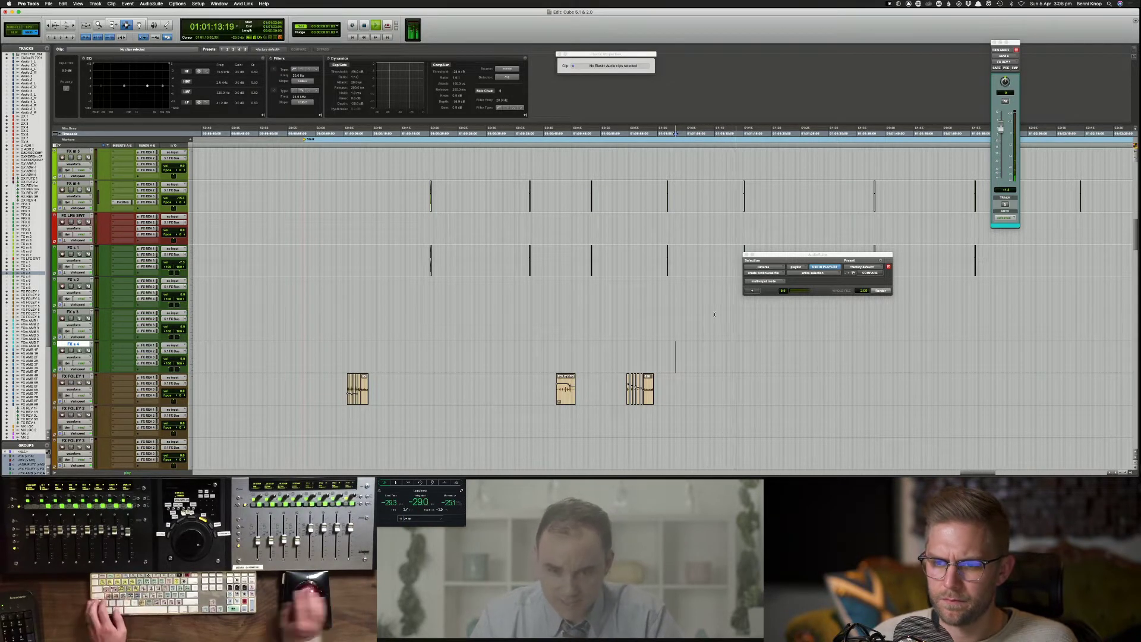
{"action": "key", "text": "super+equal"}
{"action": "scroll", "coordinate": [510, 373], "scroll_direction": "left", "scroll_amount": 15}
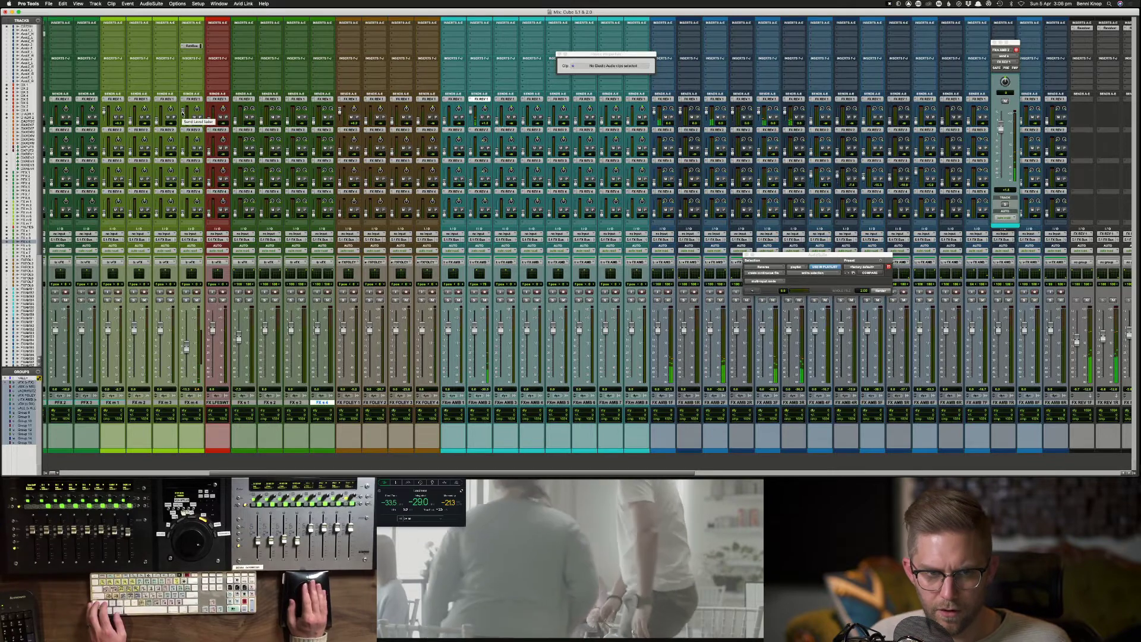
{"action": "scroll", "coordinate": [182, 111], "scroll_direction": "left", "scroll_amount": 10}
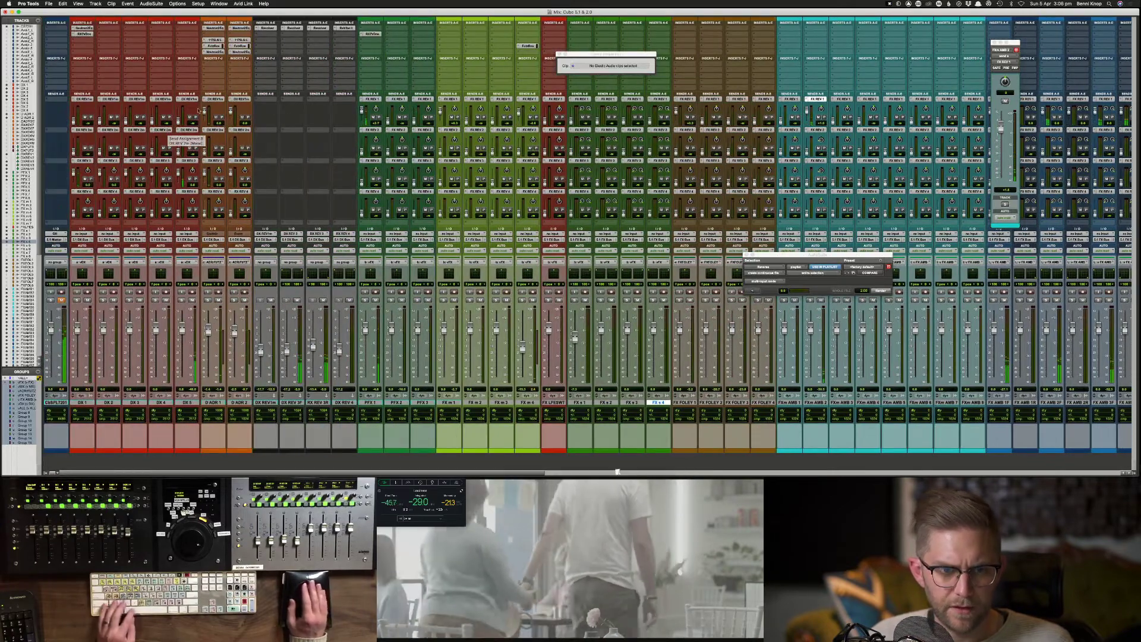
{"action": "key", "text": "super+equal"}
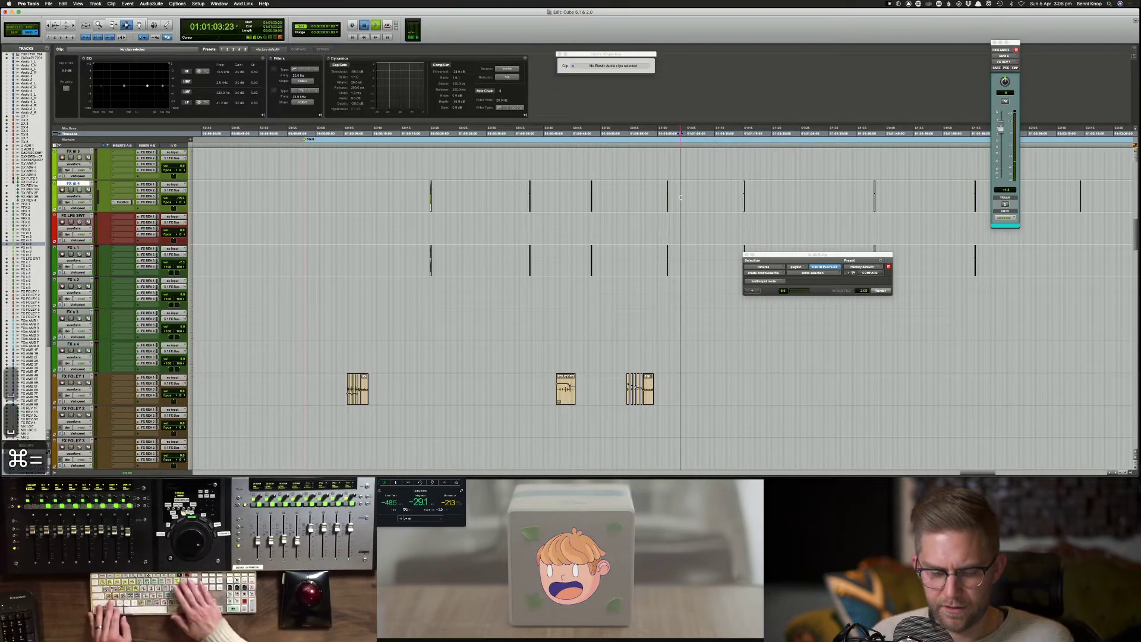
{"action": "key", "text": "super+equal"}
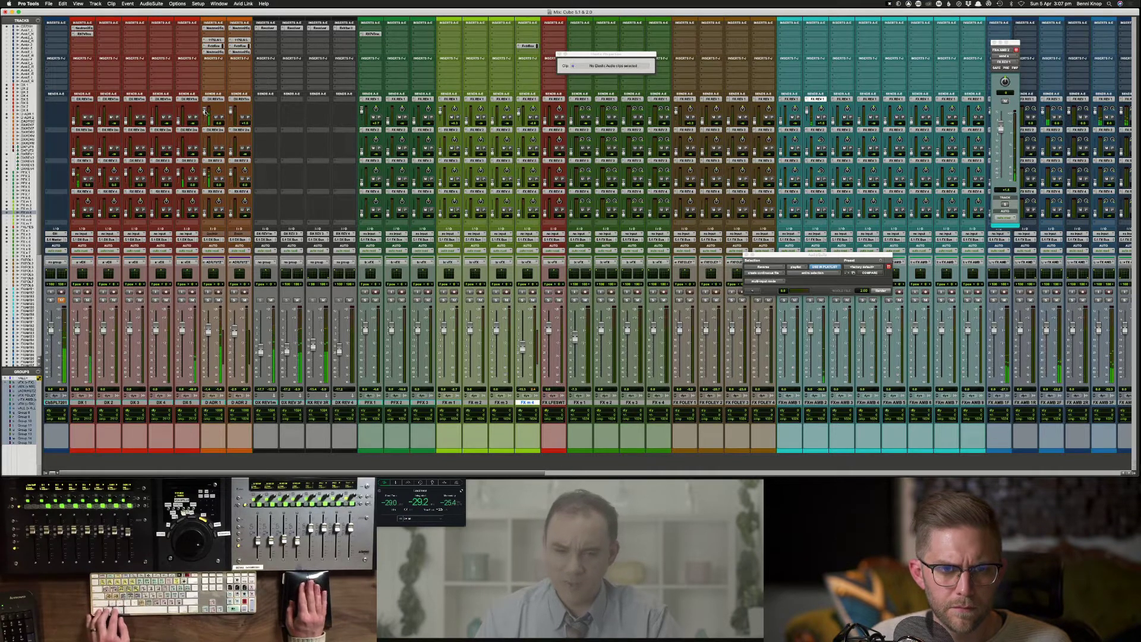
{"action": "key", "text": "super+equal"}
Step: Play the scene in the edit window and select the two short neighbouring clips on D ADR 1
{"action": "key", "text": "super+bracketleft"}
{"action": "key", "text": "super+bracketleft"}
{"action": "key", "text": "super+bracketleft"}
{"action": "key", "text": "super+bracketleft"}
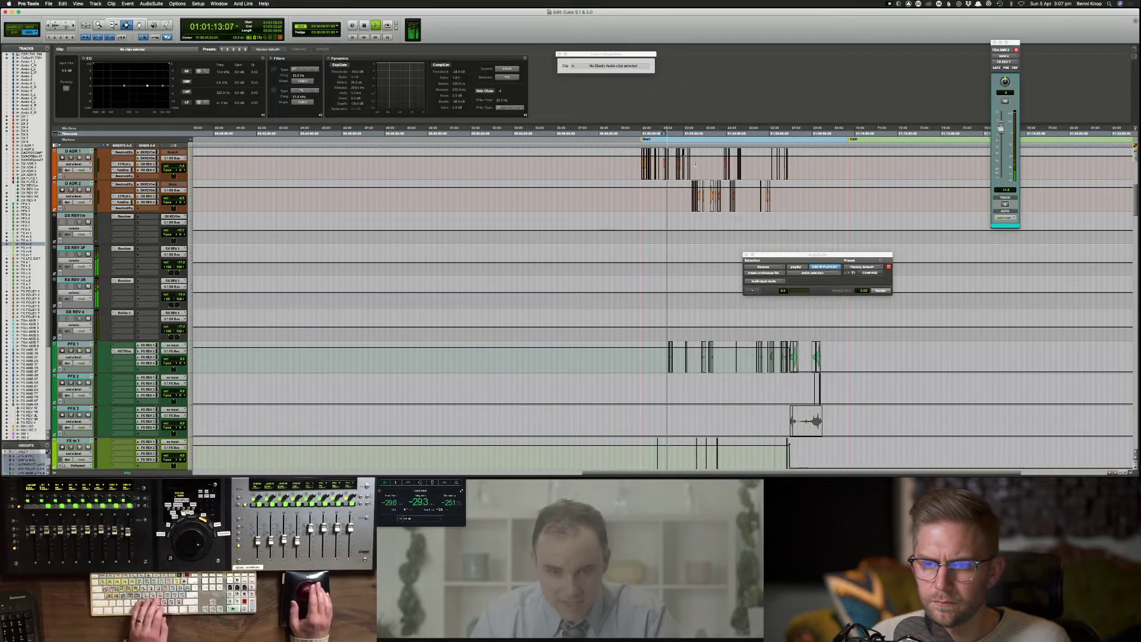
{"action": "key", "text": "super+bracketright"}
{"action": "key", "text": "super+bracketright"}
{"action": "key", "text": "super+bracketright"}
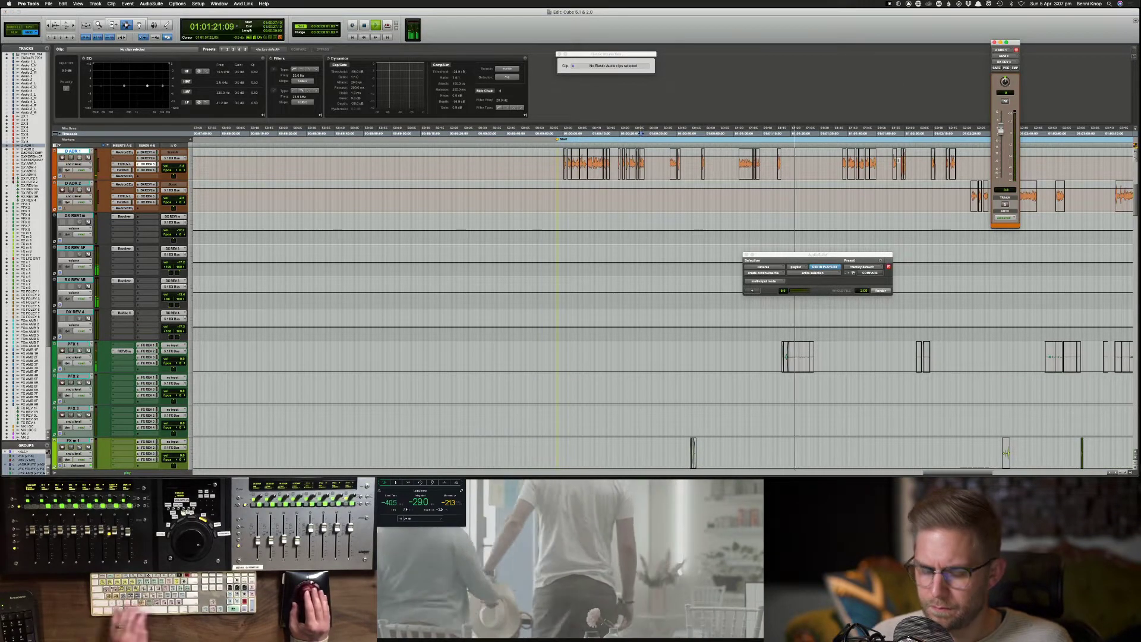
{"action": "key", "text": "super+bracketright"}
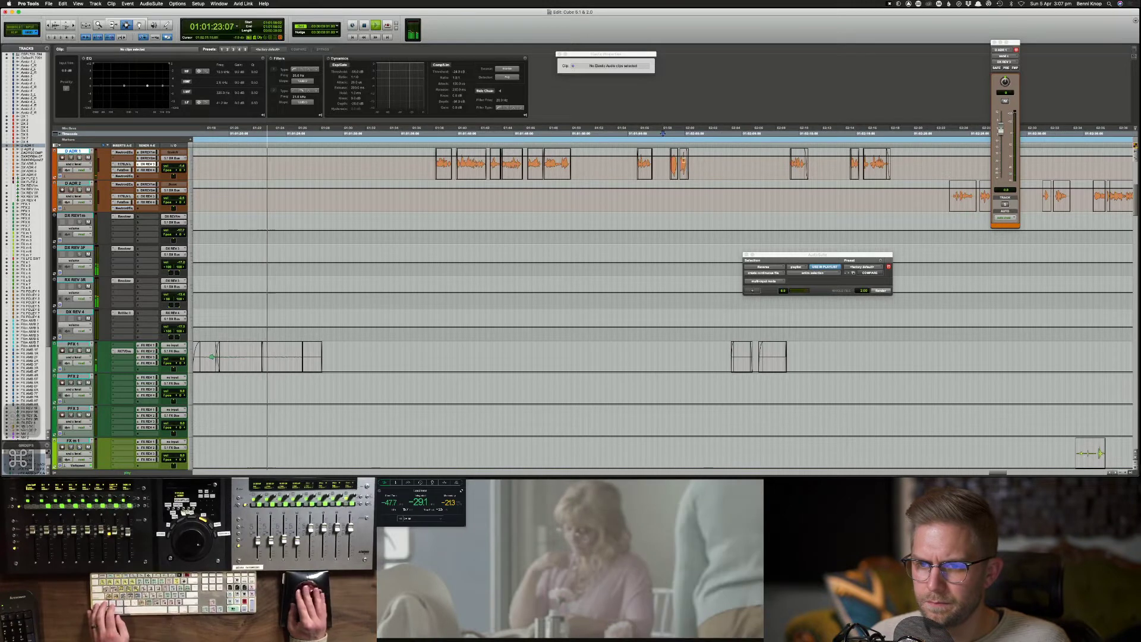
{"action": "left_click_drag", "start_coordinate": [668, 160], "coordinate": [689, 160]}
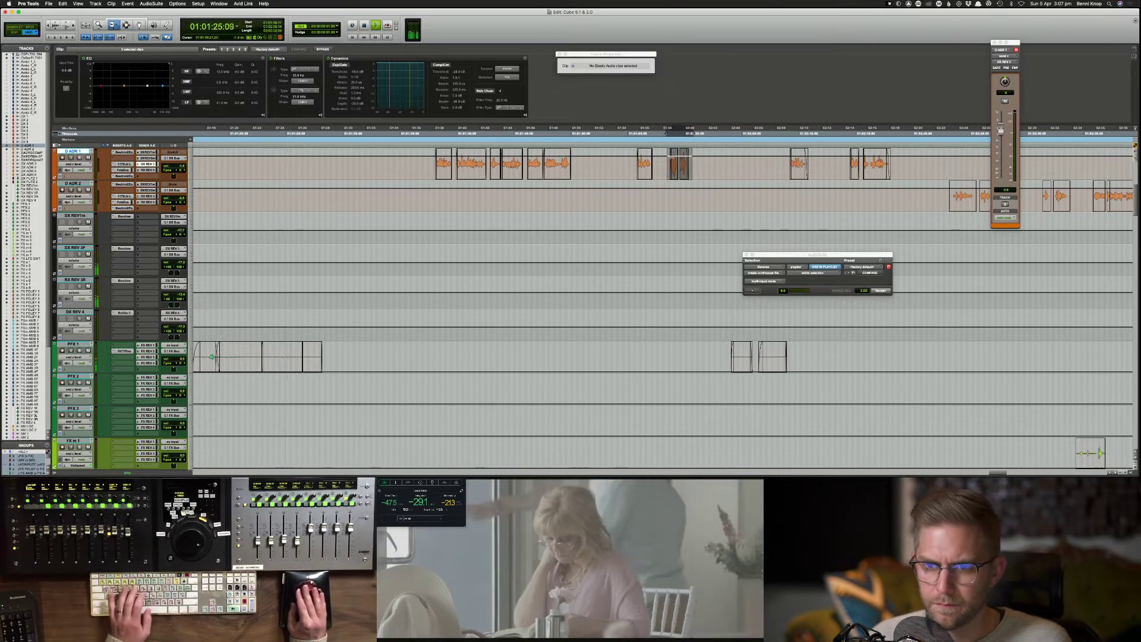
{"action": "key", "text": "F6"}
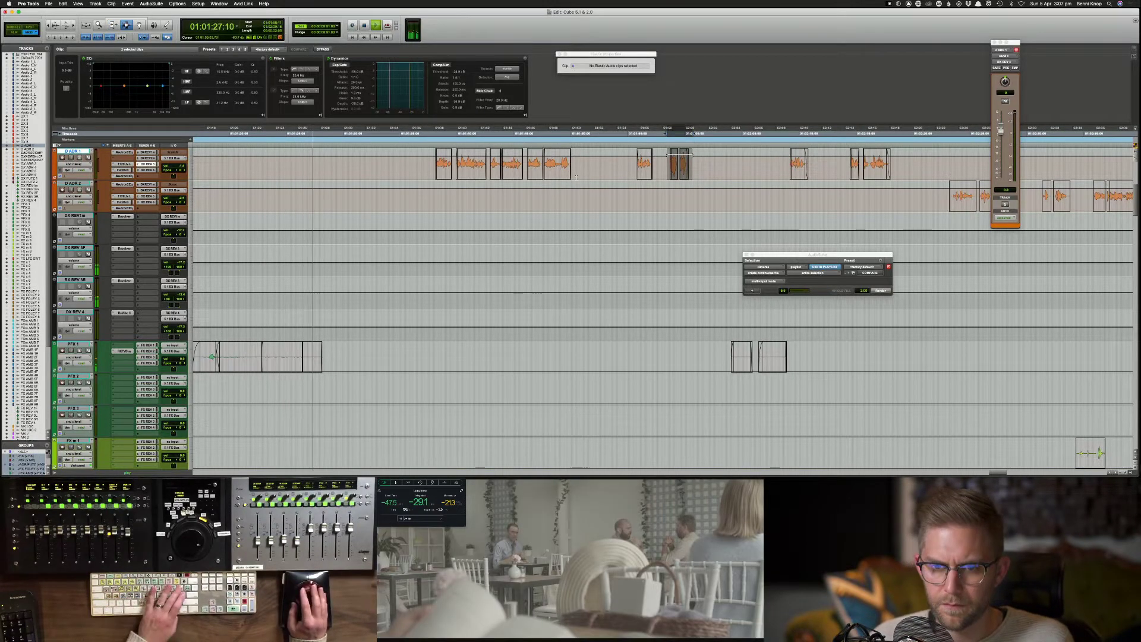
Step: Play the scene from 01:01:09:19 and check the dialogue levels in the mixer
{"action": "key", "text": "super+bracketleft"}
{"action": "key", "text": "super+bracketleft"}
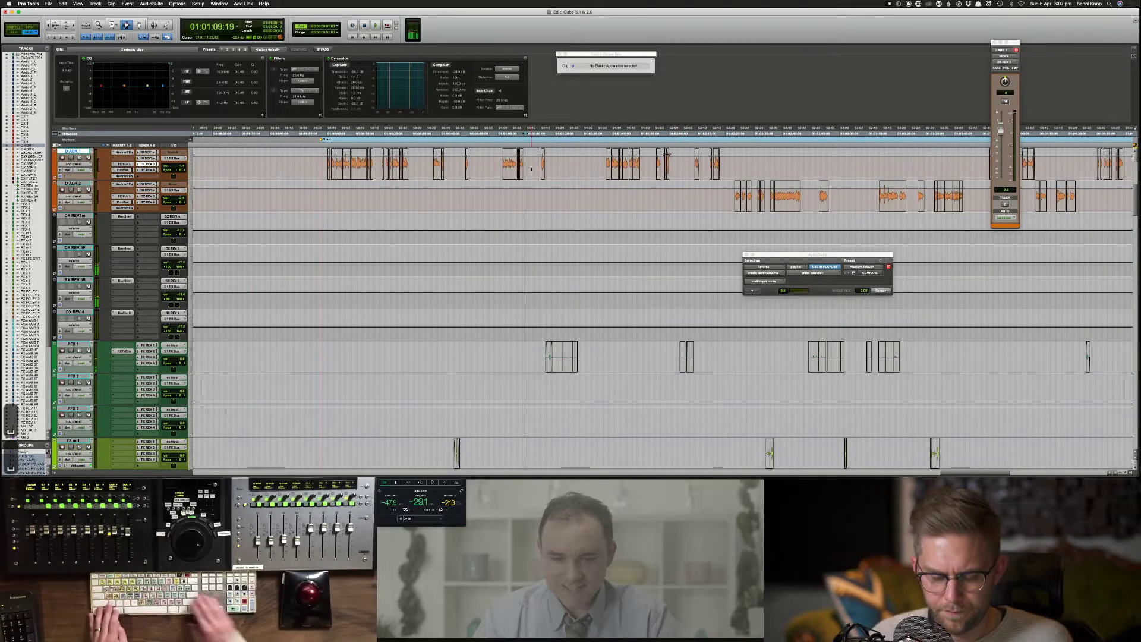
{"action": "key", "text": "super+equal"}
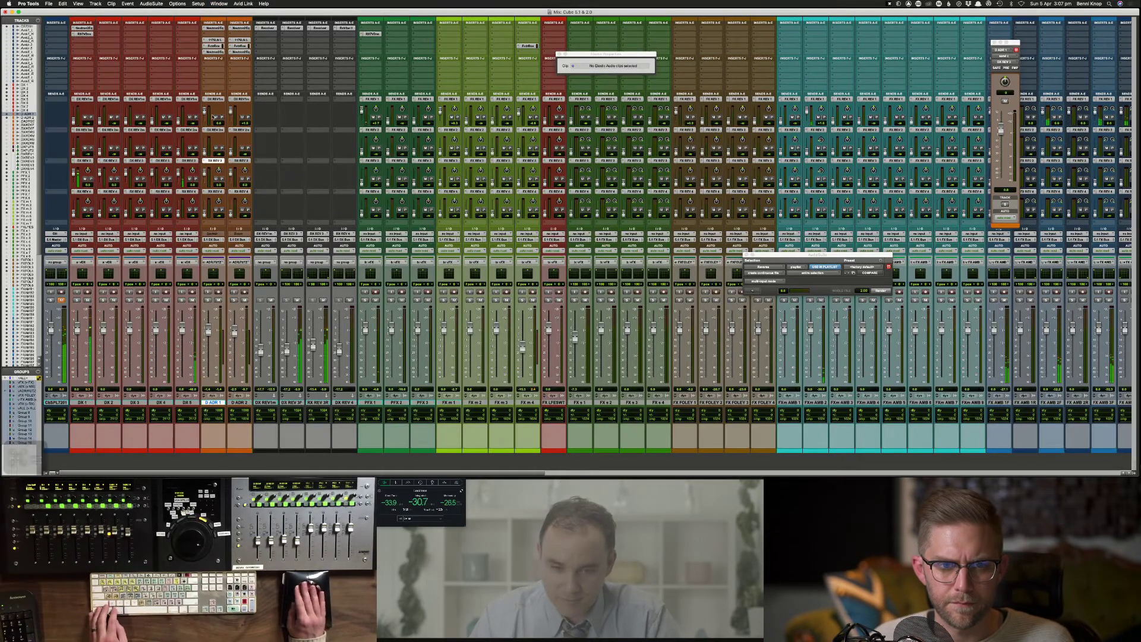
{"action": "key", "text": "super+equal"}
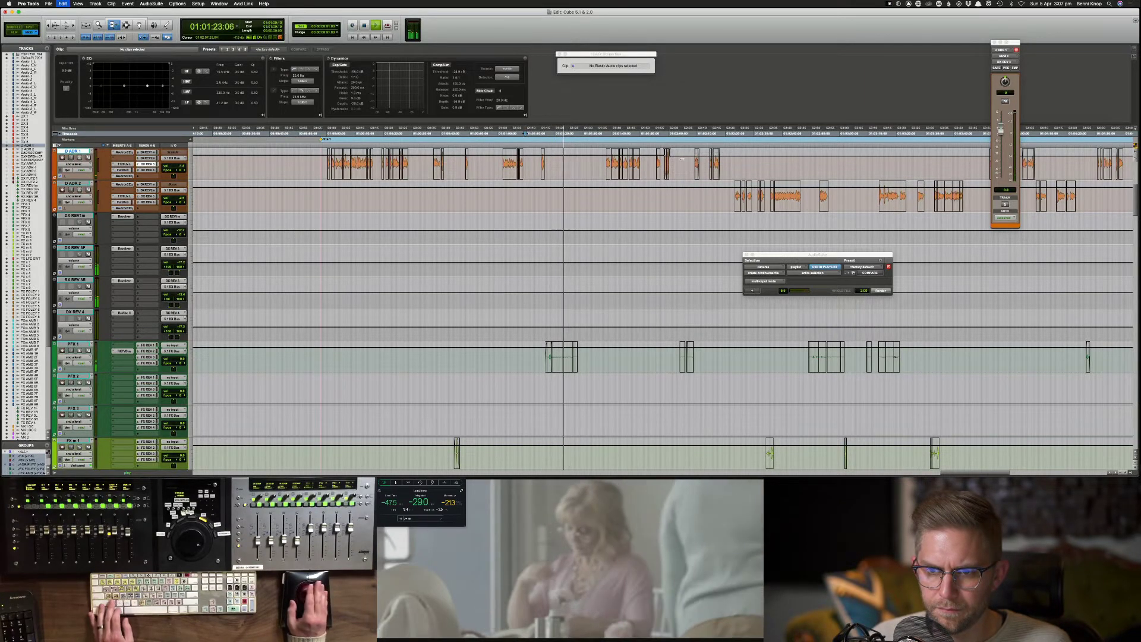
Step: Undo the last three changes, then replay the scene from 01:01:09:19
{"action": "key", "text": "super+z"}
{"action": "key", "text": "super+z"}
{"action": "key", "text": "super+z"}
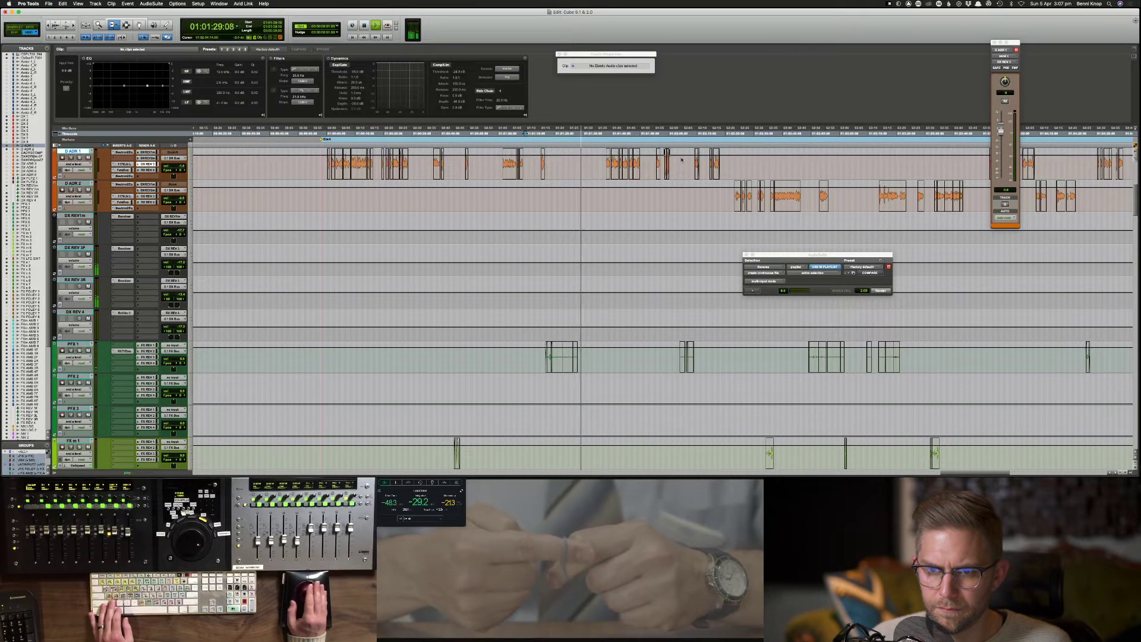
{"action": "key", "text": "space"}
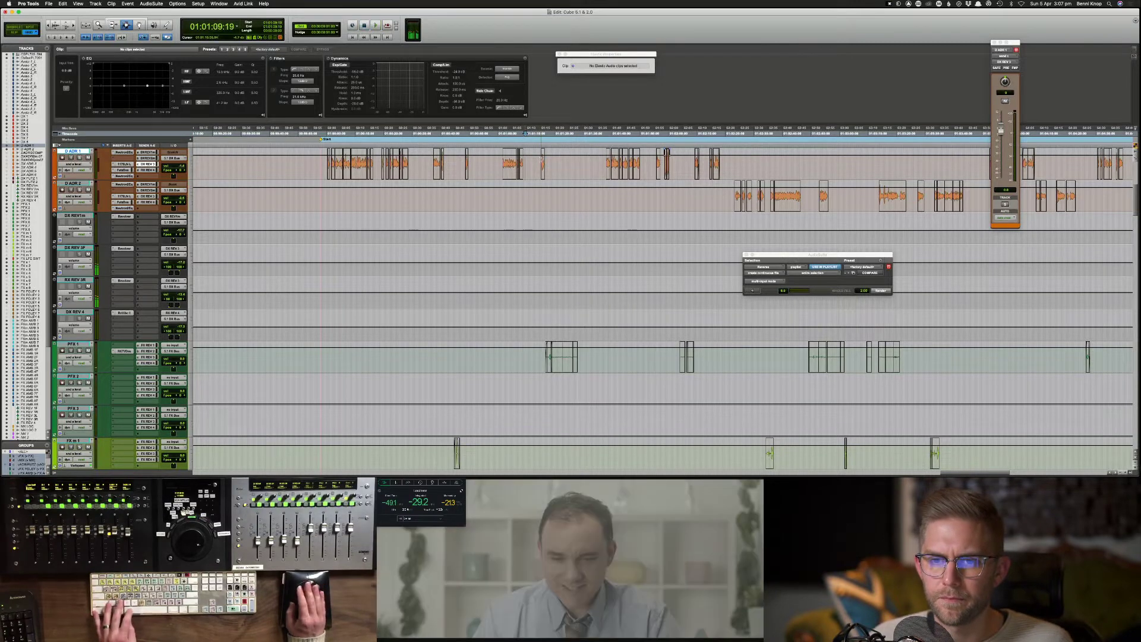
{"action": "key", "text": "space"}
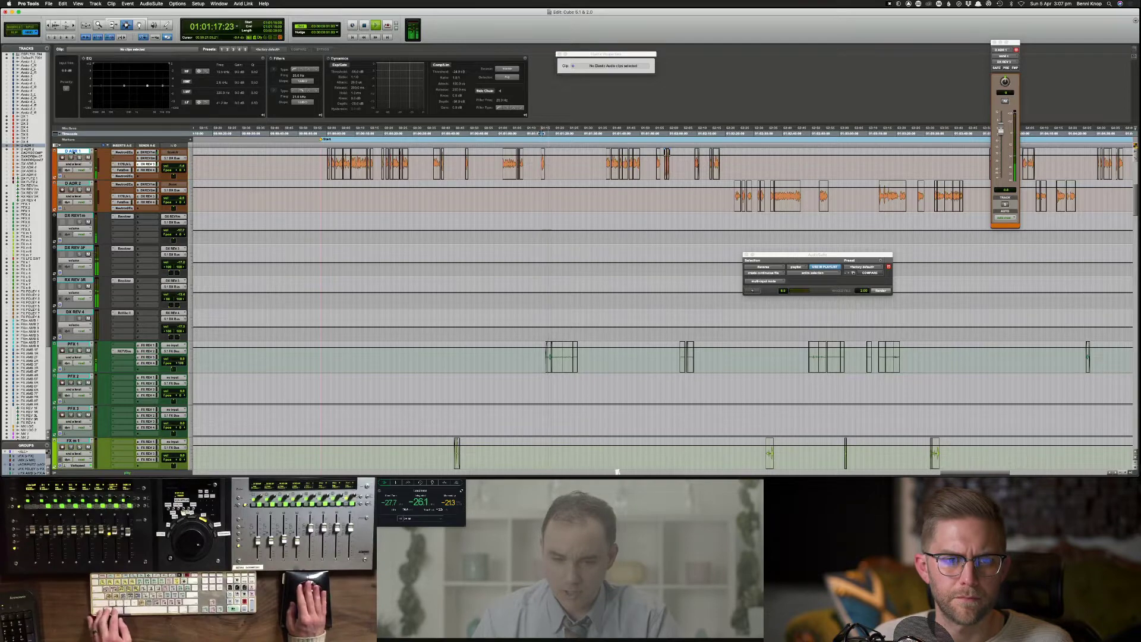
Step: Select the short dialogue clip on DX 1 starting at 01:01:16:14 and play it
{"action": "scroll", "coordinate": [605, 214], "scroll_direction": "up", "scroll_amount": 8}
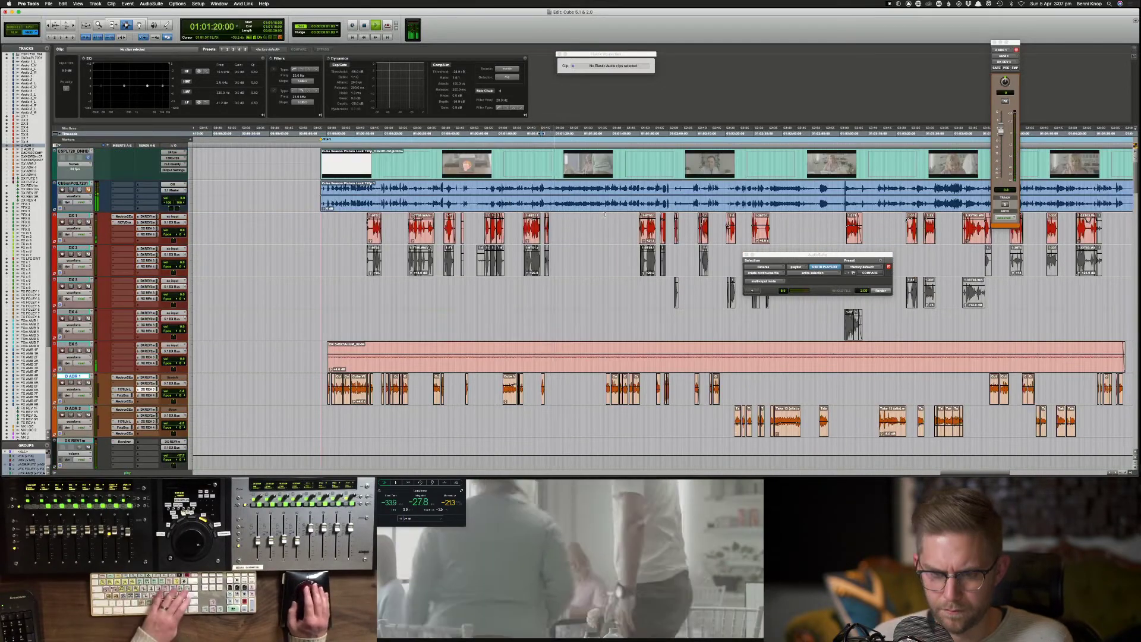
{"action": "key", "text": "t"}
{"action": "key", "text": "t"}
{"action": "key", "text": "t"}
{"action": "key", "text": "space"}
{"action": "left_click", "coordinate": [686, 226]}
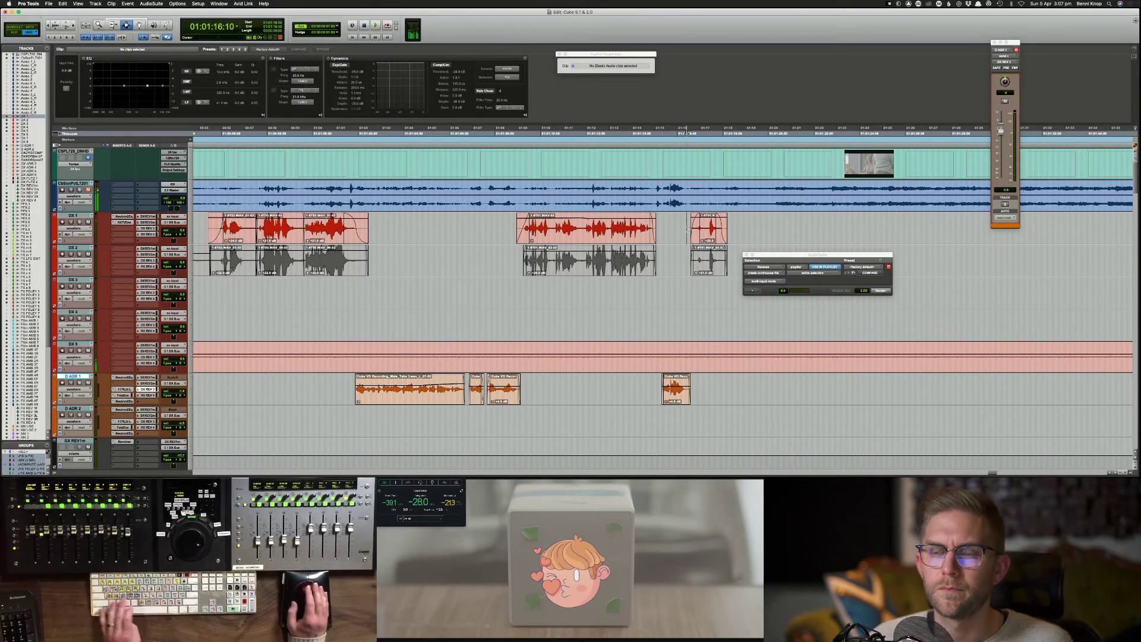
{"action": "key", "text": "Tab"}
{"action": "key", "text": "shift+Tab"}
{"action": "key", "text": "space"}
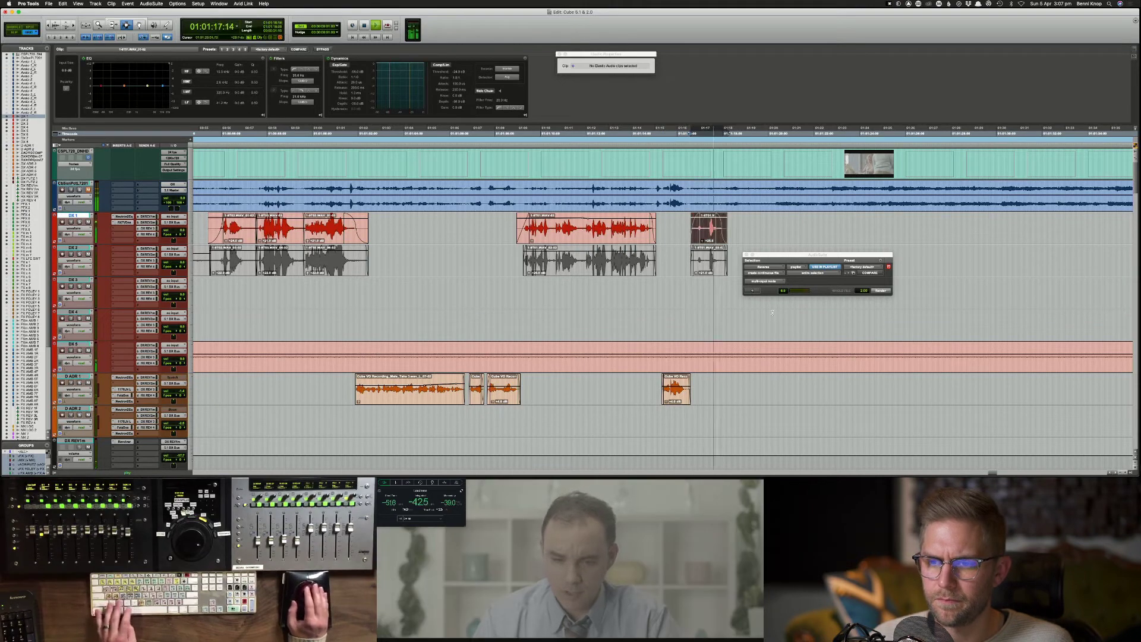
Step: Send the selected DX 1 clip to iZotope RX 7 for repair with RX 7 Connect
{"action": "left_click", "coordinate": [172, 4]}
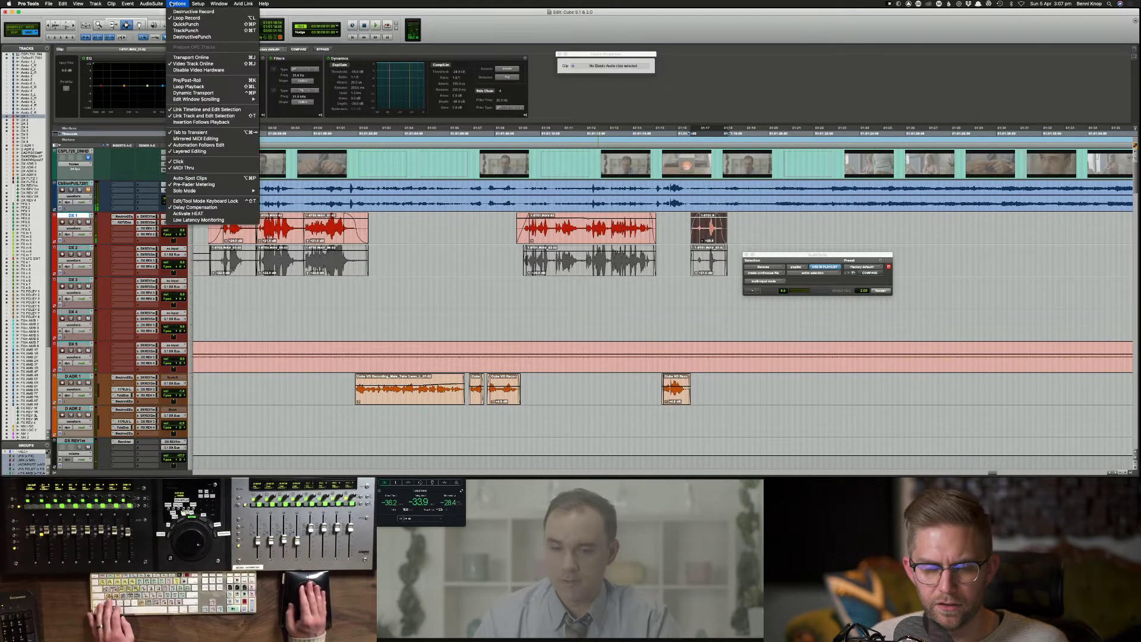
{"action": "mouse_move", "coordinate": [152, 4]}
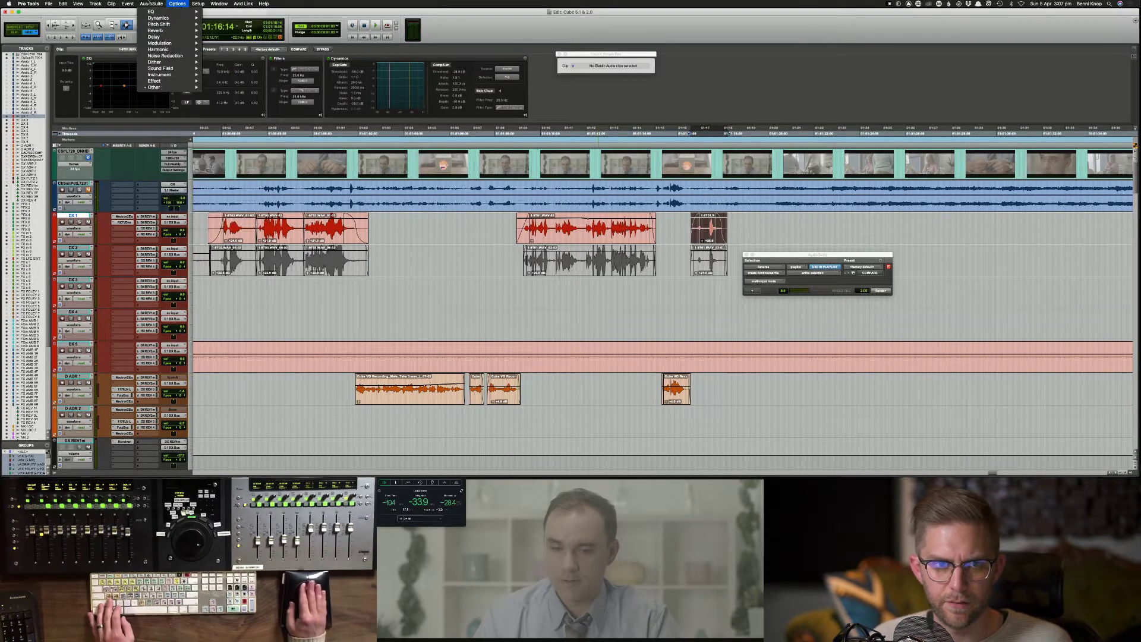
{"action": "mouse_move", "coordinate": [170, 55]}
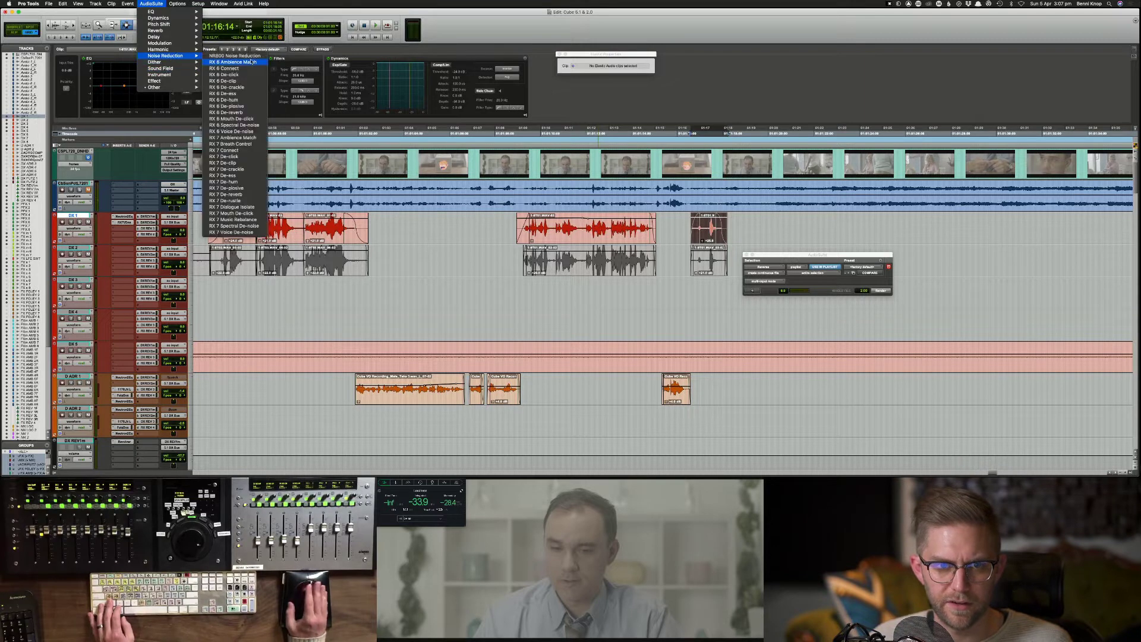
{"action": "left_click", "coordinate": [252, 151]}
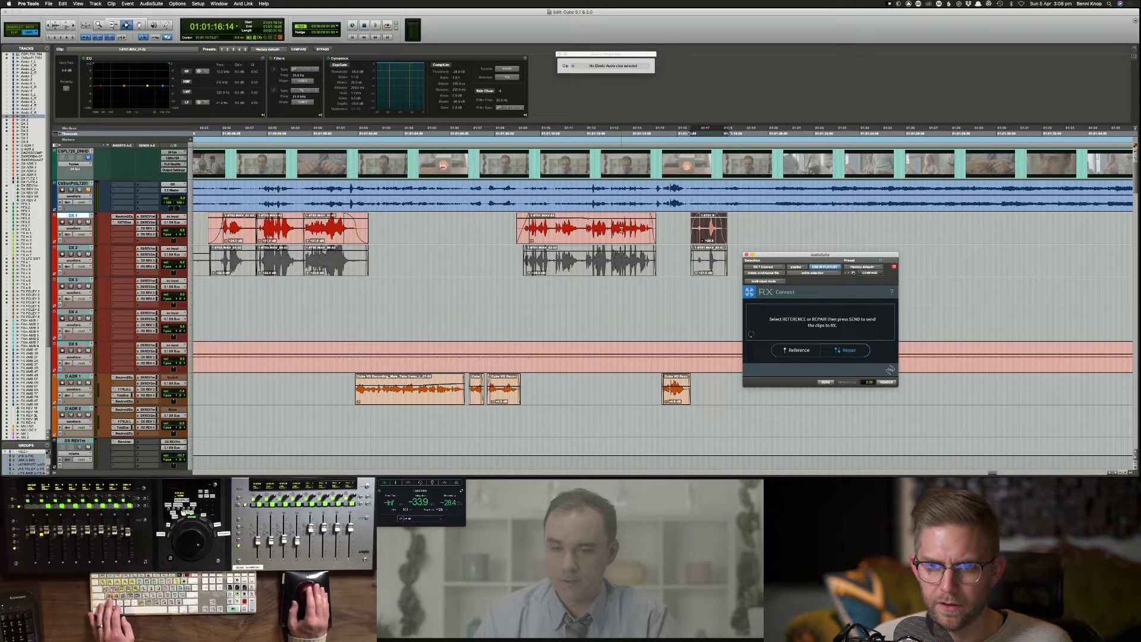
{"action": "left_click_drag", "start_coordinate": [779, 255], "coordinate": [755, 12]}
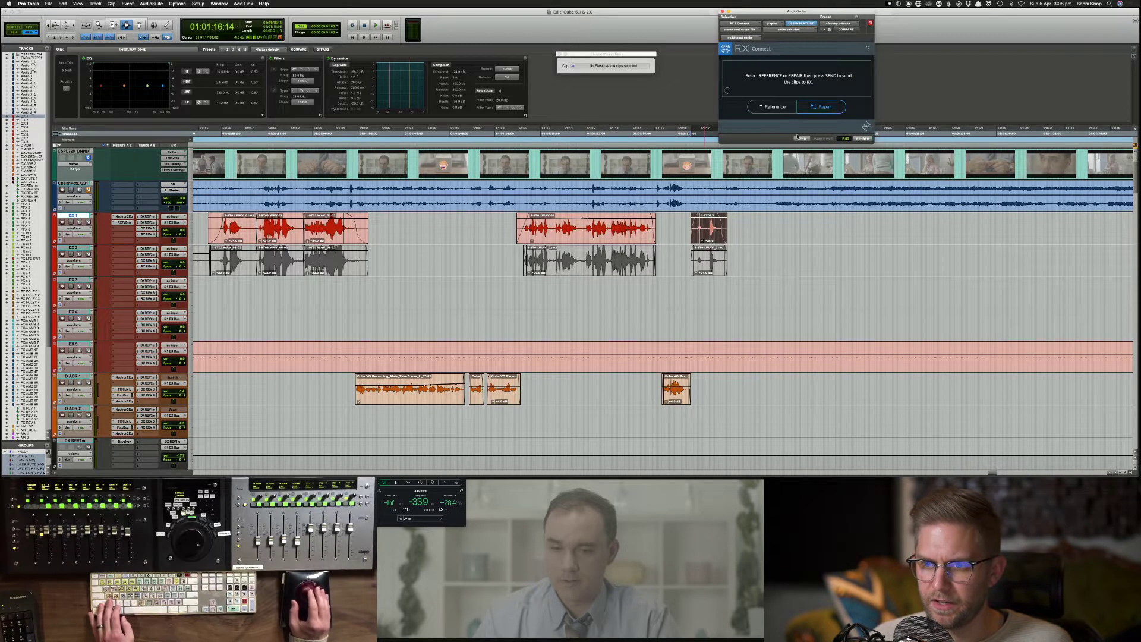
{"action": "left_click", "coordinate": [800, 138]}
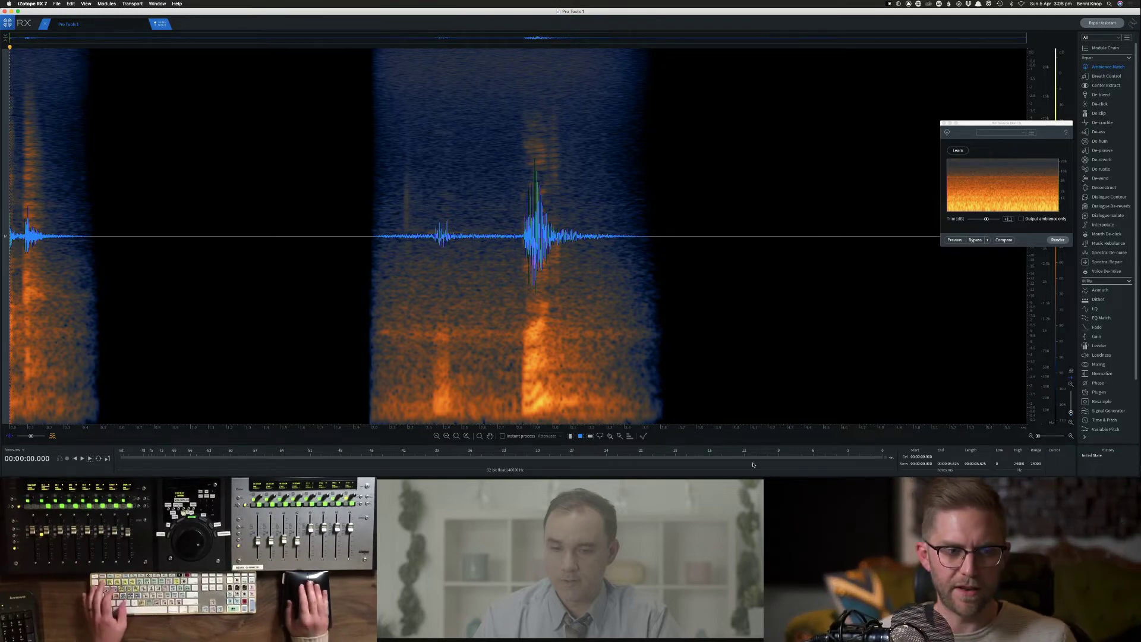
Step: Play the clip in RX from the silence before its main section to hear the background noise
{"action": "left_click", "coordinate": [293, 254]}
{"action": "key", "text": "space"}
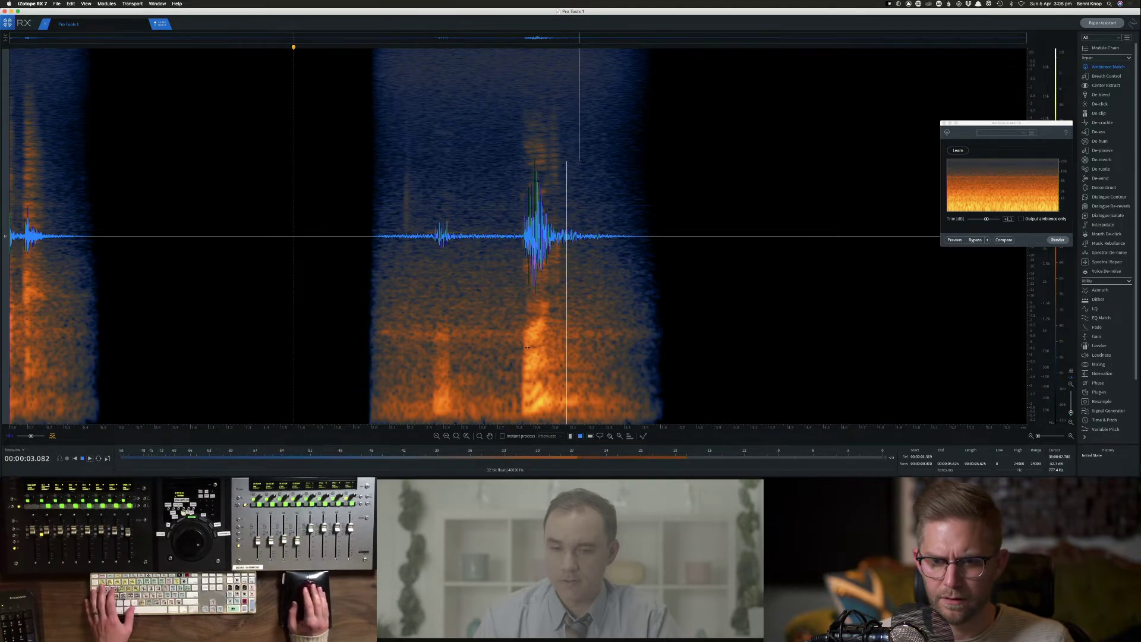
{"action": "key", "text": "space"}
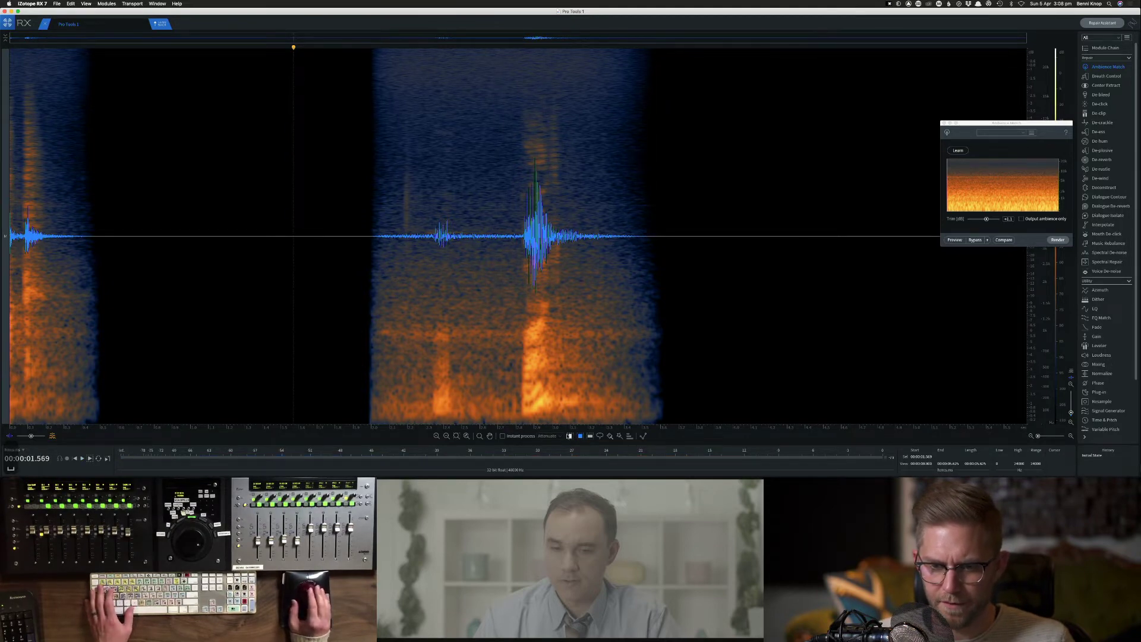
Step: Learn a Voice De-noise profile from the quiet gap before the loudest burst, render it over the whole clip and play the result
{"action": "left_click_drag", "start_coordinate": [508, 364], "coordinate": [464, 364]}
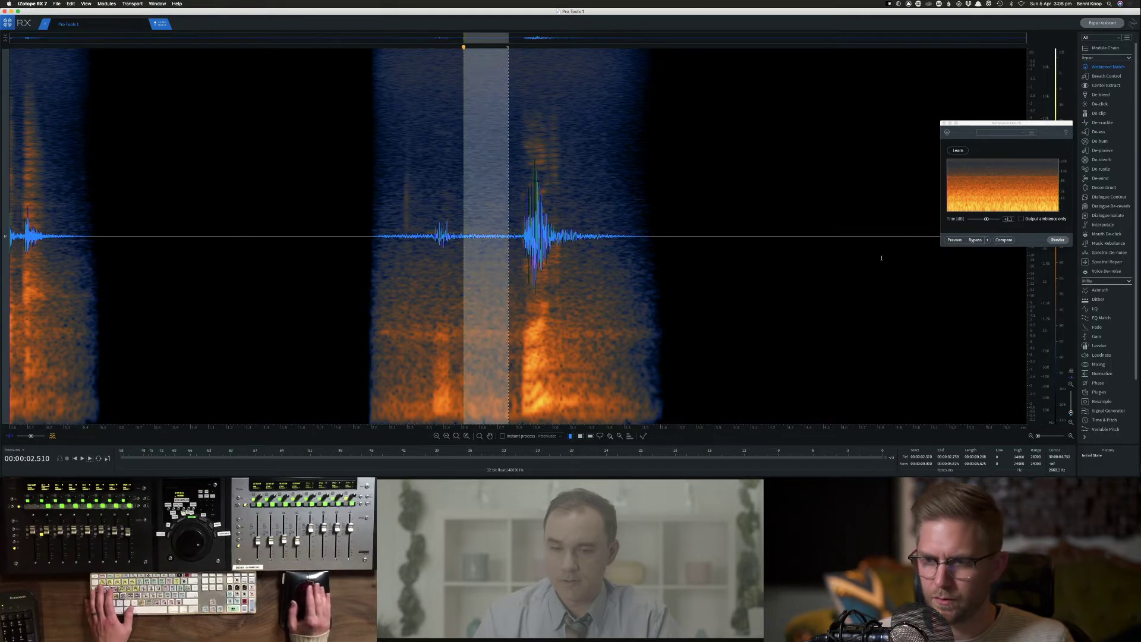
{"action": "left_click", "coordinate": [1107, 271]}
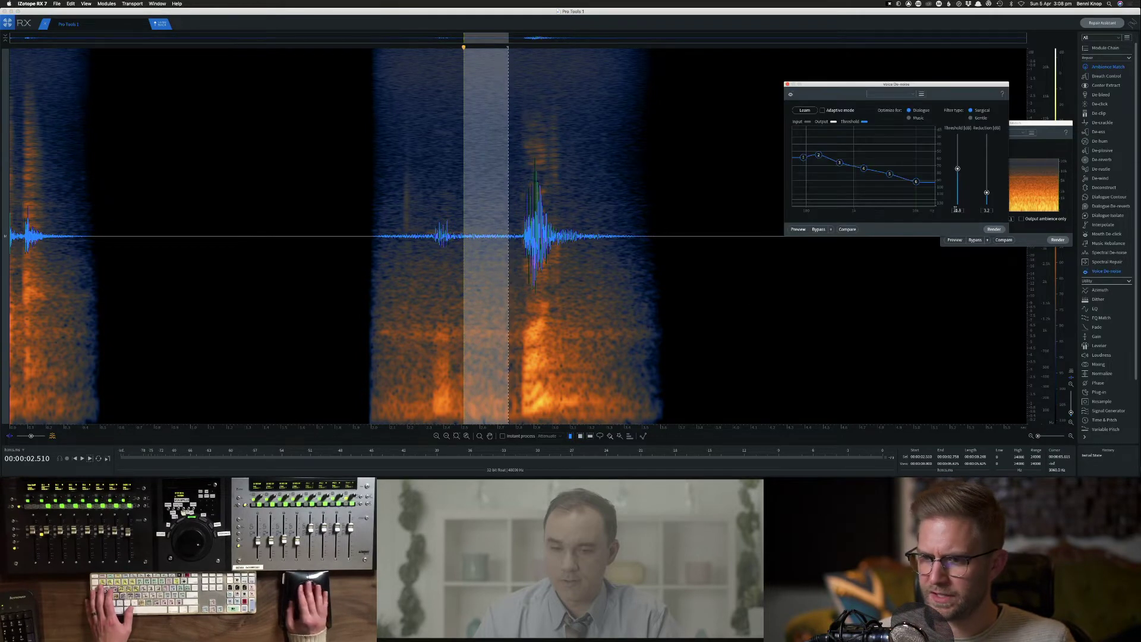
{"action": "left_click", "coordinate": [810, 112]}
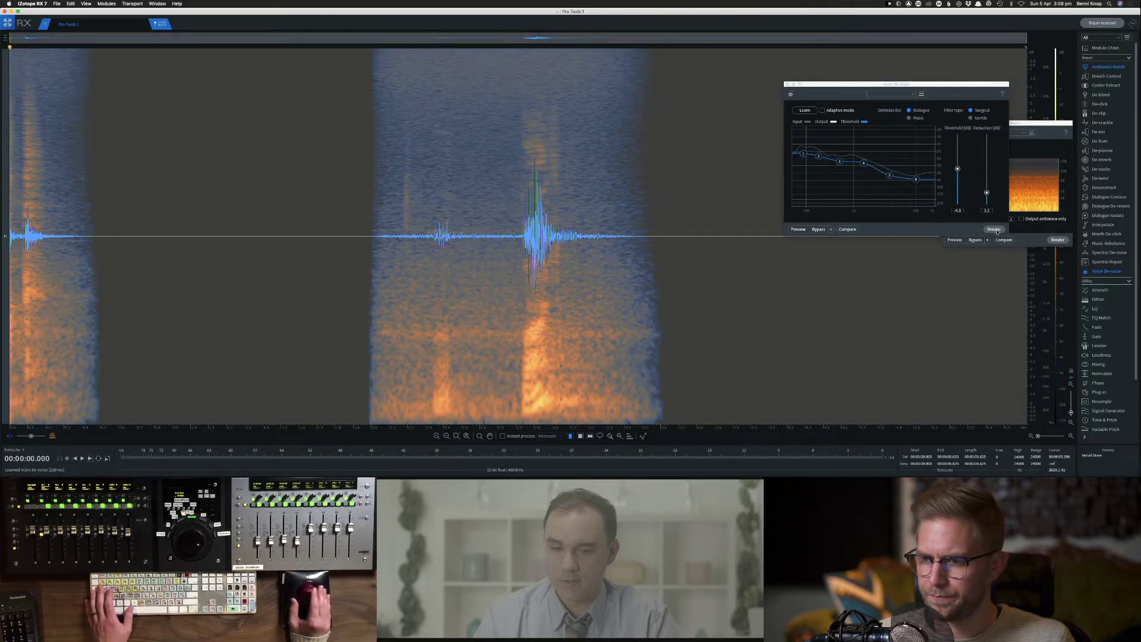
{"action": "left_click", "coordinate": [994, 230]}
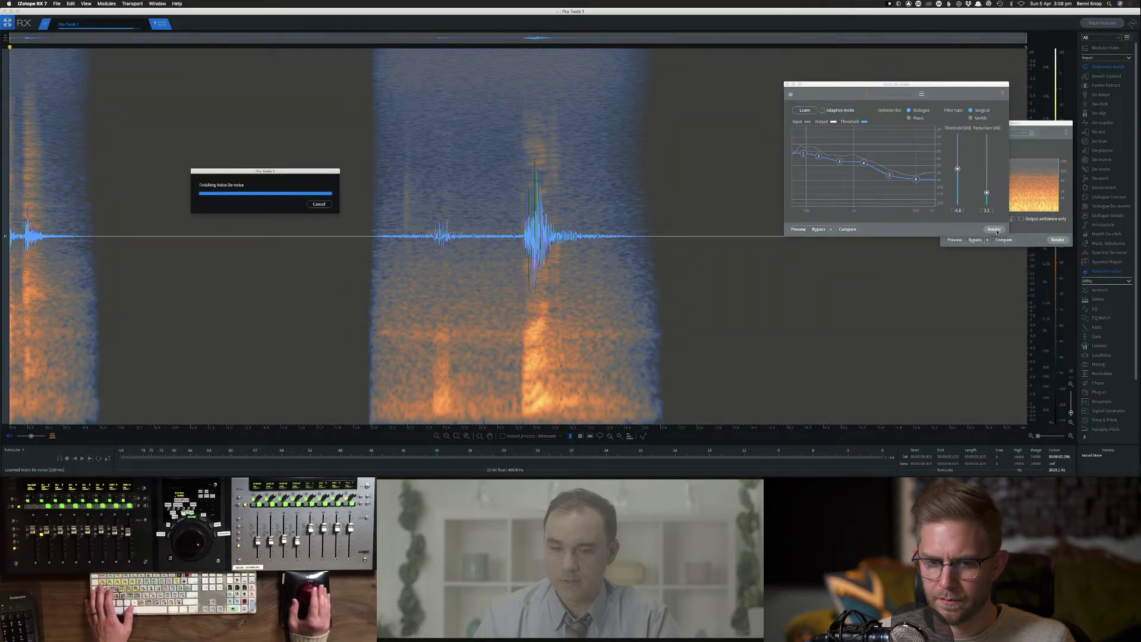
{"action": "left_click", "coordinate": [359, 250]}
{"action": "key", "text": "space"}
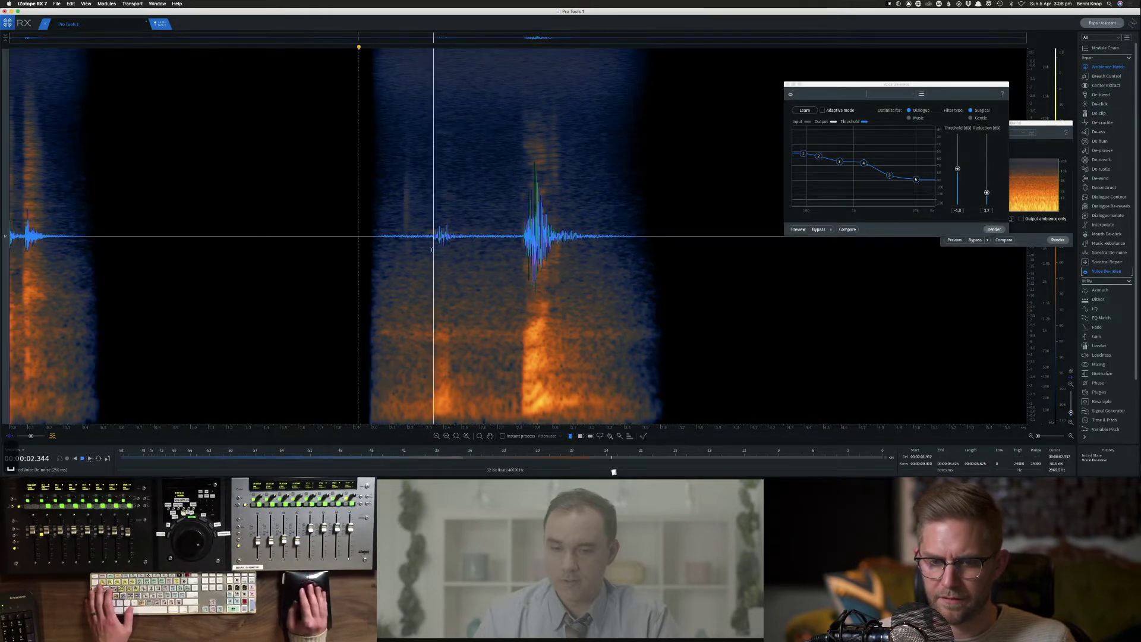
{"action": "key", "text": "space"}
Step: Raise the Dialogue Isolate noise gain slightly, render the module over the whole clip and play the result
{"action": "left_click", "coordinate": [1103, 226]}
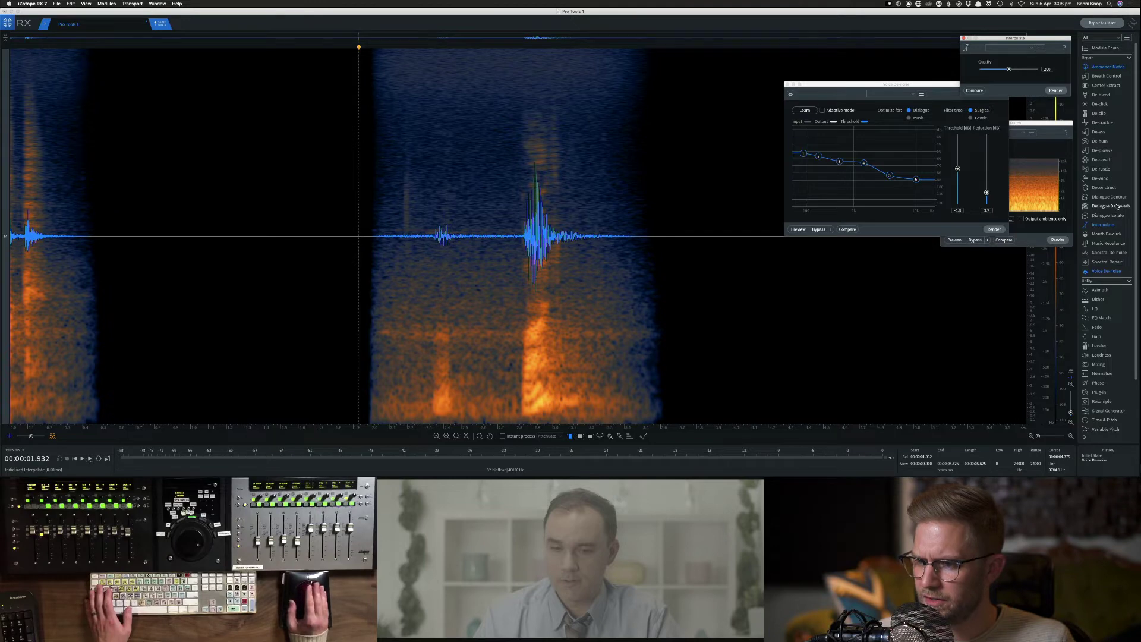
{"action": "left_click", "coordinate": [1118, 215]}
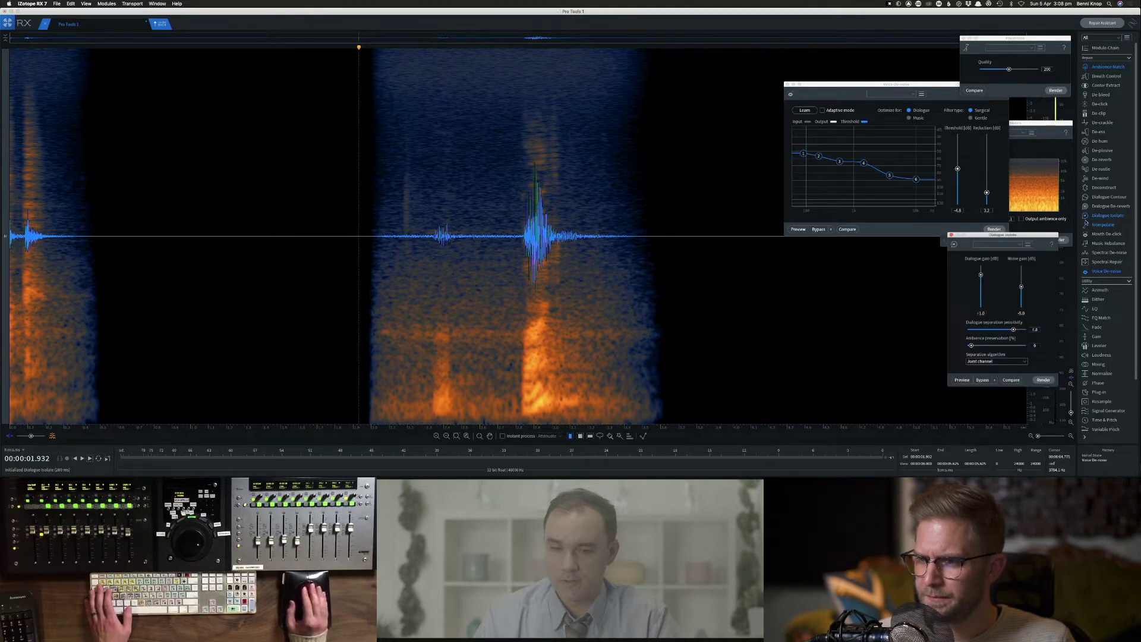
{"action": "left_click", "coordinate": [963, 38]}
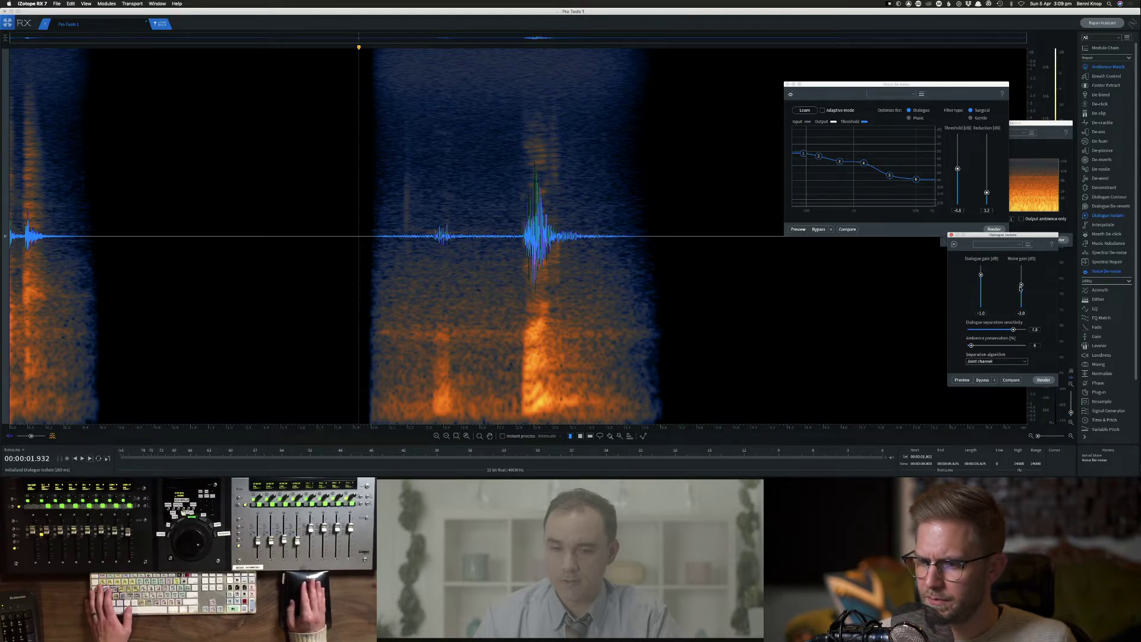
{"action": "left_click", "coordinate": [1043, 379]}
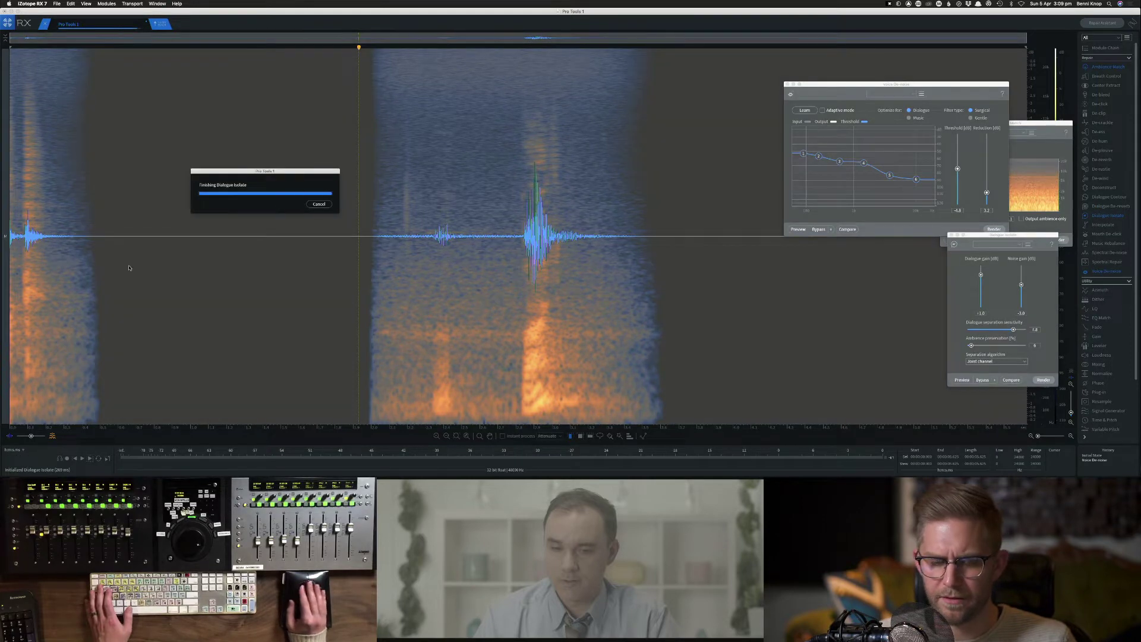
{"action": "left_click", "coordinate": [314, 277]}
{"action": "key", "text": "space"}
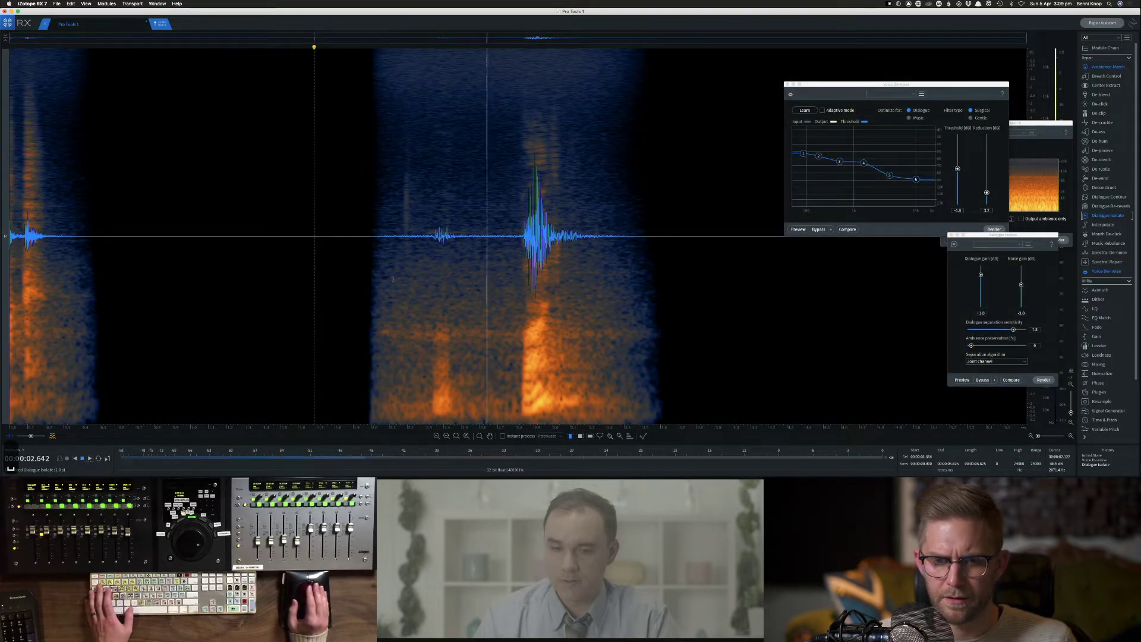
Step: Return the repaired clip from RX to Pro Tools and extend the selection across tracks DX 1 to DX 4
{"action": "left_click", "coordinate": [160, 24]}
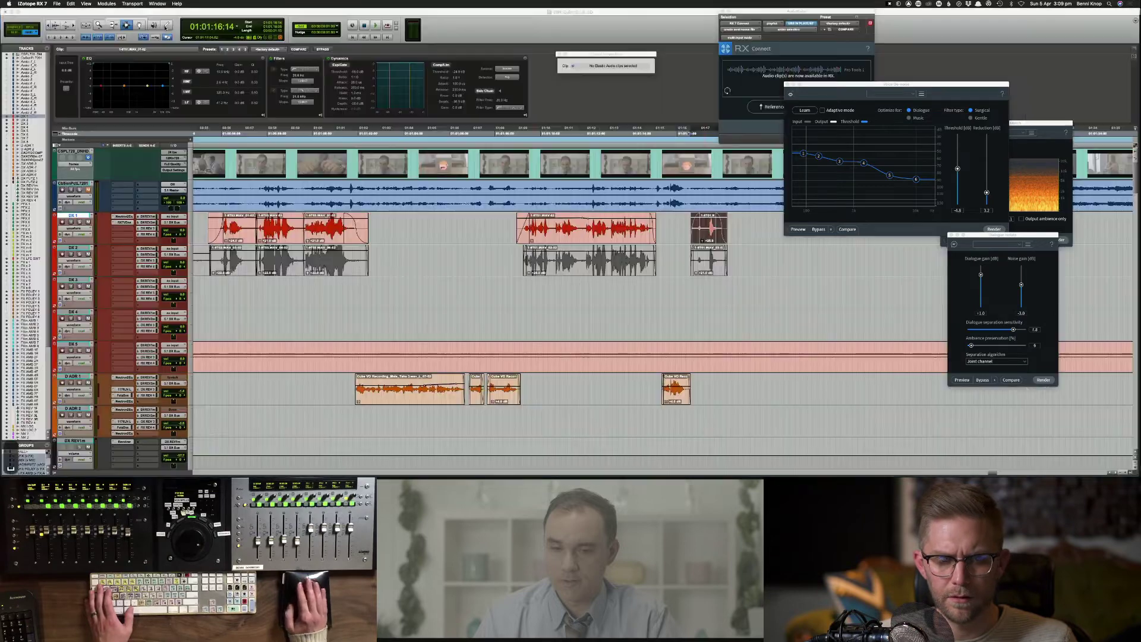
{"action": "key", "text": "space"}
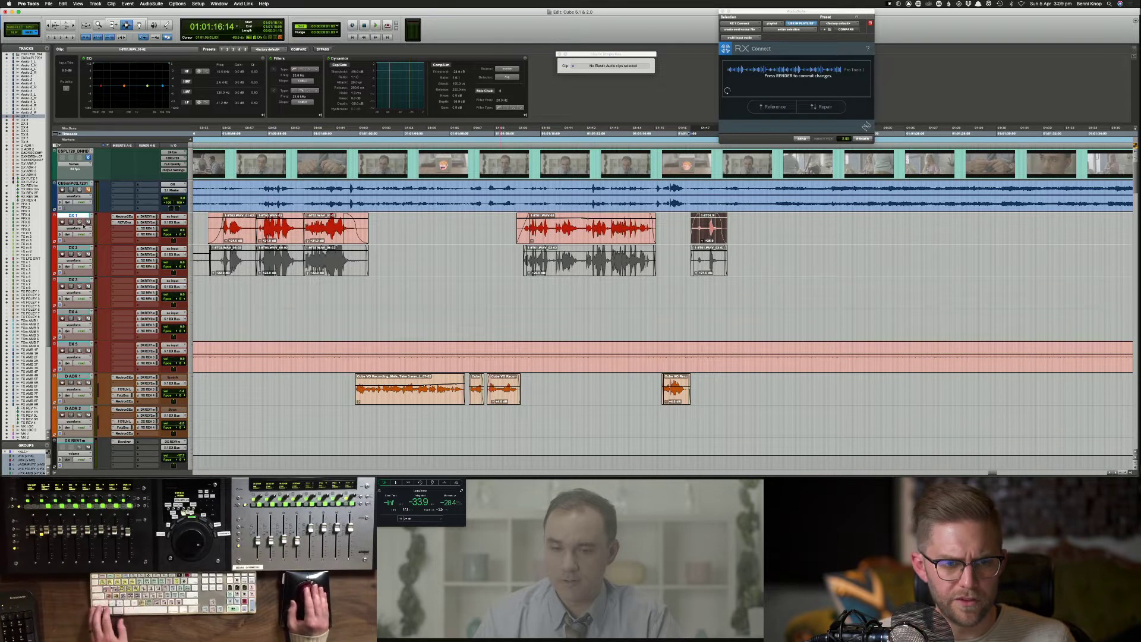
{"action": "left_click", "coordinate": [74, 313], "text": "shift"}
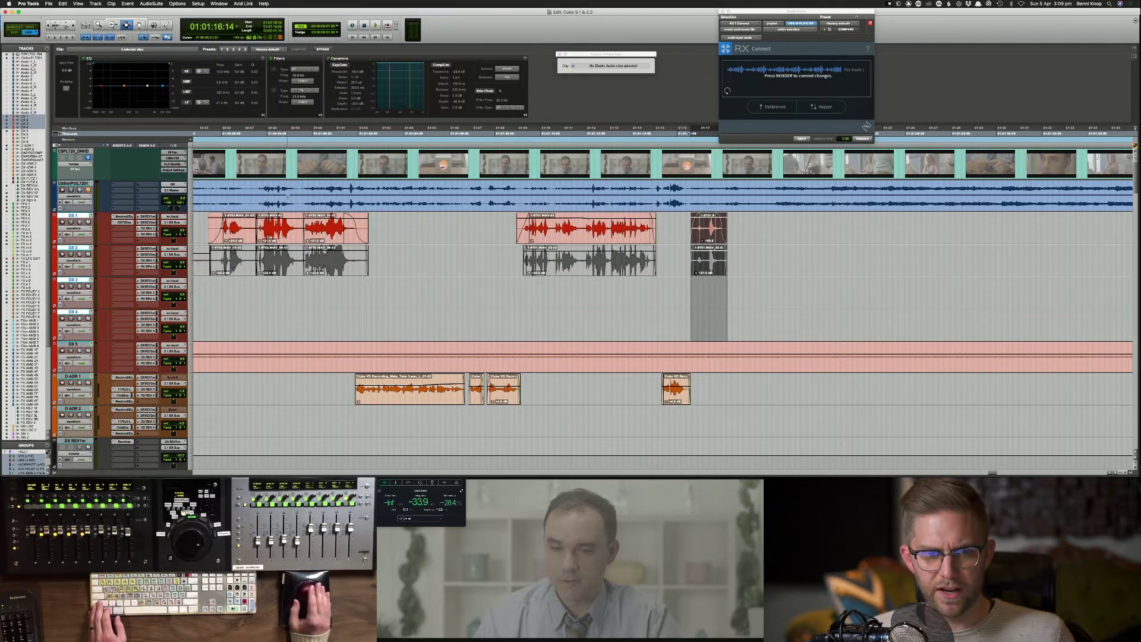
{"action": "left_click", "coordinate": [92, 218]}
{"action": "left_click", "coordinate": [103, 183]}
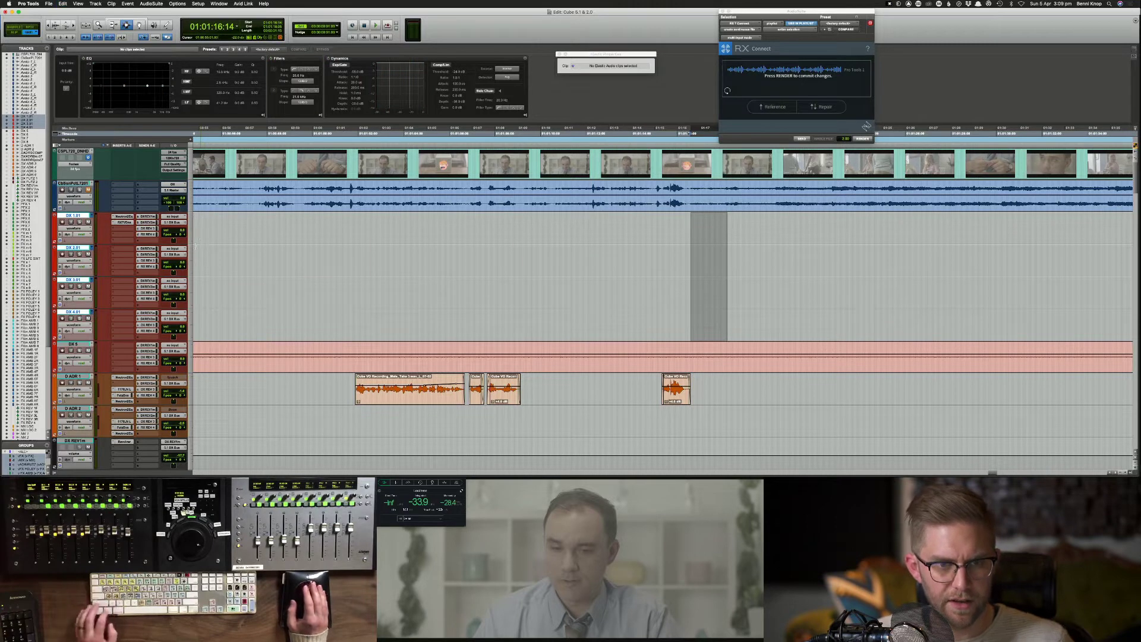
{"action": "key", "text": "super+z"}
Step: Duplicate the playlists of the selected tracks DX 1 to DX 4 and rename the first copy DX 1 CLEAN
{"action": "left_click", "coordinate": [92, 216], "text": "alt+shift"}
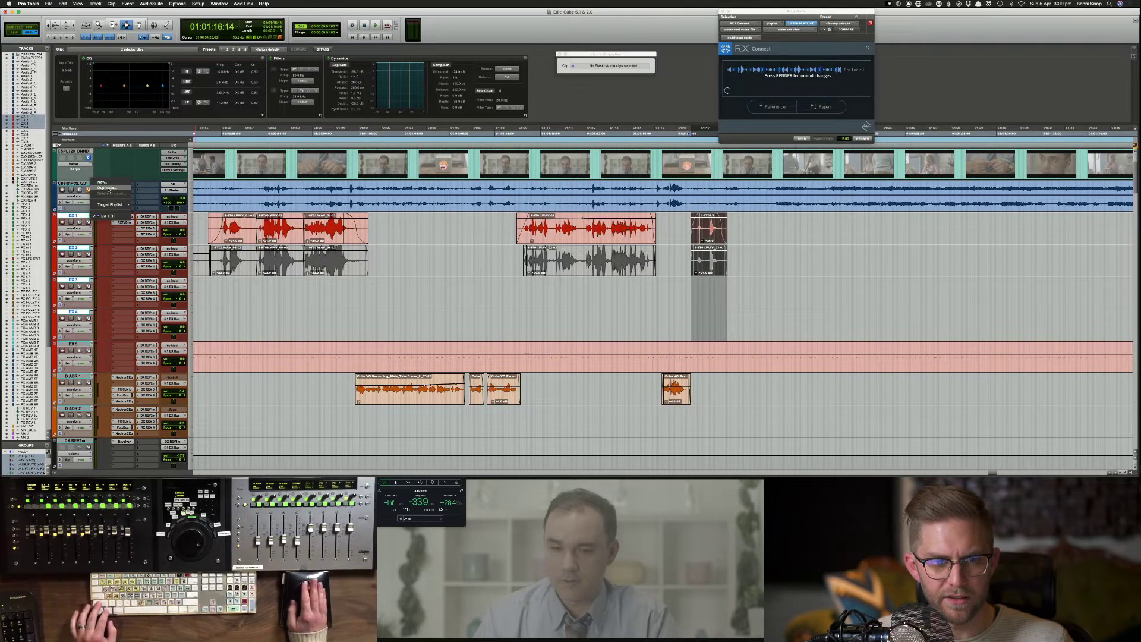
{"action": "left_click", "coordinate": [103, 188], "text": "alt+shift"}
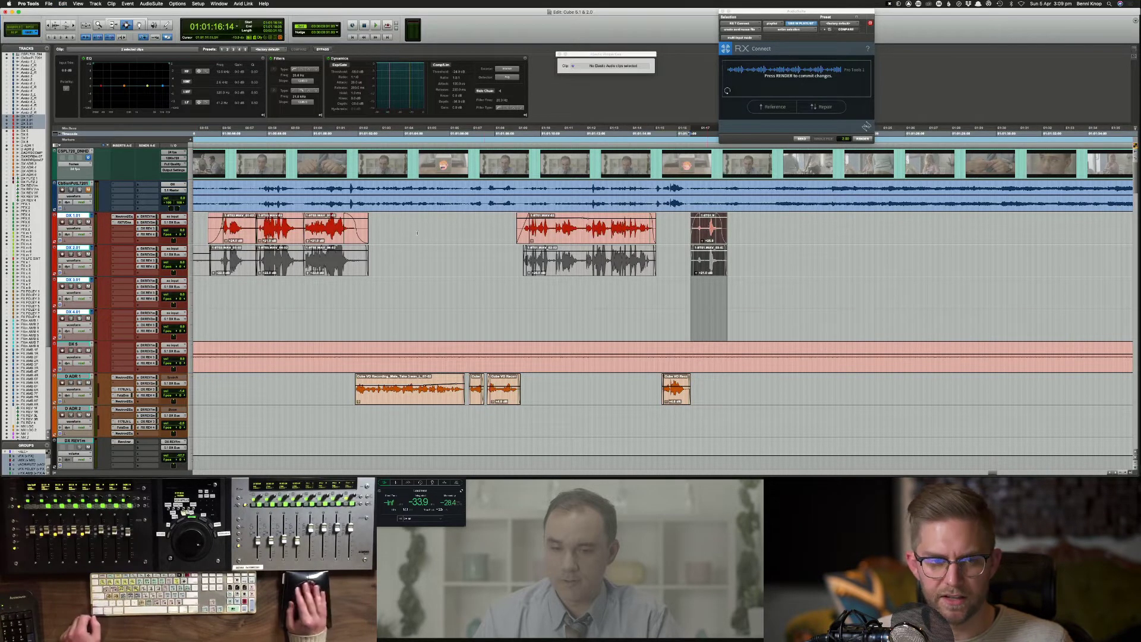
{"action": "double_click", "coordinate": [78, 216]}
{"action": "key", "text": "Right"}
{"action": "key", "text": "BackSpace"}
{"action": "key", "text": "BackSpace"}
{"action": "type", "text": "CLEA"}
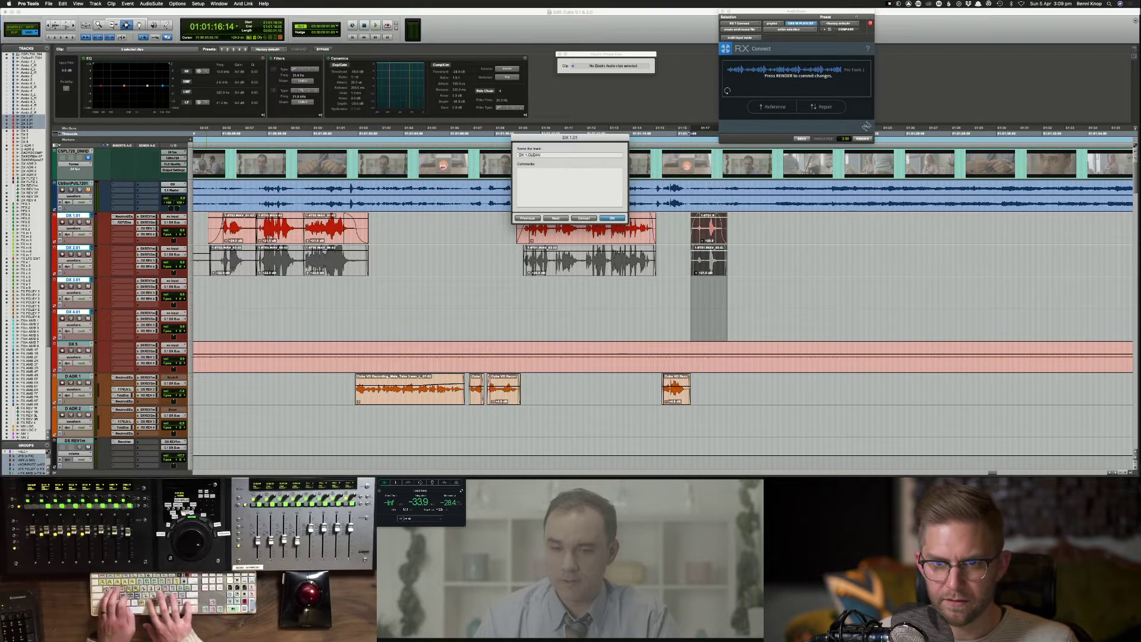
{"action": "type", "text": "N"}
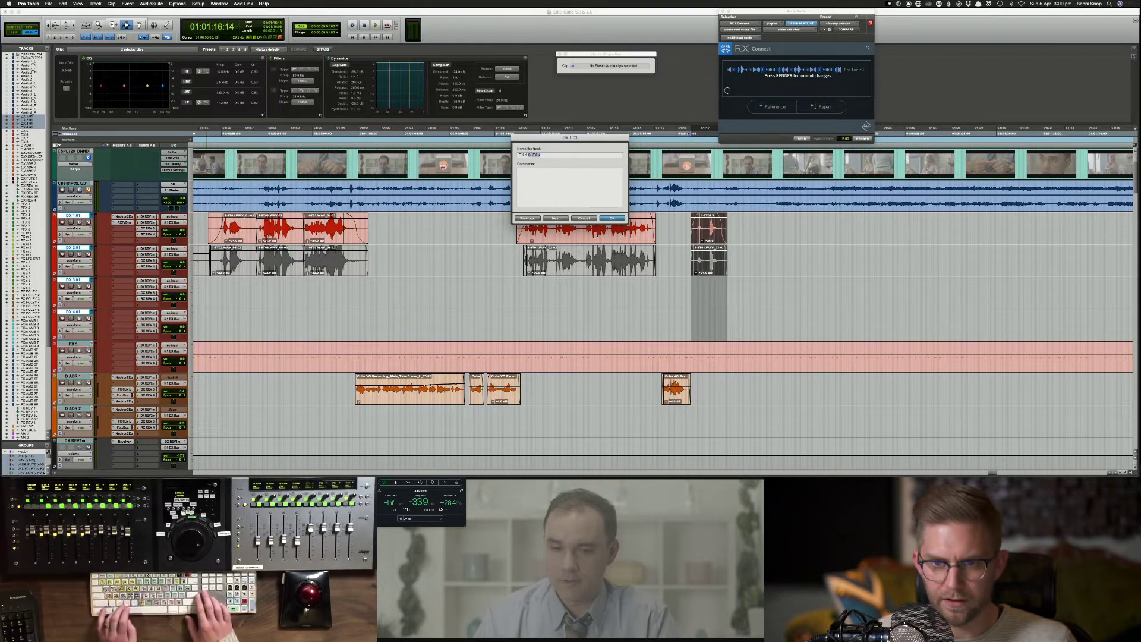
Step: Rename the duplicated playlists of the second and third dialogue tracks DX 2 CLEAN and DX 3 CLEAN
{"action": "key", "text": "super+c"}
{"action": "key", "text": "super+Right"}
{"action": "key", "text": "Right"}
{"action": "key", "text": "BackSpace"}
{"action": "key", "text": "BackSpace"}
{"action": "key", "text": "super+v"}
{"action": "key", "text": "super+Right"}
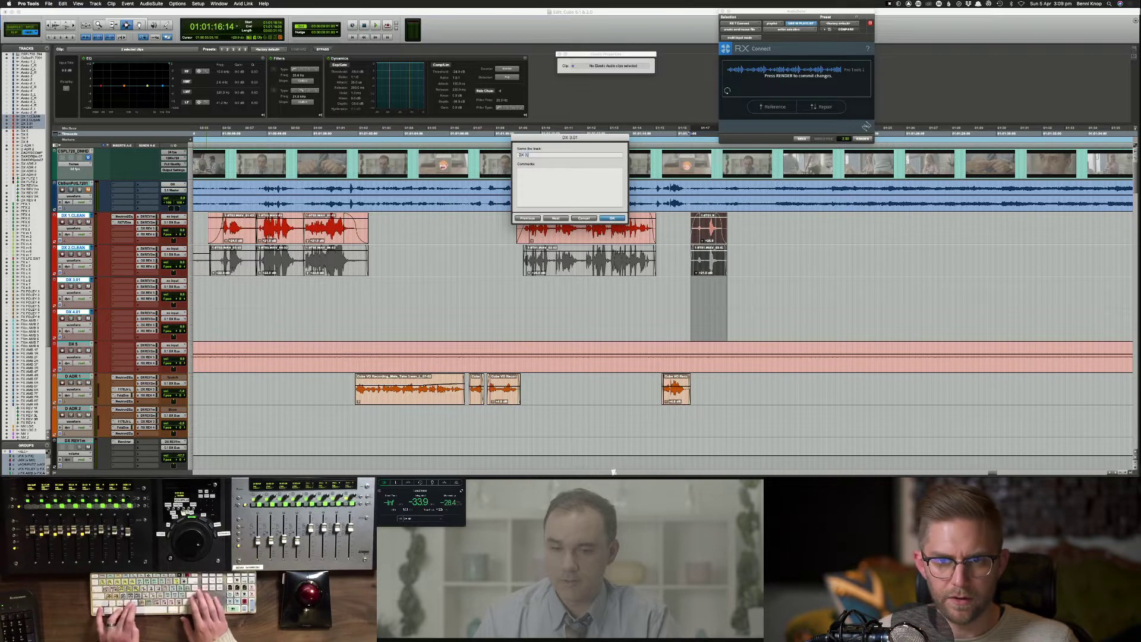
{"action": "key", "text": "Right"}
{"action": "key", "text": "BackSpace"}
{"action": "key", "text": "BackSpace"}
{"action": "key", "text": "super+v"}
{"action": "key", "text": "super+Return"}
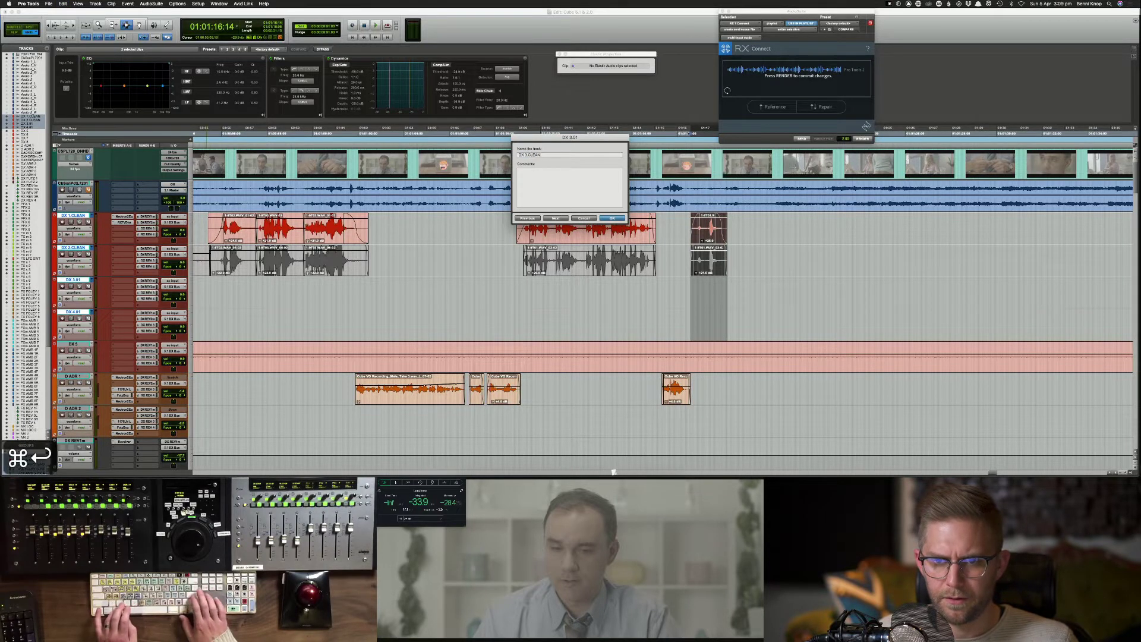
Step: Rename the duplicated playlist of the fourth dialogue track DX 4 CLEAN and finish the track naming
{"action": "key", "text": "Right"}
{"action": "key", "text": "BackSpace"}
{"action": "key", "text": "BackSpace"}
{"action": "key", "text": "super+Return"}
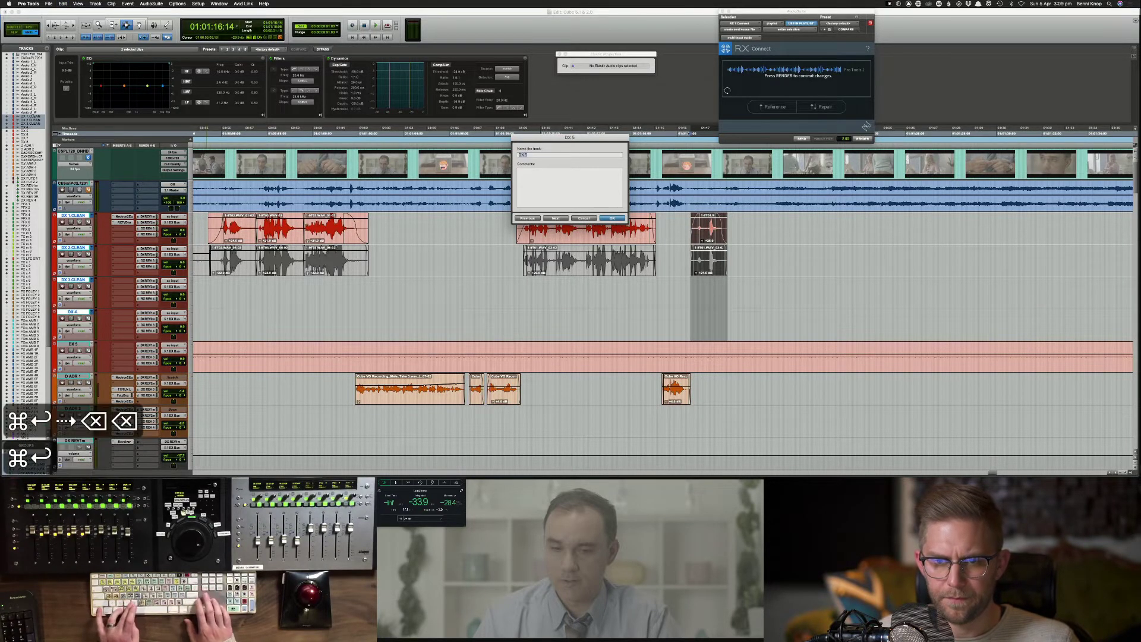
{"action": "key", "text": "Right"}
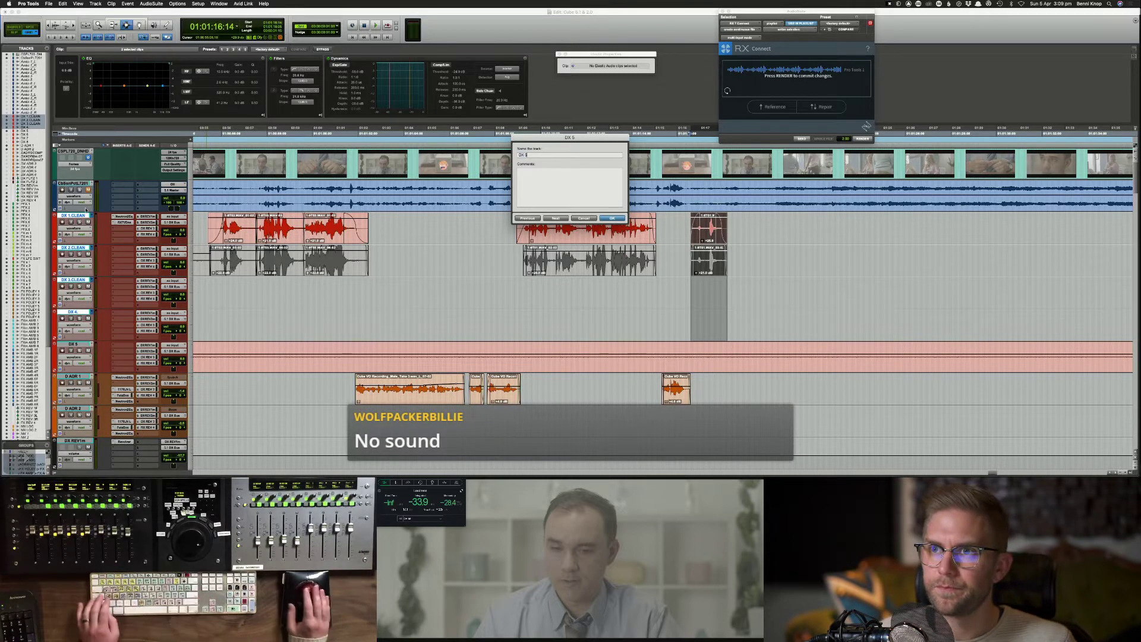
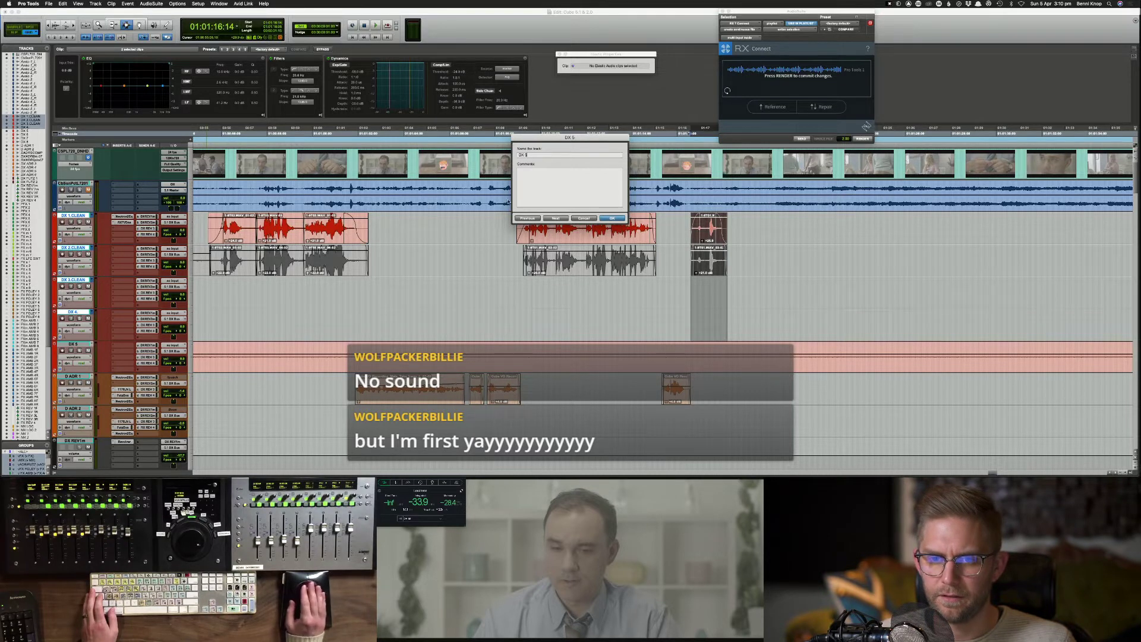
{"action": "left_click", "coordinate": [532, 155]}
{"action": "type", "text": "CLEAN"}
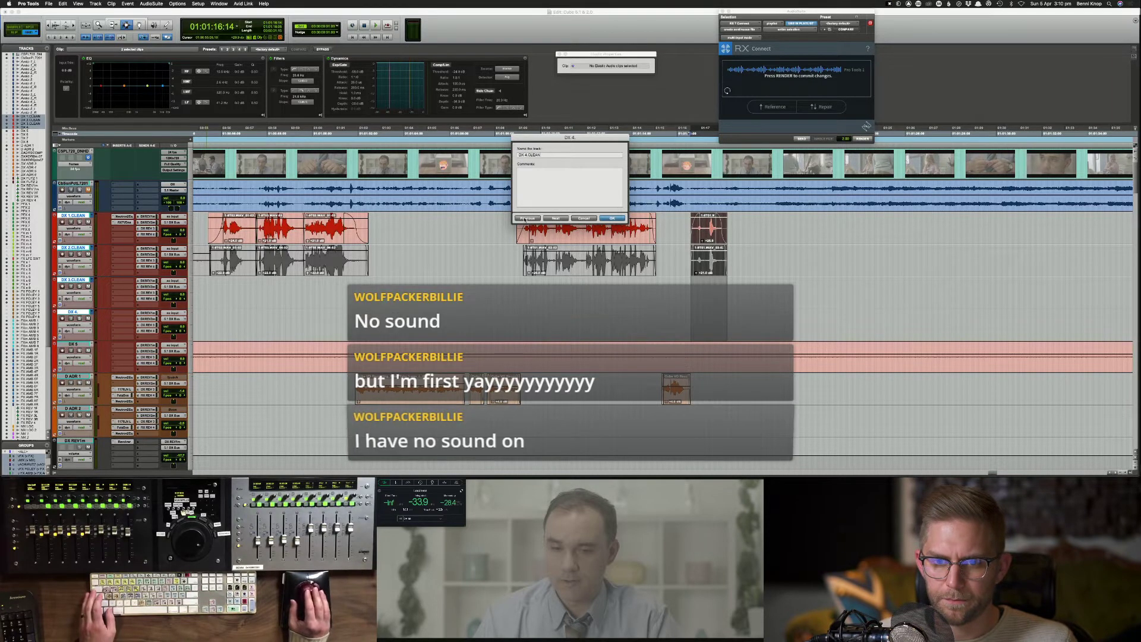
{"action": "left_click", "coordinate": [526, 218]}
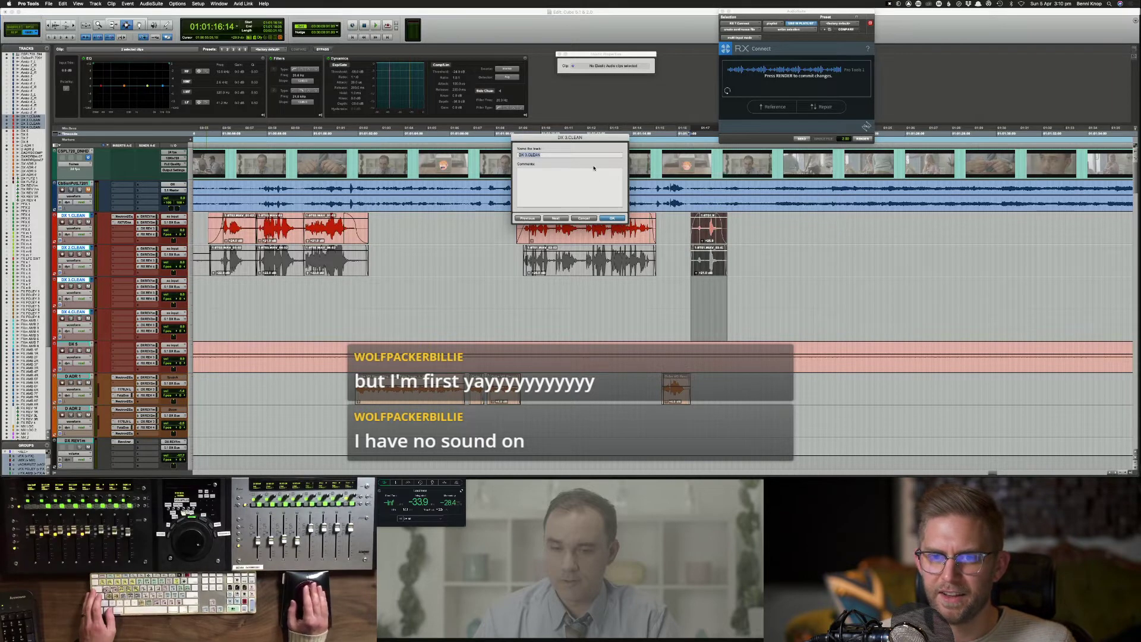
{"action": "left_click", "coordinate": [526, 218]}
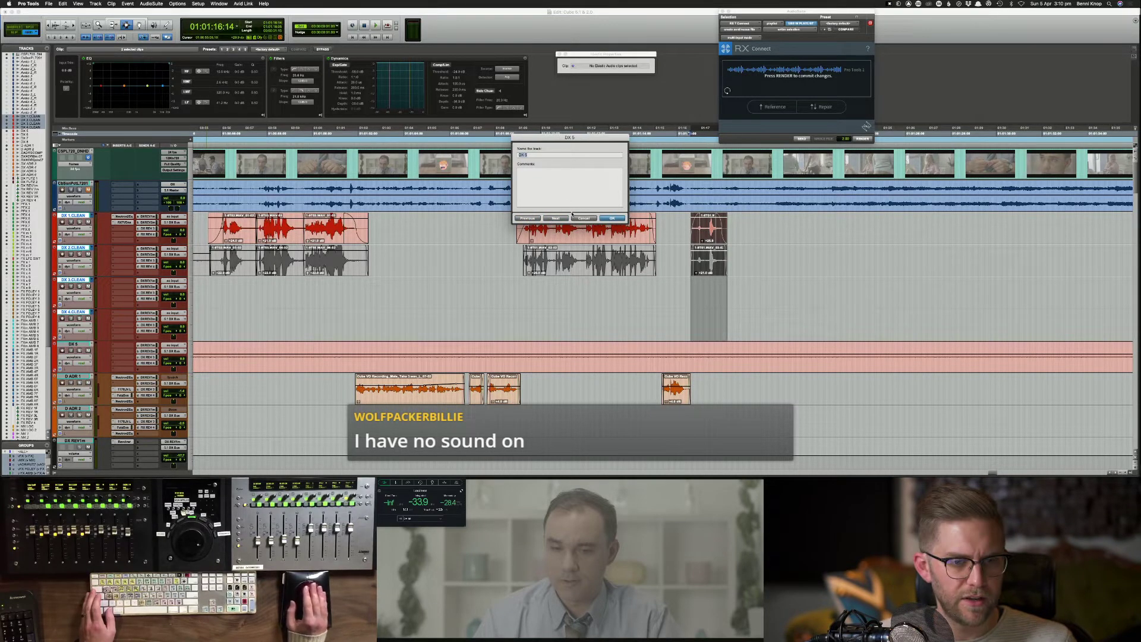
{"action": "left_click", "coordinate": [618, 220]}
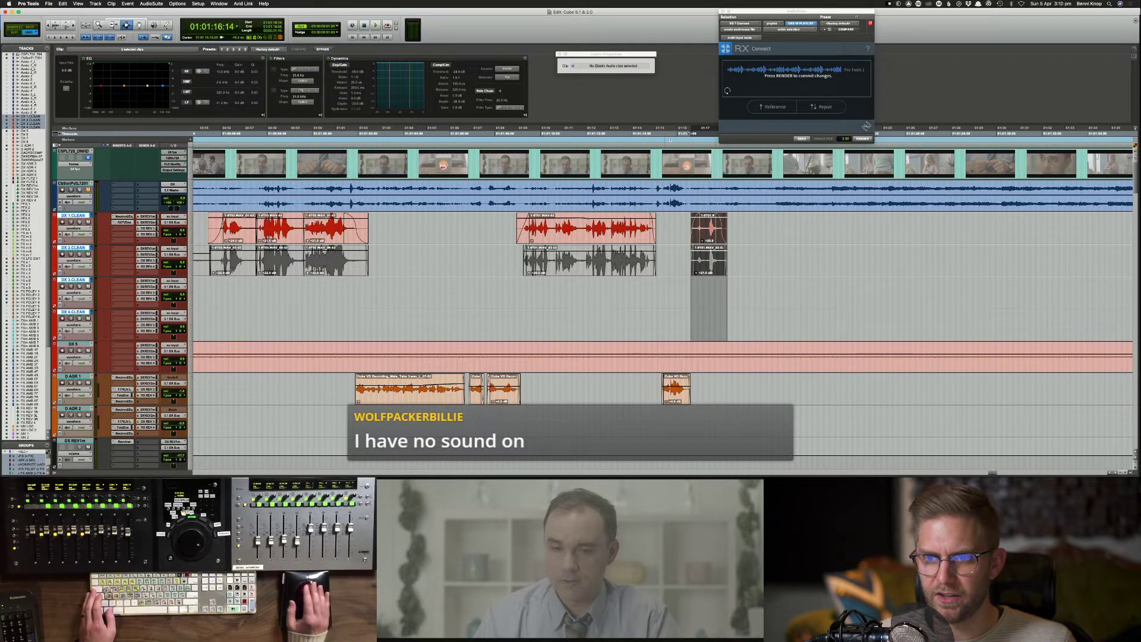
Step: Select the short clip at 01:01:16:14 on DX 1 CLEAN and render the RX Connect repair into it
{"action": "double_click", "coordinate": [707, 238]}
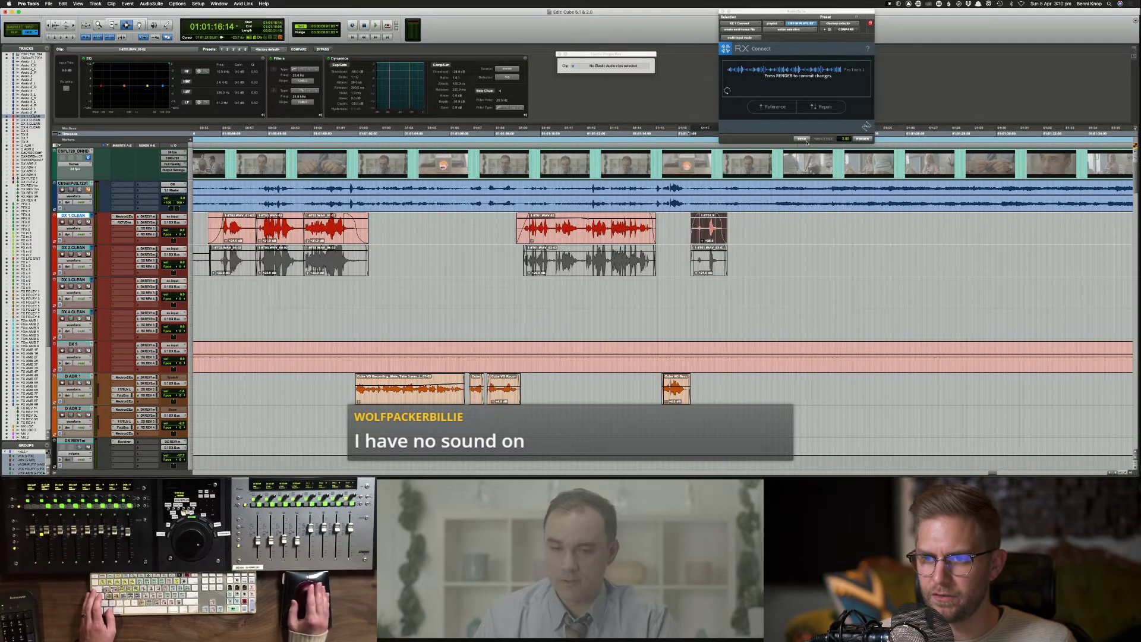
{"action": "left_click", "coordinate": [805, 140]}
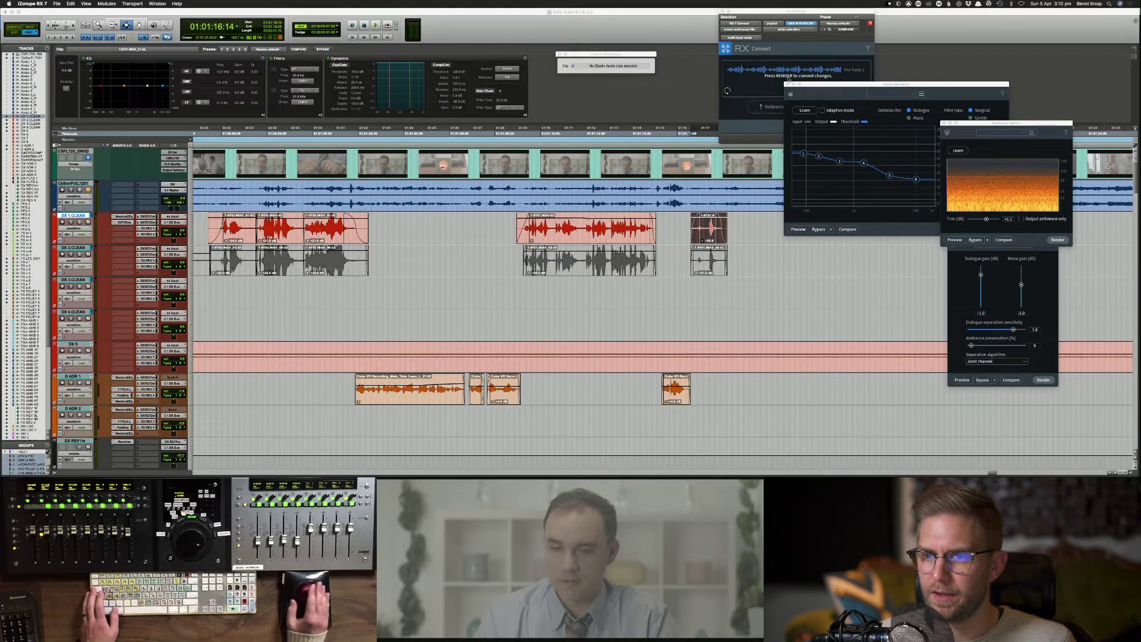
{"action": "left_click", "coordinate": [750, 121]}
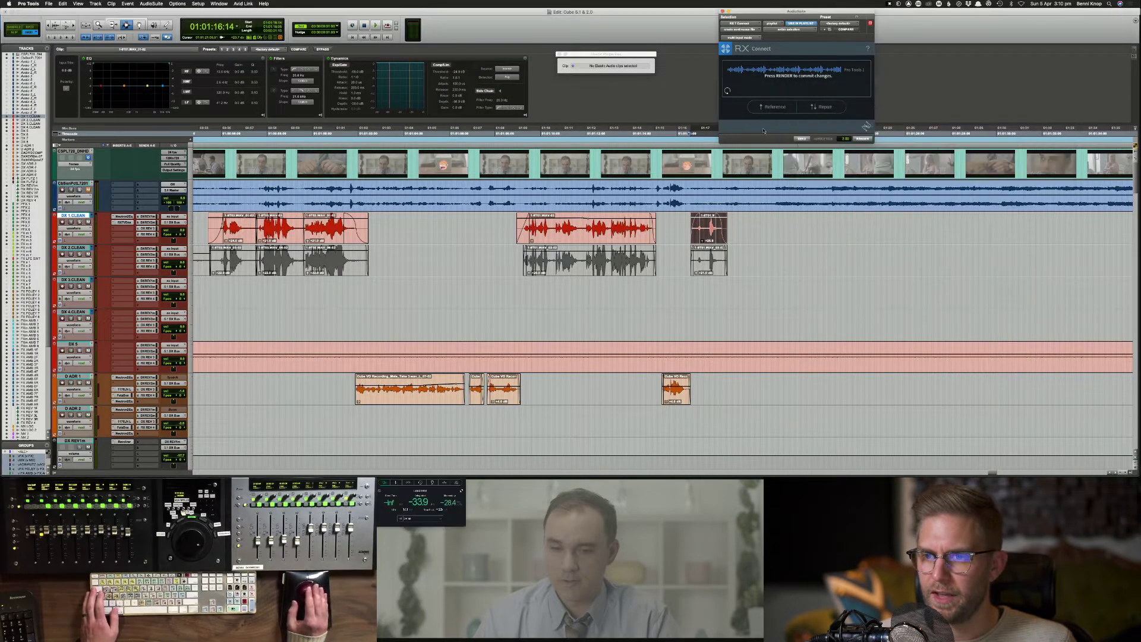
{"action": "left_click", "coordinate": [863, 139]}
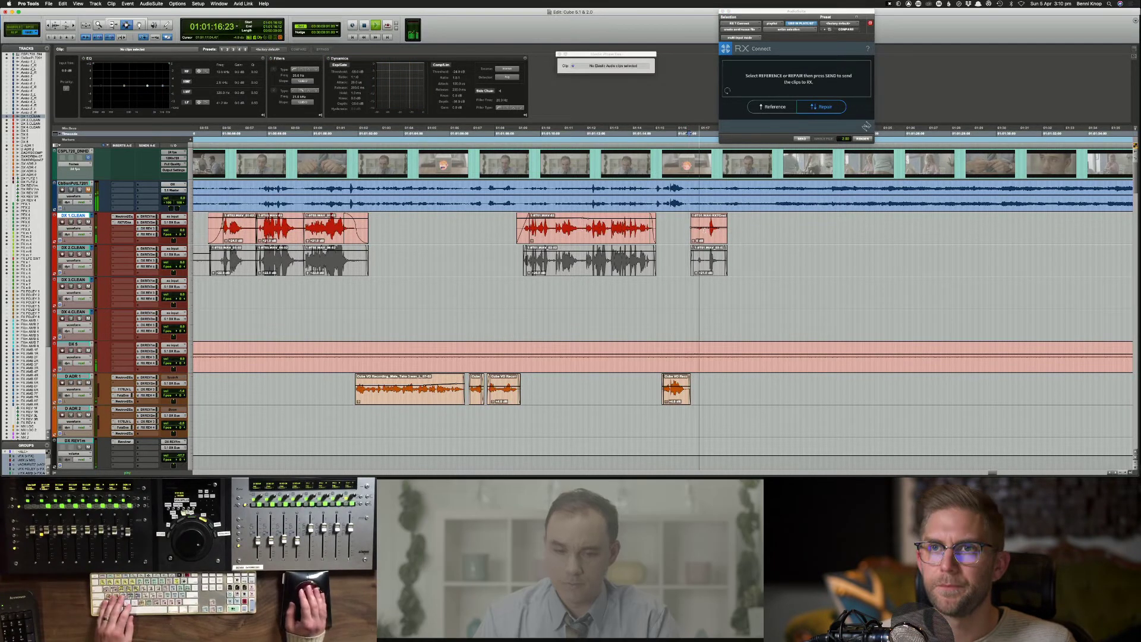
Step: Play the passage around the repaired clip, and solo DX 5 to hear its background just before that clip
{"action": "left_click", "coordinate": [716, 232]}
{"action": "left_click", "coordinate": [664, 243]}
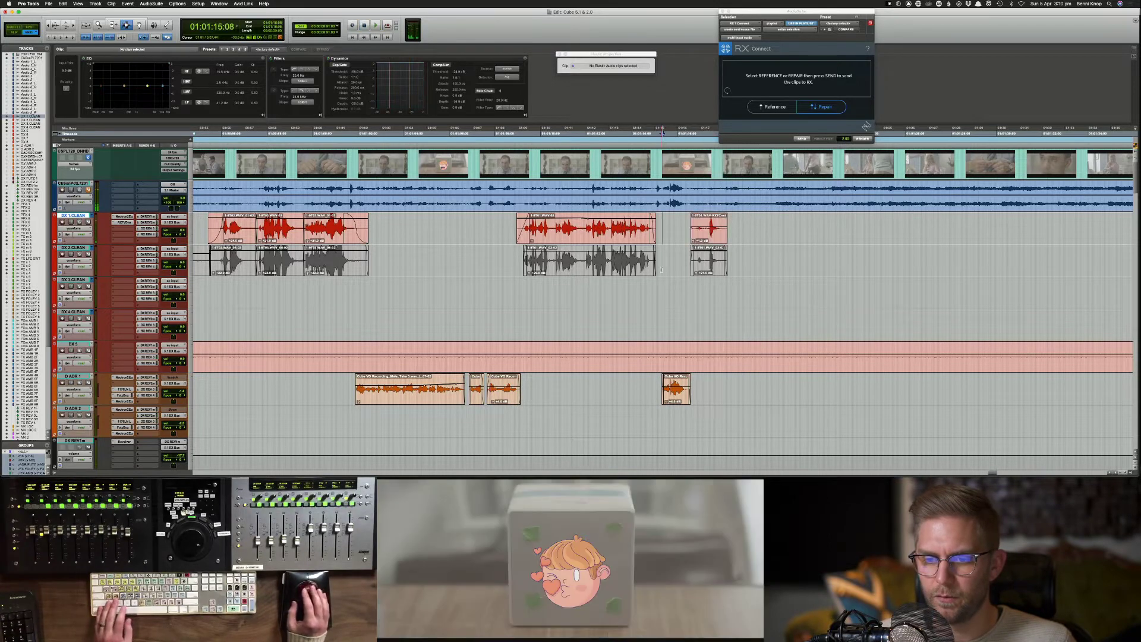
{"action": "left_click", "coordinate": [640, 348]}
{"action": "key", "text": "shift+s"}
{"action": "key", "text": "space"}
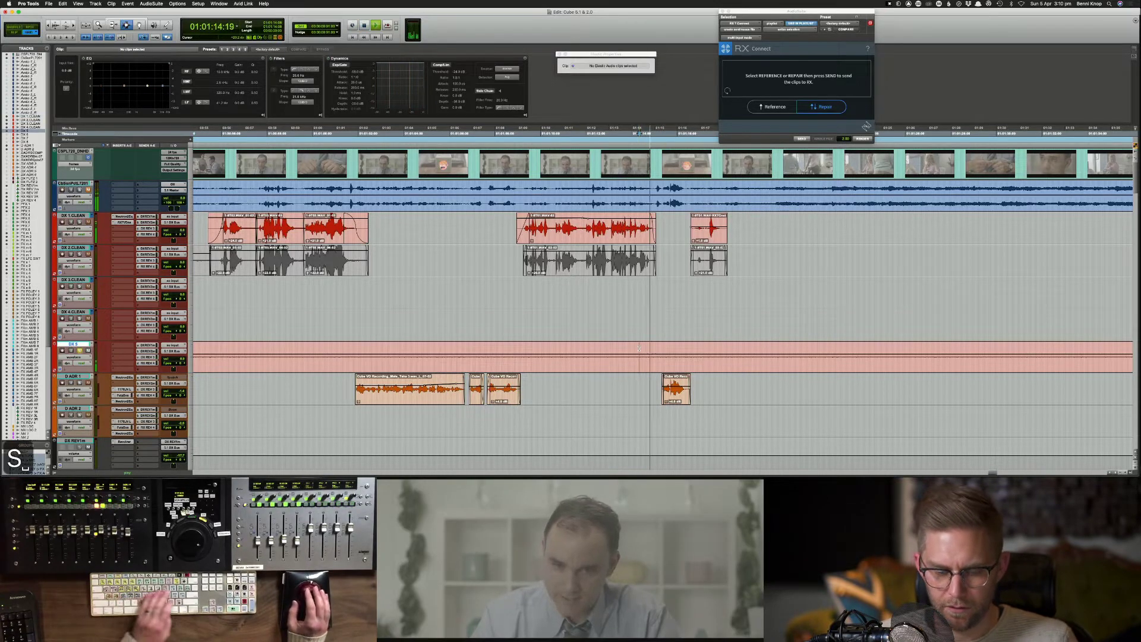
Step: Select all the long clips on DX 5 and listen to the track in solo
{"action": "key", "text": "super+["}
{"action": "key", "text": "super+["}
{"action": "key", "text": "super+["}
{"action": "key", "text": "super+["}
{"action": "key", "text": "super+["}
{"action": "key", "text": "super+["}
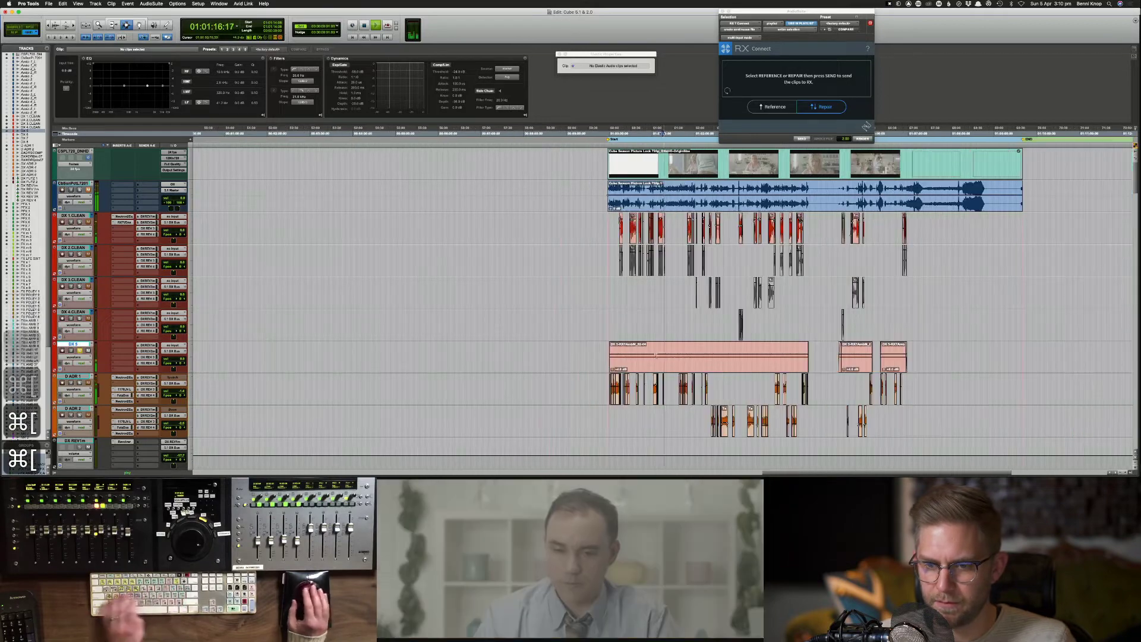
{"action": "left_click", "coordinate": [963, 363], "text": "shift"}
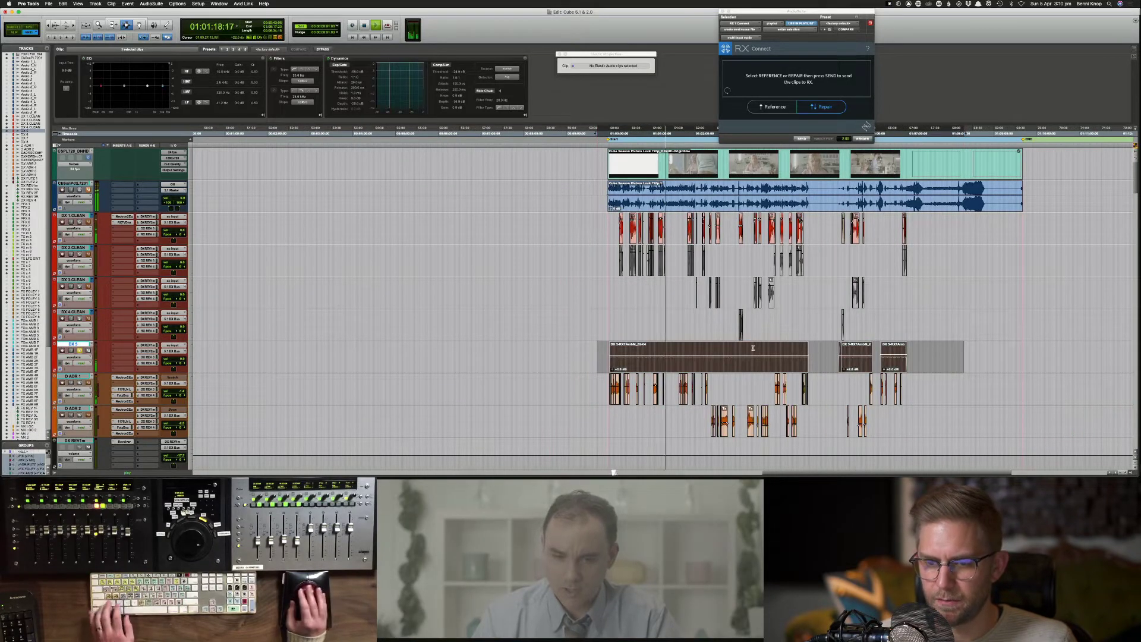
{"action": "key", "text": "super+]"}
{"action": "key", "text": "super+]"}
{"action": "key", "text": "super+]"}
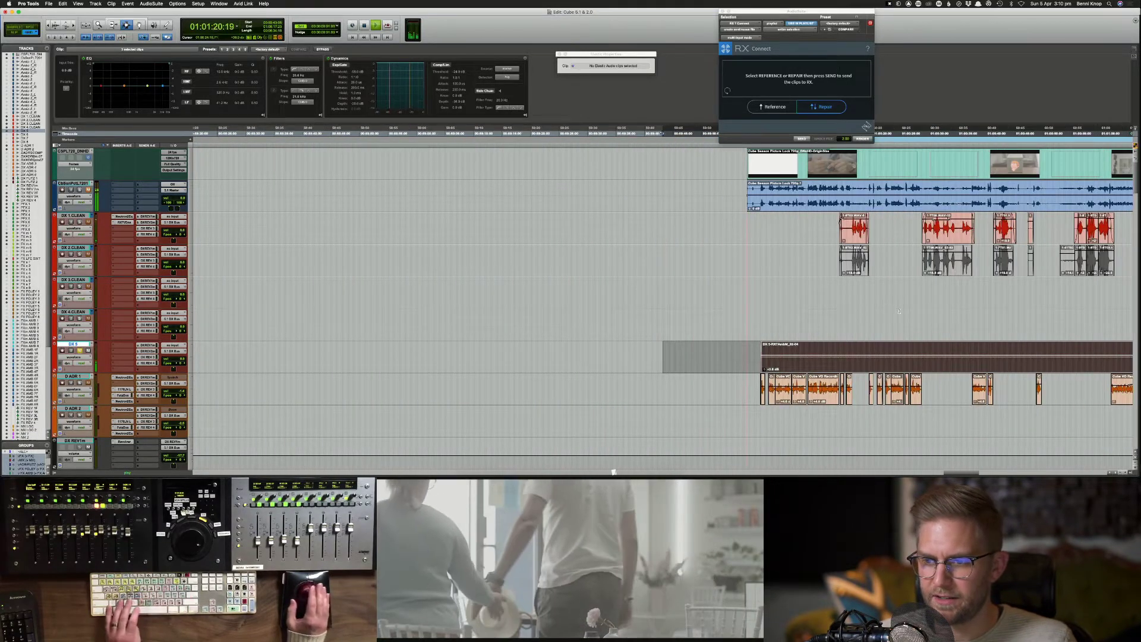
{"action": "key", "text": "space"}
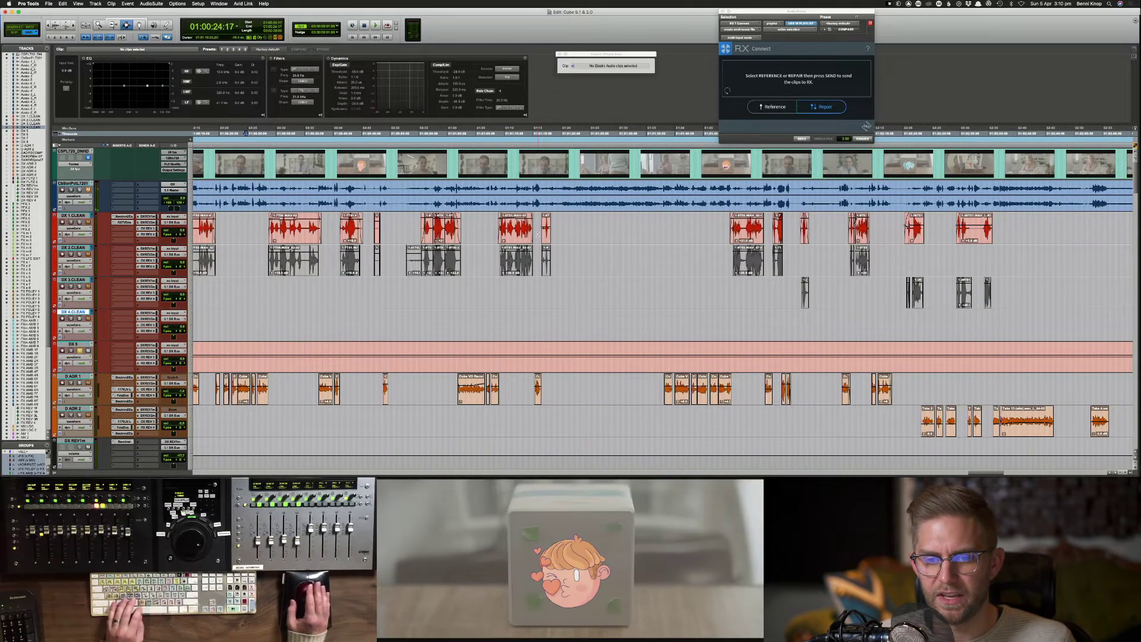
Step: Audition D ADR 1 and DX 5 around the short ADR clip near 01:01:15, and play the full mix from there
{"action": "left_click", "coordinate": [536, 393]}
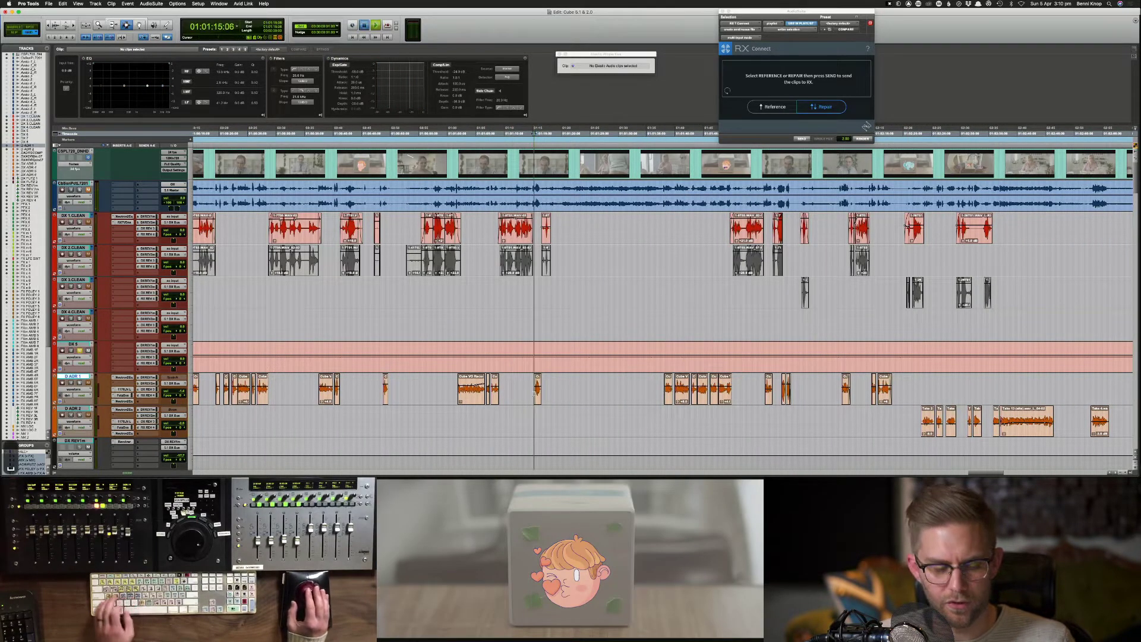
{"action": "key", "text": "space"}
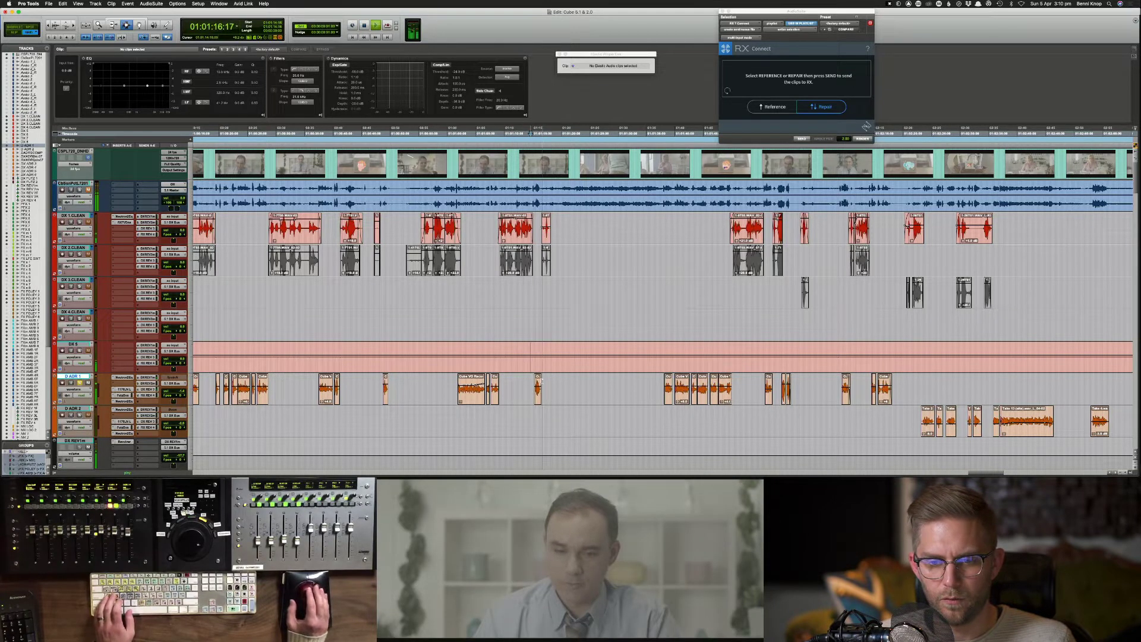
{"action": "left_click", "coordinate": [538, 391]}
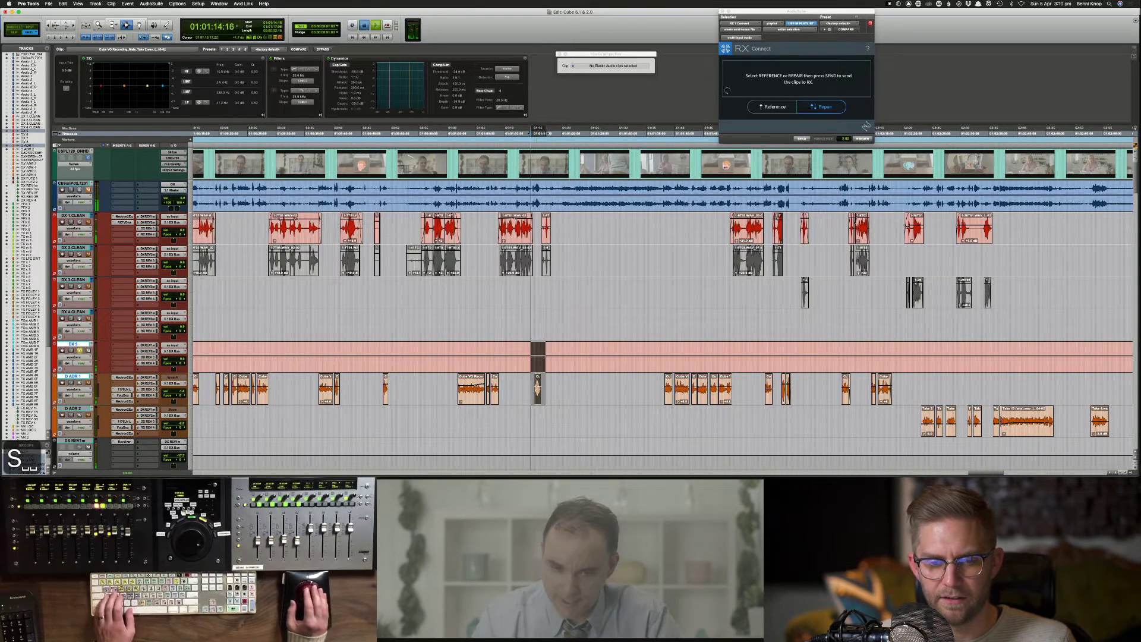
{"action": "key", "text": "space"}
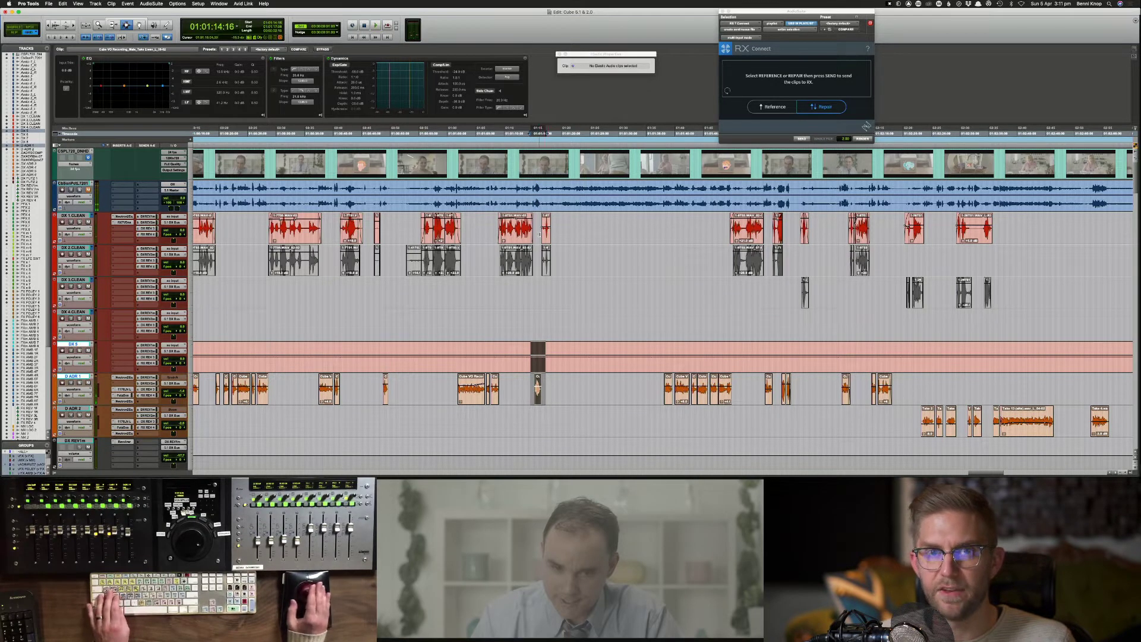
{"action": "left_click", "coordinate": [539, 234]}
{"action": "key", "text": "space"}
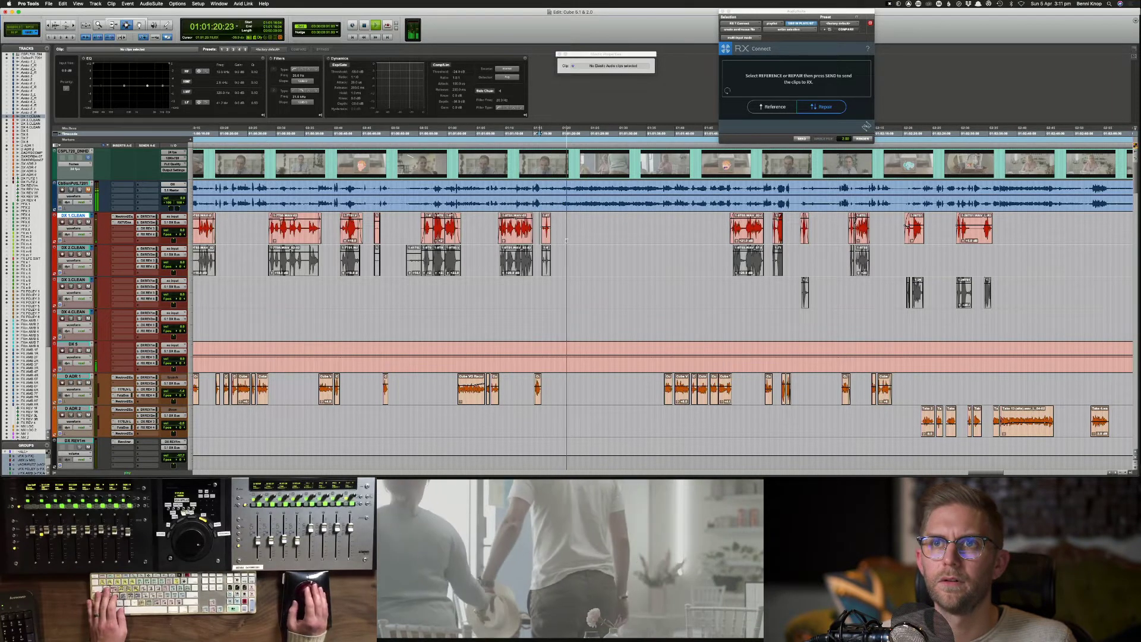
Step: Select the first group of adjoining clips on PFX 1 following the repaired dialogue clip
{"action": "scroll", "coordinate": [555, 240], "scroll_direction": "down", "scroll_amount": 5}
{"action": "scroll", "coordinate": [597, 430], "scroll_direction": "down", "scroll_amount": 2}
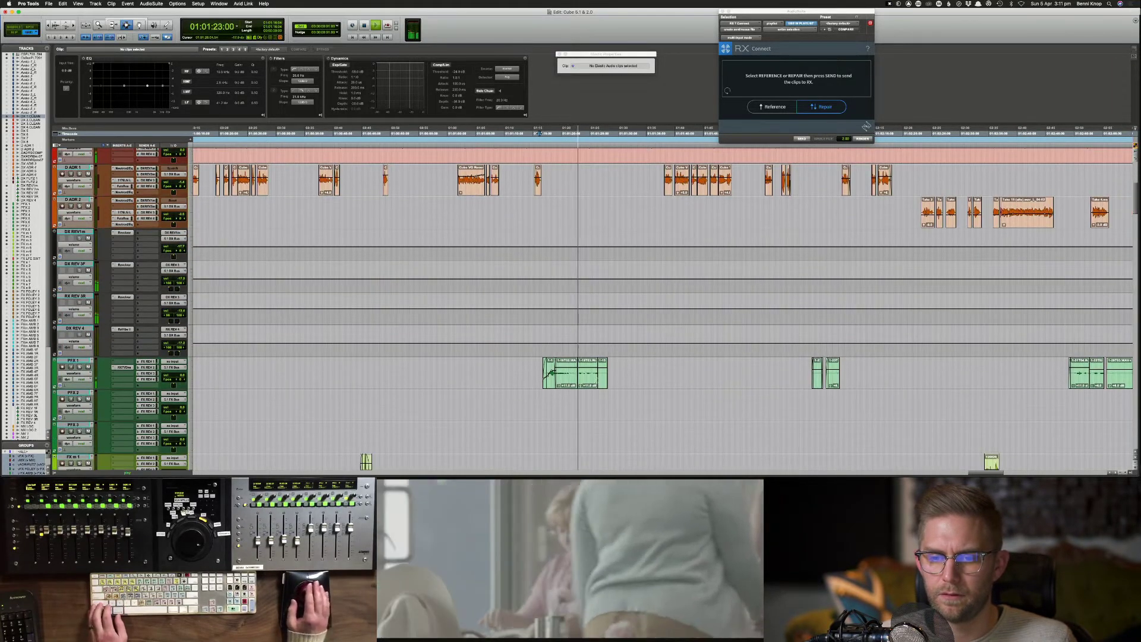
{"action": "left_click", "coordinate": [602, 380]}
{"action": "left_click", "coordinate": [552, 374], "text": "shift"}
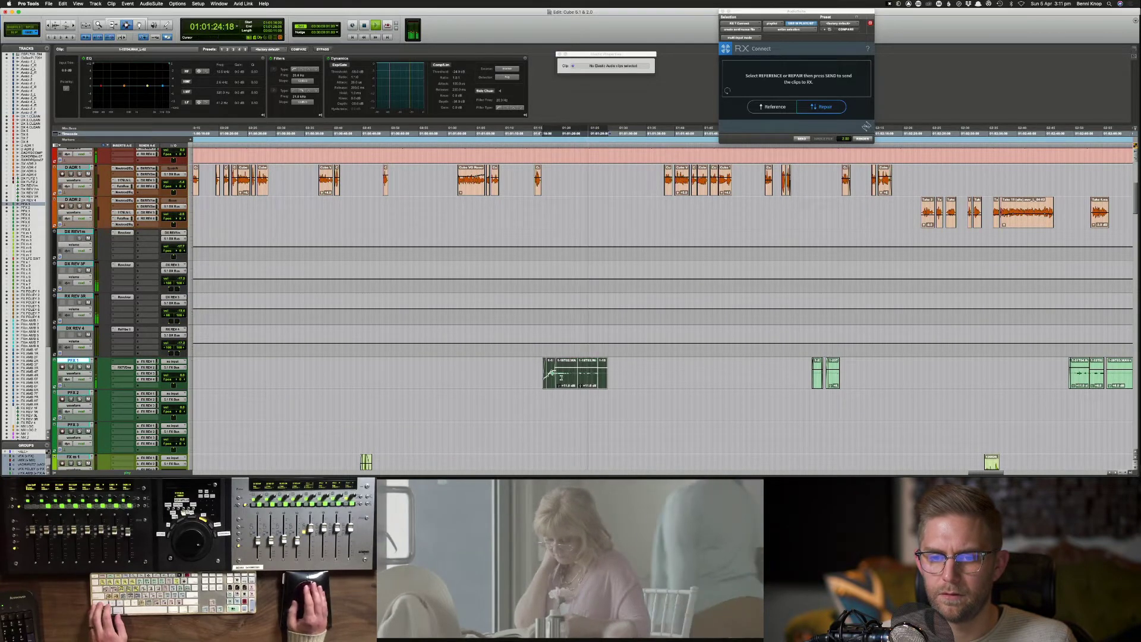
{"action": "scroll", "coordinate": [579, 384], "scroll_direction": "up", "scroll_amount": 2}
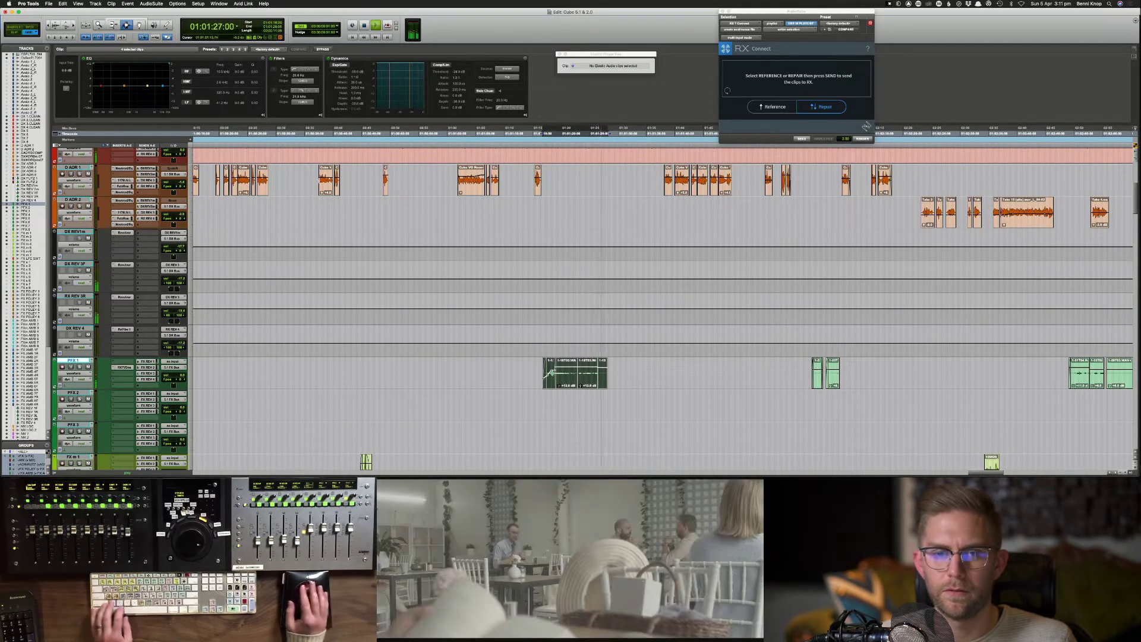
Step: Roll off the high frequencies of the selected PFX 1 clips with the clip EQ while listening to them
{"action": "key", "text": "space"}
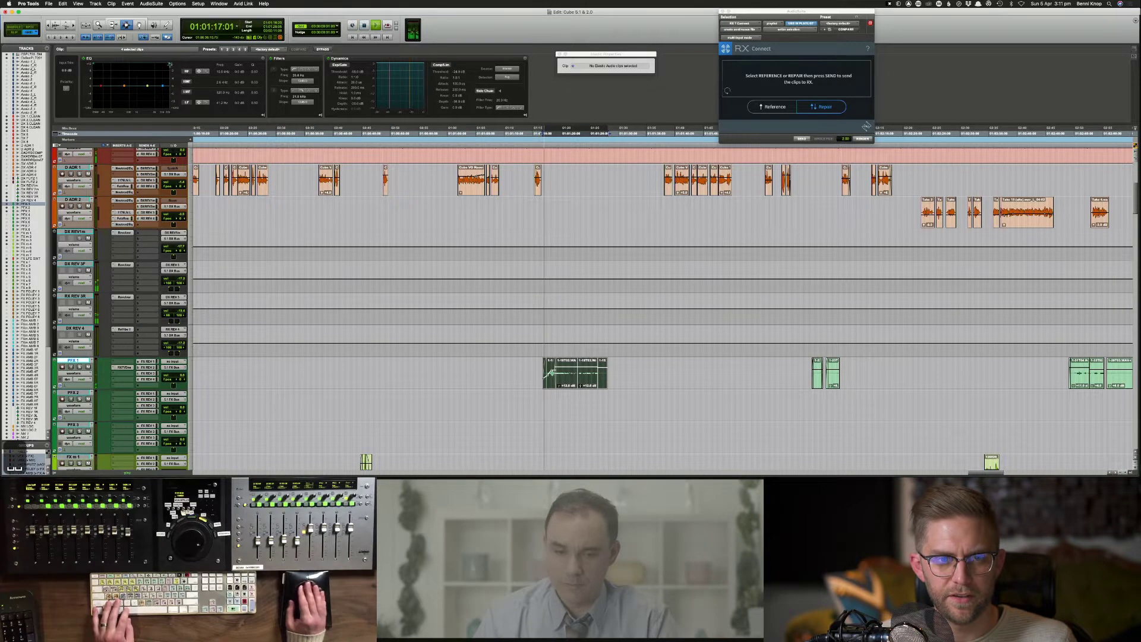
{"action": "left_click_drag", "start_coordinate": [170, 65], "coordinate": [159, 90]}
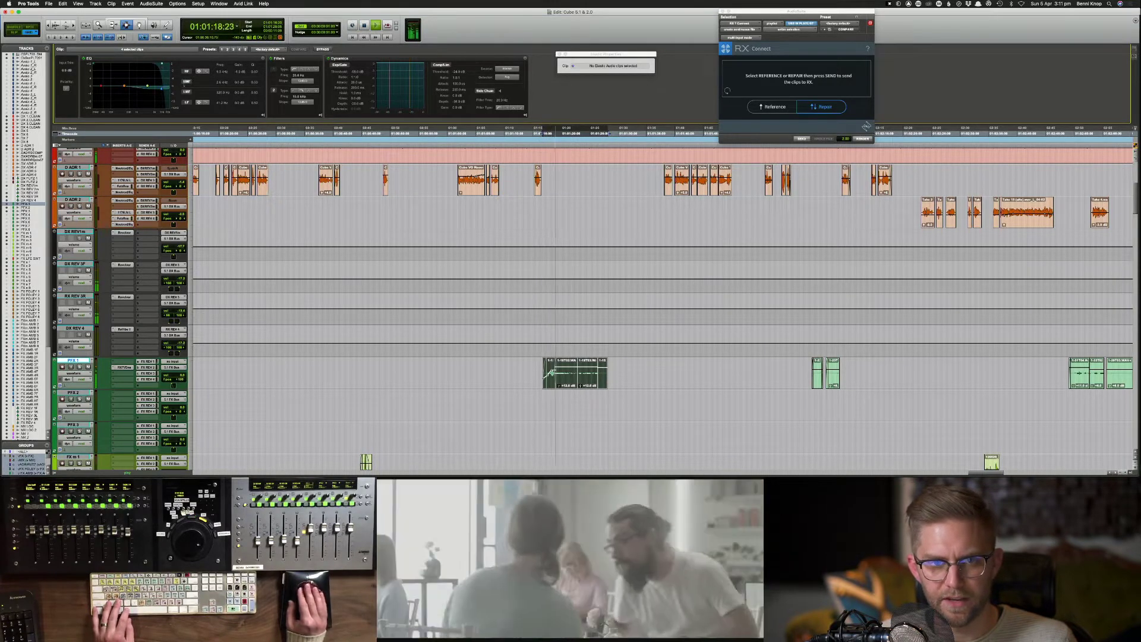
{"action": "left_click_drag", "start_coordinate": [255, 72], "coordinate": [279, 74]}
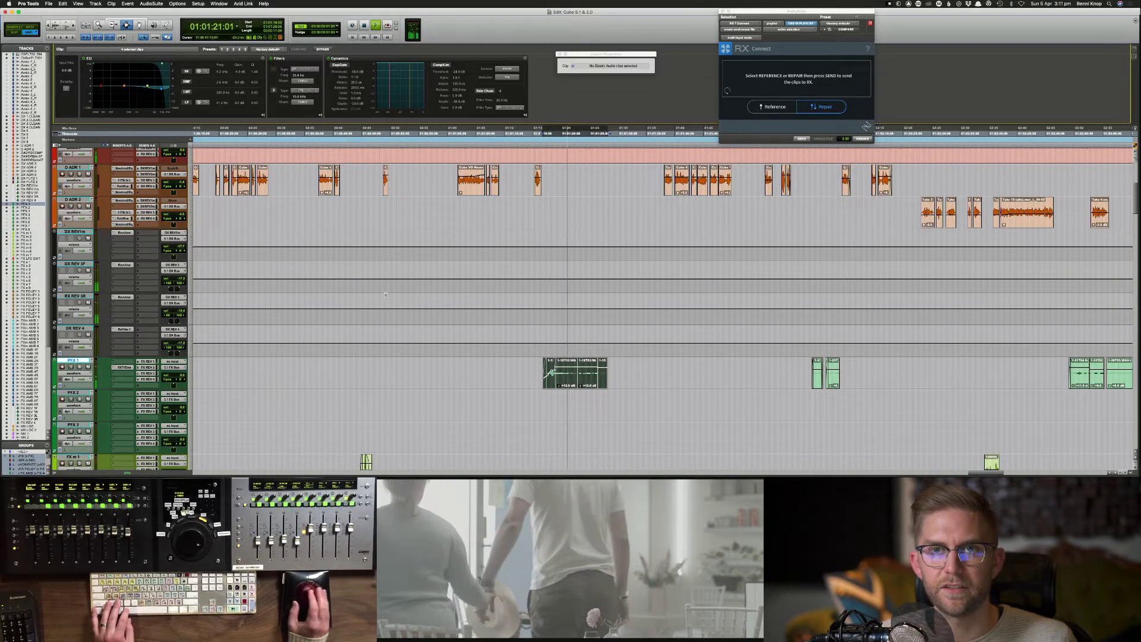
{"action": "scroll", "coordinate": [688, 442], "scroll_direction": "up", "scroll_amount": 2}
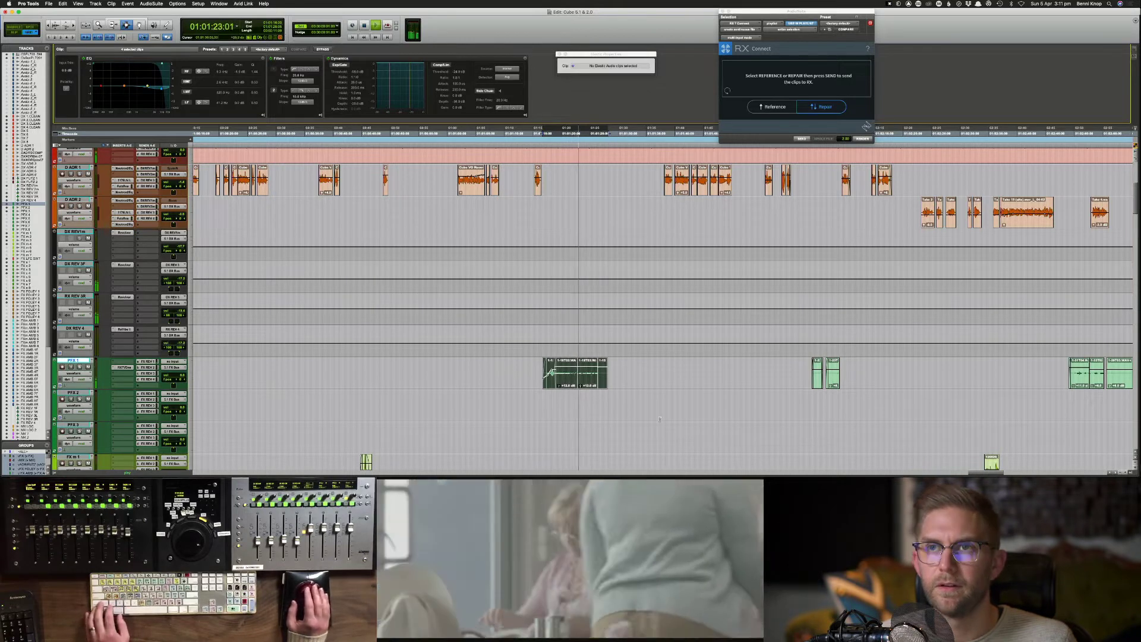
Step: Copy the short glass-door clip near 01:02:35 on FX m 1 and paste it on the same track at 01:01:27:07
{"action": "left_click", "coordinate": [567, 392]}
{"action": "scroll", "coordinate": [566, 392], "scroll_direction": "down", "scroll_amount": 3}
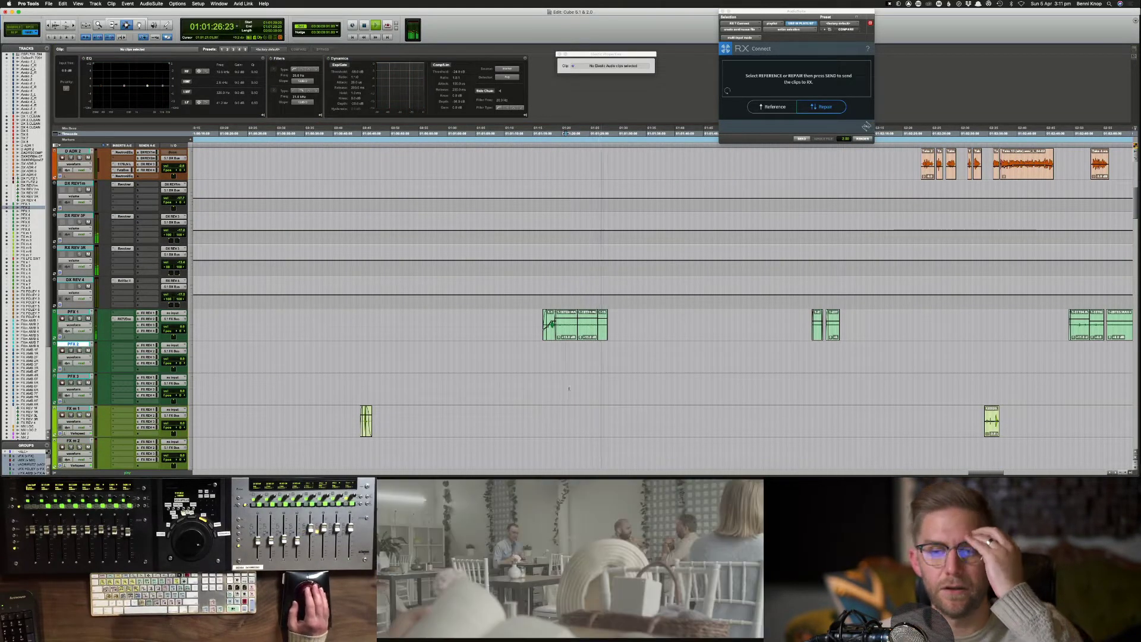
{"action": "key", "text": "space"}
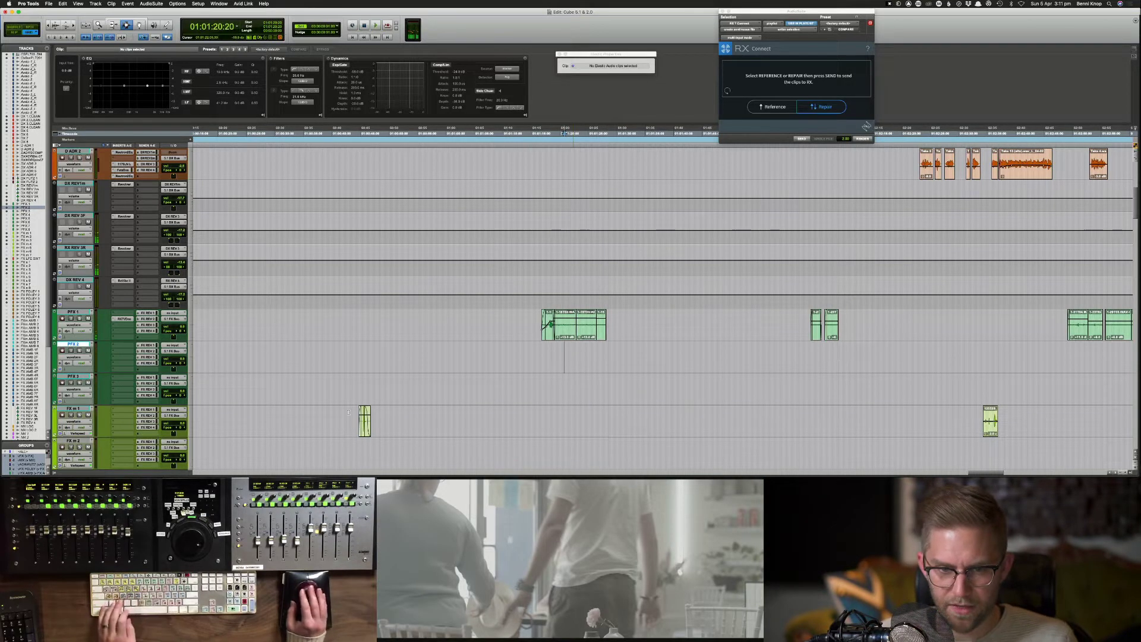
{"action": "key", "text": "space"}
{"action": "key", "text": "space"}
{"action": "double_click", "coordinate": [991, 417]}
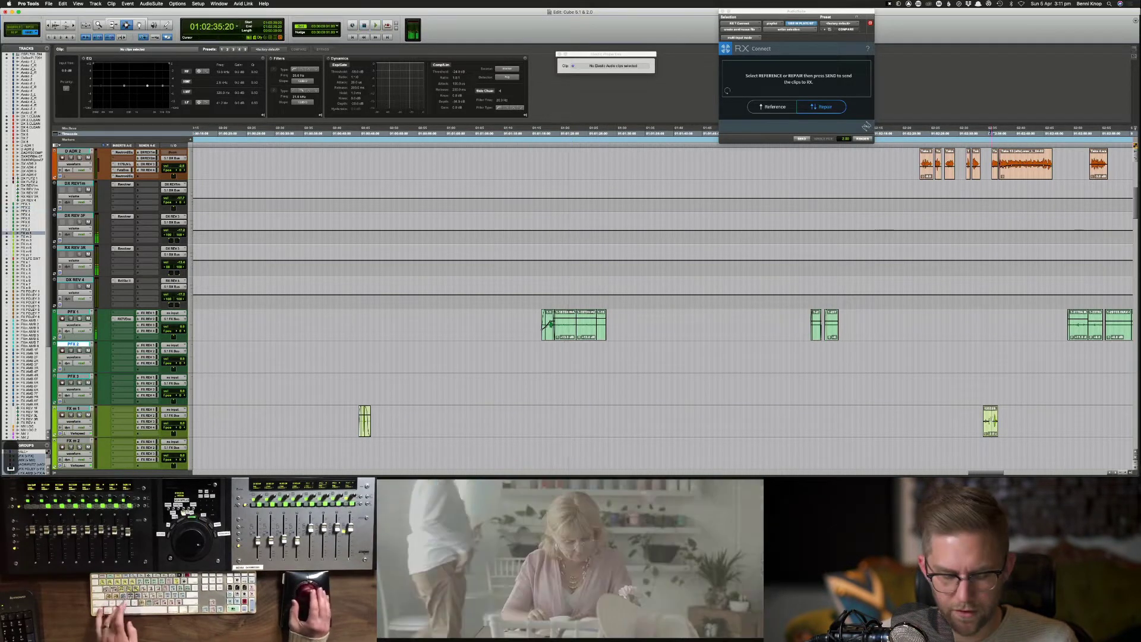
{"action": "key", "text": "super+c"}
{"action": "left_click", "coordinate": [602, 415]}
{"action": "key", "text": "super+v"}
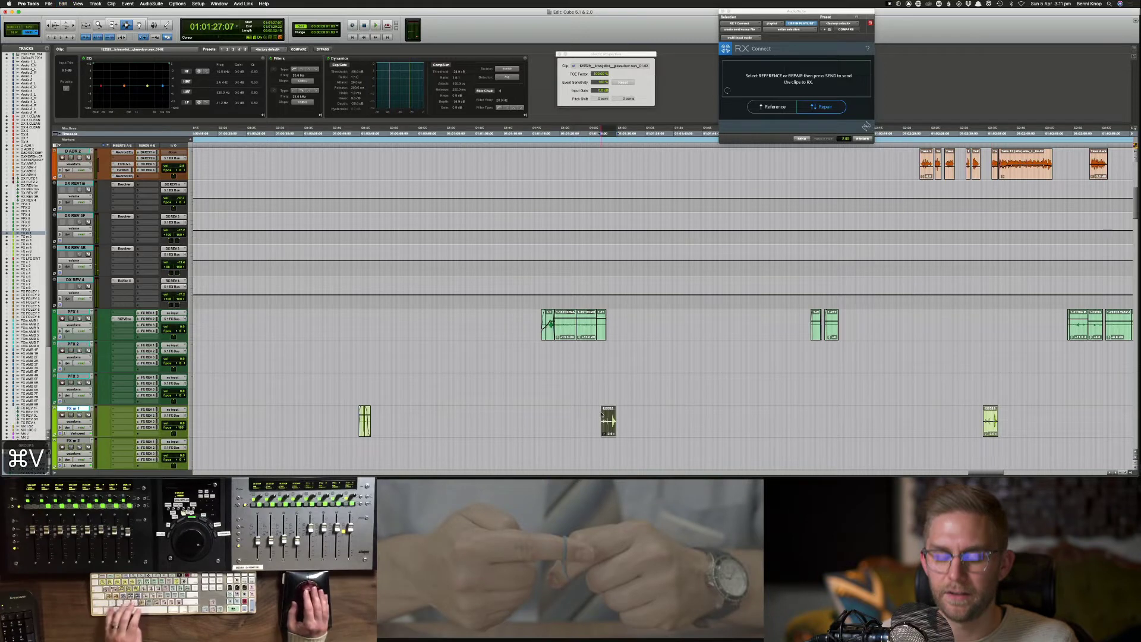
Step: Play the pasted glass-door clip against the picture, move it slightly earlier on FX m 1, and play it again
{"action": "key", "text": "space"}
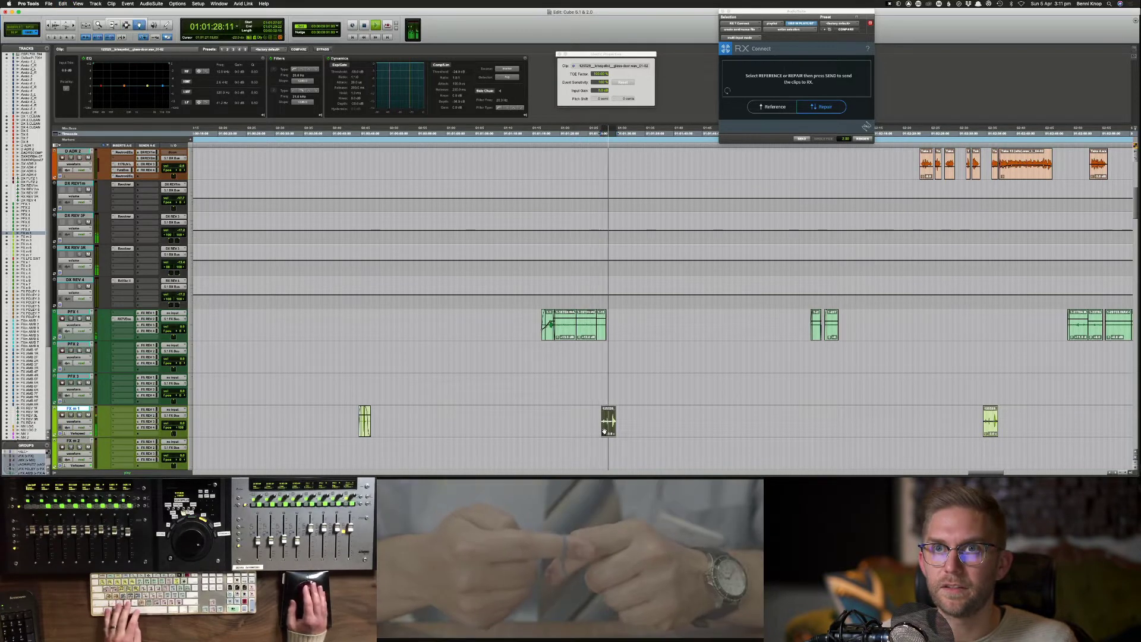
{"action": "key", "text": "space"}
{"action": "left_click_drag", "start_coordinate": [605, 431], "coordinate": [596, 432]}
{"action": "key", "text": "space"}
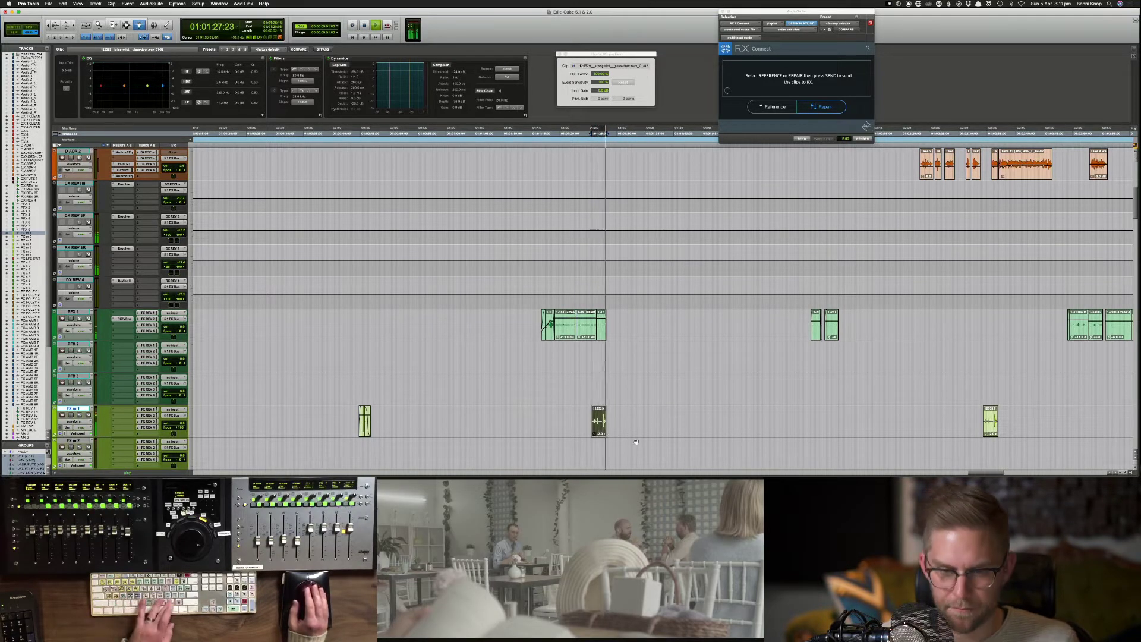
{"action": "key", "text": "space"}
Step: Split the pasted clip on FX m 1 at 01:01:27:07, shift its second part slightly later, and play both parts
{"action": "left_click", "coordinate": [602, 417]}
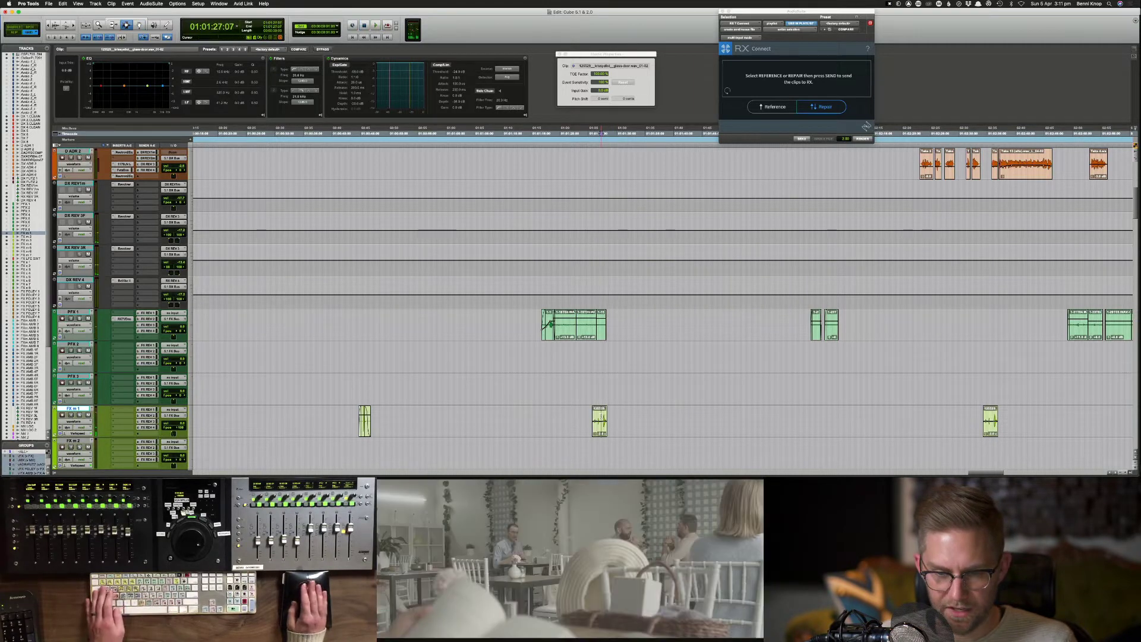
{"action": "key", "text": "super+e"}
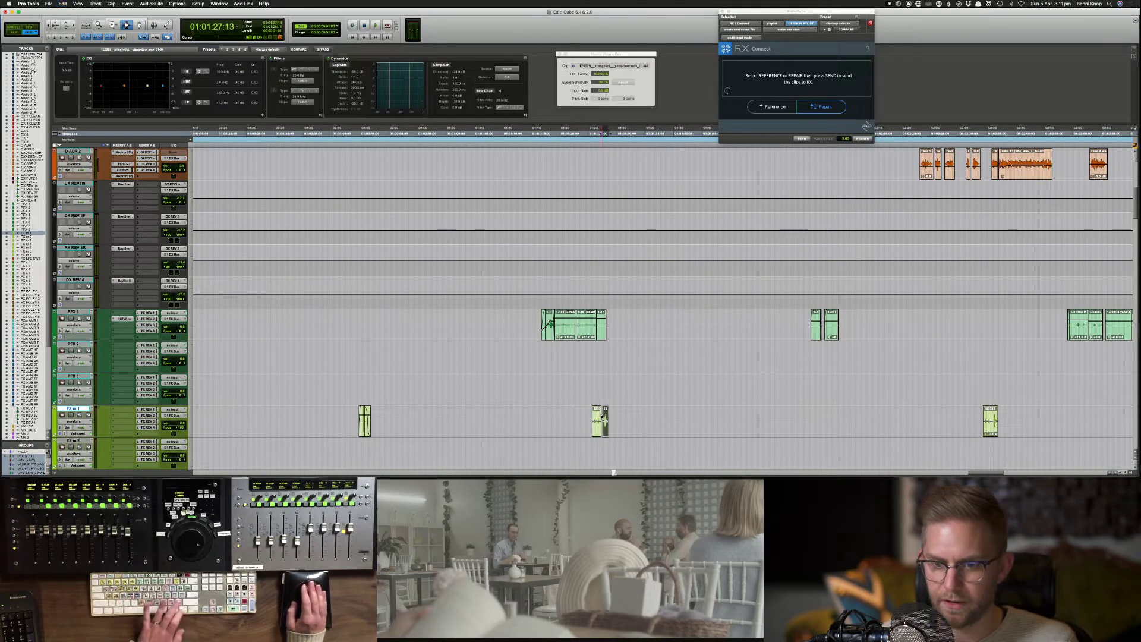
{"action": "left_click", "coordinate": [606, 419]}
{"action": "left_click", "coordinate": [597, 416]}
{"action": "key", "text": "space"}
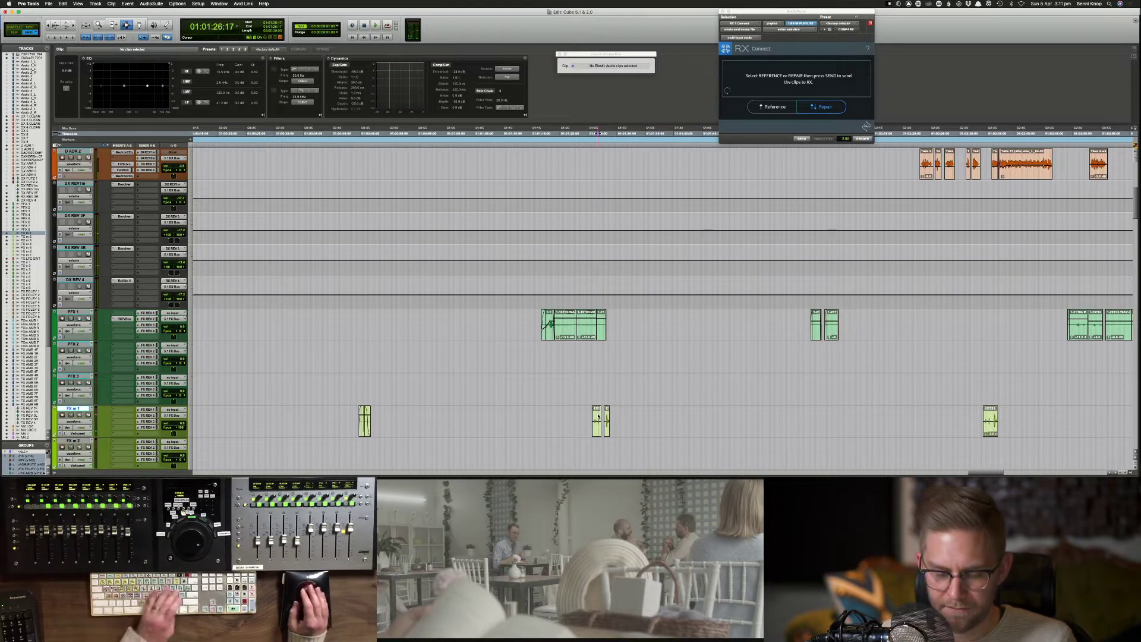
{"action": "key", "text": "super+]"}
{"action": "key", "text": "super+]"}
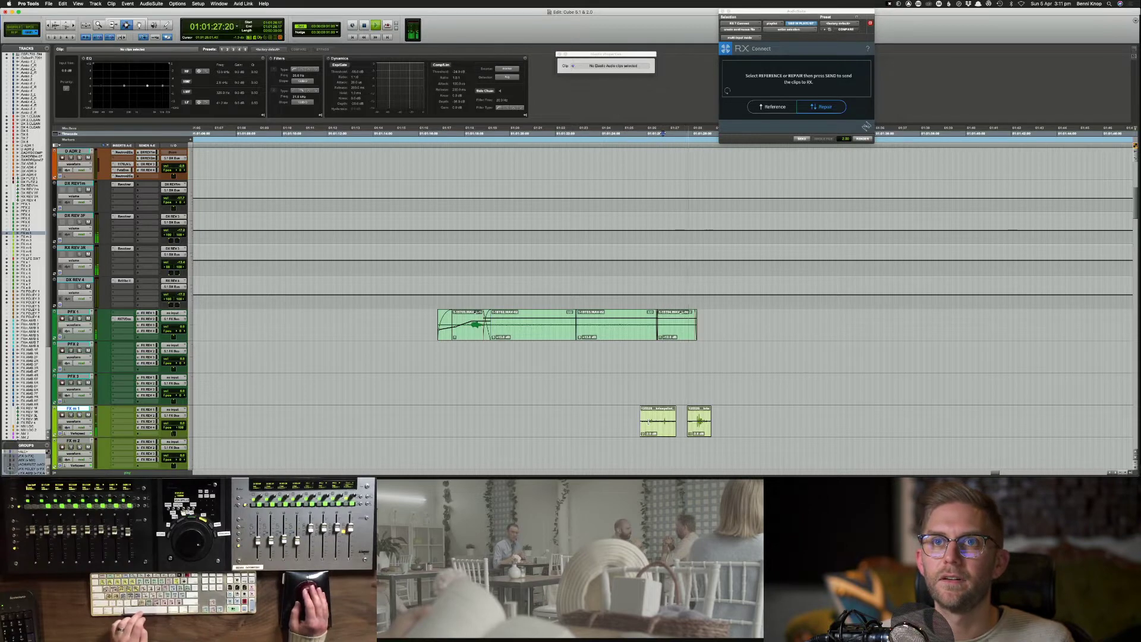
{"action": "key", "text": "space"}
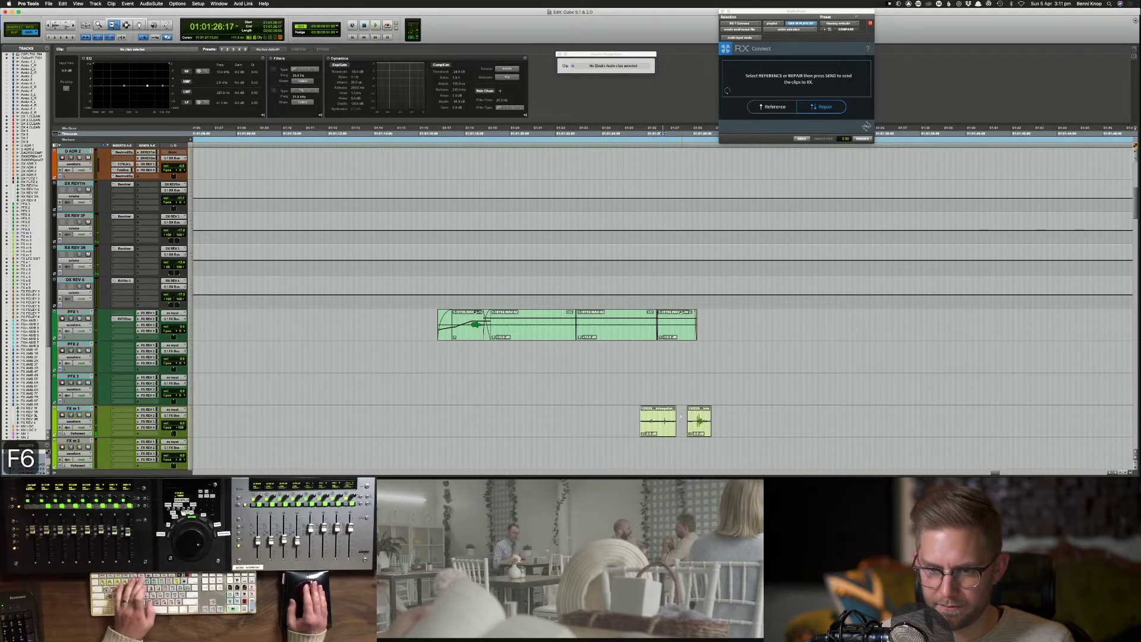
Step: Fade the first glass-door part in and out, and add a fade-in to the second part
{"action": "key", "text": "F7"}
{"action": "left_click_drag", "start_coordinate": [683, 421], "coordinate": [663, 421]}
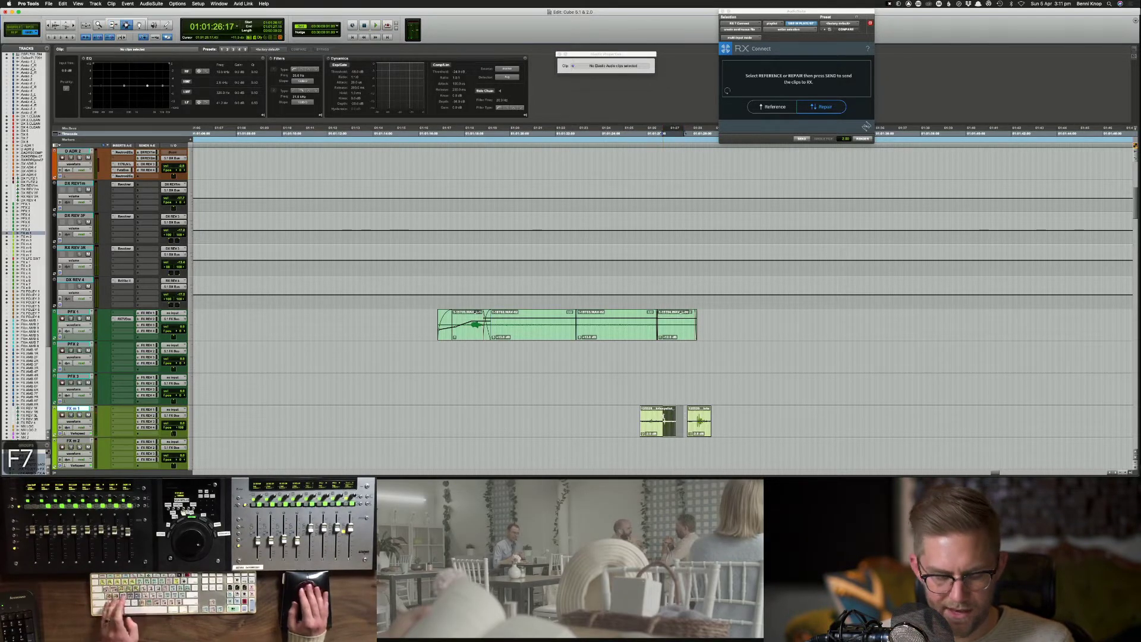
{"action": "key", "text": "f"}
{"action": "left_click_drag", "start_coordinate": [687, 421], "coordinate": [699, 421]}
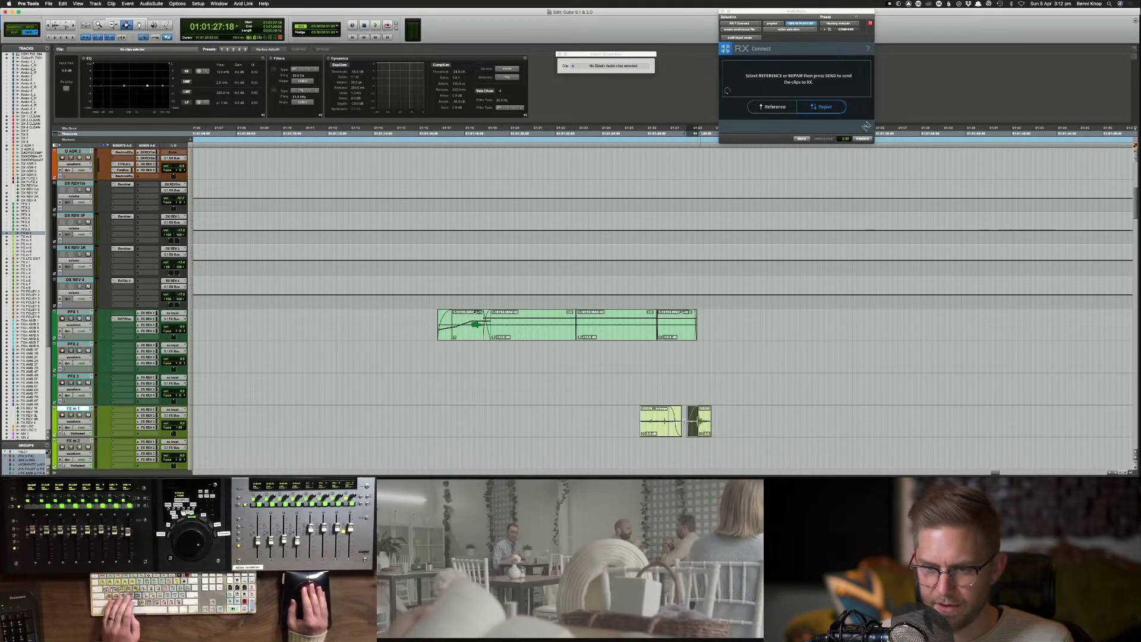
{"action": "left_click", "coordinate": [645, 418]}
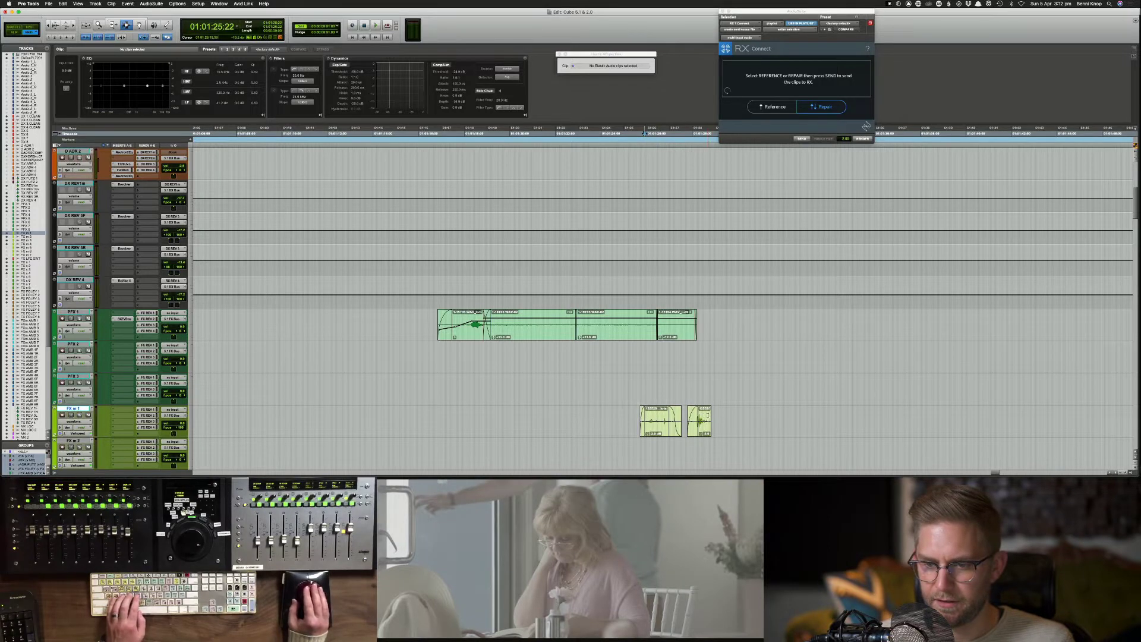
Step: Play the faded parts, move the first glass-door part slightly later, and check its sync with the picture
{"action": "key", "text": "space"}
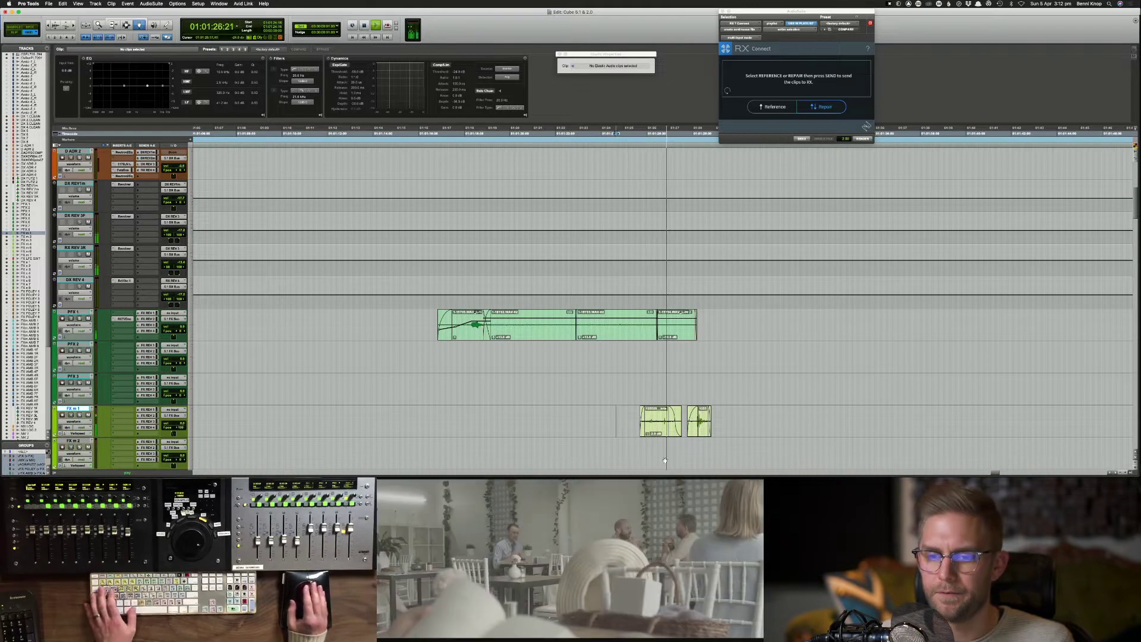
{"action": "key", "text": "space"}
{"action": "left_click", "coordinate": [660, 433]}
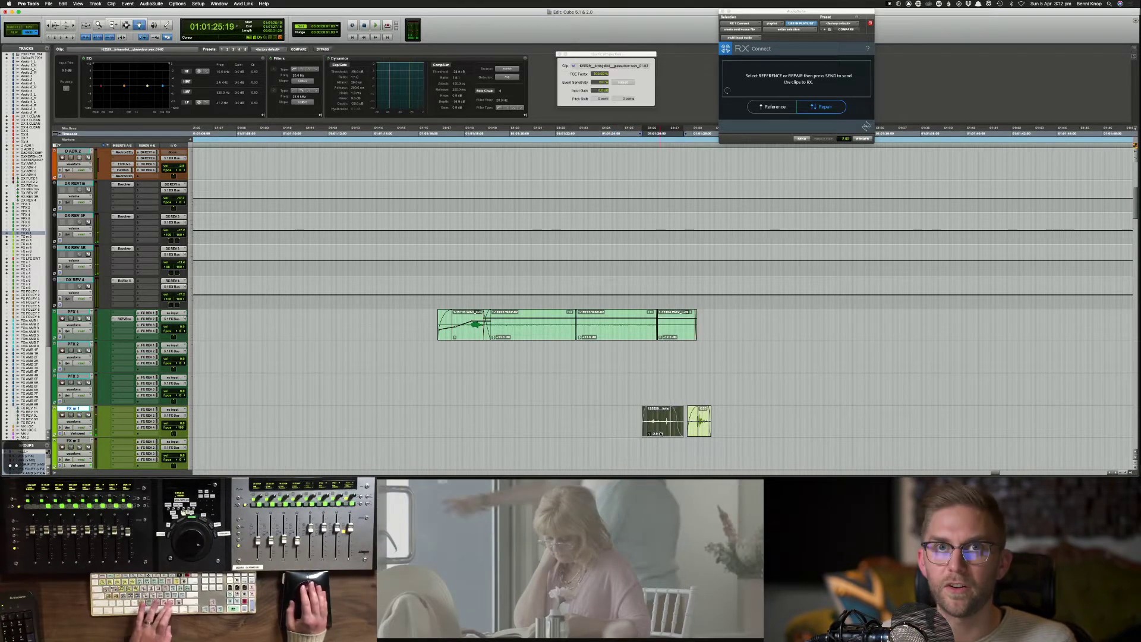
{"action": "key", "text": "space"}
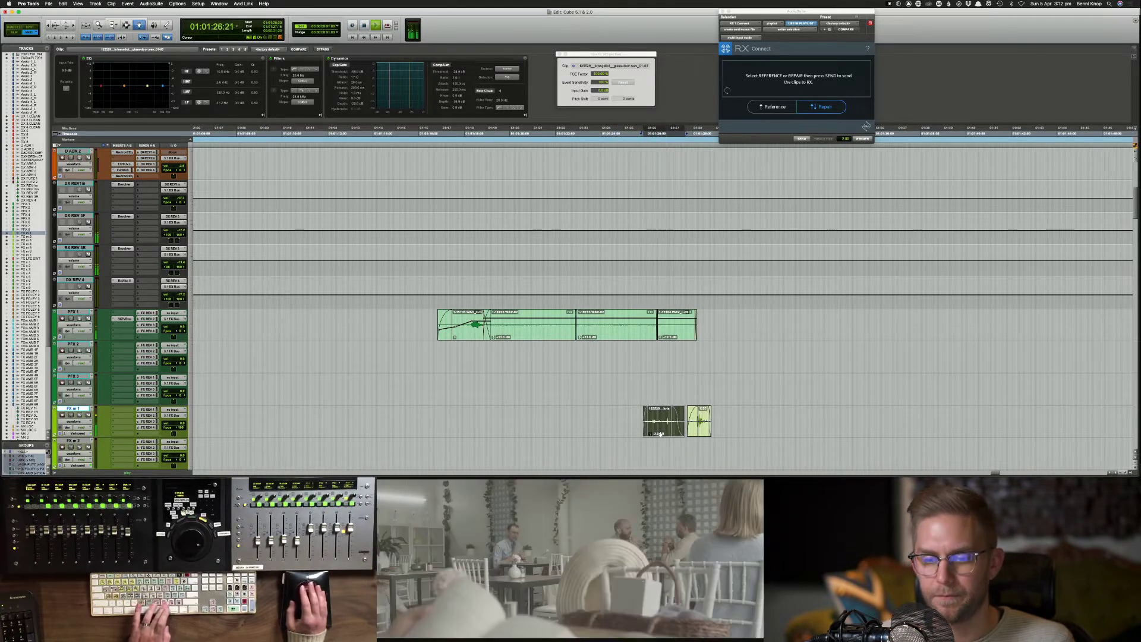
{"action": "key", "text": "space"}
Step: Move the second glass-door part slightly later on FX m 1 and play the passage from just before both parts
{"action": "left_click", "coordinate": [707, 433]}
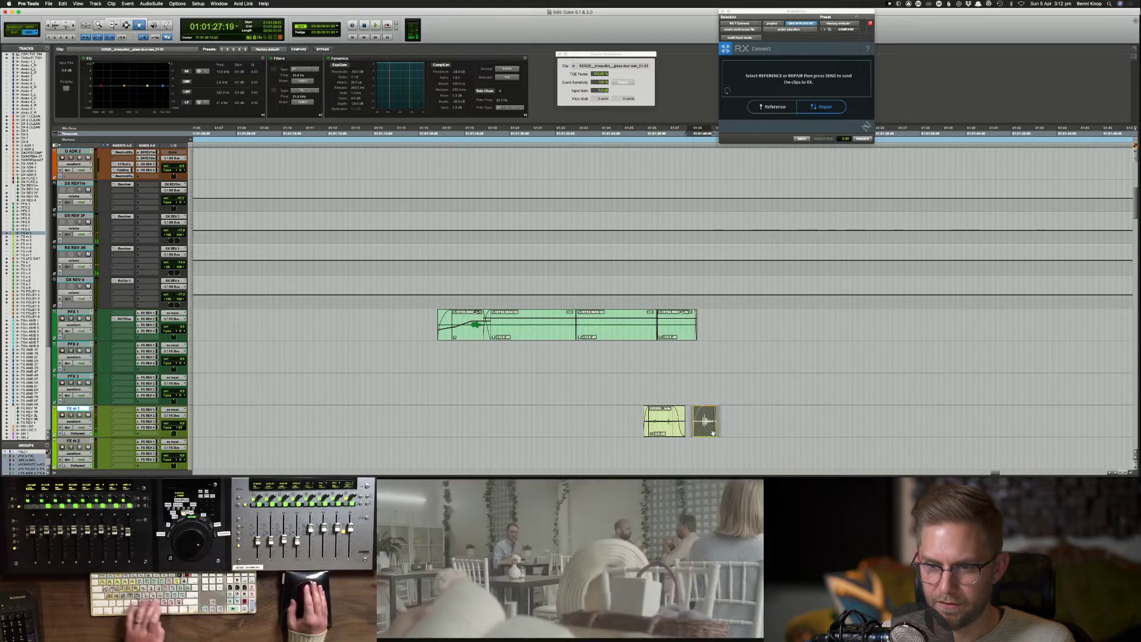
{"action": "left_click_drag", "start_coordinate": [708, 432], "coordinate": [716, 433]}
{"action": "left_click", "coordinate": [635, 417]}
{"action": "key", "text": "space"}
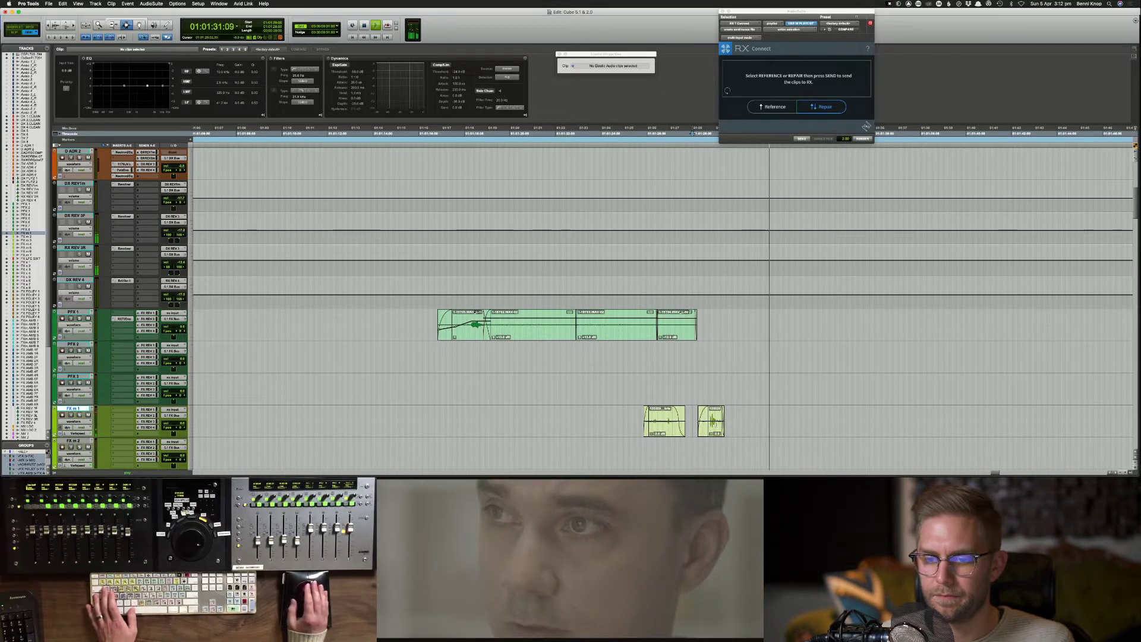
Step: Nudge the second glass-door part slightly earlier, lower its clip gain, and replay the passage
{"action": "left_click", "coordinate": [718, 426]}
{"action": "key", "text": "comma"}
{"action": "key", "text": "comma"}
{"action": "key", "text": "ctrl+shift+Down"}
{"action": "key", "text": "ctrl+shift+Down"}
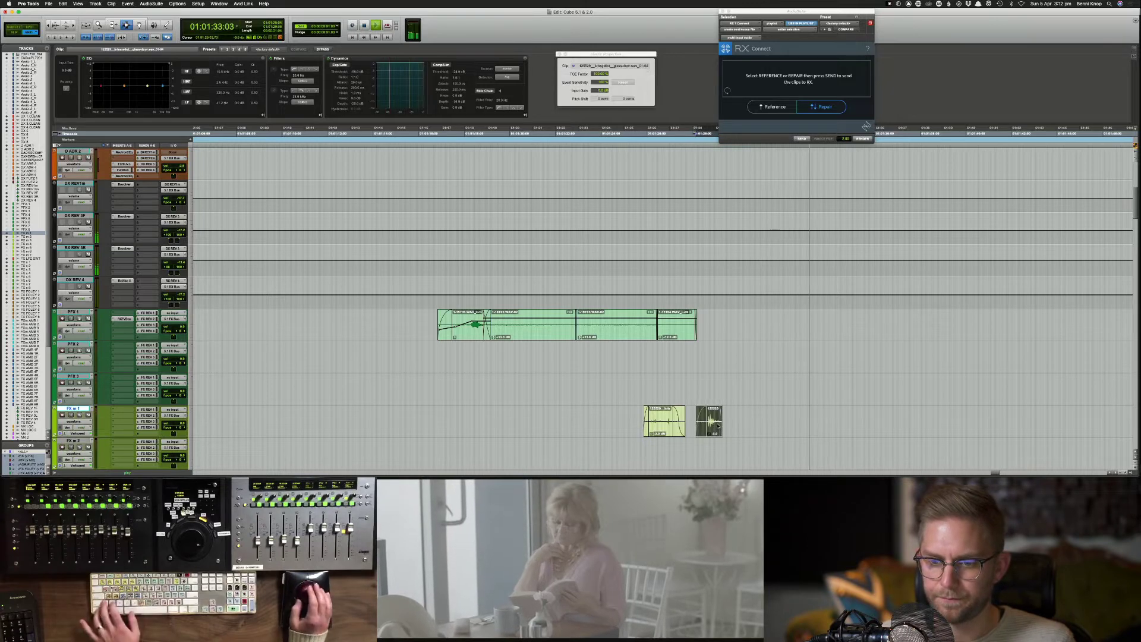
{"action": "key", "text": "space"}
{"action": "left_click", "coordinate": [635, 416]}
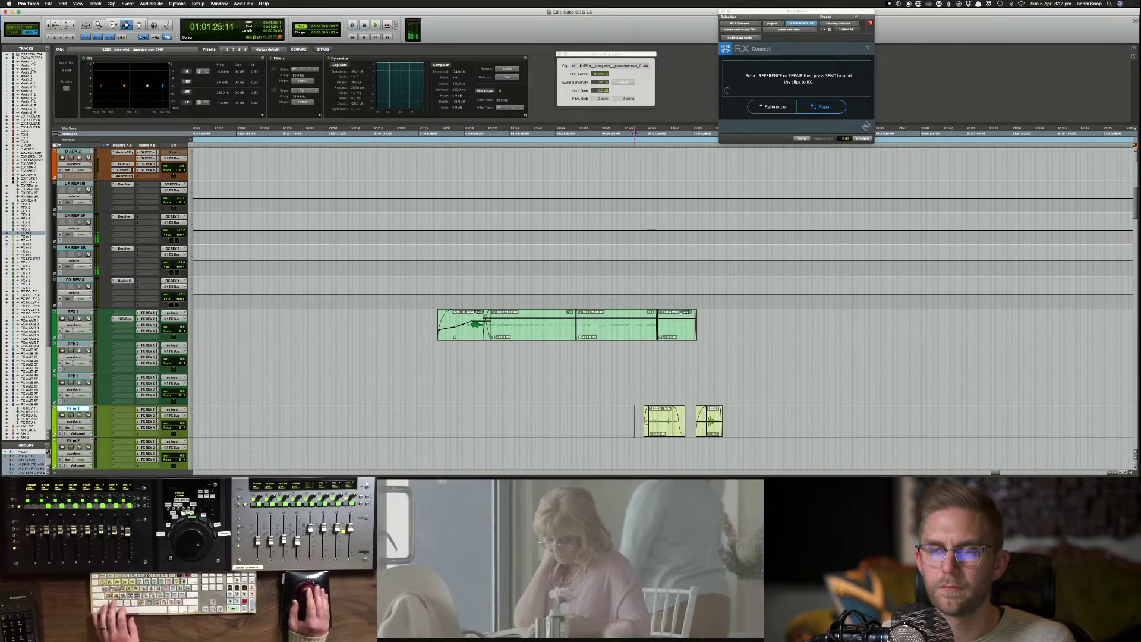
{"action": "key", "text": "space"}
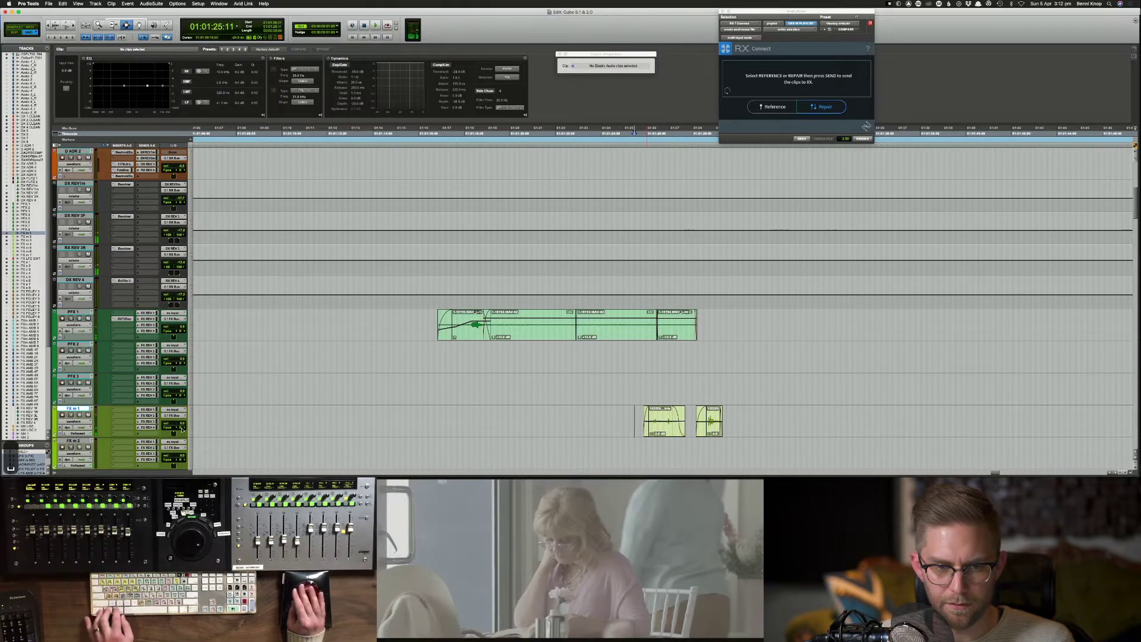
{"action": "key", "text": "space"}
Step: Write the current pan value across the first glass-door part on FX m 1, adjust its pan line, and play it
{"action": "left_click", "coordinate": [663, 408]}
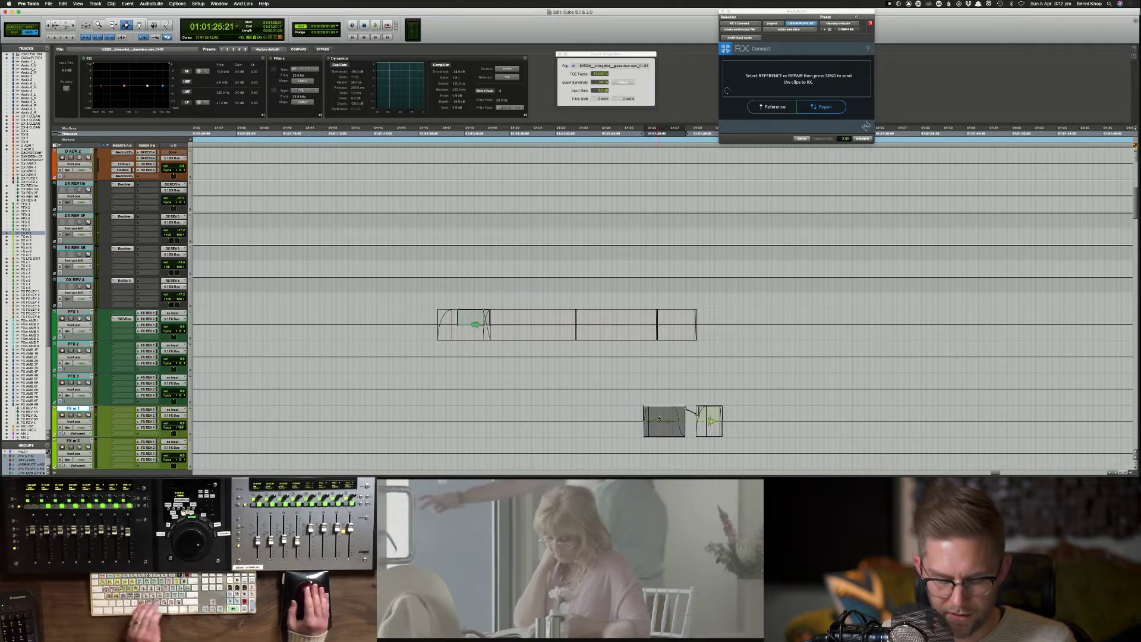
{"action": "key", "text": "super+/"}
{"action": "key", "text": "F6"}
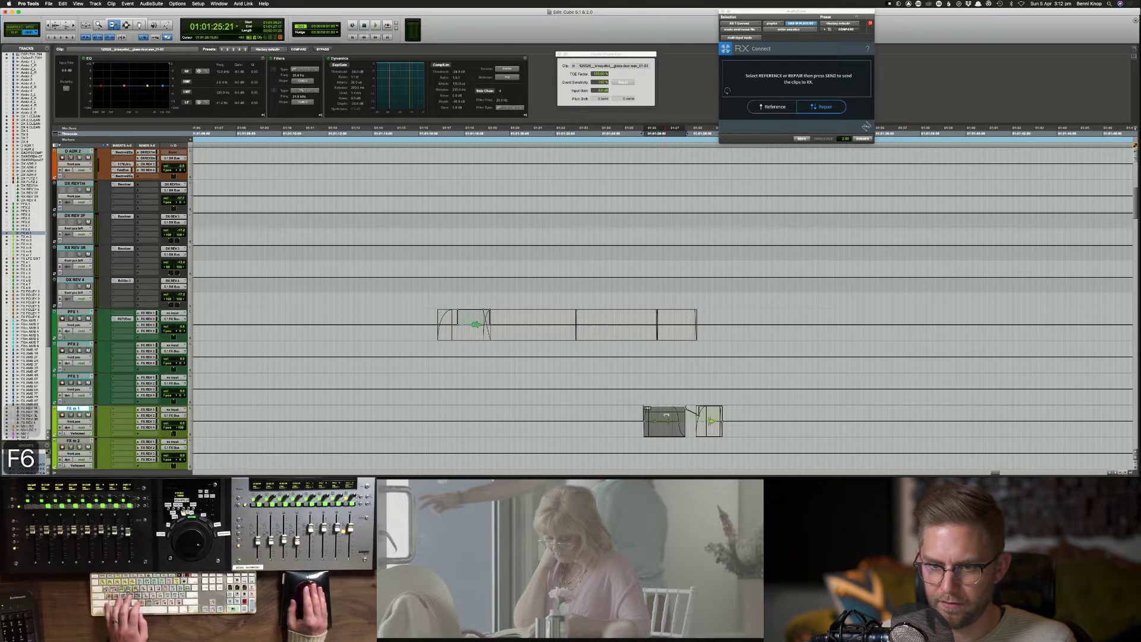
{"action": "key", "text": "space"}
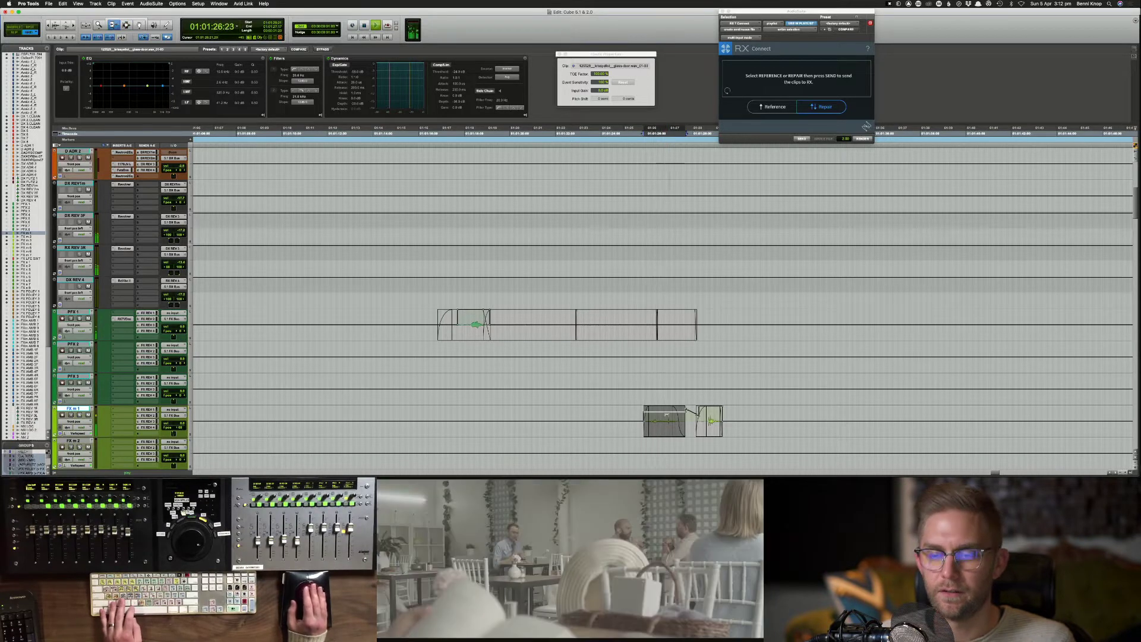
Step: Write the current pan value across the second glass-door part, set up its pan line for trimming, and play it
{"action": "left_click", "coordinate": [711, 422]}
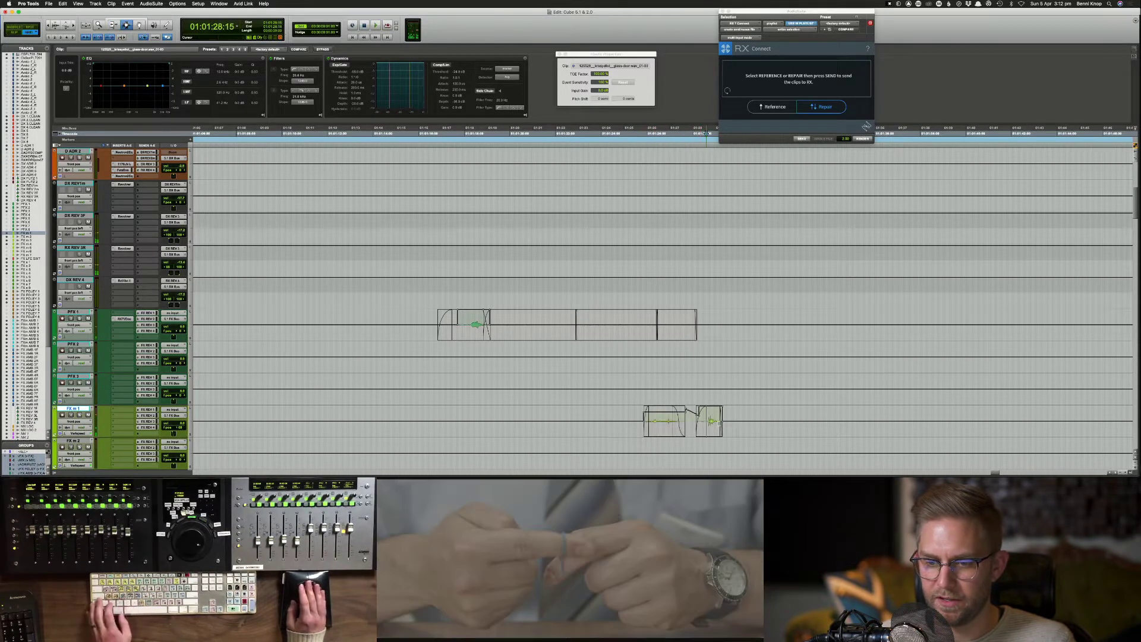
{"action": "key", "text": "super+slash"}
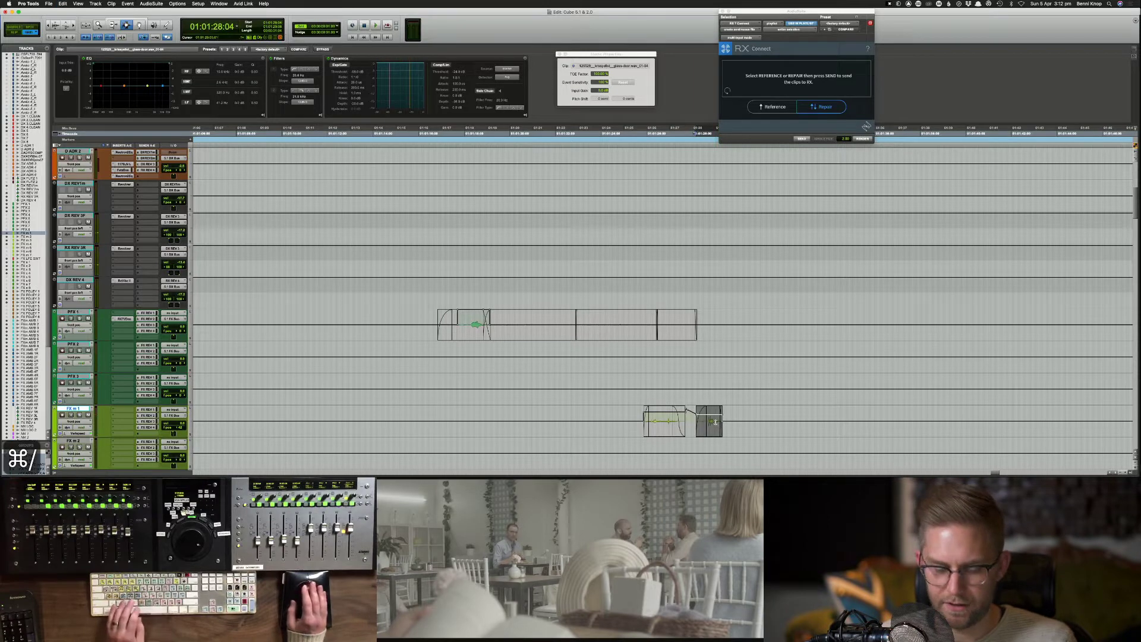
{"action": "key", "text": "F6"}
{"action": "key", "text": "space"}
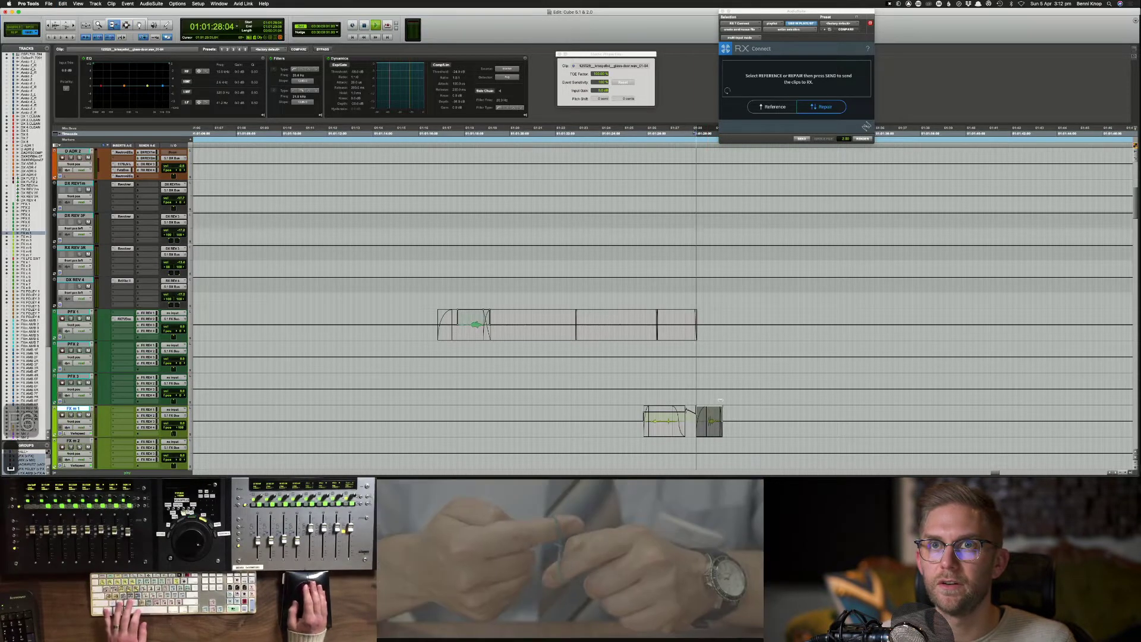
{"action": "key", "text": "space"}
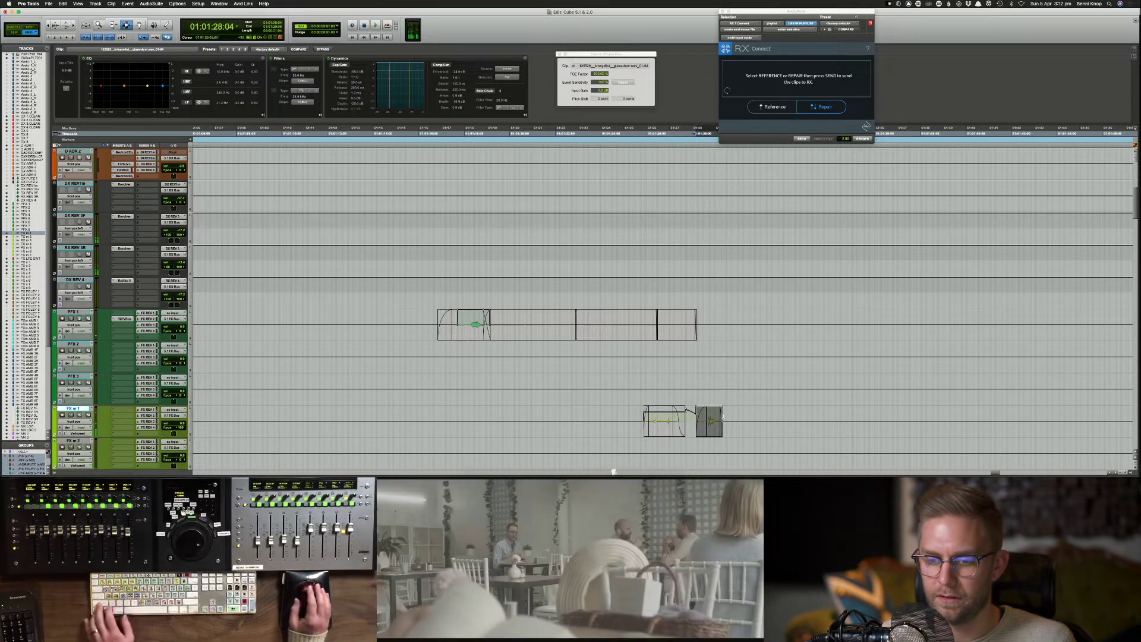
Step: Open the FX REV 1 send on FX m 1, show its level automation, and write the current level across the second glass-door part
{"action": "left_click", "coordinate": [149, 410]}
{"action": "left_click", "coordinate": [1002, 128], "text": "ctrl+super"}
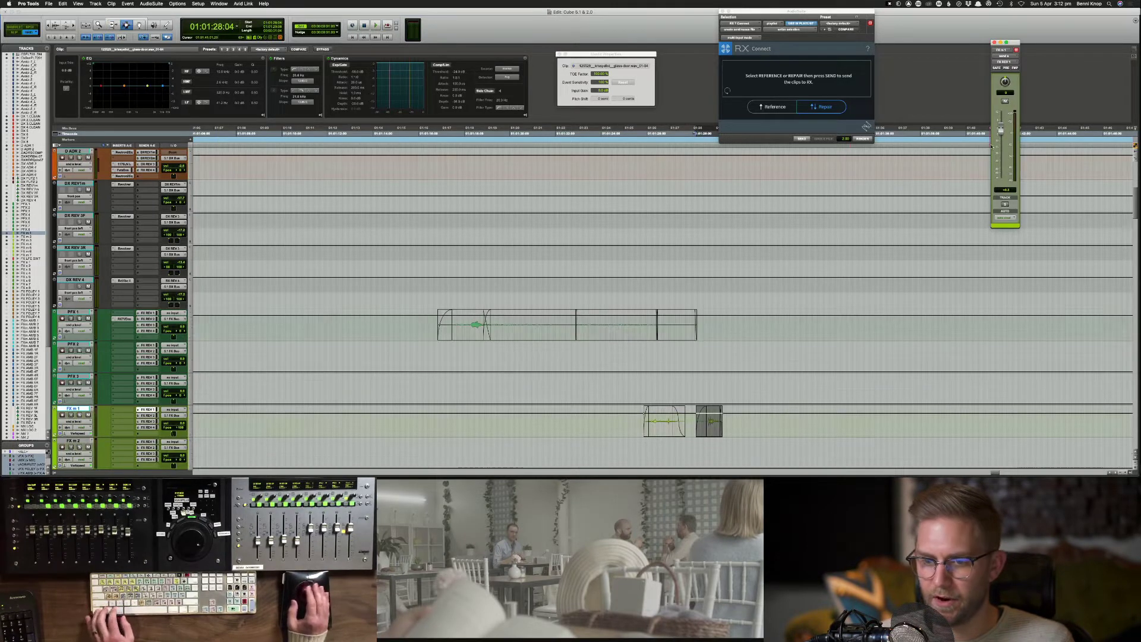
{"action": "key", "text": "super+slash"}
{"action": "key", "text": "F6"}
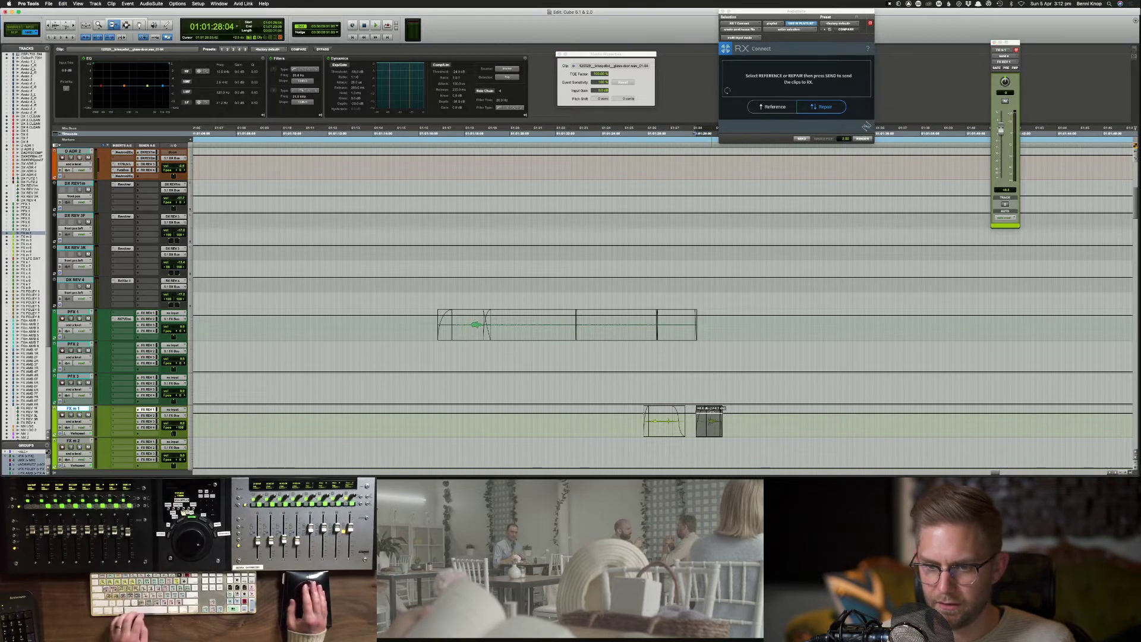
Step: Raise the reverb send's level line slightly over the second glass-door part, replay it, and return the tracks to waveform view
{"action": "key", "text": "space"}
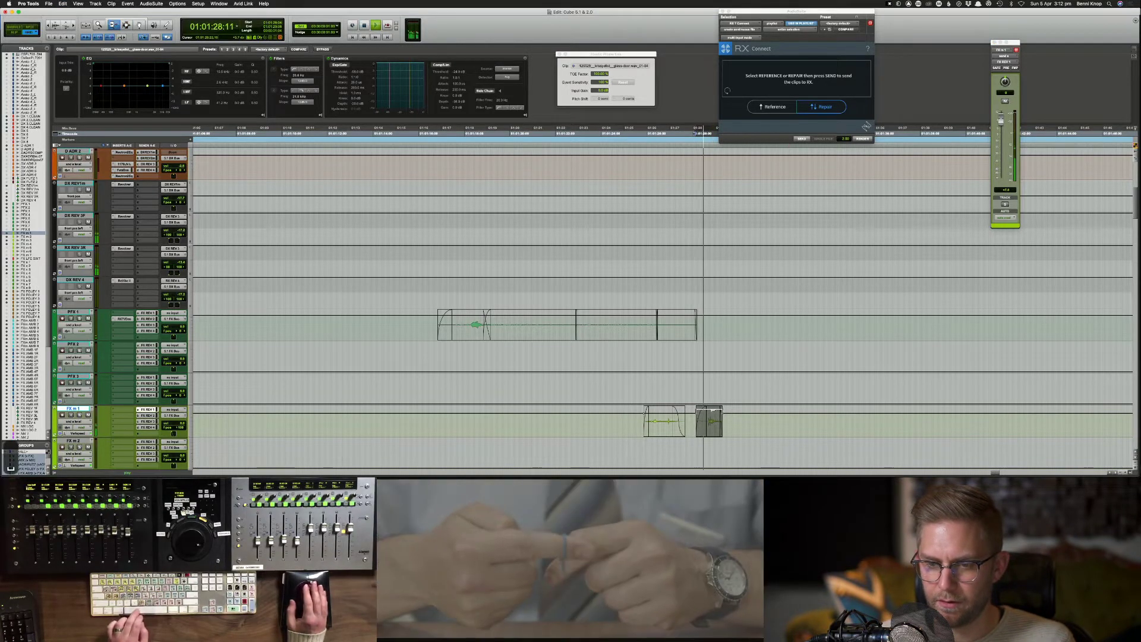
{"action": "key", "text": "space"}
{"action": "key", "text": "space"}
{"action": "left_click_drag", "start_coordinate": [713, 411], "coordinate": [713, 409]}
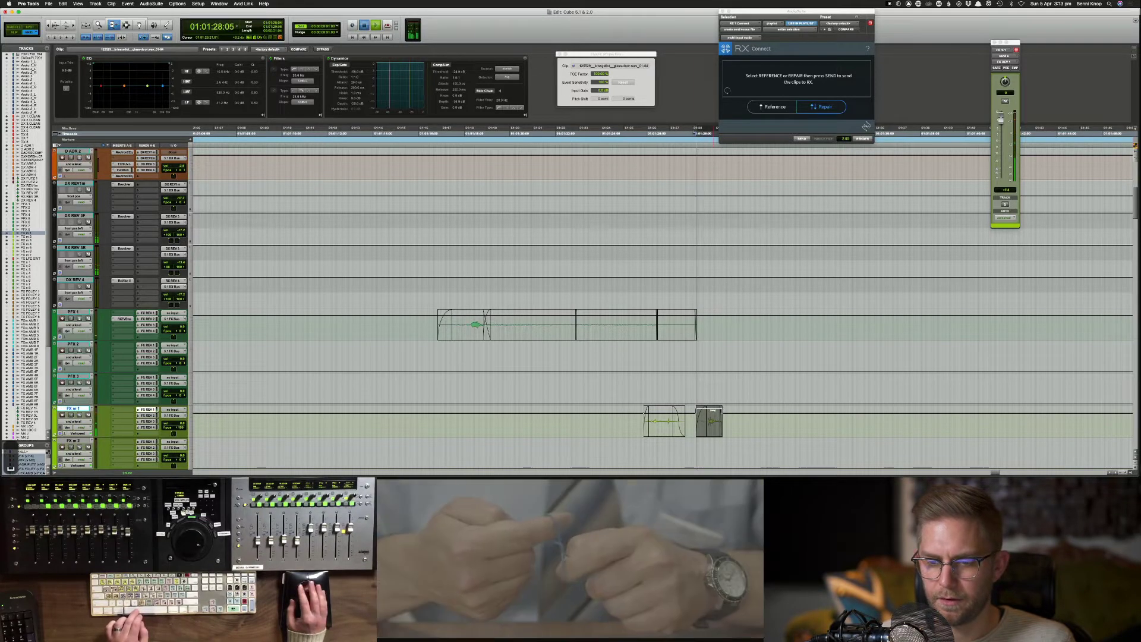
{"action": "key", "text": "space"}
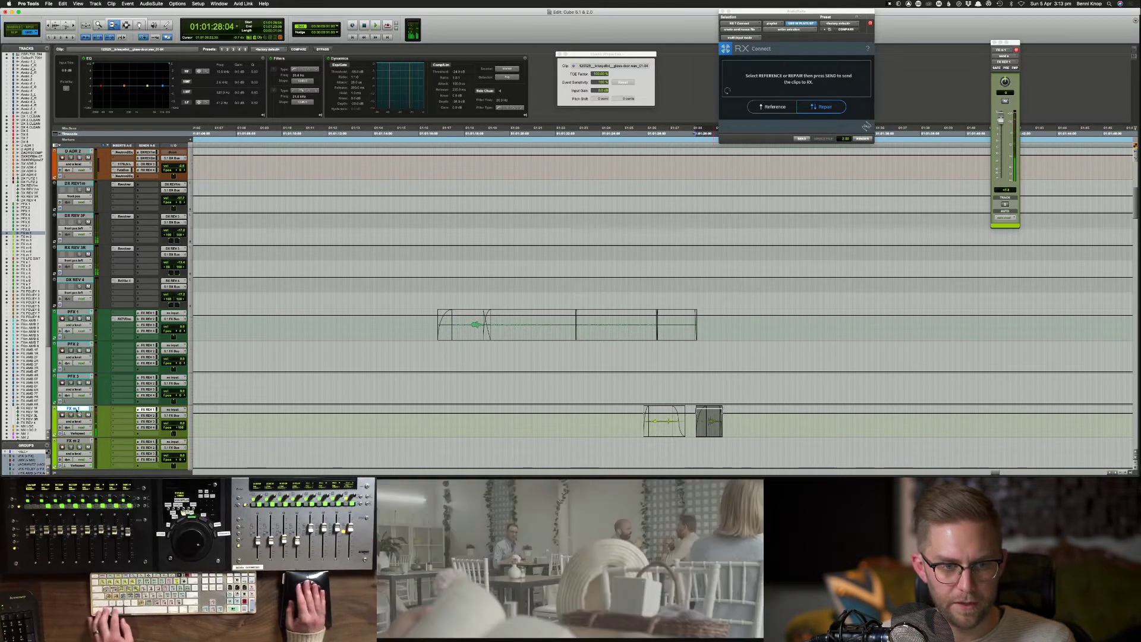
{"action": "key", "text": "minus"}
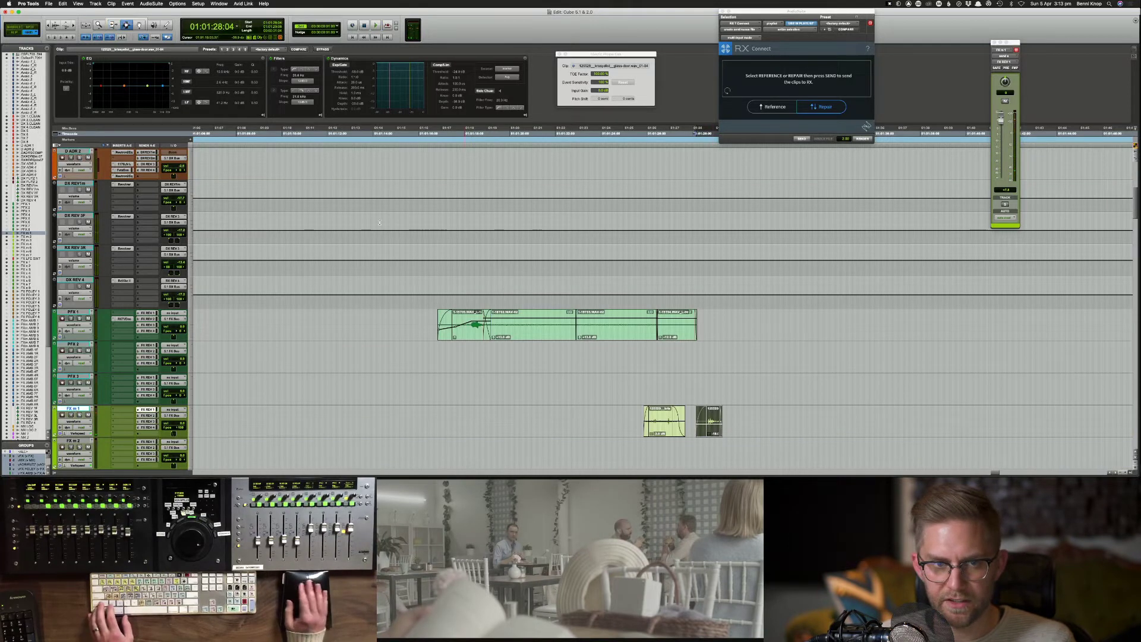
Step: Cut the high frequencies of the second glass-door part with the clip EQ and play the passage from before both parts
{"action": "left_click_drag", "start_coordinate": [163, 86], "coordinate": [161, 97]}
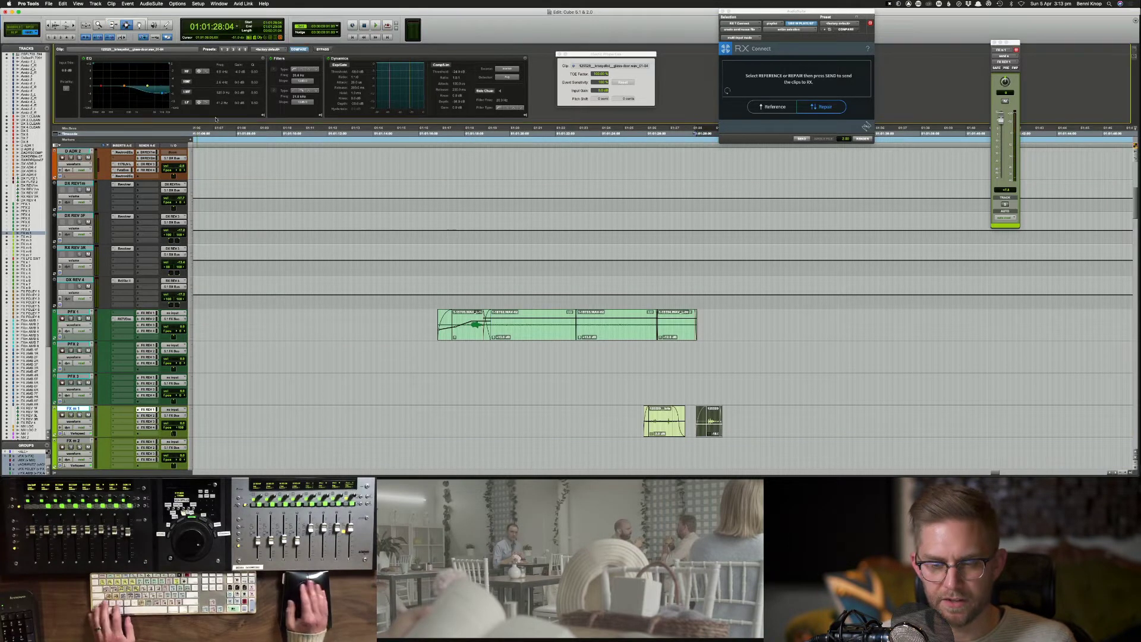
{"action": "left_click", "coordinate": [649, 389]}
{"action": "key", "text": "space"}
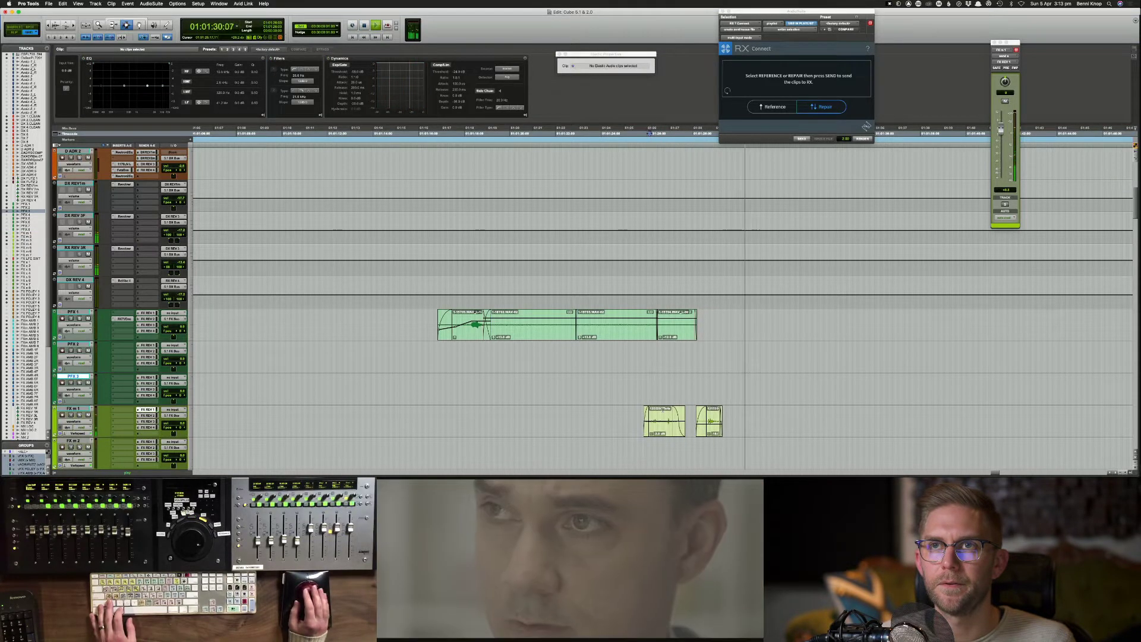
{"action": "left_click", "coordinate": [678, 368]}
{"action": "key", "text": "space"}
Step: Copy the long elastic-band stretching clip at about 01:00:57 on FX FOLEY 1
{"action": "scroll", "coordinate": [677, 368], "scroll_direction": "up", "scroll_amount": 2}
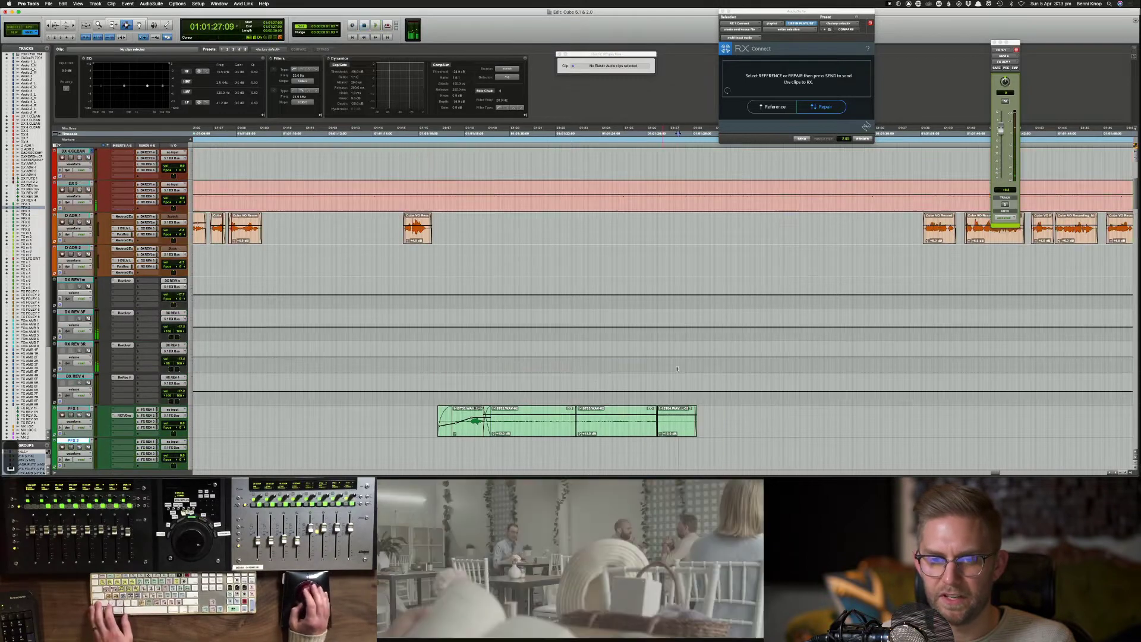
{"action": "scroll", "coordinate": [677, 369], "scroll_direction": "down", "scroll_amount": 10}
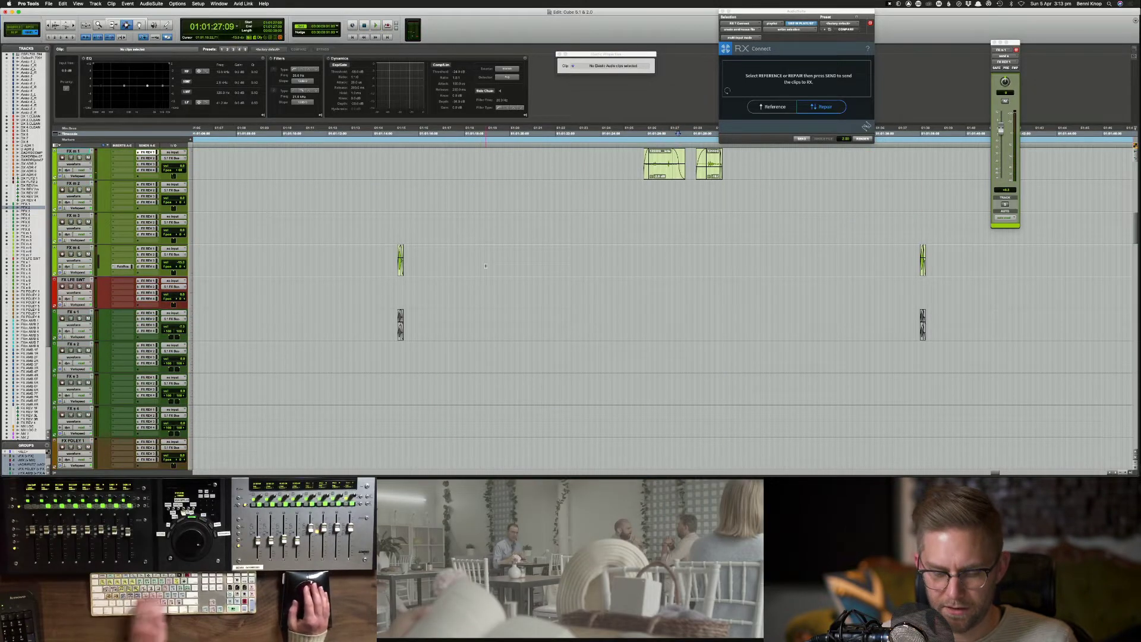
{"action": "key", "text": "r"}
{"action": "left_click", "coordinate": [350, 459]}
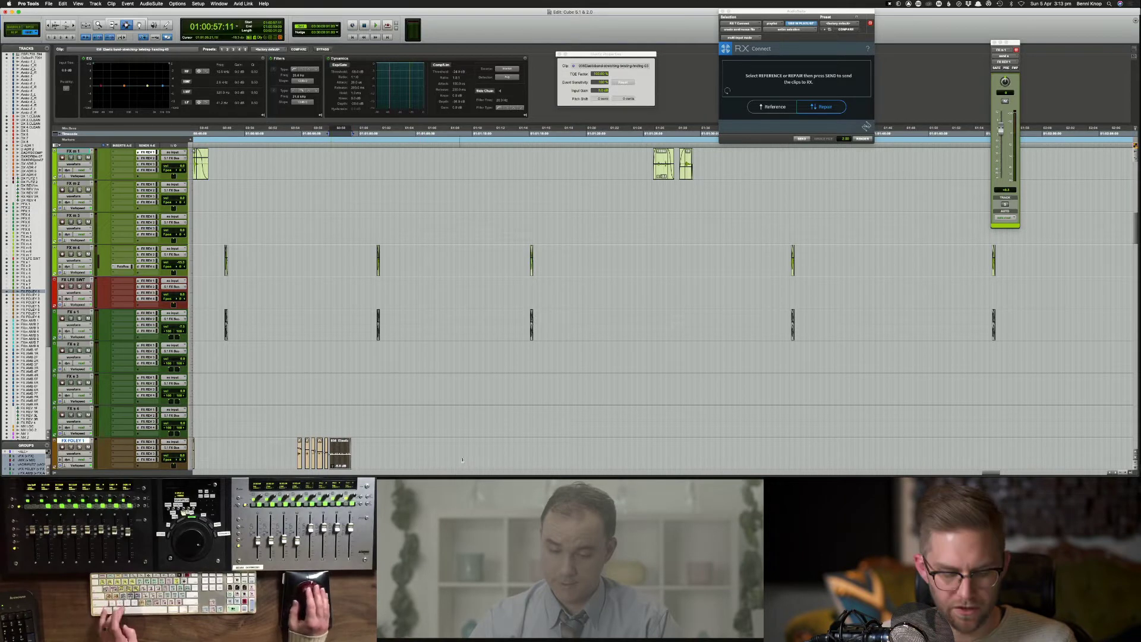
{"action": "key", "text": "super+c"}
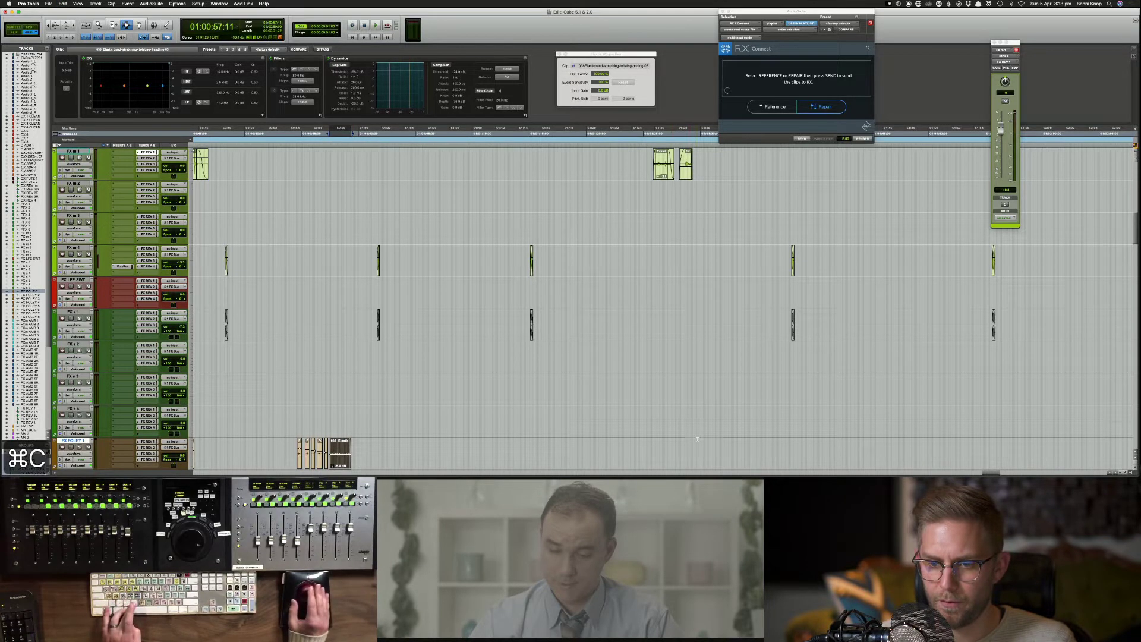
Step: Step the cursor back frame by frame to the cut to the hands at about 01:01:27:23, paste the elastic-band clip, and play it
{"action": "left_click", "coordinate": [689, 453]}
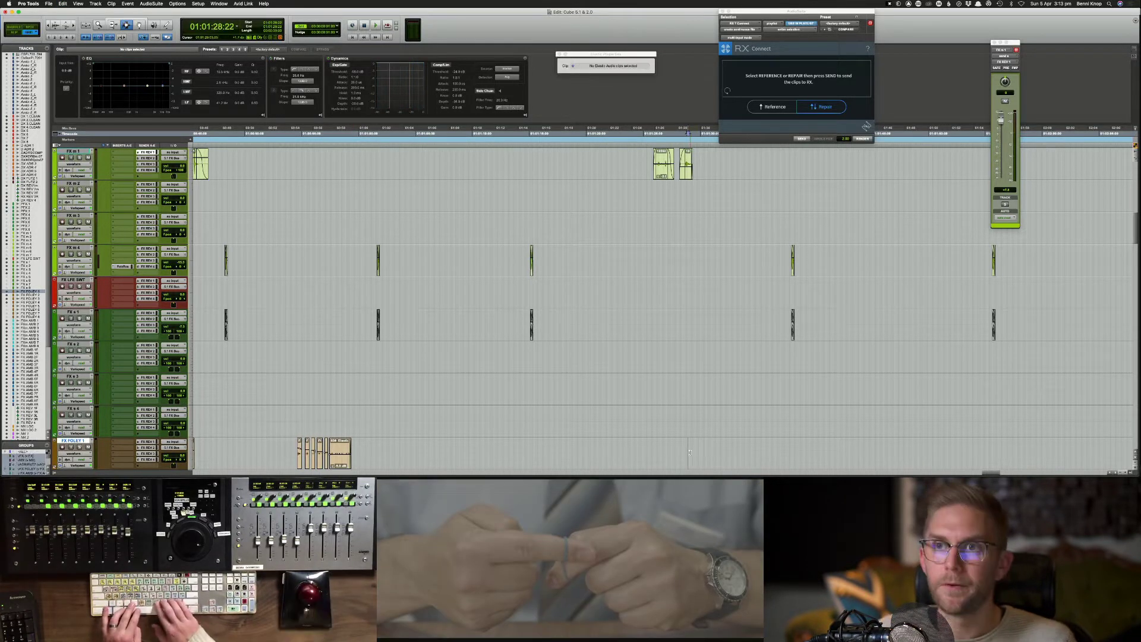
{"action": "key", "text": "comma"}
{"action": "key", "text": "comma"}
{"action": "key", "text": "comma"}
{"action": "key", "text": "comma"}
{"action": "key", "text": "comma"}
{"action": "key", "text": "comma"}
{"action": "key", "text": "comma"}
{"action": "key", "text": "comma"}
{"action": "key", "text": "comma"}
{"action": "key", "text": "comma"}
{"action": "key", "text": "comma"}
{"action": "key", "text": "comma"}
{"action": "key", "text": "comma"}
{"action": "key", "text": "comma"}
{"action": "key", "text": "comma"}
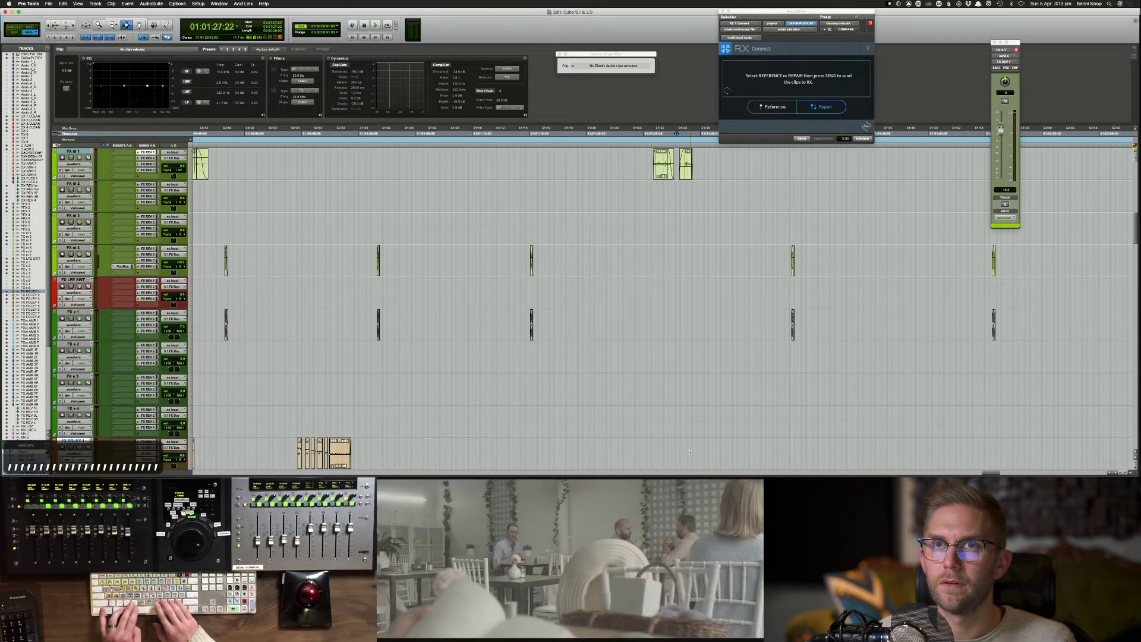
{"action": "key", "text": "super+v"}
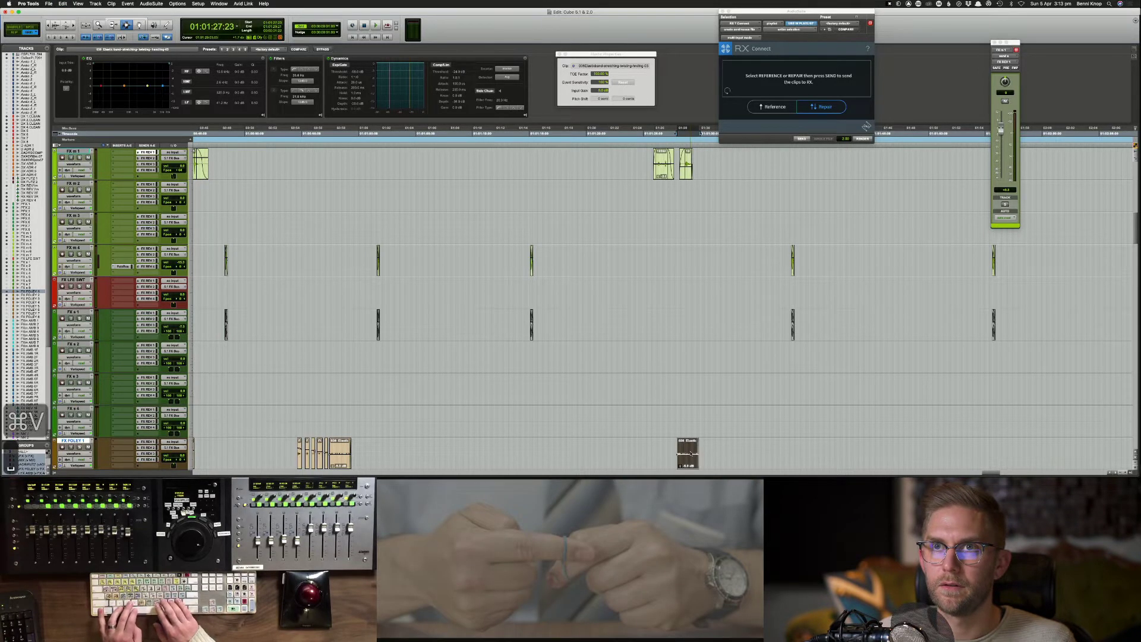
{"action": "key", "text": "space"}
{"action": "key", "text": "space"}
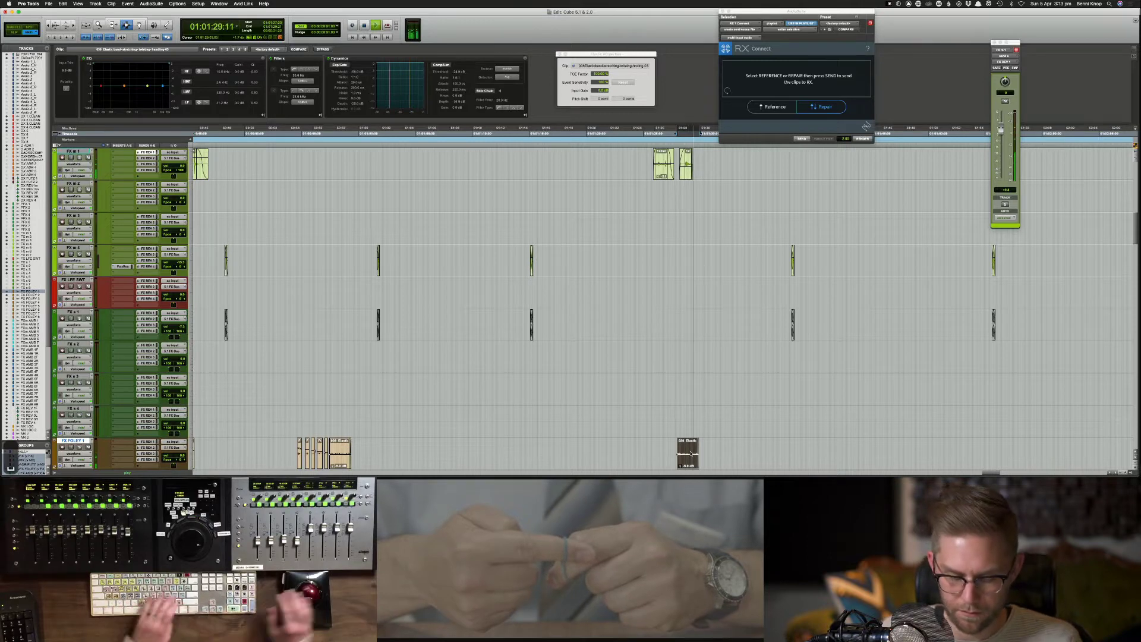
Step: Shift the pasted elastic-band clip slightly later, nudge it back to start at 01:01:28:02, and play it against the hands shot
{"action": "key", "text": "super+bracketright"}
{"action": "key", "text": "super+bracketright"}
{"action": "left_click_drag", "start_coordinate": [691, 454], "coordinate": [709, 460]}
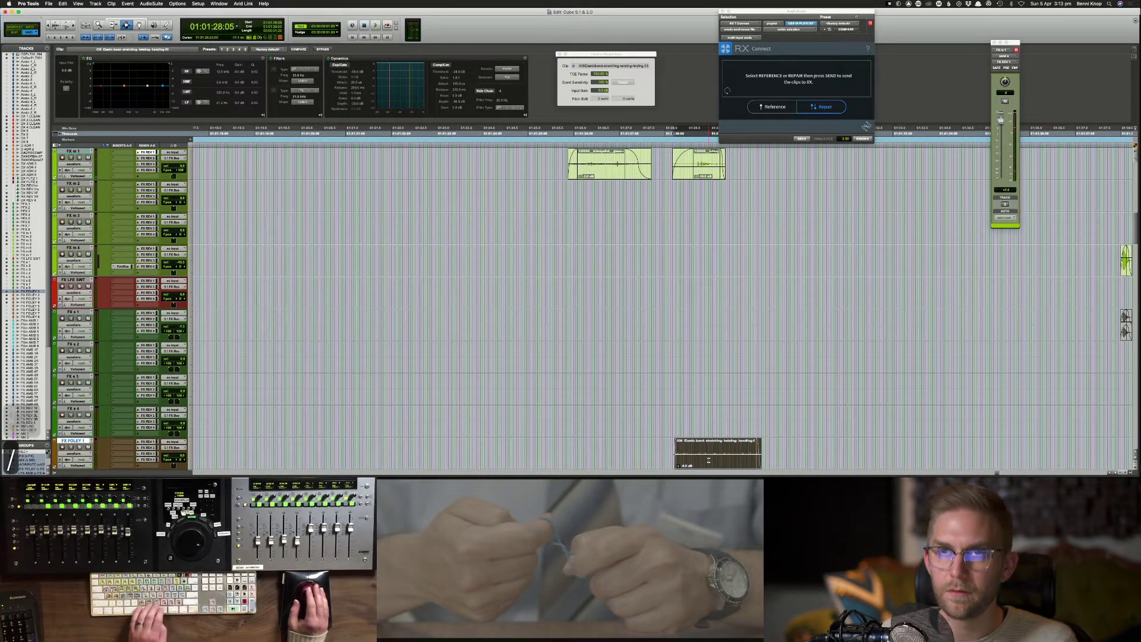
{"action": "key", "text": "comma"}
{"action": "key", "text": "comma"}
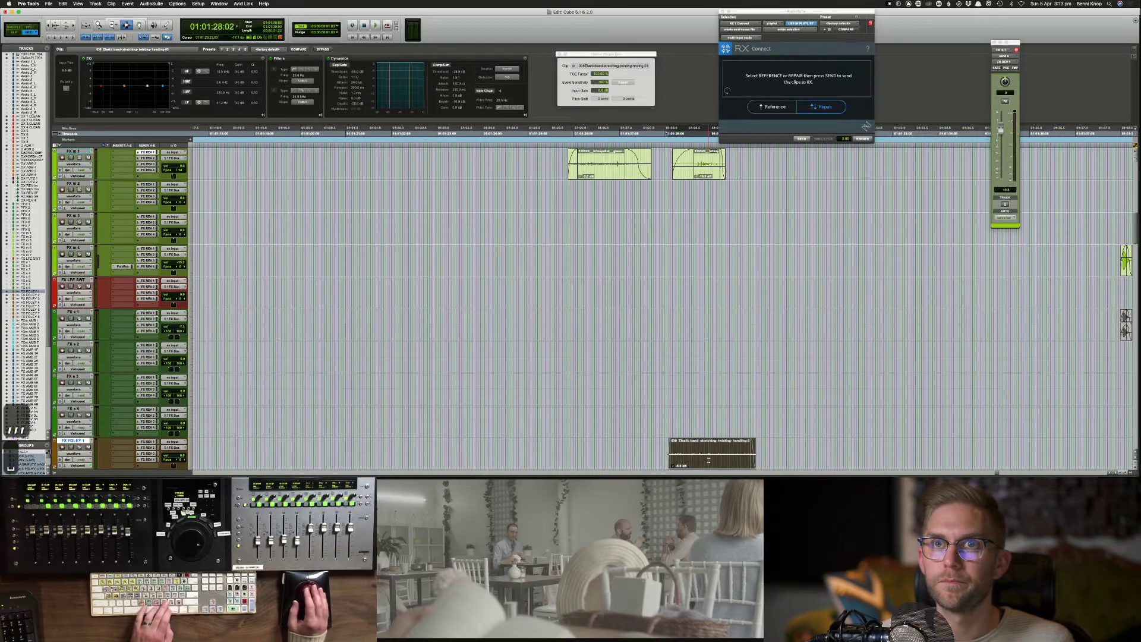
{"action": "key", "text": "space"}
{"action": "key", "text": "space"}
Step: Delete the tail of the pasted elastic-band clip after the hands shot, fade its new end, and play the passage
{"action": "left_click_drag", "start_coordinate": [710, 459], "coordinate": [781, 457]}
{"action": "key", "text": "Delete"}
{"action": "key", "text": "f"}
{"action": "key", "text": "comma"}
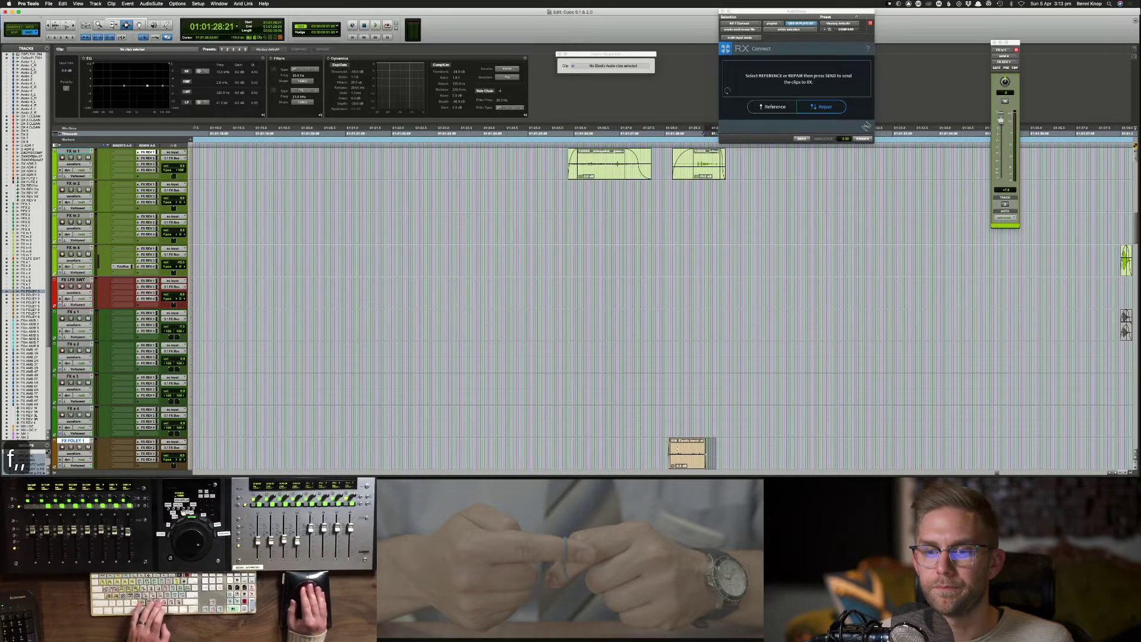
{"action": "key", "text": "space"}
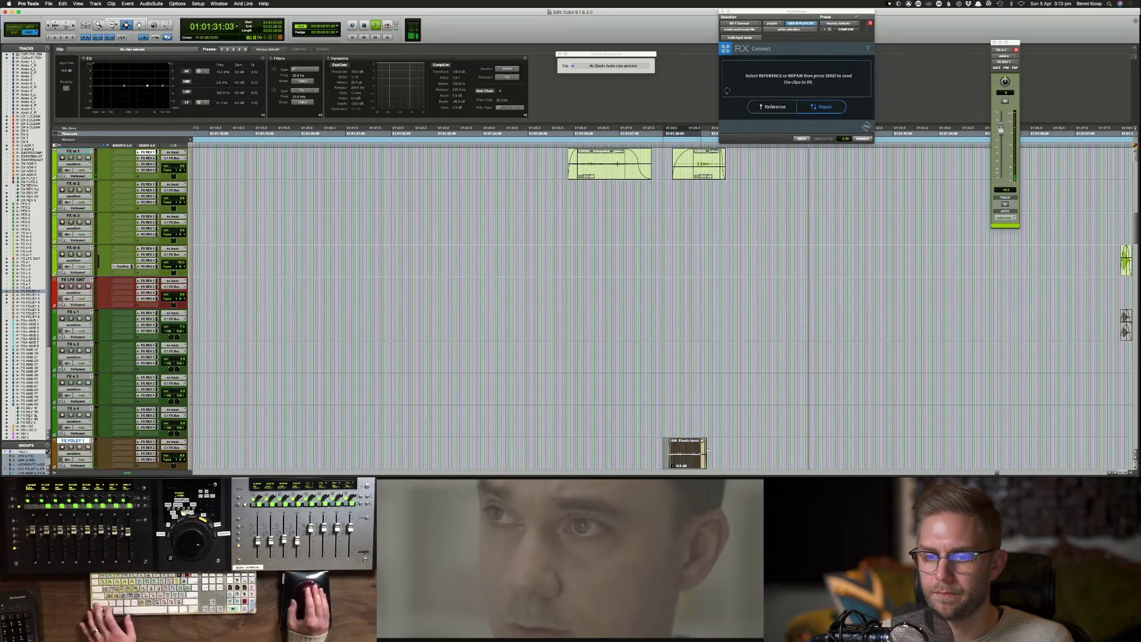
Step: Select the DX 5 clips along the whole timeline, listen to playback, and return to the hands shot near 01:01:37
{"action": "key", "text": "super+bracketleft"}
{"action": "key", "text": "super+bracketleft"}
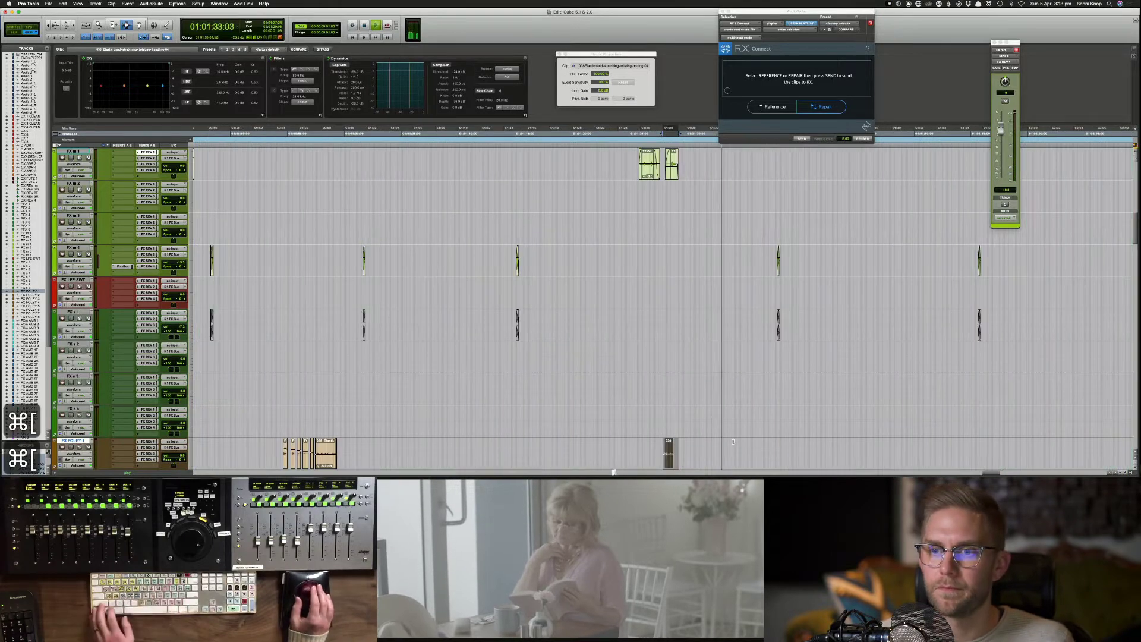
{"action": "key", "text": "super+bracketleft"}
{"action": "key", "text": "super+bracketleft"}
{"action": "scroll", "coordinate": [734, 442], "scroll_direction": "up", "scroll_amount": 6}
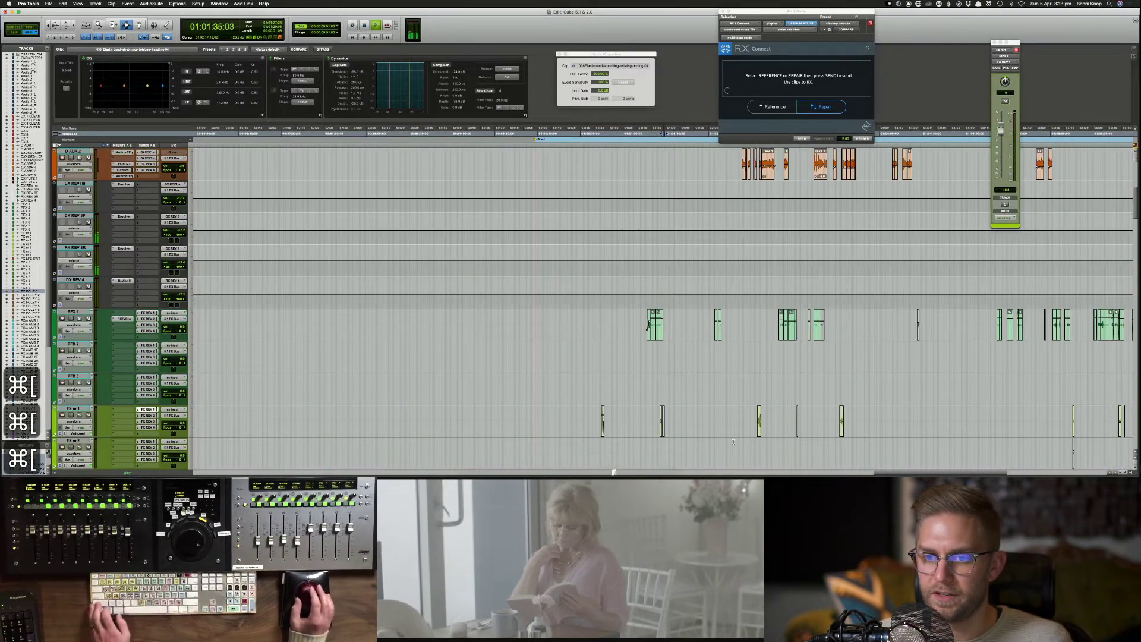
{"action": "scroll", "coordinate": [733, 442], "scroll_direction": "up", "scroll_amount": 8}
{"action": "key", "text": "super+bracketleft"}
{"action": "key", "text": "super+bracketleft"}
{"action": "left_click_drag", "start_coordinate": [614, 352], "coordinate": [831, 352]}
{"action": "scroll", "coordinate": [744, 351], "scroll_direction": "down", "scroll_amount": 4}
{"action": "key", "text": "space"}
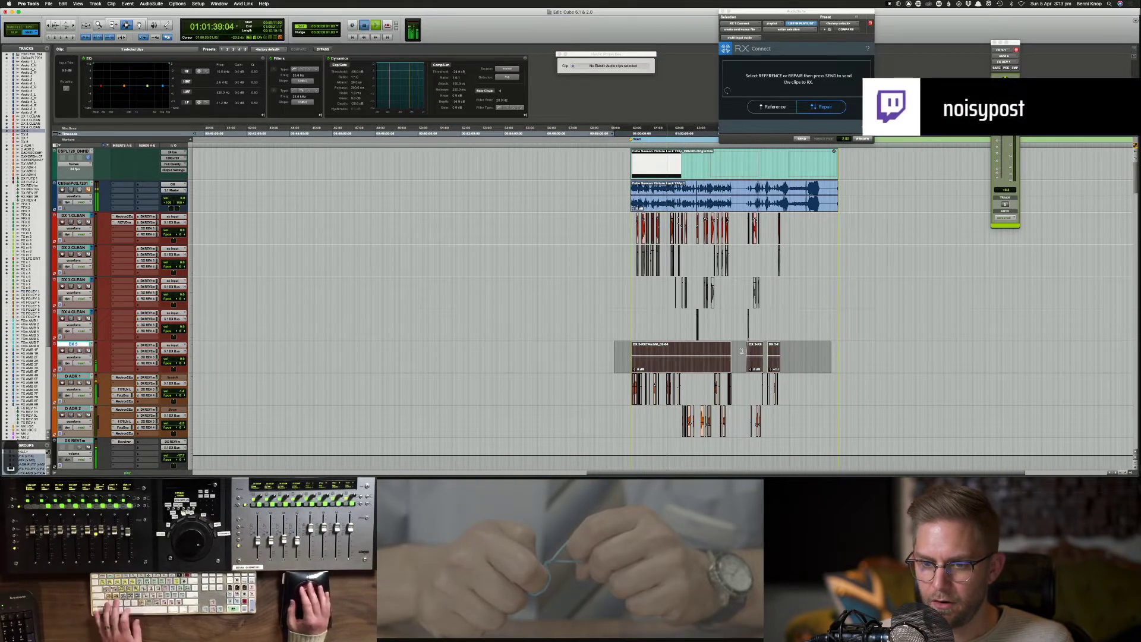
{"action": "left_click", "coordinate": [664, 352]}
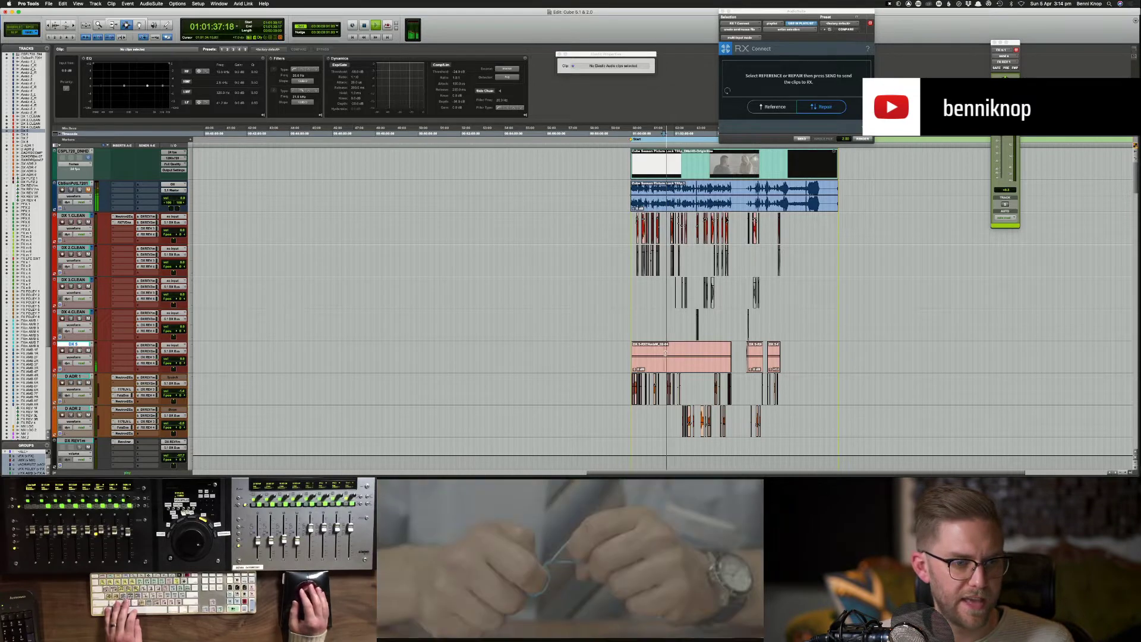
Step: Copy the elastic-band clip on FX FOLEY 1 to the next hands shot at about 01:01:37, extend its end, and play it
{"action": "key", "text": "super+bracketright"}
{"action": "key", "text": "super+bracketright"}
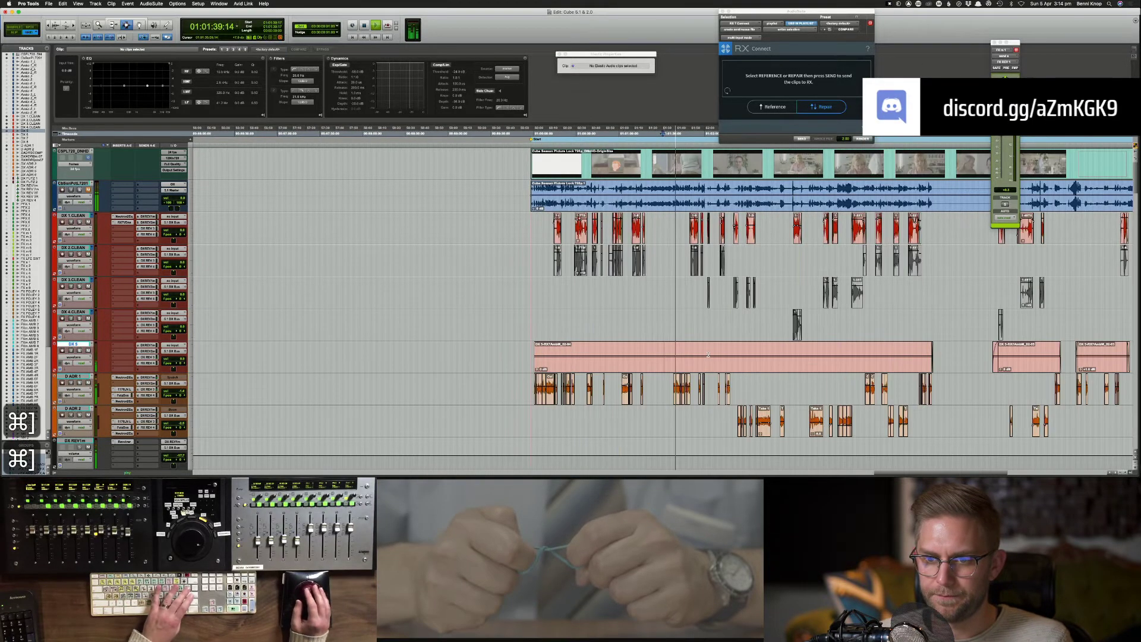
{"action": "key", "text": "super+bracketright"}
{"action": "scroll", "coordinate": [753, 352], "scroll_direction": "down", "scroll_amount": 8}
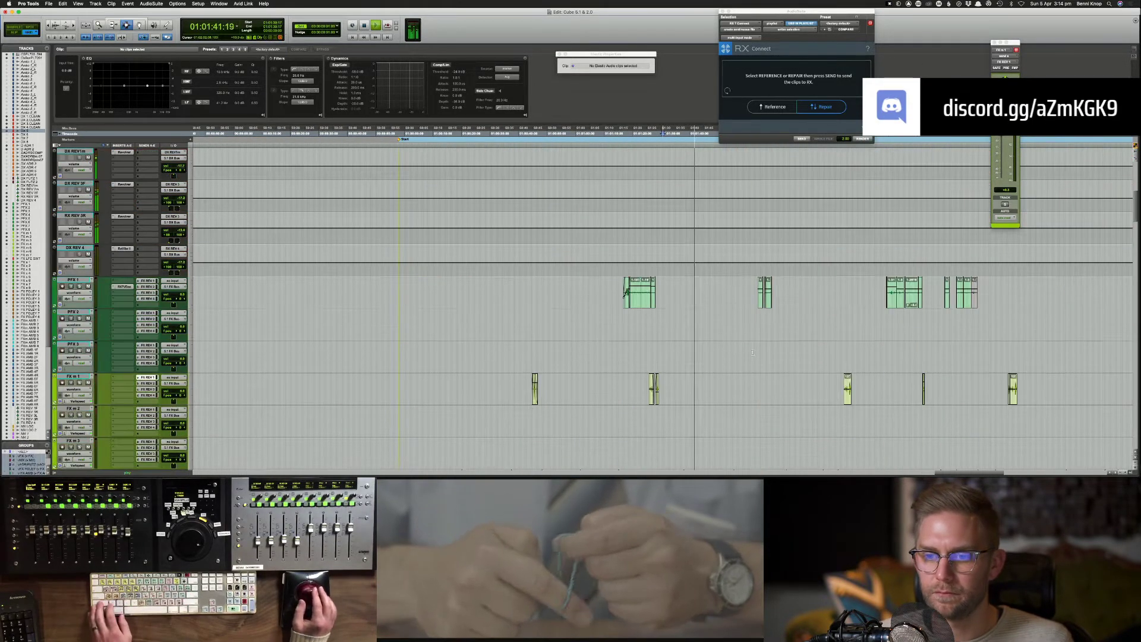
{"action": "scroll", "coordinate": [752, 352], "scroll_direction": "down", "scroll_amount": 5}
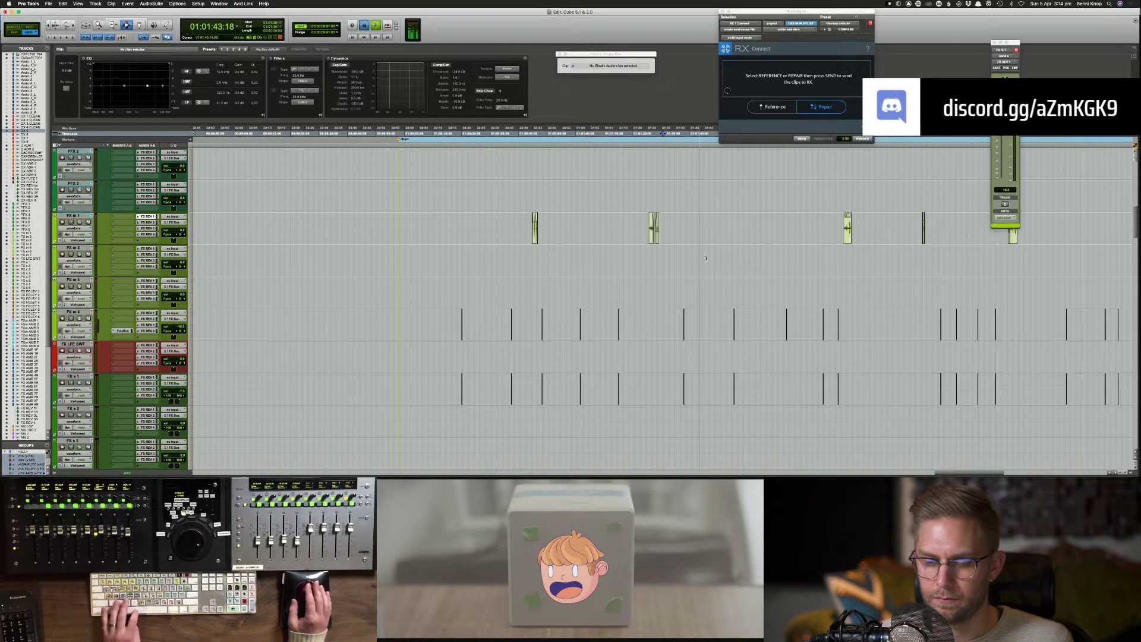
{"action": "scroll", "coordinate": [706, 258], "scroll_direction": "down", "scroll_amount": 9}
{"action": "key", "text": "super+bracketright"}
{"action": "key", "text": "super+bracketright"}
{"action": "key", "text": "super+bracketright"}
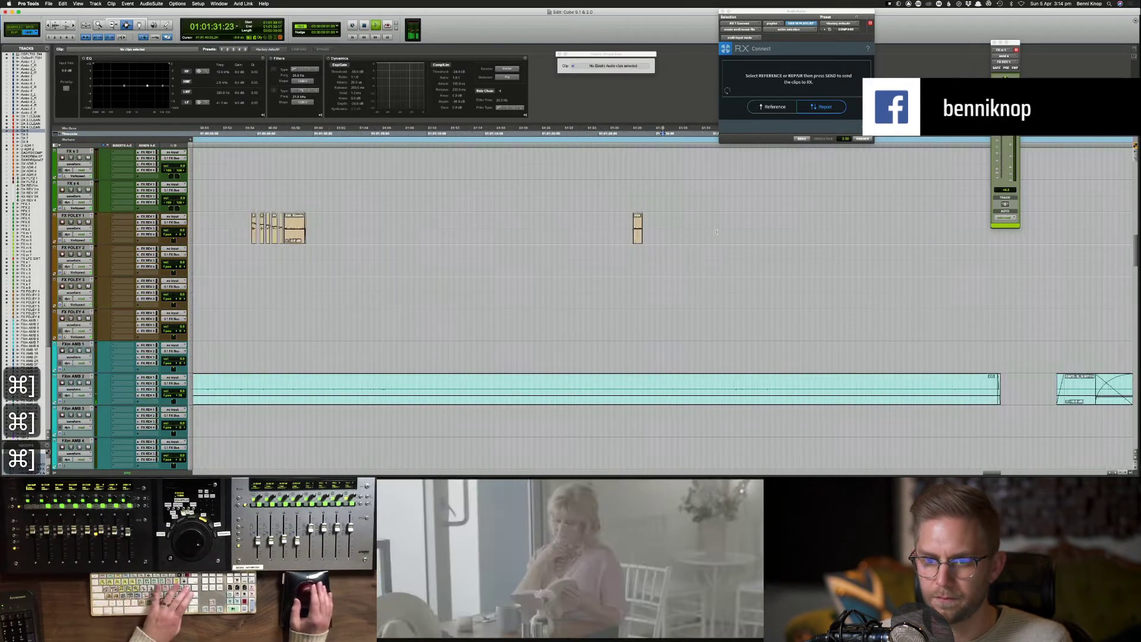
{"action": "key", "text": "super+bracketright"}
{"action": "left_click_drag", "start_coordinate": [571, 232], "coordinate": [953, 235]}
{"action": "left_click_drag", "start_coordinate": [879, 231], "coordinate": [1061, 231]}
{"action": "scroll", "coordinate": [1015, 237], "scroll_direction": "right", "scroll_amount": 5}
{"action": "key", "text": "space"}
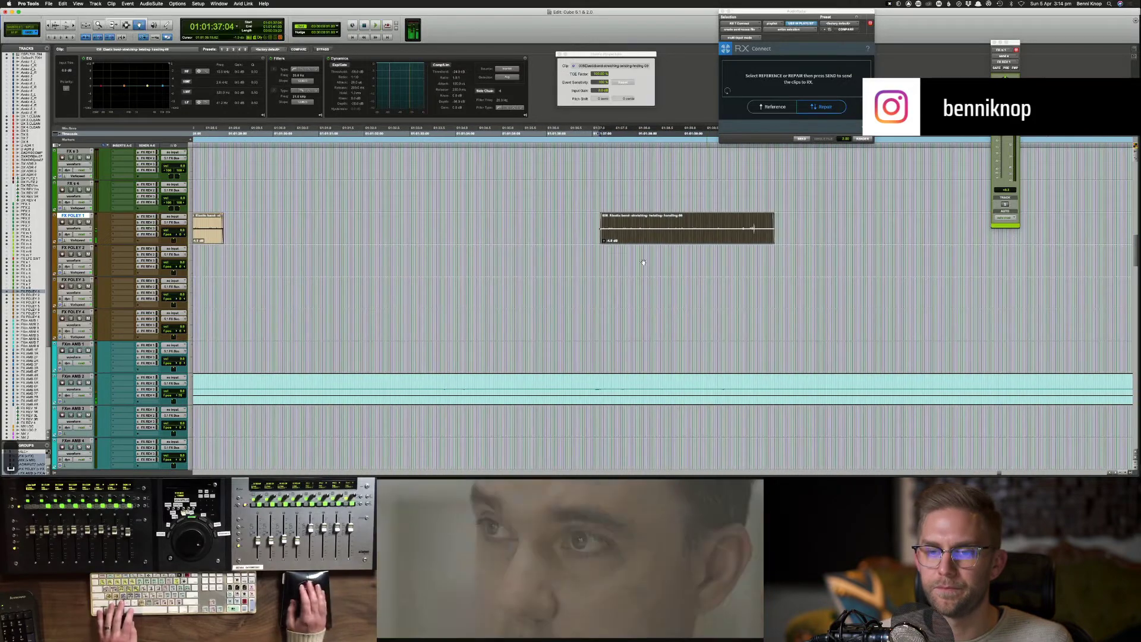
Step: Delete the beginning of the copied elastic-band clip, move the remainder later to match the hand movement, and play it
{"action": "left_click_drag", "start_coordinate": [592, 234], "coordinate": [679, 217]}
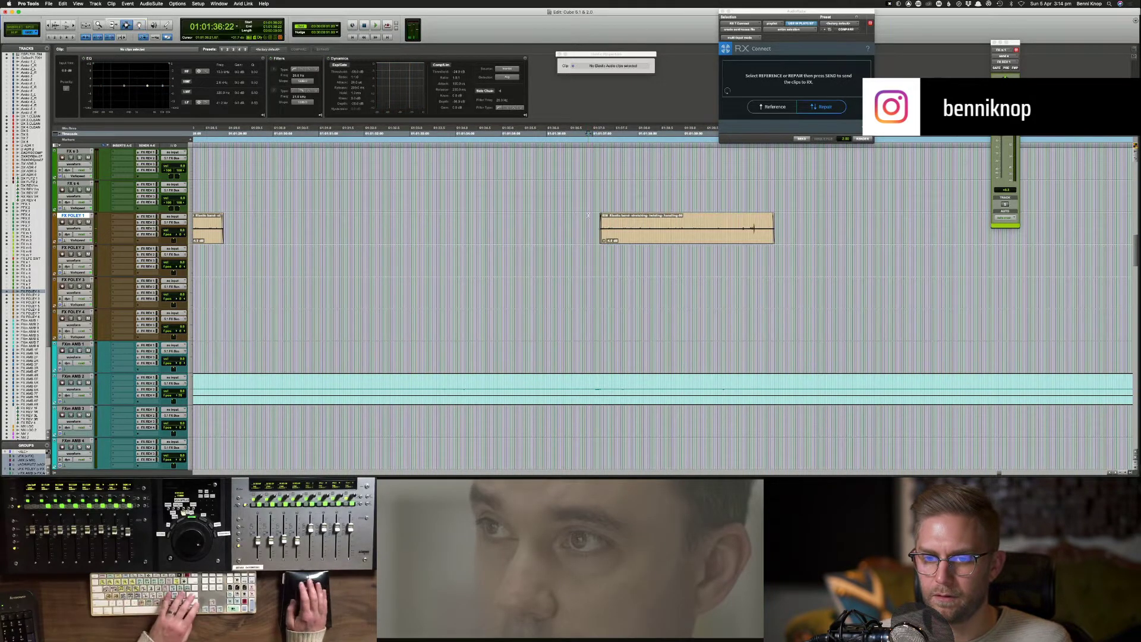
{"action": "key", "text": "Delete"}
{"action": "left_click_drag", "start_coordinate": [684, 239], "coordinate": [727, 234]}
{"action": "key", "text": "space"}
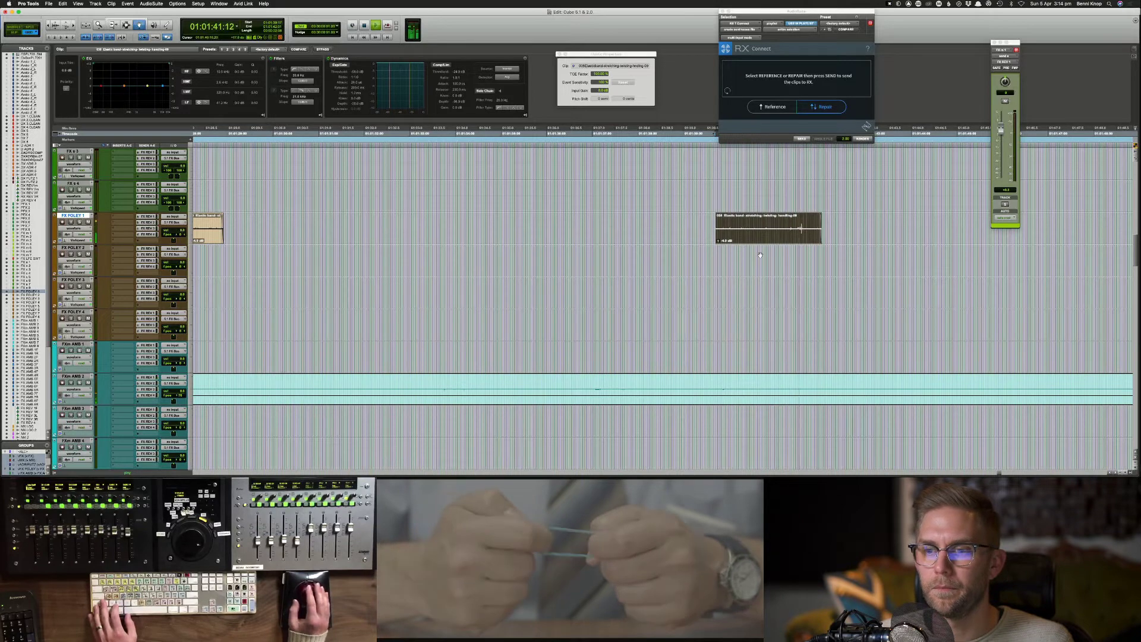
Step: Try to cut a short noisy section out near the end of the copied elastic-band clip
{"action": "key", "text": "space"}
{"action": "left_click_drag", "start_coordinate": [797, 234], "coordinate": [811, 234]}
{"action": "key", "text": "Delete"}
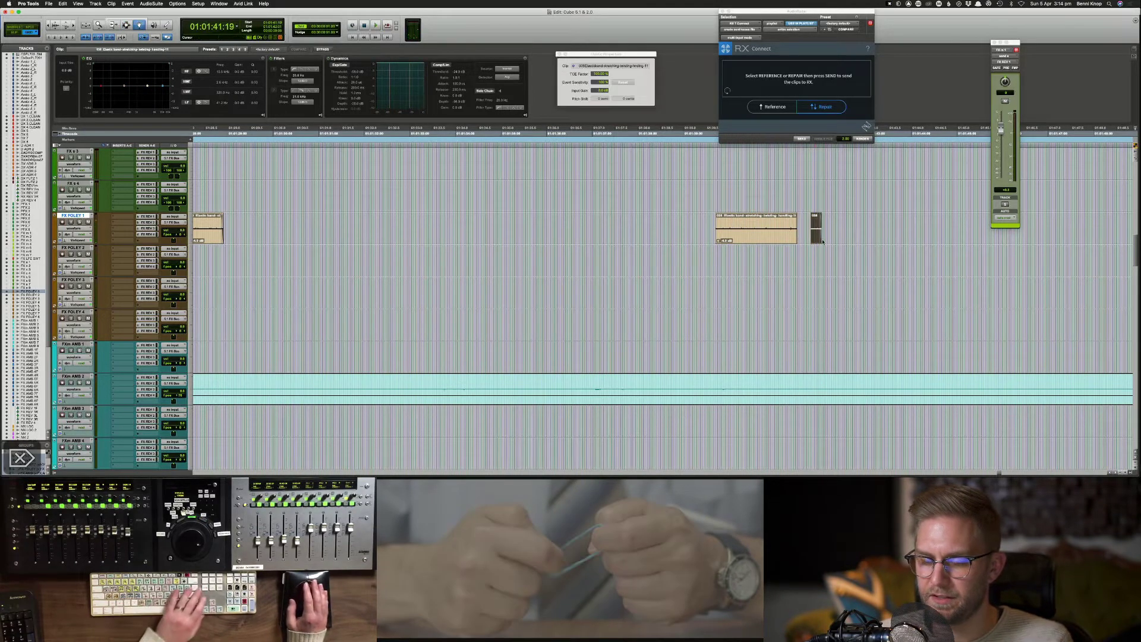
Step: Extend the copied elastic-band clip's end, copy a section of the revealed audio, paste it earlier over the sharp noise, and play it
{"action": "key", "text": "F6"}
{"action": "left_click_drag", "start_coordinate": [819, 241], "coordinate": [1021, 241]}
{"action": "key", "text": "F7"}
{"action": "left_click_drag", "start_coordinate": [871, 228], "coordinate": [914, 229]}
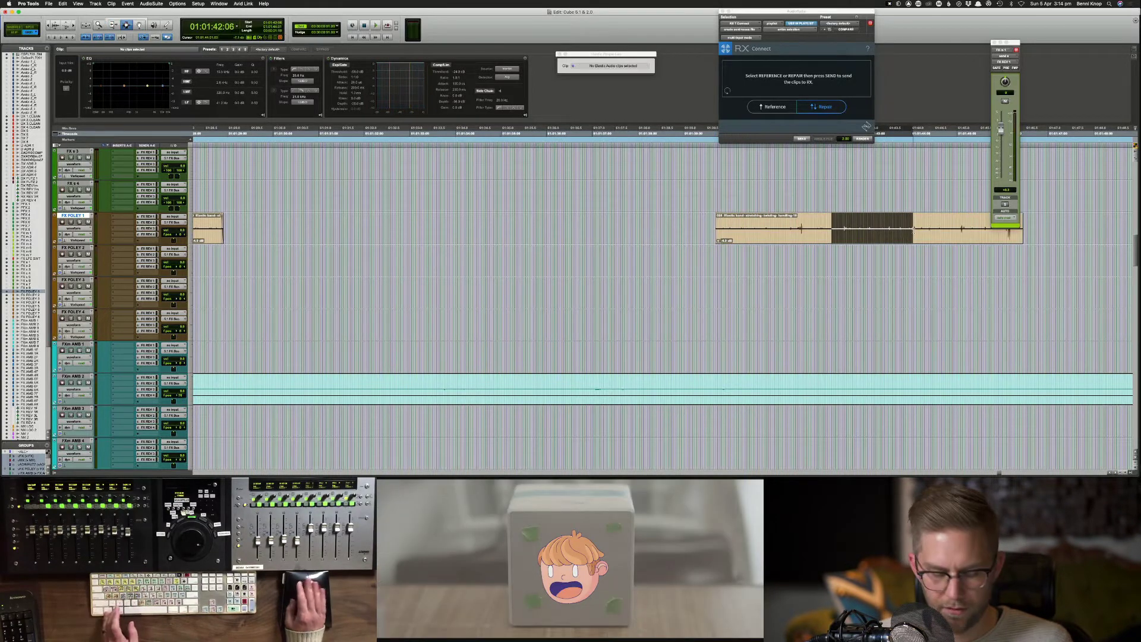
{"action": "key", "text": "super+c"}
{"action": "left_click", "coordinate": [792, 229]}
{"action": "key", "text": "super+v"}
{"action": "key", "text": "space"}
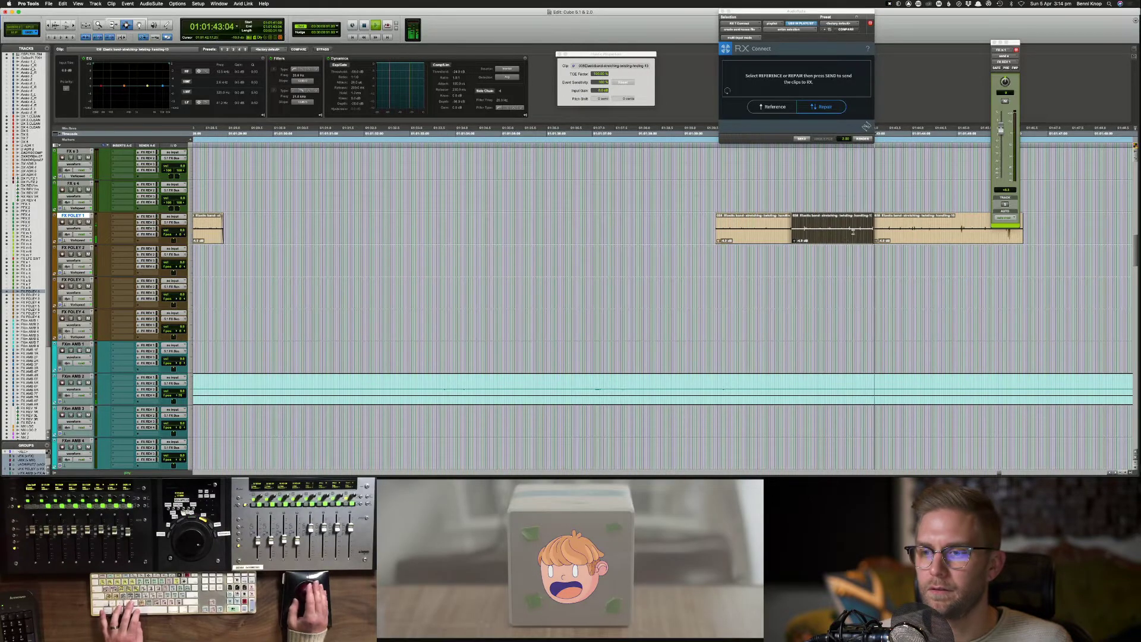
Step: Delete the end of the pasted section with all leftover audio after it, and place the cursor before the clips
{"action": "key", "text": "space"}
{"action": "left_click_drag", "start_coordinate": [860, 231], "coordinate": [1050, 230]}
{"action": "key", "text": "Delete"}
{"action": "left_click", "coordinate": [675, 222]}
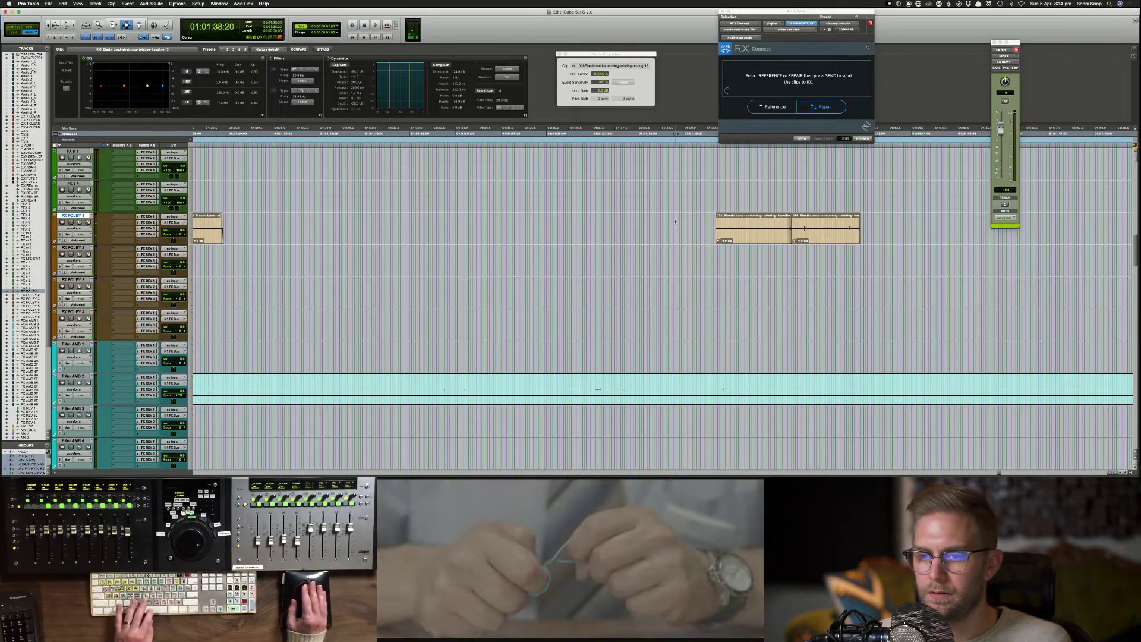
Step: Trim the end of the second elastic-band clip, fade the outer edges of both clips, and play the result
{"action": "key", "text": "space"}
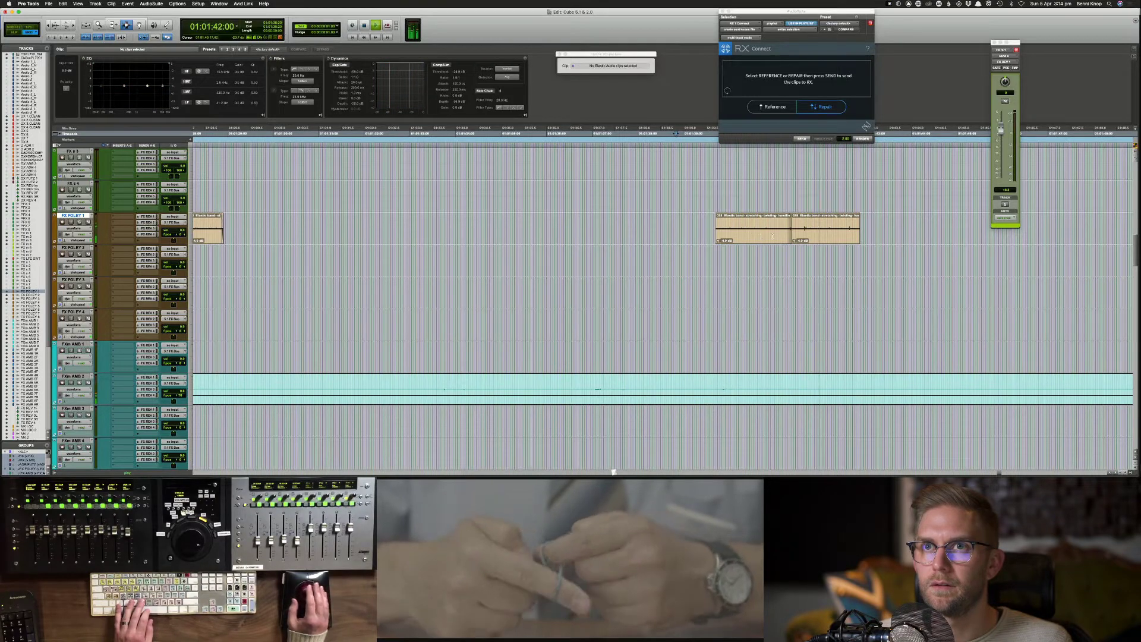
{"action": "double_click", "coordinate": [829, 237]}
{"action": "scroll", "coordinate": [829, 237], "scroll_direction": "down", "scroll_amount": 4}
{"action": "key", "text": "space"}
{"action": "left_click_drag", "start_coordinate": [849, 231], "coordinate": [693, 231]}
{"action": "left_click", "coordinate": [692, 232]}
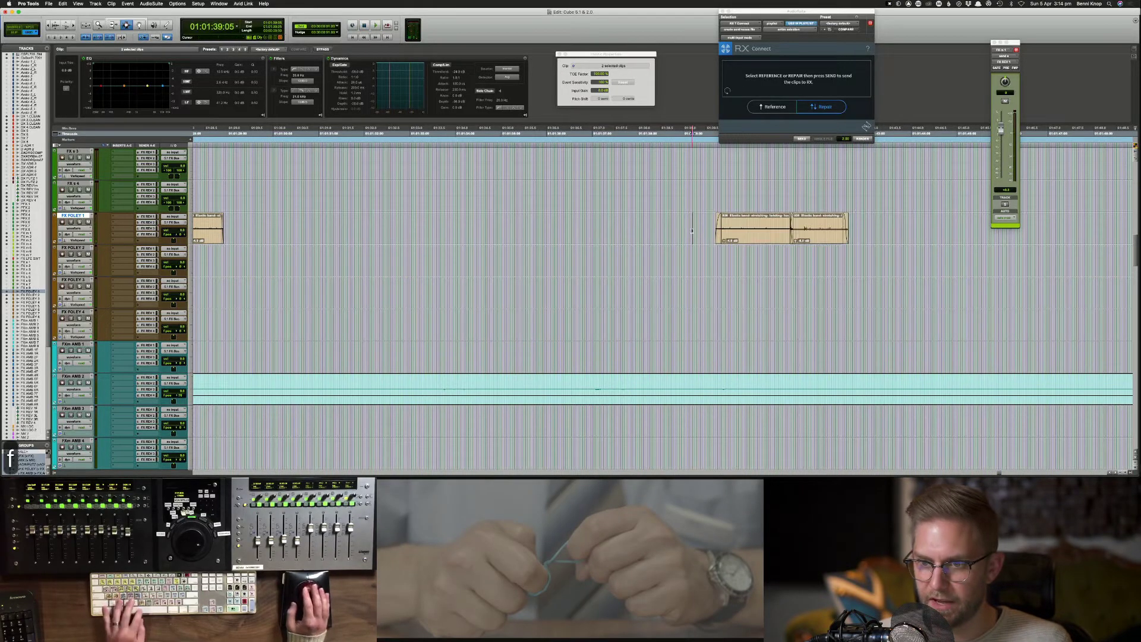
{"action": "key", "text": "space"}
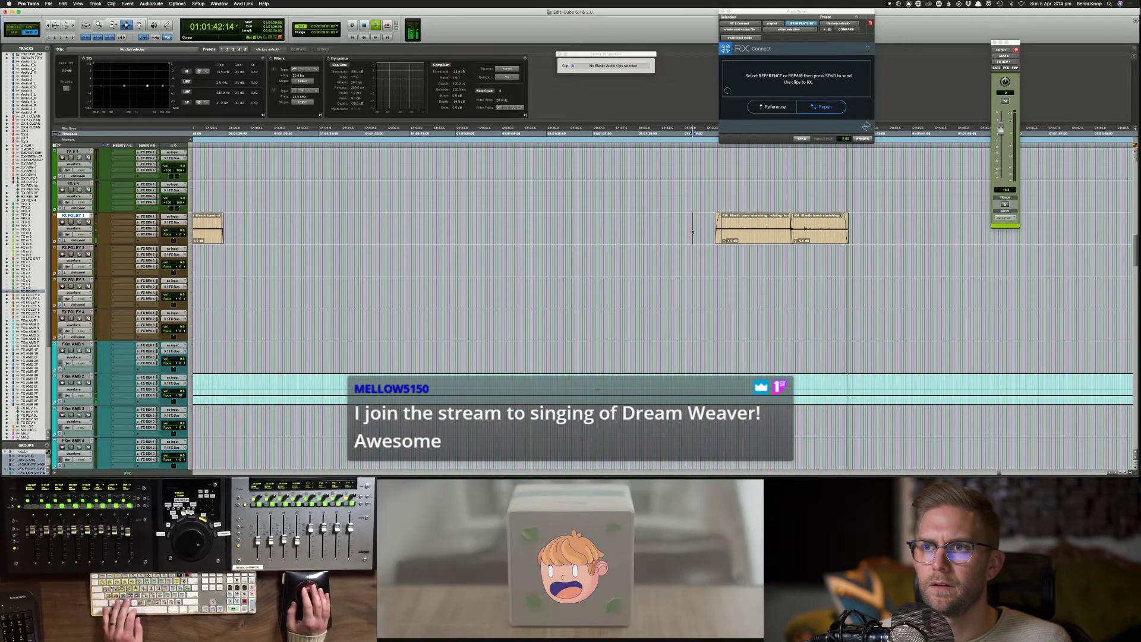
{"action": "key", "text": "space"}
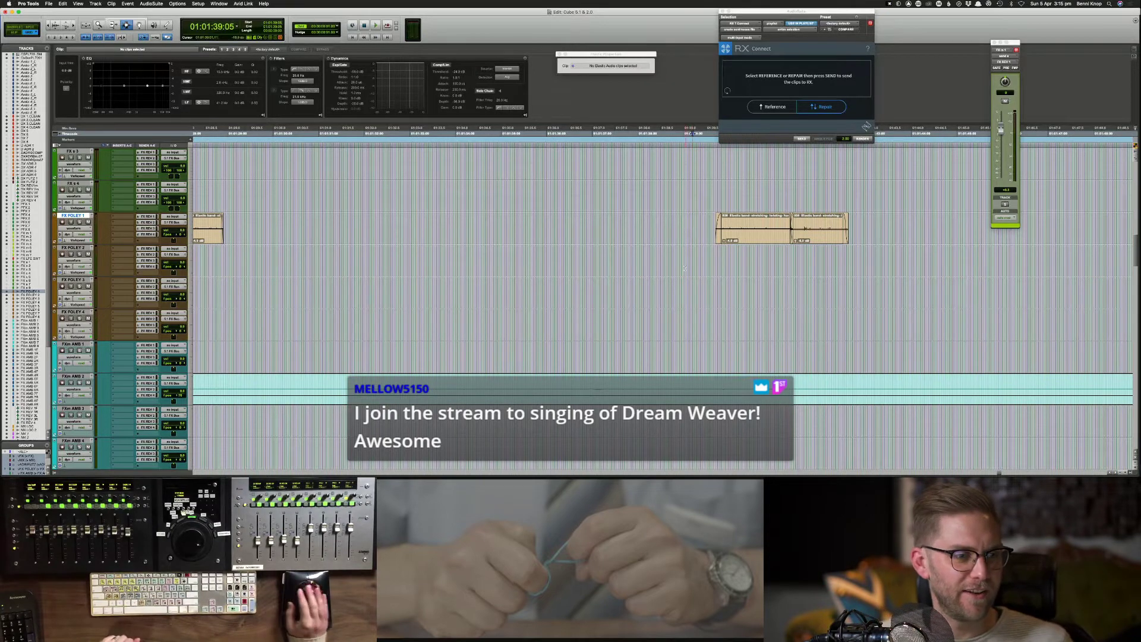
Step: Save the session and play the empty stretch between the short foley clip and the elastic-band clips
{"action": "key", "text": "r"}
{"action": "key", "text": "r"}
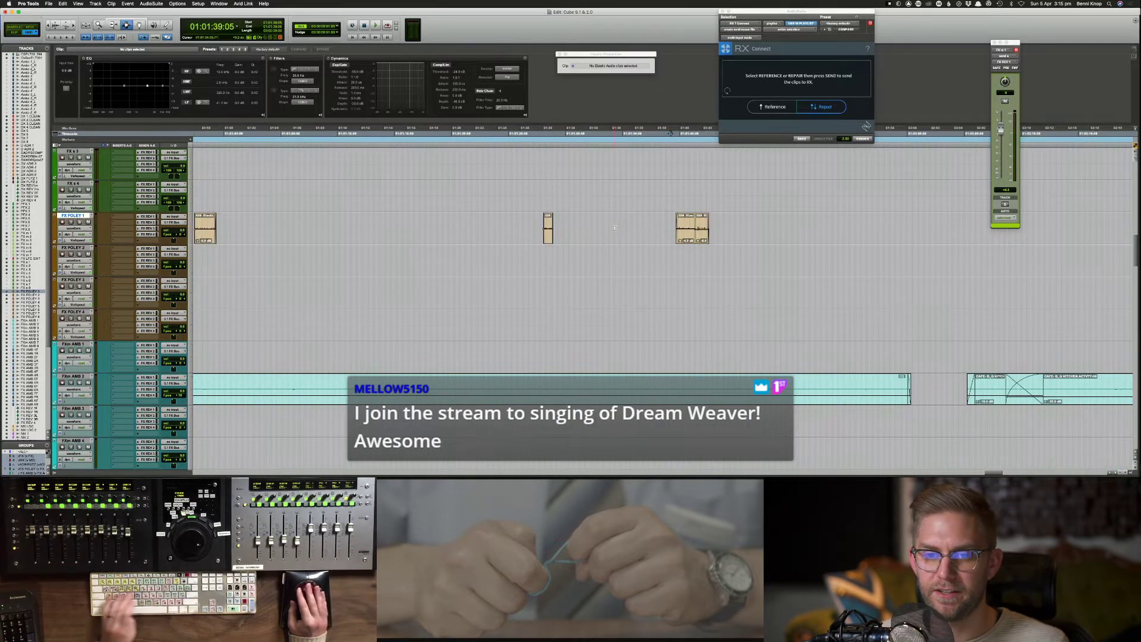
{"action": "left_click", "coordinate": [541, 225]}
{"action": "key", "text": "super+s"}
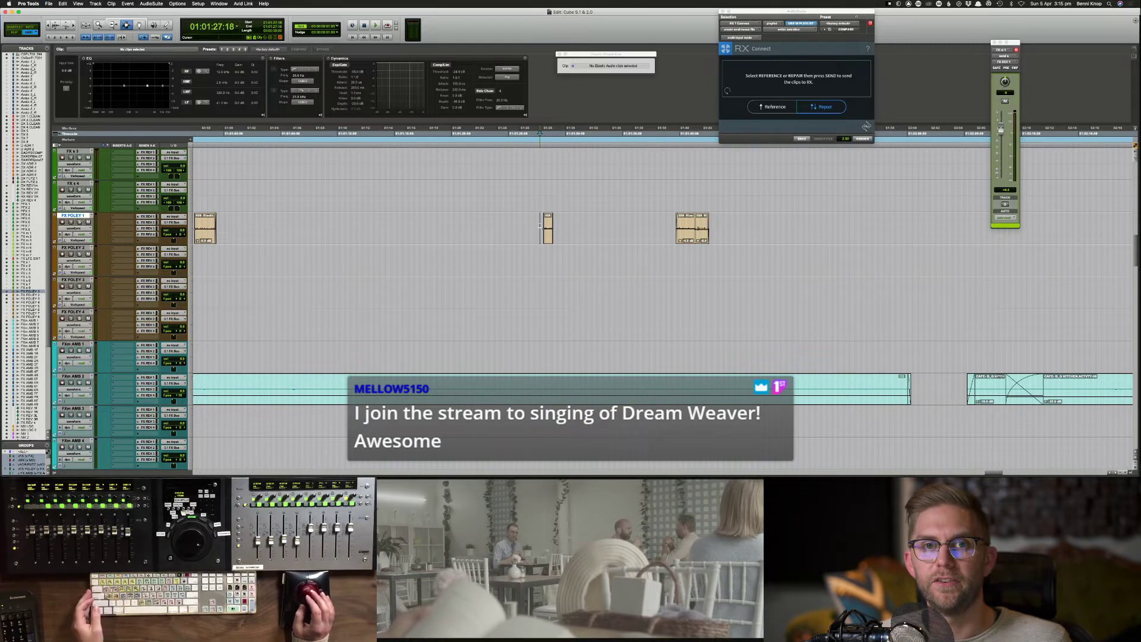
{"action": "left_click", "coordinate": [573, 226]}
{"action": "left_click", "coordinate": [598, 227]}
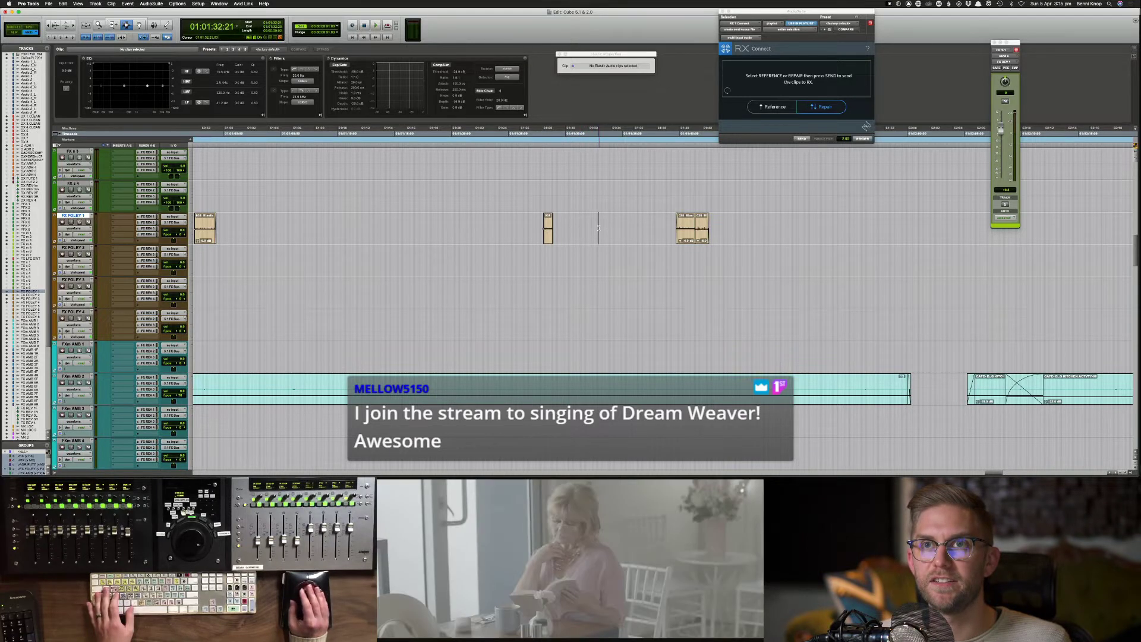
{"action": "left_click", "coordinate": [578, 226]}
{"action": "key", "text": "space"}
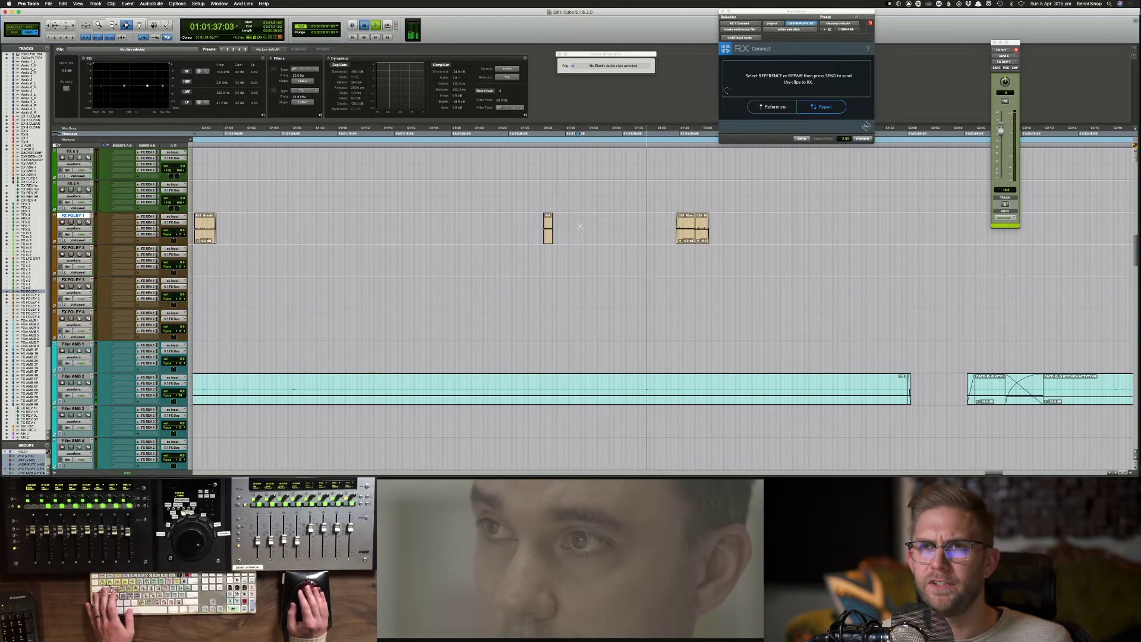
{"action": "key", "text": "space"}
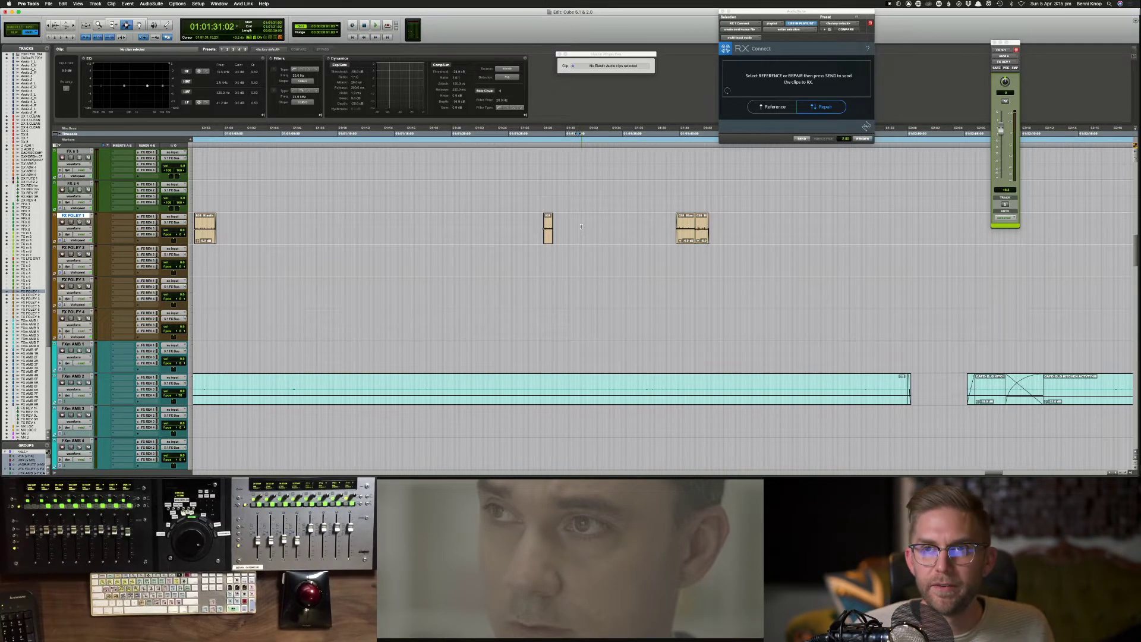
{"action": "key", "text": "super+s"}
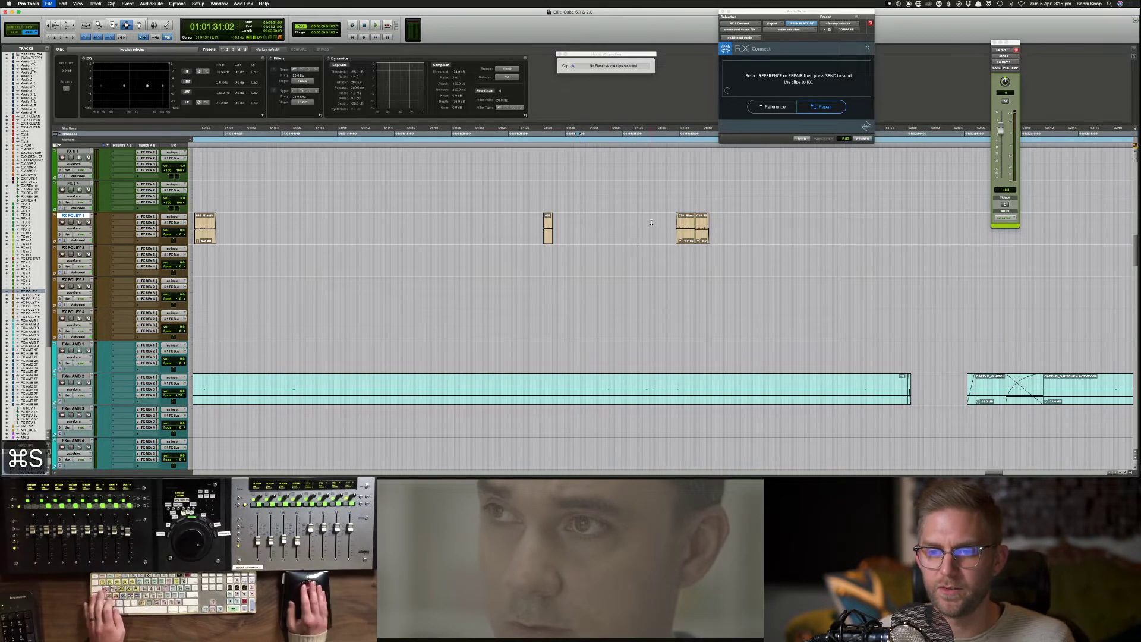
Step: Play the finished elastic-band clips against the picture and save the session
{"action": "left_click", "coordinate": [665, 231]}
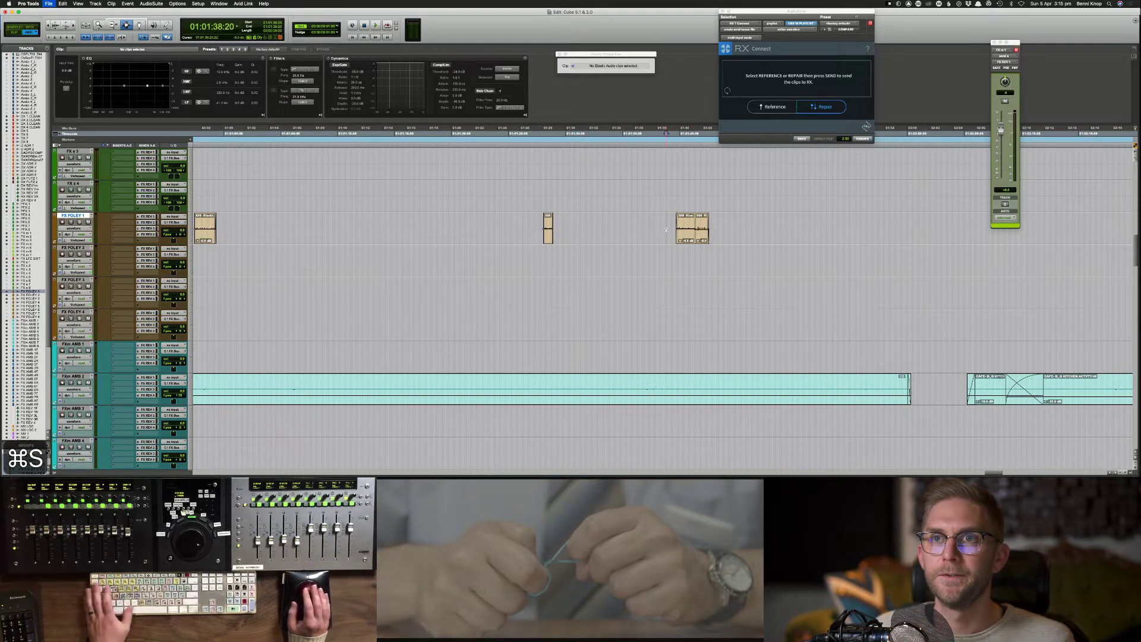
{"action": "key", "text": "space"}
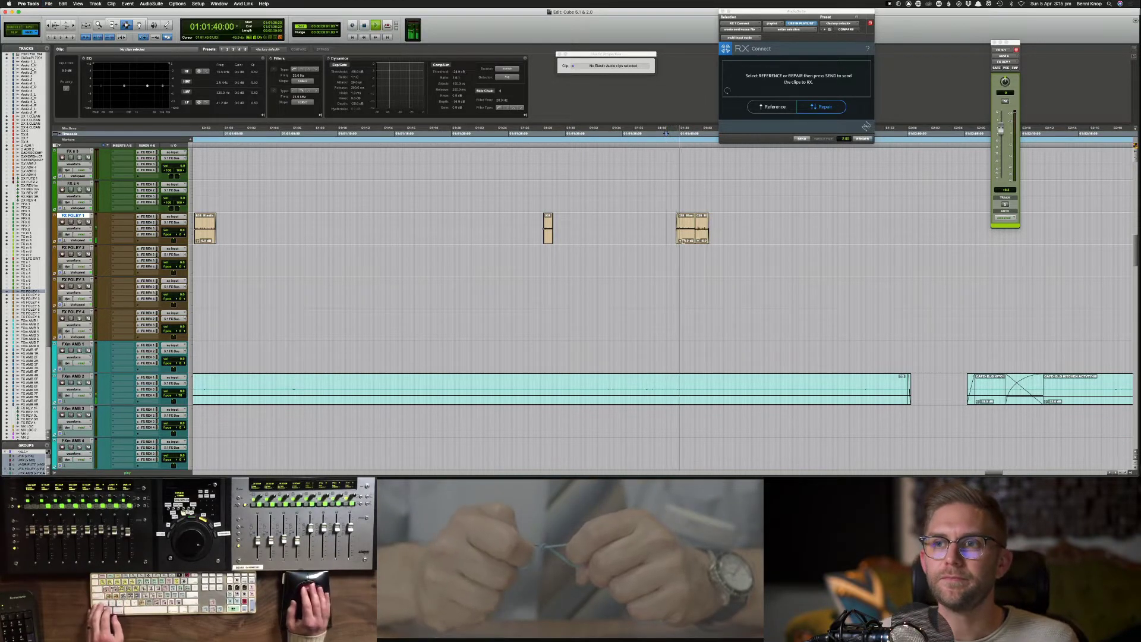
{"action": "key", "text": "space"}
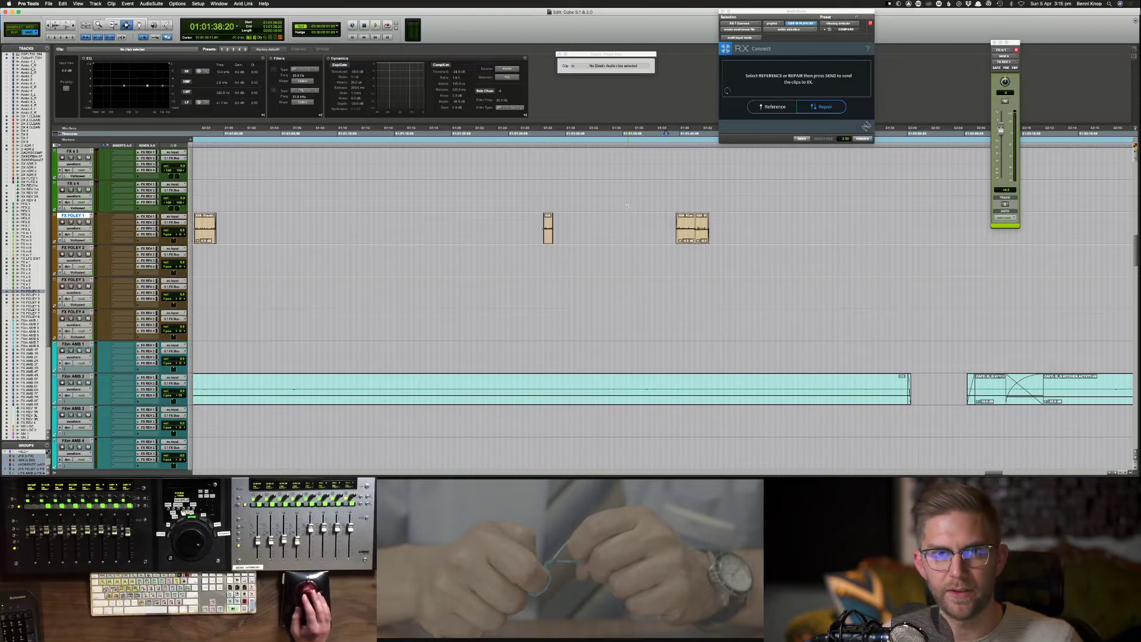
{"action": "key", "text": "super+s"}
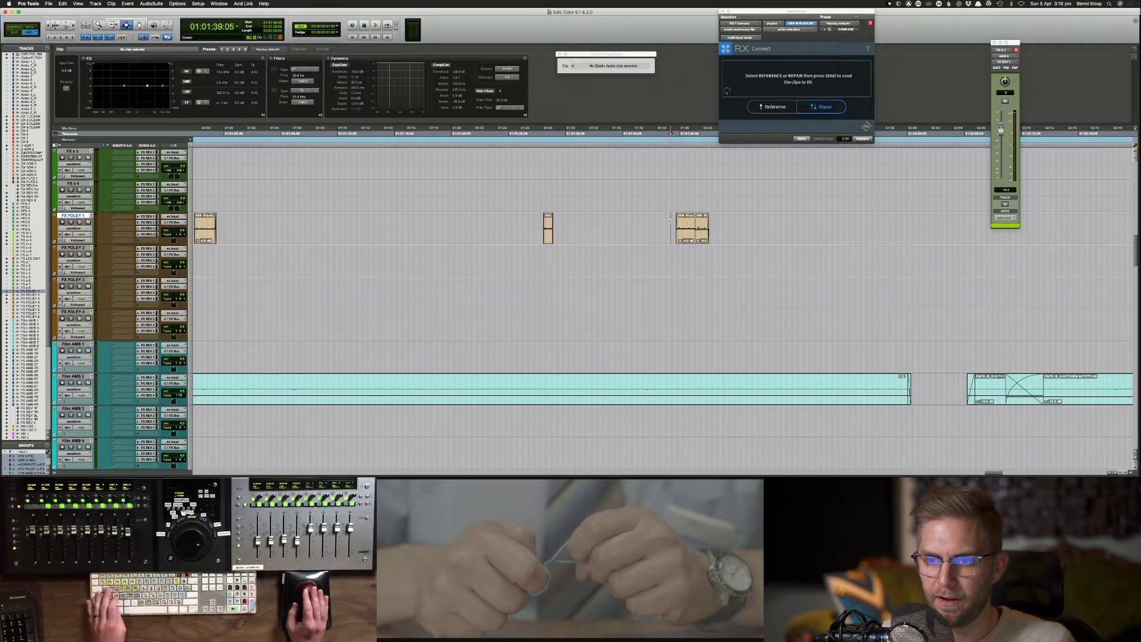
{"action": "key", "text": "super+s"}
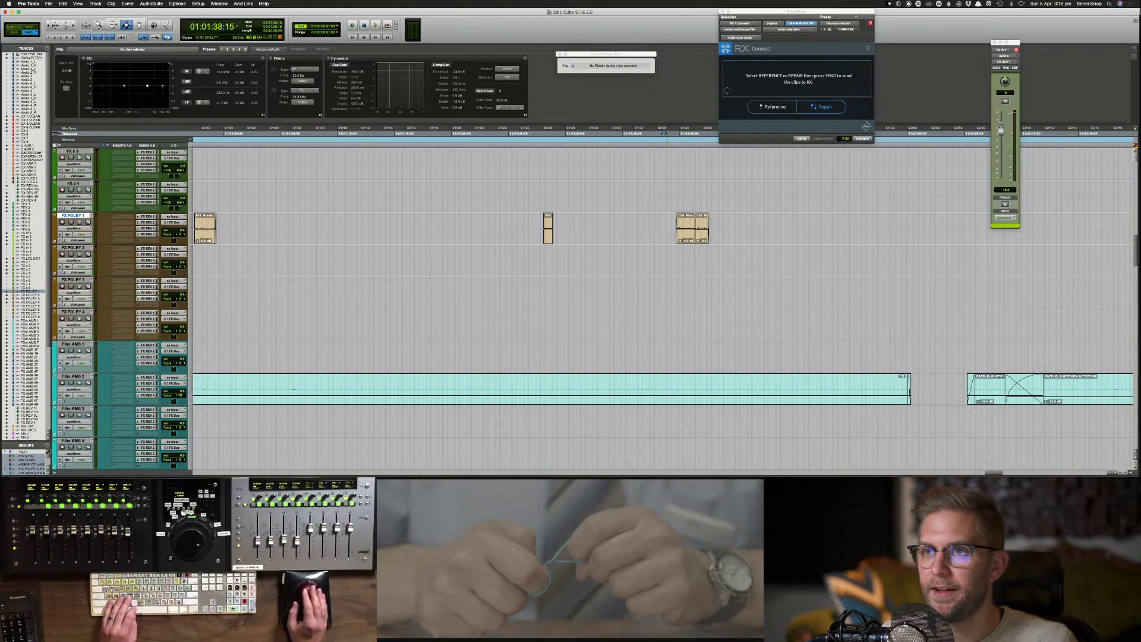
{"action": "key", "text": "super+s"}
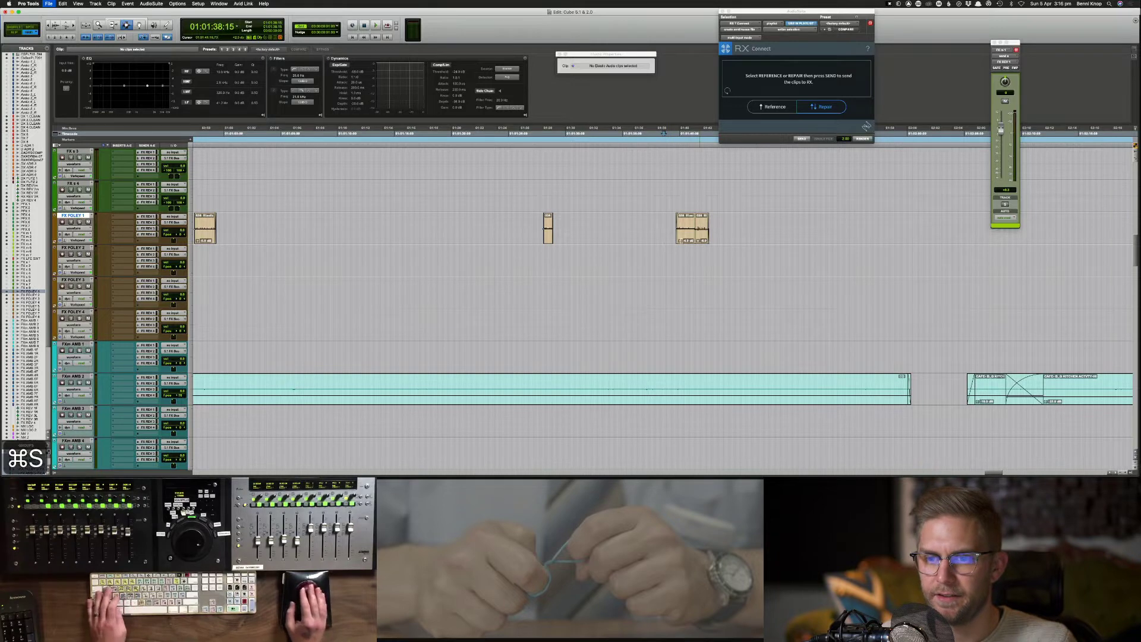
Step: Replay the elastic-band clips from slightly different points before them, saving the session again
{"action": "left_click", "coordinate": [671, 227]}
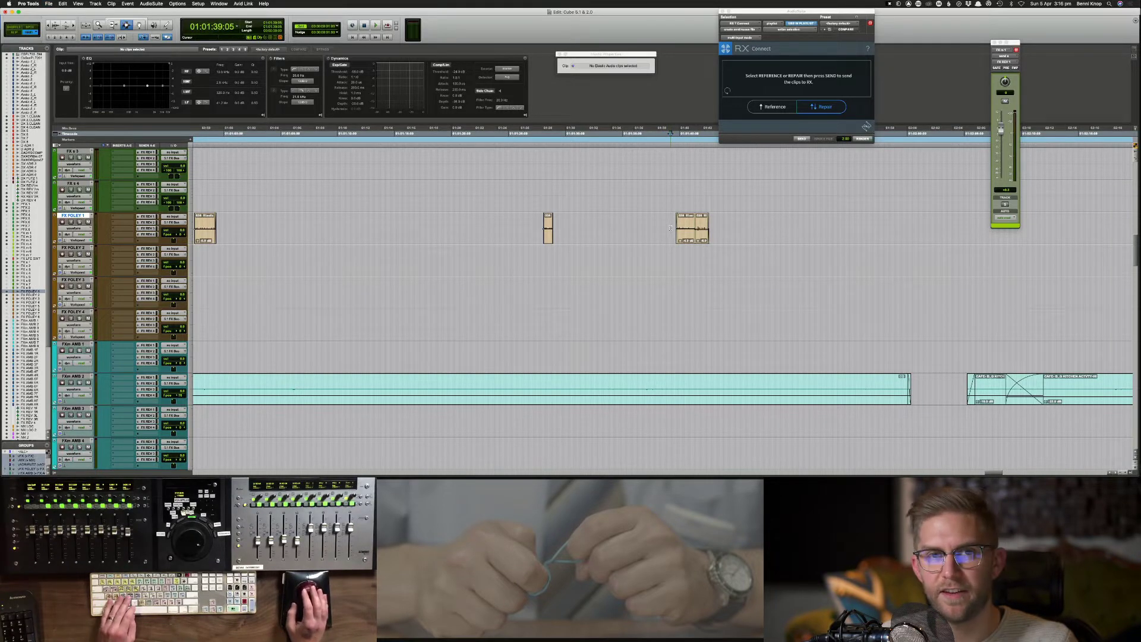
{"action": "left_click", "coordinate": [665, 229]}
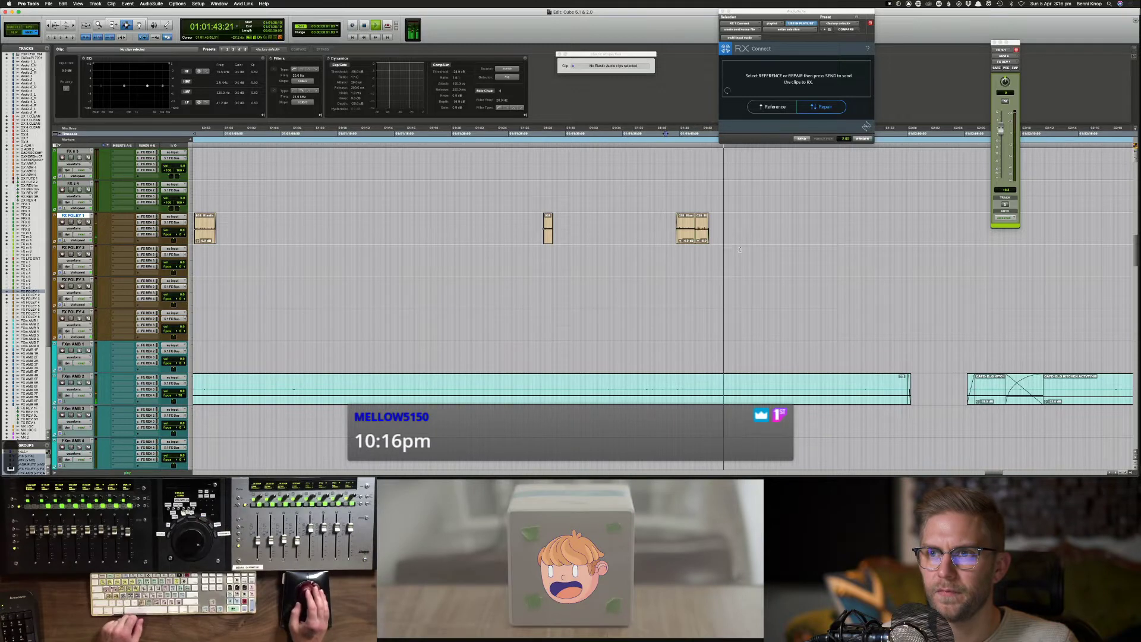
{"action": "key", "text": "space"}
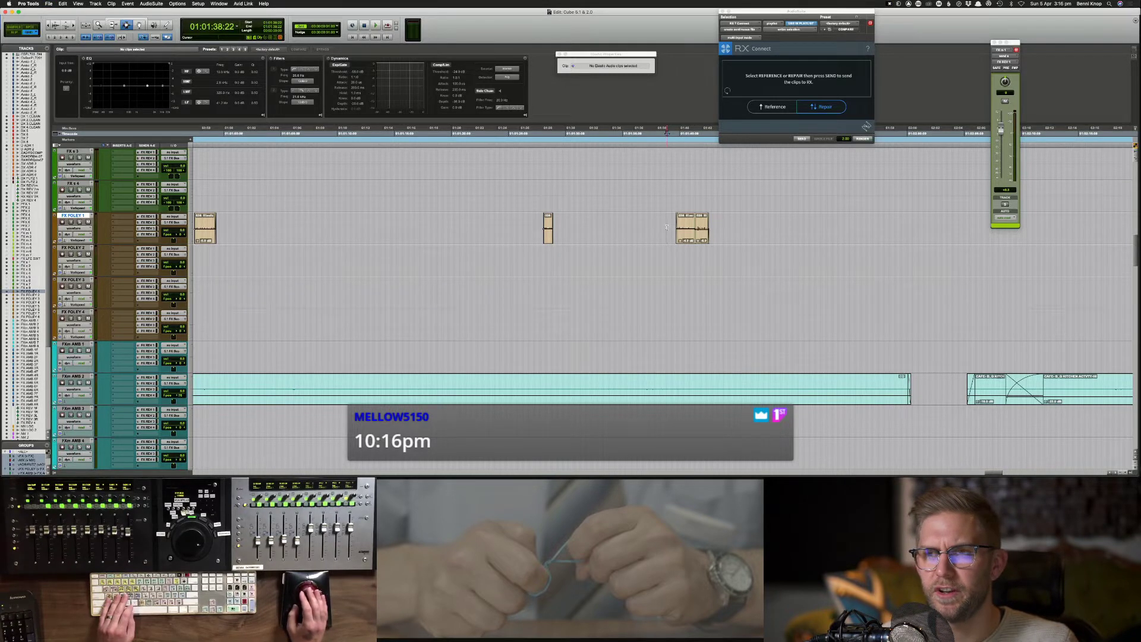
{"action": "left_click", "coordinate": [666, 229]}
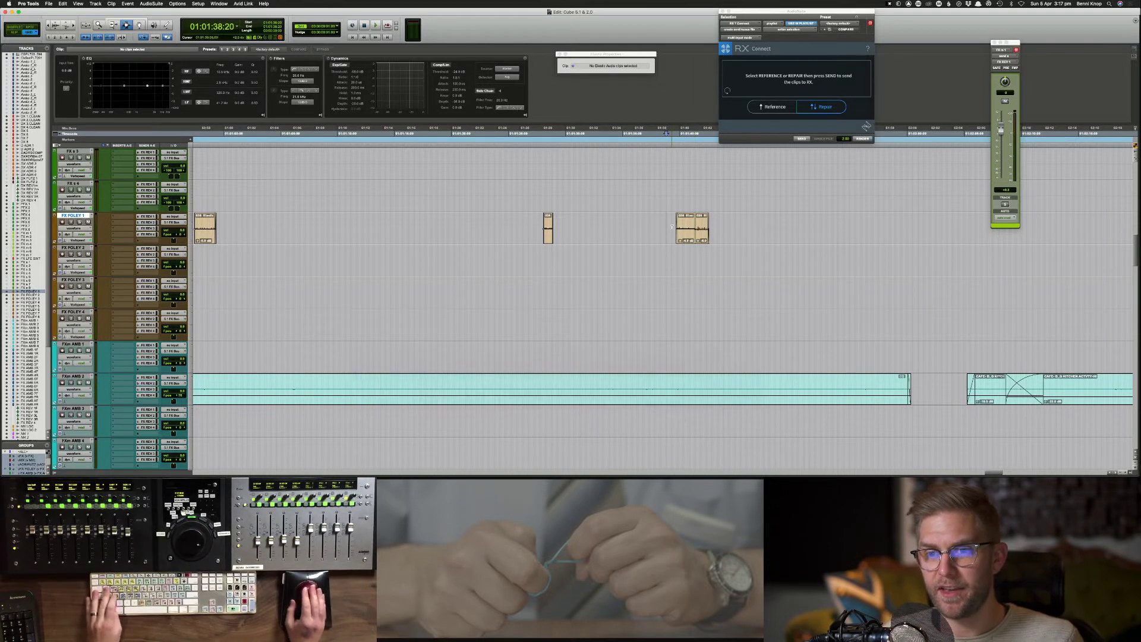
{"action": "left_click", "coordinate": [659, 234]}
{"action": "key", "text": "super+s"}
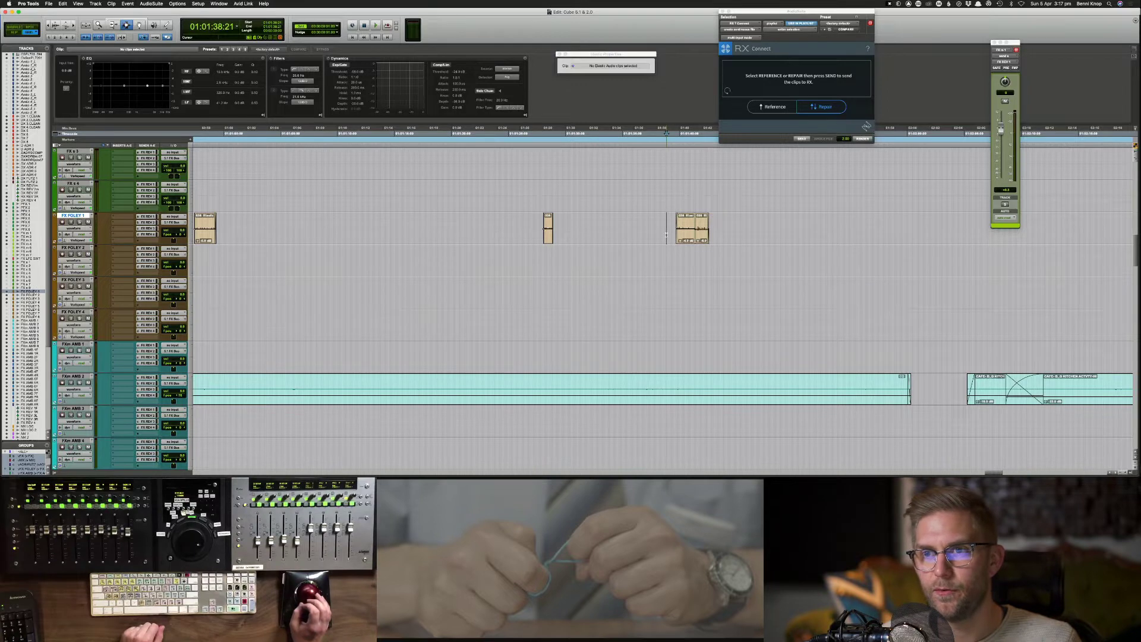
{"action": "left_click_drag", "start_coordinate": [667, 234], "coordinate": [667, 235]}
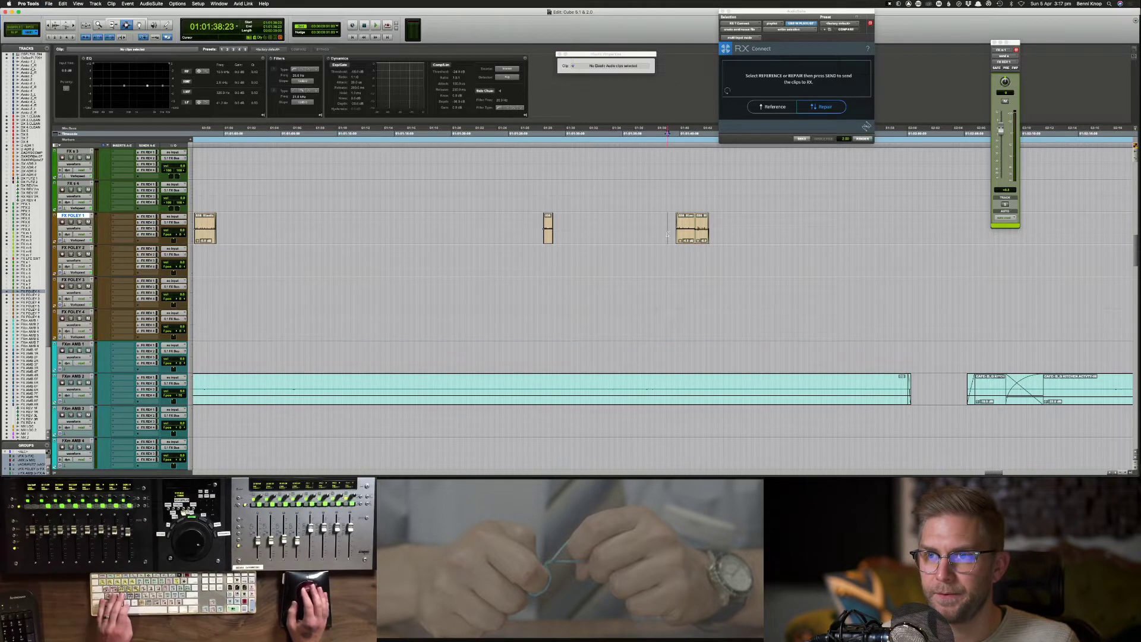
{"action": "key", "text": "space"}
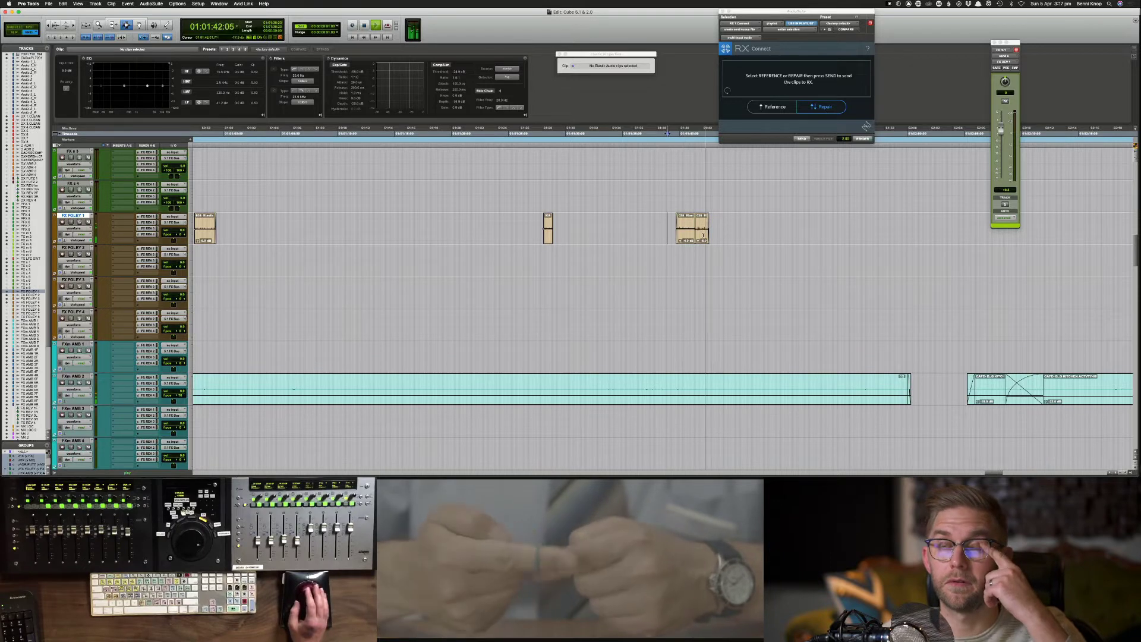
{"action": "key", "text": "super+s"}
Step: Briefly display volume automation on all tracks while playback continues into the next scene, and restore the waveform view
{"action": "key", "text": "super+bracketleft"}
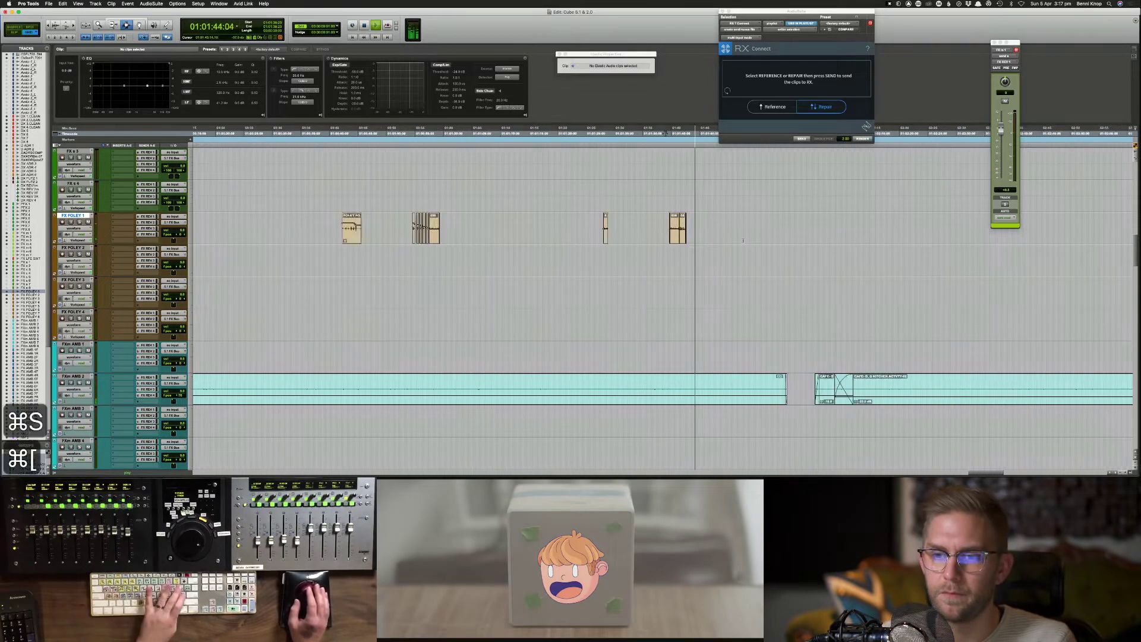
{"action": "key", "text": "super+bracketleft"}
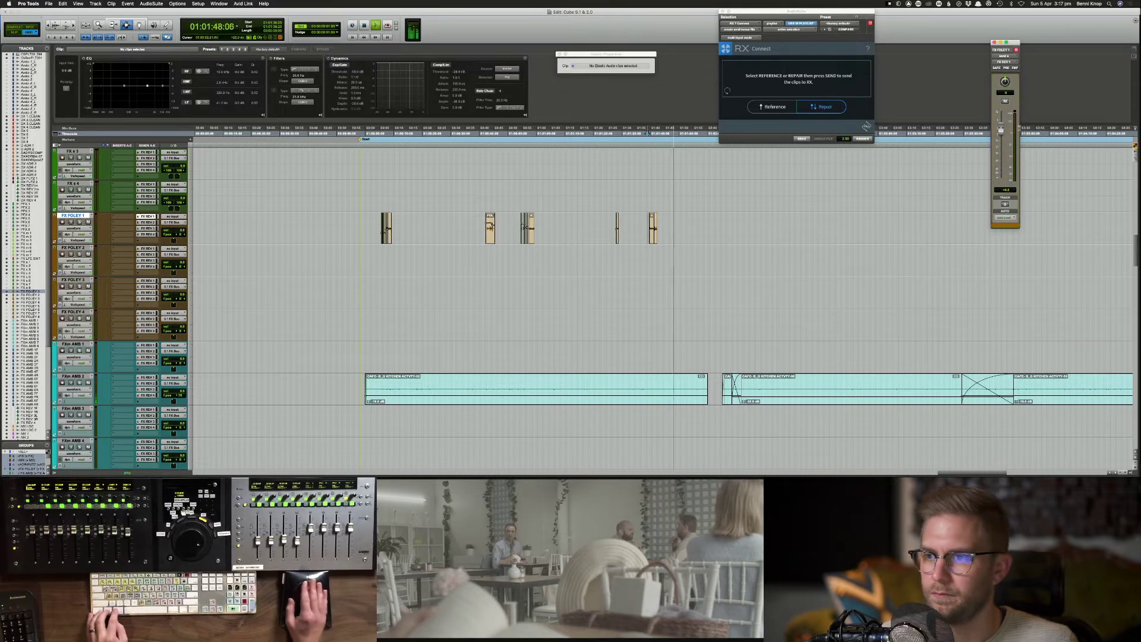
{"action": "left_click", "coordinate": [1001, 130], "text": "ctrl+alt+super"}
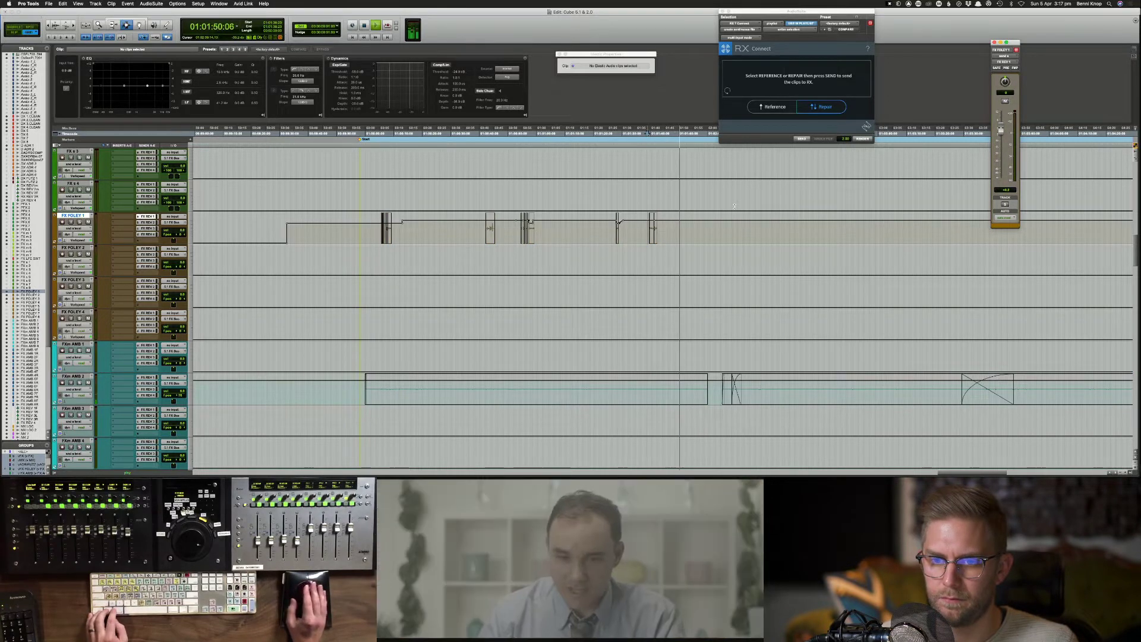
{"action": "left_click", "coordinate": [73, 216], "text": "ctrl+alt+super"}
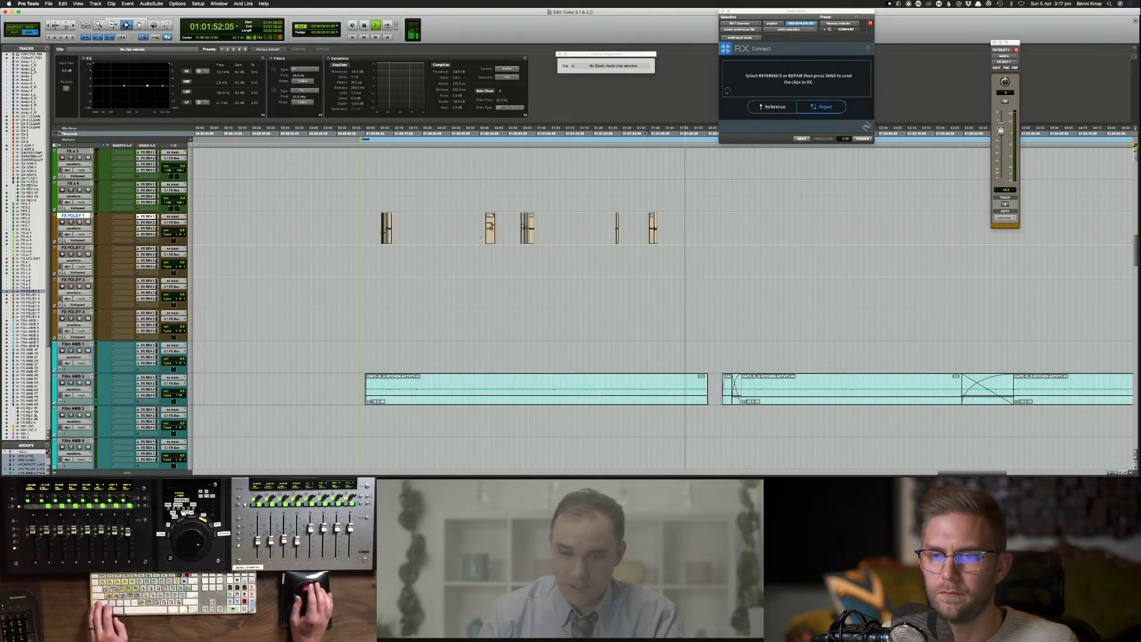
Step: Extend the start of the DX 1 CLEAN dialogue clip after the cube shot slightly earlier, taking its fade-in with it
{"action": "scroll", "coordinate": [484, 240], "scroll_direction": "up", "scroll_amount": 10}
{"action": "scroll", "coordinate": [484, 240], "scroll_direction": "up", "scroll_amount": 10}
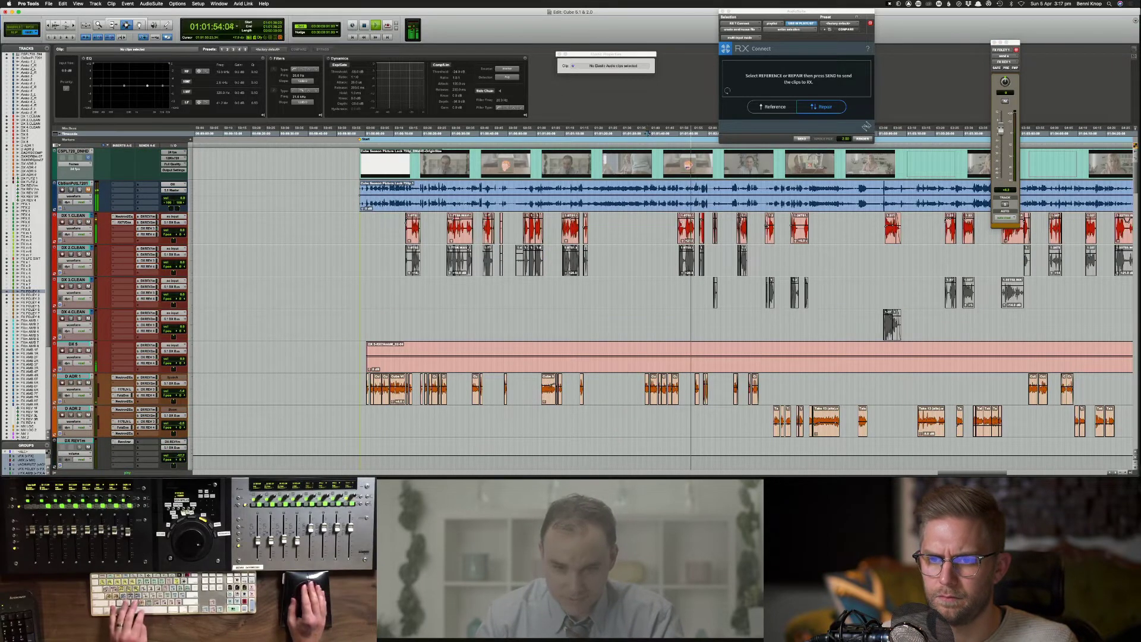
{"action": "key", "text": "space"}
{"action": "key", "text": "super+bracketright"}
{"action": "key", "text": "super+bracketright"}
{"action": "key", "text": "super+bracketright"}
{"action": "key", "text": "super+bracketright"}
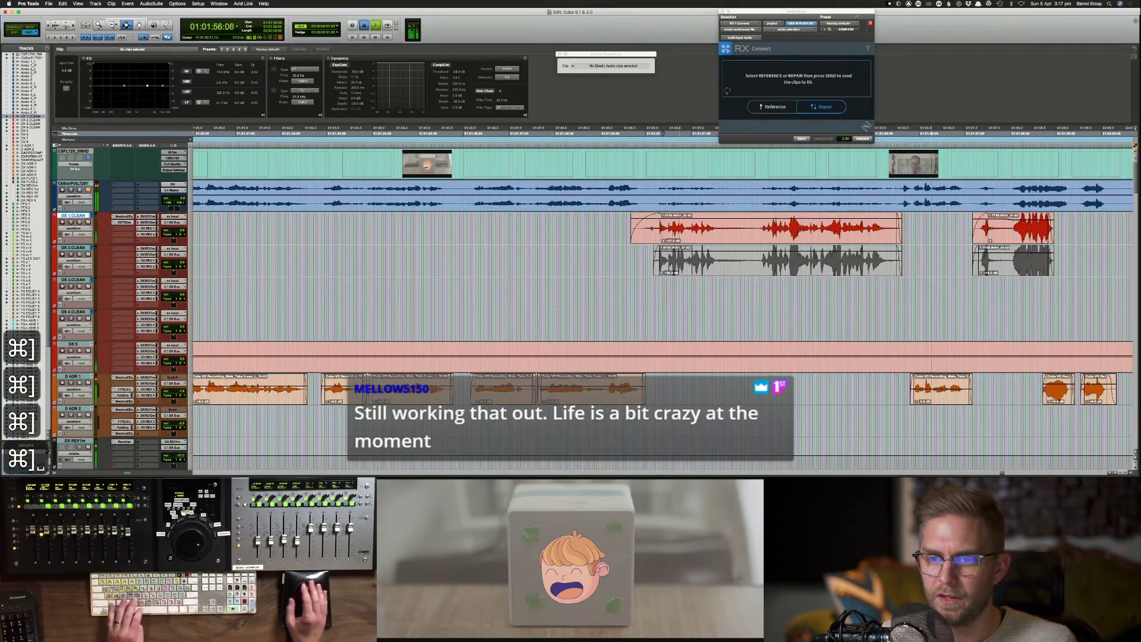
{"action": "left_click_drag", "start_coordinate": [654, 238], "coordinate": [637, 236]}
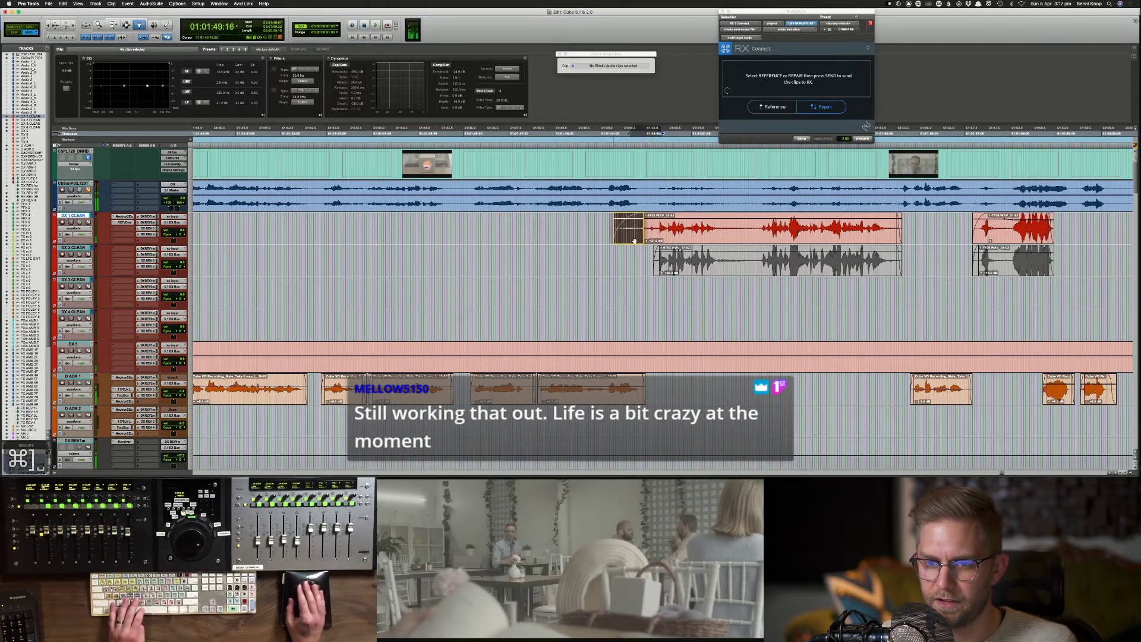
Step: Solo the DX 1 CLEAN track and play the start of the extended dialogue clip, toggling the solo to compare
{"action": "left_click", "coordinate": [598, 223]}
{"action": "key", "text": "s"}
{"action": "key", "text": "space"}
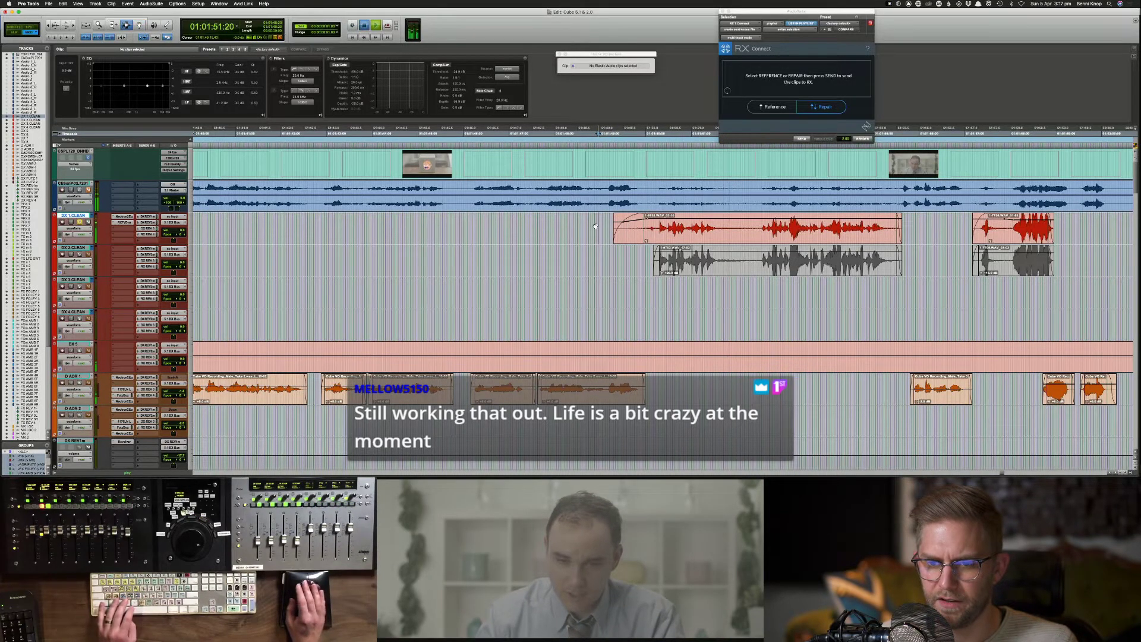
{"action": "left_click", "coordinate": [595, 226]}
{"action": "key", "text": "s"}
{"action": "key", "text": "space"}
{"action": "key", "text": "s"}
{"action": "key", "text": "space"}
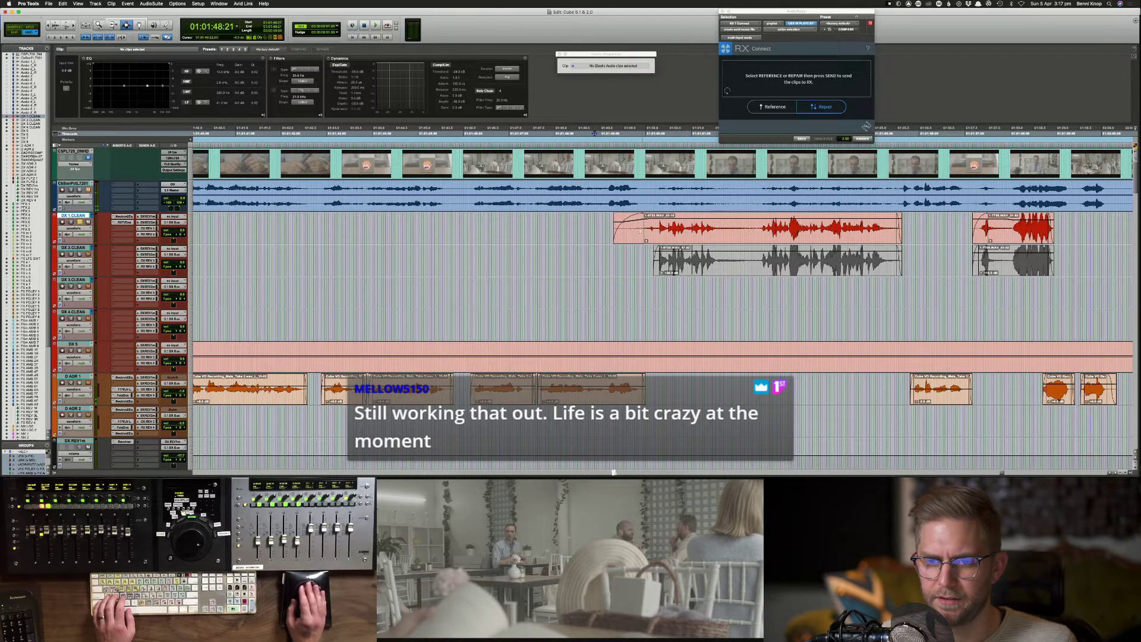
Step: Lengthen the fade-in of the DX 1 CLEAN dialogue clip after replaying its start, and save the session
{"action": "key", "text": "space"}
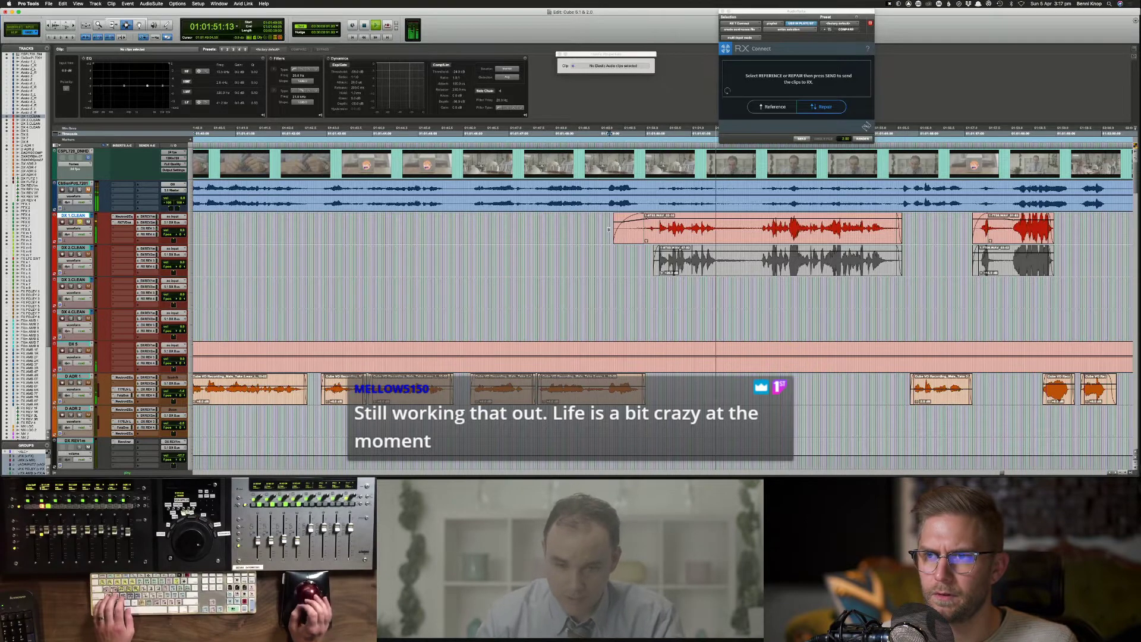
{"action": "key", "text": "space"}
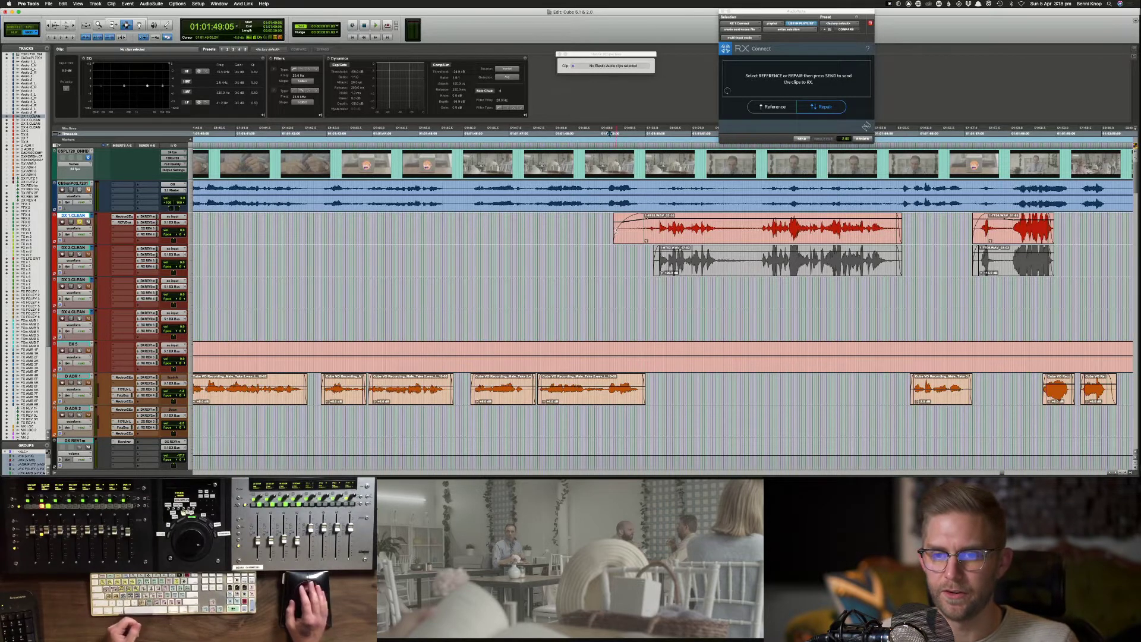
{"action": "mouse_move", "coordinate": [603, 226]}
{"action": "left_mouse_down"}
{"action": "mouse_move", "coordinate": [661, 226]}
{"action": "mouse_move", "coordinate": [593, 227]}
{"action": "left_mouse_up"}
{"action": "key", "text": "super+s"}
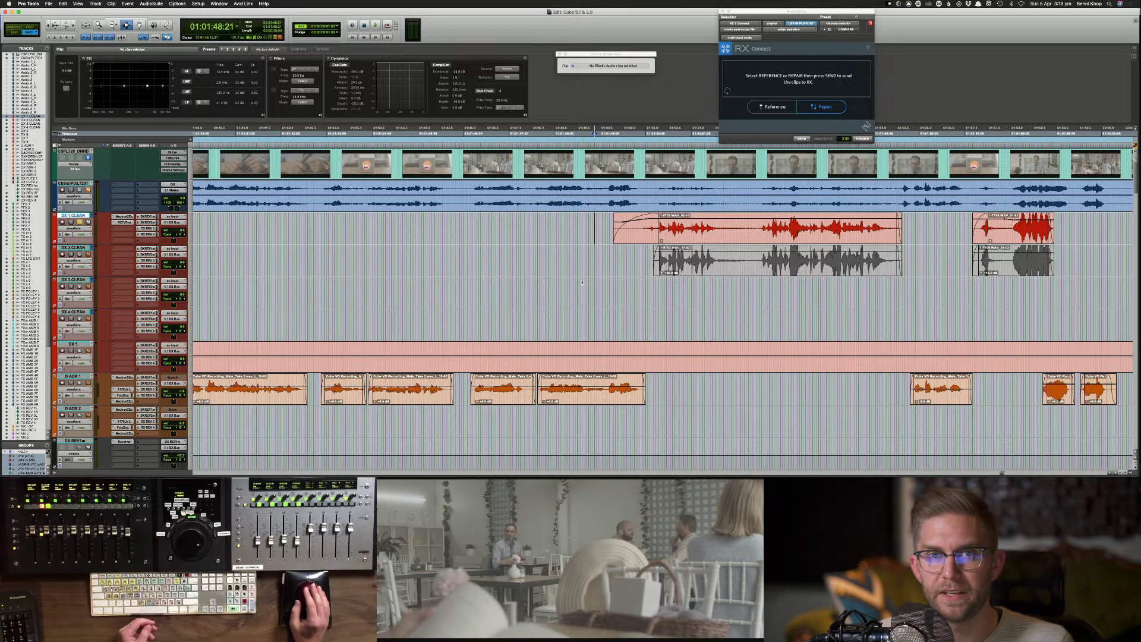
Step: Move the start of the DX 1 CLEAN dialogue clip after the cube shot marginally later and save the session
{"action": "left_click_drag", "start_coordinate": [590, 240], "coordinate": [613, 242]}
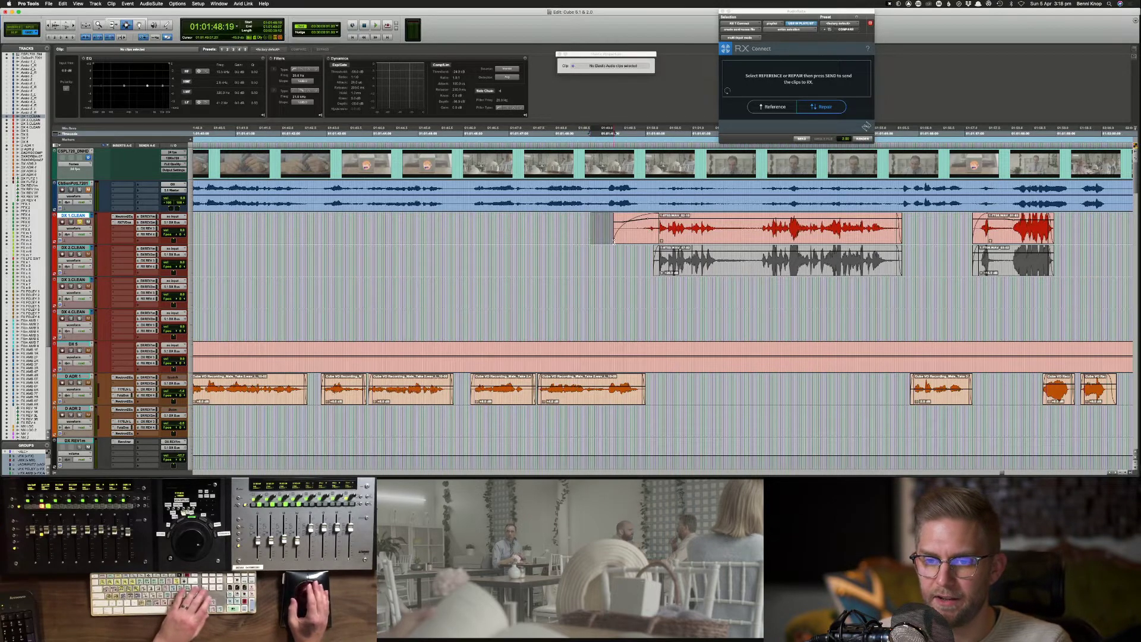
{"action": "left_click", "coordinate": [589, 241]}
{"action": "key", "text": "super+s"}
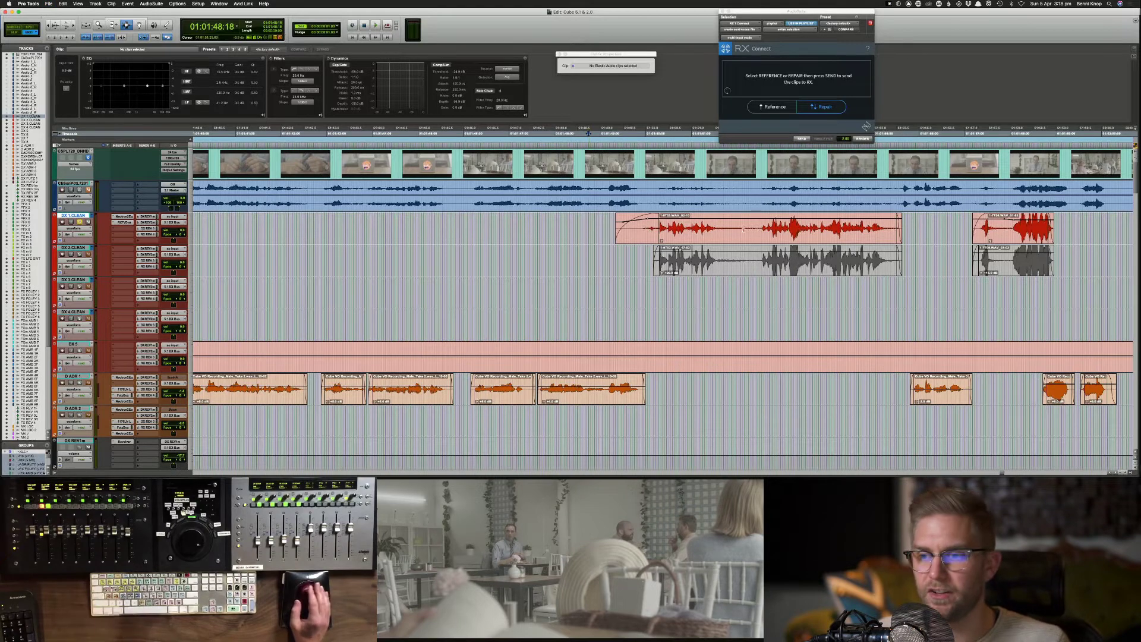
Step: Extend the end of the same DX 1 CLEAN dialogue clip and give it a longer fade-out past the last words
{"action": "left_click_drag", "start_coordinate": [912, 235], "coordinate": [879, 230]}
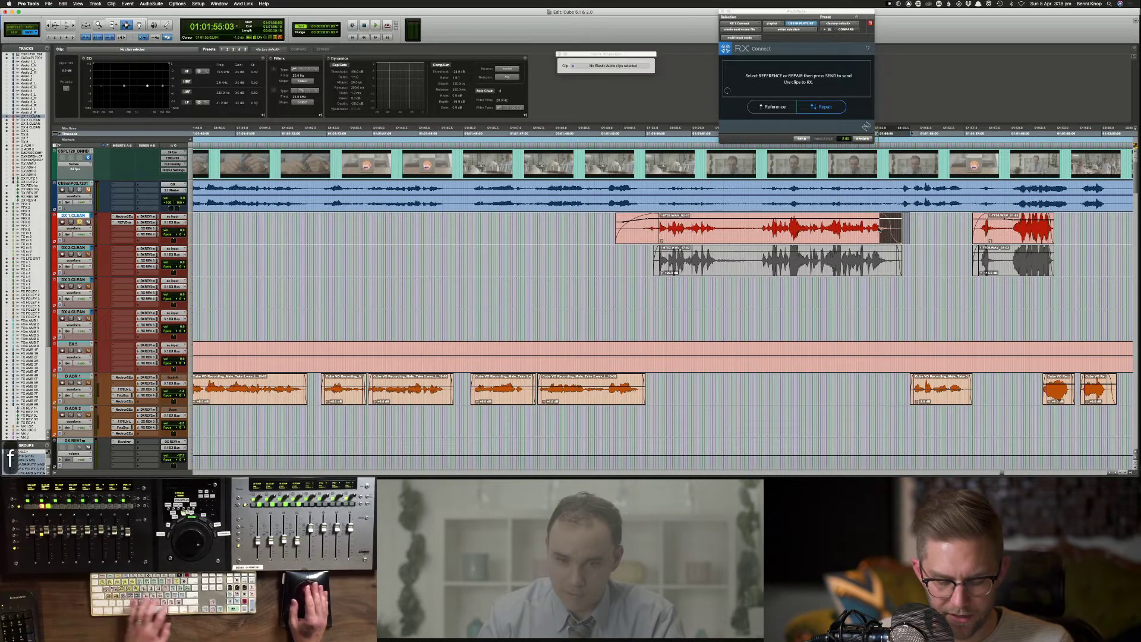
{"action": "key", "text": "f"}
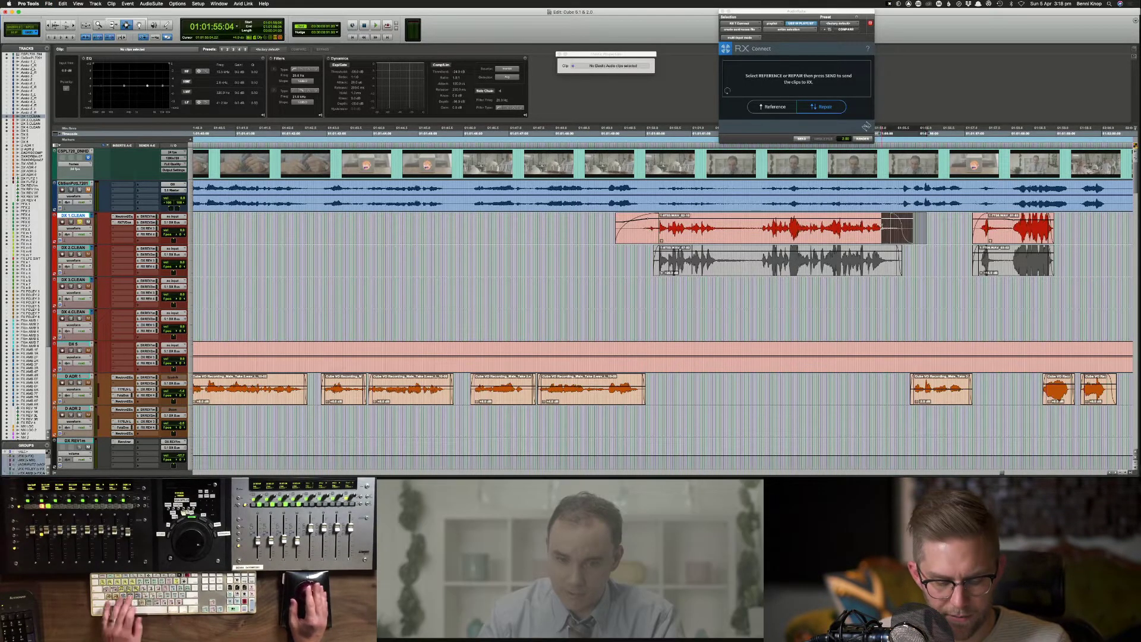
{"action": "left_click_drag", "start_coordinate": [926, 229], "coordinate": [883, 227]}
{"action": "key", "text": "f"}
Step: Play the DX 1 CLEAN clip from just before its fade-in through its fade-out, replay its start and save the session
{"action": "left_click", "coordinate": [608, 227]}
{"action": "key", "text": "space"}
{"action": "key", "text": "super+s"}
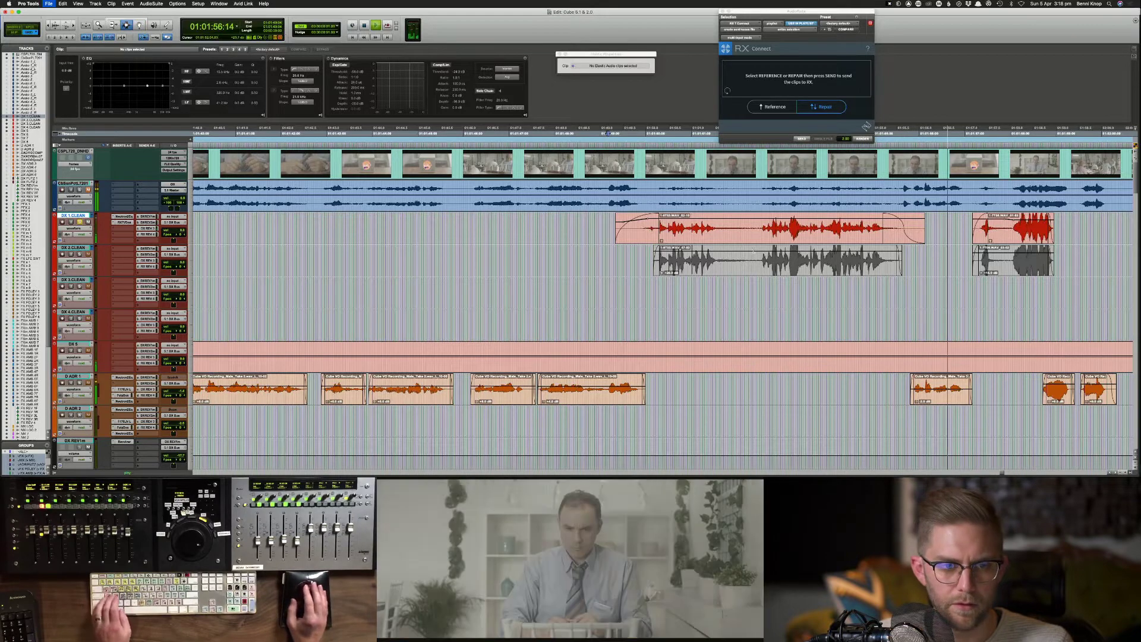
{"action": "key", "text": "space"}
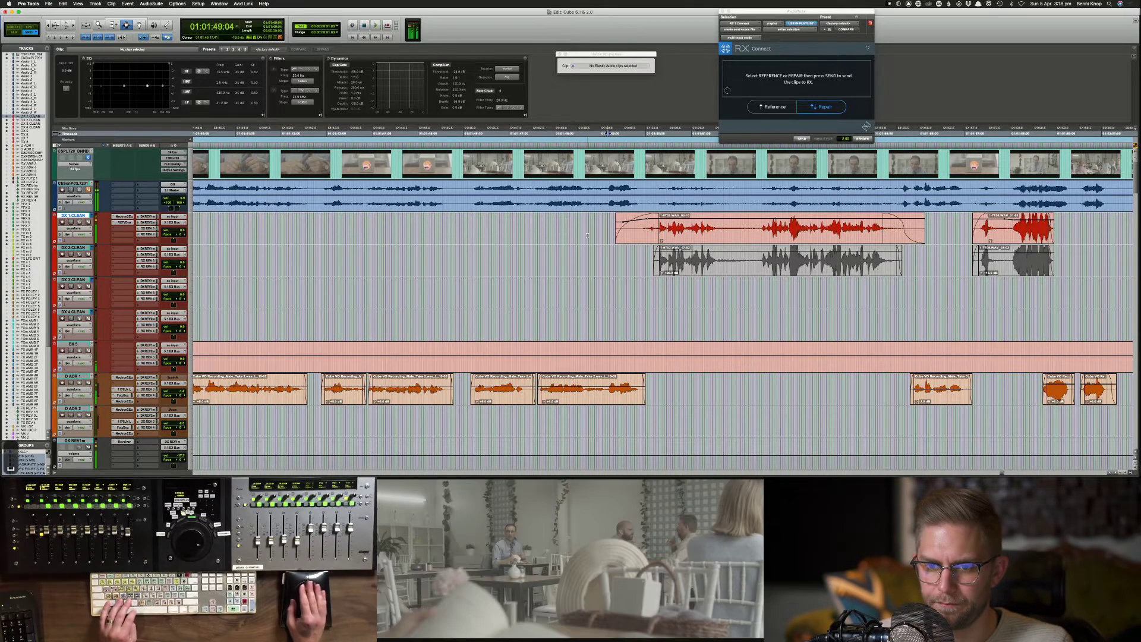
{"action": "key", "text": "super+s"}
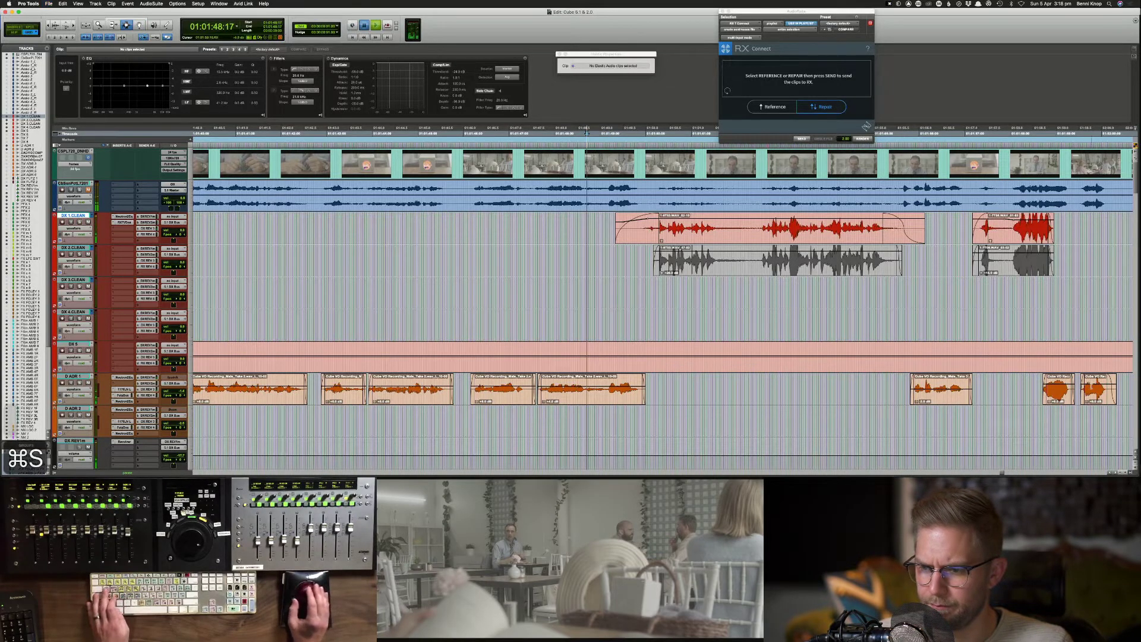
{"action": "key", "text": "space"}
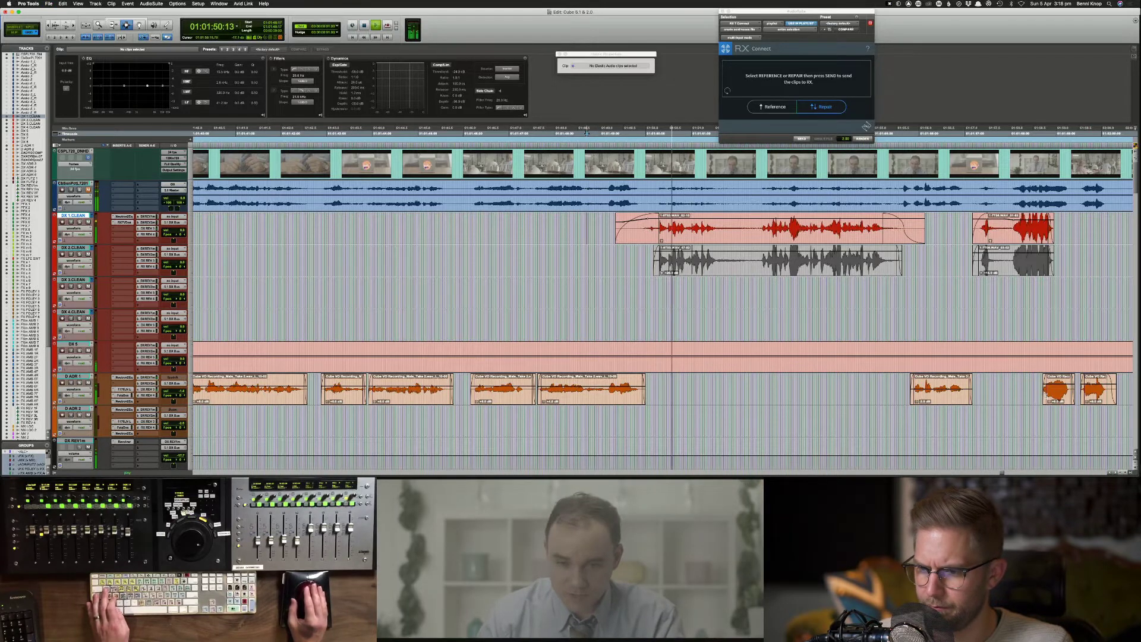
Step: Nudge the fade-in of the first of the two short D ADR 1 clips two increments earlier and save the session
{"action": "left_click", "coordinate": [1044, 398]}
{"action": "key", "text": "comma"}
{"action": "key", "text": "comma"}
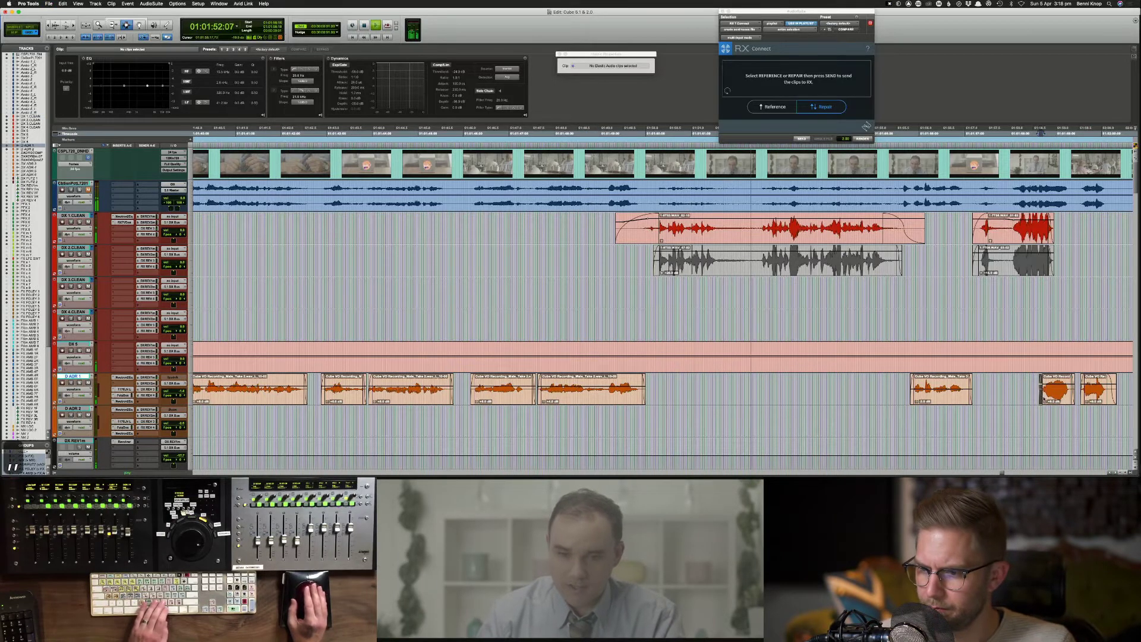
{"action": "key", "text": "super+s"}
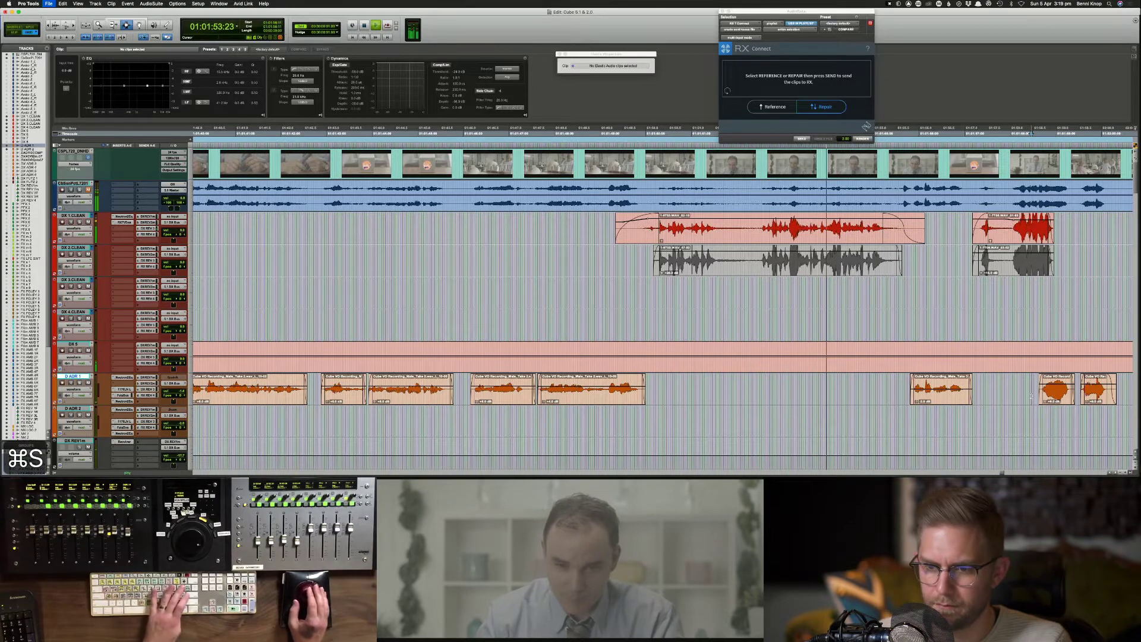
Step: Replay the two short D ADR 1 clips and display the track's reverb send level automation
{"action": "key", "text": "super+bracketleft"}
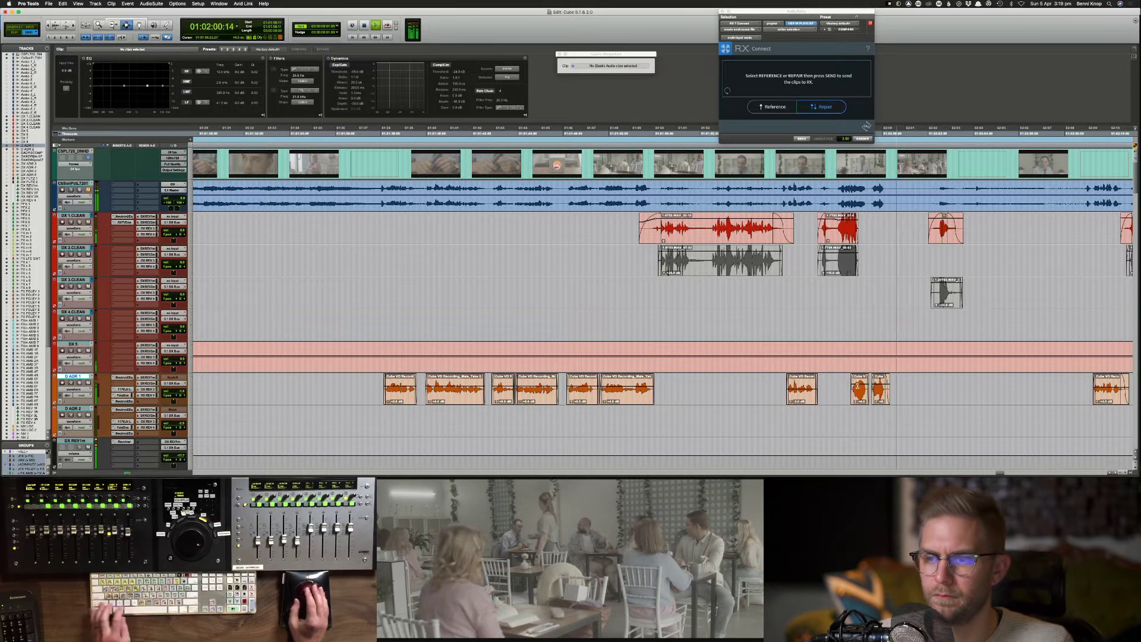
{"action": "key", "text": "space"}
{"action": "key", "text": "space"}
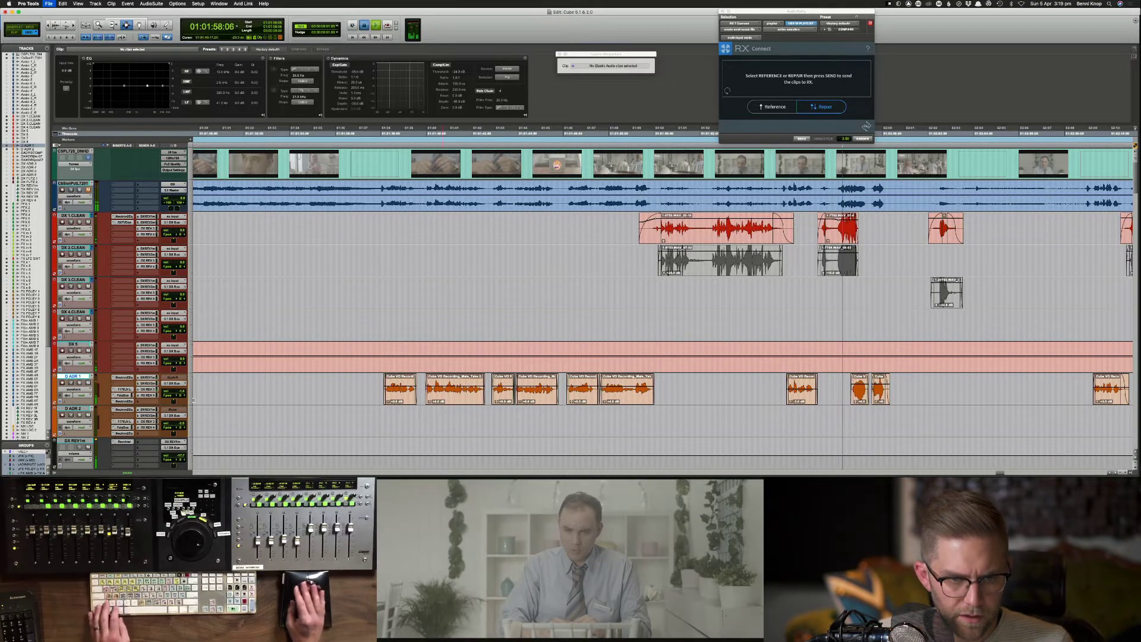
{"action": "left_click", "coordinate": [153, 390]}
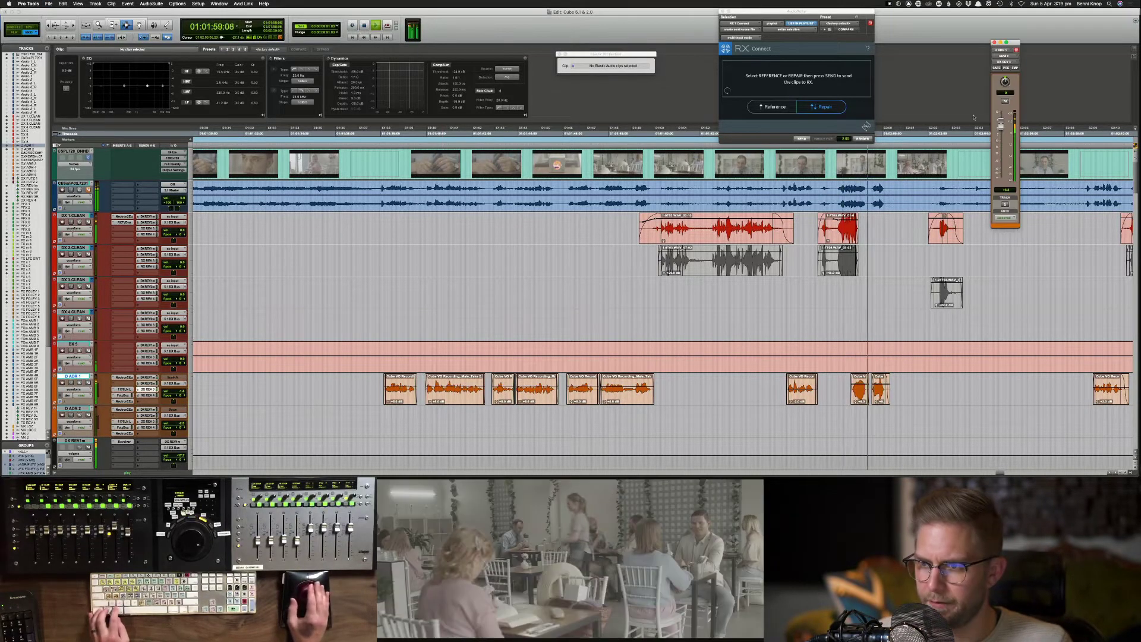
{"action": "left_click", "coordinate": [1002, 123], "text": "ctrl+super"}
{"action": "key", "text": "space"}
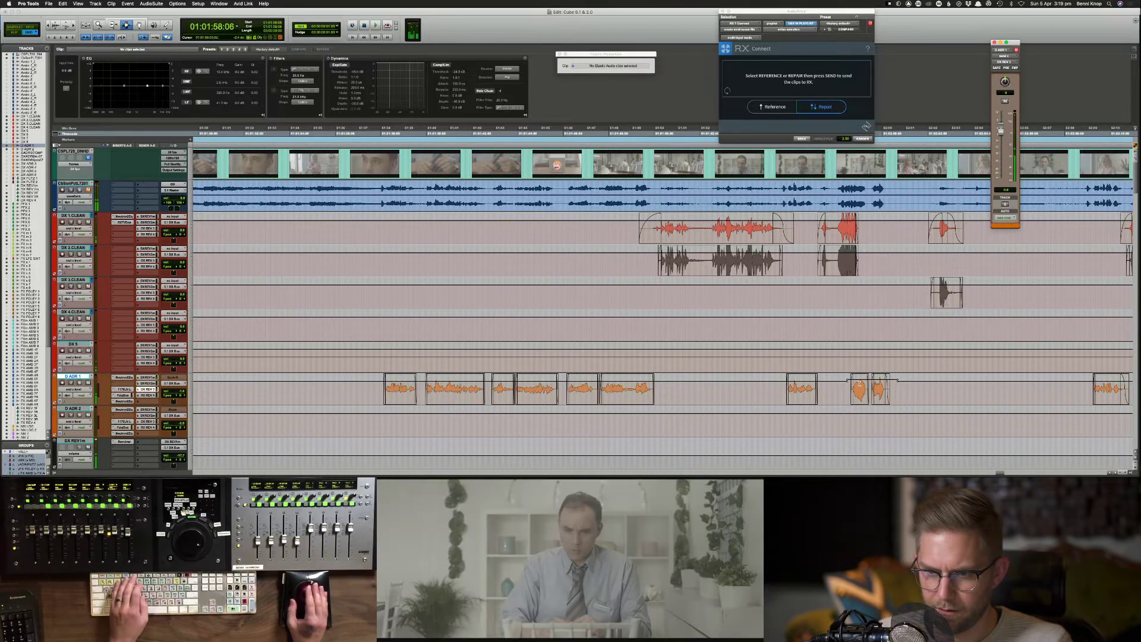
Step: Try trimming the reverb send automation over the two short D ADR 1 clips, replaying the section to judge it
{"action": "key", "text": "F5"}
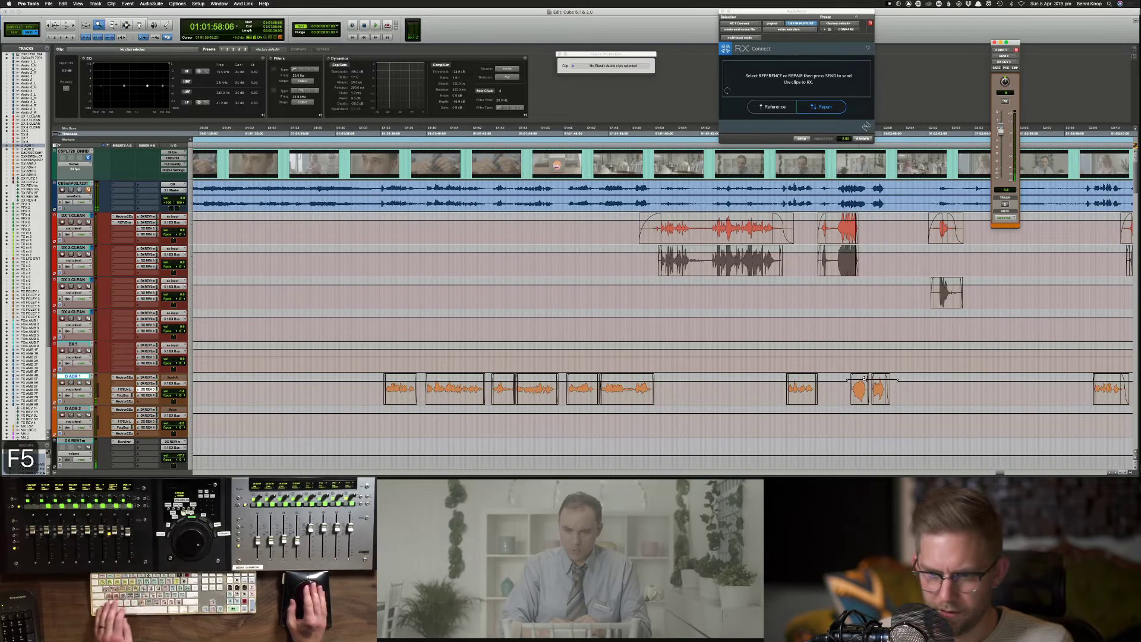
{"action": "key", "text": "F6"}
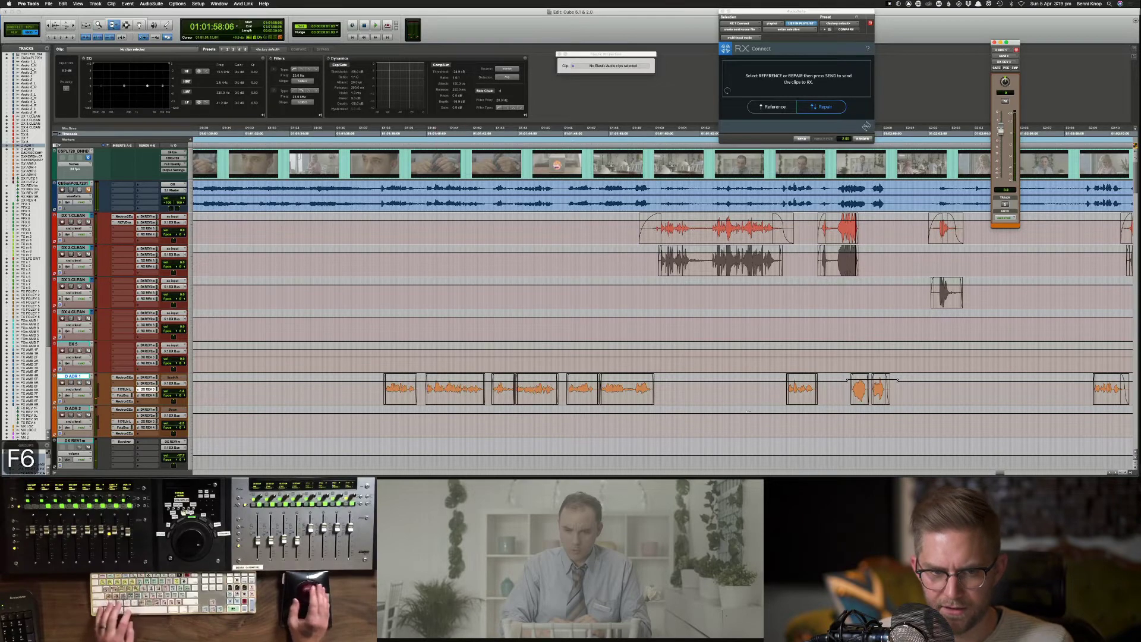
{"action": "key", "text": "space"}
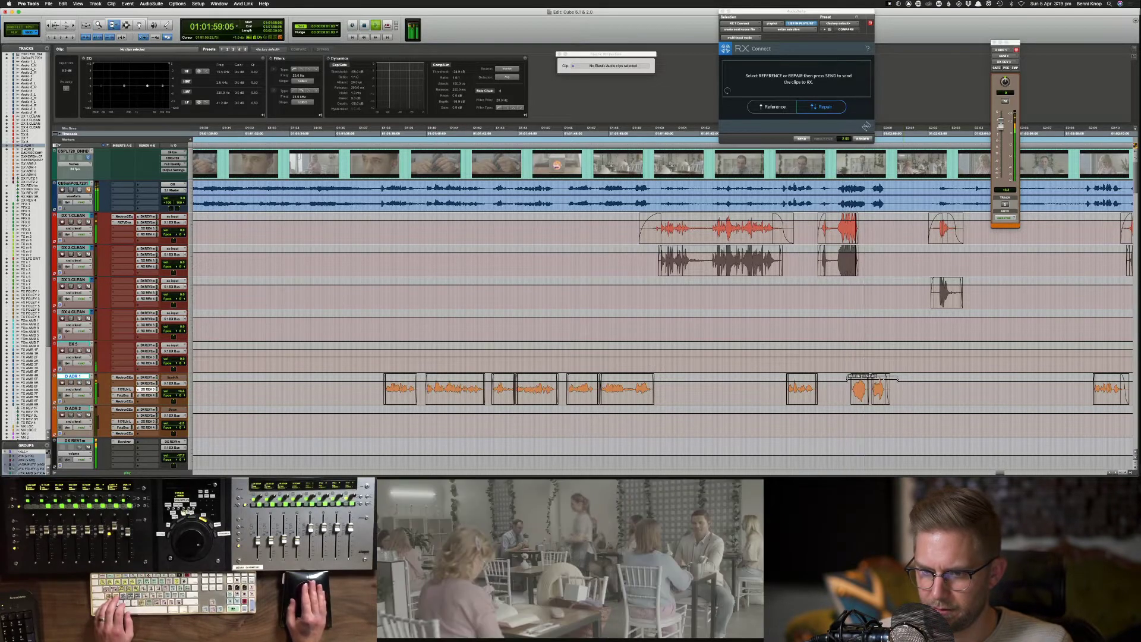
{"action": "key", "text": "space"}
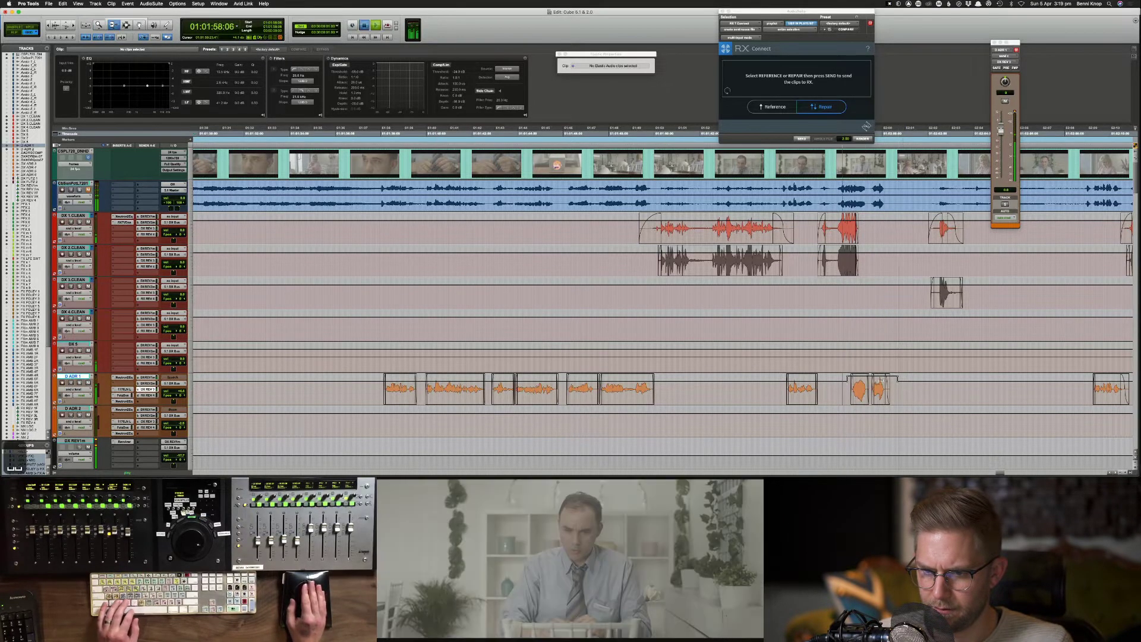
{"action": "key", "text": "space"}
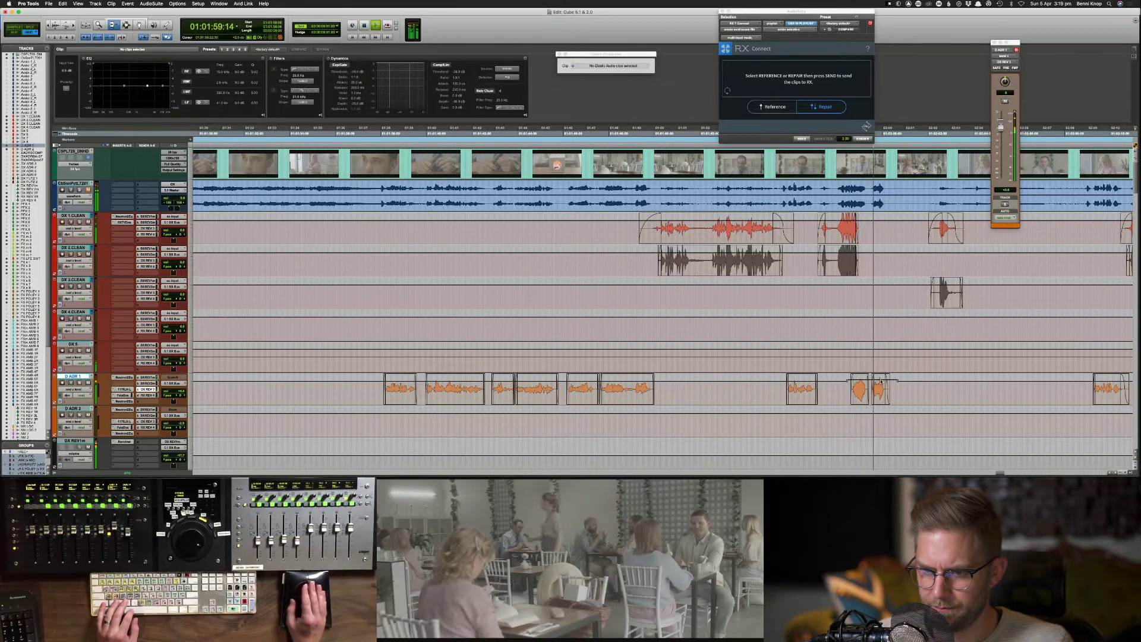
{"action": "key", "text": "space"}
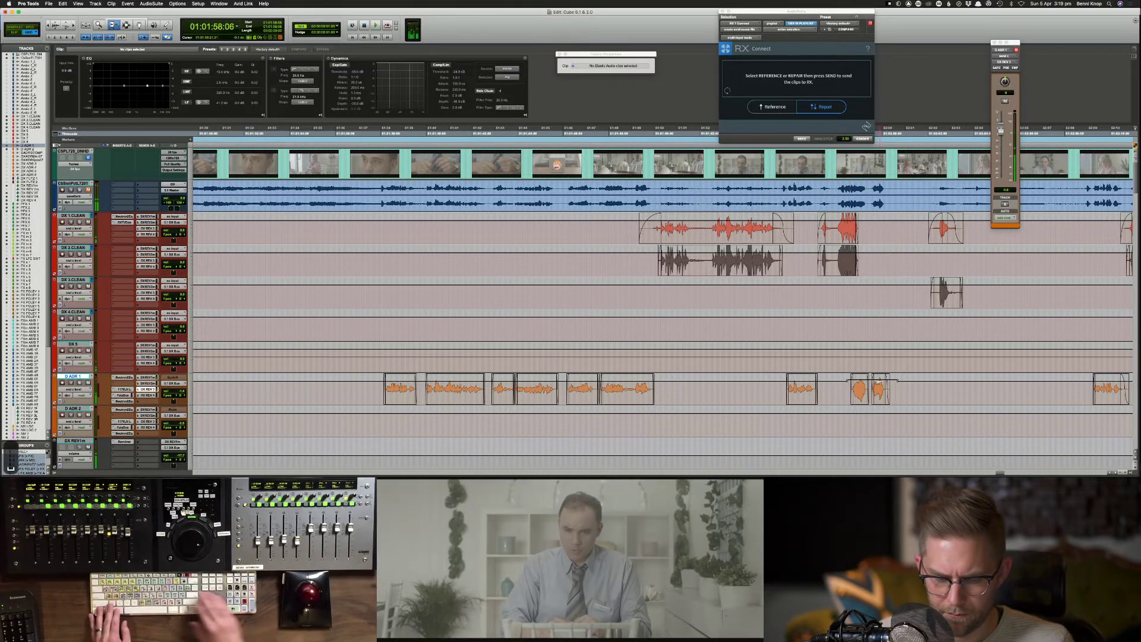
Step: Inspect the dialogue reverb returns in the Mix window during playback and open the Revolver reverb insert
{"action": "key", "text": "super+equal"}
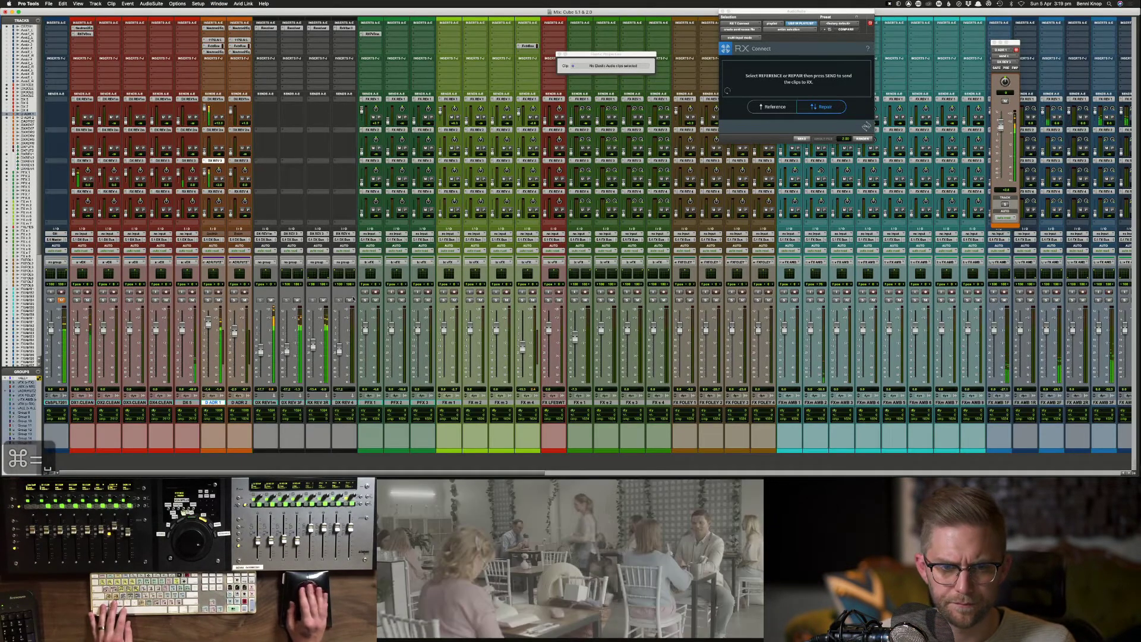
{"action": "key", "text": "space"}
{"action": "left_click", "coordinate": [292, 28]}
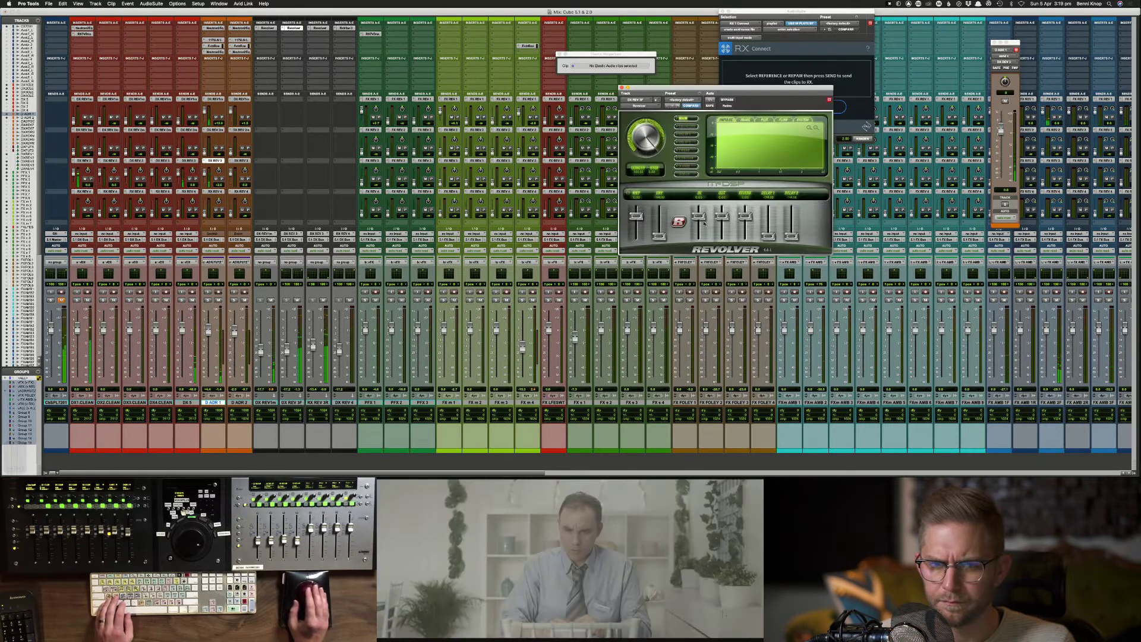
{"action": "left_click", "coordinate": [995, 42]}
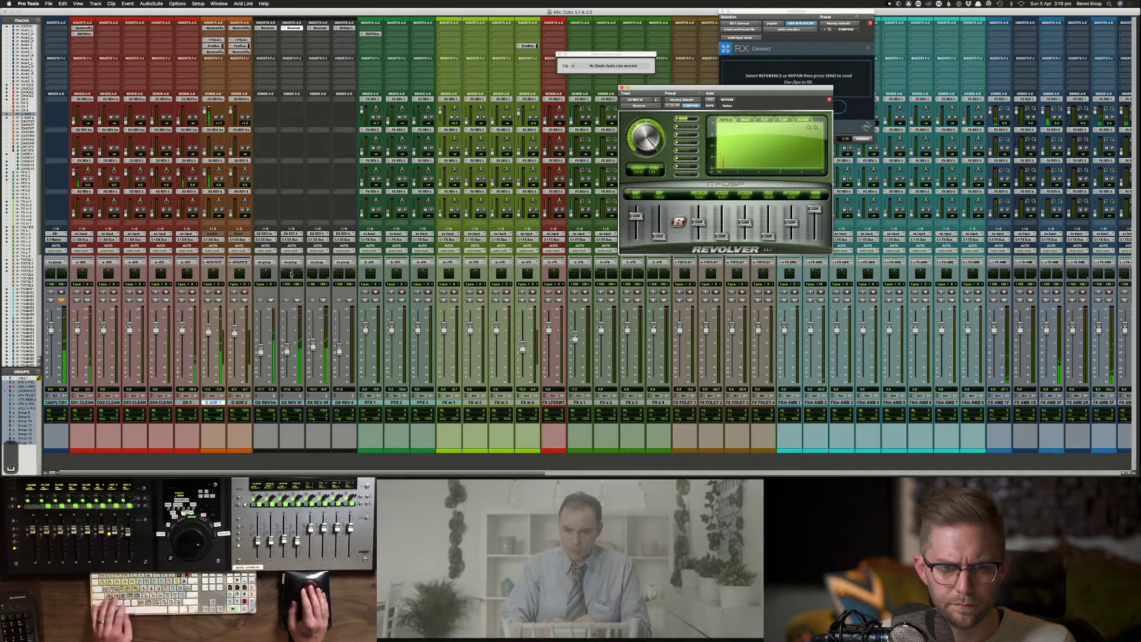
Step: Delete the reverb send automation over the two short D ADR 1 clips in the Edit window and close the Revolver plug-in
{"action": "key", "text": "super+equal"}
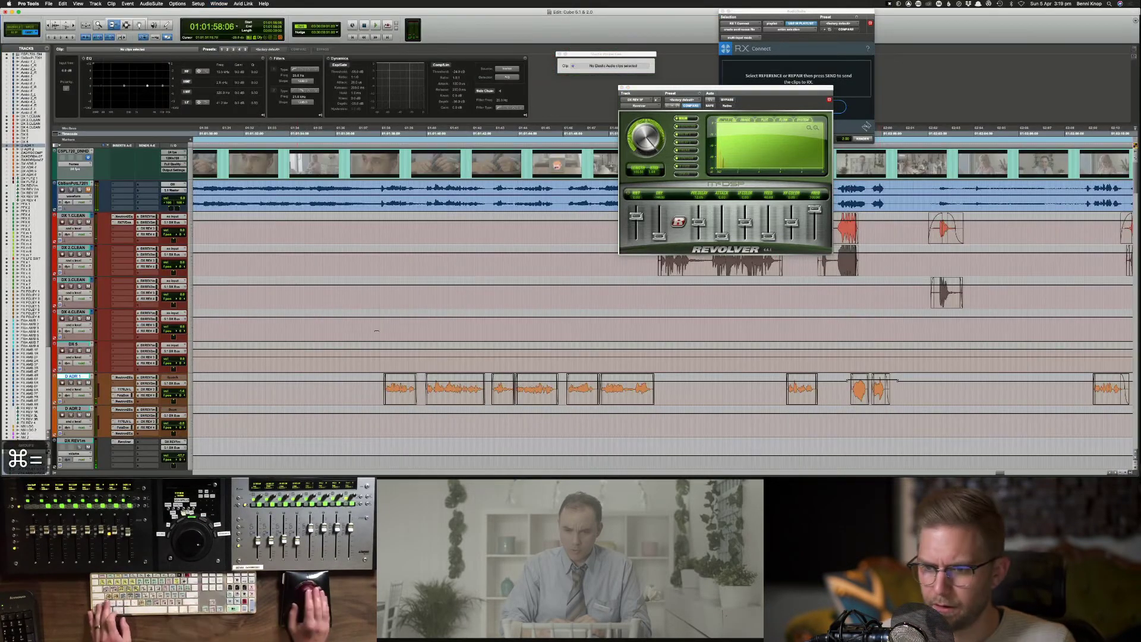
{"action": "key", "text": "F7"}
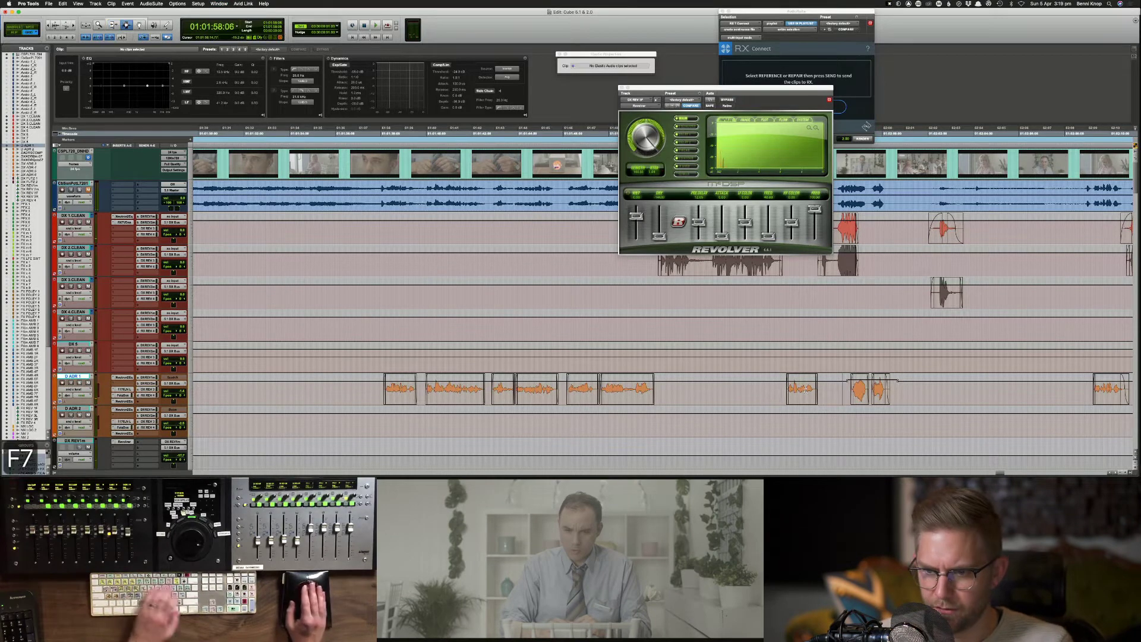
{"action": "left_click_drag", "start_coordinate": [837, 387], "coordinate": [945, 388]}
{"action": "key", "text": "Delete"}
{"action": "left_click", "coordinate": [622, 88]}
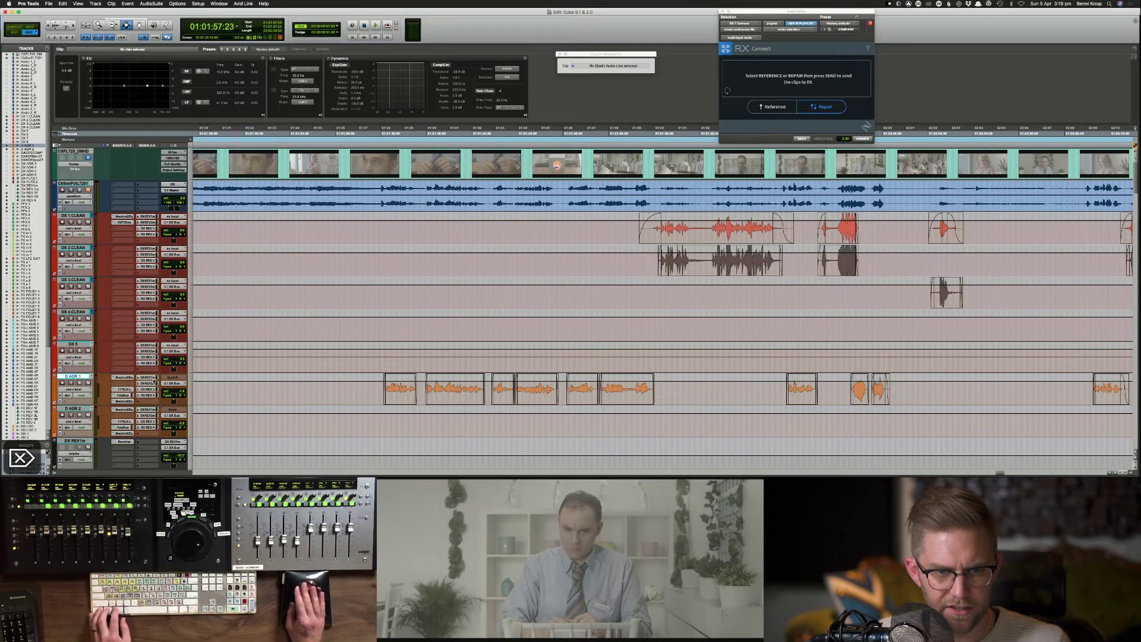
Step: Display the level automation of D ADR 1's first send, delete it around the two short clips and save the session
{"action": "left_click", "coordinate": [143, 377]}
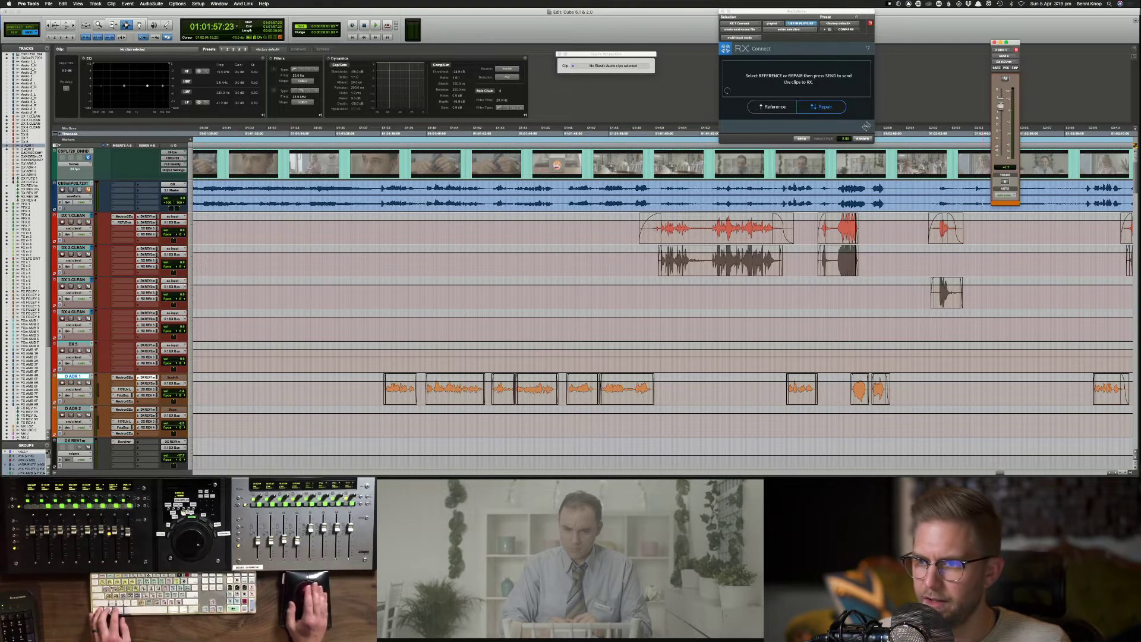
{"action": "left_click", "coordinate": [1001, 107], "text": "ctrl+super"}
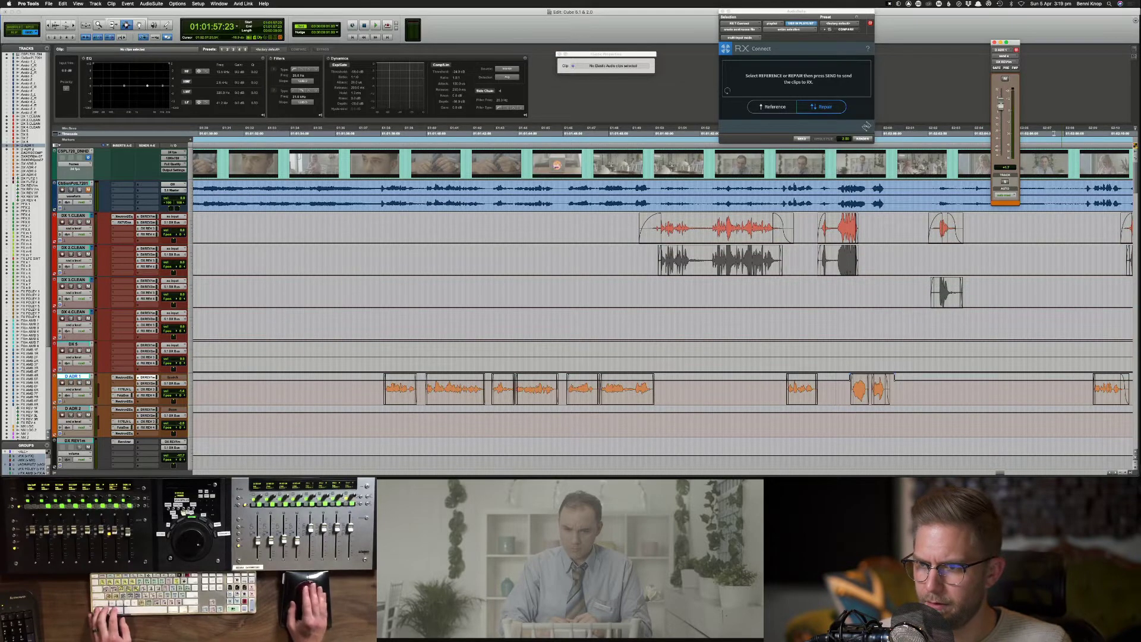
{"action": "left_click_drag", "start_coordinate": [844, 389], "coordinate": [917, 388]}
{"action": "key", "text": "Delete"}
{"action": "left_click", "coordinate": [830, 389]}
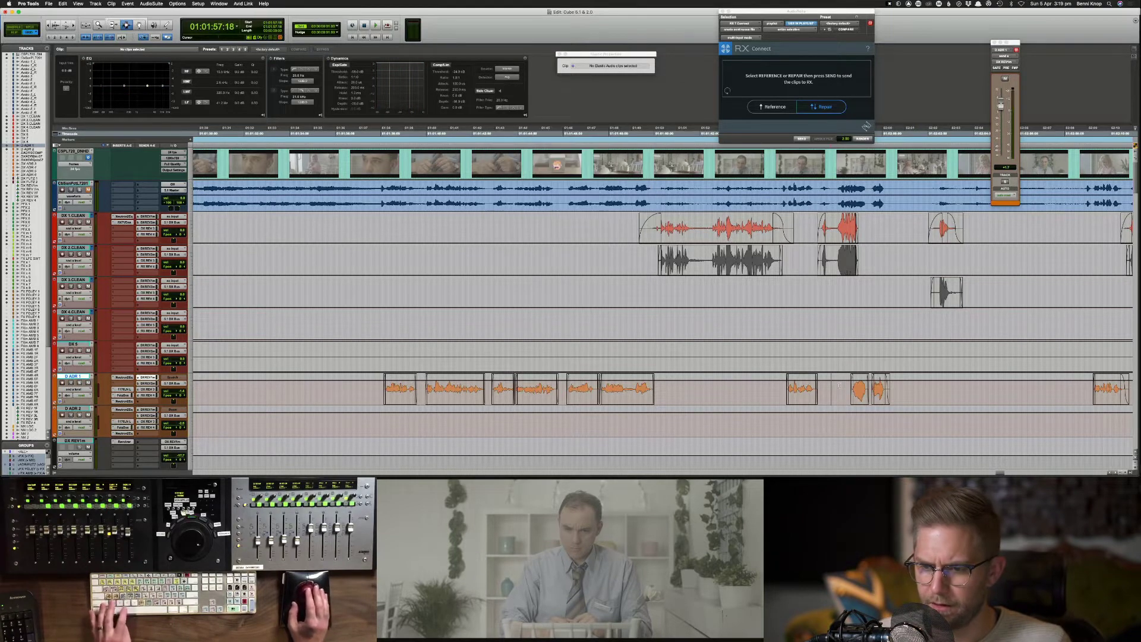
{"action": "key", "text": "super+s"}
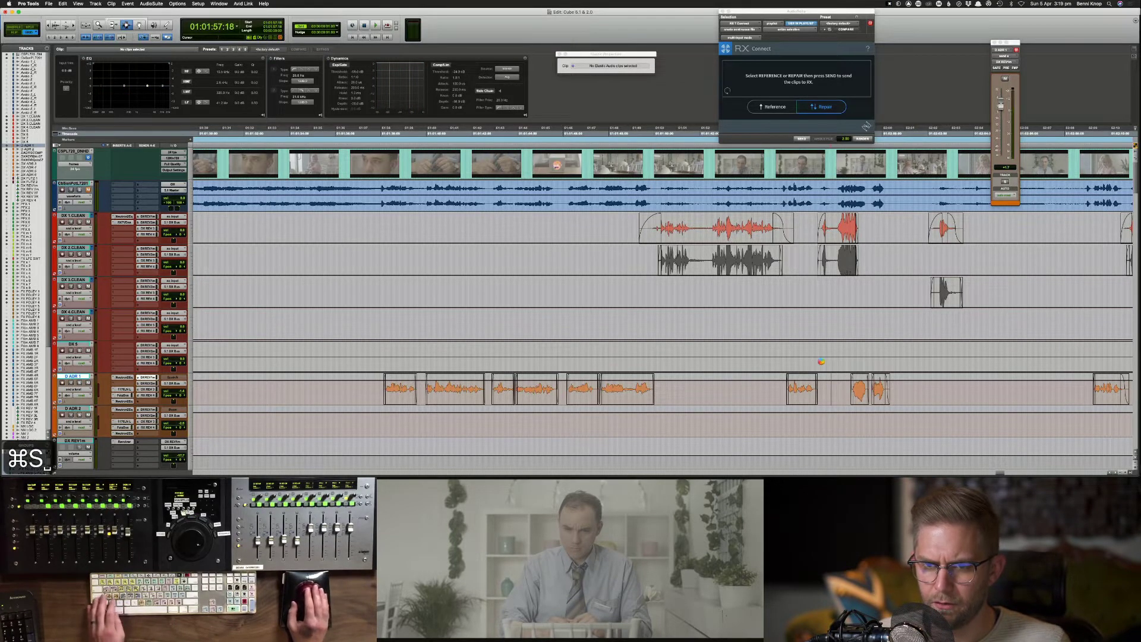
{"action": "key", "text": "super+s"}
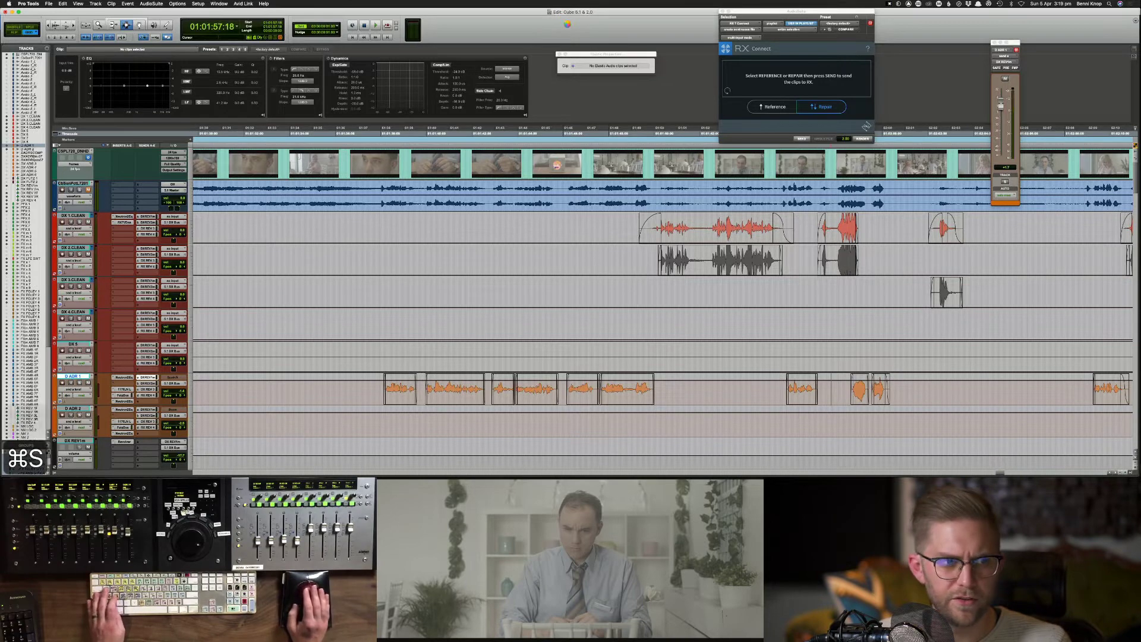
Step: Describe the Pro Tools crash as "Killing it with new update. Seems to run flawlessly." in the crash report and send it to Avid
{"action": "key", "text": "super+Tab"}
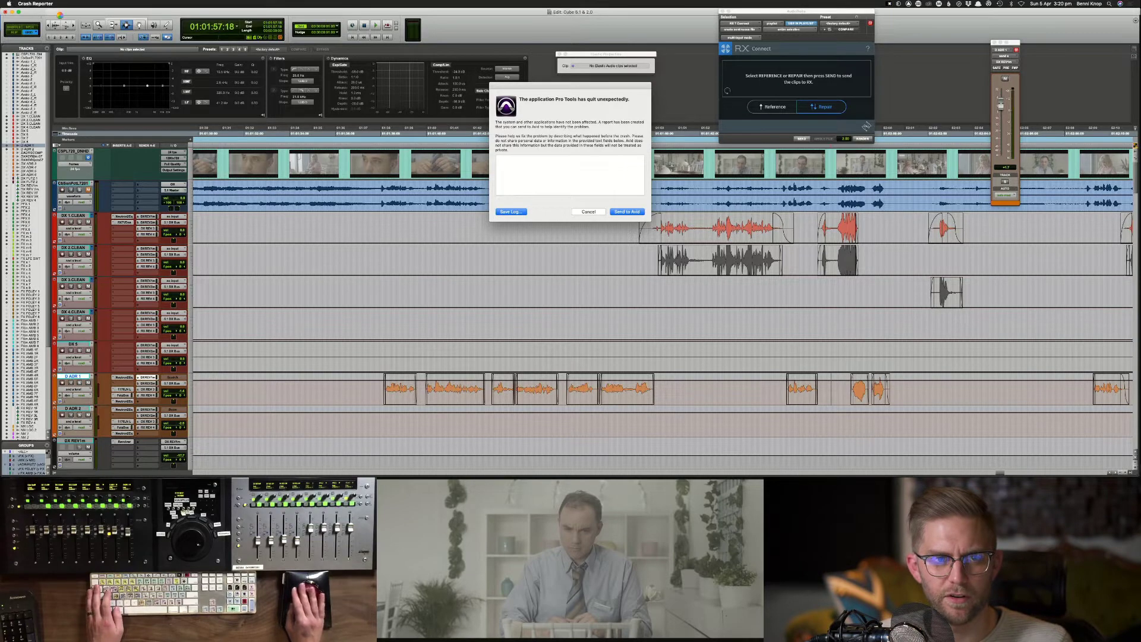
{"action": "key", "text": "super+Tab"}
{"action": "key", "text": "super+Tab"}
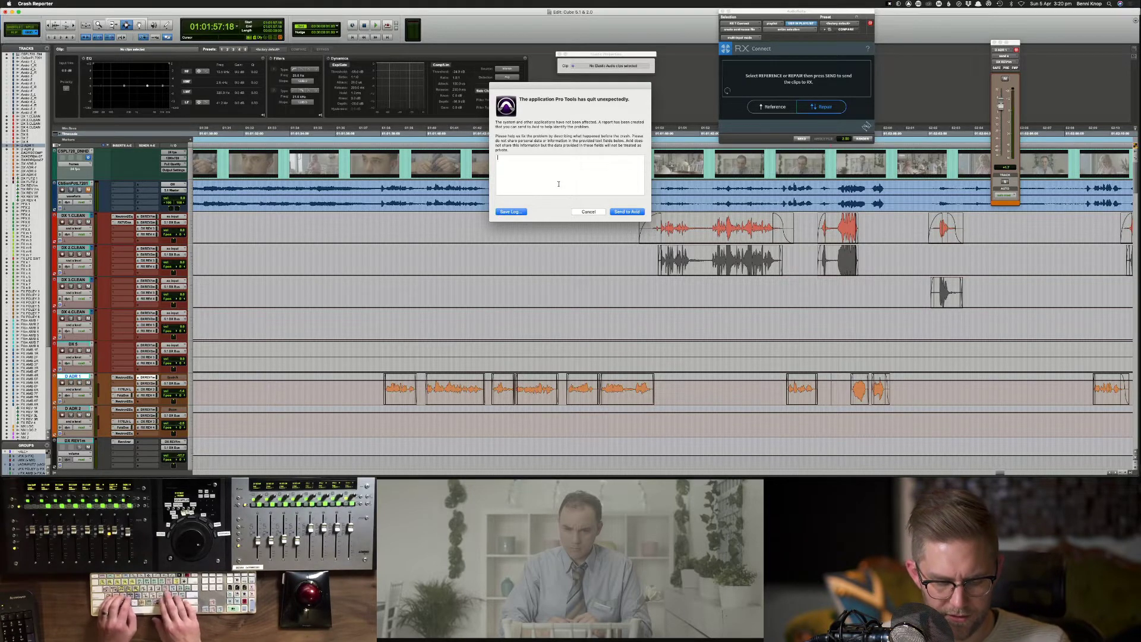
{"action": "type", "text": "Killing "}
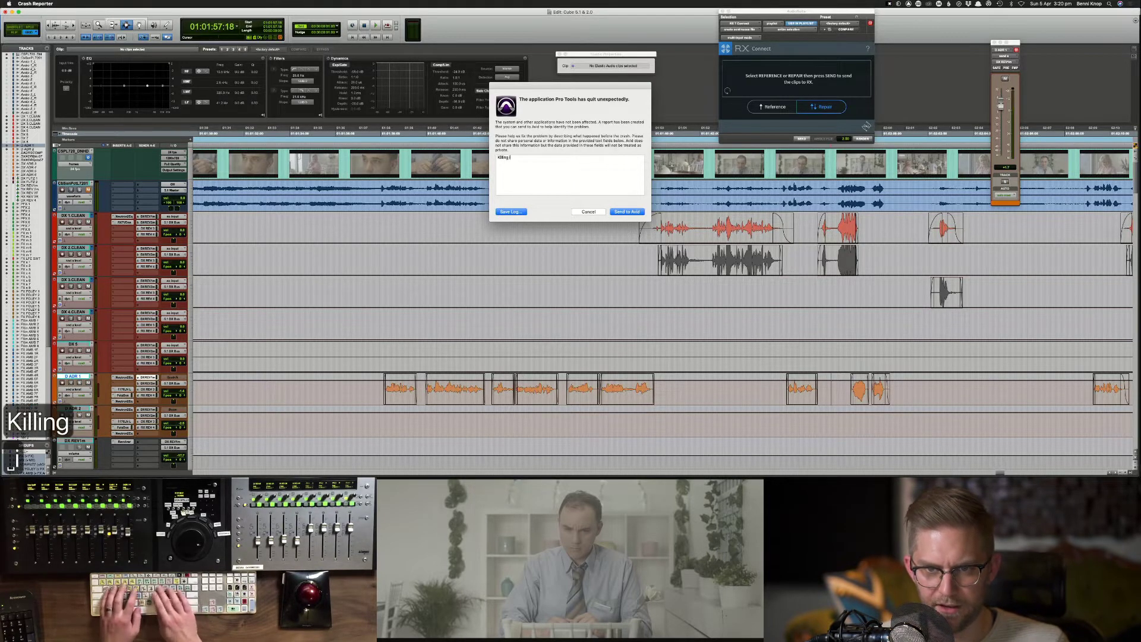
{"action": "type", "text": "it with new upd"}
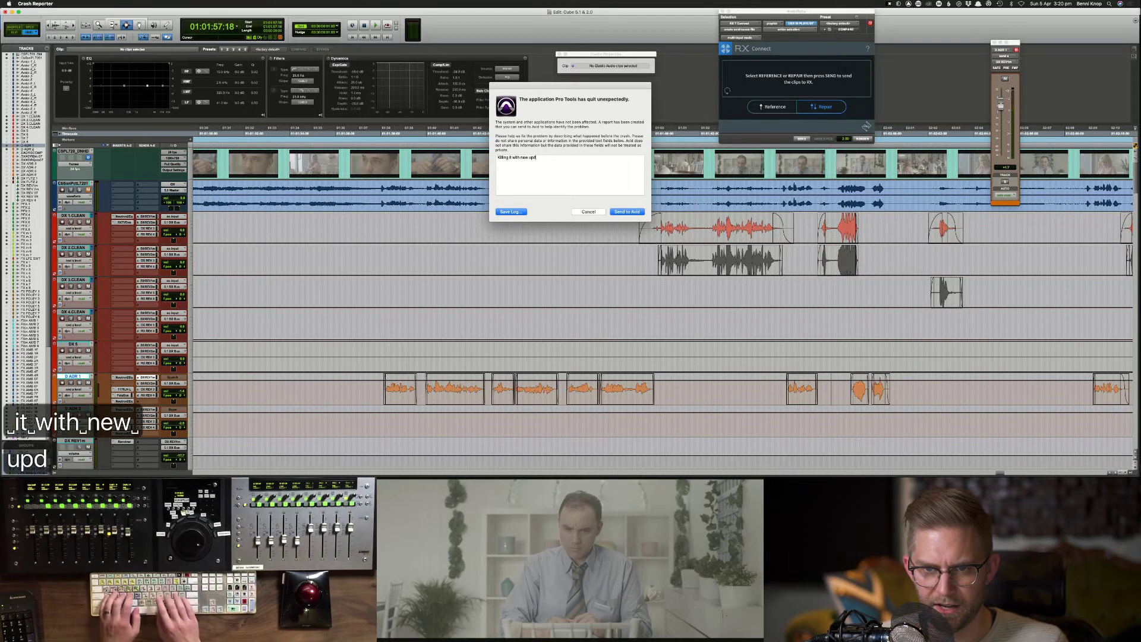
{"action": "type", "text": "ate. Se"}
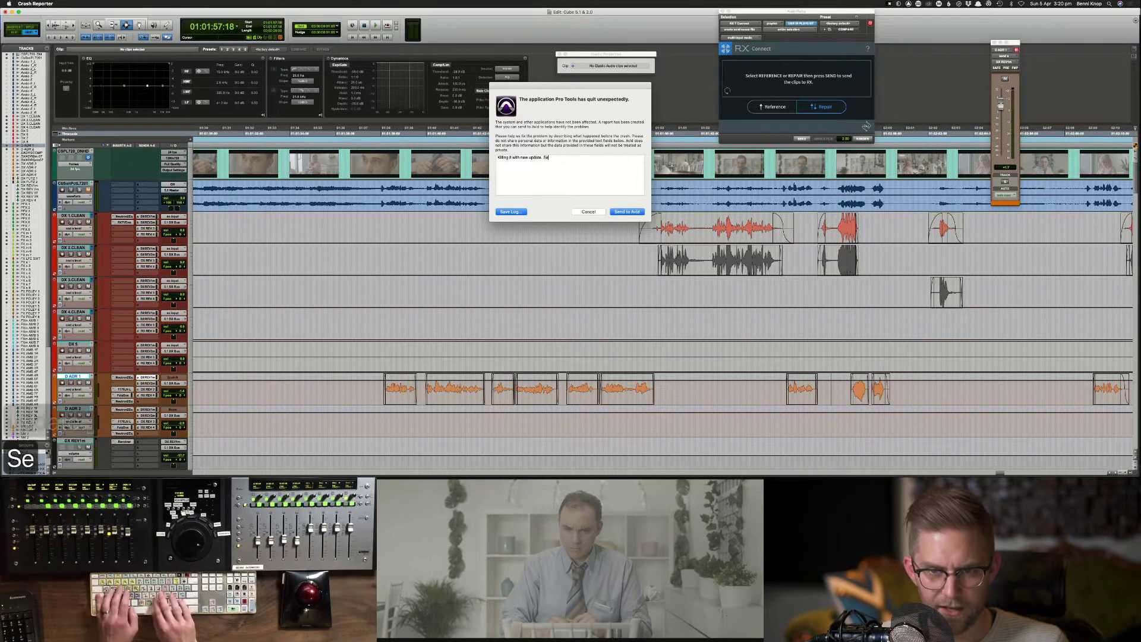
{"action": "type", "text": "ems to run flawlees"}
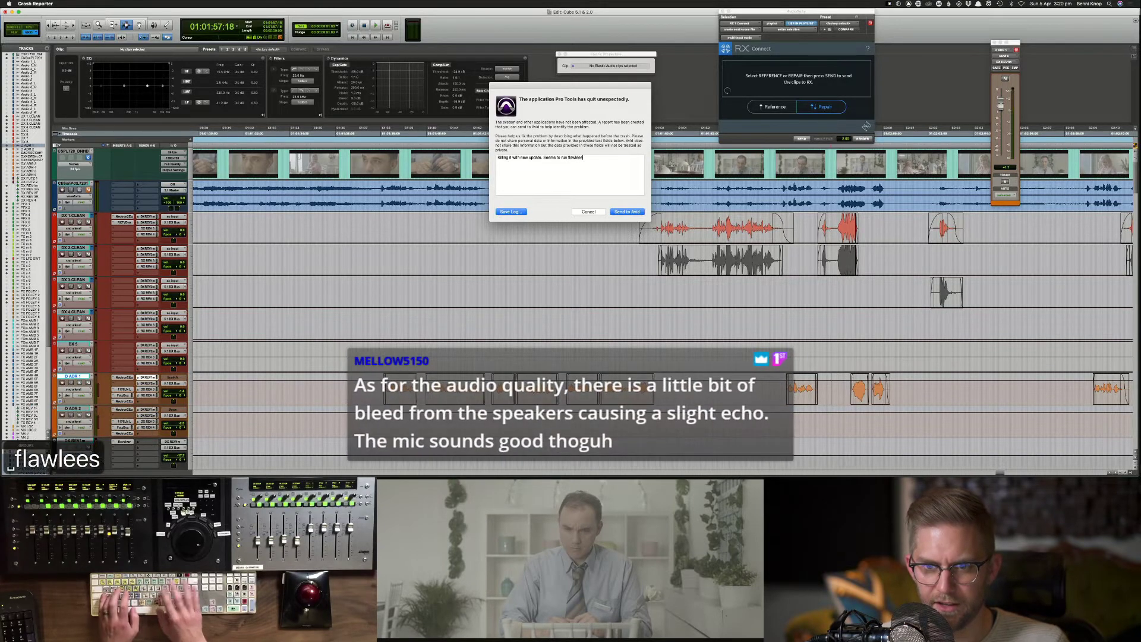
{"action": "key", "text": "BackSpace"}
{"action": "key", "text": "BackSpace"}
{"action": "type", "text": "ssle"}
{"action": "key", "text": "BackSpace"}
{"action": "type", "text": "y."}
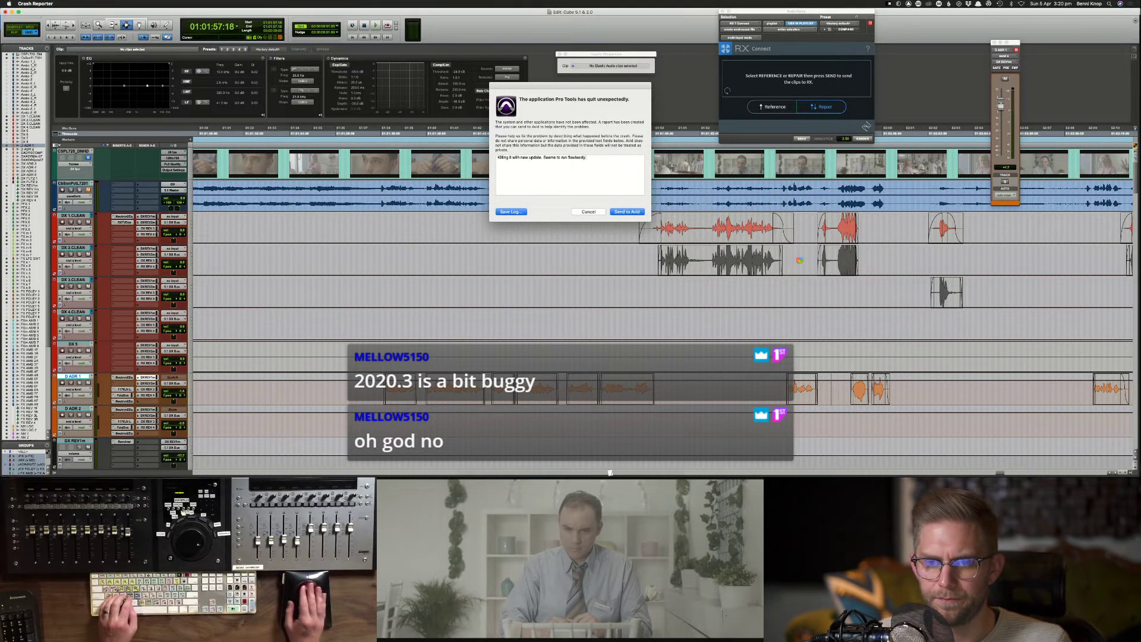
{"action": "left_click", "coordinate": [632, 211]}
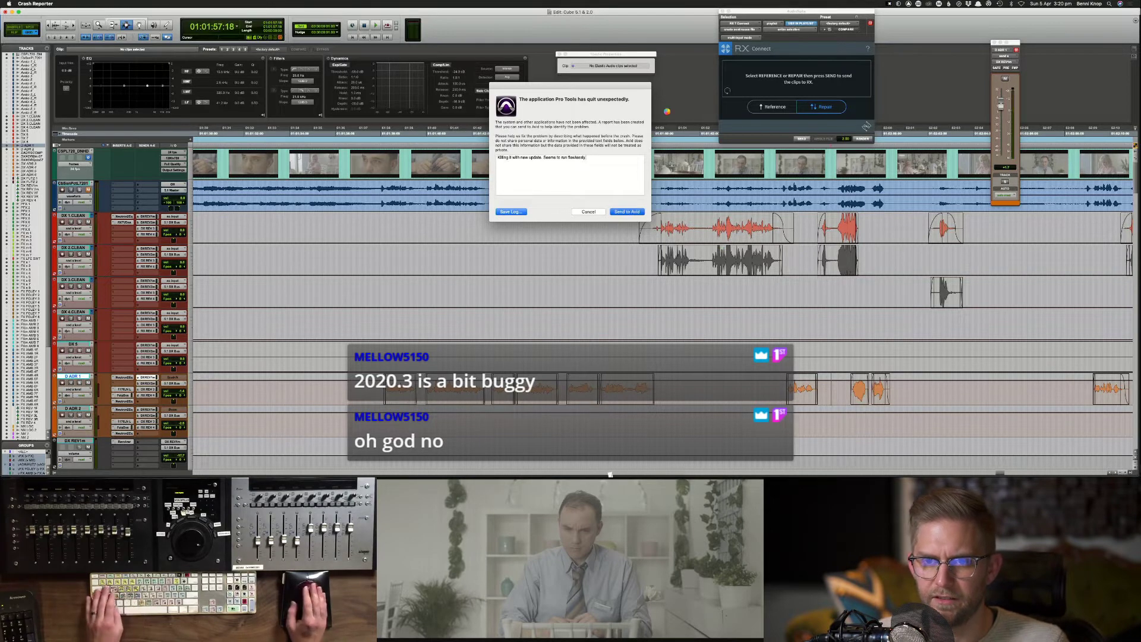
Step: Leave the crash reporter, switch past iZotope RX 7 and Chrome, and relaunch Pro Tools
{"action": "key", "text": "super+s"}
{"action": "key", "text": "super+Tab"}
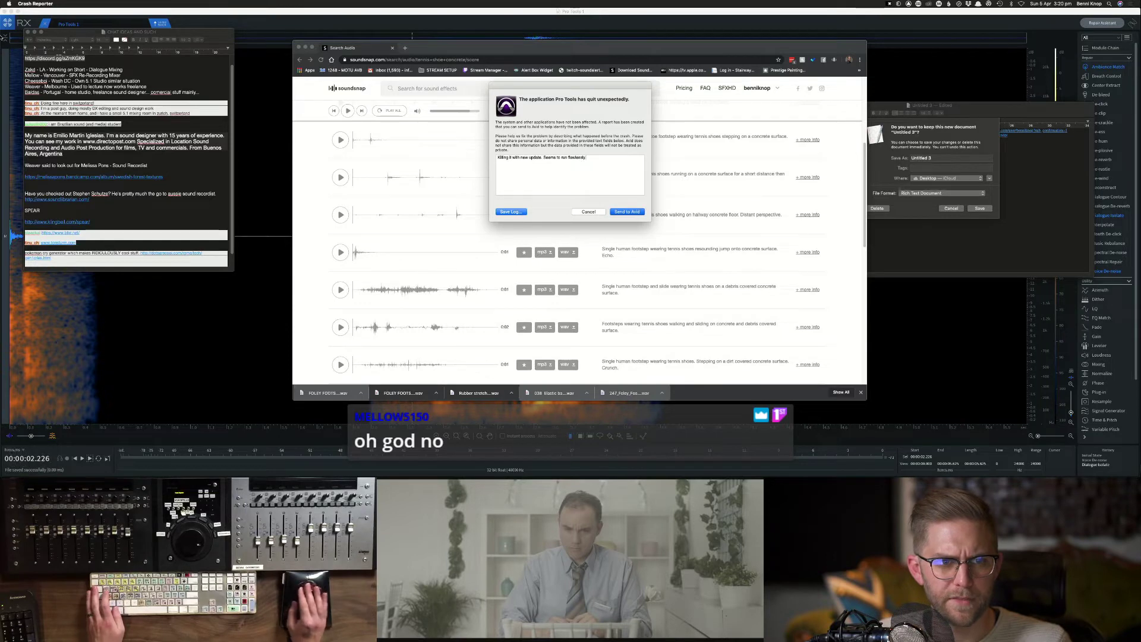
{"action": "left_click", "coordinate": [34, 32]}
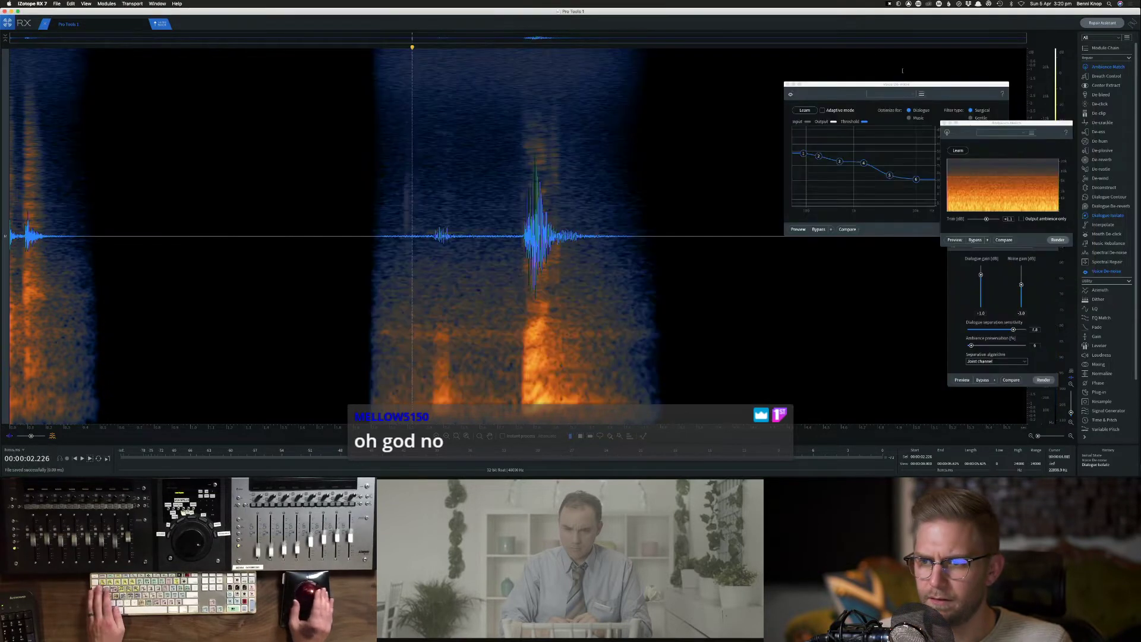
{"action": "left_click", "coordinate": [923, 93]}
{"action": "key", "text": "super+Tab"}
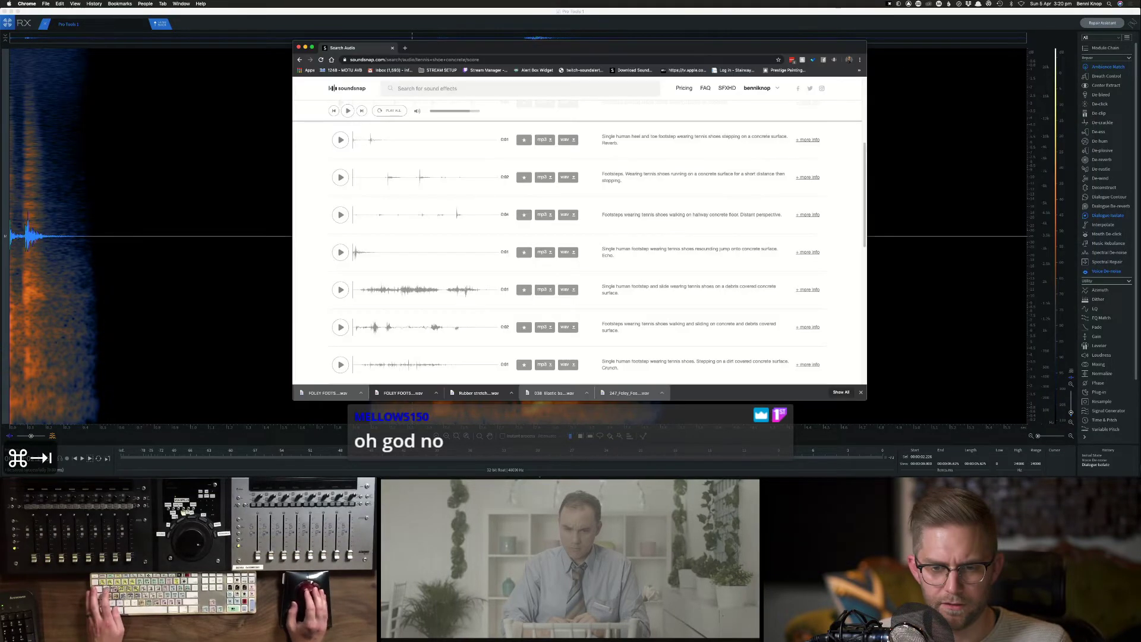
{"action": "key", "text": "super+Tab"}
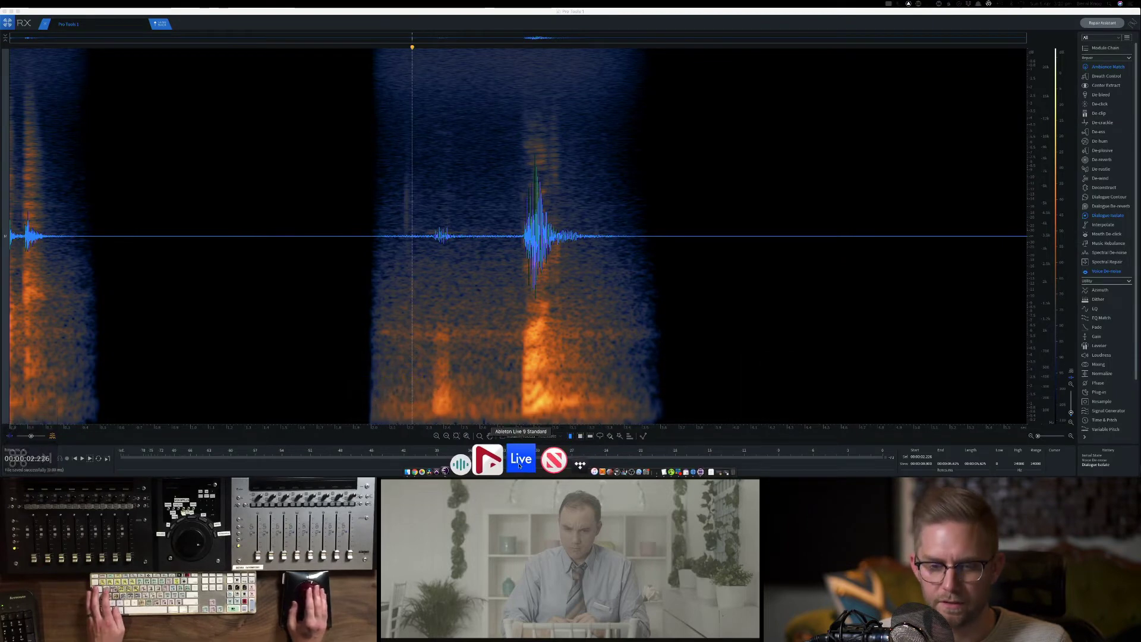
{"action": "left_click", "coordinate": [492, 466]}
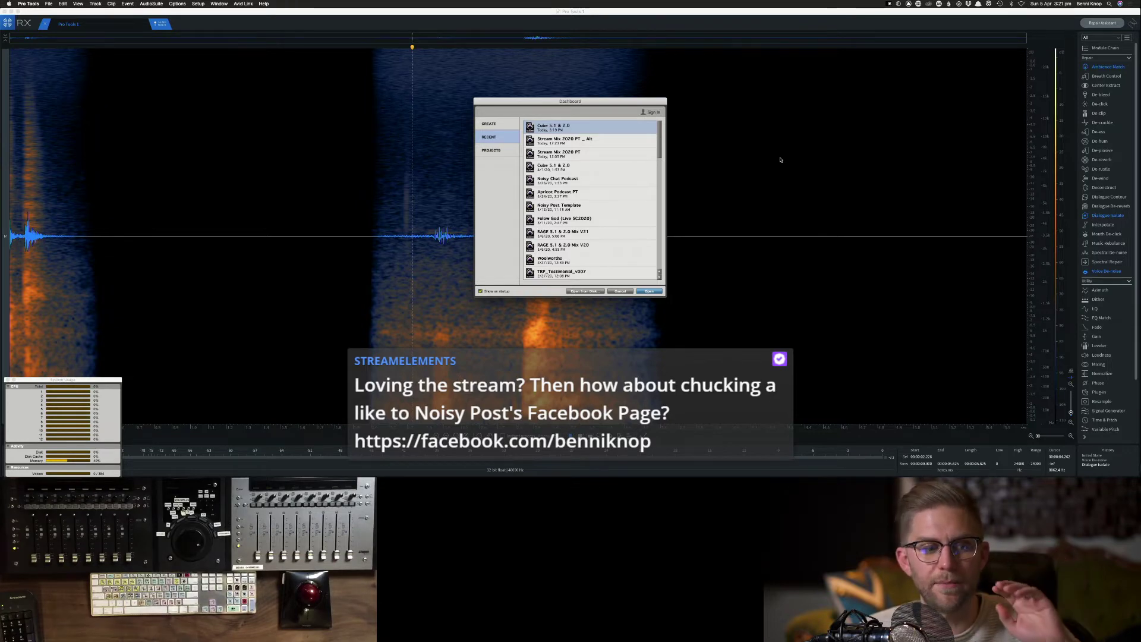
Step: Check the Dashboard's Create, Recent and Projects sections for the session to reopen
{"action": "left_click", "coordinate": [516, 150]}
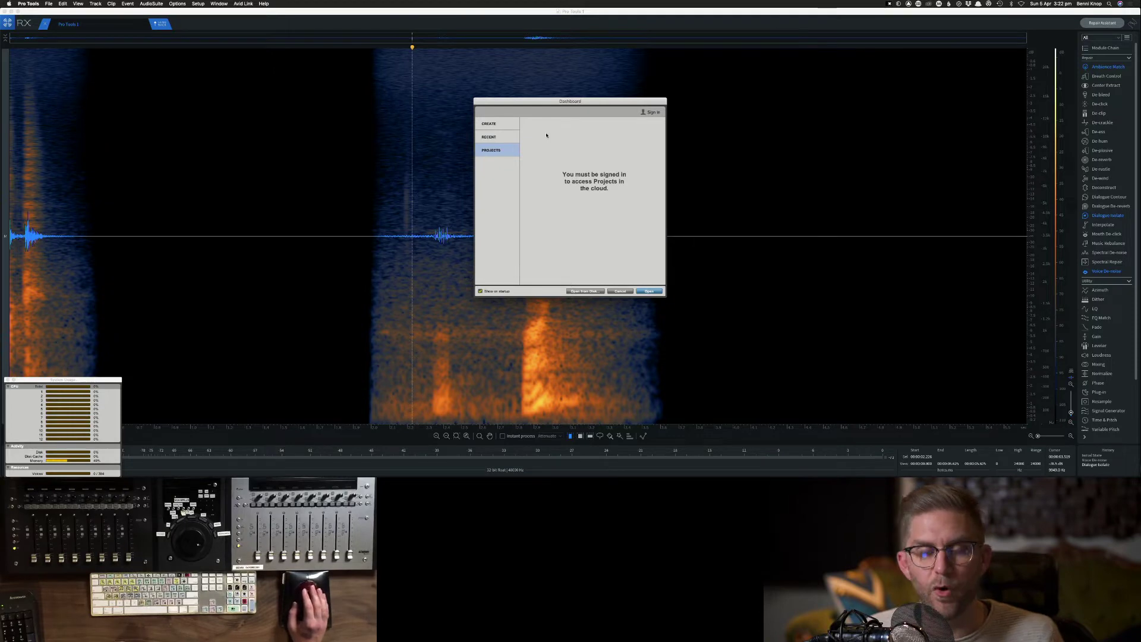
{"action": "left_click", "coordinate": [515, 136]}
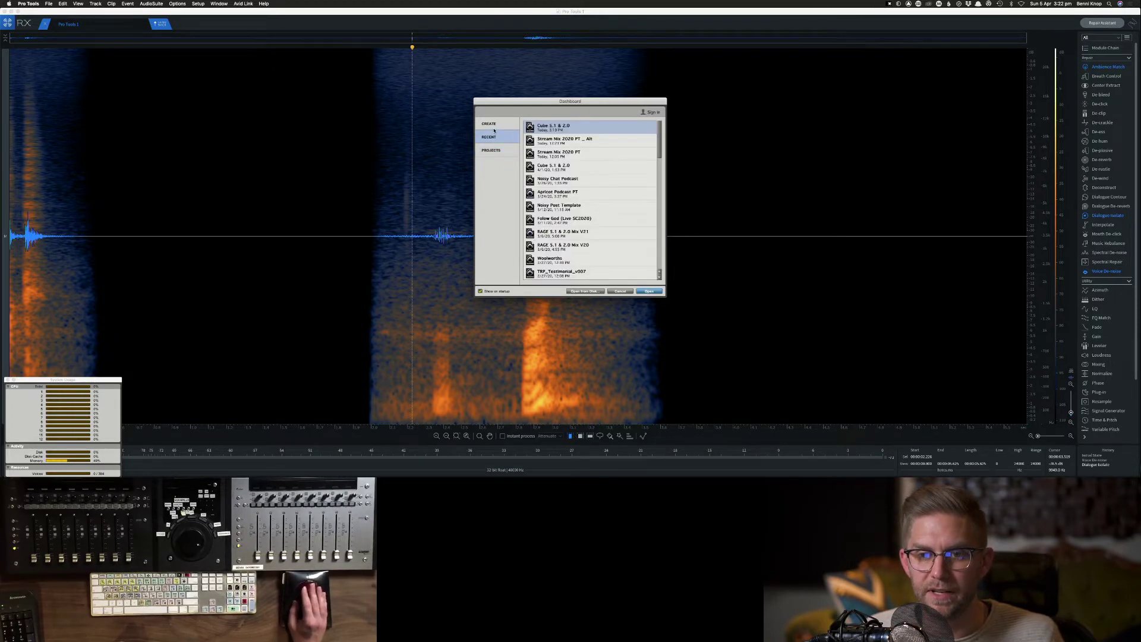
{"action": "left_click", "coordinate": [497, 124]}
{"action": "left_click", "coordinate": [498, 150]}
{"action": "left_click", "coordinate": [499, 137]}
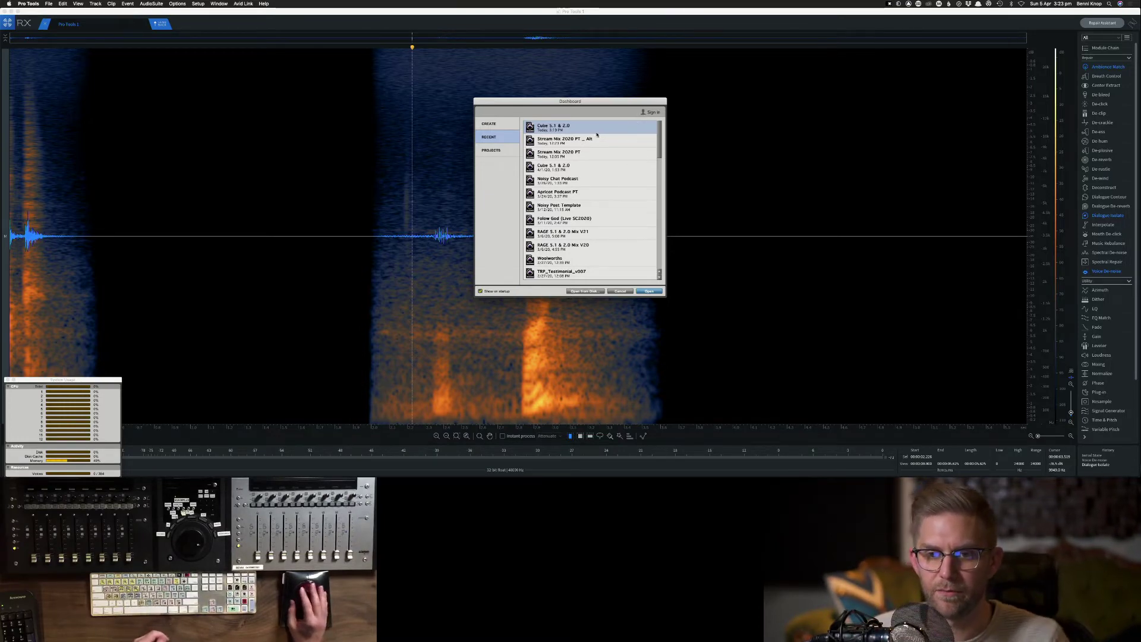
{"action": "left_click", "coordinate": [550, 152]}
{"action": "left_click", "coordinate": [504, 152]}
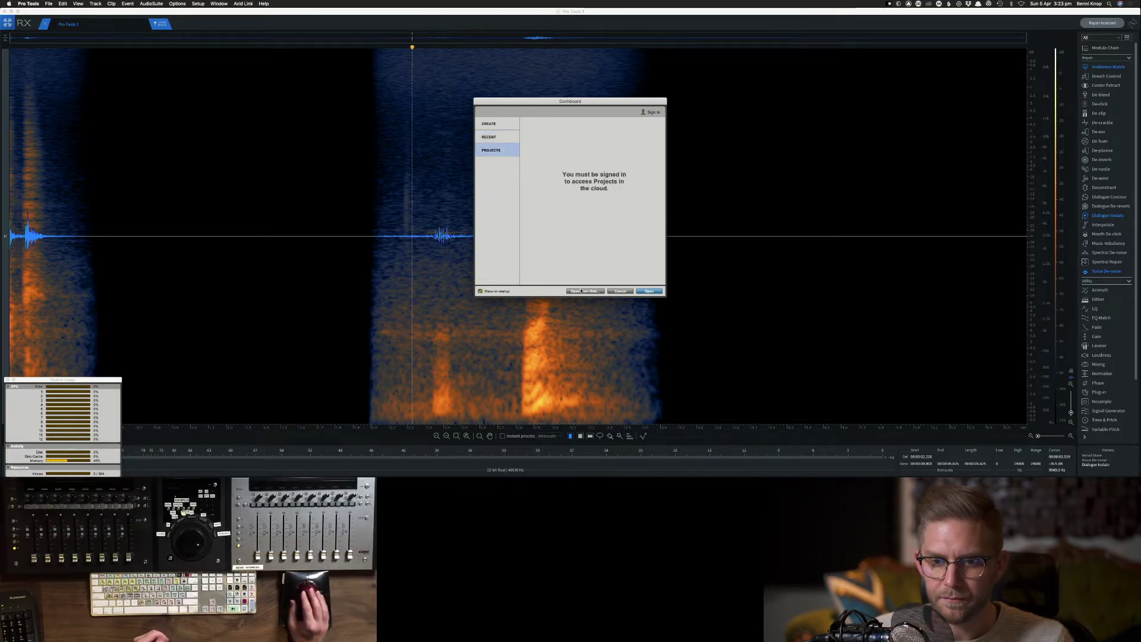
Step: Start opening a session, browse to the Cube project's Session File Backups folder and select the newest Cube 5.1 & 2.0 backup
{"action": "key", "text": "super+o"}
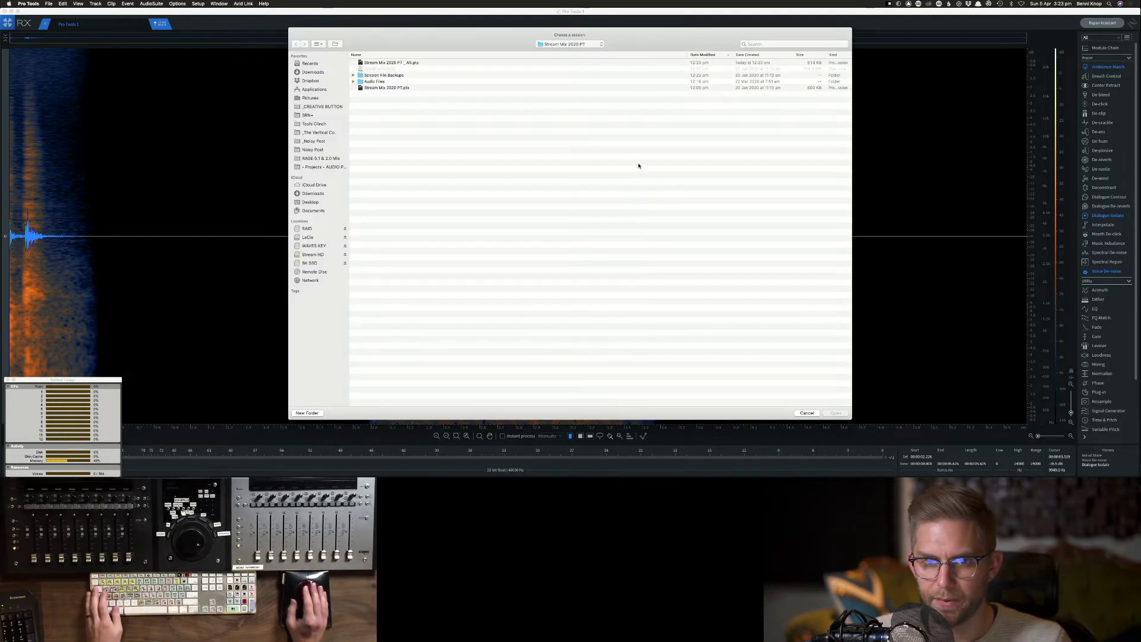
{"action": "left_click", "coordinate": [550, 44]}
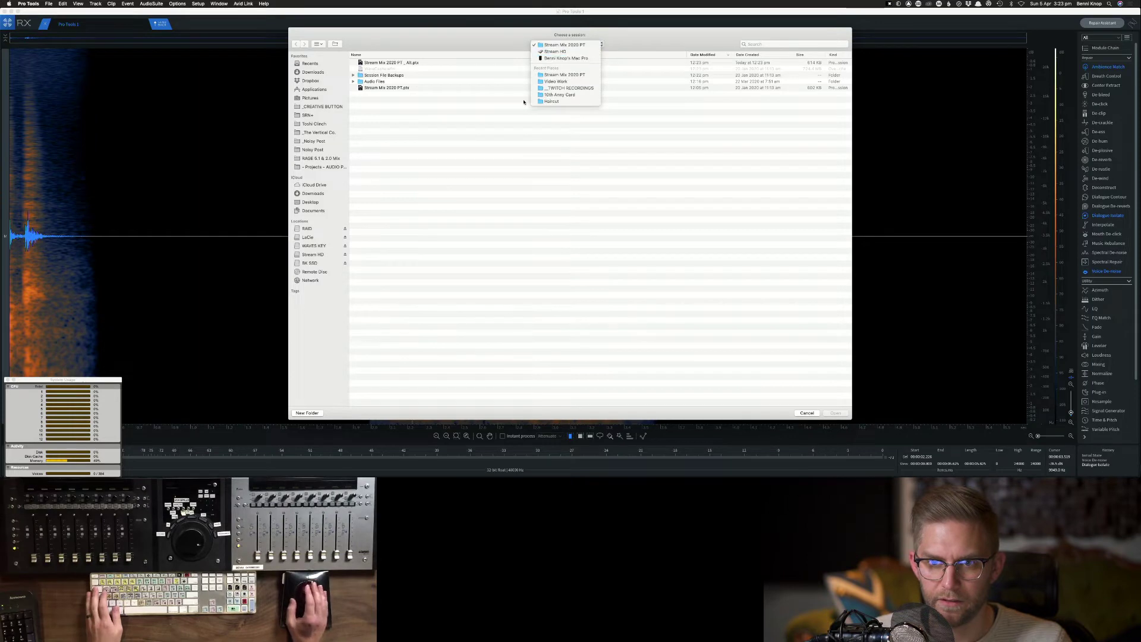
{"action": "left_click", "coordinate": [393, 201]}
{"action": "left_click", "coordinate": [315, 228]}
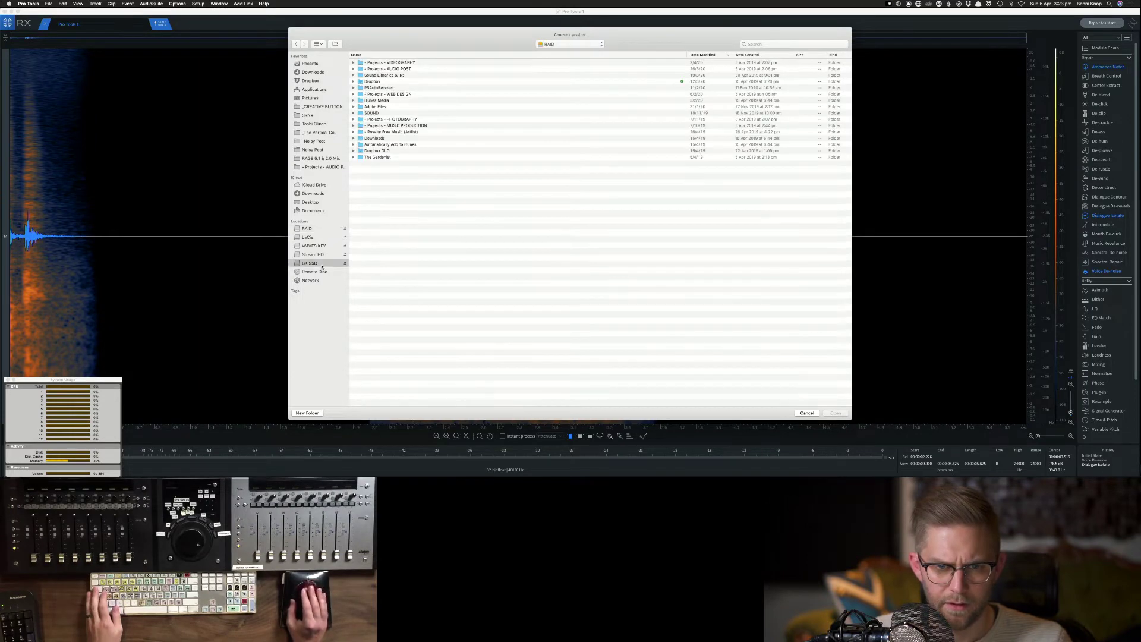
{"action": "left_click", "coordinate": [321, 263]}
{"action": "double_click", "coordinate": [410, 63]}
{"action": "left_click", "coordinate": [452, 69]}
{"action": "double_click", "coordinate": [452, 69]}
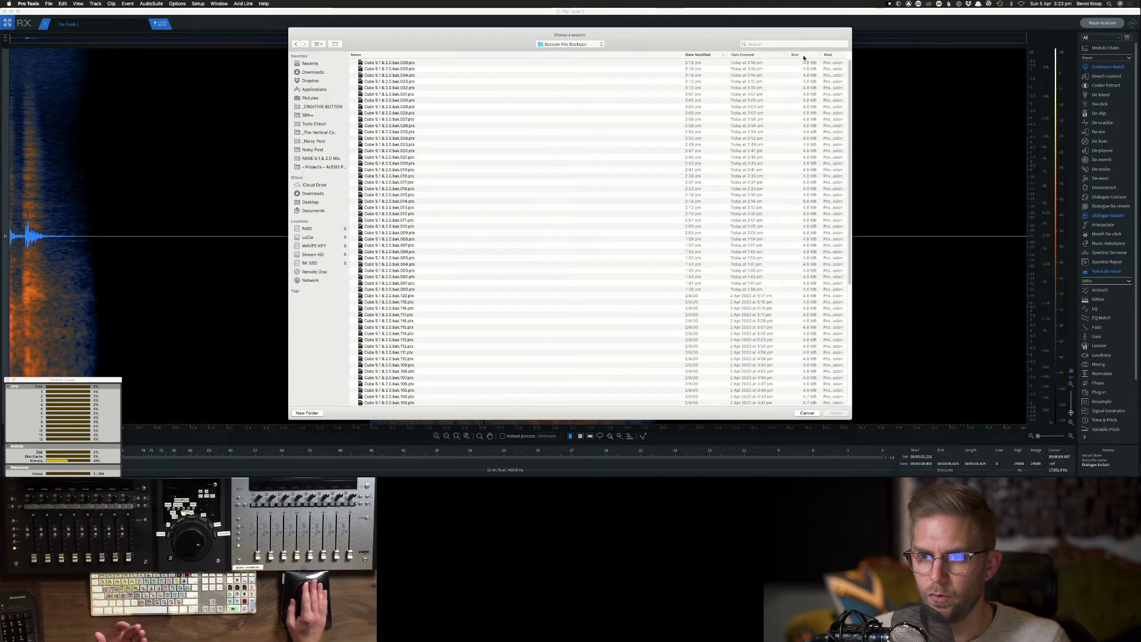
{"action": "left_click", "coordinate": [710, 63]}
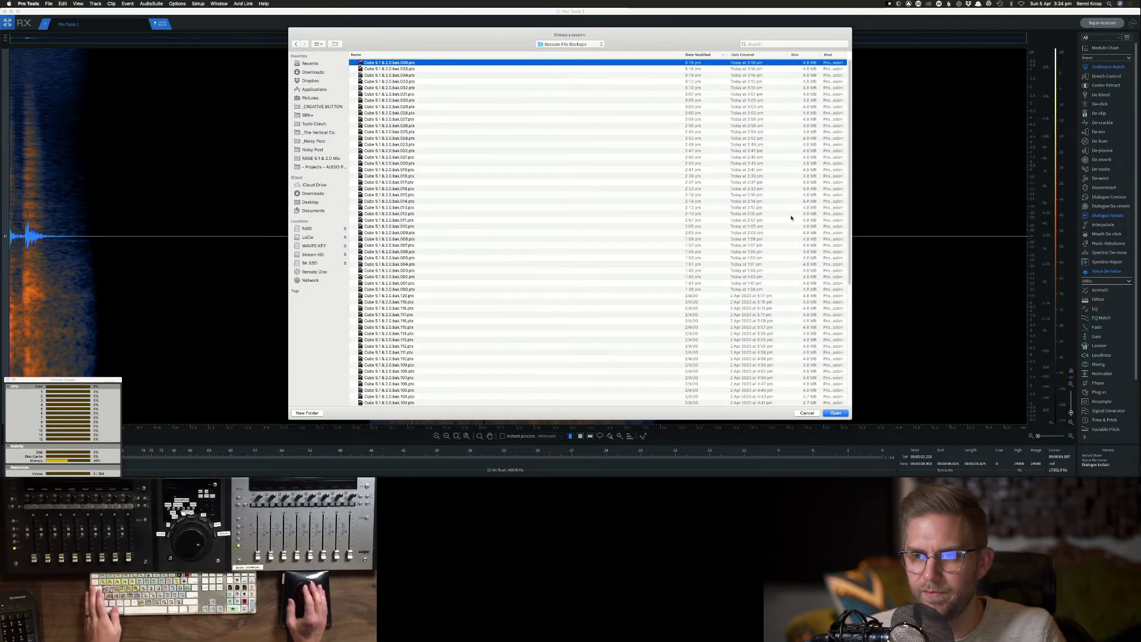
Step: Open the most recent Cube 5.1 & 2.0 session backup from the Session File Backups folder
{"action": "key", "text": "Return"}
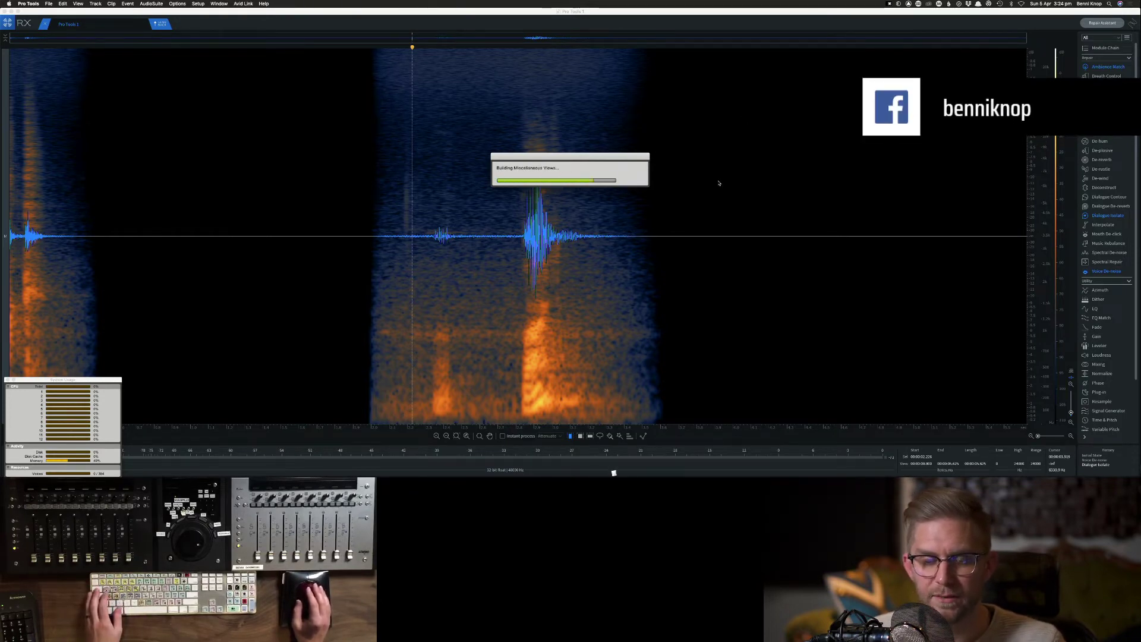
{"action": "left_click", "coordinate": [618, 463]}
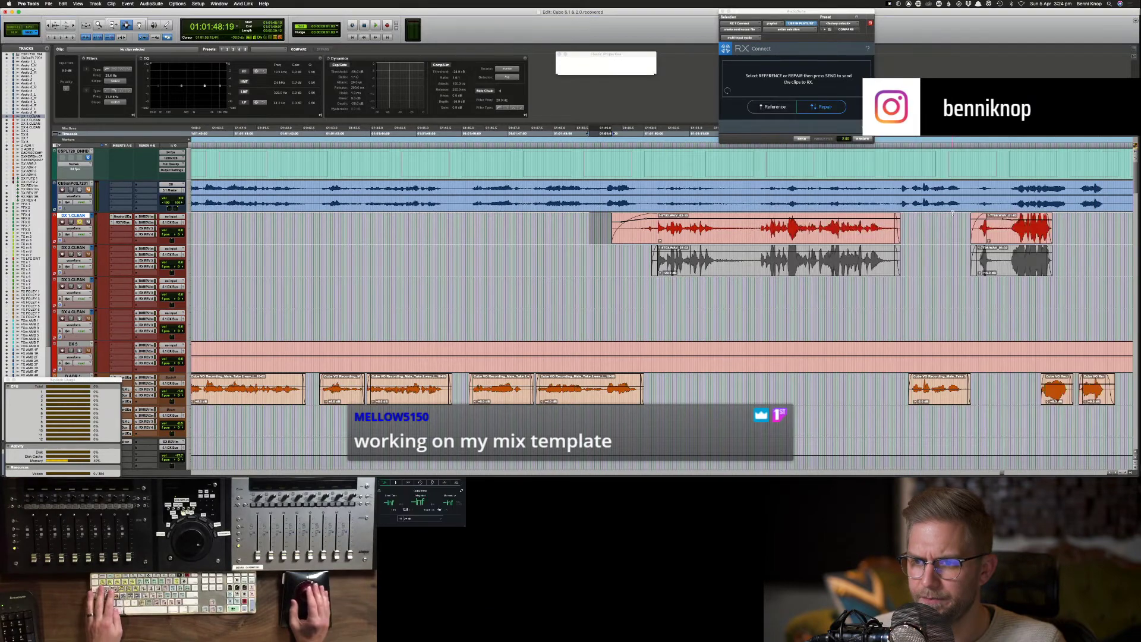
{"action": "left_click", "coordinate": [953, 213]}
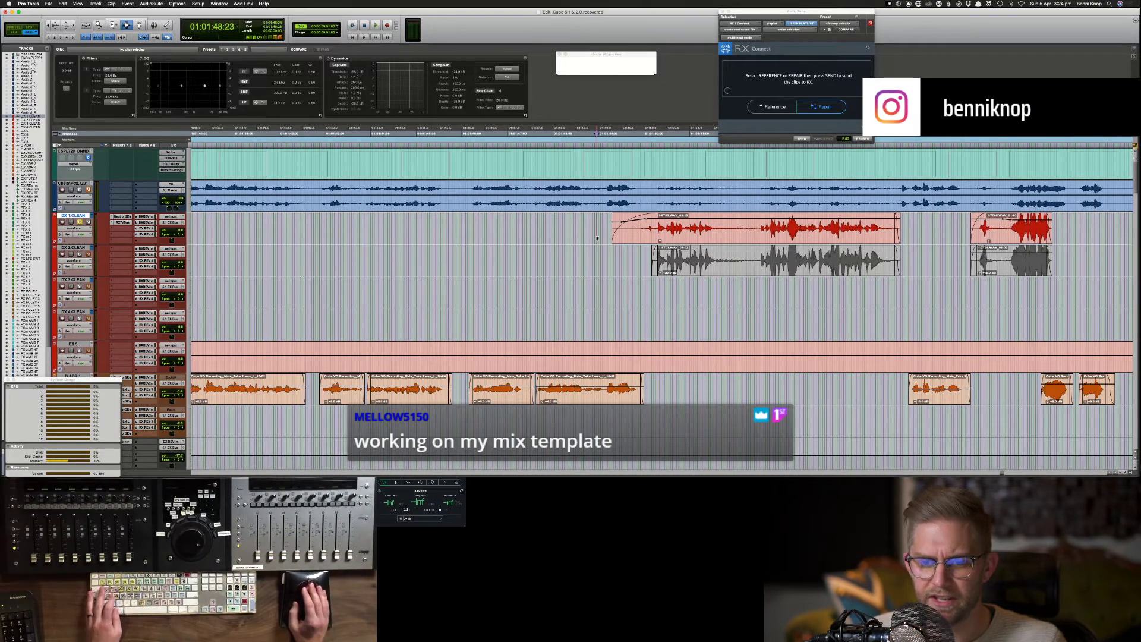
Step: Save the recovered session as "Cube 5.1 & 2.0 V02" in the Cube 5.1 & 2.0 folder
{"action": "key", "text": "super+shift+s"}
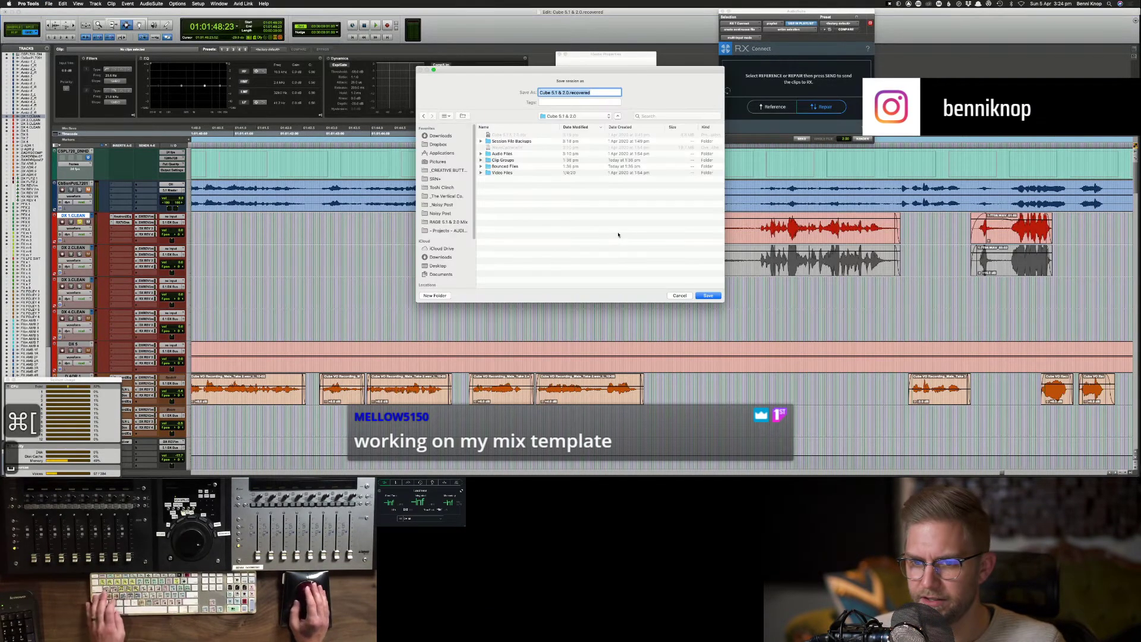
{"action": "double_click", "coordinate": [553, 140]}
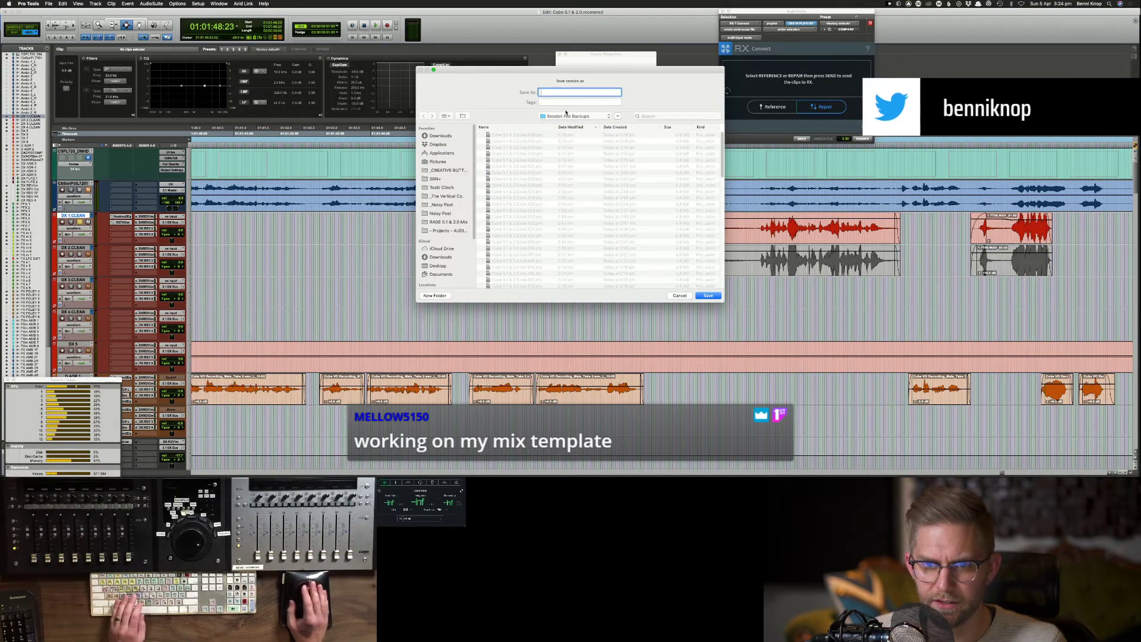
{"action": "left_click", "coordinate": [566, 116]}
{"action": "left_click", "coordinate": [568, 123]}
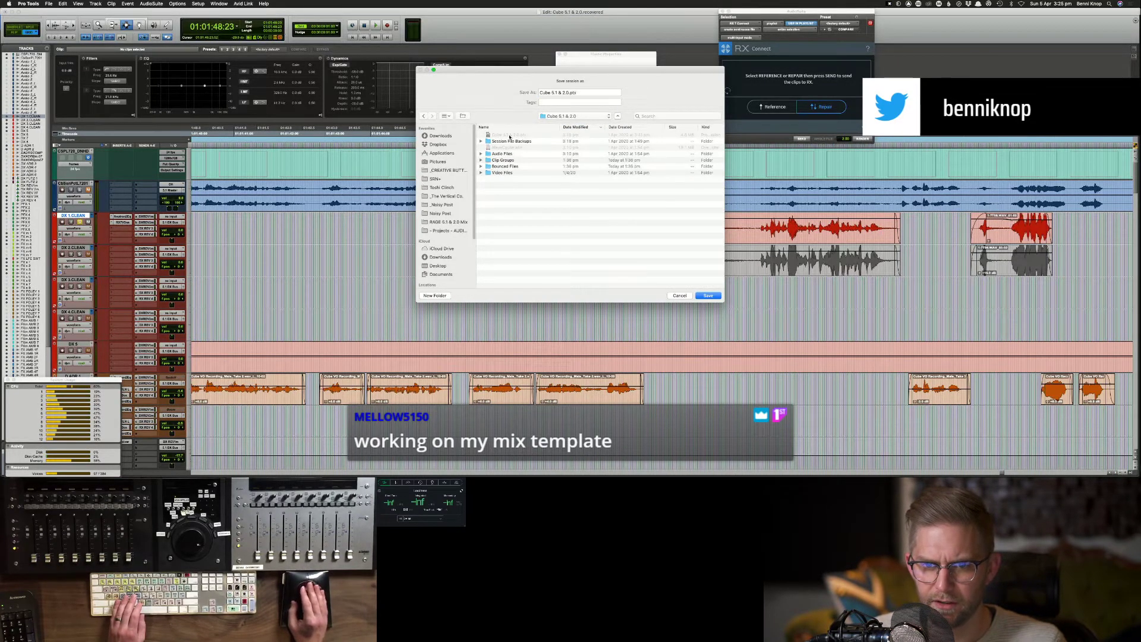
{"action": "left_click", "coordinate": [569, 93]}
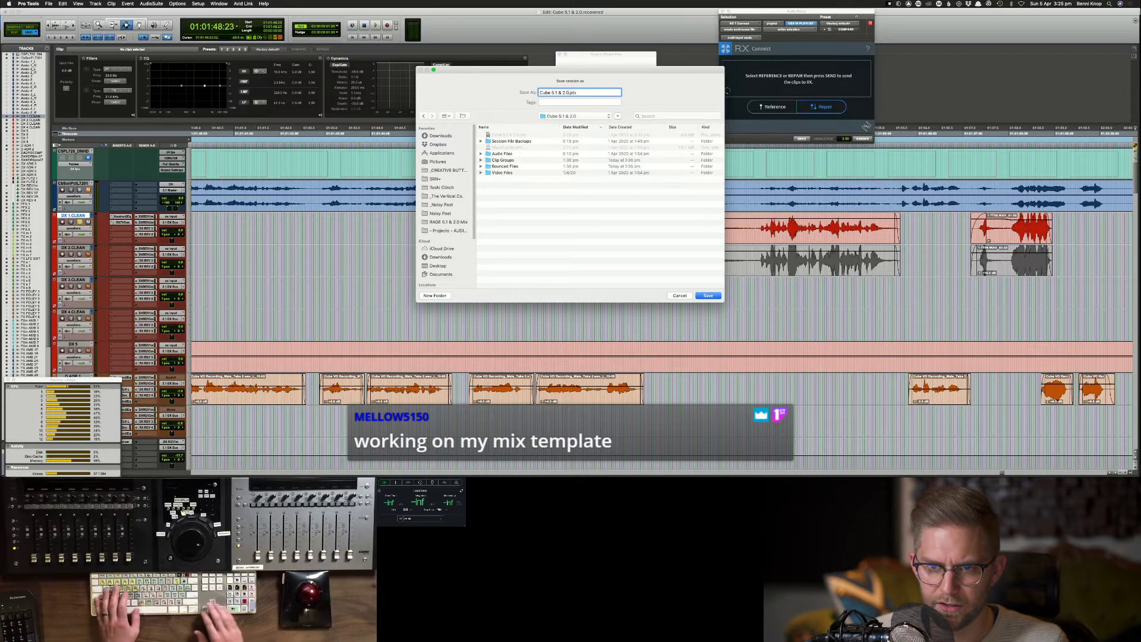
{"action": "type", "text": "V02"}
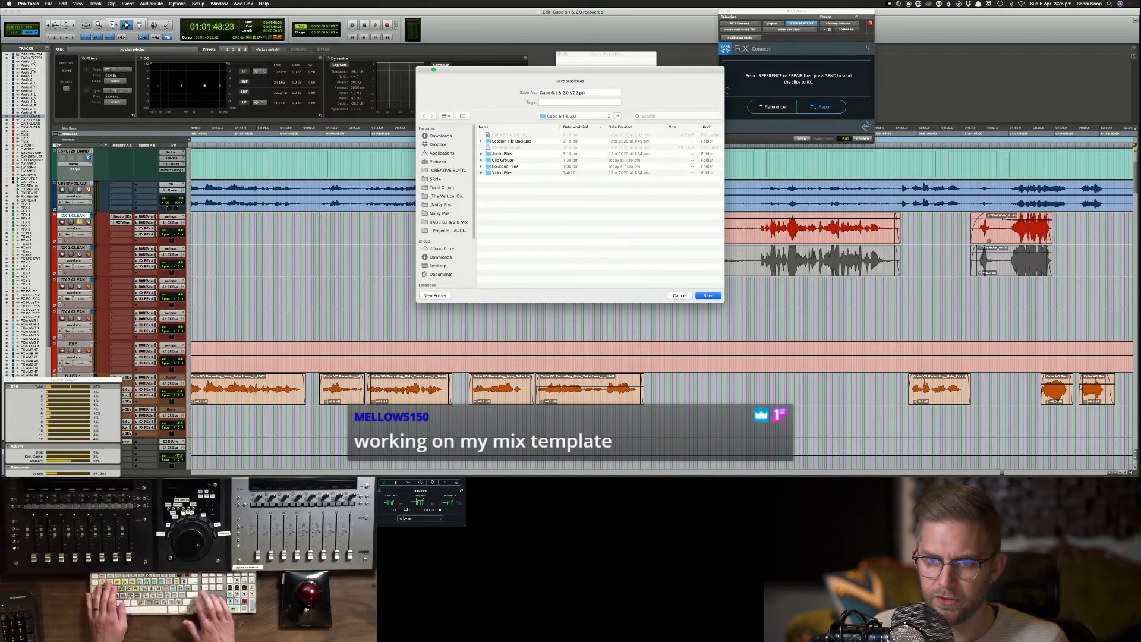
{"action": "key", "text": "Return"}
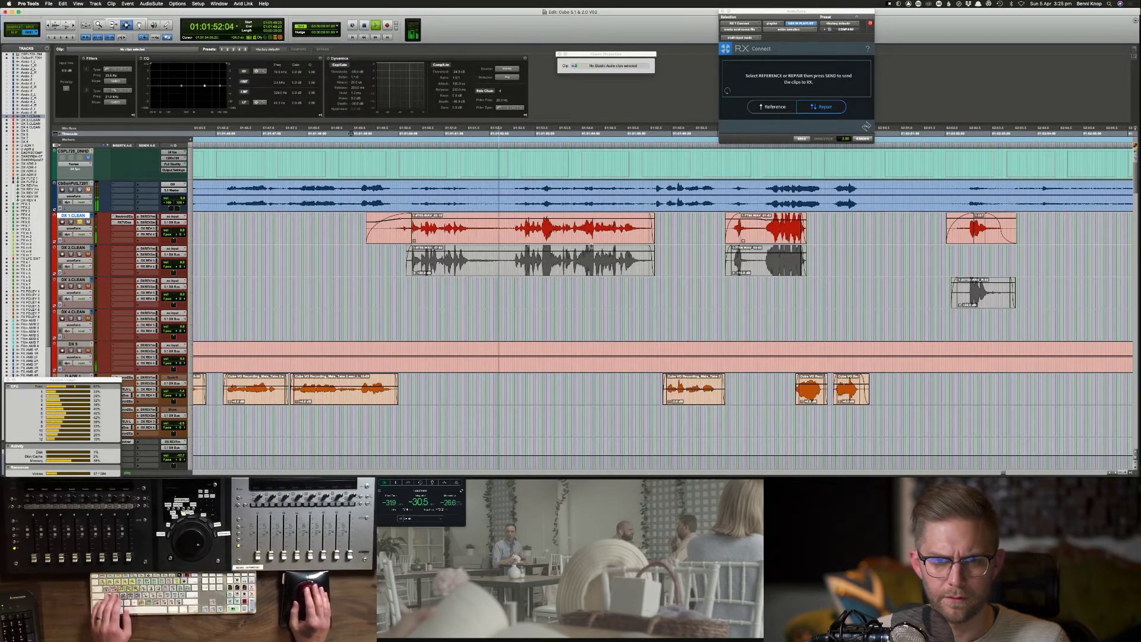
Step: Extend the end of the long dialogue clip on DX 1 CLEAN and give it a longer fade-out
{"action": "key", "text": "s"}
{"action": "left_click", "coordinate": [703, 233], "text": "shift"}
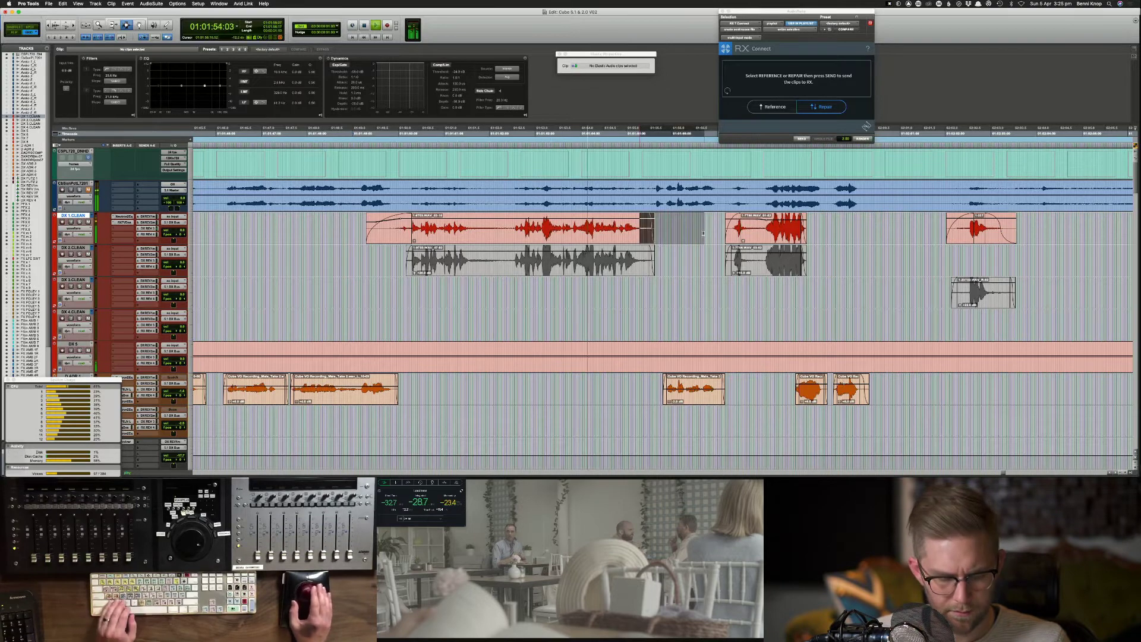
{"action": "key", "text": "f"}
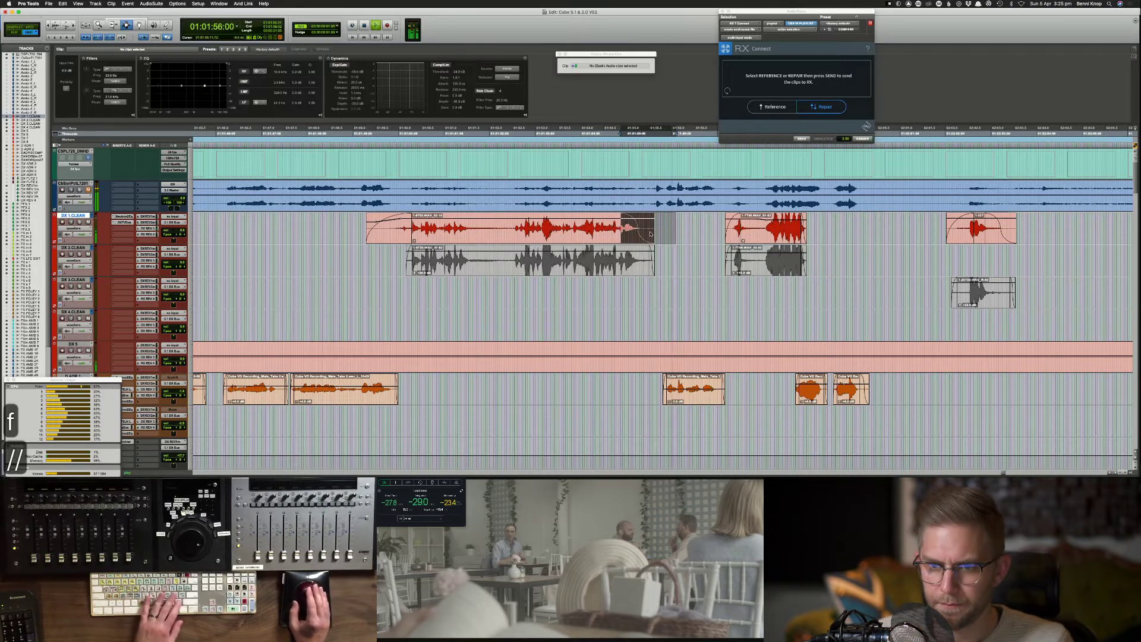
{"action": "key", "text": "BackSpace"}
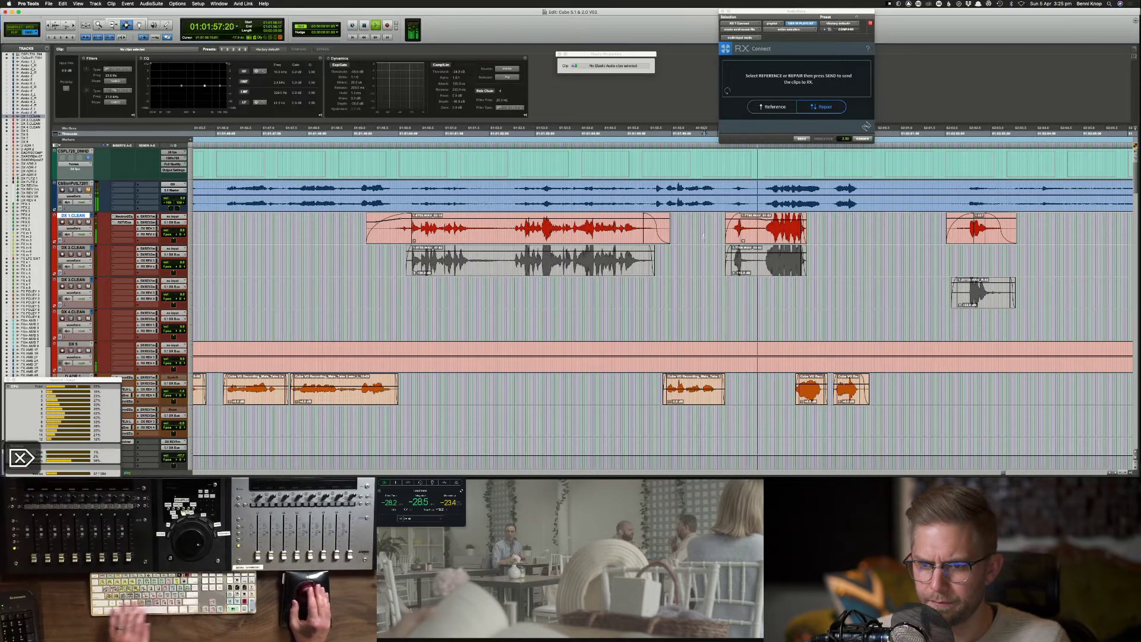
Step: Extend the start of the second-to-last visible D ADR 1 clip with a longer fade-in and play from just before it
{"action": "left_click_drag", "start_coordinate": [778, 416], "coordinate": [807, 399]}
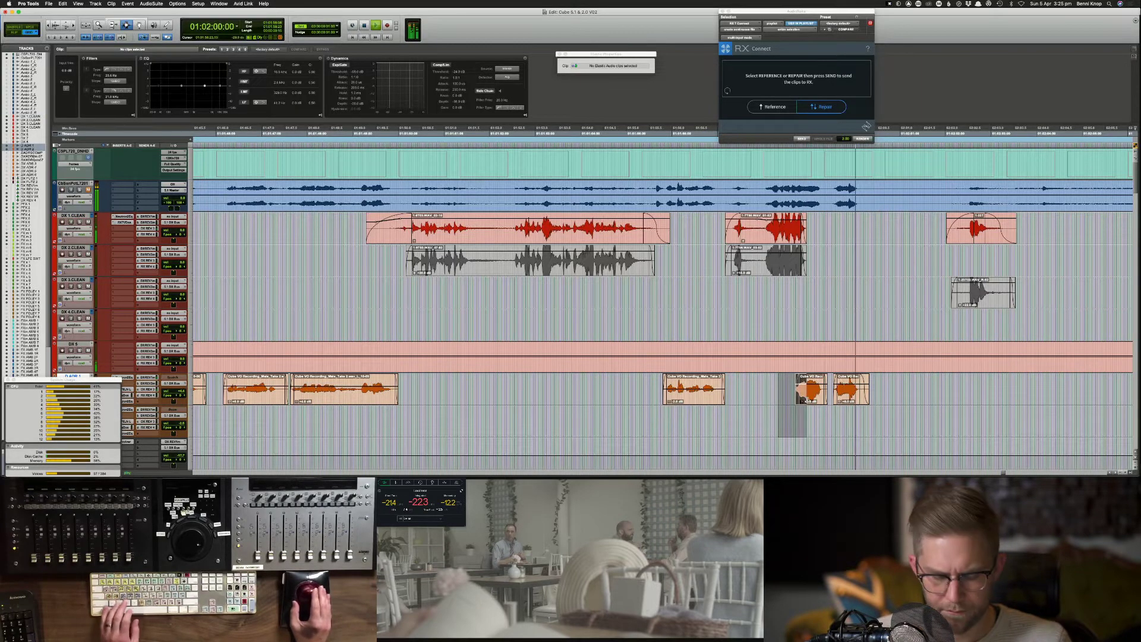
{"action": "key", "text": "space"}
{"action": "key", "text": "f"}
{"action": "key", "text": "m"}
{"action": "left_click", "coordinate": [769, 397]}
{"action": "key", "text": "space"}
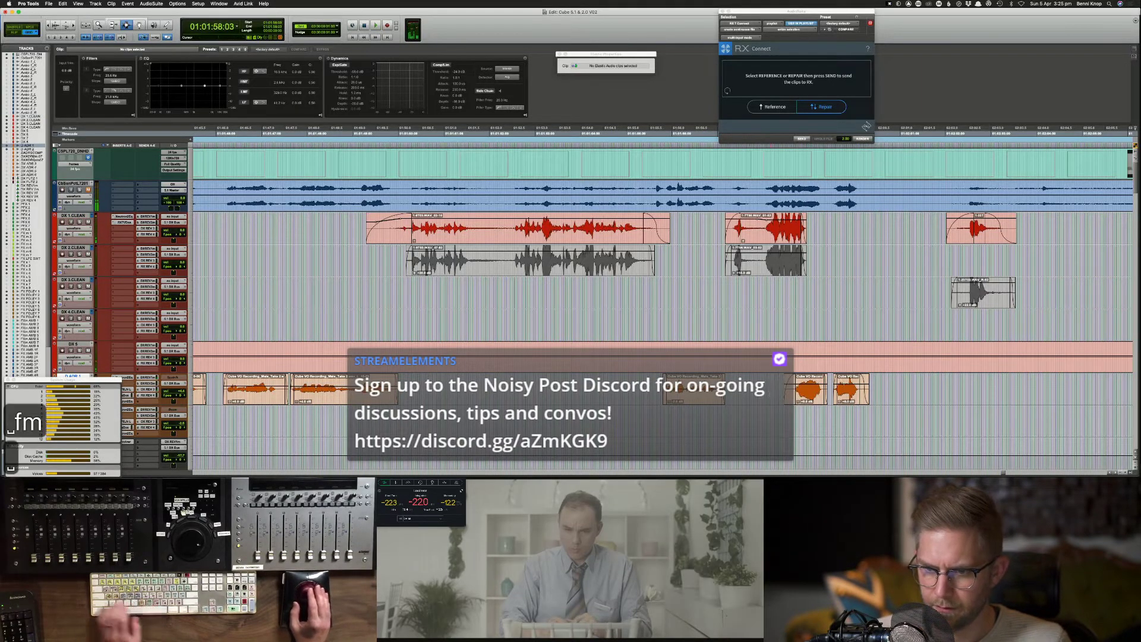
Step: Clear the level automation of D ADR 1's first send around the last two visible clips
{"action": "scroll", "coordinate": [783, 397], "scroll_direction": "down", "scroll_amount": 3}
{"action": "scroll", "coordinate": [772, 333], "scroll_direction": "down", "scroll_amount": 2}
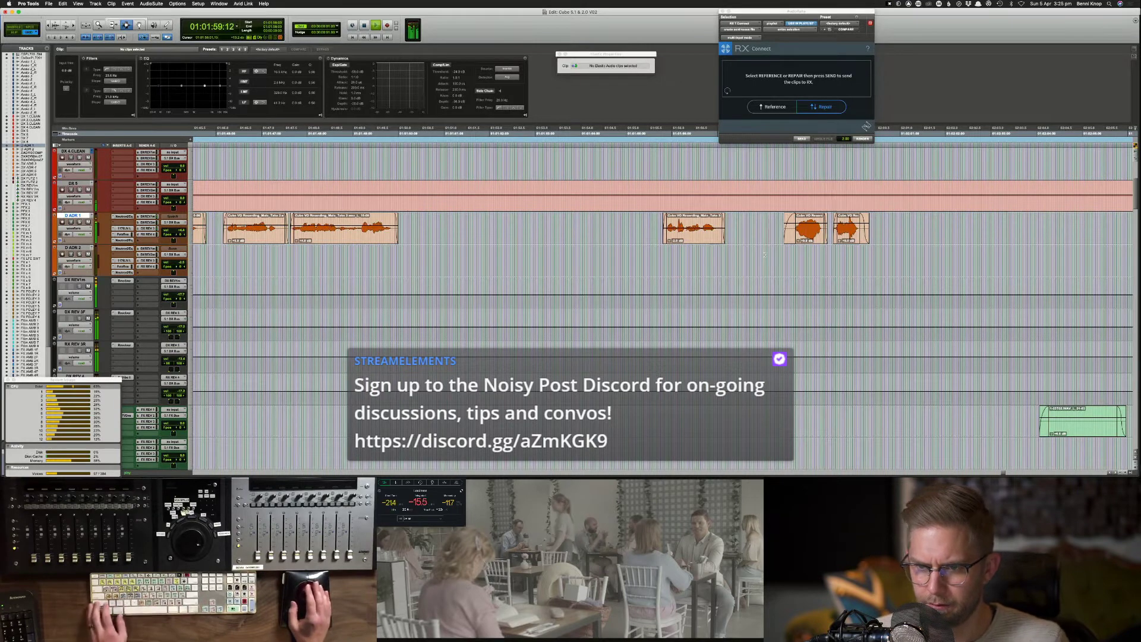
{"action": "scroll", "coordinate": [765, 255], "scroll_direction": "down", "scroll_amount": 6}
{"action": "scroll", "coordinate": [765, 255], "scroll_direction": "up", "scroll_amount": 5}
{"action": "key", "text": "space"}
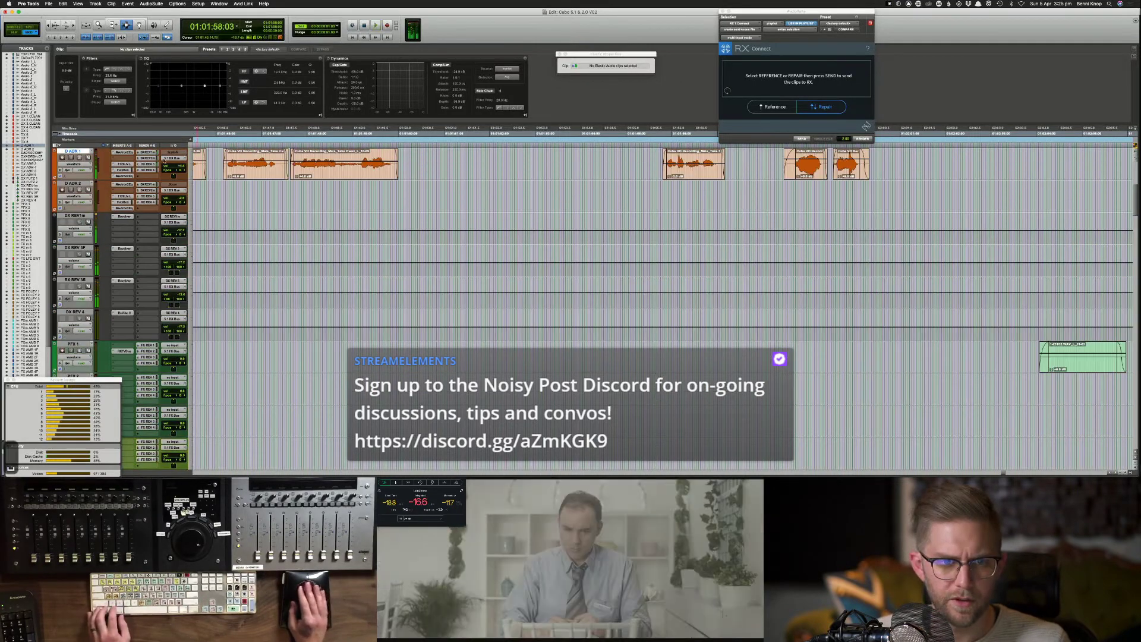
{"action": "left_click", "coordinate": [145, 152]}
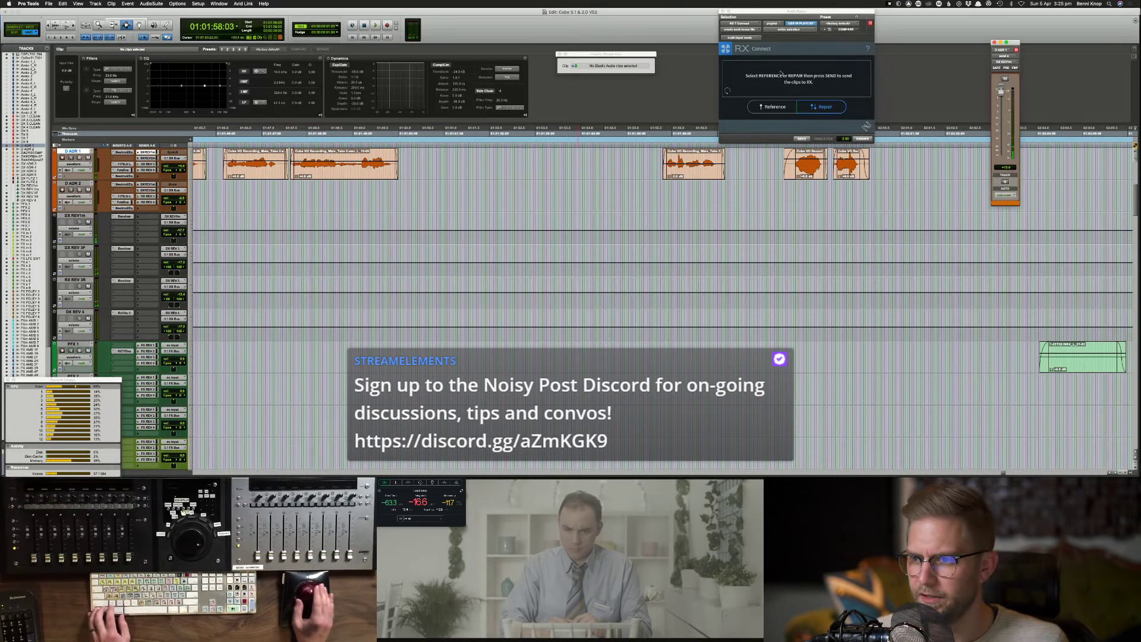
{"action": "key", "text": "space"}
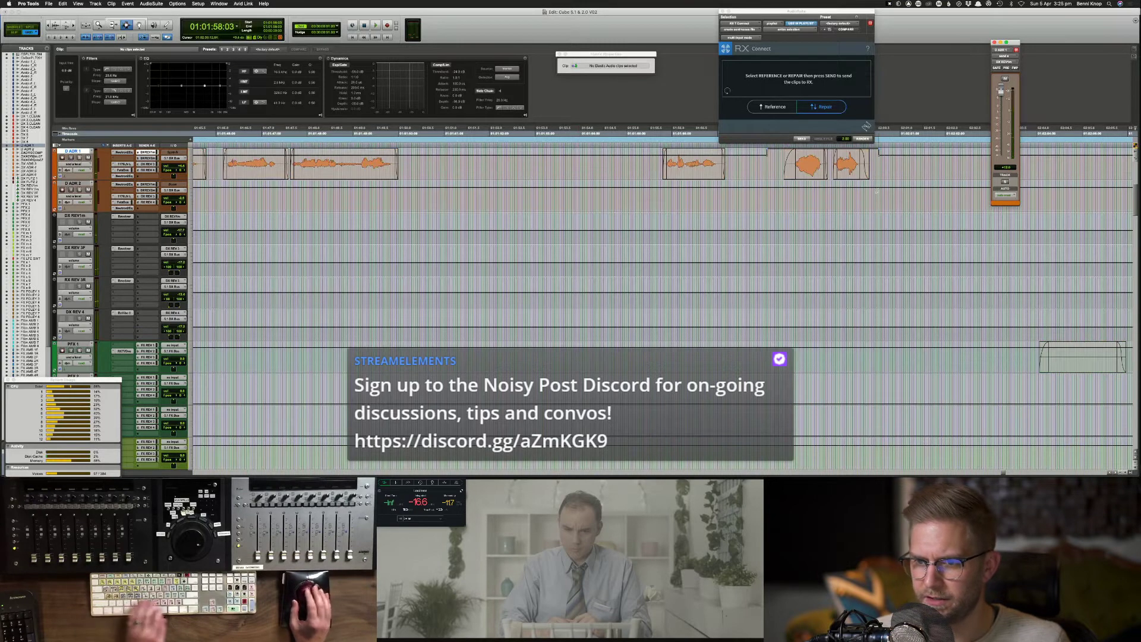
{"action": "left_click", "coordinate": [728, 163], "text": "shift"}
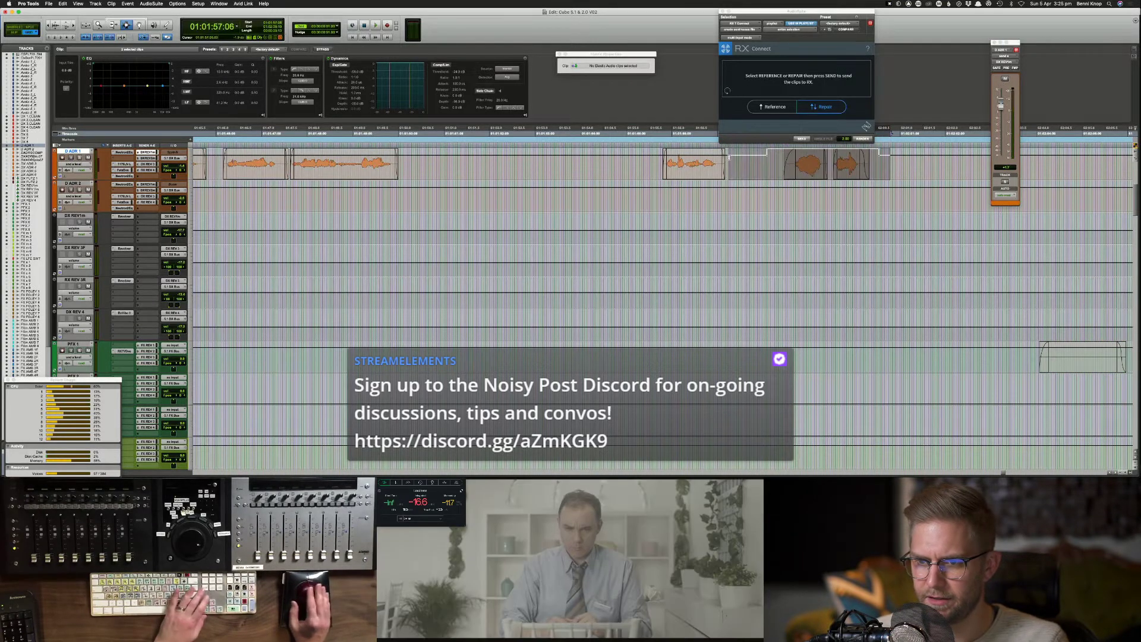
{"action": "key", "text": "BackSpace"}
Step: Inspect D ADR 1's second and third sends and select the third send's automation over the last two visible clips
{"action": "left_click", "coordinate": [147, 159]}
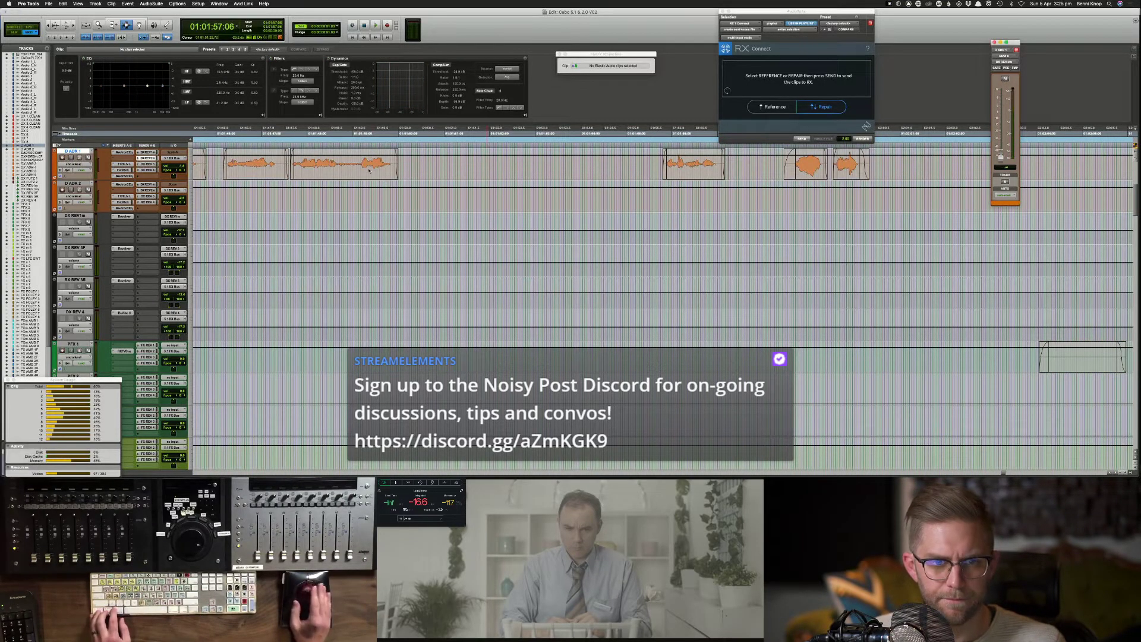
{"action": "left_click", "coordinate": [154, 165]}
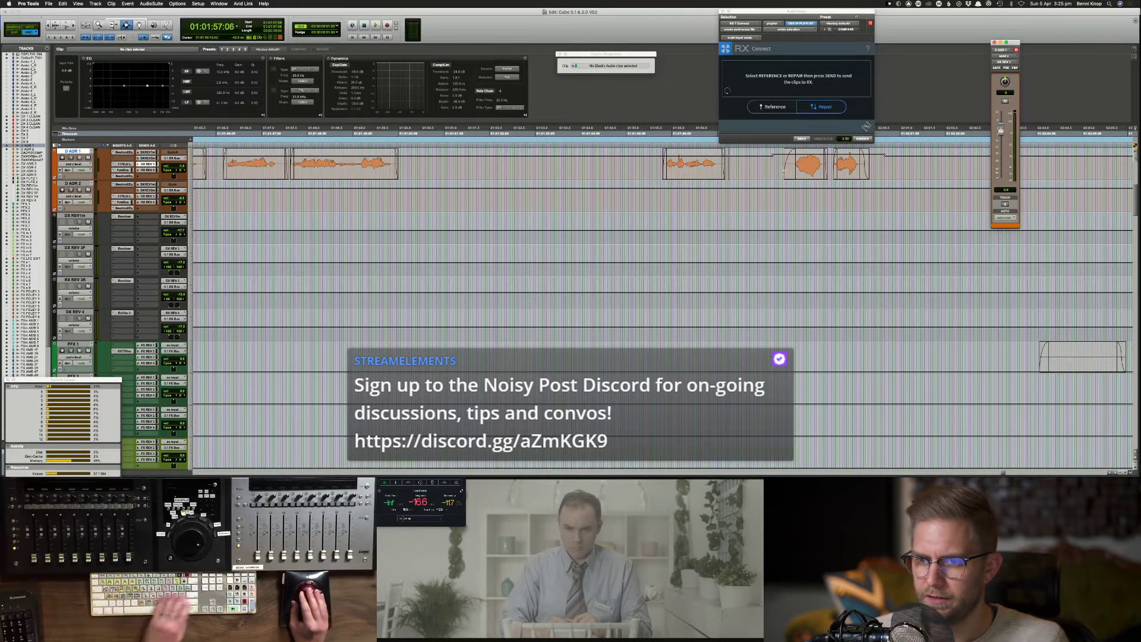
{"action": "left_click_drag", "start_coordinate": [770, 163], "coordinate": [893, 162]}
Step: Play from just before the last two visible D ADR 1 clips while examining the ambience and FX REV tracks
{"action": "left_click", "coordinate": [744, 176]}
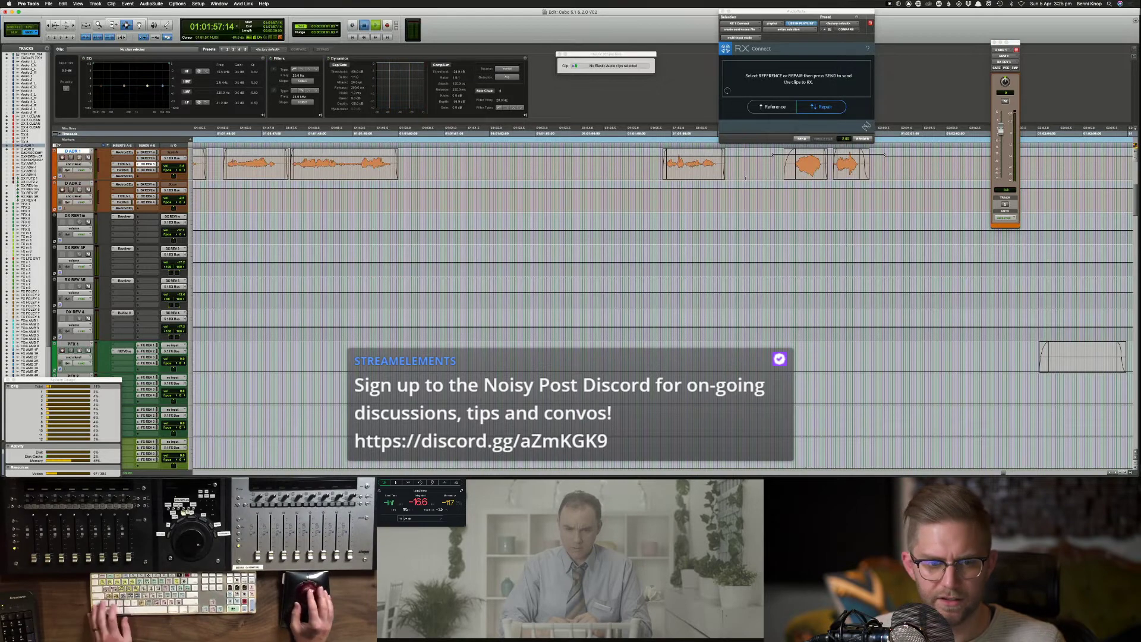
{"action": "key", "text": "space"}
{"action": "scroll", "coordinate": [786, 226], "scroll_direction": "down", "scroll_amount": 10}
{"action": "scroll", "coordinate": [786, 226], "scroll_direction": "down", "scroll_amount": 10}
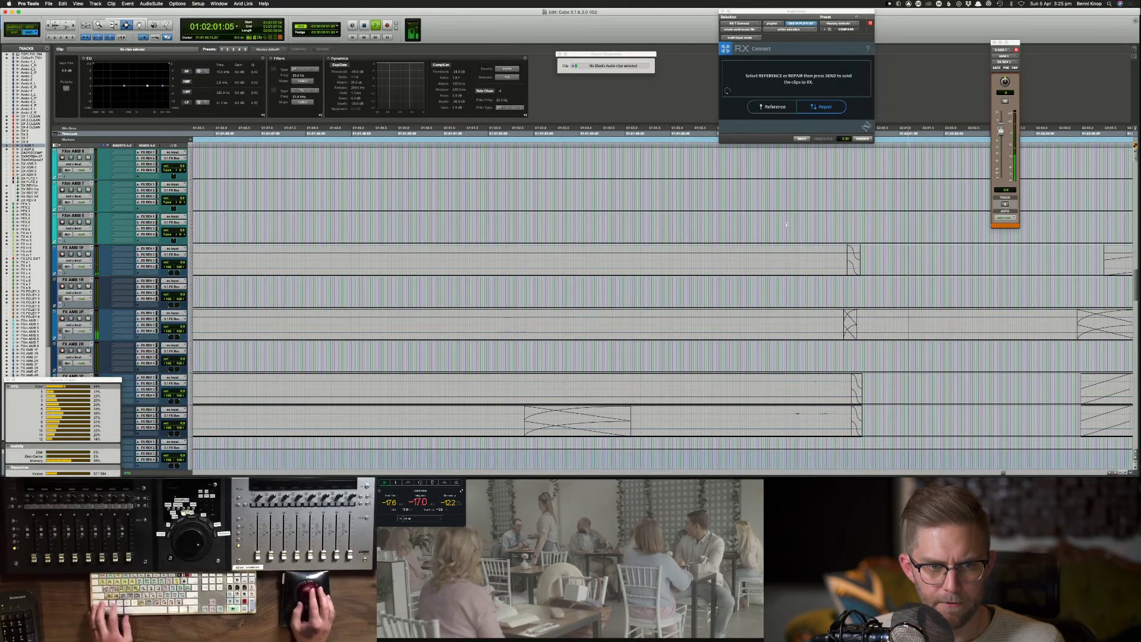
{"action": "key", "text": "space"}
{"action": "scroll", "coordinate": [786, 226], "scroll_direction": "down", "scroll_amount": 10}
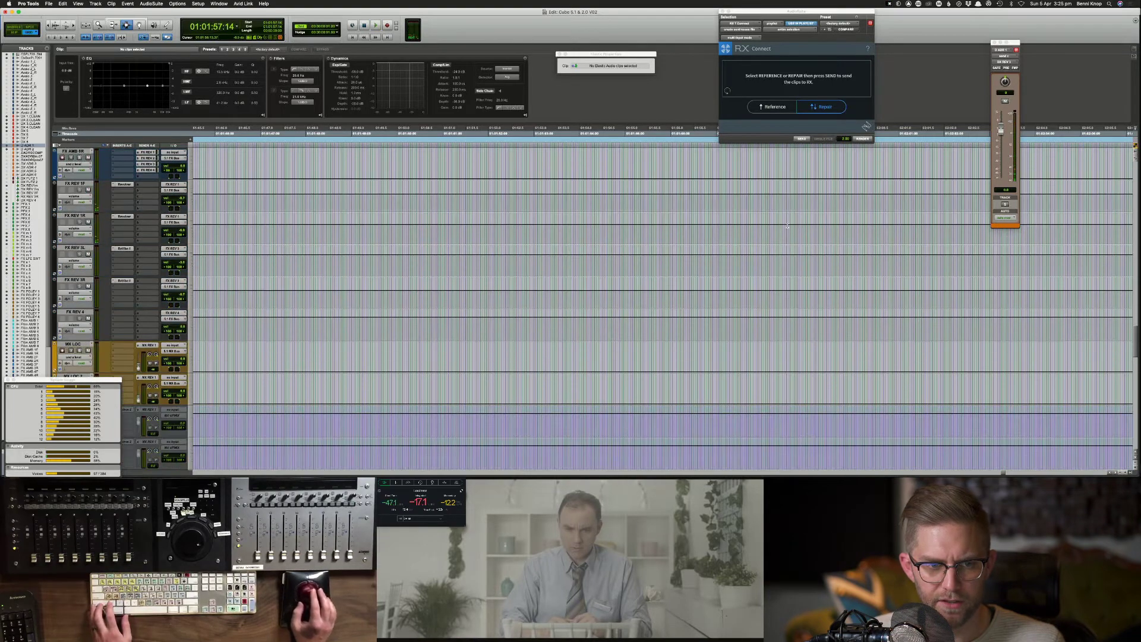
{"action": "key", "text": "space"}
{"action": "scroll", "coordinate": [787, 226], "scroll_direction": "up", "scroll_amount": 3}
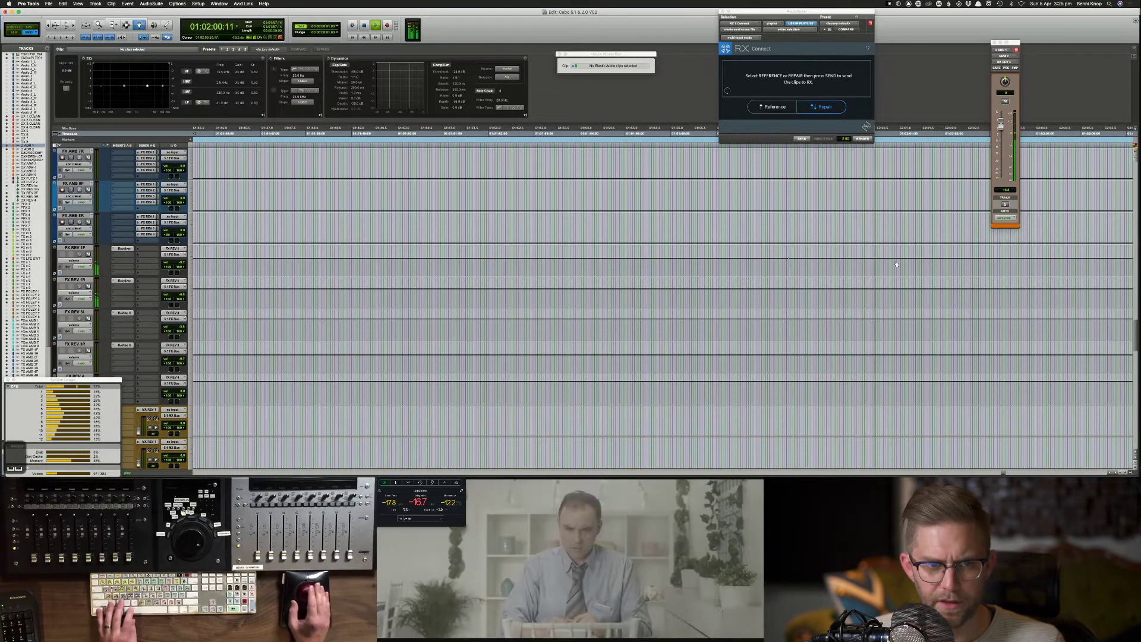
Step: Undo the last change and replay the section while checking the film ambience, dialogue and DX REV tracks
{"action": "key", "text": "super+z"}
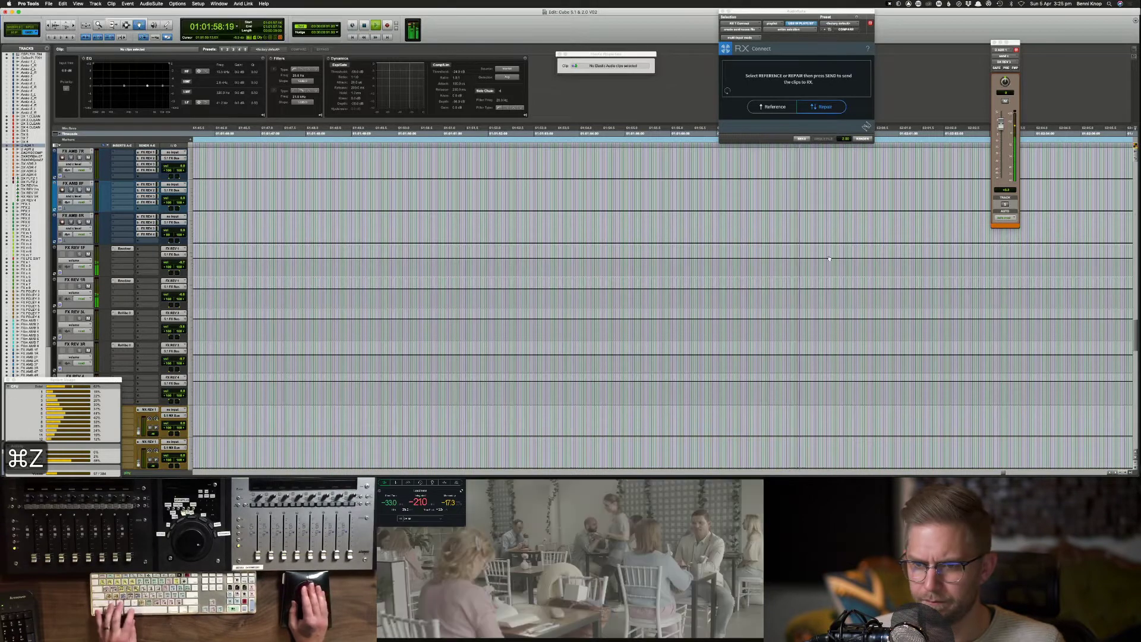
{"action": "key", "text": "space"}
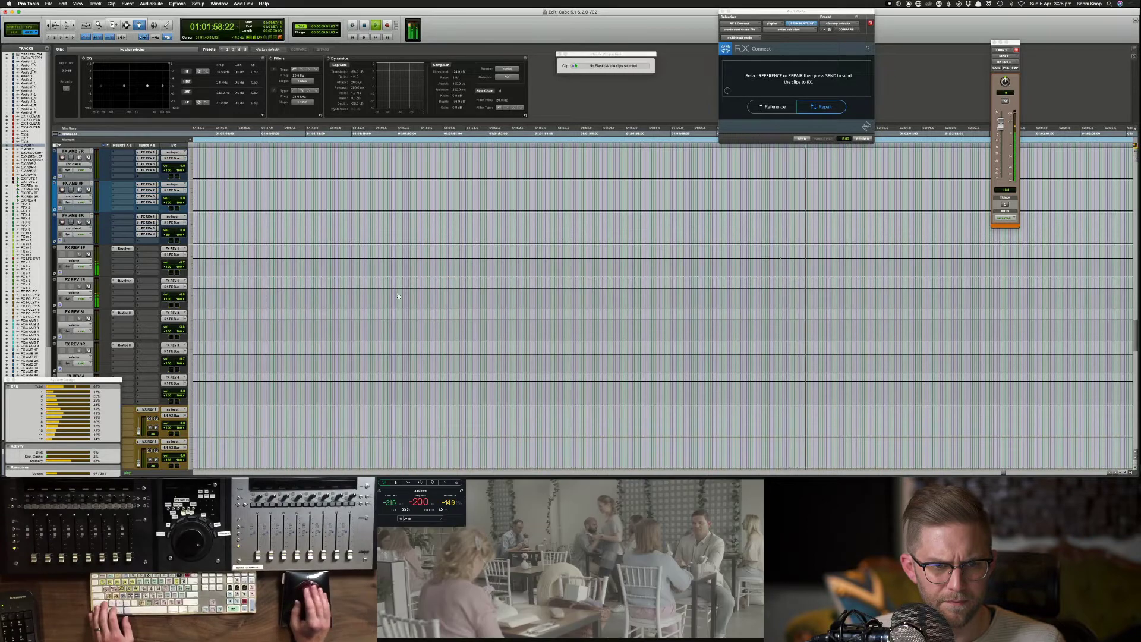
{"action": "scroll", "coordinate": [567, 284], "scroll_direction": "down", "scroll_amount": 5}
{"action": "scroll", "coordinate": [567, 285], "scroll_direction": "down", "scroll_amount": 6}
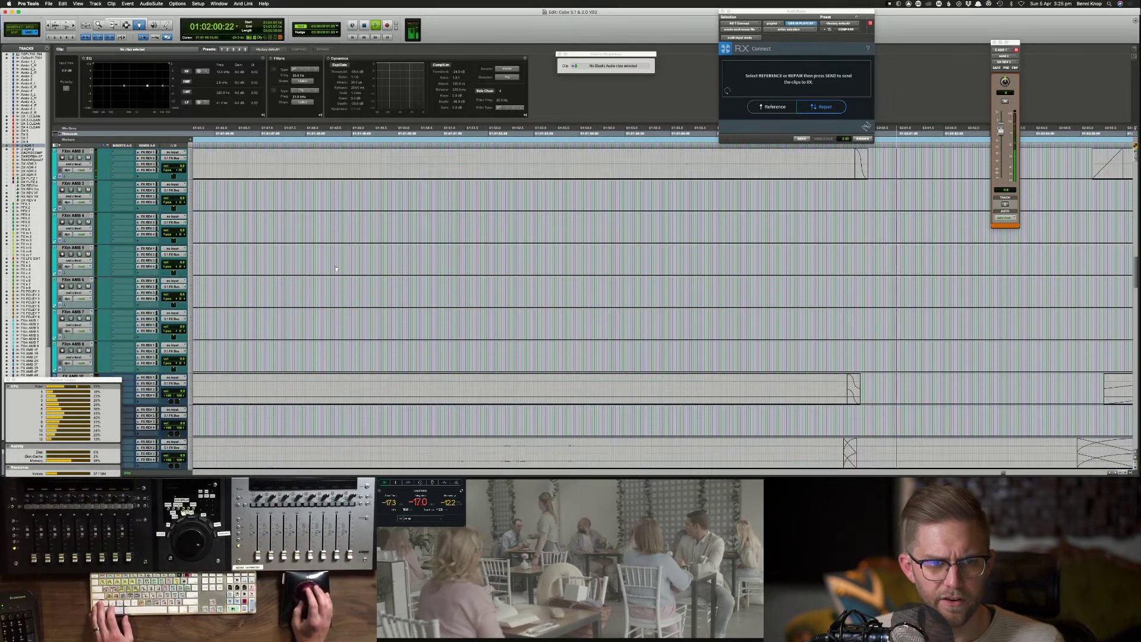
{"action": "scroll", "coordinate": [331, 271], "scroll_direction": "up", "scroll_amount": 6}
{"action": "key", "text": "space"}
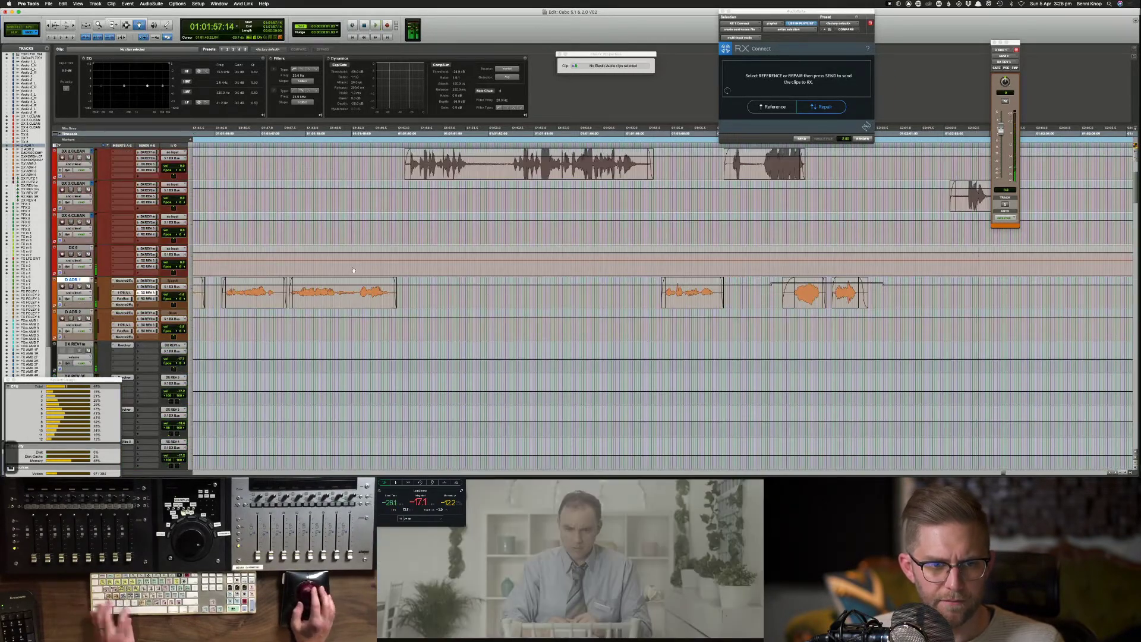
{"action": "scroll", "coordinate": [512, 269], "scroll_direction": "down", "scroll_amount": 5}
{"action": "key", "text": "space"}
{"action": "scroll", "coordinate": [513, 269], "scroll_direction": "up", "scroll_amount": 2}
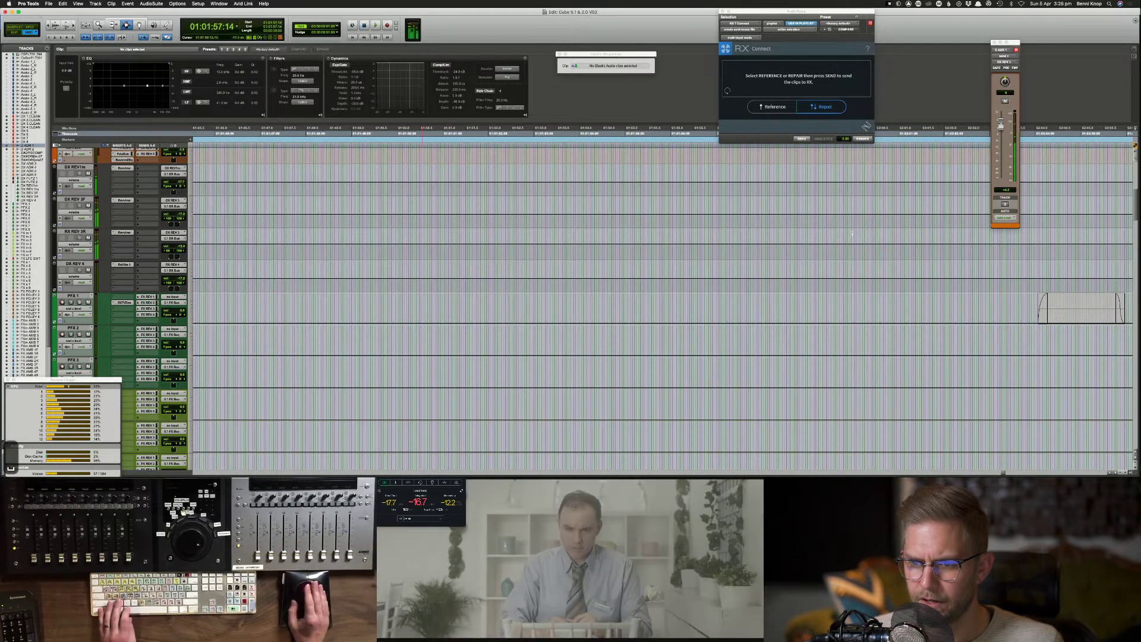
Step: Slightly raise the volume automation on the second and third DX REV tracks beneath the last two ADR clips
{"action": "left_click_drag", "start_coordinate": [782, 208], "coordinate": [863, 242]}
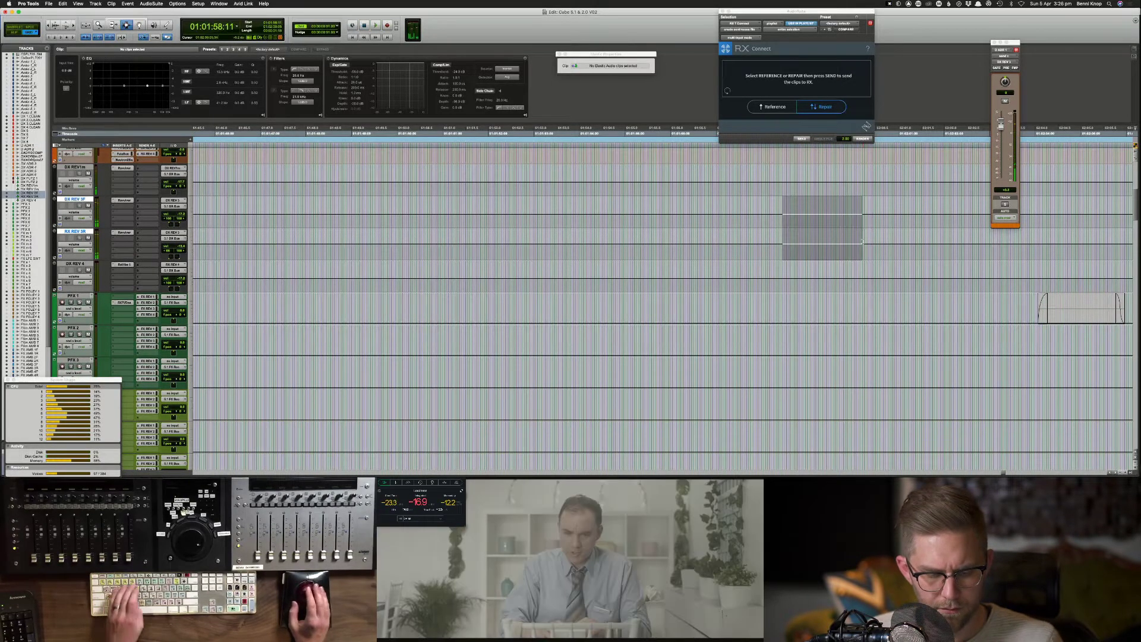
{"action": "key", "text": "F6"}
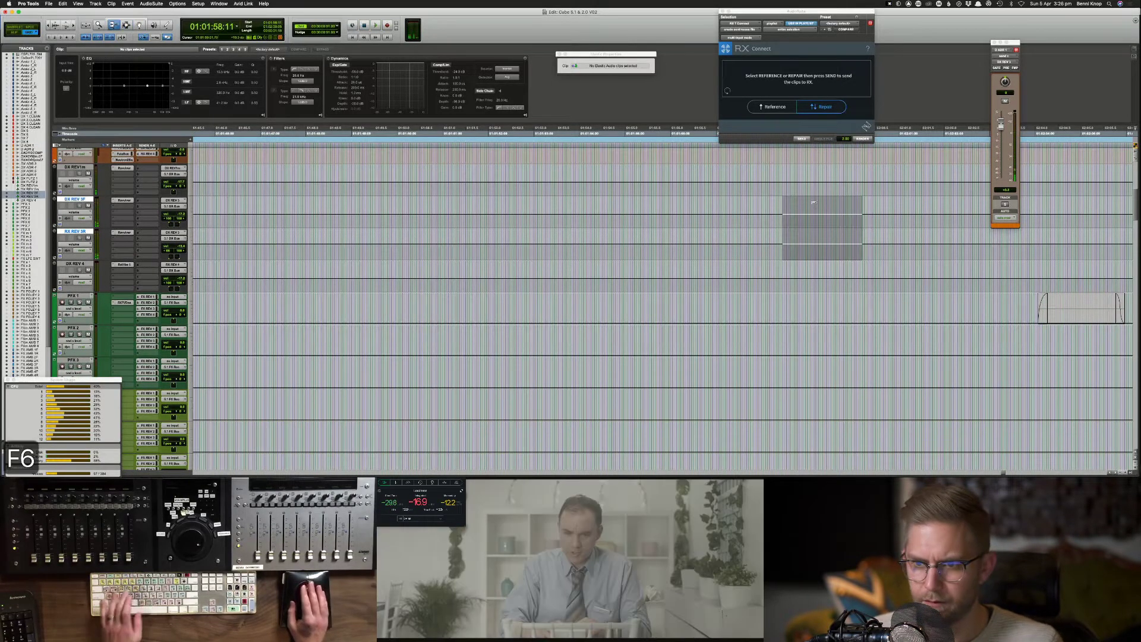
{"action": "key", "text": "space"}
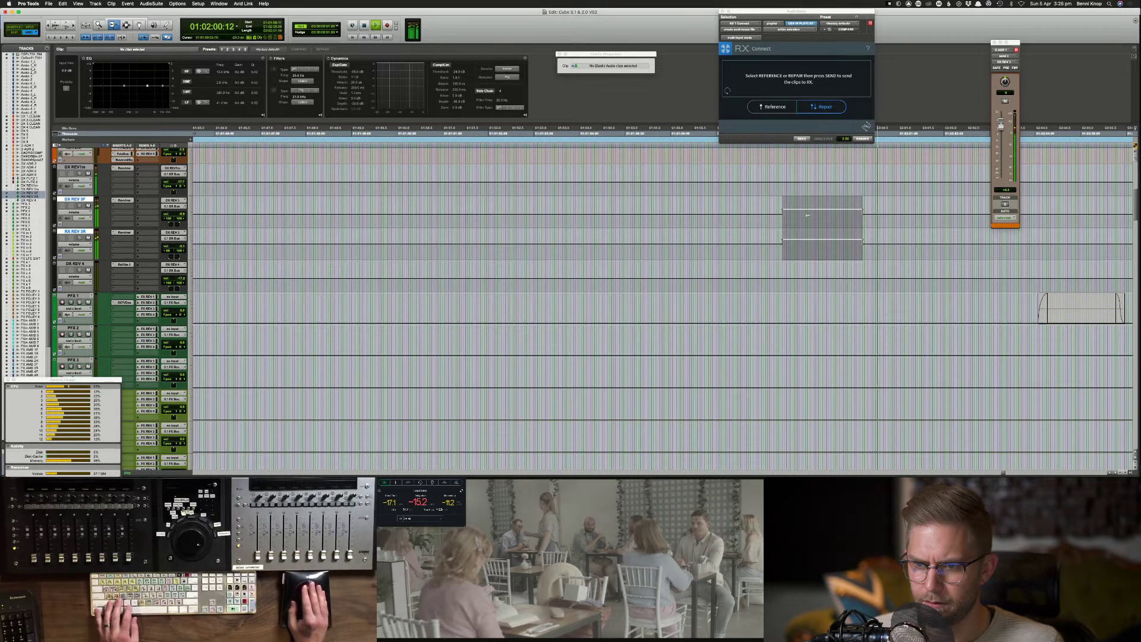
{"action": "key", "text": "space"}
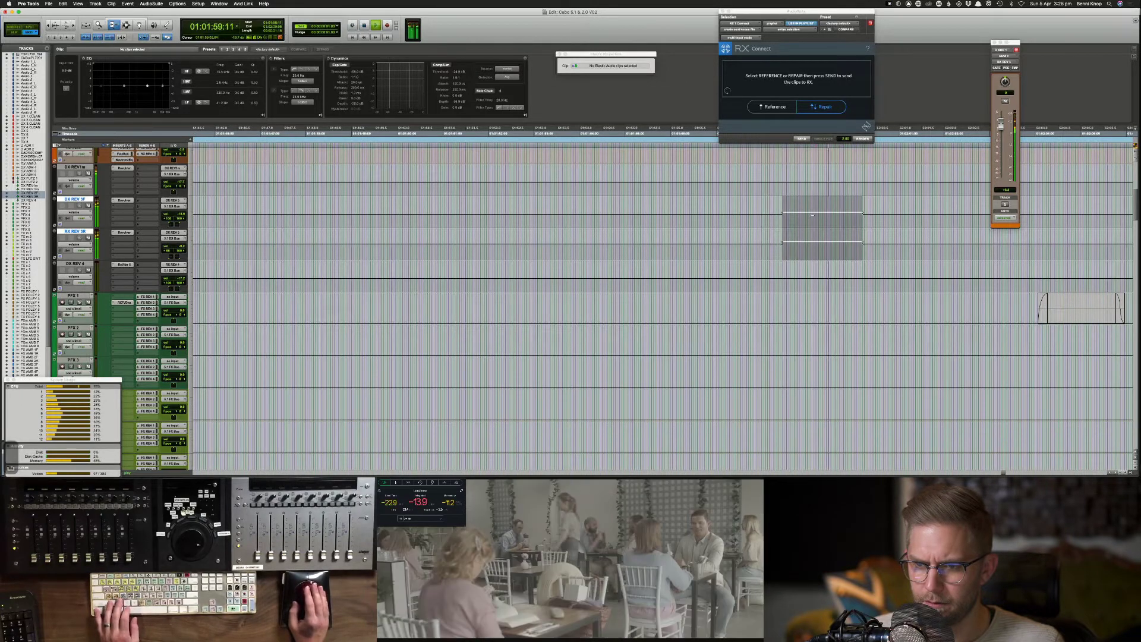
{"action": "key", "text": "space"}
{"action": "key", "text": "F7"}
Step: Extend the raised volume automation on the second and third DX REV tracks by duplicating it, and clear the breakpoints within it
{"action": "left_click_drag", "start_coordinate": [632, 214], "coordinate": [688, 215]}
{"action": "left_click_drag", "start_coordinate": [693, 216], "coordinate": [640, 217]}
{"action": "key", "text": "super+f"}
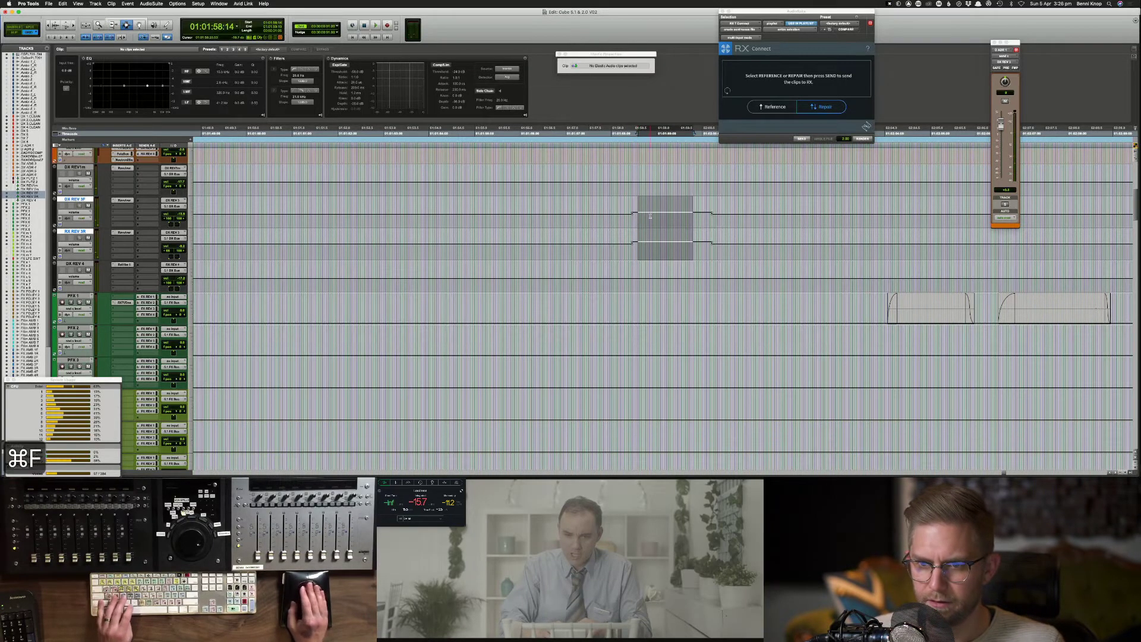
{"action": "key", "text": "s"}
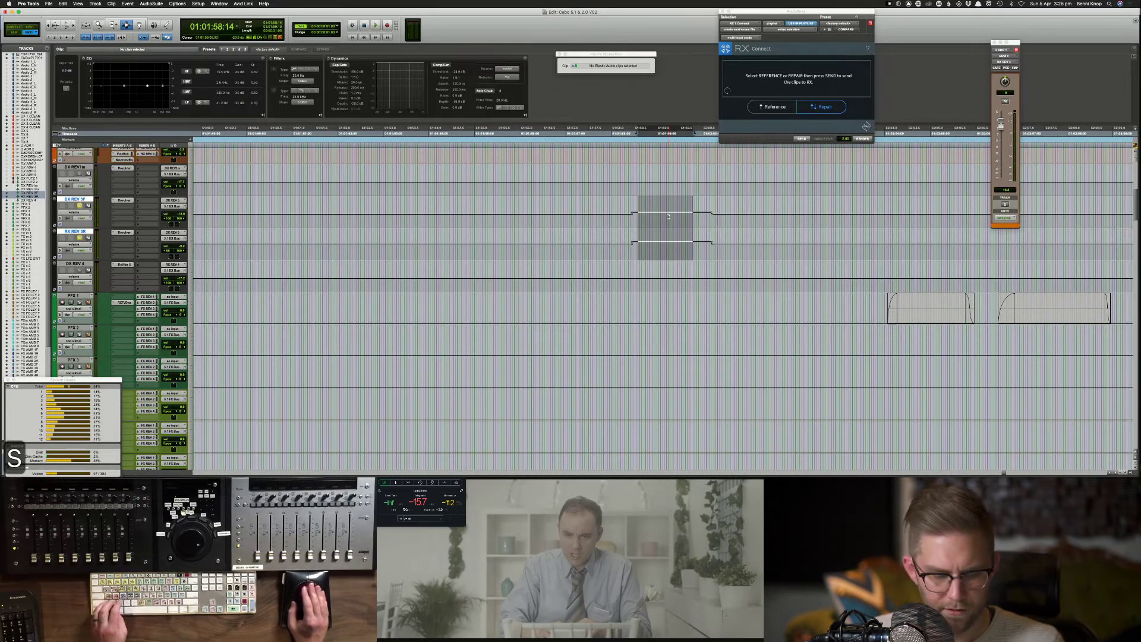
{"action": "key", "text": "super+d"}
{"action": "left_click_drag", "start_coordinate": [646, 215], "coordinate": [712, 239]}
{"action": "key", "text": "Delete"}
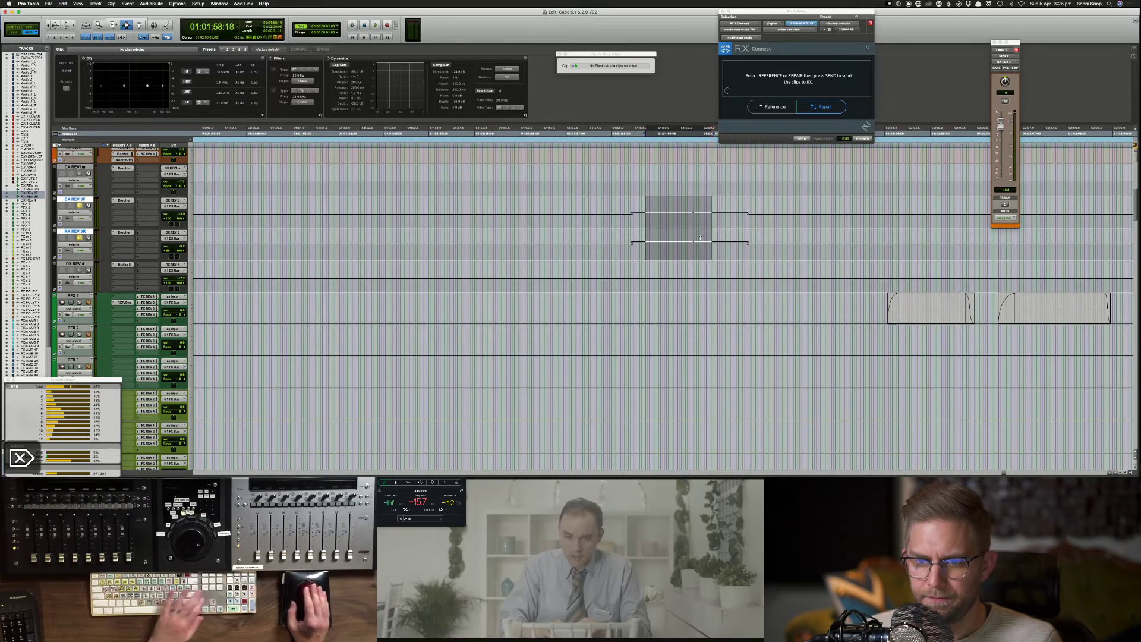
Step: Remove the initial step breakpoint on both DX REV tracks so the volume ramps up gradually, and play back the section
{"action": "left_click", "coordinate": [634, 213], "text": "alt"}
{"action": "key", "text": "space"}
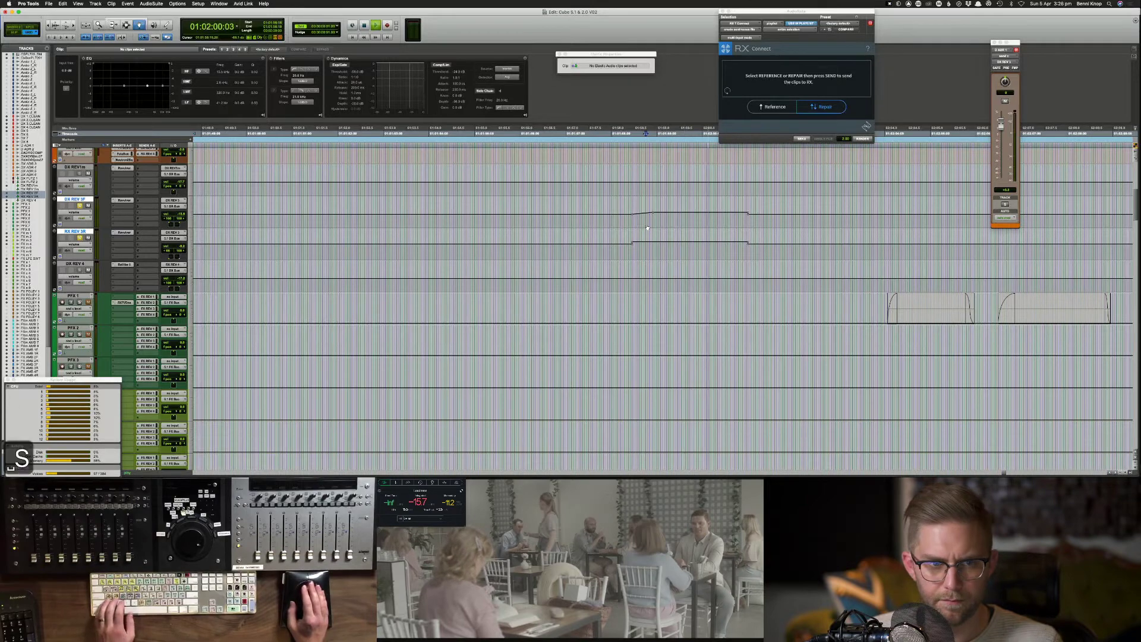
{"action": "key", "text": "shift+s"}
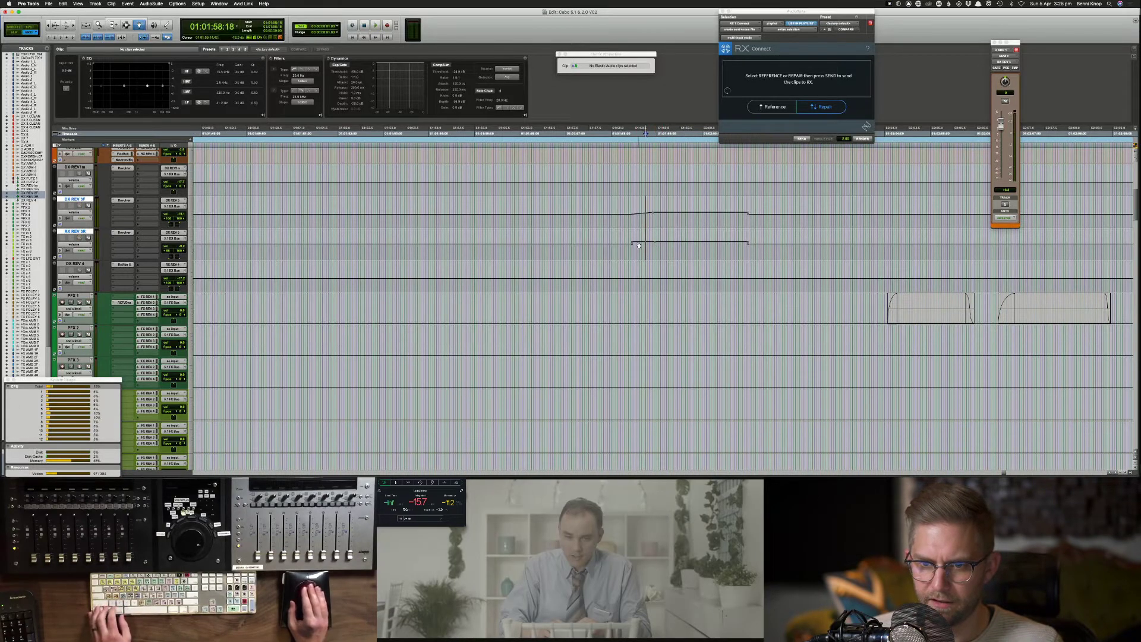
{"action": "left_click", "coordinate": [630, 237]}
{"action": "key", "text": "space"}
{"action": "key", "text": "space"}
{"action": "key", "text": "space"}
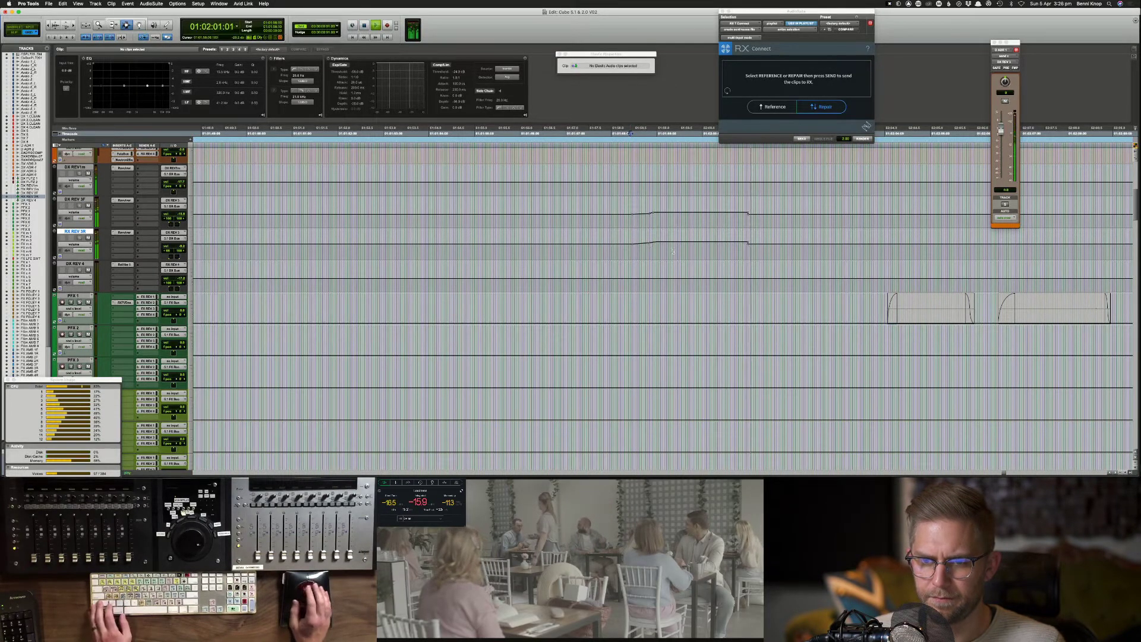
Step: Show the mixer, save the session and play from the last two ADR clips
{"action": "scroll", "coordinate": [635, 214], "scroll_direction": "up", "scroll_amount": 4}
{"action": "key", "text": "space"}
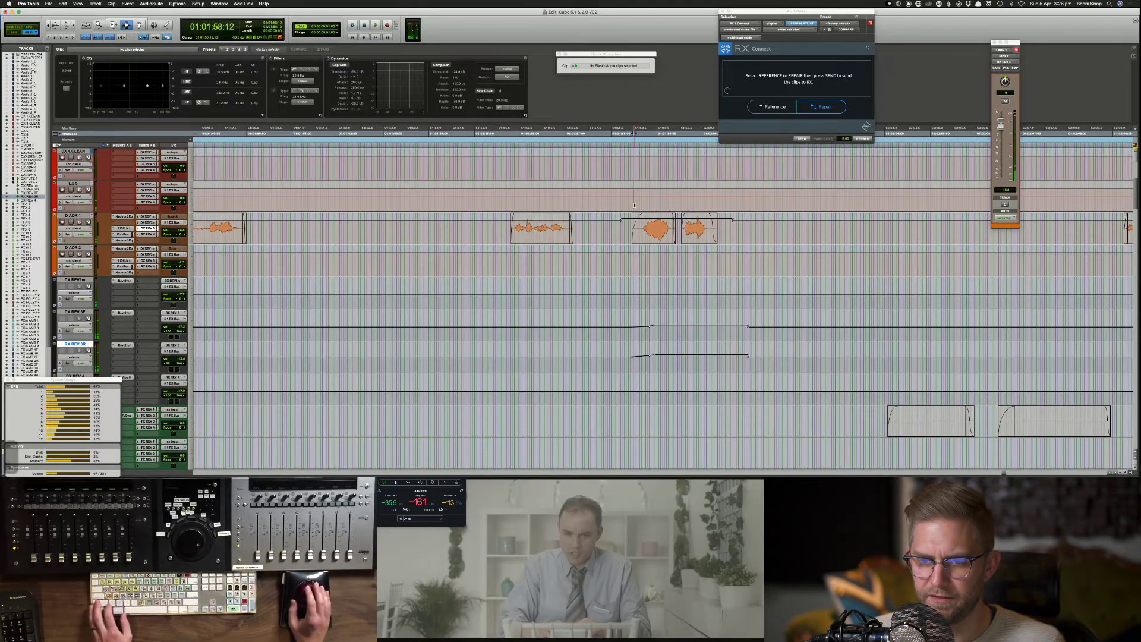
{"action": "key", "text": "ctrl+equal"}
{"action": "key", "text": "ctrl+s"}
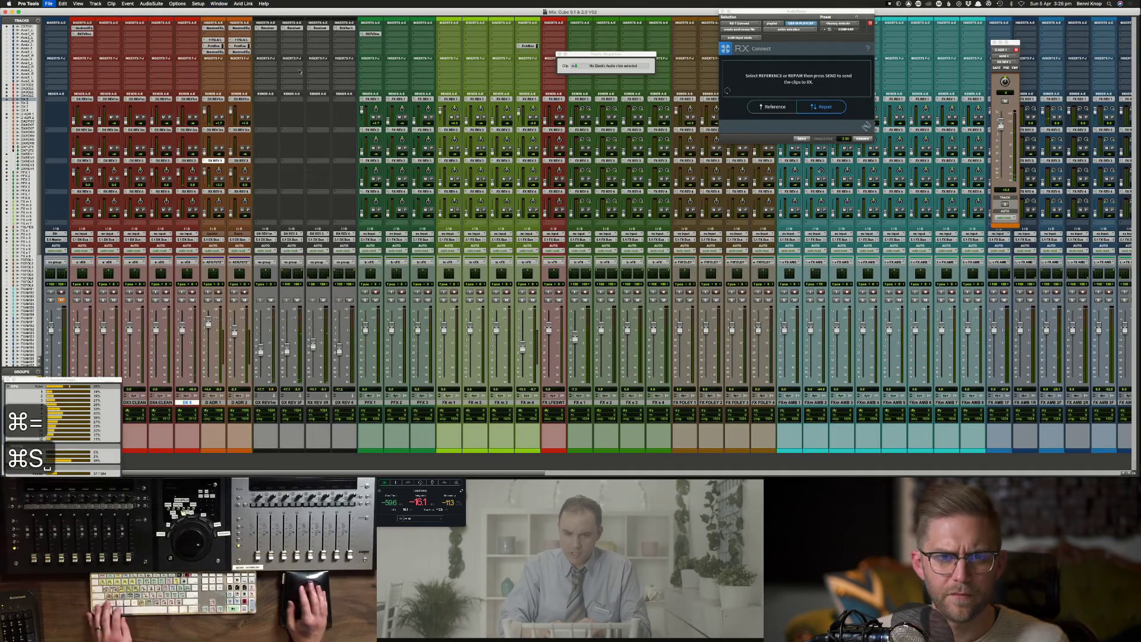
{"action": "key", "text": "space"}
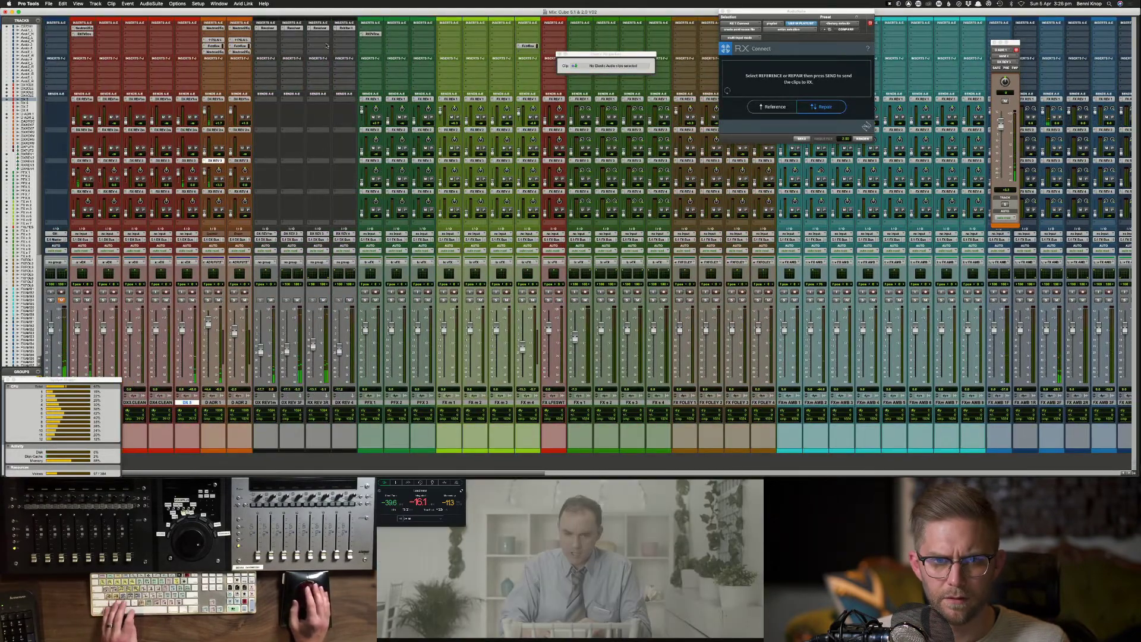
Step: Inspect the Revolver reverbs and their presets on the first two DX REV tracks, and check the reverb returns across the mixer
{"action": "left_click", "coordinate": [293, 28]}
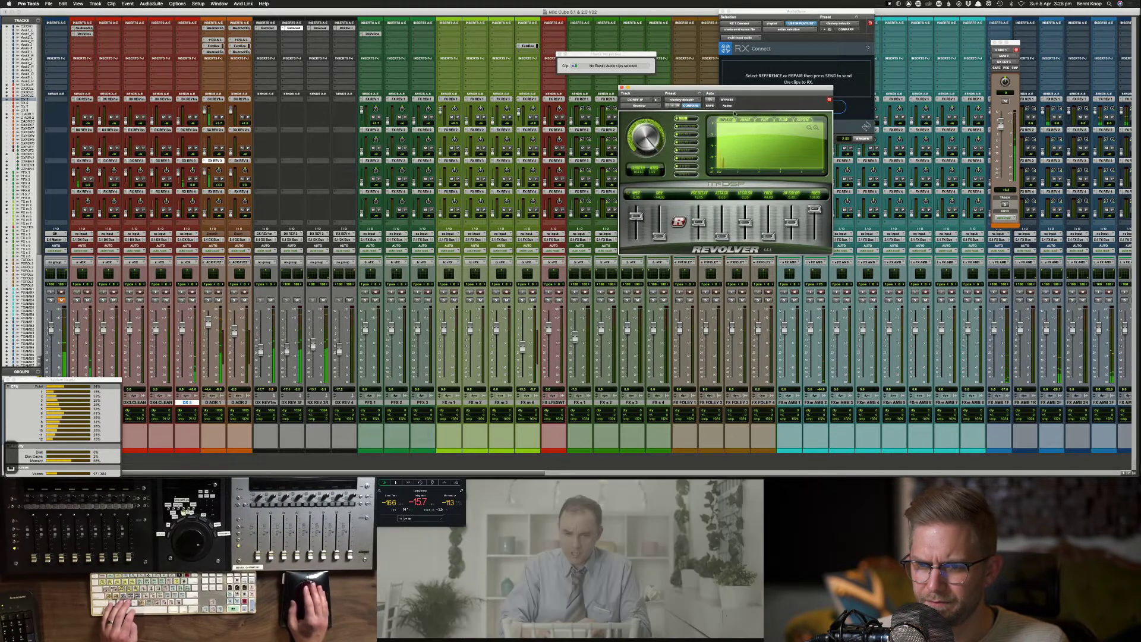
{"action": "left_click", "coordinate": [693, 100]}
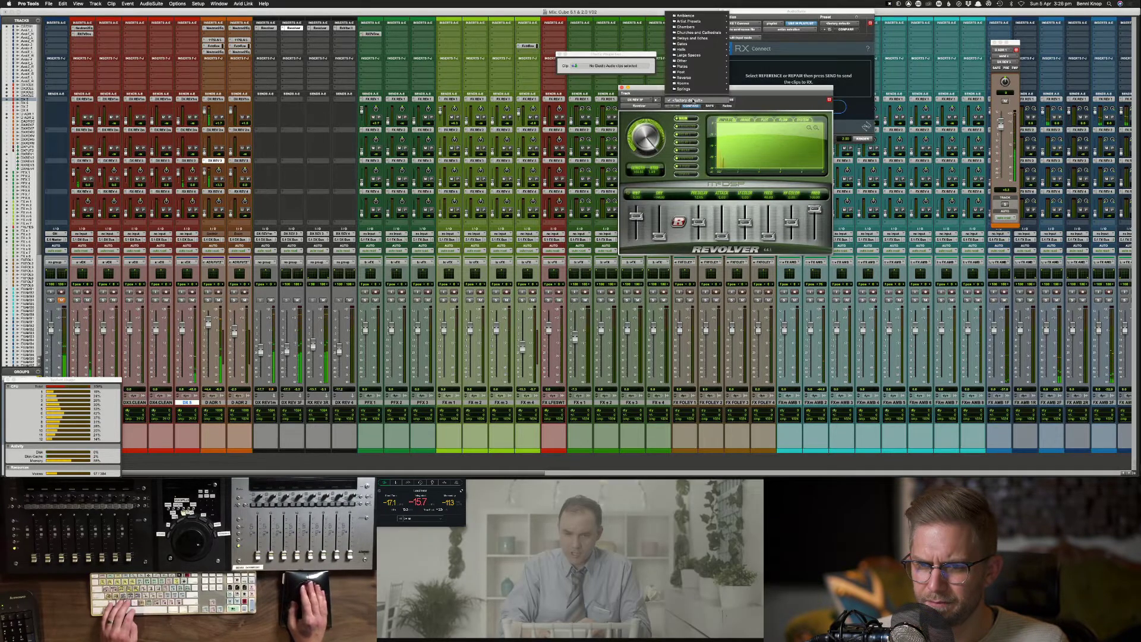
{"action": "left_click", "coordinate": [783, 95]}
{"action": "left_click", "coordinate": [749, 121]}
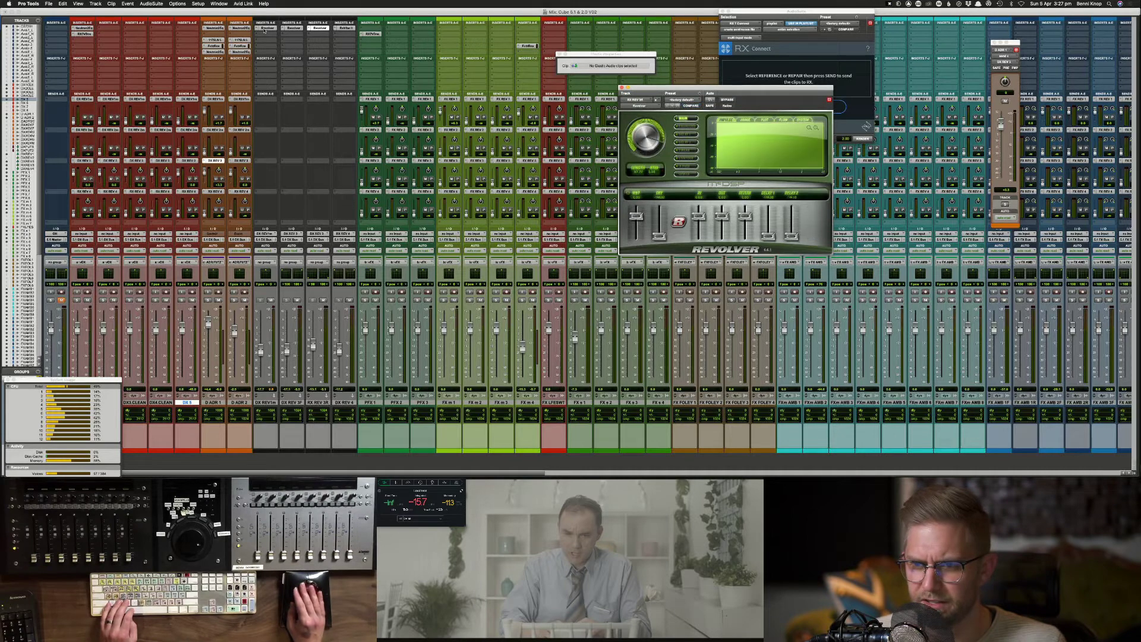
{"action": "left_click", "coordinate": [742, 122]}
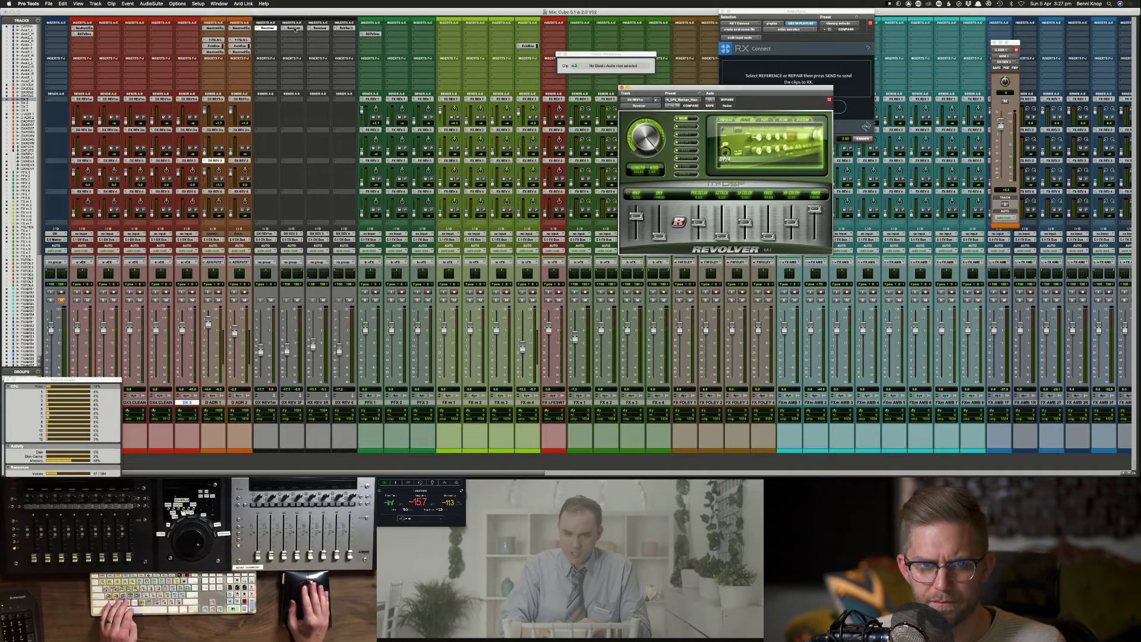
{"action": "left_click", "coordinate": [685, 100]}
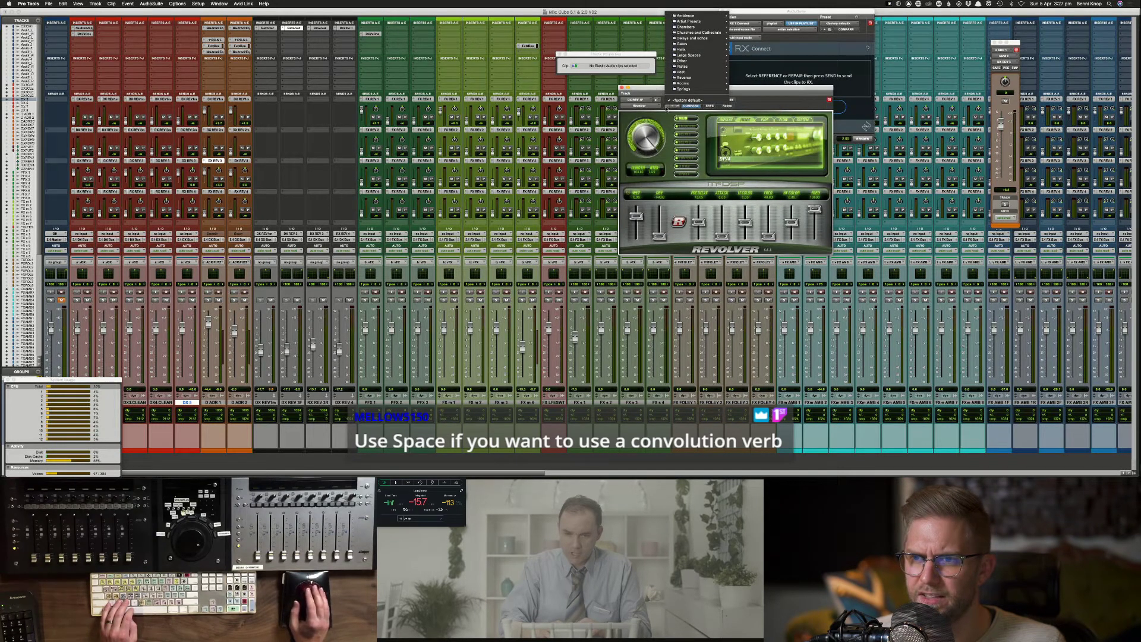
{"action": "left_click", "coordinate": [449, 26]}
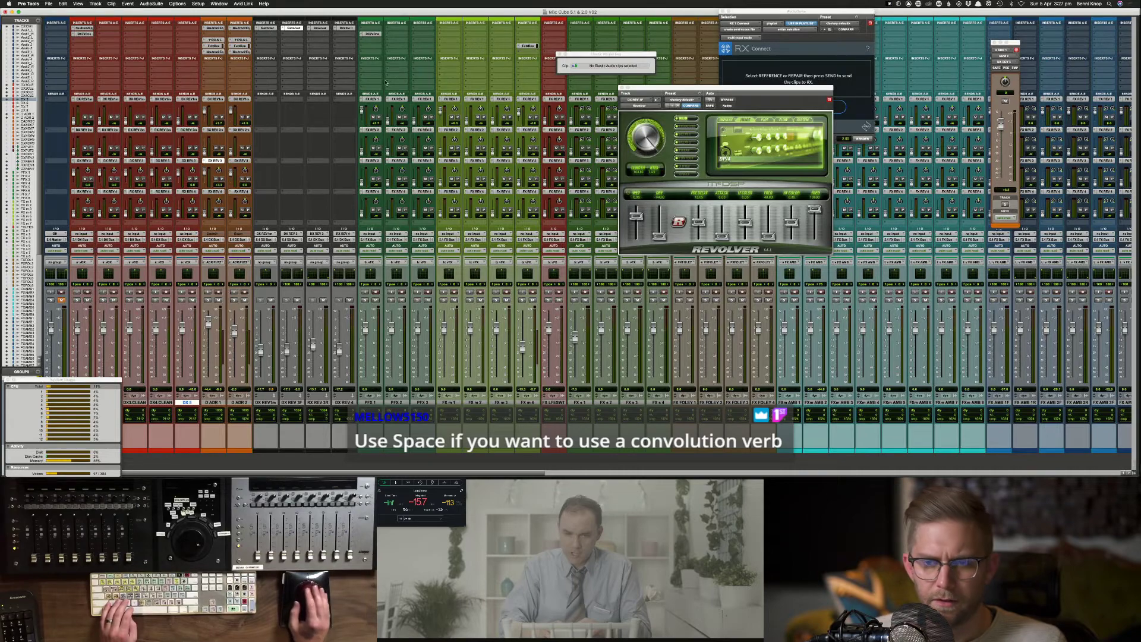
{"action": "left_click", "coordinate": [623, 88]}
{"action": "scroll", "coordinate": [572, 129], "scroll_direction": "right", "scroll_amount": 10}
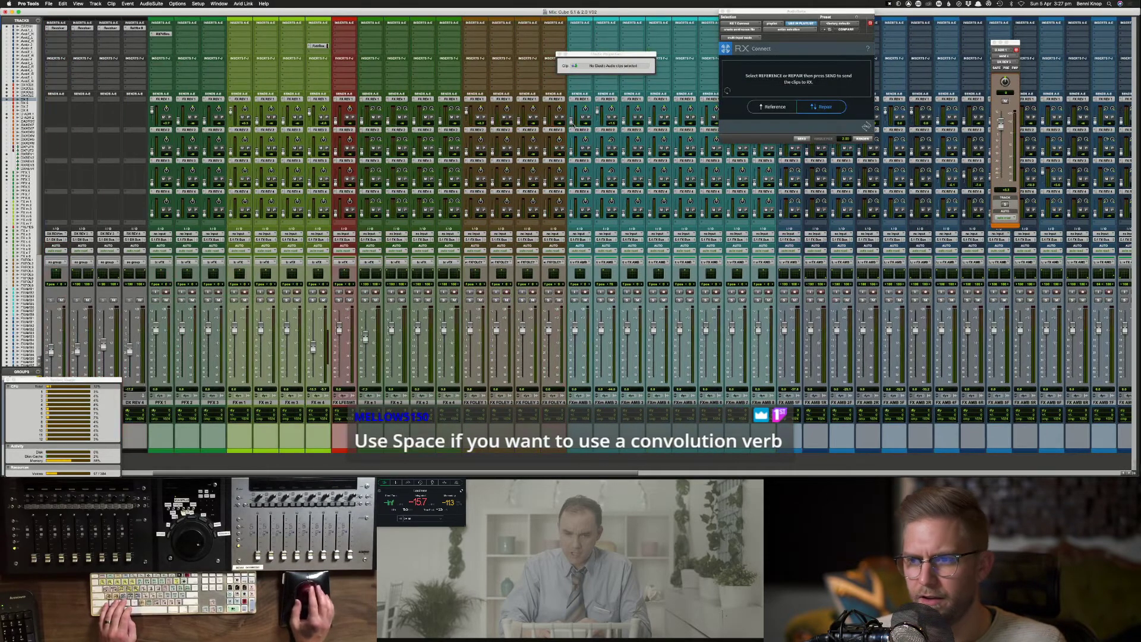
{"action": "scroll", "coordinate": [572, 129], "scroll_direction": "left", "scroll_amount": 5}
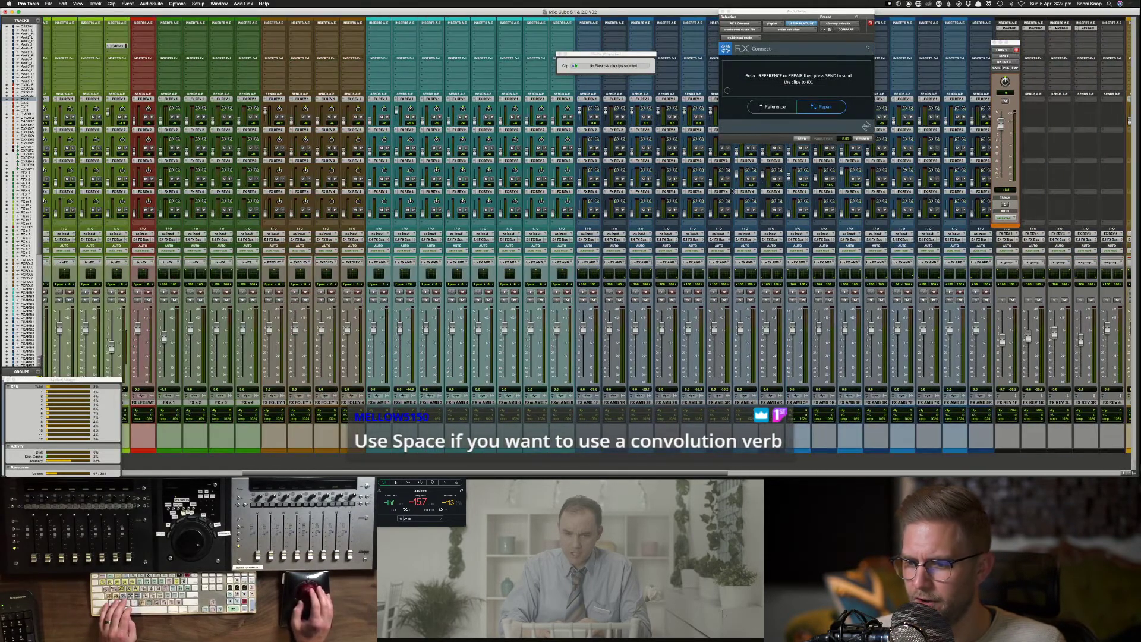
{"action": "scroll", "coordinate": [735, 186], "scroll_direction": "left", "scroll_amount": 10}
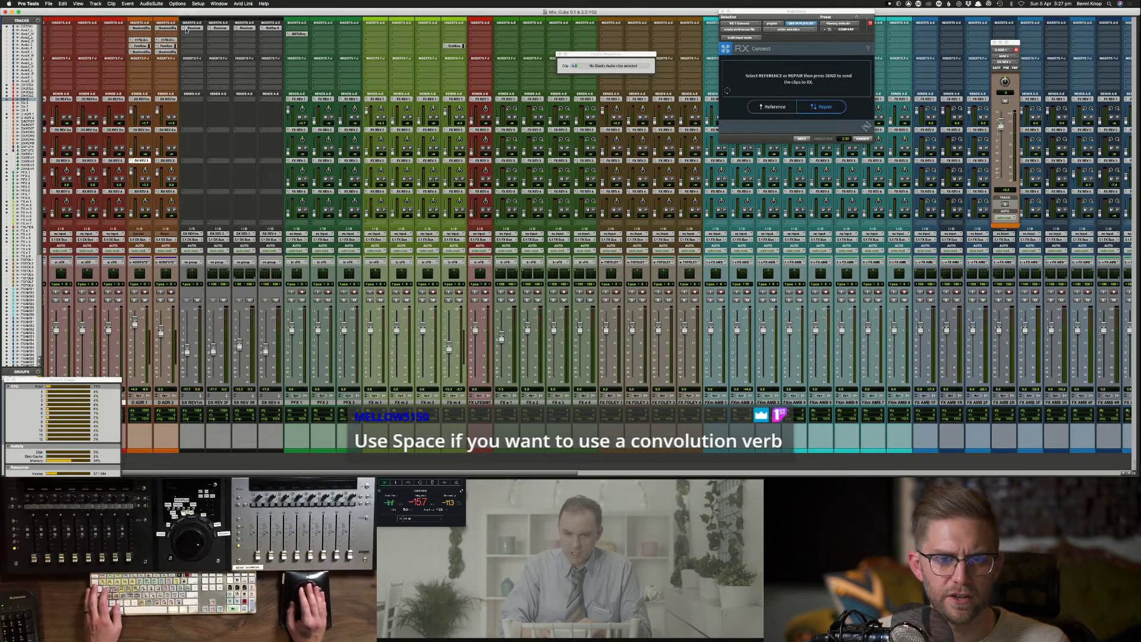
Step: Open the Revolver reverb on the first DX REV track and play D ADR 1 soloed
{"action": "left_click", "coordinate": [189, 27]}
{"action": "key", "text": "super+equal"}
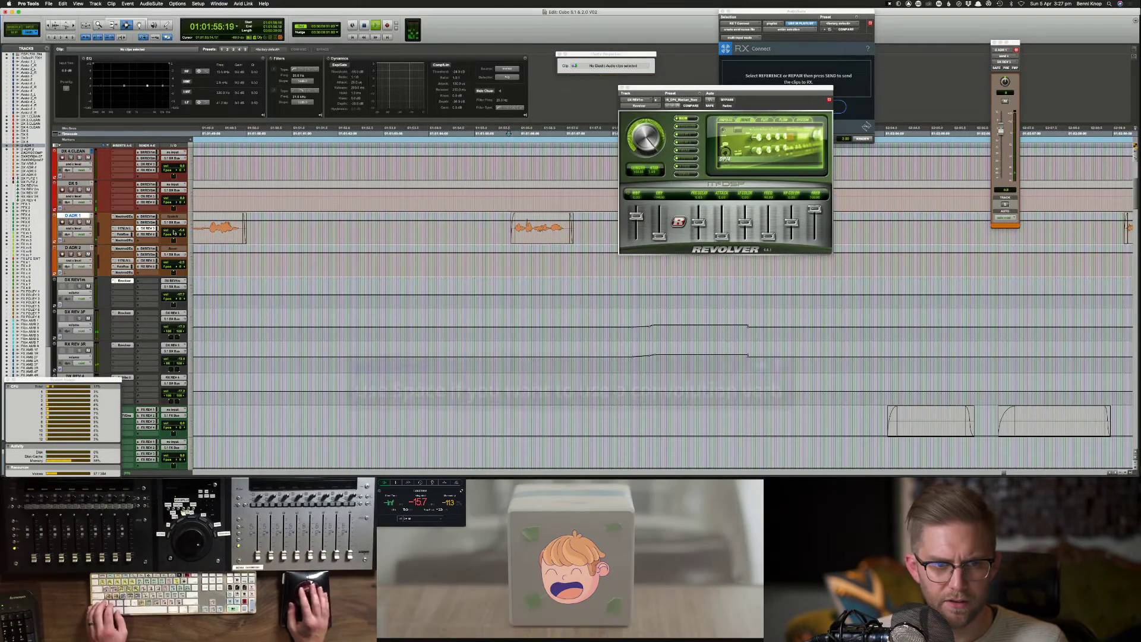
{"action": "key", "text": "super+equal"}
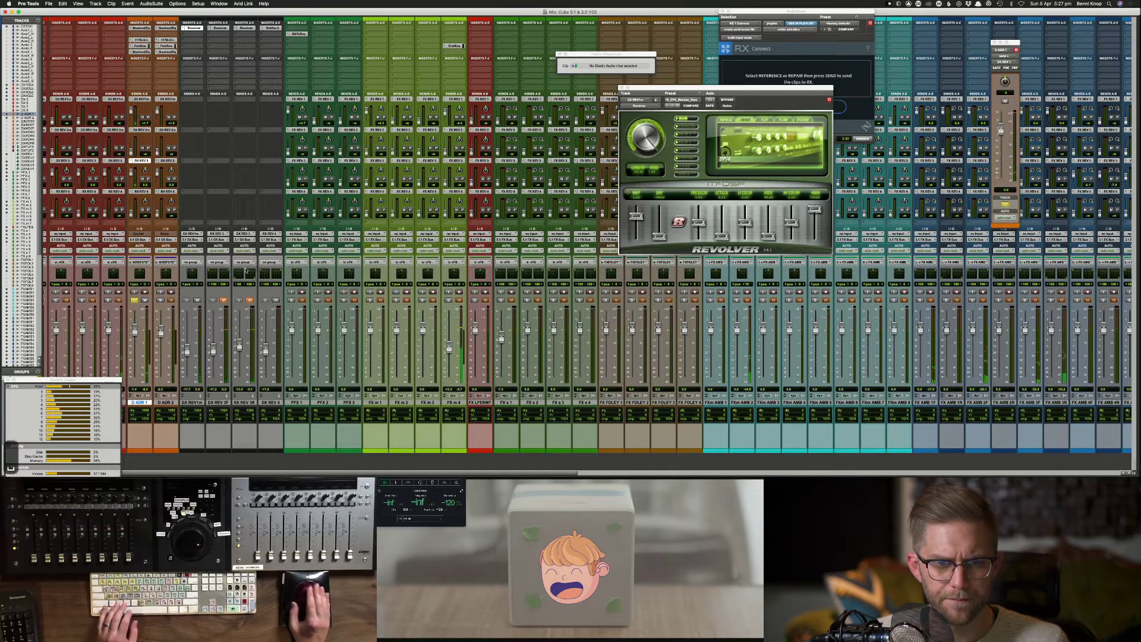
Step: Replace Revolver on the first DX REV track with the mono Space reverb, continuing past the licence notice, and reposition its window
{"action": "left_click", "coordinate": [189, 29]}
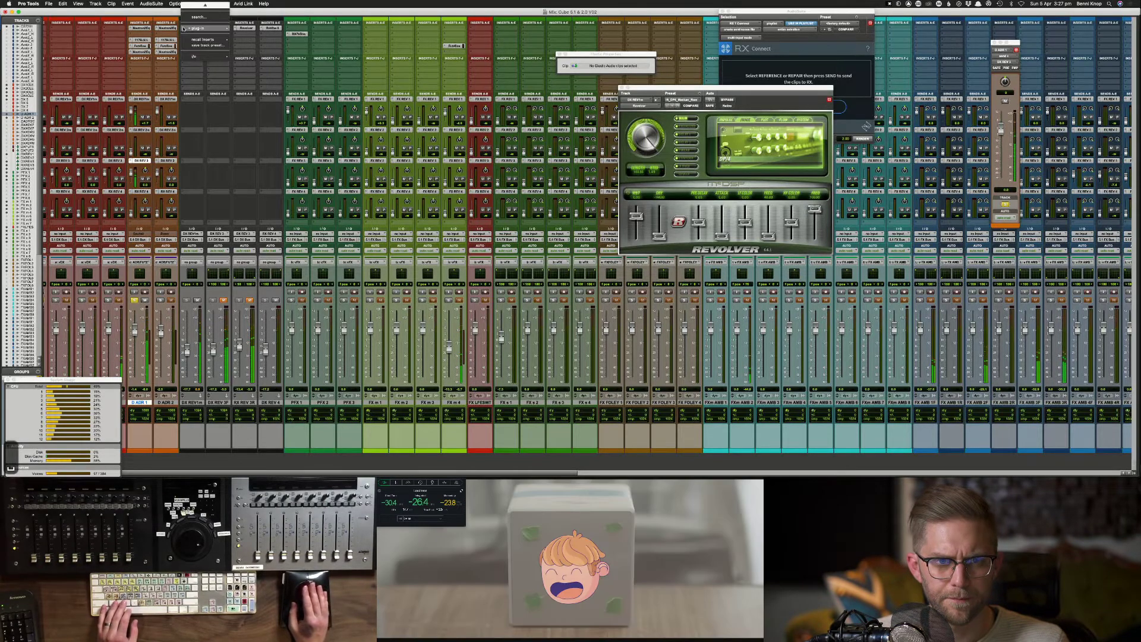
{"action": "mouse_move", "coordinate": [211, 28]}
{"action": "mouse_move", "coordinate": [246, 47]}
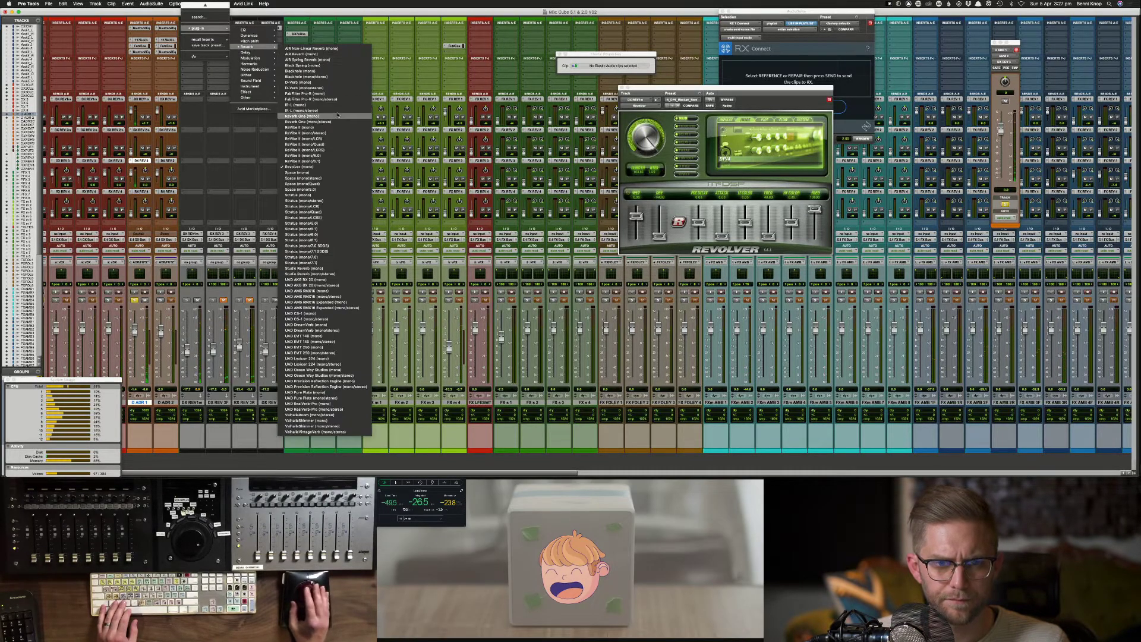
{"action": "left_click", "coordinate": [344, 173]}
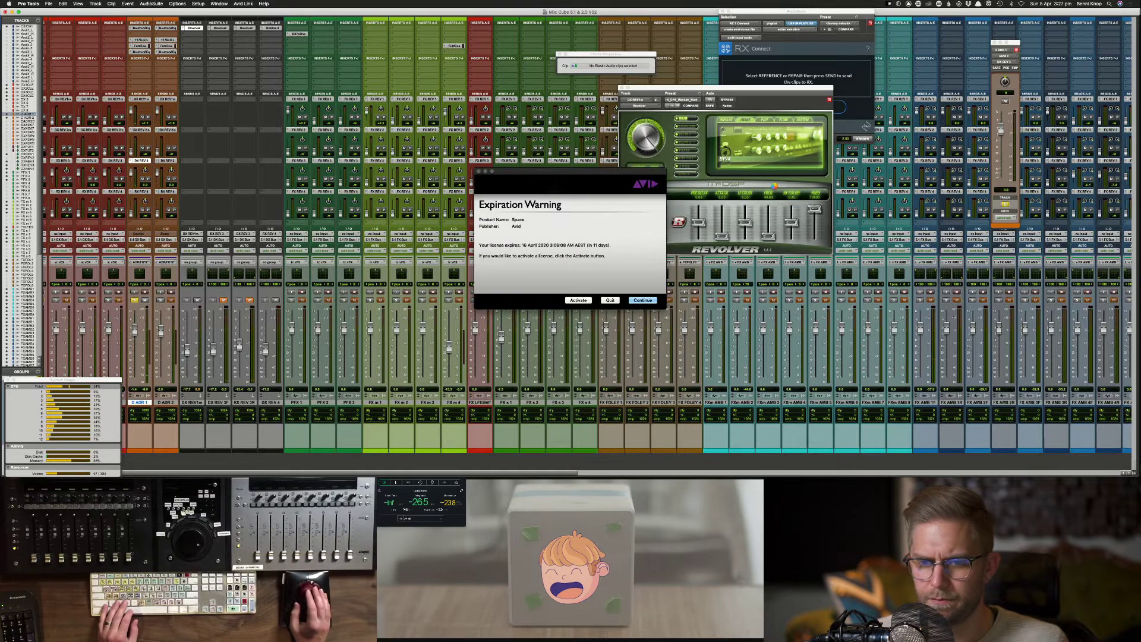
{"action": "left_click", "coordinate": [649, 300]}
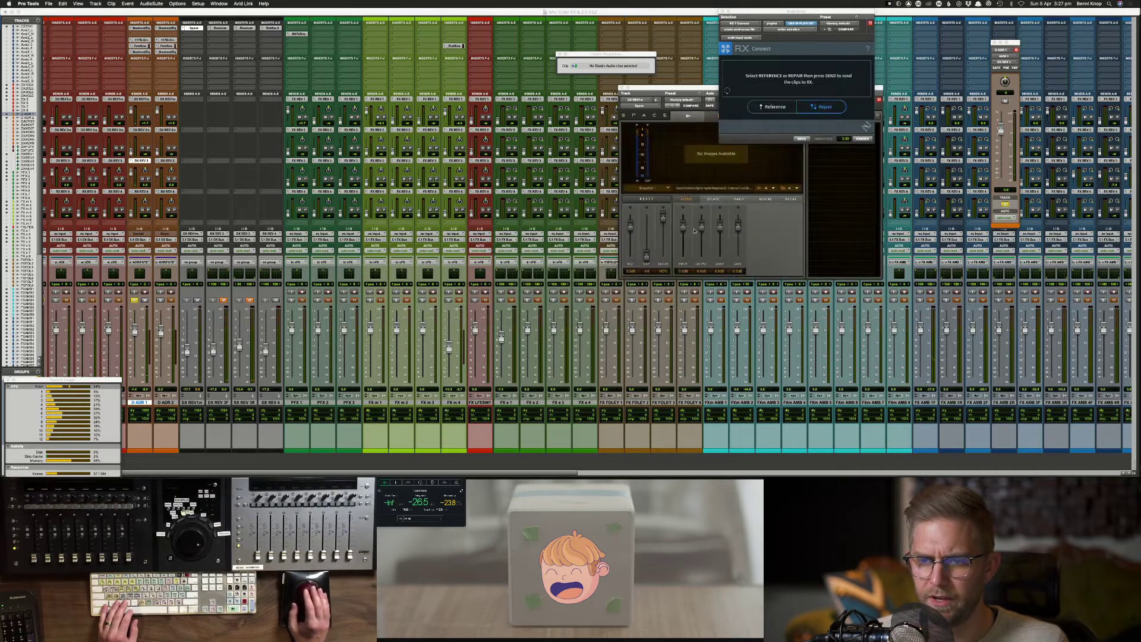
{"action": "left_click_drag", "start_coordinate": [700, 93], "coordinate": [632, 202]}
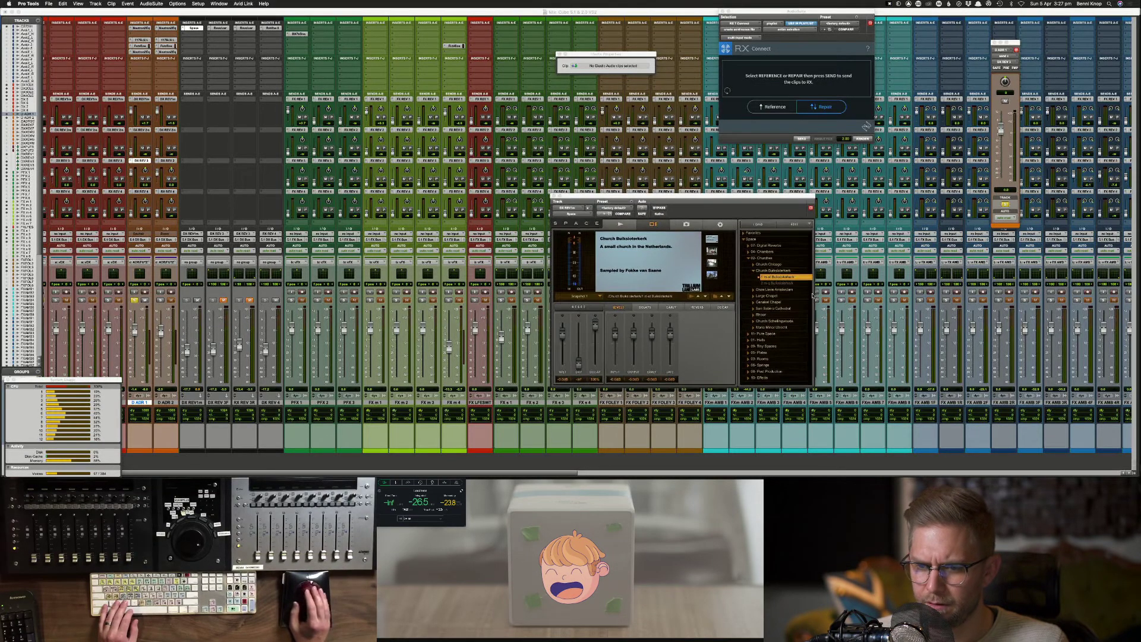
Step: Browse Space's Churches and Pure Space libraries, load the first impulse in Film and Sacred, and collapse the folders
{"action": "left_click", "coordinate": [758, 272]}
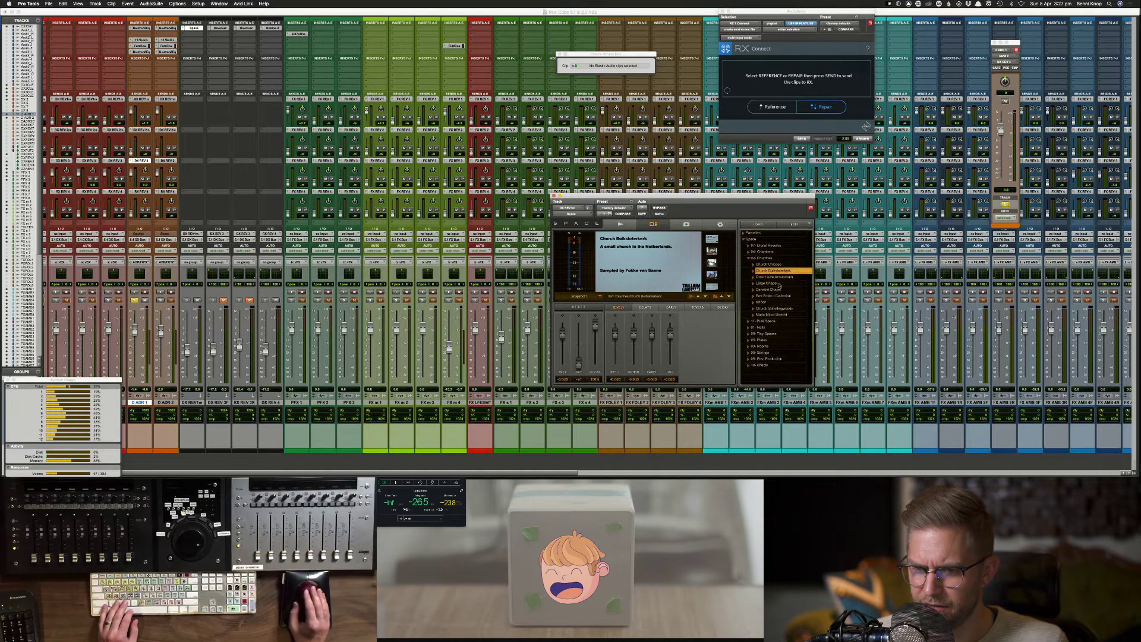
{"action": "left_click", "coordinate": [748, 322]}
{"action": "left_click", "coordinate": [759, 328]}
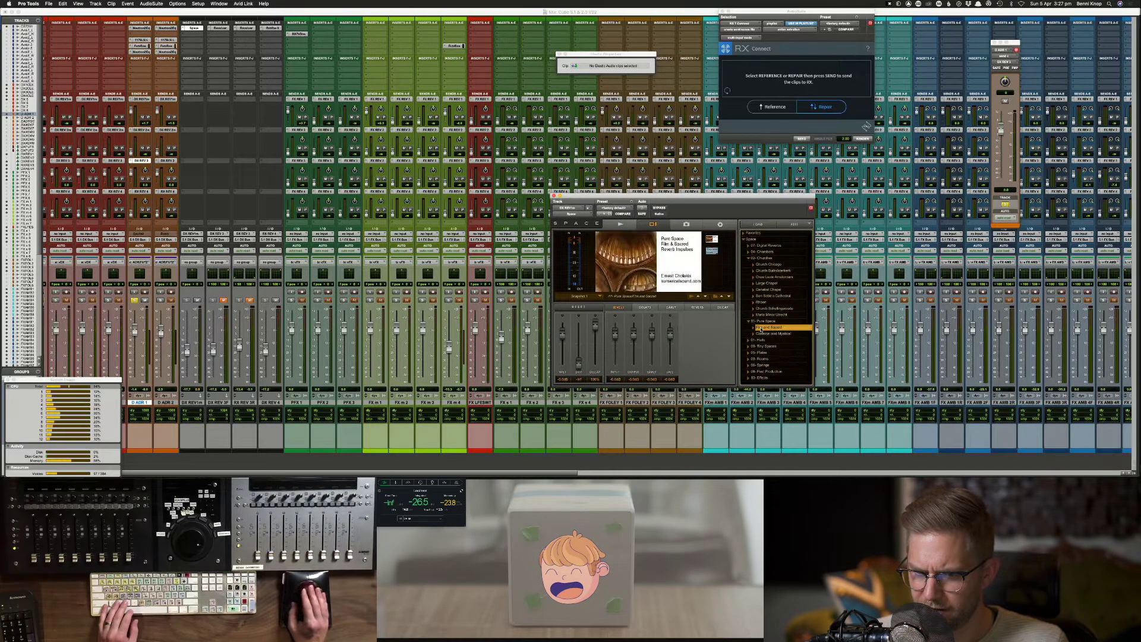
{"action": "left_click", "coordinate": [753, 328]}
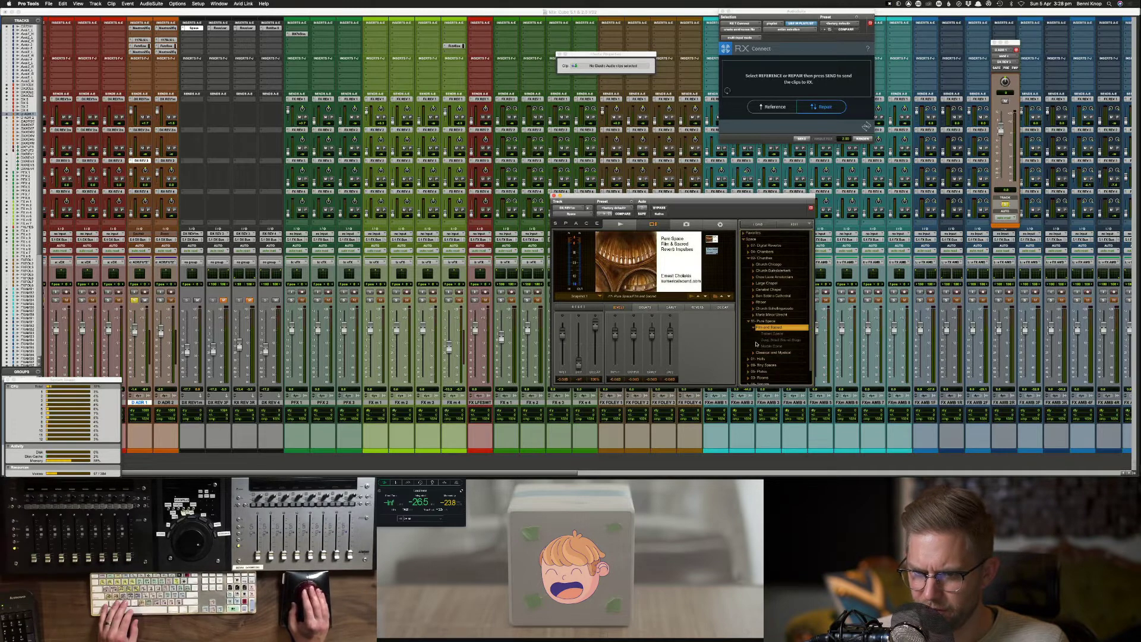
{"action": "left_click", "coordinate": [754, 353]}
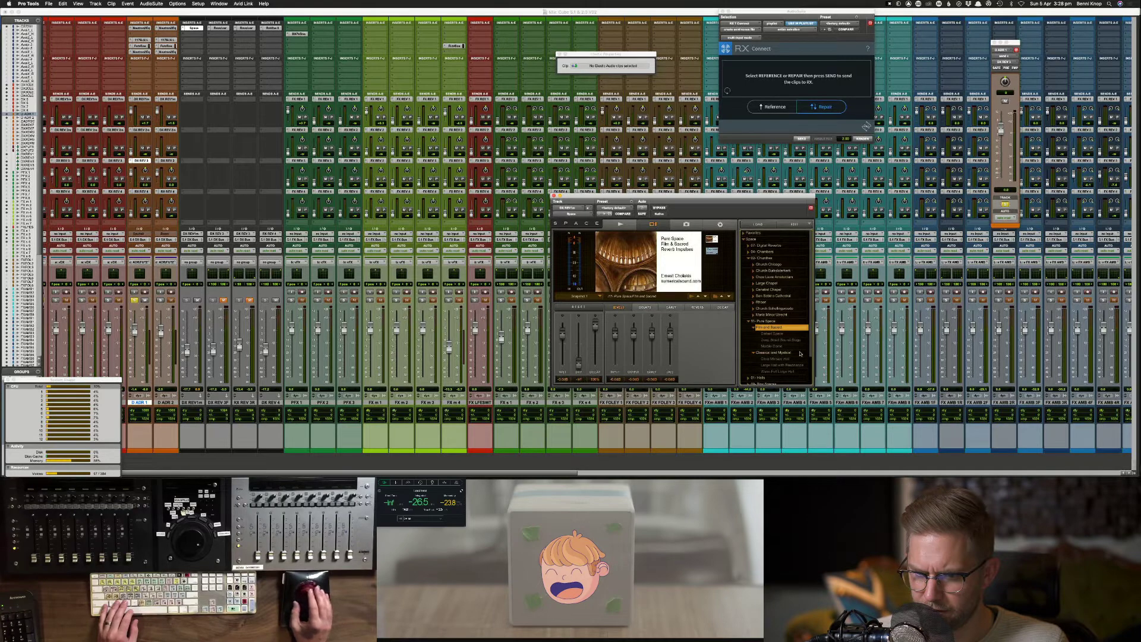
{"action": "left_click", "coordinate": [780, 335]}
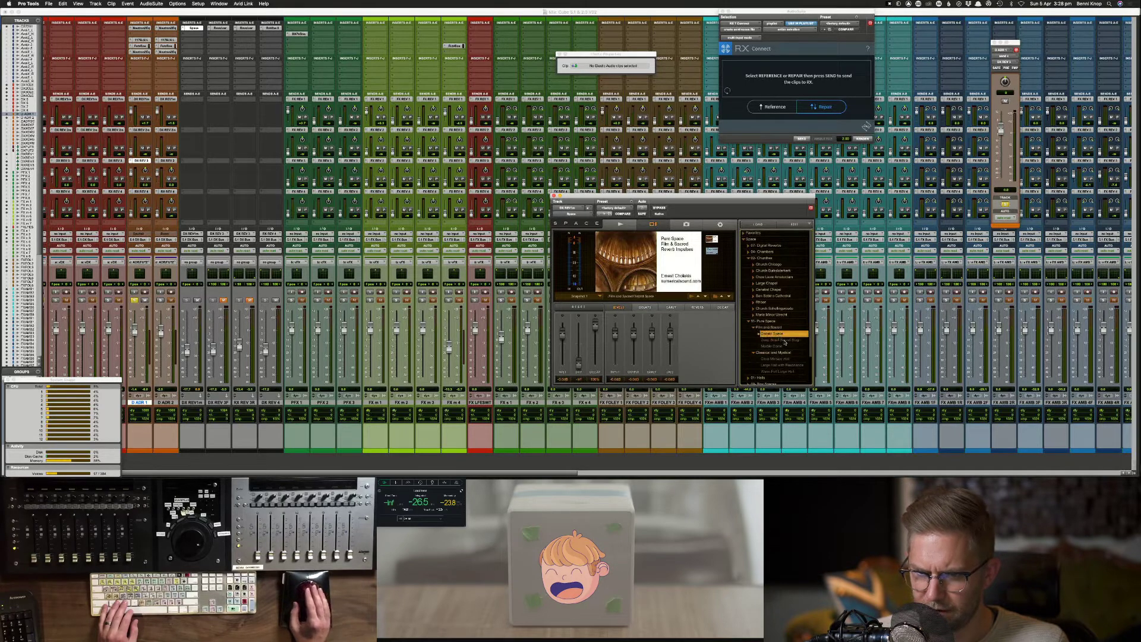
{"action": "left_click", "coordinate": [750, 325]}
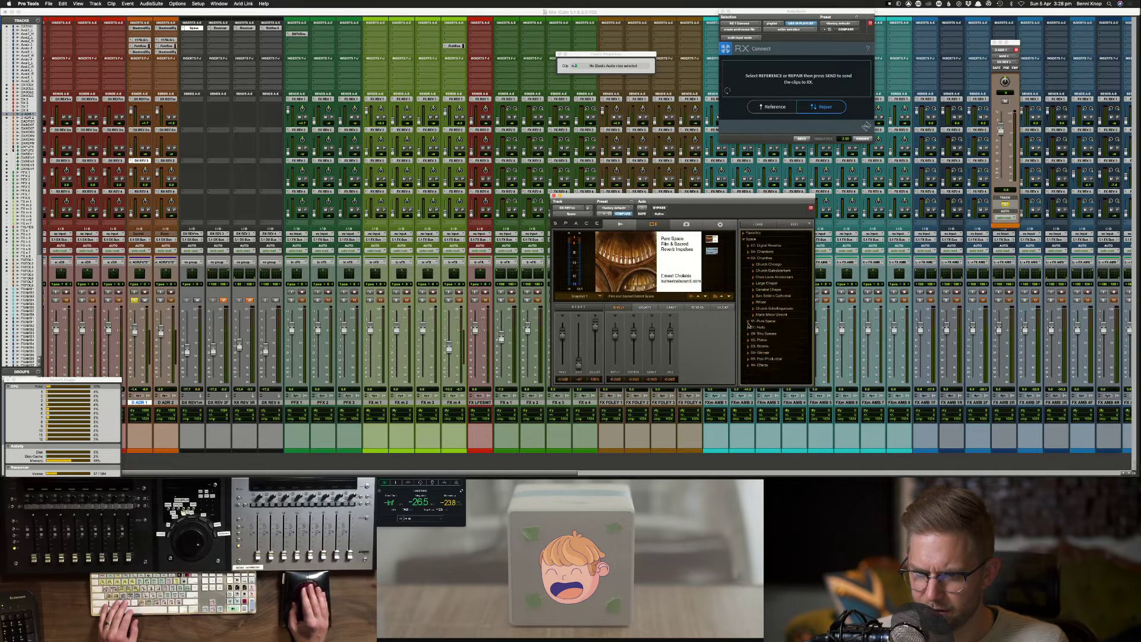
{"action": "left_click", "coordinate": [748, 259]}
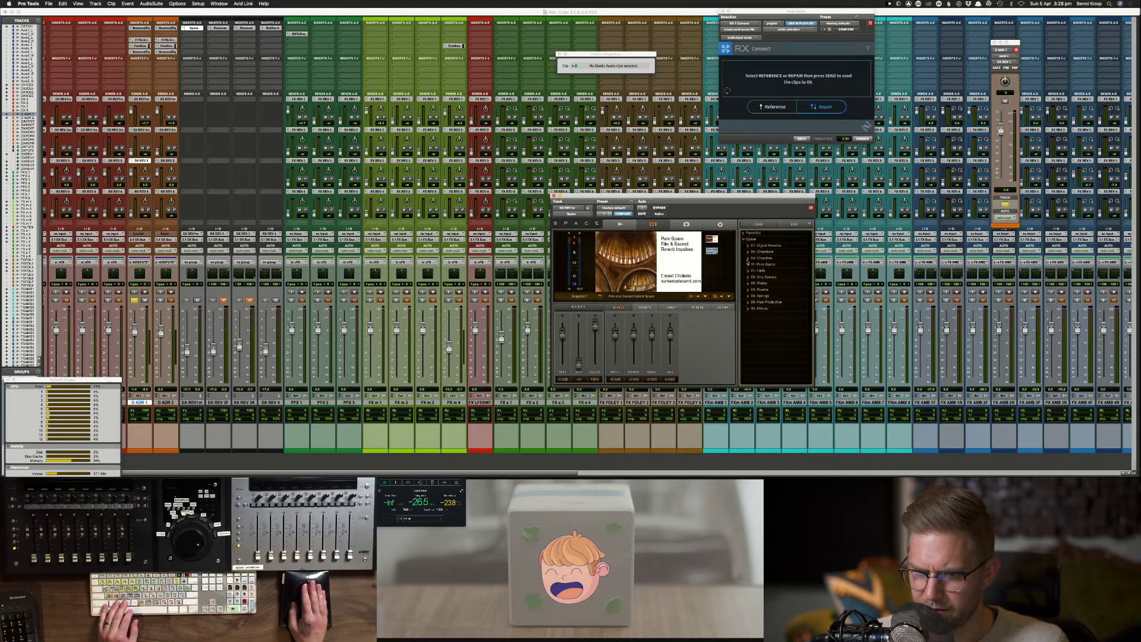
Step: Browse Space's Post Production library to the Domestic folder and load the first impulse under Living Rooms
{"action": "left_click", "coordinate": [748, 302]}
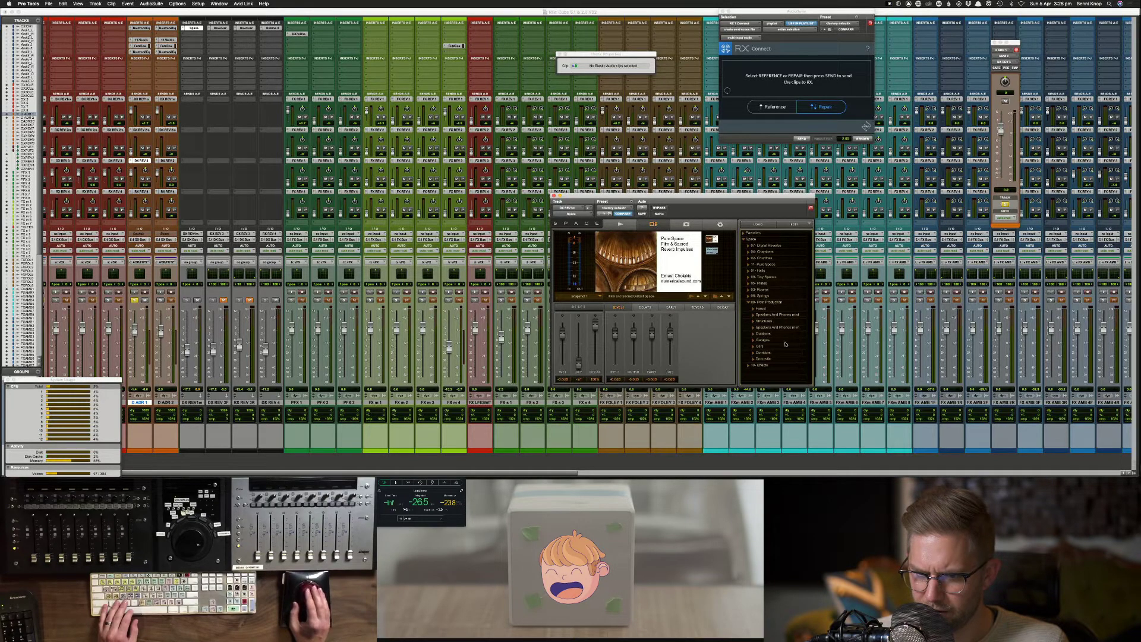
{"action": "left_click", "coordinate": [753, 359]}
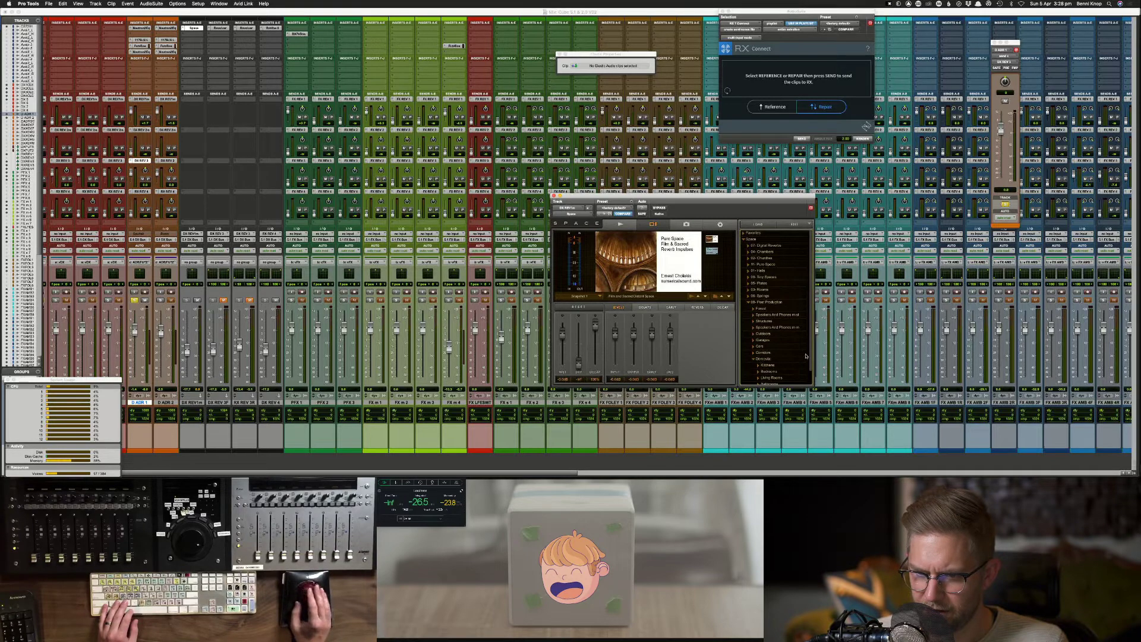
{"action": "left_click_drag", "start_coordinate": [811, 351], "coordinate": [810, 366]}
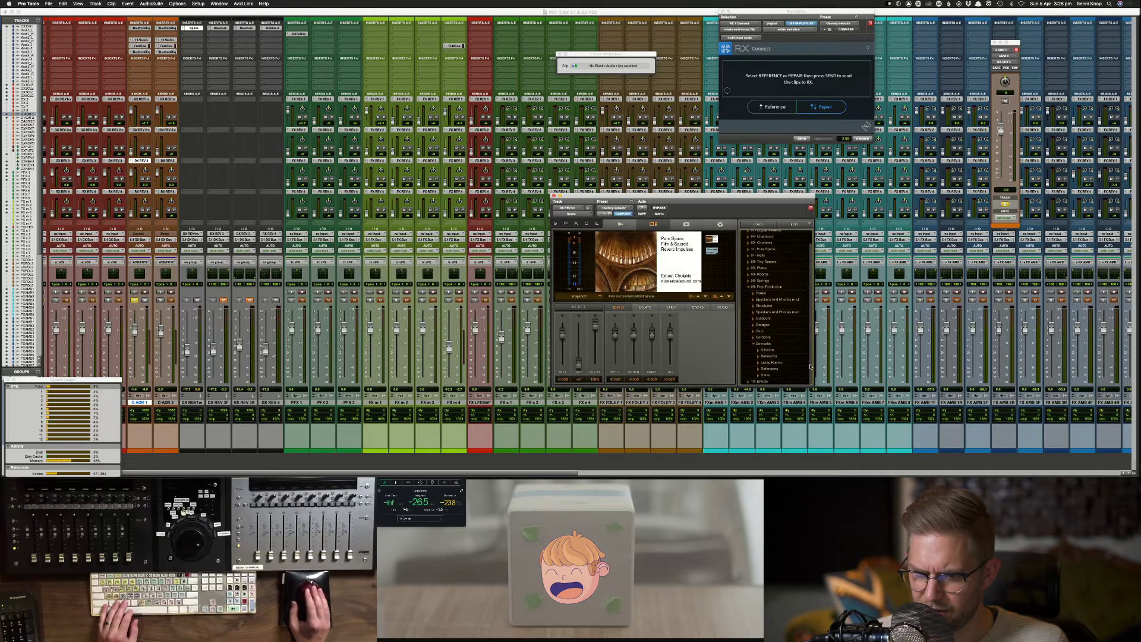
{"action": "left_click", "coordinate": [774, 363]}
{"action": "left_click", "coordinate": [785, 369]}
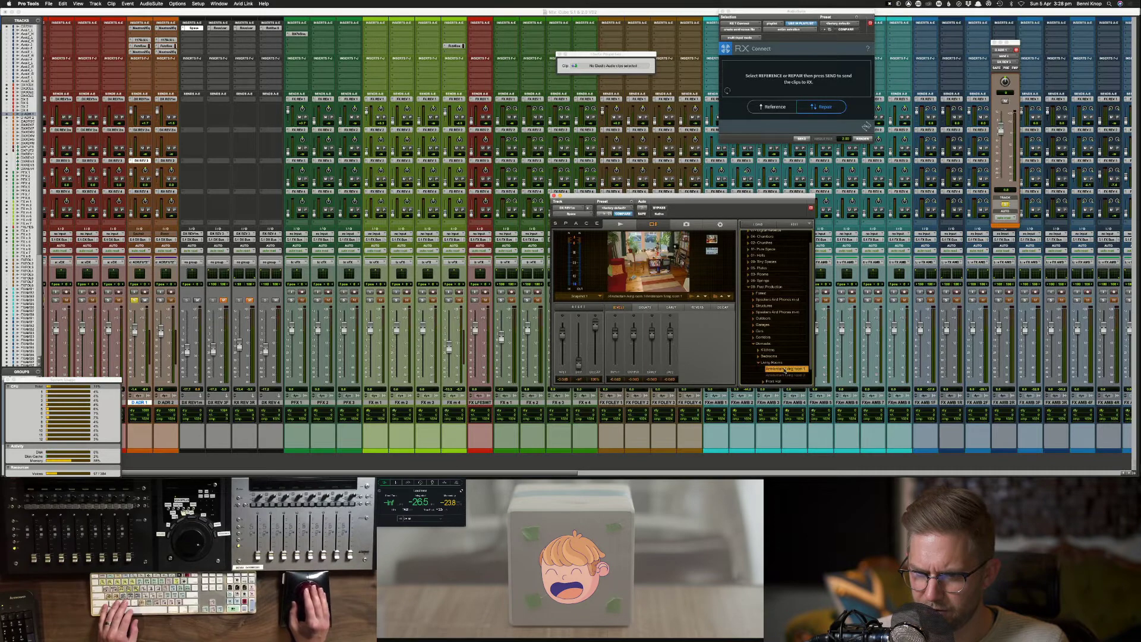
Step: Play the scene with the living room reverb and check the dialogue clips in the Edit window
{"action": "key", "text": "space"}
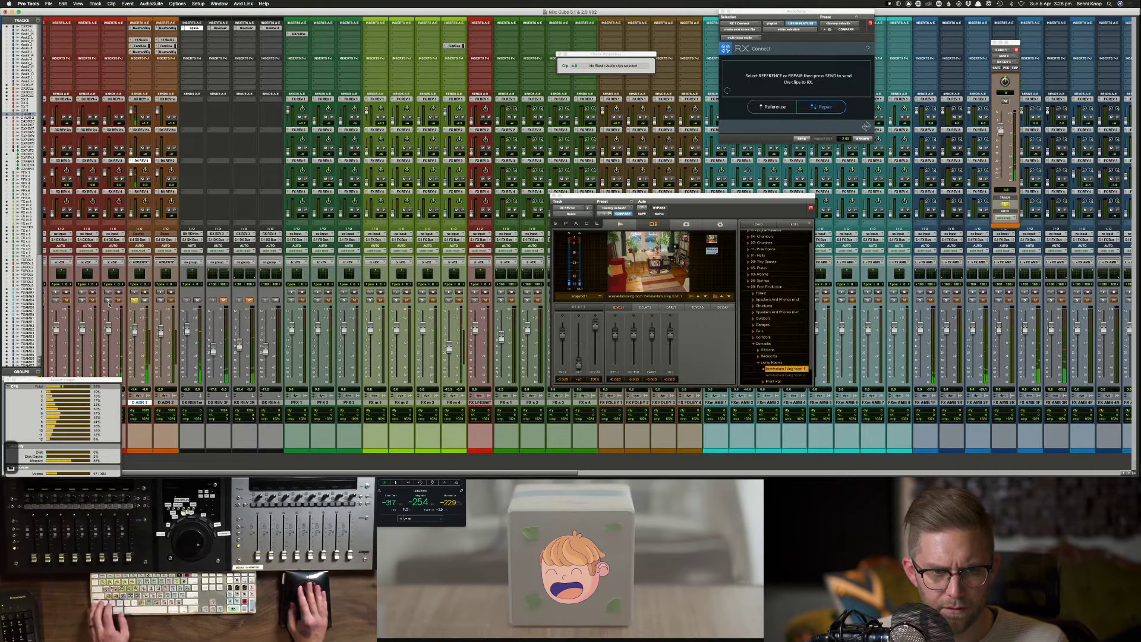
{"action": "key", "text": "super+equal"}
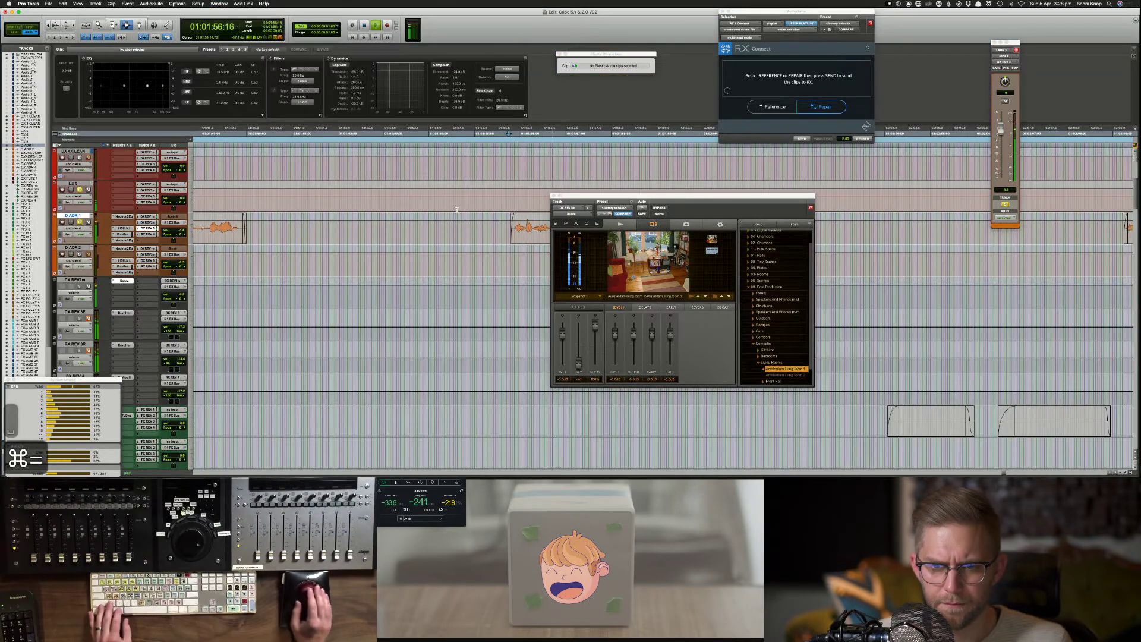
{"action": "scroll", "coordinate": [459, 211], "scroll_direction": "up", "scroll_amount": 5}
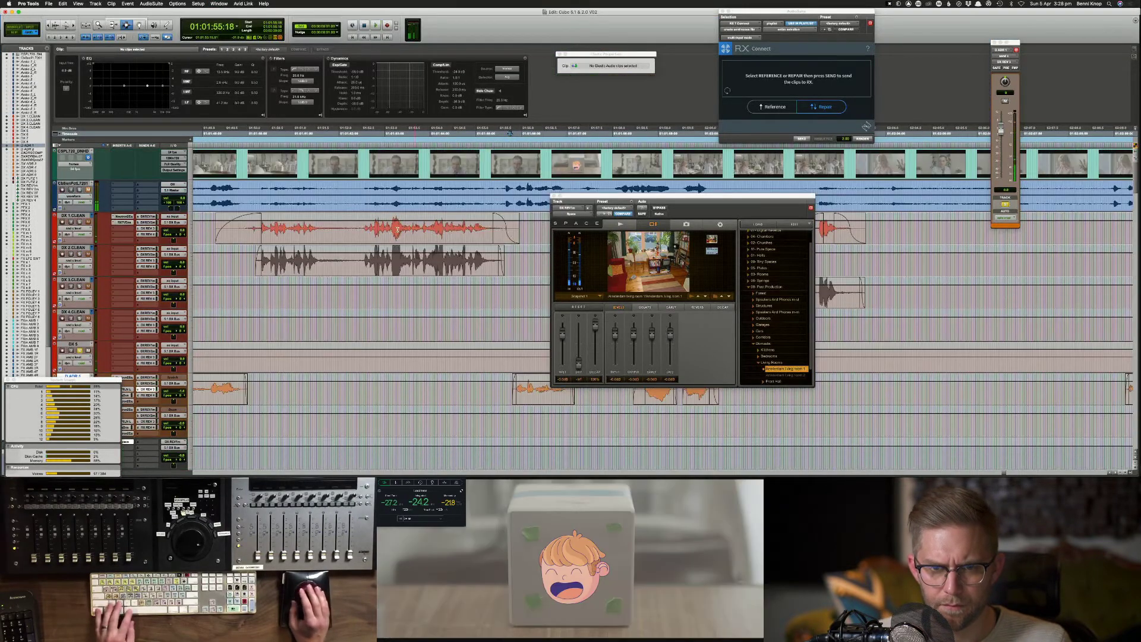
{"action": "key", "text": "space"}
{"action": "key", "text": "space"}
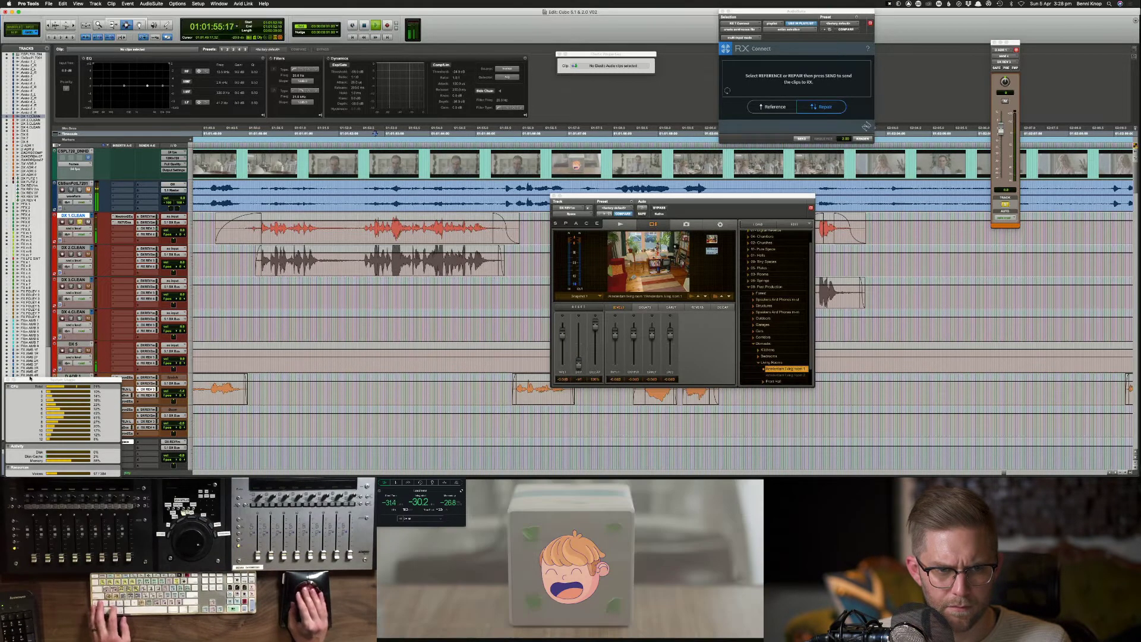
Step: Close the system usage window, play the dialogue, and return to the mixer
{"action": "left_click", "coordinate": [8, 381]}
{"action": "key", "text": "space"}
{"action": "key", "text": "space"}
{"action": "key", "text": "super+equal"}
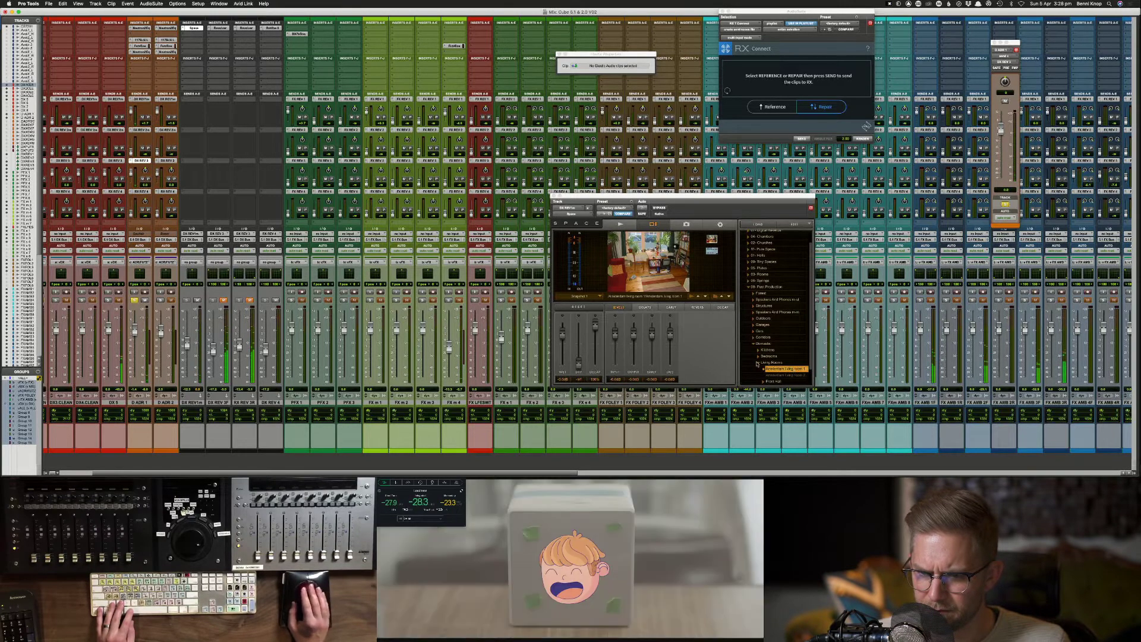
Step: Audition the impulses in Space's Kitchens folder during playback and settle on the first Trillium Lane kitchen impulse
{"action": "left_click", "coordinate": [757, 363]}
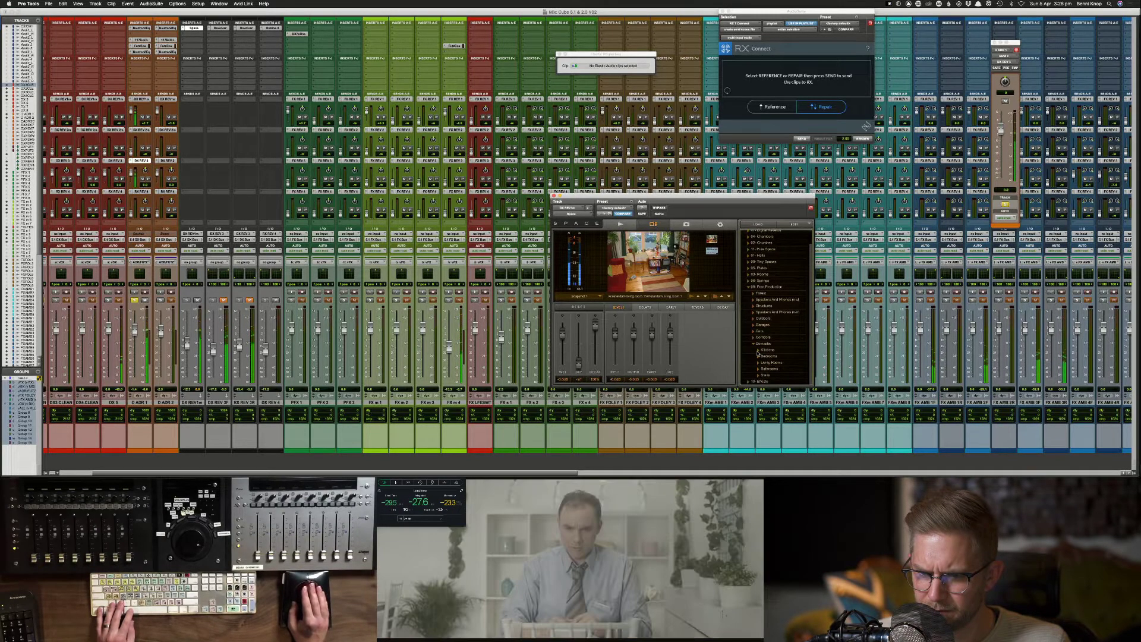
{"action": "left_click", "coordinate": [772, 356]}
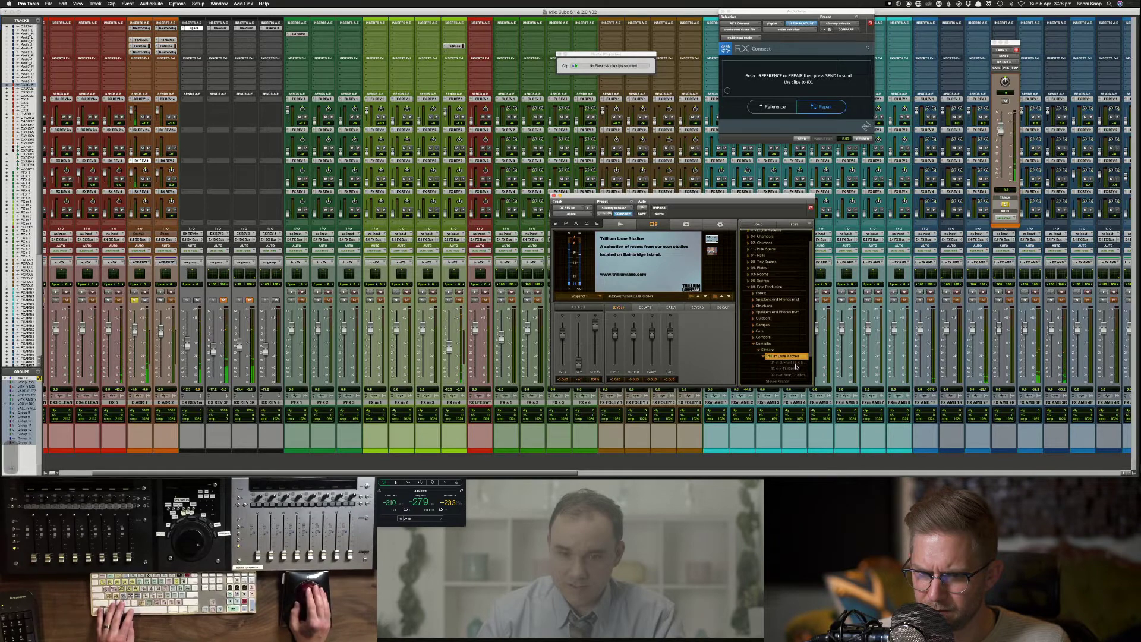
{"action": "left_click", "coordinate": [791, 364]}
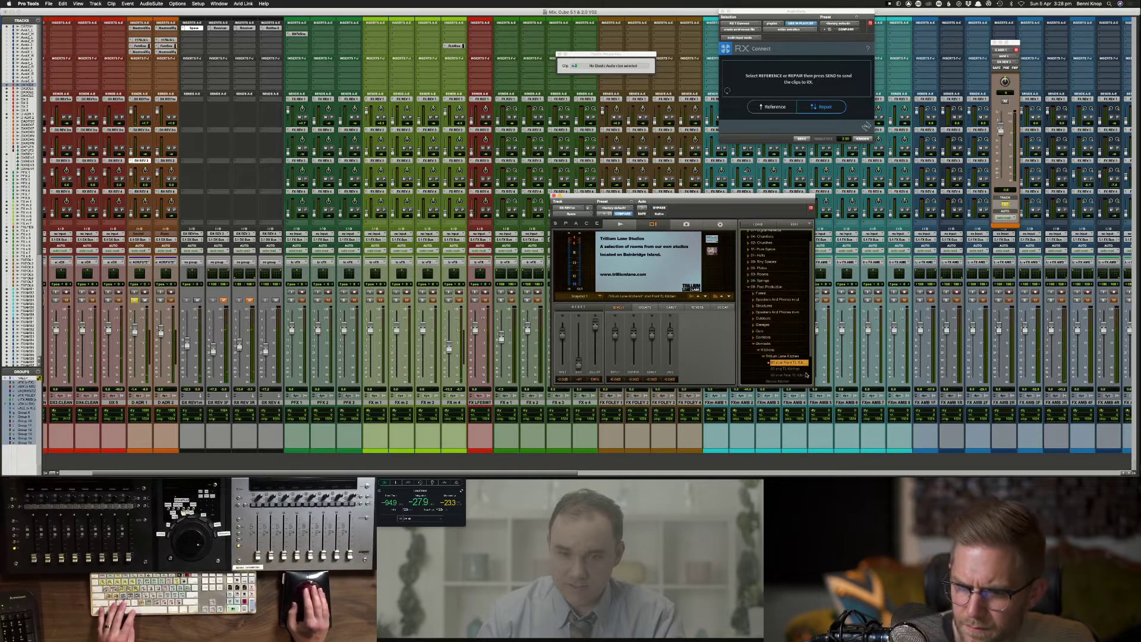
{"action": "scroll", "coordinate": [811, 357], "scroll_direction": "down", "scroll_amount": 3}
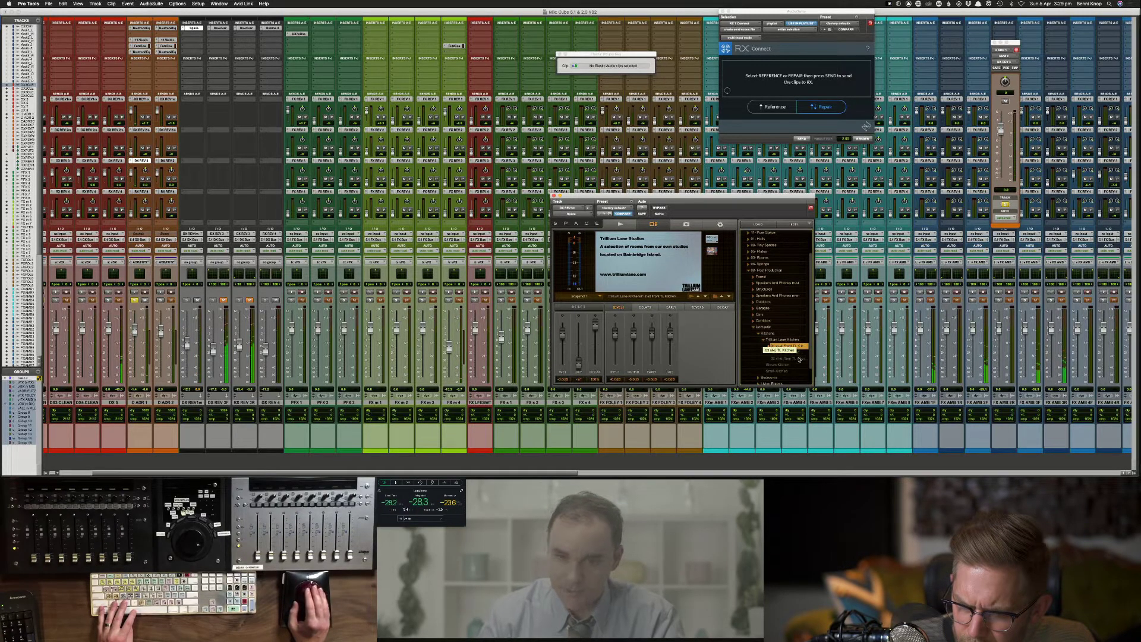
{"action": "left_click", "coordinate": [777, 365]}
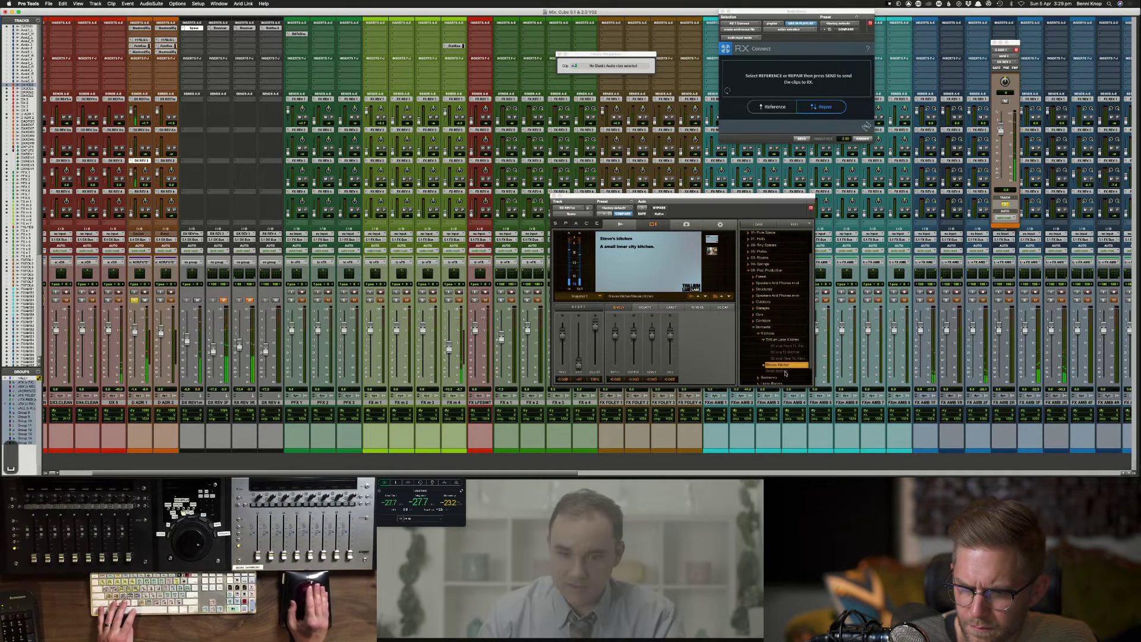
{"action": "left_click", "coordinate": [783, 371]}
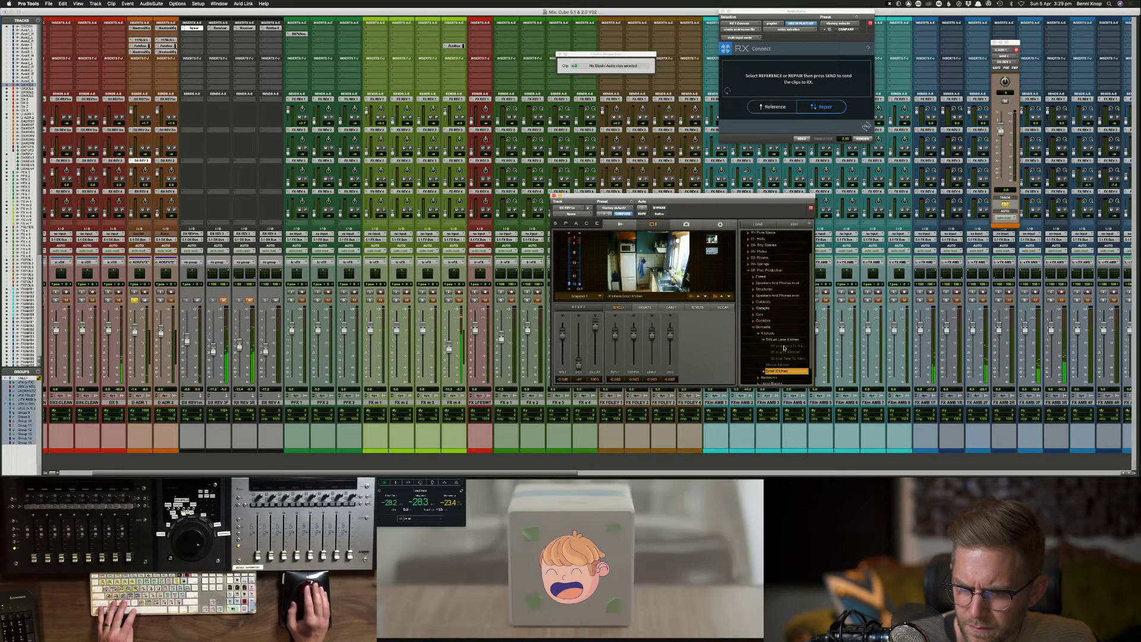
{"action": "left_click", "coordinate": [784, 347]}
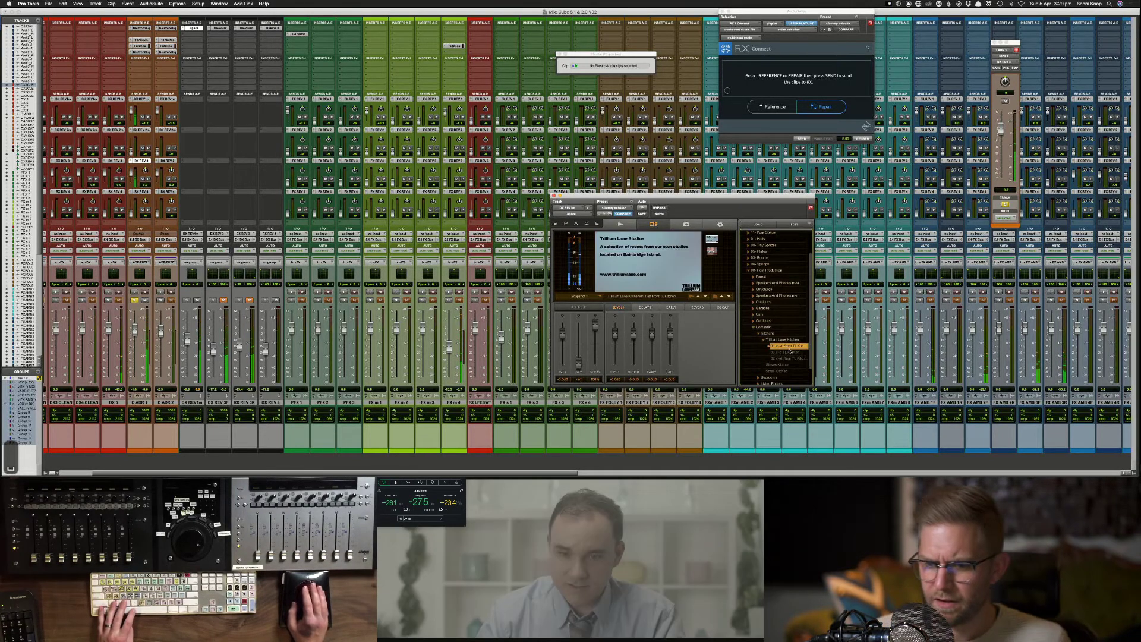
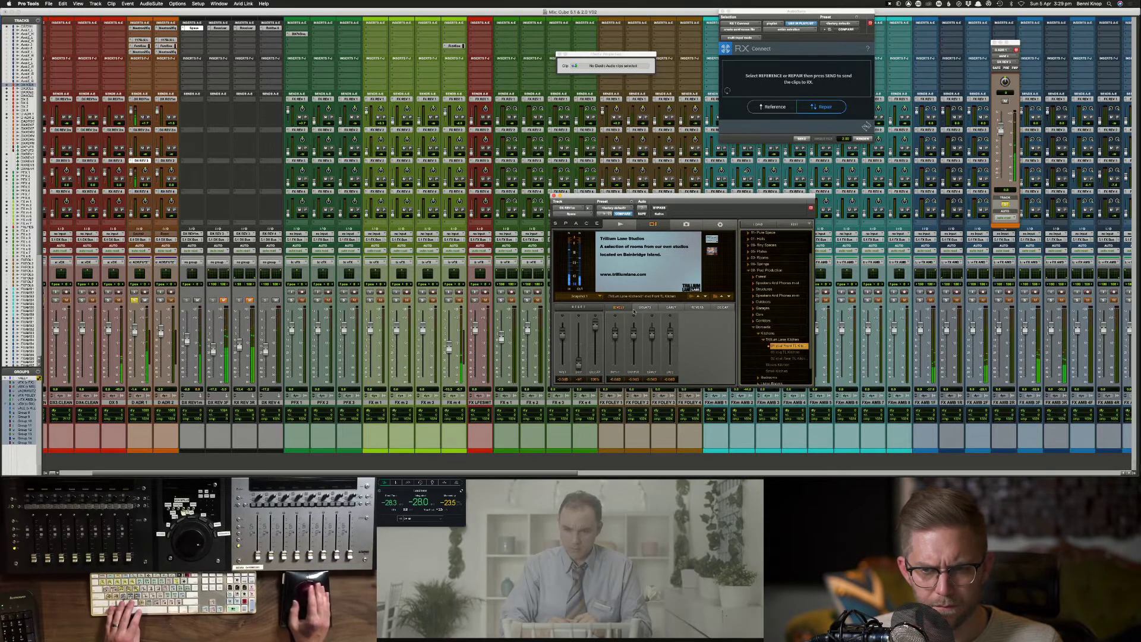
Step: Look through Space's last two parameter groups and adjust the decay settings of the Trillium Lane kitchen reverb
{"action": "left_click", "coordinate": [716, 307]}
{"action": "left_click", "coordinate": [704, 308]}
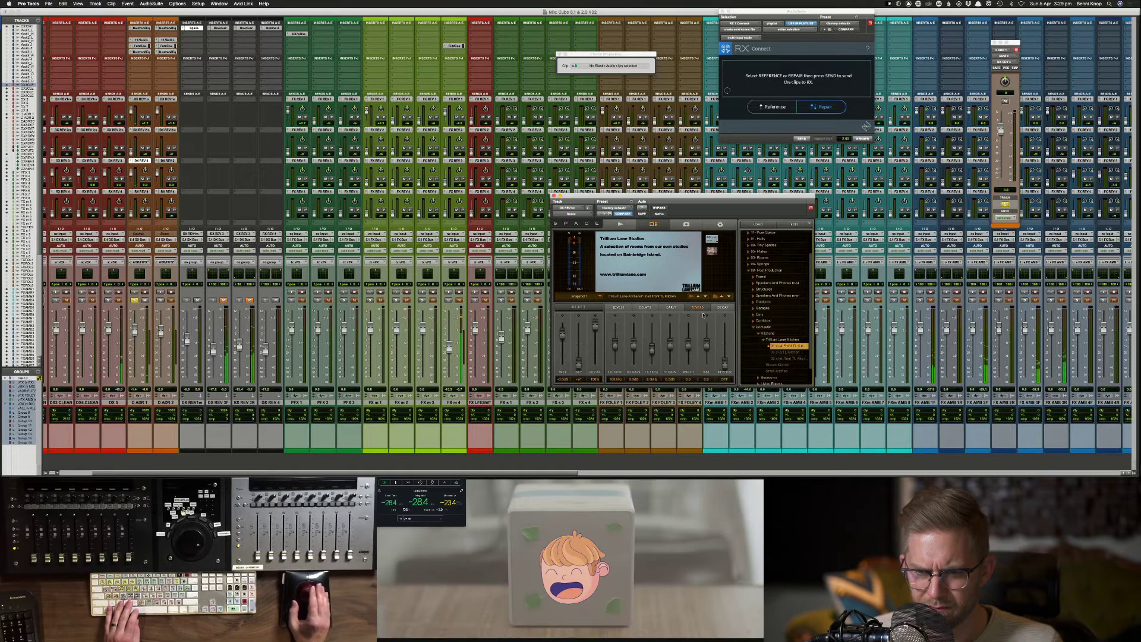
{"action": "left_click", "coordinate": [723, 308]}
{"action": "left_click", "coordinate": [700, 309]}
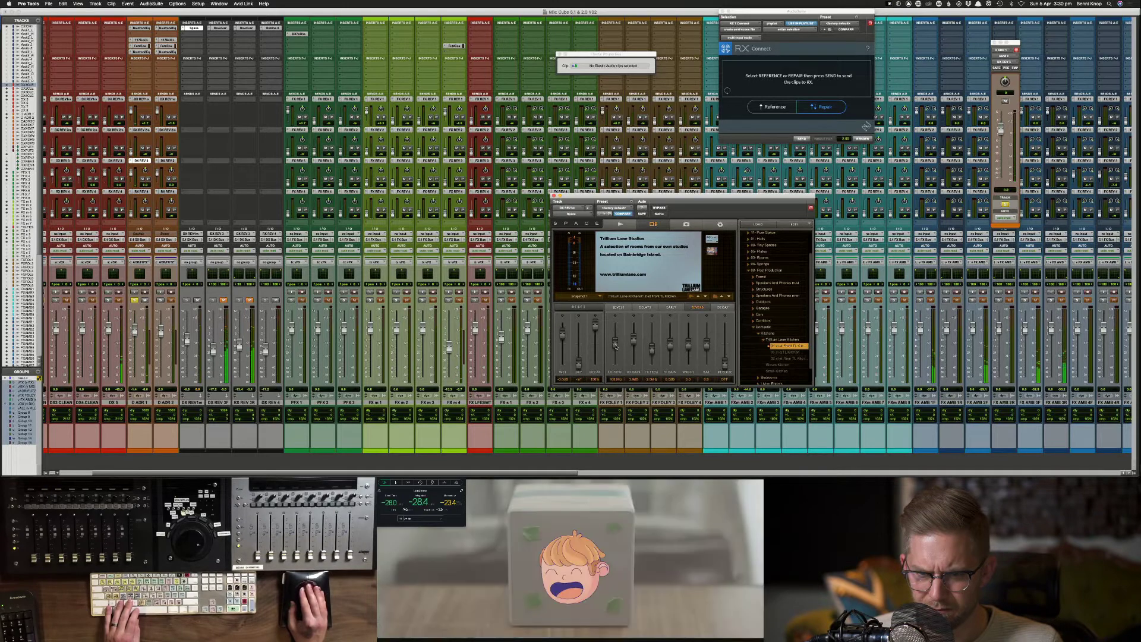
{"action": "left_click_drag", "start_coordinate": [633, 335], "coordinate": [635, 338]}
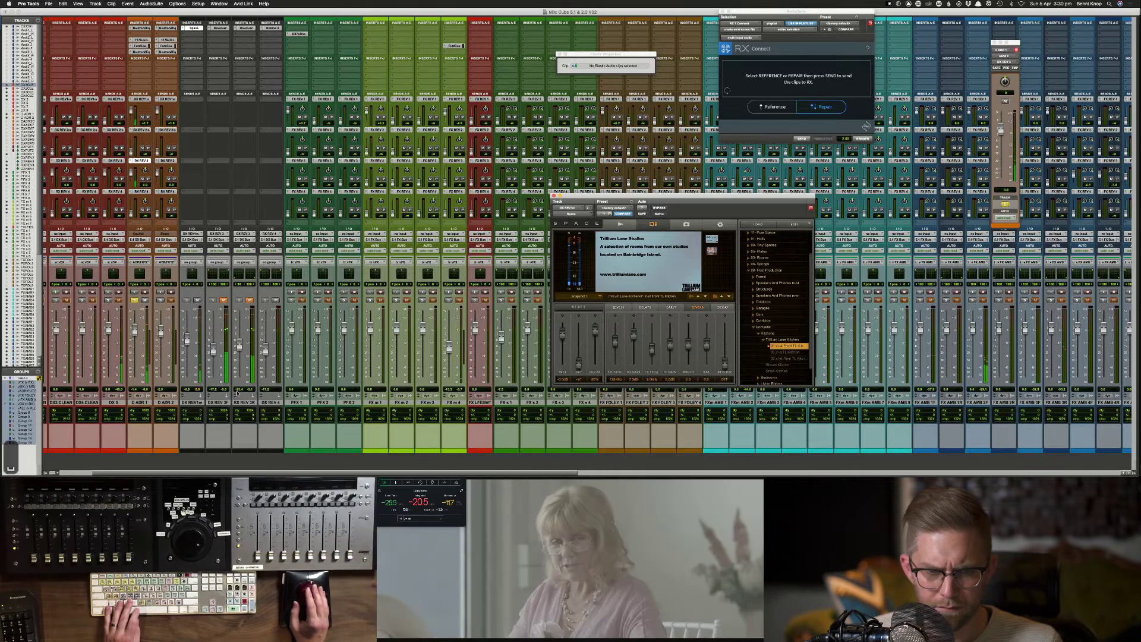
Step: Select the first DX REV track, try the second Trillium Lane kitchen impulse, and reload the first one
{"action": "left_click", "coordinate": [190, 403]}
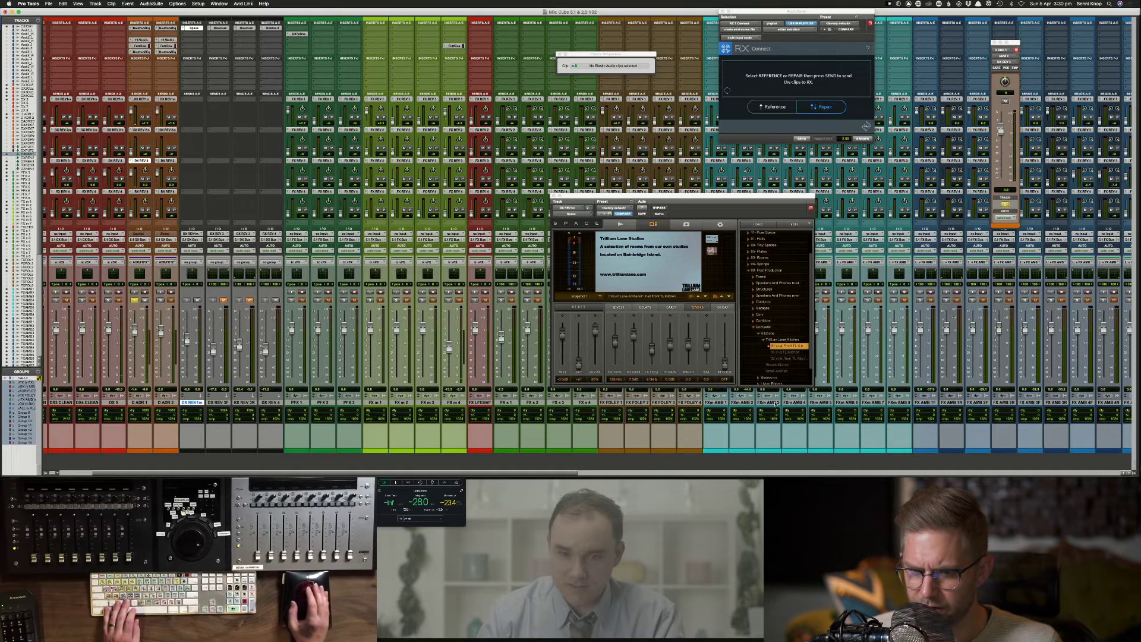
{"action": "left_click", "coordinate": [800, 353]}
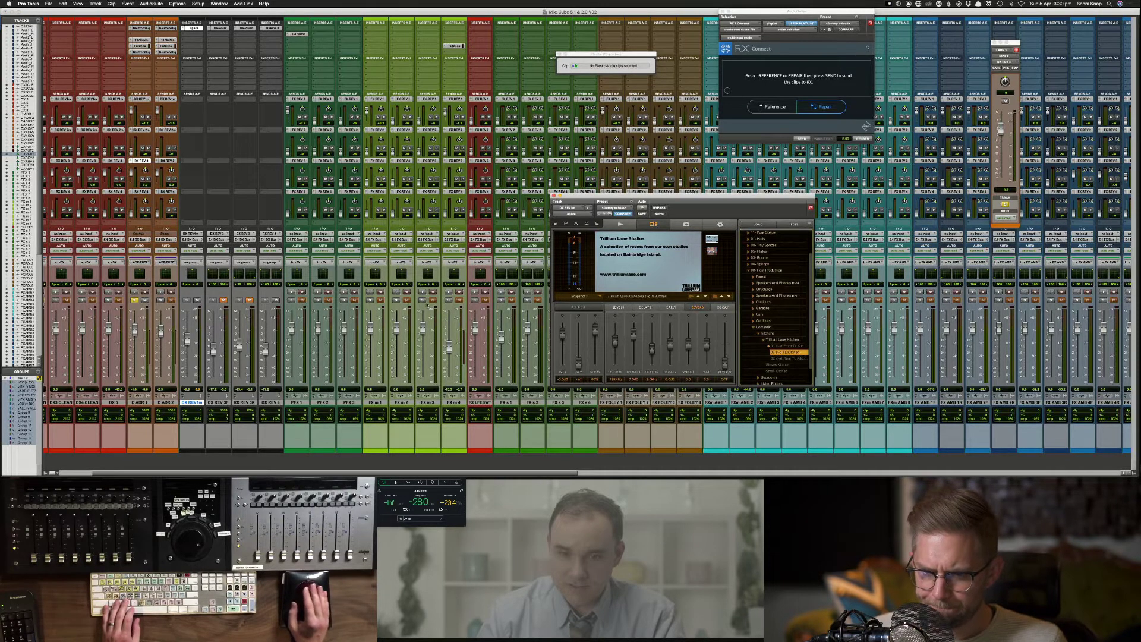
{"action": "left_click", "coordinate": [788, 347]}
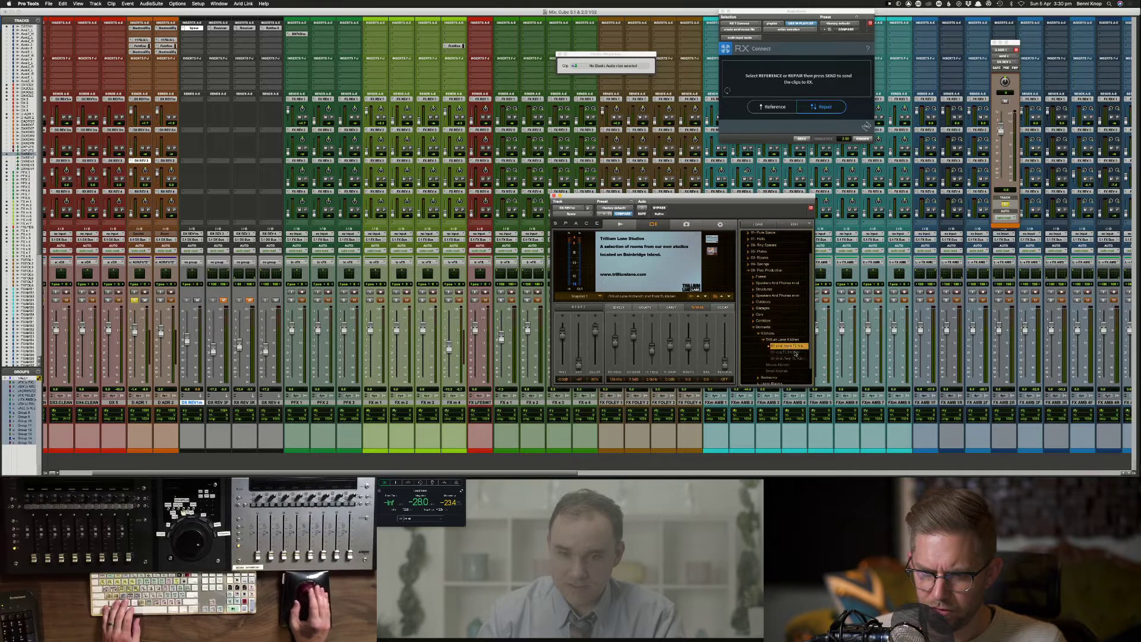
Step: Replace Revolver on the second DX REV track with the stereo Space reverb
{"action": "left_click", "coordinate": [209, 29]}
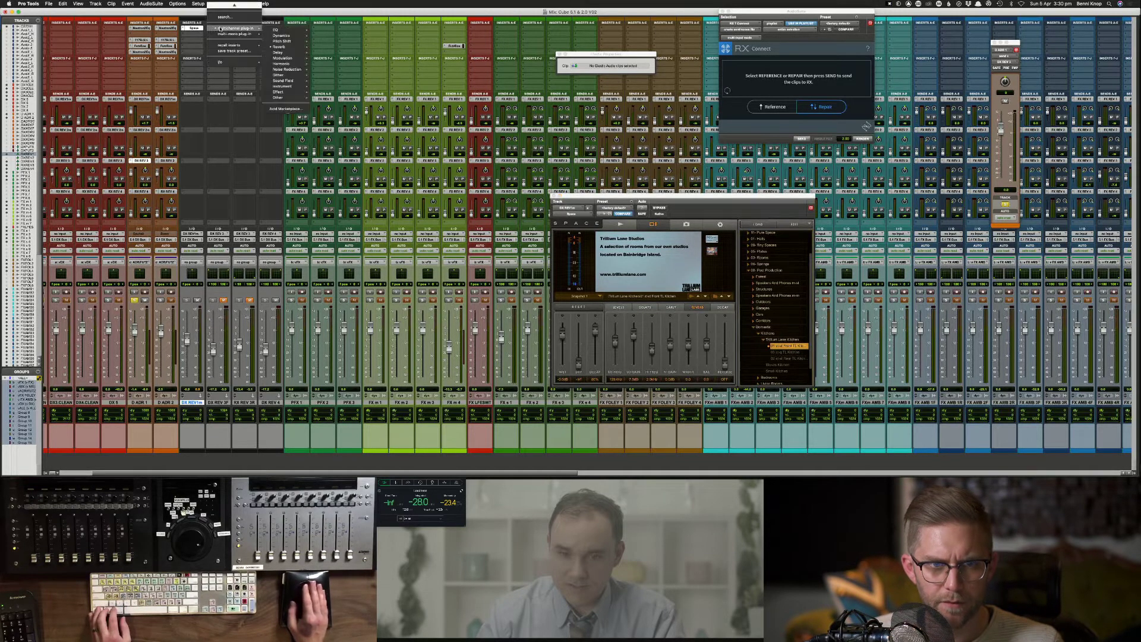
{"action": "mouse_move", "coordinate": [289, 47]}
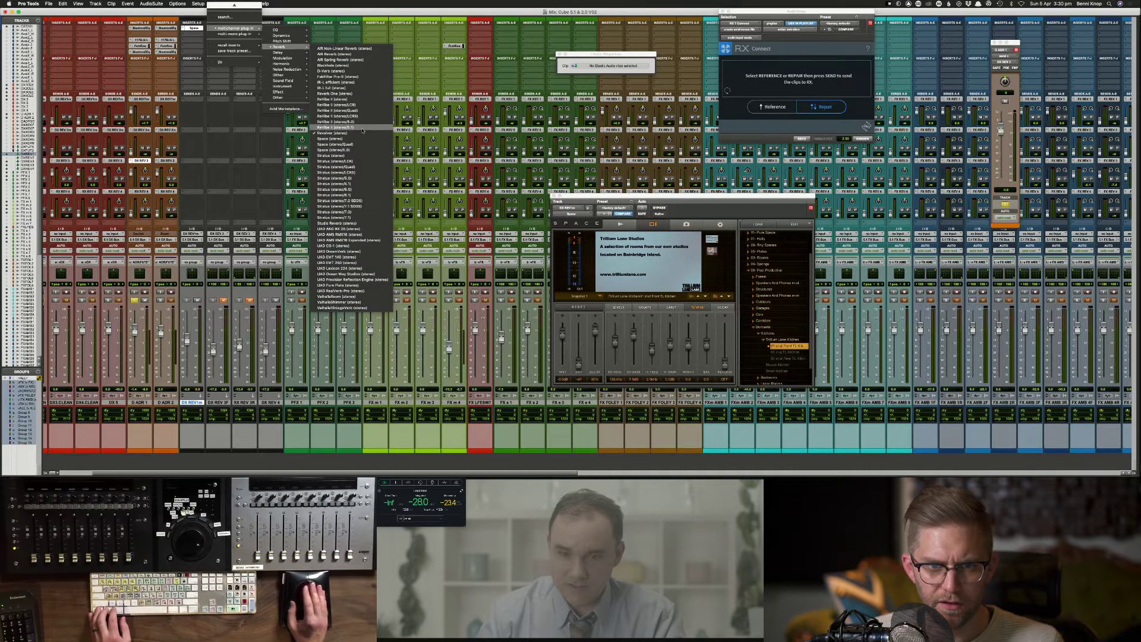
{"action": "left_click", "coordinate": [360, 140]}
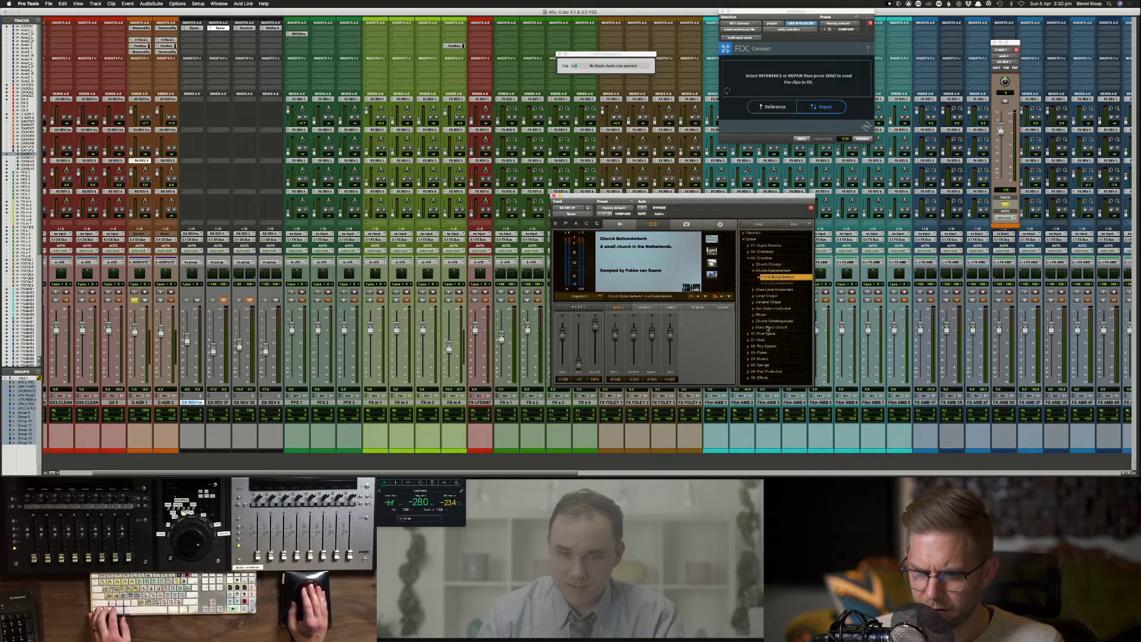
Step: Load the first Trillium Lane kitchen impulse from Post Production's Domestic Kitchens folder in the second DX REV track's Space
{"action": "left_click", "coordinate": [748, 372]}
{"action": "left_click_drag", "start_coordinate": [810, 337], "coordinate": [813, 382]}
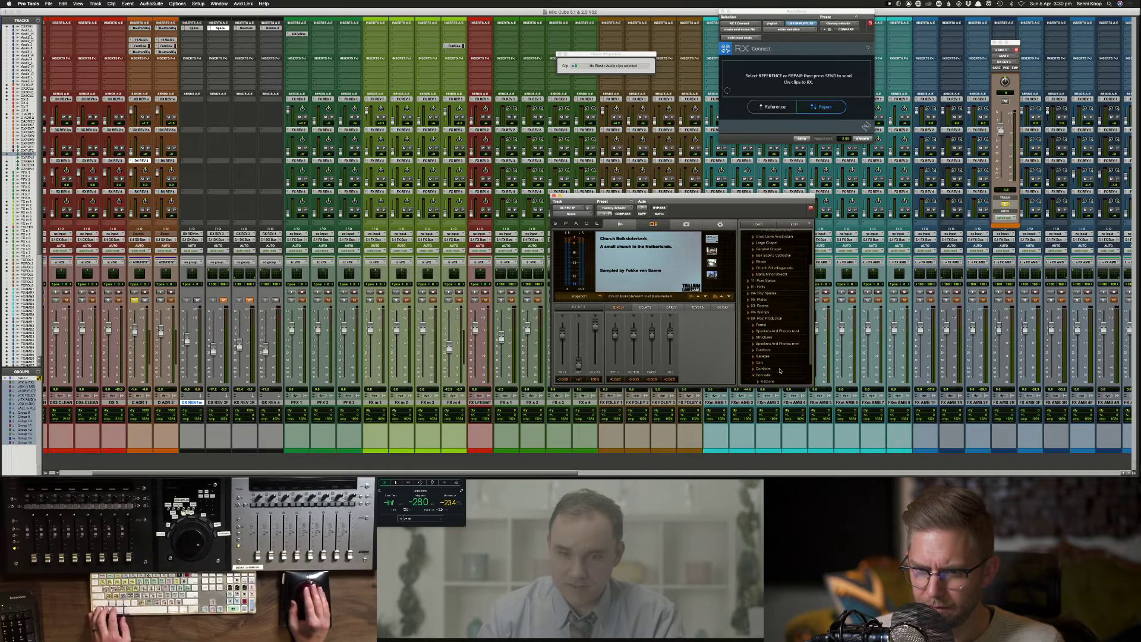
{"action": "left_click_drag", "start_coordinate": [810, 340], "coordinate": [813, 380]}
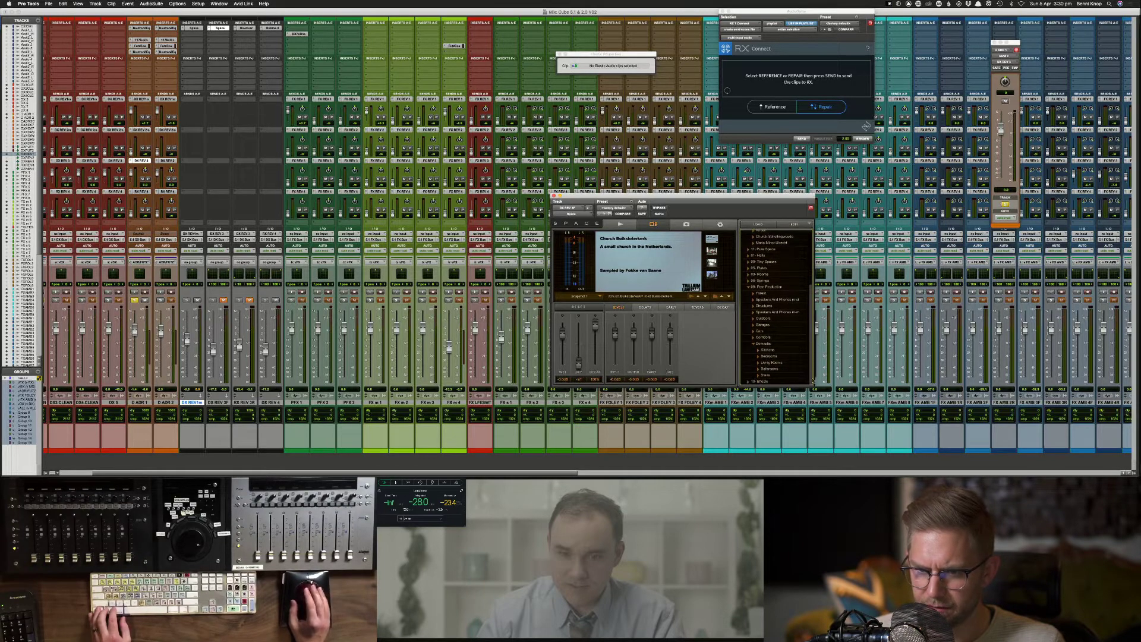
{"action": "left_click", "coordinate": [758, 350]}
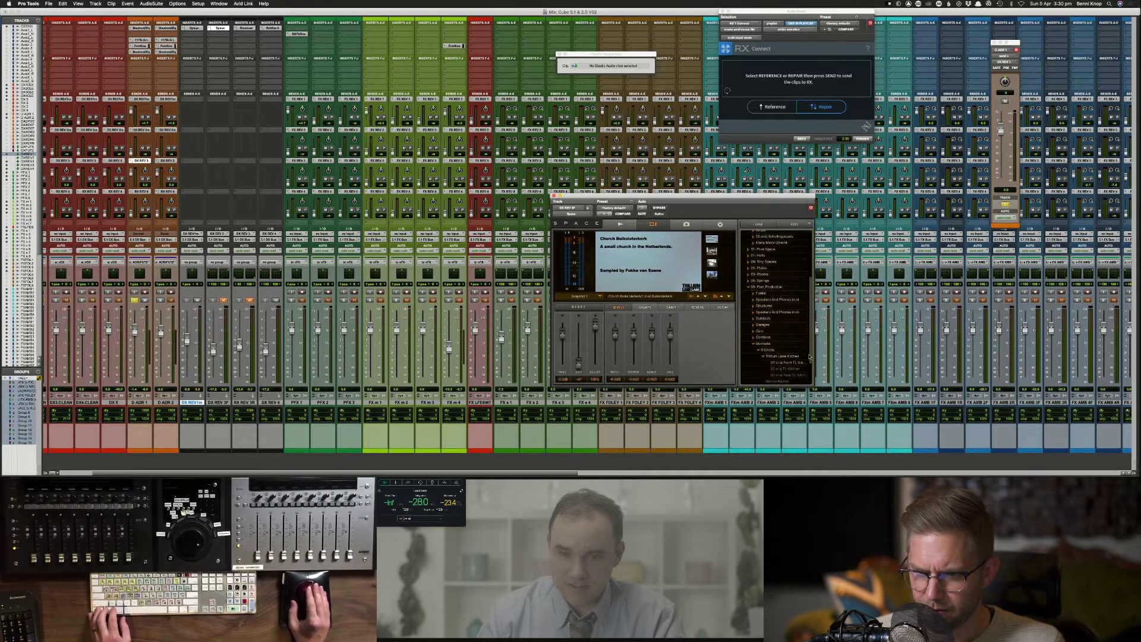
{"action": "scroll", "coordinate": [810, 357], "scroll_direction": "down", "scroll_amount": 2}
{"action": "left_click", "coordinate": [788, 347]}
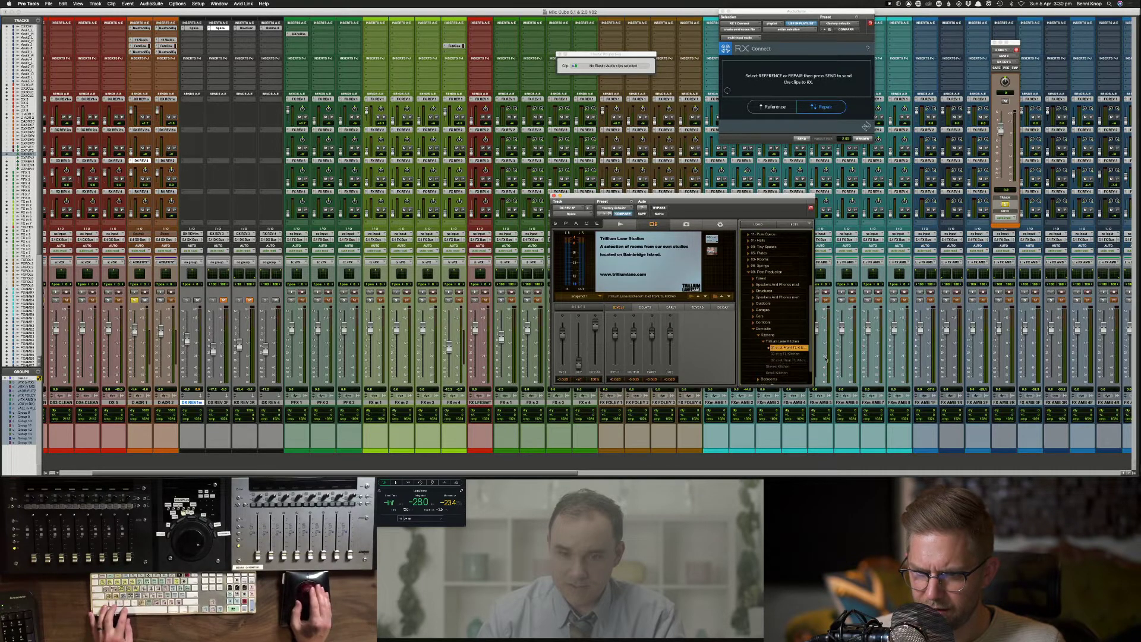
Step: Play the scene, then mute the first DX REV track and unmute the second and third
{"action": "key", "text": "space"}
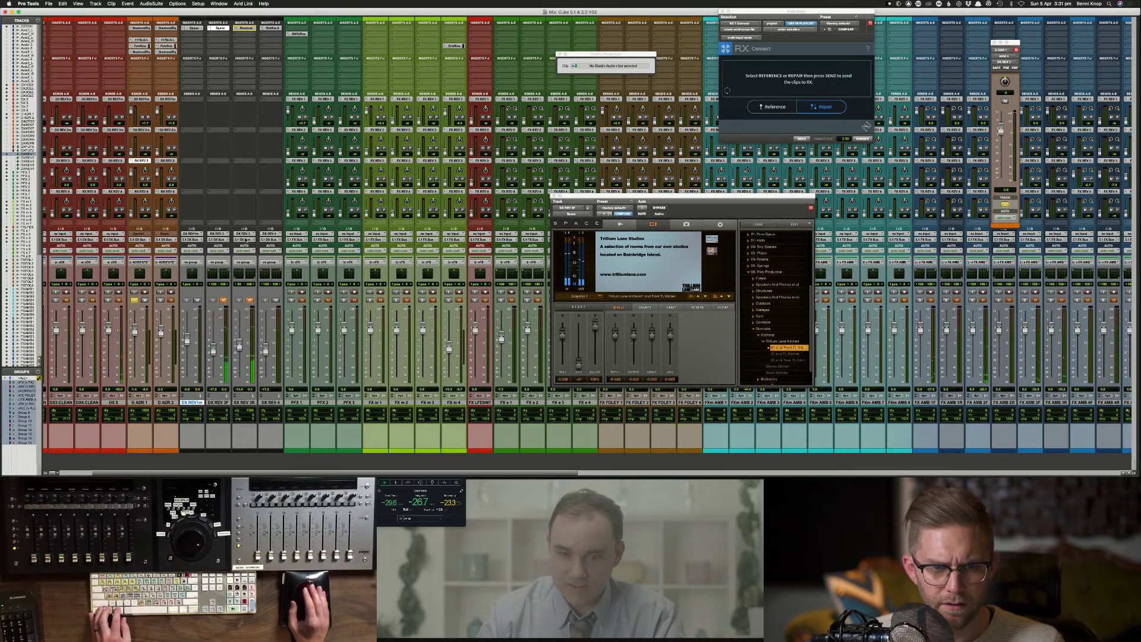
{"action": "left_click", "coordinate": [197, 300]}
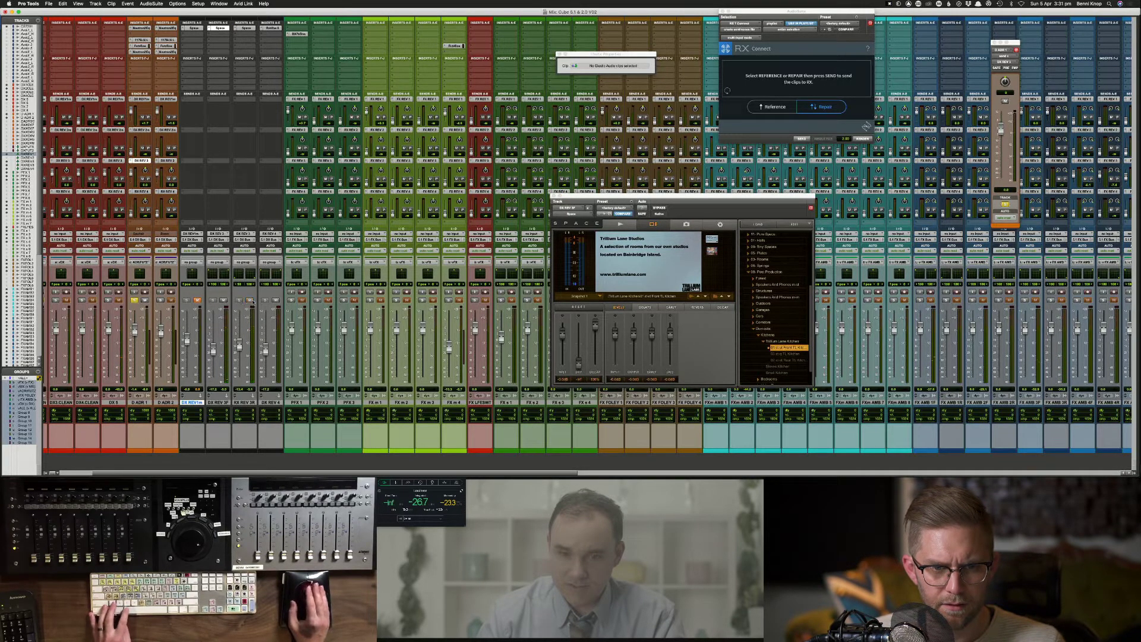
Step: Open Space on the third DX REV track, load the third Trillium Lane kitchen impulse, and adjust its level faders
{"action": "left_click", "coordinate": [245, 28]}
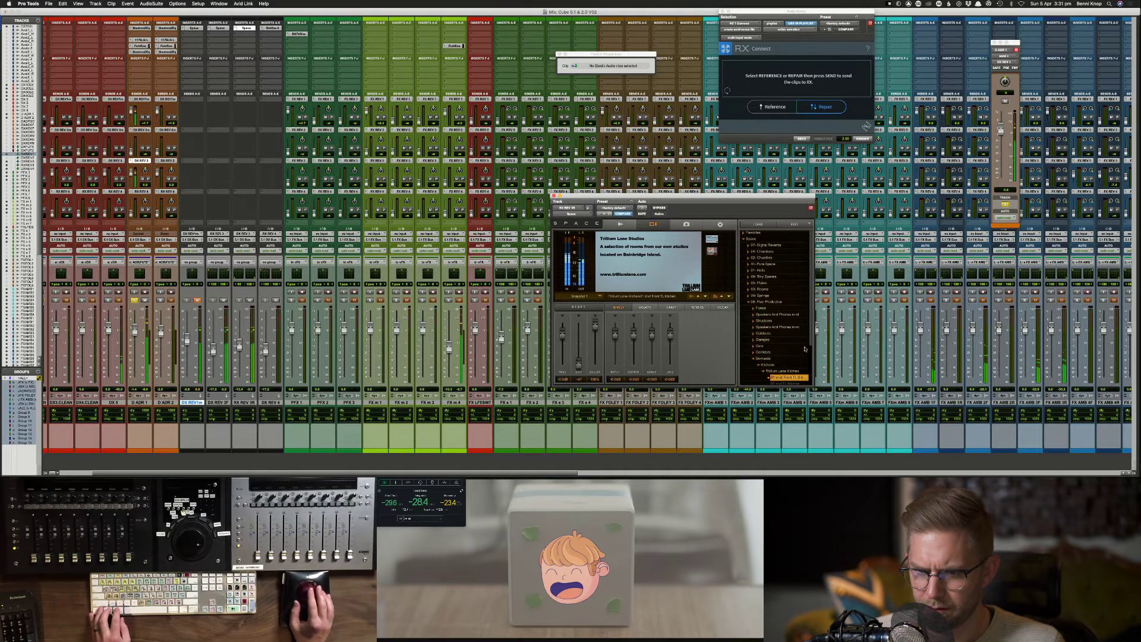
{"action": "scroll", "coordinate": [796, 362], "scroll_direction": "down", "scroll_amount": 1}
{"action": "left_click", "coordinate": [790, 373]}
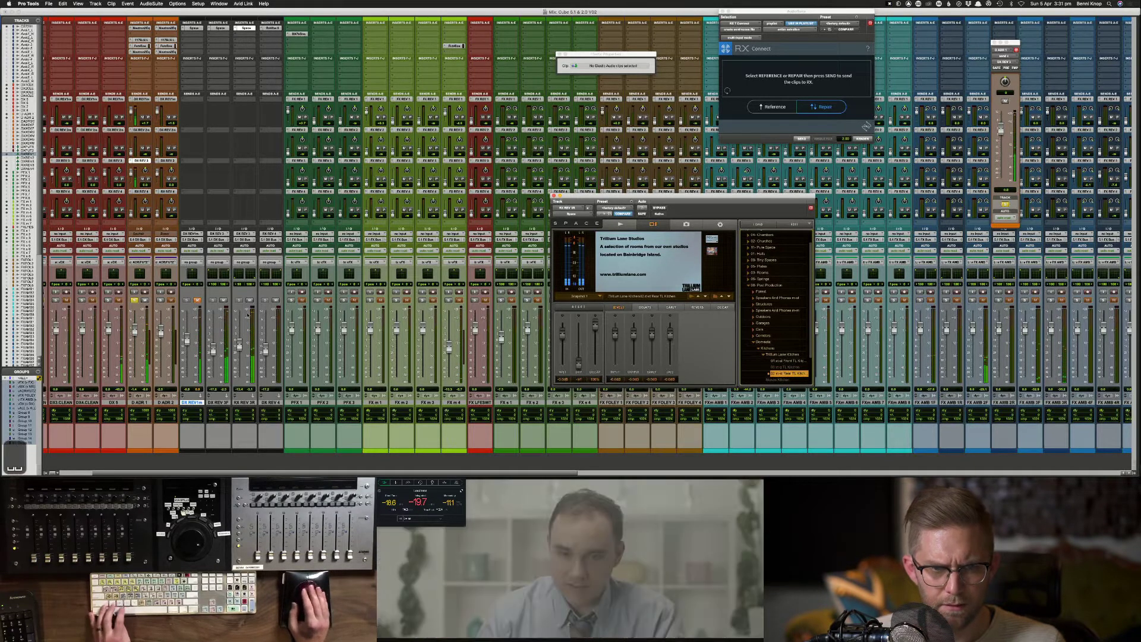
{"action": "left_click_drag", "start_coordinate": [595, 324], "coordinate": [565, 341]}
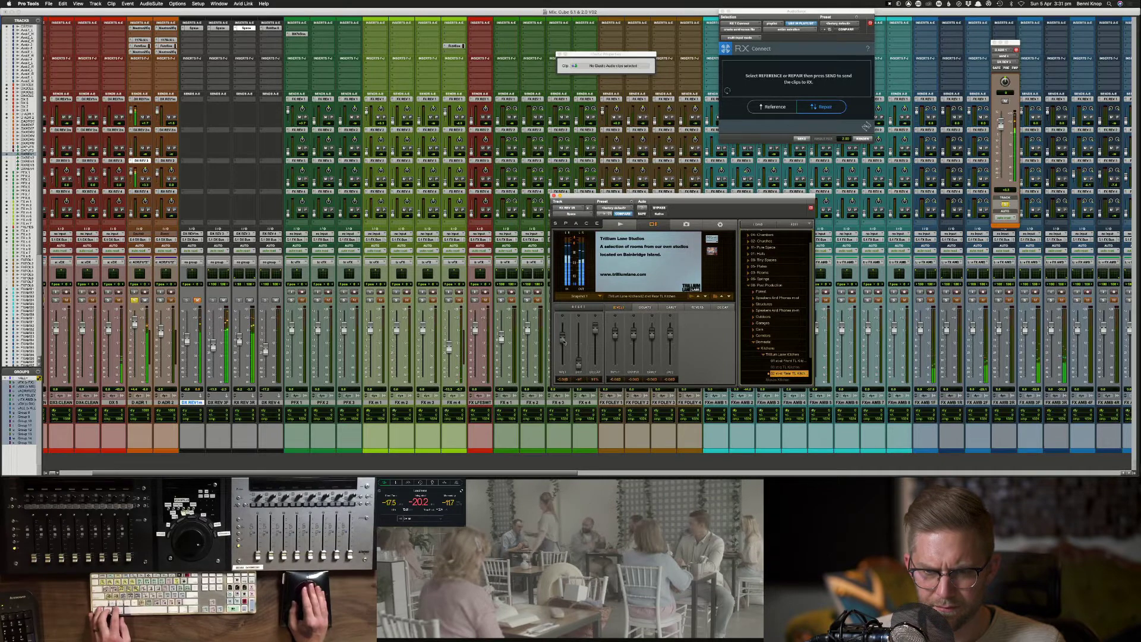
Step: Fine-tune the wet level in Space on the second DX REV track and show the kitchen impulse's room photo
{"action": "left_click", "coordinate": [225, 28]}
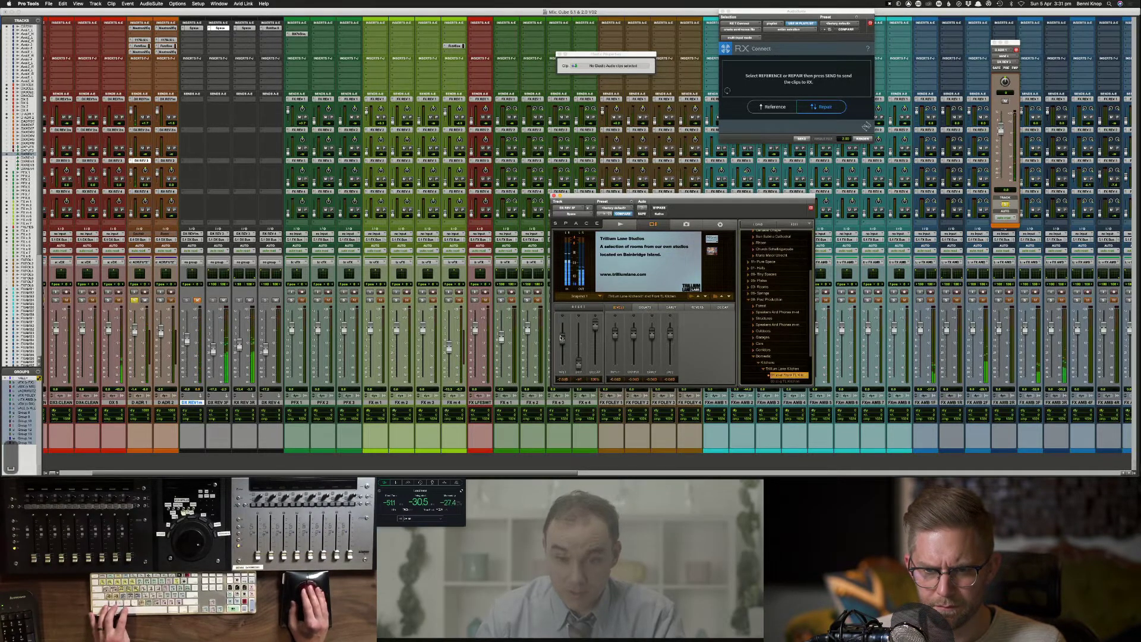
{"action": "left_click_drag", "start_coordinate": [562, 336], "coordinate": [563, 337]}
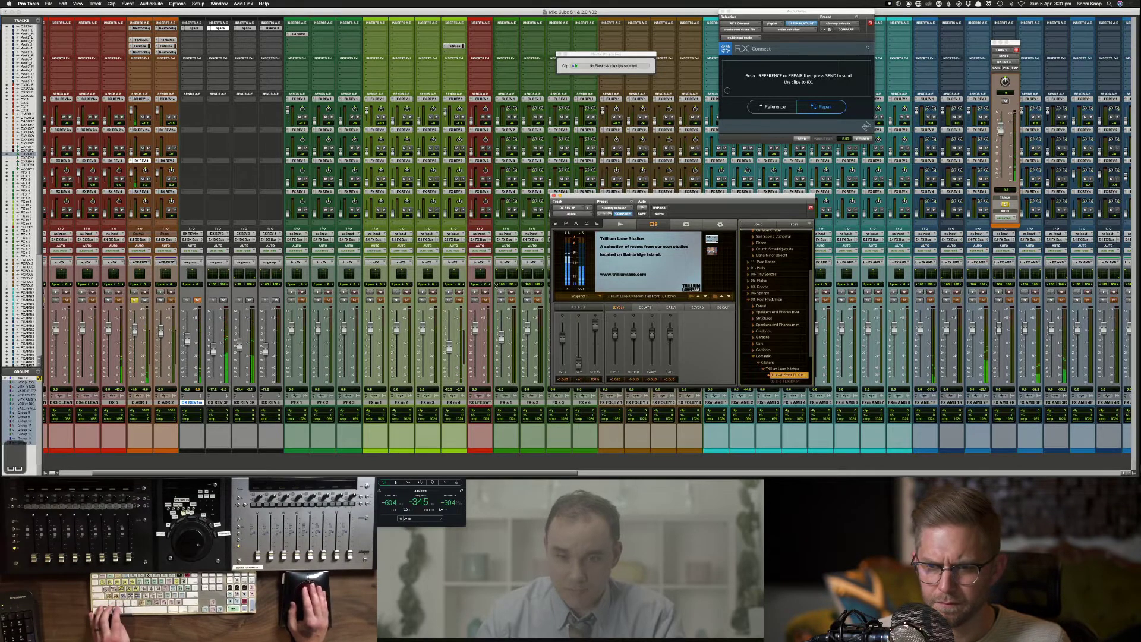
{"action": "left_click", "coordinate": [712, 252]}
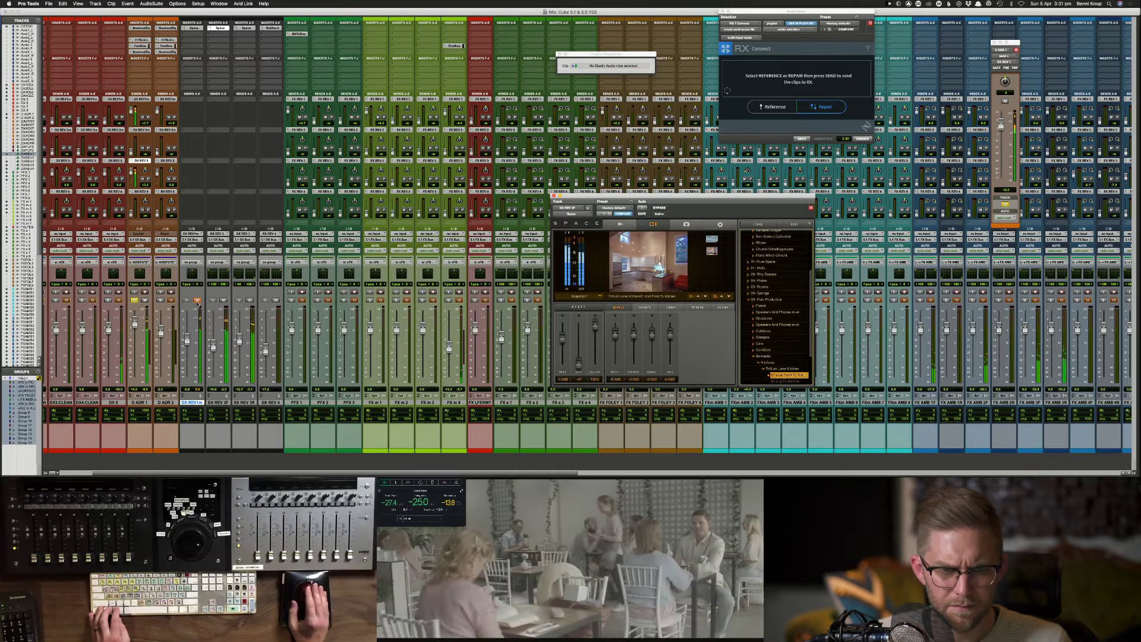
Step: Unmute the first DX REV track, compare the Space settings on the third and first tracks, and lower the first track's volume fader
{"action": "left_click", "coordinate": [198, 302]}
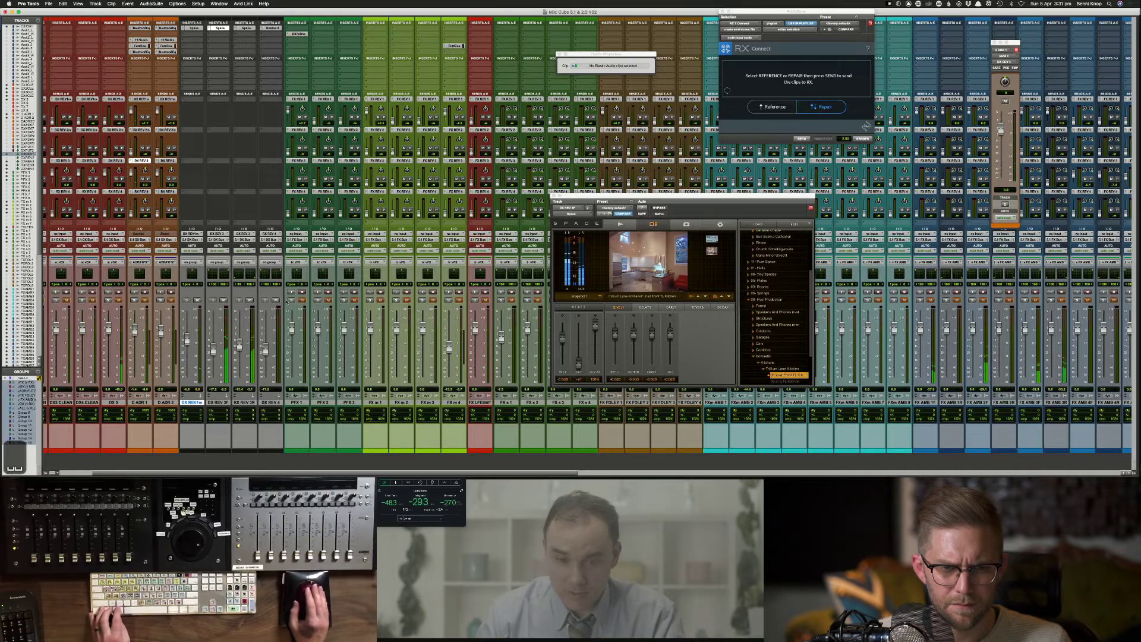
{"action": "scroll", "coordinate": [253, 299], "scroll_direction": "left", "scroll_amount": 3}
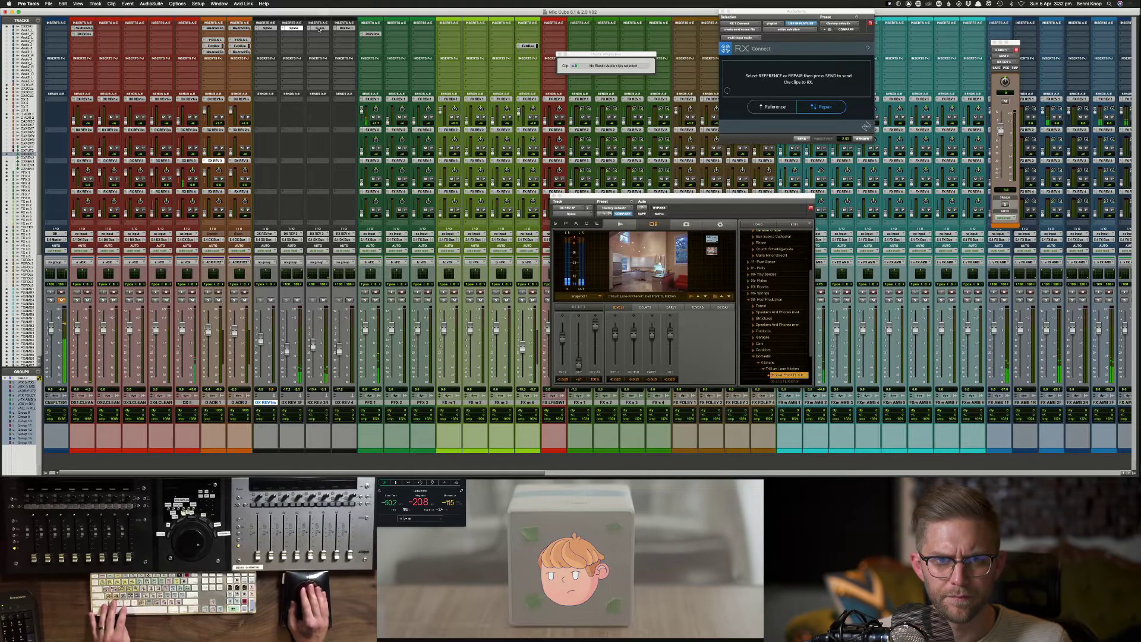
{"action": "left_click", "coordinate": [319, 29]}
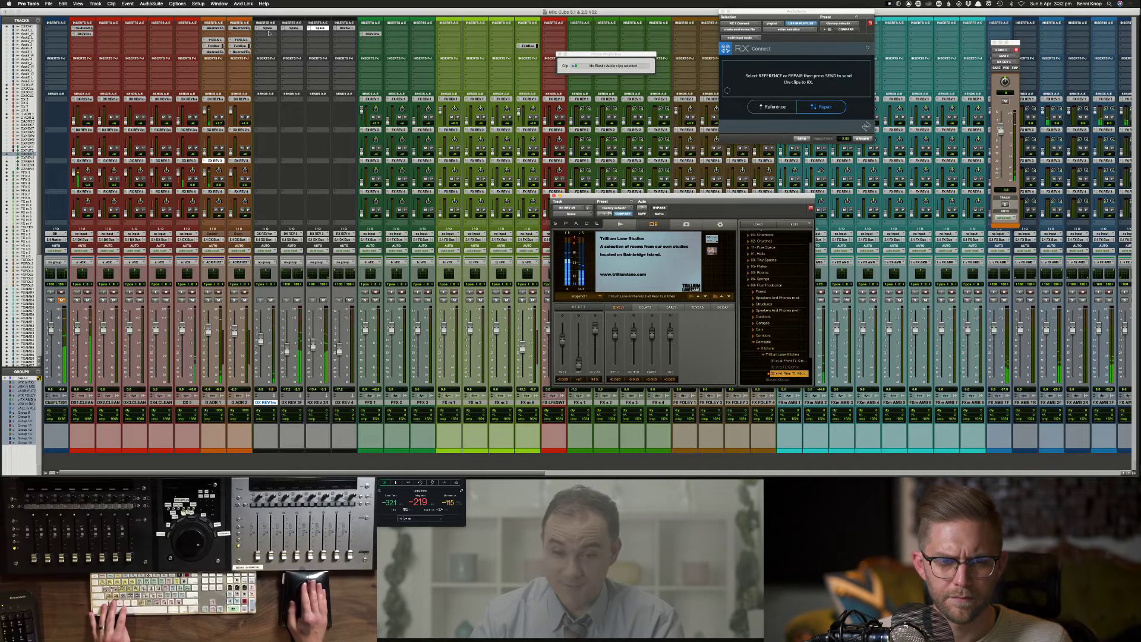
{"action": "left_click", "coordinate": [268, 30]}
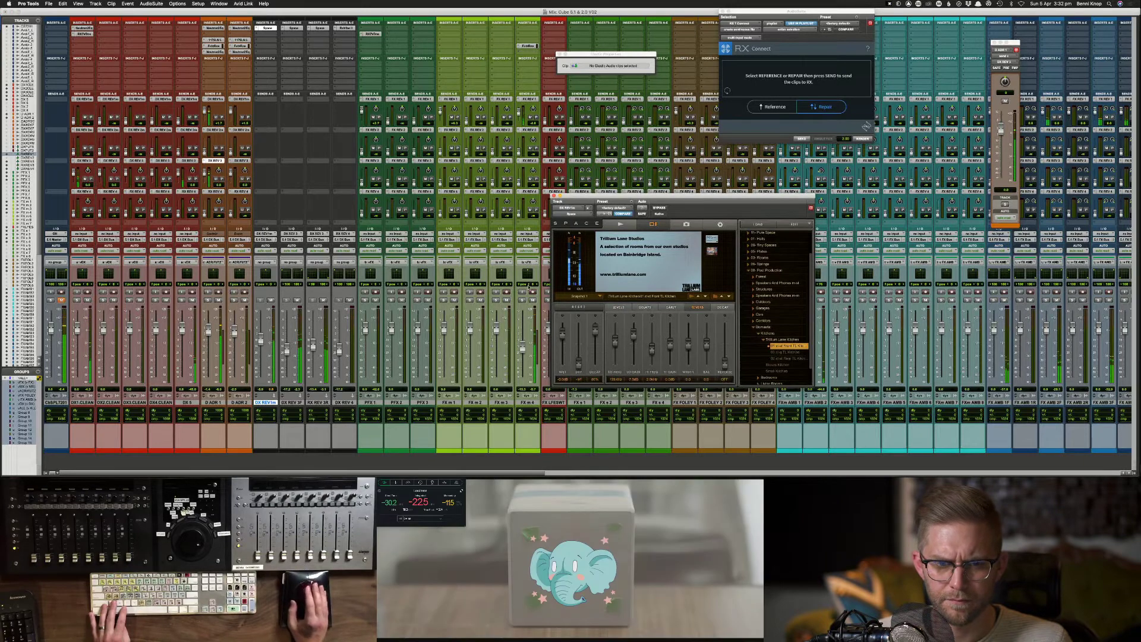
{"action": "left_click_drag", "start_coordinate": [260, 340], "coordinate": [260, 347]}
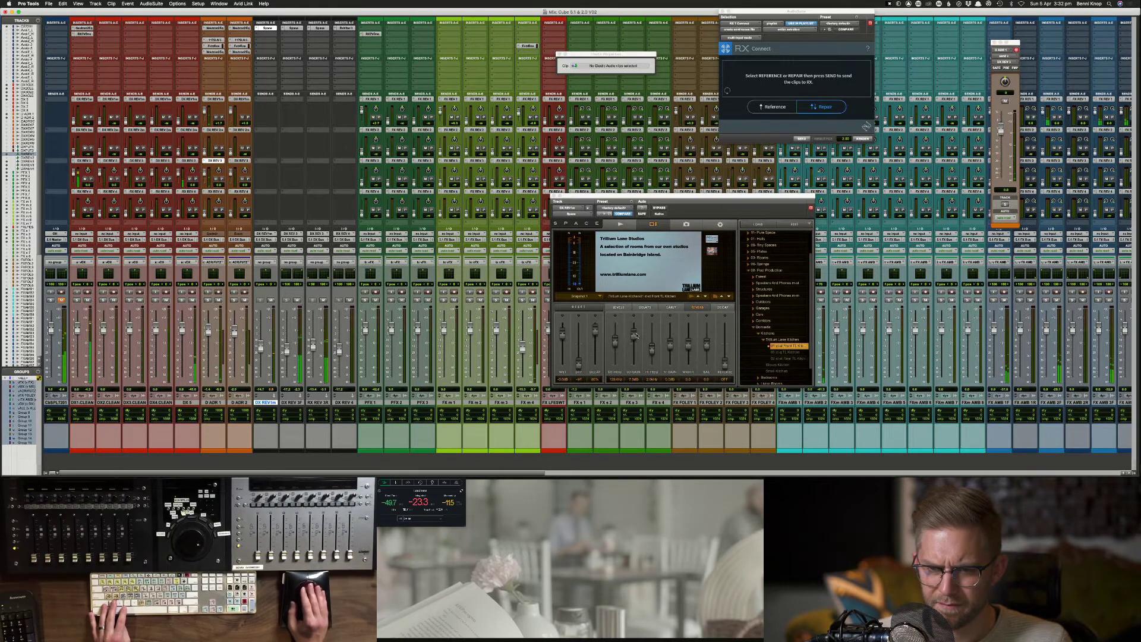
Step: Adjust the pre-delay in Space on the second and third DX REV tracks, then close the plug-in window
{"action": "left_click", "coordinate": [292, 28]}
{"action": "left_click", "coordinate": [645, 306]}
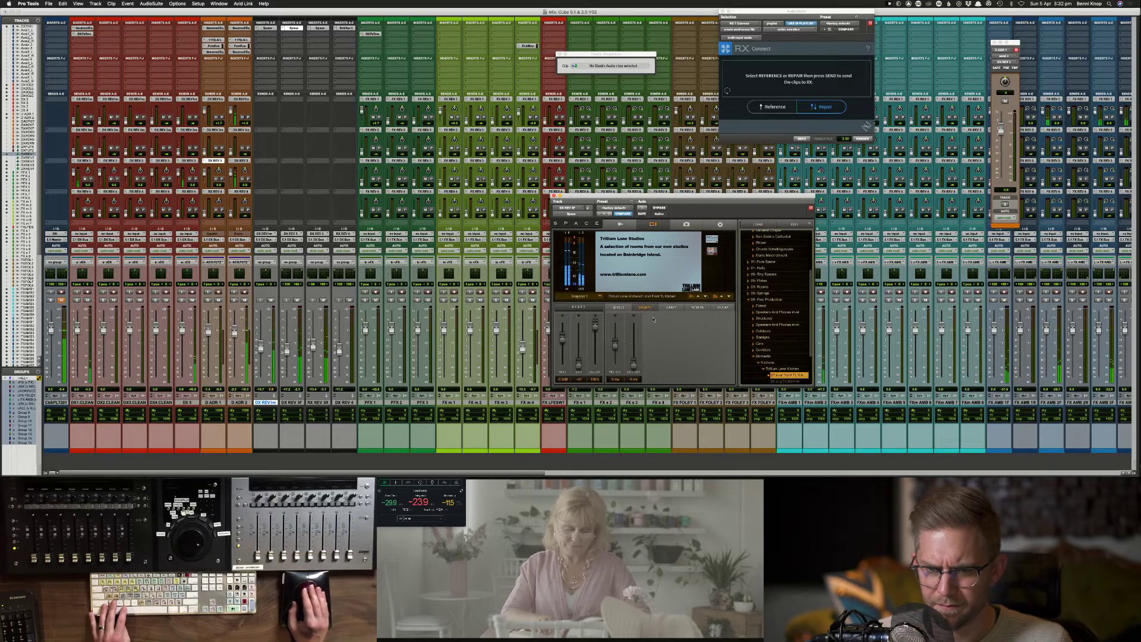
{"action": "left_click_drag", "start_coordinate": [618, 345], "coordinate": [615, 343]}
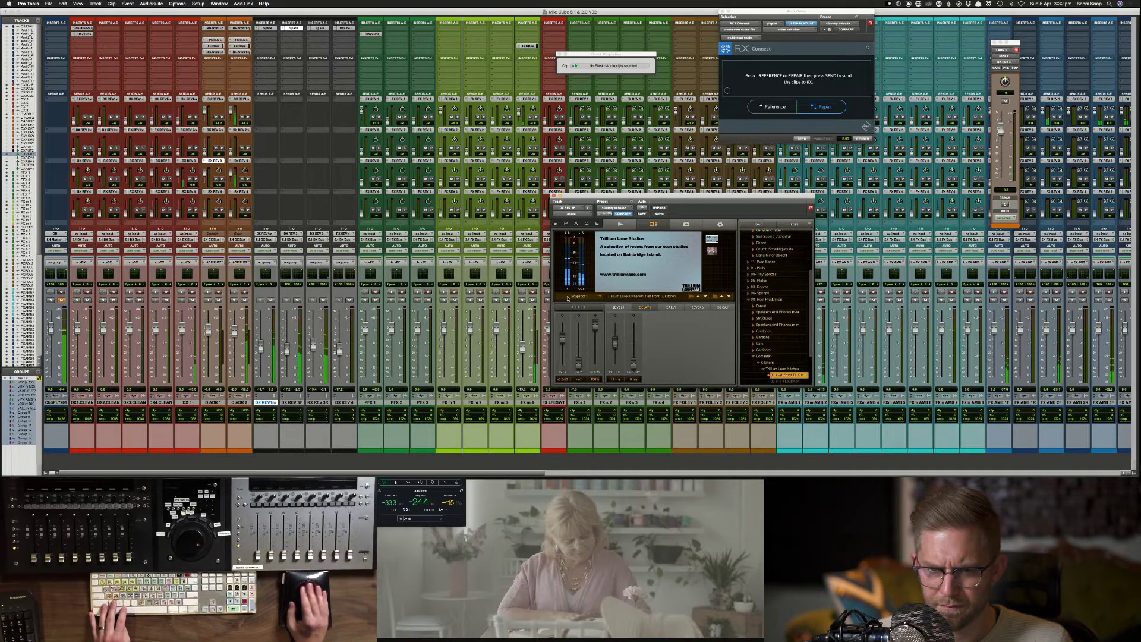
{"action": "left_click", "coordinate": [320, 28]}
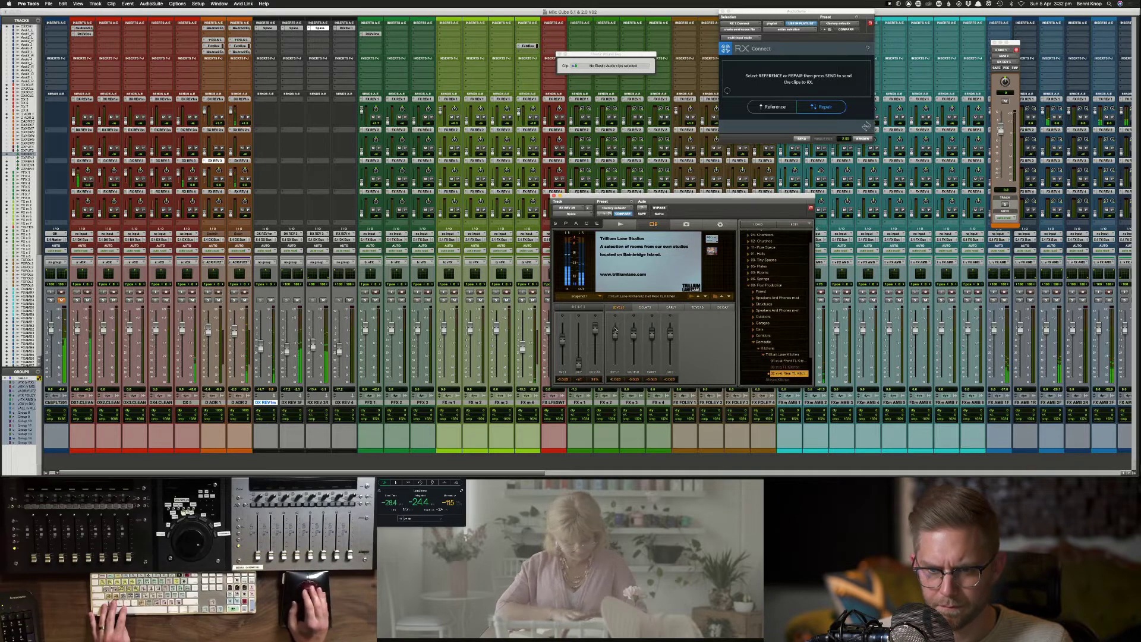
{"action": "left_click", "coordinate": [639, 308]}
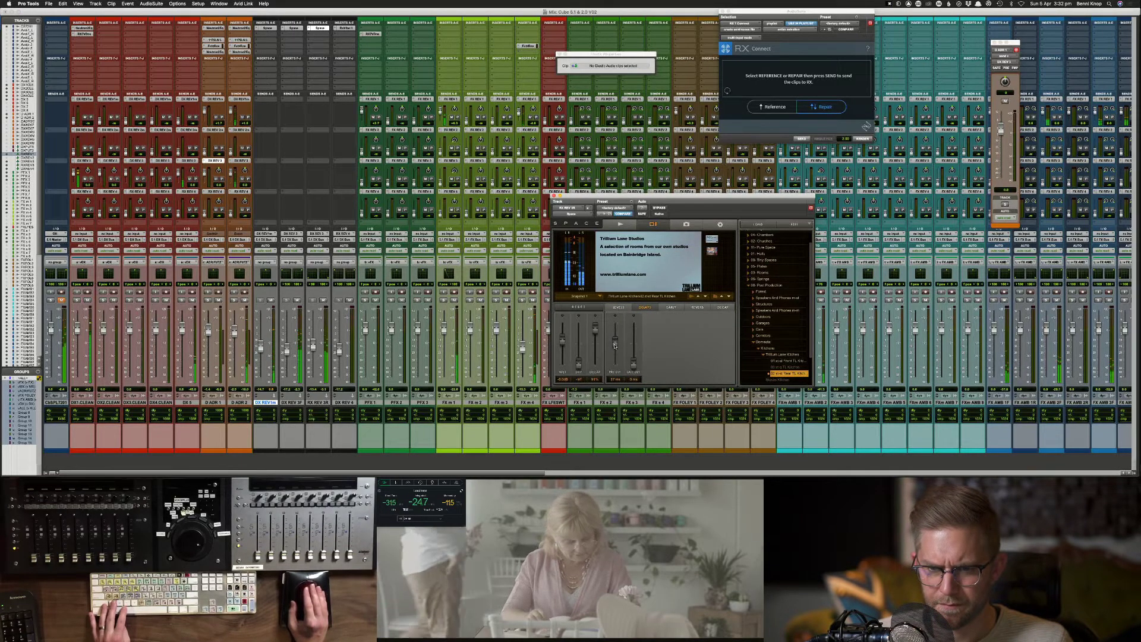
{"action": "left_click", "coordinate": [554, 196]}
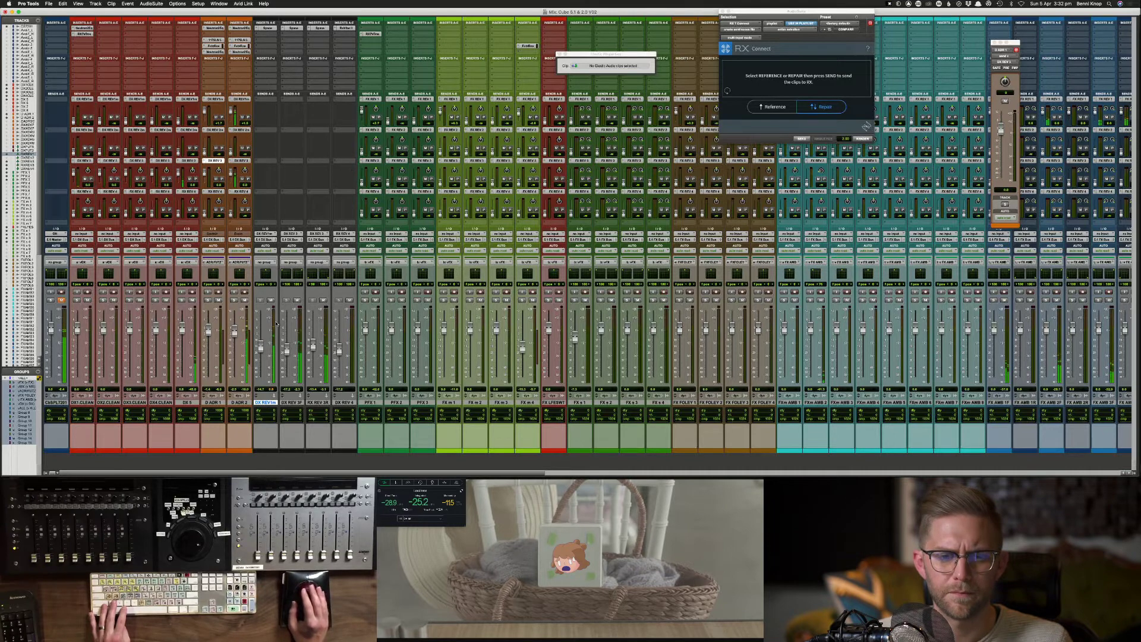
Step: Shorten the reverb decay in Space on the first DX REV track
{"action": "left_click", "coordinate": [234, 300]}
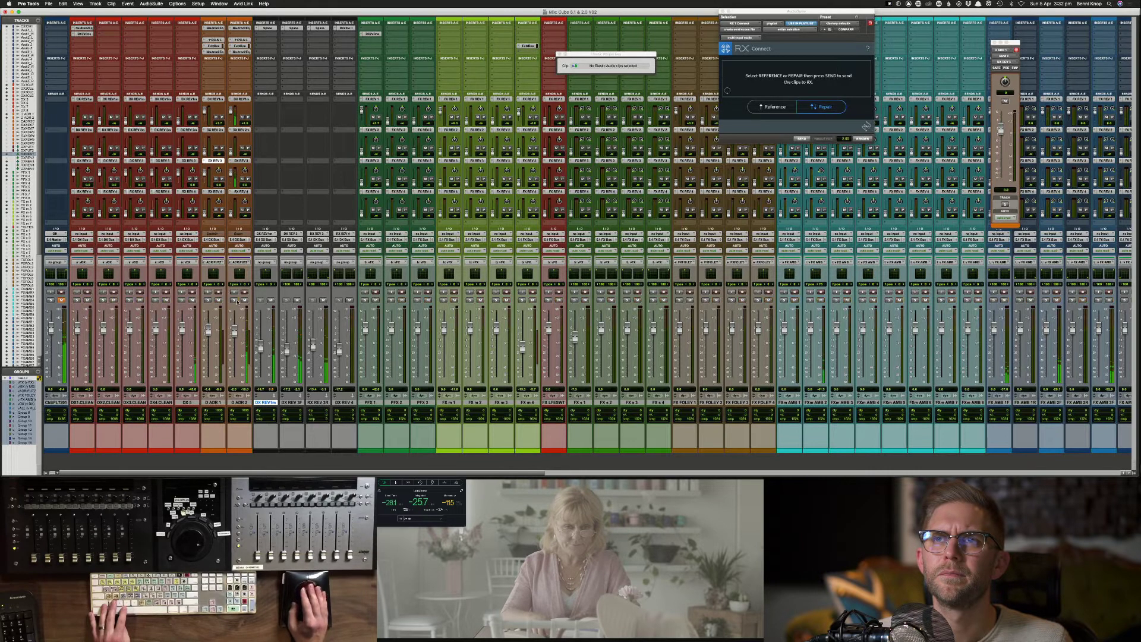
{"action": "left_click", "coordinate": [265, 27]}
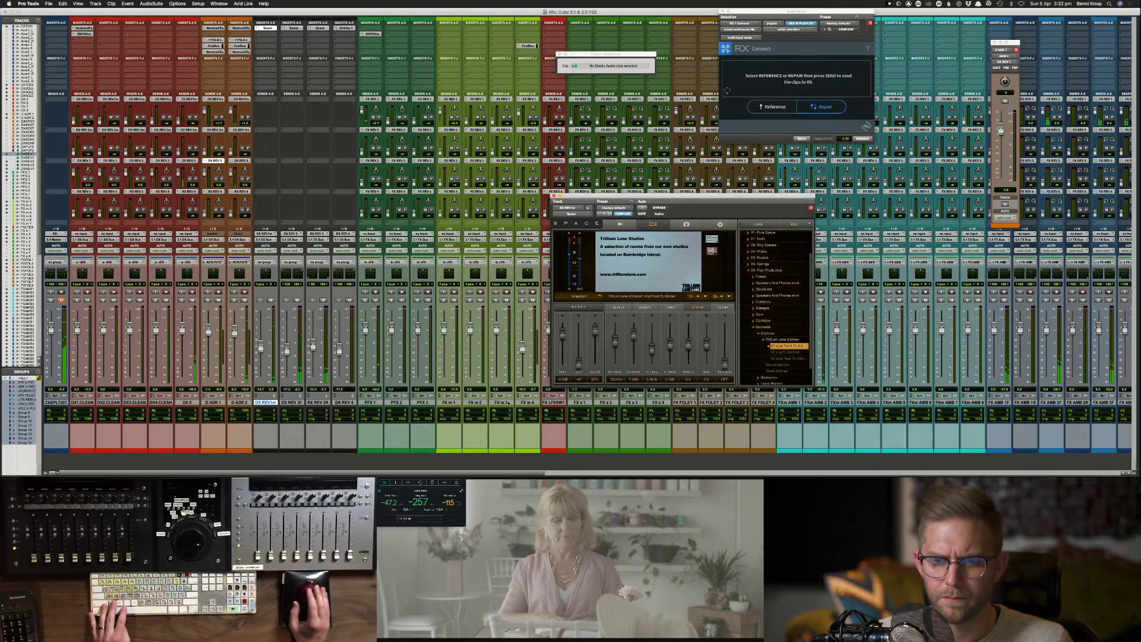
{"action": "left_click", "coordinate": [618, 307]}
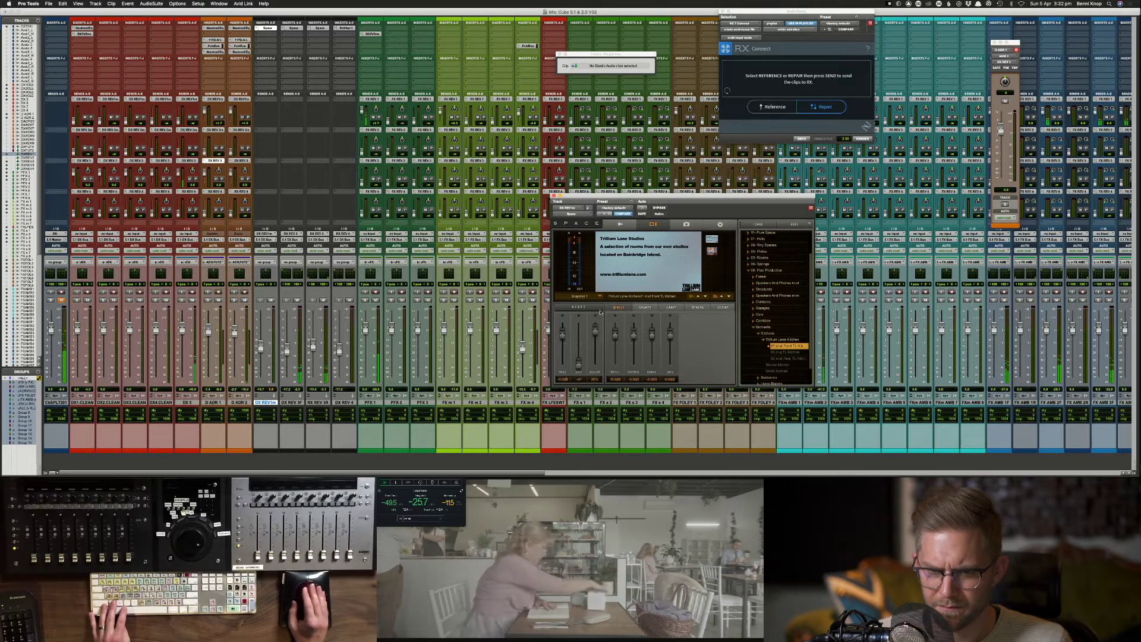
{"action": "left_click_drag", "start_coordinate": [594, 335], "coordinate": [595, 337]}
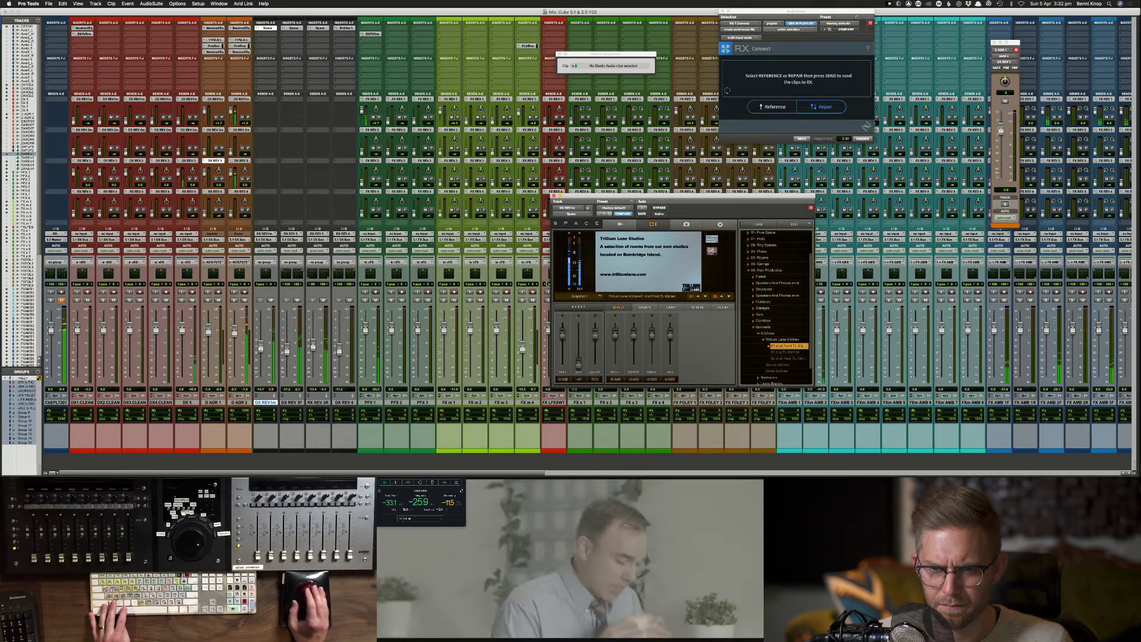
{"action": "left_click_drag", "start_coordinate": [595, 332], "coordinate": [596, 334]}
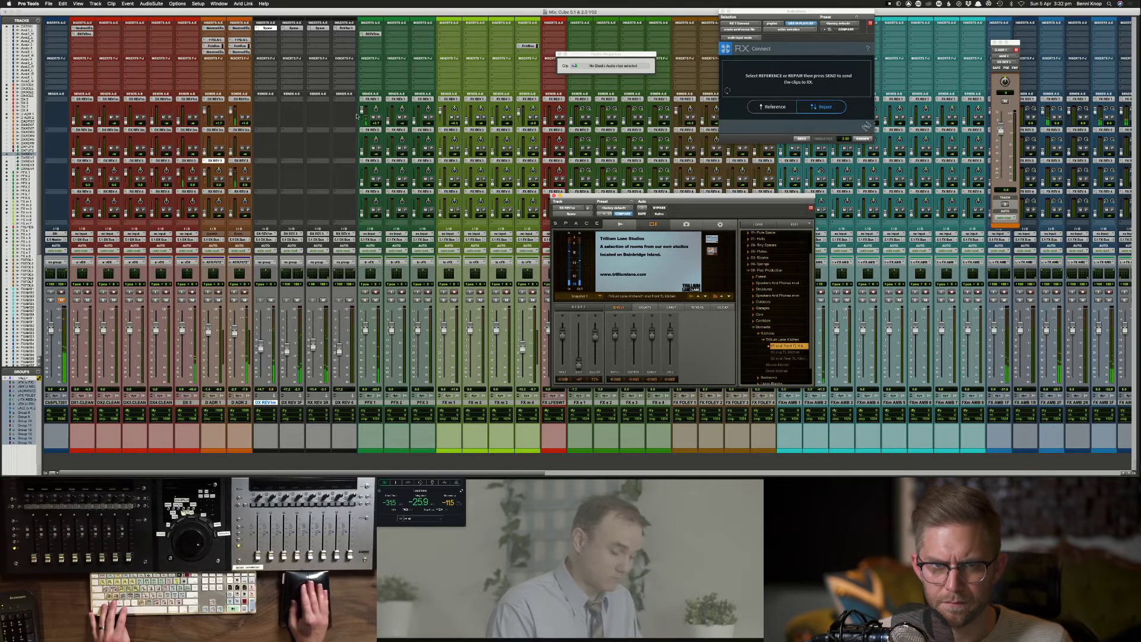
Step: Shorten the reverb decay in Space on the second and third DX REV tracks, then close the plug-in window
{"action": "left_click", "coordinate": [295, 29]}
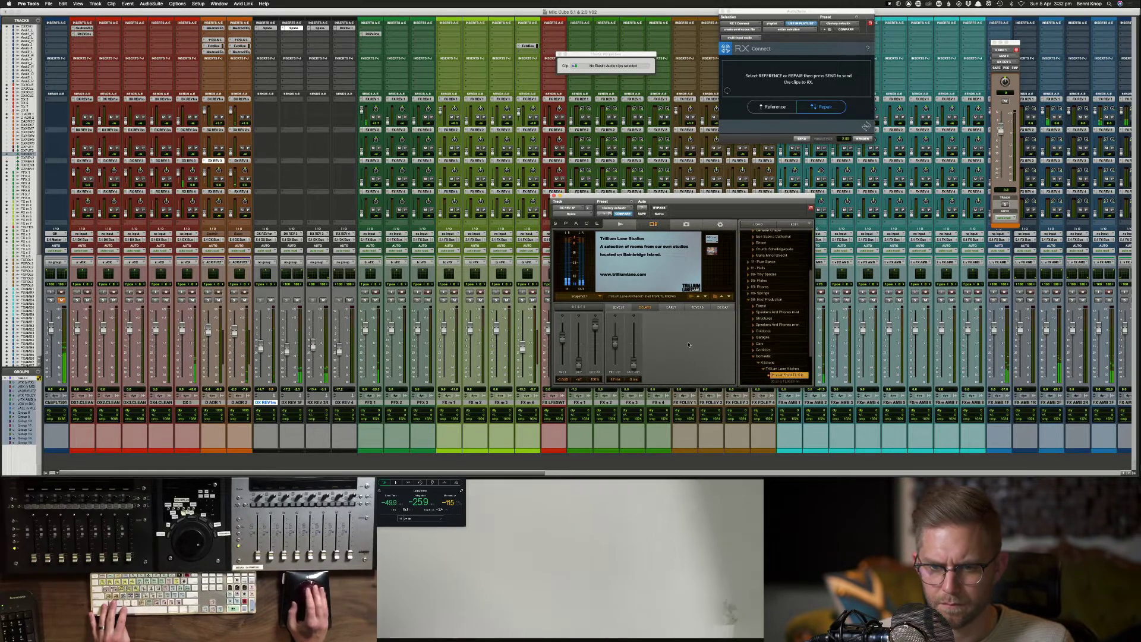
{"action": "left_click_drag", "start_coordinate": [595, 333], "coordinate": [599, 340]}
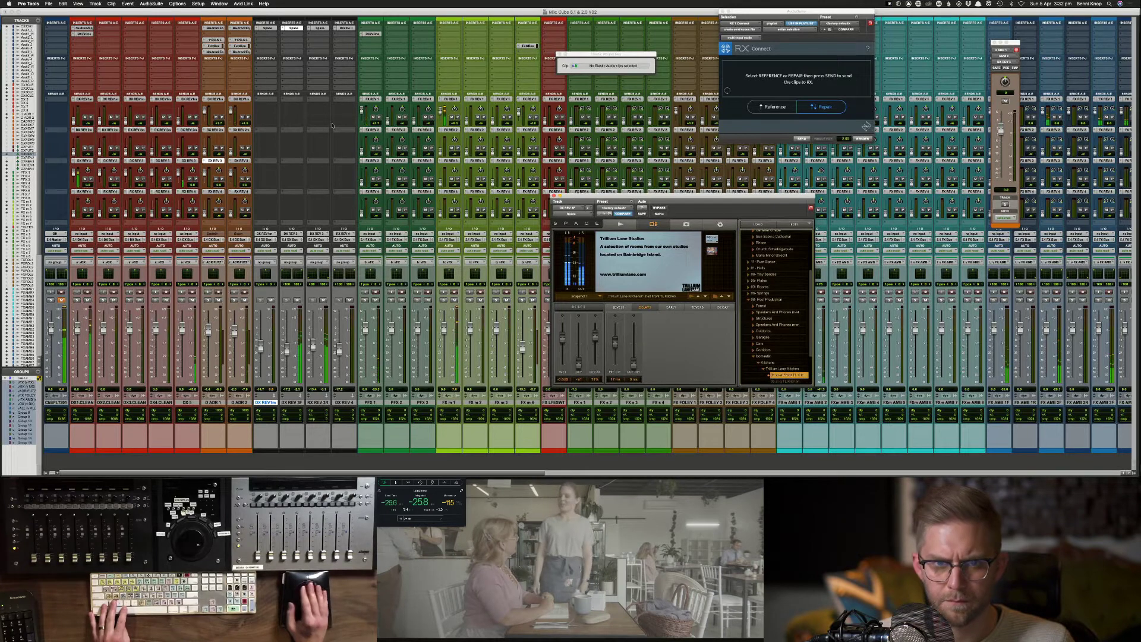
{"action": "left_click", "coordinate": [319, 28]}
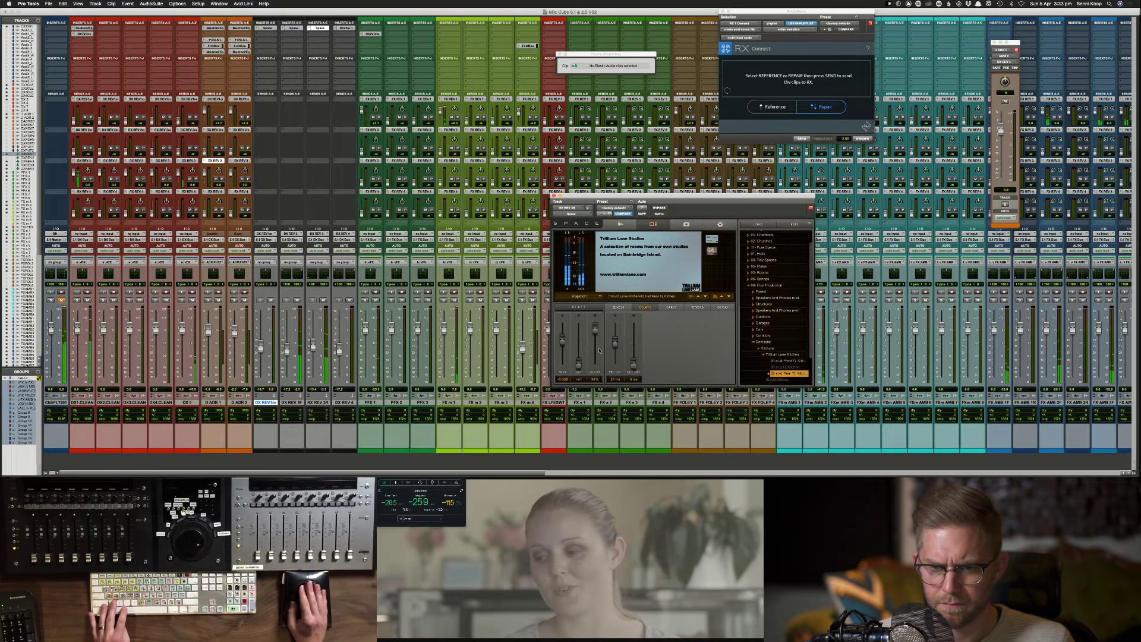
{"action": "left_click_drag", "start_coordinate": [593, 336], "coordinate": [595, 341]}
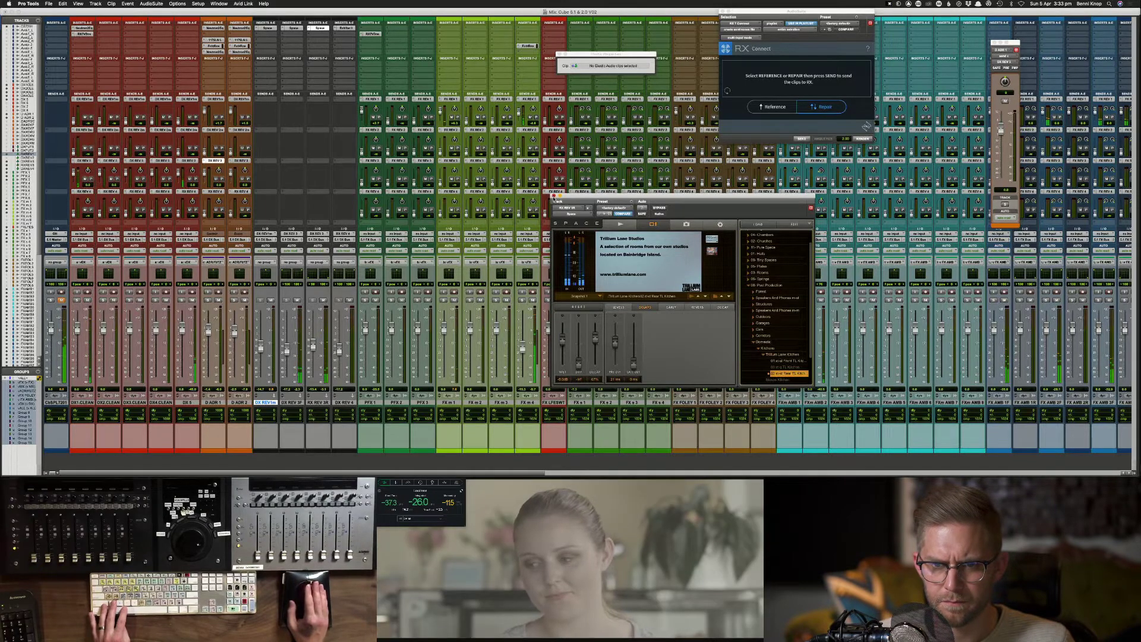
{"action": "left_click", "coordinate": [553, 195]}
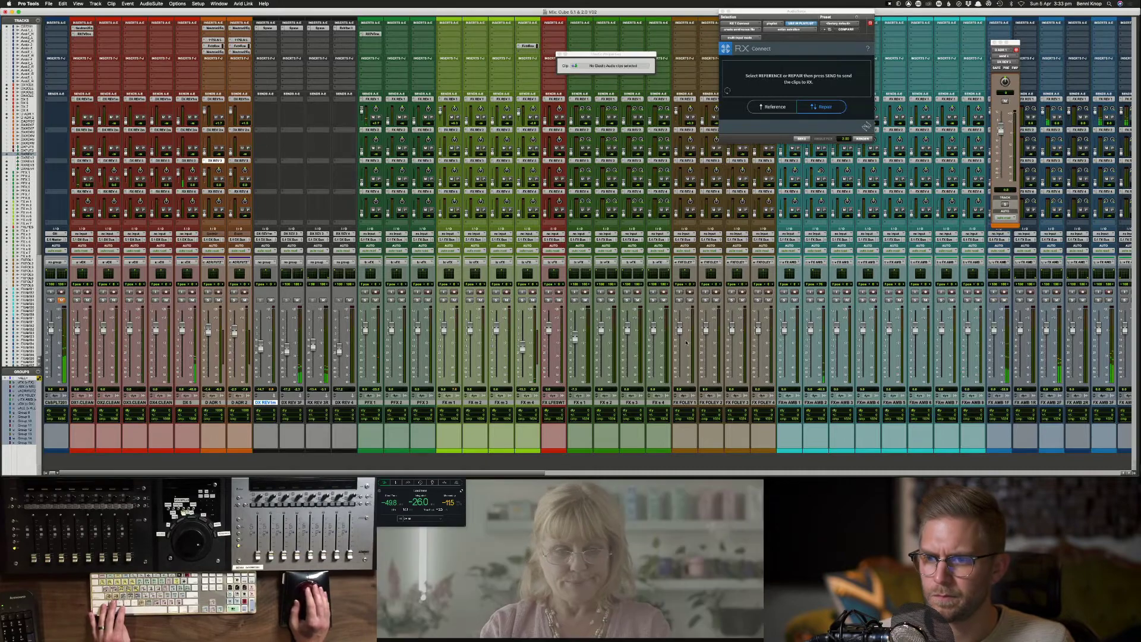
Step: Copy the Space reverb from the second DX REV track onto the first FX REV track
{"action": "scroll", "coordinate": [681, 360], "scroll_direction": "right", "scroll_amount": 5}
{"action": "scroll", "coordinate": [687, 341], "scroll_direction": "right", "scroll_amount": 10}
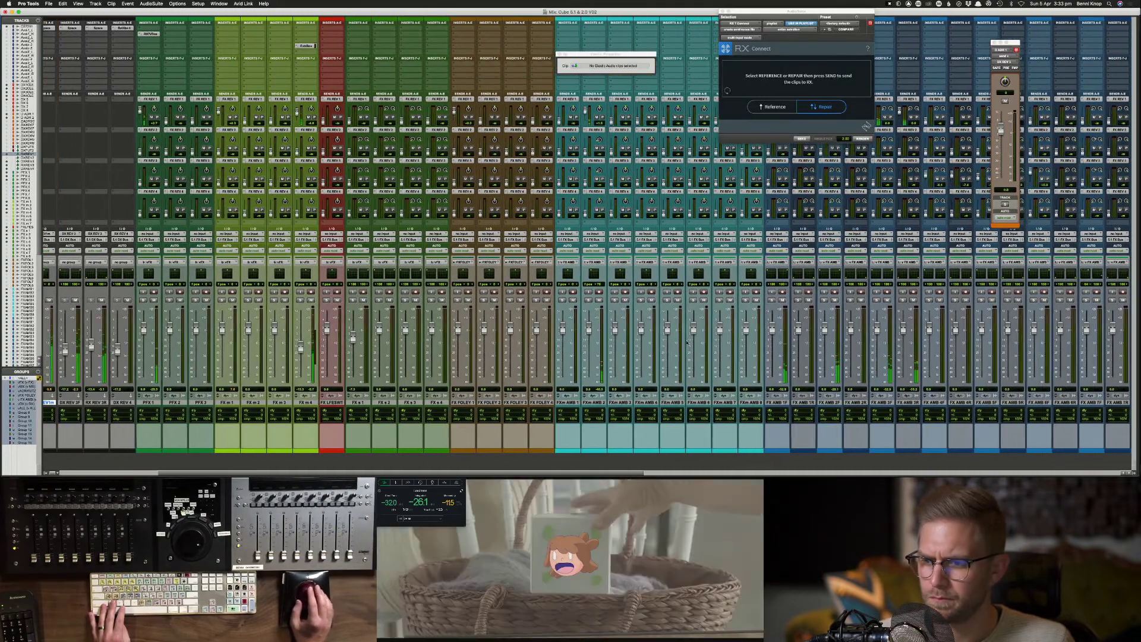
{"action": "scroll", "coordinate": [573, 217], "scroll_direction": "left", "scroll_amount": 7}
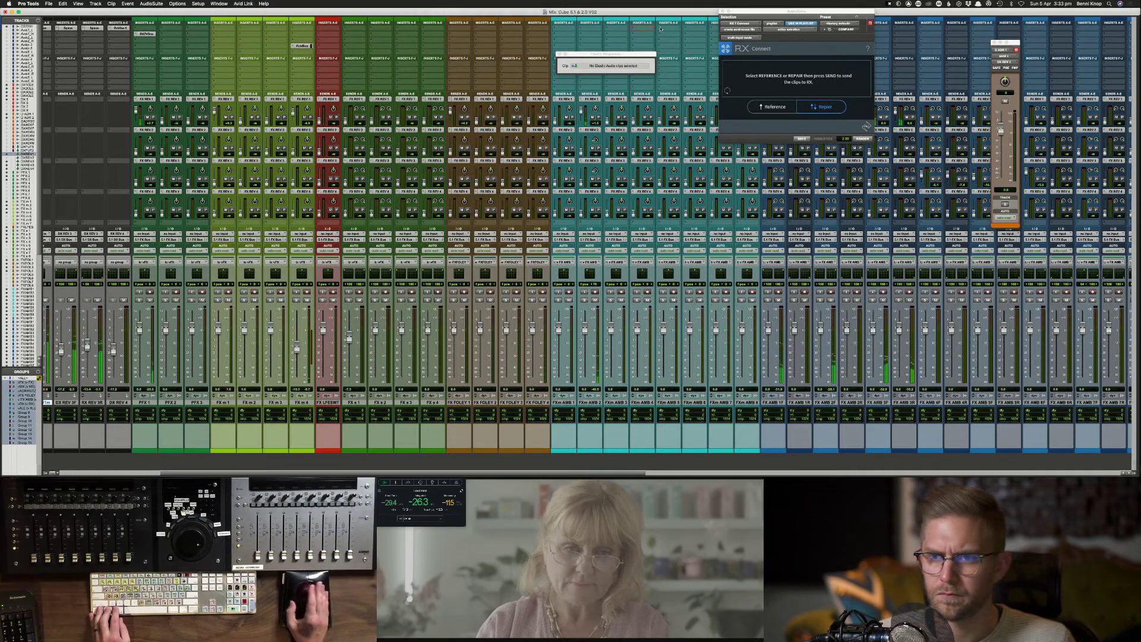
{"action": "scroll", "coordinate": [1105, 28], "scroll_direction": "right", "scroll_amount": 5}
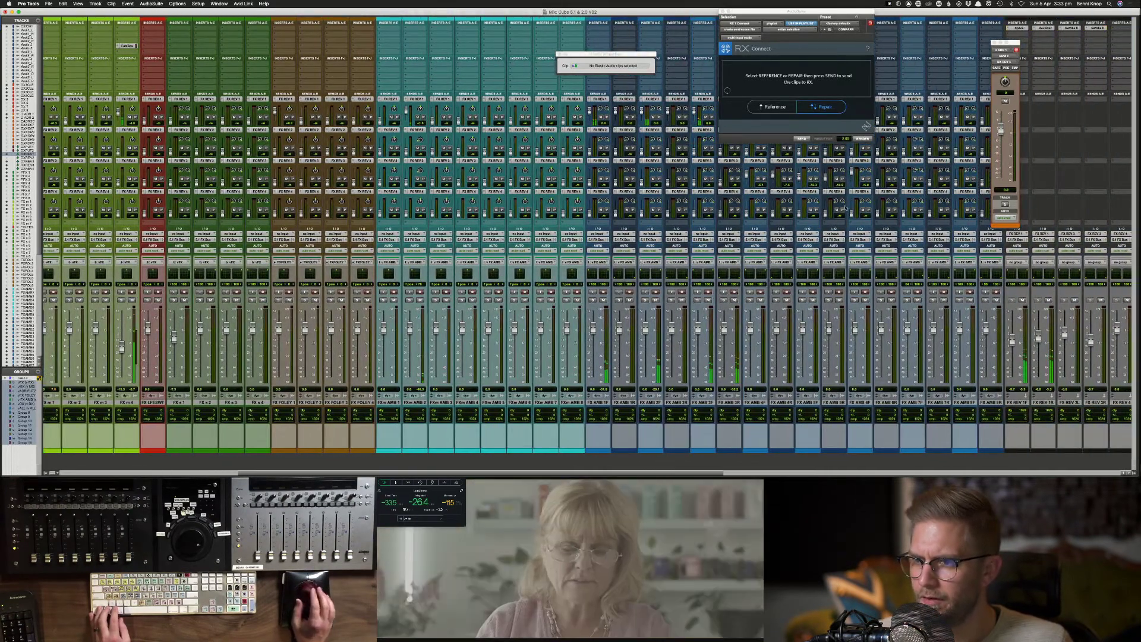
Step: Copy the Space reverb from the third DX REV track onto the second FX REV track, replacing its existing reverb
{"action": "scroll", "coordinate": [299, 117], "scroll_direction": "left", "scroll_amount": 10}
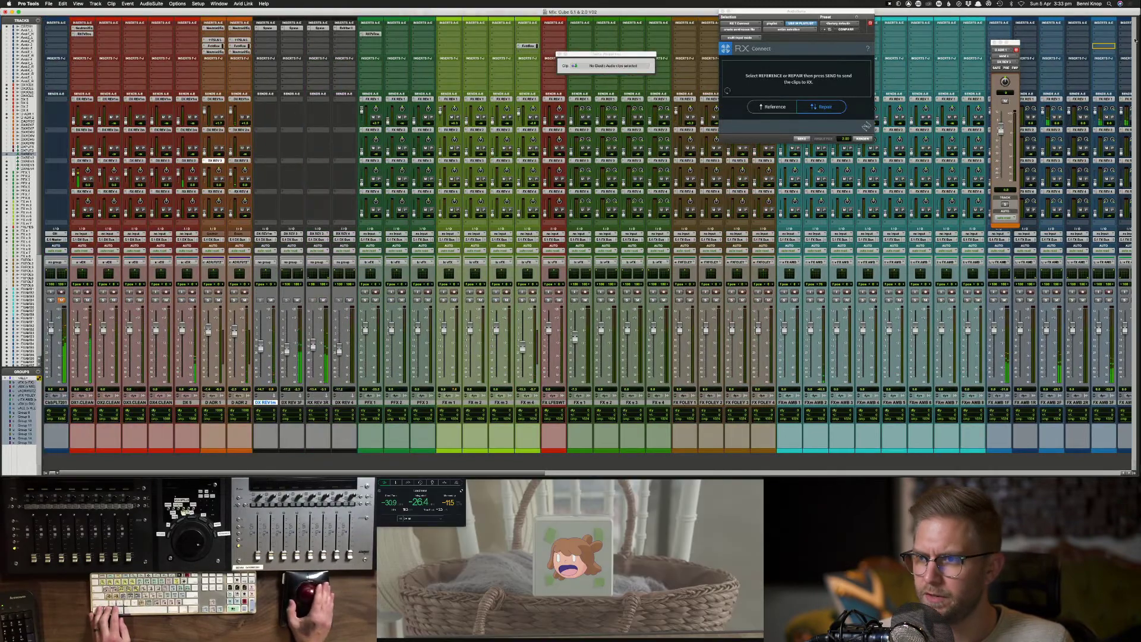
{"action": "scroll", "coordinate": [1122, 42], "scroll_direction": "right", "scroll_amount": 8}
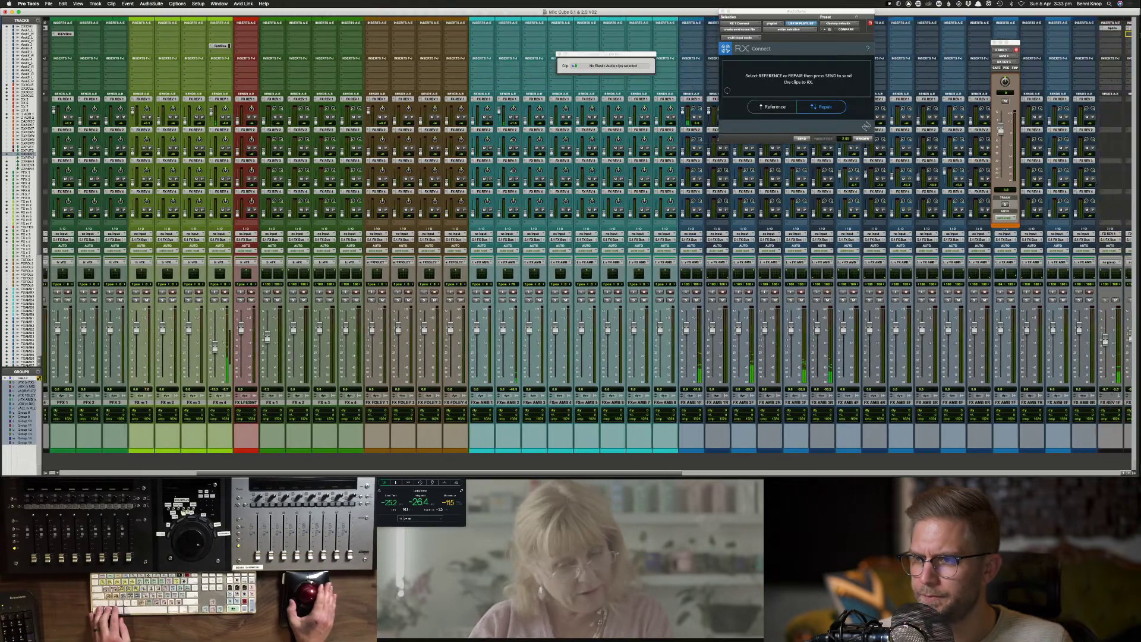
{"action": "scroll", "coordinate": [1124, 36], "scroll_direction": "right", "scroll_amount": 2}
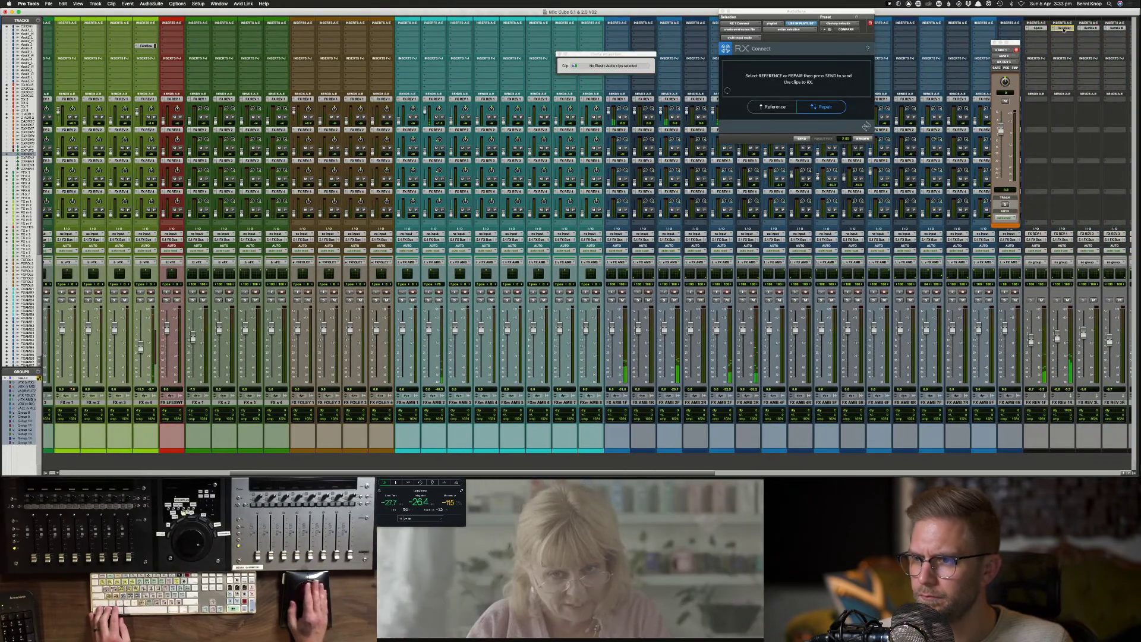
{"action": "scroll", "coordinate": [558, 373], "scroll_direction": "left", "scroll_amount": 6}
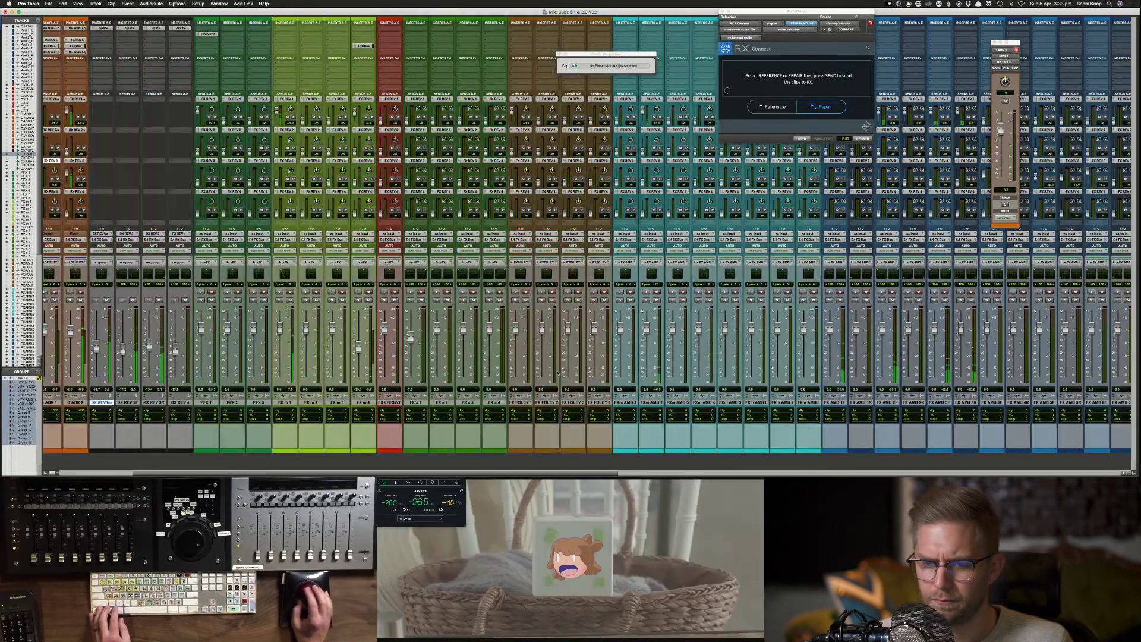
{"action": "scroll", "coordinate": [558, 373], "scroll_direction": "left", "scroll_amount": 4}
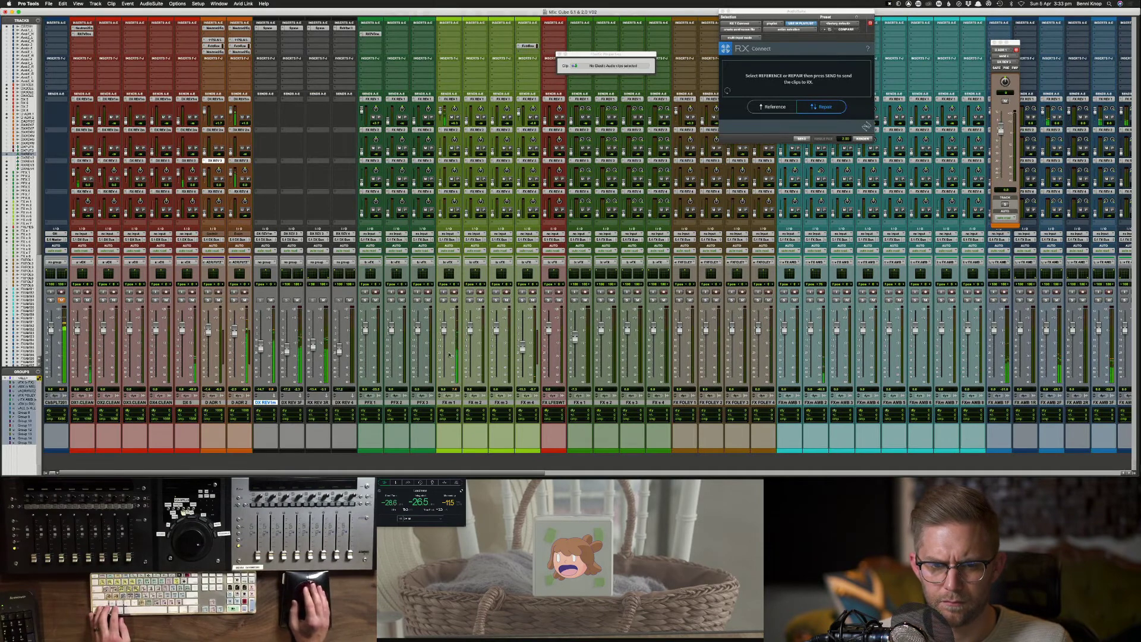
Step: Close RX Connect, check Space on the first FX REV track, and fine-tune the wet level in the second FX REV track's Space
{"action": "scroll", "coordinate": [450, 354], "scroll_direction": "right", "scroll_amount": 17}
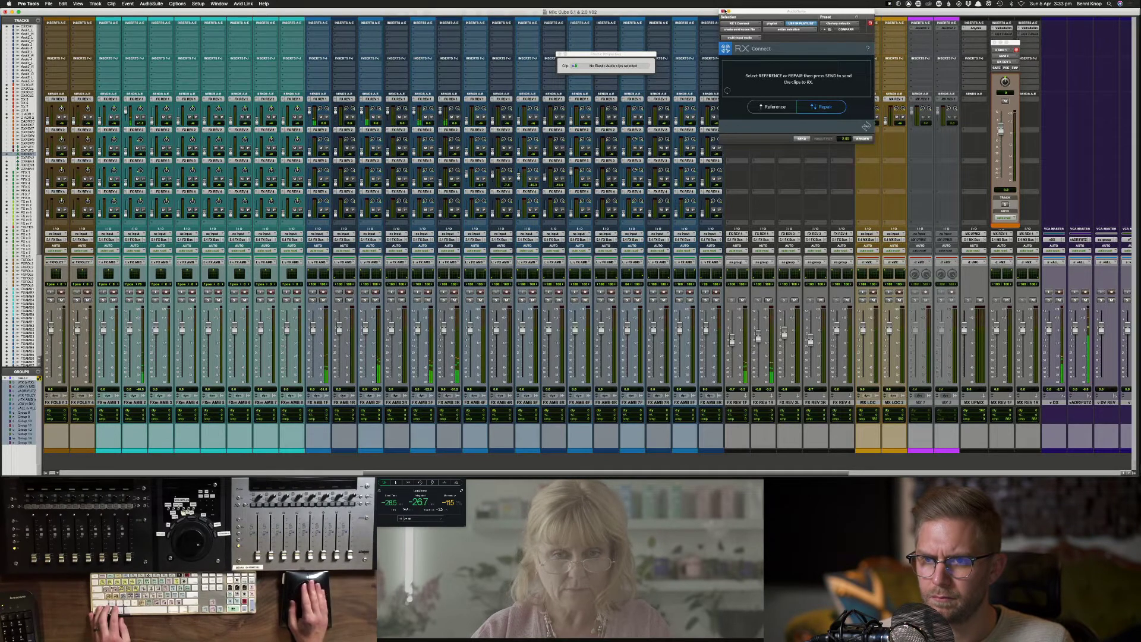
{"action": "left_click", "coordinate": [724, 11]}
{"action": "left_click", "coordinate": [737, 27]}
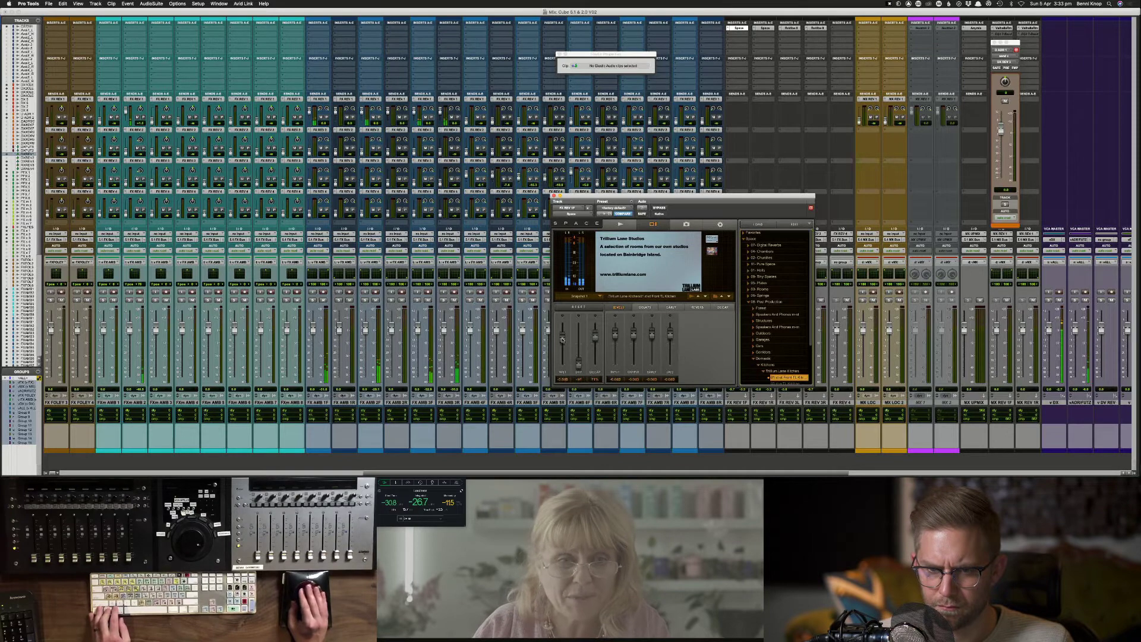
{"action": "left_click", "coordinate": [765, 27]}
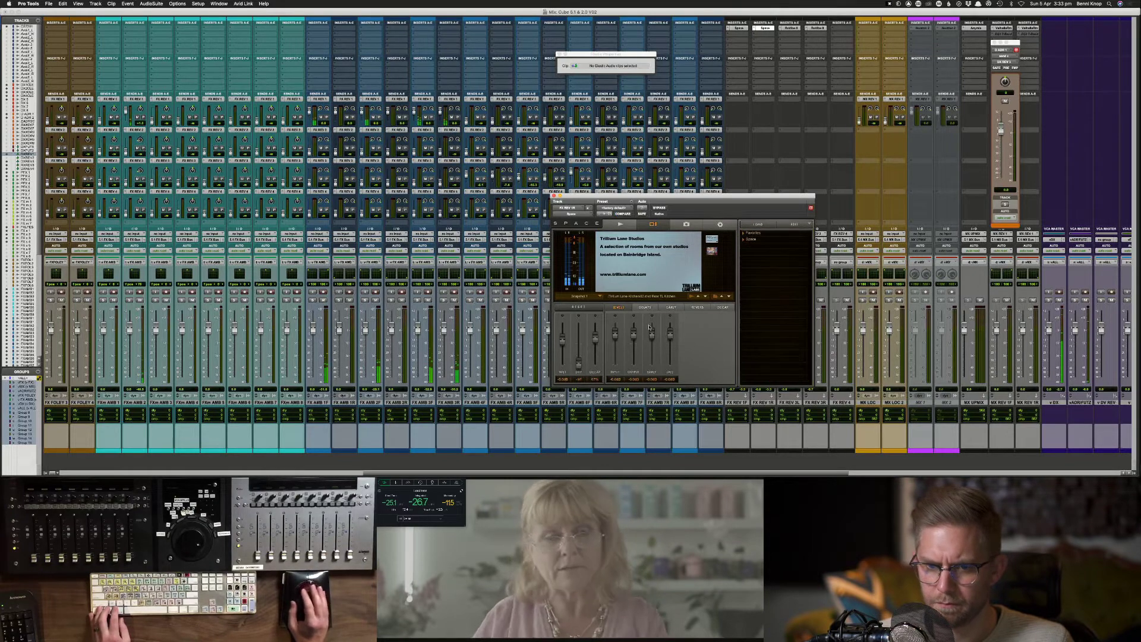
{"action": "left_click_drag", "start_coordinate": [563, 334], "coordinate": [562, 337]}
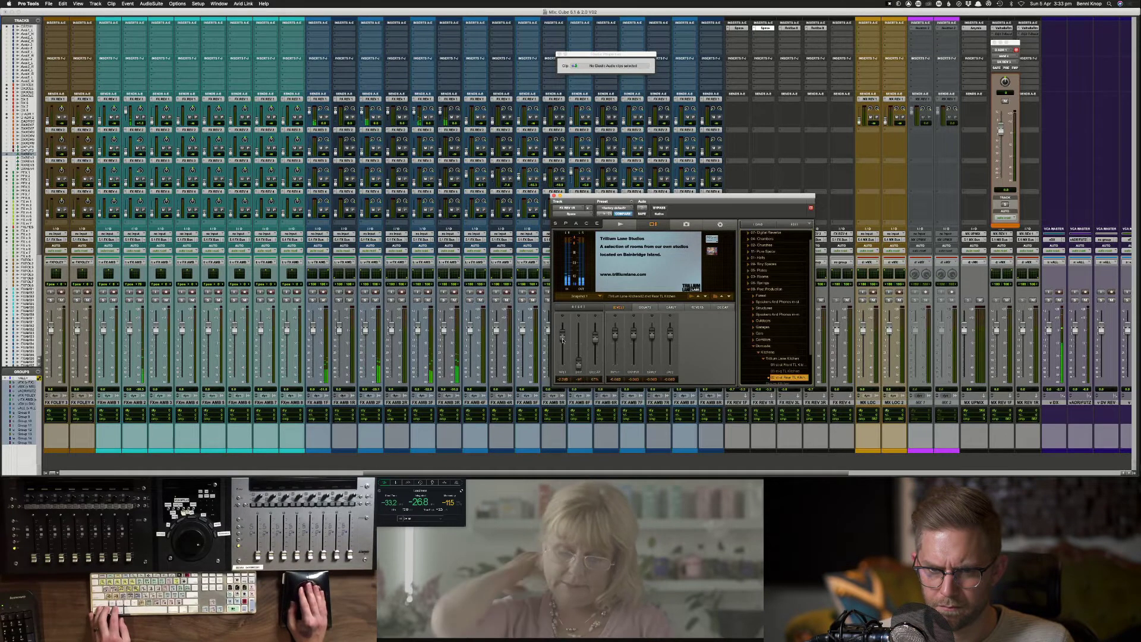
Step: Close the Space window, zoom out to the whole film on the timeline, and play from an earlier dialogue passage on the first clean DX track
{"action": "left_click", "coordinate": [554, 196]}
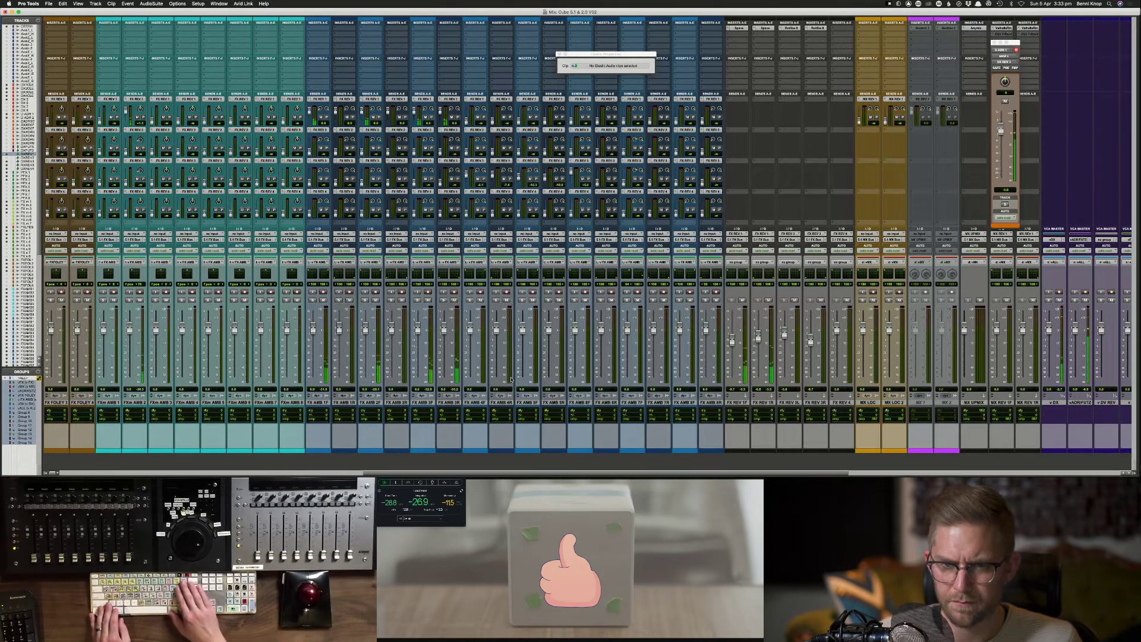
{"action": "scroll", "coordinate": [511, 379], "scroll_direction": "left", "scroll_amount": 10}
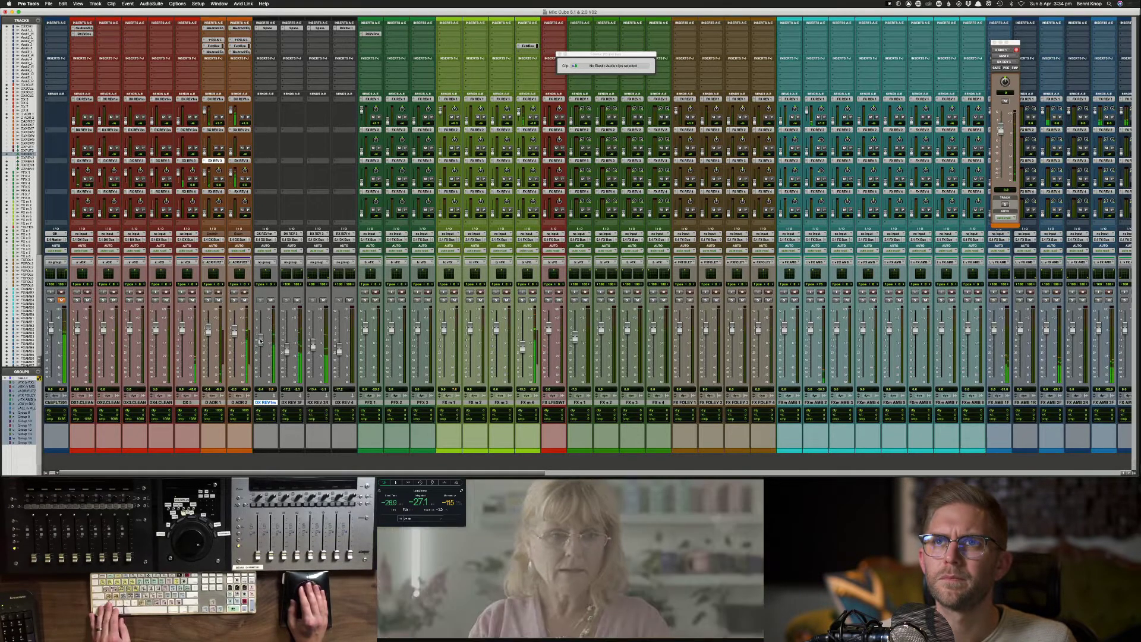
{"action": "key", "text": "super+equal"}
{"action": "key", "text": "super+bracketleft"}
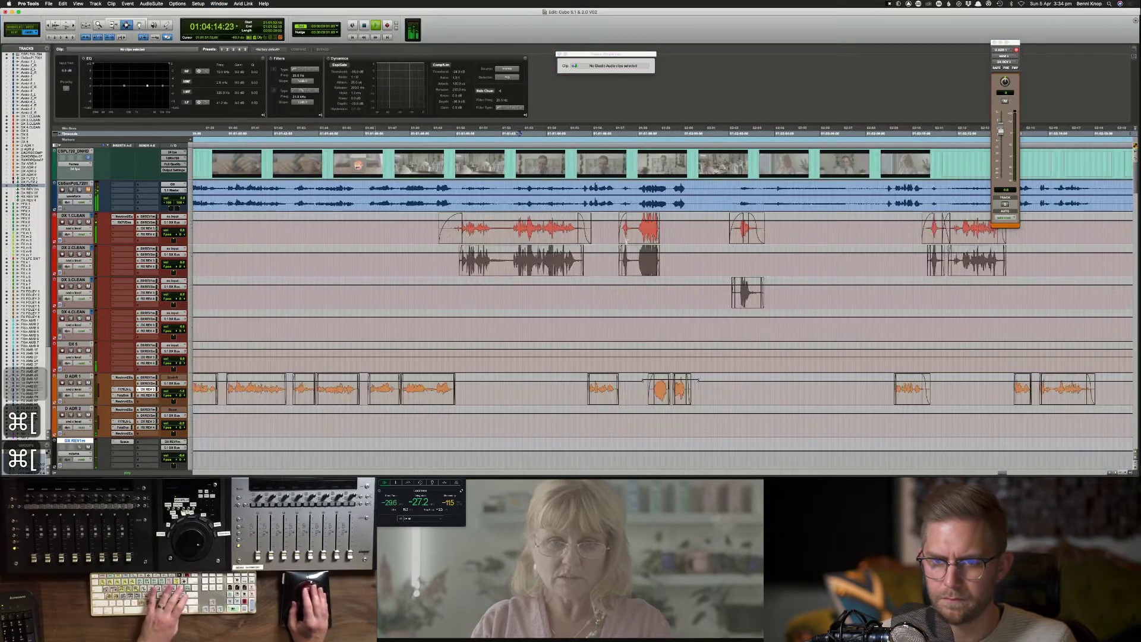
{"action": "key", "text": "super+bracketleft"}
{"action": "key", "text": "super+bracketleft"}
{"action": "key", "text": "space"}
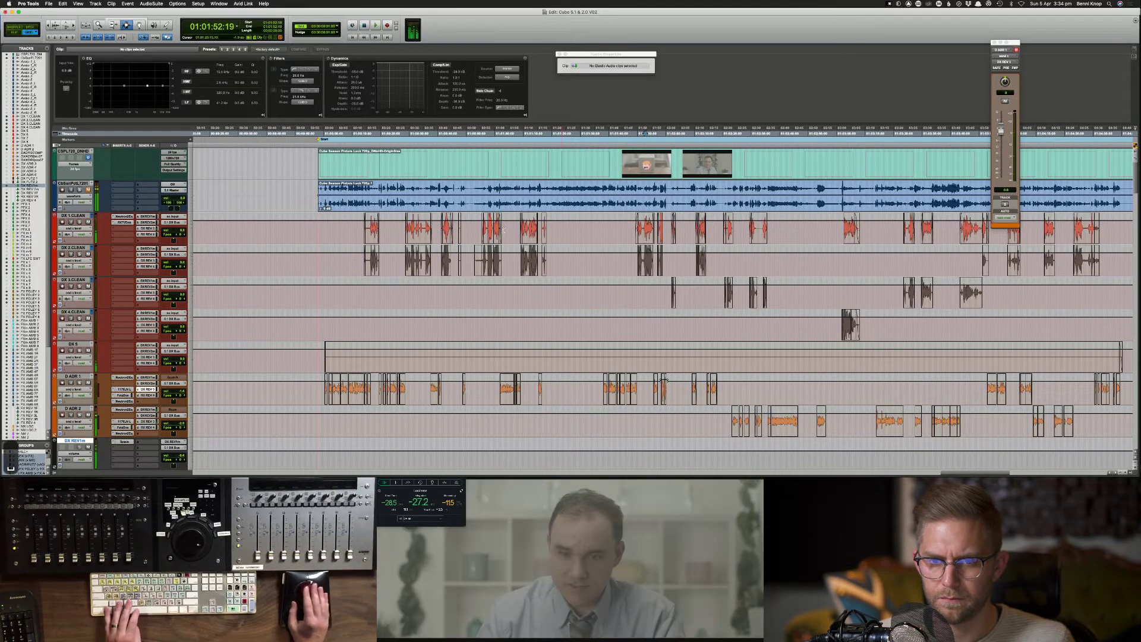
{"action": "left_click", "coordinate": [488, 229]}
{"action": "key", "text": "space"}
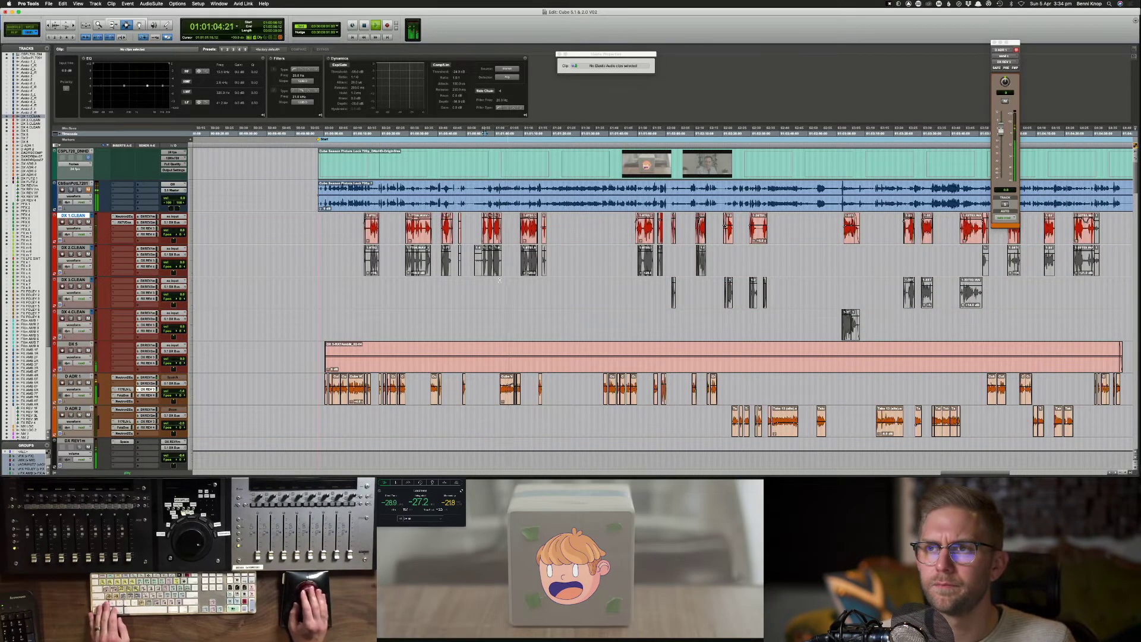
Step: Smooth the abrupt end of the volume automation bumps on the second and third DX REV tracks into gradual ramps near 01:02:00
{"action": "key", "text": "super+equal"}
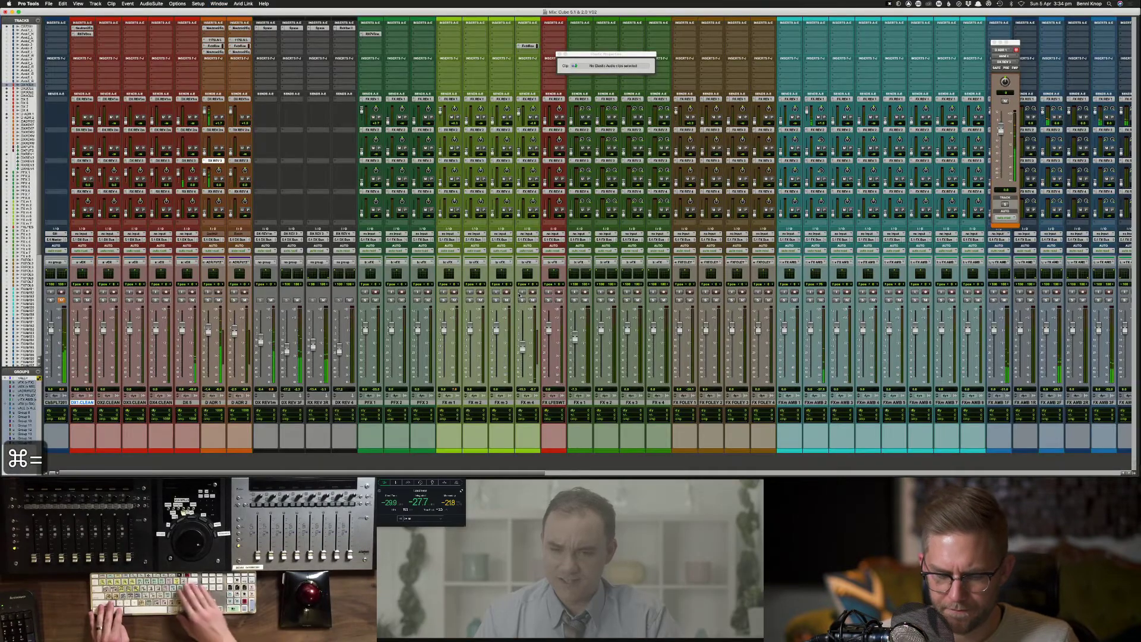
{"action": "key", "text": "super+equal"}
{"action": "scroll", "coordinate": [743, 365], "scroll_direction": "down", "scroll_amount": 3}
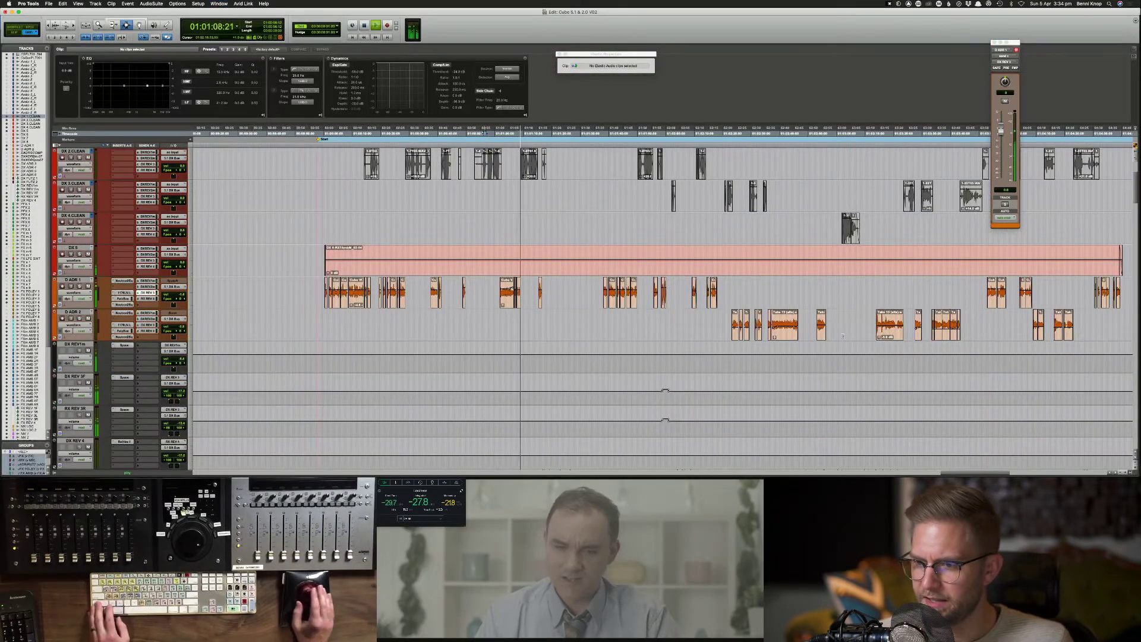
{"action": "scroll", "coordinate": [905, 334], "scroll_direction": "down", "scroll_amount": 2}
{"action": "key", "text": "space"}
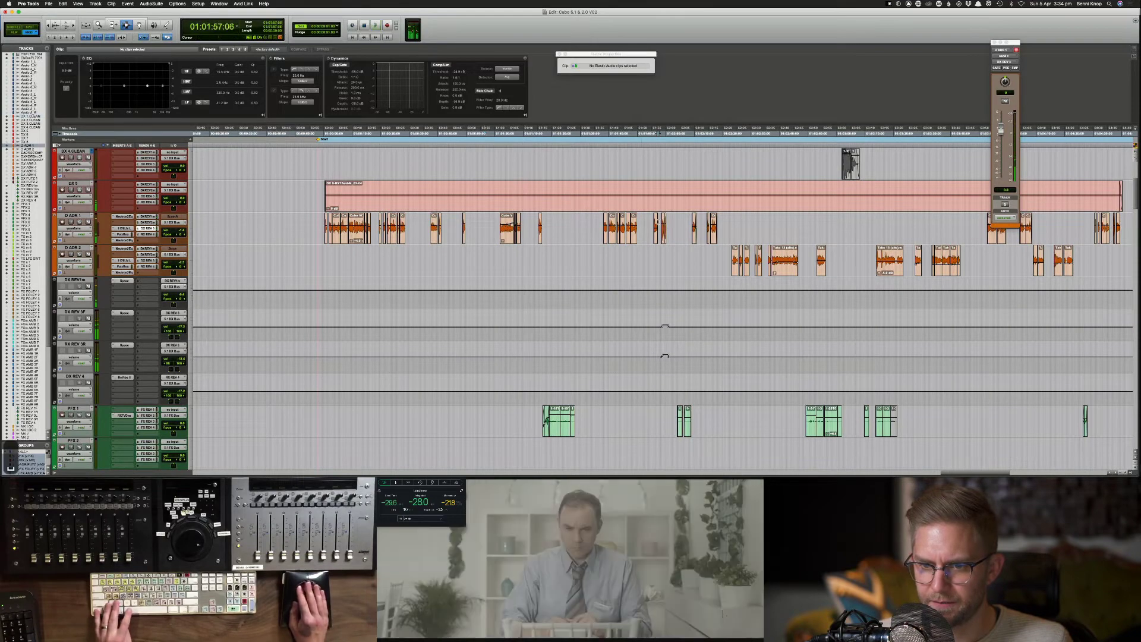
{"action": "key", "text": "super+bracketright"}
{"action": "key", "text": "super+bracketright"}
{"action": "key", "text": "super+bracketright"}
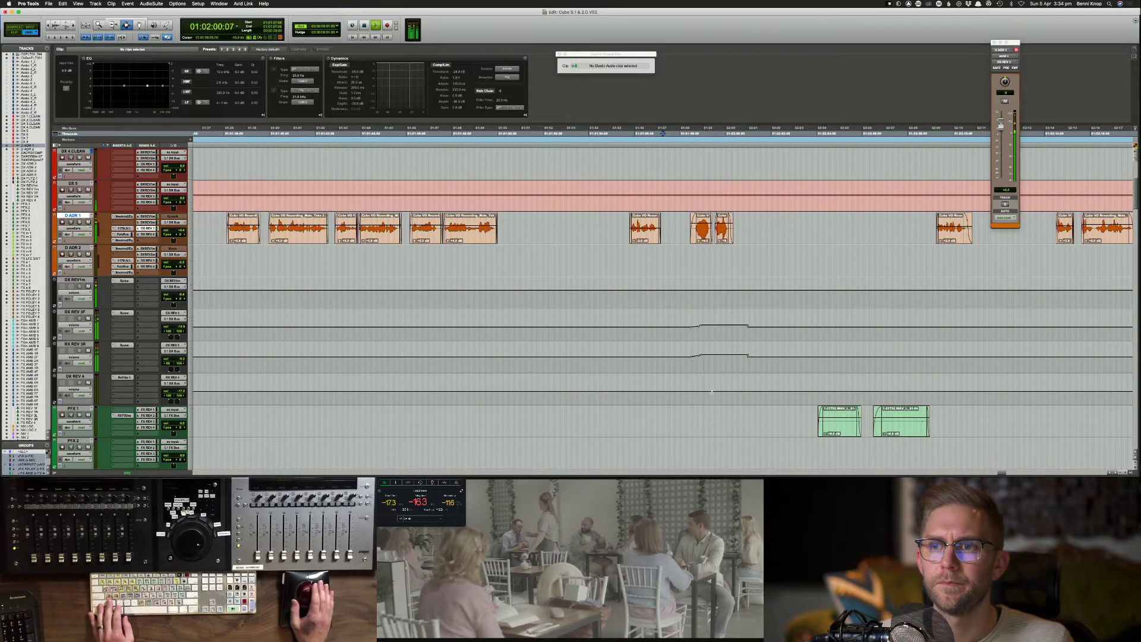
{"action": "key", "text": "super"}
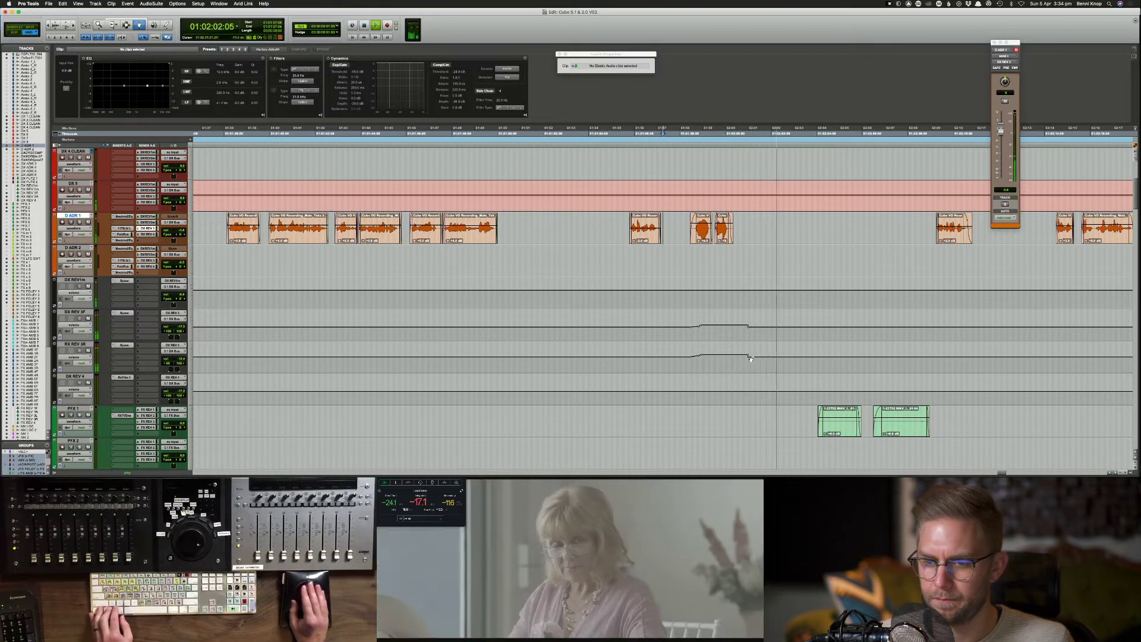
{"action": "left_click", "coordinate": [749, 358], "text": "alt"}
{"action": "left_click", "coordinate": [769, 327]}
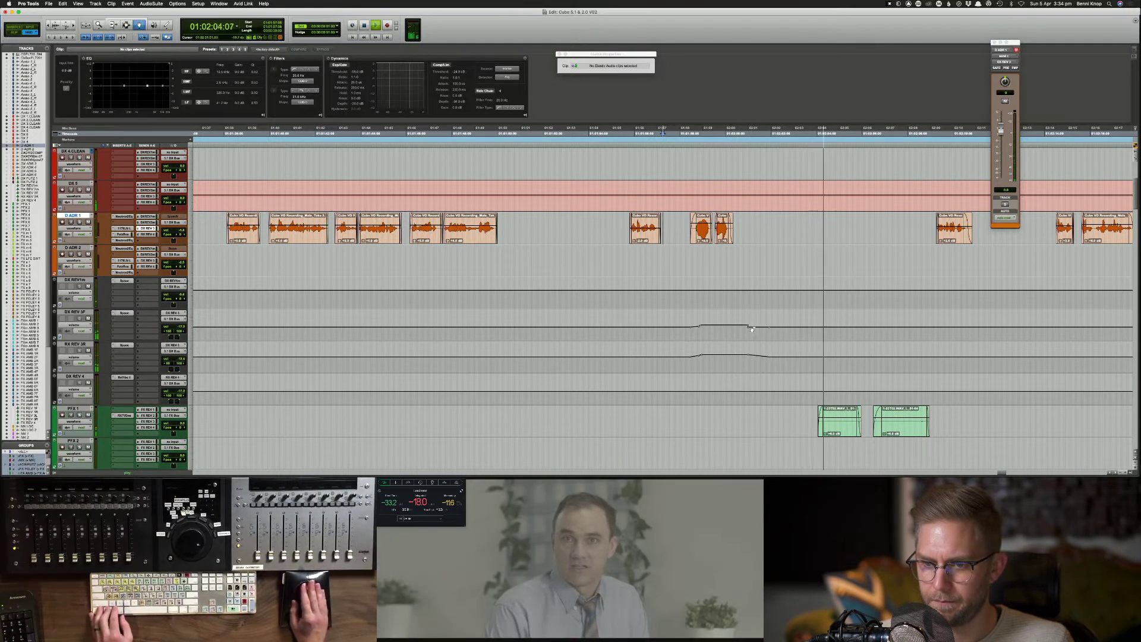
{"action": "left_click", "coordinate": [752, 328], "text": "alt"}
Step: Replay from just before the bumps and raise the volume automation there on the second and third DX REV tracks
{"action": "key", "text": "space"}
{"action": "left_click", "coordinate": [674, 333]}
{"action": "key", "text": "space"}
{"action": "key", "text": "super"}
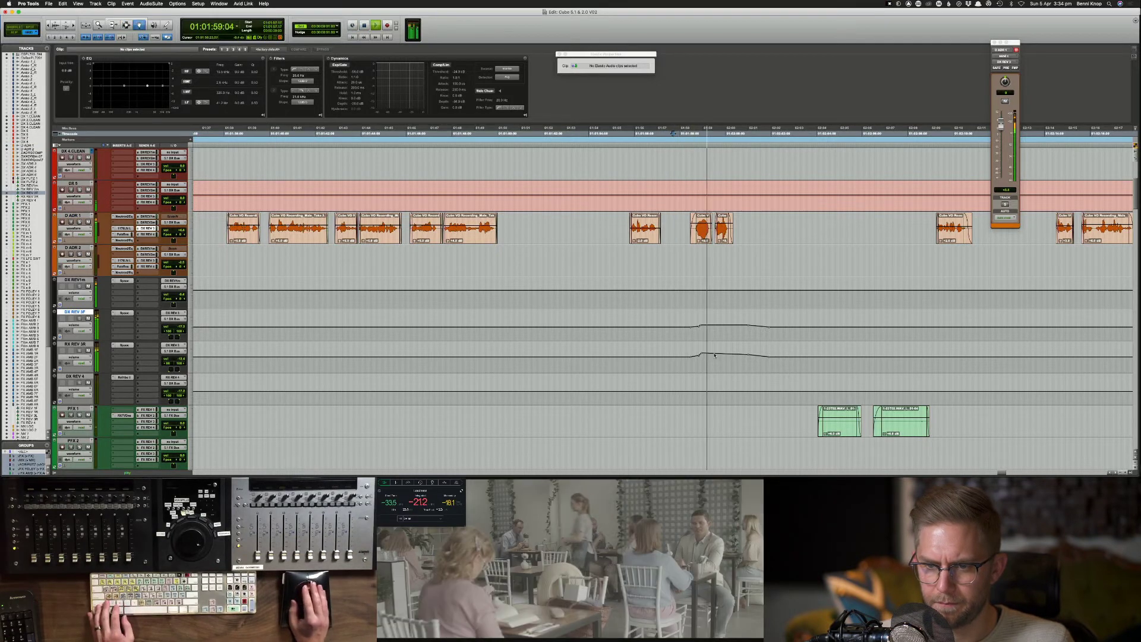
{"action": "key", "text": "space"}
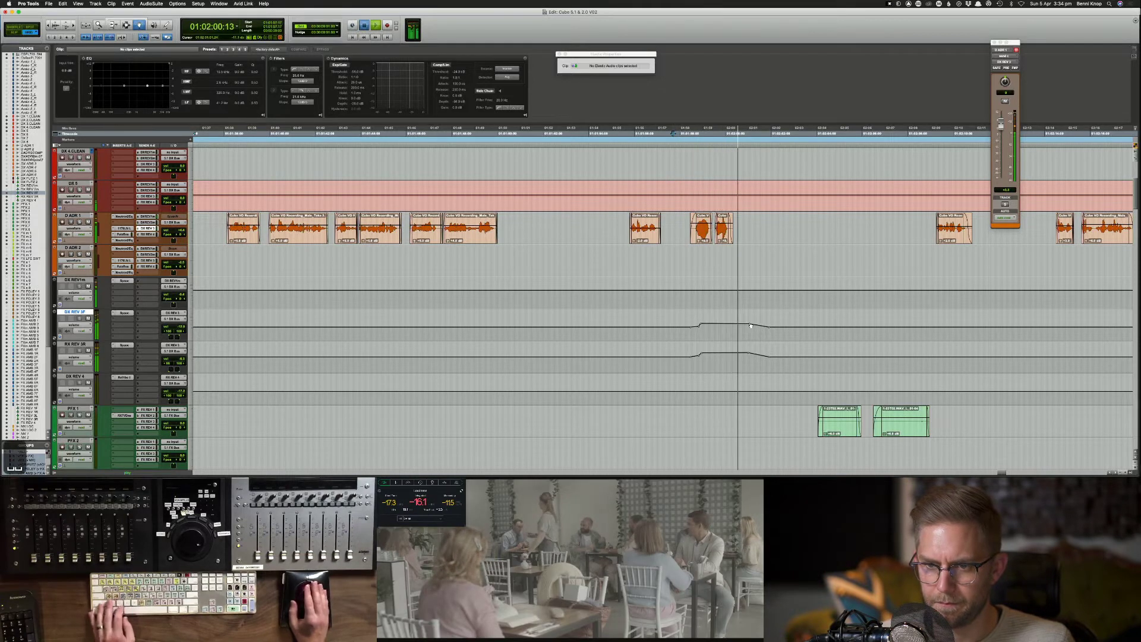
{"action": "key", "text": "space"}
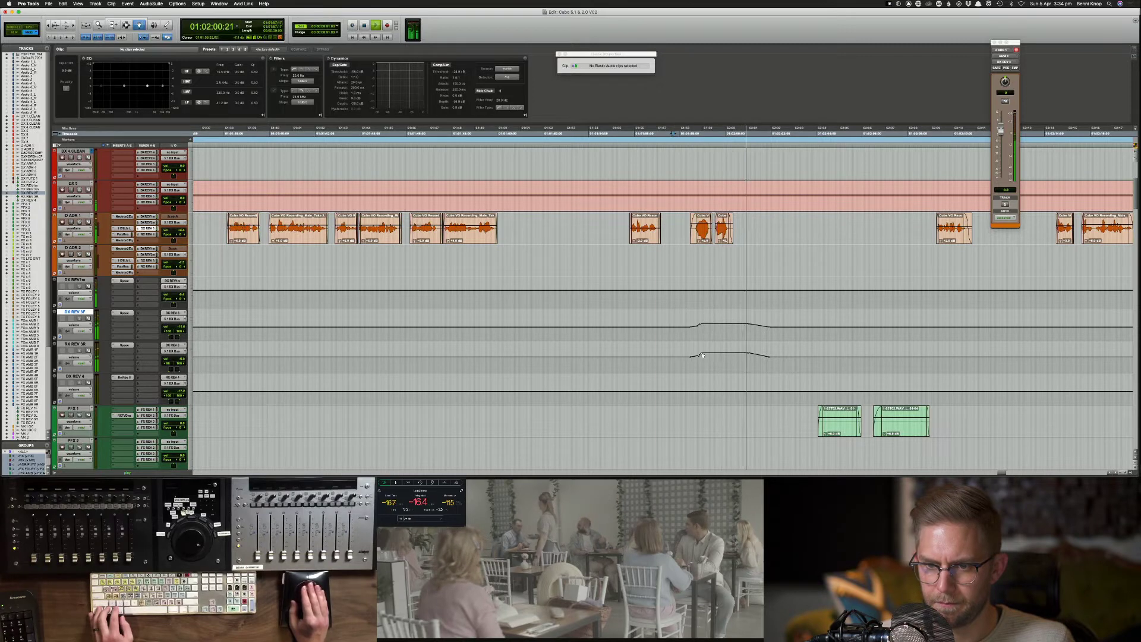
{"action": "key", "text": "space"}
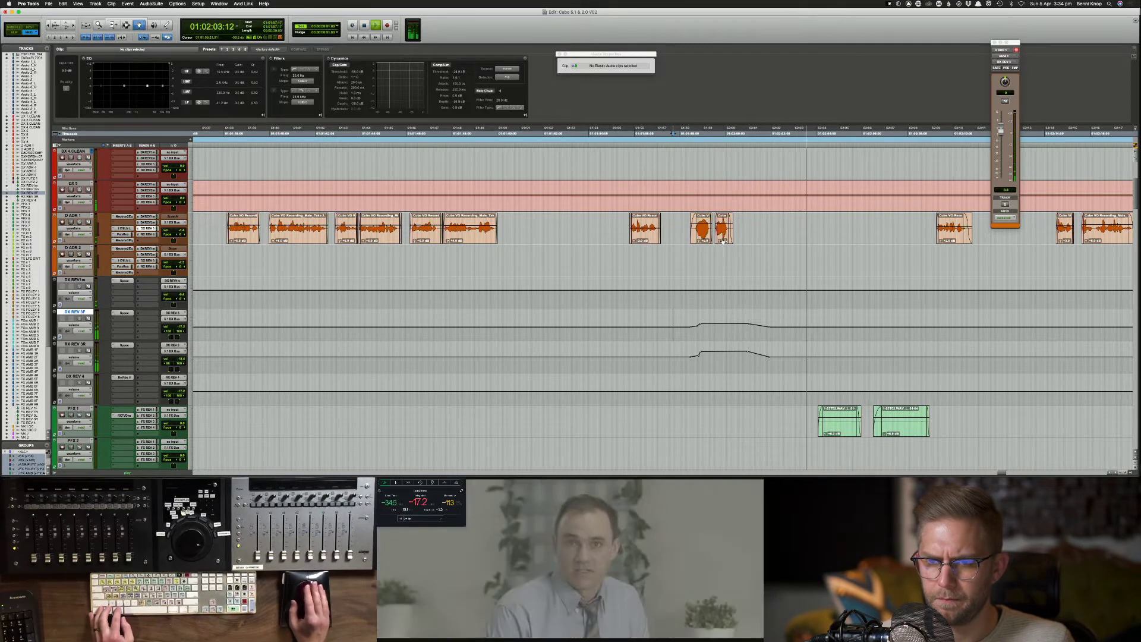
Step: Select the two D ADR 1 clips above the reverb bumps and look through the effects, foley and ambience tracks around them
{"action": "left_click", "coordinate": [724, 241]}
{"action": "left_click", "coordinate": [699, 239], "text": "shift"}
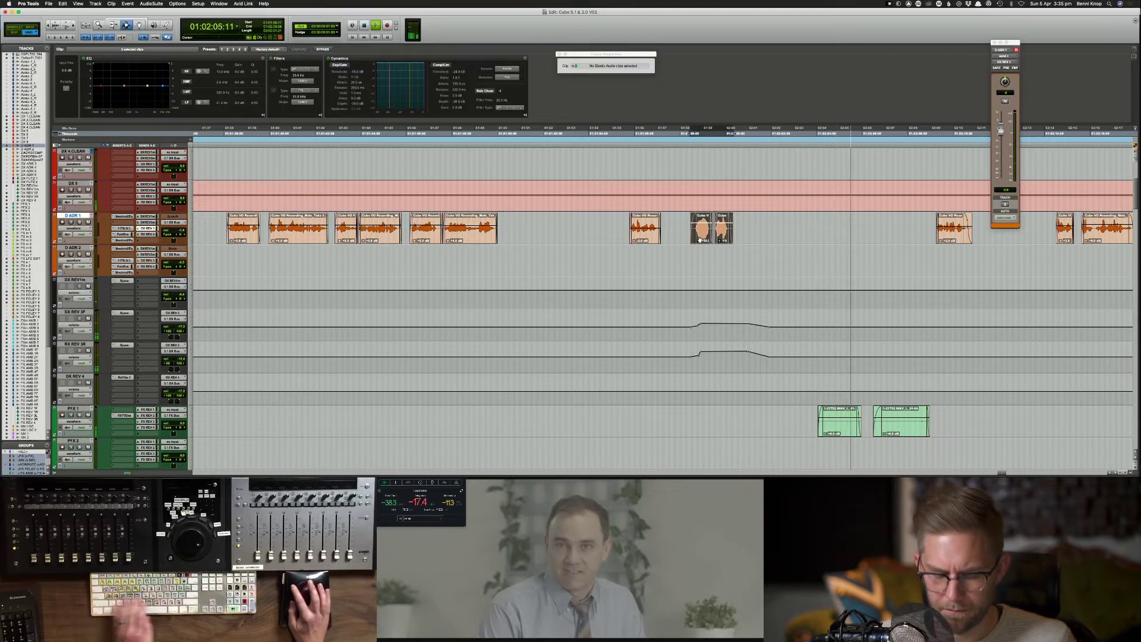
{"action": "key", "text": "super+bracketleft"}
{"action": "key", "text": "super+bracketleft"}
{"action": "key", "text": "super+bracketleft"}
{"action": "scroll", "coordinate": [731, 333], "scroll_direction": "down", "scroll_amount": 1}
{"action": "scroll", "coordinate": [731, 333], "scroll_direction": "down", "scroll_amount": 5}
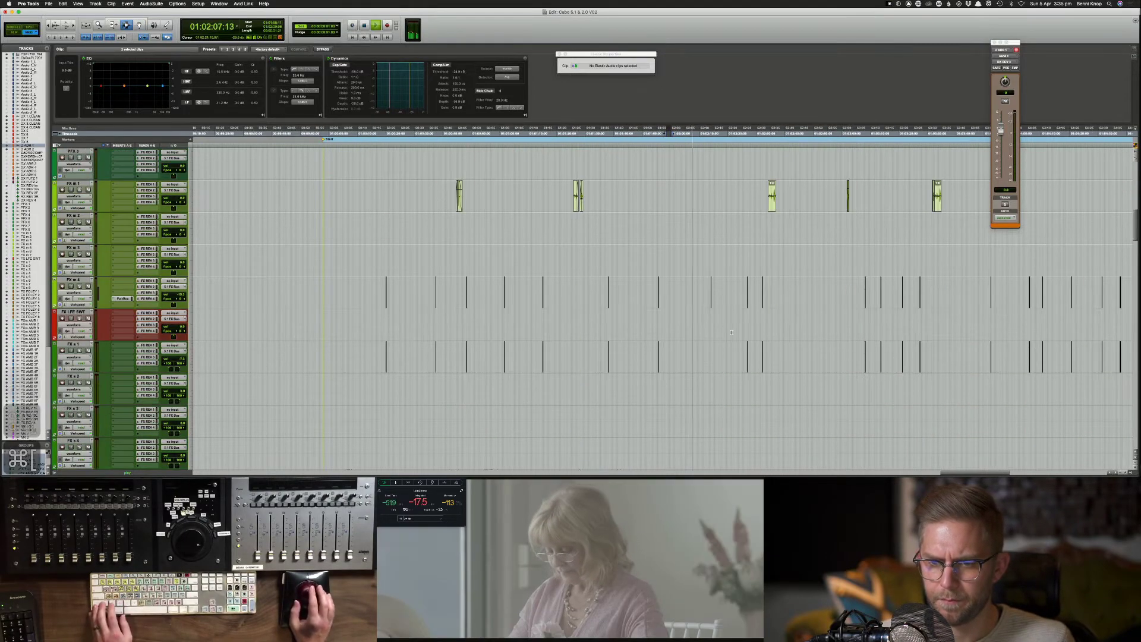
{"action": "key", "text": "super+bracketleft"}
{"action": "key", "text": "super+bracketleft"}
{"action": "key", "text": "super+bracketleft"}
{"action": "scroll", "coordinate": [747, 343], "scroll_direction": "down", "scroll_amount": 15}
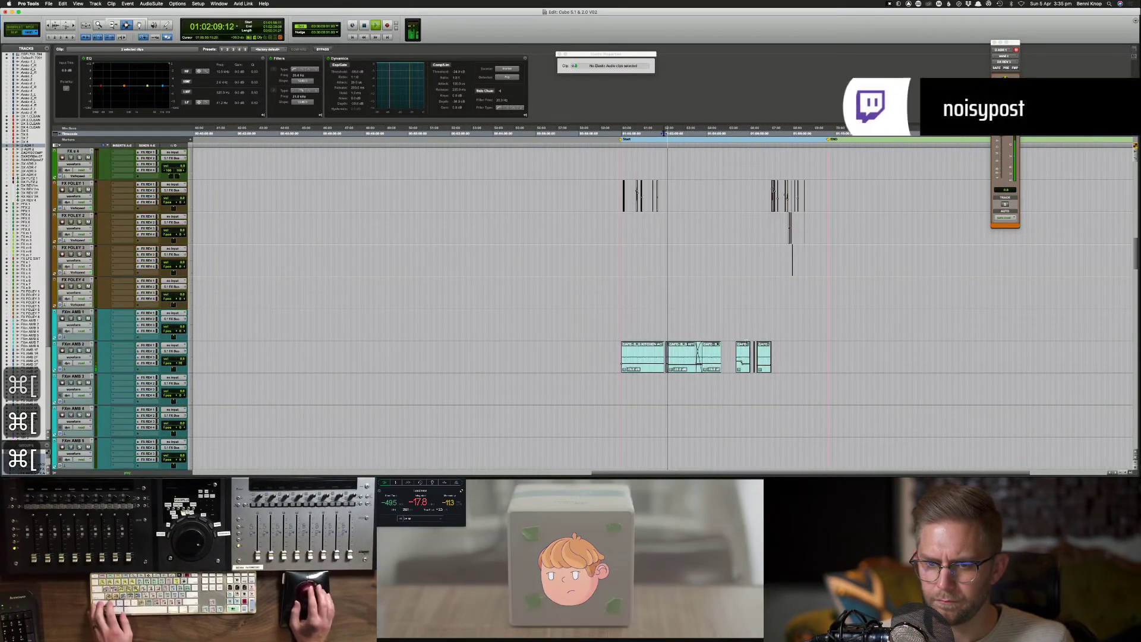
{"action": "scroll", "coordinate": [758, 359], "scroll_direction": "down", "scroll_amount": 3}
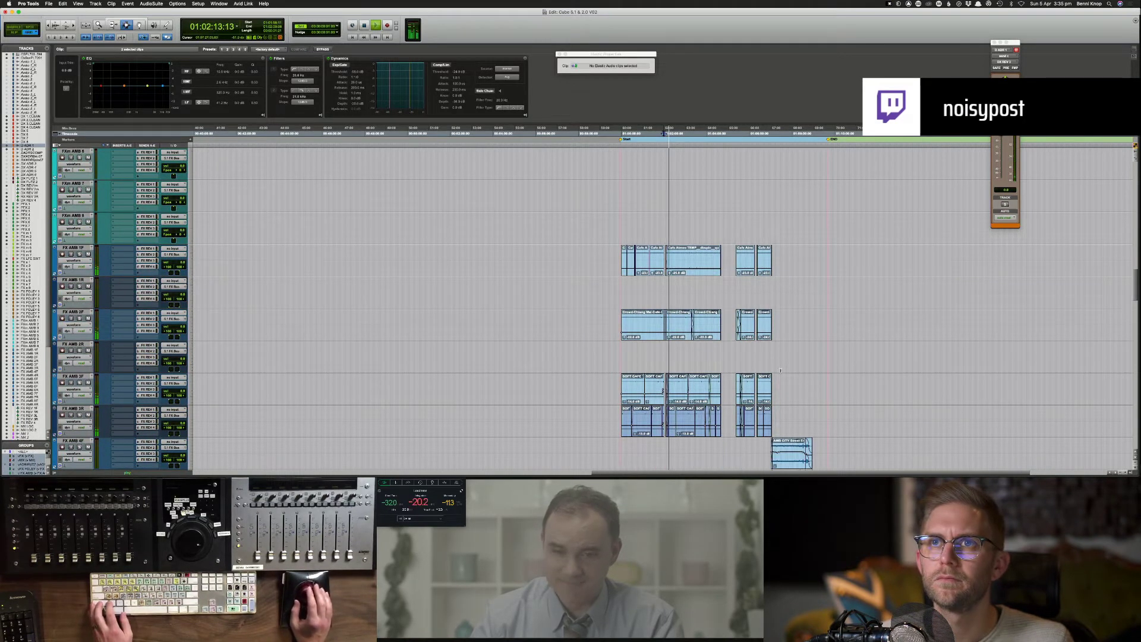
Step: Return to the ADR tracks and examine the clips following the reverb bump on D ADR 1 and D ADR 2
{"action": "scroll", "coordinate": [780, 370], "scroll_direction": "up", "scroll_amount": 20}
{"action": "key", "text": "super+bracketright"}
{"action": "key", "text": "super+bracketright"}
{"action": "key", "text": "super+bracketright"}
{"action": "key", "text": "super+bracketright"}
{"action": "left_click_drag", "start_coordinate": [704, 262], "coordinate": [812, 270]}
{"action": "double_click", "coordinate": [726, 267]}
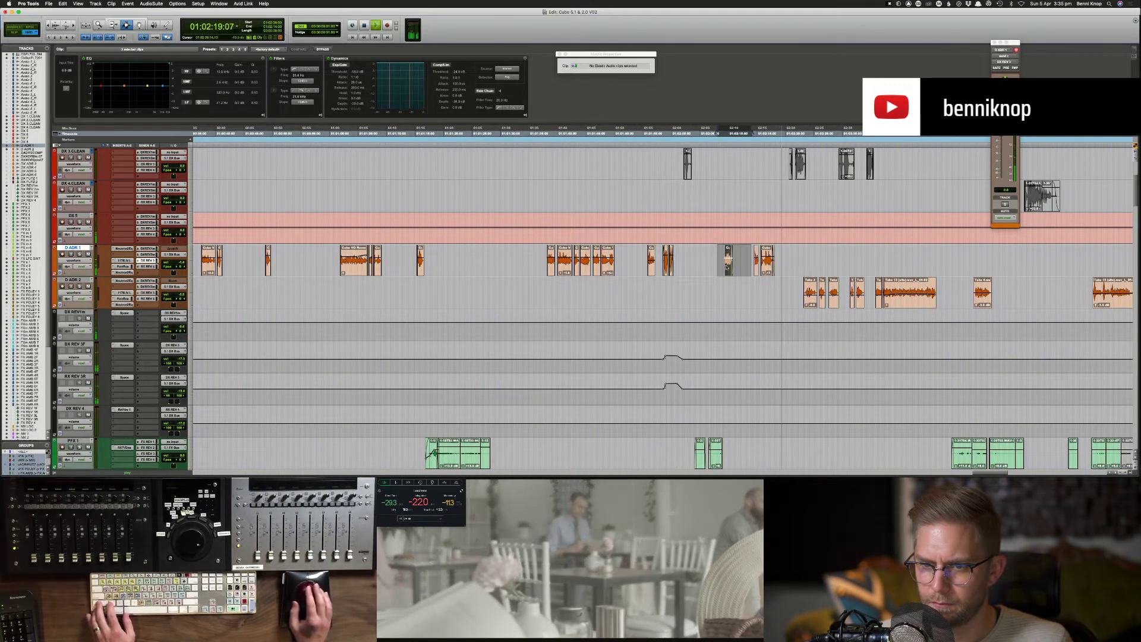
{"action": "left_click", "coordinate": [800, 290]}
{"action": "left_click_drag", "start_coordinate": [800, 290], "coordinate": [866, 298]}
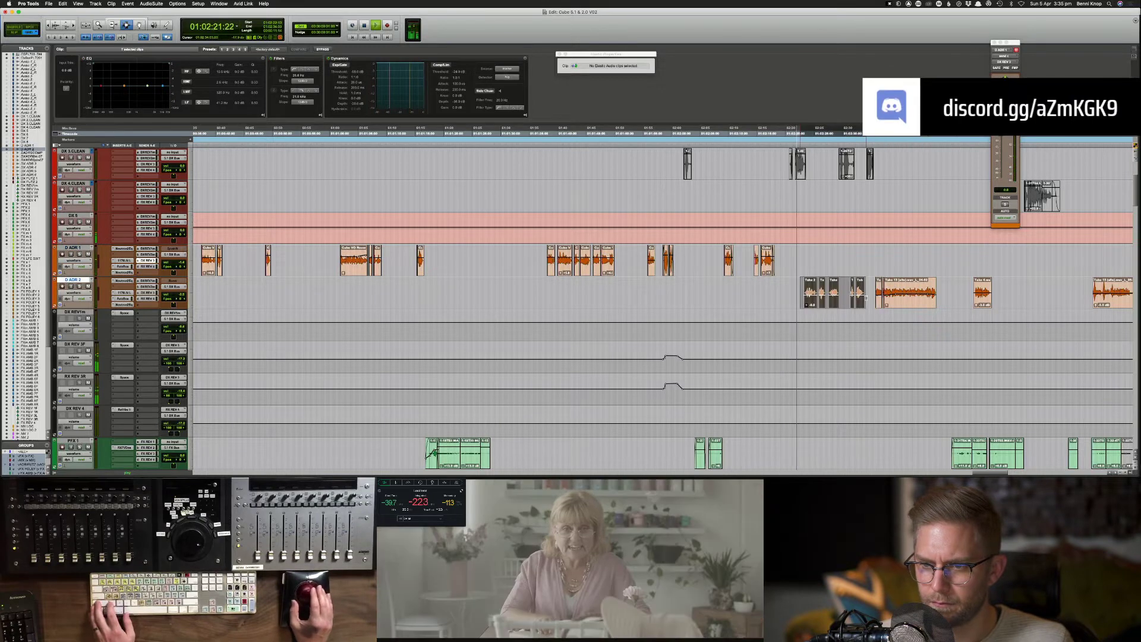
{"action": "left_click", "coordinate": [767, 294]}
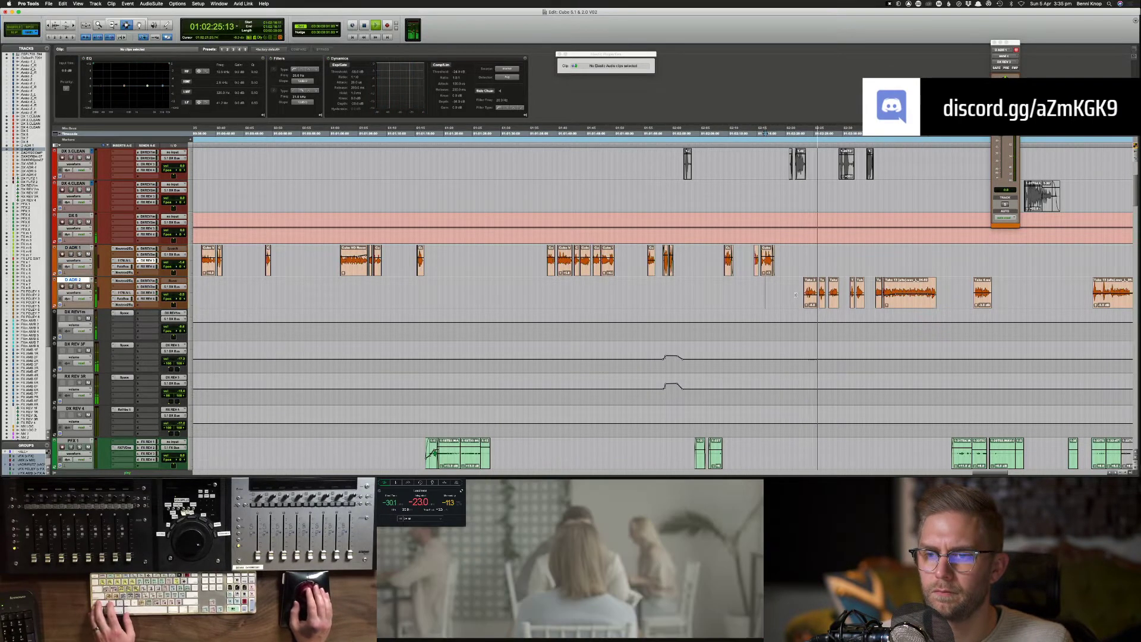
Step: Check the FX REV tracks' levels in the mix during playback
{"action": "key", "text": "super+equal"}
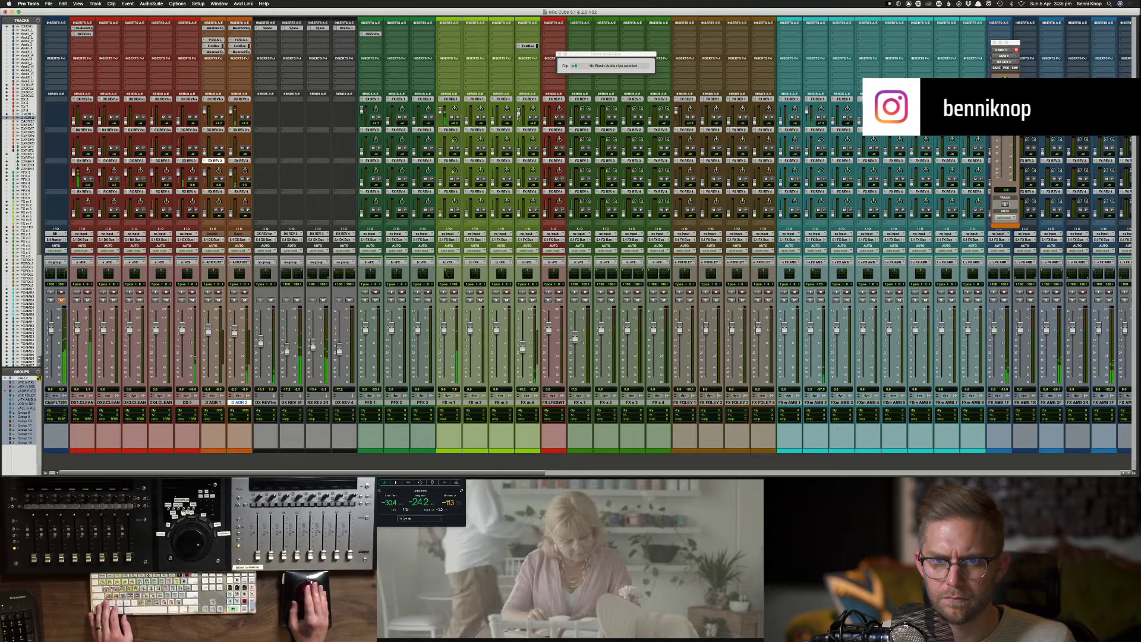
{"action": "scroll", "coordinate": [519, 116], "scroll_direction": "right", "scroll_amount": 10}
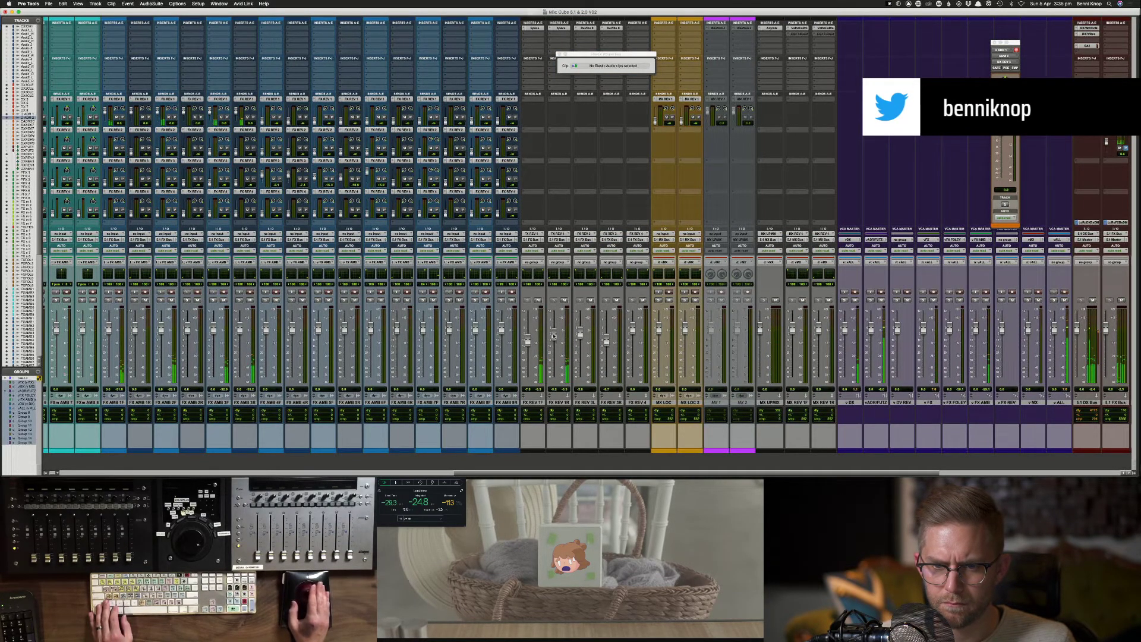
{"action": "key", "text": "super+equal"}
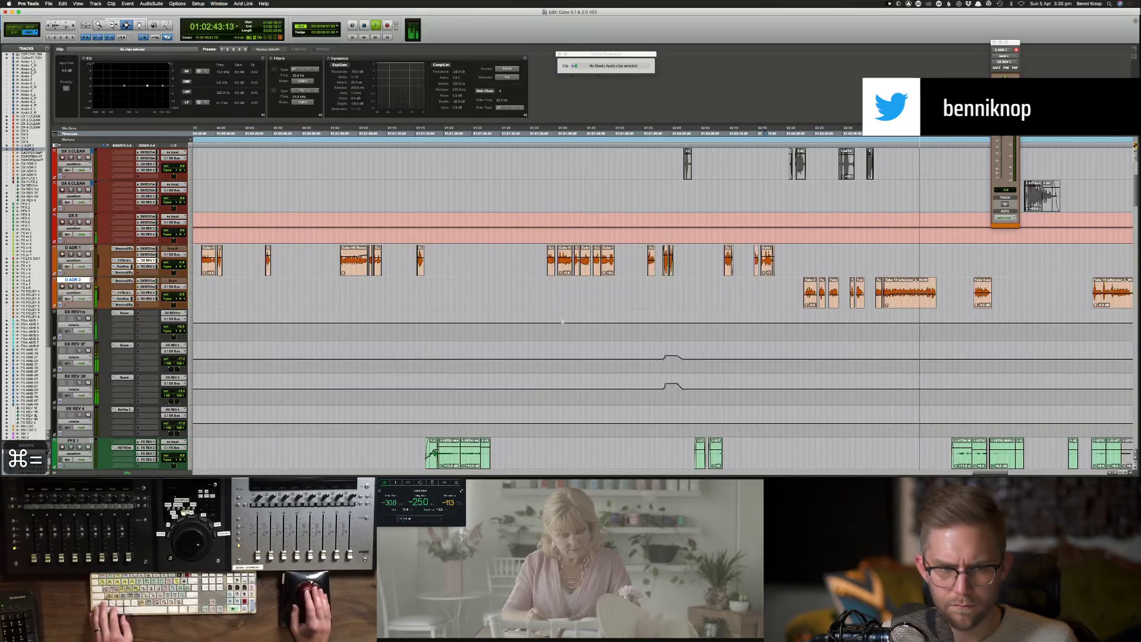
Step: Clear the volume automation on the first four FX REV tracks across the timeline and check their faders in the mix
{"action": "key", "text": "super+bracketleft"}
{"action": "key", "text": "super+bracketleft"}
{"action": "scroll", "coordinate": [617, 440], "scroll_direction": "down", "scroll_amount": 15}
{"action": "scroll", "coordinate": [618, 440], "scroll_direction": "down", "scroll_amount": 20}
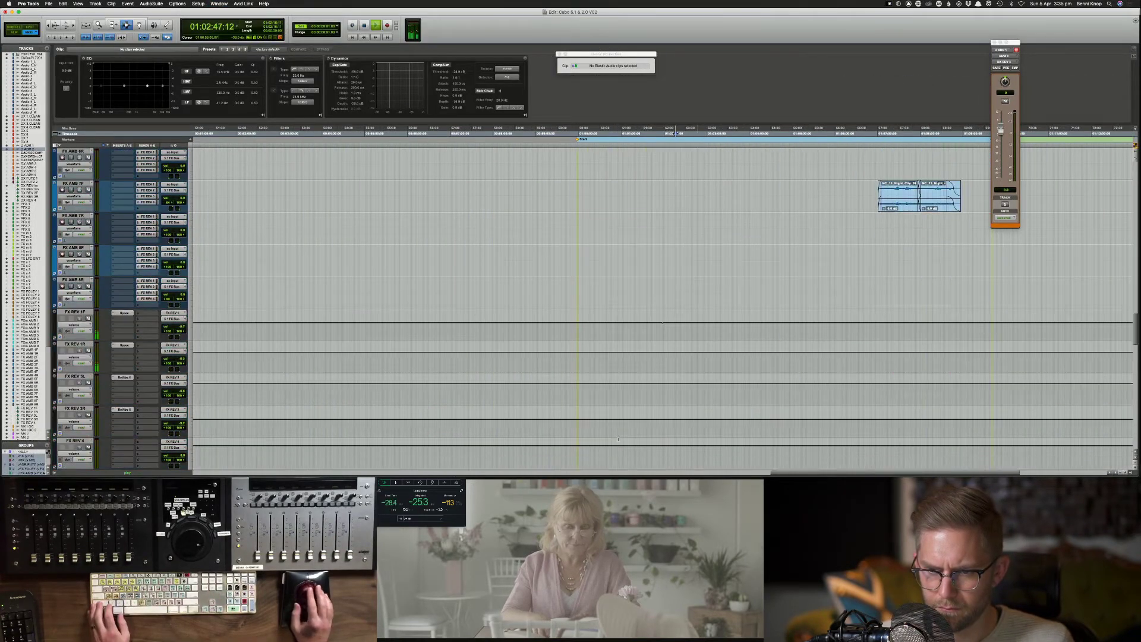
{"action": "key", "text": "super+bracketleft"}
{"action": "key", "text": "super+bracketleft"}
{"action": "key", "text": "super+bracketleft"}
{"action": "key", "text": "super+bracketleft"}
{"action": "key", "text": "super+bracketleft"}
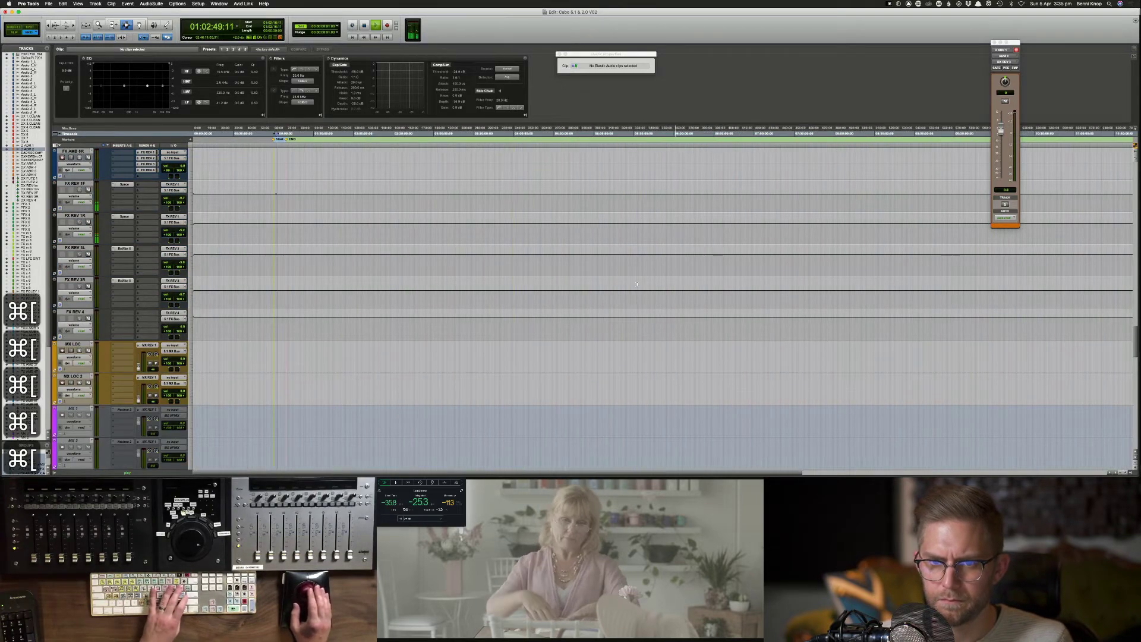
{"action": "left_click_drag", "start_coordinate": [471, 191], "coordinate": [123, 289]}
{"action": "key", "text": "BackSpace"}
{"action": "key", "text": "super+equal"}
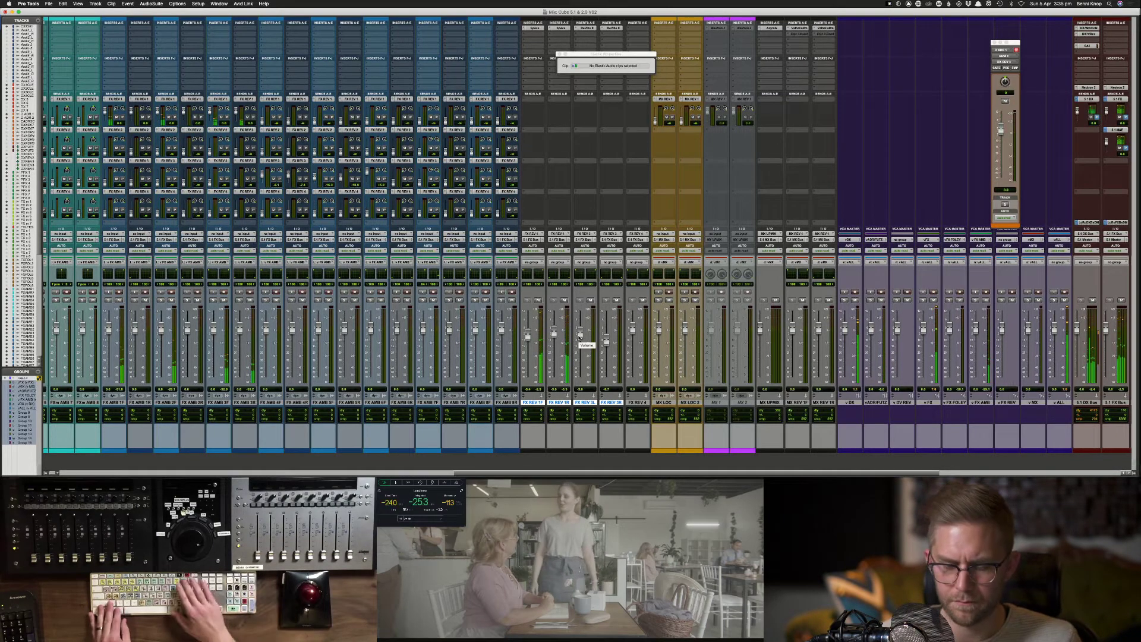
{"action": "key", "text": "super+equal"}
Step: Stop playback, place the edit cursor at 01:02:26:14 and save the session
{"action": "key", "text": "super+bracketright"}
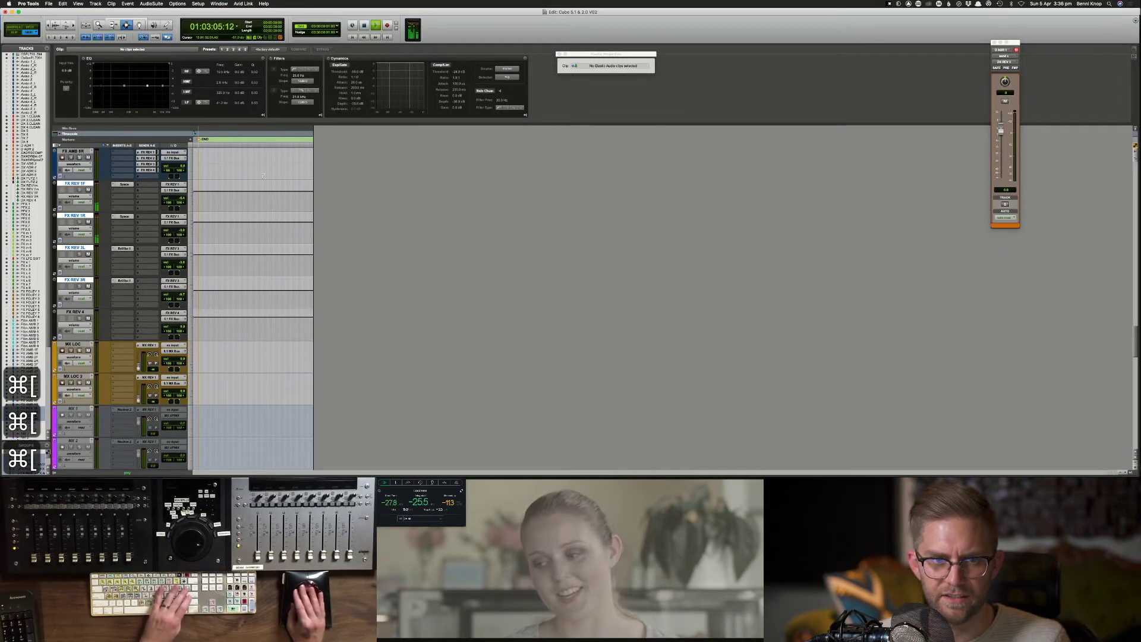
{"action": "key", "text": "super+bracketright"}
{"action": "key", "text": "super+bracketright"}
{"action": "key", "text": "super+bracketright"}
{"action": "key", "text": "super+bracketright"}
{"action": "key", "text": "super+bracketright"}
{"action": "key", "text": "super+bracketright"}
{"action": "key", "text": "super+bracketright"}
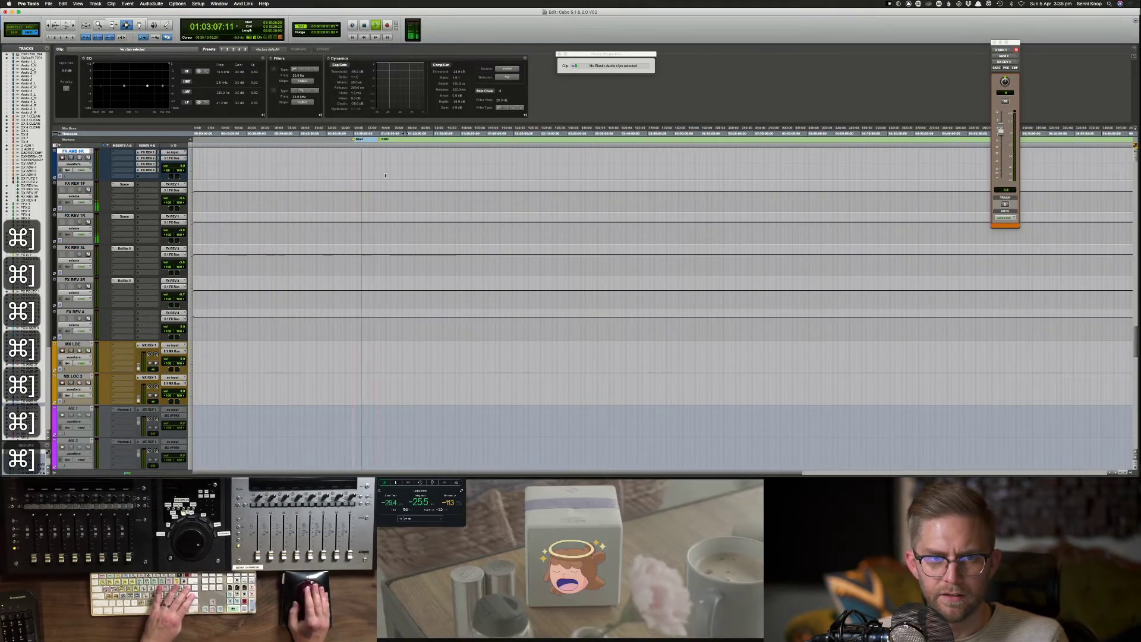
{"action": "key", "text": "space"}
{"action": "left_click", "coordinate": [300, 164]}
{"action": "key", "text": "super+s"}
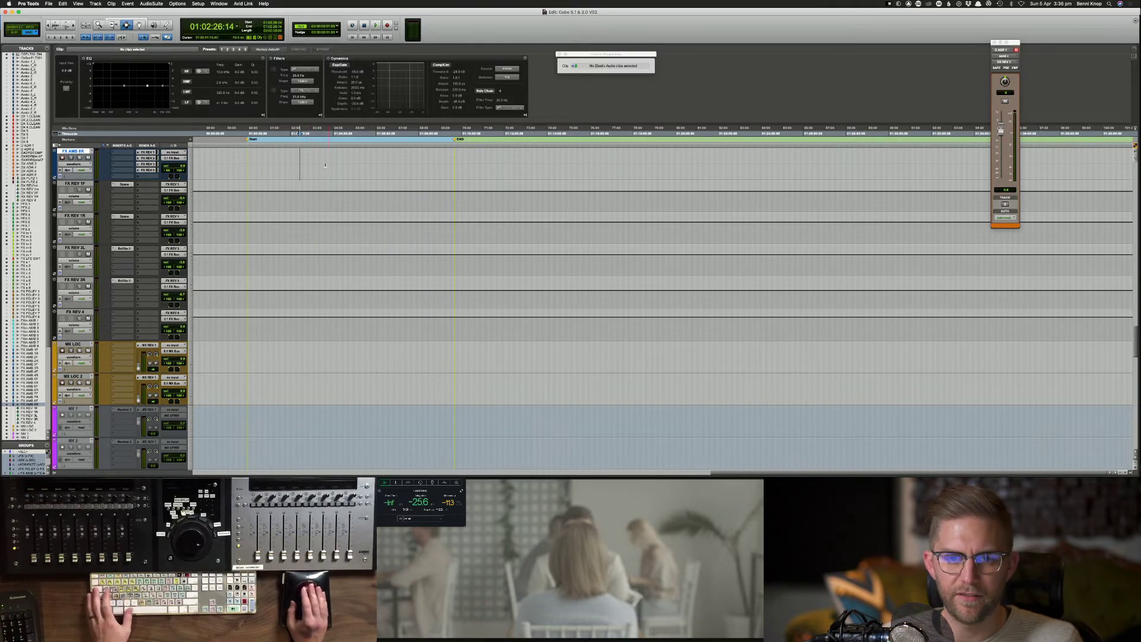
Step: Audition the scene from after 01:02:26:14, replay it from 01:02:56:09, and stop playback
{"action": "left_click", "coordinate": [307, 160]}
{"action": "scroll", "coordinate": [312, 186], "scroll_direction": "up", "scroll_amount": 2}
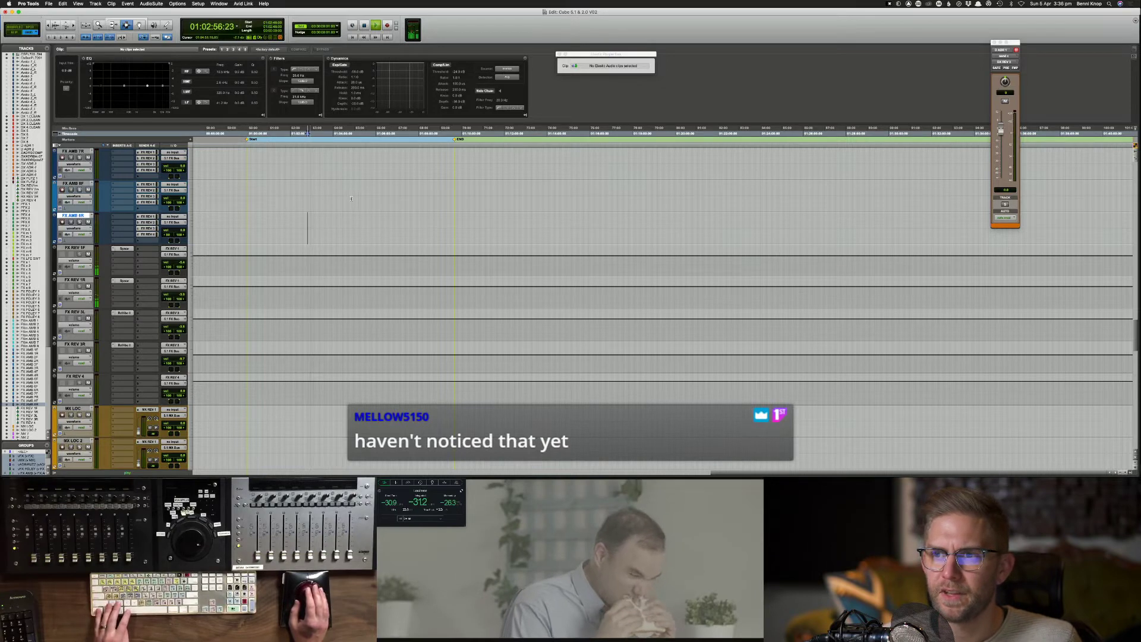
{"action": "key", "text": "space"}
{"action": "left_click", "coordinate": [311, 177]}
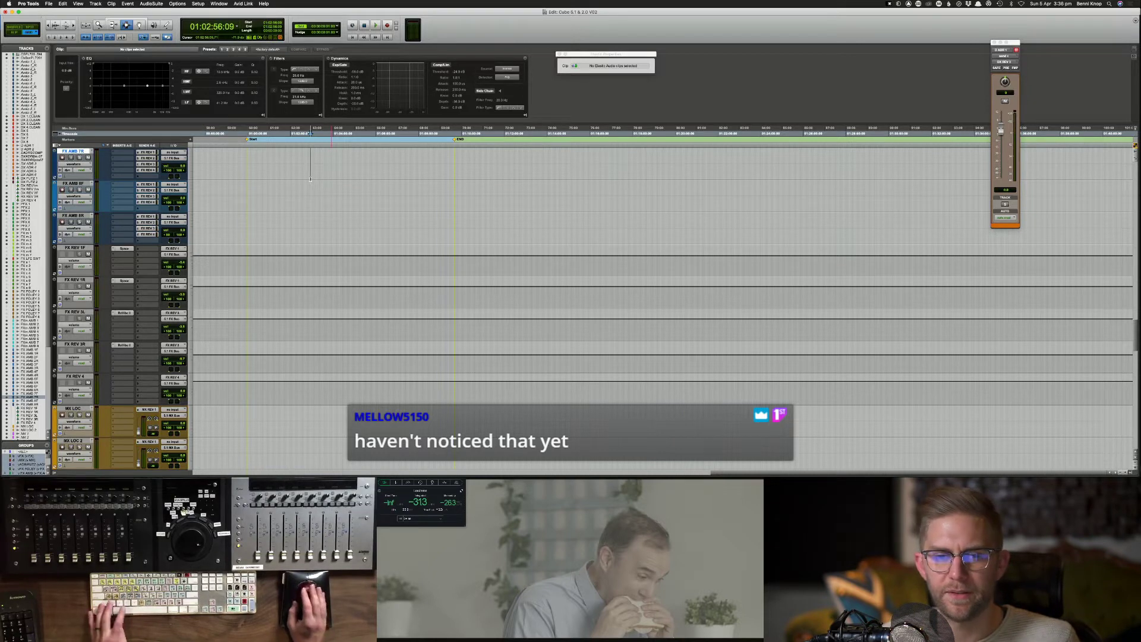
{"action": "key", "text": "space"}
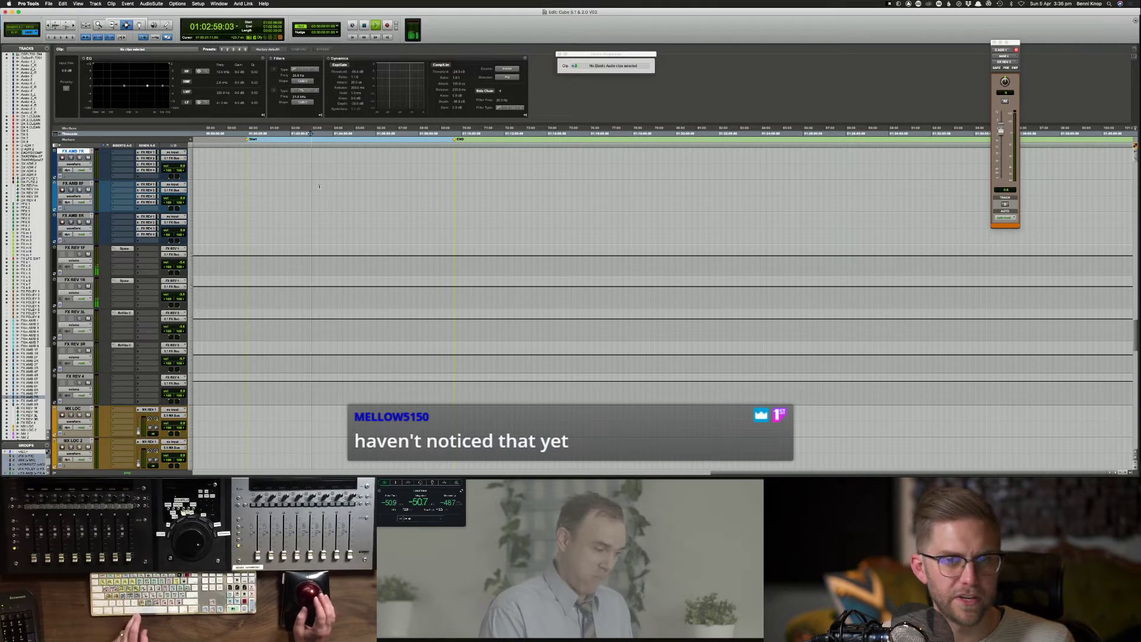
{"action": "key", "text": "space"}
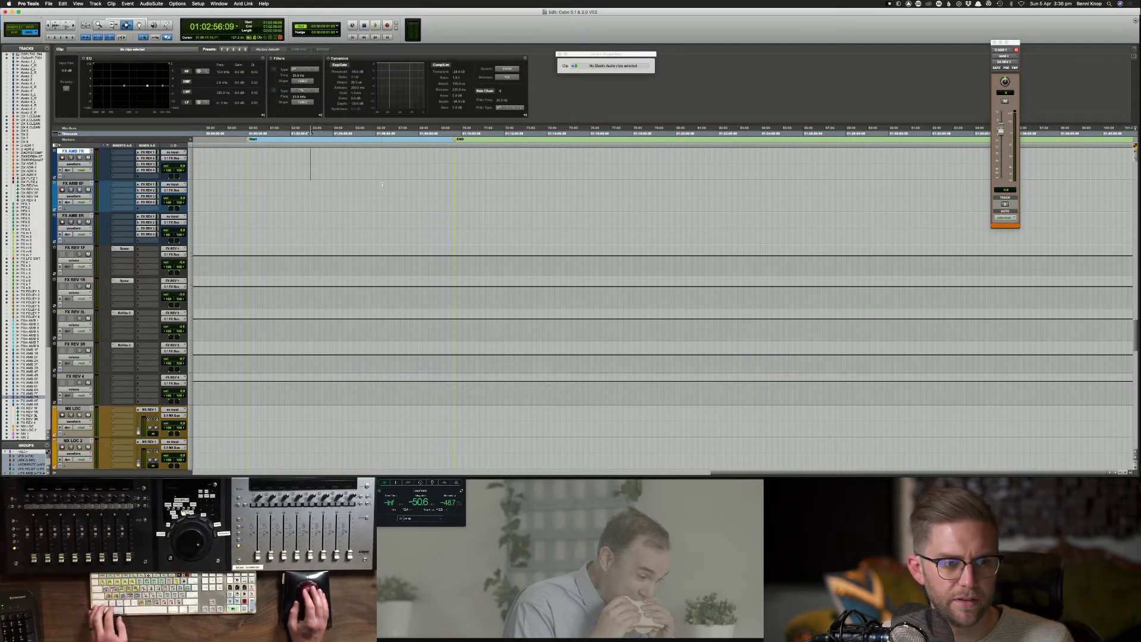
Step: Audition the scene from about 01:02:29:06 and the earlier scene around 01:01:10:13
{"action": "key", "text": "super+bracketright"}
{"action": "key", "text": "super+bracketright"}
{"action": "key", "text": "super+bracketright"}
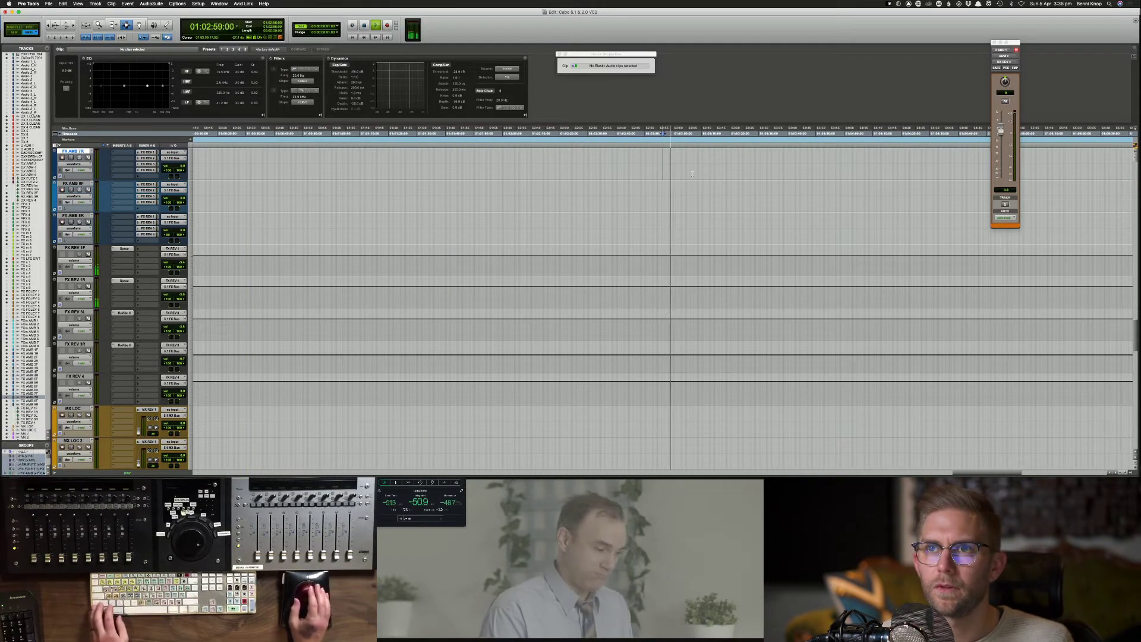
{"action": "left_click", "coordinate": [586, 174]}
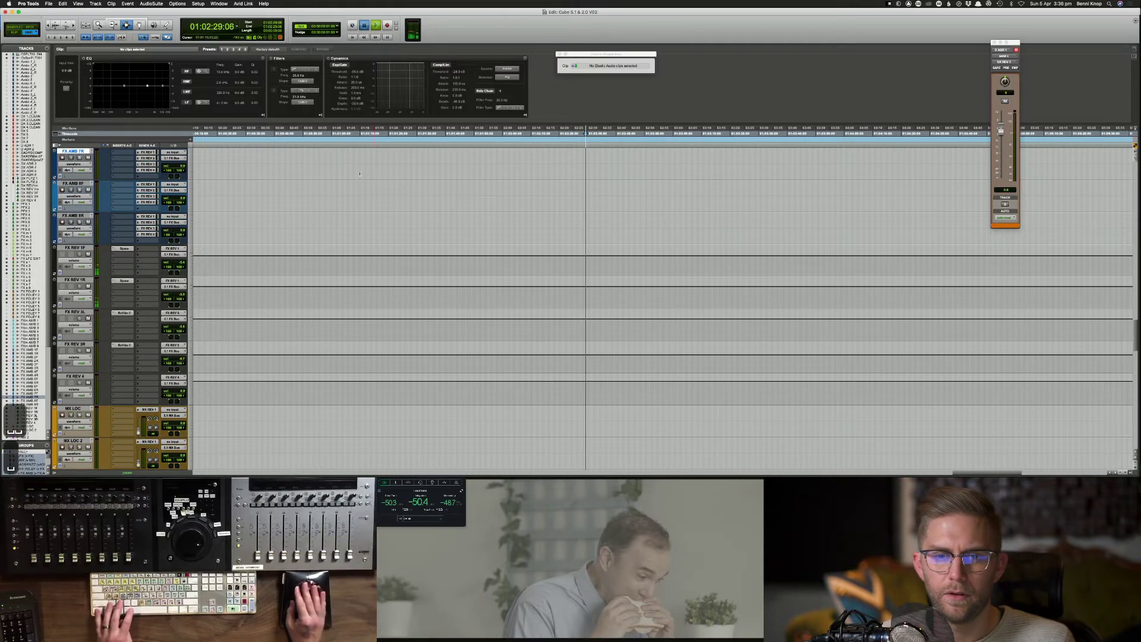
{"action": "key", "text": "super+bracketleft"}
{"action": "key", "text": "super+bracketleft"}
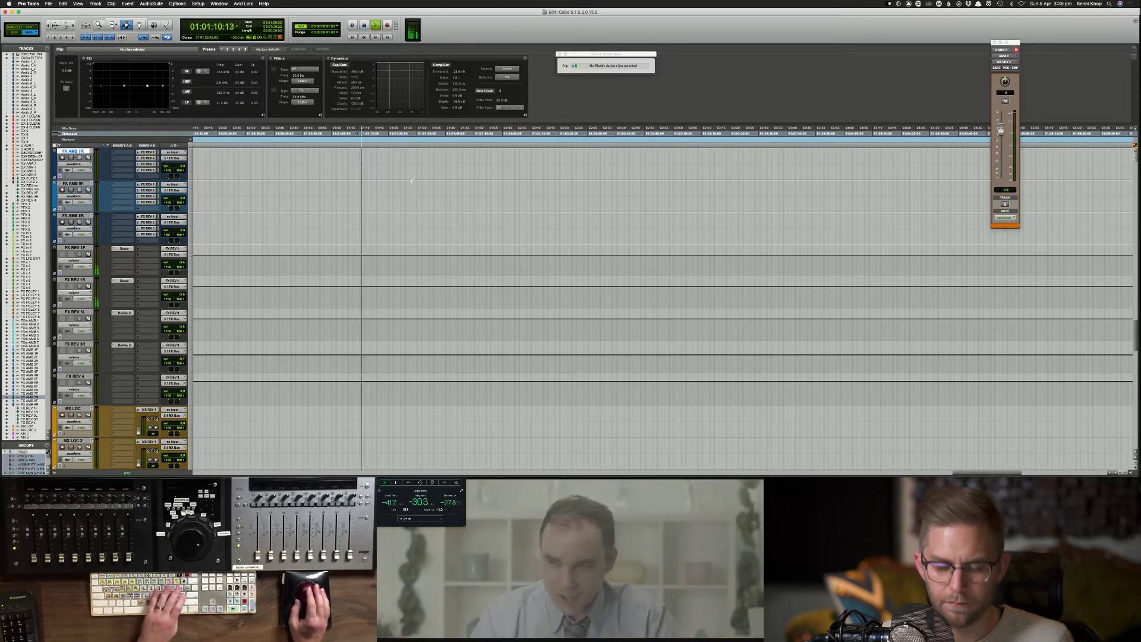
{"action": "scroll", "coordinate": [564, 173], "scroll_direction": "up", "scroll_amount": 10}
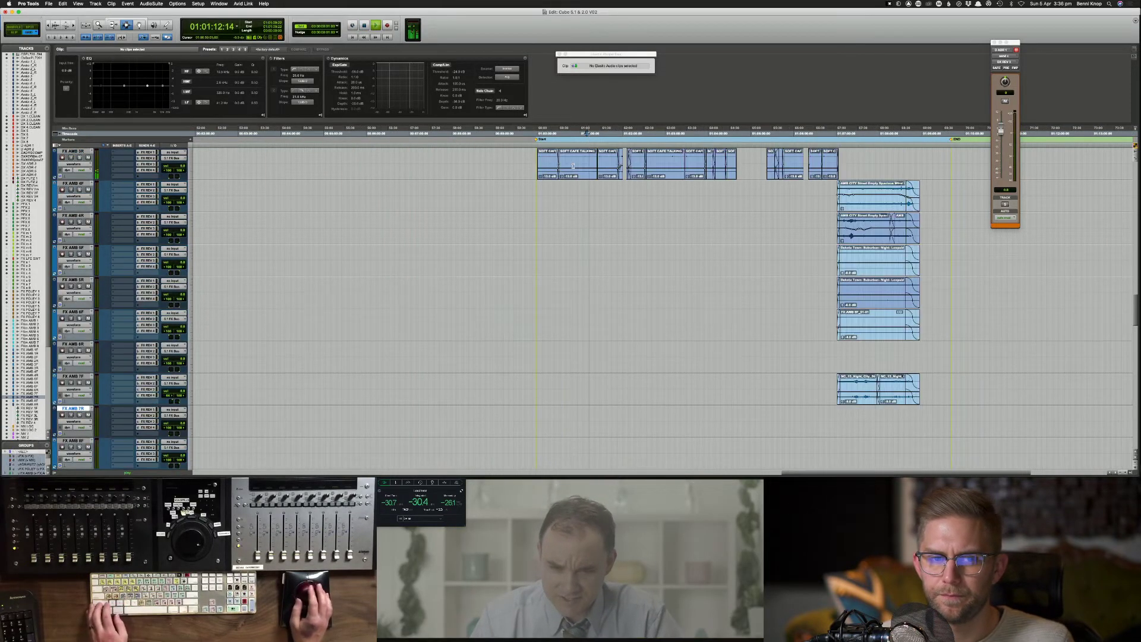
{"action": "scroll", "coordinate": [573, 179], "scroll_direction": "up", "scroll_amount": 8}
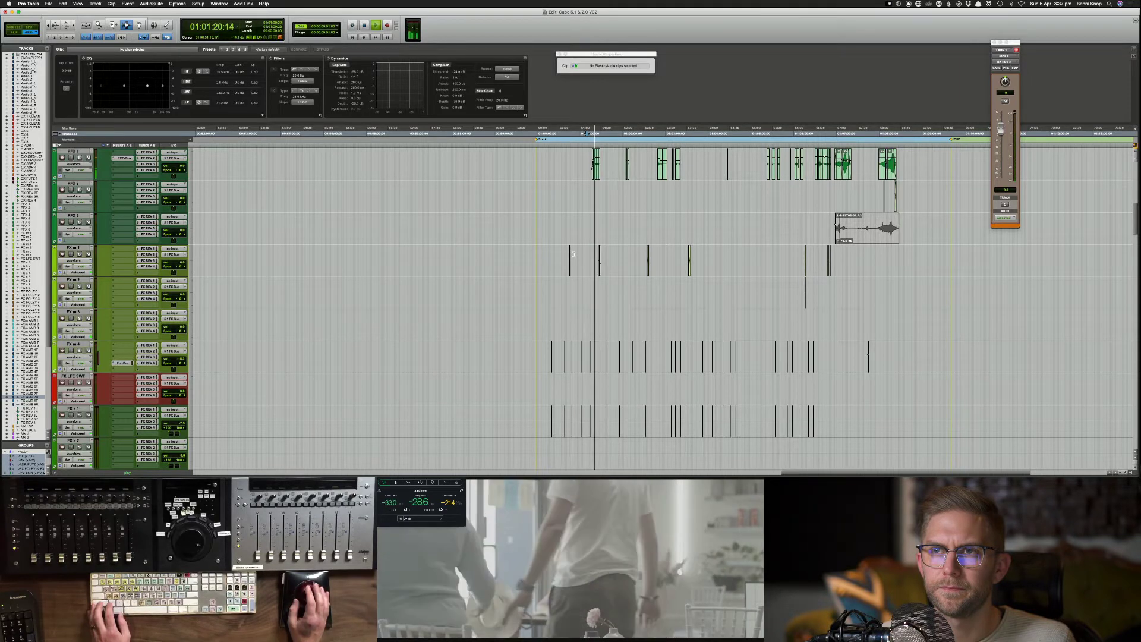
Step: Inspect the PFX and FX tracks past 01:01:20 during playback, selecting the pair of FX m 1 clips and the second clip alone
{"action": "key", "text": "super+bracketright"}
{"action": "key", "text": "super+bracketright"}
{"action": "key", "text": "super+bracketright"}
{"action": "key", "text": "super+bracketright"}
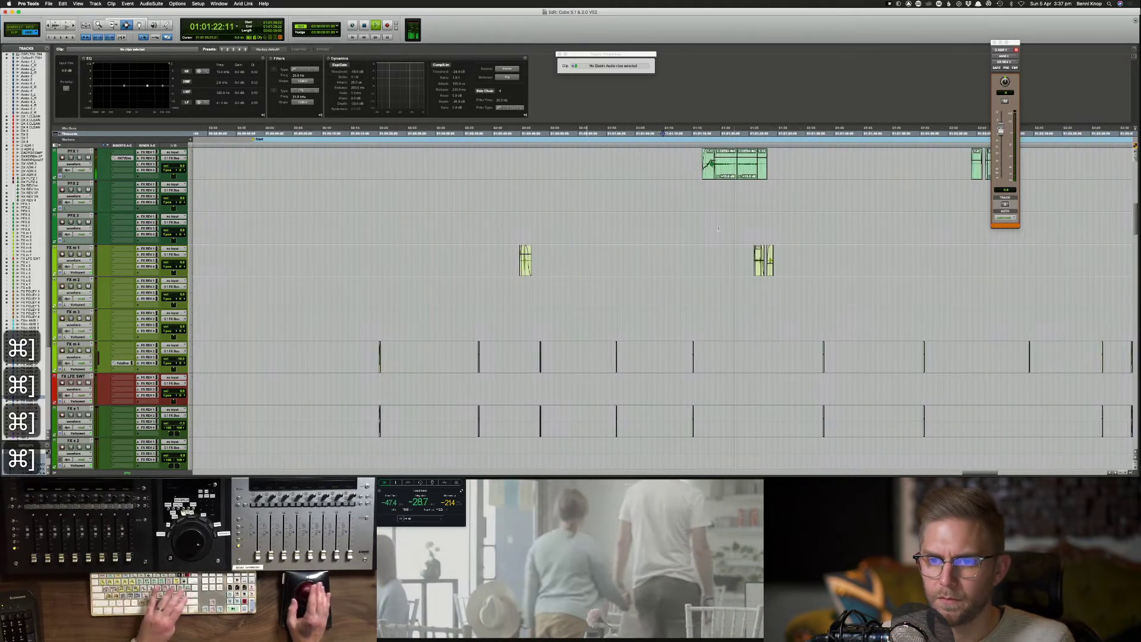
{"action": "key", "text": "super+bracketright"}
{"action": "left_click", "coordinate": [816, 226]}
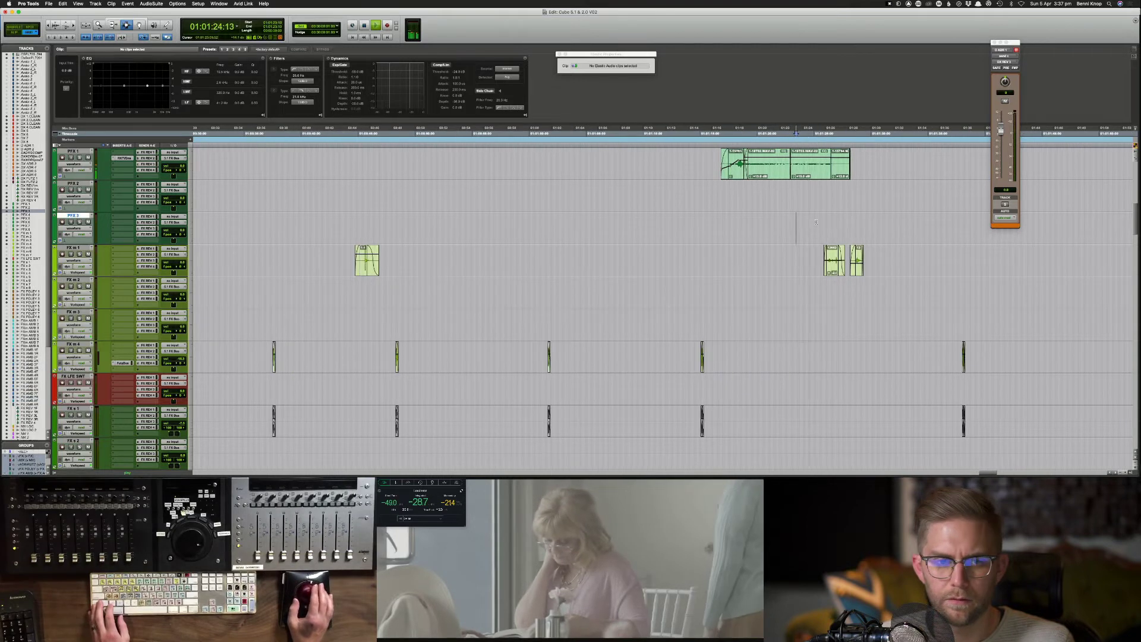
{"action": "scroll", "coordinate": [816, 223], "scroll_direction": "down", "scroll_amount": 6}
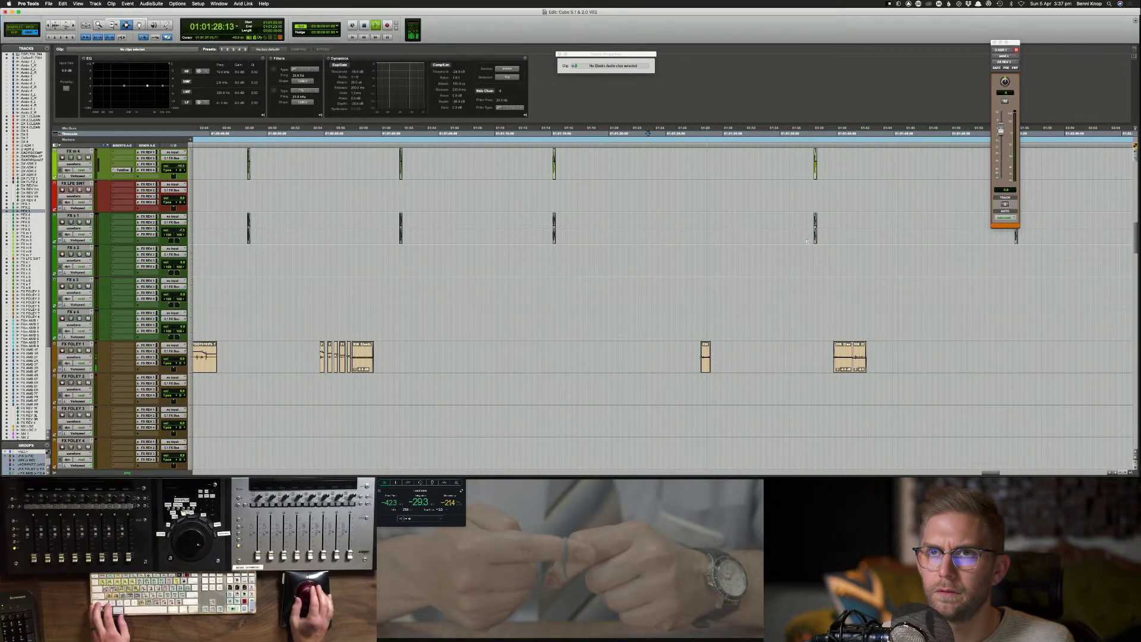
{"action": "scroll", "coordinate": [752, 286], "scroll_direction": "up", "scroll_amount": 3}
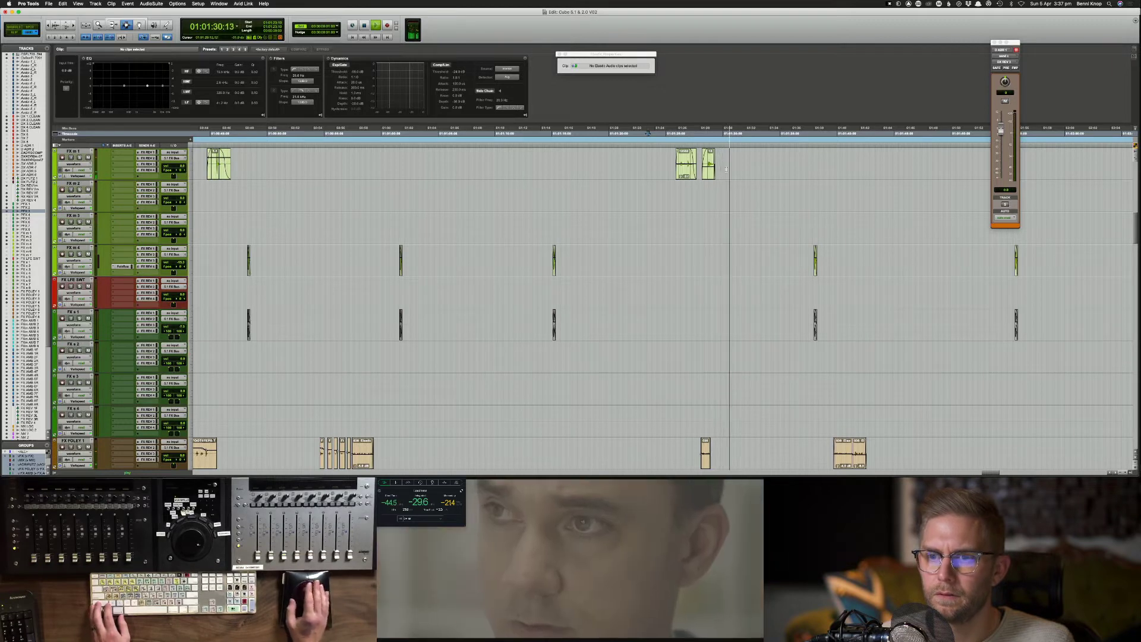
{"action": "left_click_drag", "start_coordinate": [732, 173], "coordinate": [648, 169]}
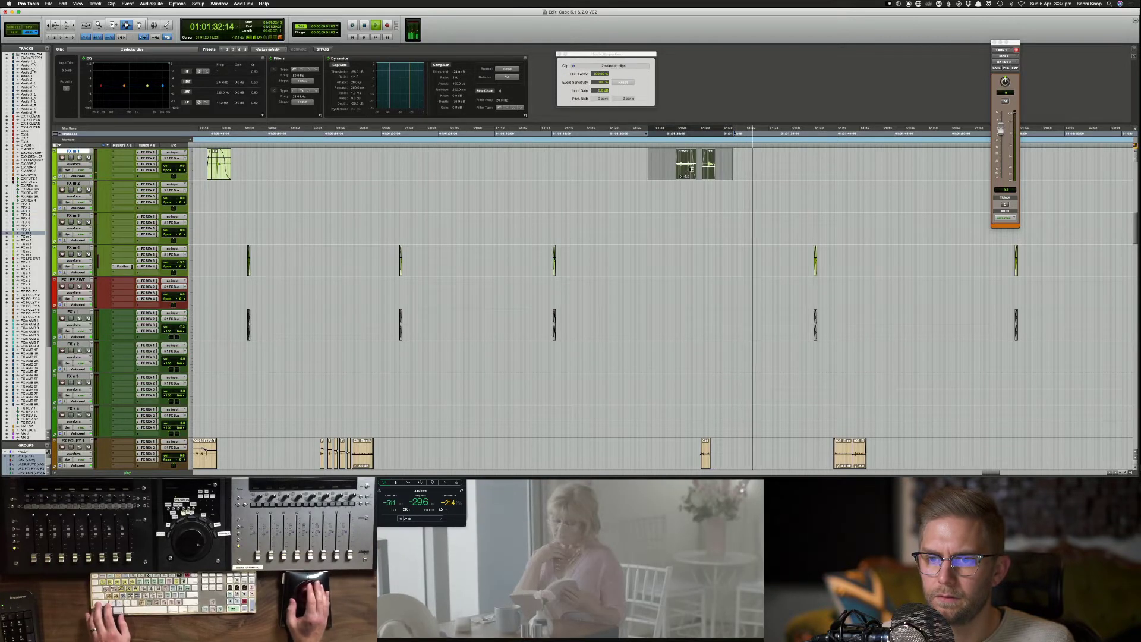
{"action": "left_click", "coordinate": [710, 165]}
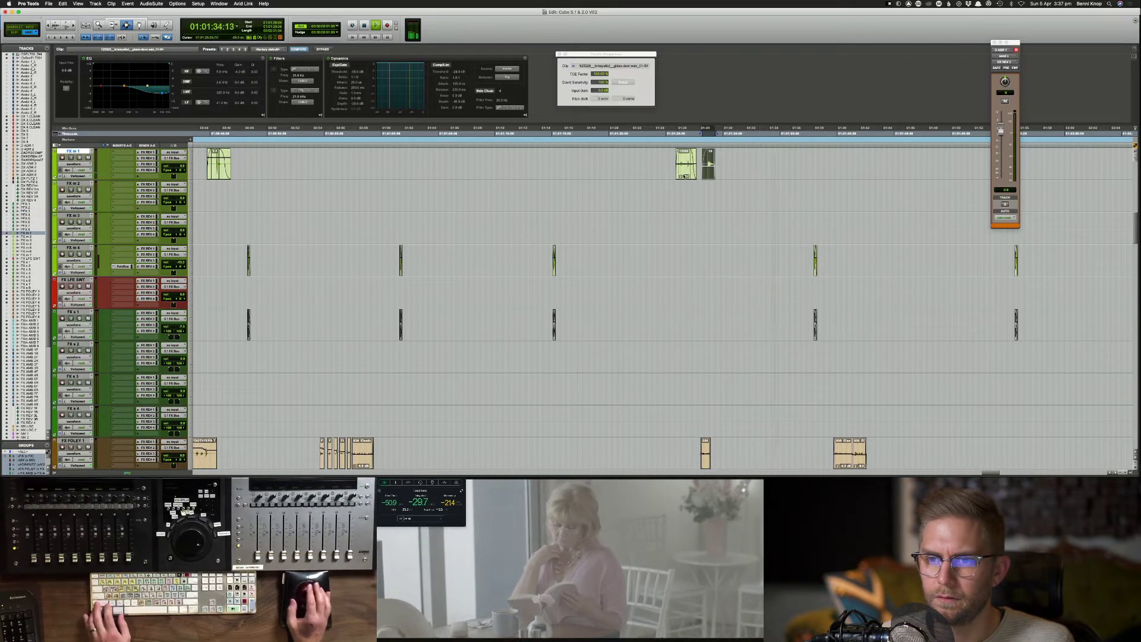
Step: Stop playback, place the edit cursor at 01:01:19:03 on the empty track below FX m 1 and briefly replay the scene
{"action": "left_click", "coordinate": [672, 162]}
{"action": "key", "text": "space"}
{"action": "left_click", "coordinate": [601, 161]}
{"action": "left_click", "coordinate": [608, 193]}
{"action": "left_click", "coordinate": [599, 199]}
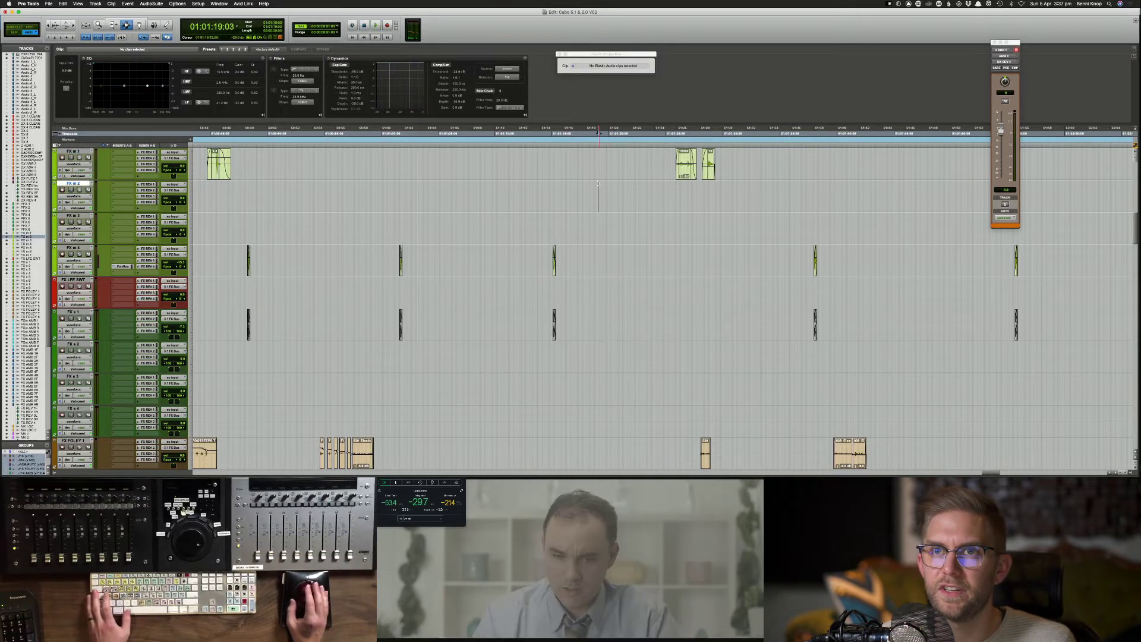
{"action": "key", "text": "space"}
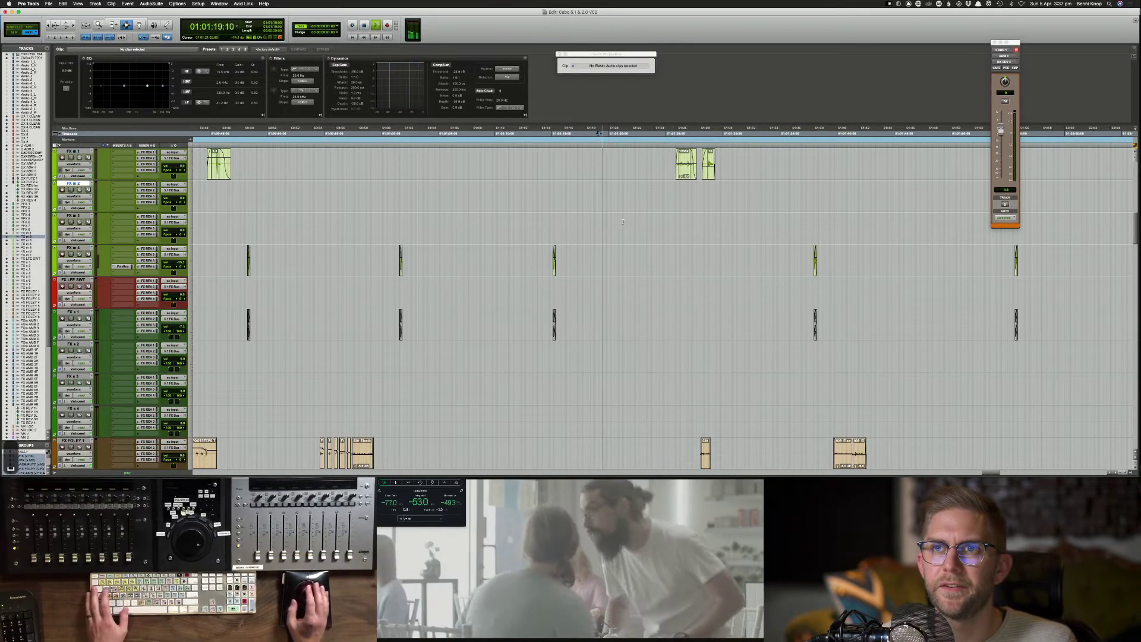
{"action": "key", "text": "space"}
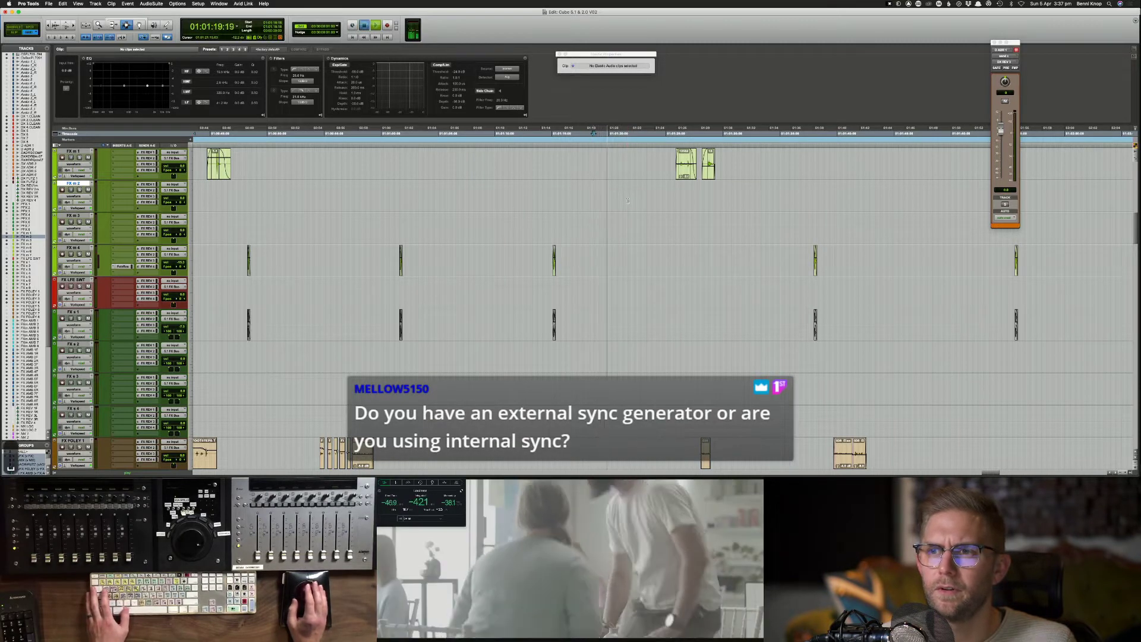
{"action": "key", "text": "space"}
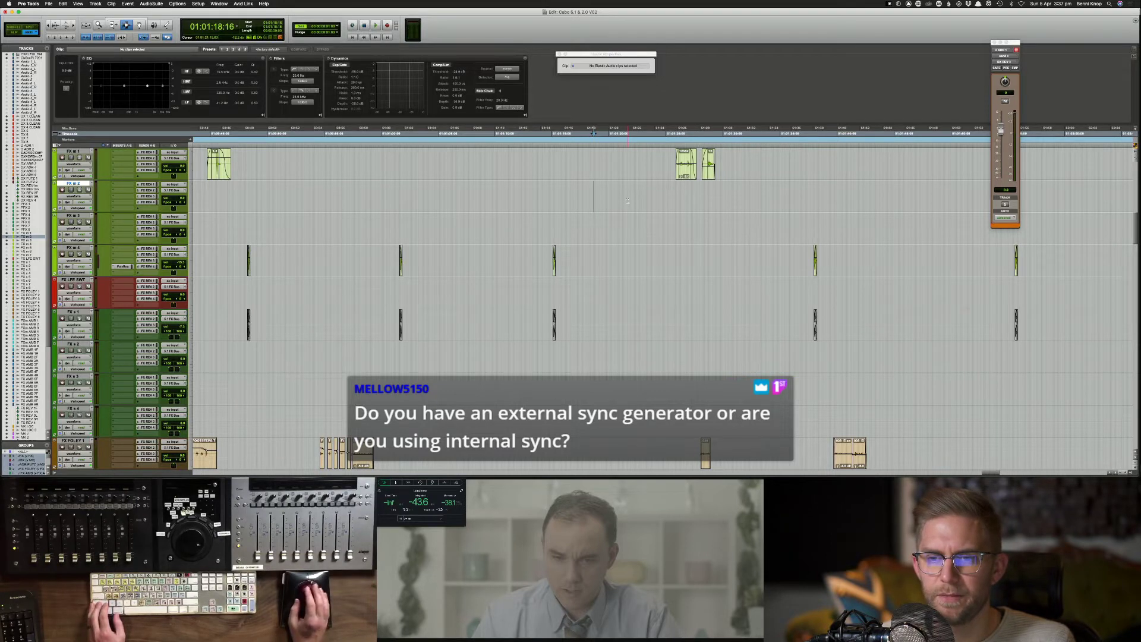
Step: Place the edit cursor at 01:01:16:17, at the start of the PFX 1 clip, and save the session
{"action": "scroll", "coordinate": [627, 201], "scroll_direction": "up", "scroll_amount": 4}
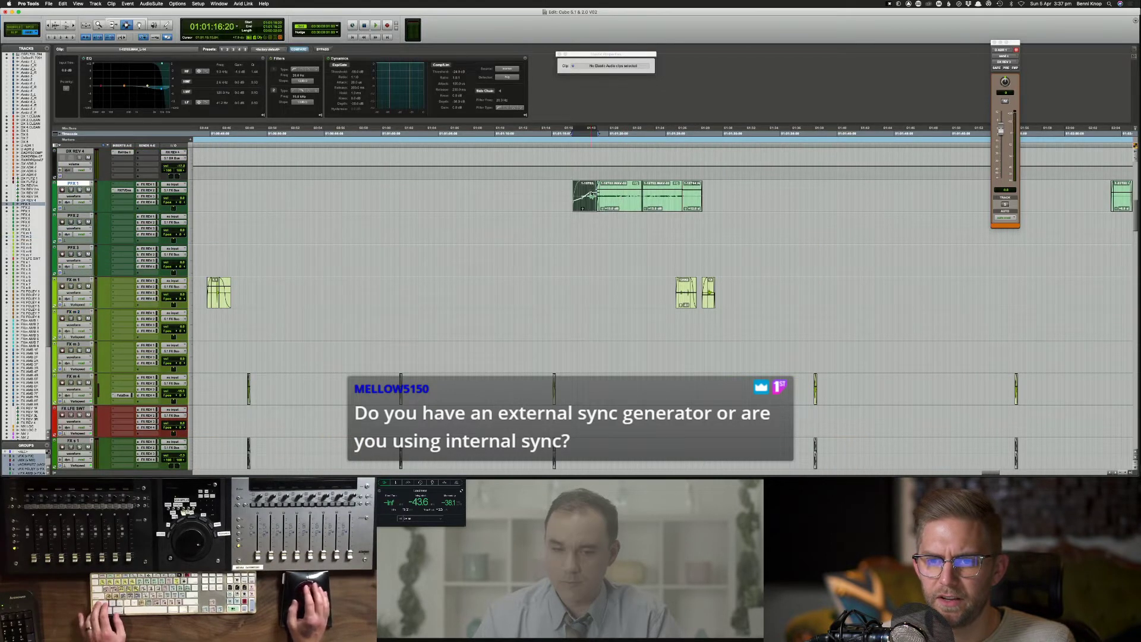
{"action": "left_click", "coordinate": [572, 190]}
{"action": "key", "text": "super+s"}
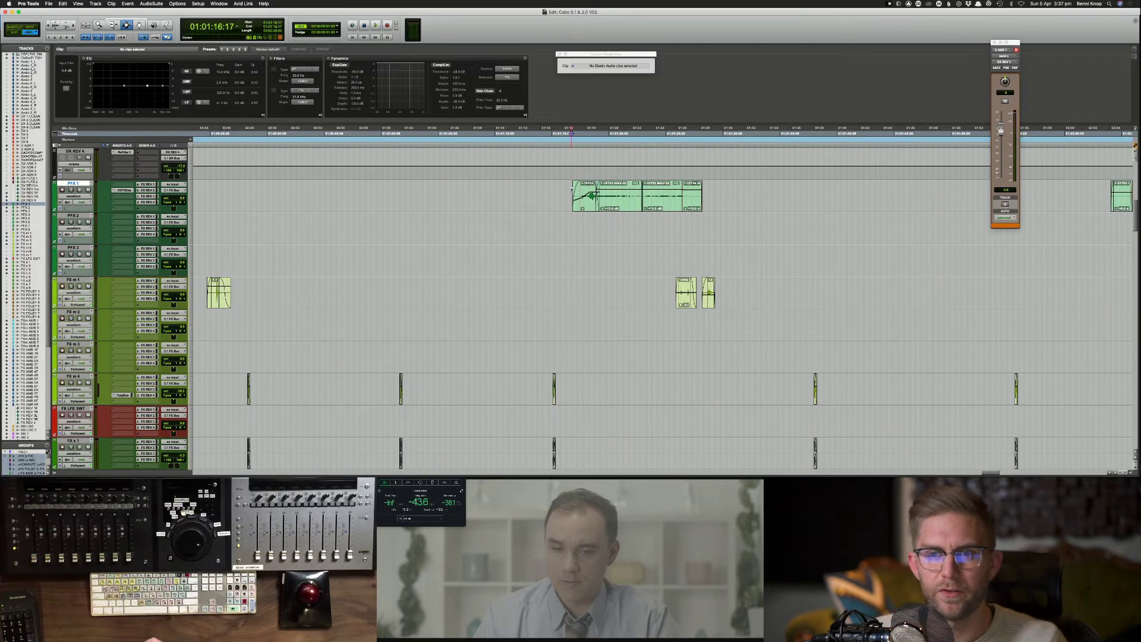
Step: Add a fade-in to the start of the DX 1 CLEAN clip near 01:01:16:14
{"action": "scroll", "coordinate": [571, 189], "scroll_direction": "up", "scroll_amount": 10}
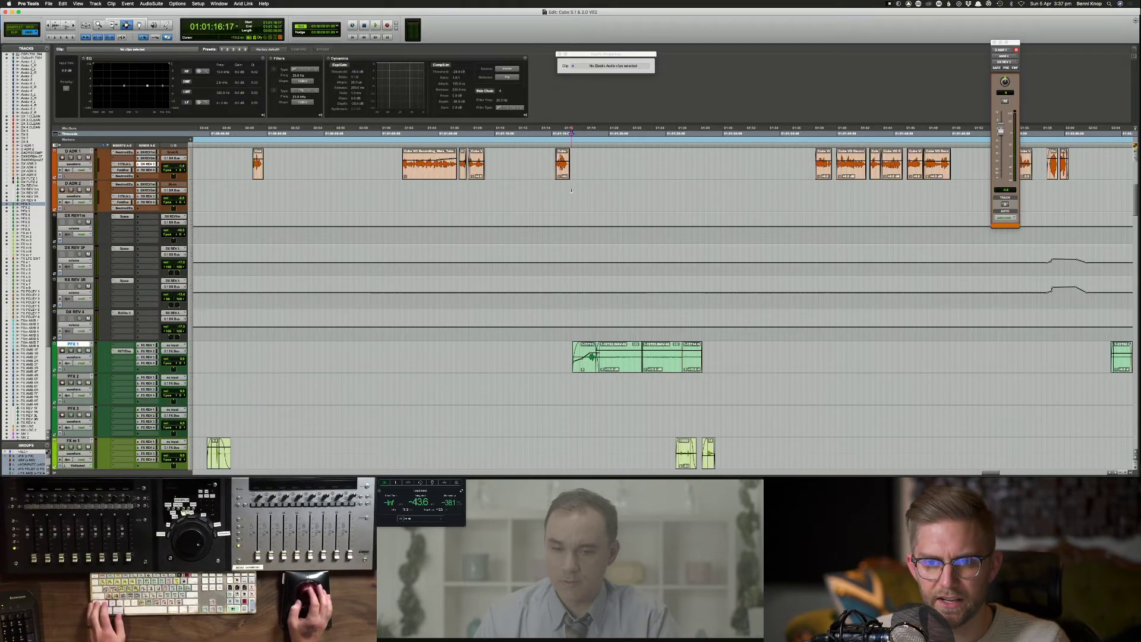
{"action": "key", "text": "super+bracketleft"}
{"action": "key", "text": "super+bracketleft"}
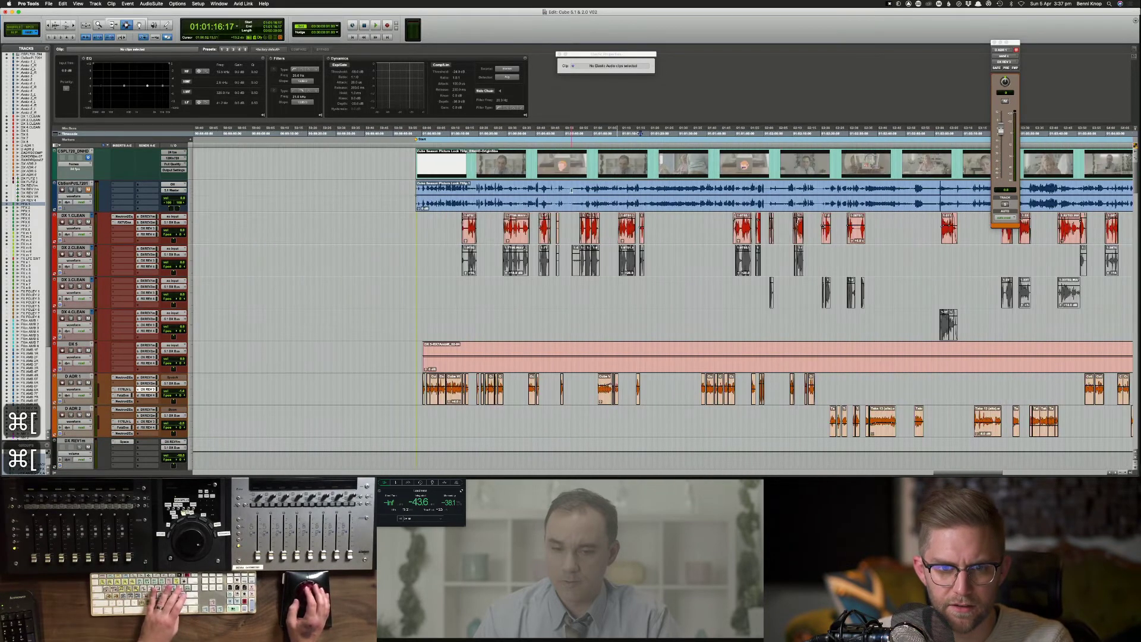
{"action": "key", "text": "super+bracketright"}
{"action": "key", "text": "super+bracketright"}
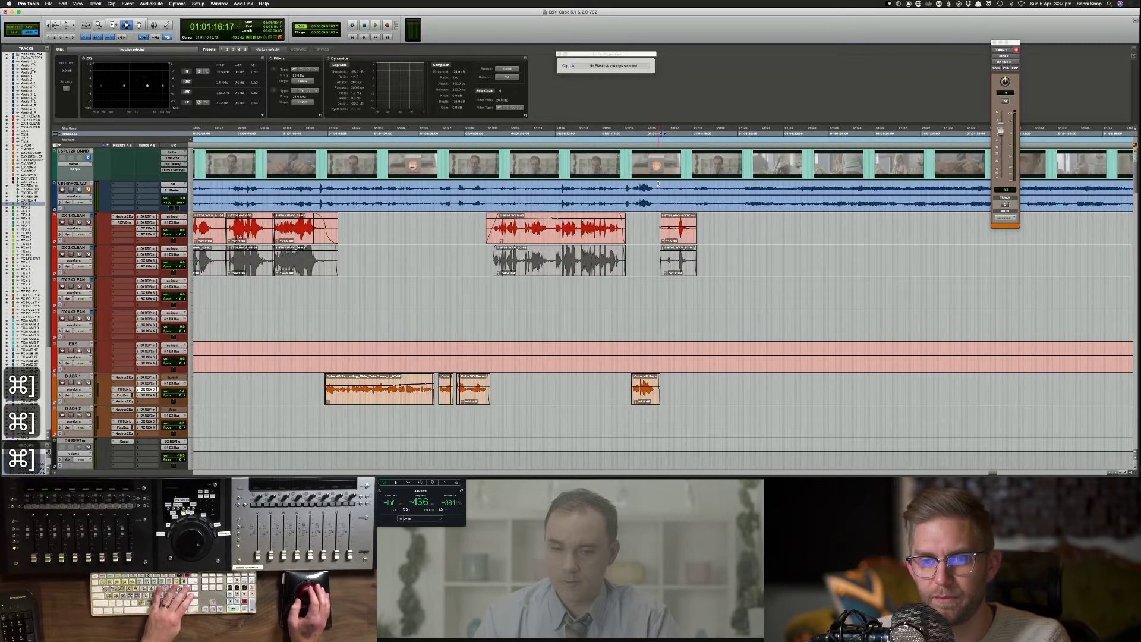
{"action": "key", "text": "super+bracketright"}
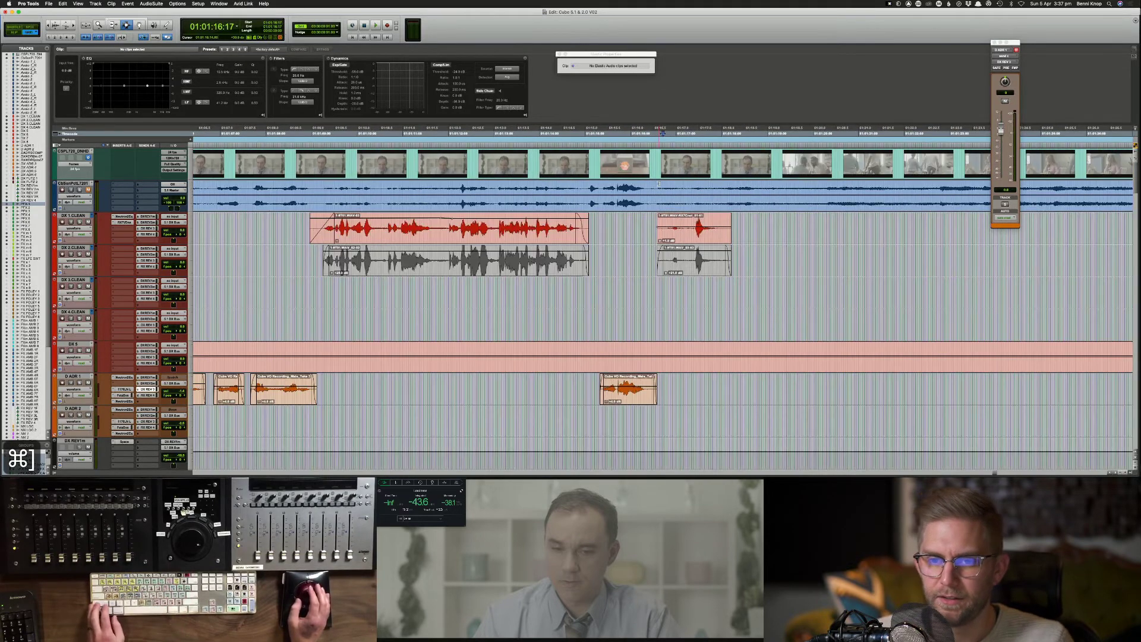
{"action": "scroll", "coordinate": [659, 184], "scroll_direction": "left", "scroll_amount": 3}
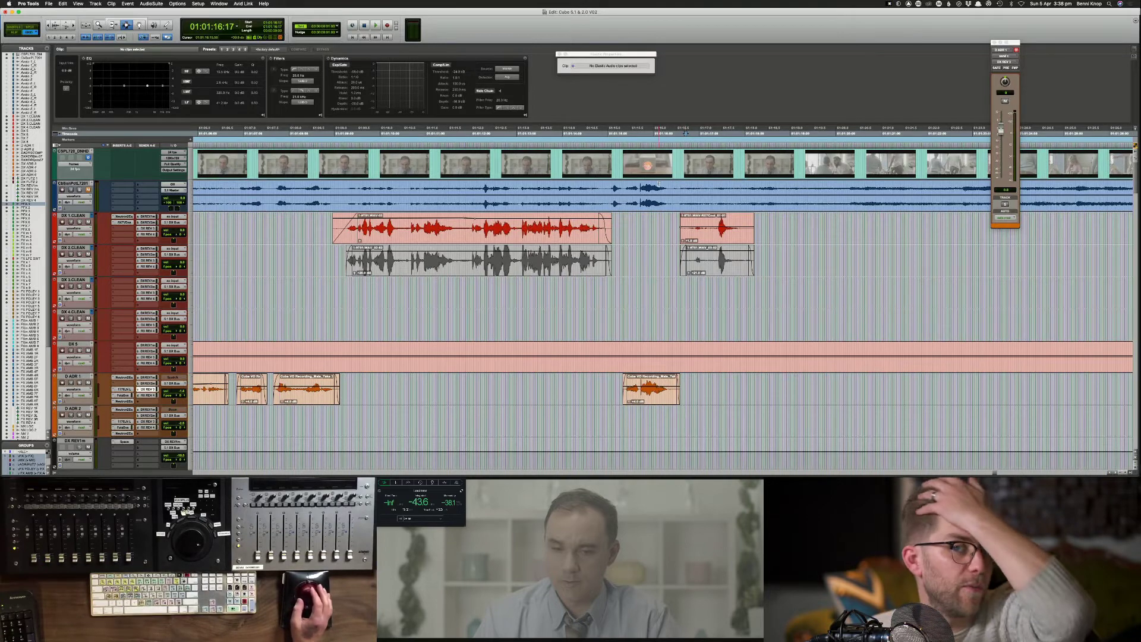
{"action": "key", "text": "space"}
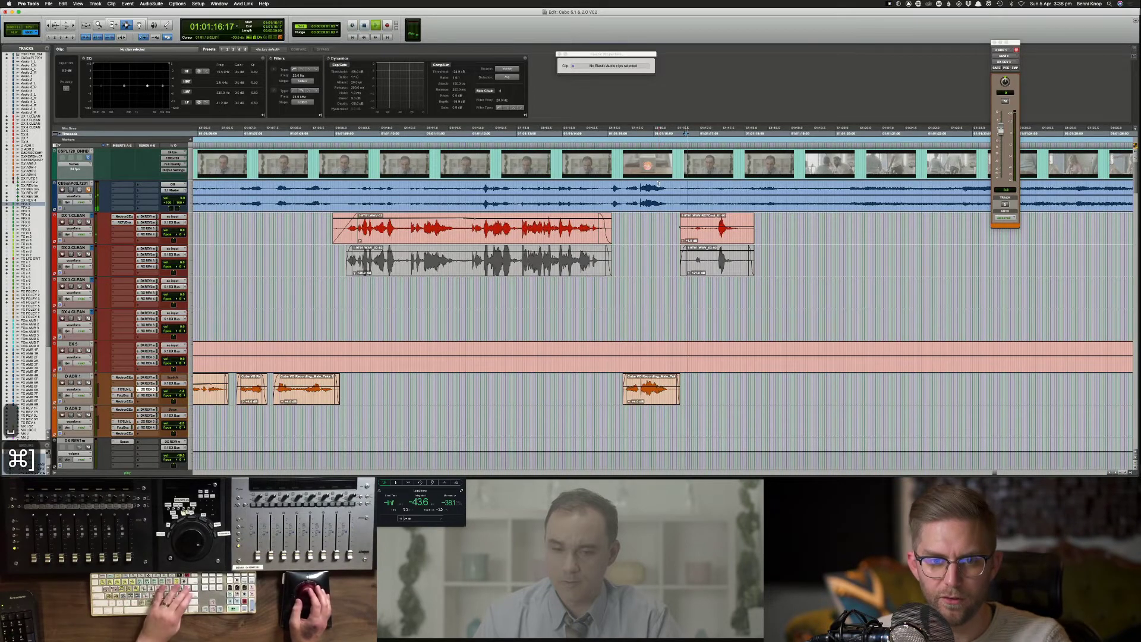
{"action": "key", "text": "super+bracketright"}
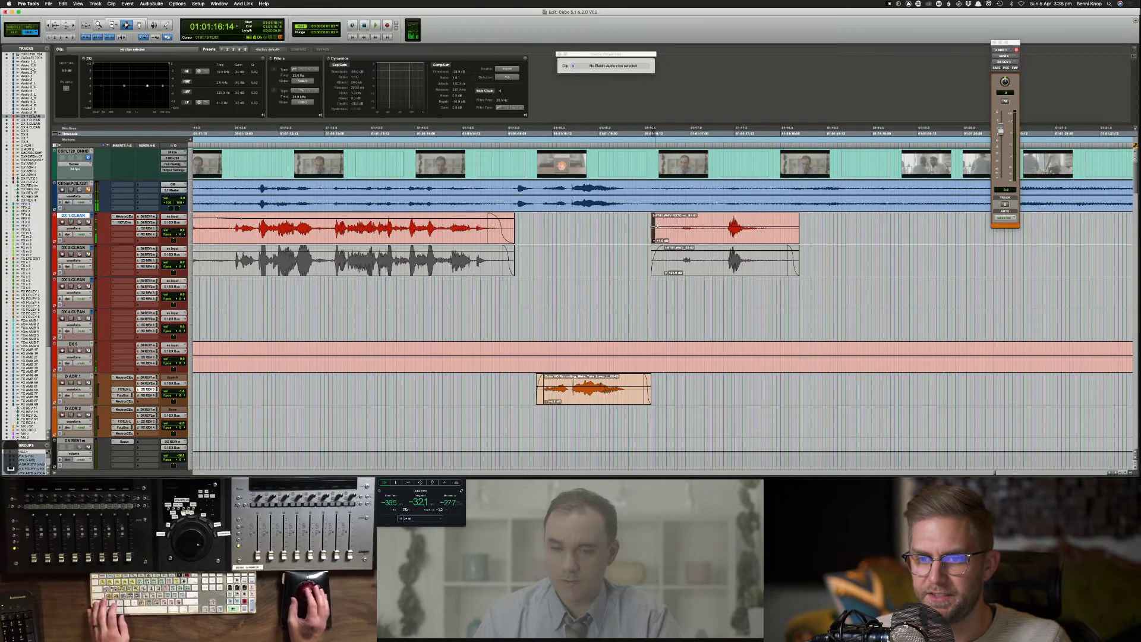
{"action": "key", "text": "f"}
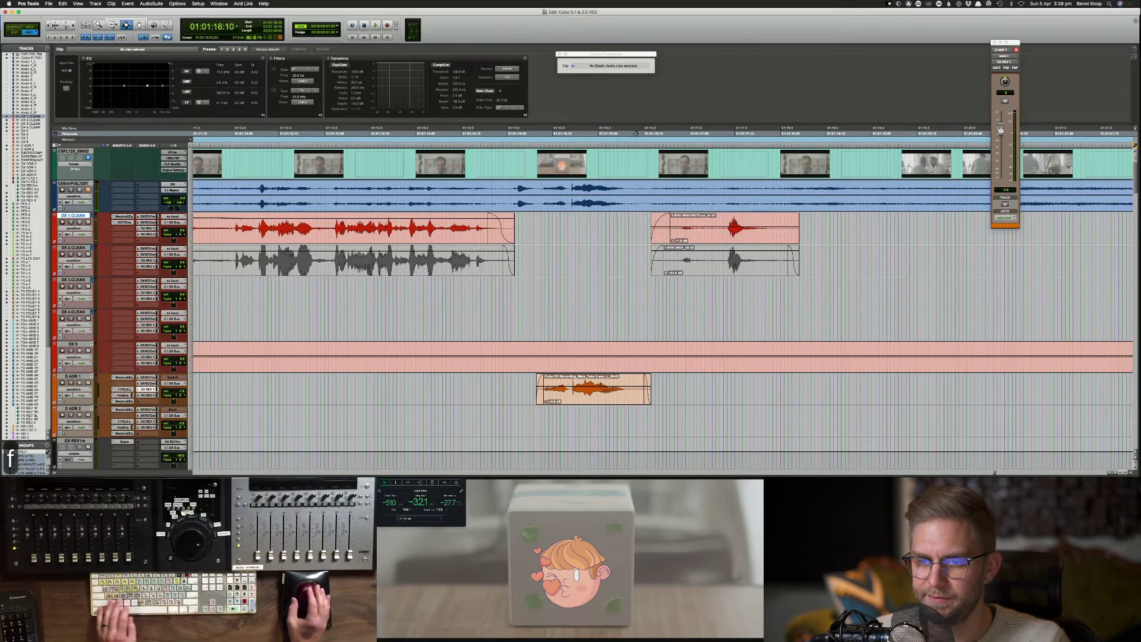
Step: Audition the faded DX 1 CLEAN clip from 01:01:16:10 and save the session
{"action": "key", "text": "space"}
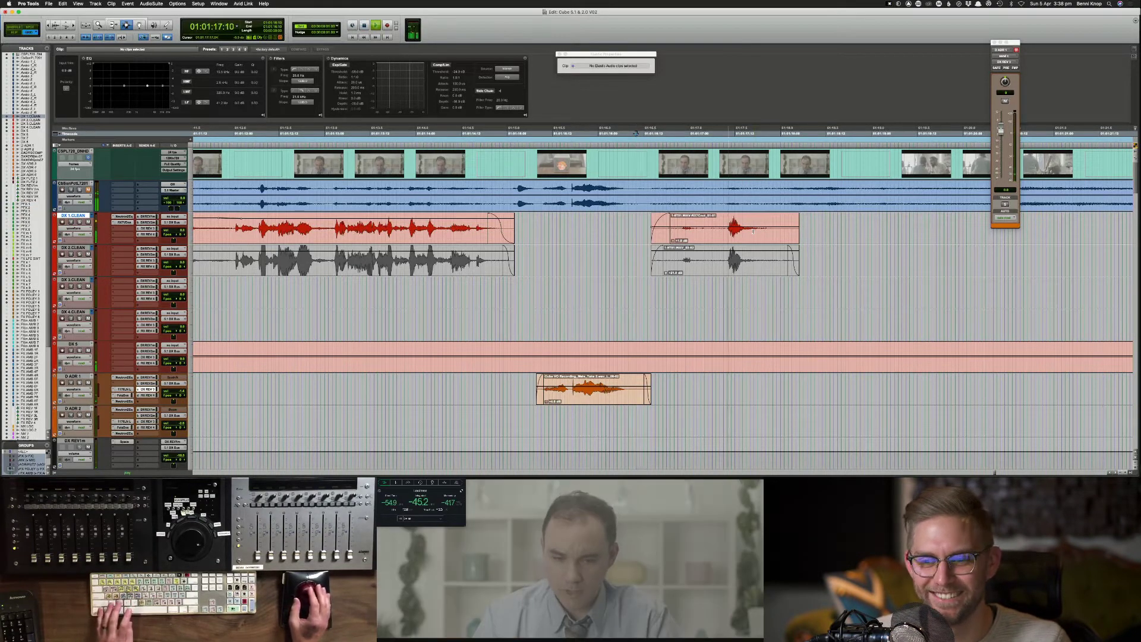
{"action": "key", "text": "space"}
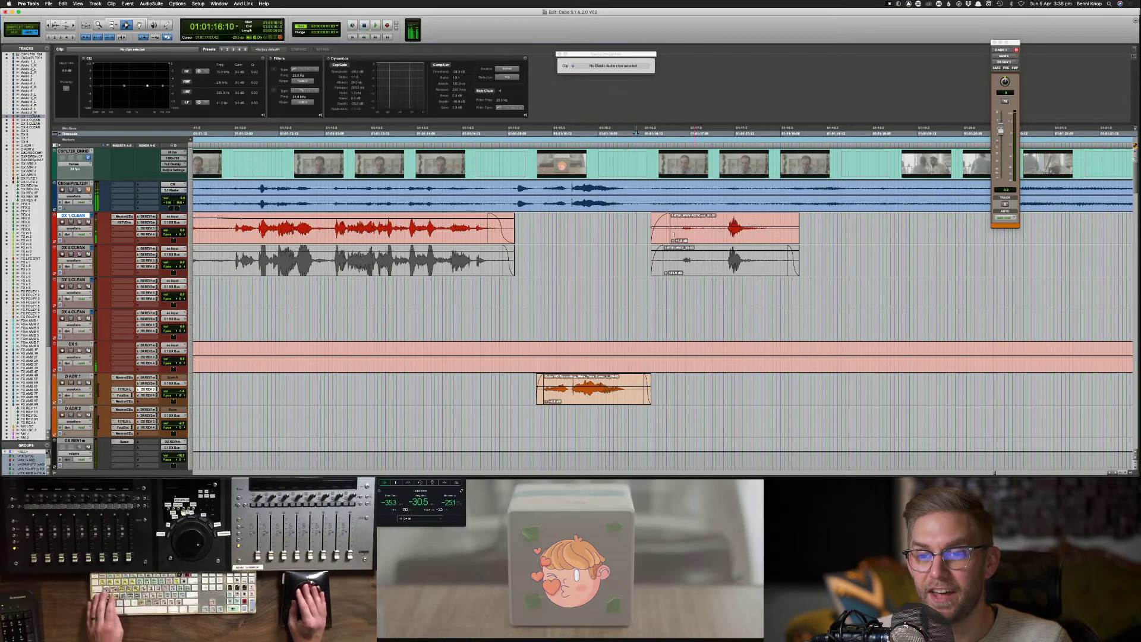
{"action": "key", "text": "super+s"}
Step: Play the dialogue transition from 01:01:15:02 and check the DX REV and PFX 1 tracks
{"action": "scroll", "coordinate": [529, 232], "scroll_direction": "down", "scroll_amount": 2}
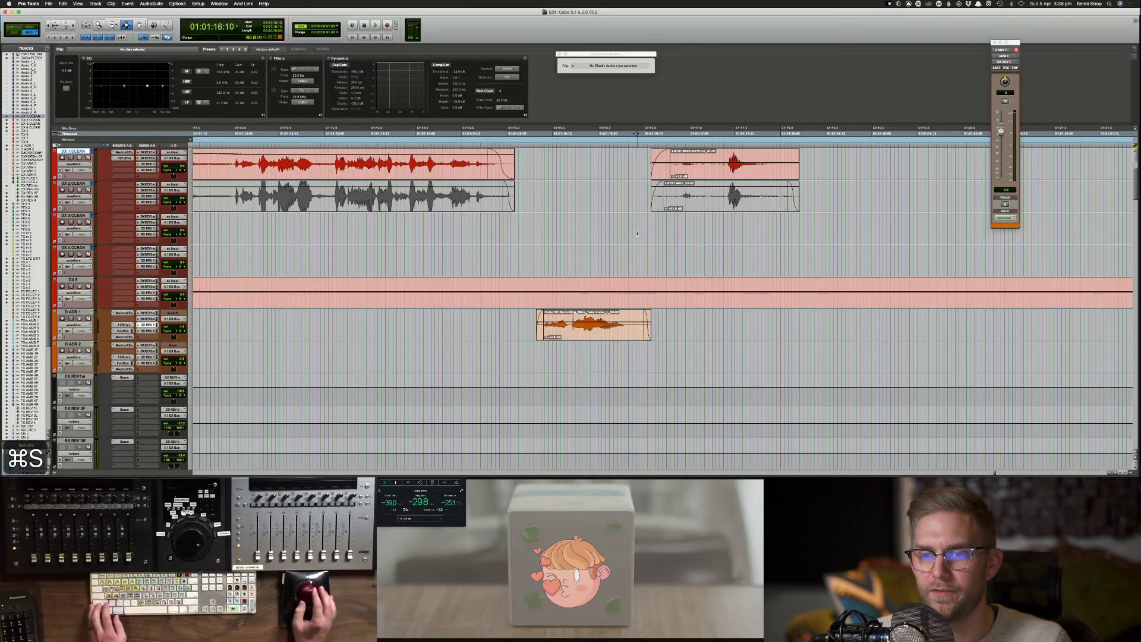
{"action": "left_click", "coordinate": [528, 231]}
{"action": "key", "text": "space"}
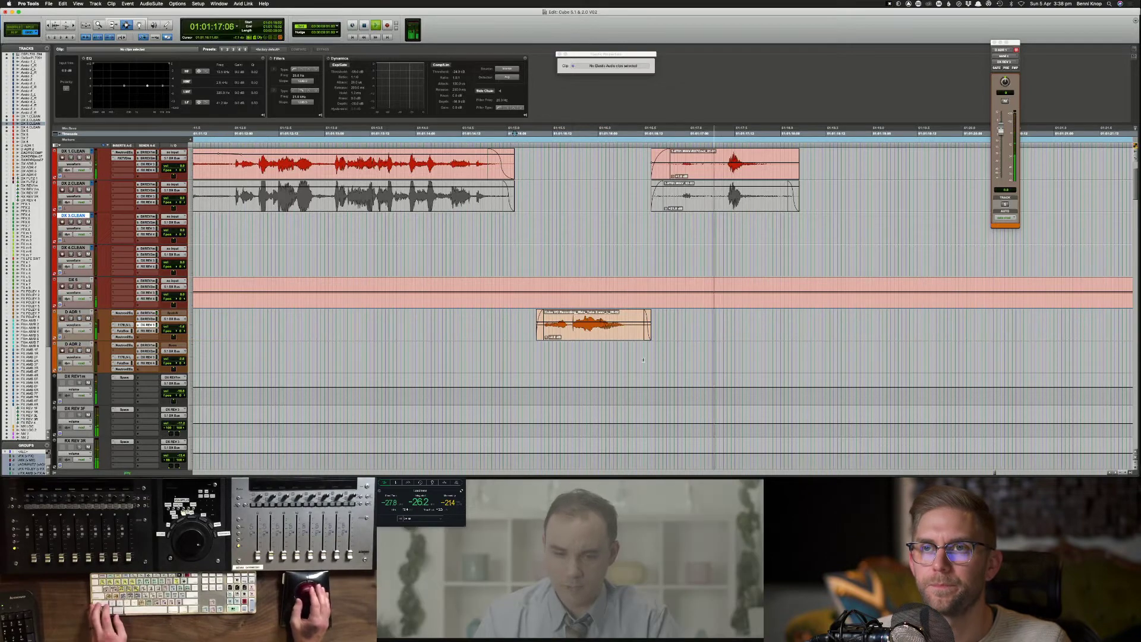
{"action": "scroll", "coordinate": [643, 359], "scroll_direction": "down", "scroll_amount": 3}
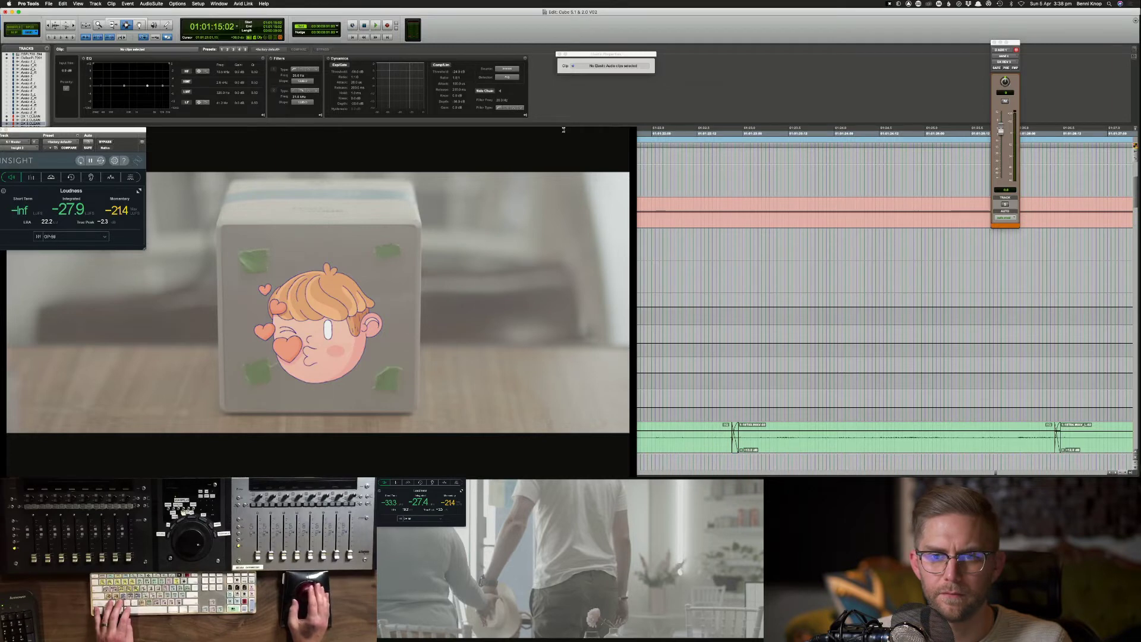
Step: Toggle the Video window to bring the picture back on its output, and test playback from 01:01:15:02
{"action": "key", "text": "super+9"}
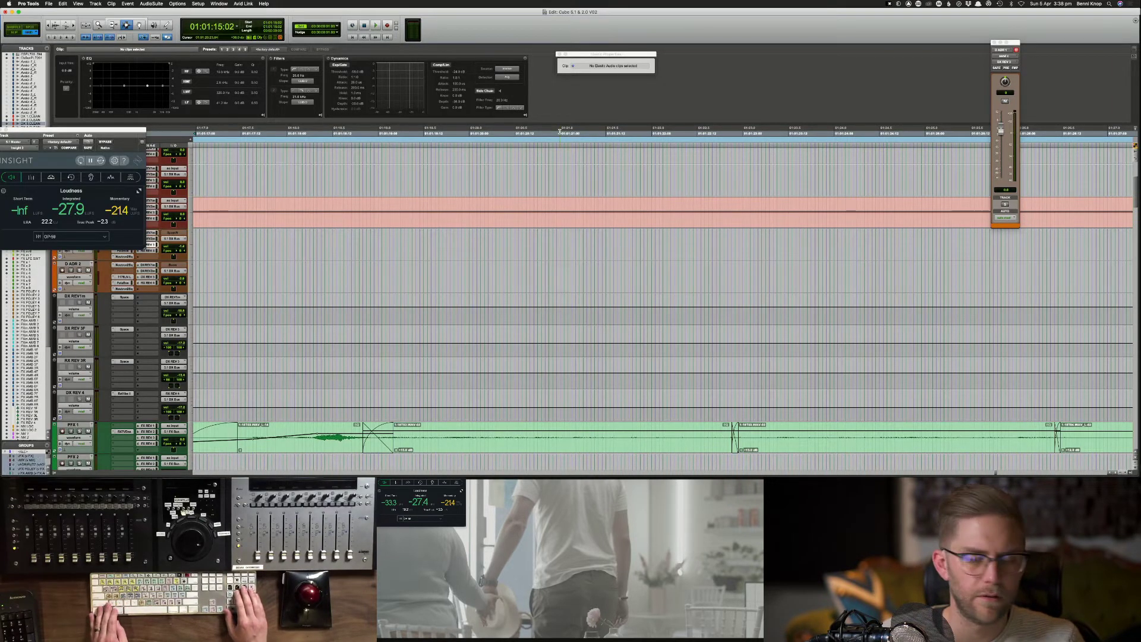
{"action": "key", "text": "super+9"}
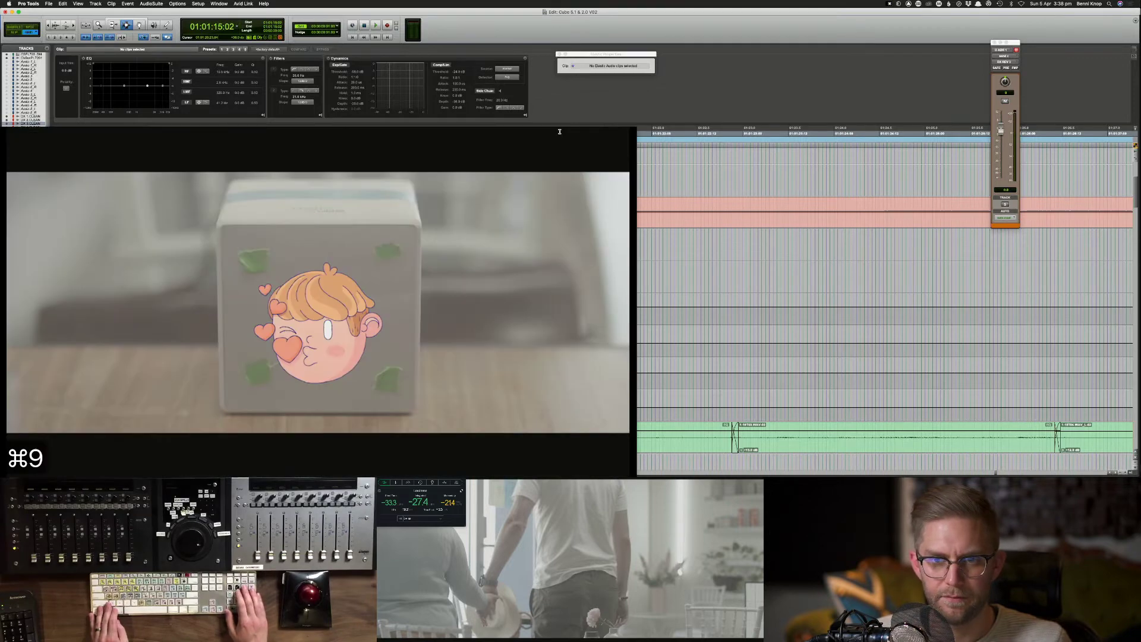
{"action": "key", "text": "super+9"}
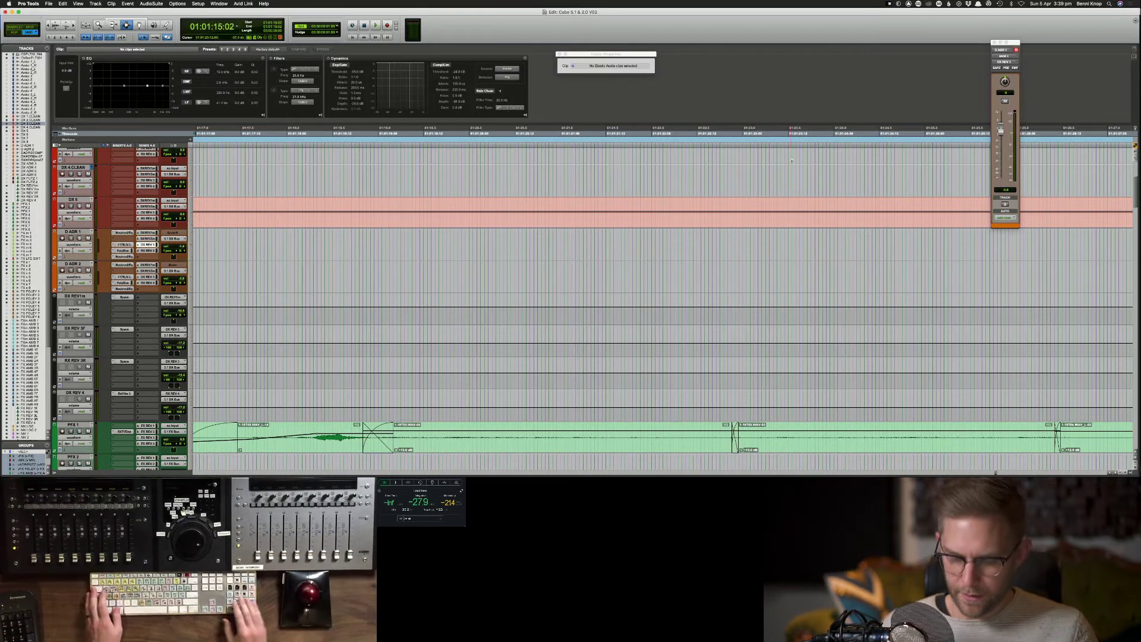
{"action": "key", "text": "super+9"}
{"action": "key", "text": "space"}
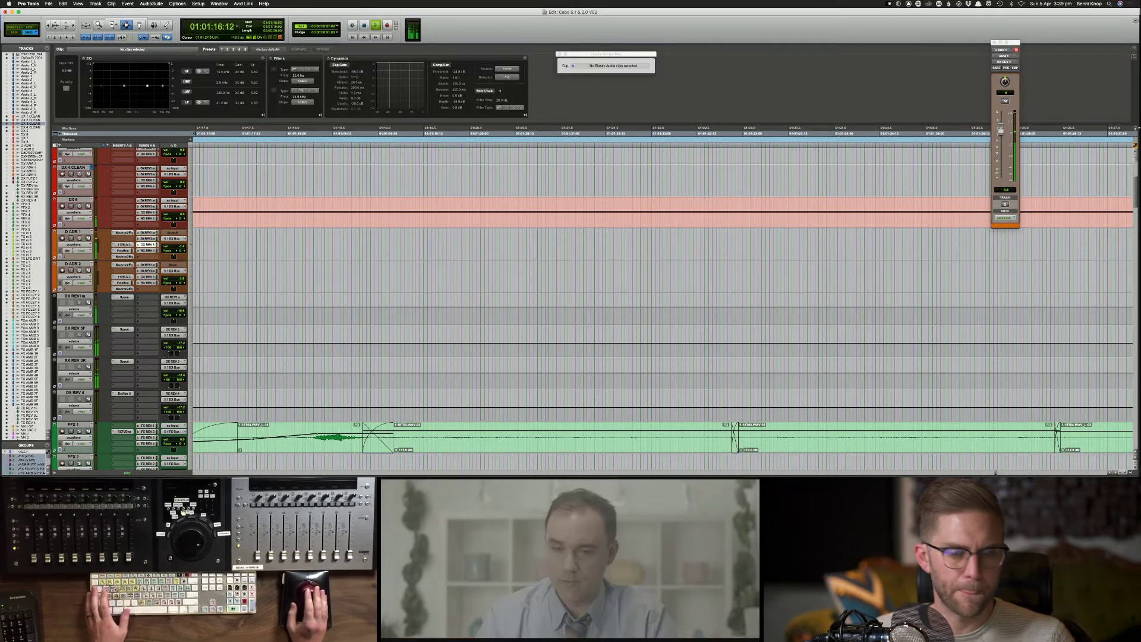
{"action": "key", "text": "space"}
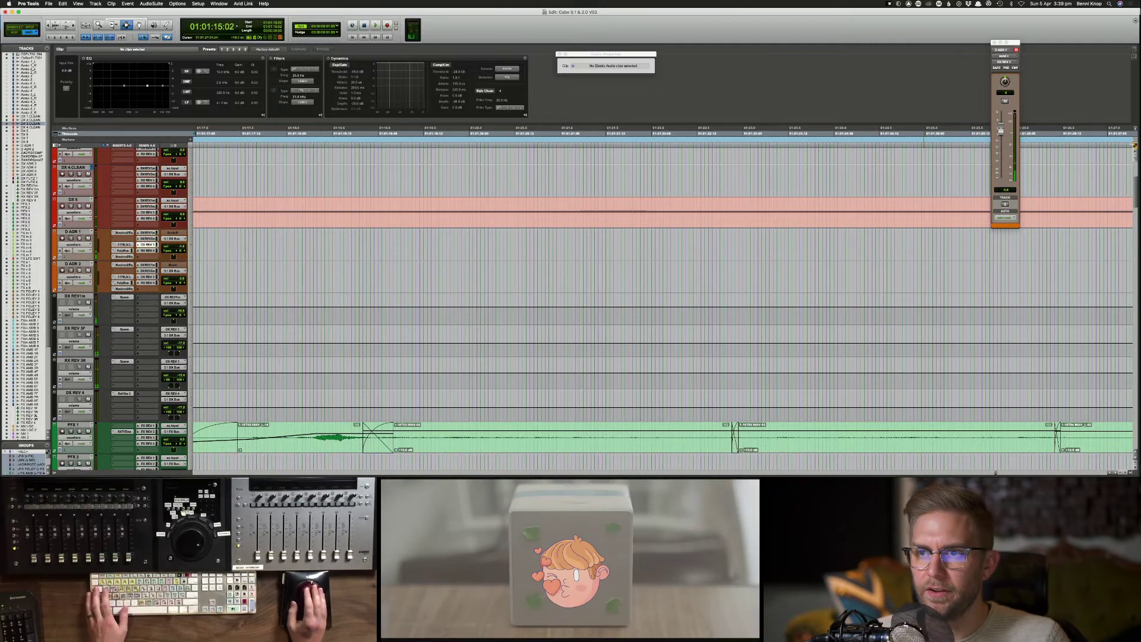
Step: Play the transition against picture from just before the D ADR 1 clip at about 01:01:15:03, and save the session
{"action": "key", "text": "space"}
{"action": "key", "text": "super+["}
{"action": "key", "text": "super+["}
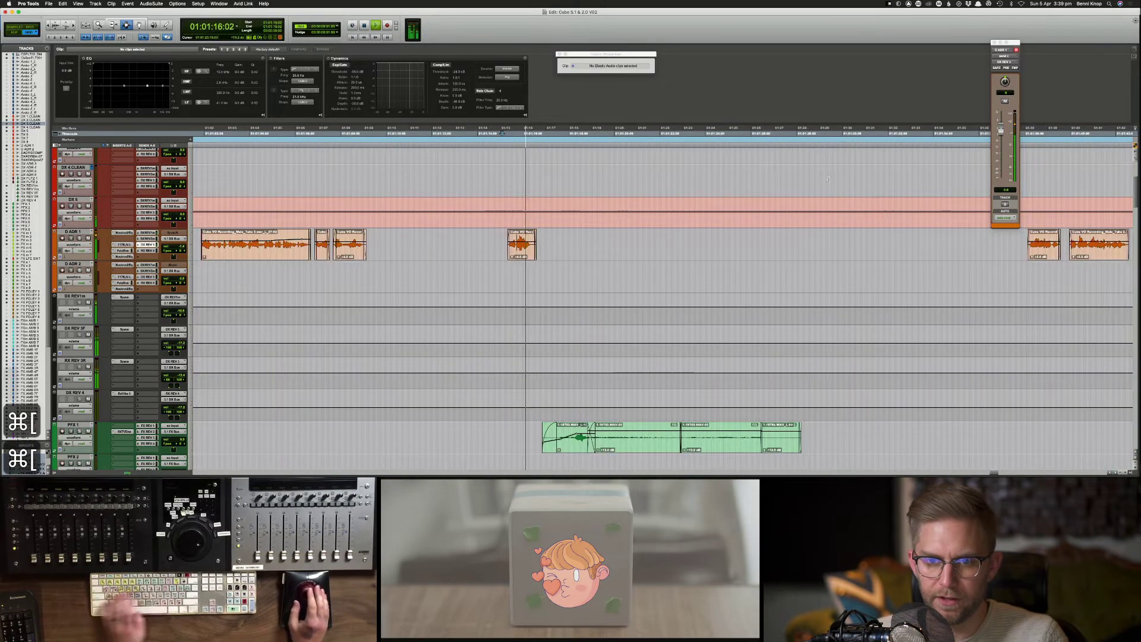
{"action": "key", "text": "space"}
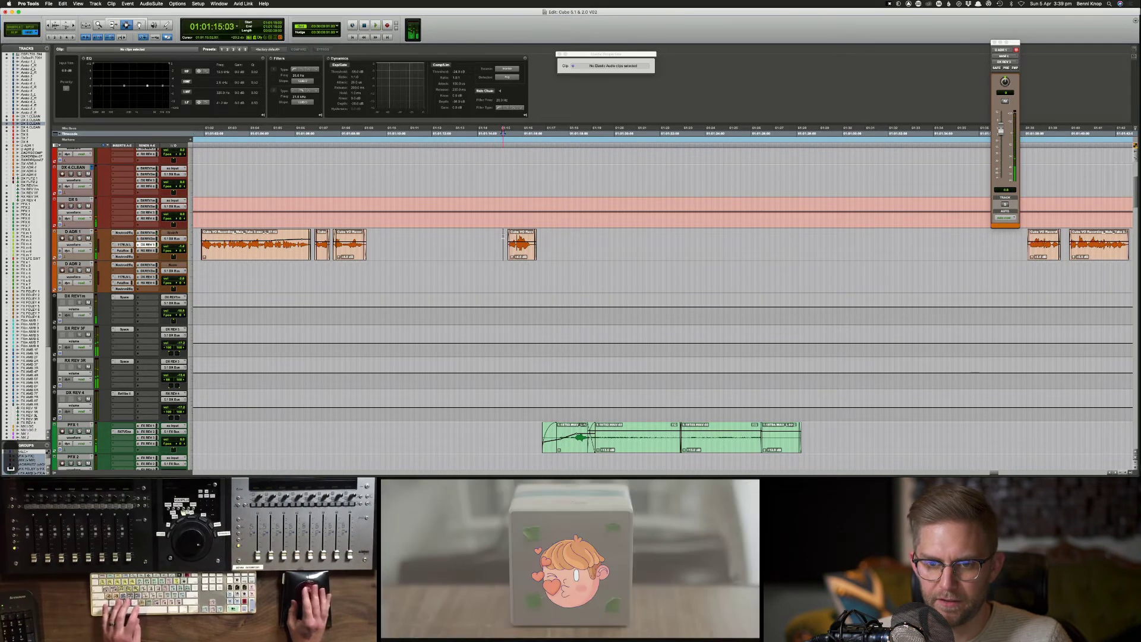
{"action": "left_click", "coordinate": [502, 236]}
{"action": "key", "text": "space"}
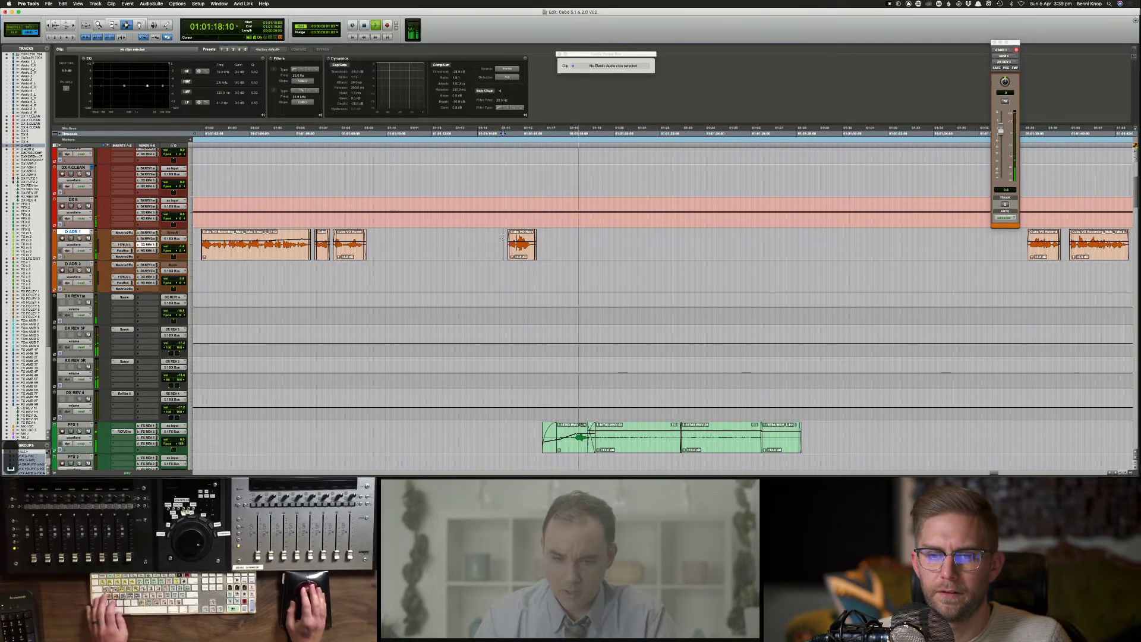
{"action": "key", "text": "space"}
{"action": "key", "text": "super+s"}
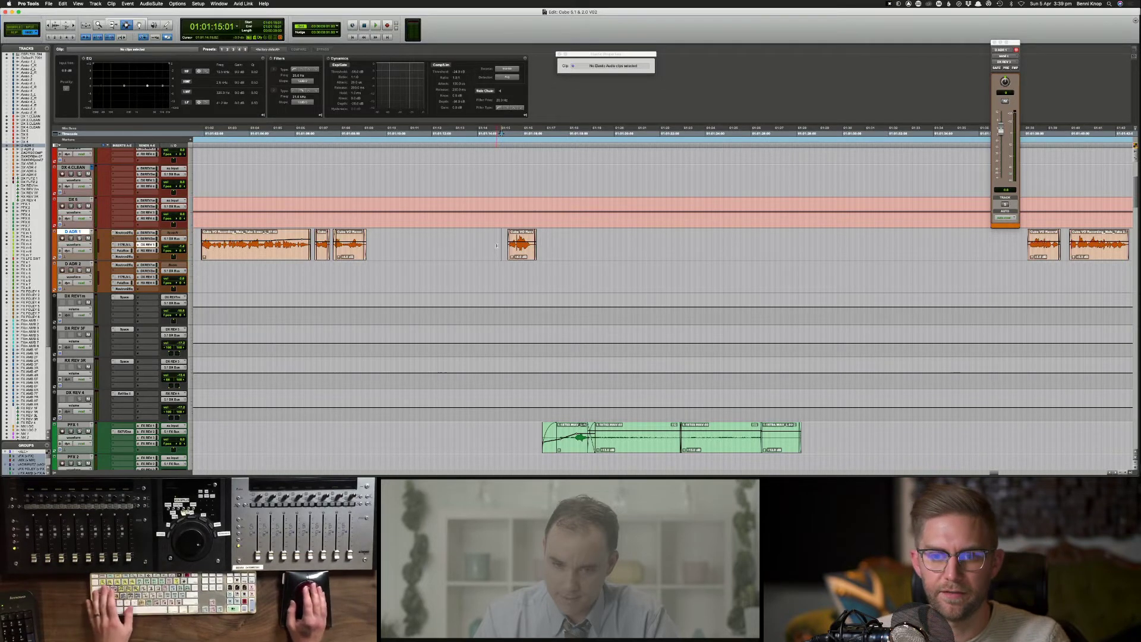
Step: Create a longer crossfade between the first two PFX 1 clips near 01:01:18:16, check it in playback and save the session
{"action": "key", "text": "space"}
{"action": "scroll", "coordinate": [529, 268], "scroll_direction": "down", "scroll_amount": 3}
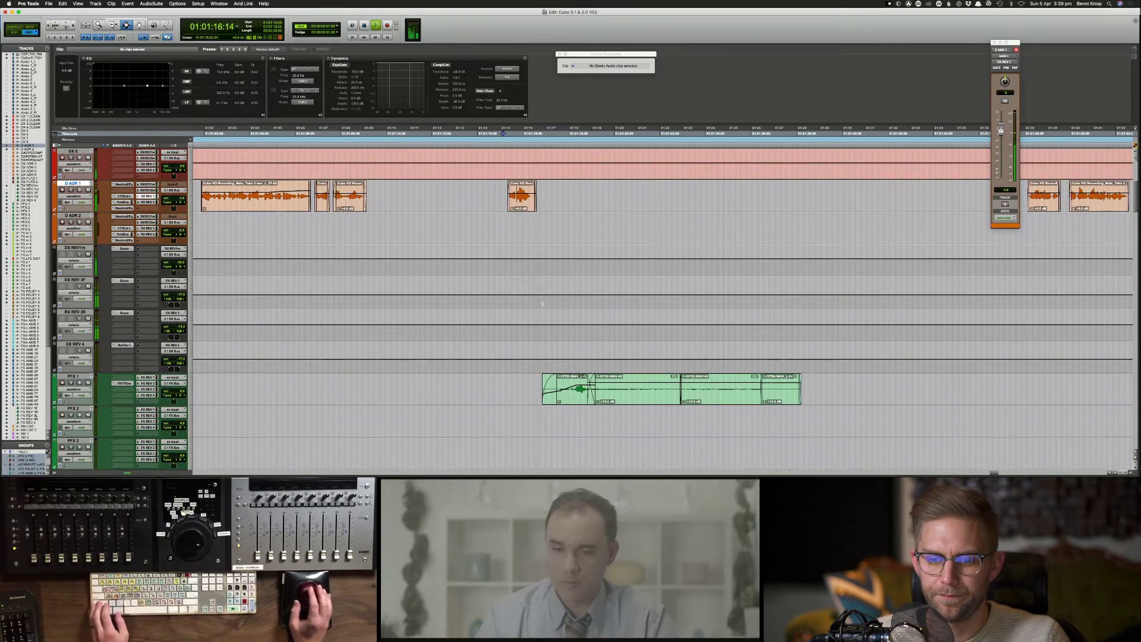
{"action": "left_click_drag", "start_coordinate": [587, 395], "coordinate": [599, 397]}
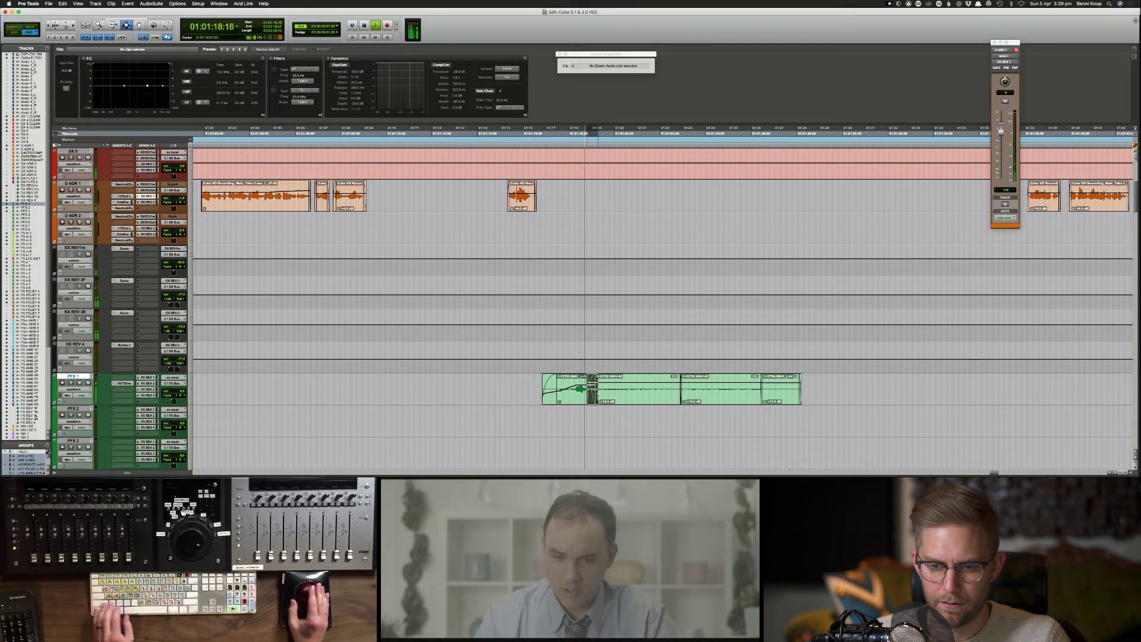
{"action": "key", "text": "f"}
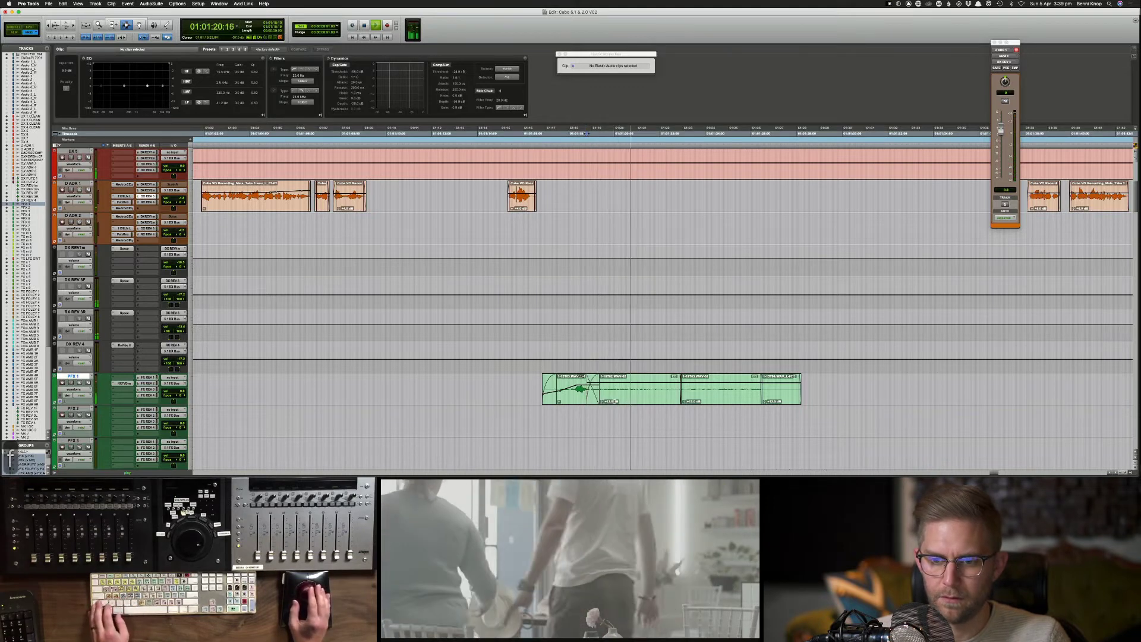
{"action": "scroll", "coordinate": [603, 360], "scroll_direction": "down", "scroll_amount": 4}
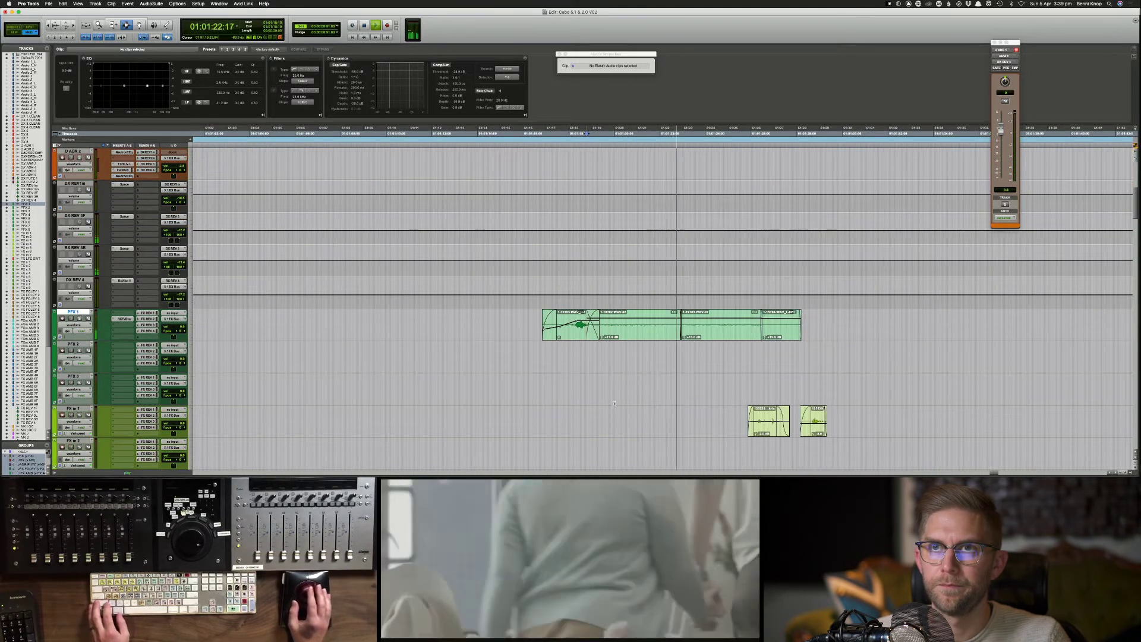
{"action": "key", "text": "super+s"}
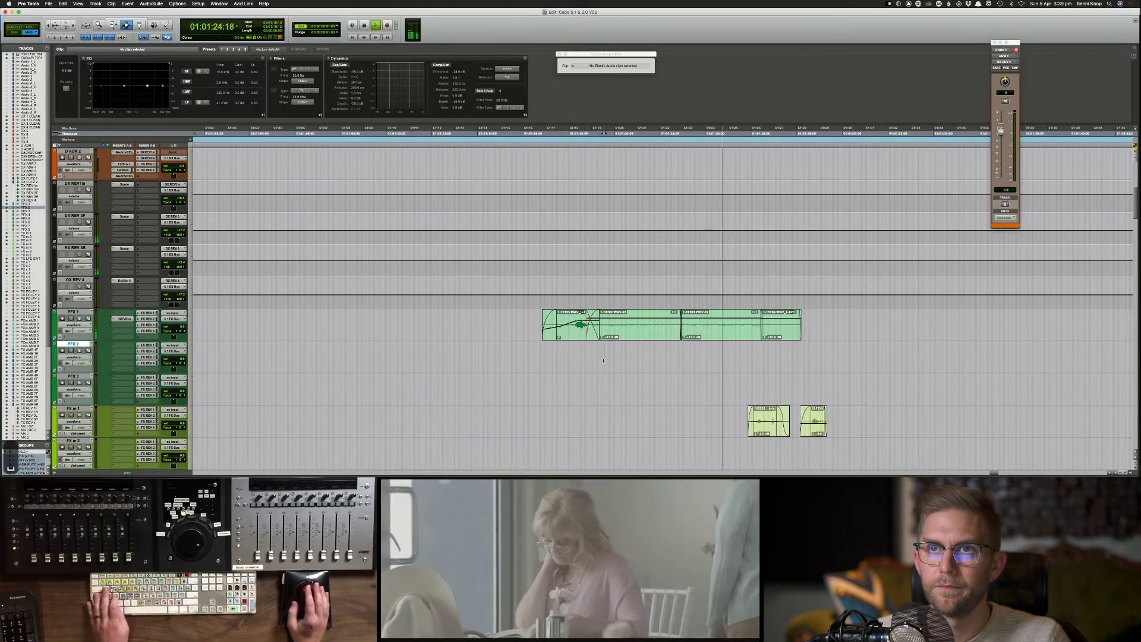
Step: Switch to Chrome and search Soundsnap for "walking concrete"
{"action": "key", "text": "super+Tab"}
{"action": "key", "text": "super+Tab"}
{"action": "key", "text": "super+Tab"}
{"action": "key", "text": "super+Tab"}
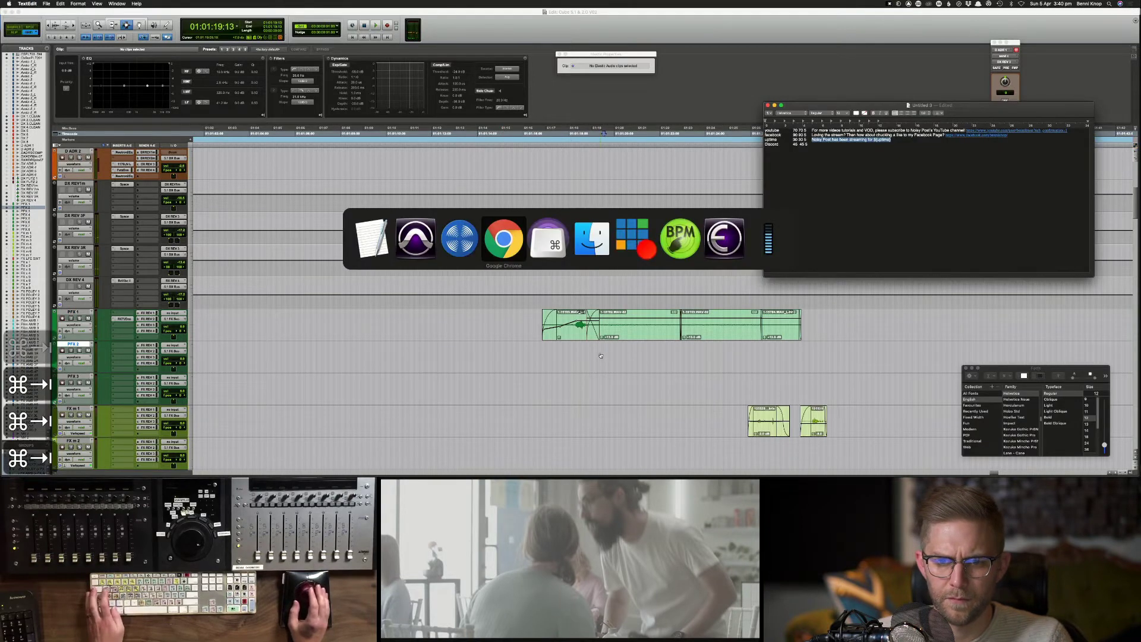
{"action": "left_click", "coordinate": [460, 84]}
{"action": "type", "text": "walking conce"}
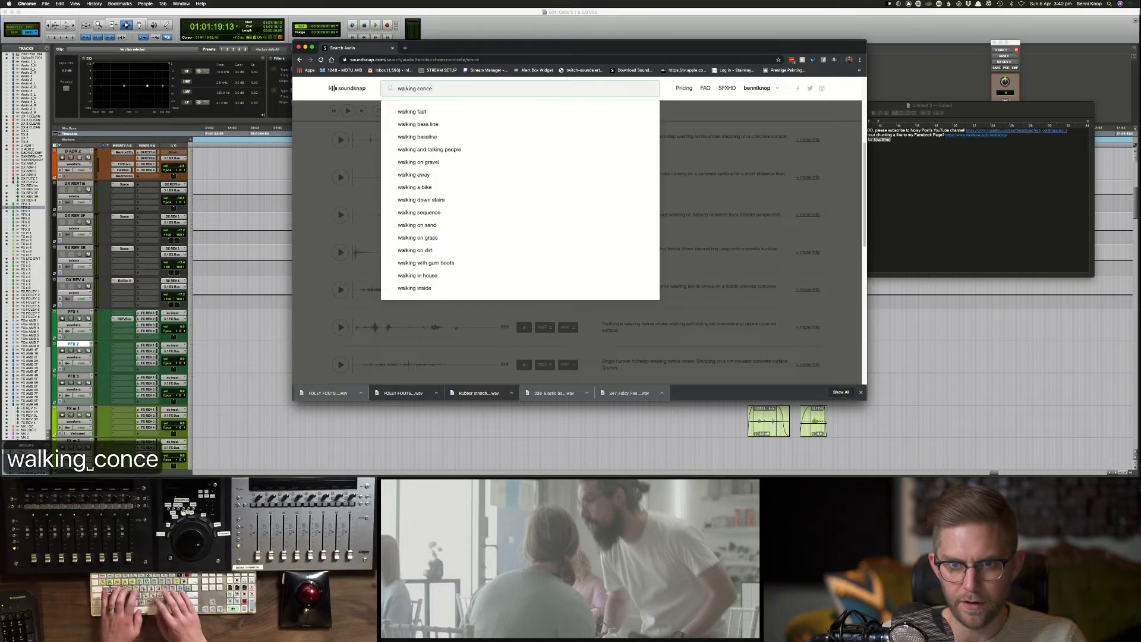
{"action": "key", "text": "BackSpace"}
{"action": "type", "text": "rete"}
{"action": "key", "text": "Return"}
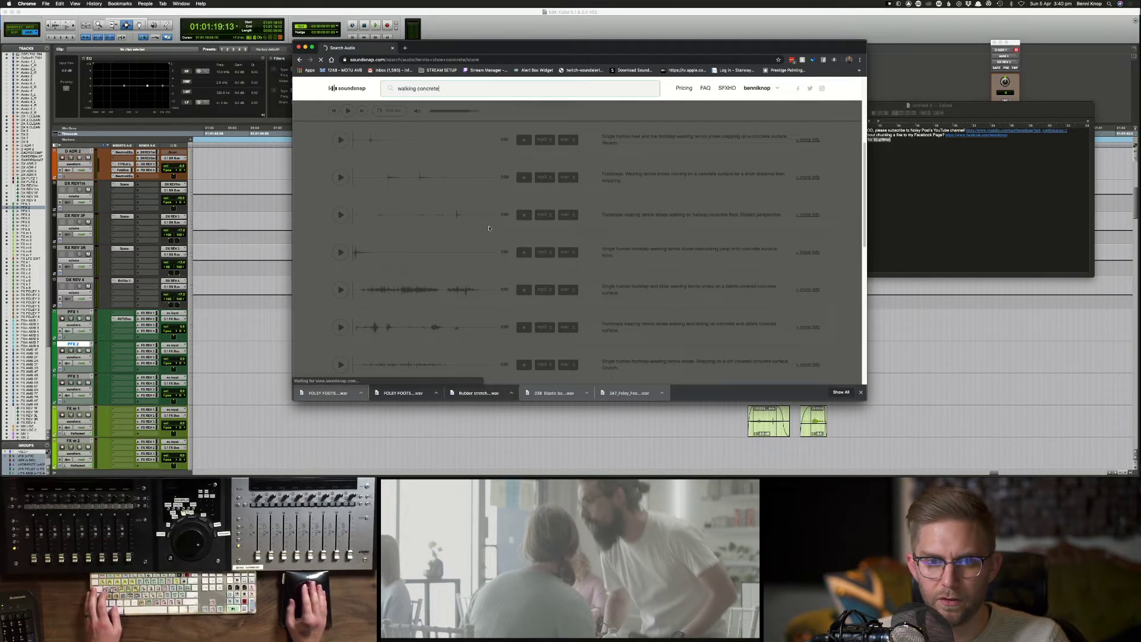
Step: Audition the first two footstep results and download the WAV of the woman's fast-pace shoes on a concrete floor
{"action": "left_click", "coordinate": [340, 216]}
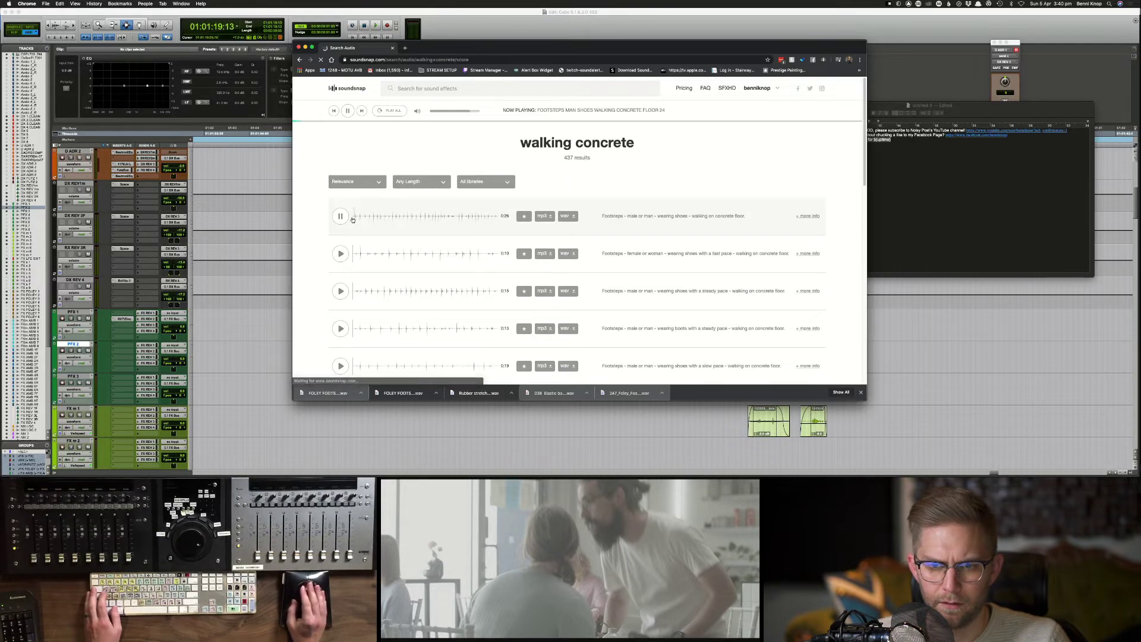
{"action": "left_click", "coordinate": [340, 254]}
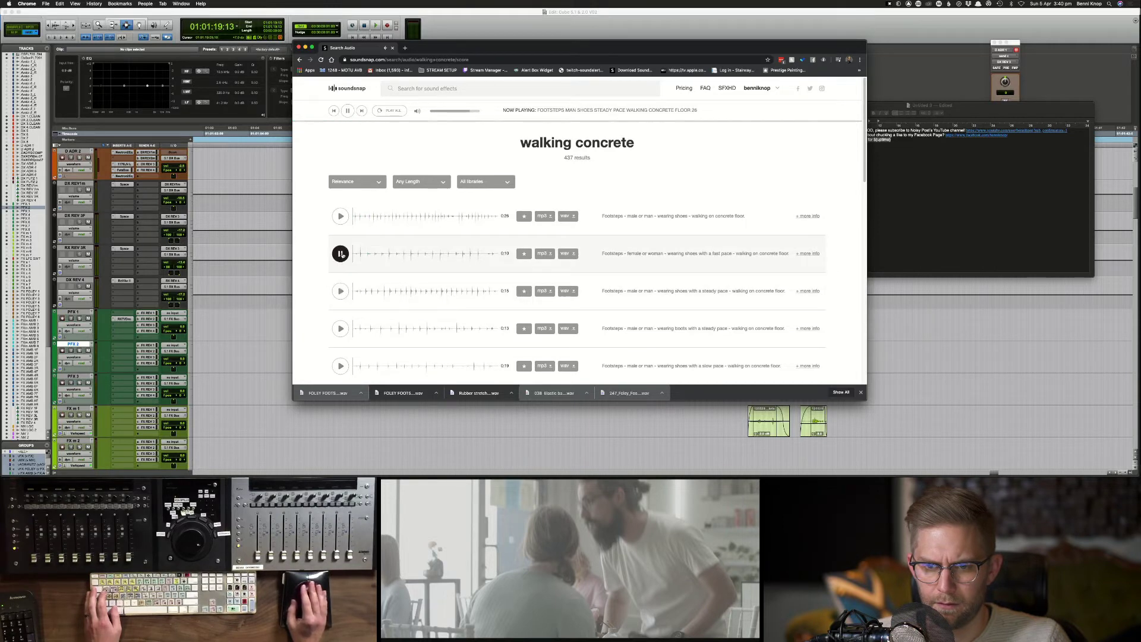
{"action": "left_click", "coordinate": [552, 254]}
Step: Audition the remaining concrete footstep results and download the WAV of the woman's flat shoes walking at a steady pace
{"action": "left_click", "coordinate": [340, 290]}
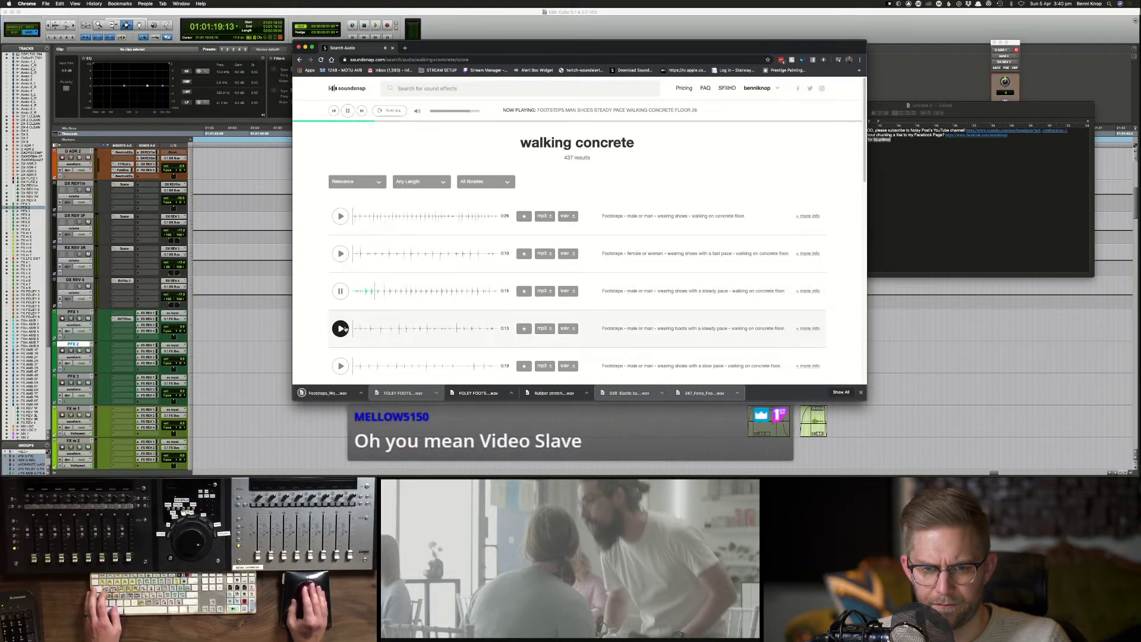
{"action": "scroll", "coordinate": [351, 331], "scroll_direction": "down", "scroll_amount": 2}
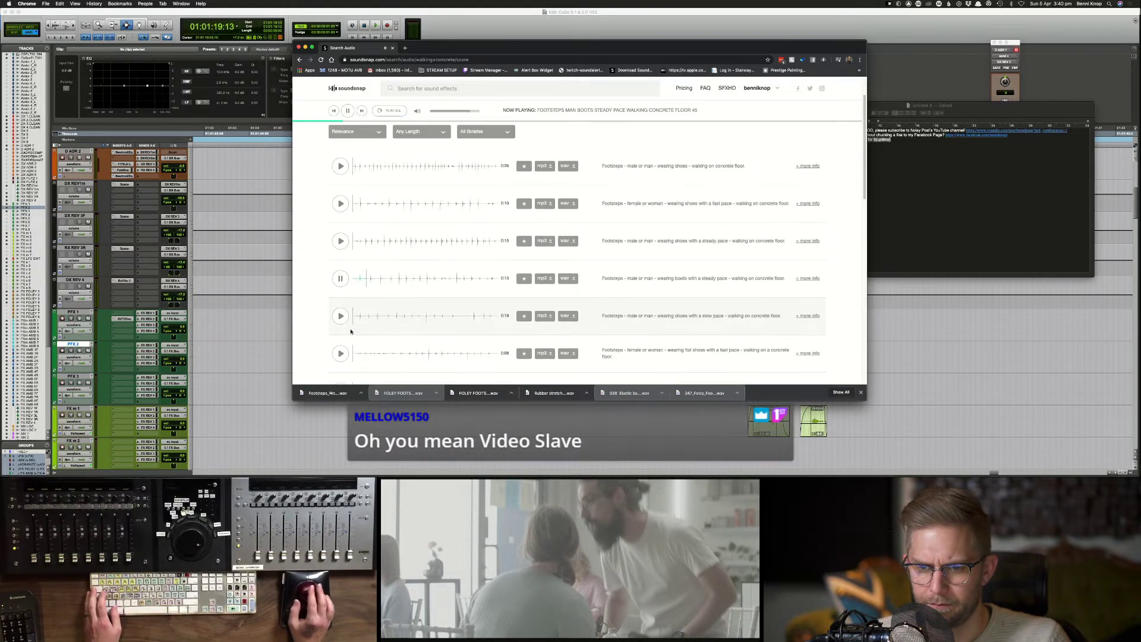
{"action": "scroll", "coordinate": [344, 318], "scroll_direction": "down", "scroll_amount": 1}
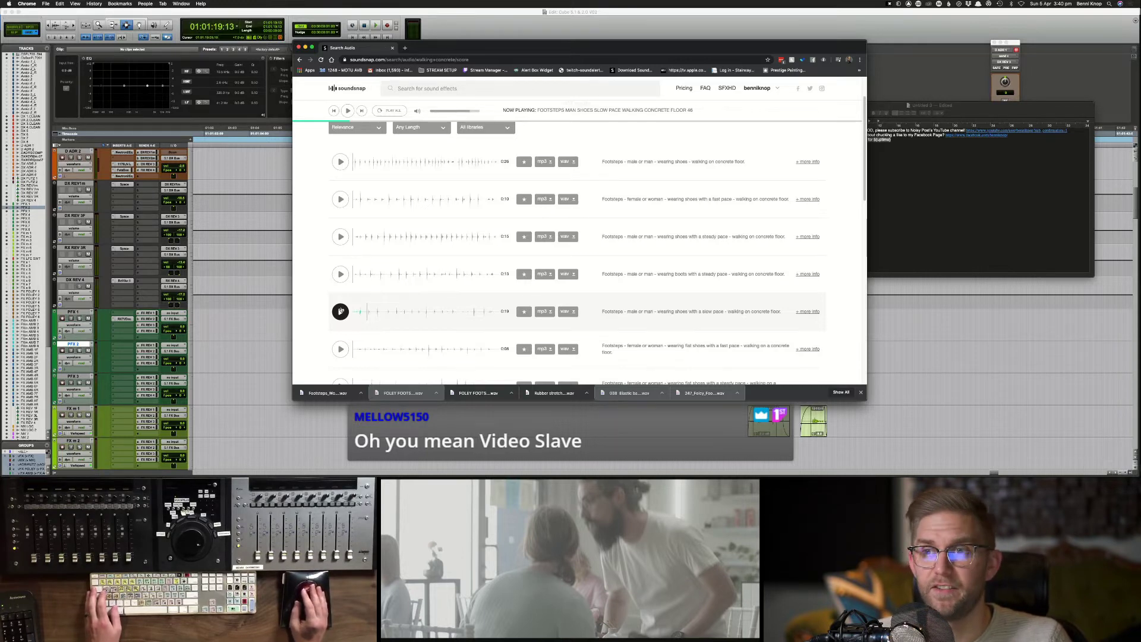
{"action": "scroll", "coordinate": [345, 314], "scroll_direction": "down", "scroll_amount": 1}
{"action": "left_click", "coordinate": [343, 339]}
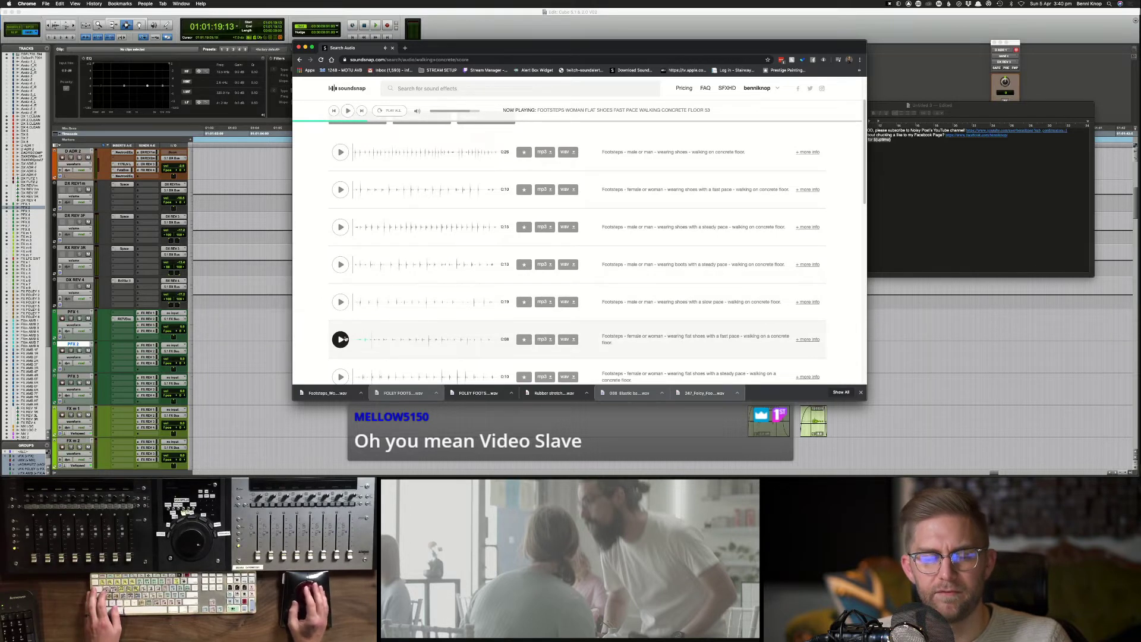
{"action": "scroll", "coordinate": [344, 342], "scroll_direction": "down", "scroll_amount": 2}
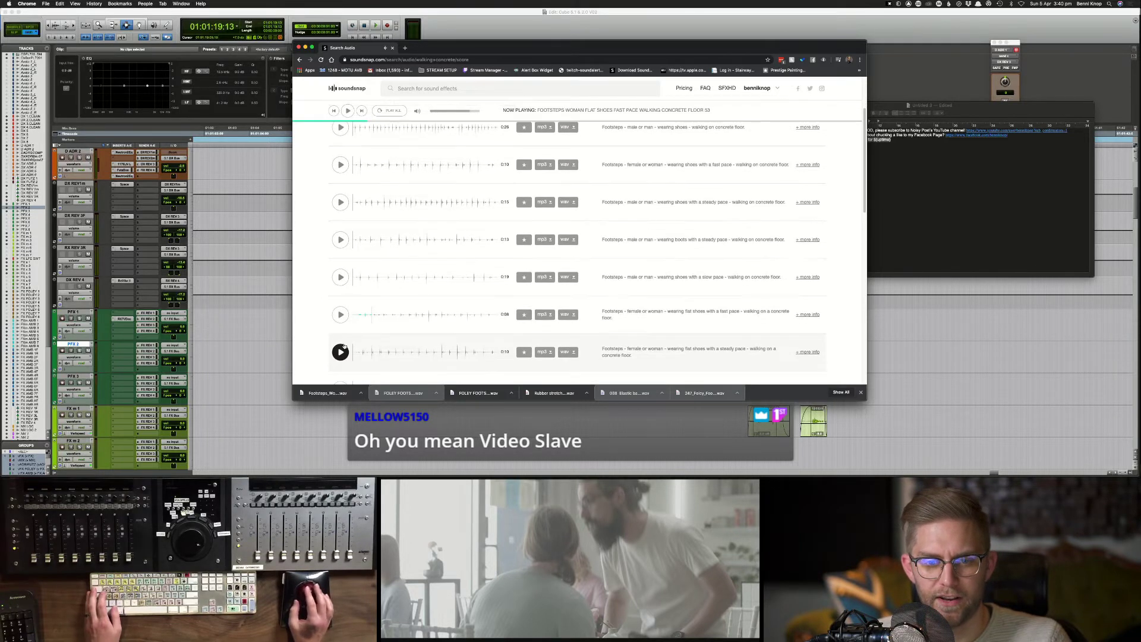
{"action": "left_click", "coordinate": [341, 351]}
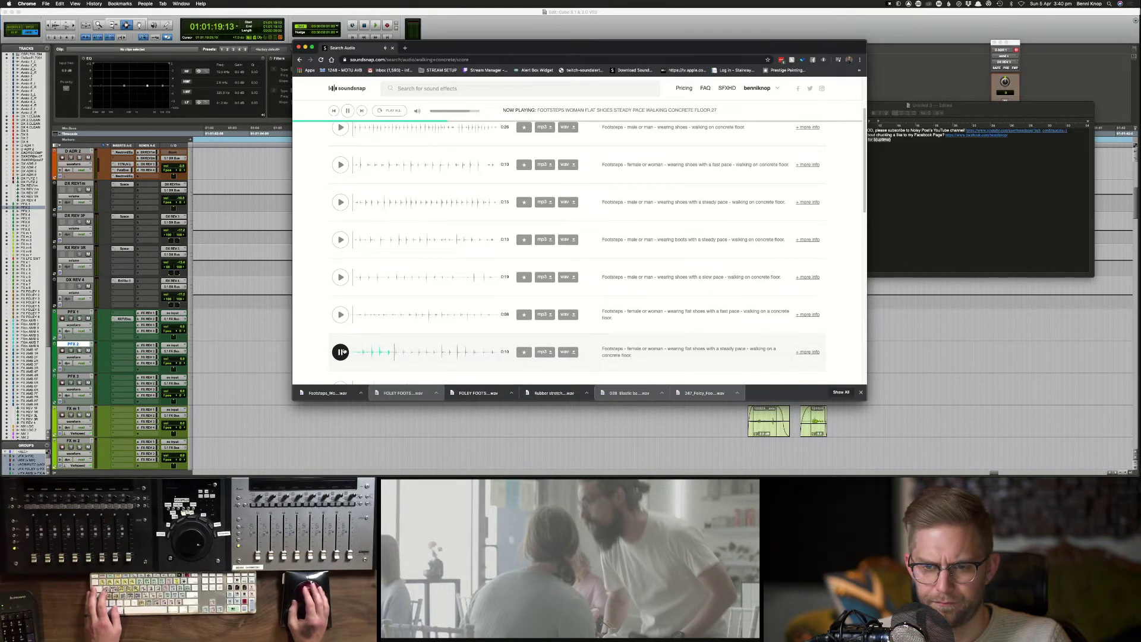
{"action": "scroll", "coordinate": [343, 351], "scroll_direction": "down", "scroll_amount": 1}
{"action": "left_click", "coordinate": [578, 342]}
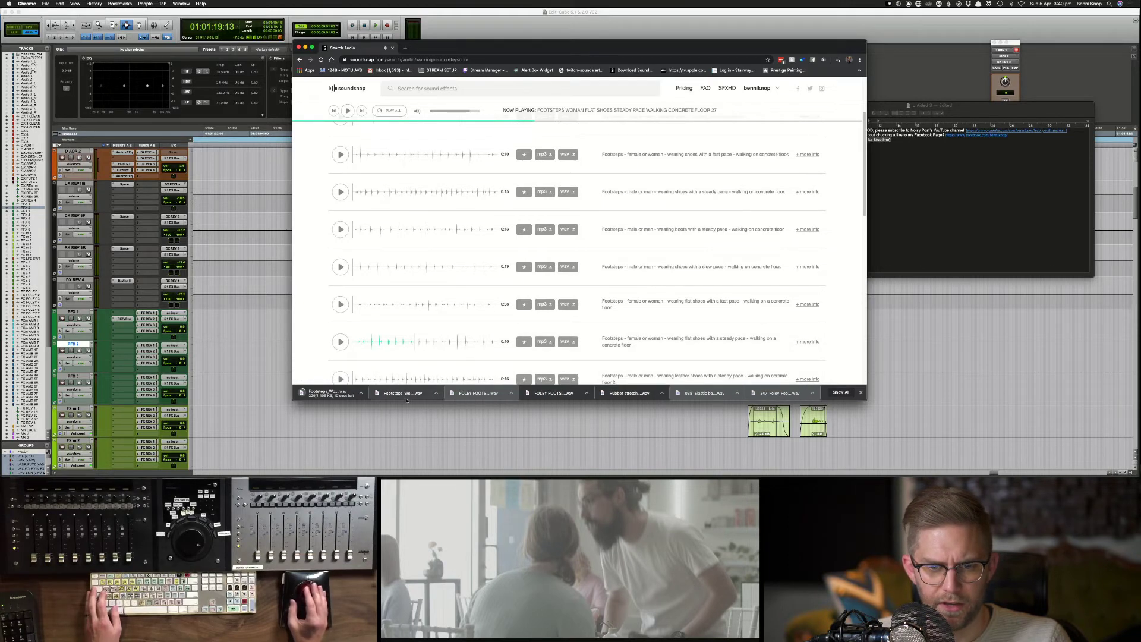
Step: Return to Pro Tools and import the downloaded woman's fast-pace footsteps file onto FX FOLEY 1 at about 01:01:16:09
{"action": "key", "text": "super+Tab"}
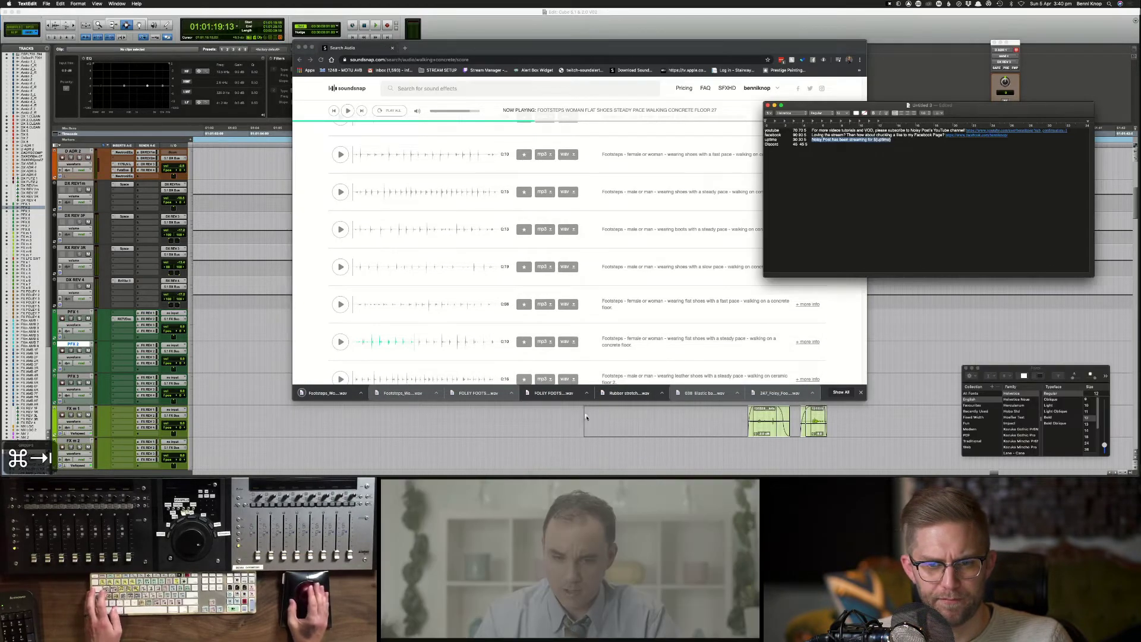
{"action": "key", "text": "super+Tab"}
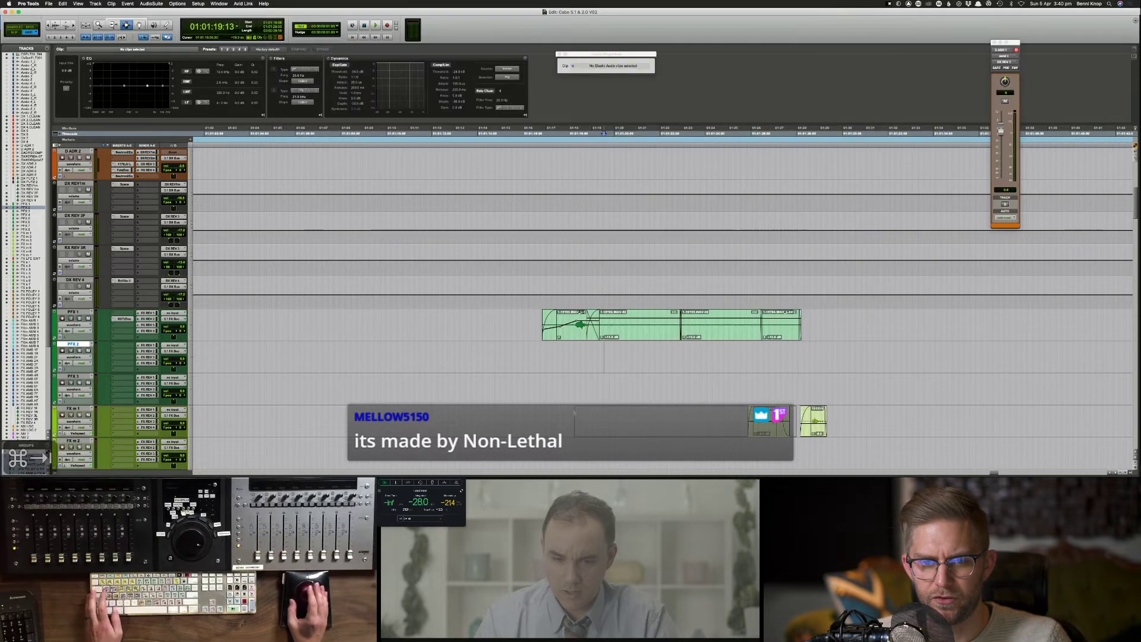
{"action": "scroll", "coordinate": [547, 375], "scroll_direction": "down", "scroll_amount": 10}
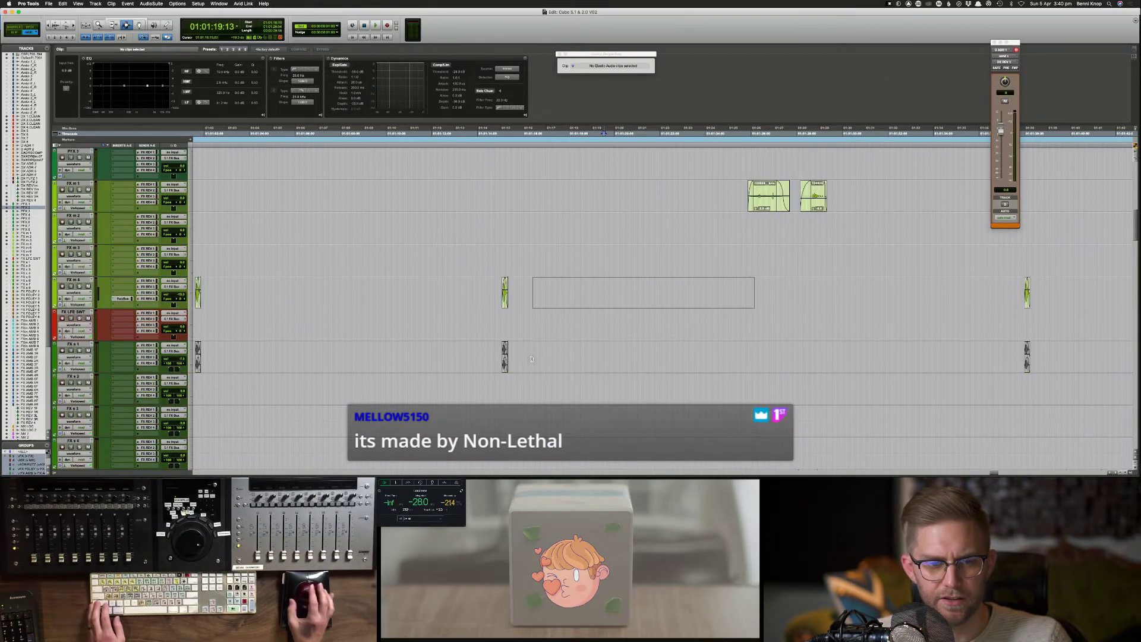
{"action": "scroll", "coordinate": [530, 358], "scroll_direction": "down", "scroll_amount": 2}
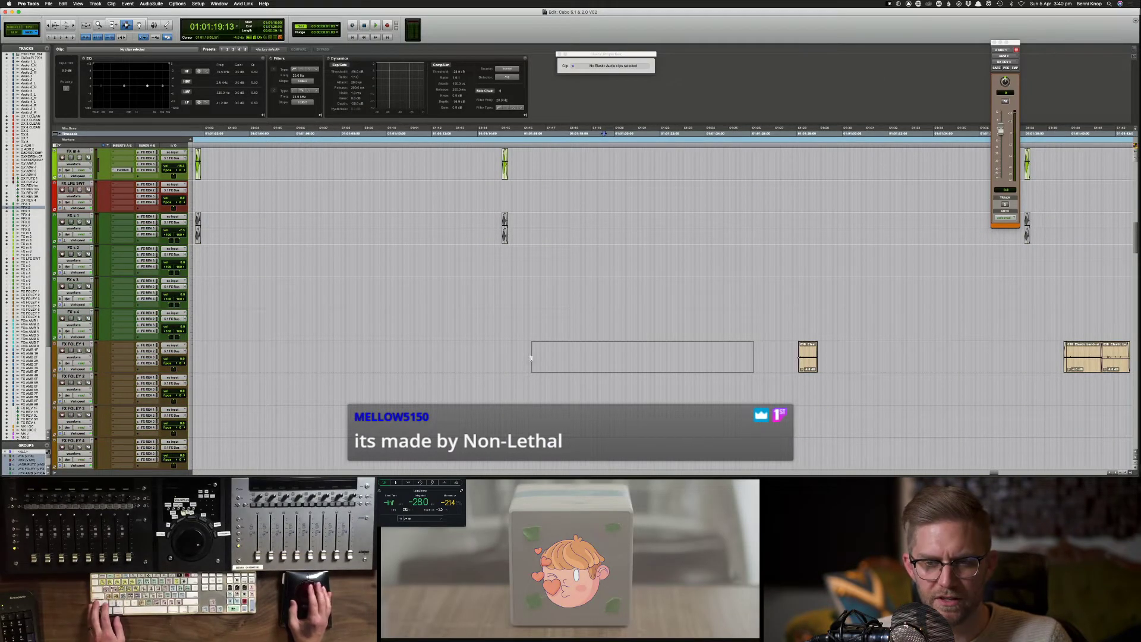
{"action": "left_click_drag", "start_coordinate": [531, 358], "coordinate": [532, 358]}
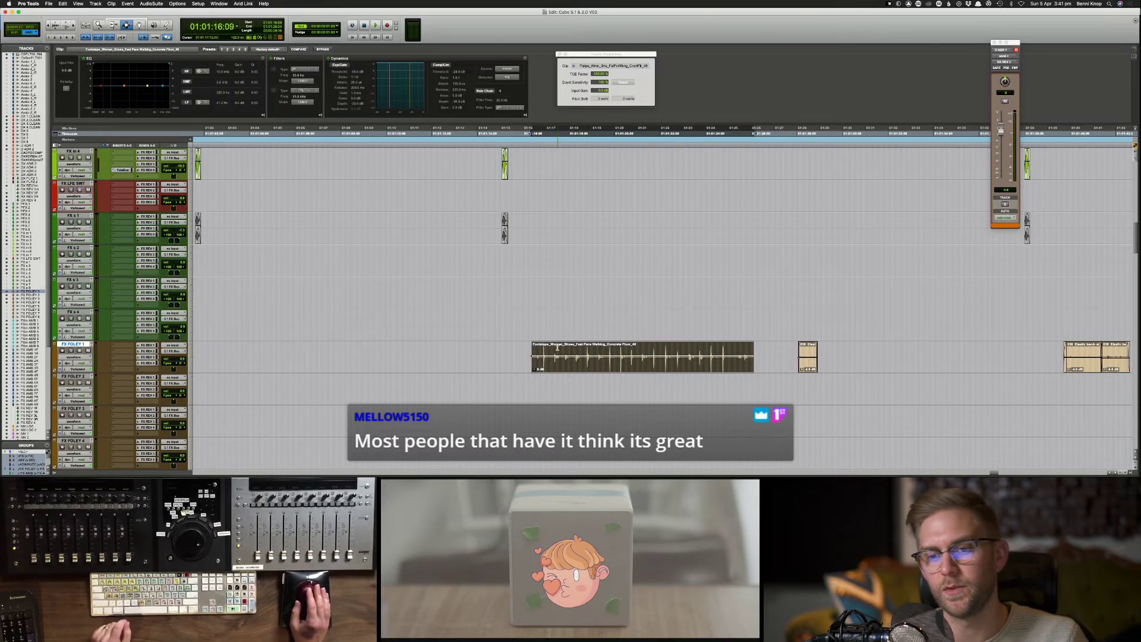
Step: Audition the footsteps clip on FX FOLEY 1 against picture and lower its clip gain to about -11 dB
{"action": "left_click", "coordinate": [529, 354]}
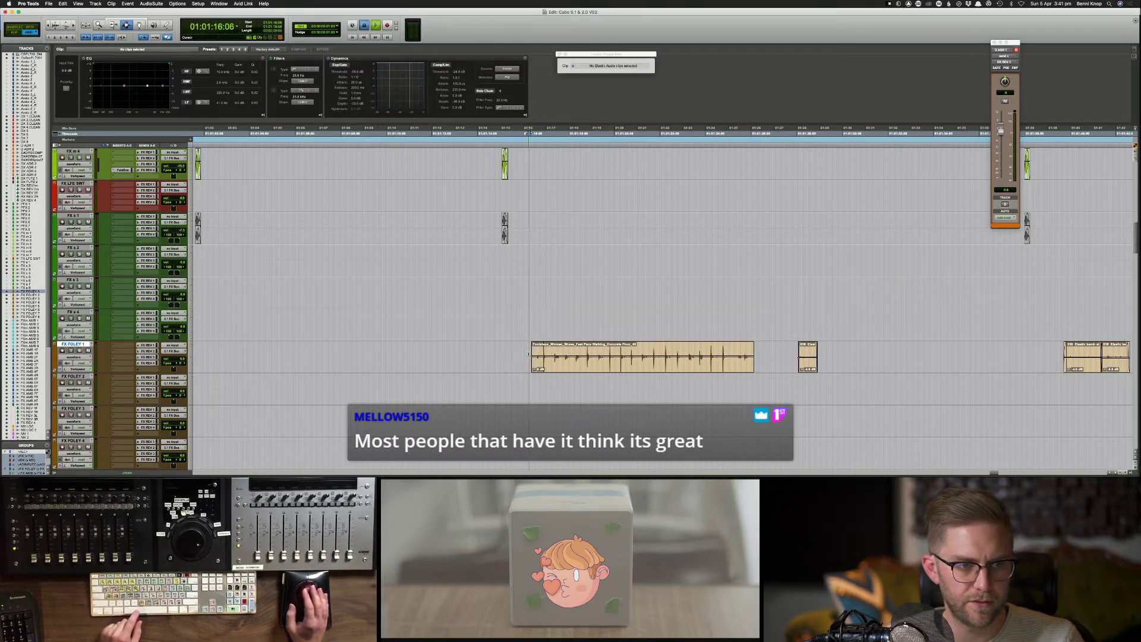
{"action": "key", "text": "space"}
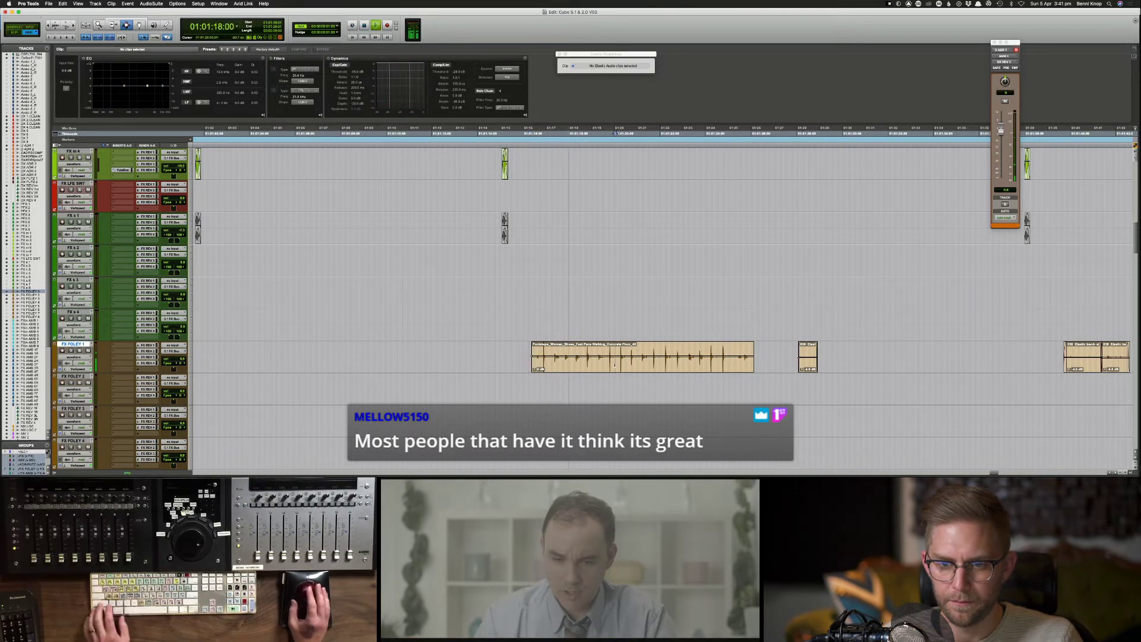
{"action": "left_click", "coordinate": [614, 365]}
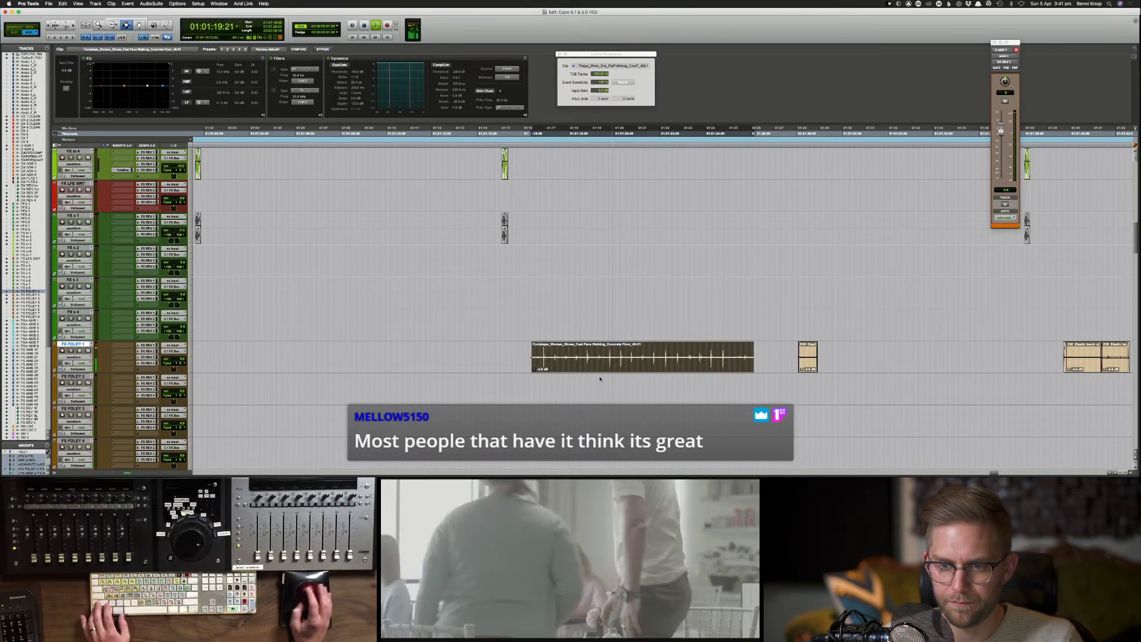
{"action": "scroll", "coordinate": [596, 379], "scroll_direction": "down", "scroll_amount": 7}
{"action": "key", "text": "space"}
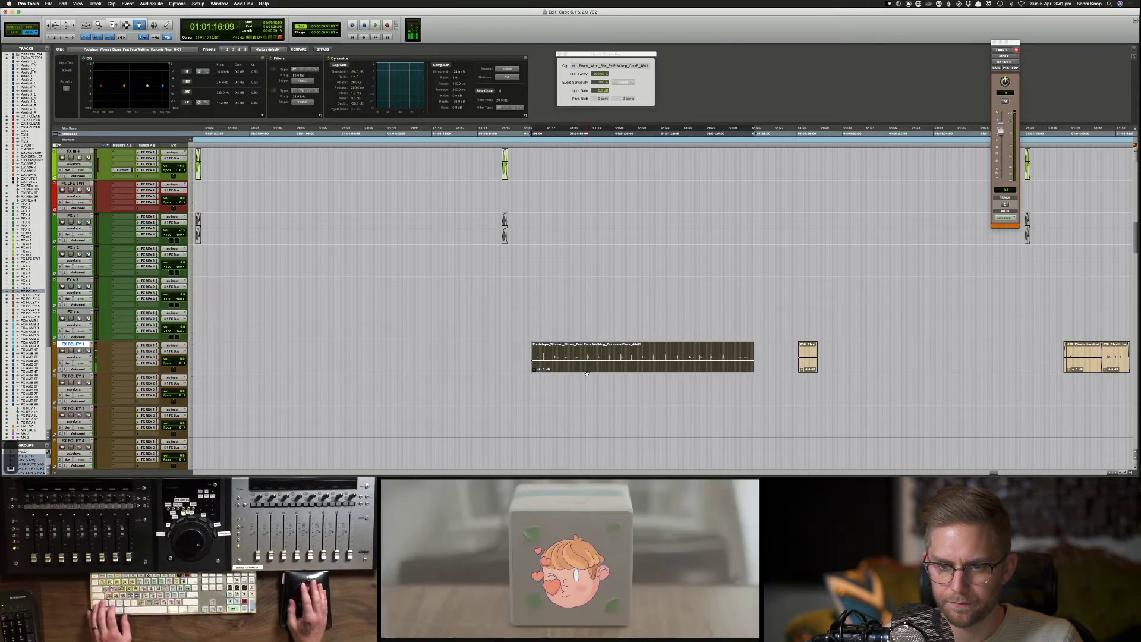
Step: Move the footsteps clip to FX FOLEY 2 at 01:01:19:00 and slow it down with its elastic TCE factor
{"action": "left_click_drag", "start_coordinate": [587, 368], "coordinate": [646, 401]}
{"action": "left_click_drag", "start_coordinate": [597, 75], "coordinate": [593, 61]}
{"action": "key", "text": "space"}
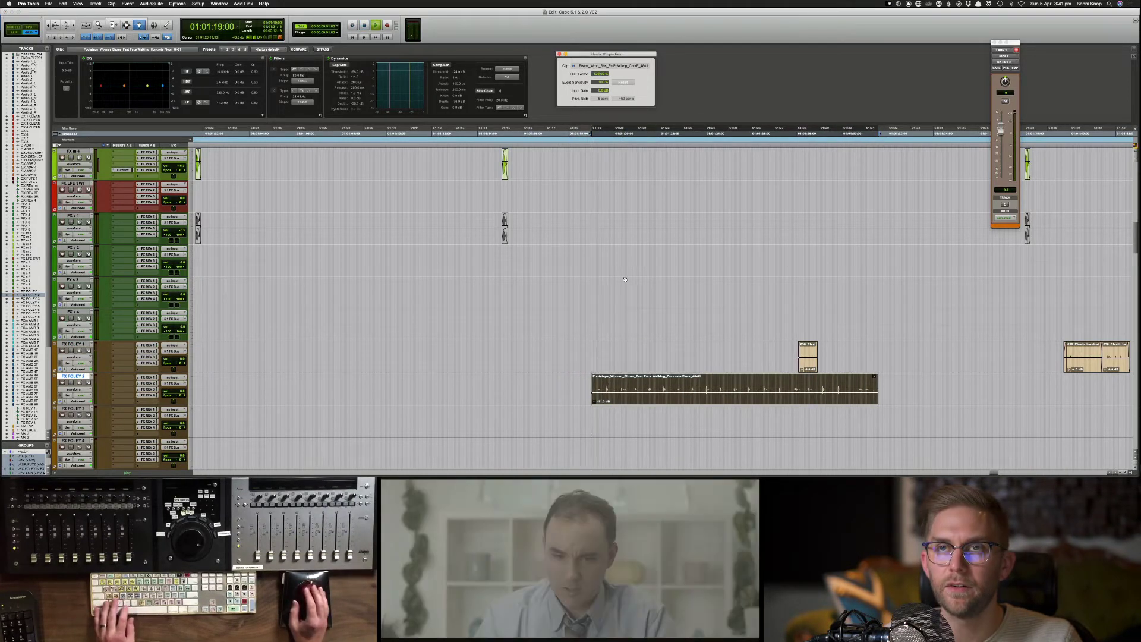
{"action": "key", "text": "space"}
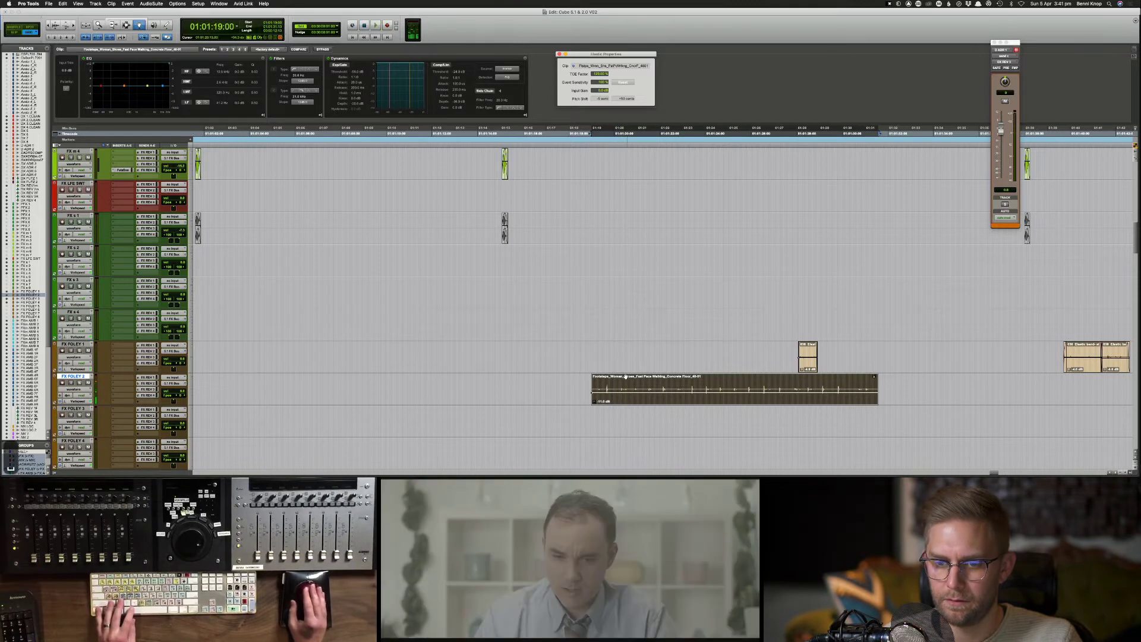
Step: Shift the footsteps clip on FX FOLEY 2 to start at 01:01:19:21 and check its sync in playback
{"action": "key", "text": "space"}
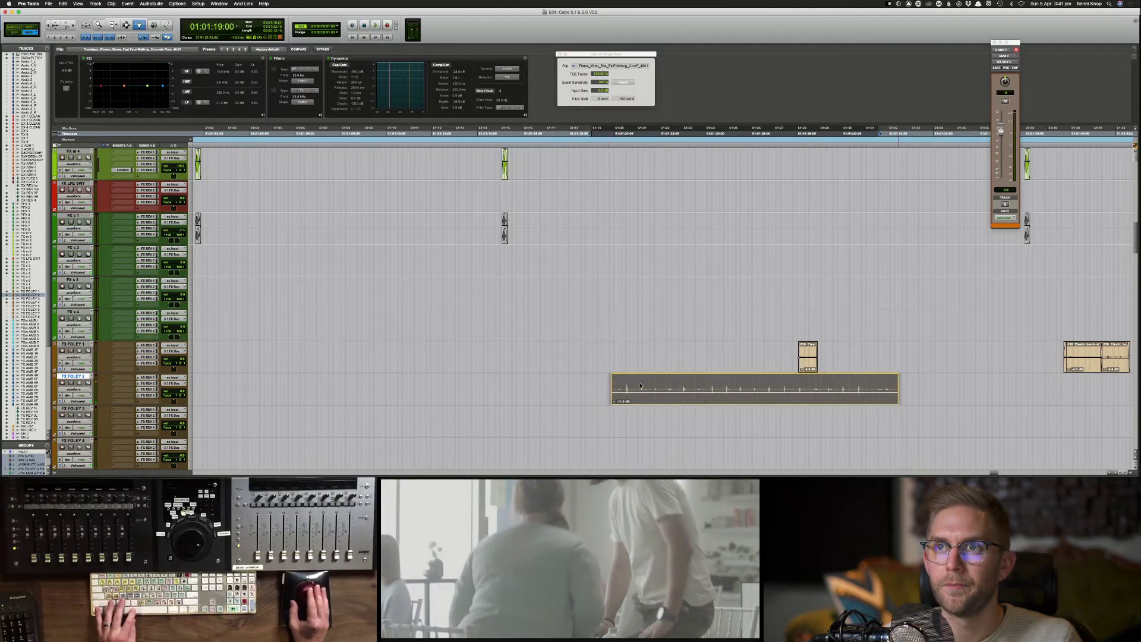
{"action": "left_click_drag", "start_coordinate": [629, 385], "coordinate": [641, 387]}
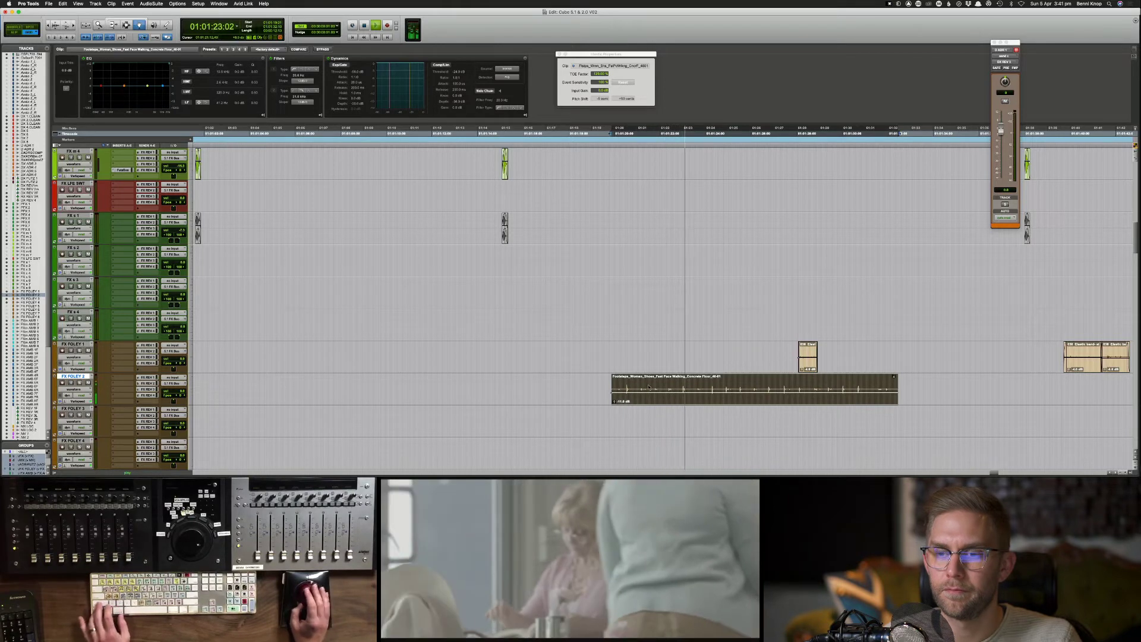
{"action": "key", "text": "space"}
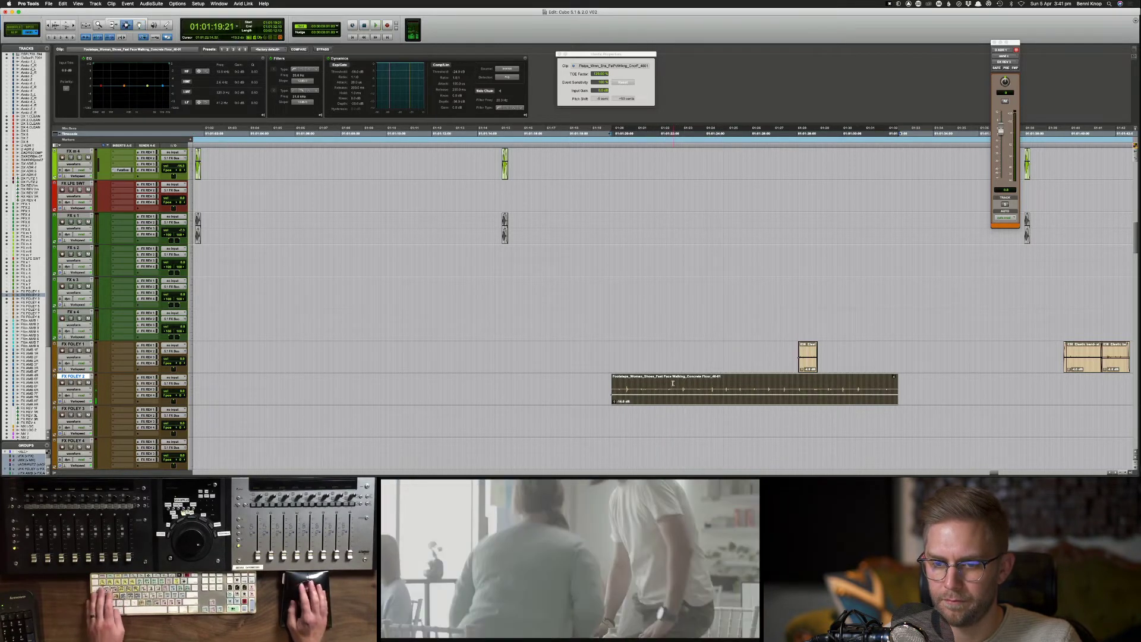
Step: Split the footsteps clip on FX FOLEY 2 at 01:01:22:18, shorten the second part with its TCE factor, and audition it
{"action": "left_click", "coordinate": [677, 385]}
{"action": "key", "text": "b"}
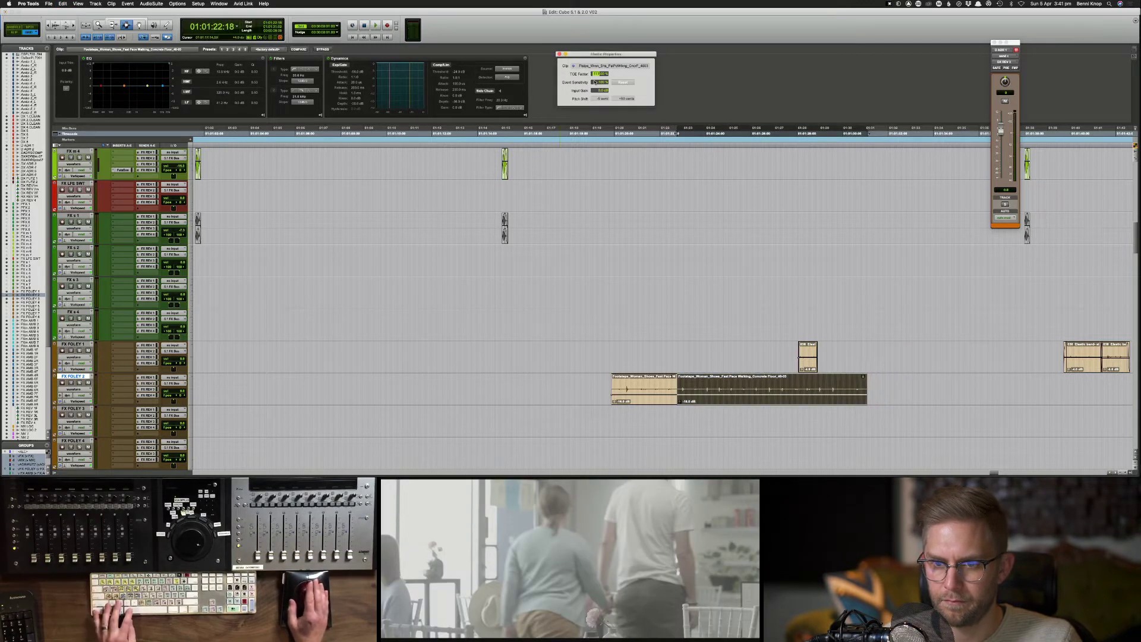
{"action": "left_click", "coordinate": [640, 391], "text": "shift"}
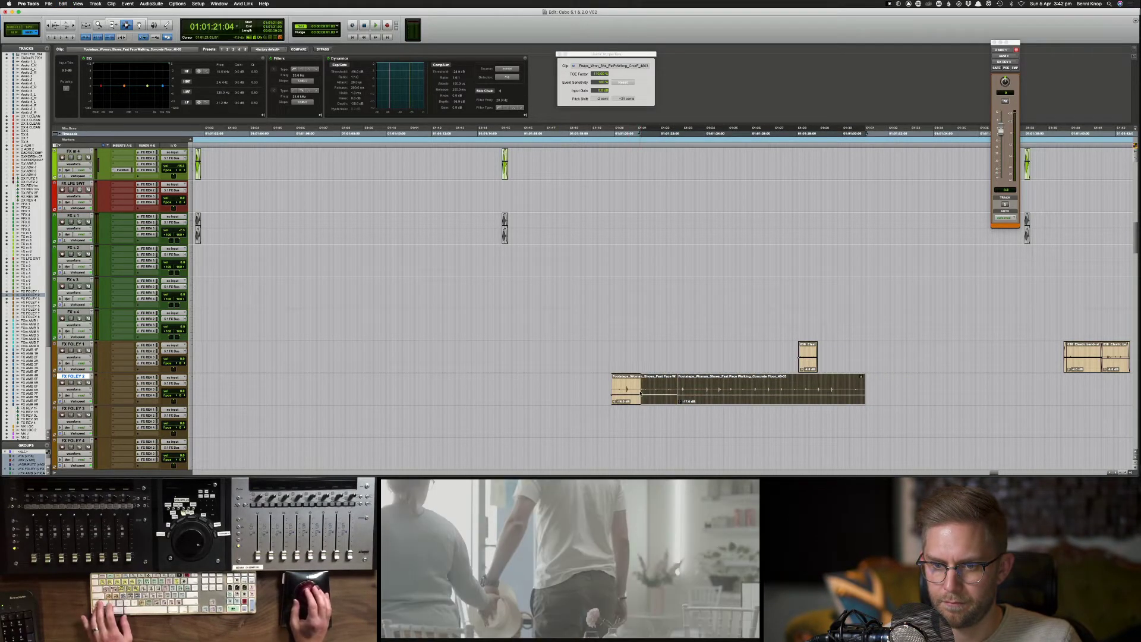
{"action": "left_click_drag", "start_coordinate": [611, 387], "coordinate": [573, 398]}
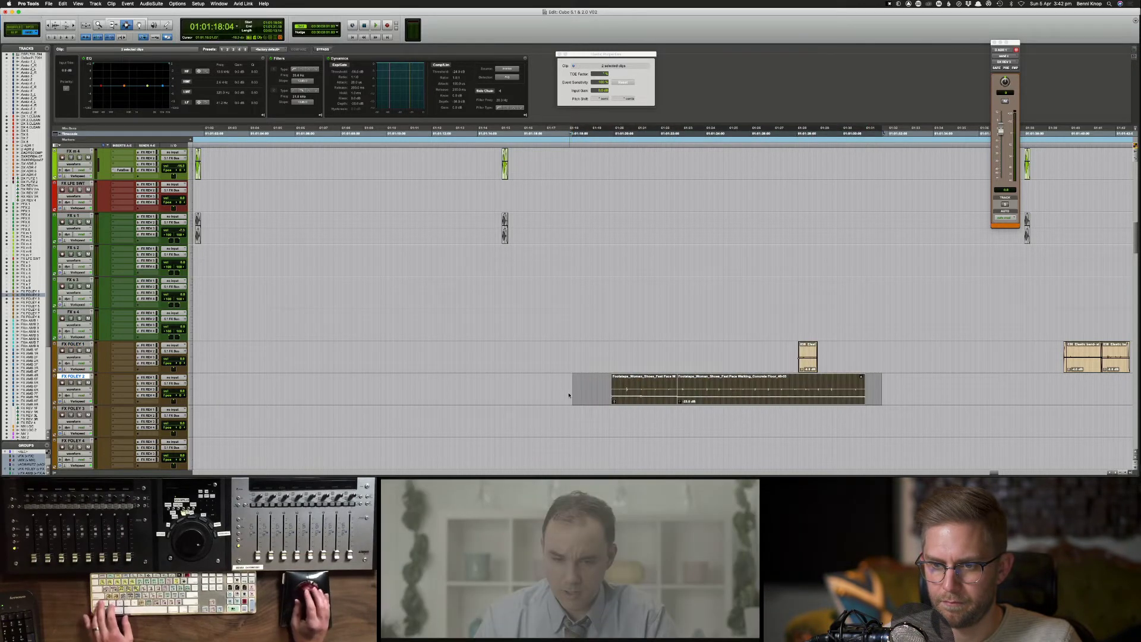
{"action": "left_click_drag", "start_coordinate": [796, 355], "coordinate": [841, 351]}
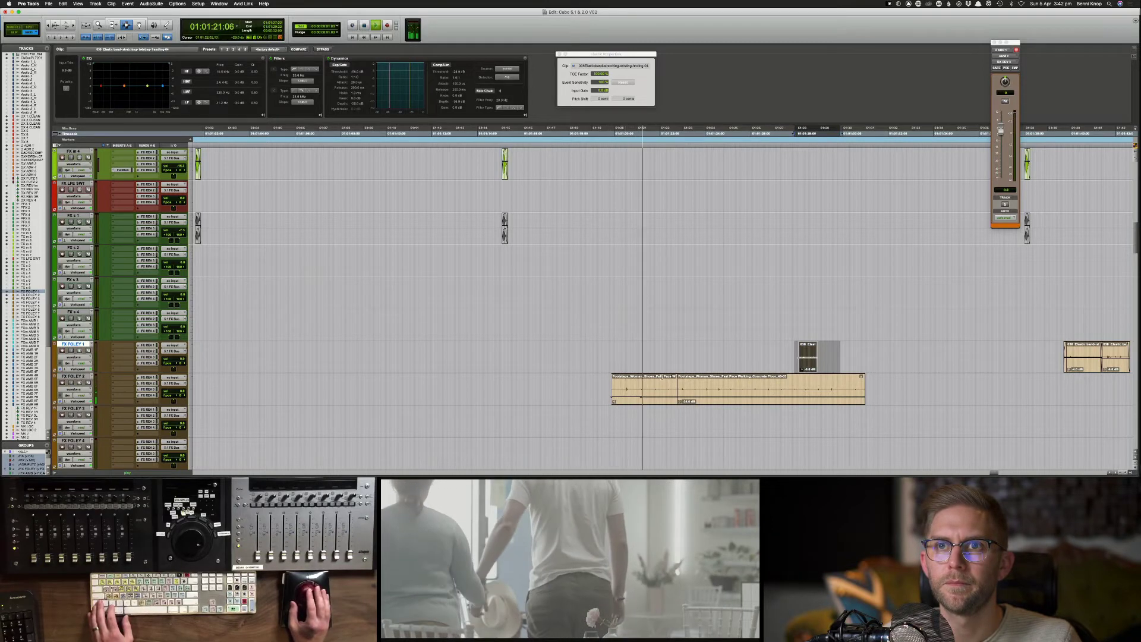
Step: Nudge both footsteps clips on FX FOLEY 2 slightly earlier and cut their upper mids with the clip EQ during playback
{"action": "left_click_drag", "start_coordinate": [583, 397], "coordinate": [933, 403]}
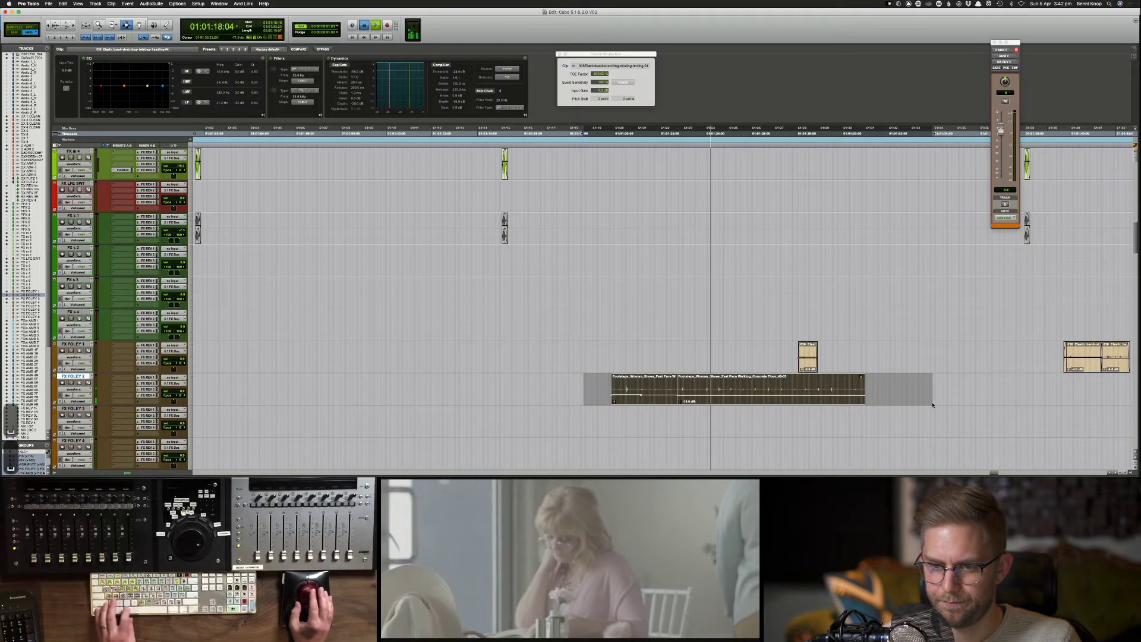
{"action": "key", "text": "comma"}
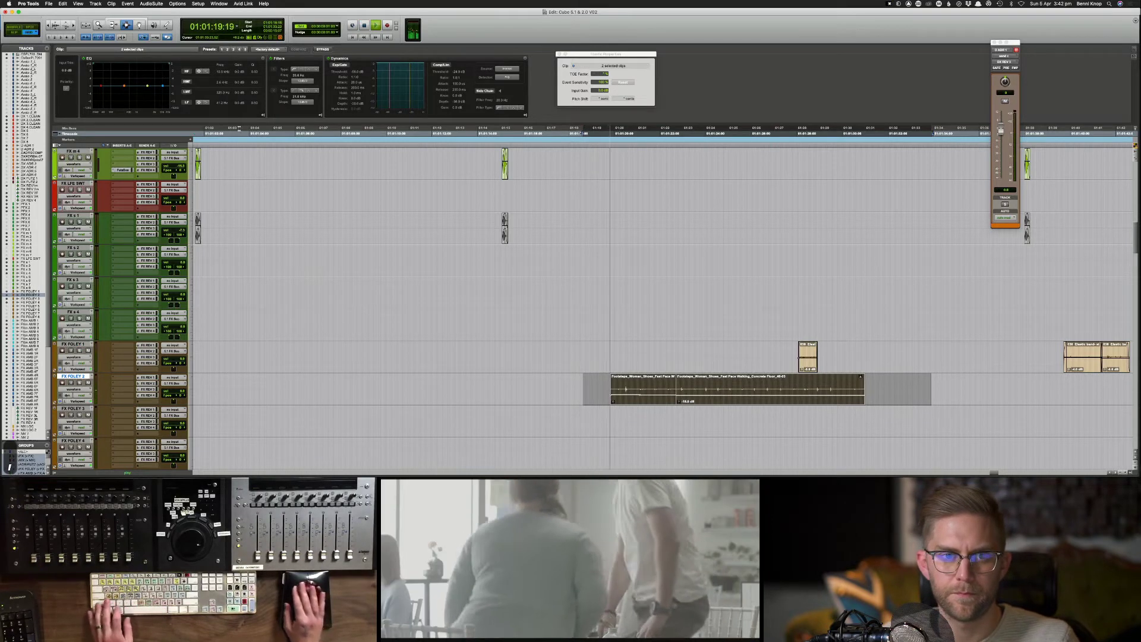
{"action": "left_click_drag", "start_coordinate": [148, 85], "coordinate": [152, 92]}
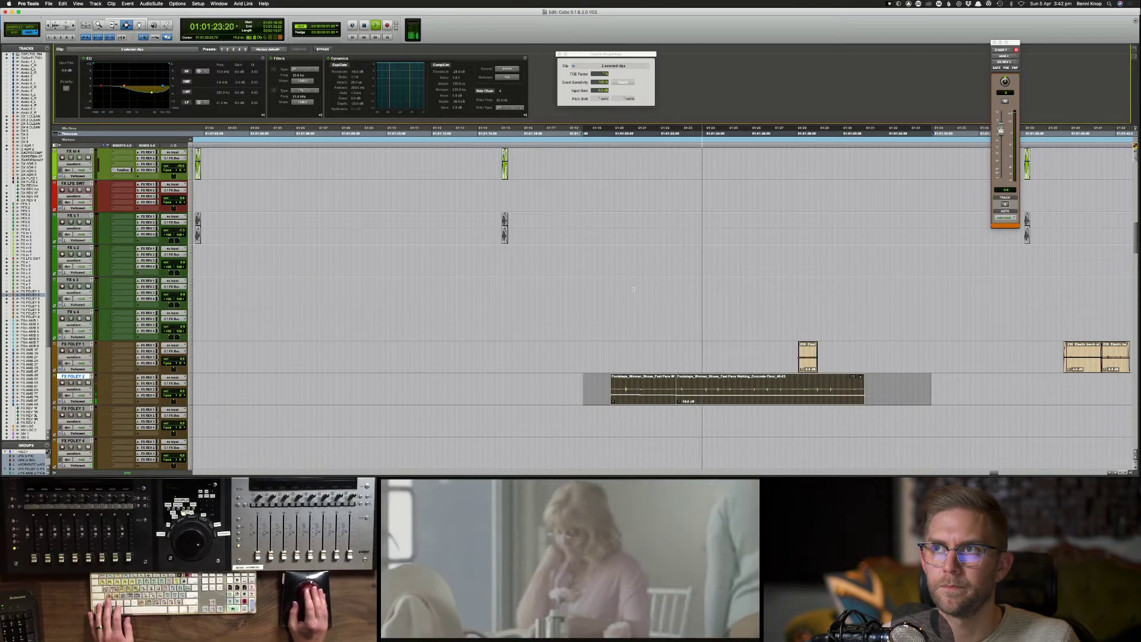
{"action": "key", "text": "space"}
Step: Split the footsteps on FX FOLEY 2 at 01:01:25:08 and slow down the last part with its TCE factor, checking it in playback
{"action": "left_click", "coordinate": [737, 395]}
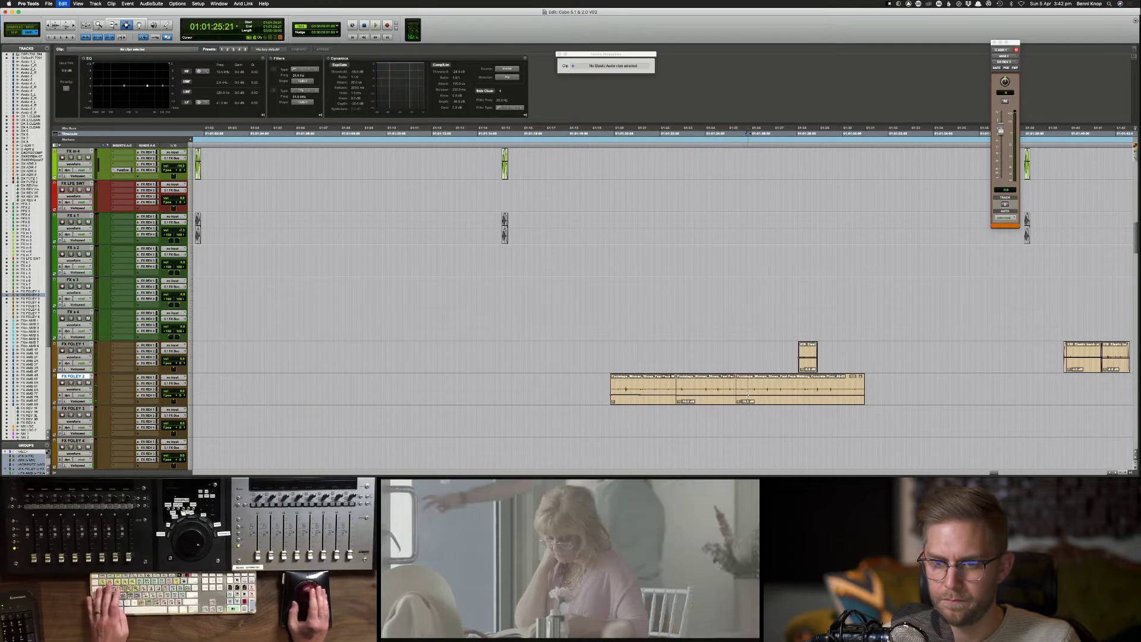
{"action": "key", "text": "super+e"}
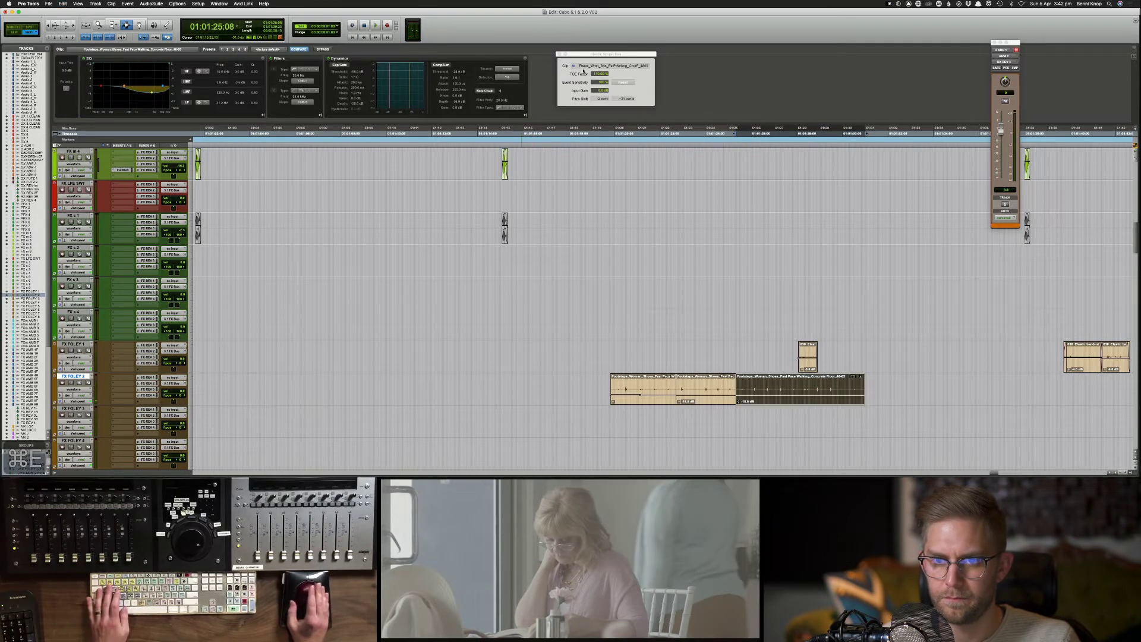
{"action": "left_click_drag", "start_coordinate": [592, 59], "coordinate": [592, 58]}
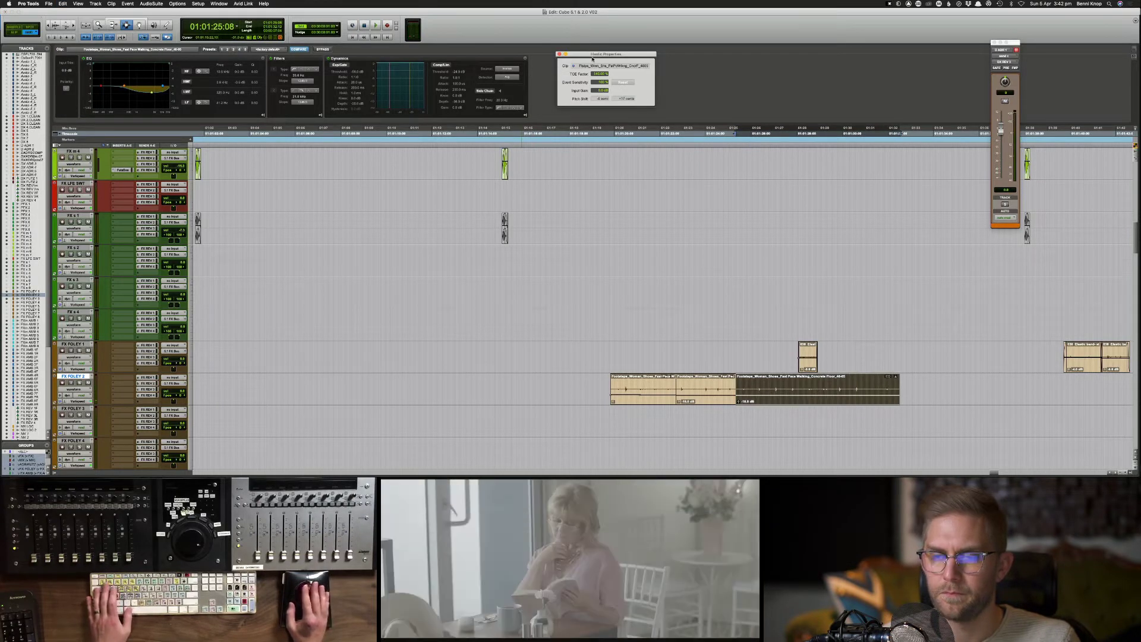
{"action": "key", "text": "space"}
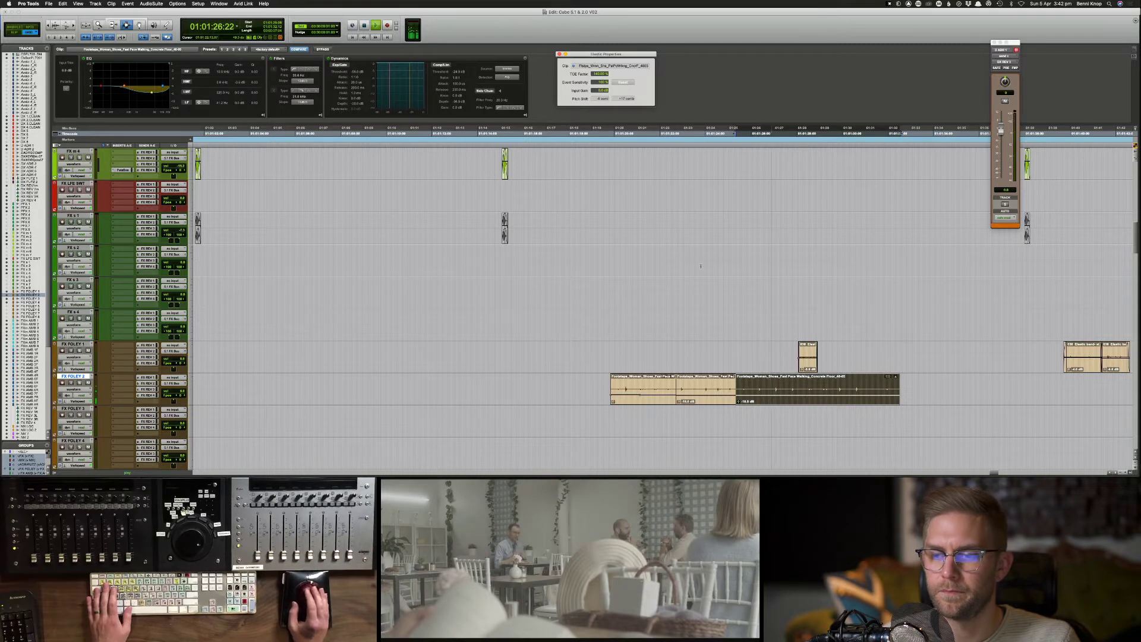
Step: Delete the tail of the last footsteps clip on FX FOLEY 2 and play the sequence from just before its start
{"action": "left_click_drag", "start_coordinate": [793, 389], "coordinate": [938, 384]}
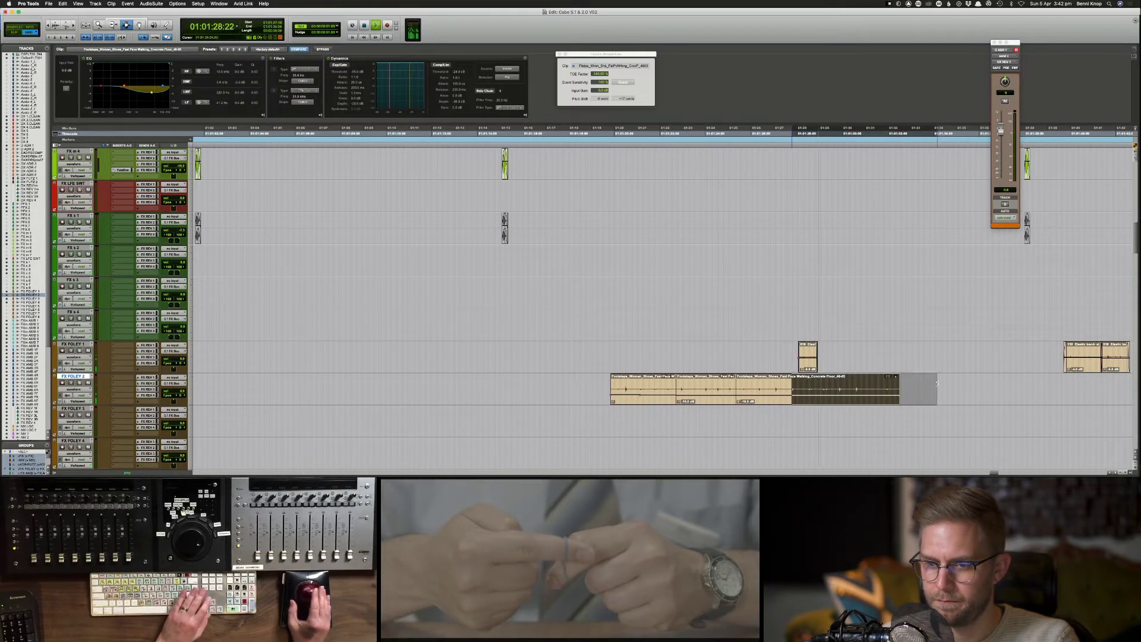
{"action": "key", "text": "BackSpace"}
{"action": "key", "text": "space"}
{"action": "left_click", "coordinate": [595, 391]}
{"action": "key", "text": "space"}
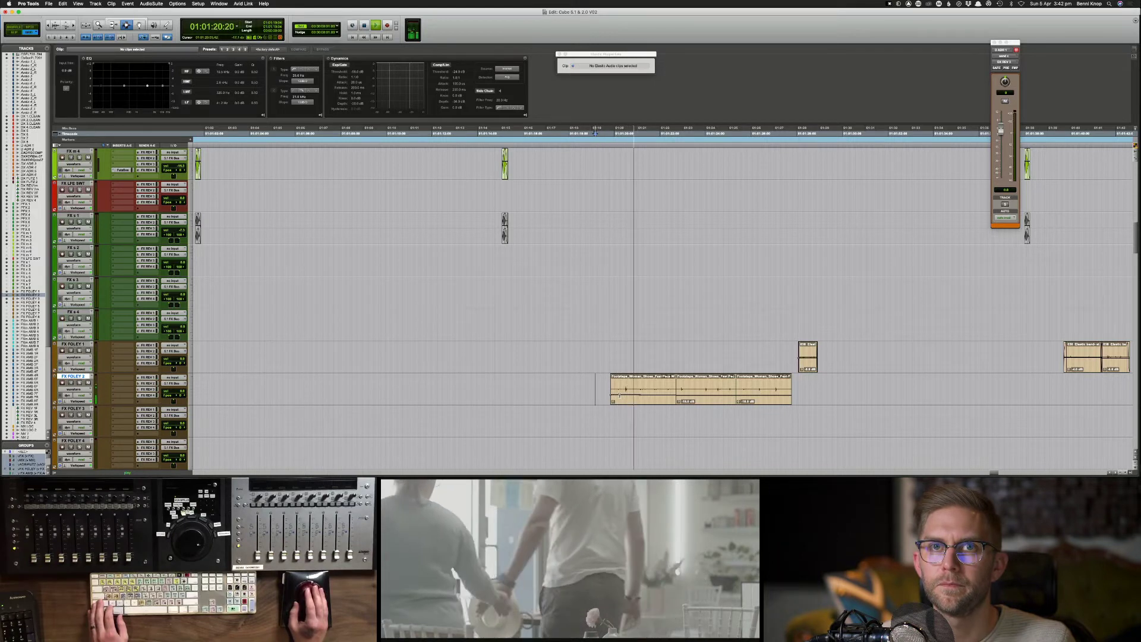
{"action": "key", "text": "space"}
Step: Nudge the three footsteps clips slightly later, lower the clip gain around the step at 01:01:20:12, and audition the result
{"action": "left_click_drag", "start_coordinate": [592, 391], "coordinate": [813, 392]}
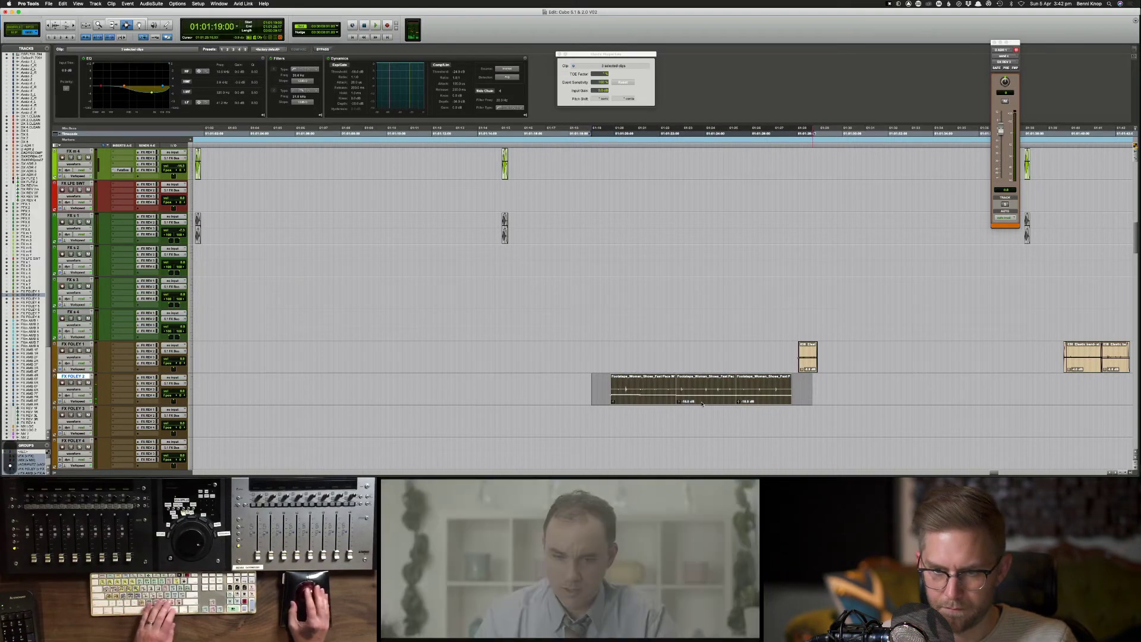
{"action": "key", "text": "KP_Add"}
{"action": "left_click", "coordinate": [628, 394]}
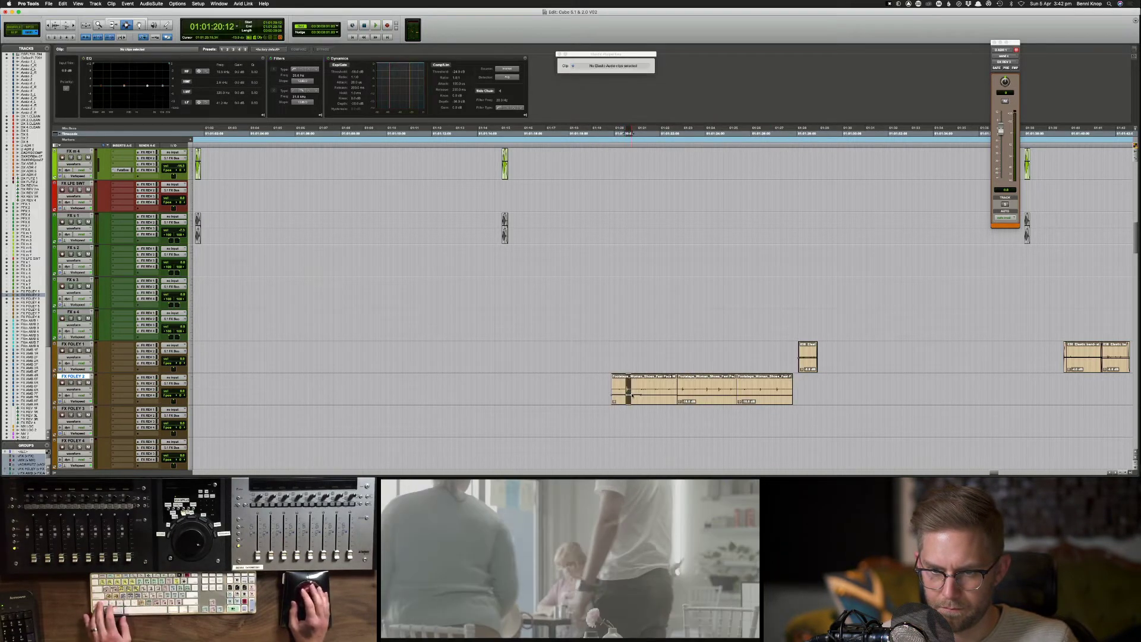
{"action": "left_click", "coordinate": [608, 395]}
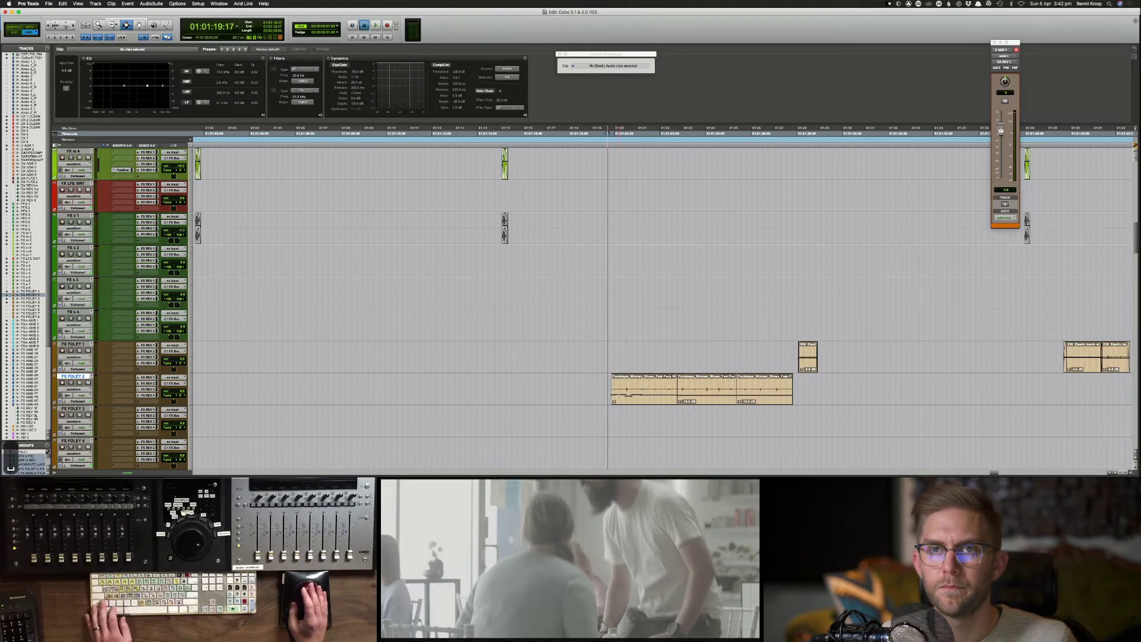
{"action": "key", "text": "space"}
{"action": "key", "text": "space"}
Step: Shift the three footsteps clips on FX FOLEY 2 later to start at 01:01:20:08 and check their sync against picture
{"action": "left_click_drag", "start_coordinate": [666, 395], "coordinate": [832, 382]}
{"action": "key", "text": "slash"}
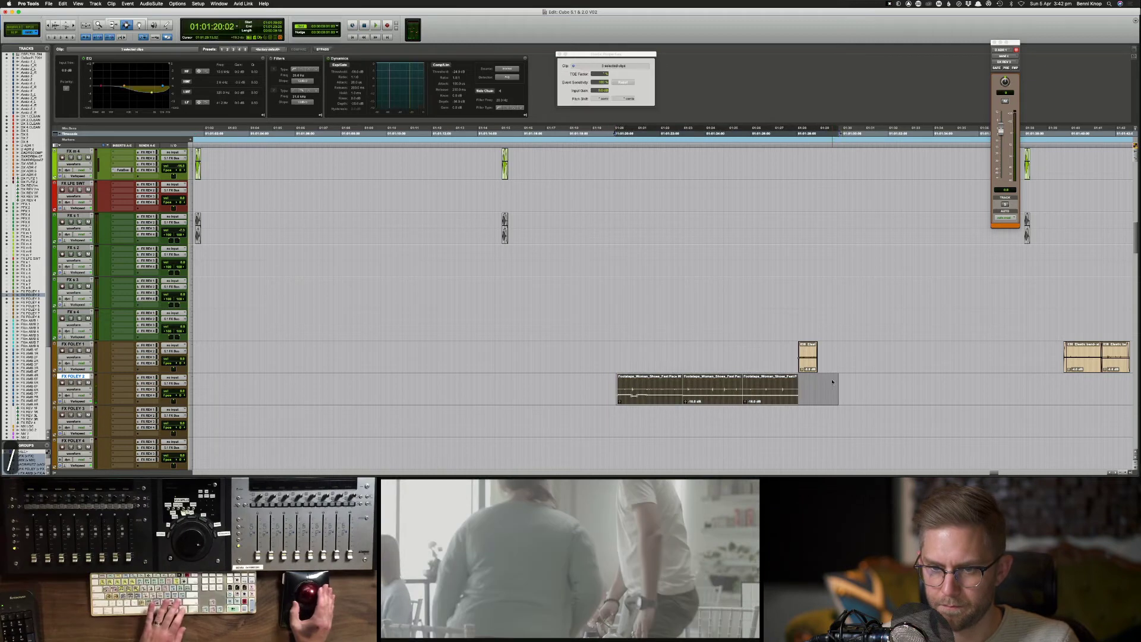
{"action": "key", "text": "space"}
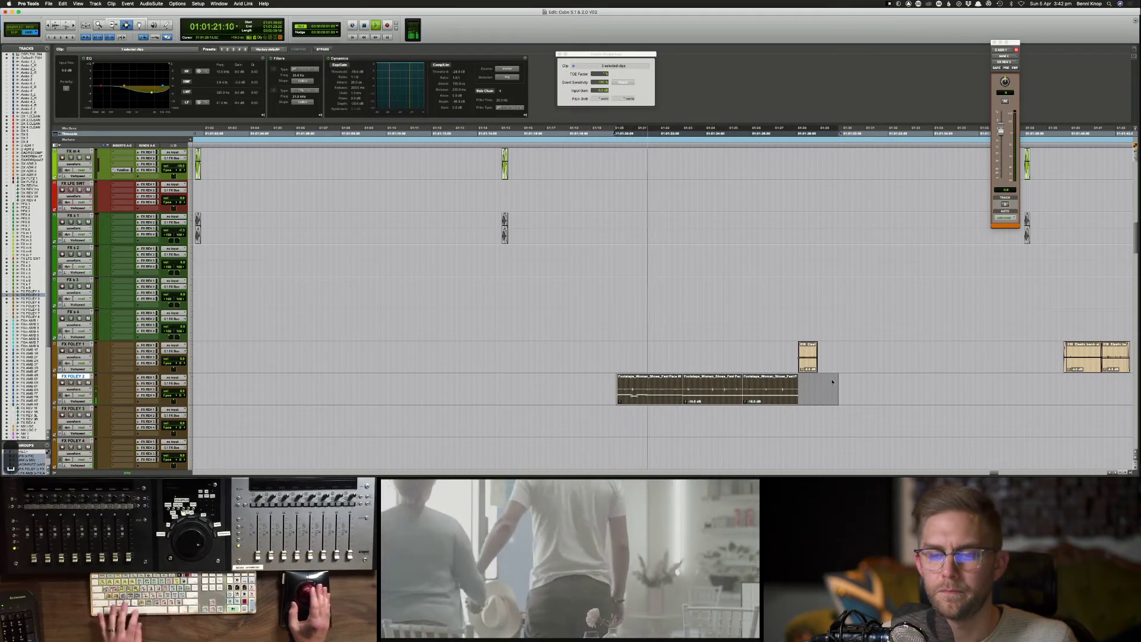
{"action": "key", "text": "slash"}
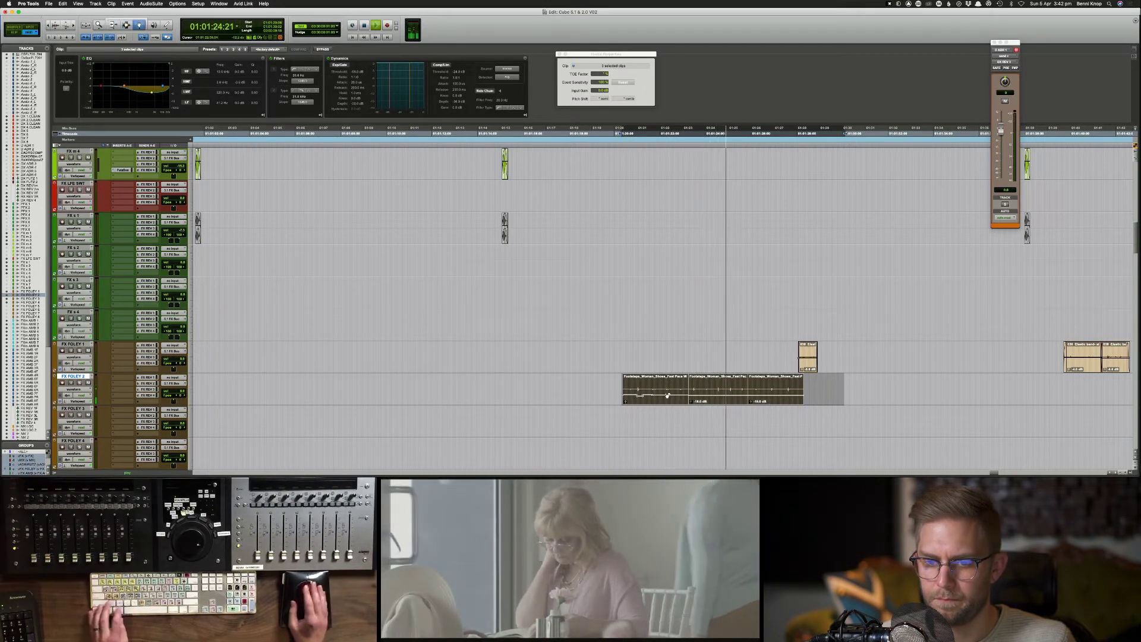
{"action": "key", "text": "space"}
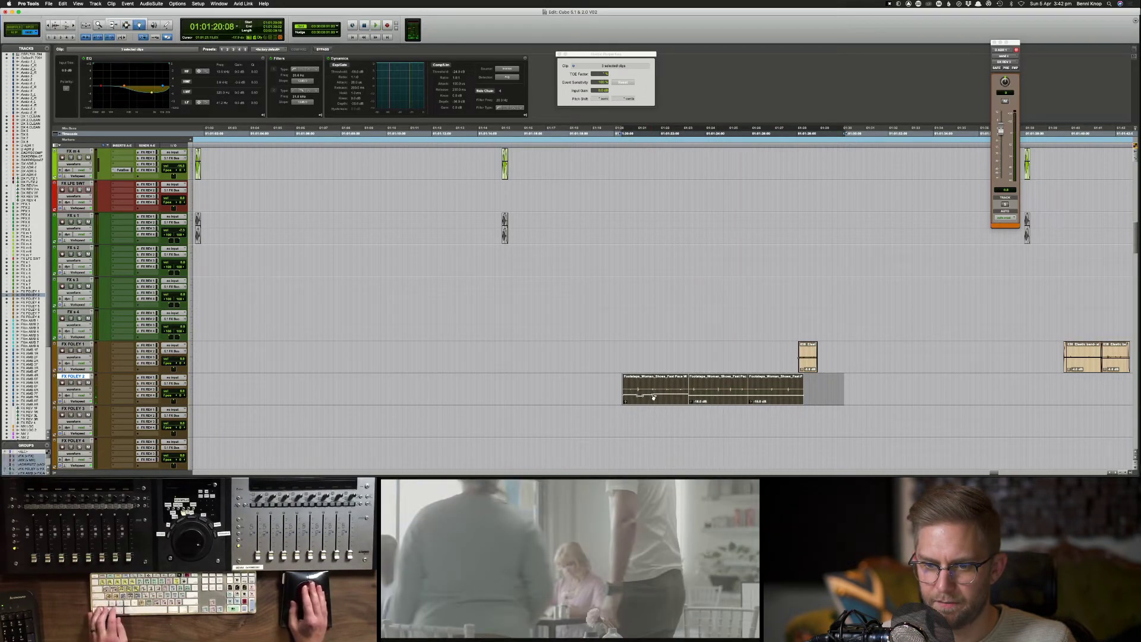
{"action": "key", "text": "space"}
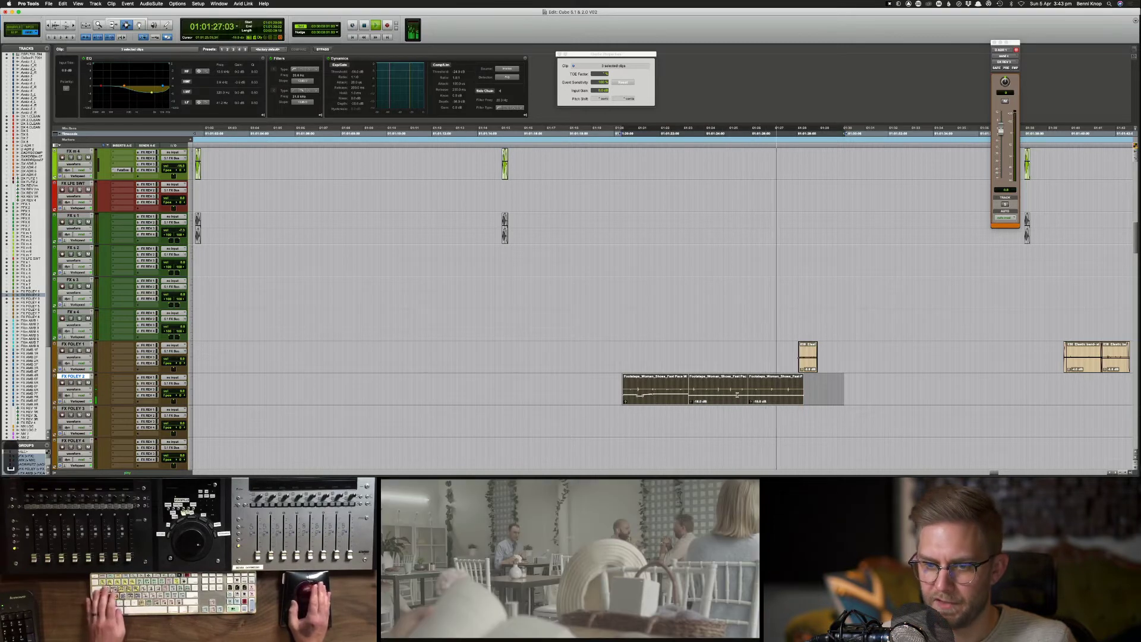
{"action": "key", "text": "space"}
Step: Split the footsteps on FX FOLEY 2 at 01:01:25:09 and nudge the part after the split later, fine-tuning it during playback
{"action": "left_click", "coordinate": [737, 395]}
{"action": "key", "text": "super+e"}
{"action": "double_click", "coordinate": [768, 394], "text": "shift"}
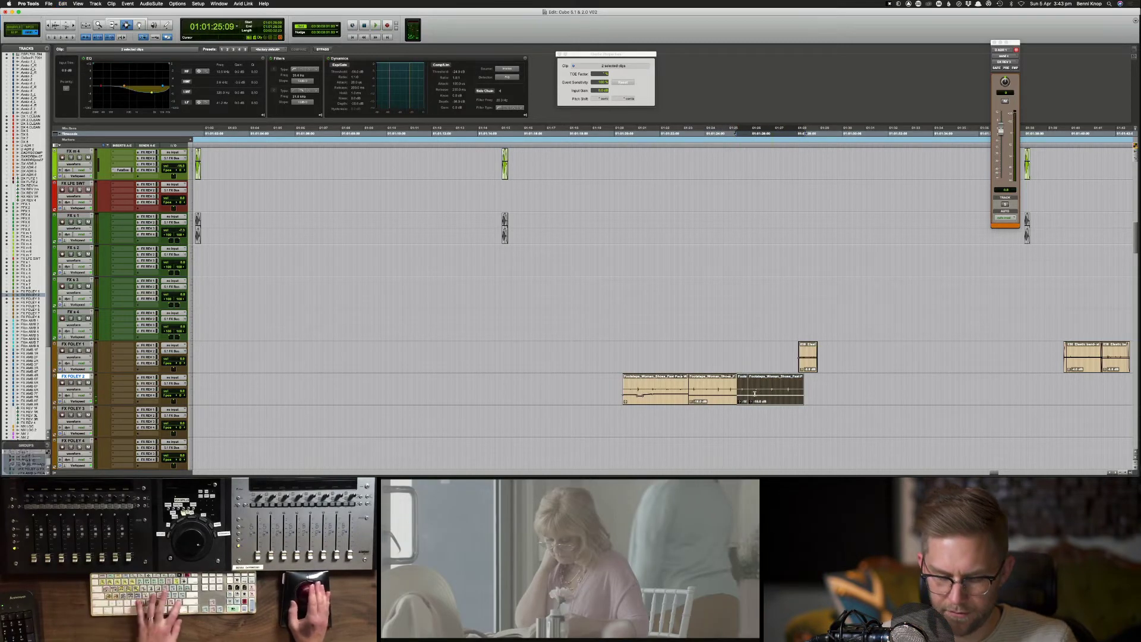
{"action": "key", "text": "slash"}
{"action": "left_click", "coordinate": [716, 389]}
{"action": "key", "text": "space"}
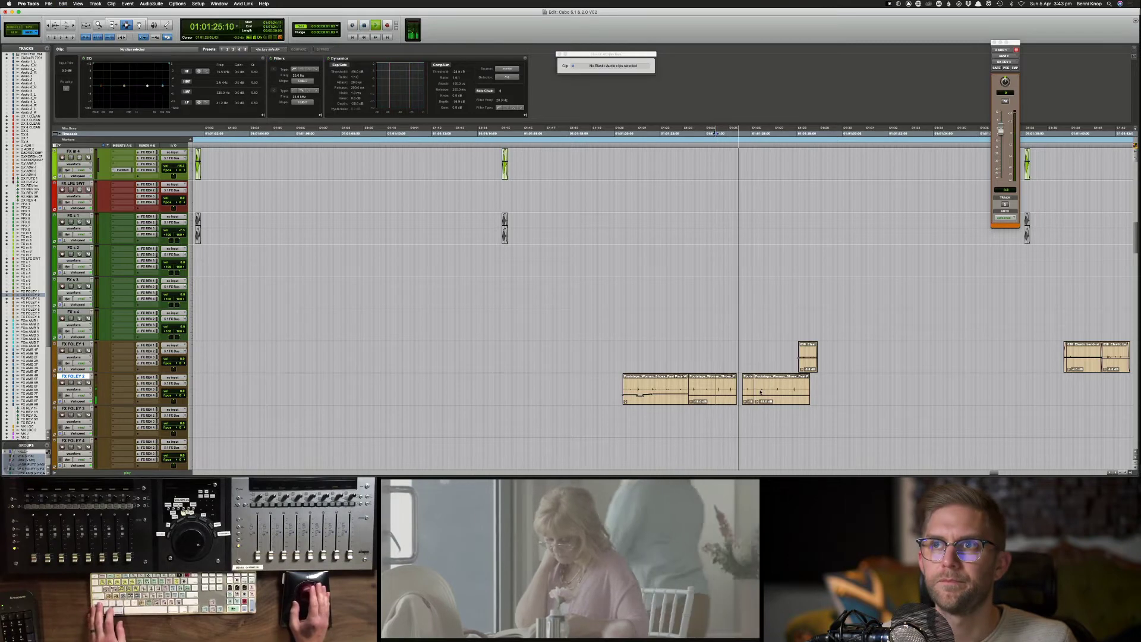
{"action": "double_click", "coordinate": [748, 390]}
{"action": "key", "text": "comma"}
Step: Delete the end of the last footsteps clip on FX FOLEY 2 and save the session
{"action": "left_click_drag", "start_coordinate": [784, 391], "coordinate": [838, 390]}
{"action": "key", "text": "Delete"}
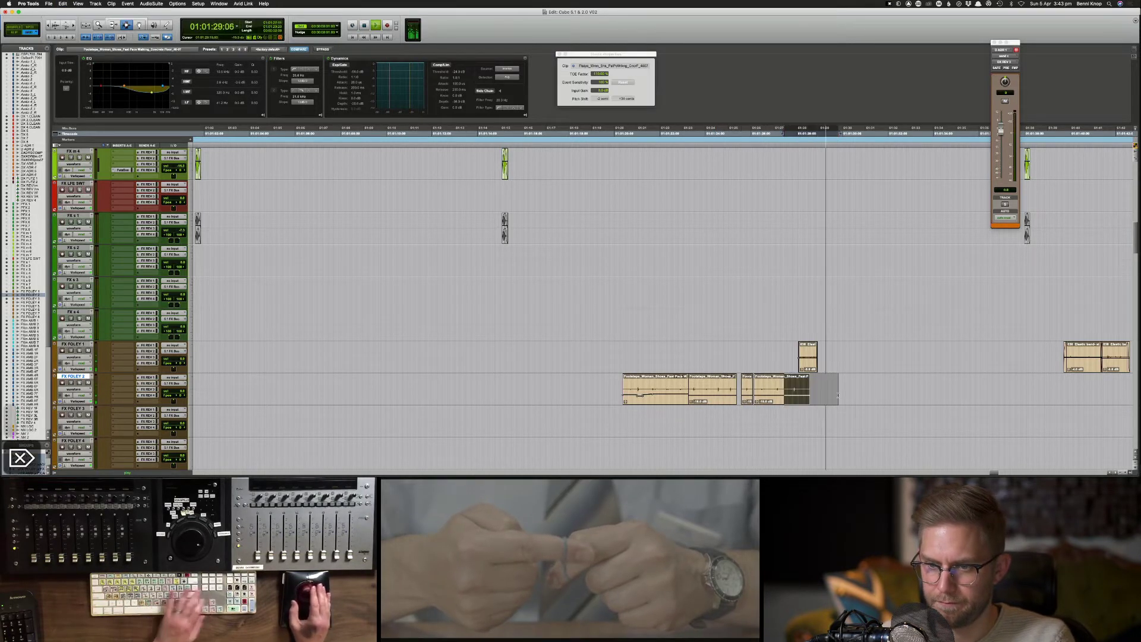
{"action": "key", "text": "space"}
{"action": "key", "text": "super+s"}
Step: Import the downloaded woman's flat-shoes steady-pace footsteps file from the browser onto FX FOLEY 3 at about 01:01:19:23 and save the session
{"action": "key", "text": "super+Tab"}
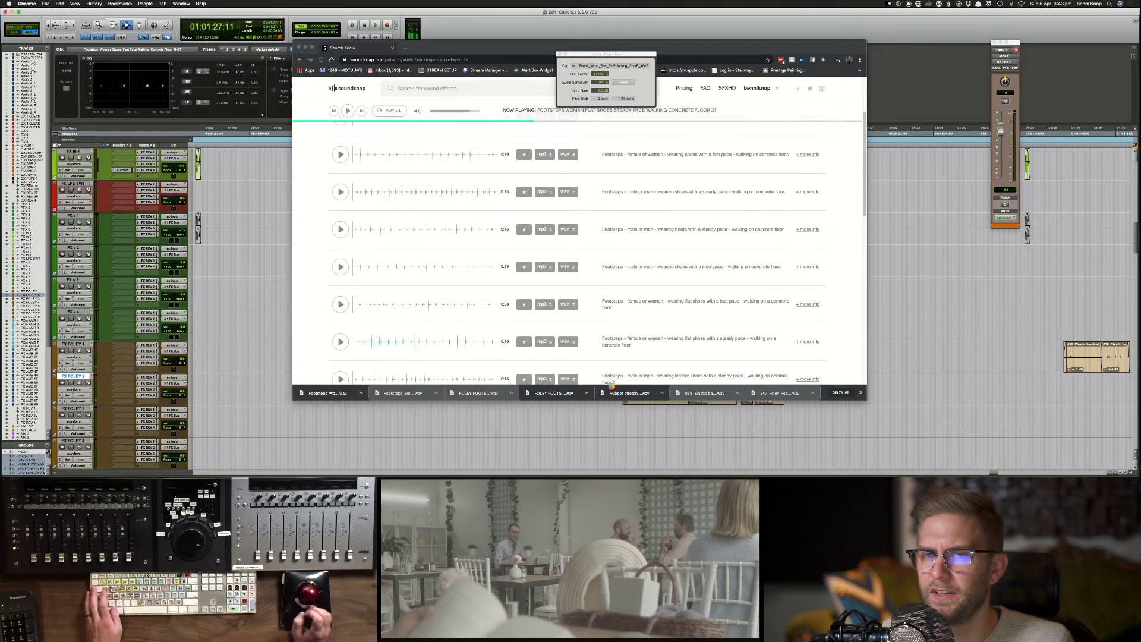
{"action": "key", "text": "super+Tab"}
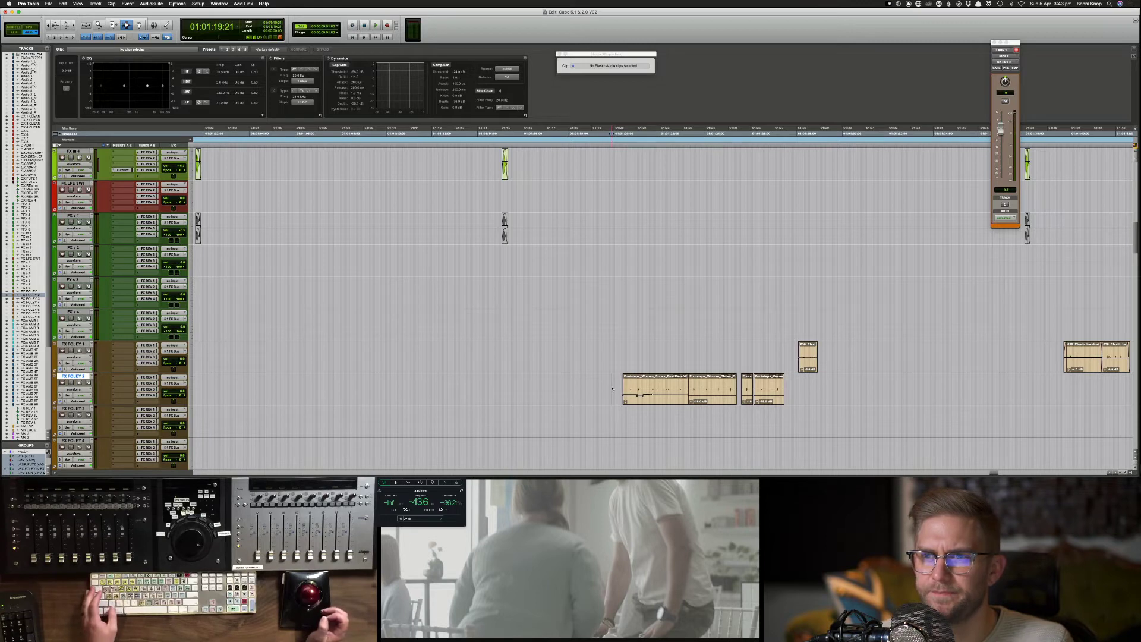
{"action": "key", "text": "super+Tab"}
{"action": "key", "text": "super+Tab"}
{"action": "key", "text": "super+Tab"}
{"action": "left_click_drag", "start_coordinate": [337, 393], "coordinate": [614, 428]}
{"action": "key", "text": "super+Tab"}
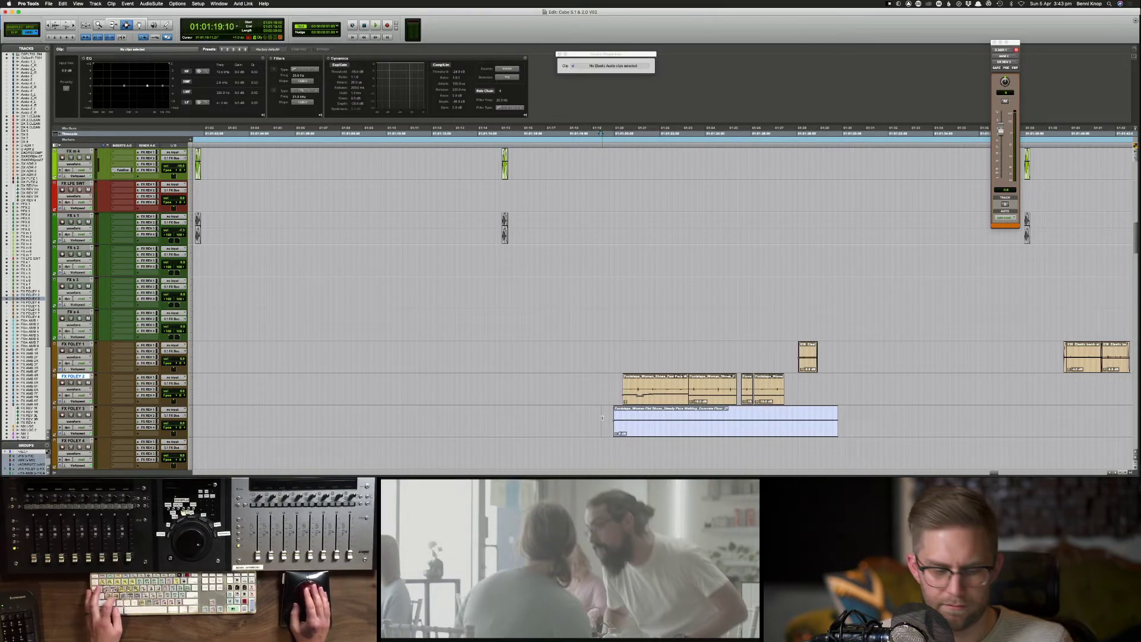
{"action": "key", "text": "super+s"}
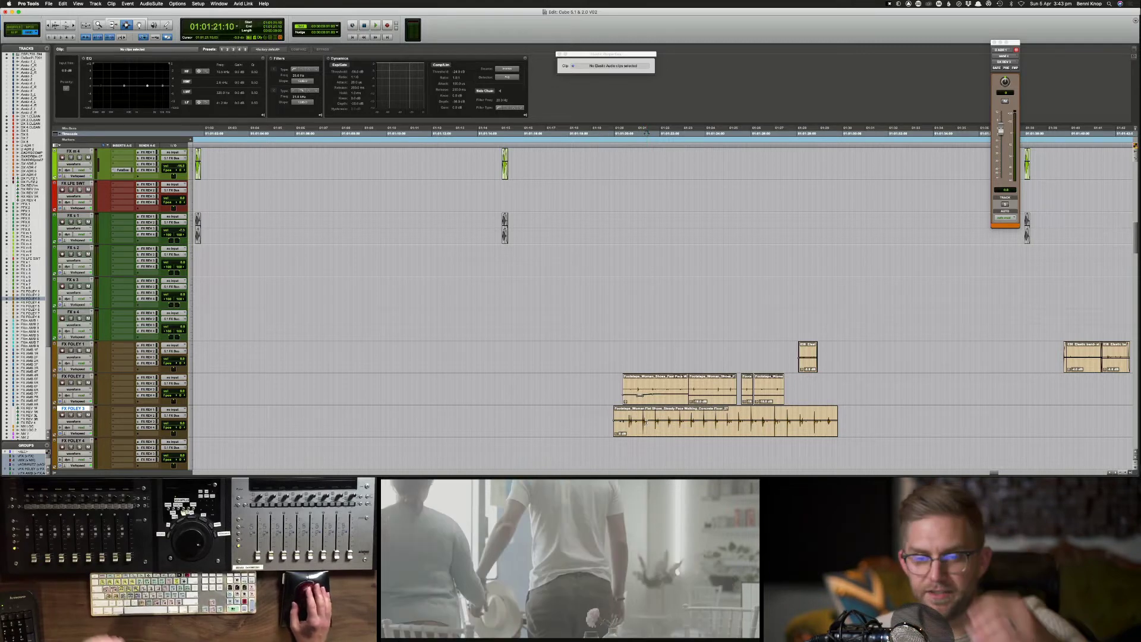
Step: Lower the clip gain of the flat-shoes footsteps on FX FOLEY 3, move the clip to start at 01:01:19:16, and audition it
{"action": "left_click", "coordinate": [646, 423]}
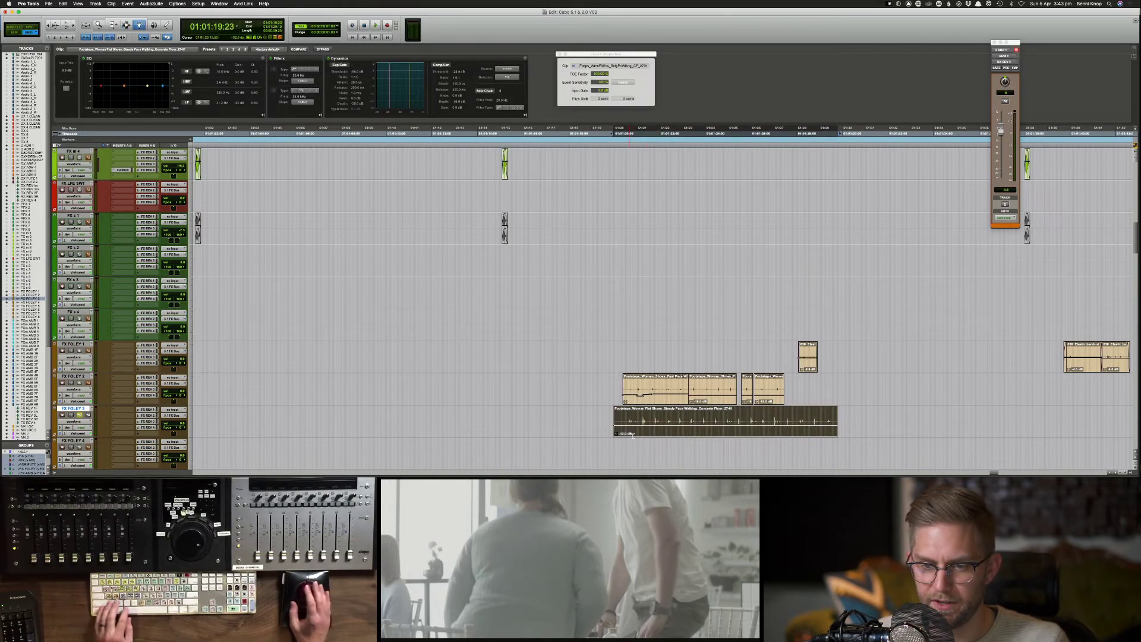
{"action": "left_click_drag", "start_coordinate": [642, 437], "coordinate": [634, 435]}
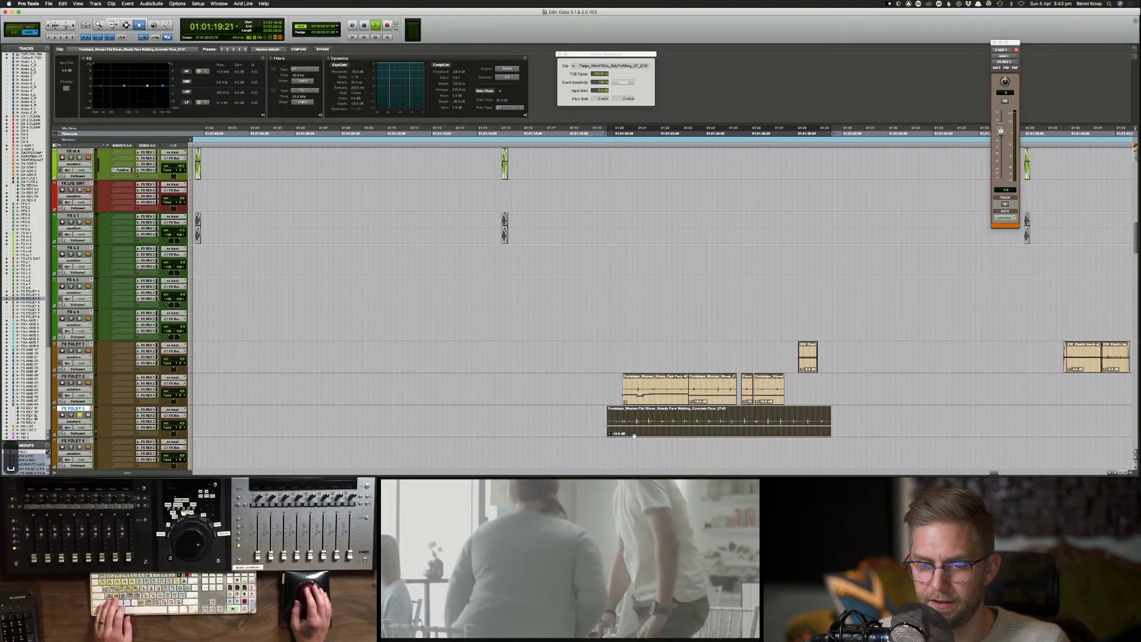
{"action": "key", "text": "space"}
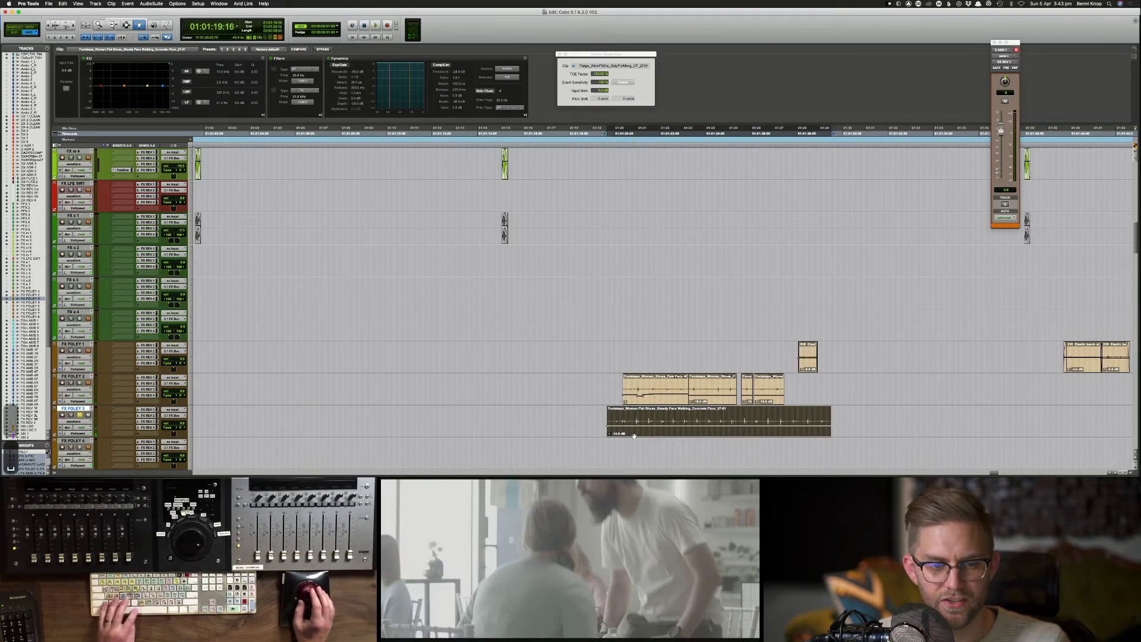
{"action": "key", "text": "space"}
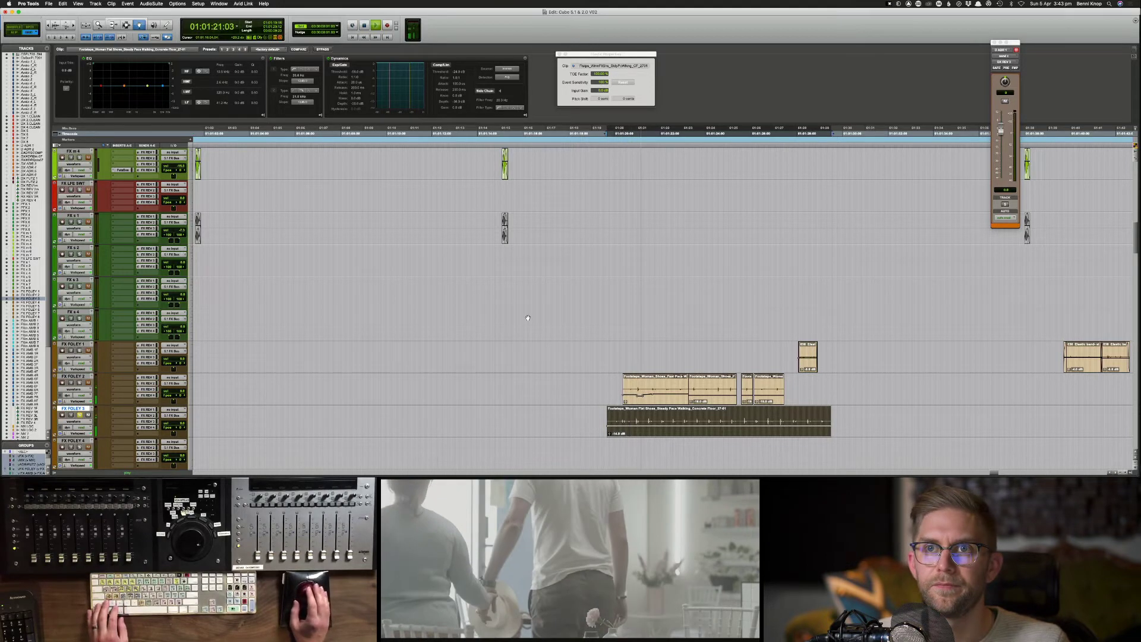
{"action": "key", "text": "space"}
Step: Switch to the browser and audition the other men's and women's concrete-floor footsteps in the Soundsnap results
{"action": "key", "text": "super+Tab"}
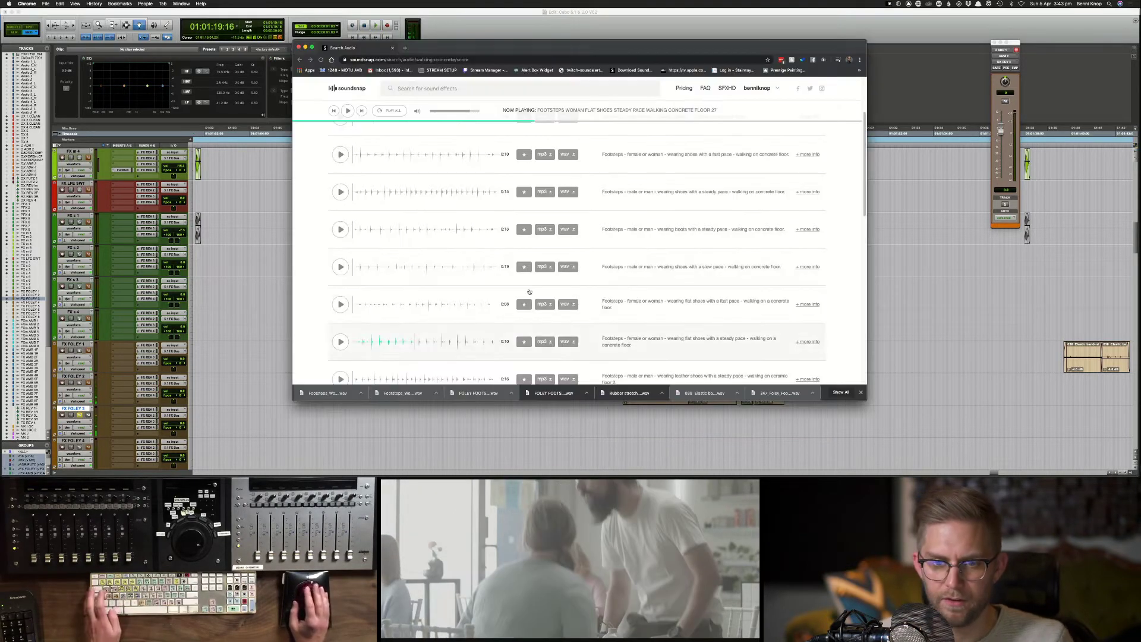
{"action": "scroll", "coordinate": [421, 262], "scroll_direction": "down", "scroll_amount": 5}
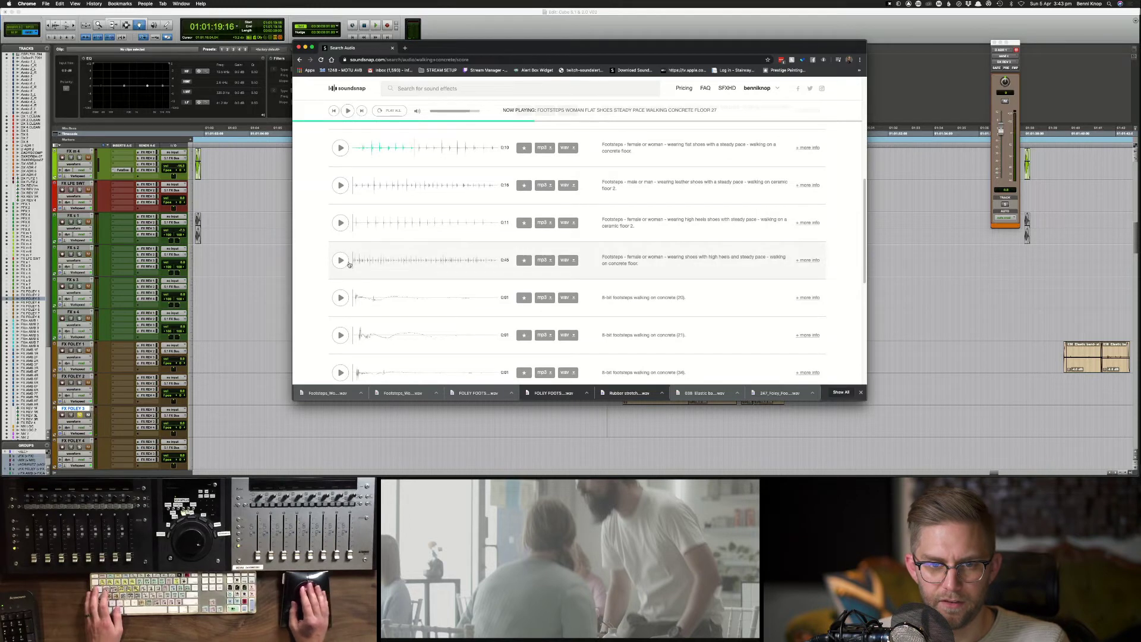
{"action": "left_click", "coordinate": [340, 260]}
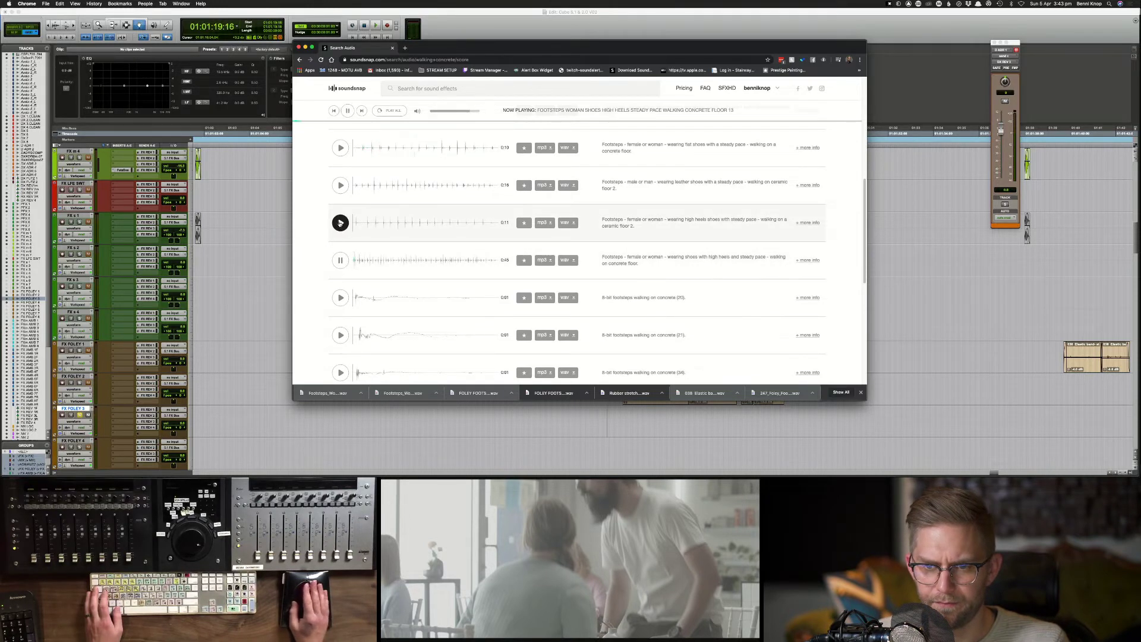
{"action": "scroll", "coordinate": [342, 226], "scroll_direction": "up", "scroll_amount": 2}
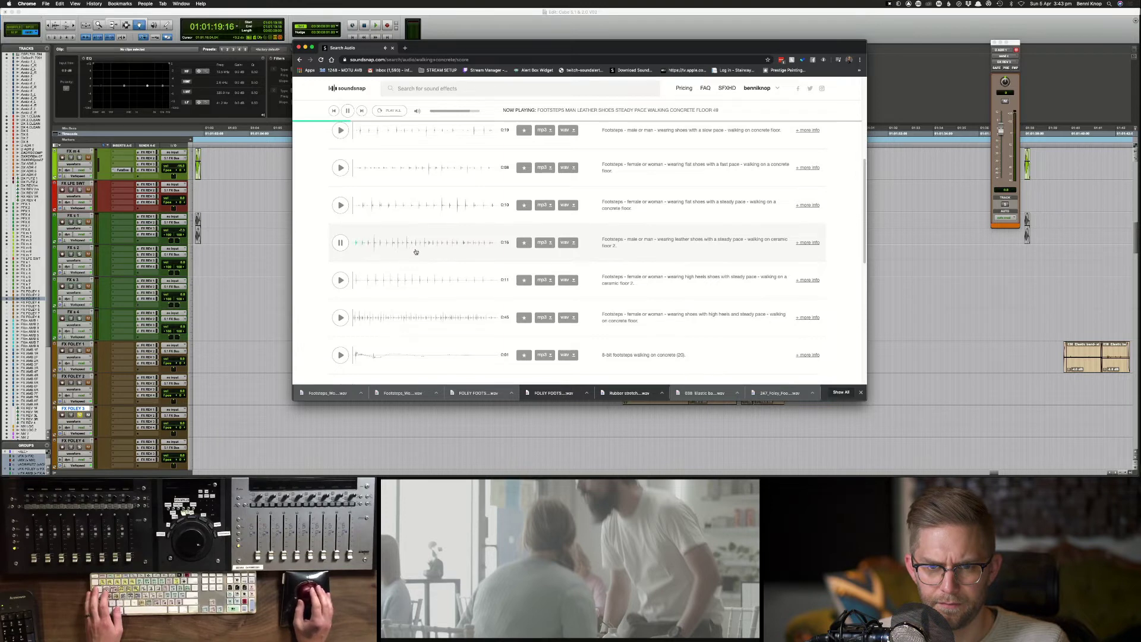
{"action": "scroll", "coordinate": [416, 251], "scroll_direction": "up", "scroll_amount": 2}
{"action": "left_click", "coordinate": [340, 148]}
{"action": "scroll", "coordinate": [339, 157], "scroll_direction": "up", "scroll_amount": 3}
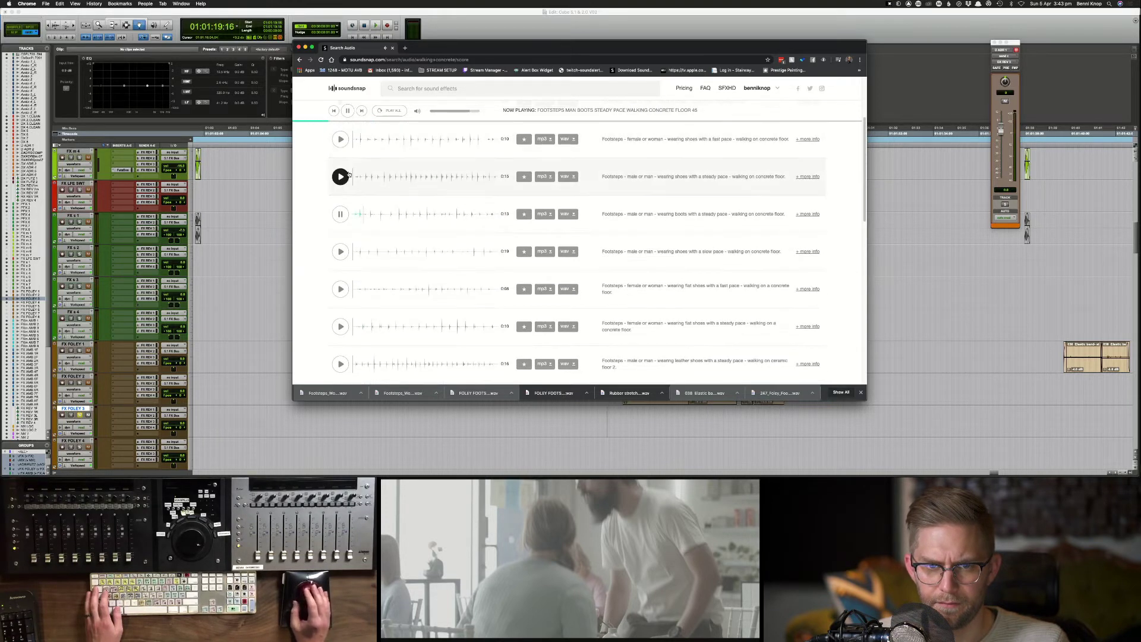
{"action": "scroll", "coordinate": [344, 180], "scroll_direction": "up", "scroll_amount": 2}
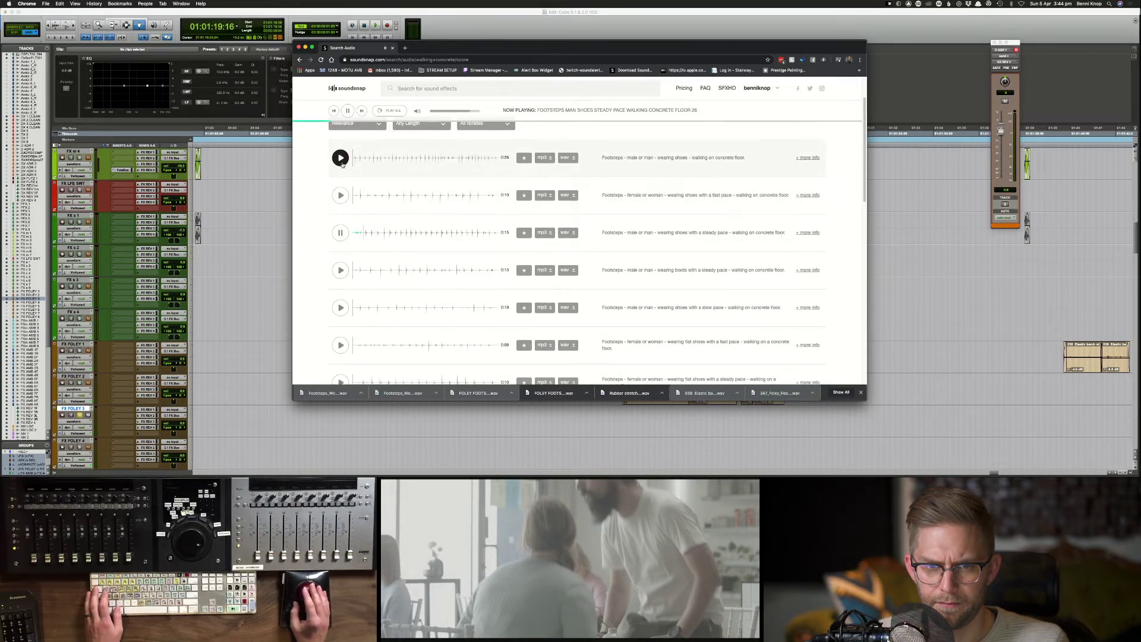
{"action": "scroll", "coordinate": [368, 173], "scroll_direction": "up", "scroll_amount": 1}
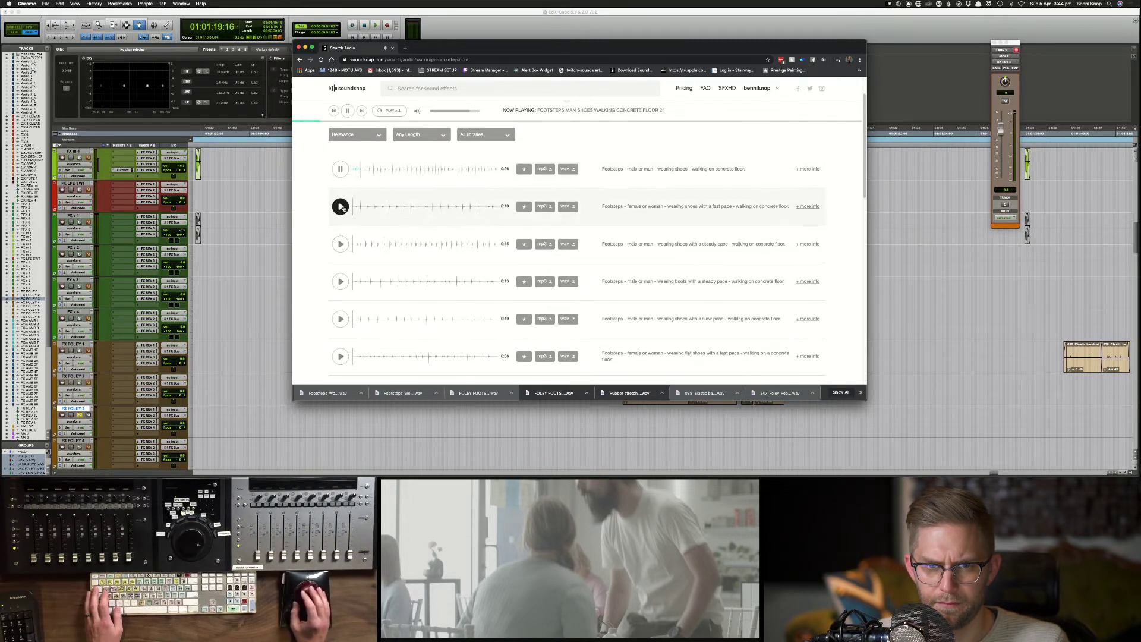
Step: Audition the big clunky boots footsteps on a concrete surface and download them as WAV
{"action": "scroll", "coordinate": [380, 210], "scroll_direction": "down", "scroll_amount": 10}
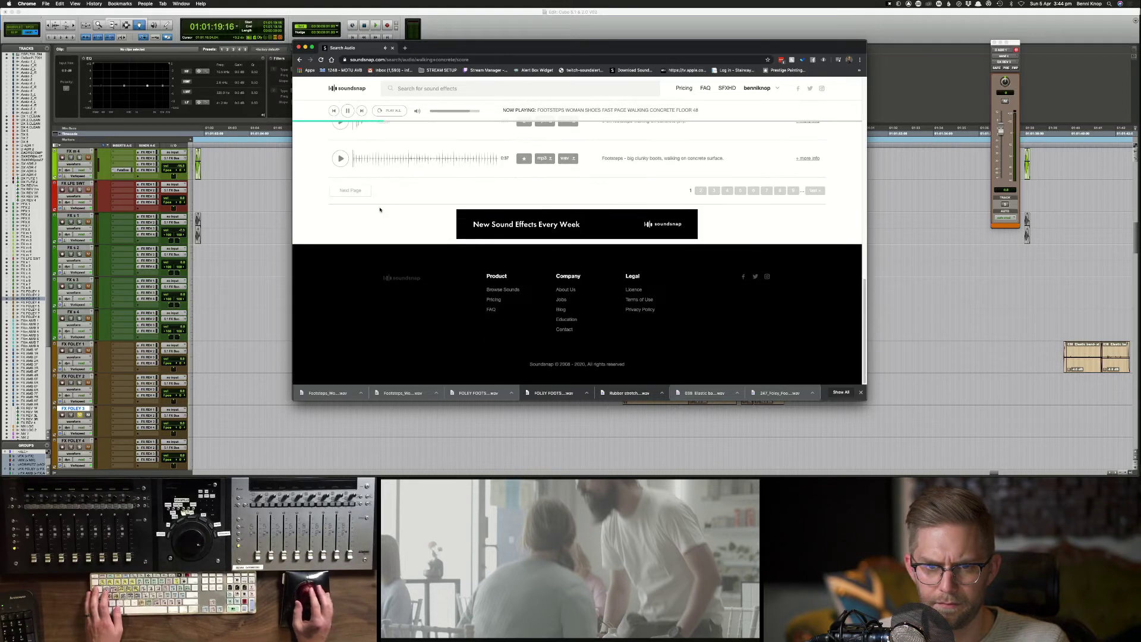
{"action": "scroll", "coordinate": [637, 185], "scroll_direction": "up", "scroll_amount": 2}
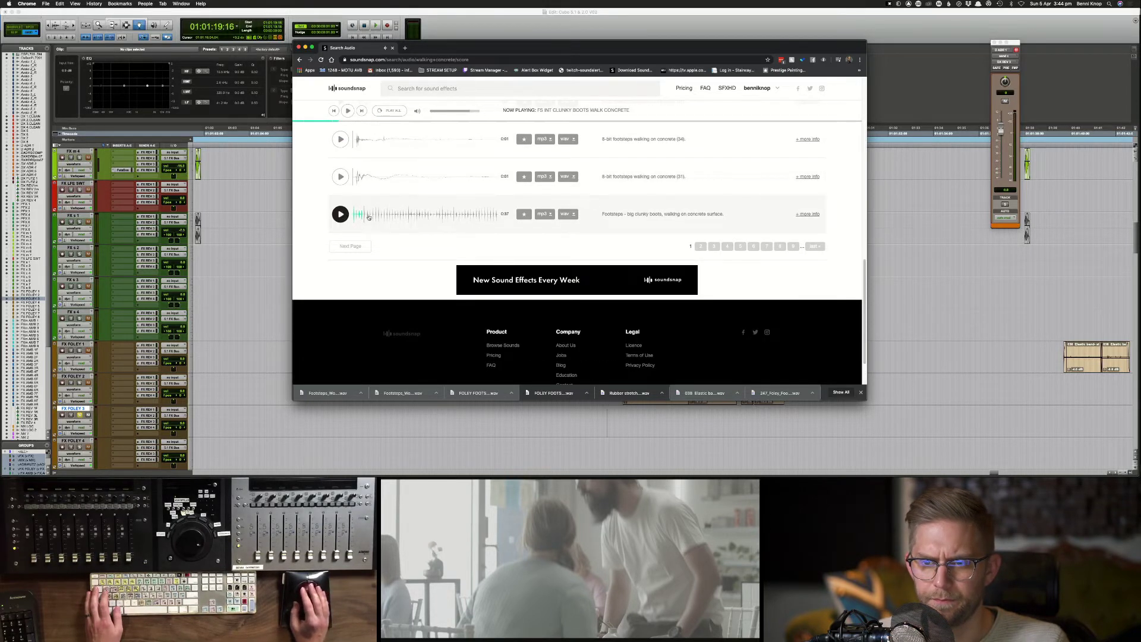
{"action": "left_click", "coordinate": [569, 214]}
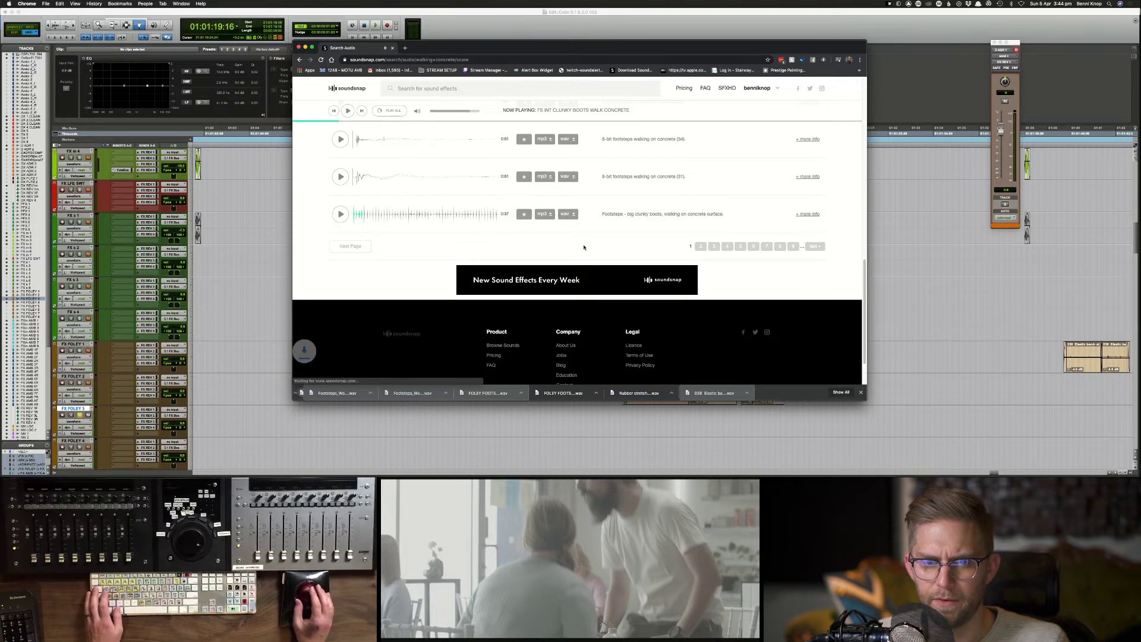
{"action": "scroll", "coordinate": [683, 267], "scroll_direction": "up", "scroll_amount": 2}
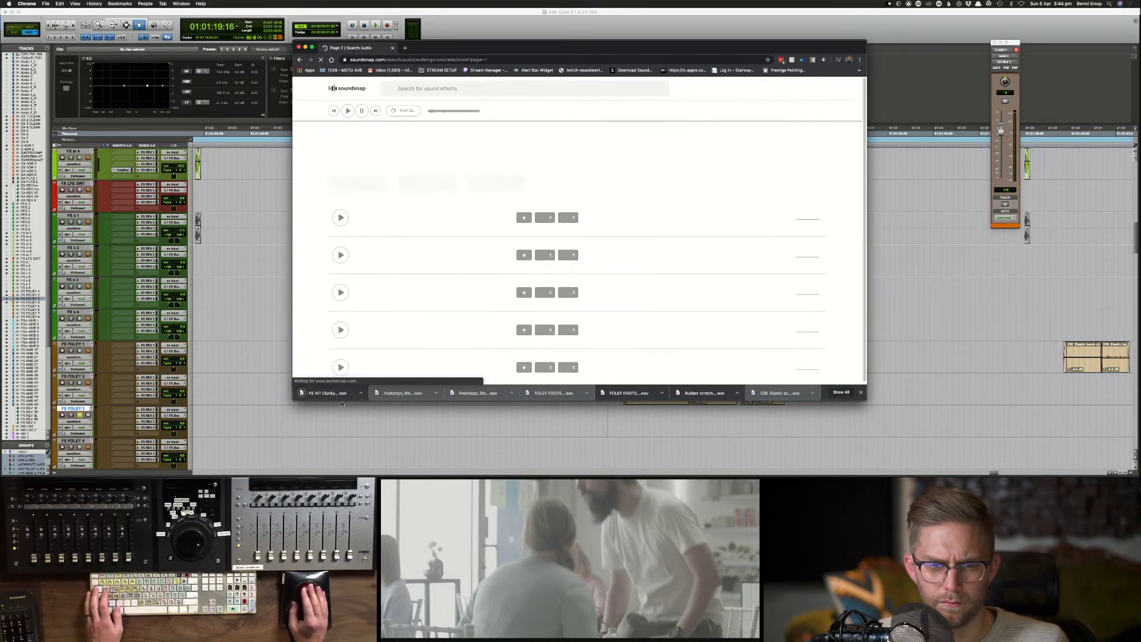
Step: Switch to Pro Tools, import the downloaded clunky-boots footsteps onto FX FOLEY 3 starting at about 01:01:19:20, and play them
{"action": "key", "text": "super+Tab"}
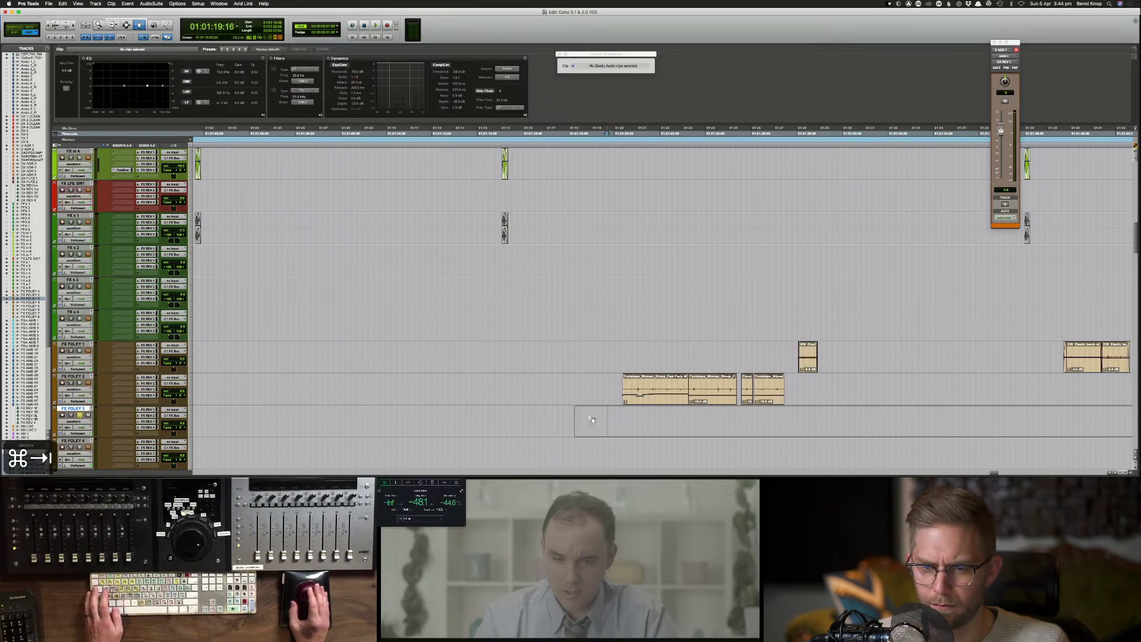
{"action": "left_click_drag", "start_coordinate": [584, 421], "coordinate": [616, 419]}
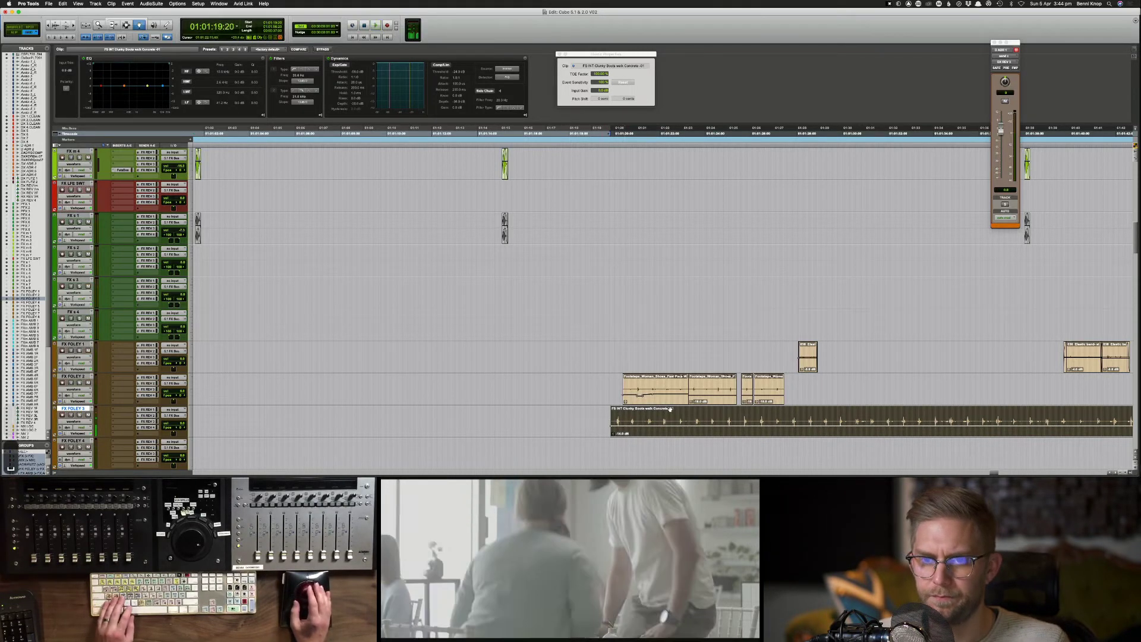
{"action": "key", "text": "space"}
Step: Adjust the clunky-boots clip's elastic pitch shift and reposition the clip to start at 01:01:20:01, checking it against picture
{"action": "left_click_drag", "start_coordinate": [668, 416], "coordinate": [690, 416]}
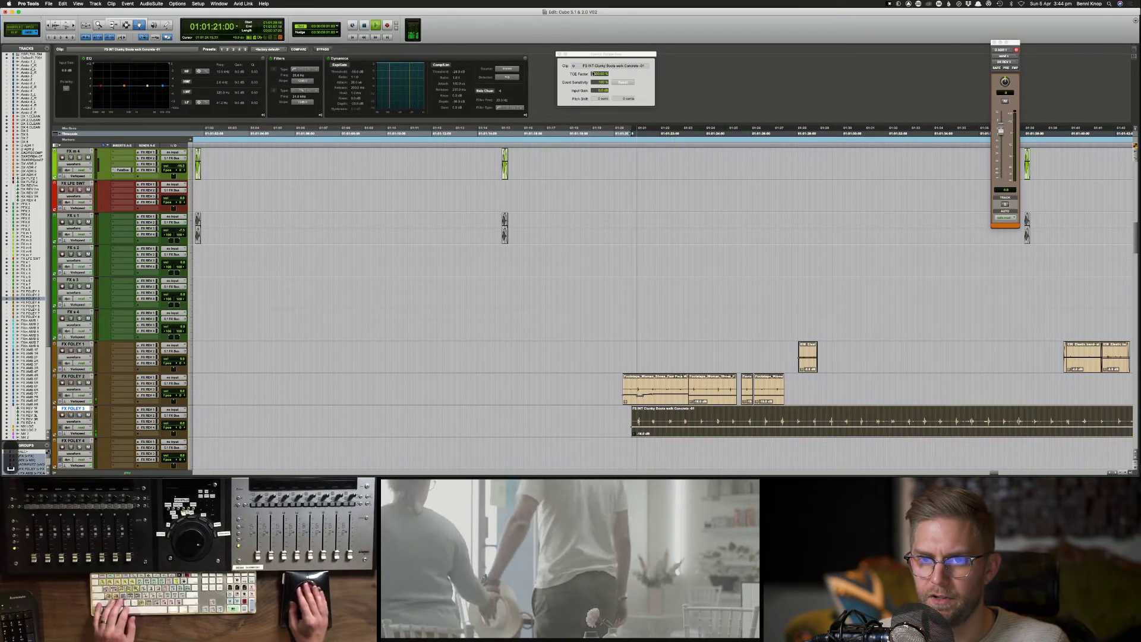
{"action": "key", "text": "space"}
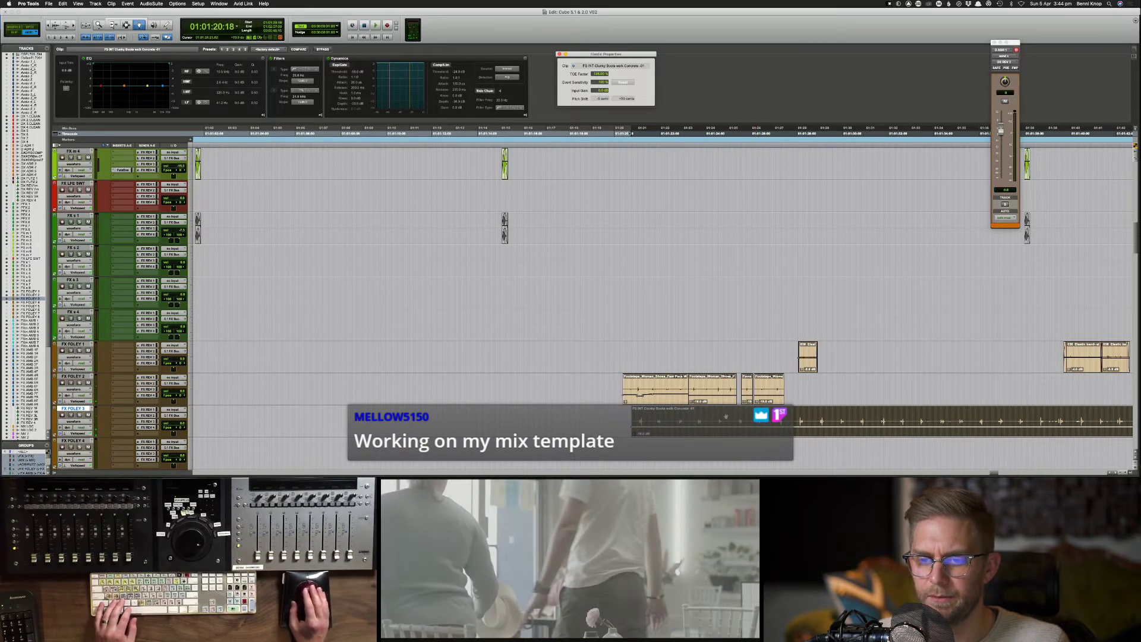
{"action": "left_click_drag", "start_coordinate": [710, 417], "coordinate": [705, 419]}
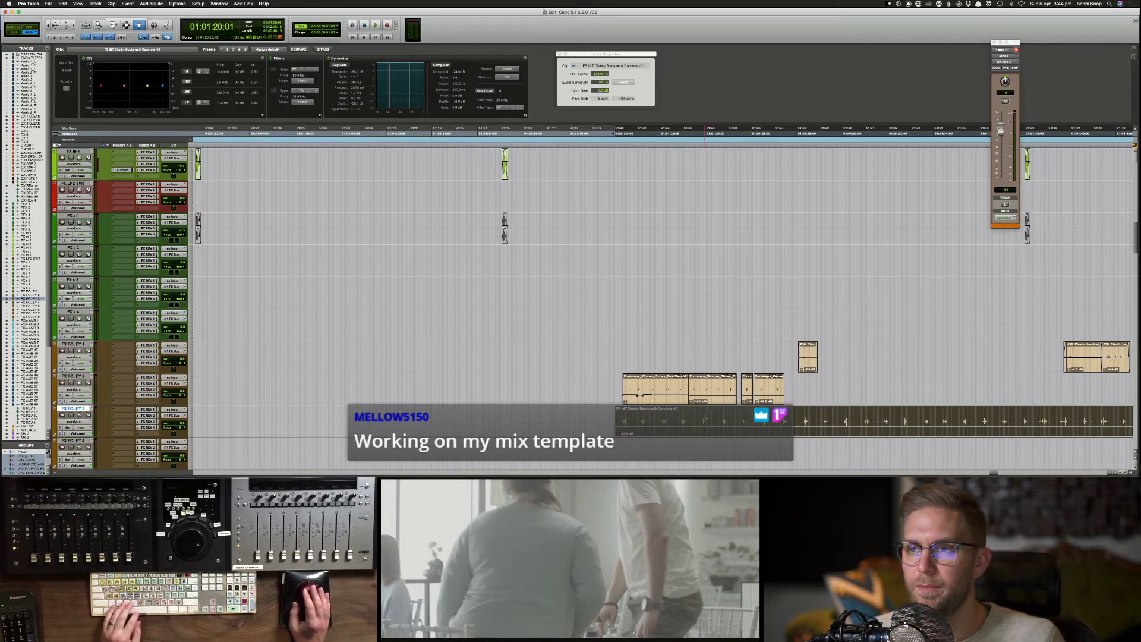
{"action": "key", "text": "space"}
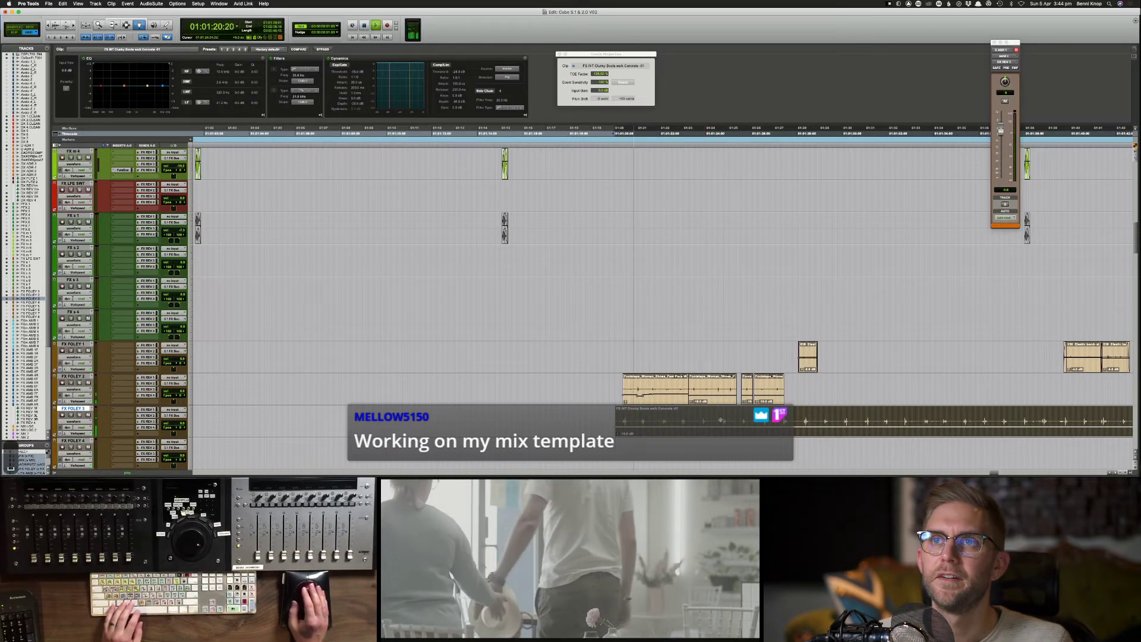
Step: Fine-tune the clunky-boots clip's position on FX FOLEY 3 during playback so that it starts at about 01:01:20:09
{"action": "key", "text": "m"}
{"action": "key", "text": "space"}
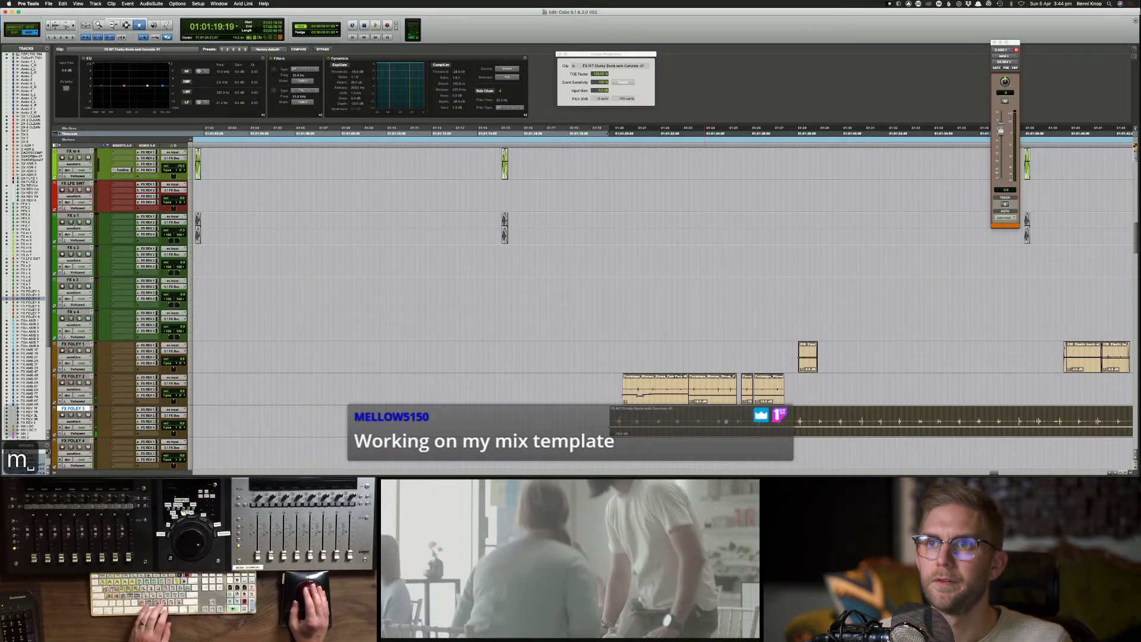
{"action": "key", "text": "space"}
{"action": "left_click_drag", "start_coordinate": [726, 422], "coordinate": [733, 421]}
{"action": "key", "text": "space"}
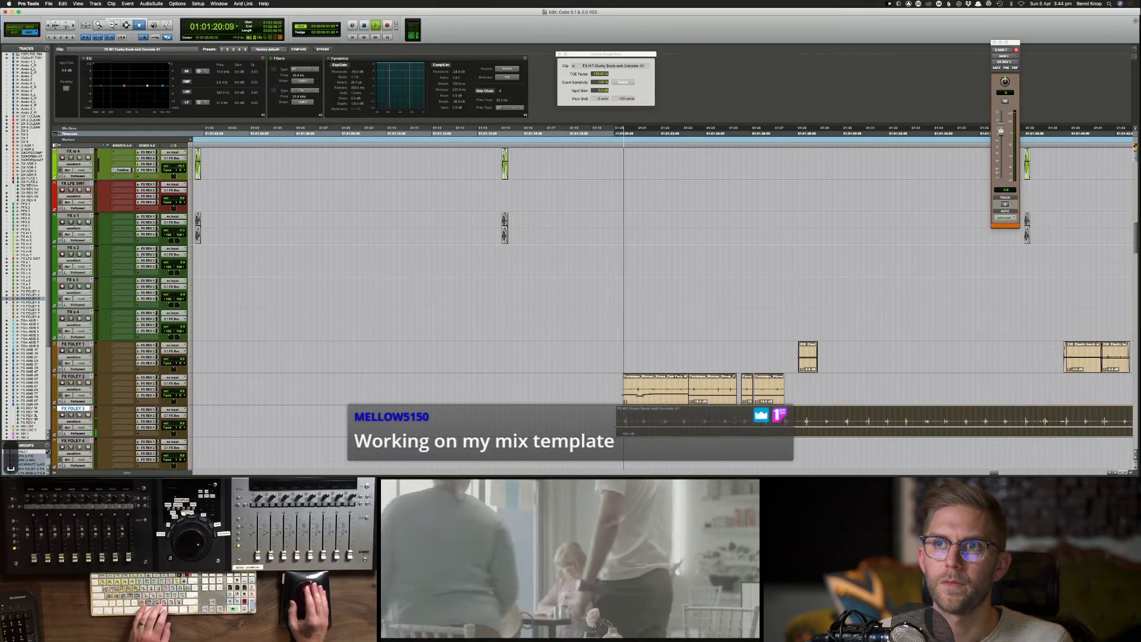
{"action": "key", "text": "slash"}
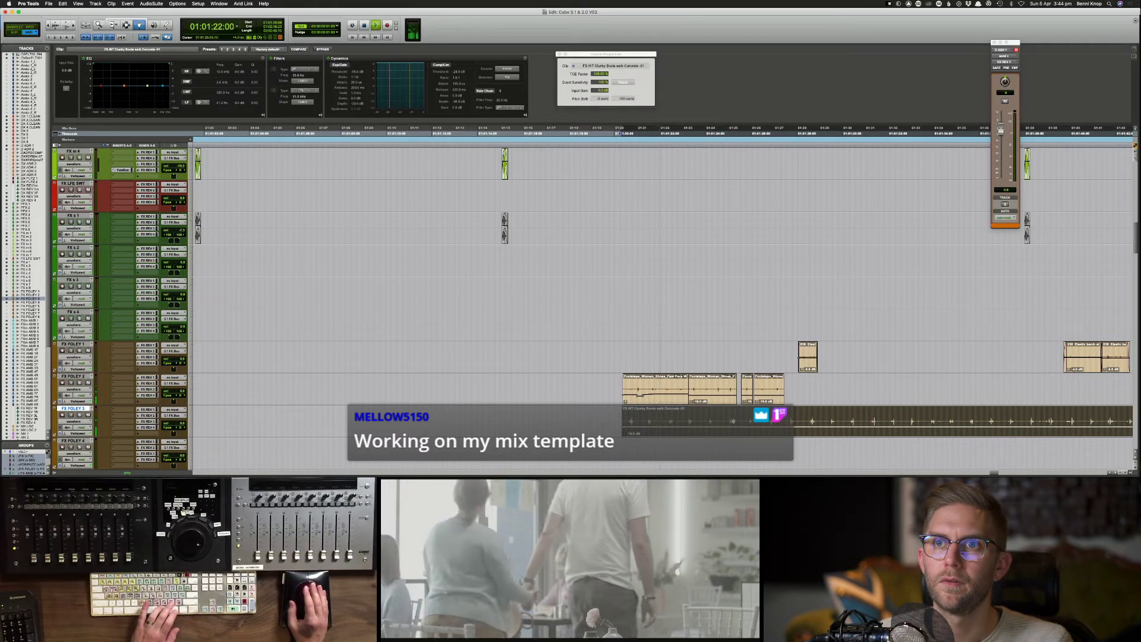
Step: Audition the clunky-boots footsteps against picture while adjusting the clip's elastic properties
{"action": "key", "text": "space"}
{"action": "key", "text": "space"}
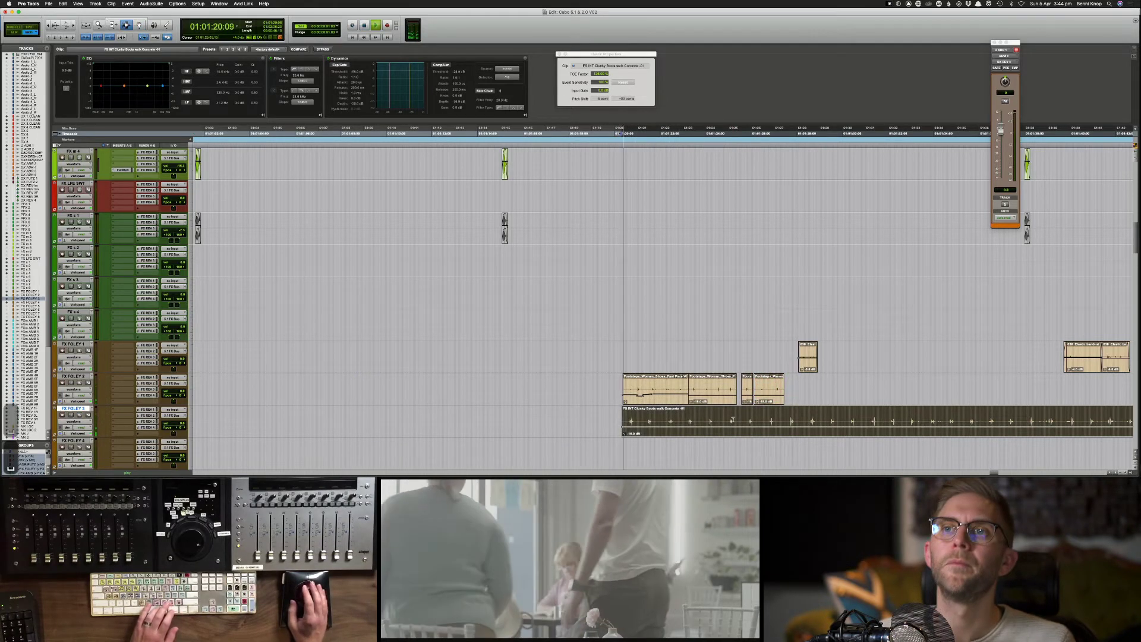
{"action": "key", "text": "space"}
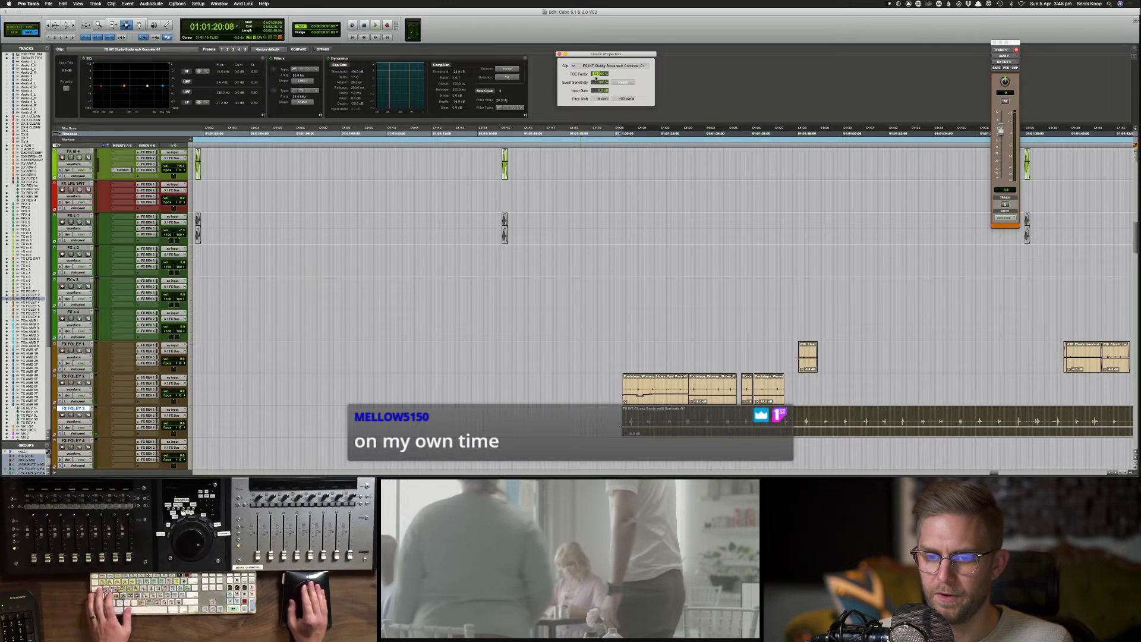
{"action": "key", "text": "space"}
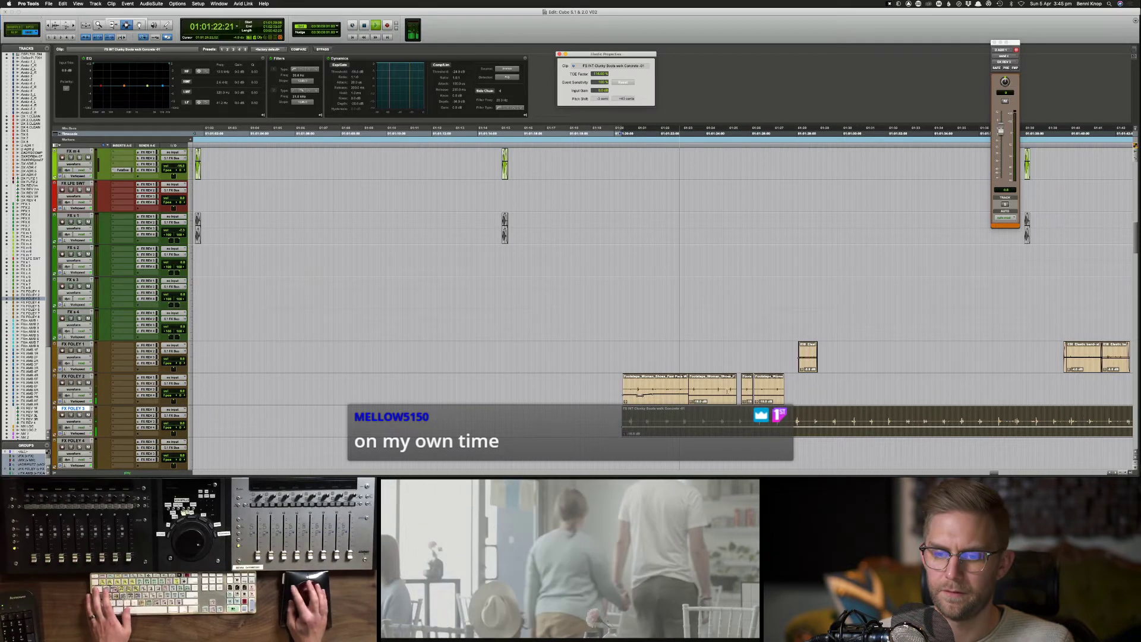
{"action": "key", "text": "space"}
Step: Split the clunky-boots clip on FX FOLEY 3 at 01:01:22:02 and nudge the part after the split earlier
{"action": "key", "text": "space"}
{"action": "key", "text": "super+e"}
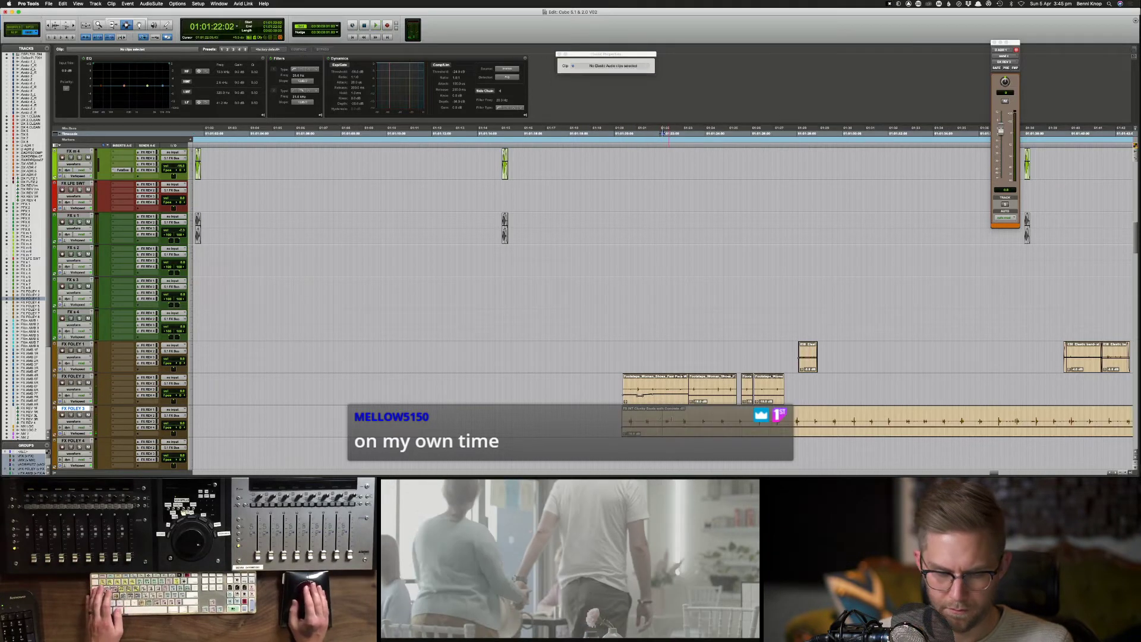
{"action": "key", "text": "F8"}
{"action": "left_click", "coordinate": [695, 425]}
{"action": "key", "text": "m"}
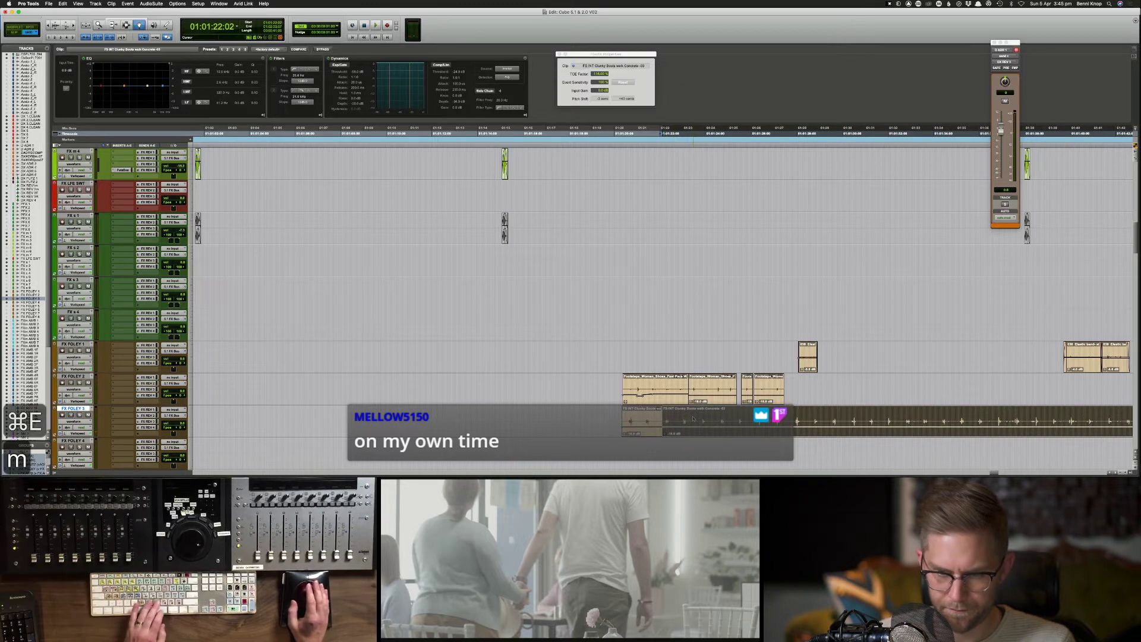
Step: Audition the edited footsteps from just before the first step, save the session, and replay them from 01:01:19:19
{"action": "left_click", "coordinate": [624, 134]}
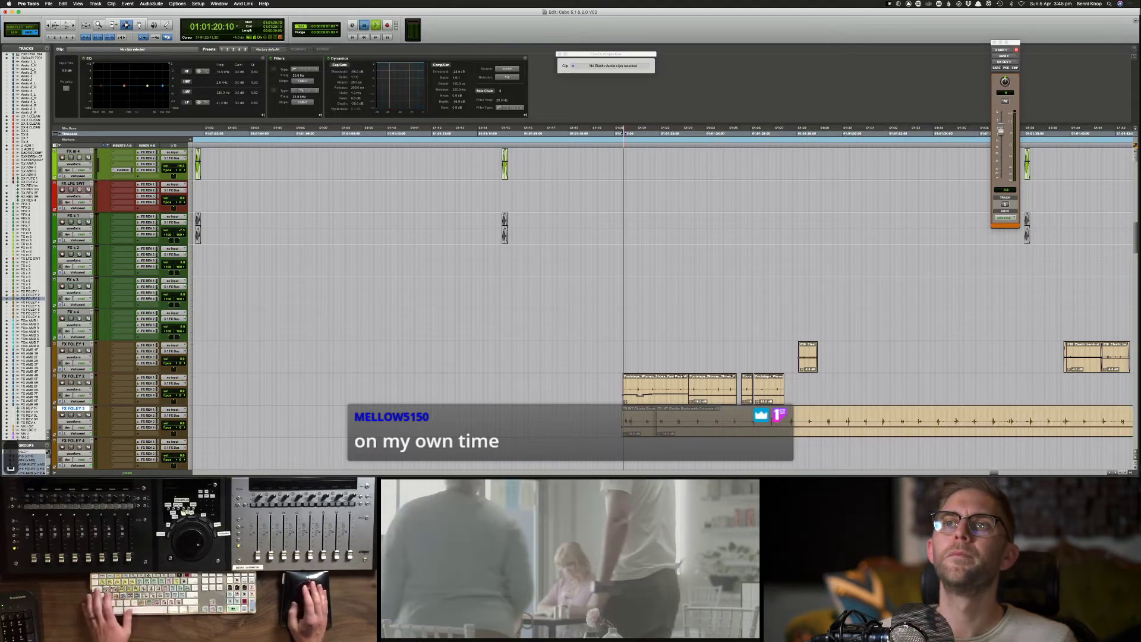
{"action": "key", "text": "space"}
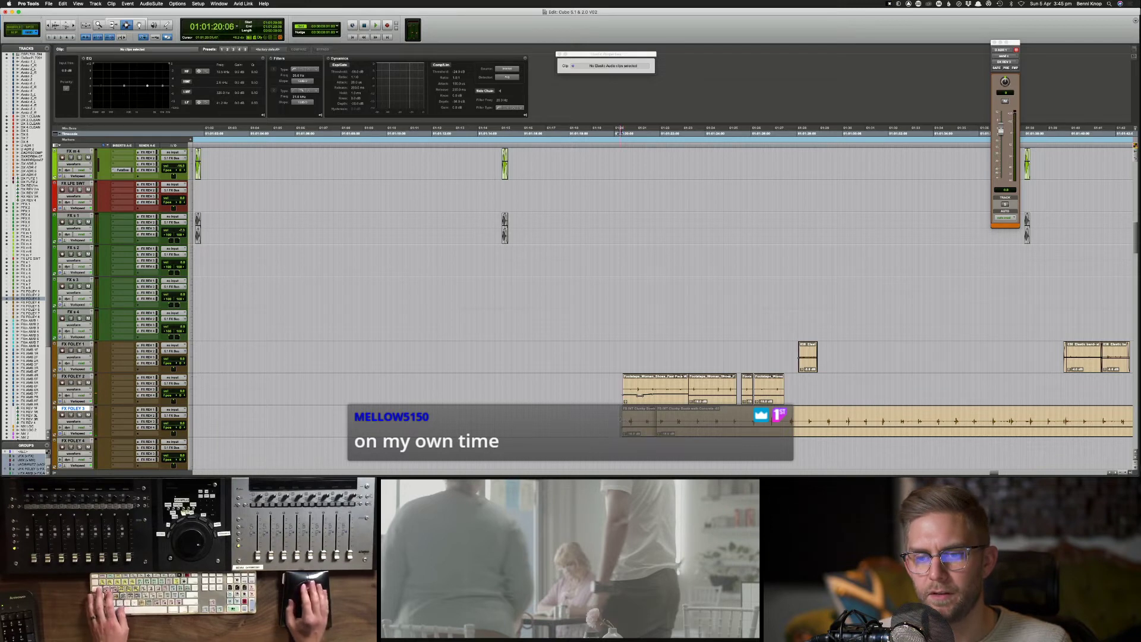
{"action": "left_click", "coordinate": [620, 134]}
{"action": "key", "text": "super+s"}
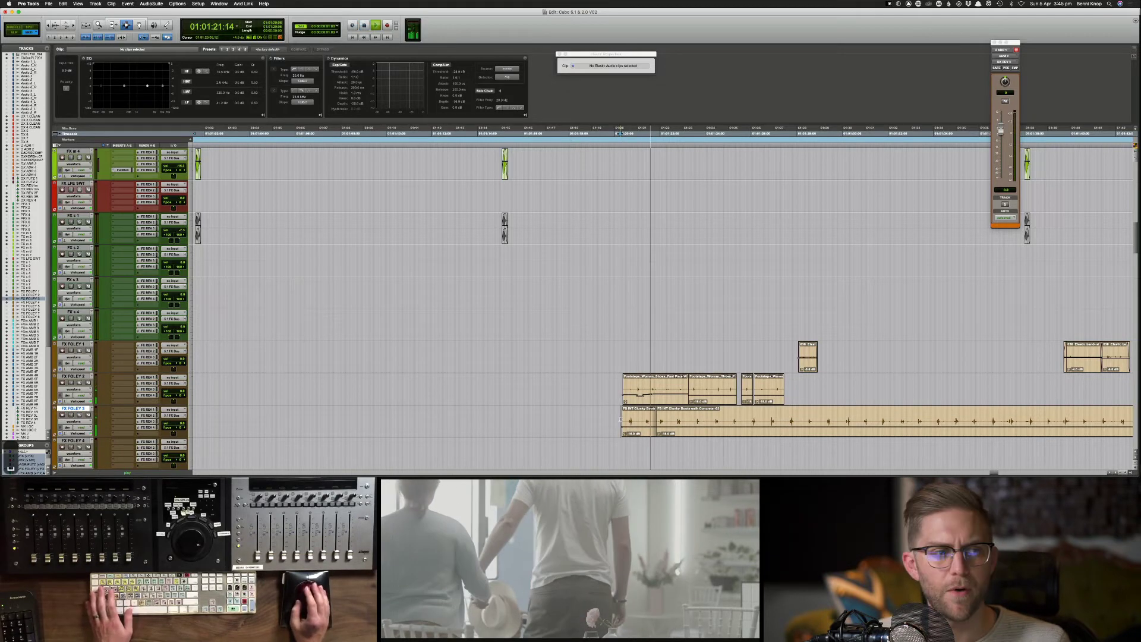
{"action": "key", "text": "space"}
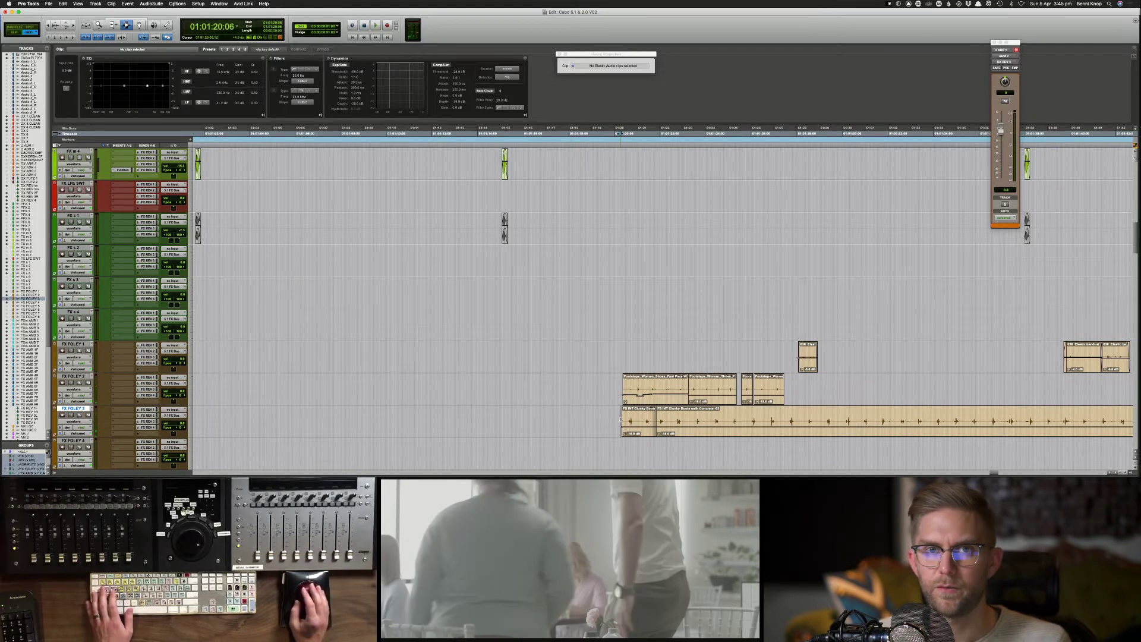
{"action": "left_click", "coordinate": [609, 420]}
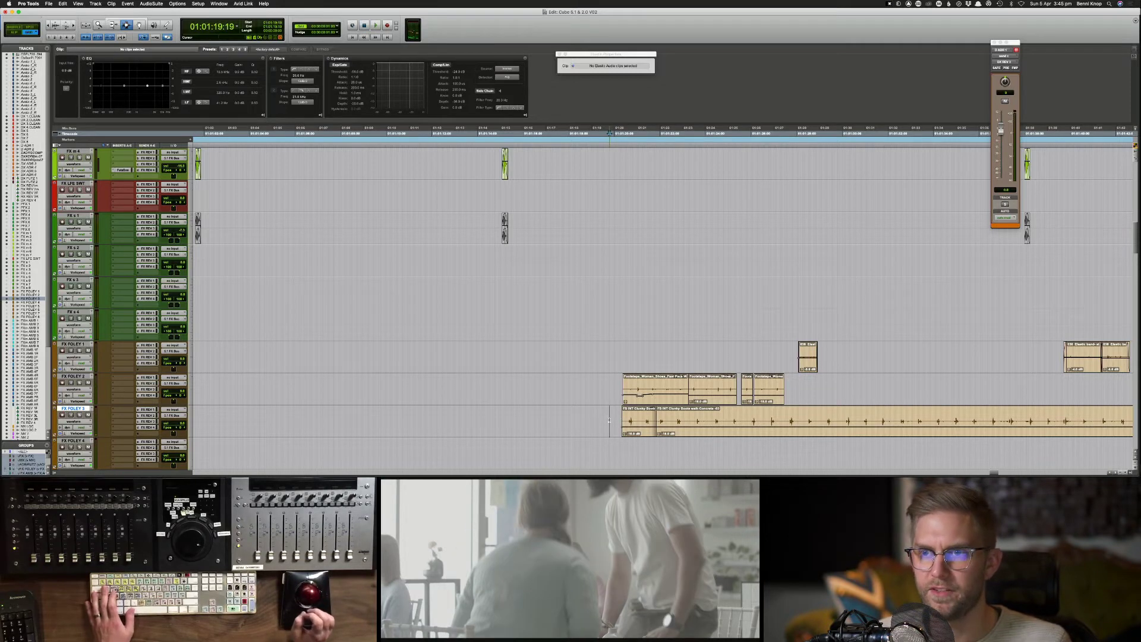
{"action": "key", "text": "space"}
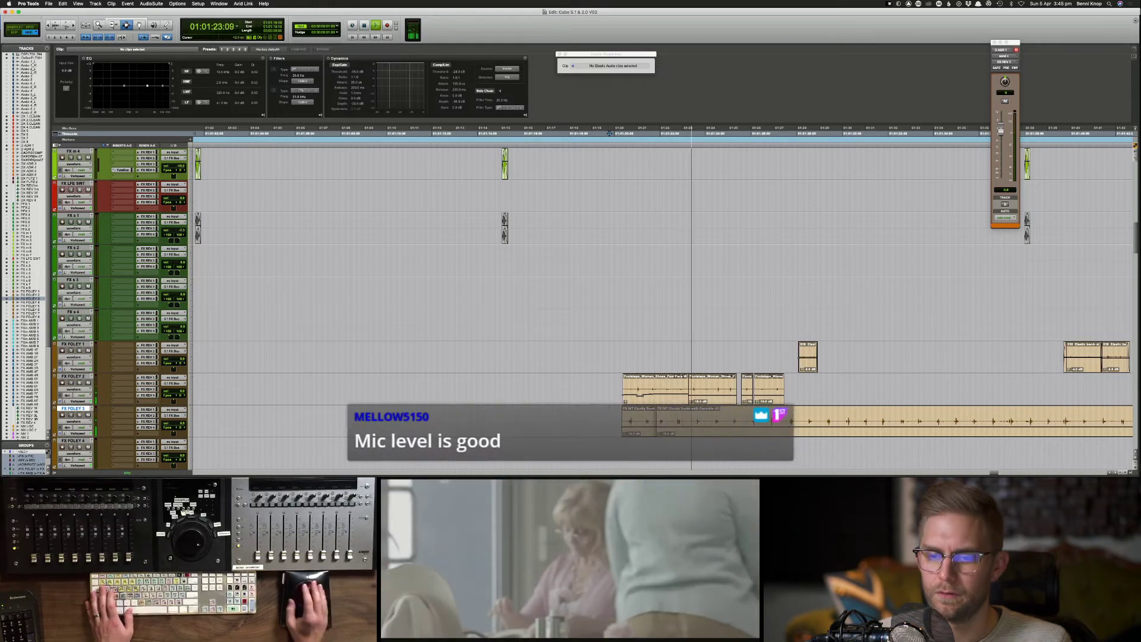
Step: Split the clunky-boots footsteps at 01:01:22:19, move the remainder slightly earlier, and play back from 01:01:19:23
{"action": "left_click", "coordinate": [672, 133]}
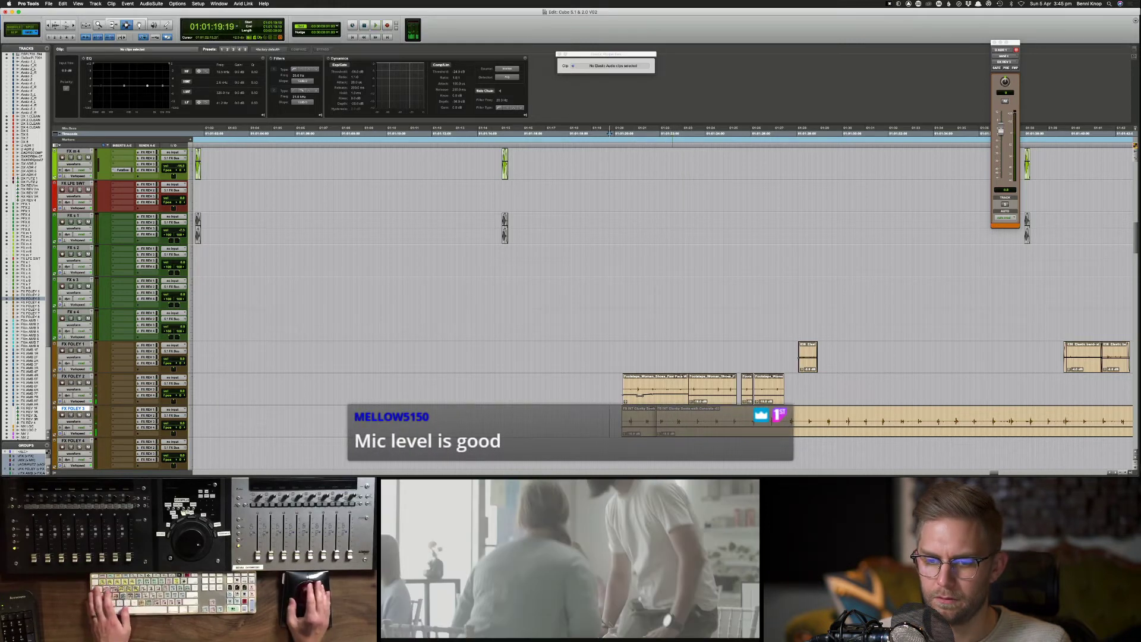
{"action": "left_click", "coordinate": [677, 133]}
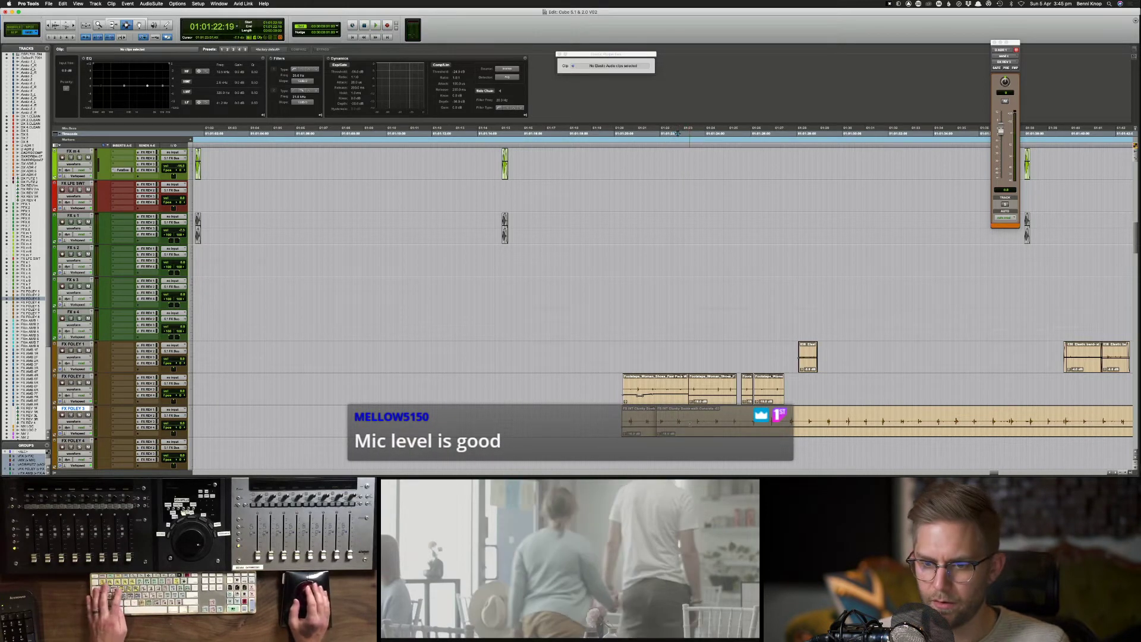
{"action": "left_click_drag", "start_coordinate": [695, 426], "coordinate": [690, 426]}
{"action": "left_click", "coordinate": [614, 412]}
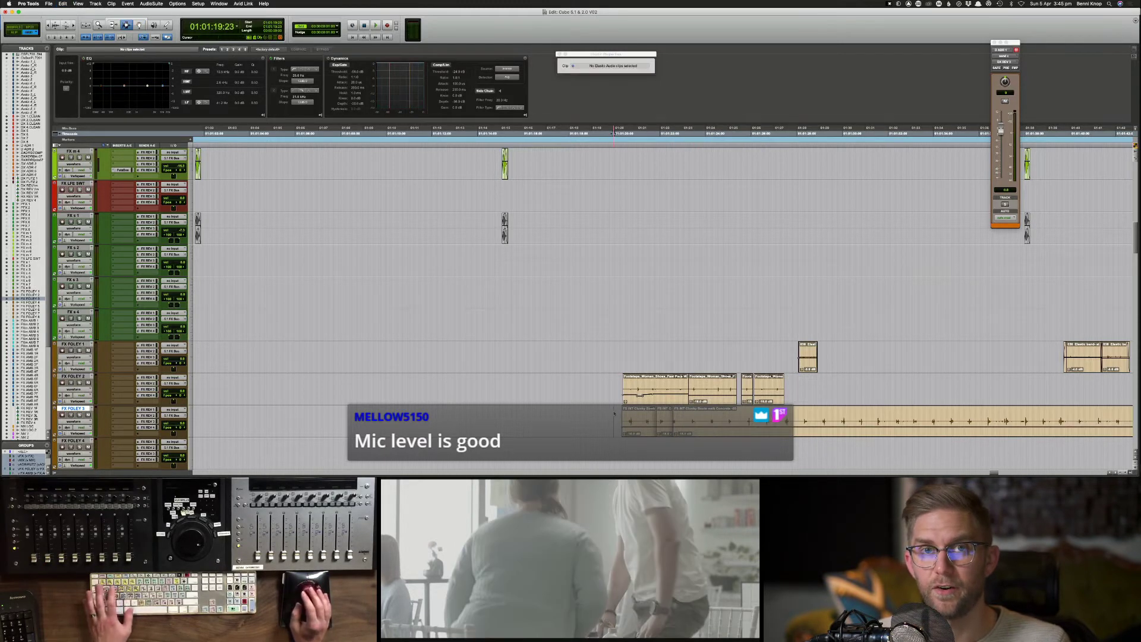
{"action": "key", "text": "space"}
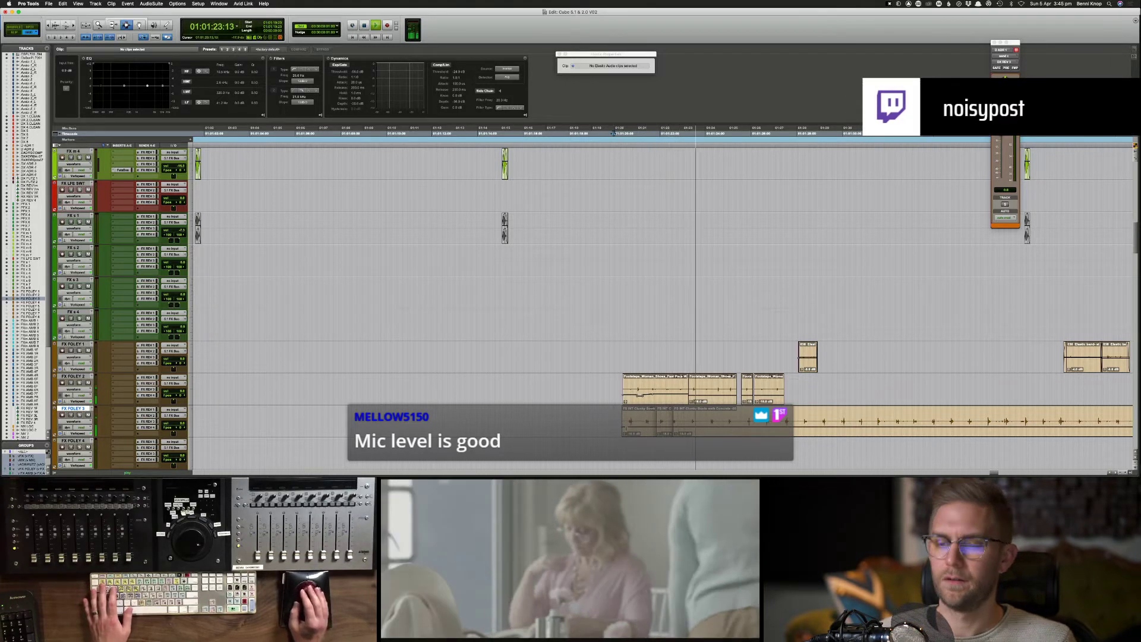
Step: Split the clunky-boots footsteps on FX FOLEY 3 at 01:01:23:06, move the remainder earlier to 01:01:23:01, and play back from before the first step
{"action": "key", "text": "space"}
{"action": "left_click", "coordinate": [684, 421]}
{"action": "key", "text": "Tab"}
{"action": "key", "text": "super+e"}
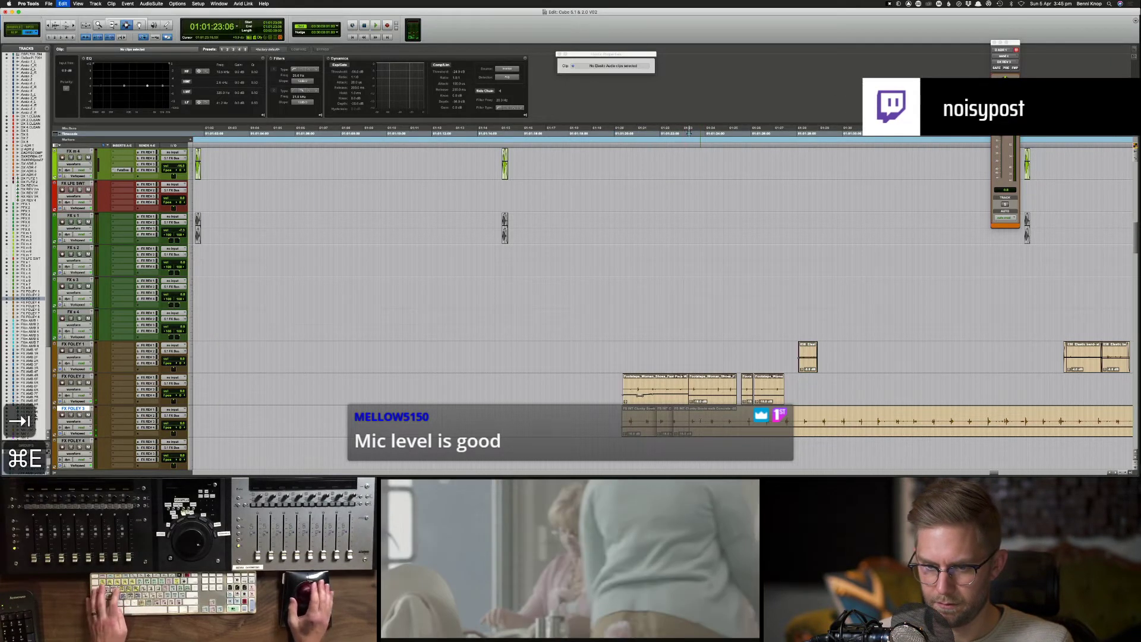
{"action": "left_click_drag", "start_coordinate": [702, 424], "coordinate": [696, 423]}
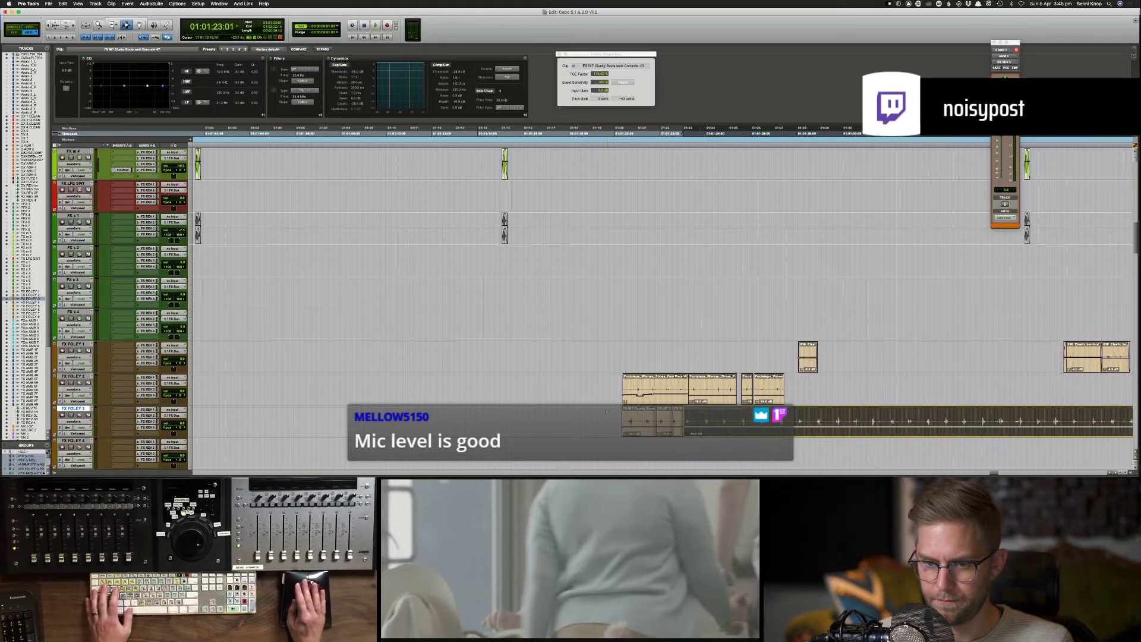
{"action": "left_click", "coordinate": [606, 412]}
{"action": "key", "text": "space"}
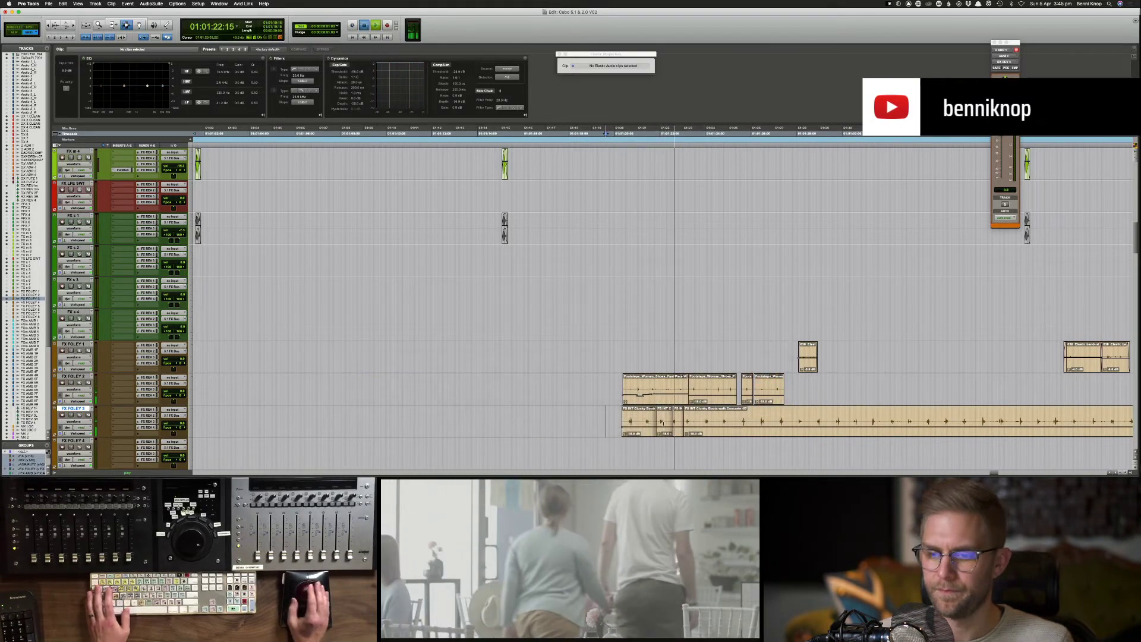
Step: Copy the single footstep at 01:01:28:00 on FX FOLEY 3, paste it at 01:01:19:21 ahead of the first step, and audition it
{"action": "left_click_drag", "start_coordinate": [797, 433], "coordinate": [808, 433]}
{"action": "key", "text": "super+c"}
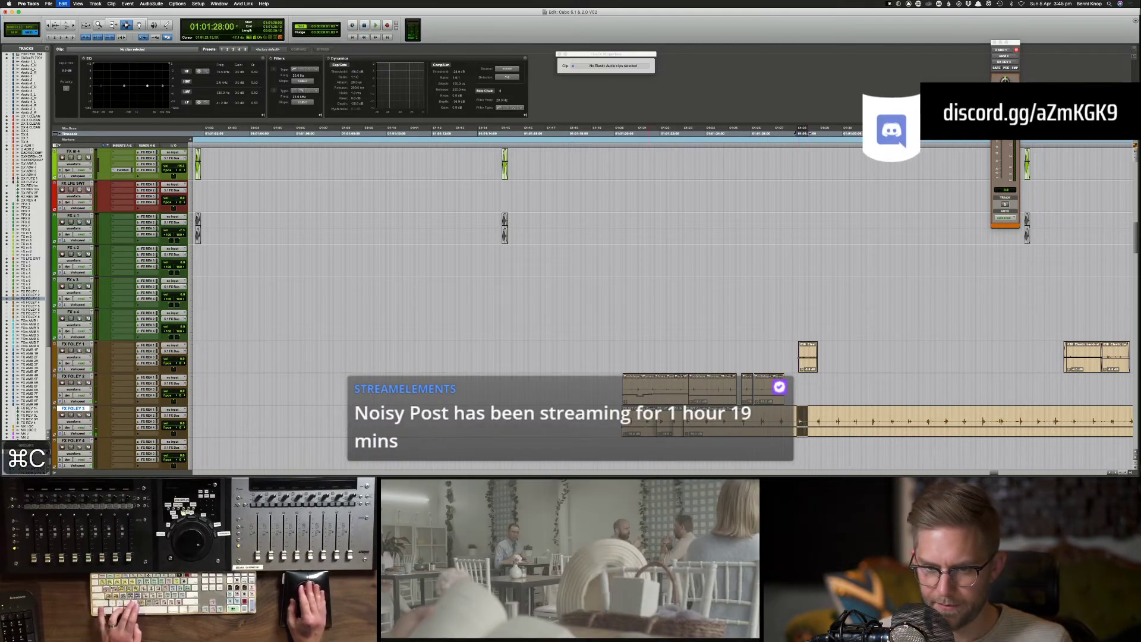
{"action": "key", "text": "super+v"}
{"action": "key", "text": "space"}
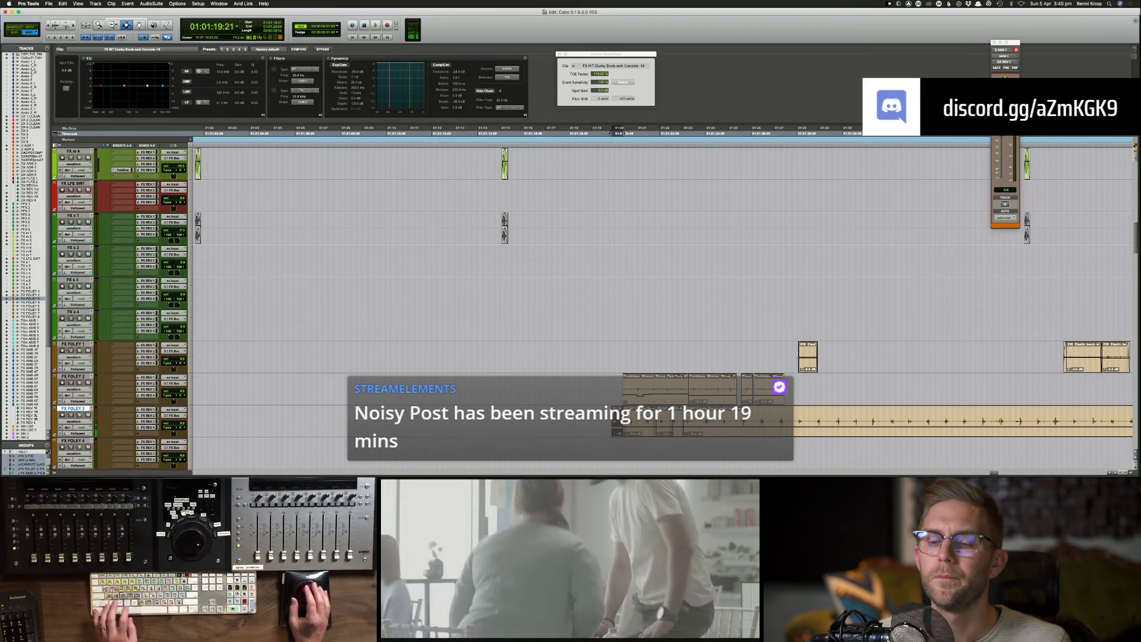
{"action": "key", "text": "space"}
{"action": "key", "text": "space"}
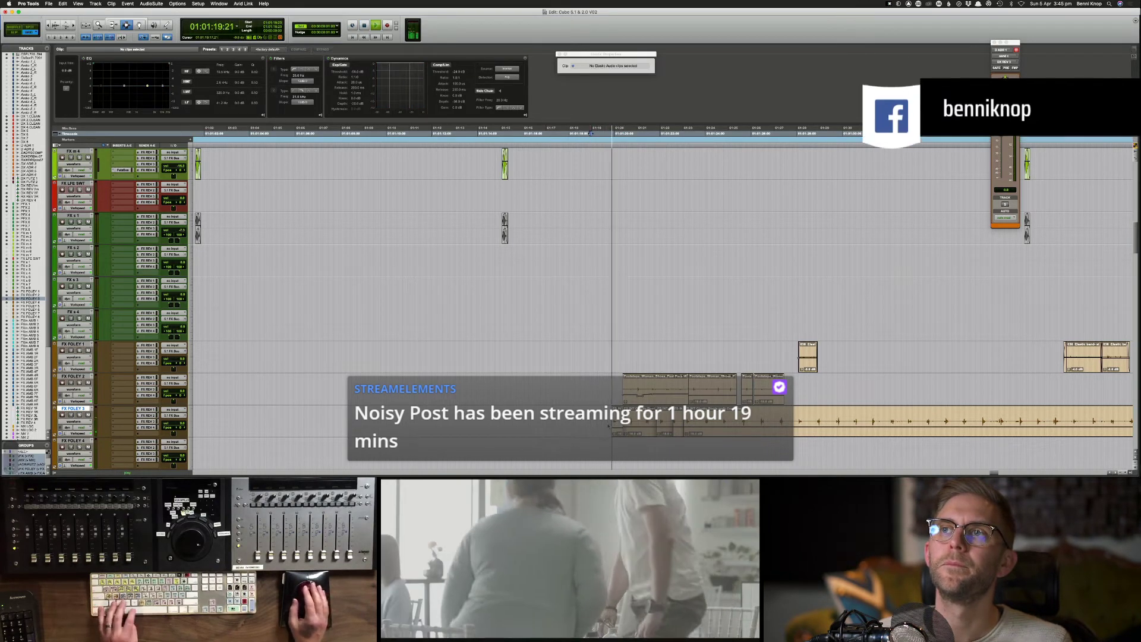
{"action": "key", "text": "space"}
Step: Try the pasted footstep earlier at 01:01:19:11 and audition it against picture from 01:01:19:04
{"action": "left_click_drag", "start_coordinate": [616, 420], "coordinate": [606, 421]}
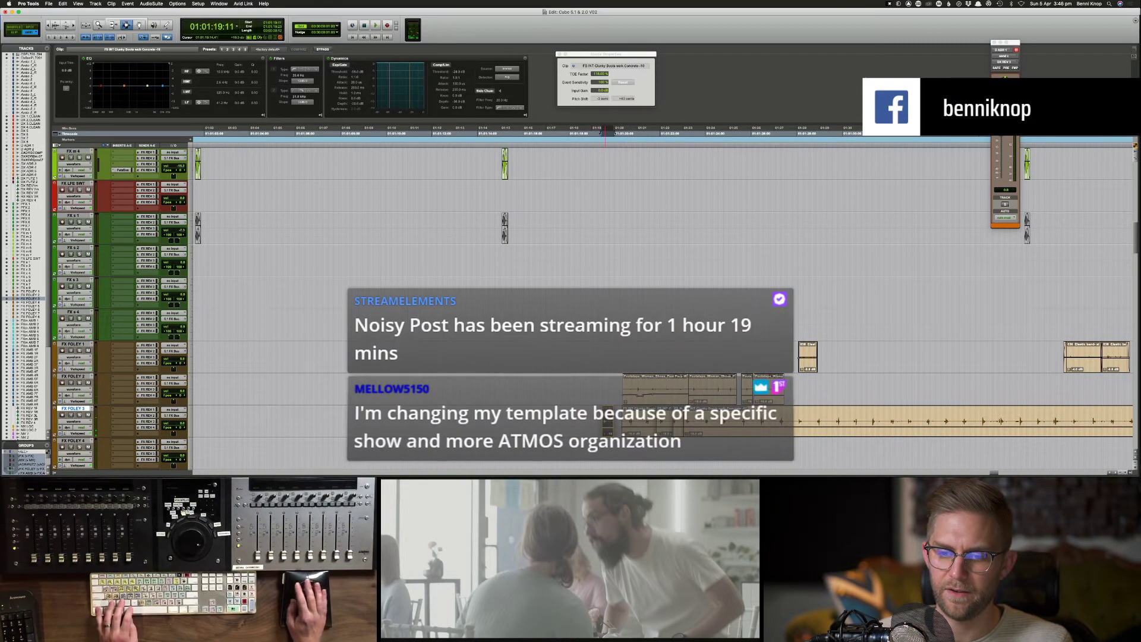
{"action": "left_click", "coordinate": [595, 421]}
{"action": "key", "text": "space"}
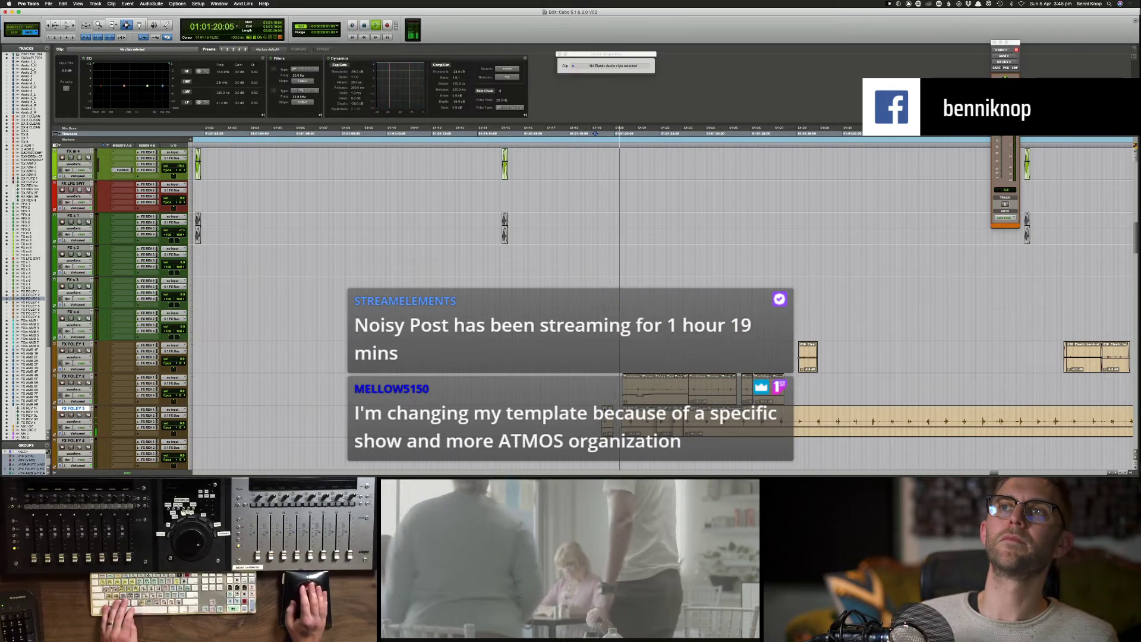
{"action": "key", "text": "space"}
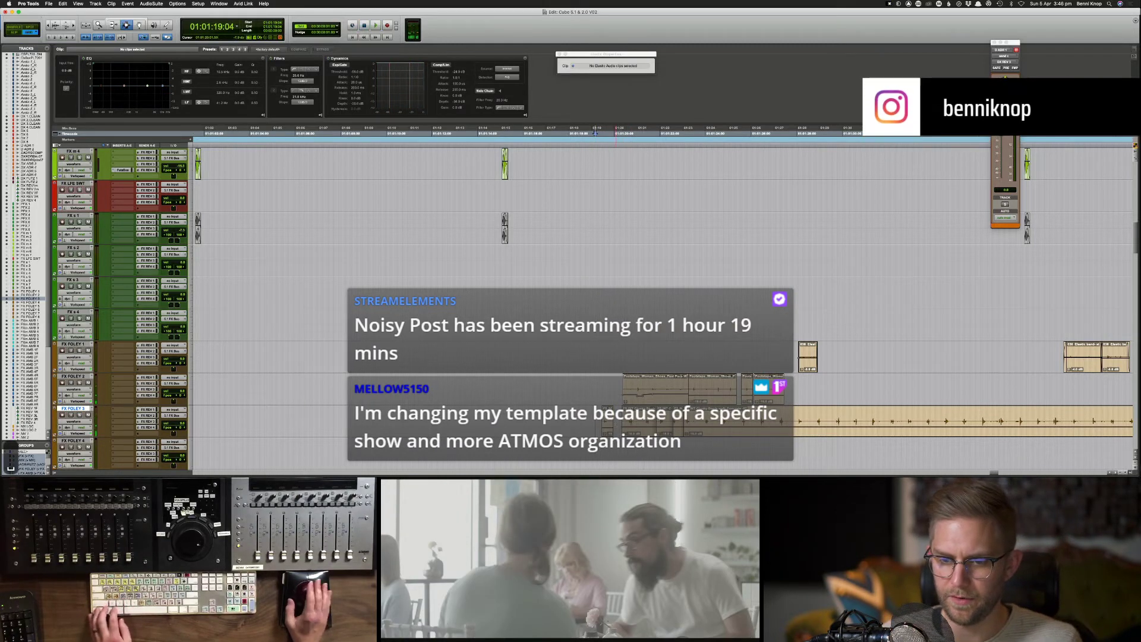
Step: Move the pasted footstep later to about 01:01:19:23, just before the original first step, and play back from 01:01:19:18
{"action": "left_click_drag", "start_coordinate": [610, 422], "coordinate": [620, 422]}
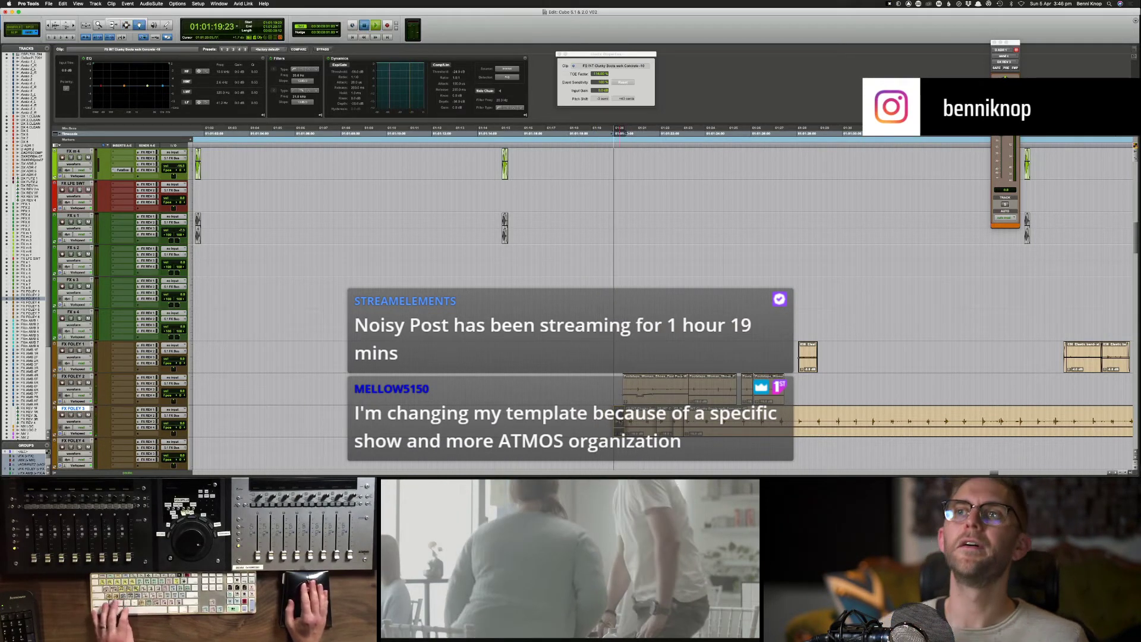
{"action": "left_click", "coordinate": [609, 418]}
{"action": "key", "text": "space"}
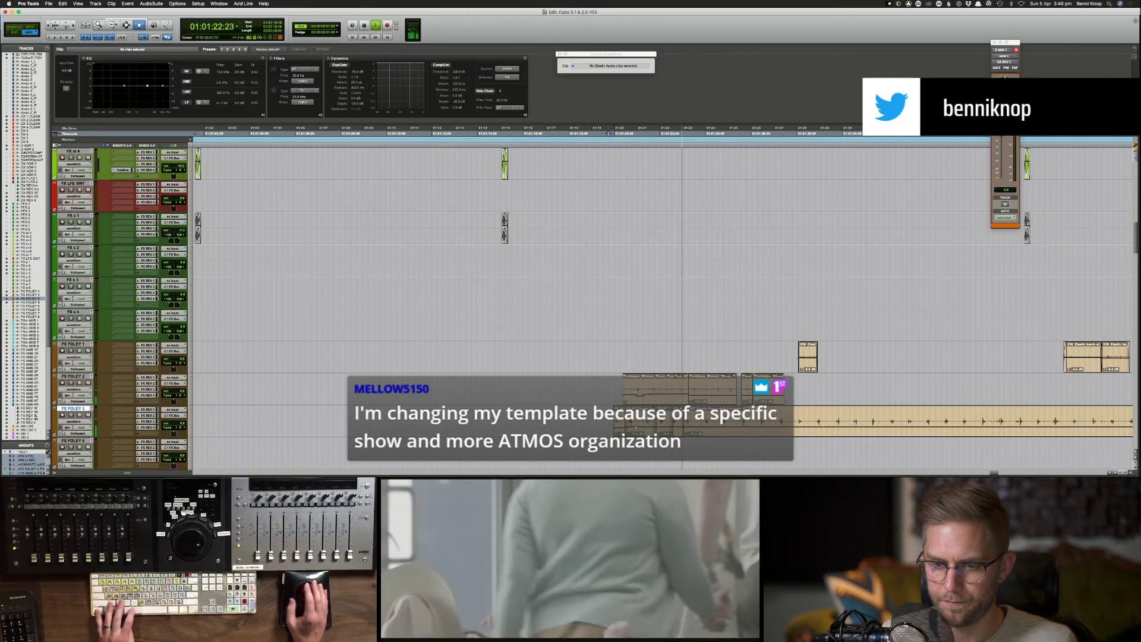
{"action": "key", "text": "space"}
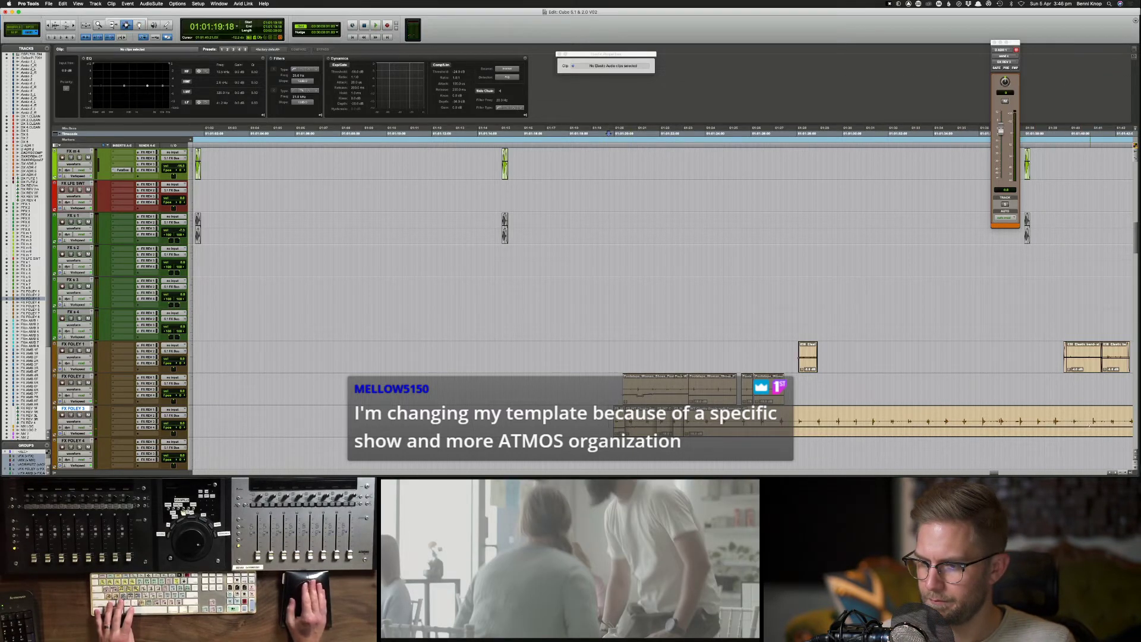
Step: Select a single clunky-boots footstep at 01:01:40:02 on FX FOLEY 3
{"action": "left_click", "coordinate": [1074, 424]}
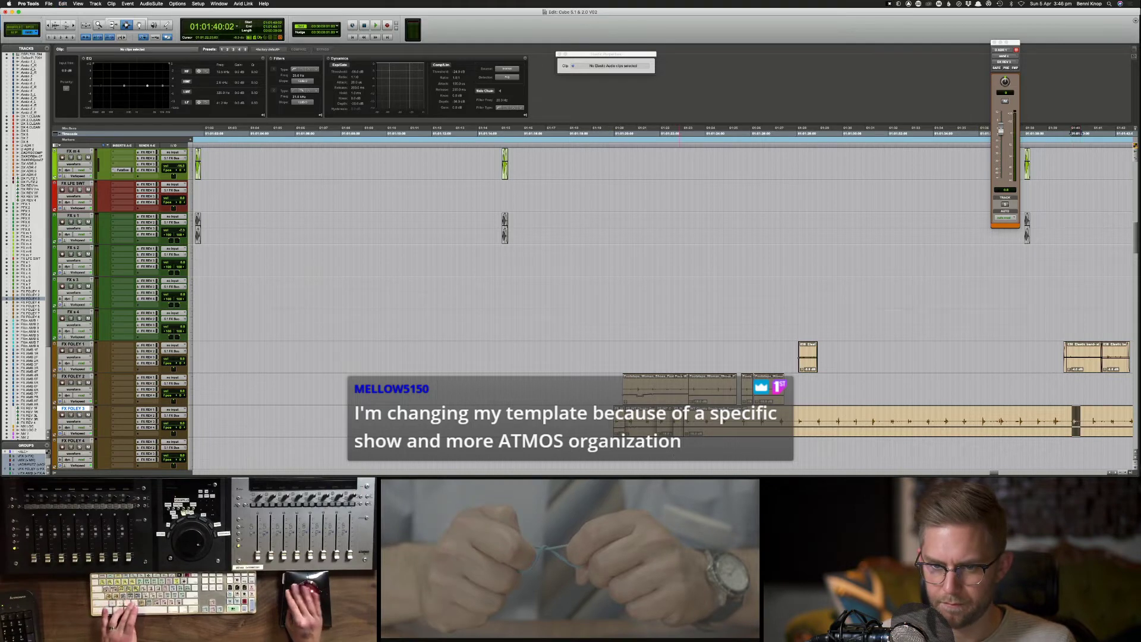
Step: Paste the copied footstep clip ahead of the footstep run on FX FOLEY 3 and audition it against the picture
{"action": "left_click", "coordinate": [586, 422]}
{"action": "key", "text": "super+v"}
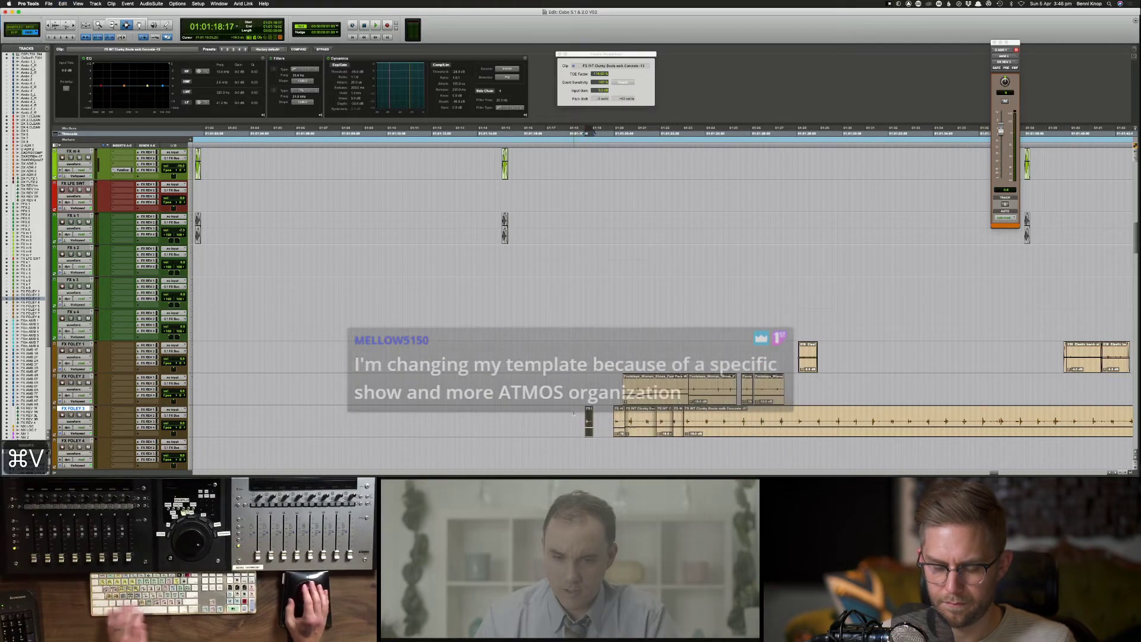
{"action": "left_click", "coordinate": [574, 412]}
{"action": "key", "text": "space"}
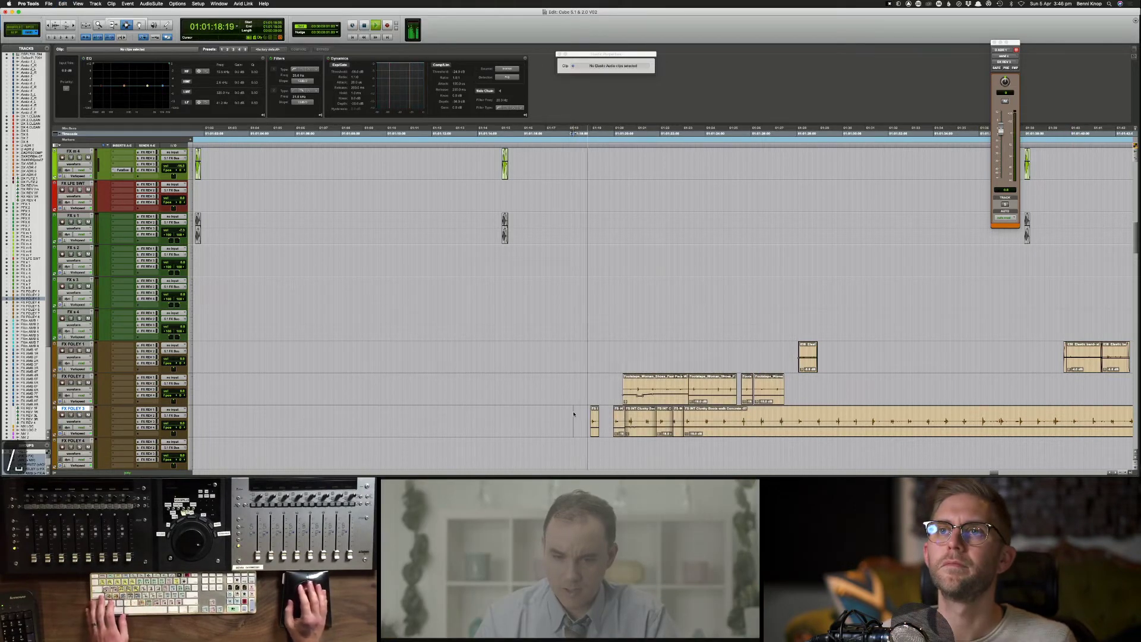
{"action": "key", "text": "space"}
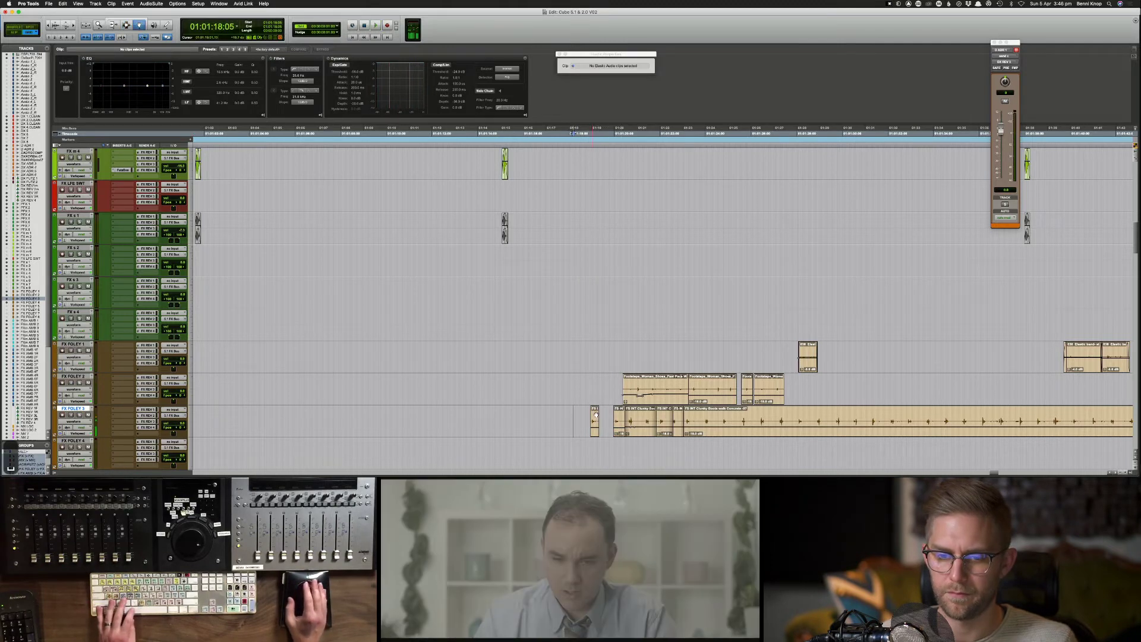
Step: Shift the pasted footstep clip on FX FOLEY 3 slightly later and save the session
{"action": "left_click", "coordinate": [598, 413]}
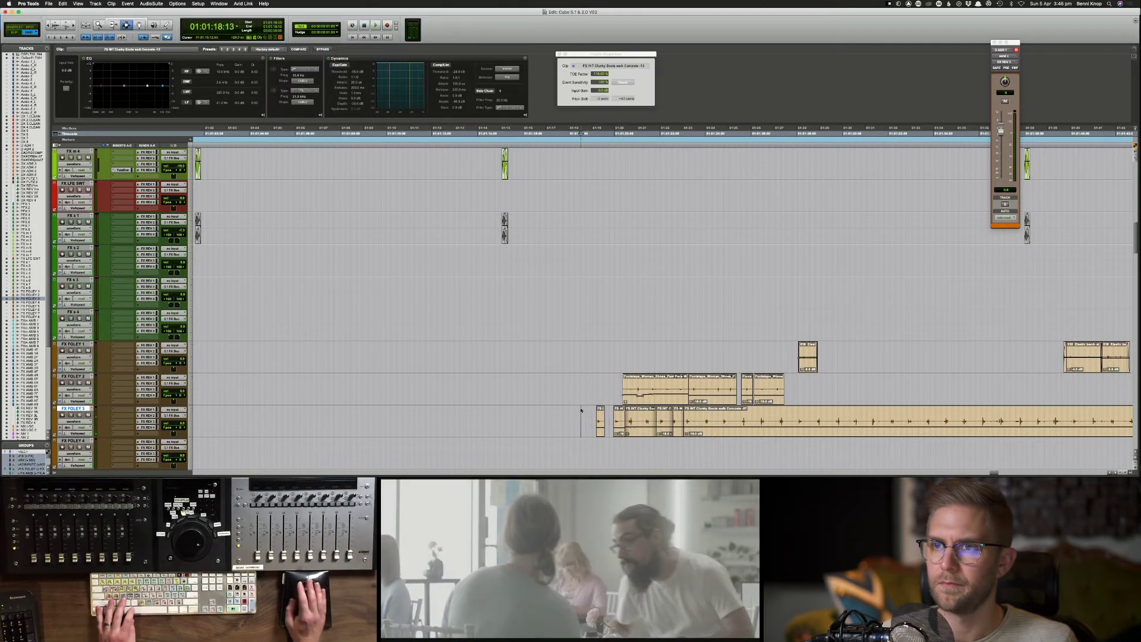
{"action": "left_click", "coordinate": [582, 410]}
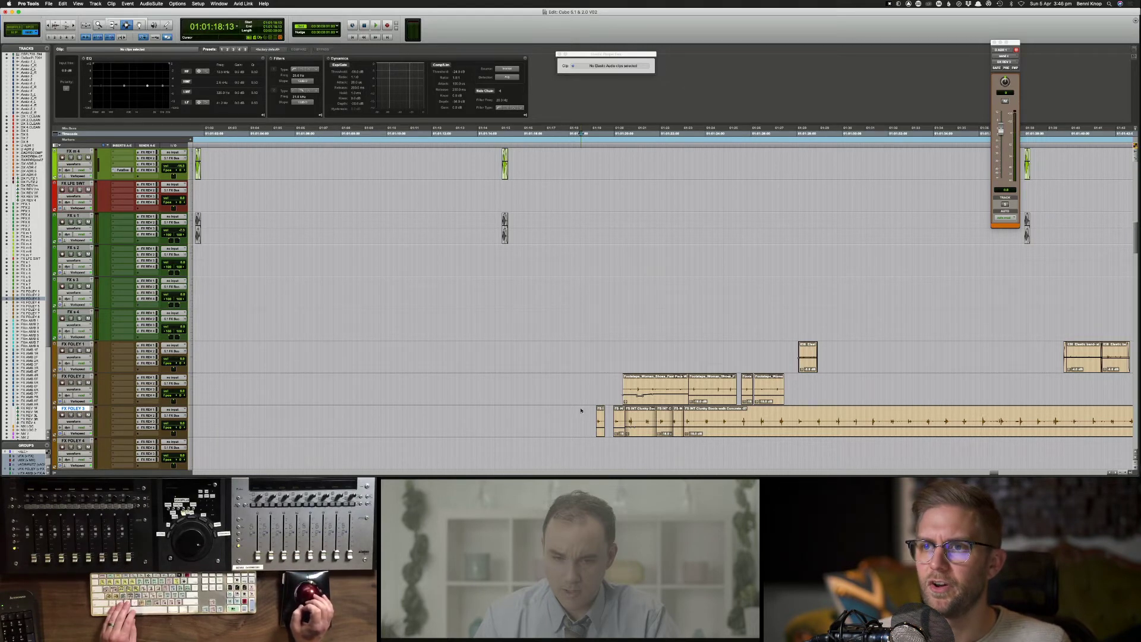
{"action": "key", "text": "super+s"}
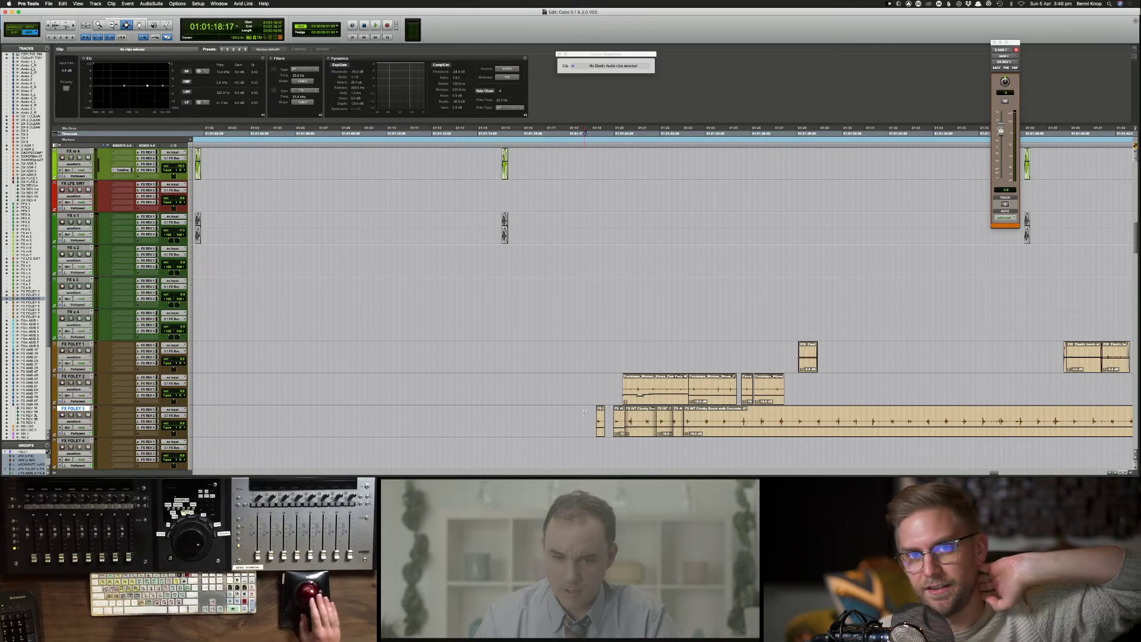
Step: Save the session and play the FX FOLEY 3 footsteps from just before the first short clip
{"action": "left_click", "coordinate": [587, 414]}
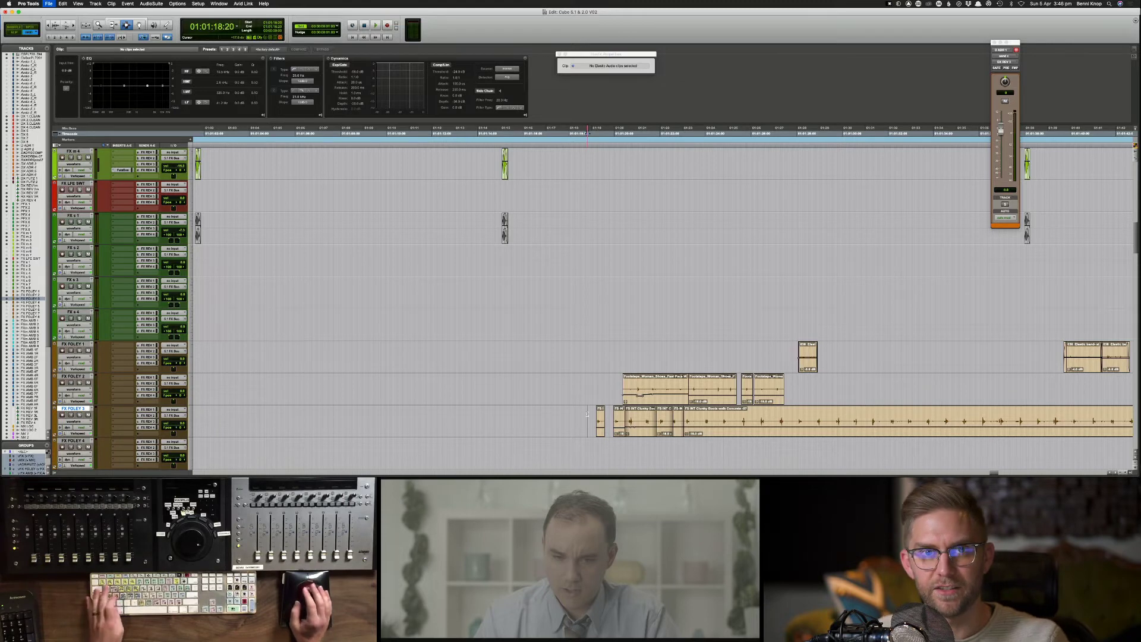
{"action": "left_click_drag", "start_coordinate": [609, 417], "coordinate": [590, 421]}
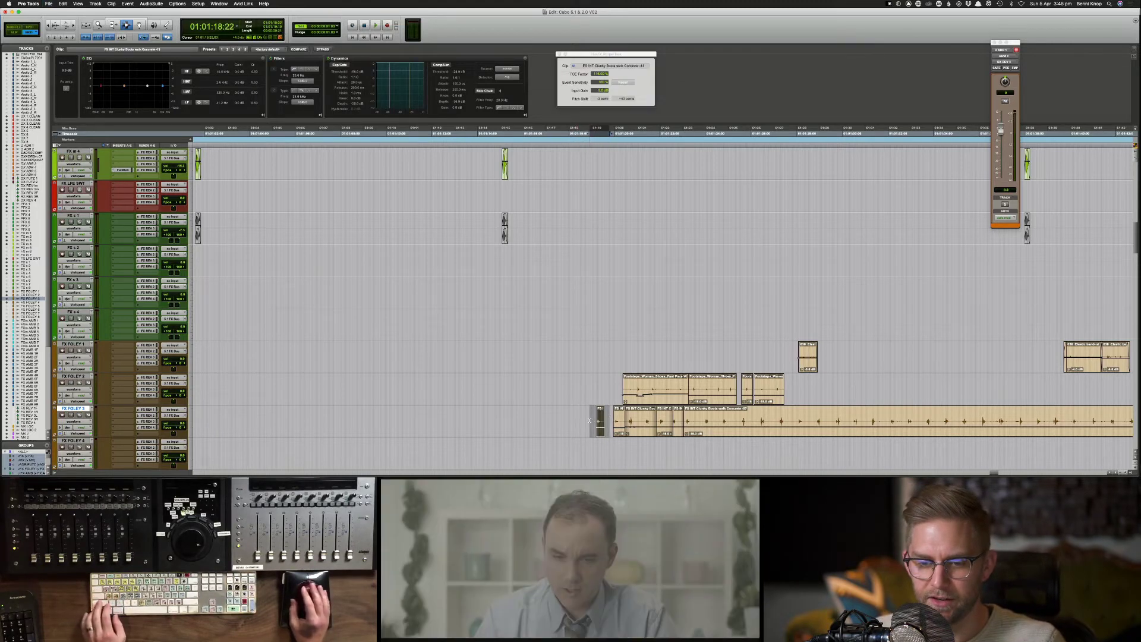
{"action": "left_click", "coordinate": [590, 421]}
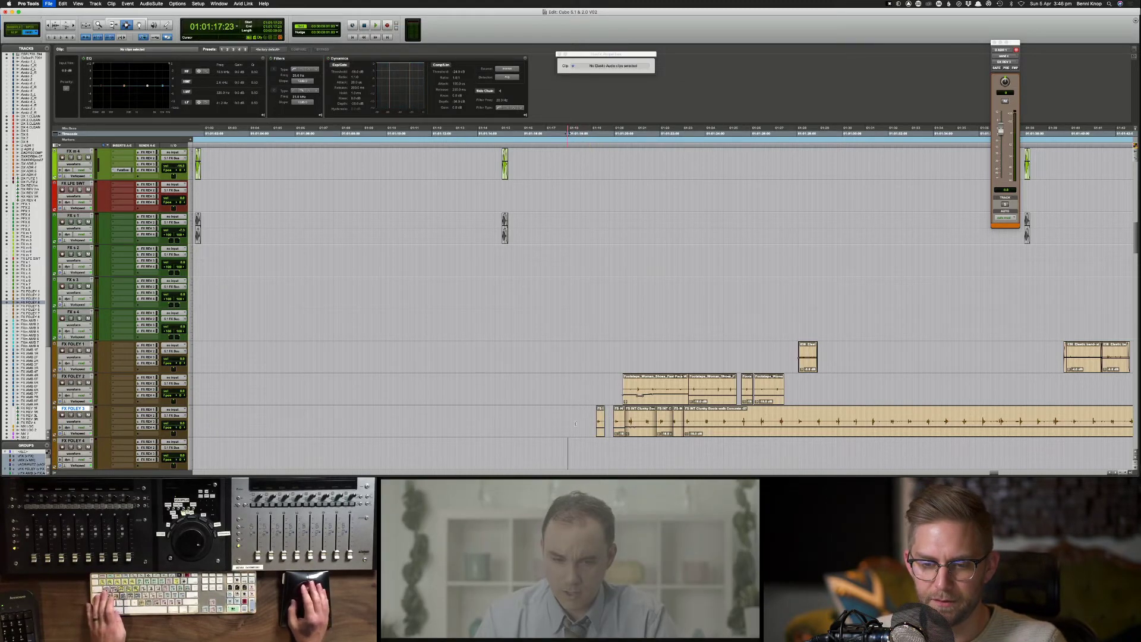
{"action": "left_click", "coordinate": [576, 424]}
{"action": "key", "text": "super+s"}
{"action": "key", "text": "super+s"}
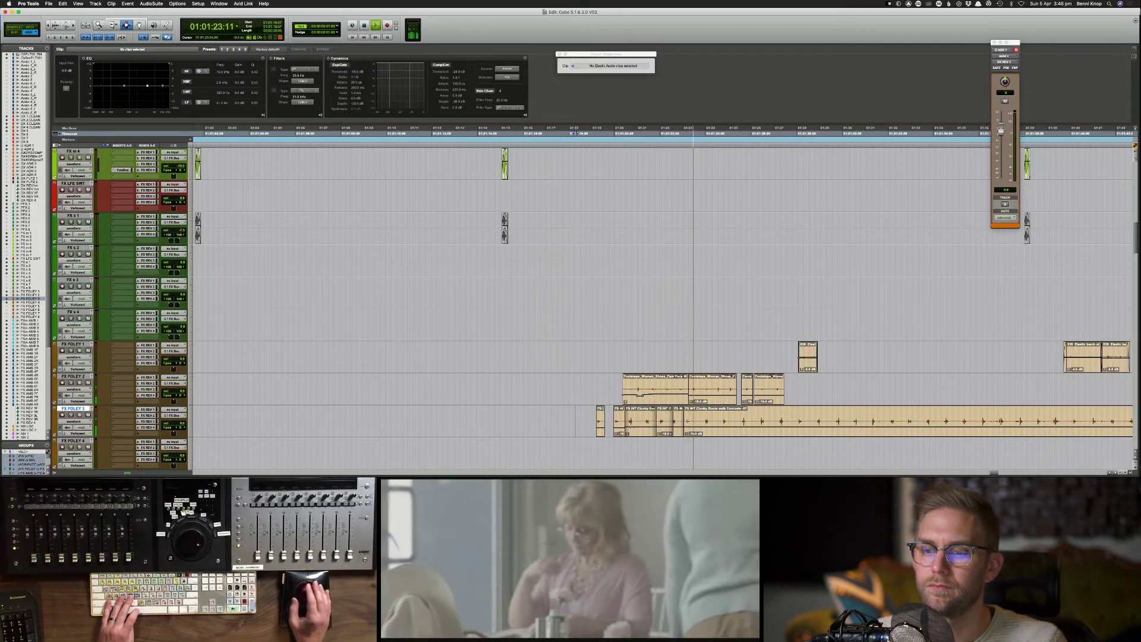
Step: Split the long footsteps clip on FX FOLEY 3, shift the remaining part slightly earlier and play back the sync
{"action": "left_click", "coordinate": [676, 422]}
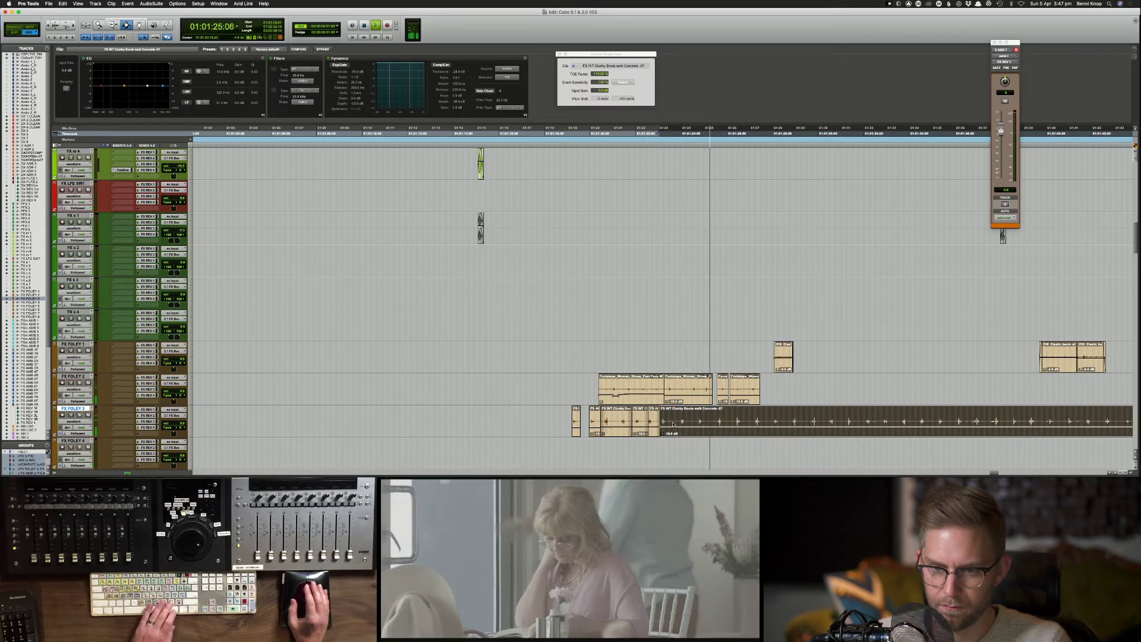
{"action": "key", "text": "space"}
{"action": "key", "text": "super+e"}
{"action": "left_click_drag", "start_coordinate": [699, 425], "coordinate": [694, 425]}
{"action": "left_click", "coordinate": [639, 408]}
{"action": "key", "text": "space"}
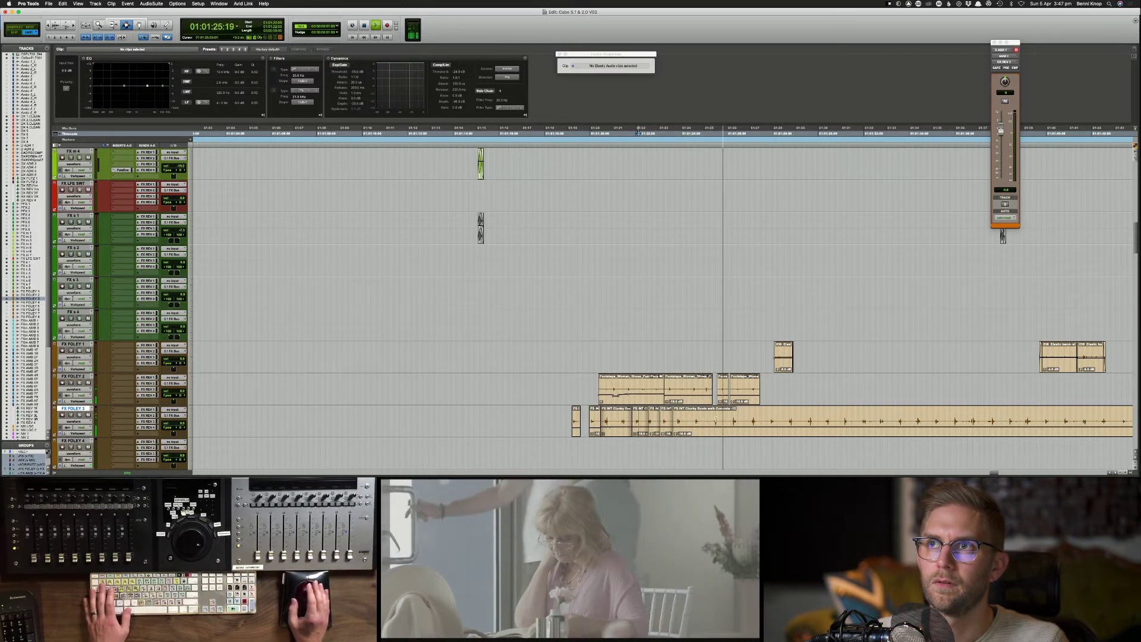
Step: Split the long footsteps clip at 01:01:25:03, move the remainder earlier to 01:01:24:19 and play the whole walk
{"action": "key", "text": "space"}
{"action": "left_click", "coordinate": [707, 416]}
{"action": "key", "text": "super+e"}
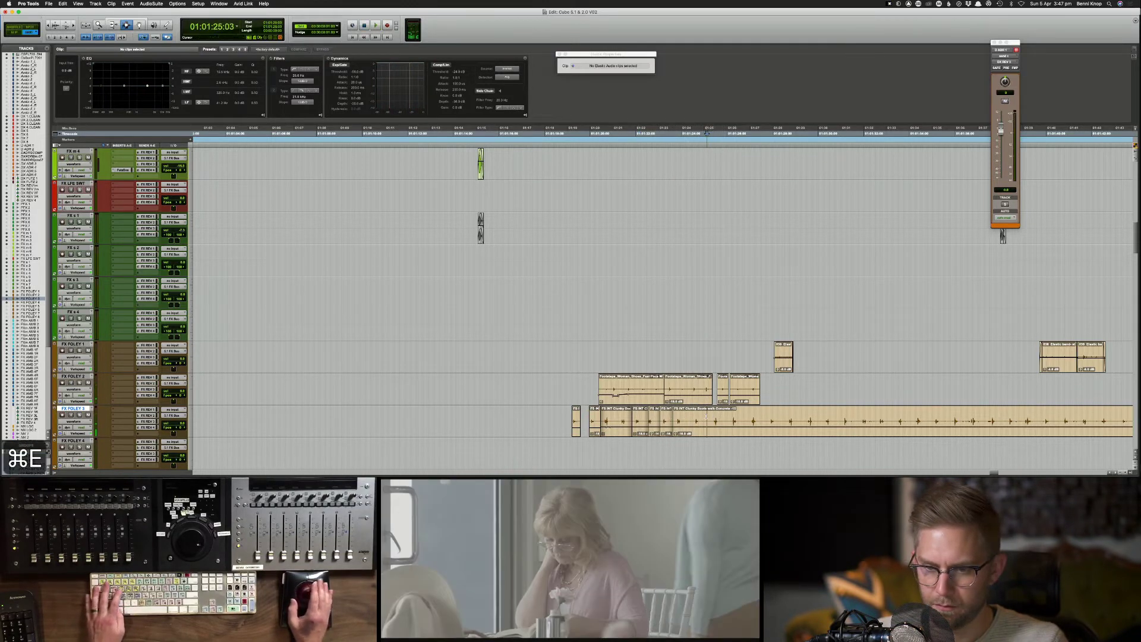
{"action": "left_click_drag", "start_coordinate": [731, 420], "coordinate": [723, 416]}
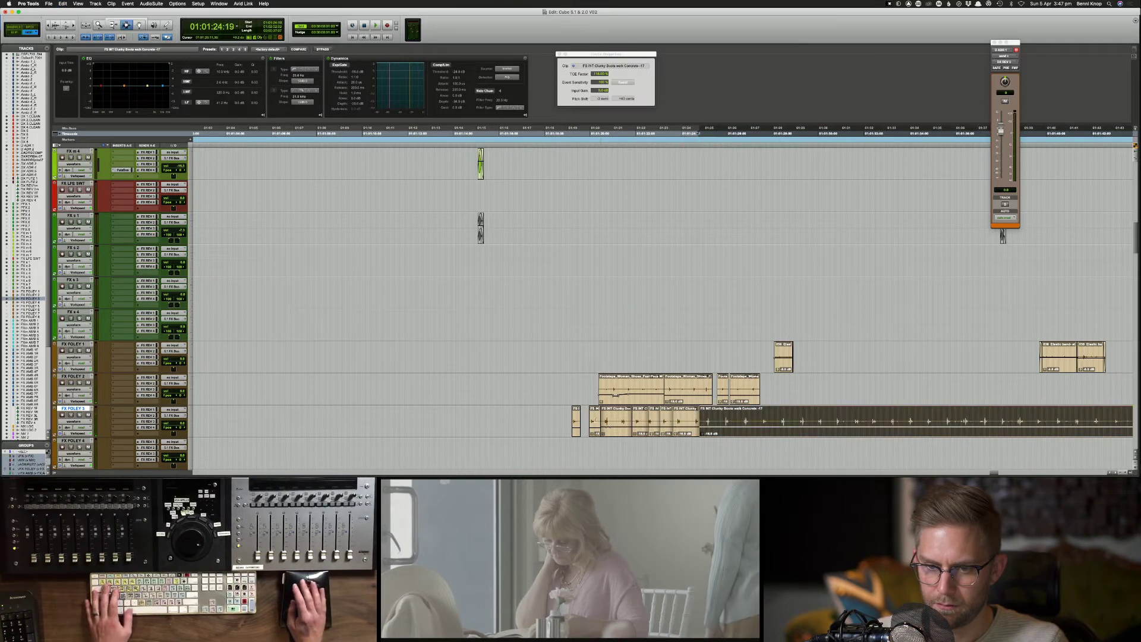
{"action": "left_click", "coordinate": [569, 420]}
{"action": "key", "text": "space"}
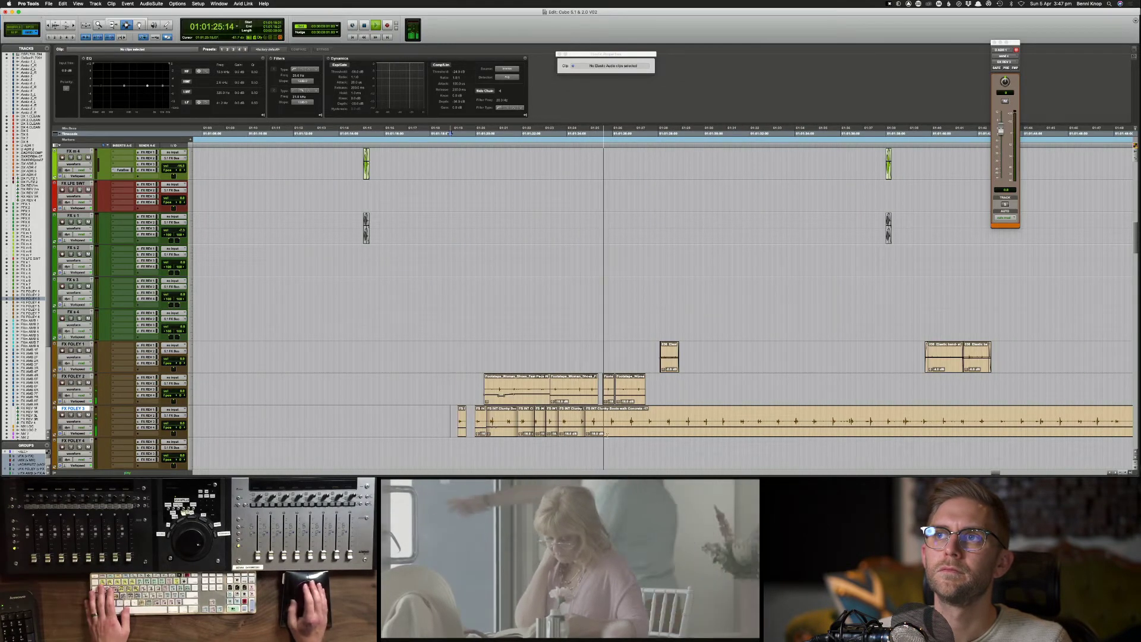
Step: Delete a section of the long footsteps clip on FX FOLEY 3 past the end of the walk, and the unused remainder following it
{"action": "left_click_drag", "start_coordinate": [509, 419], "coordinate": [562, 419]}
{"action": "key", "text": "Delete"}
{"action": "key", "text": "space"}
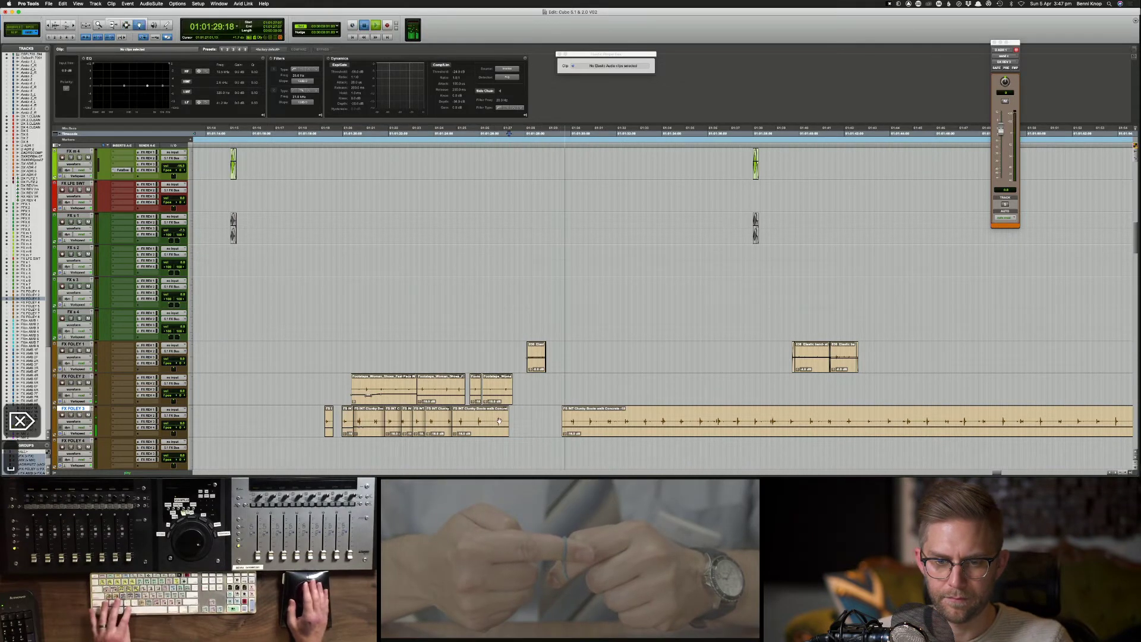
{"action": "key", "text": "space"}
{"action": "left_click_drag", "start_coordinate": [490, 416], "coordinate": [537, 416]}
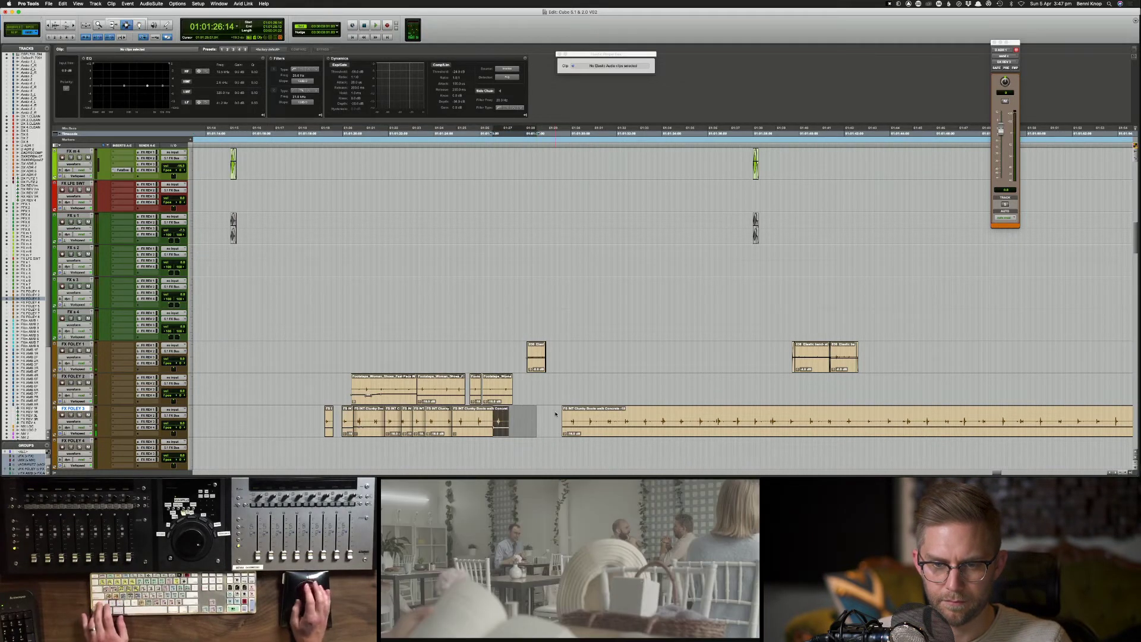
{"action": "left_click", "coordinate": [578, 427]}
{"action": "key", "text": "Delete"}
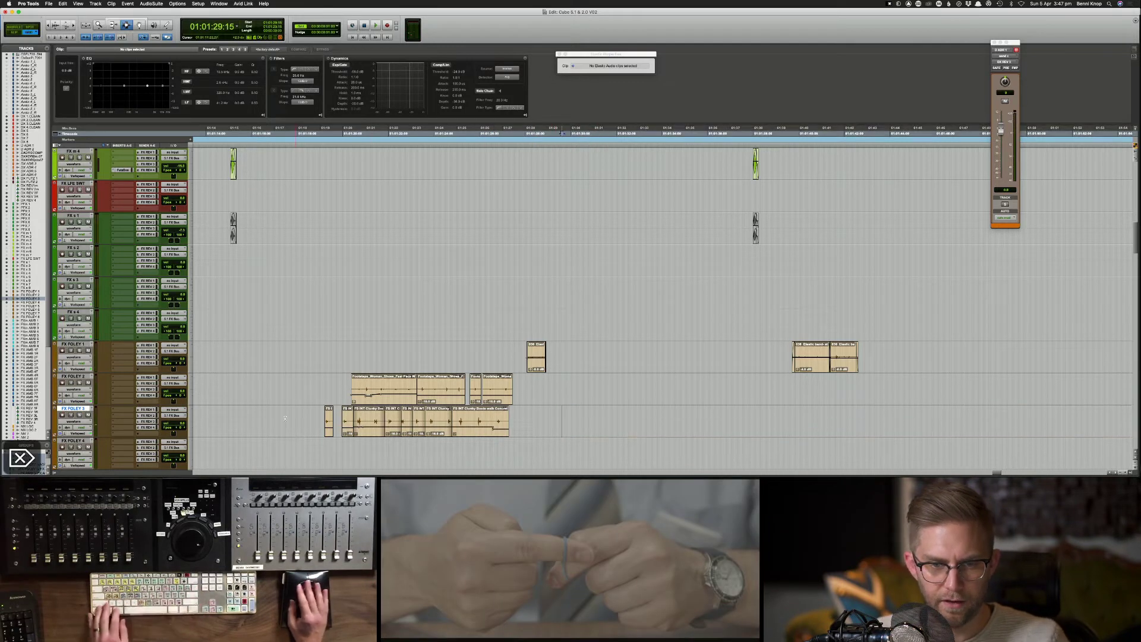
Step: Open the first reverb send of FX FOLEY 3 and display its level automation on all tracks
{"action": "left_click", "coordinate": [149, 410]}
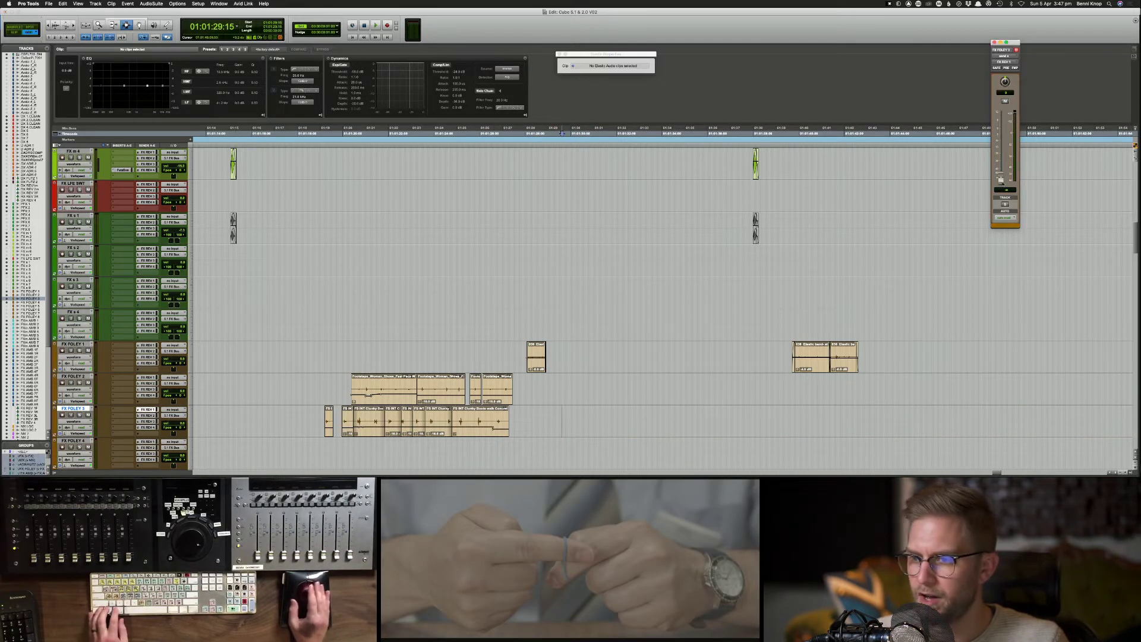
{"action": "left_click", "coordinate": [1000, 179], "text": "ctrl+alt+super"}
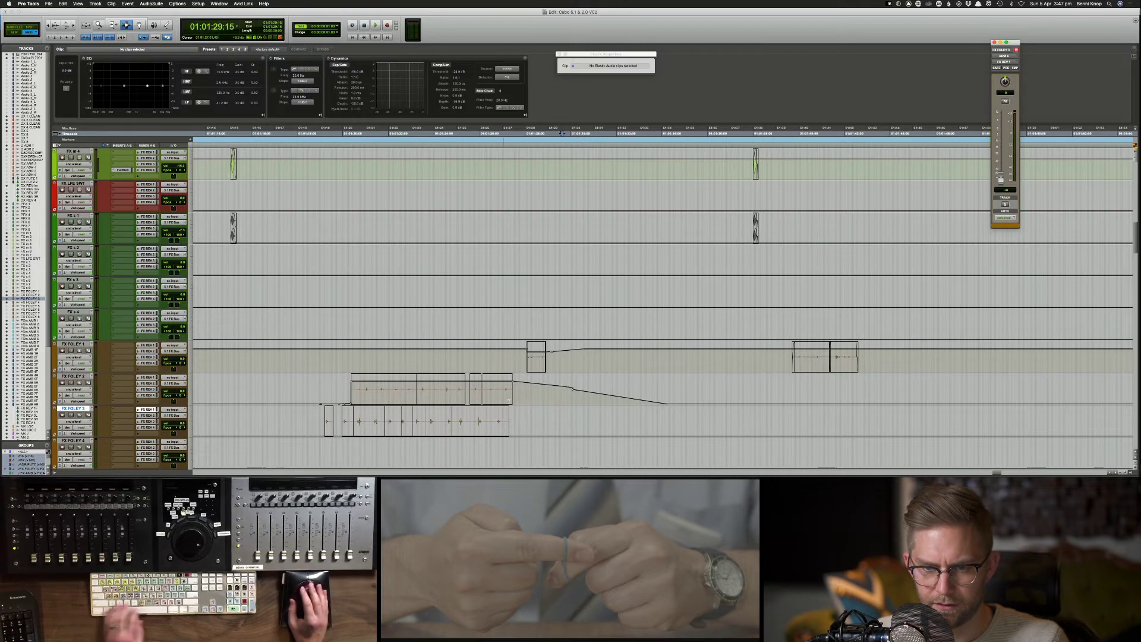
Step: Try to delete the falling send automation following the FX FOLEY 2 clips, and undo the deletion
{"action": "left_click_drag", "start_coordinate": [552, 387], "coordinate": [685, 386]}
{"action": "key", "text": "Delete"}
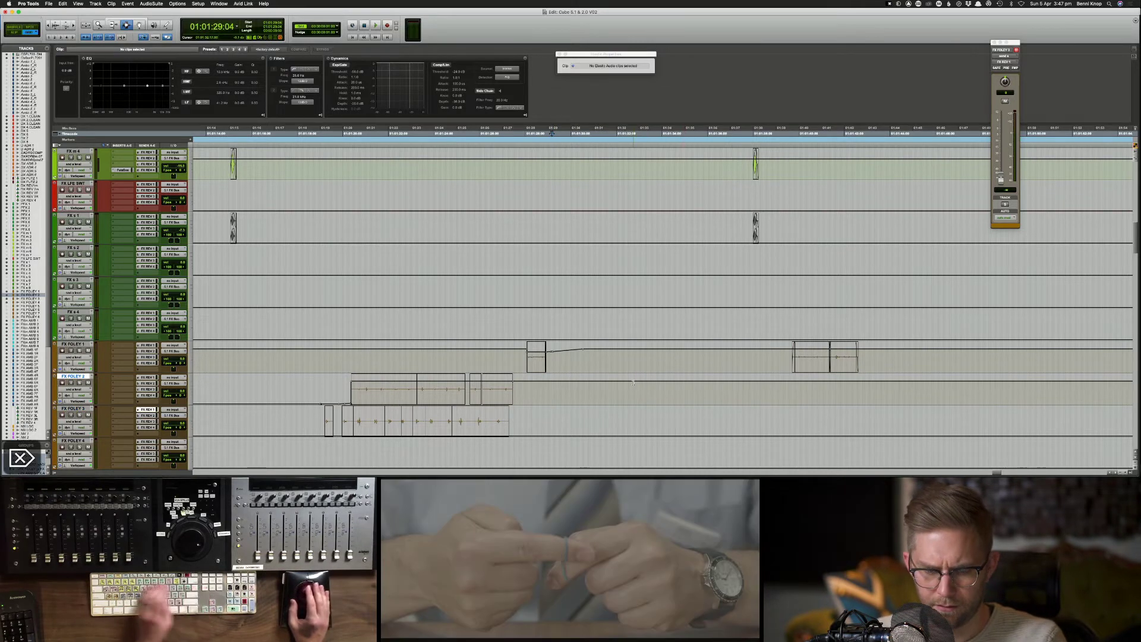
{"action": "key", "text": "super+bracketleft"}
{"action": "key", "text": "super+bracketleft"}
{"action": "key", "text": "super+bracketleft"}
{"action": "key", "text": "super+bracketleft"}
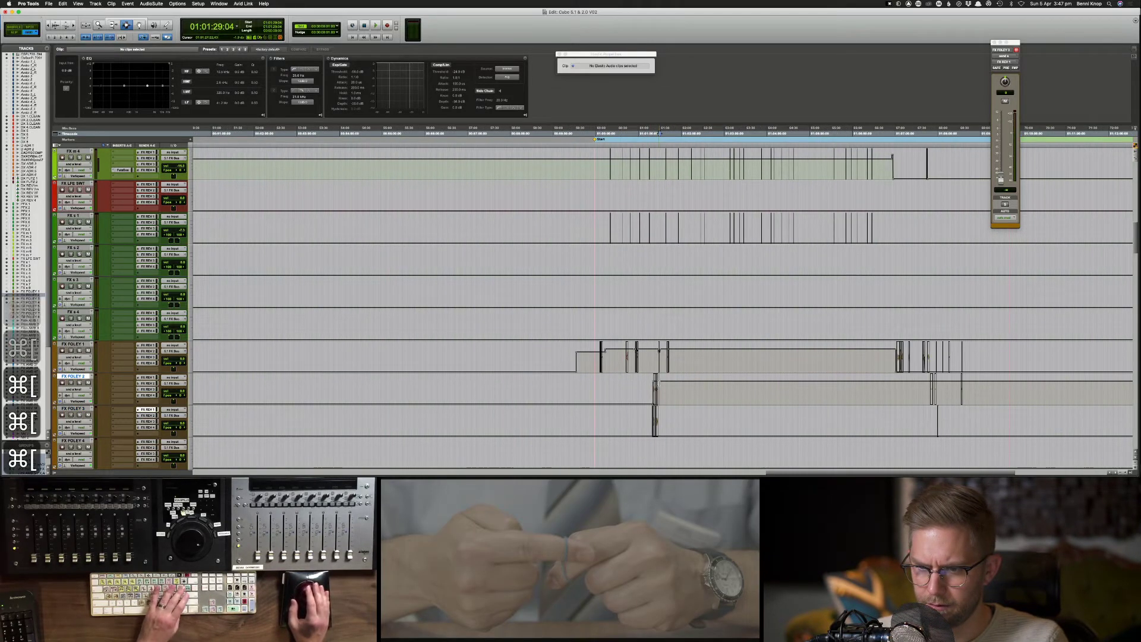
{"action": "key", "text": "super+z"}
Step: Copy the send level automation from the FX FOLEY 2 clips and repeat-paste it across the footsteps range on FX FOLEY 3
{"action": "key", "text": "super+bracketright"}
{"action": "key", "text": "super+bracketright"}
{"action": "key", "text": "super+bracketright"}
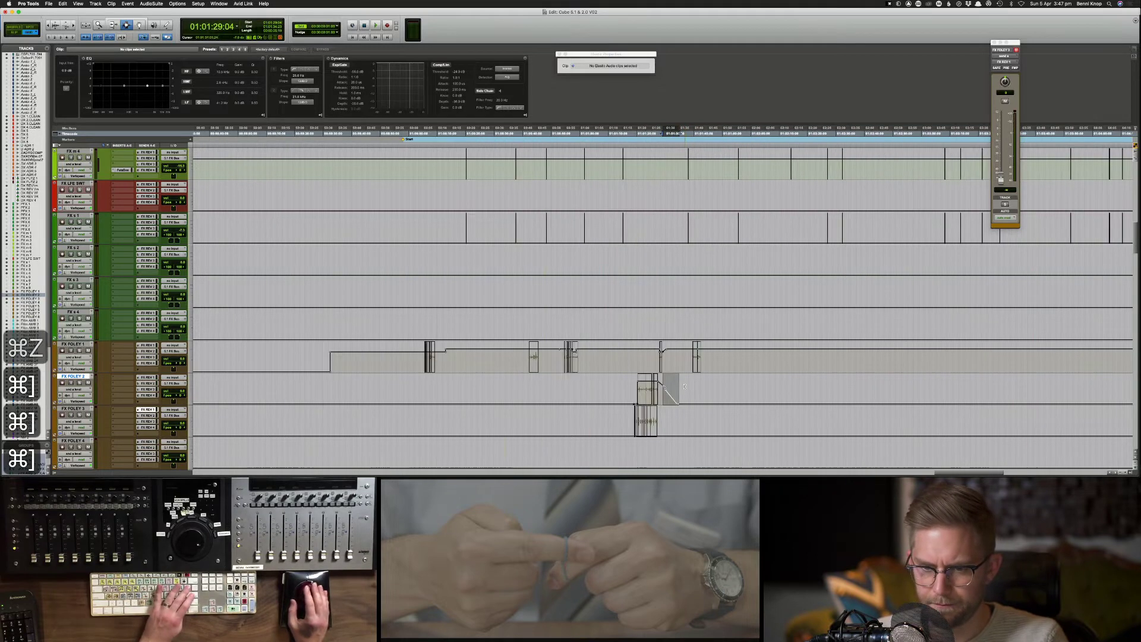
{"action": "key", "text": "super+bracketright"}
{"action": "double_click", "coordinate": [590, 386]}
{"action": "key", "text": "super+c"}
{"action": "left_click_drag", "start_coordinate": [542, 419], "coordinate": [662, 420]}
{"action": "key", "text": "alt+super+v"}
Step: Delete the send automation just ahead of the FX FOLEY 2 clips and play back the Foley with its reverb
{"action": "left_click_drag", "start_coordinate": [537, 394], "coordinate": [557, 394]}
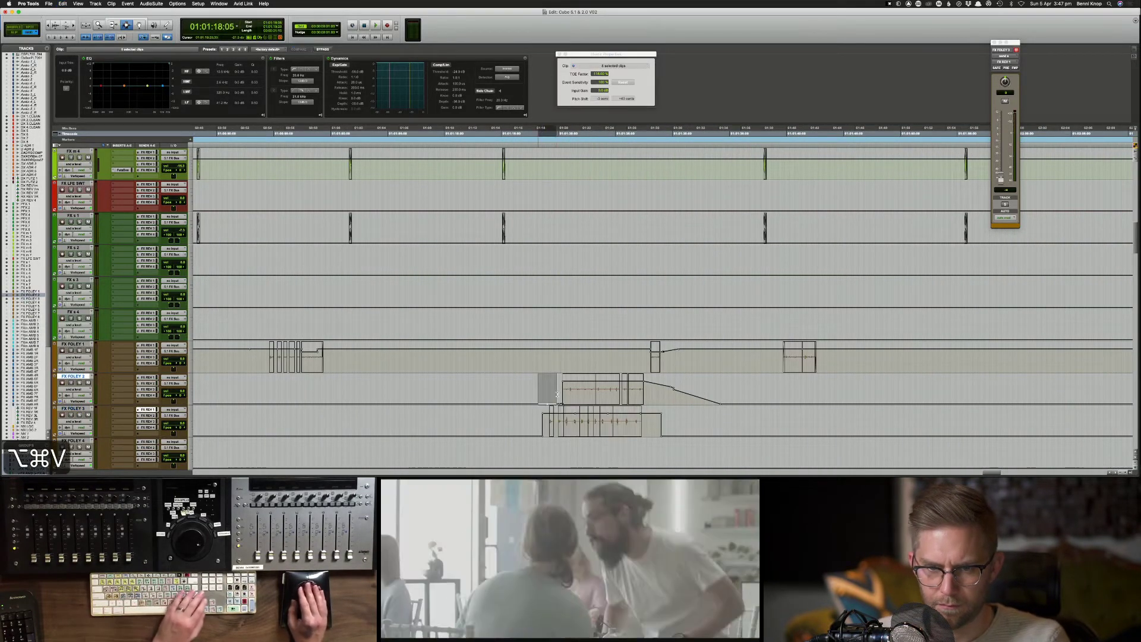
{"action": "key", "text": "BackSpace"}
{"action": "left_click", "coordinate": [533, 397]}
{"action": "key", "text": "space"}
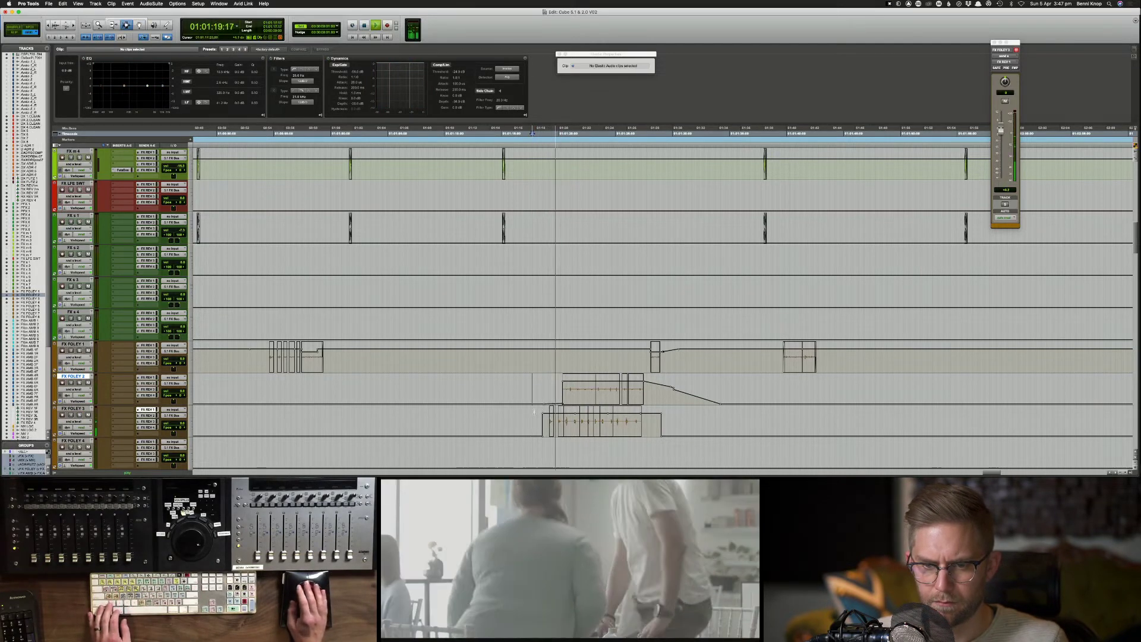
{"action": "left_click", "coordinate": [535, 414]}
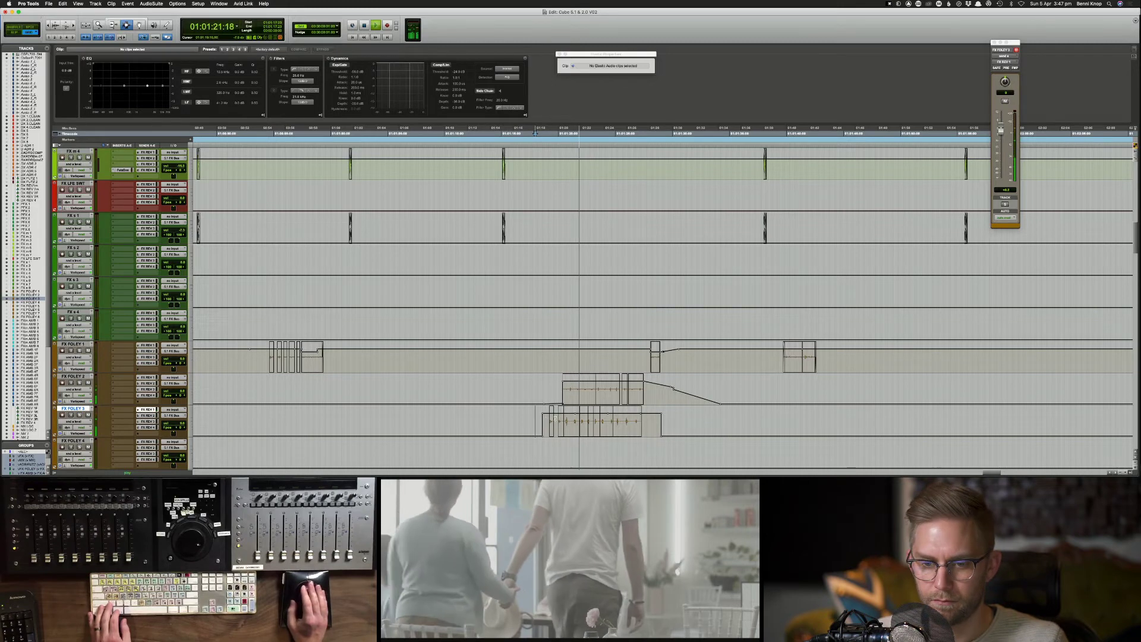
{"action": "left_click", "coordinate": [559, 418]}
{"action": "key", "text": "BackSpace"}
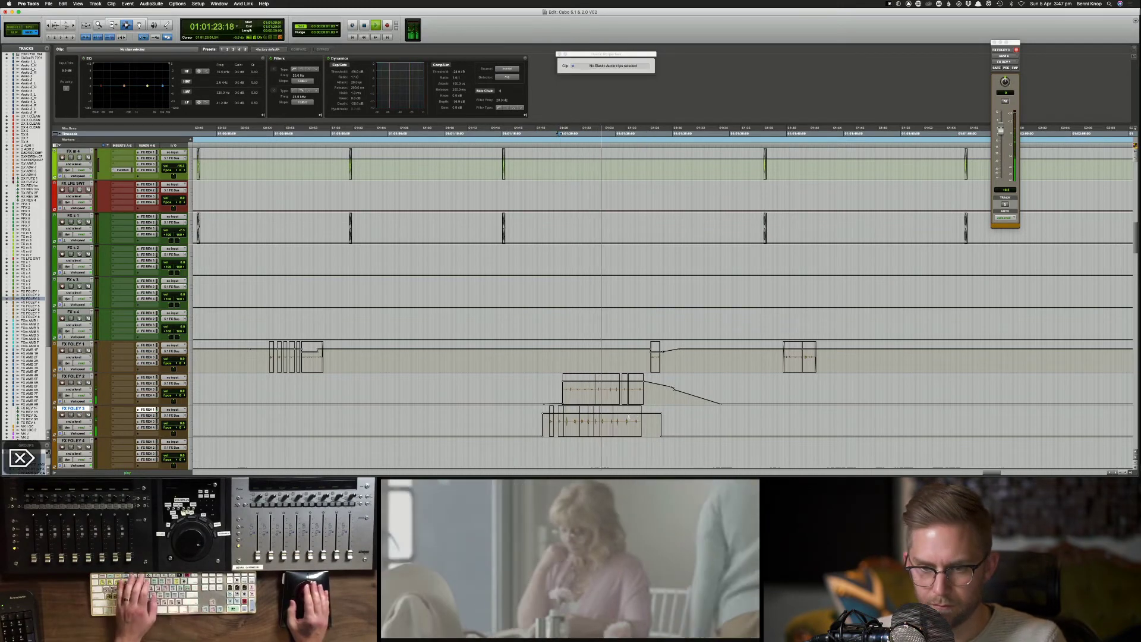
Step: Return the tracks to waveform view and play the FX FOLEY 3 footsteps from 01:01:17:02
{"action": "key", "text": "F6"}
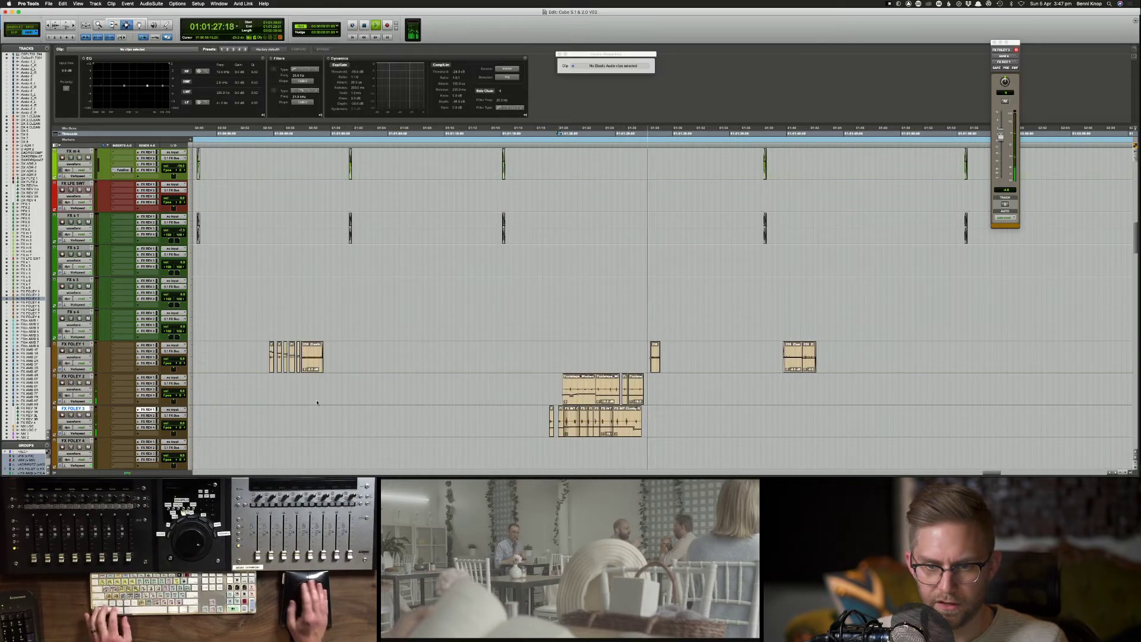
{"action": "key", "text": "F7"}
{"action": "left_click_drag", "start_coordinate": [518, 425], "coordinate": [683, 423]}
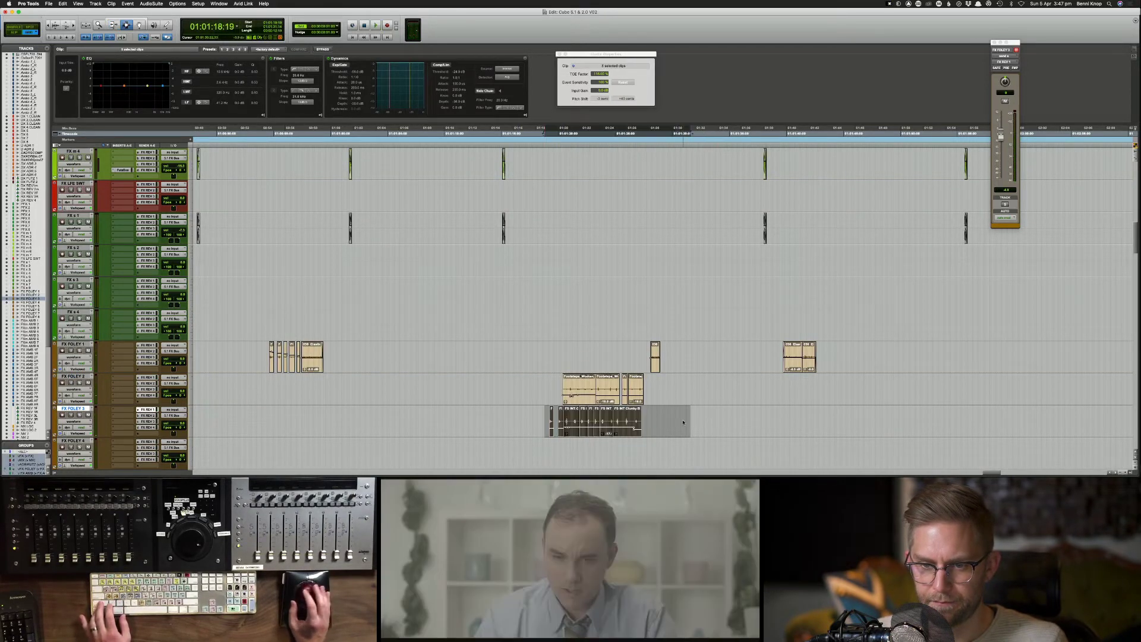
{"action": "left_click", "coordinate": [526, 423]}
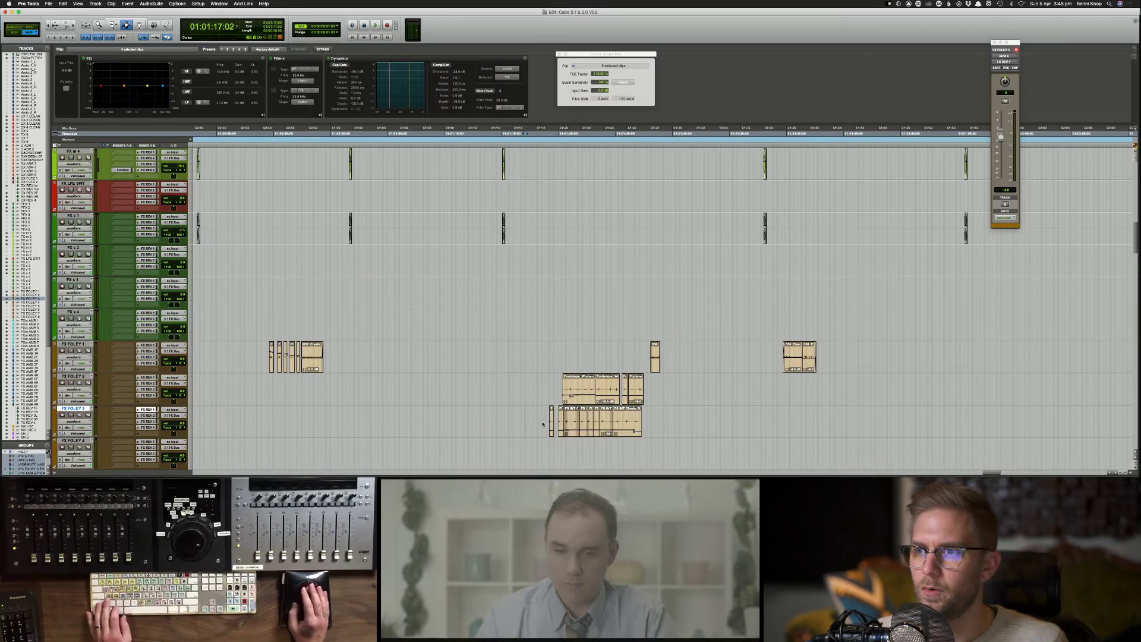
{"action": "key", "text": "space"}
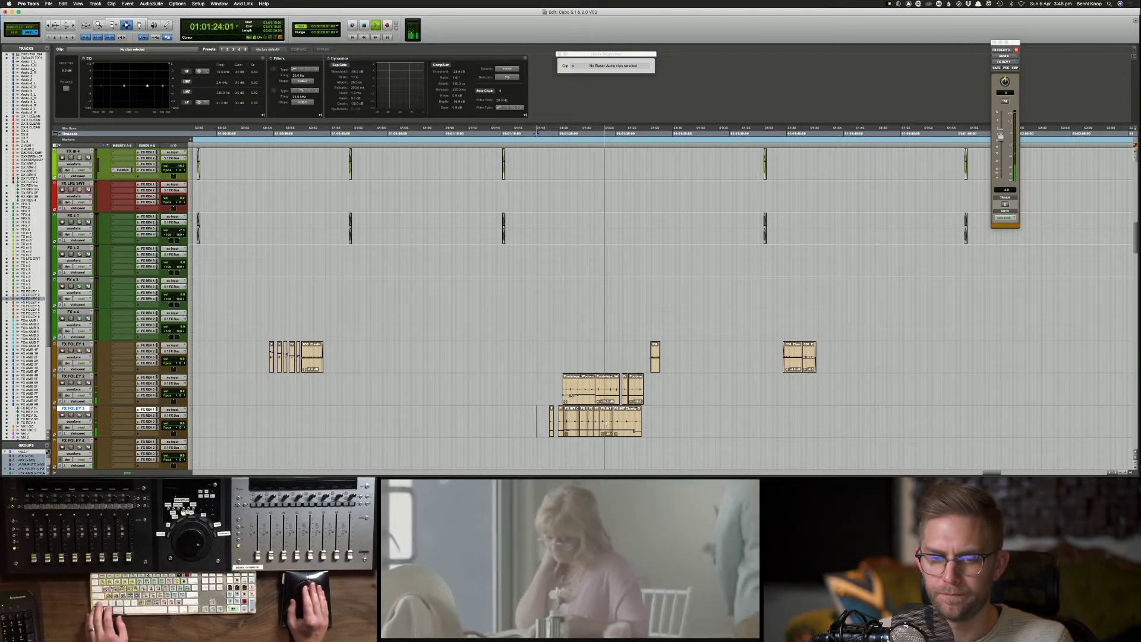
Step: Select the range covering the FX FOLEY 3 footstep clips, place the cursor beyond them and save the session
{"action": "left_click_drag", "start_coordinate": [537, 422], "coordinate": [652, 423]}
{"action": "left_click", "coordinate": [654, 424]}
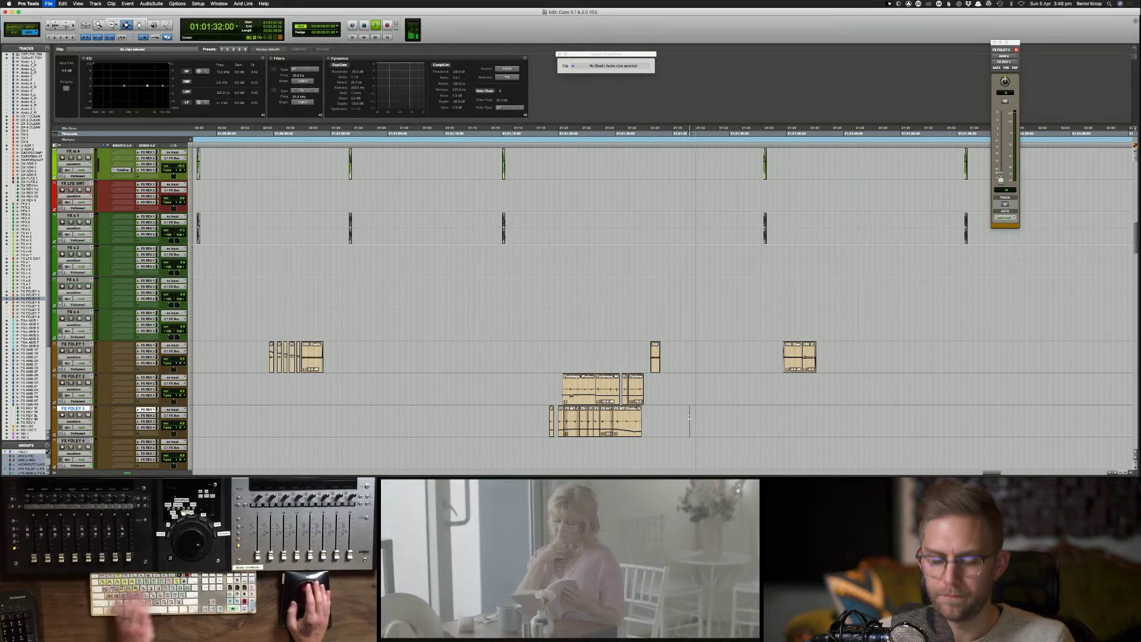
{"action": "key", "text": "cmd+s"}
Step: Select the range spanning all clips on the dialogue track below DX 4 CLEAN, and place the cursor ahead of them
{"action": "key", "text": "cmd+bracketleft"}
{"action": "key", "text": "super+bracketleft"}
{"action": "scroll", "coordinate": [703, 362], "scroll_direction": "up", "scroll_amount": 15}
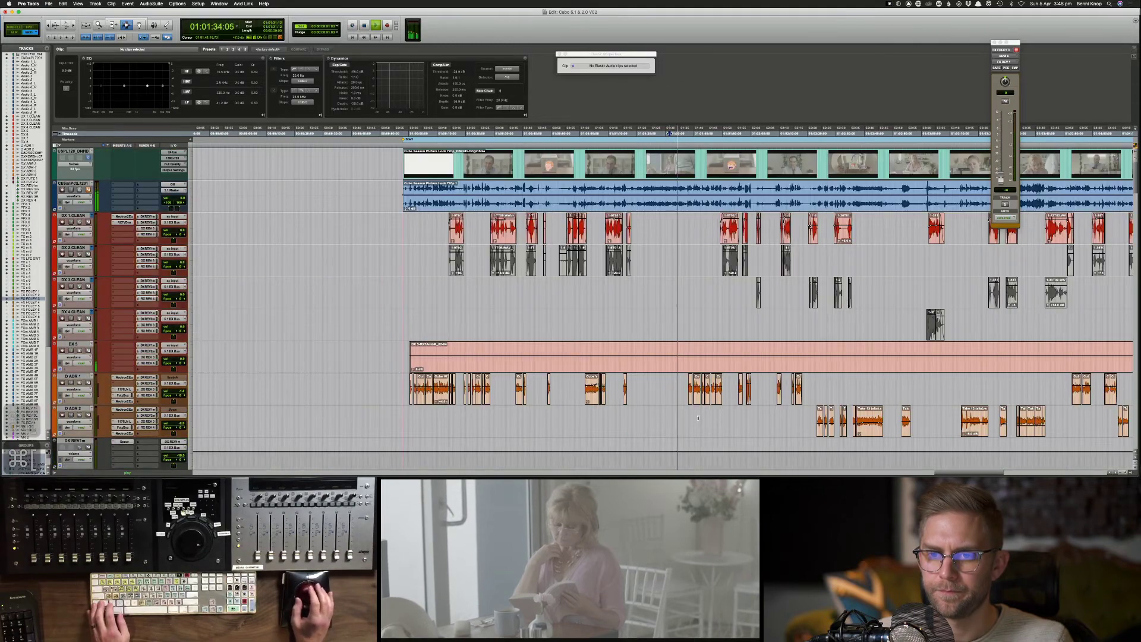
{"action": "key", "text": "super+bracketleft"}
{"action": "key", "text": "super+bracketleft"}
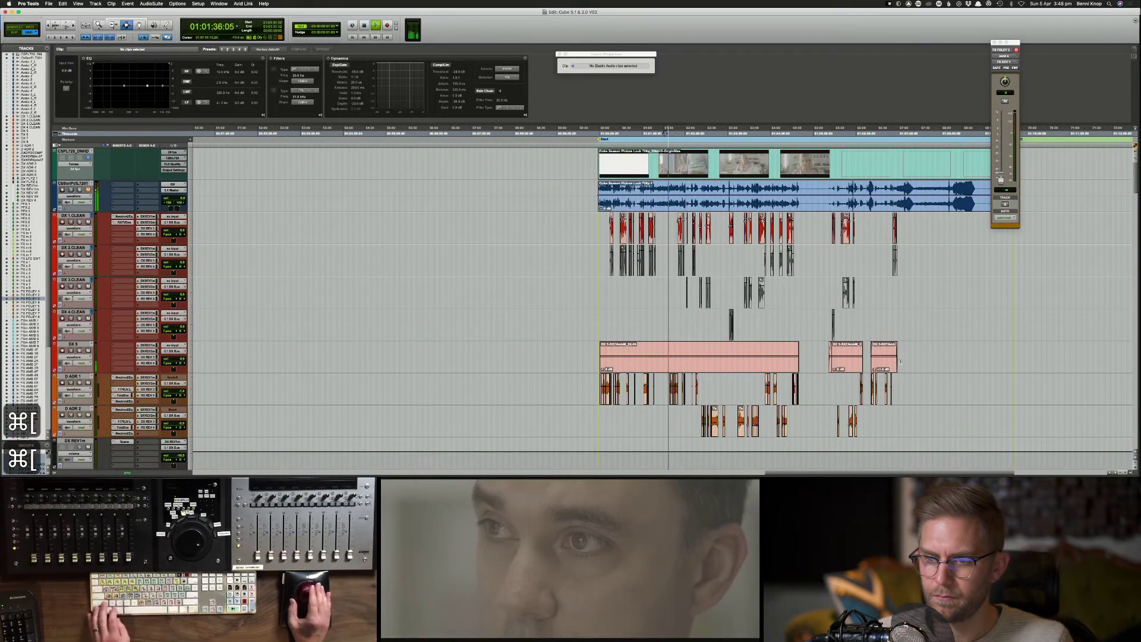
{"action": "left_click_drag", "start_coordinate": [915, 357], "coordinate": [572, 358]}
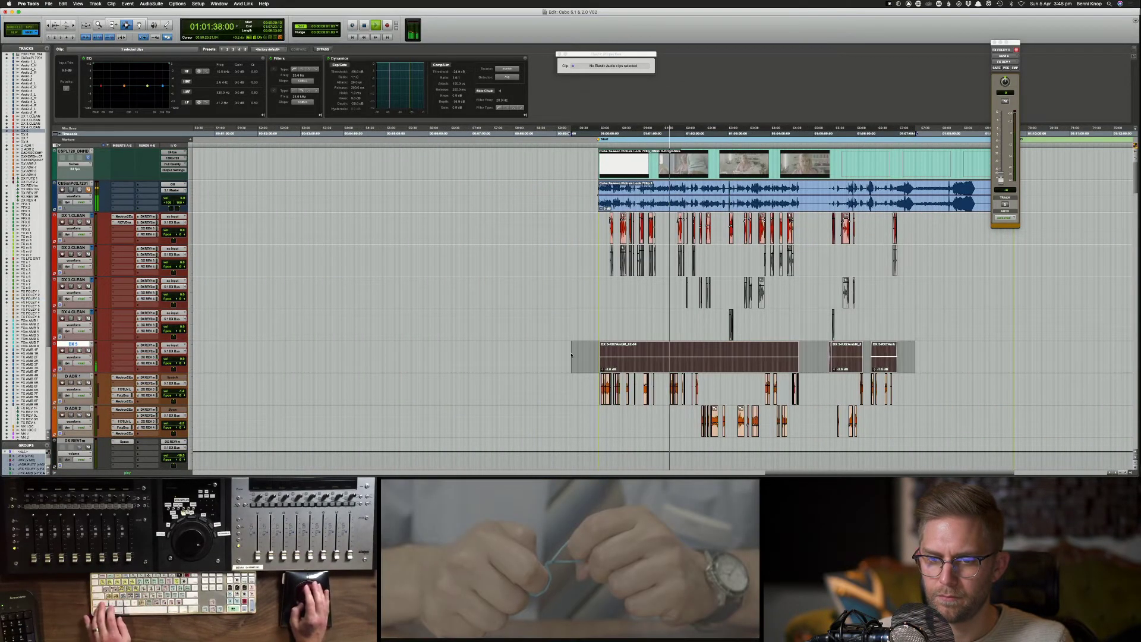
{"action": "left_click", "coordinate": [572, 356]}
Step: Select the last pair of clips in the FX FOLEY 1 scene, place the cursor just beyond them and save the session
{"action": "scroll", "coordinate": [595, 359], "scroll_direction": "down", "scroll_amount": 20}
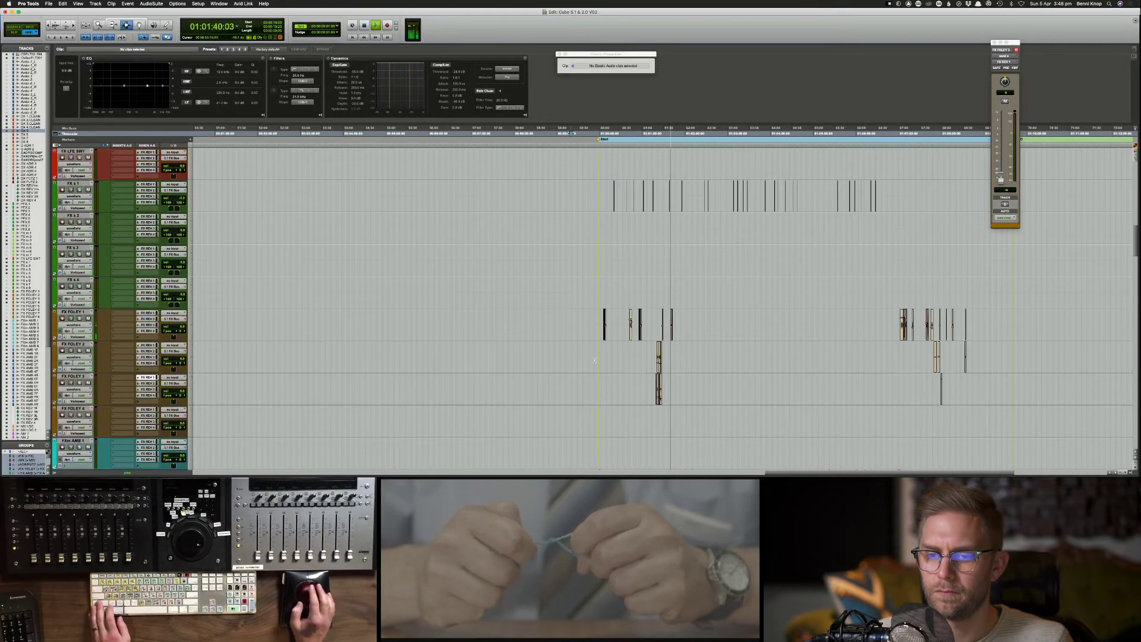
{"action": "scroll", "coordinate": [595, 360], "scroll_direction": "down", "scroll_amount": 5}
{"action": "key", "text": "super+bracketright"}
{"action": "key", "text": "super+bracketright"}
{"action": "scroll", "coordinate": [729, 312], "scroll_direction": "right", "scroll_amount": 10}
{"action": "left_click", "coordinate": [743, 262]}
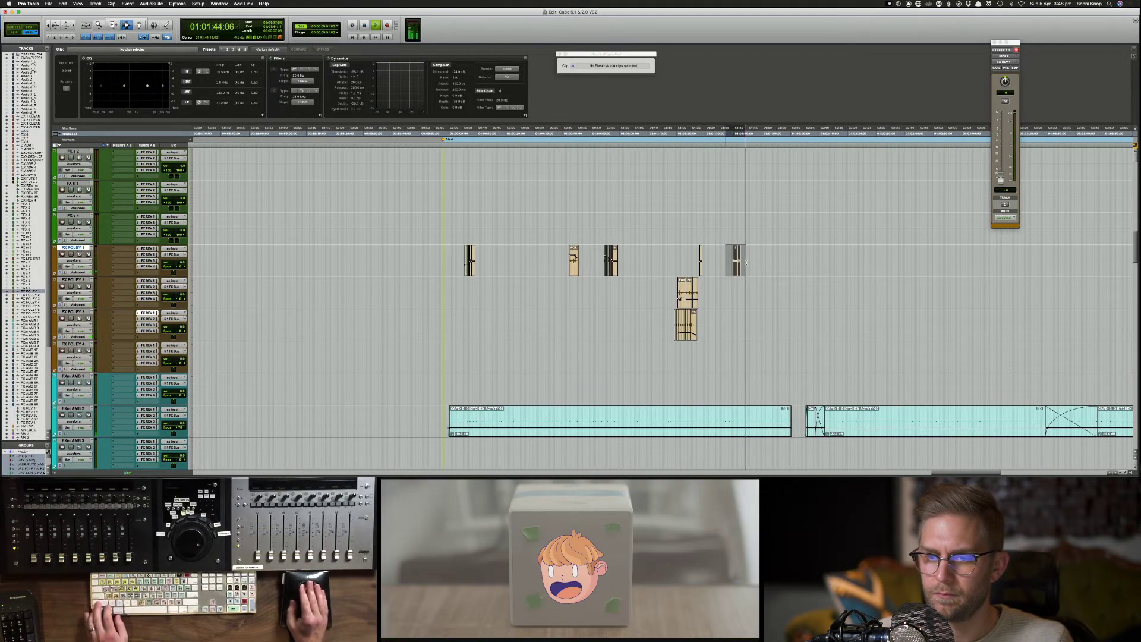
{"action": "left_click", "coordinate": [747, 262]}
{"action": "left_click", "coordinate": [748, 263]}
{"action": "key", "text": "super+s"}
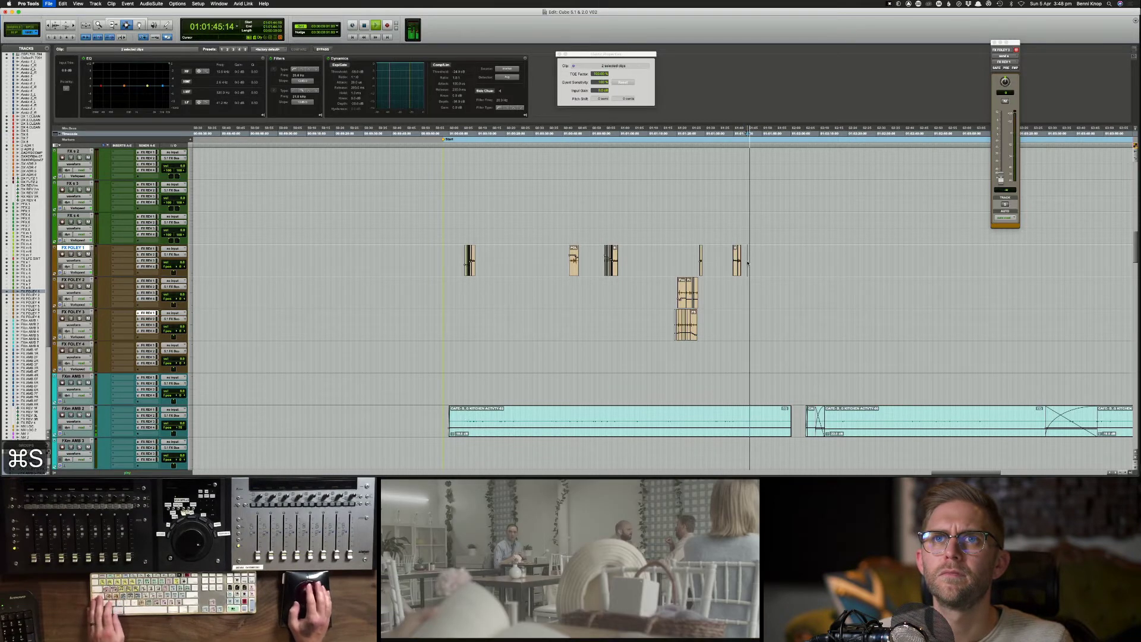
Step: Play the scene from 01:01:43:15, just past the last FX FOLEY 1 clips, and save the session
{"action": "scroll", "coordinate": [747, 263], "scroll_direction": "right", "scroll_amount": 1}
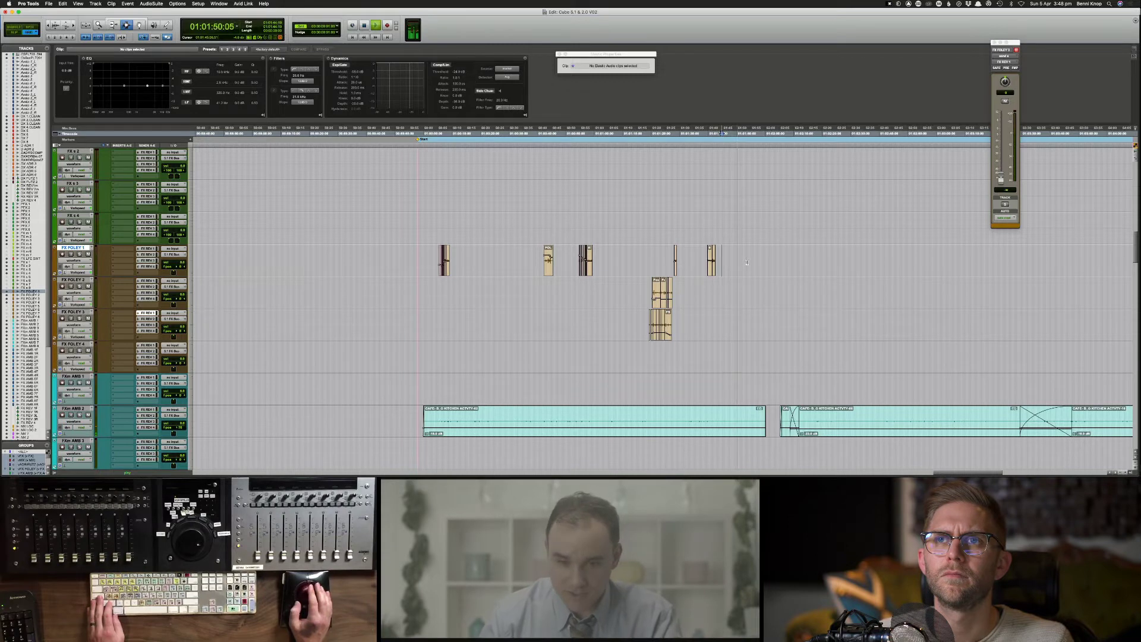
{"action": "scroll", "coordinate": [747, 263], "scroll_direction": "right", "scroll_amount": 7}
{"action": "key", "text": "space"}
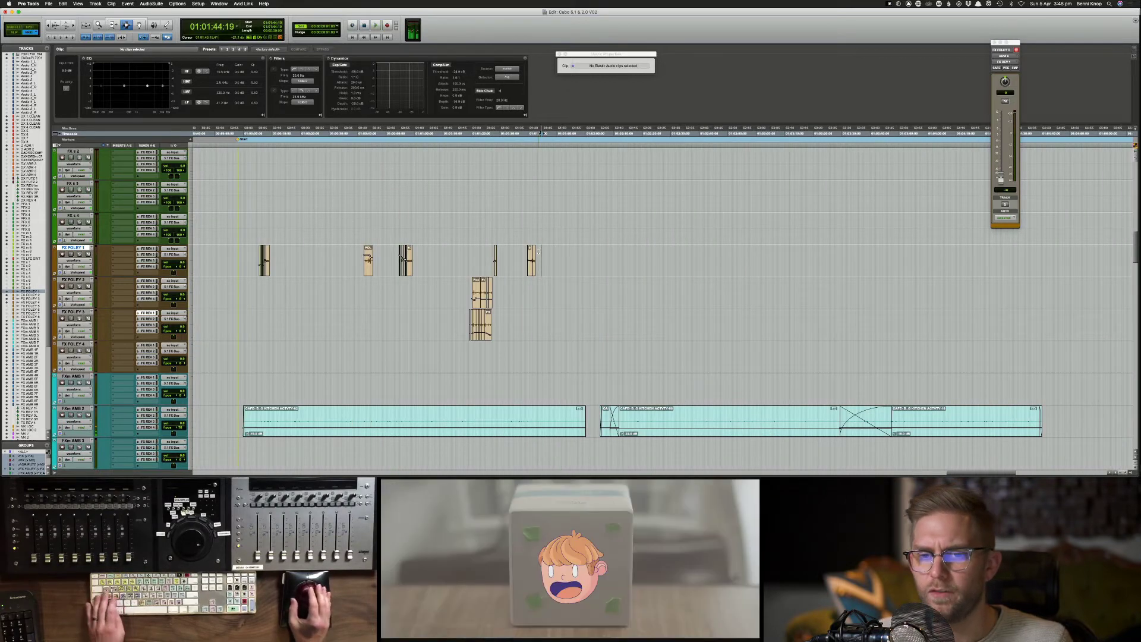
{"action": "key", "text": "super+s"}
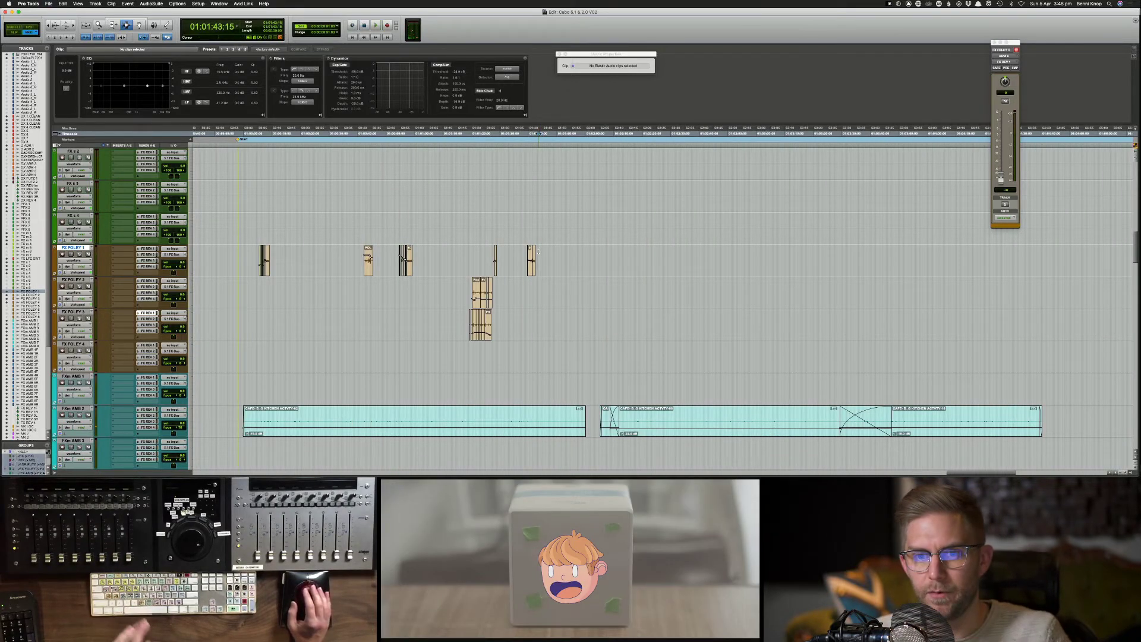
{"action": "key", "text": "space"}
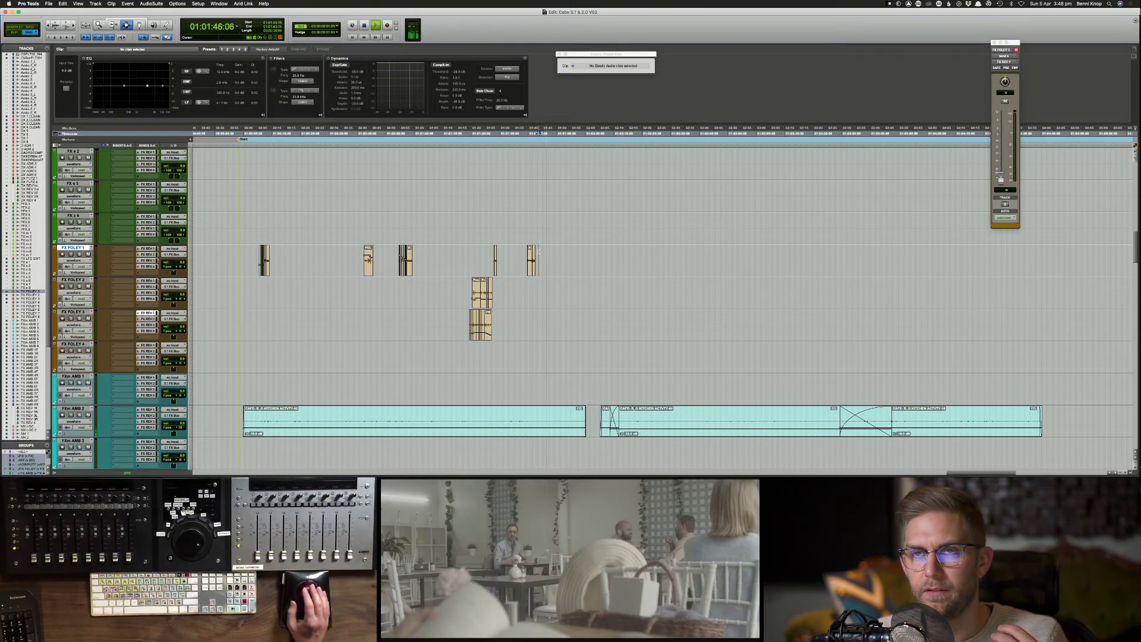
{"action": "key", "text": "space"}
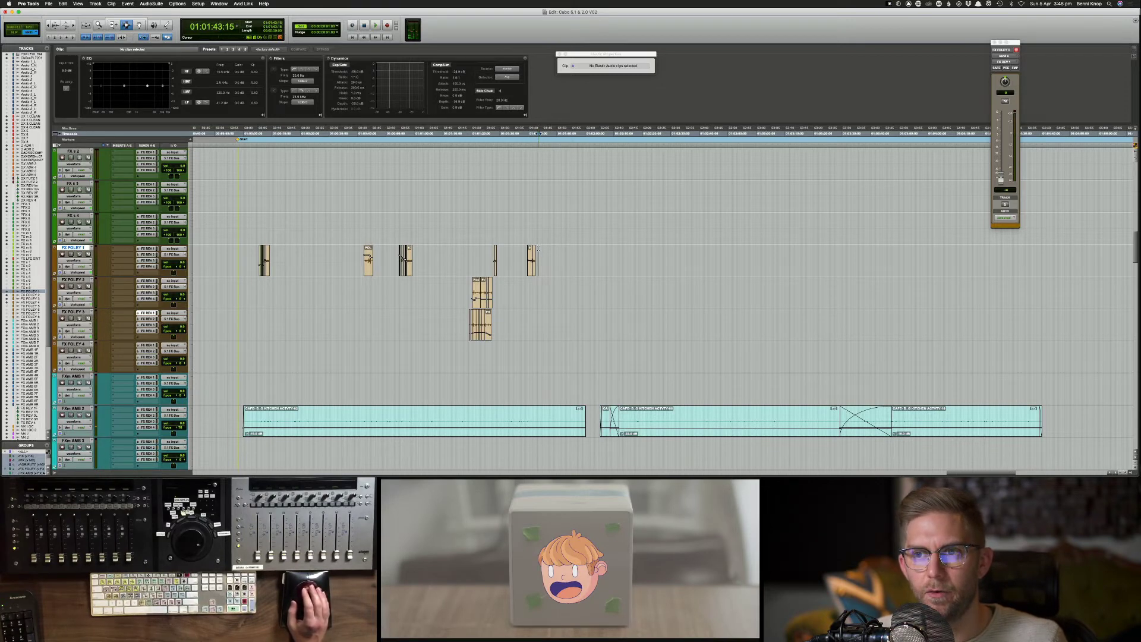
{"action": "key", "text": "space"}
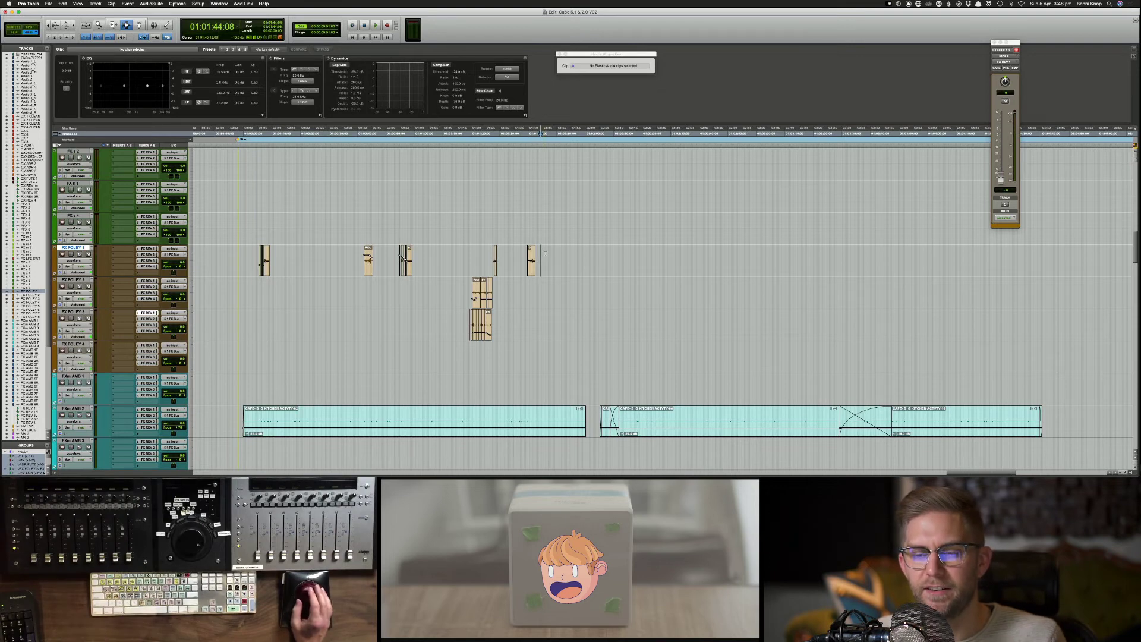
Step: Place the cursor just ahead of the last FX FOLEY 1 clips, save the session and play from 01:01:39:00
{"action": "left_click", "coordinate": [528, 133]}
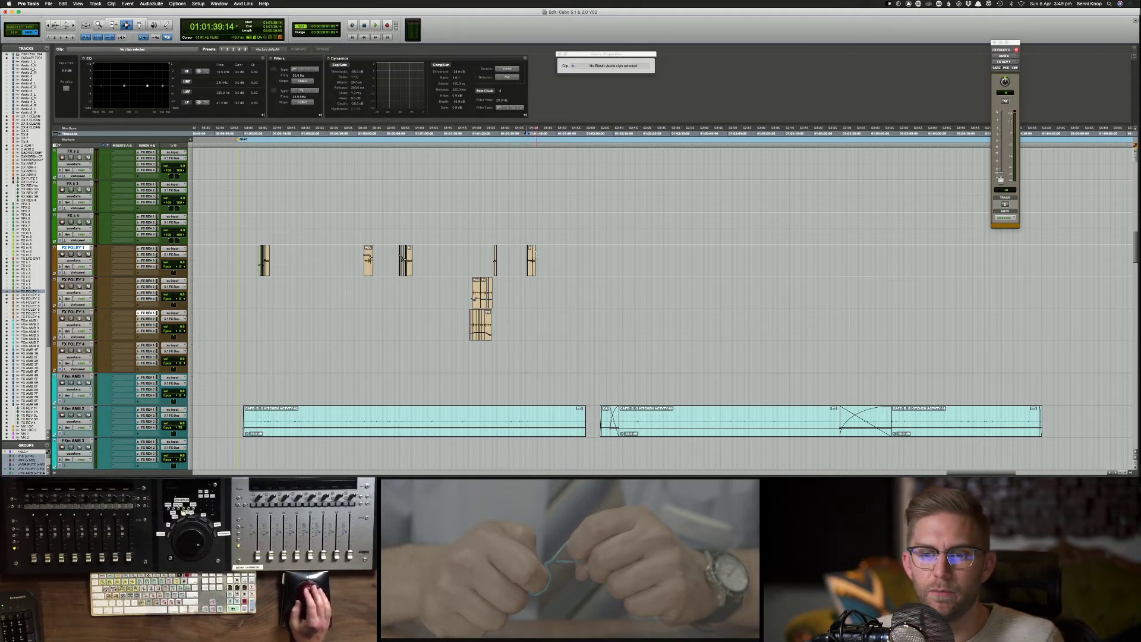
{"action": "key", "text": "super+s"}
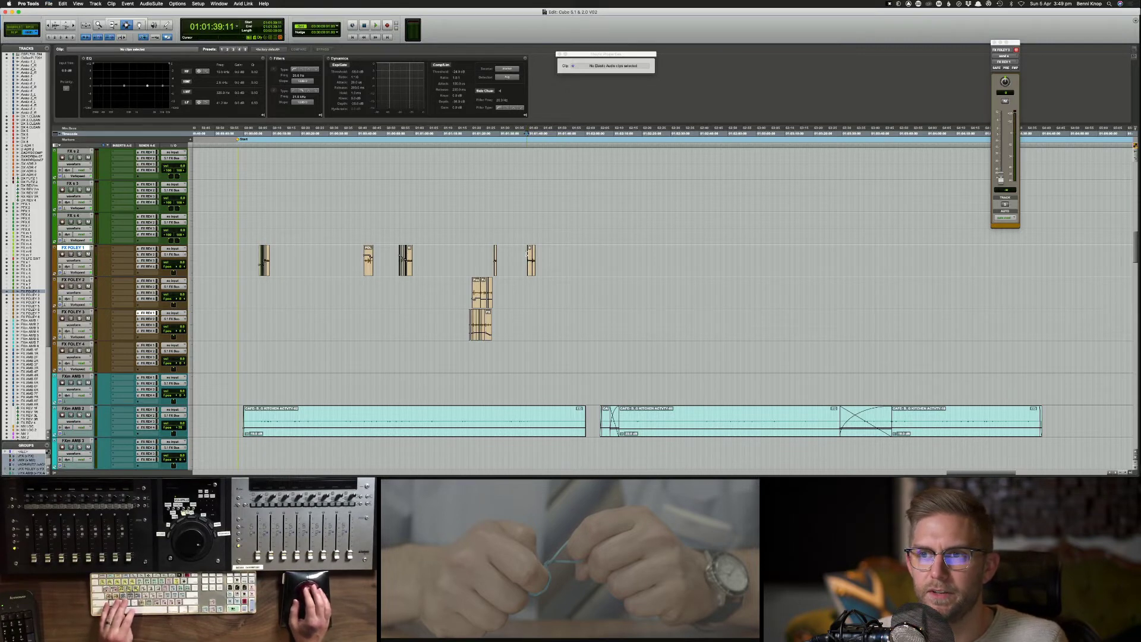
{"action": "left_click", "coordinate": [538, 255]}
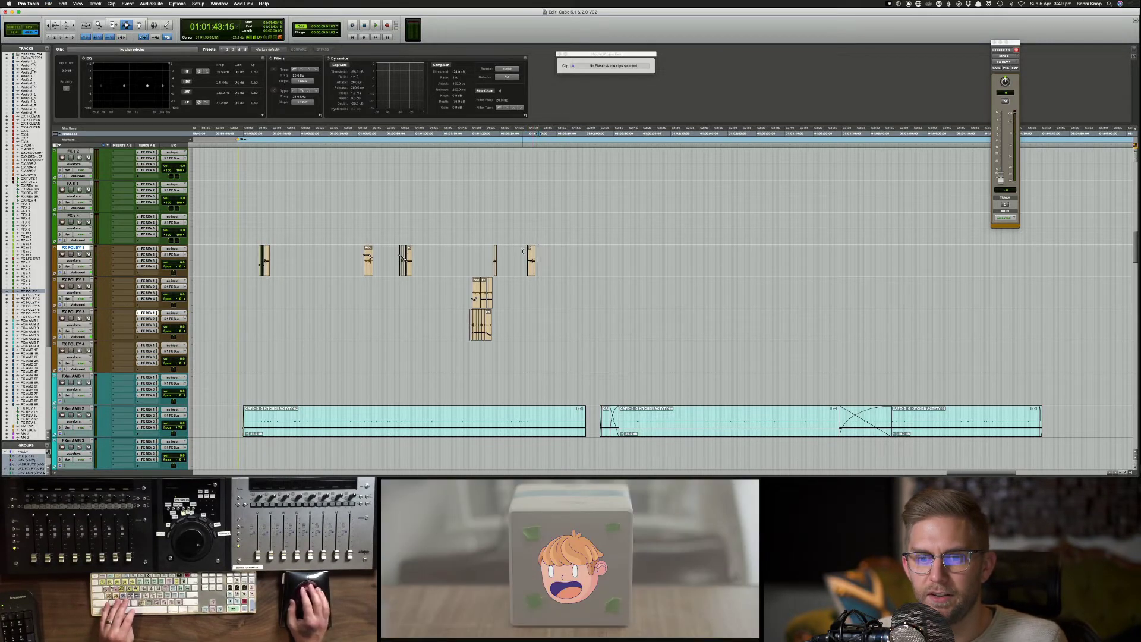
{"action": "left_click", "coordinate": [526, 252]}
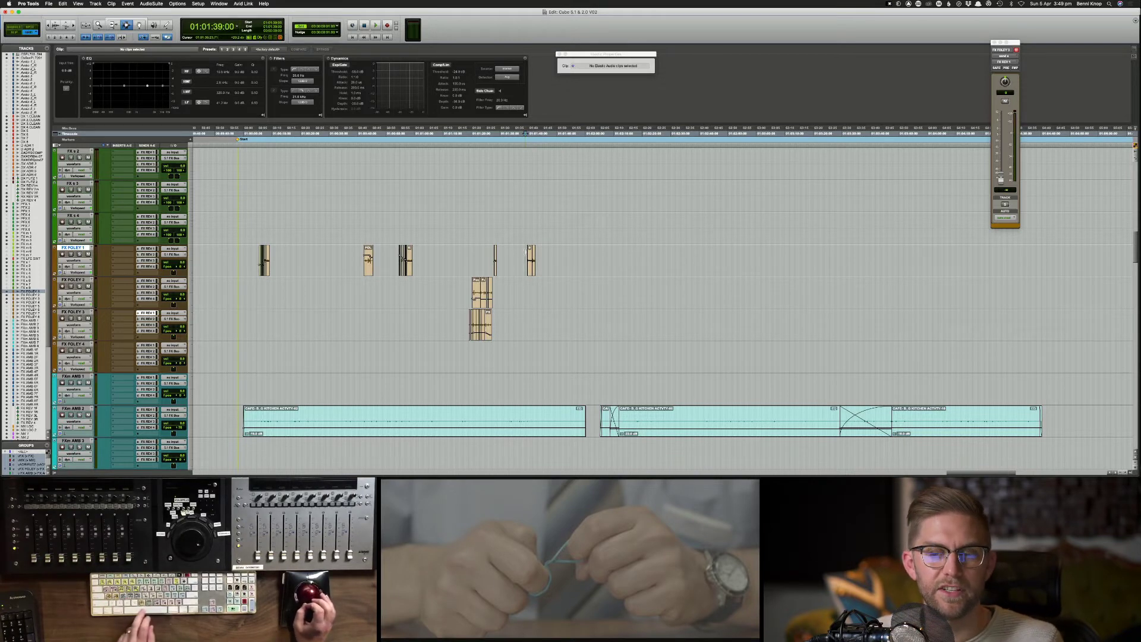
{"action": "key", "text": "space"}
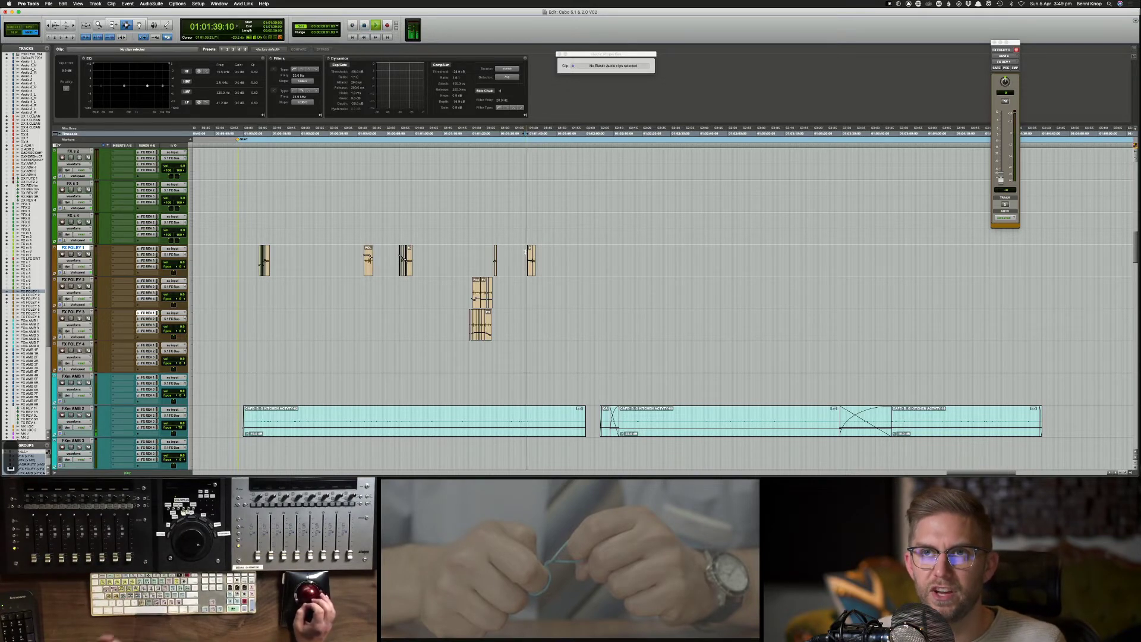
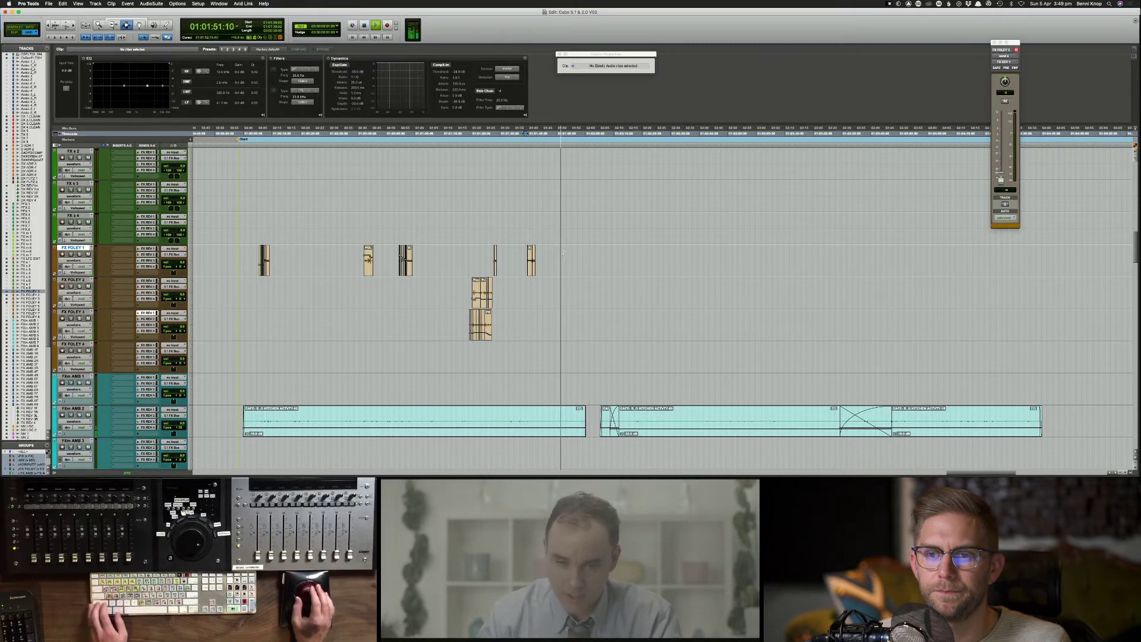
Step: Copy a stretch of ambience from the first clip on FX AMB 2F
{"action": "scroll", "coordinate": [563, 254], "scroll_direction": "up", "scroll_amount": 15}
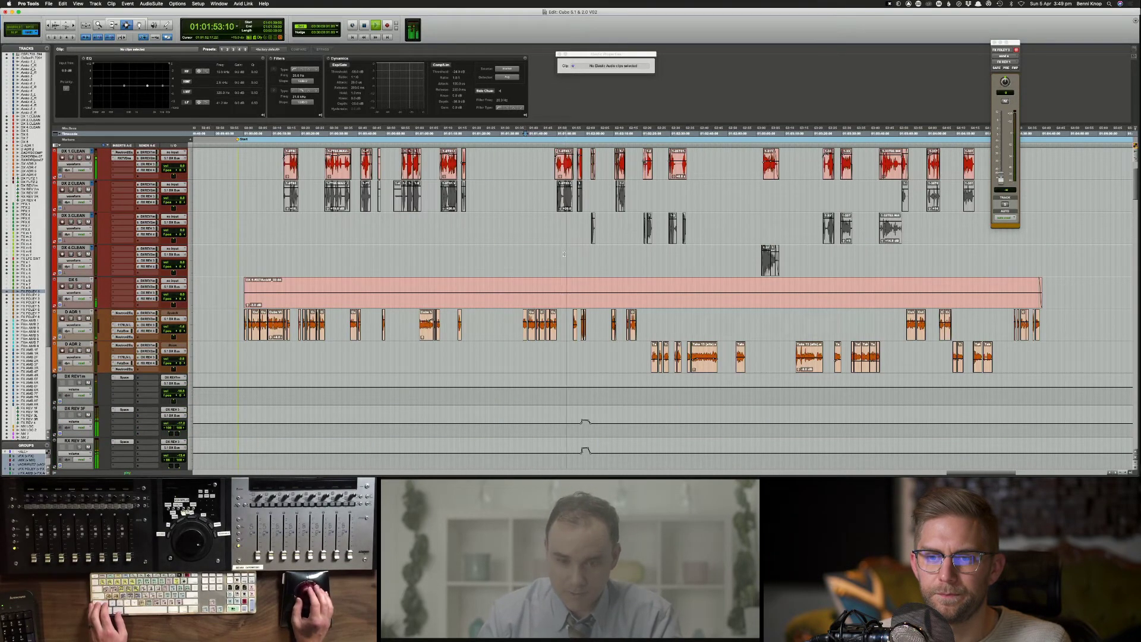
{"action": "scroll", "coordinate": [563, 254], "scroll_direction": "down", "scroll_amount": 20}
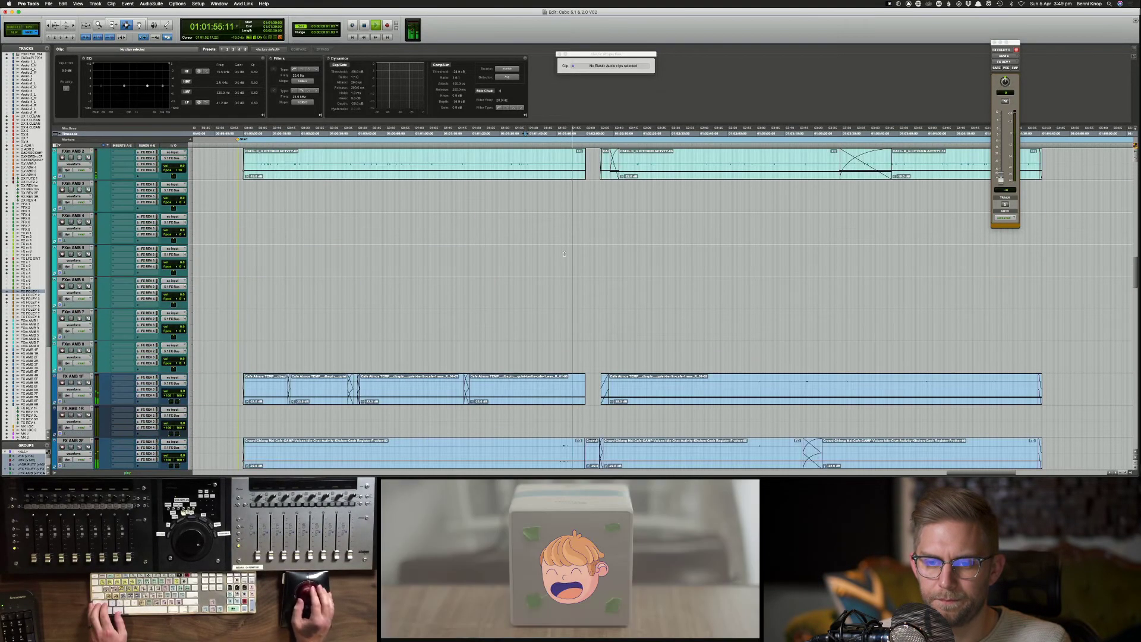
{"action": "key", "text": "space"}
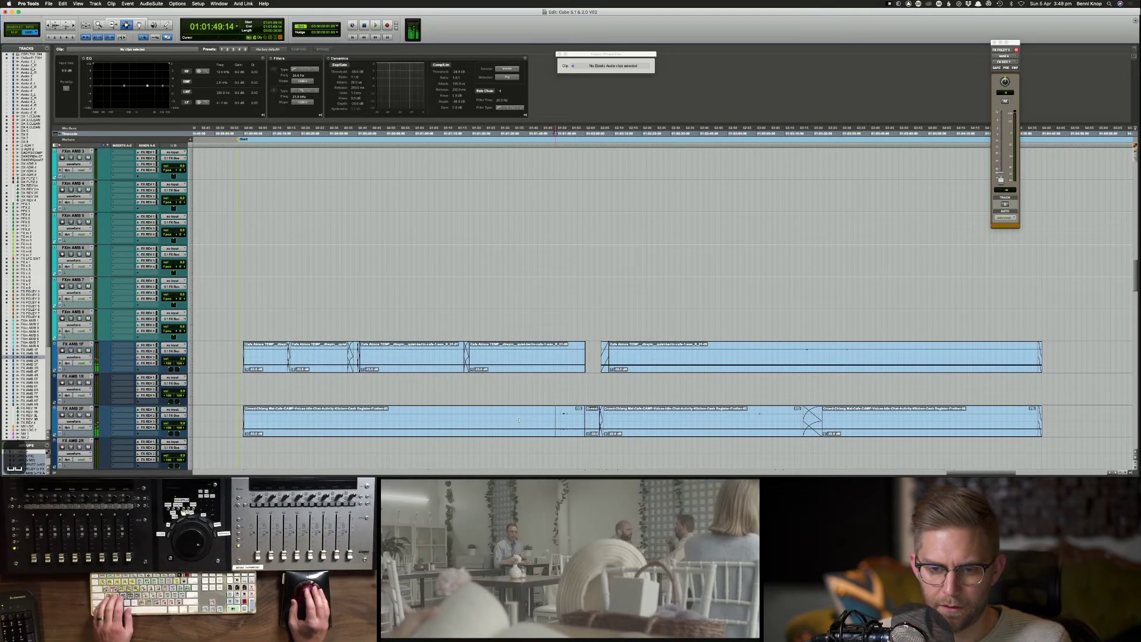
{"action": "left_click_drag", "start_coordinate": [427, 425], "coordinate": [588, 423]}
{"action": "key", "text": "super+c"}
Step: Try to repeat-paste the copied ambience over the end of the first FX AMB 2F clip with crossfades, and undo those edits
{"action": "left_click", "coordinate": [559, 419]}
{"action": "key", "text": "alt+super+v"}
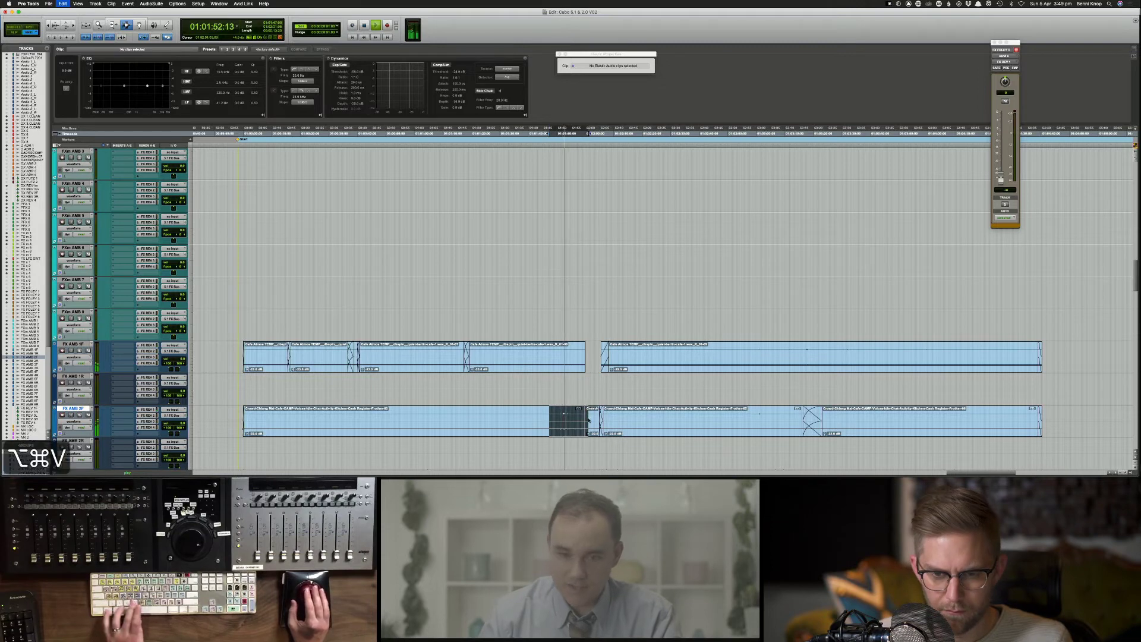
{"action": "left_click", "coordinate": [578, 422]}
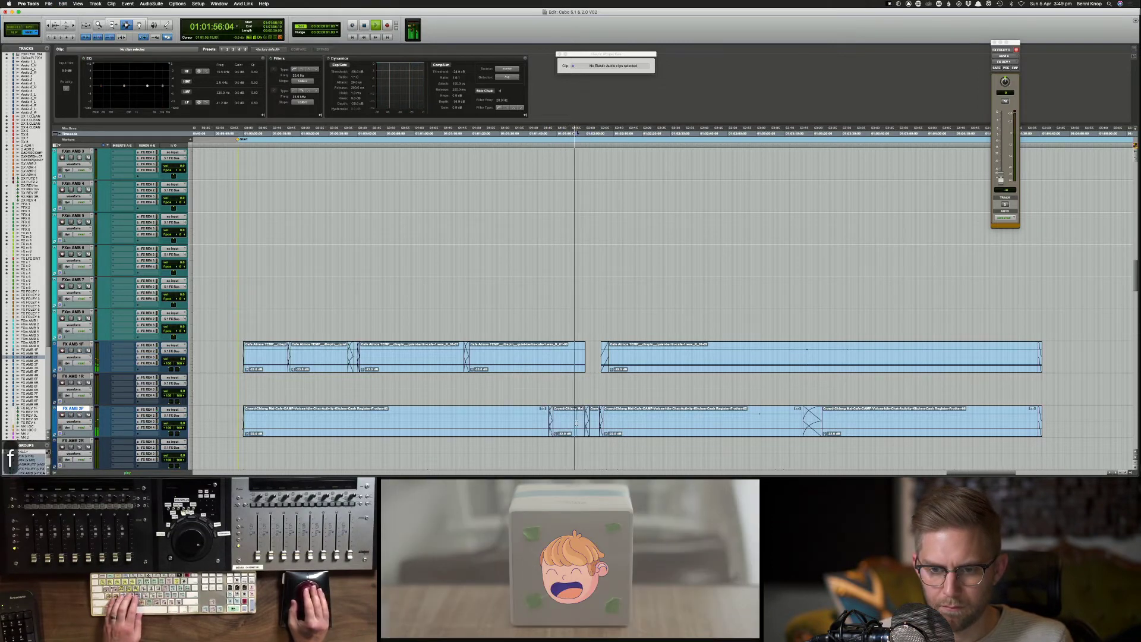
{"action": "key", "text": "super+s"}
{"action": "scroll", "coordinate": [577, 425], "scroll_direction": "up", "scroll_amount": 1}
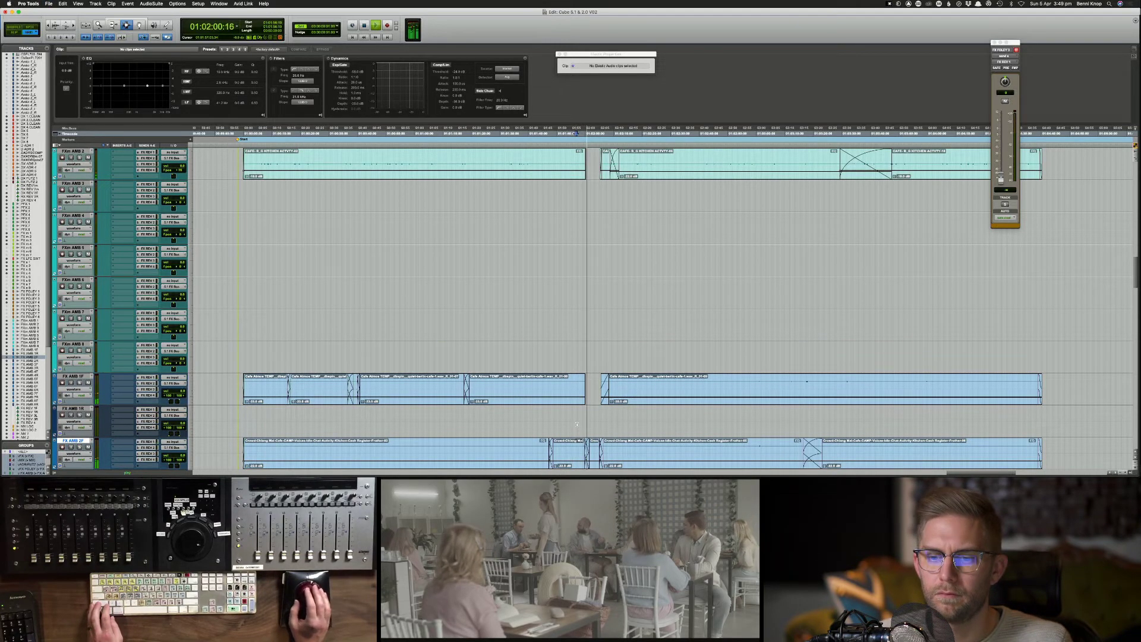
{"action": "key", "text": "super+z"}
{"action": "key", "text": "super+z"}
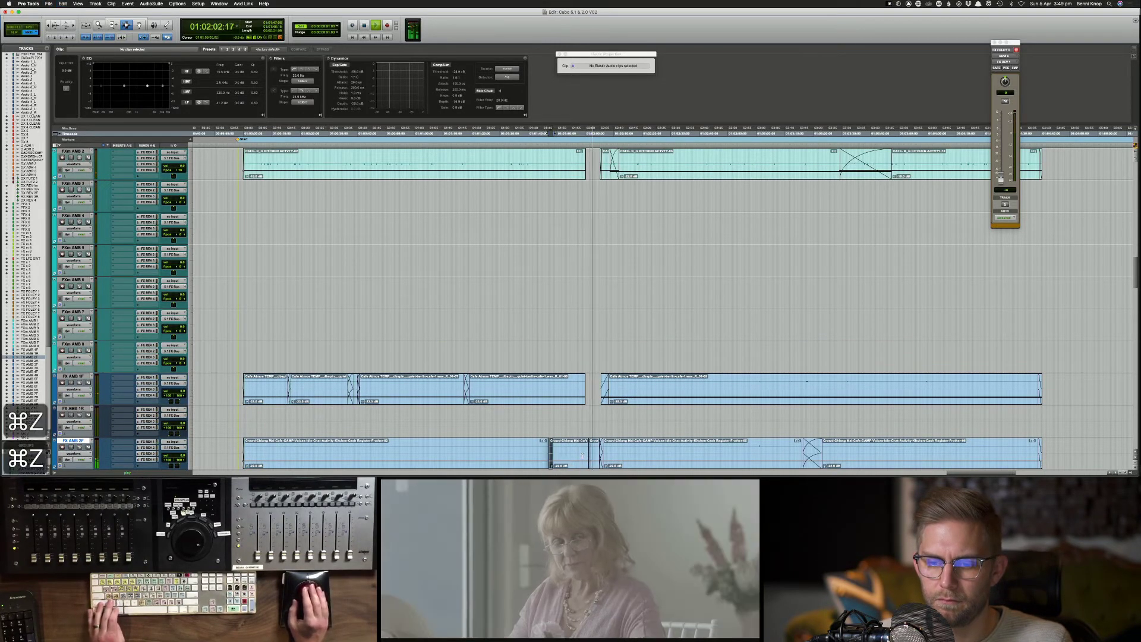
{"action": "key", "text": "super+z"}
Step: Repeat-paste the copied ambience over a shorter range near the end of the first FX AMB 2F clip, crossfade it and save
{"action": "left_click_drag", "start_coordinate": [551, 455], "coordinate": [579, 455]}
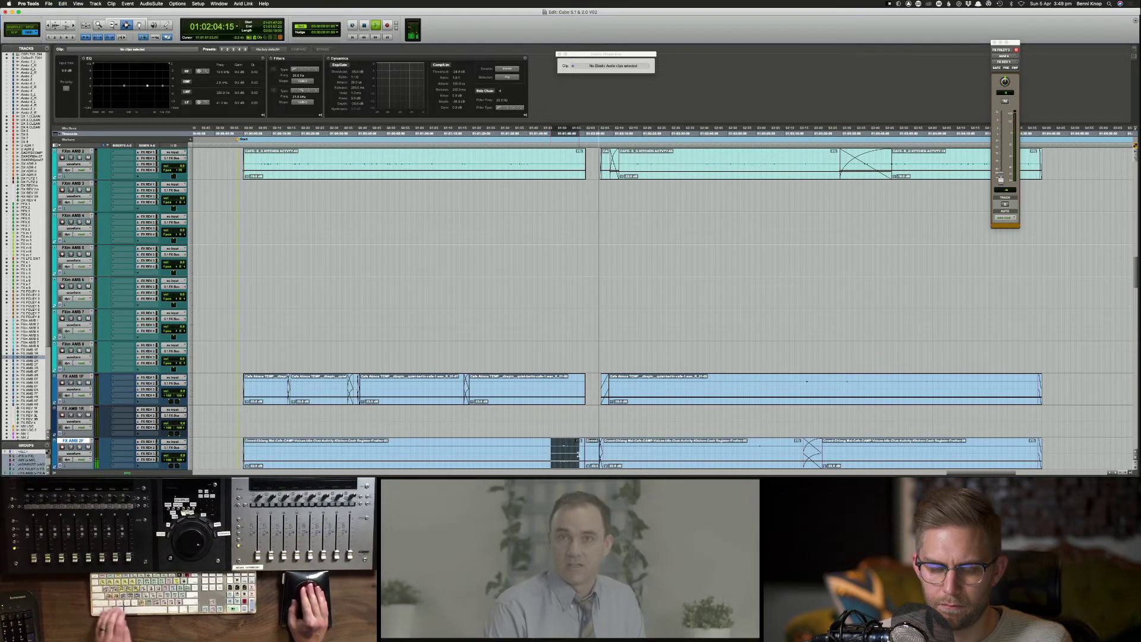
{"action": "key", "text": "alt+super+v"}
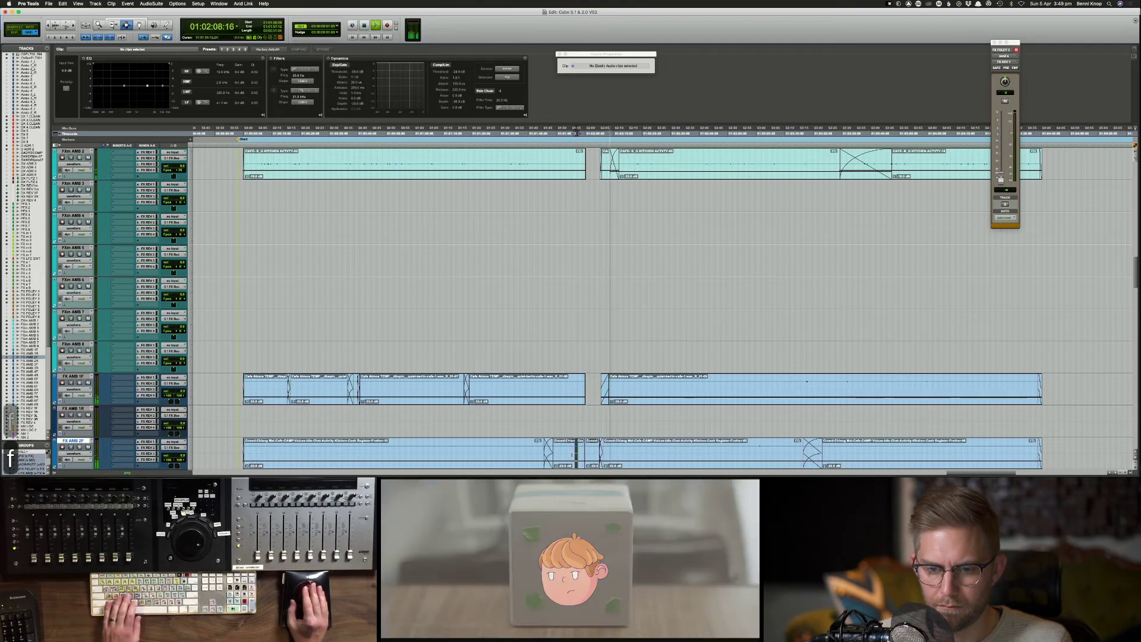
{"action": "left_click", "coordinate": [588, 428]}
{"action": "key", "text": "super+s"}
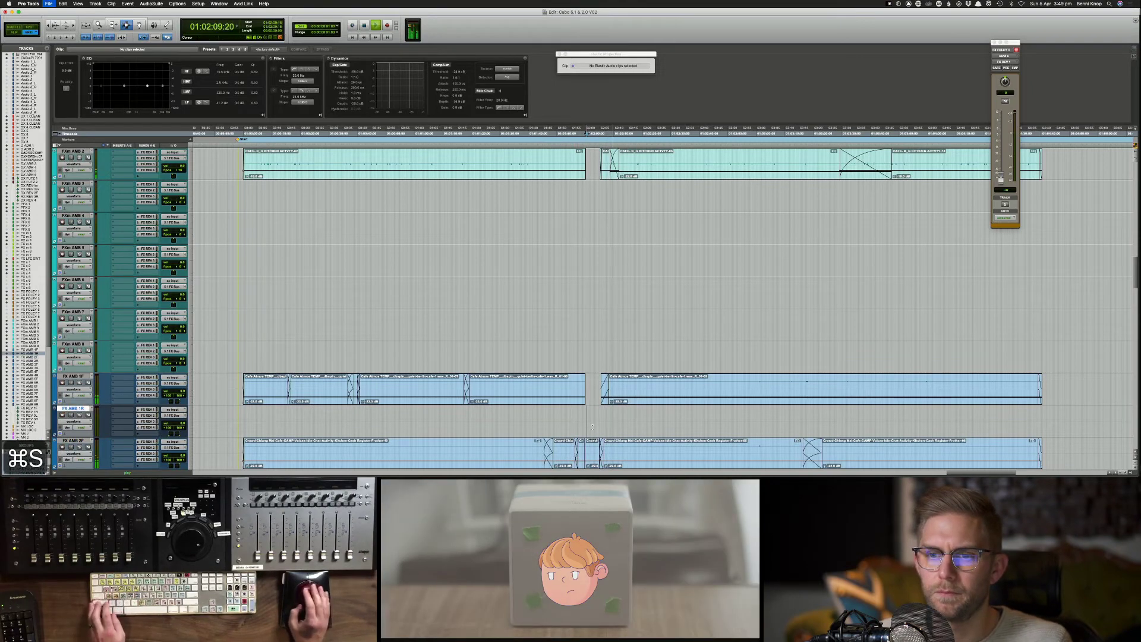
Step: Play on past 01:02:22 while checking the effects and dialogue tracks, with the cursor placed on FX m 2
{"action": "scroll", "coordinate": [593, 427], "scroll_direction": "up", "scroll_amount": 5}
{"action": "scroll", "coordinate": [606, 426], "scroll_direction": "up", "scroll_amount": 5}
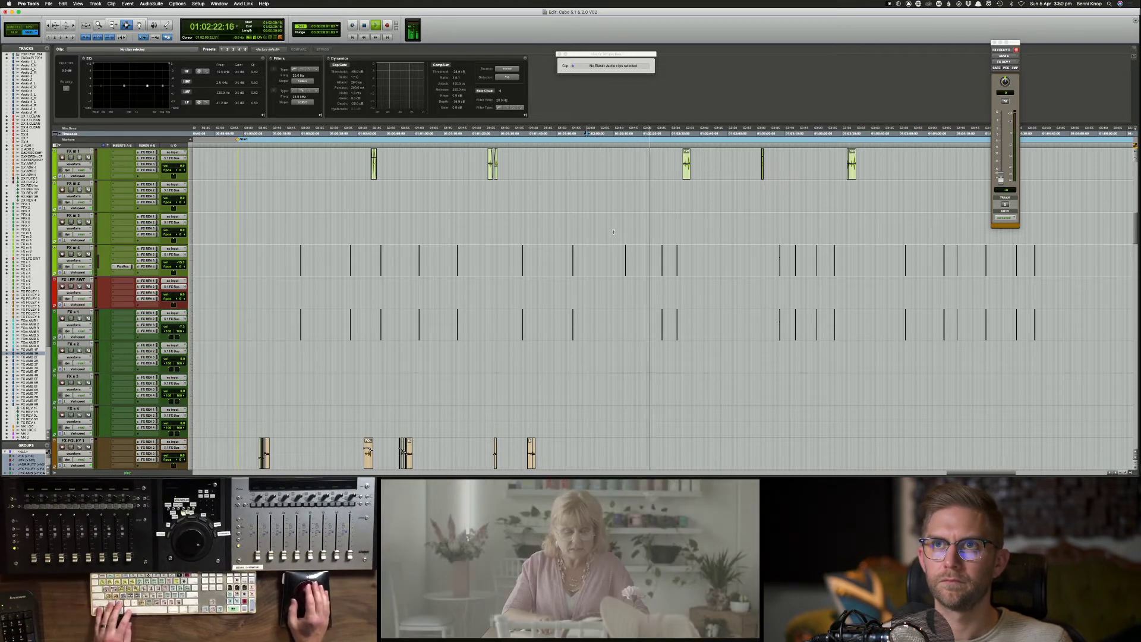
{"action": "left_click", "coordinate": [649, 206]}
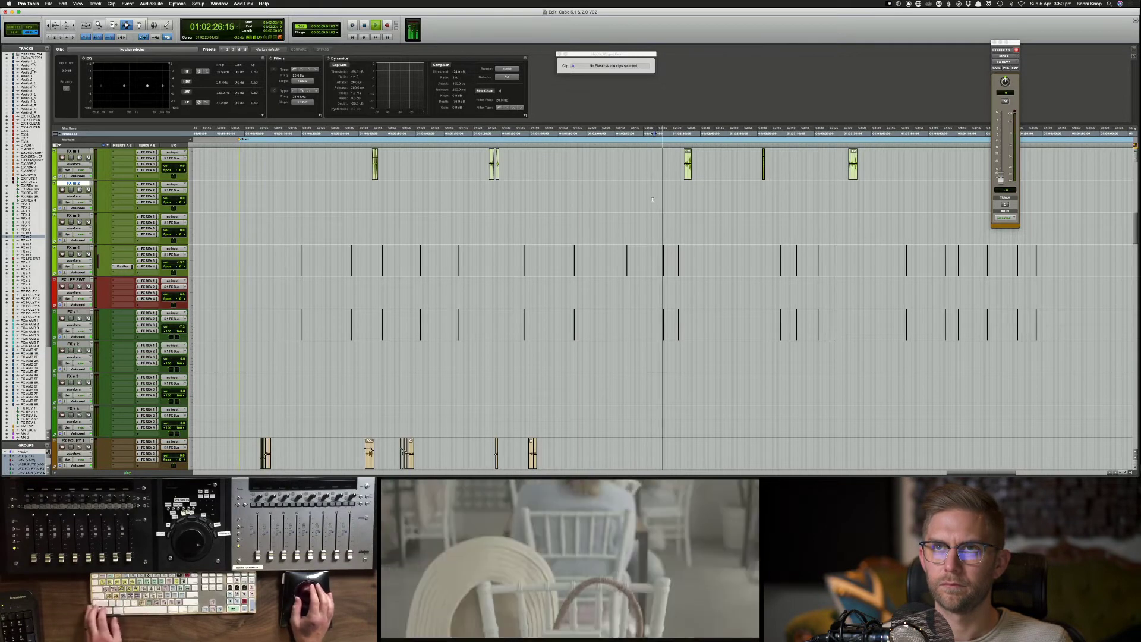
{"action": "scroll", "coordinate": [653, 200], "scroll_direction": "up", "scroll_amount": 10}
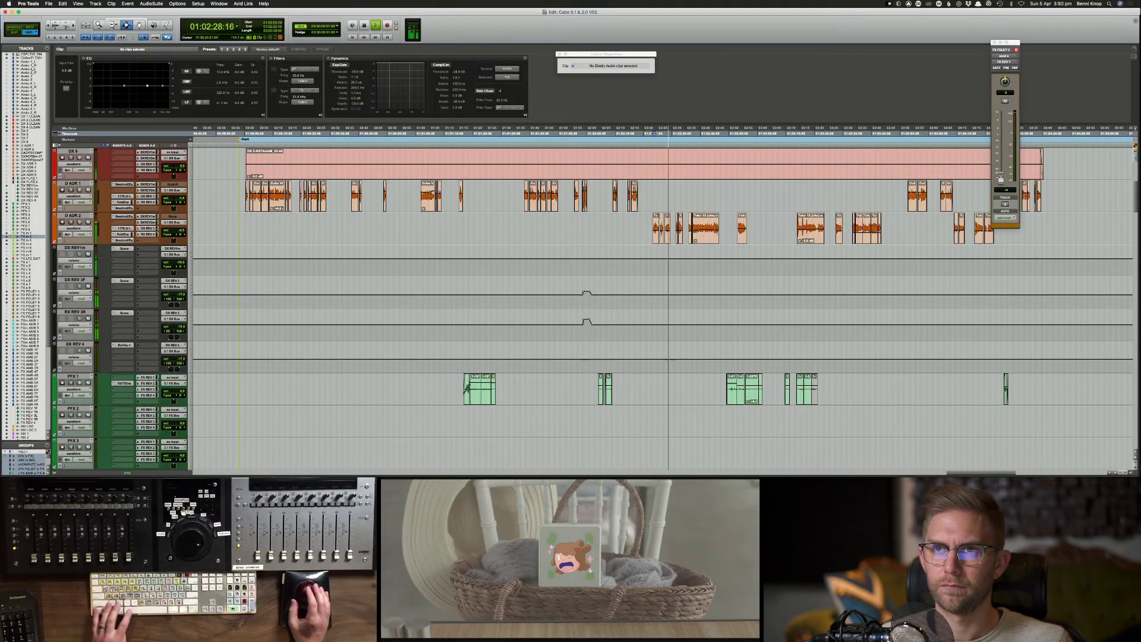
{"action": "key", "text": "space"}
{"action": "scroll", "coordinate": [666, 232], "scroll_direction": "down", "scroll_amount": 12}
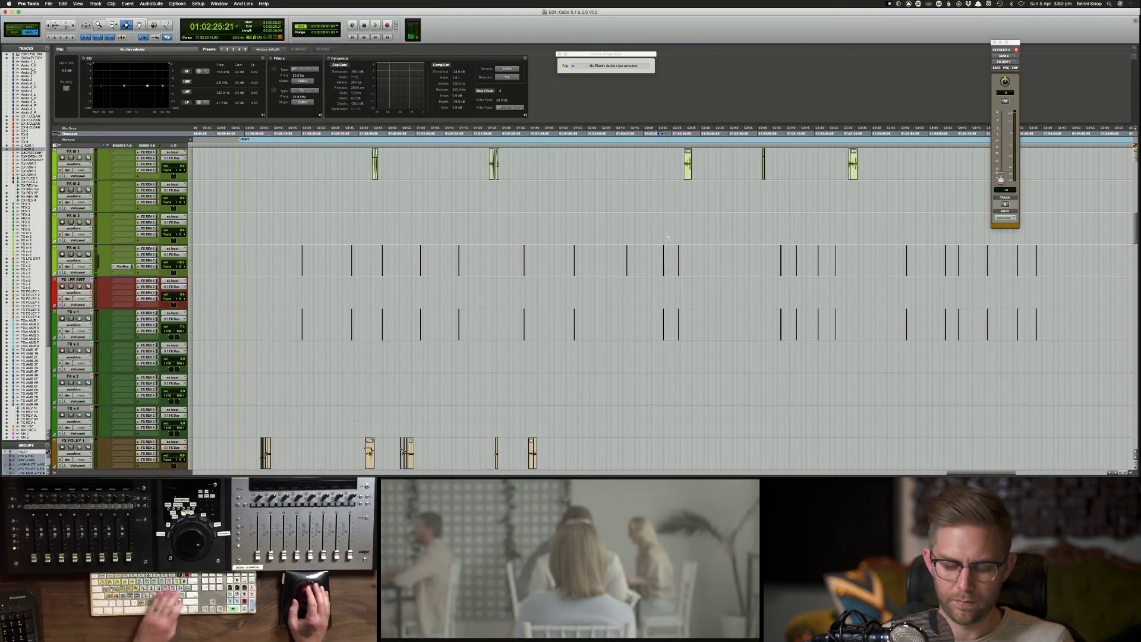
Step: Play the FX m 4 clip near 01:02:27 from 01:02:26:15 and save the session
{"action": "key", "text": "super+bracketright"}
{"action": "key", "text": "super+bracketright"}
{"action": "key", "text": "super+bracketright"}
{"action": "key", "text": "space"}
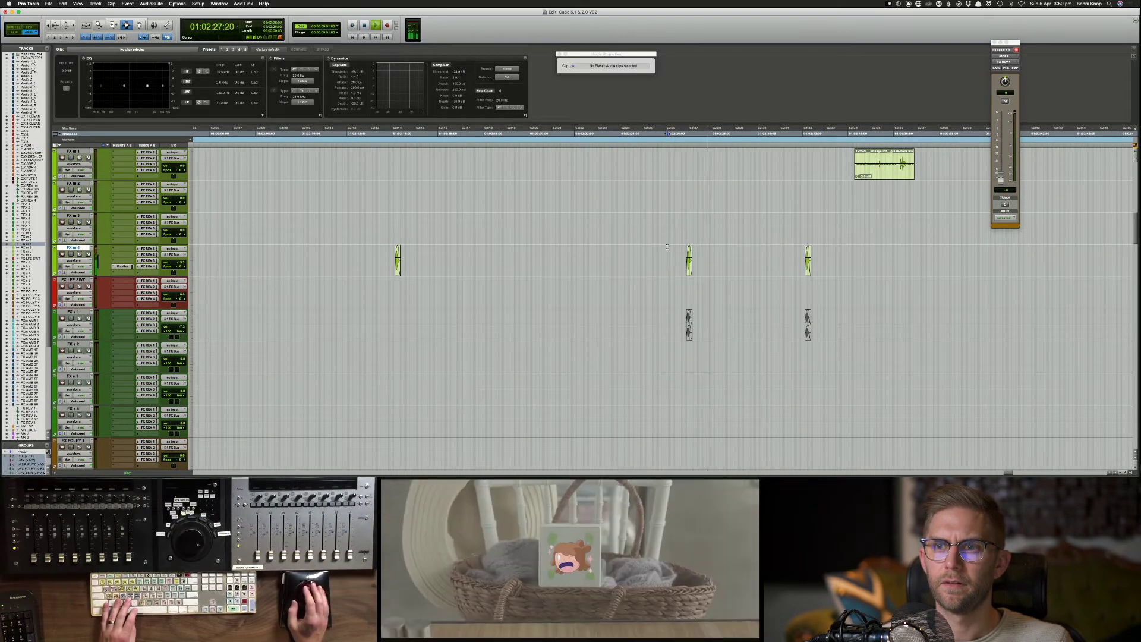
{"action": "key", "text": "space"}
{"action": "key", "text": "super+s"}
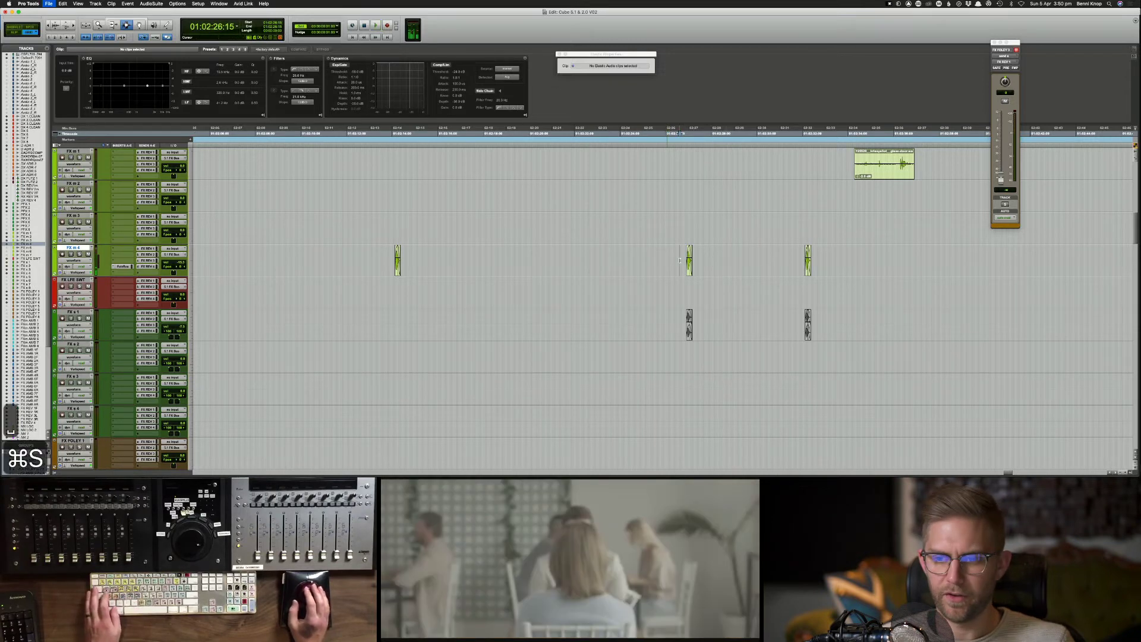
Step: Switch to the Soundsnap page in Chrome and search for "pan whip"
{"action": "key", "text": "super+Tab"}
{"action": "key", "text": "super+Tab"}
{"action": "key", "text": "super+Tab"}
{"action": "left_click", "coordinate": [458, 90]}
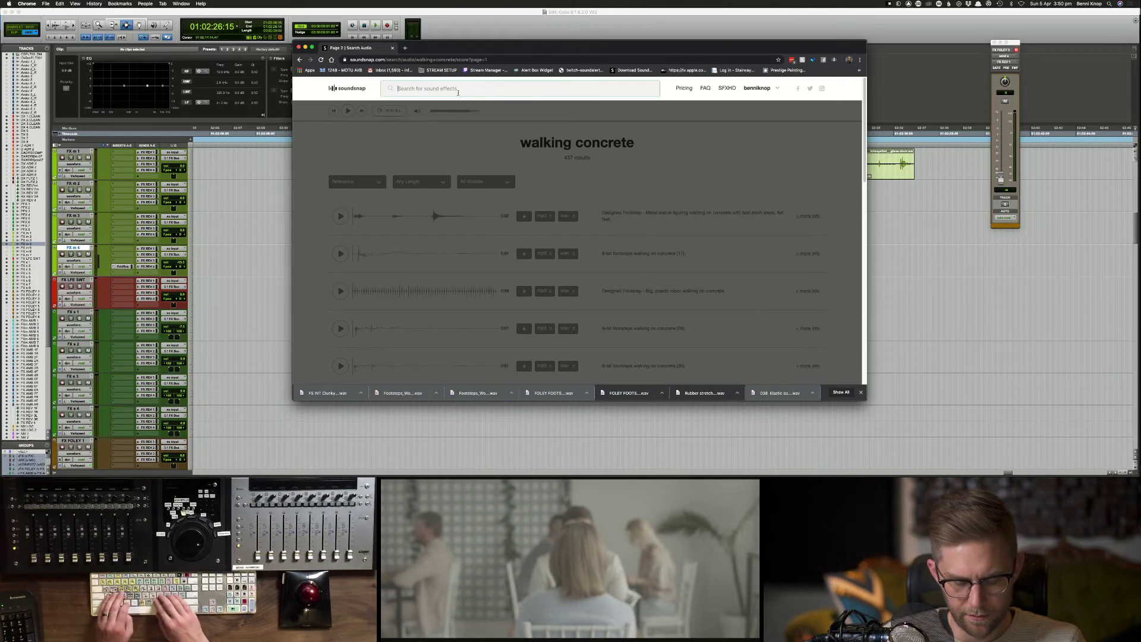
{"action": "type", "text": "pan"}
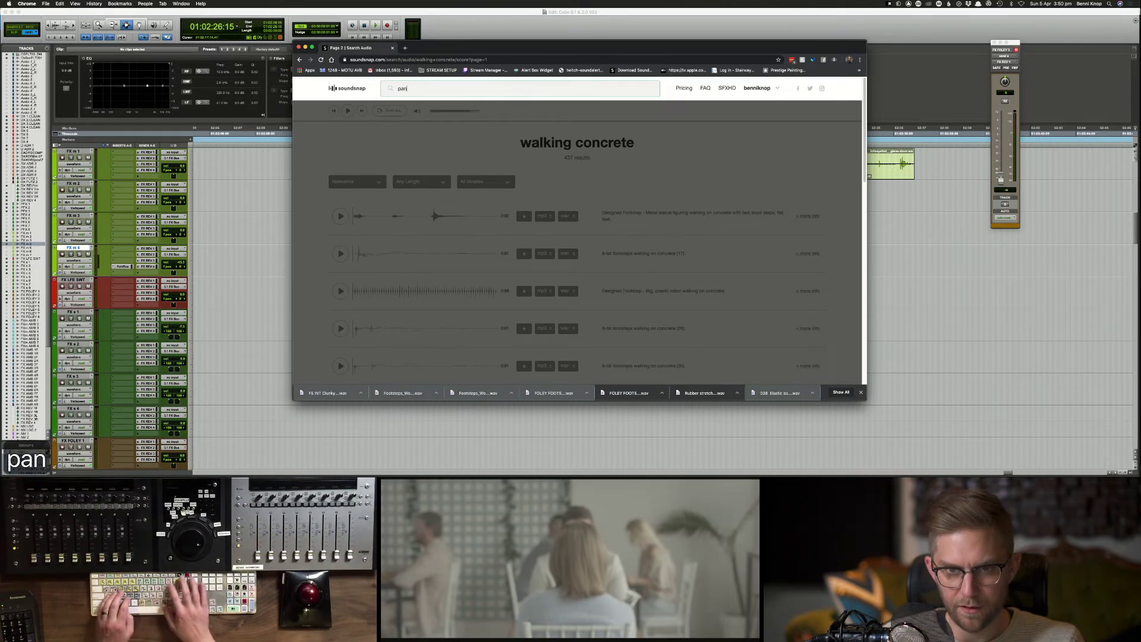
{"action": "key", "text": "BackSpace"}
{"action": "key", "text": "BackSpace"}
{"action": "type", "text": "an whip"}
{"action": "key", "text": "Return"}
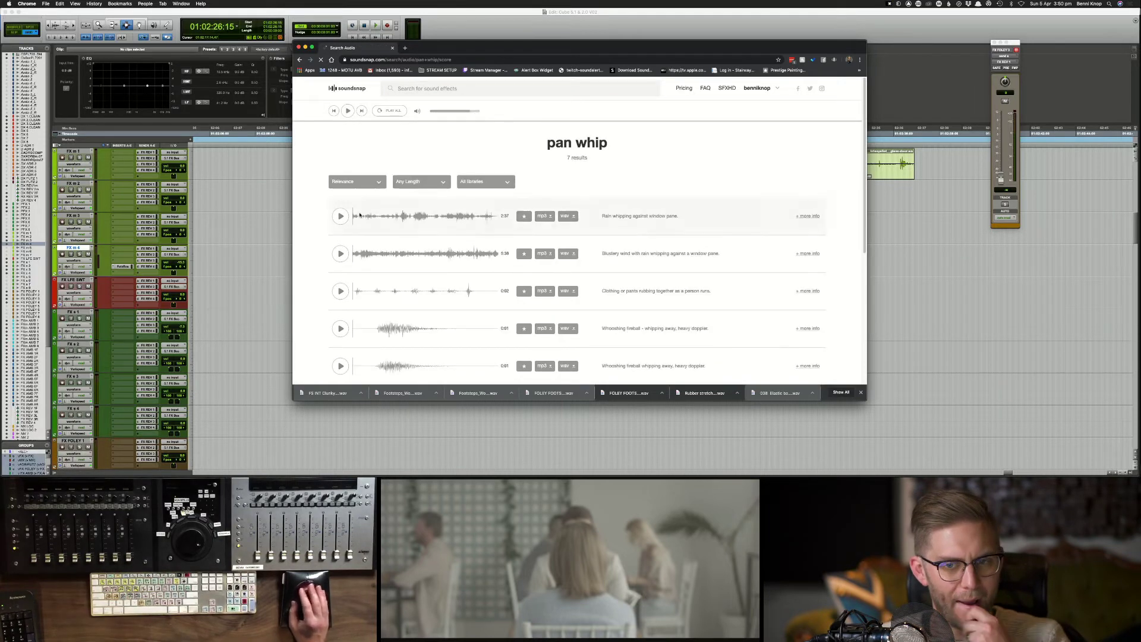
Step: Audition the whooshing fireball and cheese grater whoosh sounds in the "pan whip" results
{"action": "left_click", "coordinate": [341, 328]}
{"action": "left_click", "coordinate": [340, 365]}
{"action": "scroll", "coordinate": [349, 360], "scroll_direction": "down", "scroll_amount": 2}
{"action": "scroll", "coordinate": [343, 353], "scroll_direction": "down", "scroll_amount": 4}
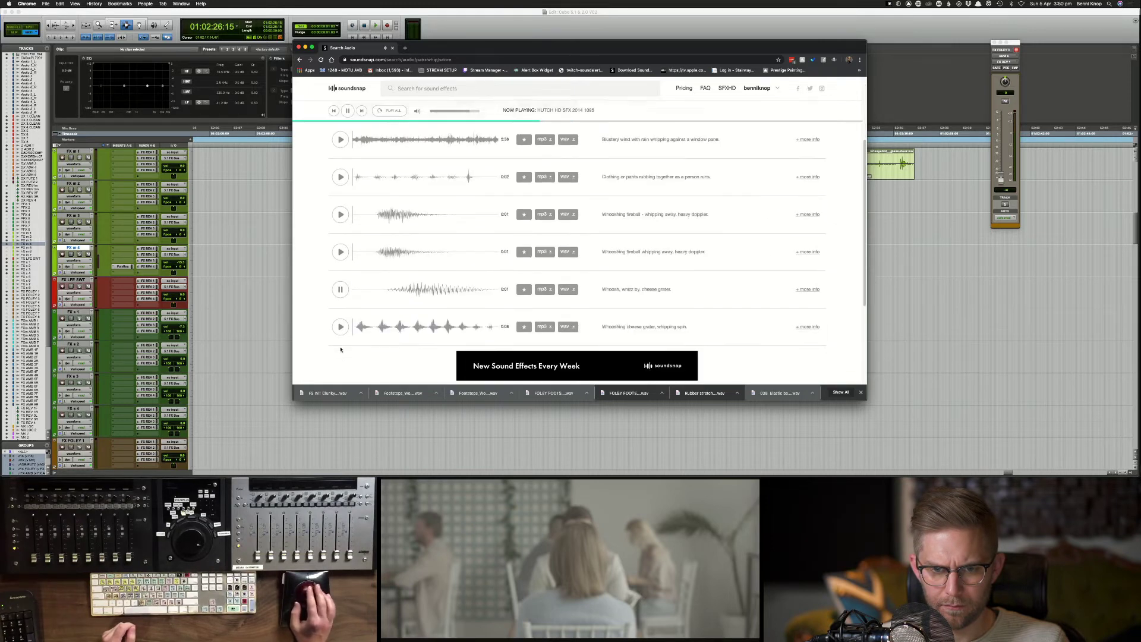
{"action": "left_click", "coordinate": [341, 272]}
{"action": "scroll", "coordinate": [394, 272], "scroll_direction": "up", "scroll_amount": 6}
Step: Search Soundsnap for "whoosh"
{"action": "left_click", "coordinate": [428, 88]}
{"action": "type", "text": "whoosh"}
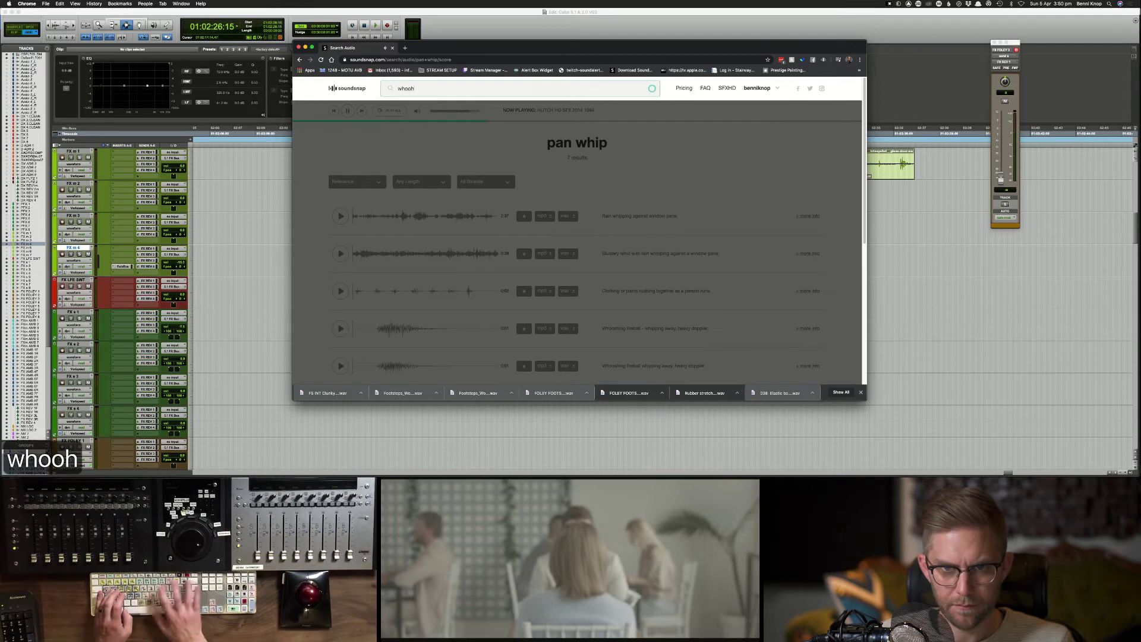
{"action": "key", "text": "BackSpace"}
{"action": "type", "text": "wh"}
{"action": "key", "text": "BackSpace"}
{"action": "key", "text": "BackSpace"}
{"action": "type", "text": "sh"}
{"action": "key", "text": "Return"}
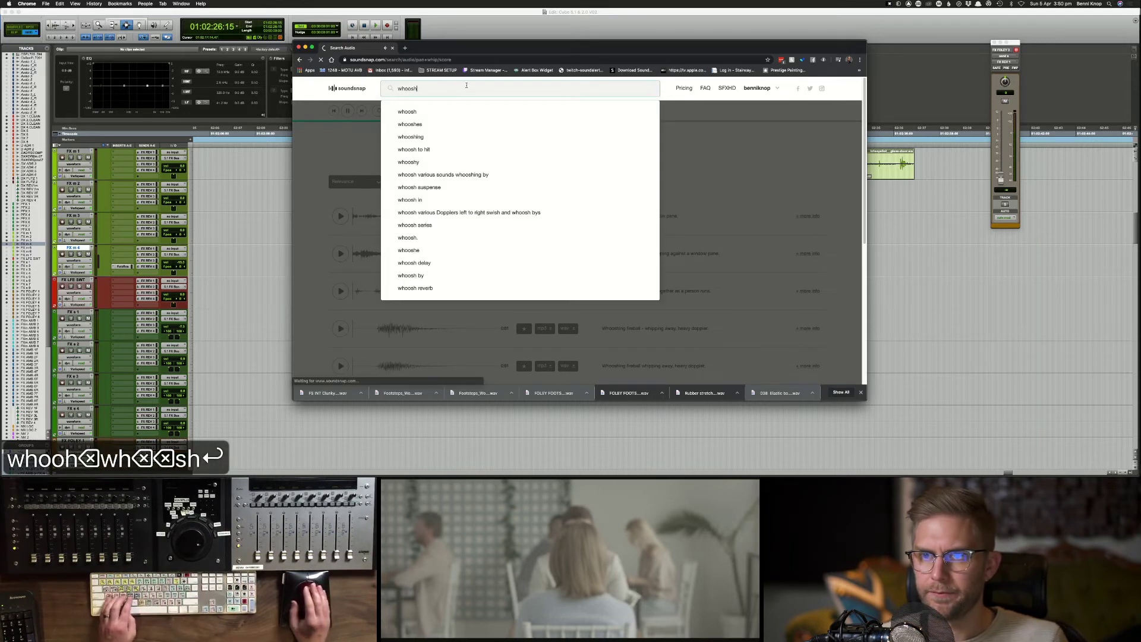
{"action": "left_click", "coordinate": [425, 114]}
{"action": "left_click", "coordinate": [340, 216]}
{"action": "left_click", "coordinate": [340, 254]}
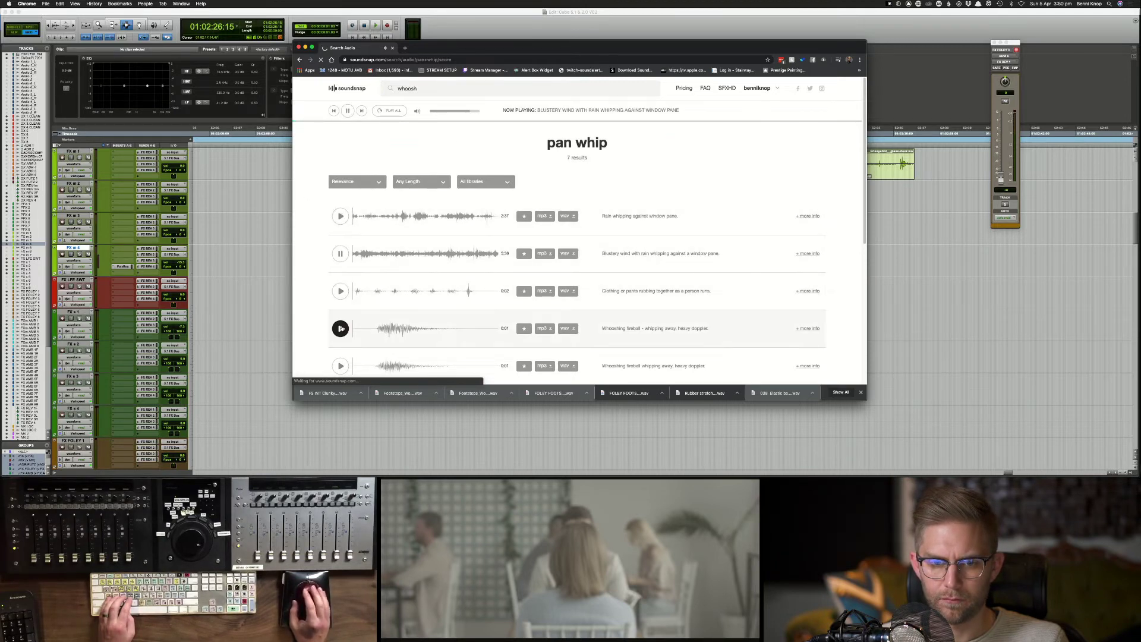
Step: Audition the first whoosh results, including the reversed dark, short with feedback, ascending and windy, and gritty whistle 2 sounds
{"action": "scroll", "coordinate": [346, 326], "scroll_direction": "down", "scroll_amount": 5}
{"action": "scroll", "coordinate": [333, 329], "scroll_direction": "up", "scroll_amount": 3}
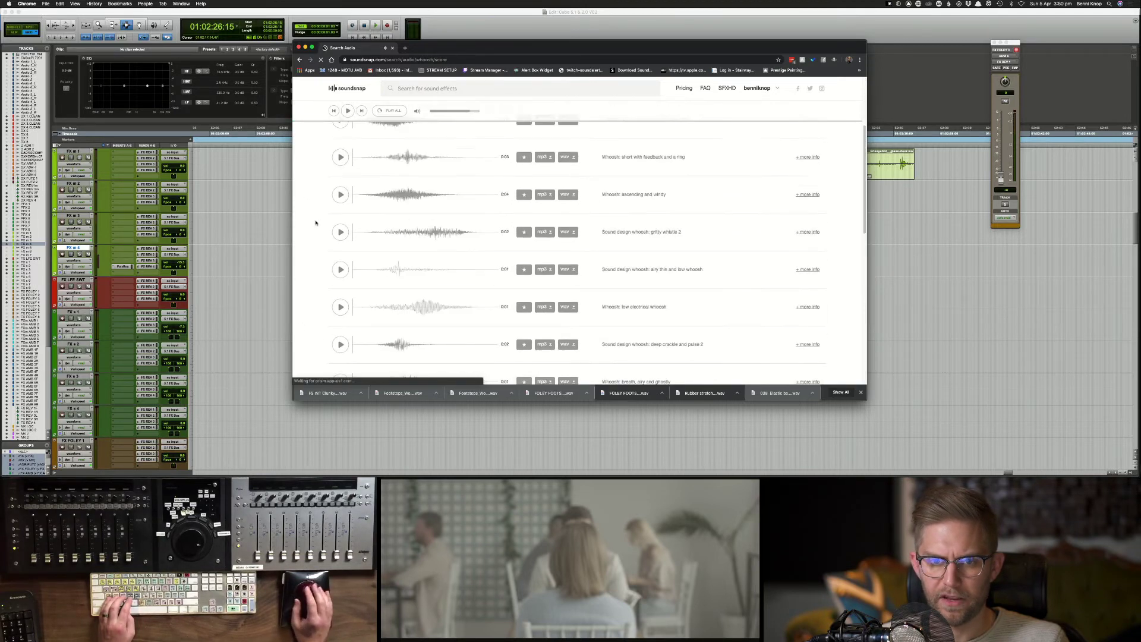
{"action": "scroll", "coordinate": [319, 228], "scroll_direction": "up", "scroll_amount": 1}
{"action": "scroll", "coordinate": [319, 229], "scroll_direction": "up", "scroll_amount": 2}
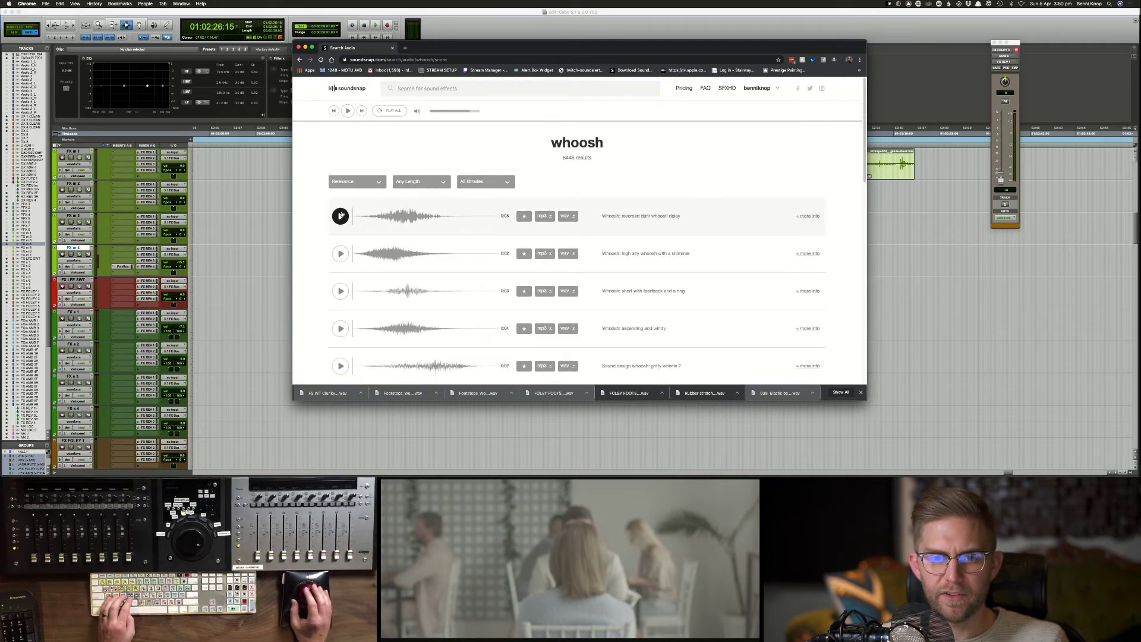
{"action": "left_click", "coordinate": [340, 216]}
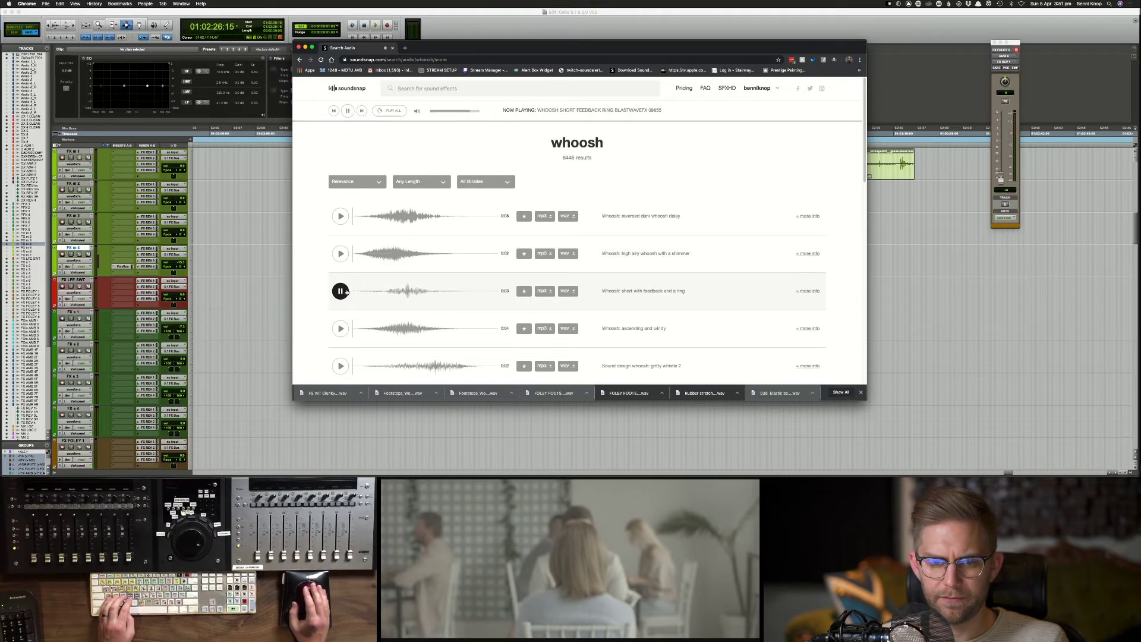
{"action": "left_click", "coordinate": [341, 329]}
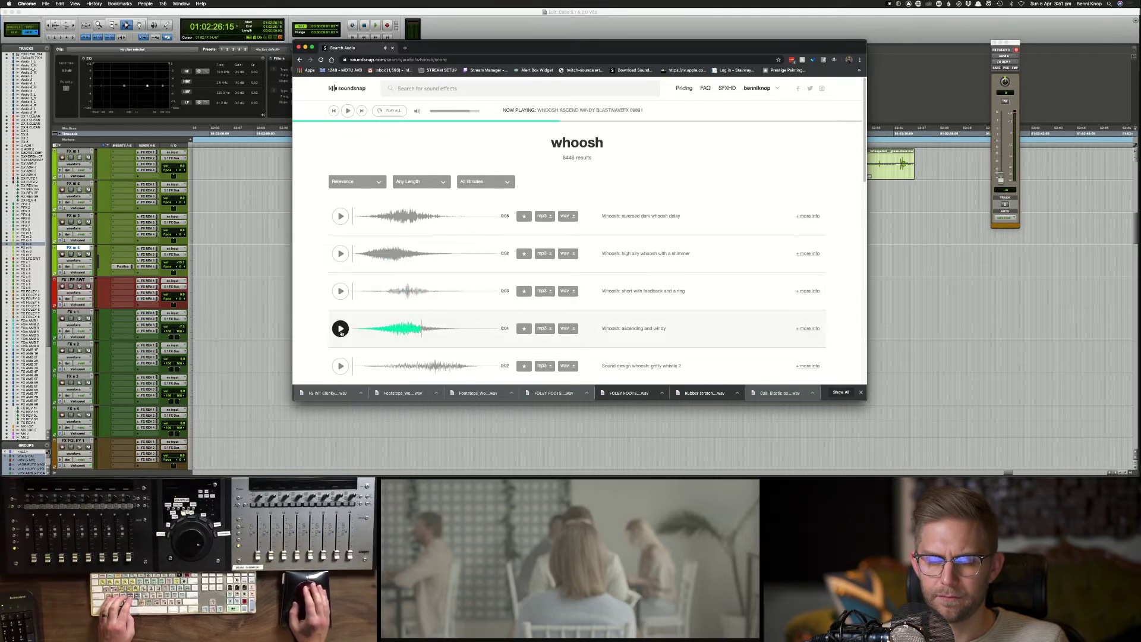
{"action": "left_click", "coordinate": [341, 366]}
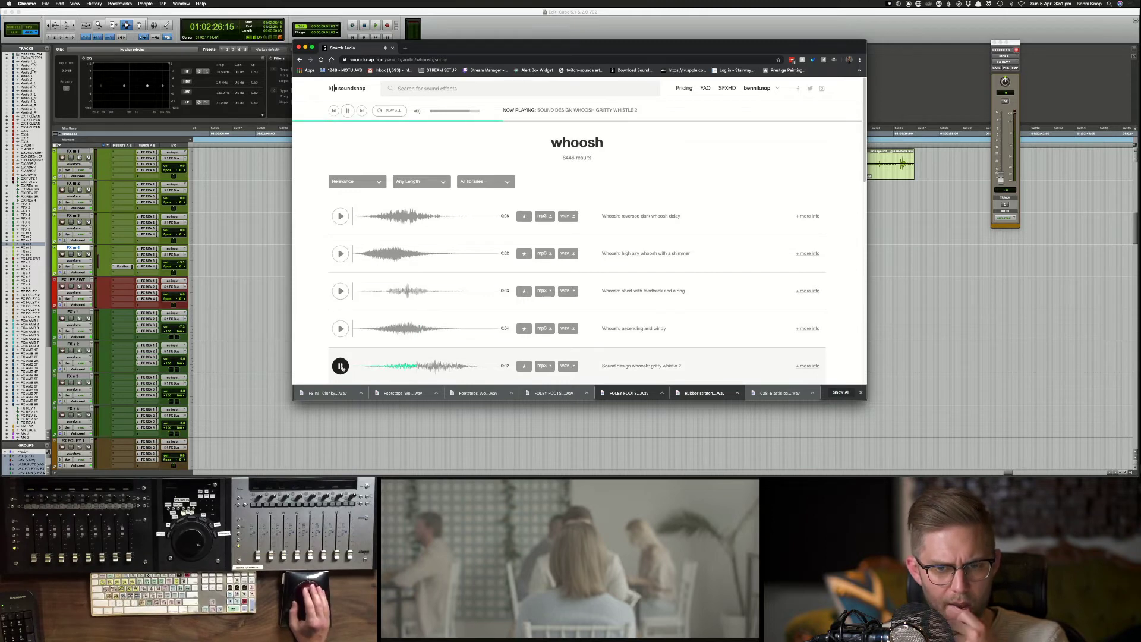
{"action": "left_click", "coordinate": [340, 292]}
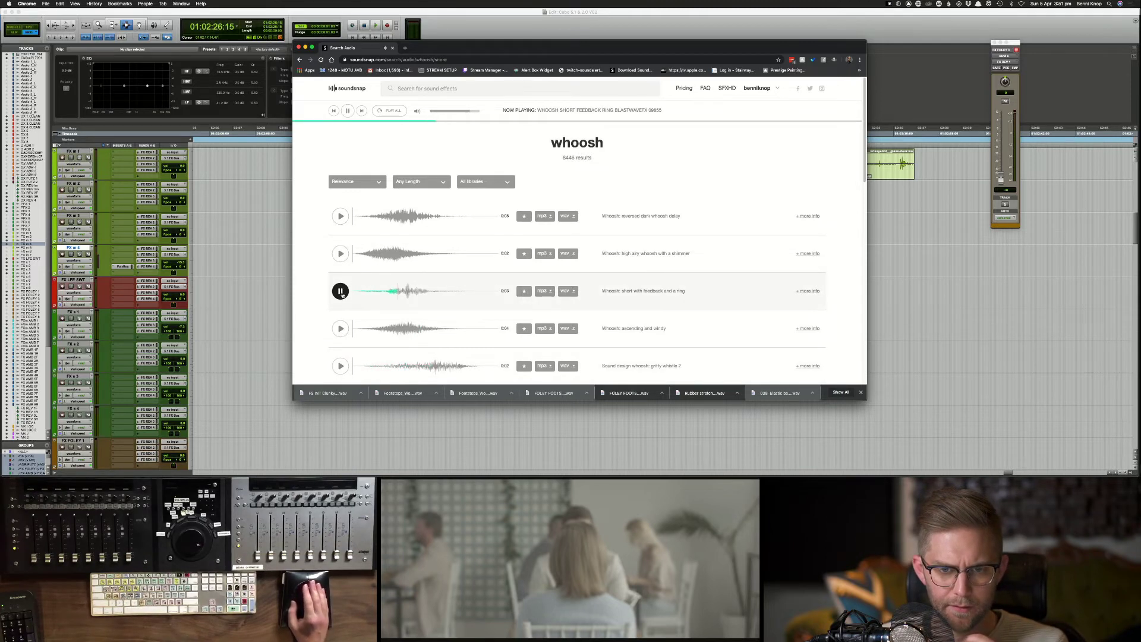
Step: Audition the airy thin and low, low electrical and hollow ring whooshes further down the results
{"action": "scroll", "coordinate": [343, 294], "scroll_direction": "down", "scroll_amount": 3}
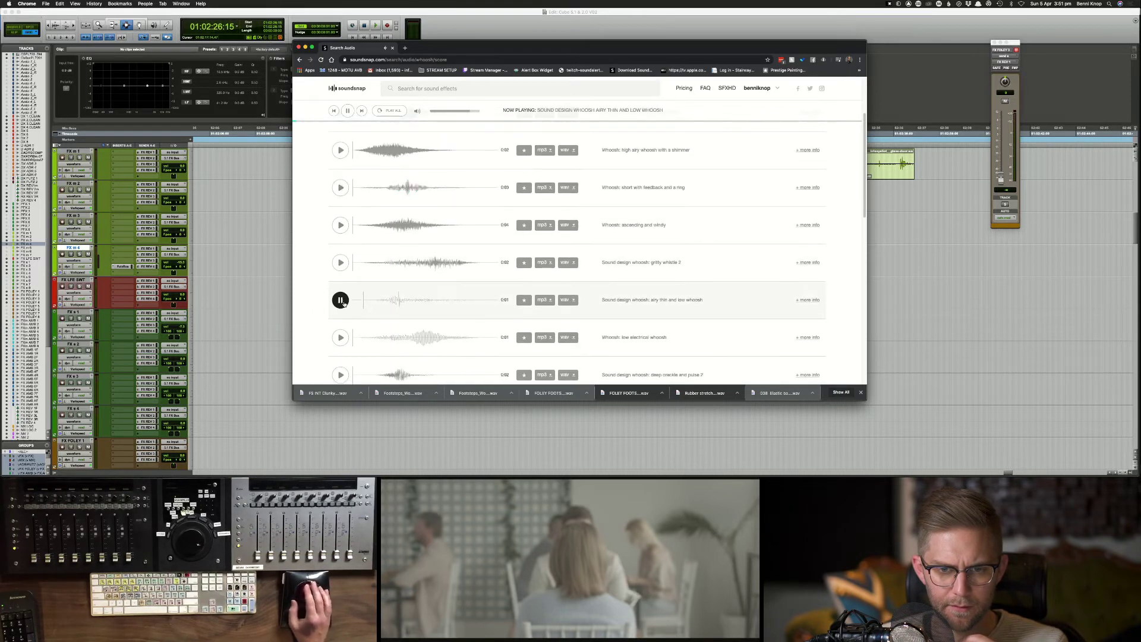
{"action": "left_click", "coordinate": [340, 336]}
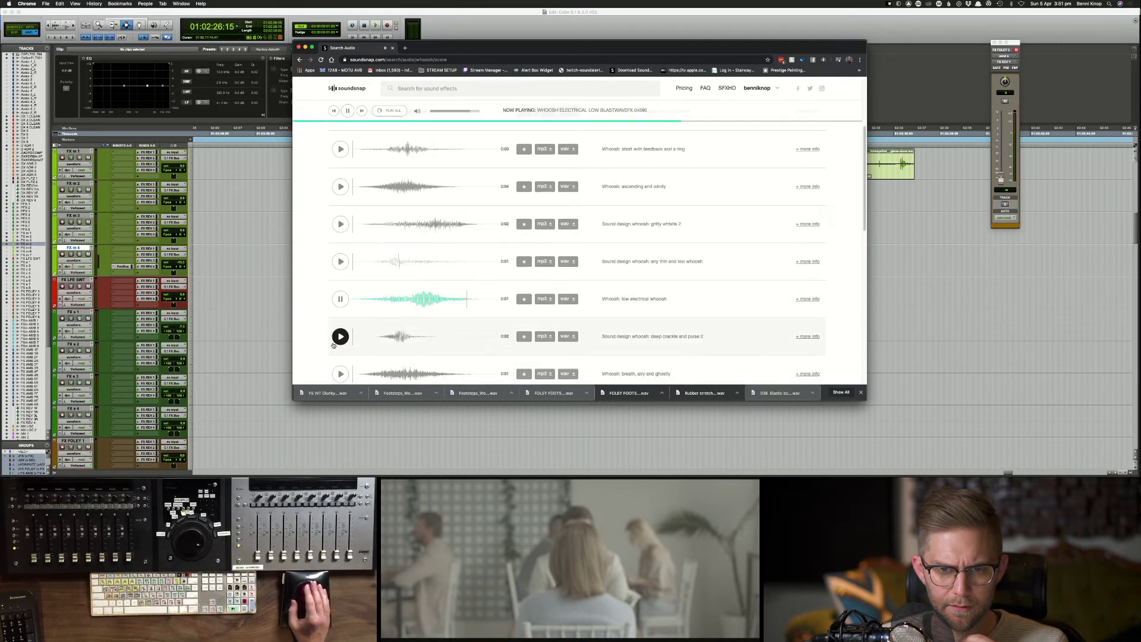
{"action": "scroll", "coordinate": [343, 279], "scroll_direction": "down", "scroll_amount": 2}
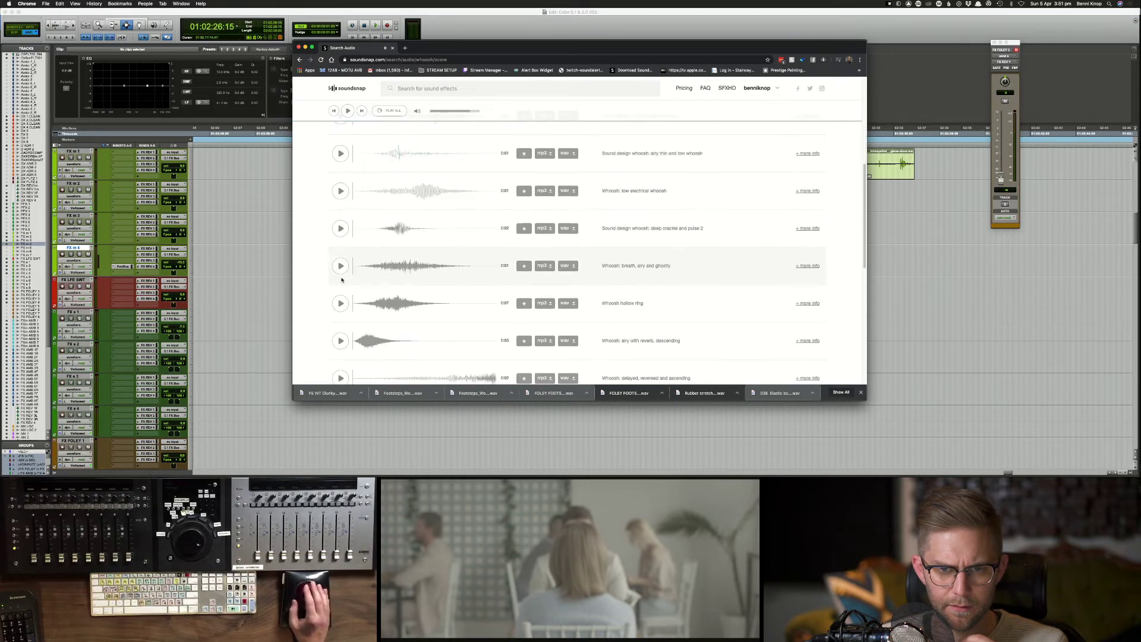
{"action": "left_click", "coordinate": [340, 303]}
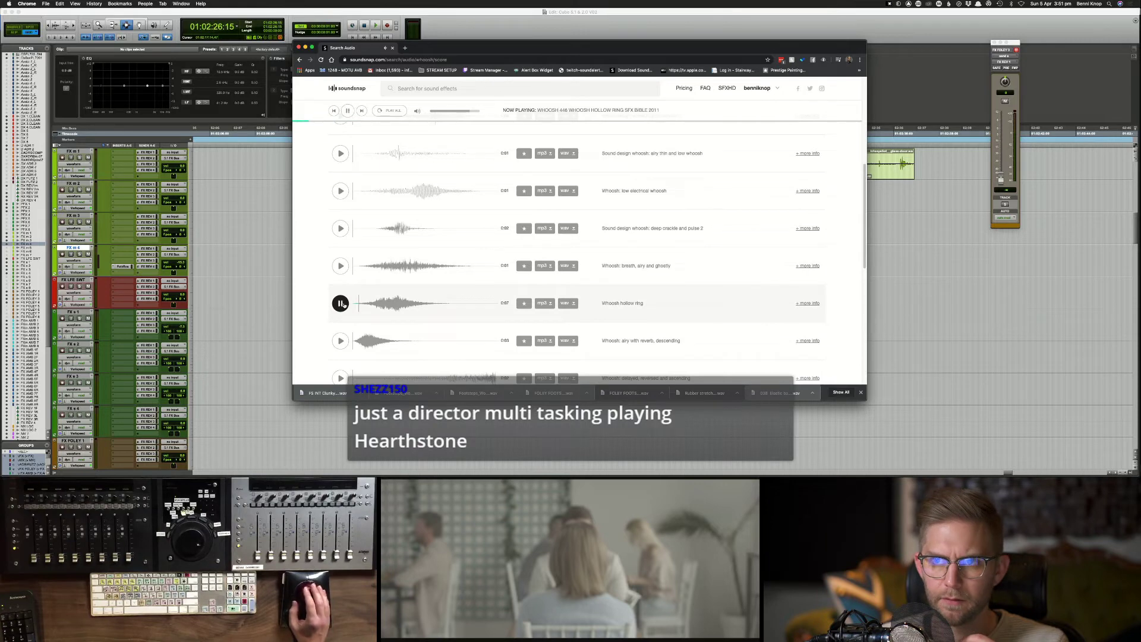
{"action": "left_click", "coordinate": [341, 303]}
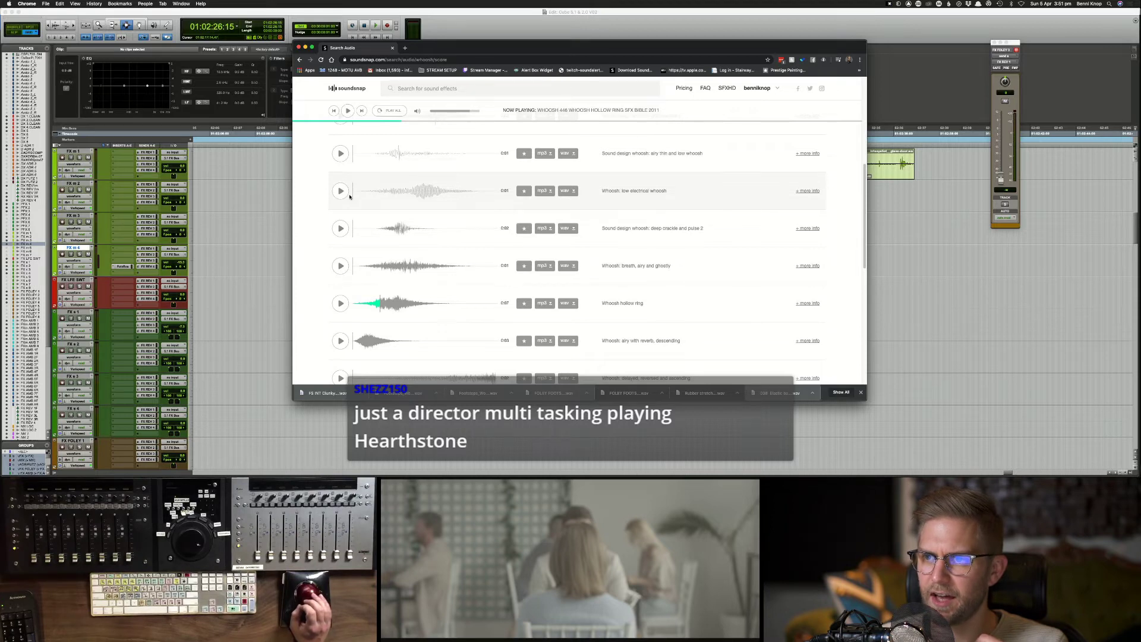
Step: Listen again to the ascending and windy, short with feedback, and high airy whooshes for comparison
{"action": "scroll", "coordinate": [345, 161], "scroll_direction": "up", "scroll_amount": 3}
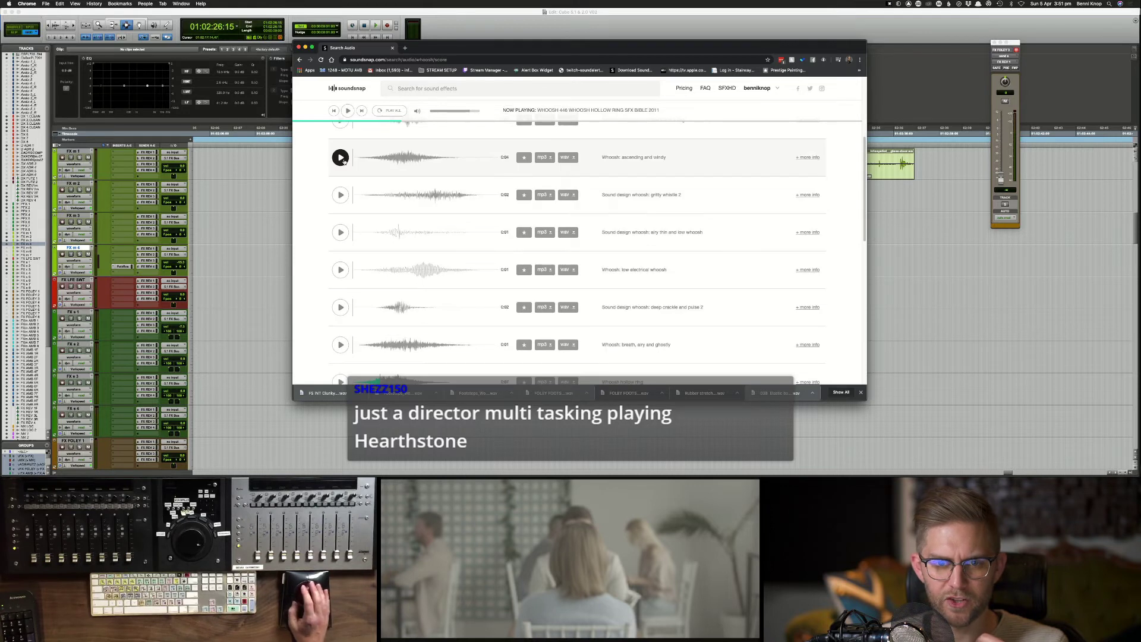
{"action": "scroll", "coordinate": [367, 163], "scroll_direction": "up", "scroll_amount": 6}
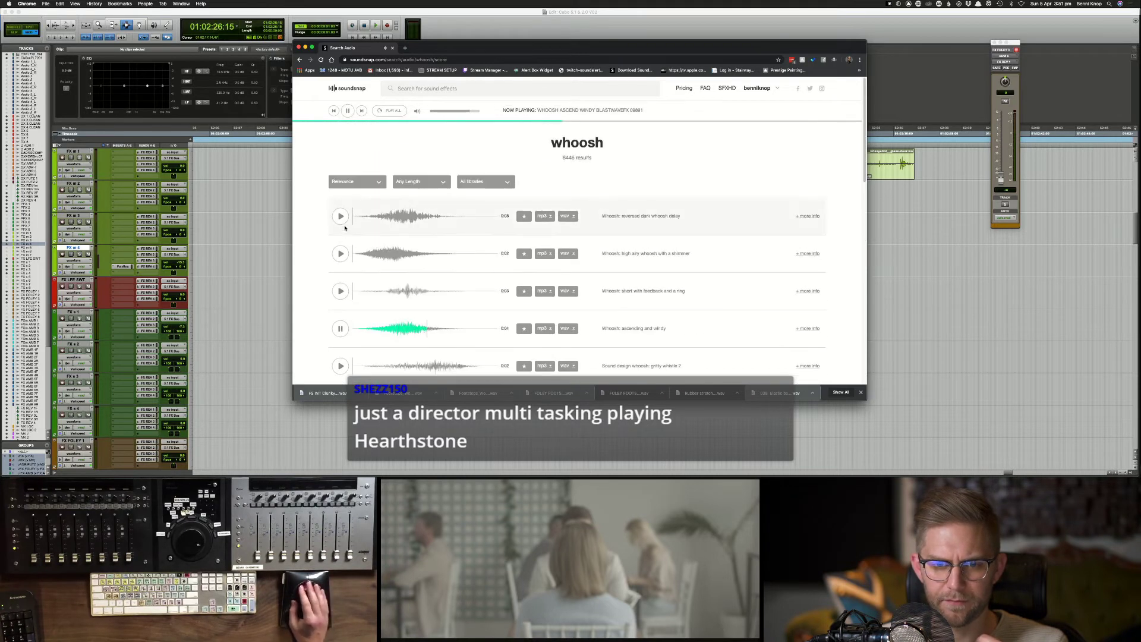
{"action": "left_click", "coordinate": [340, 291]}
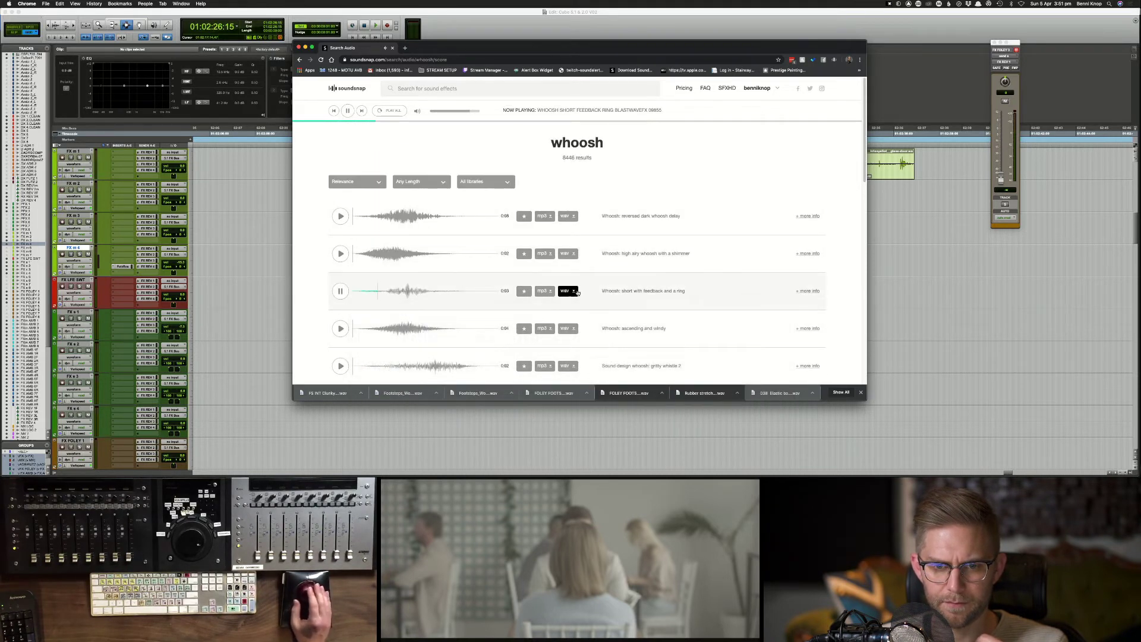
{"action": "scroll", "coordinate": [570, 290], "scroll_direction": "down", "scroll_amount": 1}
{"action": "left_click", "coordinate": [340, 215]}
{"action": "scroll", "coordinate": [340, 238], "scroll_direction": "down", "scroll_amount": 3}
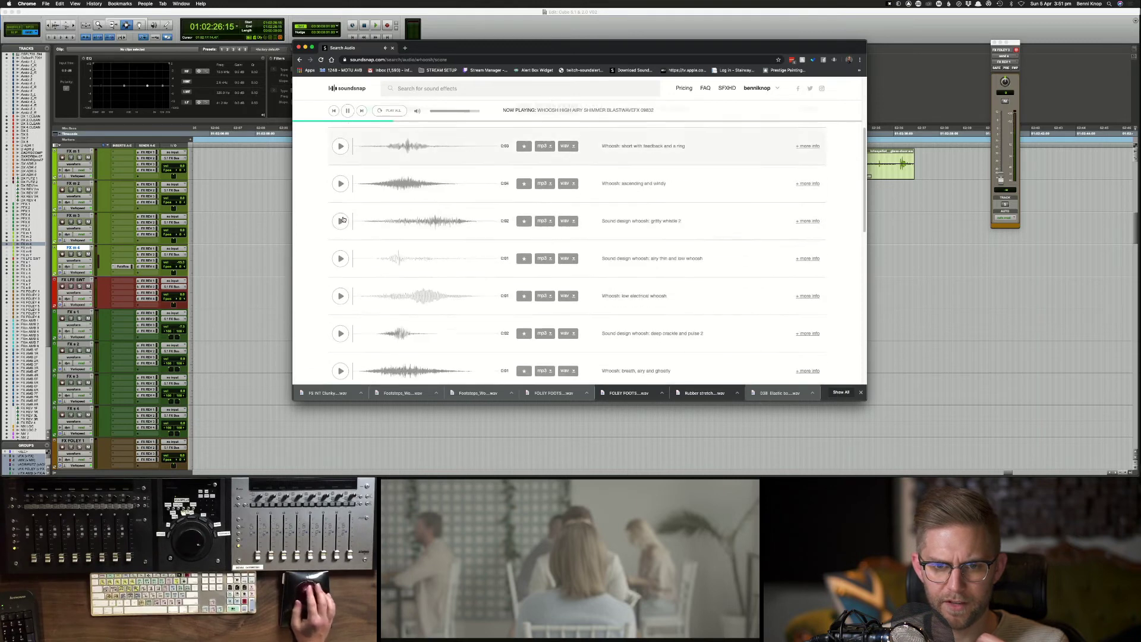
Step: Audition the deep crackle and pulse 2 whoosh, then download the airy thin and low whoosh as WAV
{"action": "left_click", "coordinate": [339, 333]}
{"action": "scroll", "coordinate": [344, 255], "scroll_direction": "down", "scroll_amount": 3}
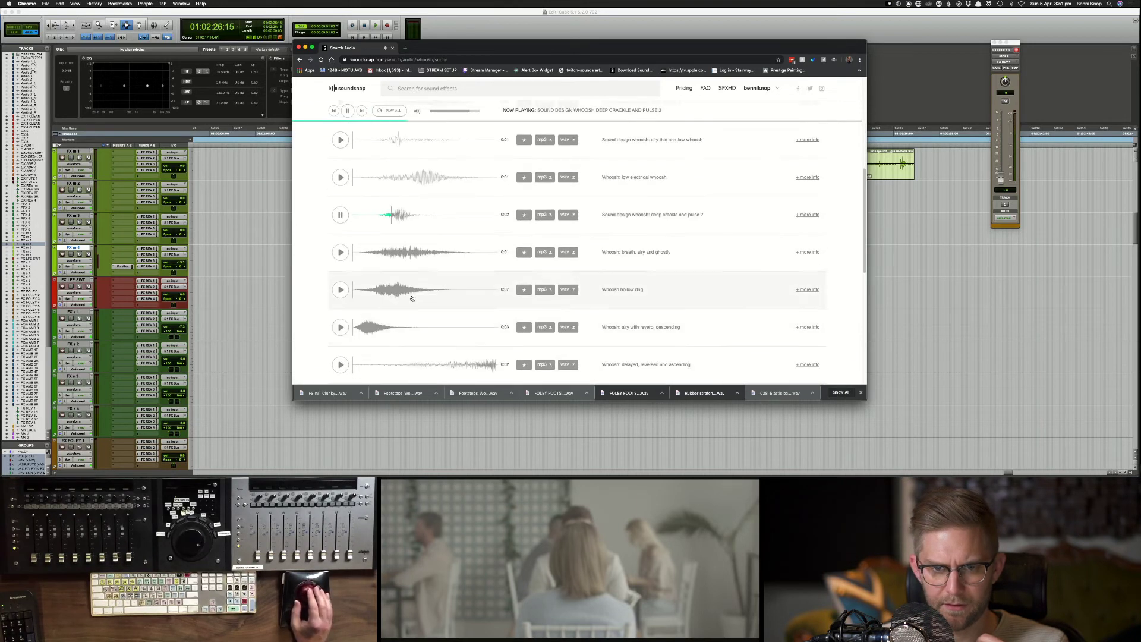
{"action": "left_click", "coordinate": [340, 140]}
{"action": "left_click", "coordinate": [567, 140]}
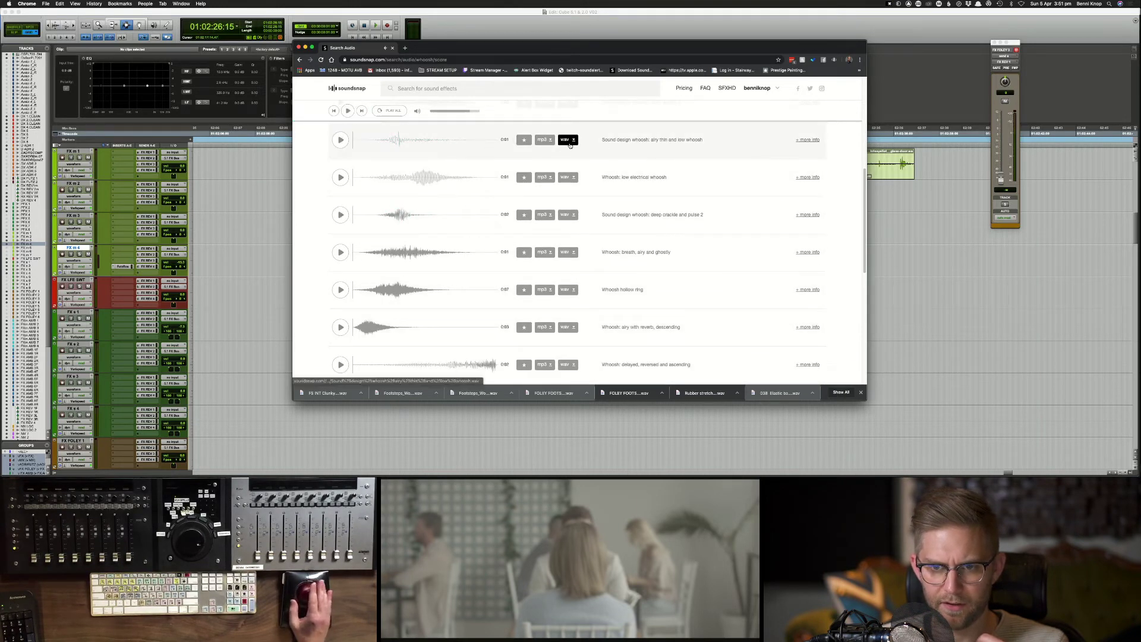
Step: Audition the remaining first-page whooshes, including the hollow ring, high and fast sweeper, and fast dark rip, raising the playback volume
{"action": "left_click", "coordinate": [340, 327]}
{"action": "left_click", "coordinate": [340, 289]}
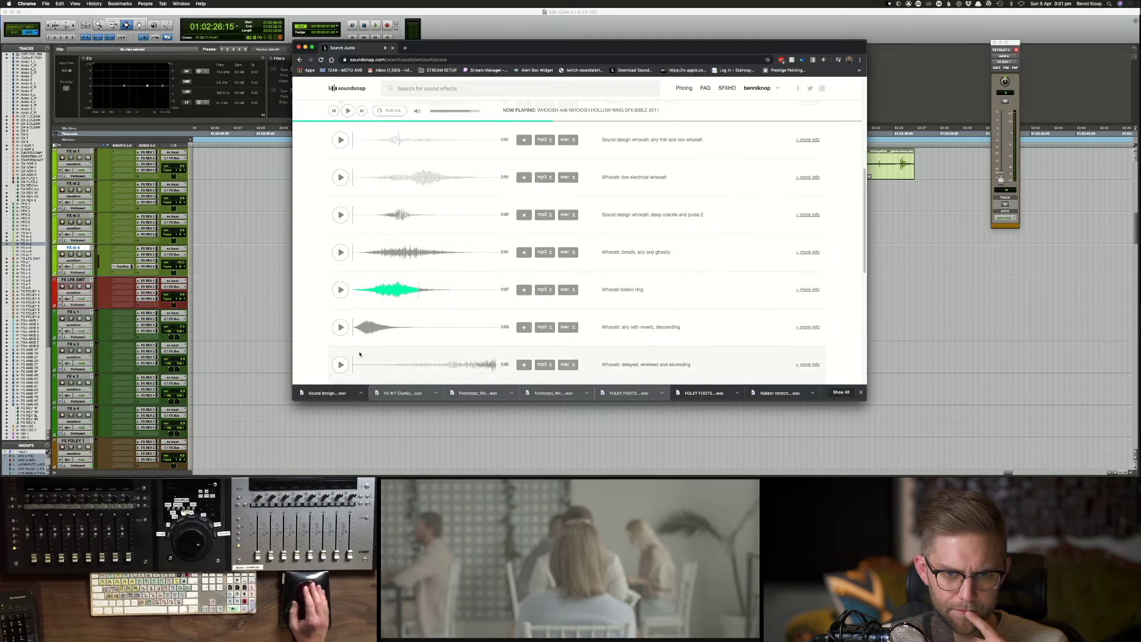
{"action": "scroll", "coordinate": [342, 359], "scroll_direction": "down", "scroll_amount": 1}
{"action": "left_click", "coordinate": [340, 364]}
{"action": "scroll", "coordinate": [340, 366], "scroll_direction": "down", "scroll_amount": 2}
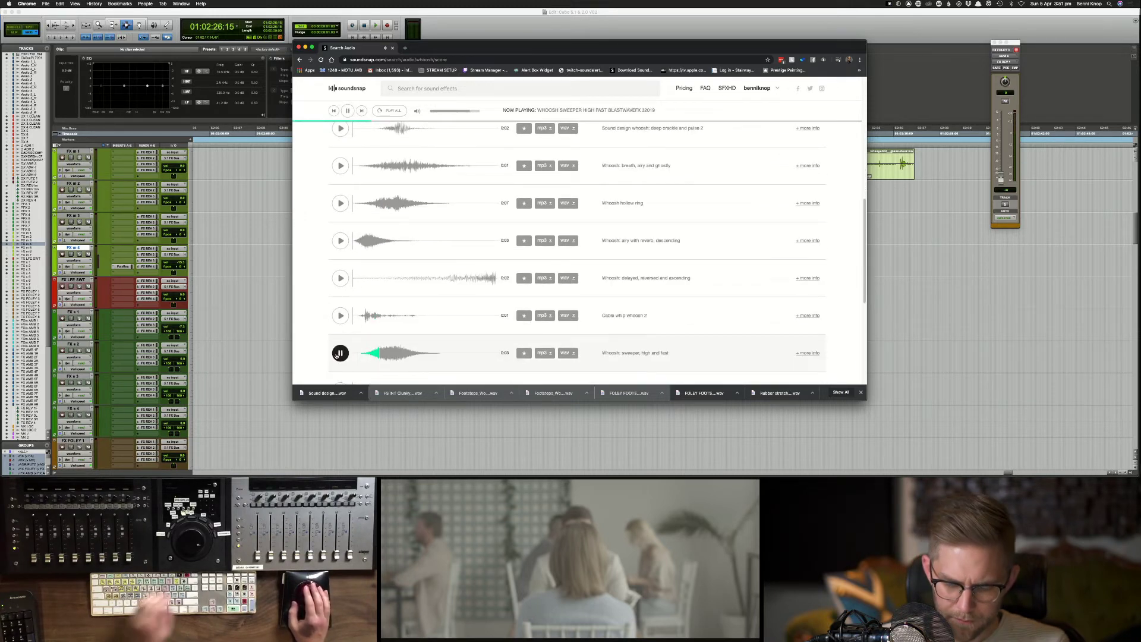
{"action": "key", "text": "XF86AudioRaiseVolume"}
{"action": "scroll", "coordinate": [342, 353], "scroll_direction": "down", "scroll_amount": 2}
{"action": "left_click", "coordinate": [340, 290]}
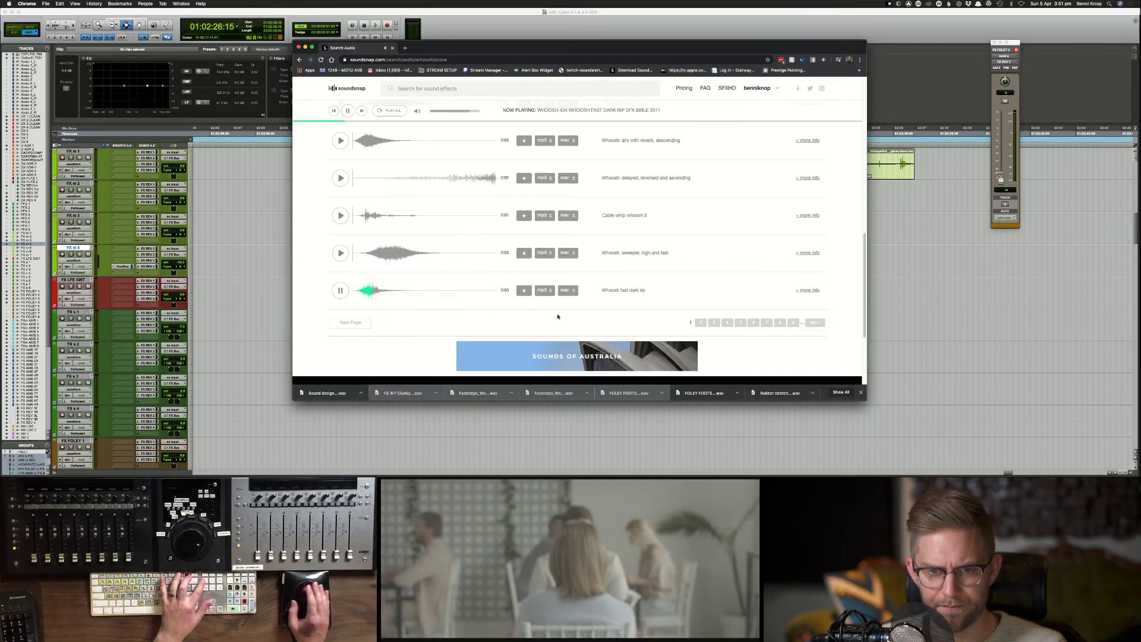
Step: Open the second page of whoosh results and audition its sounds from high reverb down to ascending and descending, airy
{"action": "left_click", "coordinate": [700, 323]}
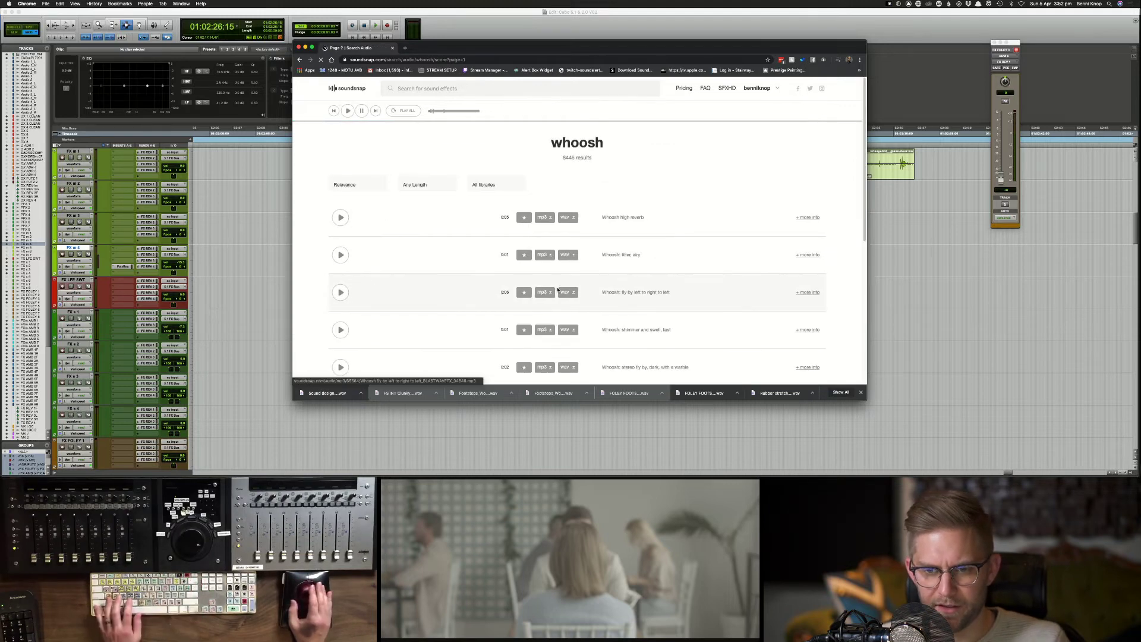
{"action": "left_click", "coordinate": [340, 217]}
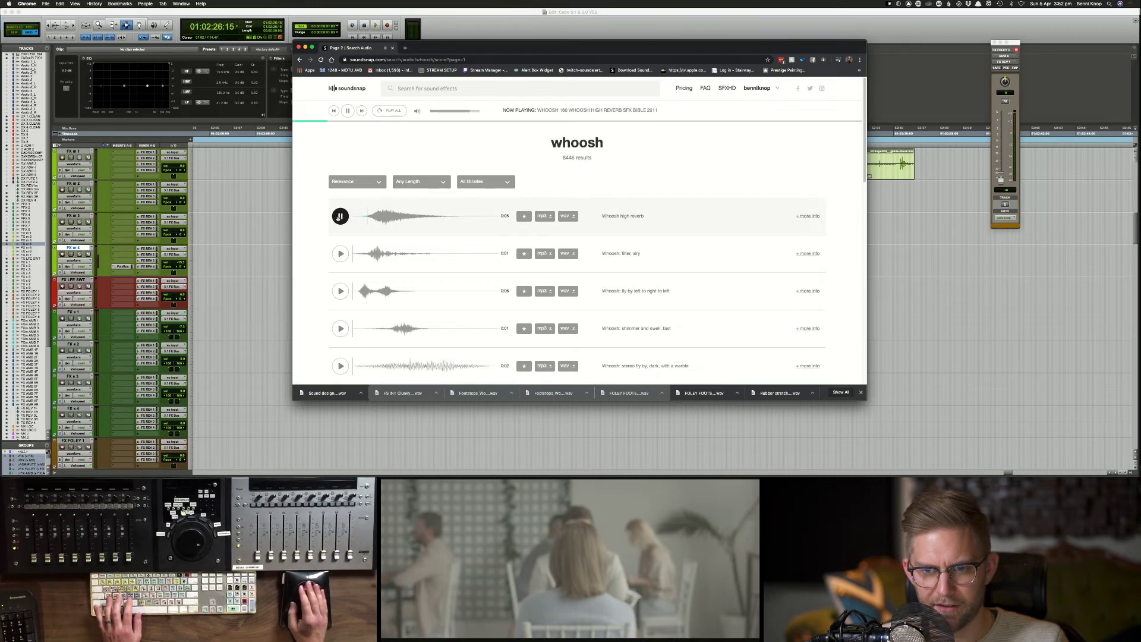
{"action": "left_click", "coordinate": [340, 253]}
{"action": "left_click", "coordinate": [340, 292]}
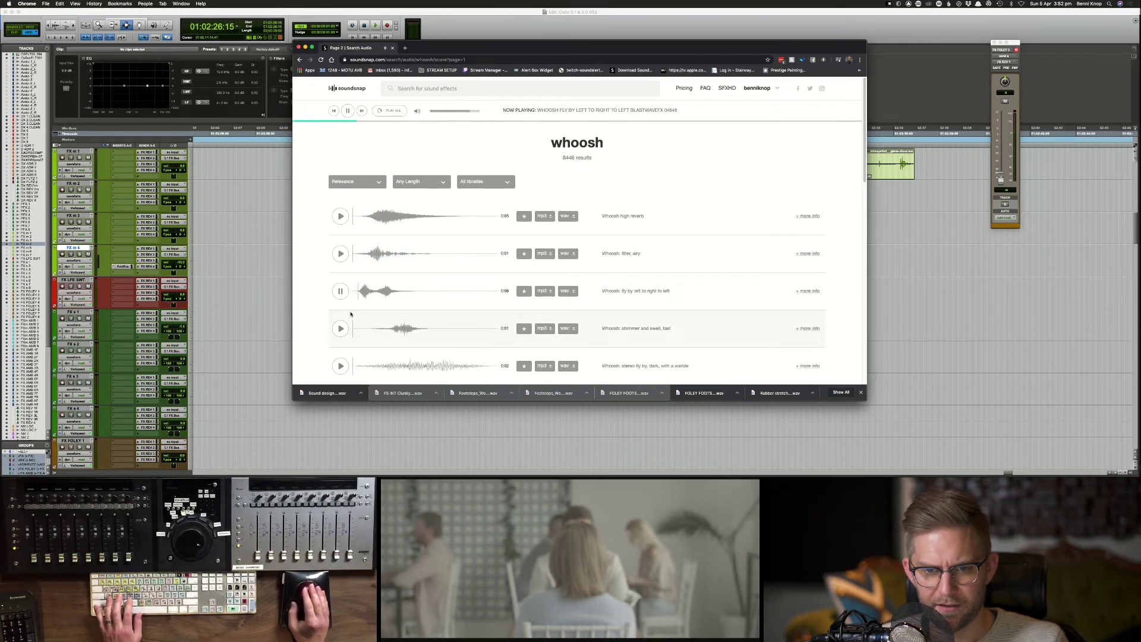
{"action": "left_click", "coordinate": [340, 366]}
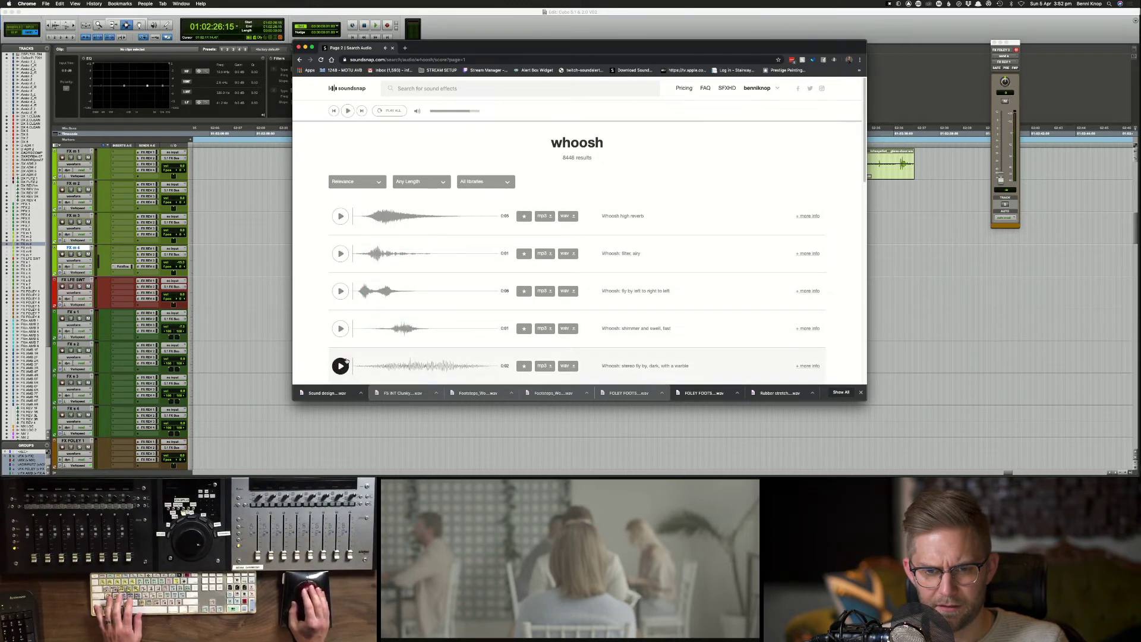
{"action": "scroll", "coordinate": [340, 365], "scroll_direction": "down", "scroll_amount": 2}
{"action": "left_click", "coordinate": [340, 286]}
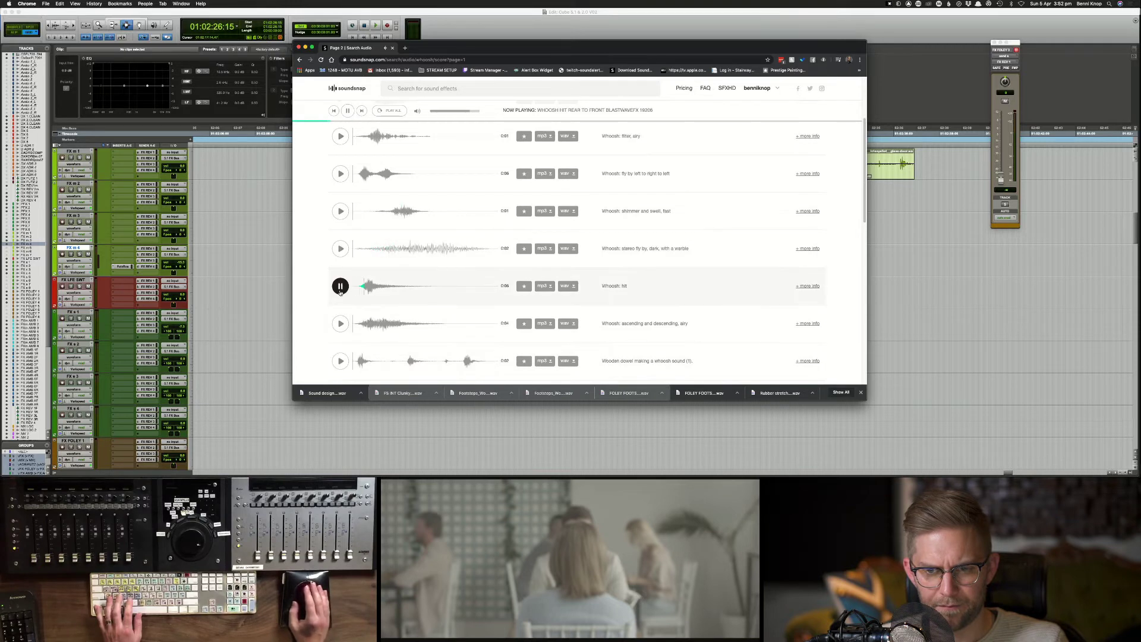
{"action": "left_click", "coordinate": [340, 323]}
Step: Audition the wooden dowel whoosh sound (1) and download it as WAV
{"action": "scroll", "coordinate": [342, 326], "scroll_direction": "down", "scroll_amount": 1}
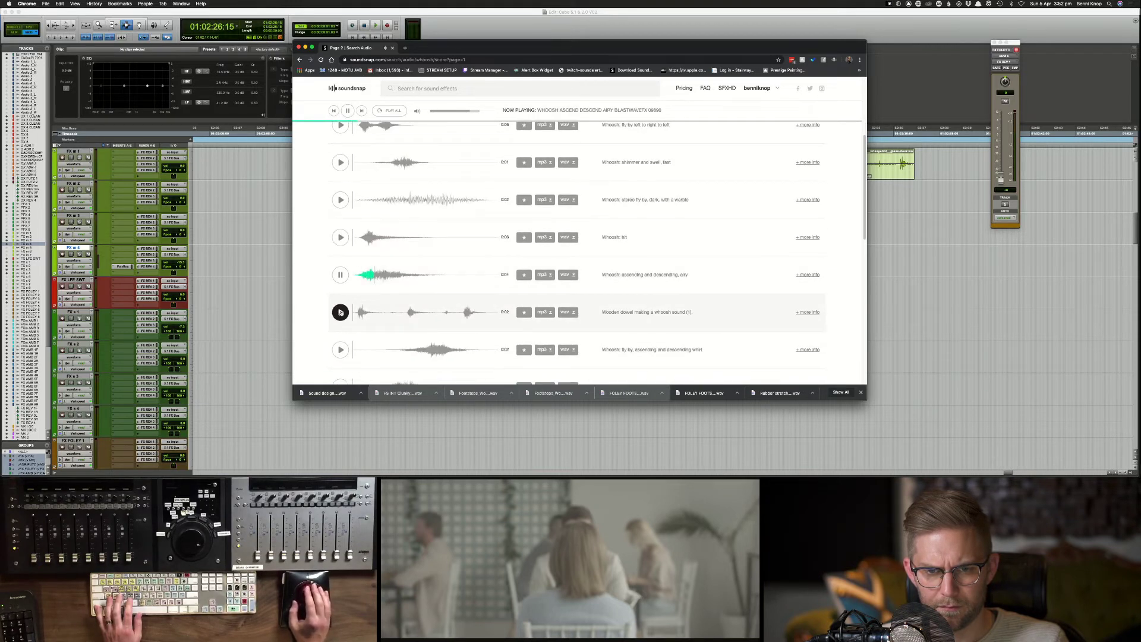
{"action": "scroll", "coordinate": [341, 315], "scroll_direction": "down", "scroll_amount": 1}
{"action": "left_click", "coordinate": [340, 306]}
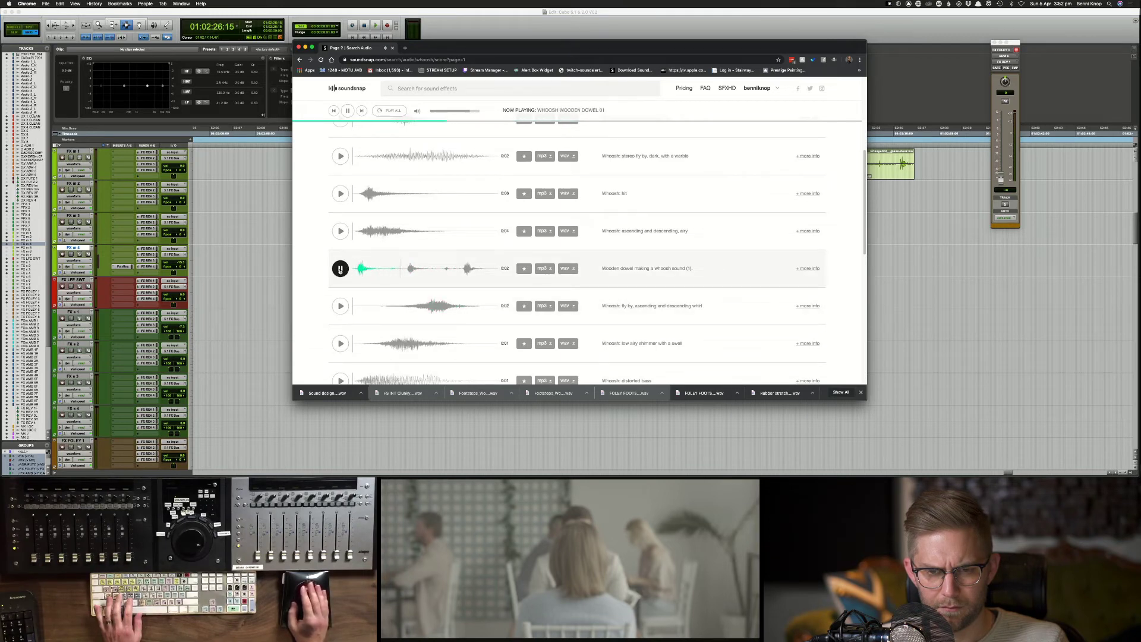
{"action": "left_click", "coordinate": [568, 268]}
Step: Audition the remaining second-page whooshes, from low airy shimmer with a swell to the short loud synth whoosh, and open page three
{"action": "left_click", "coordinate": [340, 343]}
{"action": "scroll", "coordinate": [339, 345], "scroll_direction": "down", "scroll_amount": 1}
{"action": "left_click", "coordinate": [340, 344]}
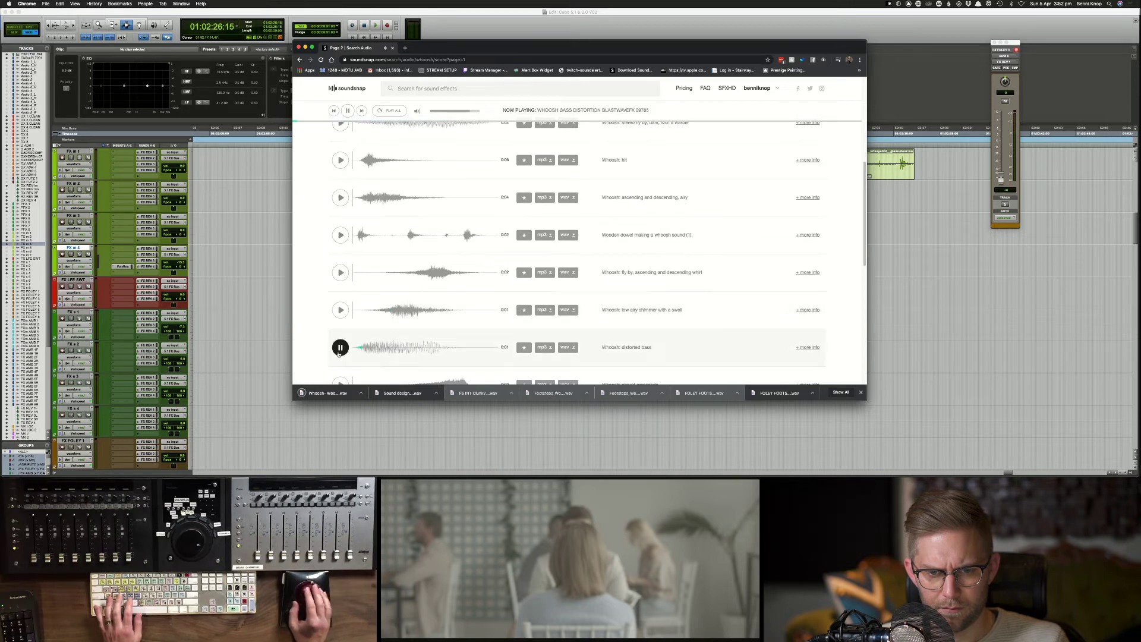
{"action": "scroll", "coordinate": [340, 344], "scroll_direction": "down", "scroll_amount": 1}
{"action": "left_click", "coordinate": [340, 344]}
{"action": "scroll", "coordinate": [340, 348], "scroll_direction": "down", "scroll_amount": 2}
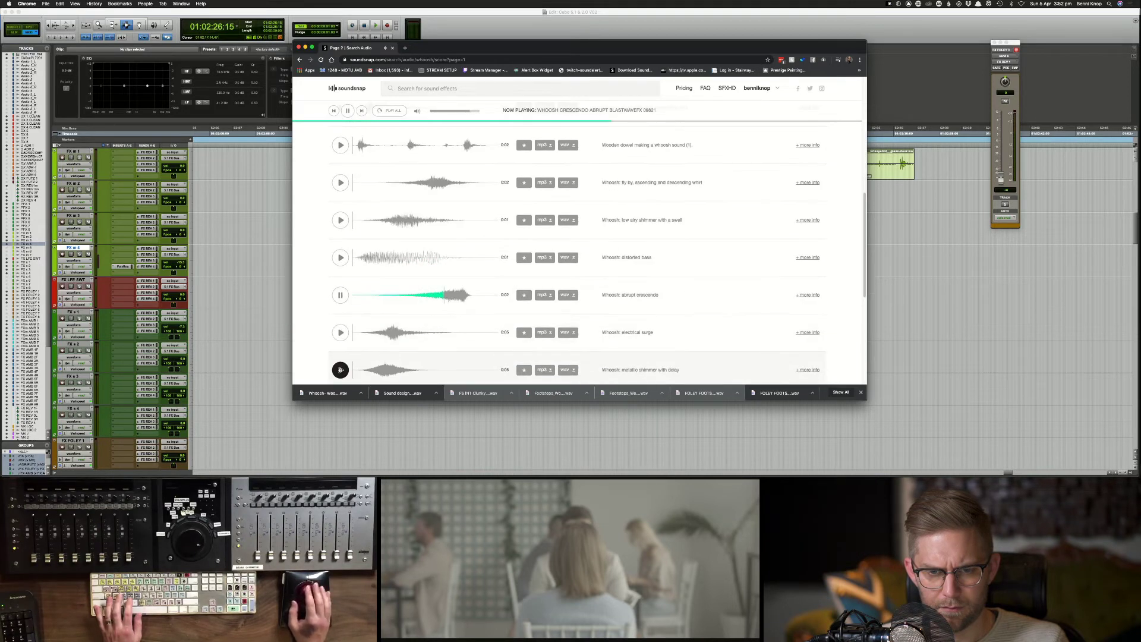
{"action": "left_click", "coordinate": [340, 329]}
{"action": "scroll", "coordinate": [339, 332], "scroll_direction": "down", "scroll_amount": 1}
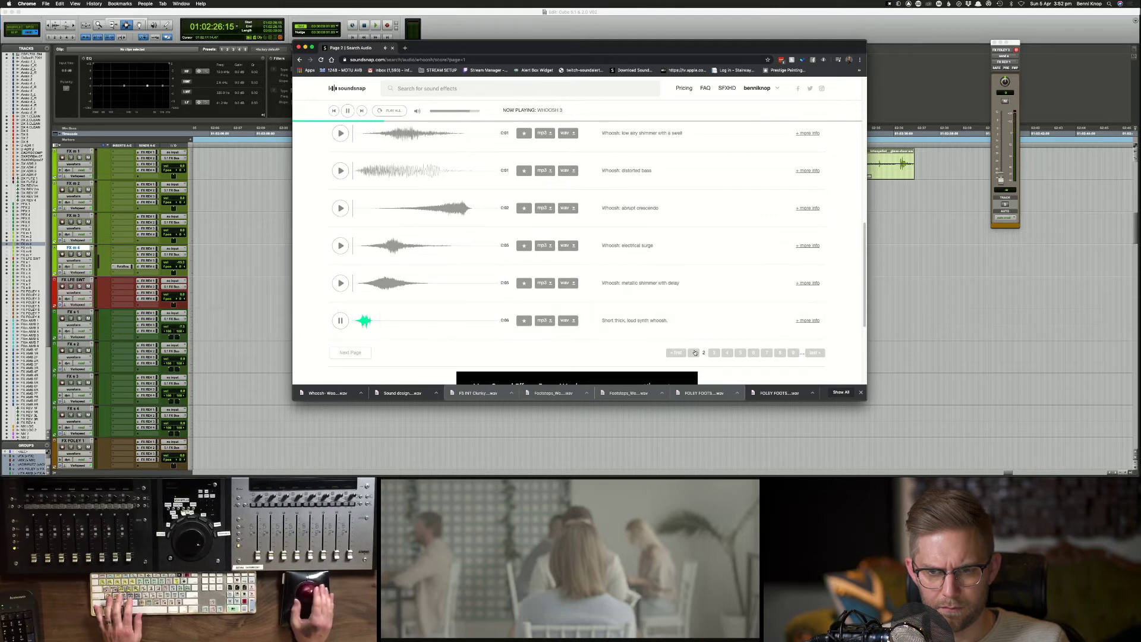
{"action": "left_click", "coordinate": [715, 352]}
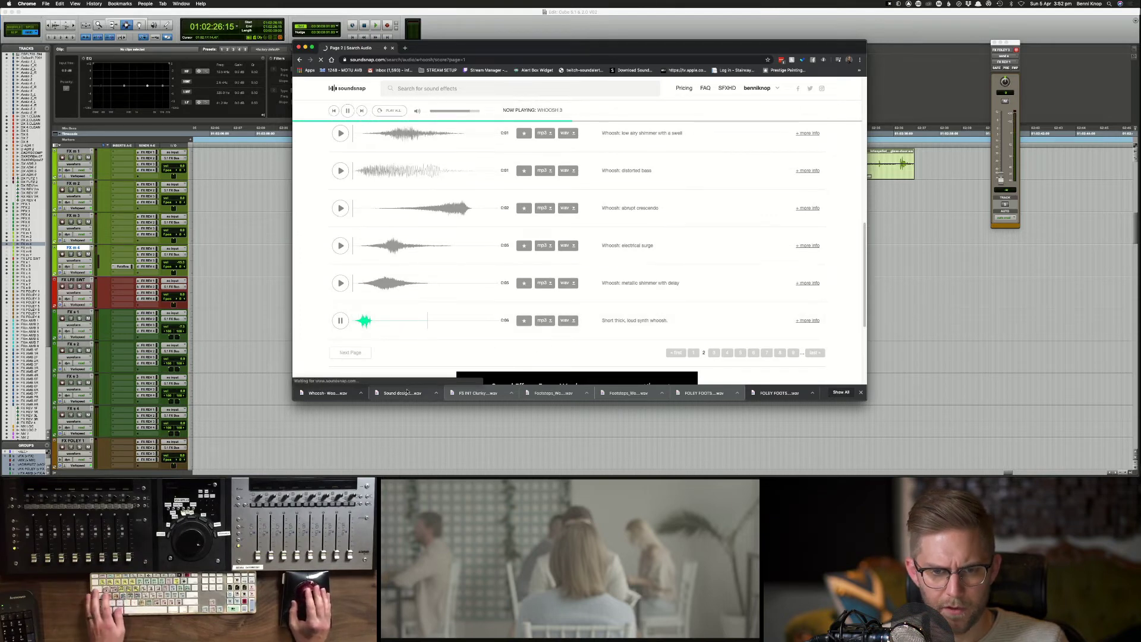
Step: Switch to Pro Tools, place the airy thin and low whoosh on FX s 1 directly after the muted clip, and play it
{"action": "key", "text": "super+Tab"}
{"action": "left_click_drag", "start_coordinate": [640, 331], "coordinate": [689, 327]}
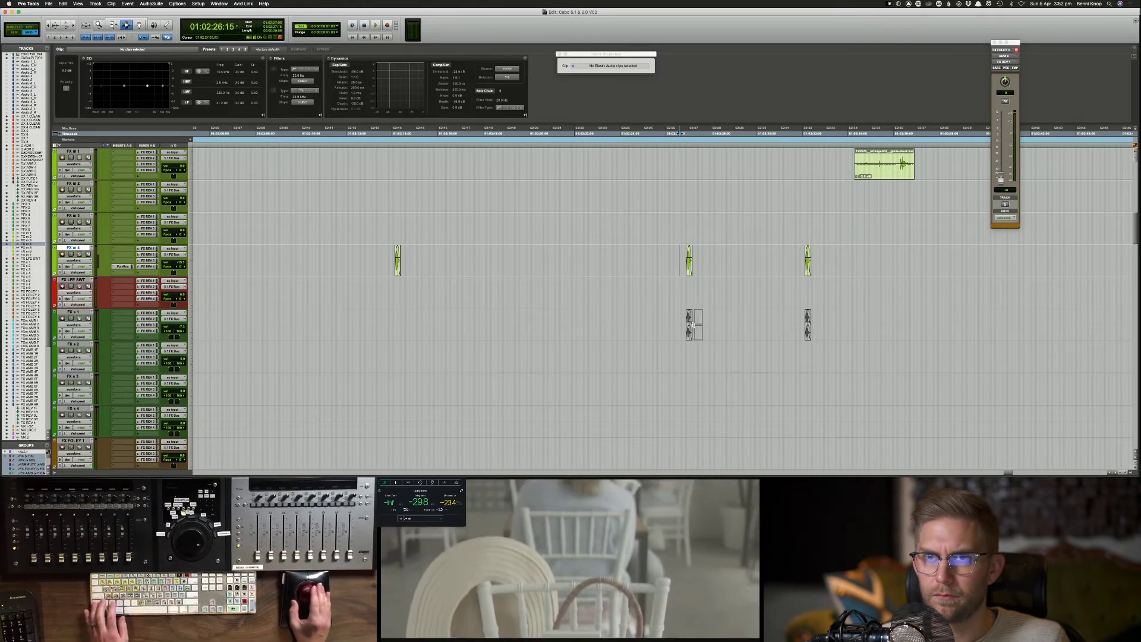
{"action": "key", "text": "super+bracketright"}
{"action": "key", "text": "super+bracketright"}
{"action": "key", "text": "super+bracketright"}
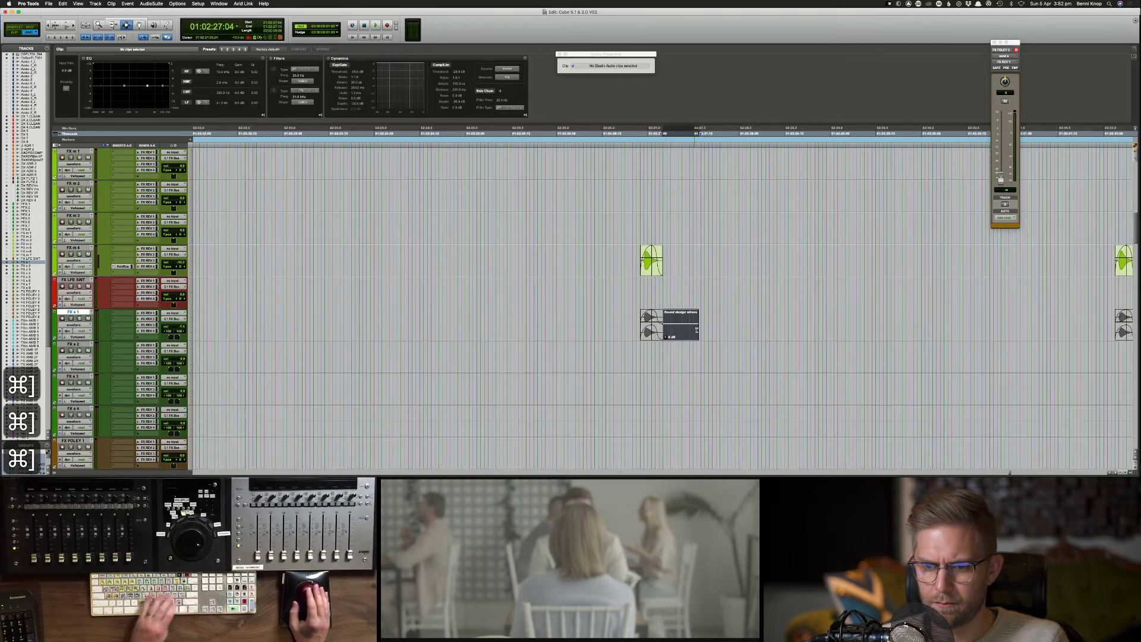
{"action": "left_click", "coordinate": [702, 336]}
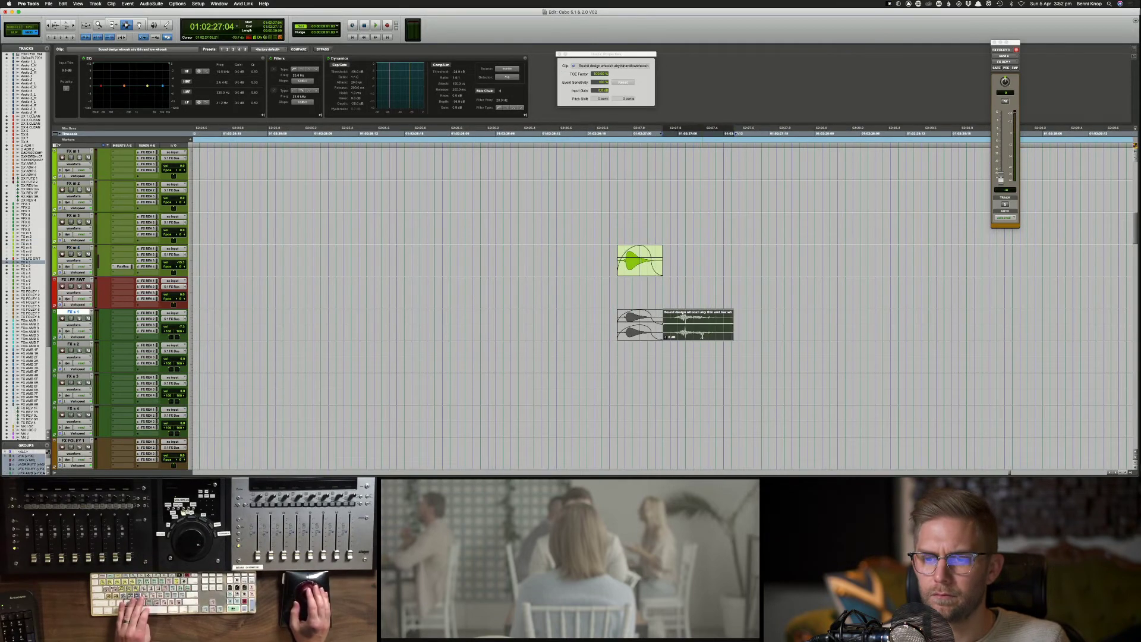
{"action": "key", "text": "space"}
{"action": "key", "text": "space"}
{"action": "key", "text": "space"}
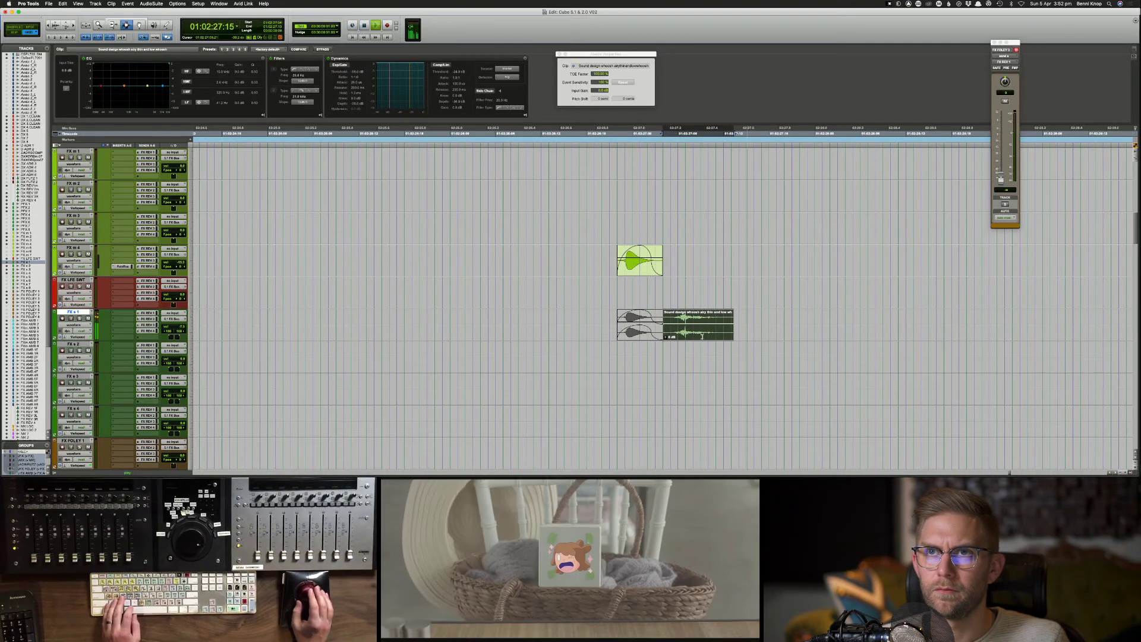
{"action": "key", "text": "space"}
Step: Raise the FX s 1 whoosh's clip gain and stretch it longer with its TCE factor
{"action": "left_click", "coordinate": [602, 330]}
{"action": "key", "text": "space"}
{"action": "key", "text": "space"}
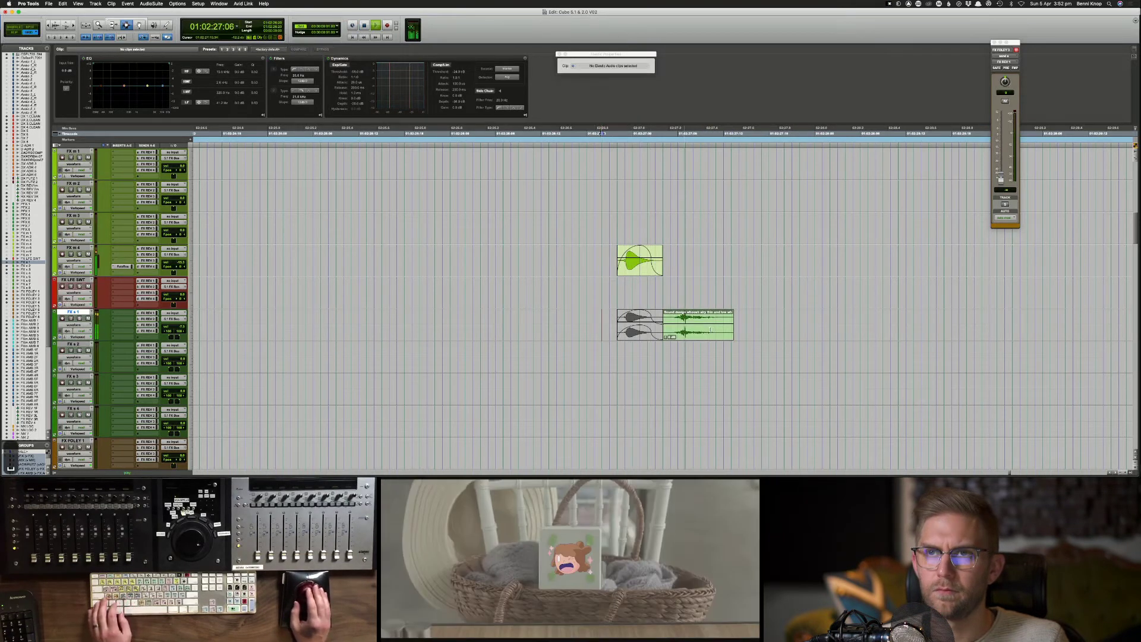
{"action": "left_click", "coordinate": [711, 329]}
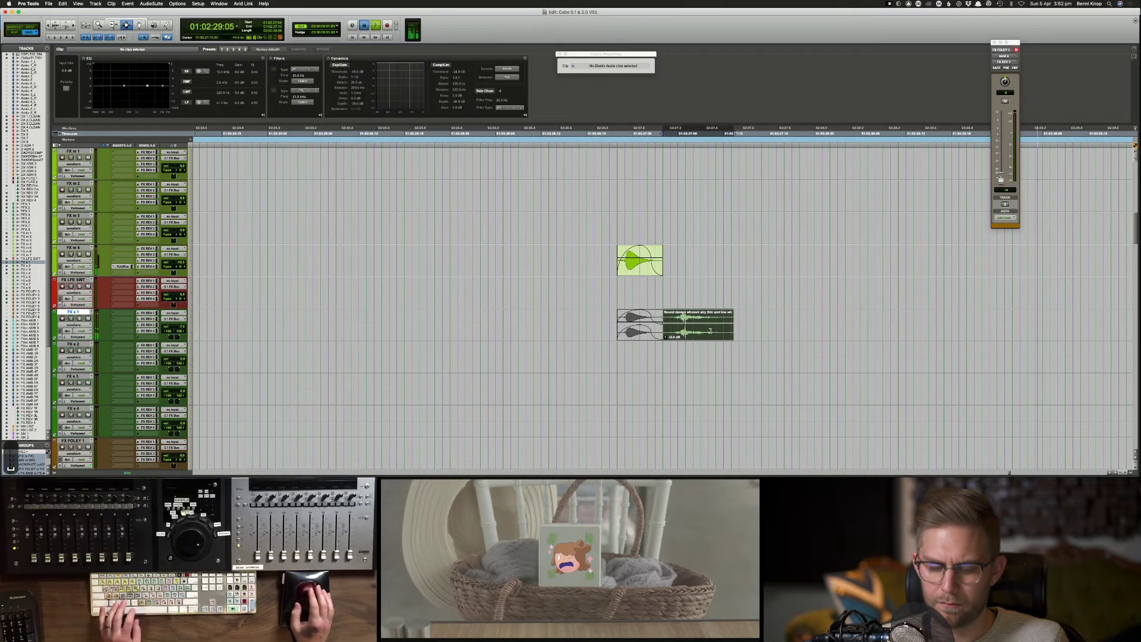
{"action": "key", "text": "space"}
{"action": "left_click", "coordinate": [599, 73]}
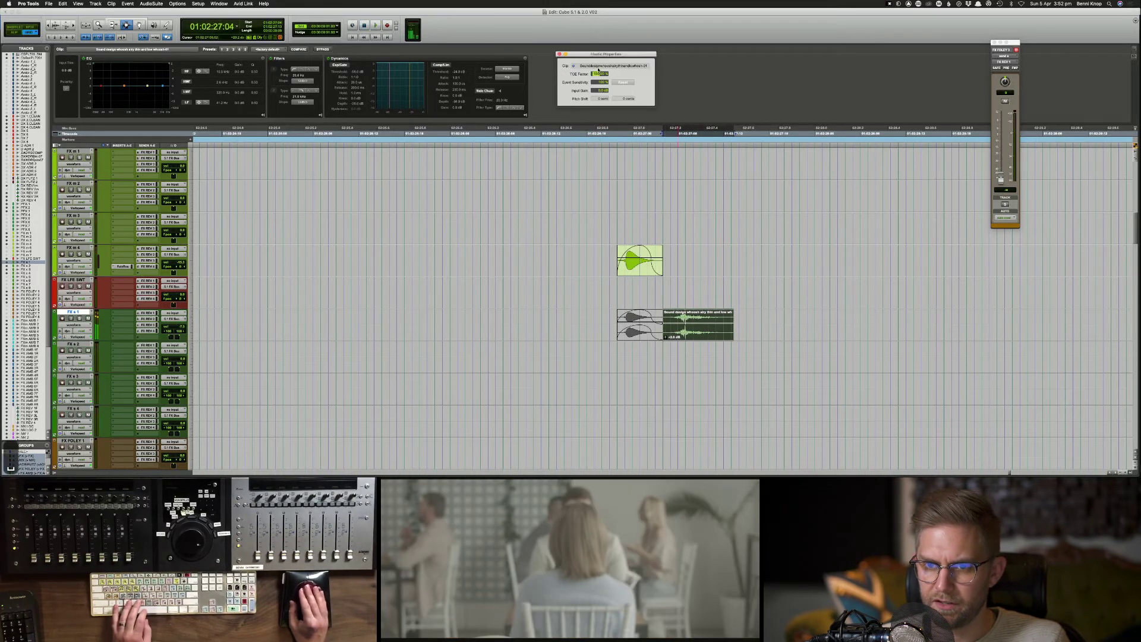
{"action": "key", "text": "space"}
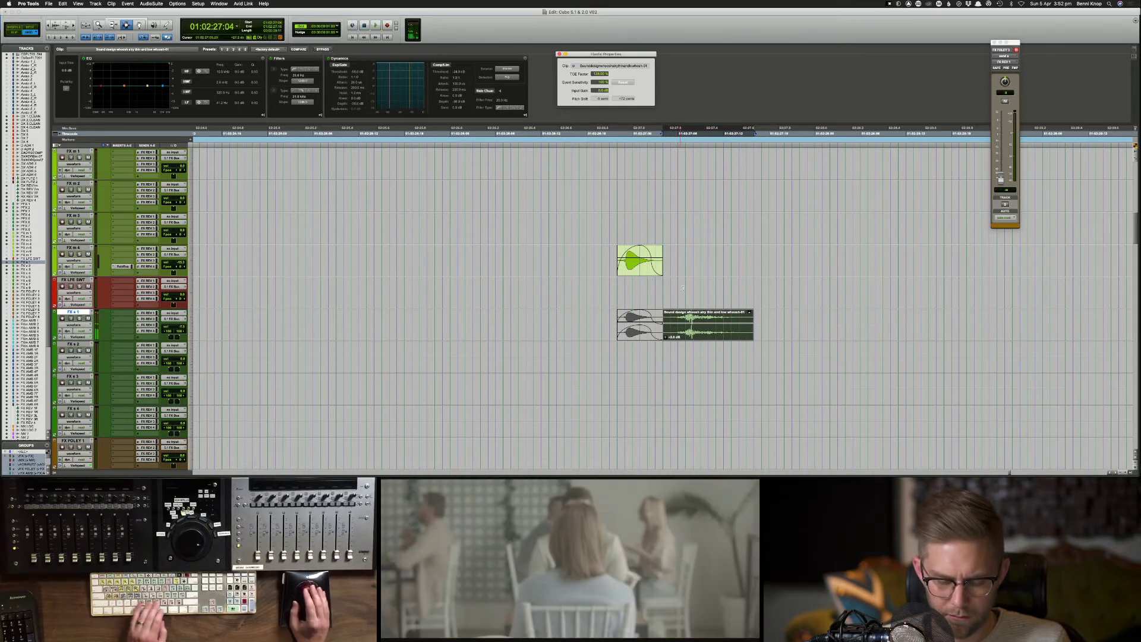
Step: Slide the stretched whoosh about two frames earlier on FX s 1, over the muted clip's end, and play it
{"action": "left_click", "coordinate": [685, 133]}
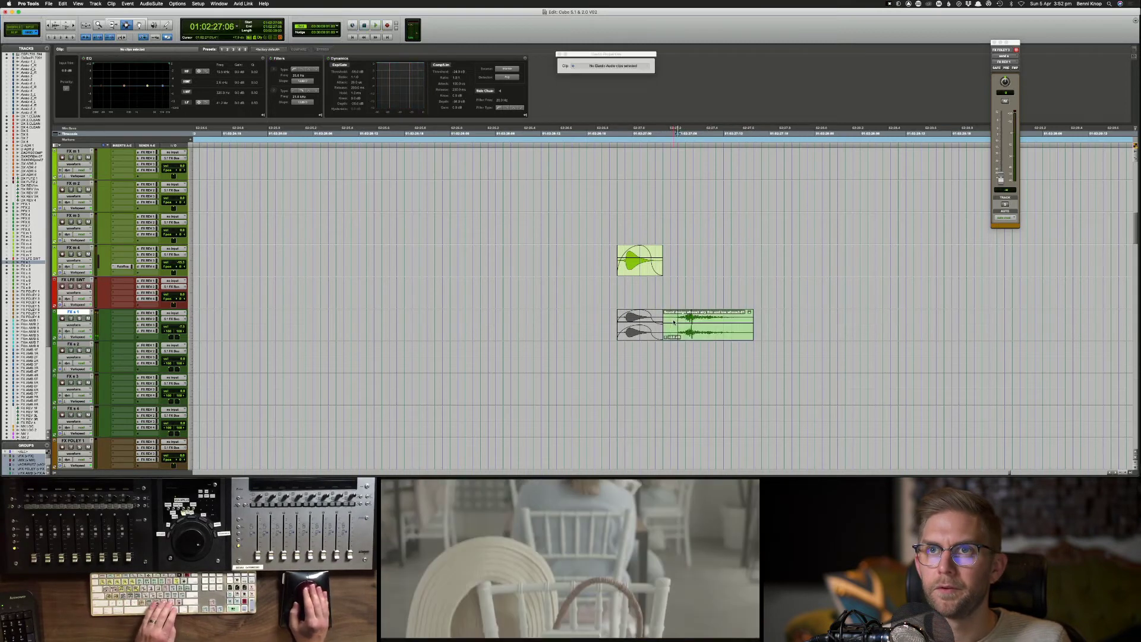
{"action": "left_click_drag", "start_coordinate": [690, 329], "coordinate": [675, 330]}
{"action": "left_click", "coordinate": [694, 133]}
{"action": "left_click_drag", "start_coordinate": [767, 323], "coordinate": [677, 326]}
{"action": "left_click", "coordinate": [617, 324]}
{"action": "key", "text": "space"}
Step: Trim the tail of the FX s 1 whoosh, add a long fade-out, and play it against the picture
{"action": "left_click_drag", "start_coordinate": [753, 328], "coordinate": [660, 321]}
{"action": "key", "text": "Delete"}
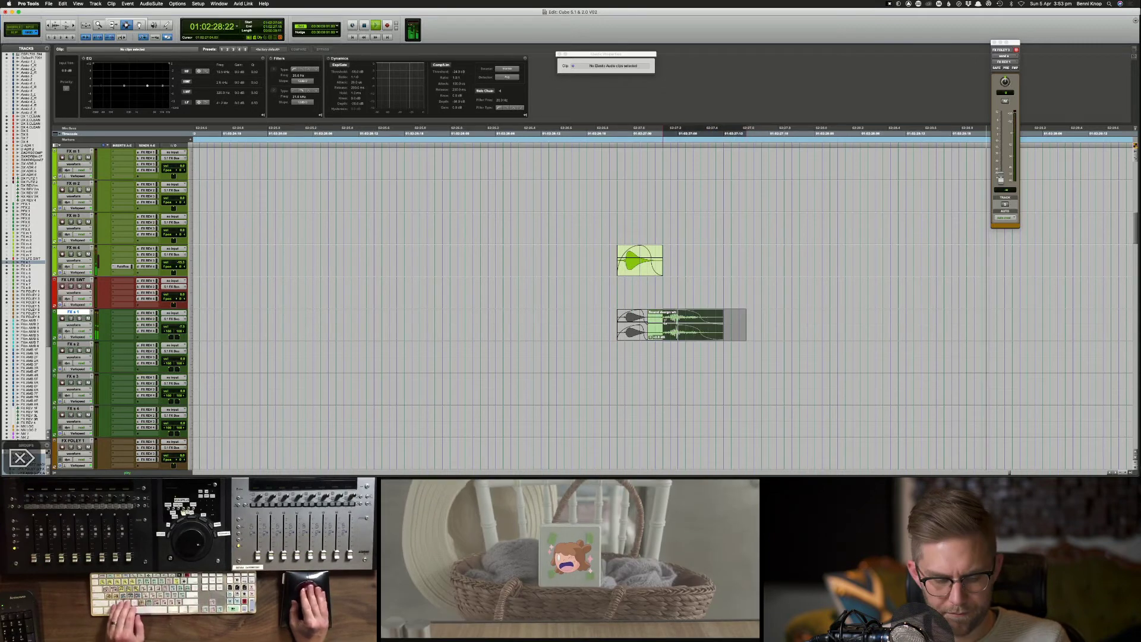
{"action": "key", "text": "f"}
{"action": "double_click", "coordinate": [657, 322]}
{"action": "key", "text": "space"}
{"action": "left_click", "coordinate": [588, 322]}
{"action": "key", "text": "space"}
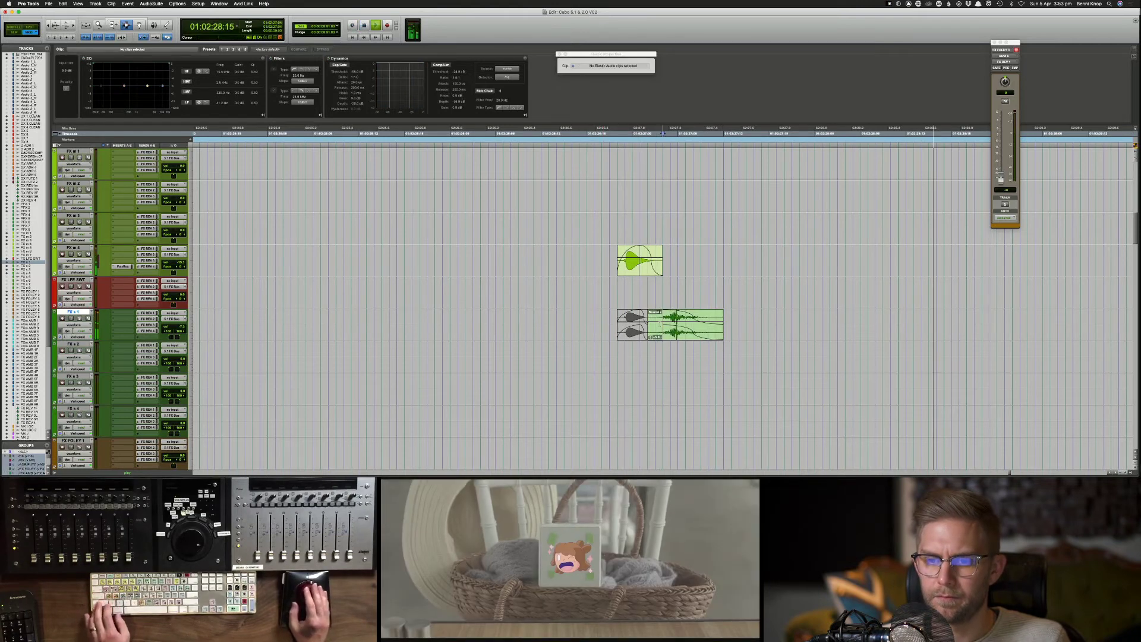
Step: Raise the clip gain of the trimmed FX s 1 whoosh and replay the shot change
{"action": "left_click", "coordinate": [661, 325]}
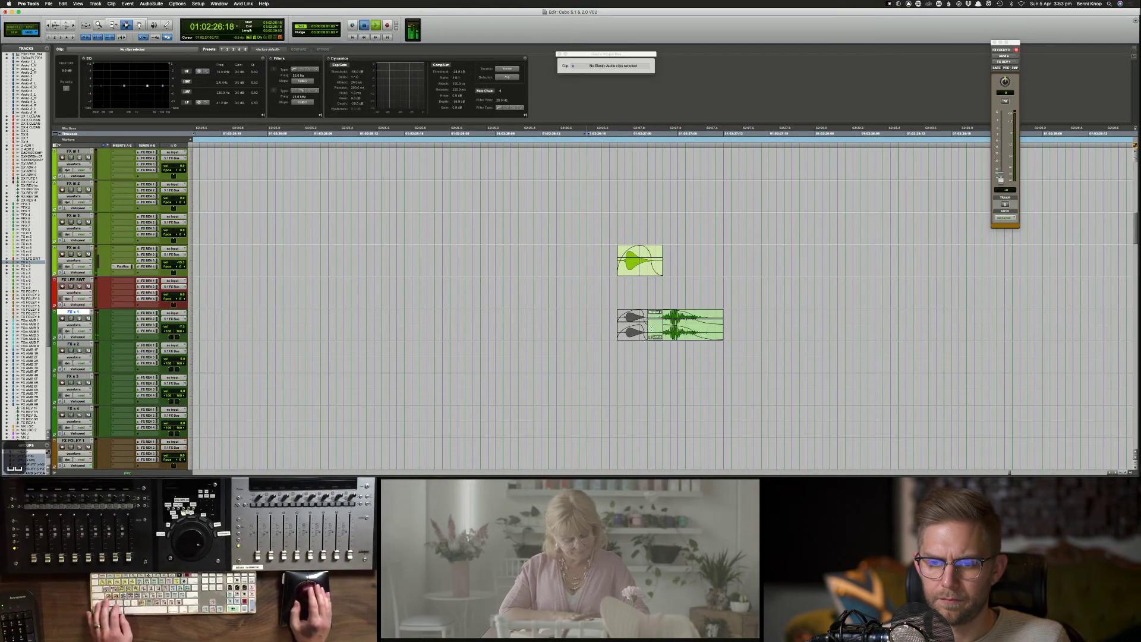
{"action": "key", "text": "space"}
{"action": "key", "text": "space"}
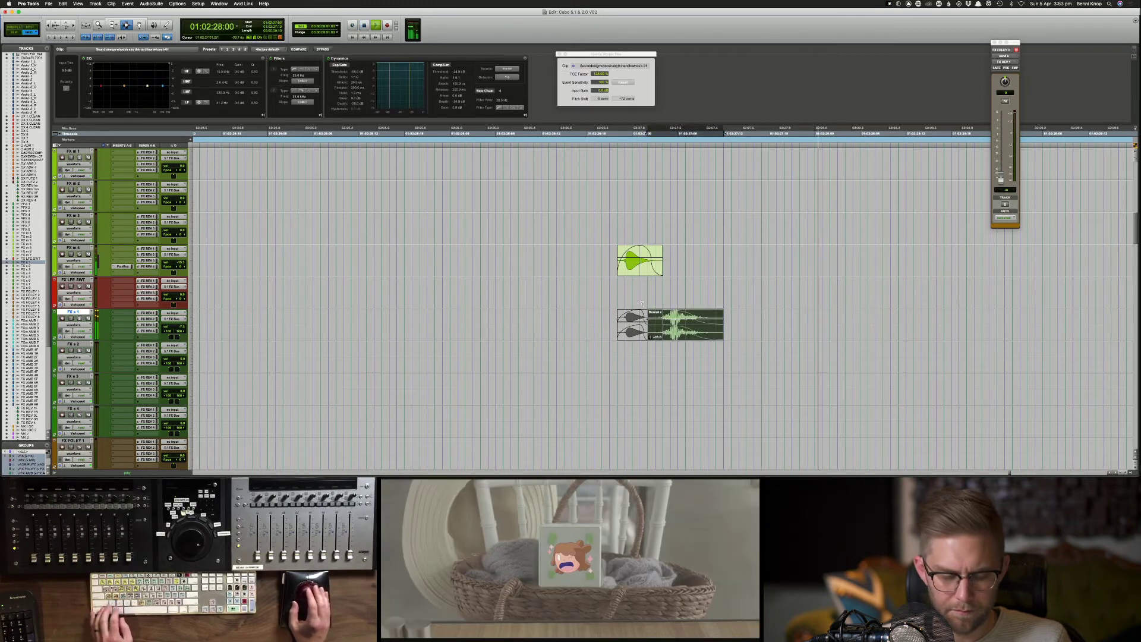
{"action": "key", "text": "space"}
Step: Copy the FX s 1 whoosh to the same position on FX s 2 and stretch the copy longer with its TCE factor
{"action": "key", "text": "cmd+c"}
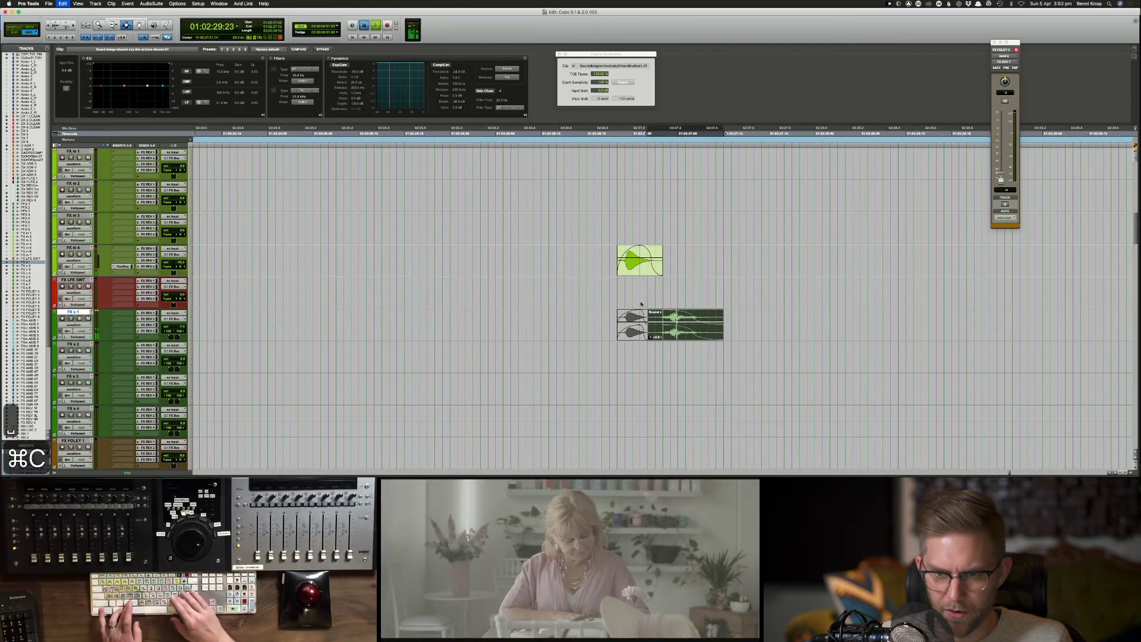
{"action": "key", "text": "semicolon"}
{"action": "key", "text": "cmd+v"}
{"action": "left_click_drag", "start_coordinate": [599, 74], "coordinate": [599, 42]}
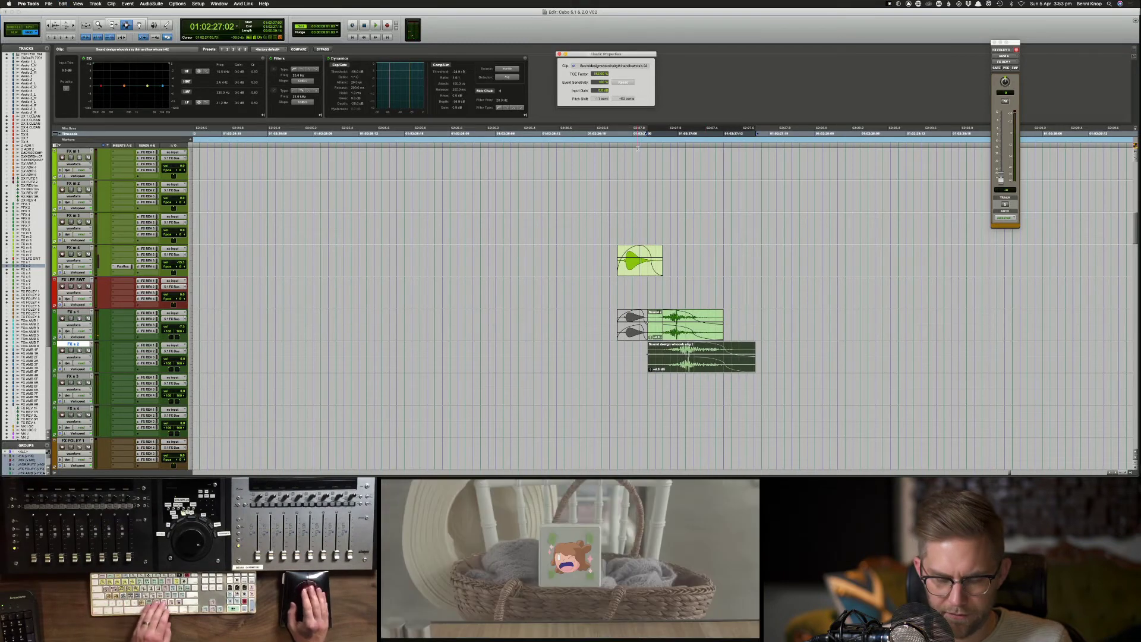
Step: Nudge the FX s 2 whoosh copy two frames earlier to 01:02:27:00, play it with the first layer, and lower its clip gain
{"action": "key", "text": "comma"}
{"action": "key", "text": "comma"}
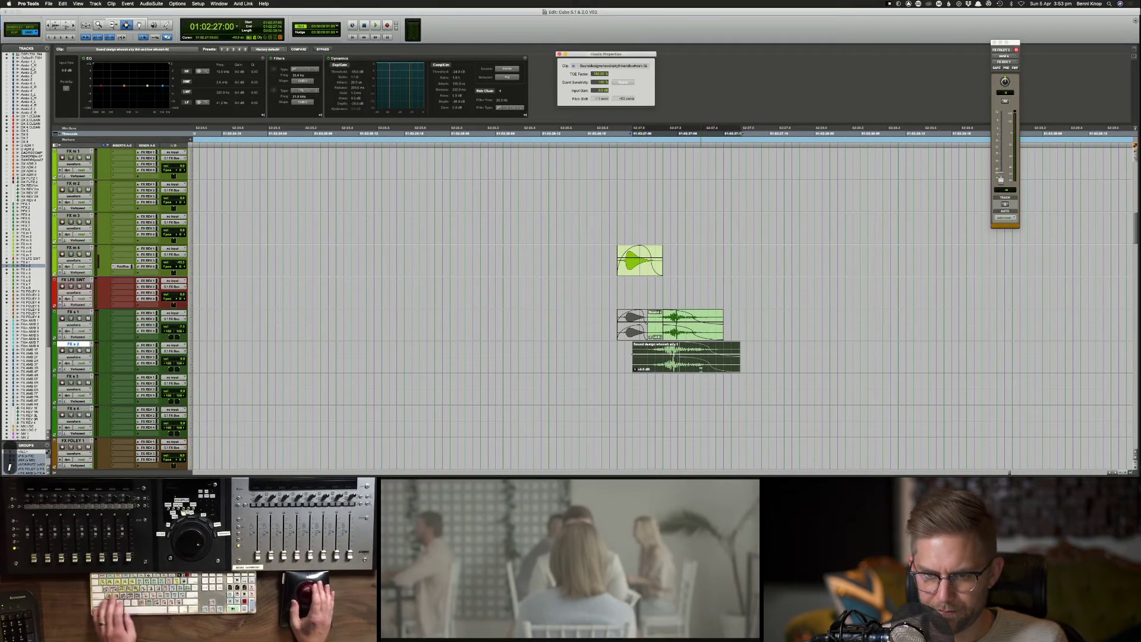
{"action": "key", "text": "space"}
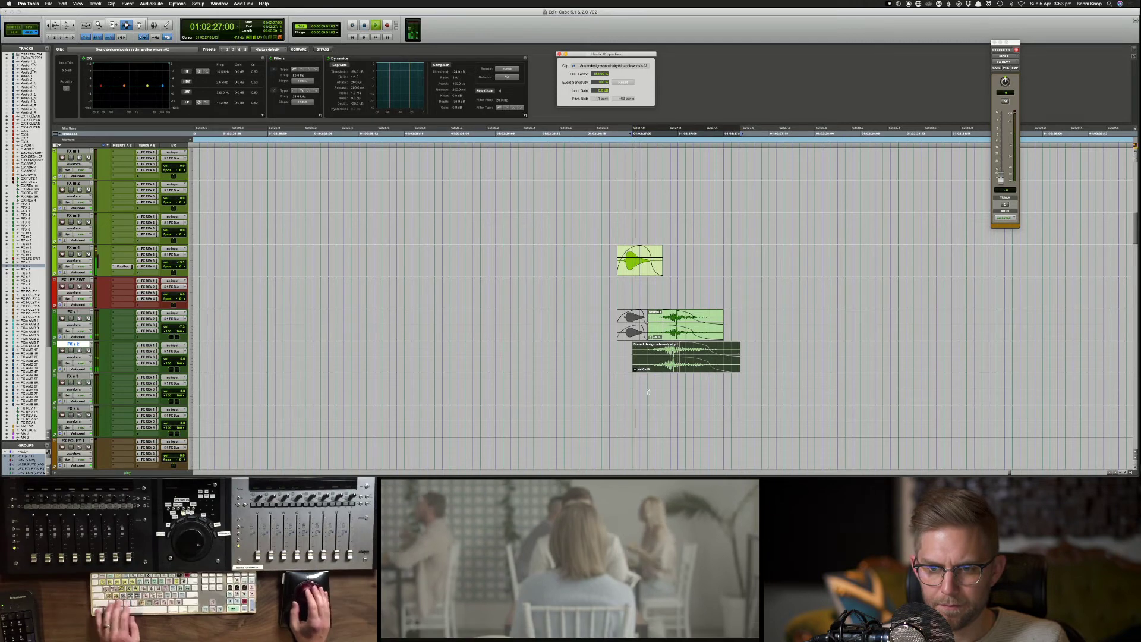
{"action": "key", "text": "space"}
{"action": "key", "text": "period"}
{"action": "key", "text": "period"}
{"action": "key", "text": "comma"}
{"action": "key", "text": "comma"}
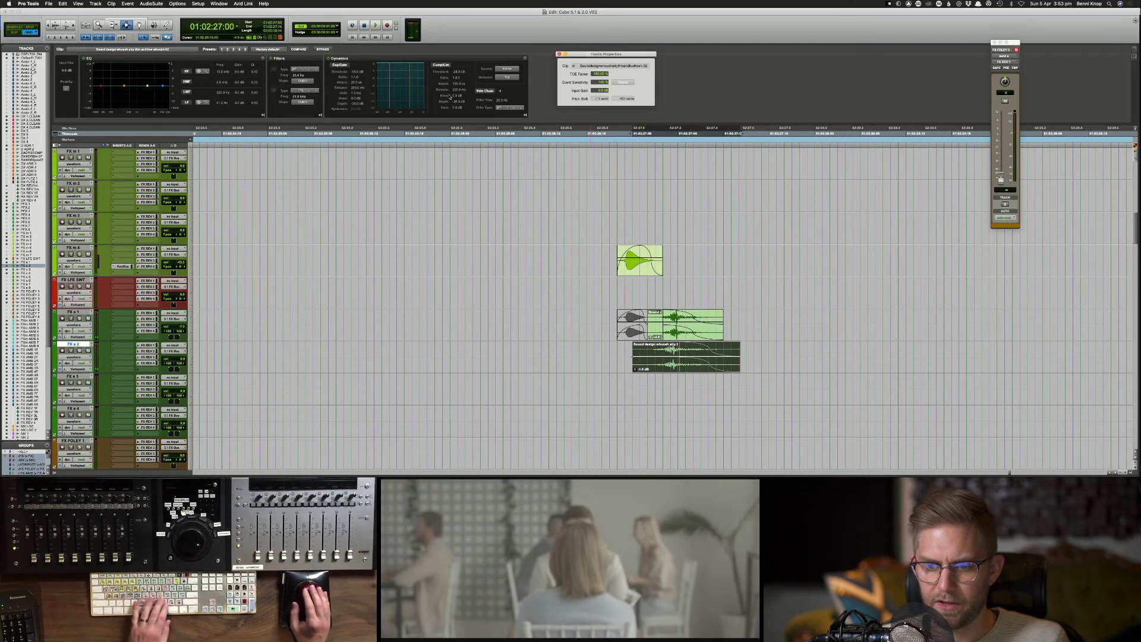
Step: Switch to a sub-frame nudge value, shift the FX s 2 whoosh copy slightly later, and change the nudge value again
{"action": "left_click", "coordinate": [335, 34]}
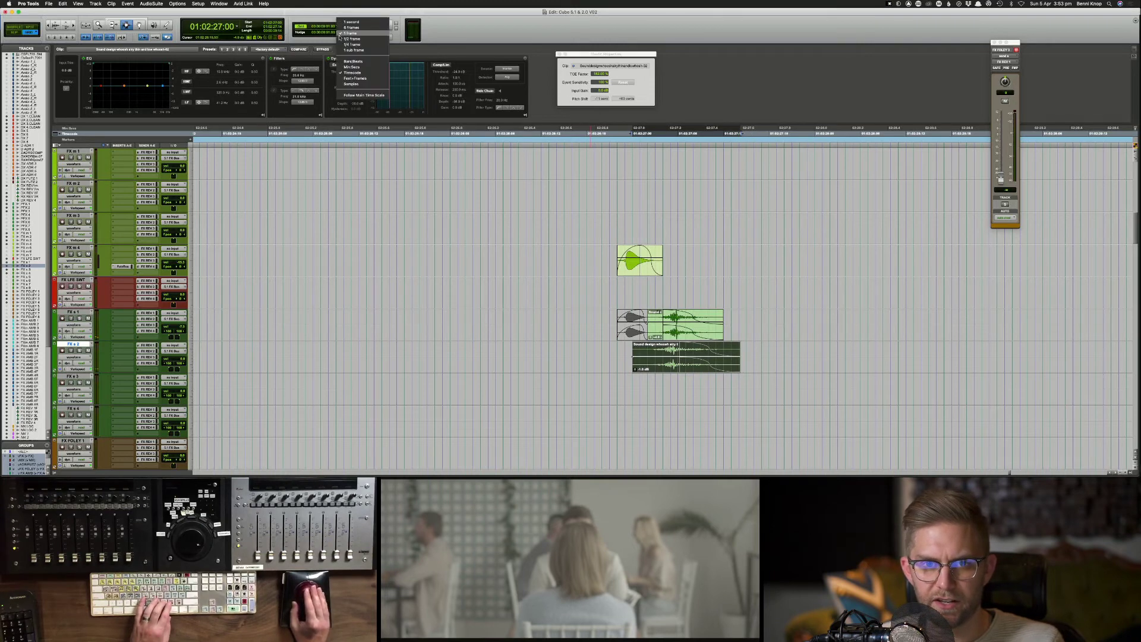
{"action": "left_click", "coordinate": [361, 46]}
{"action": "key", "text": "period"}
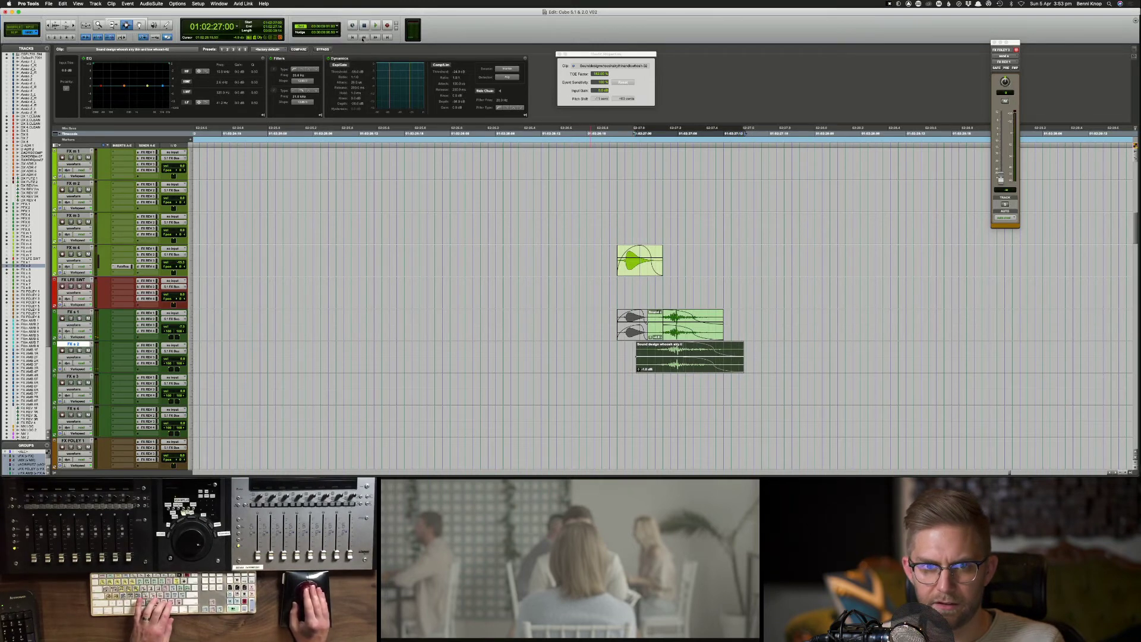
{"action": "left_click", "coordinate": [339, 34]}
{"action": "left_click", "coordinate": [351, 27]}
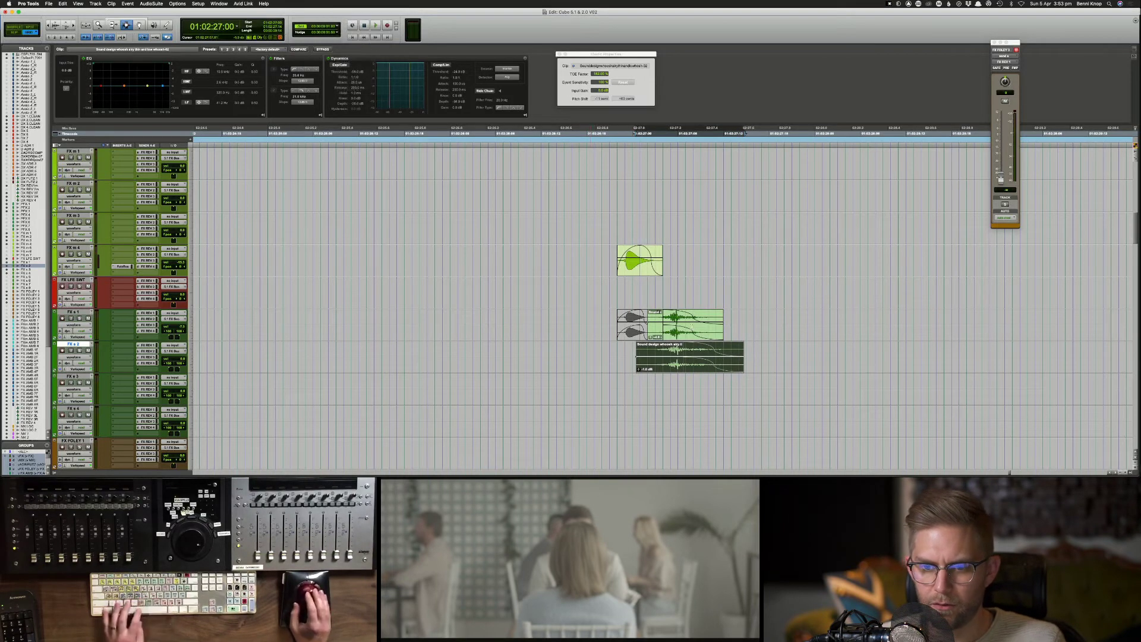
Step: Lower the FX s 2 copy's clip gain further and play both whoosh layers against the picture
{"action": "key", "text": "space"}
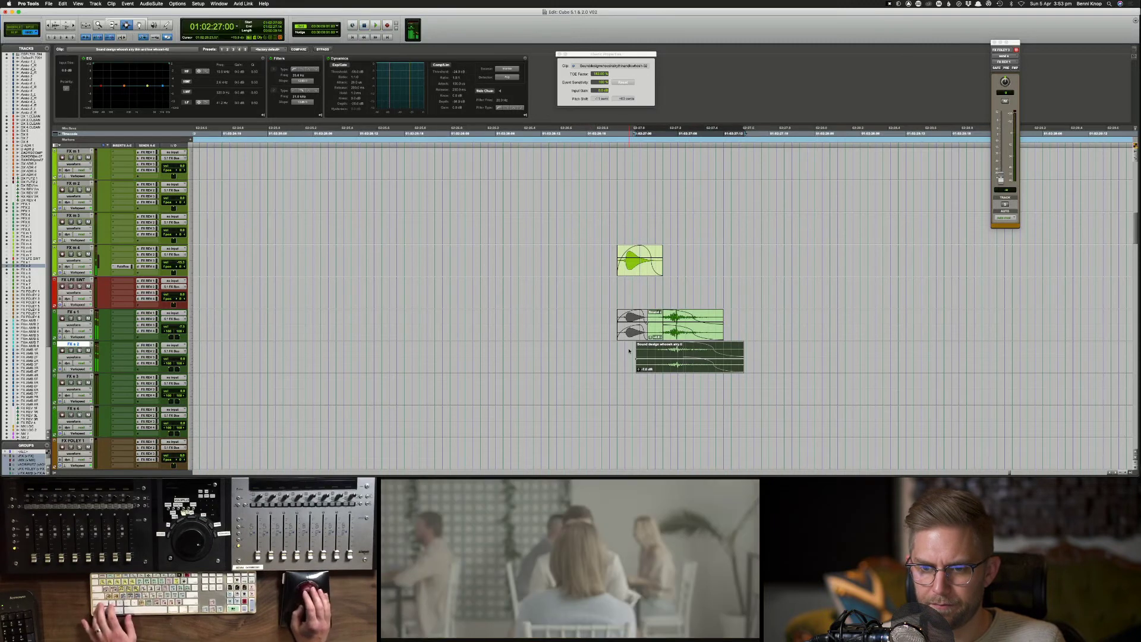
{"action": "key", "text": "space"}
{"action": "left_click", "coordinate": [572, 331]}
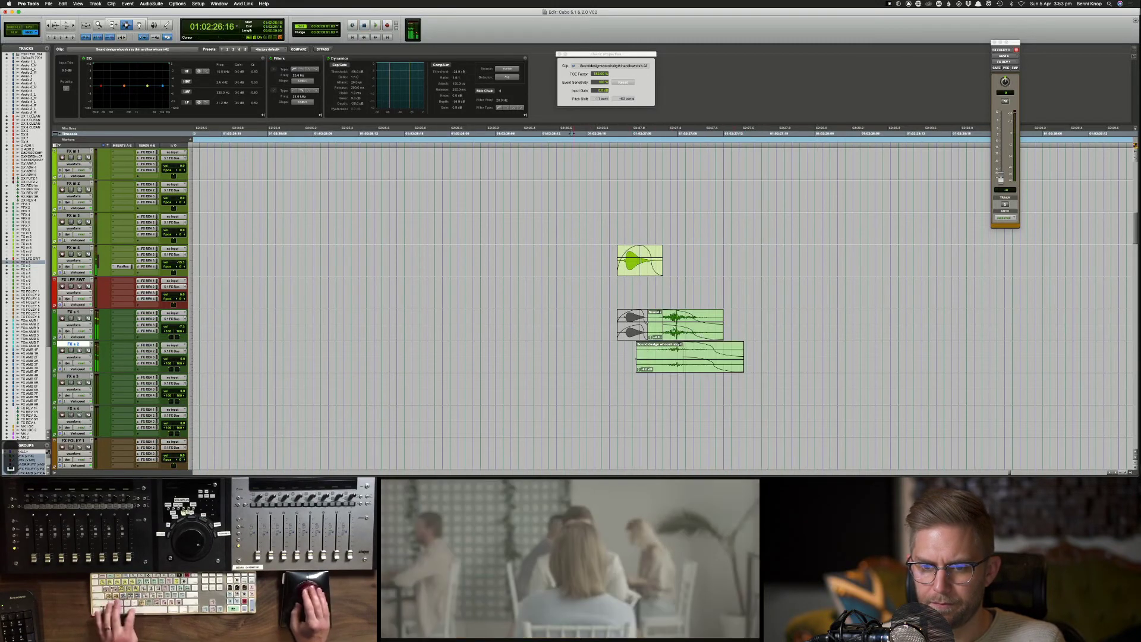
{"action": "left_click_drag", "start_coordinate": [808, 294], "coordinate": [476, 395]}
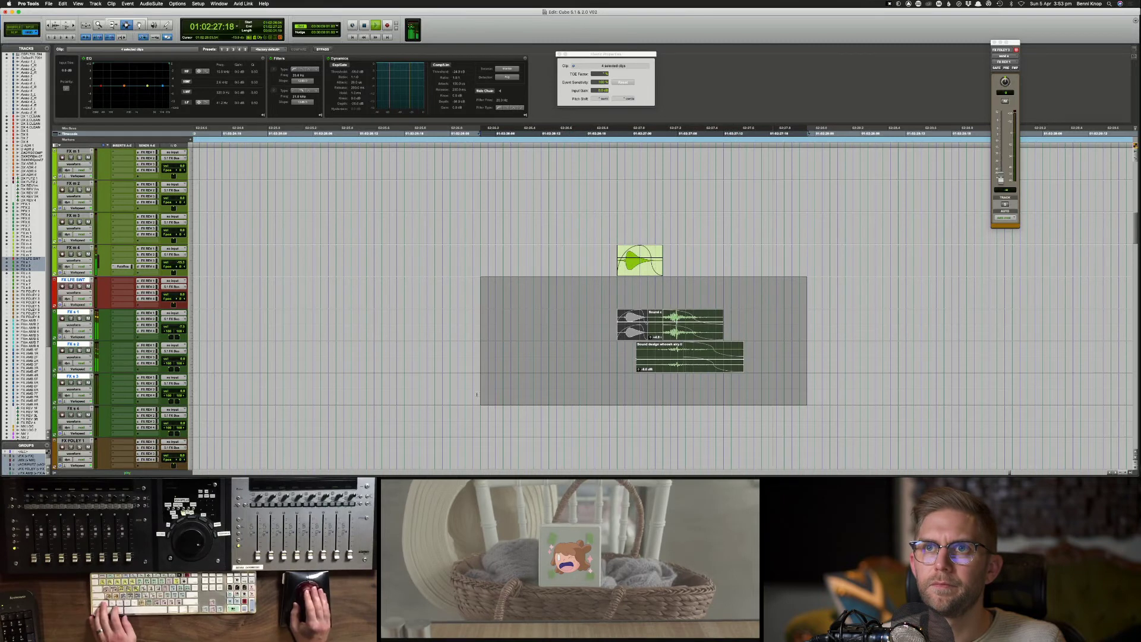
{"action": "left_click", "coordinate": [480, 394]}
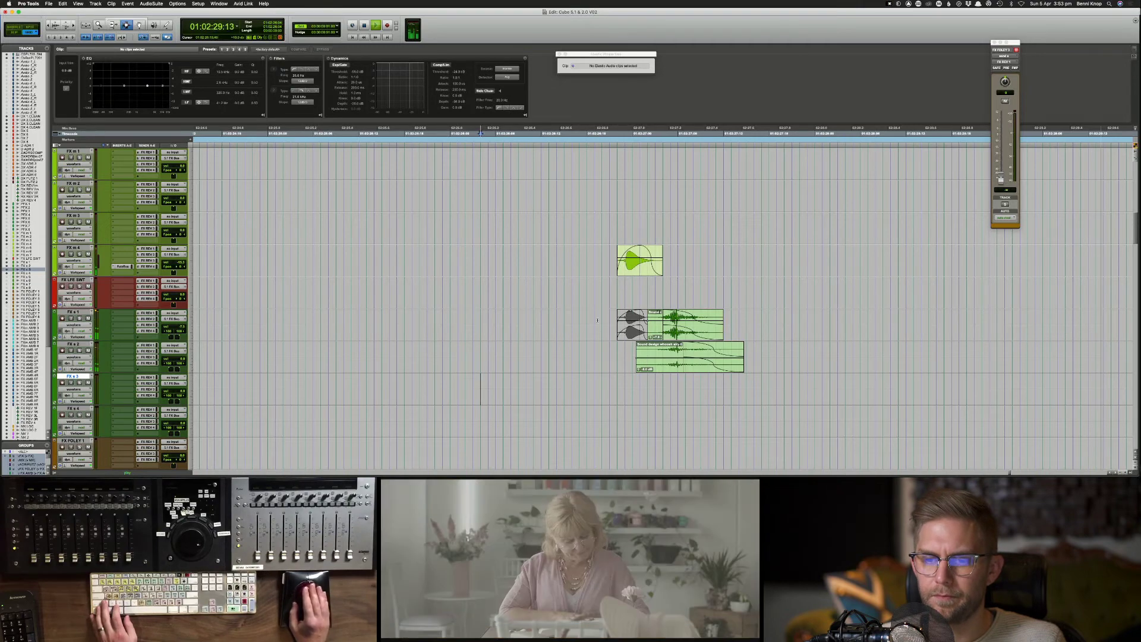
Step: Select the layered whooshes, save the session, and play the following scene up to the FX m 1 clip
{"action": "left_click_drag", "start_coordinate": [602, 315], "coordinate": [770, 355]}
{"action": "key", "text": "super+bracketleft"}
{"action": "key", "text": "super+bracketleft"}
{"action": "key", "text": "super+bracketleft"}
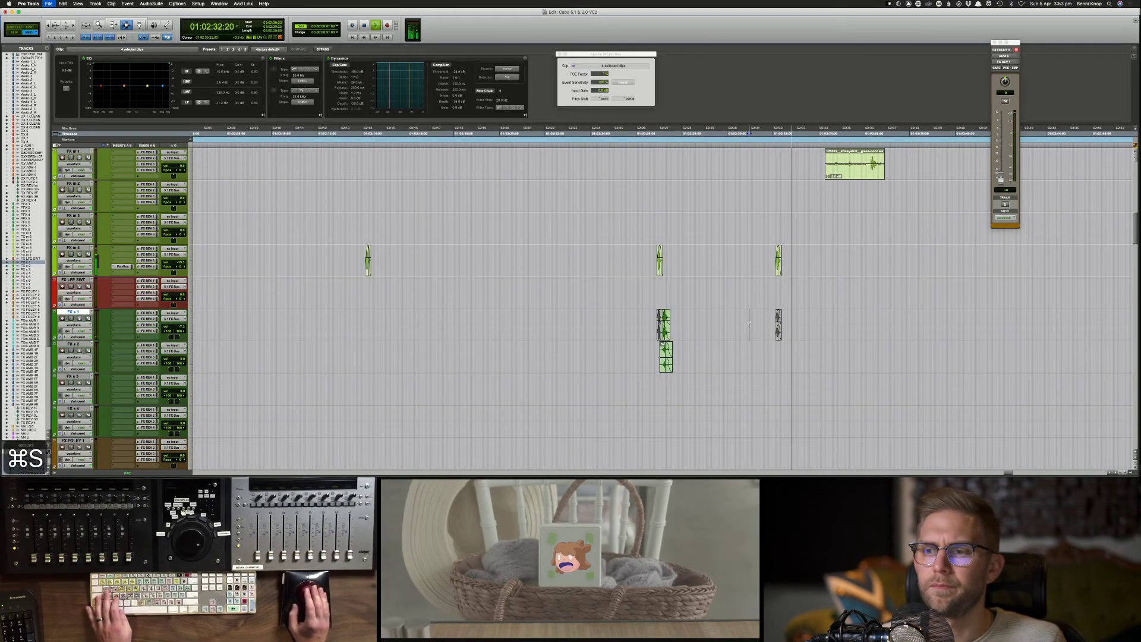
{"action": "left_click", "coordinate": [749, 324]}
{"action": "left_click", "coordinate": [809, 253]}
{"action": "left_click_drag", "start_coordinate": [910, 166], "coordinate": [807, 166]}
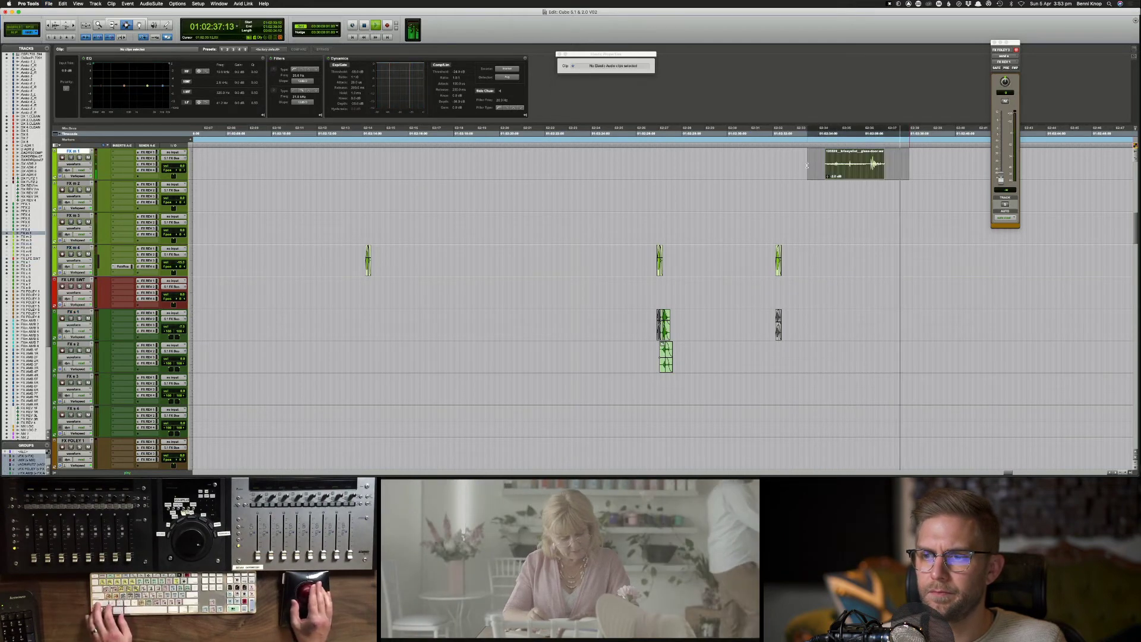
Step: Return to the dialogue tracks and delete the short selected section at the start of the last D ADR 2 clip
{"action": "scroll", "coordinate": [800, 179], "scroll_direction": "up", "scroll_amount": 9}
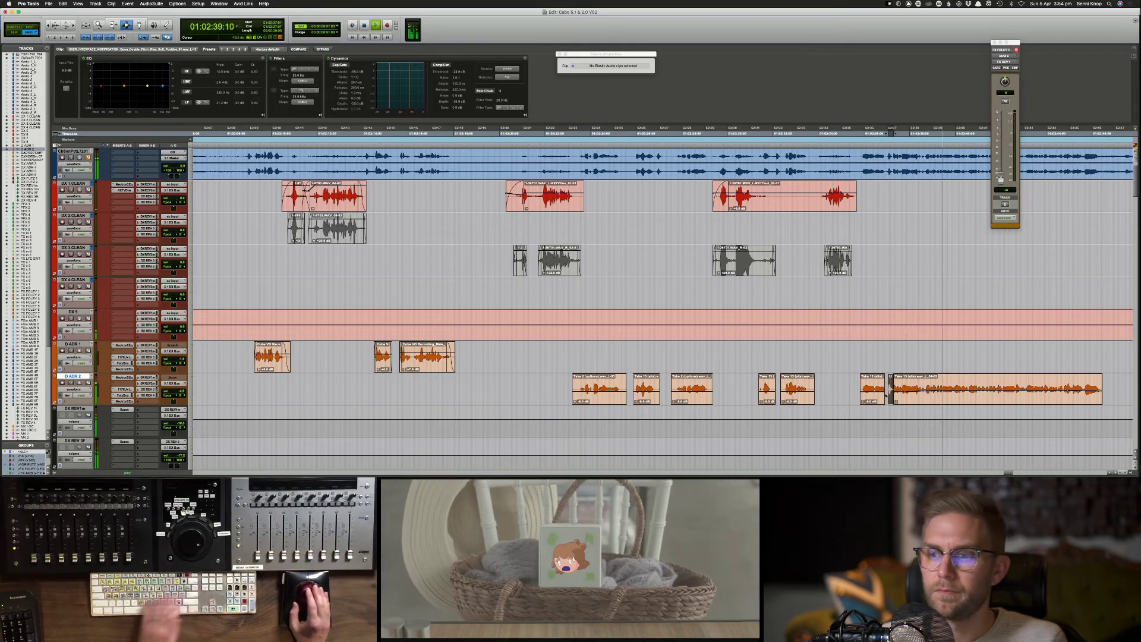
{"action": "key", "text": "space"}
{"action": "key", "text": "space"}
{"action": "key", "text": "super+bracketright"}
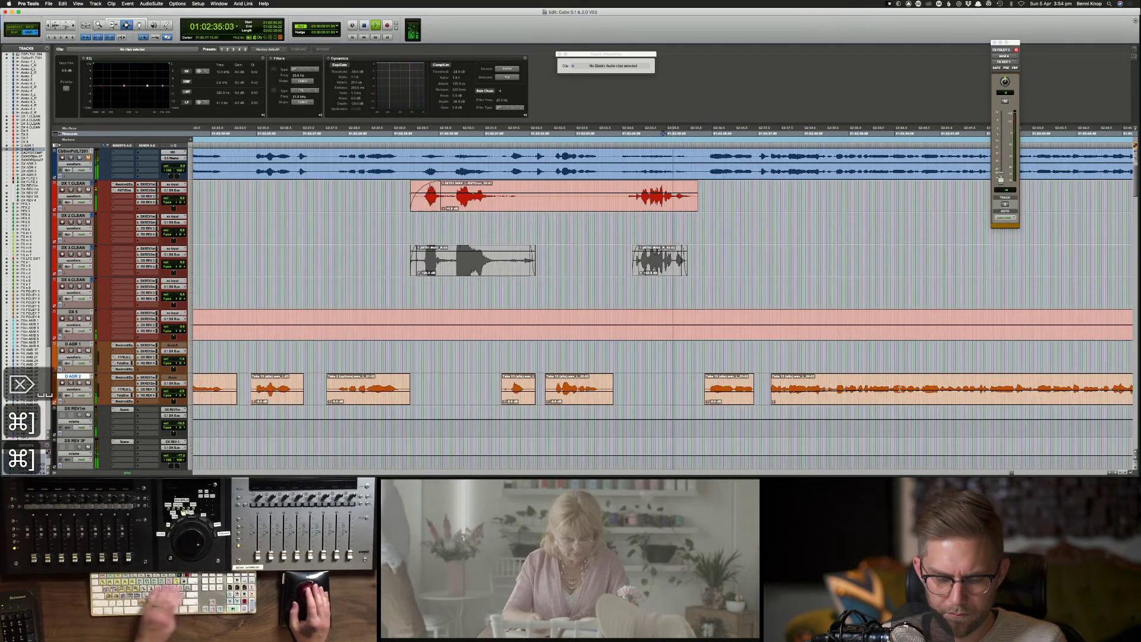
{"action": "key", "text": "super+bracketright"}
Step: Extend the start of the last D ADR 2 clip slightly earlier, add a short fade-in, and play the transition
{"action": "key", "text": "F6"}
{"action": "left_click_drag", "start_coordinate": [883, 384], "coordinate": [877, 384]}
{"action": "key", "text": "F7"}
{"action": "left_click", "coordinate": [878, 384]}
{"action": "key", "text": "d"}
{"action": "key", "text": "space"}
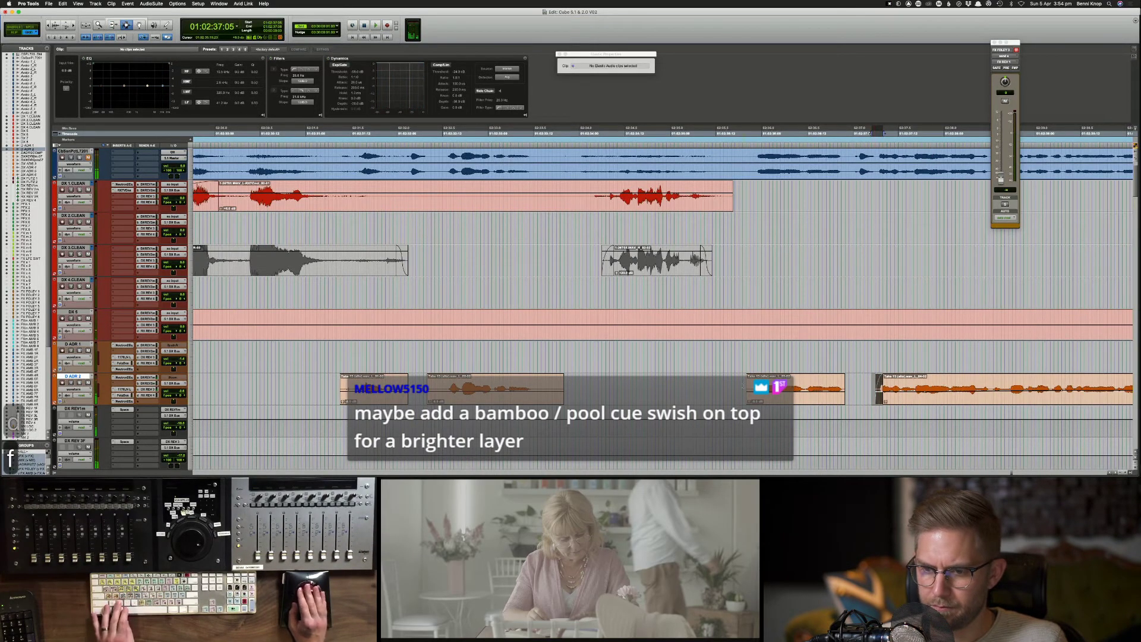
{"action": "left_click", "coordinate": [743, 385]}
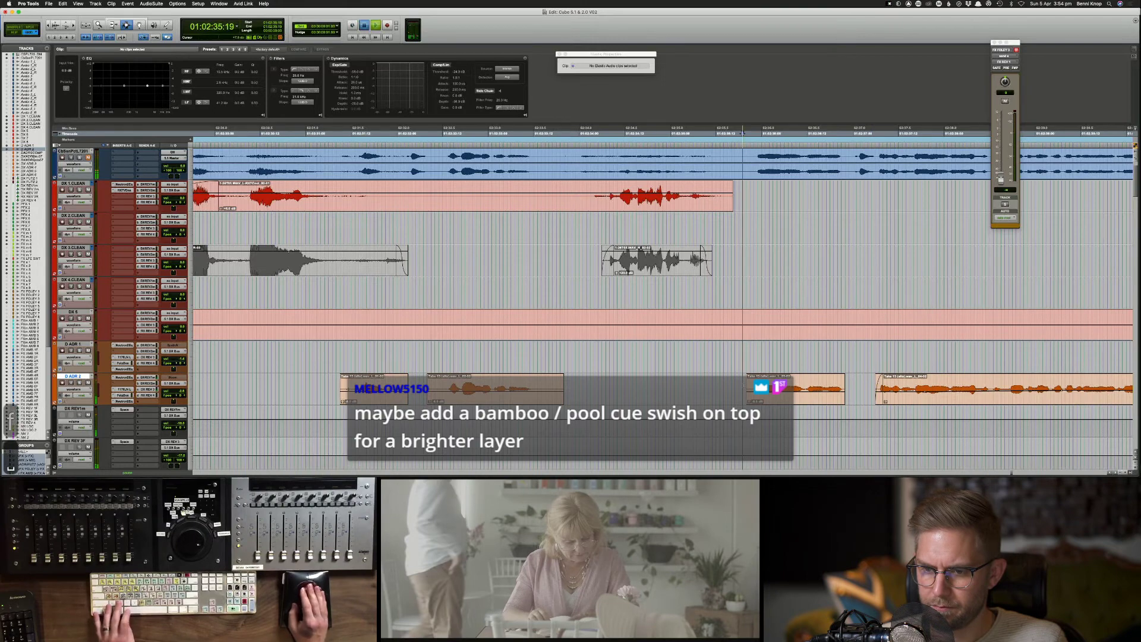
Step: Add a fade-in with an adjusted curve to the second-to-last D ADR 2 clip in view and play the transition
{"action": "key", "text": "space"}
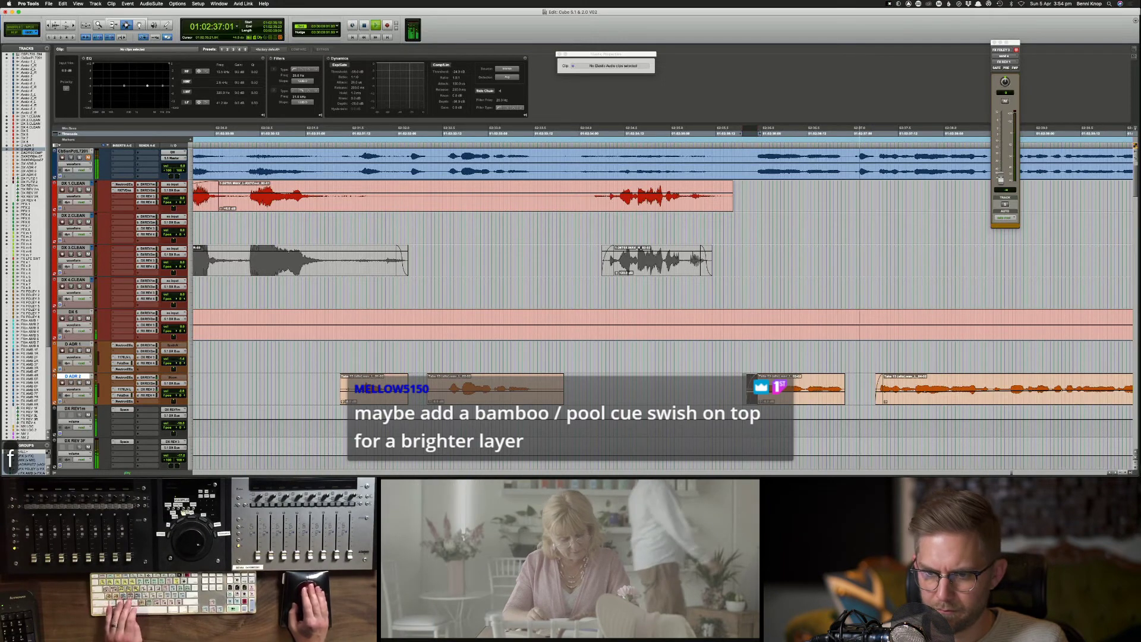
{"action": "key", "text": "super+f"}
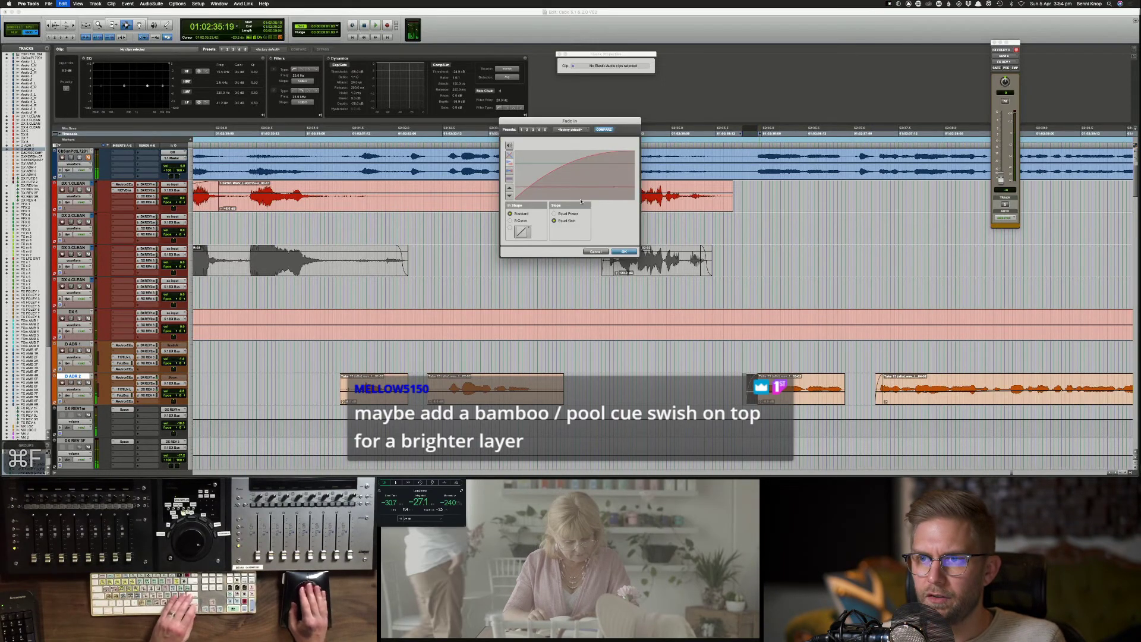
{"action": "left_click_drag", "start_coordinate": [581, 198], "coordinate": [605, 195]}
{"action": "key", "text": "Return"}
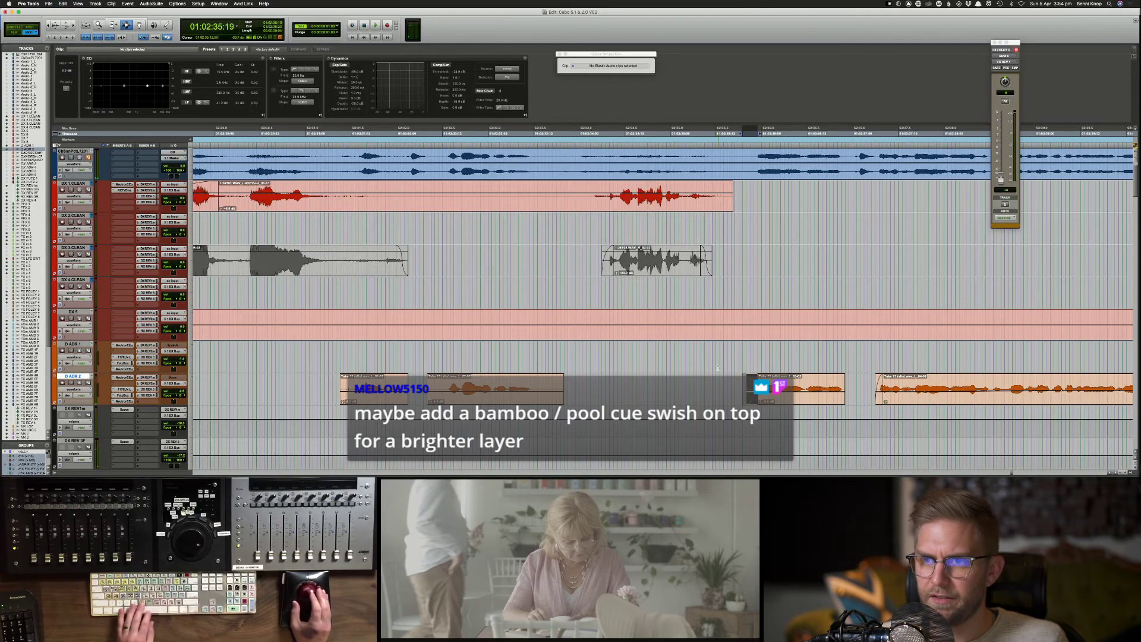
{"action": "key", "text": "space"}
{"action": "key", "text": "space"}
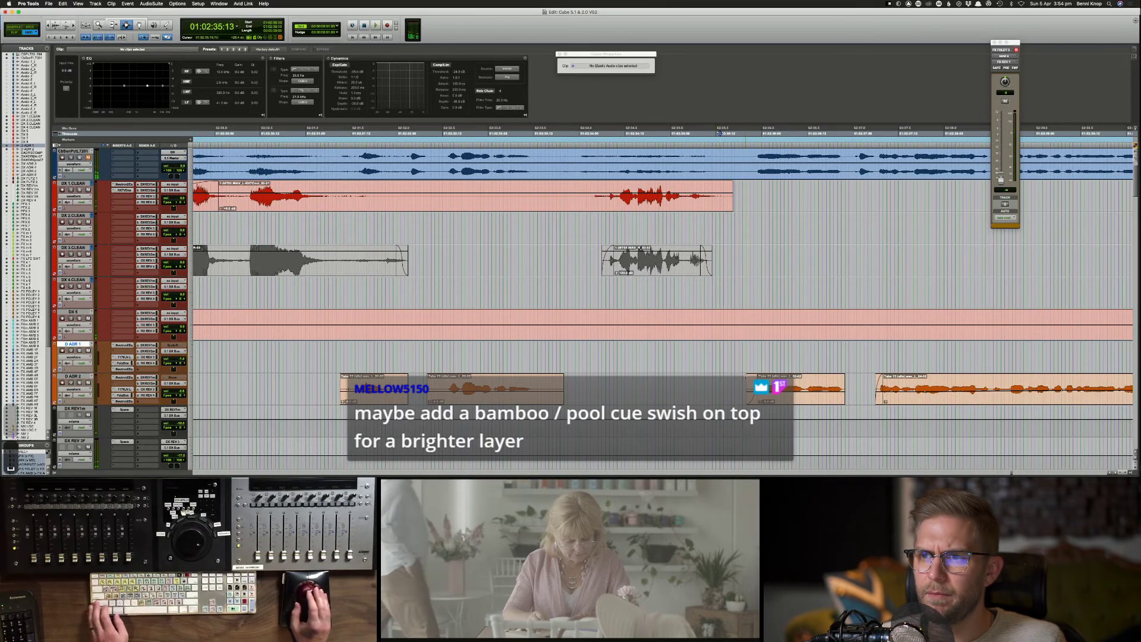
Step: Copy the short FX m 4 clip together with a little empty space after it
{"action": "scroll", "coordinate": [663, 310], "scroll_direction": "down", "scroll_amount": 4}
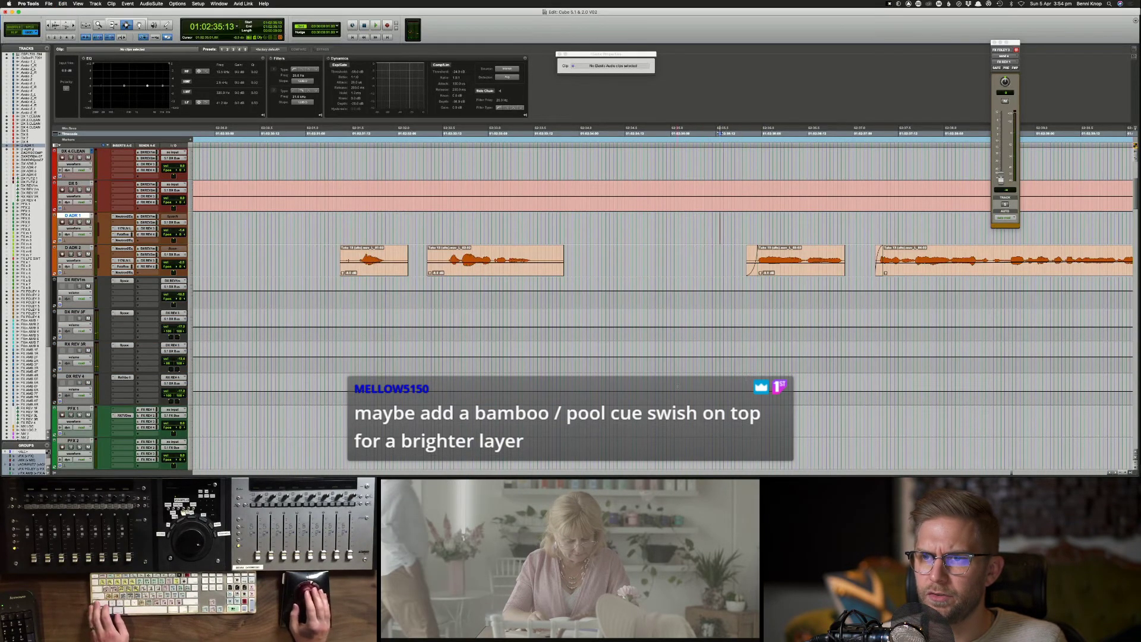
{"action": "scroll", "coordinate": [678, 386], "scroll_direction": "down", "scroll_amount": 9}
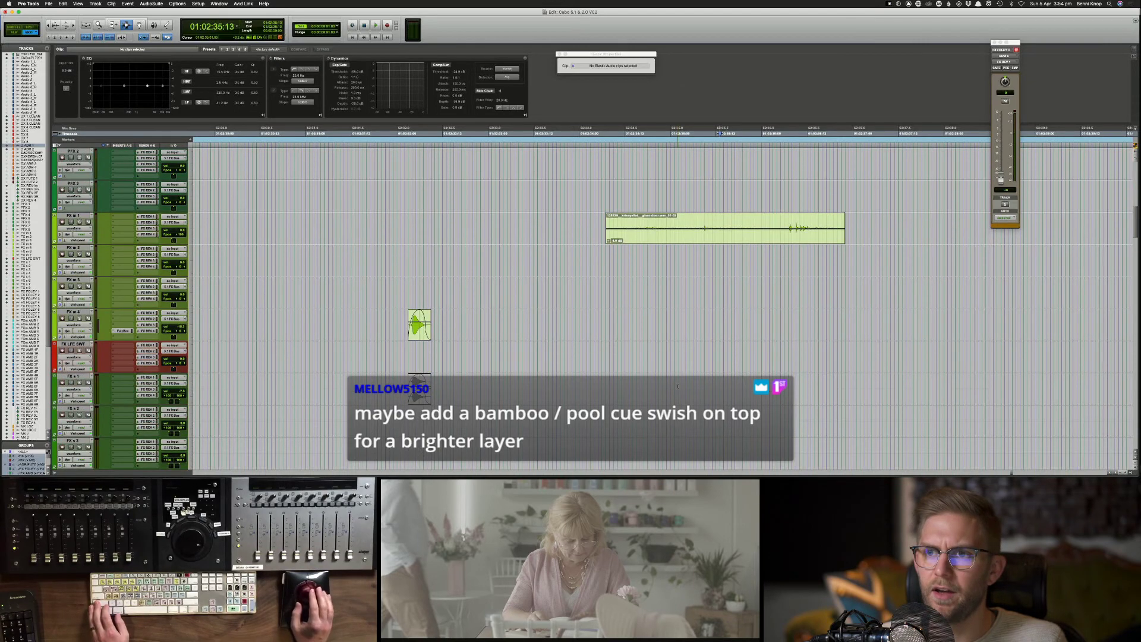
{"action": "left_click", "coordinate": [395, 331]}
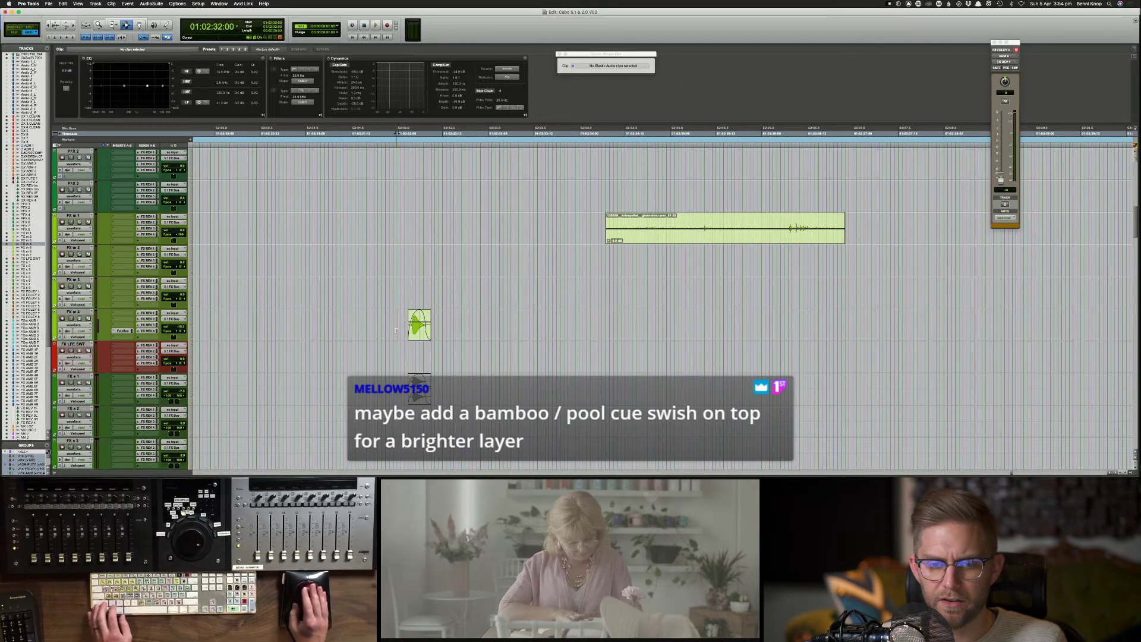
{"action": "left_click_drag", "start_coordinate": [420, 336], "coordinate": [408, 337]}
{"action": "key", "text": "super+c"}
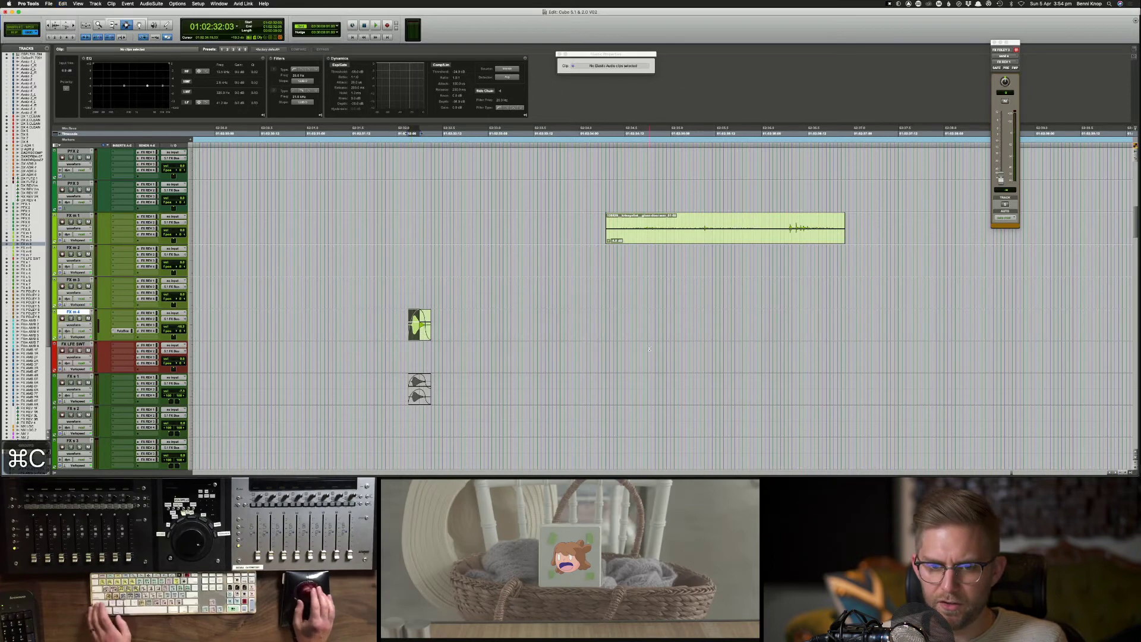
{"action": "scroll", "coordinate": [639, 349], "scroll_direction": "up", "scroll_amount": 2}
{"action": "left_click", "coordinate": [449, 386], "text": "shift"}
{"action": "key", "text": "super+c"}
{"action": "scroll", "coordinate": [781, 237], "scroll_direction": "up", "scroll_amount": 4}
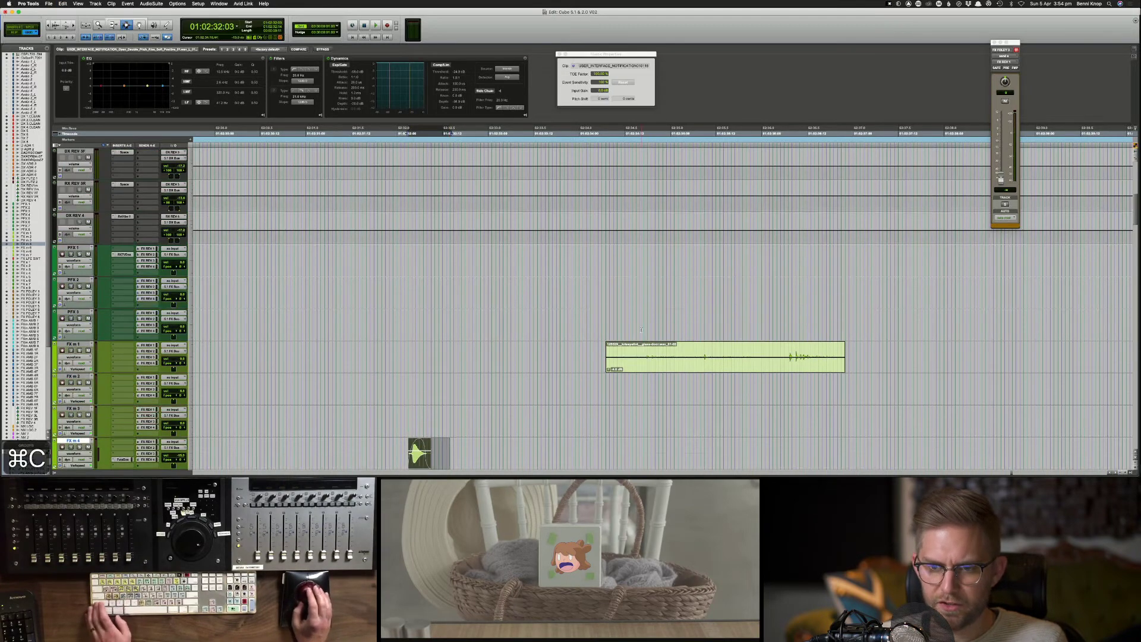
Step: Paste the copy on FX m 4 near the end of the FX m 1 clip, nudge it slightly later, and play it
{"action": "left_click", "coordinate": [849, 176]}
{"action": "key", "text": "space"}
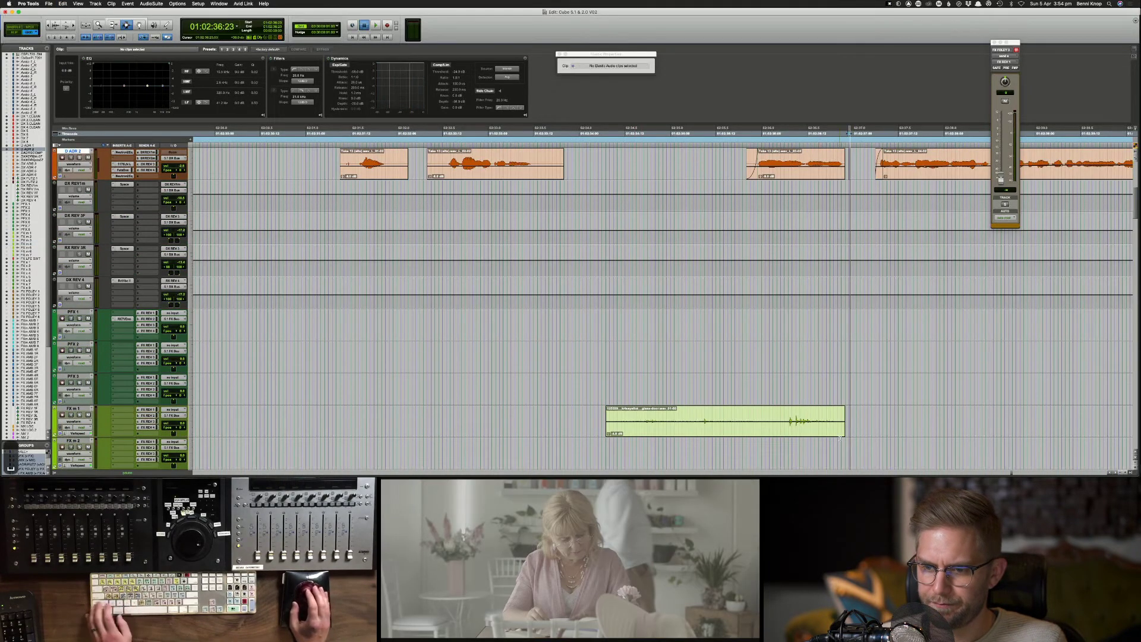
{"action": "scroll", "coordinate": [843, 394], "scroll_direction": "down", "scroll_amount": 4}
{"action": "left_click", "coordinate": [843, 393]}
{"action": "key", "text": "super+v"}
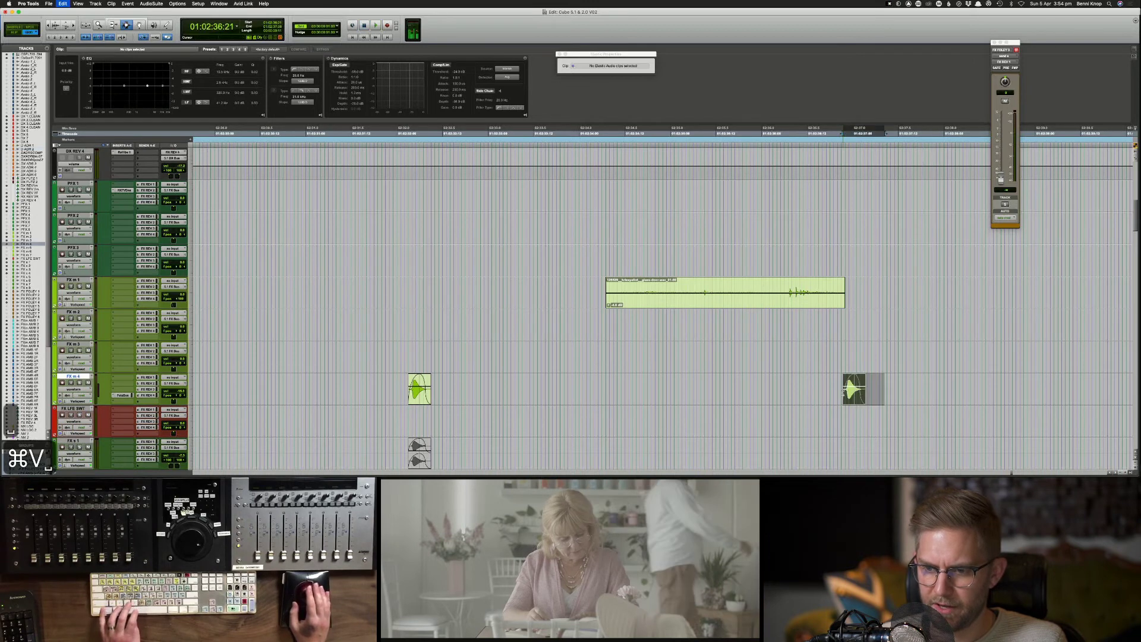
{"action": "key", "text": "period"}
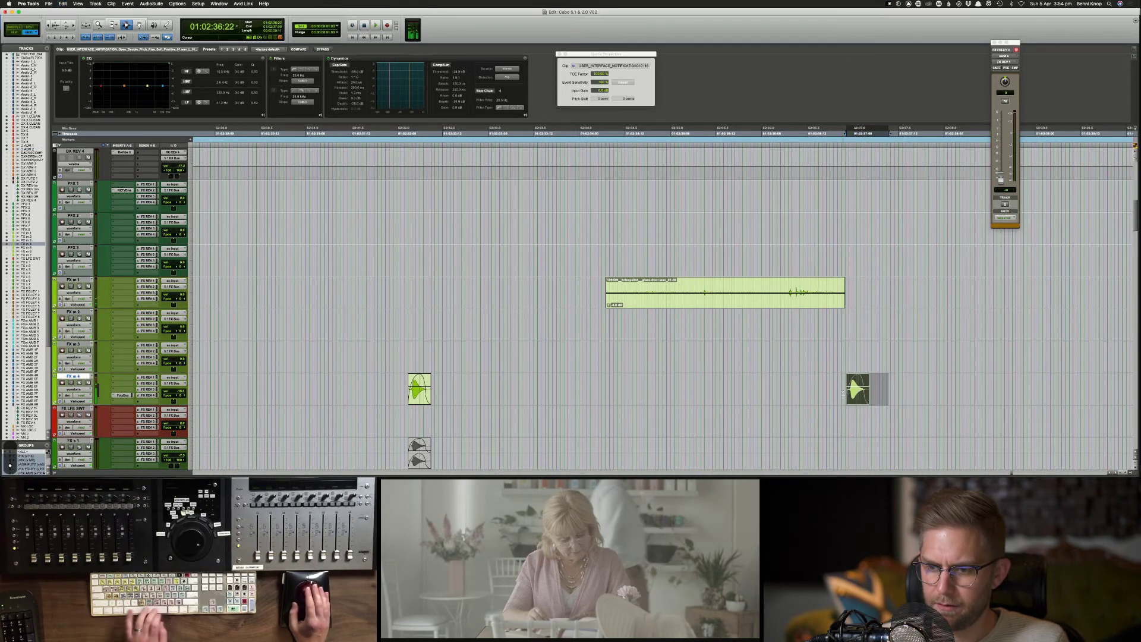
{"action": "left_click", "coordinate": [806, 384]}
{"action": "key", "text": "space"}
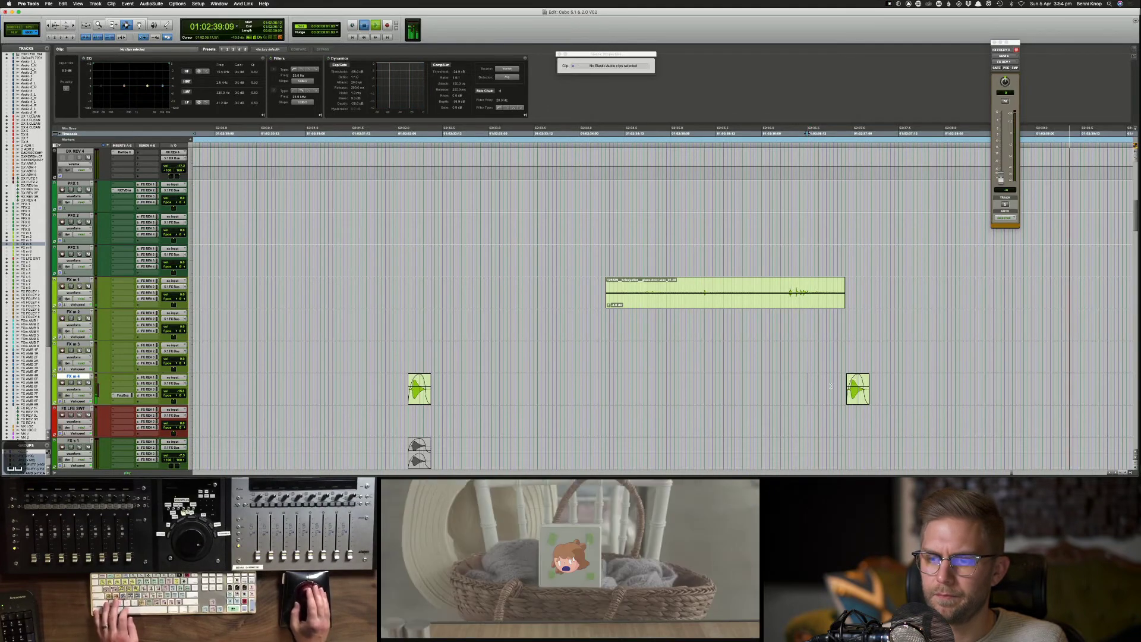
{"action": "key", "text": "space"}
Step: Nudge the pasted FX m 4 clip two increments later and play it through the following shot
{"action": "left_click_drag", "start_coordinate": [842, 386], "coordinate": [894, 391]}
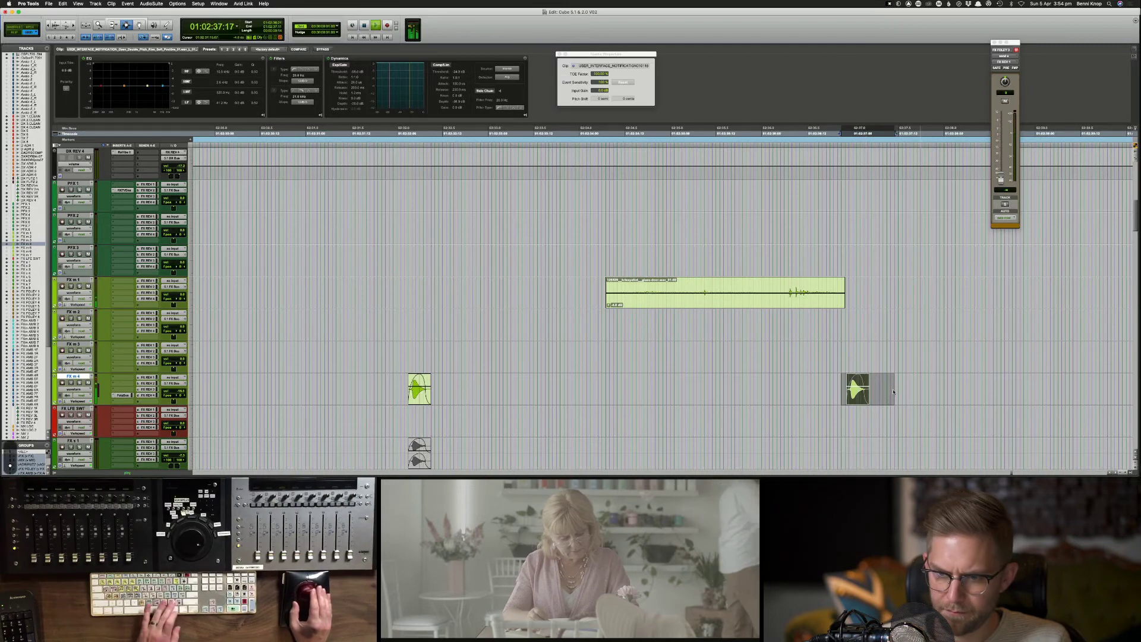
{"action": "key", "text": "period"}
{"action": "key", "text": "period"}
{"action": "left_click", "coordinate": [834, 393]}
{"action": "key", "text": "space"}
{"action": "key", "text": "space"}
{"action": "key", "text": "space"}
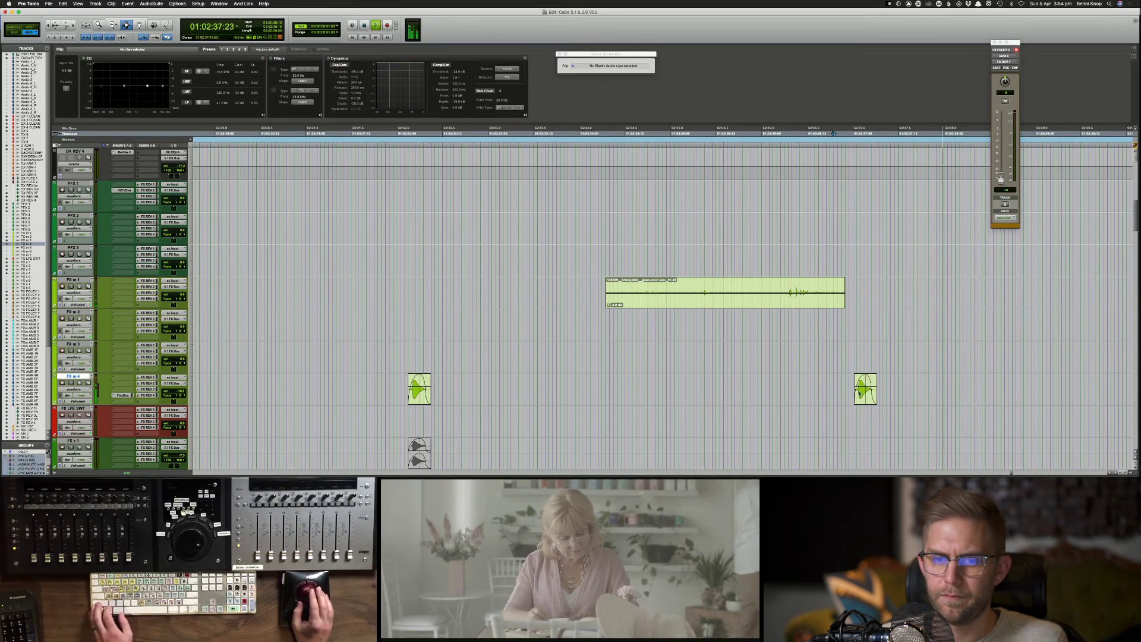
{"action": "scroll", "coordinate": [860, 392], "scroll_direction": "down", "scroll_amount": 20}
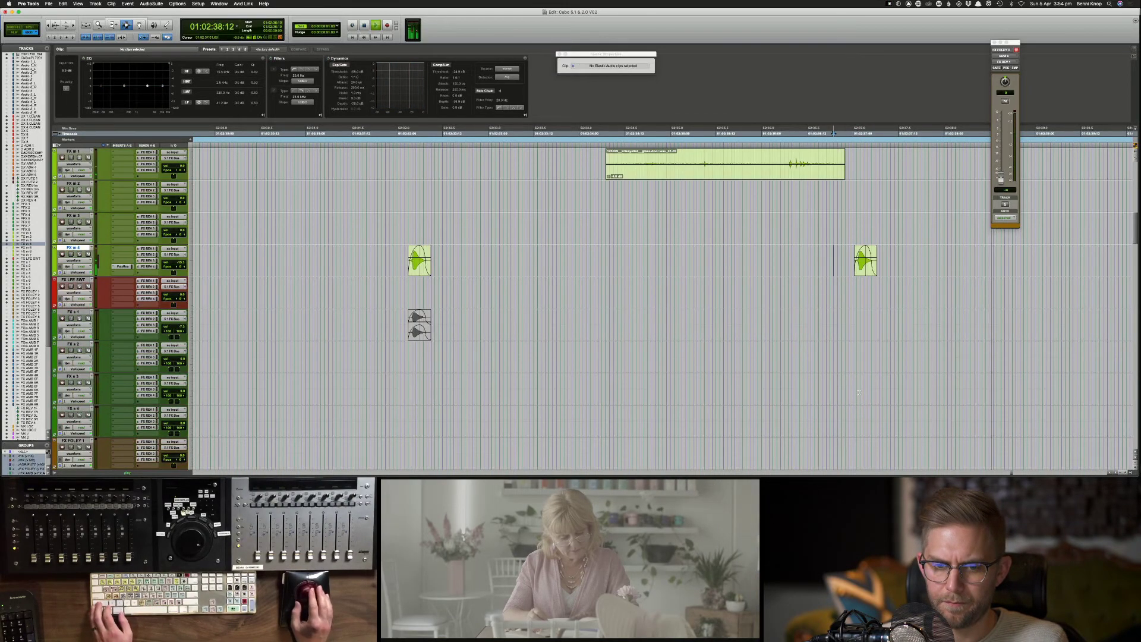
{"action": "scroll", "coordinate": [860, 392], "scroll_direction": "up", "scroll_amount": 20}
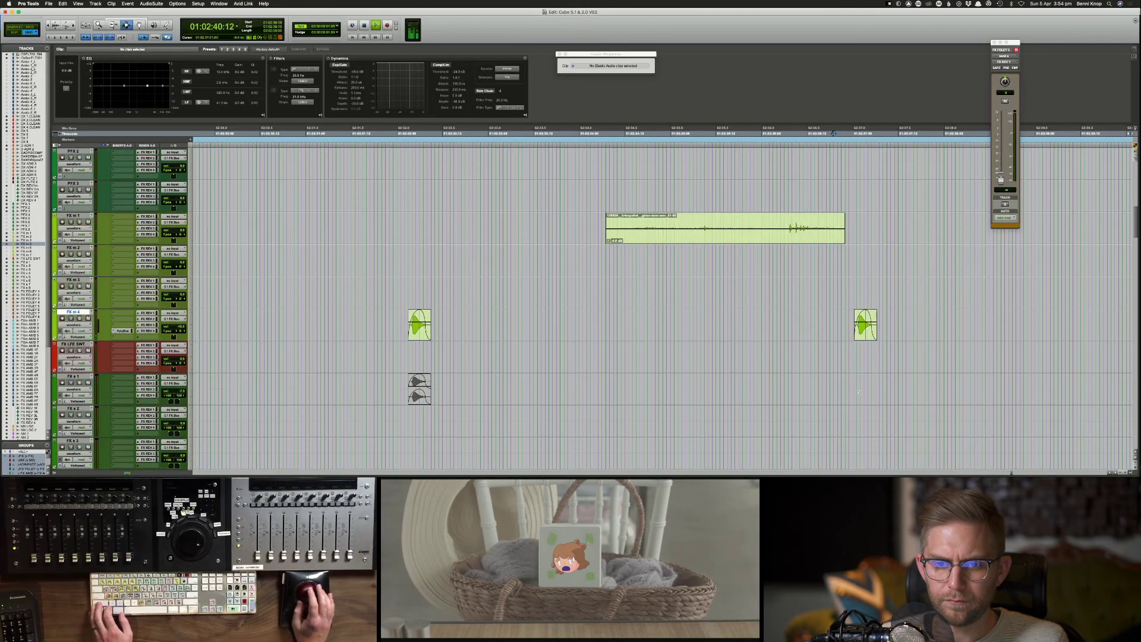
{"action": "key", "text": "super+bracketleft"}
{"action": "key", "text": "super+bracketleft"}
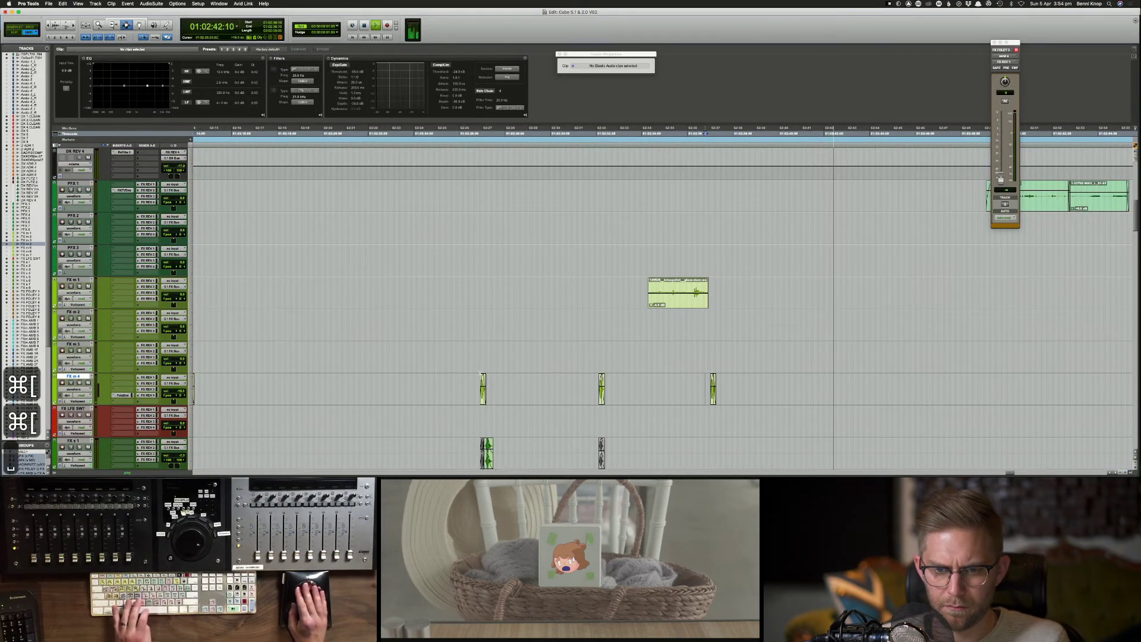
{"action": "key", "text": "space"}
Step: Switch to Soundsnap in Chrome and search for the suggested term "bamboo stick"
{"action": "key", "text": "super+Tab"}
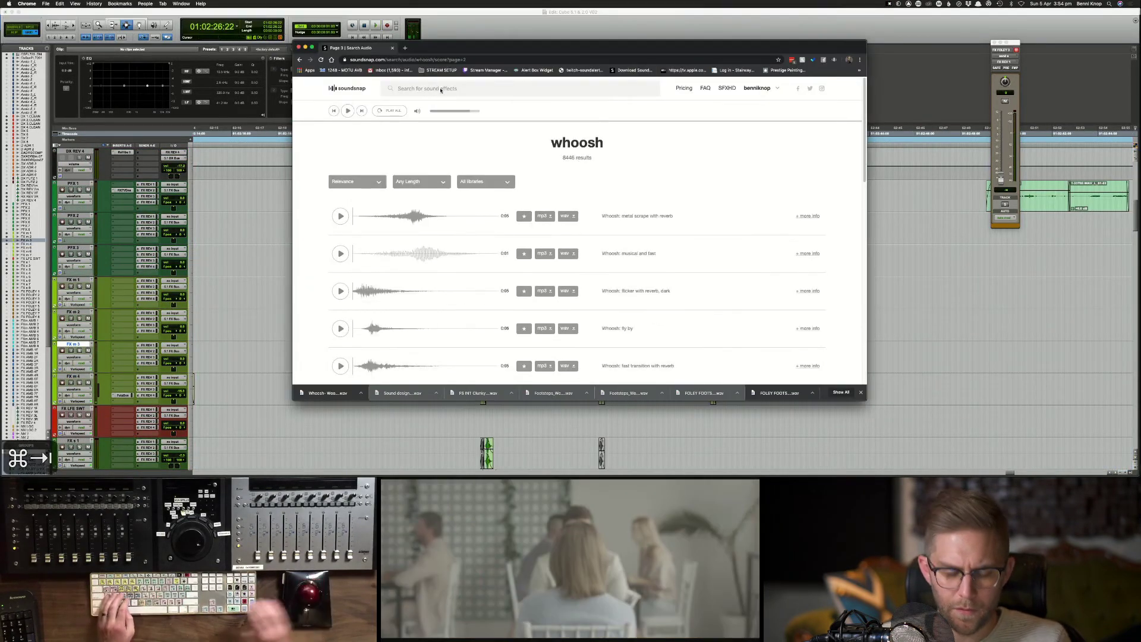
{"action": "type", "text": "boo"}
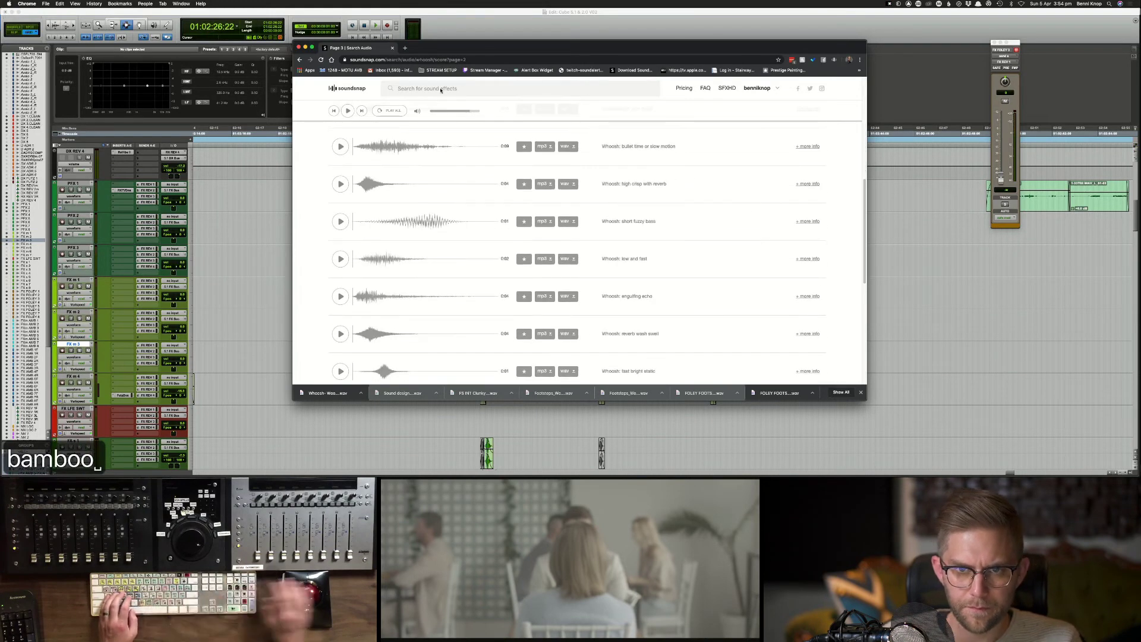
{"action": "left_click", "coordinate": [440, 89]}
{"action": "type", "text": "bambbo"}
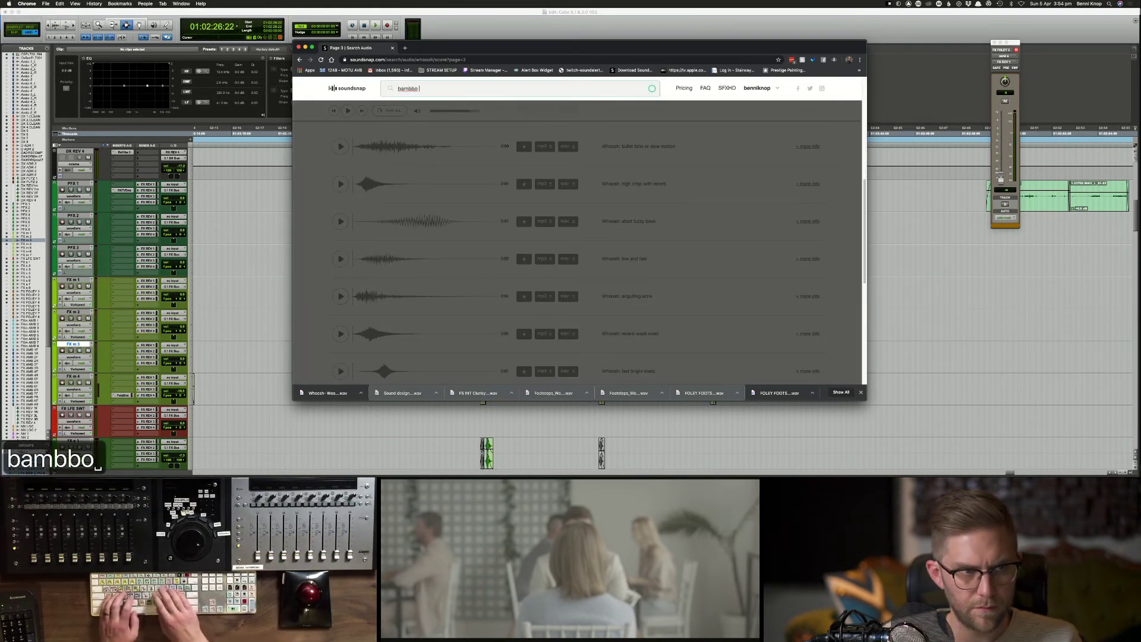
{"action": "key", "text": "BackSpace"}
{"action": "type", "text": "o"}
{"action": "key", "text": "BackSpace"}
{"action": "key", "text": "BackSpace"}
{"action": "key", "text": "BackSpace"}
{"action": "key", "text": "BackSpace"}
{"action": "type", "text": "o"}
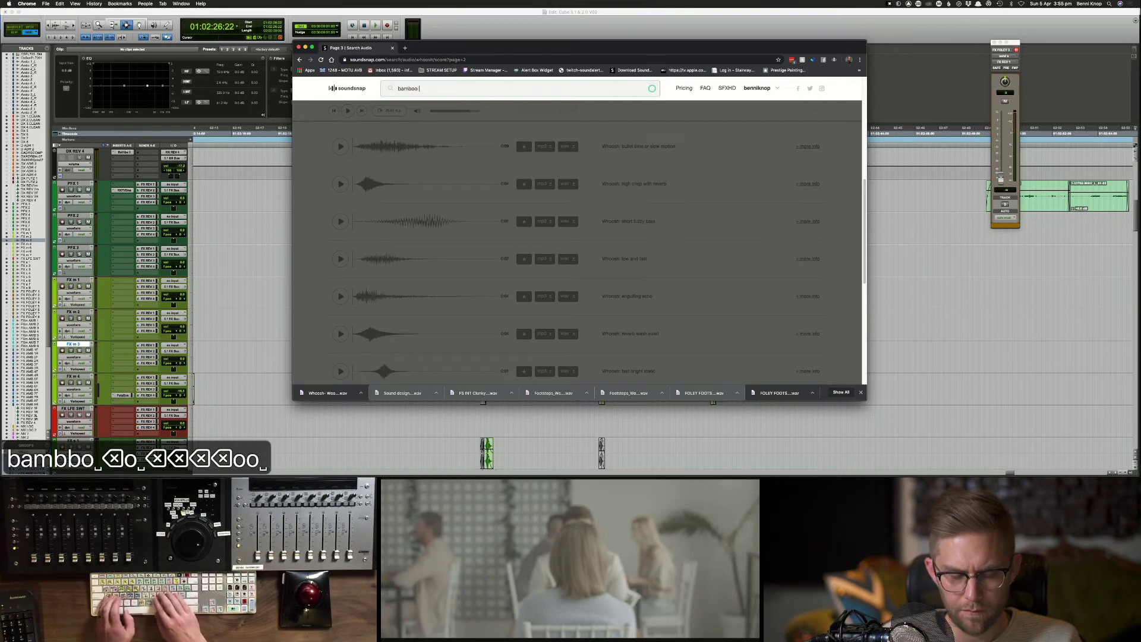
{"action": "key", "text": "Down"}
{"action": "key", "text": "Down"}
{"action": "key", "text": "Down"}
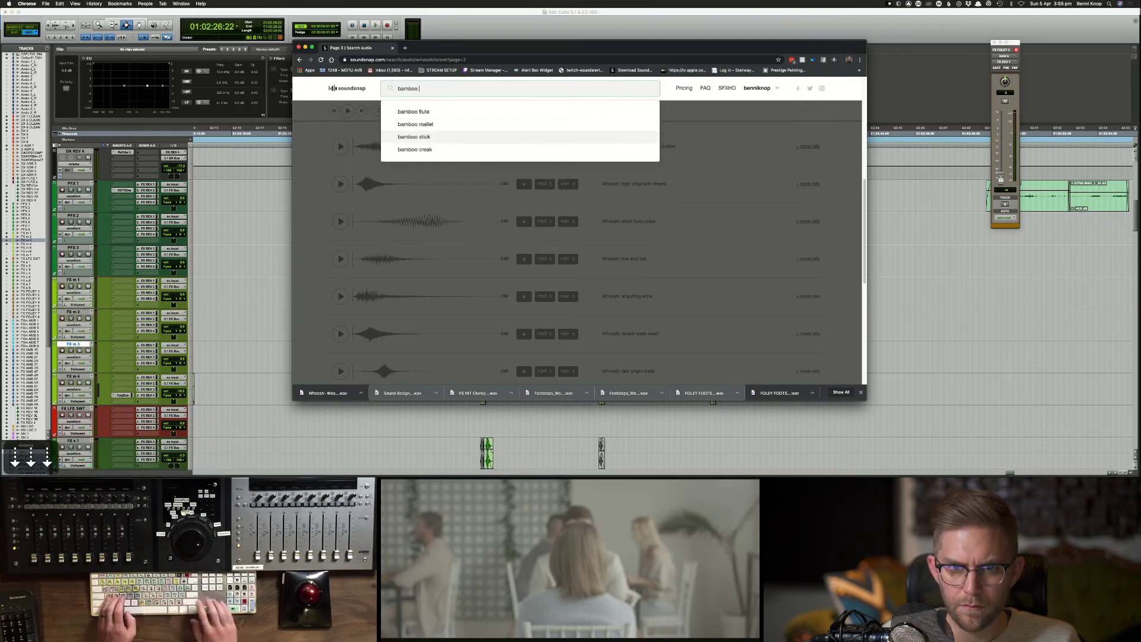
{"action": "key", "text": "Return"}
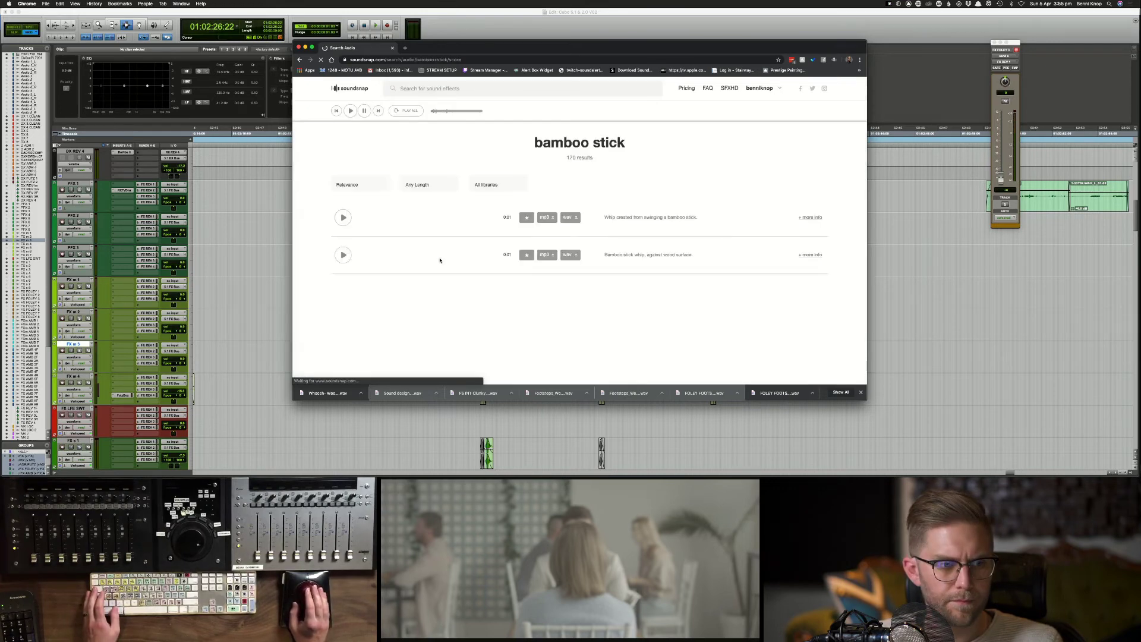
Step: Audition several bamboo stick whooshes and download the WAV of the short and fast fighting whoosh
{"action": "left_click", "coordinate": [340, 253]}
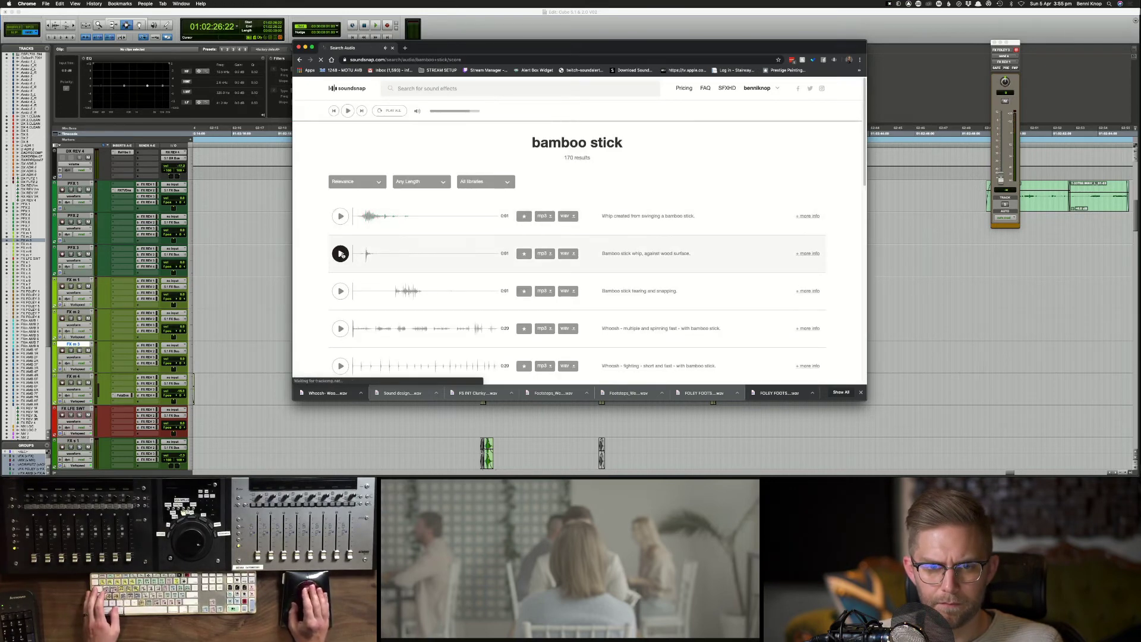
{"action": "left_click", "coordinate": [340, 328]}
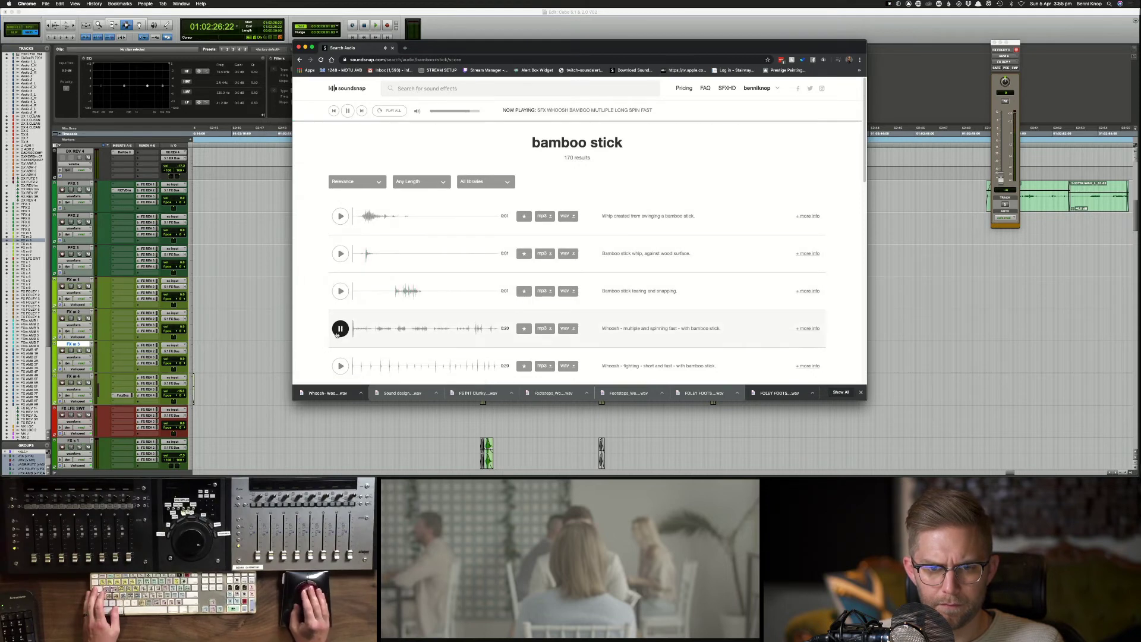
{"action": "scroll", "coordinate": [340, 339], "scroll_direction": "down", "scroll_amount": 1}
{"action": "left_click", "coordinate": [340, 352]}
{"action": "scroll", "coordinate": [336, 352], "scroll_direction": "down", "scroll_amount": 3}
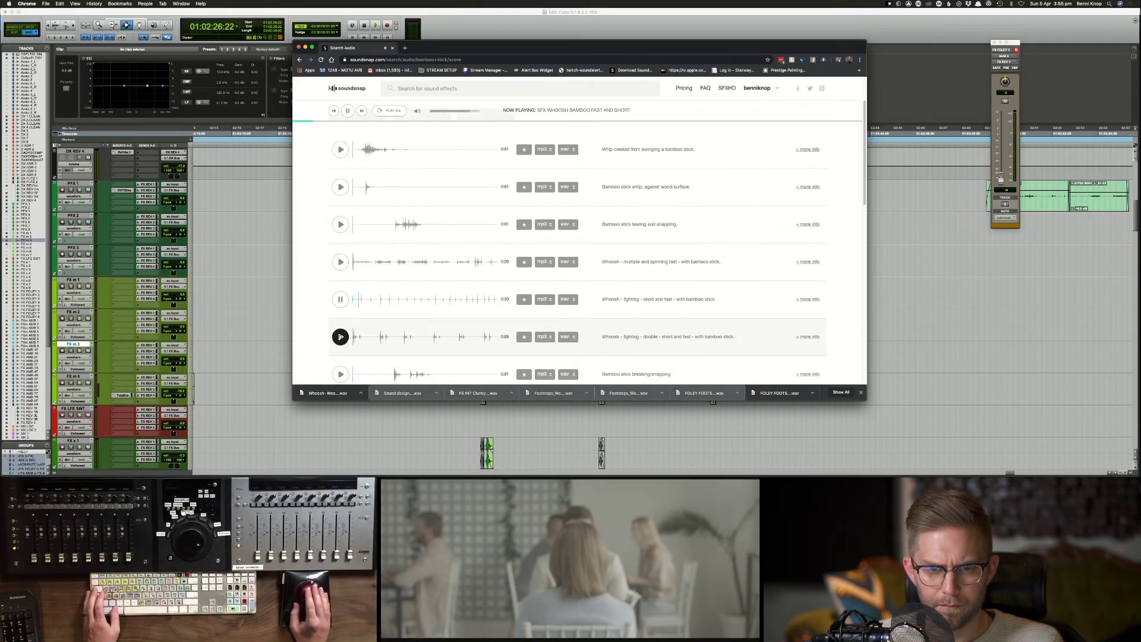
{"action": "left_click", "coordinate": [341, 375]}
{"action": "scroll", "coordinate": [344, 380], "scroll_direction": "down", "scroll_amount": 1}
{"action": "left_click", "coordinate": [563, 290]}
{"action": "scroll", "coordinate": [563, 291], "scroll_direction": "down", "scroll_amount": 5}
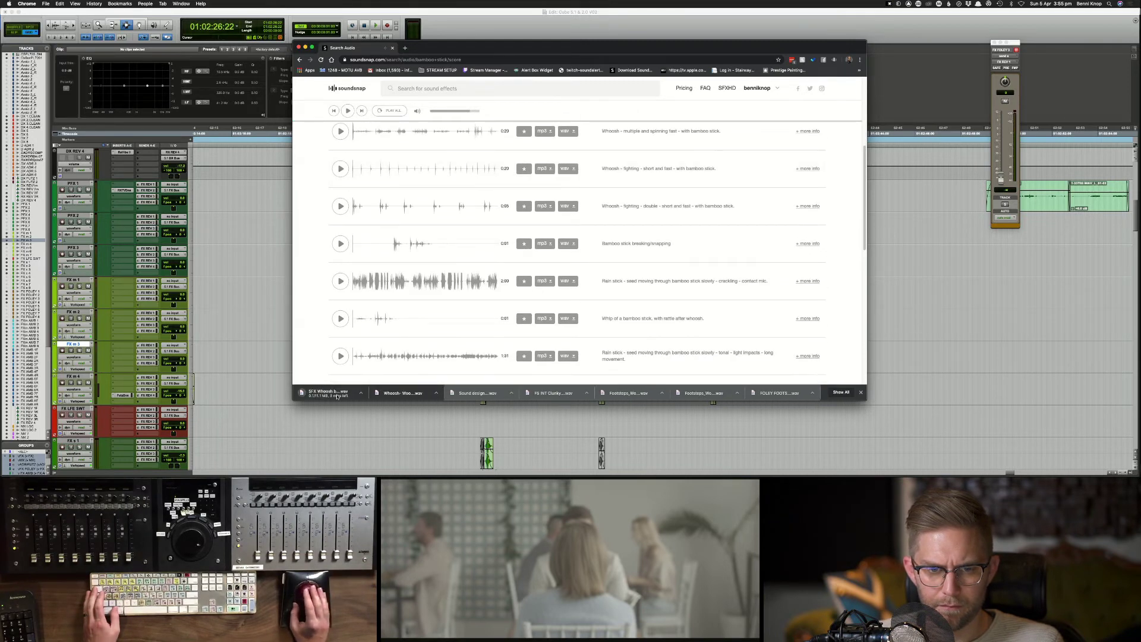
Step: Bring the downloaded bamboo whoosh into Pro Tools on the FX s 3 track beneath the first whoosh layers
{"action": "left_click", "coordinate": [401, 437]}
{"action": "scroll", "coordinate": [401, 437], "scroll_direction": "down", "scroll_amount": 3}
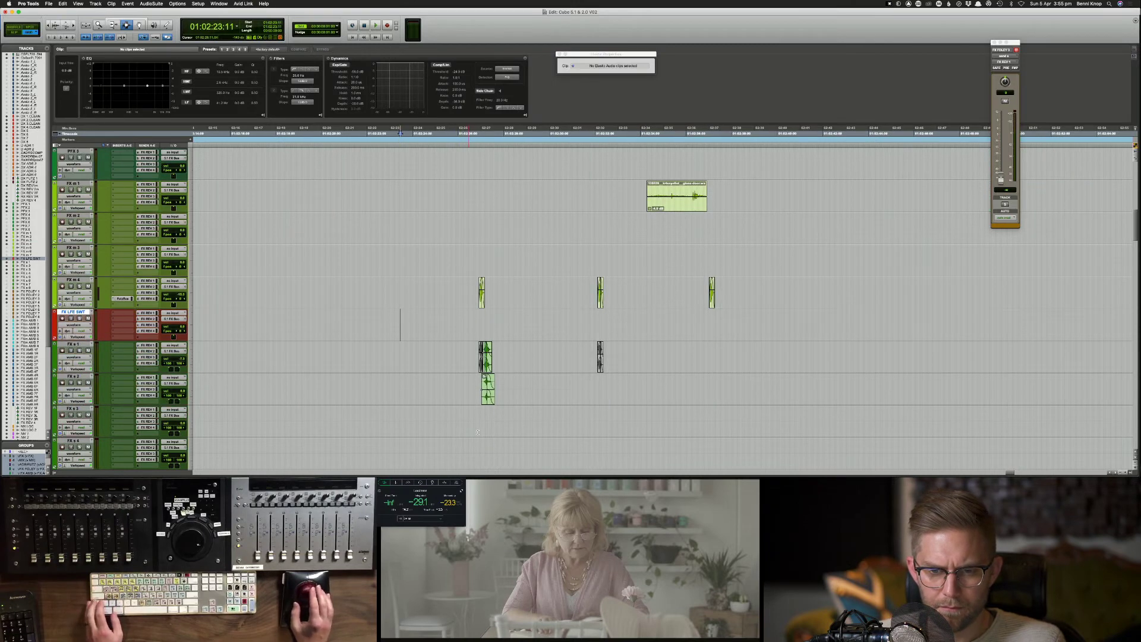
{"action": "left_click", "coordinate": [494, 386]}
{"action": "left_click", "coordinate": [480, 410]}
{"action": "key", "text": "super+Tab"}
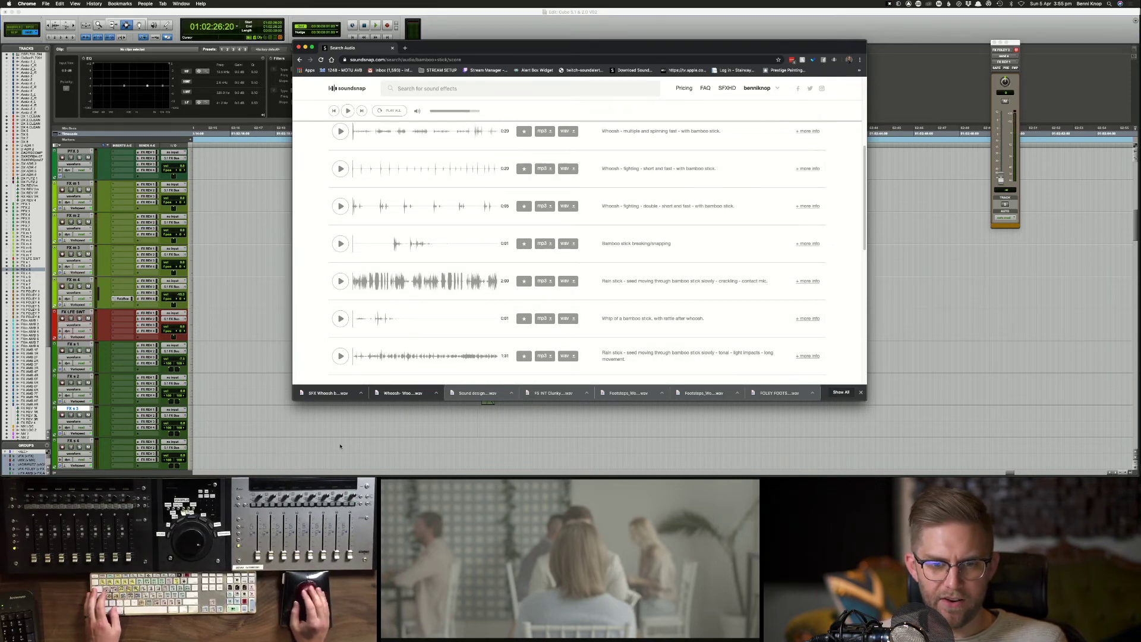
{"action": "key", "text": "super+Tab"}
{"action": "left_click_drag", "start_coordinate": [413, 385], "coordinate": [489, 427]}
{"action": "key", "text": "super+]"}
{"action": "key", "text": "super+]"}
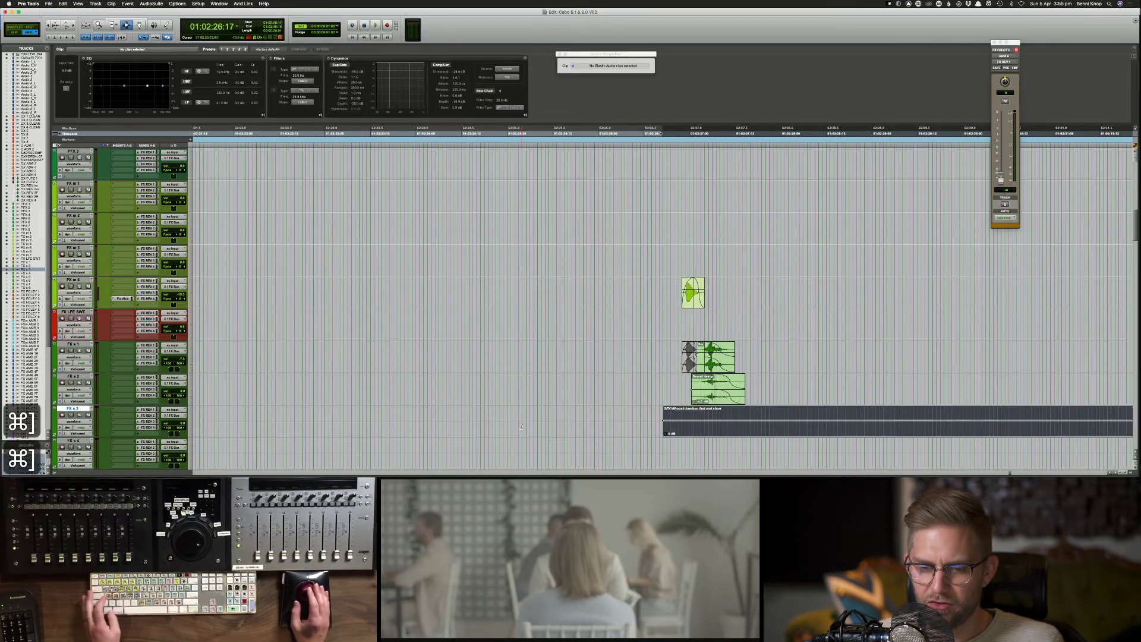
Step: Align the bamboo recording with the whoosh layers and delete the surplus audio, keeping one short swish on FX s 3
{"action": "left_click_drag", "start_coordinate": [708, 430], "coordinate": [657, 424]}
{"action": "key", "text": "F7"}
{"action": "left_click_drag", "start_coordinate": [581, 420], "coordinate": [854, 412]}
{"action": "key", "text": "Delete"}
{"action": "key", "text": "Delete"}
{"action": "double_click", "coordinate": [867, 414]}
{"action": "key", "text": "Delete"}
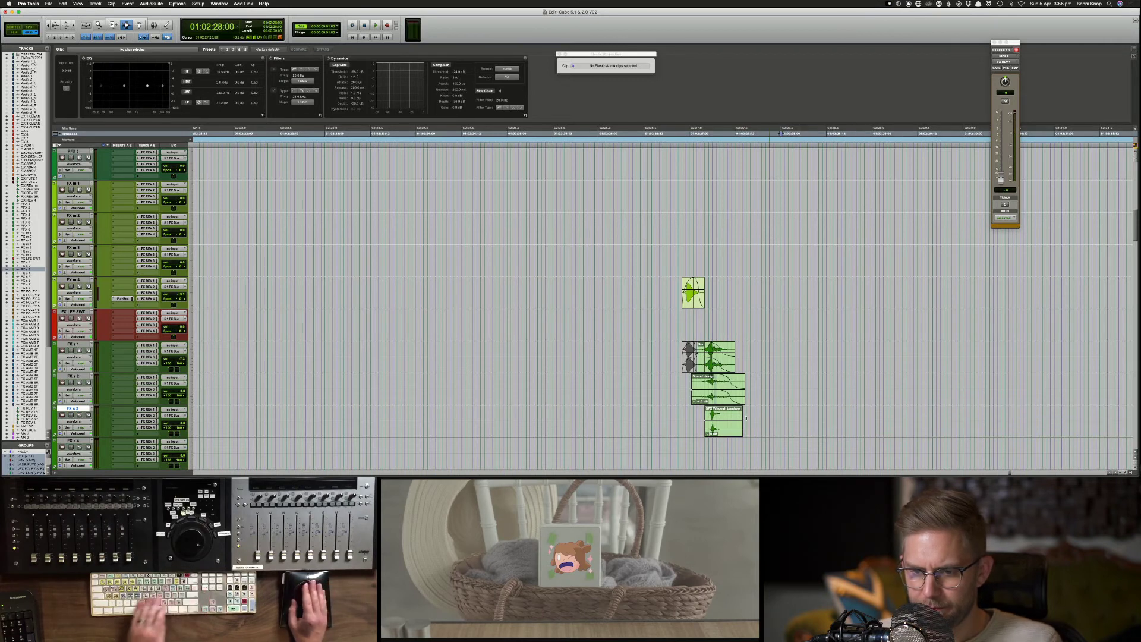
Step: Try adding fades to the trimmed bamboo swish on FX s 3, adjusting the fade lengths to fit
{"action": "left_click_drag", "start_coordinate": [781, 416], "coordinate": [693, 416]}
{"action": "key", "text": "f"}
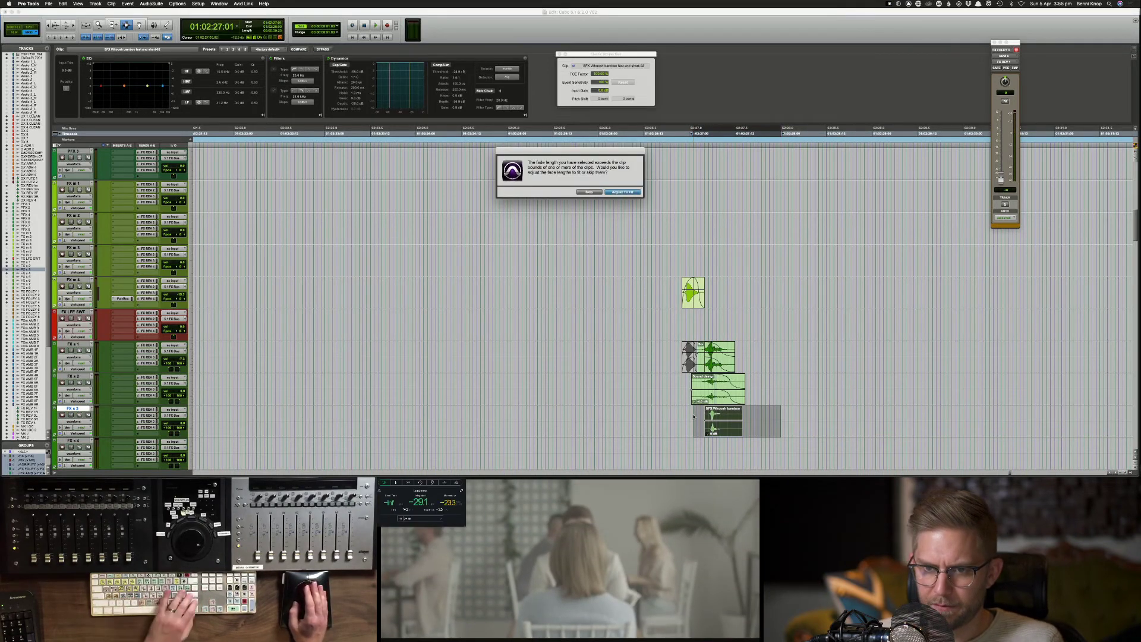
{"action": "key", "text": "Return"}
{"action": "left_click", "coordinate": [693, 416]}
{"action": "double_click", "coordinate": [693, 416]}
Step: Apply batch fades to the bamboo swish with a 120 ms fade-in, 80 ms crossfade and 120 ms fade-out
{"action": "key", "text": "super+f"}
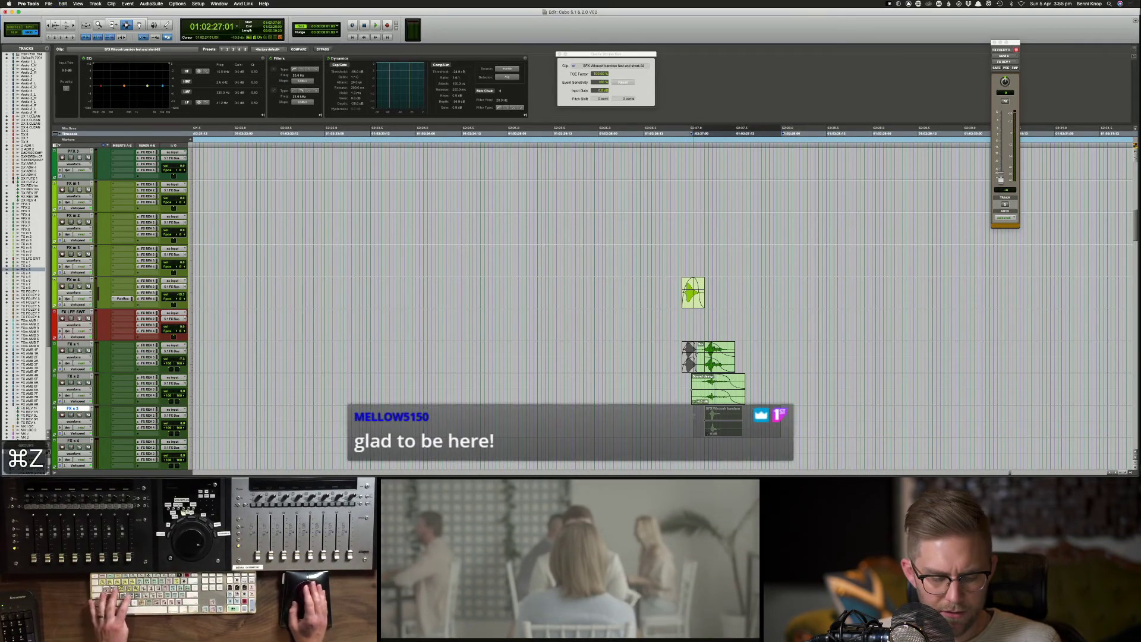
{"action": "type", "text": "120"}
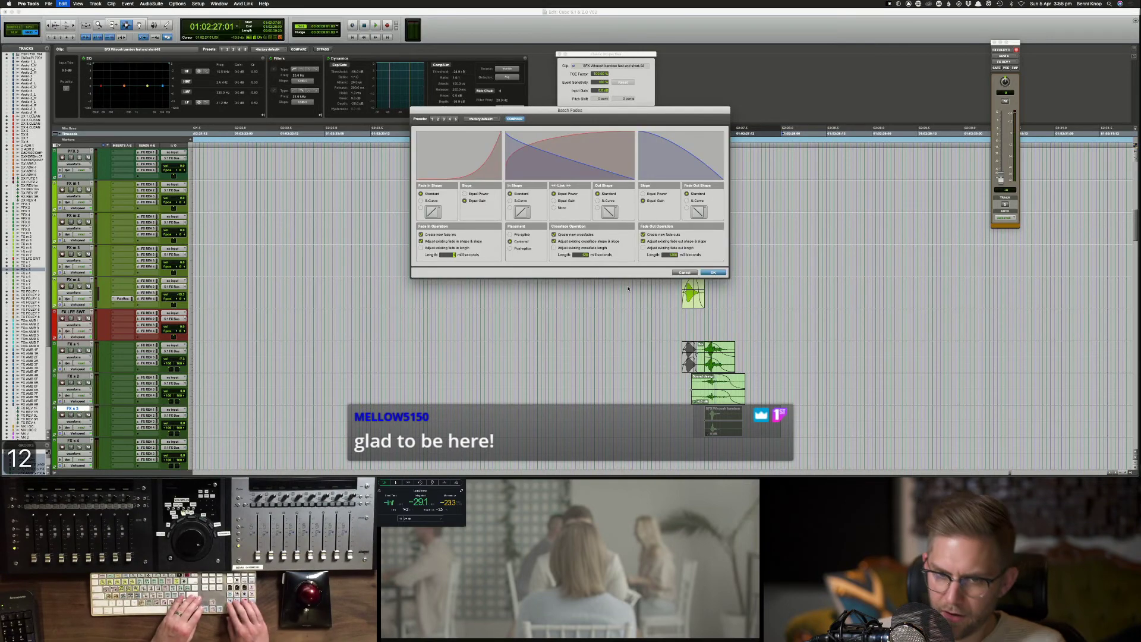
{"action": "key", "text": "Tab"}
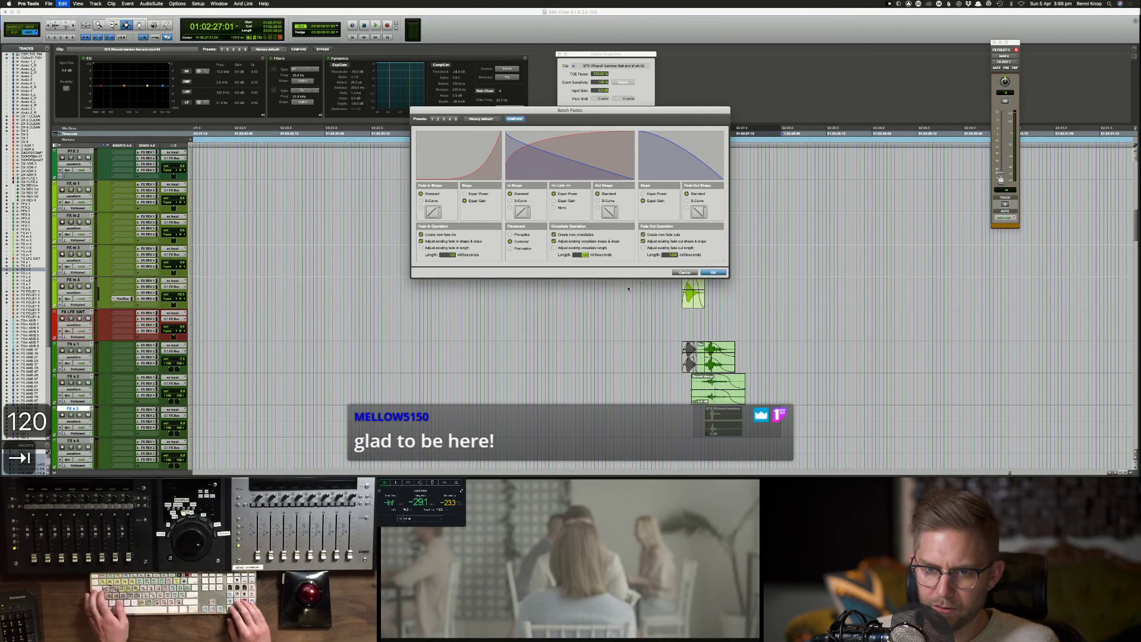
{"action": "type", "text": "80"}
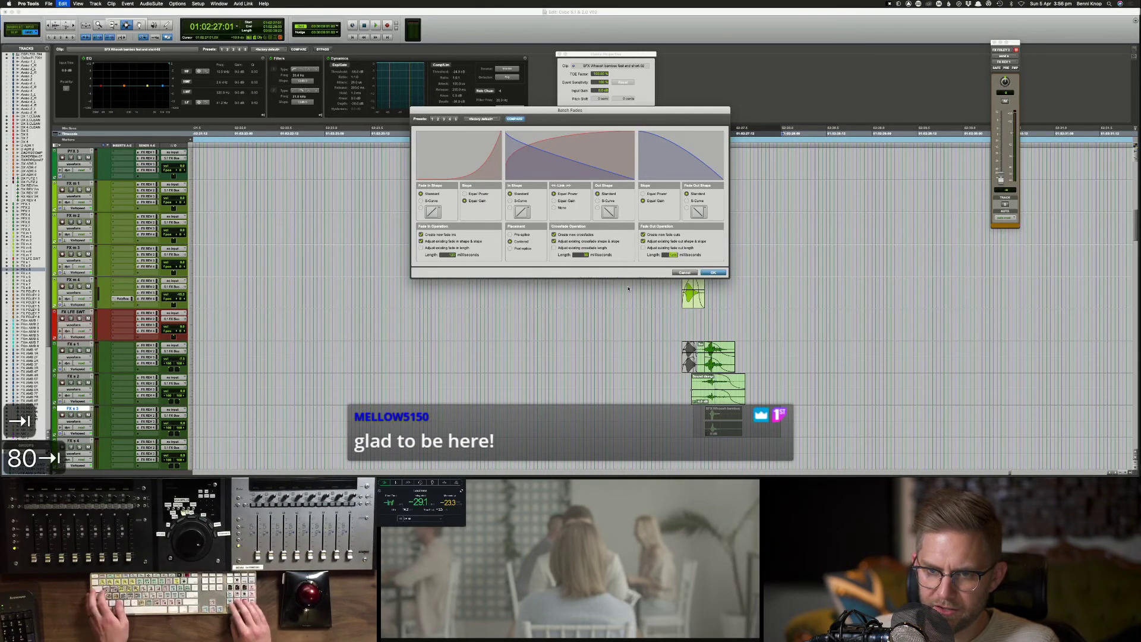
{"action": "key", "text": "Tab"}
{"action": "type", "text": "120"}
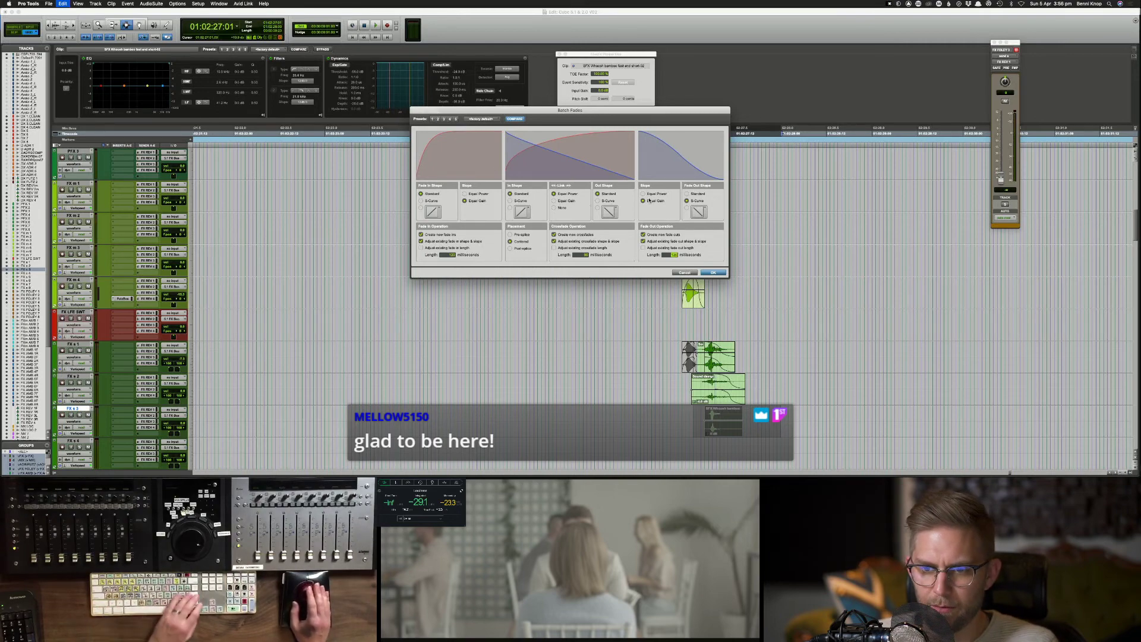
{"action": "key", "text": "Return"}
Step: Play the faded swish against the picture and stretch it longer with its Elastic Properties TCE factor
{"action": "left_click", "coordinate": [690, 132]}
{"action": "key", "text": "space"}
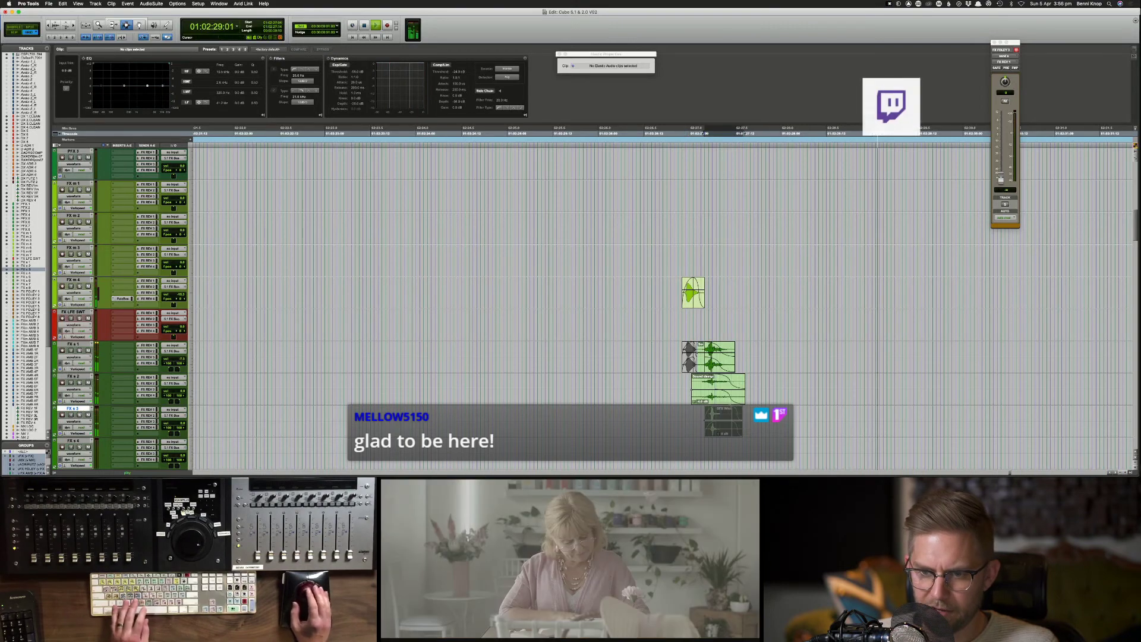
{"action": "key", "text": "space"}
{"action": "left_click_drag", "start_coordinate": [594, 72], "coordinate": [596, 60]}
{"action": "key", "text": "super+bracketright"}
{"action": "key", "text": "super+bracketright"}
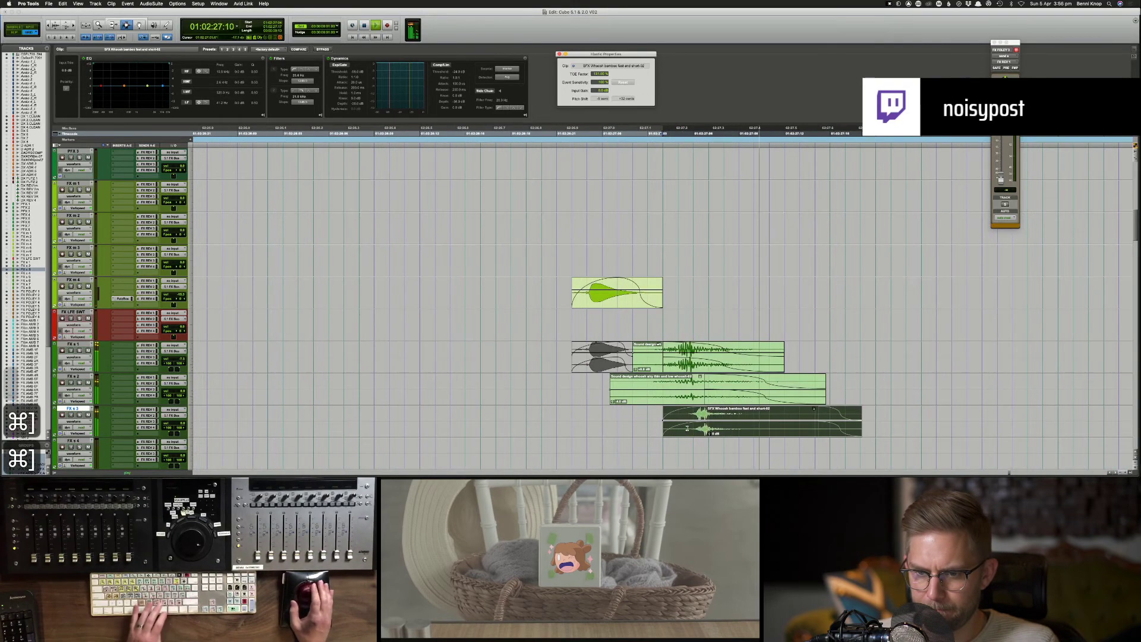
Step: Move the bamboo swish on FX s 3 slightly earlier to line its peak up with the whoosh layers, checking it in playback
{"action": "left_click_drag", "start_coordinate": [727, 410], "coordinate": [715, 411]}
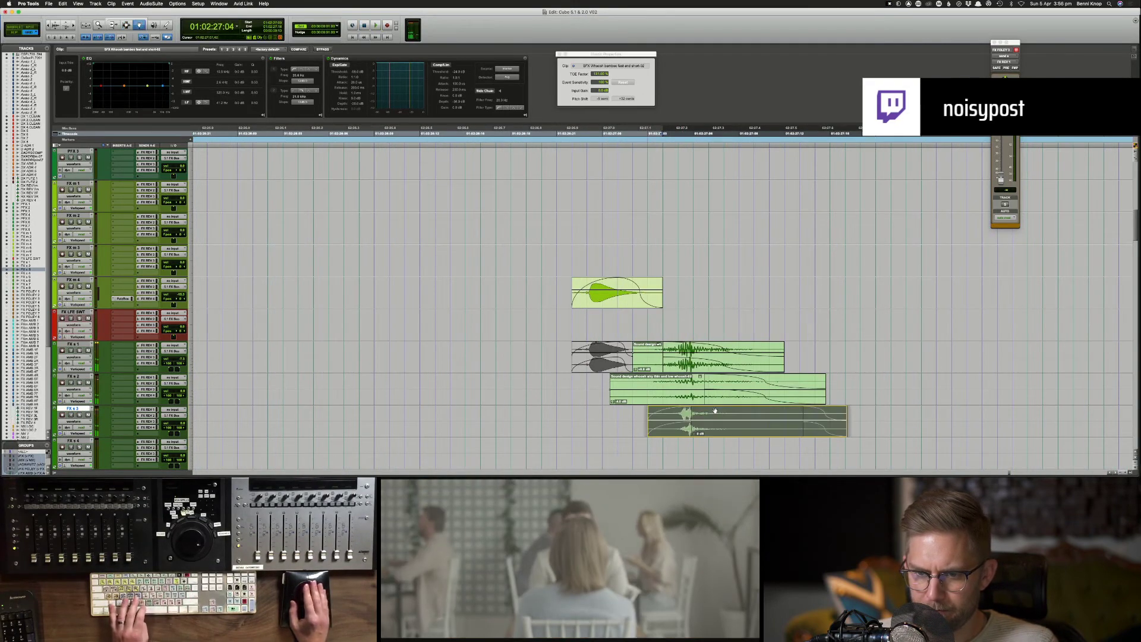
{"action": "key", "text": "space"}
{"action": "key", "text": "space"}
Step: Try making the swish mono by moving it onto FX m 2 and FX m 3 and deleting the FX m 3 channel
{"action": "left_click_drag", "start_coordinate": [720, 412], "coordinate": [719, 258]}
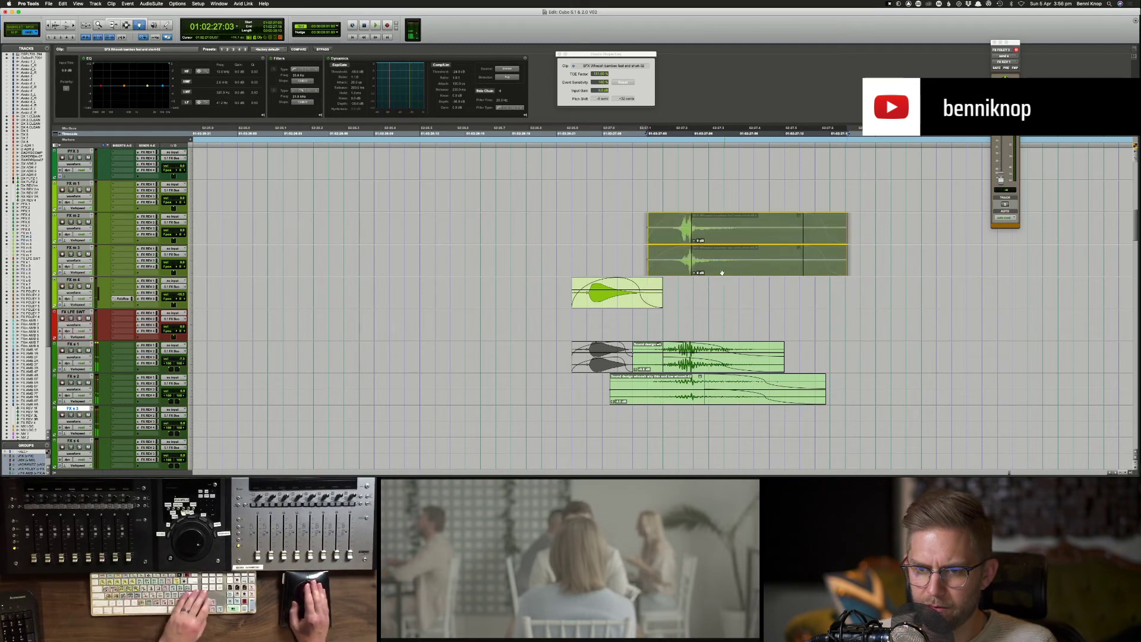
{"action": "left_click", "coordinate": [721, 271]}
{"action": "key", "text": "BackSpace"}
{"action": "left_click", "coordinate": [715, 233]}
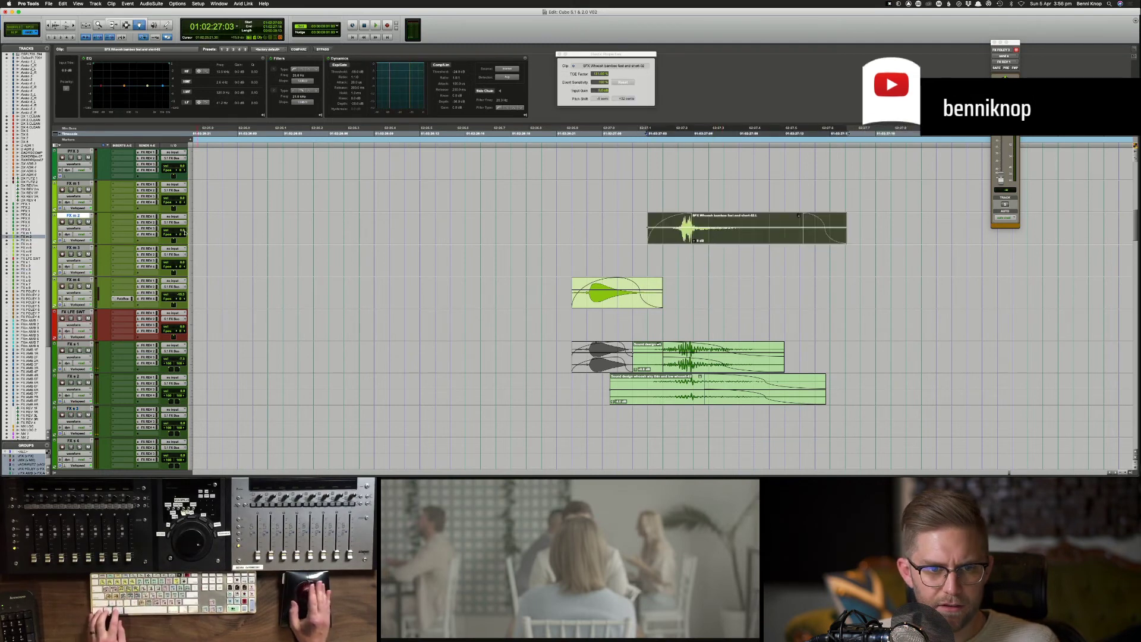
Step: Play the mono swish together with the whoosh layers, inspecting the tracks' pan automation
{"action": "key", "text": "ctrl+alt+super+Right"}
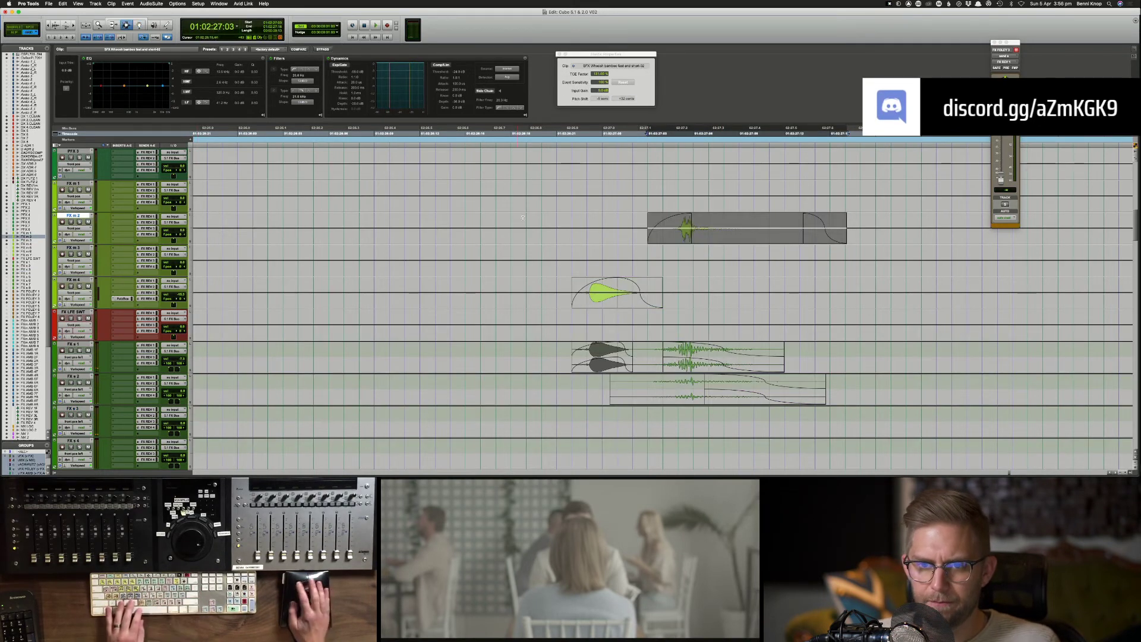
{"action": "left_click", "coordinate": [559, 184]}
{"action": "key", "text": "space"}
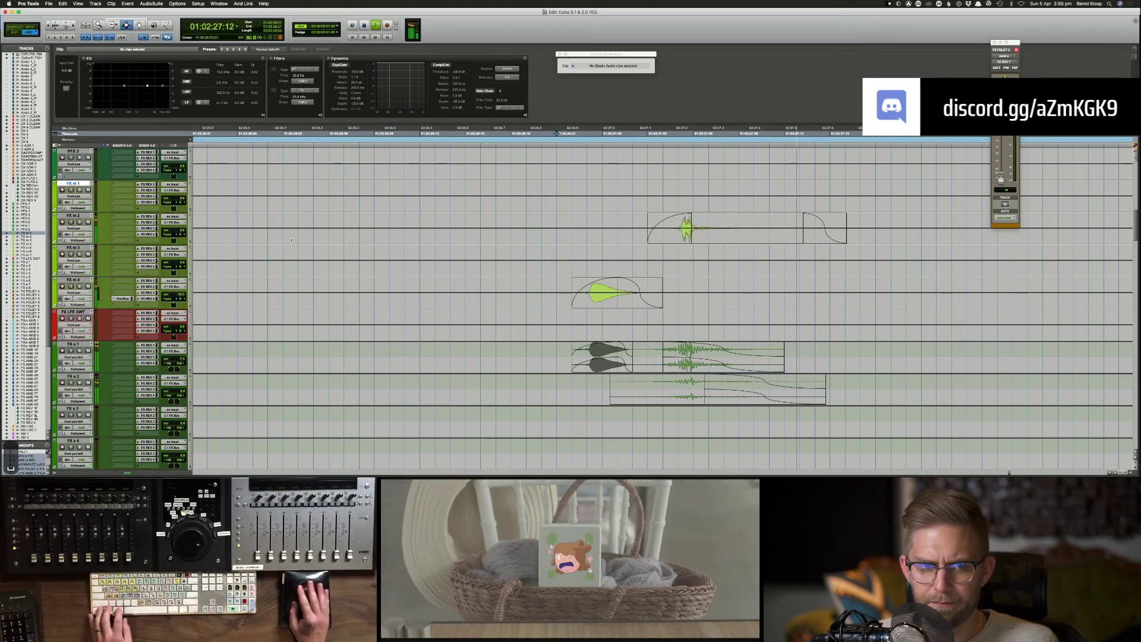
{"action": "left_click", "coordinate": [79, 217], "text": "ctrl+alt+super"}
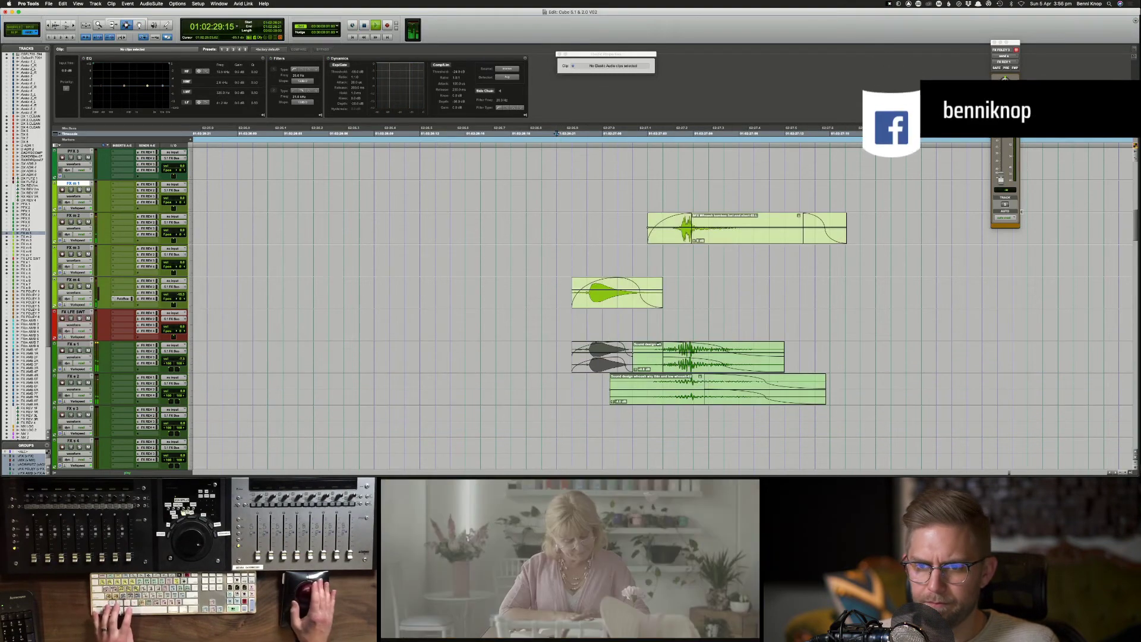
{"action": "key", "text": "space"}
Step: Try stretching the mono swish on FX m 2 further with the TCE factor and shifting it earlier to realign its peak
{"action": "left_click", "coordinate": [776, 241]}
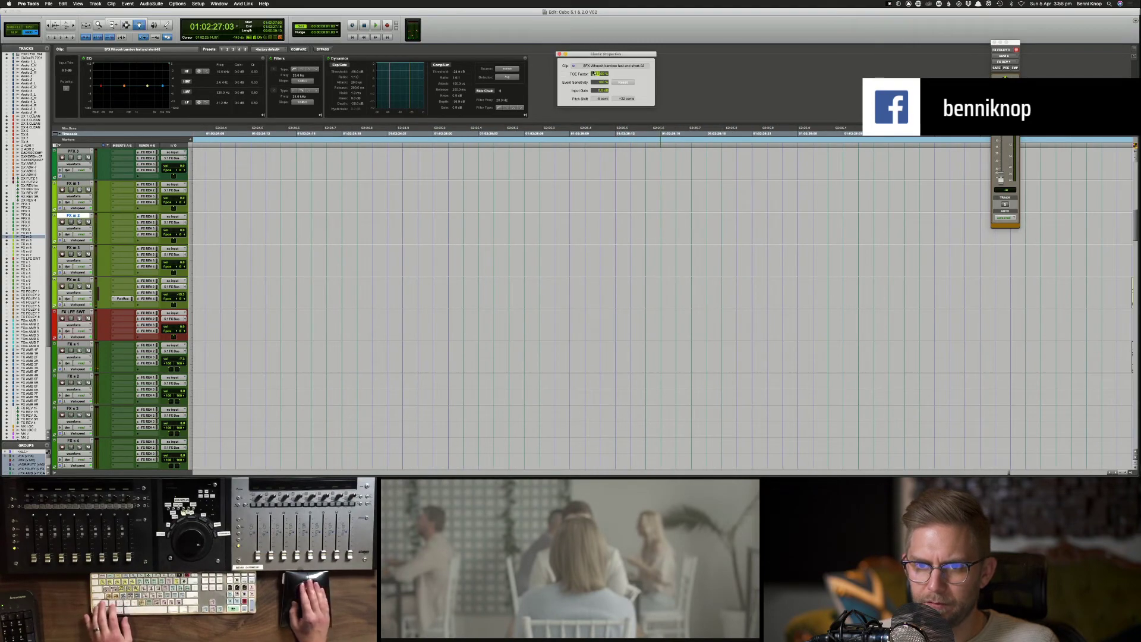
{"action": "key", "text": "Return"}
{"action": "key", "text": "r"}
{"action": "key", "text": "r"}
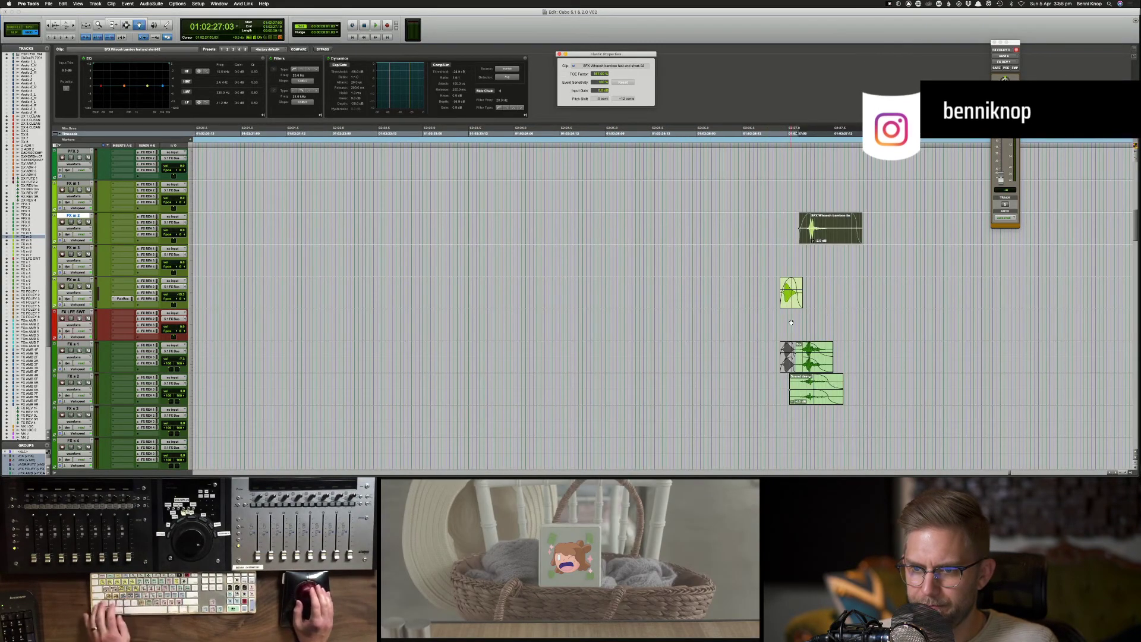
{"action": "key", "text": "t"}
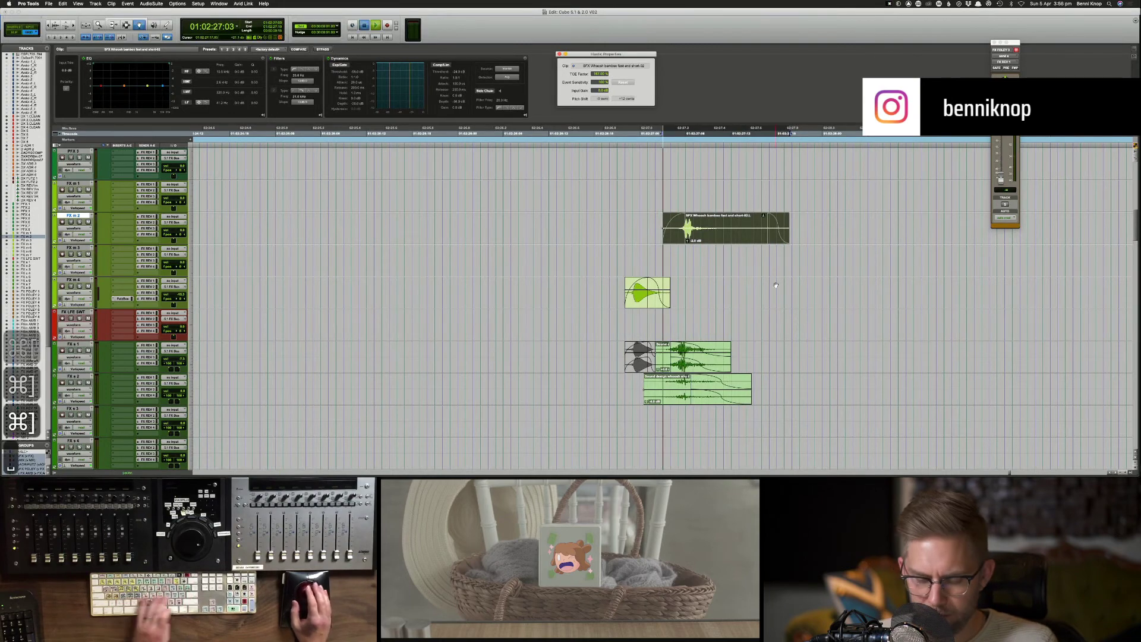
{"action": "key", "text": "super+bracketright"}
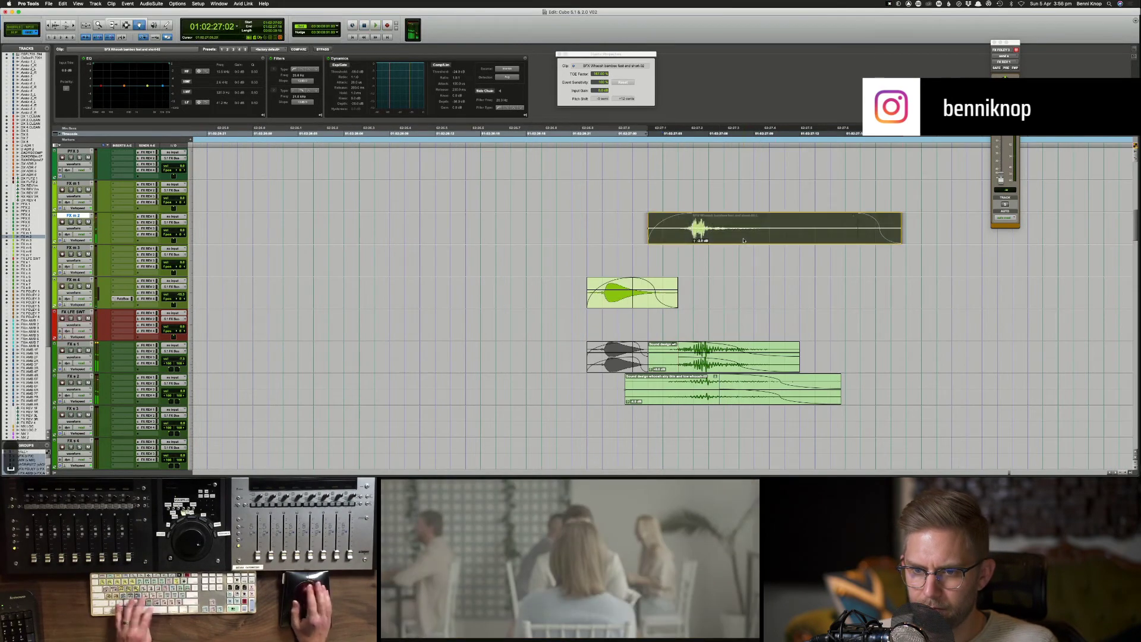
{"action": "key", "text": "space"}
{"action": "key", "text": "space"}
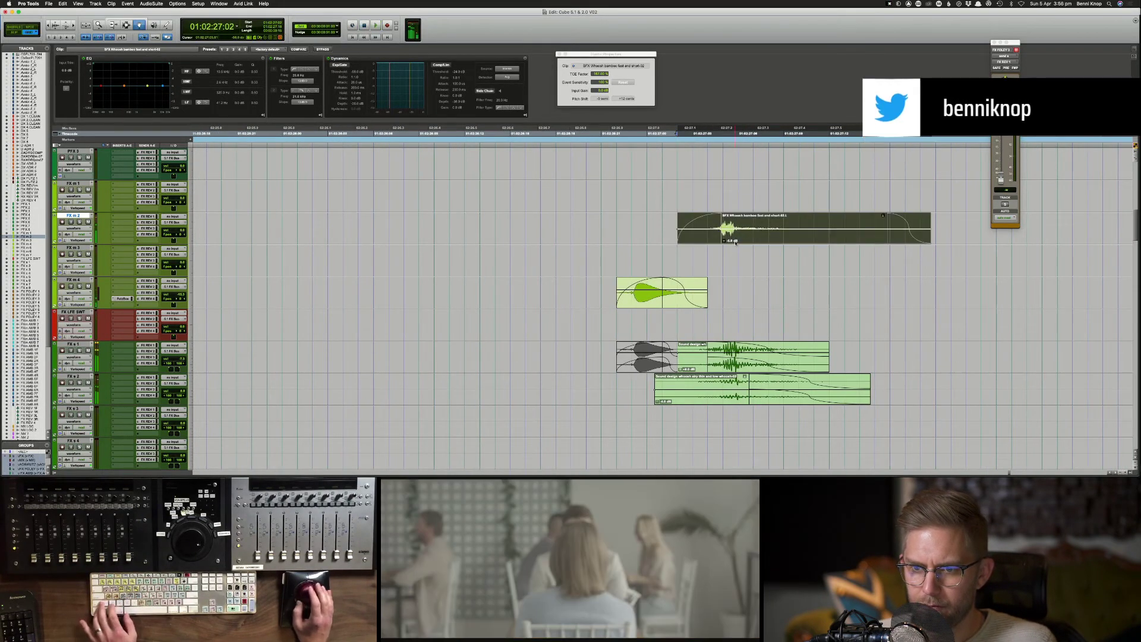
Step: Try a longer fade-out on the mono swish, starting shortly after its peak, and replay it from before the whooshes
{"action": "left_click", "coordinate": [591, 247]}
{"action": "key", "text": "space"}
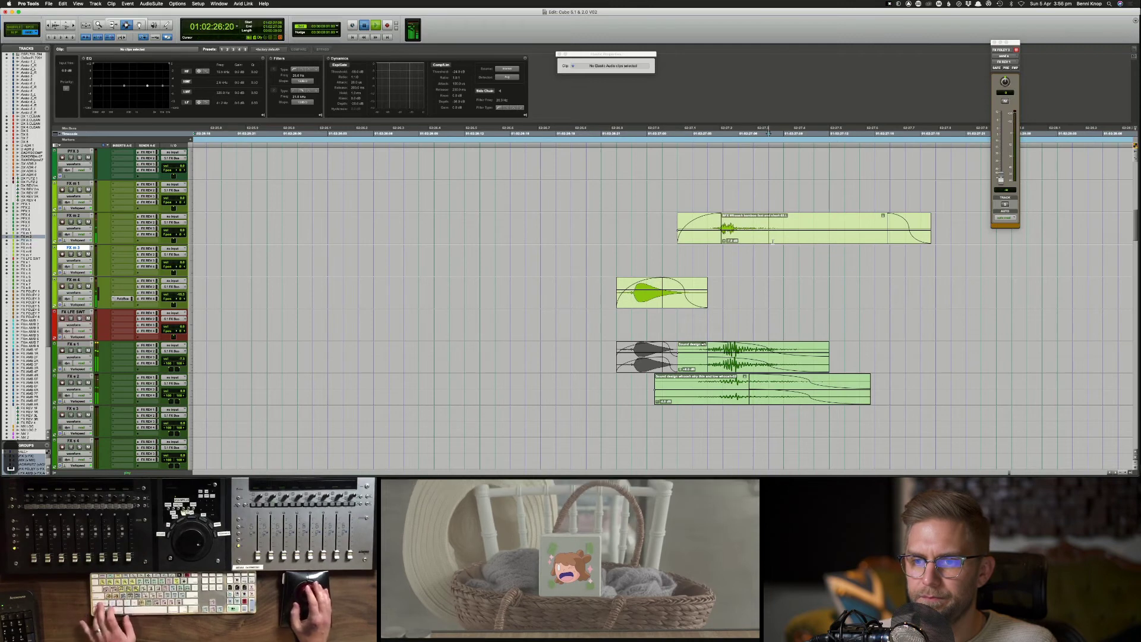
{"action": "left_click", "coordinate": [773, 242]}
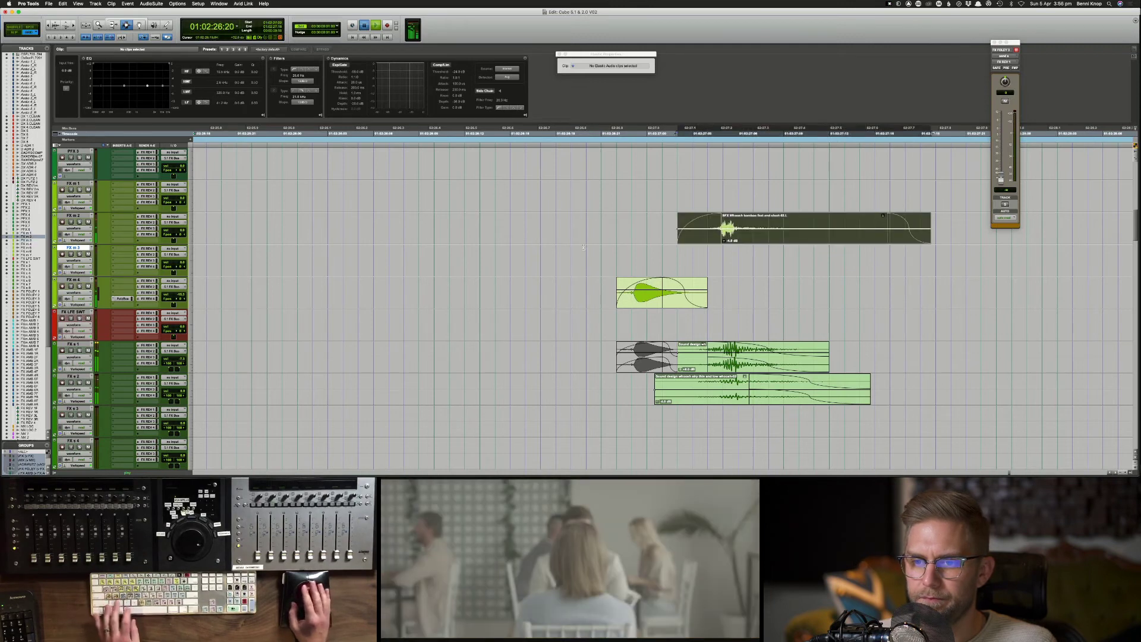
{"action": "left_click", "coordinate": [584, 247]}
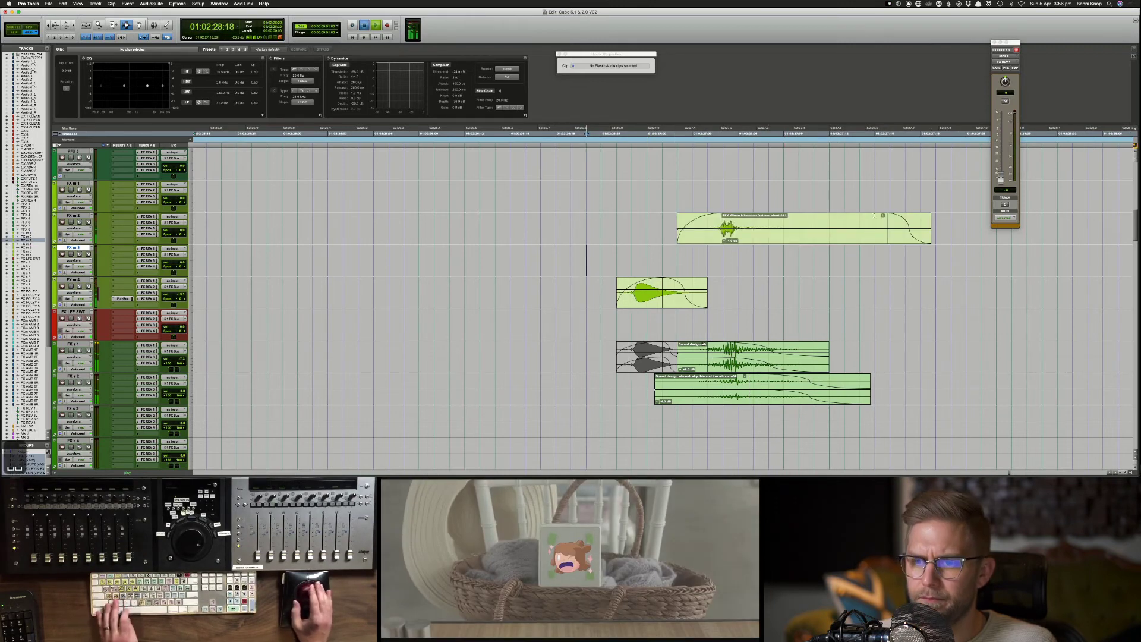
{"action": "left_click", "coordinate": [764, 226]}
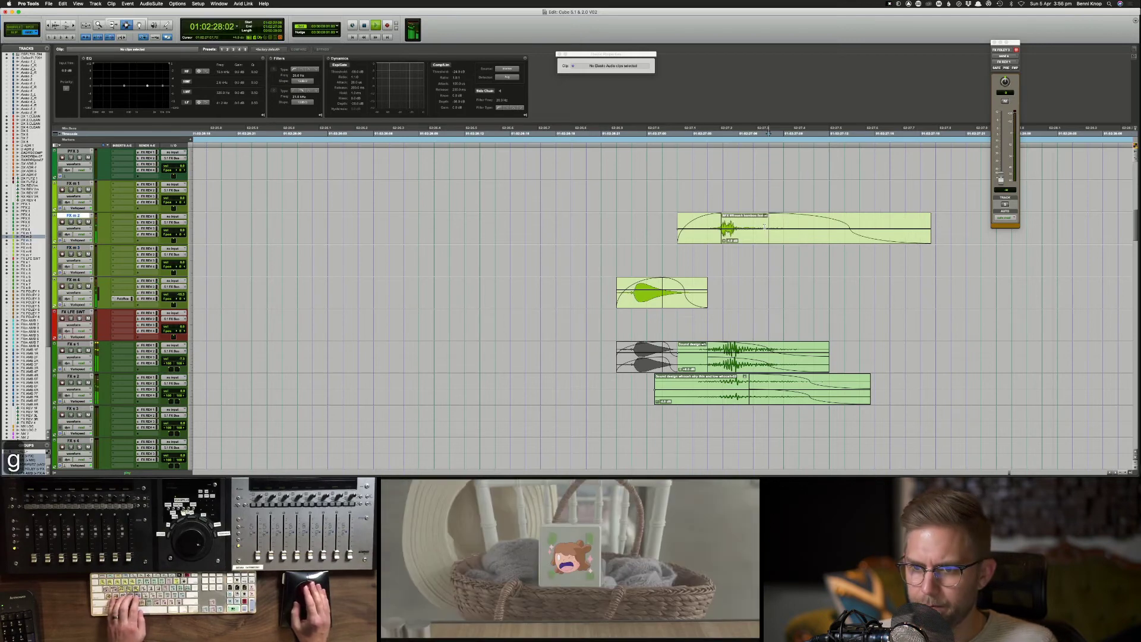
{"action": "left_click", "coordinate": [576, 229]}
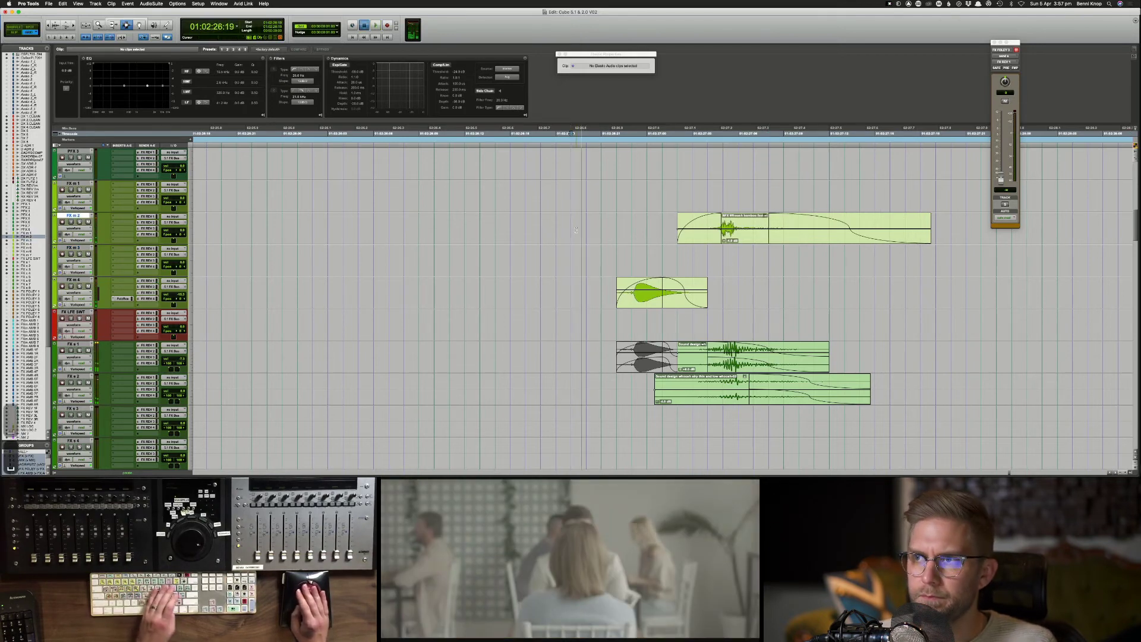
Step: Save the session while playing on past the whoosh passage in a wider timeline view
{"action": "key", "text": "super+bracketleft"}
{"action": "key", "text": "super+bracketleft"}
{"action": "key", "text": "super+bracketleft"}
{"action": "key", "text": "super+bracketleft"}
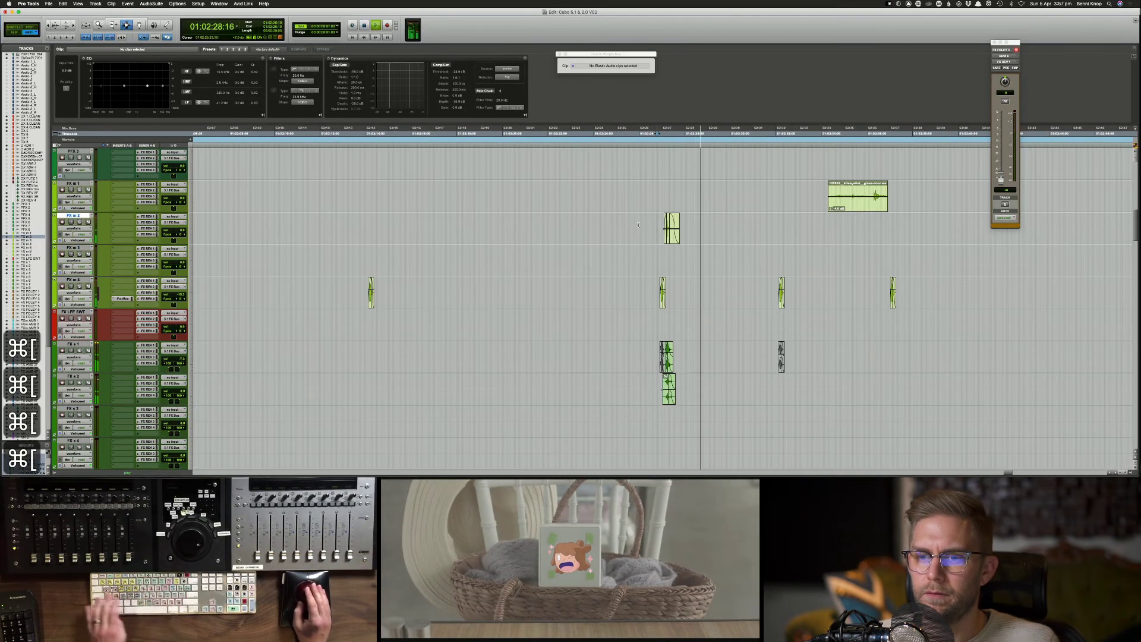
{"action": "key", "text": "super+s"}
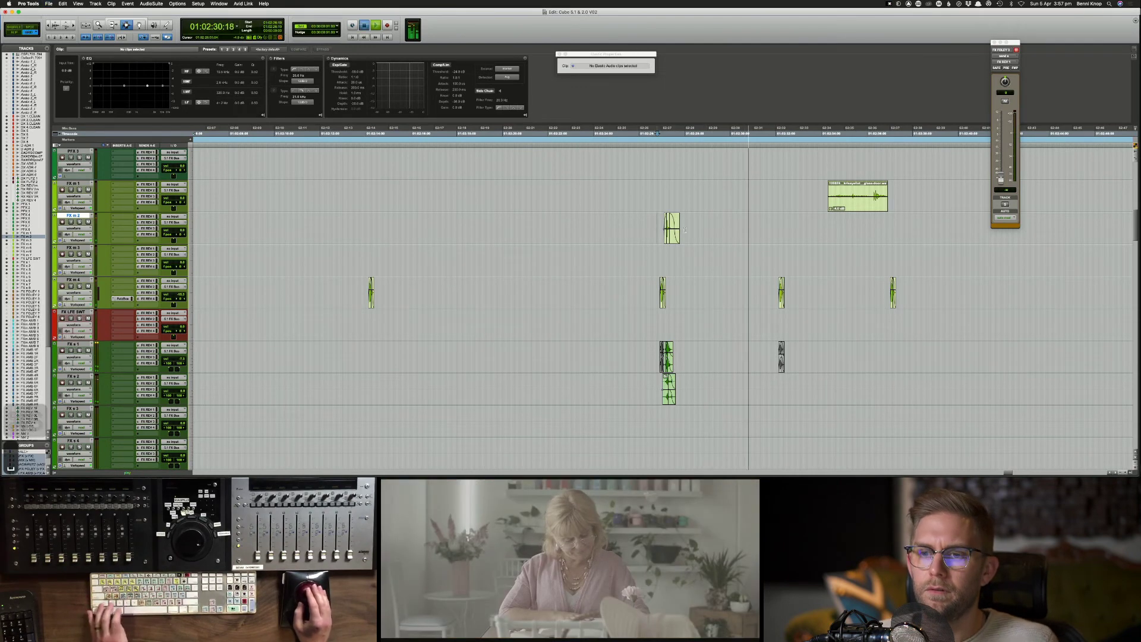
{"action": "key", "text": "space"}
Step: Undo the mono swish edits on FX m 2, going back to the stereo swish on FX s 3
{"action": "key", "text": "super+z"}
{"action": "key", "text": "super+z"}
{"action": "key", "text": "super+z"}
{"action": "key", "text": "super+z"}
{"action": "key", "text": "super+z"}
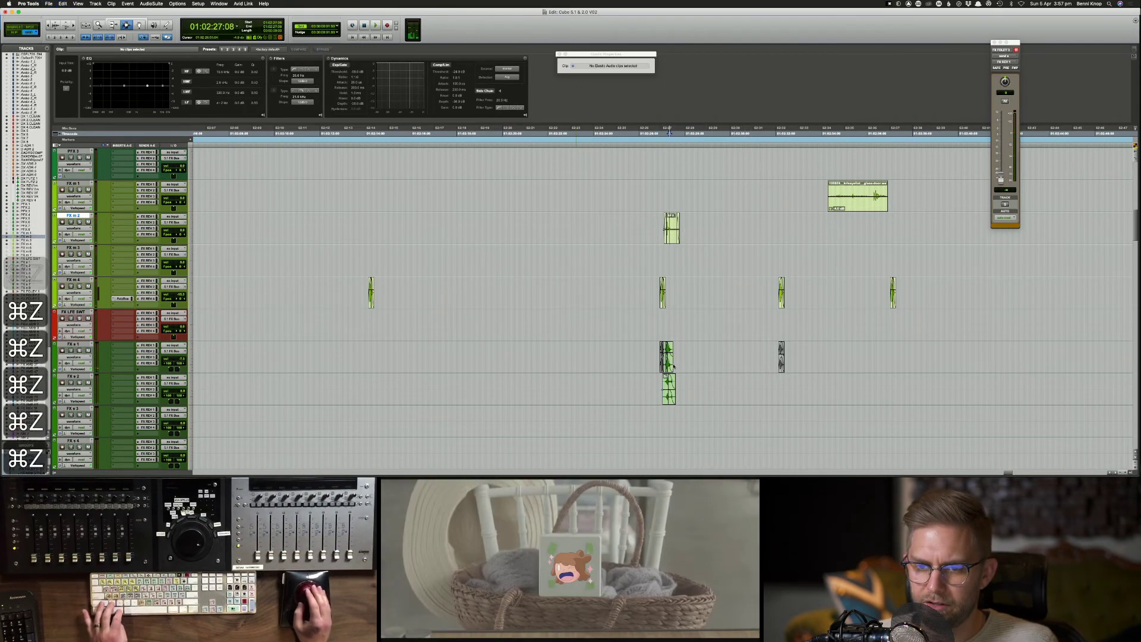
{"action": "key", "text": "super+z"}
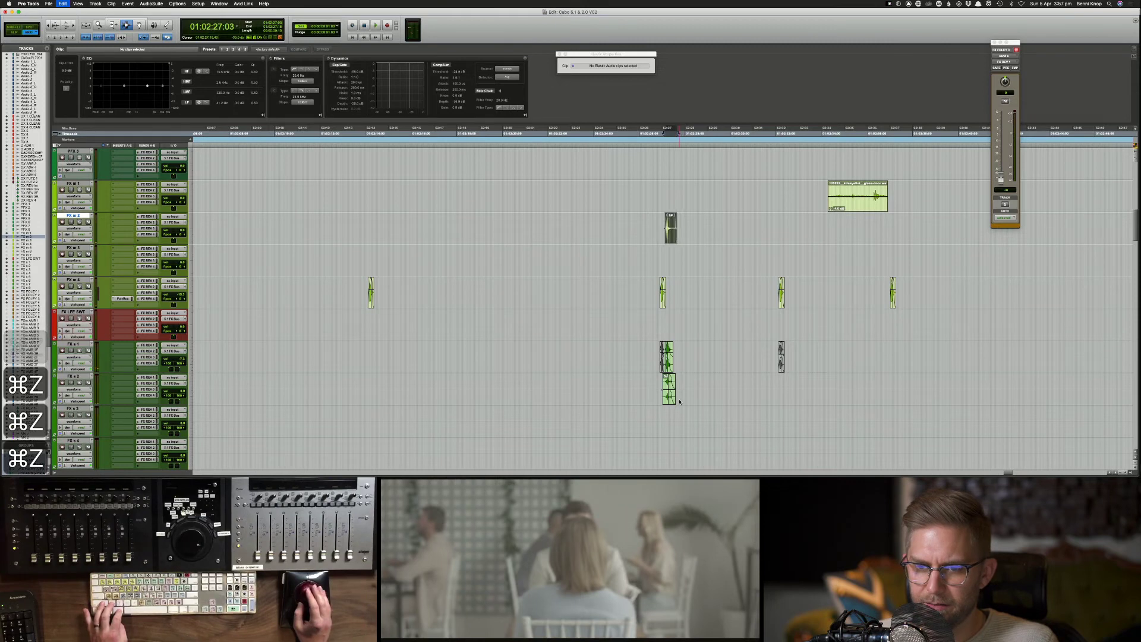
{"action": "key", "text": "super+z"}
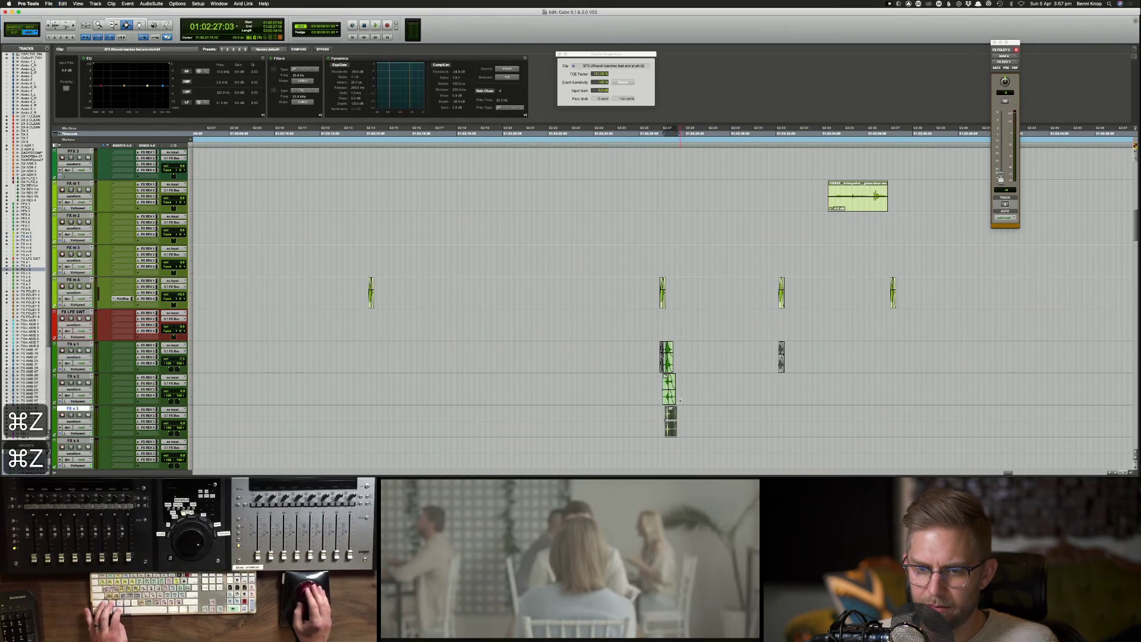
Step: Play the stereo swish on FX s 3 with the whoosh layers and check its alignment up close
{"action": "key", "text": "space"}
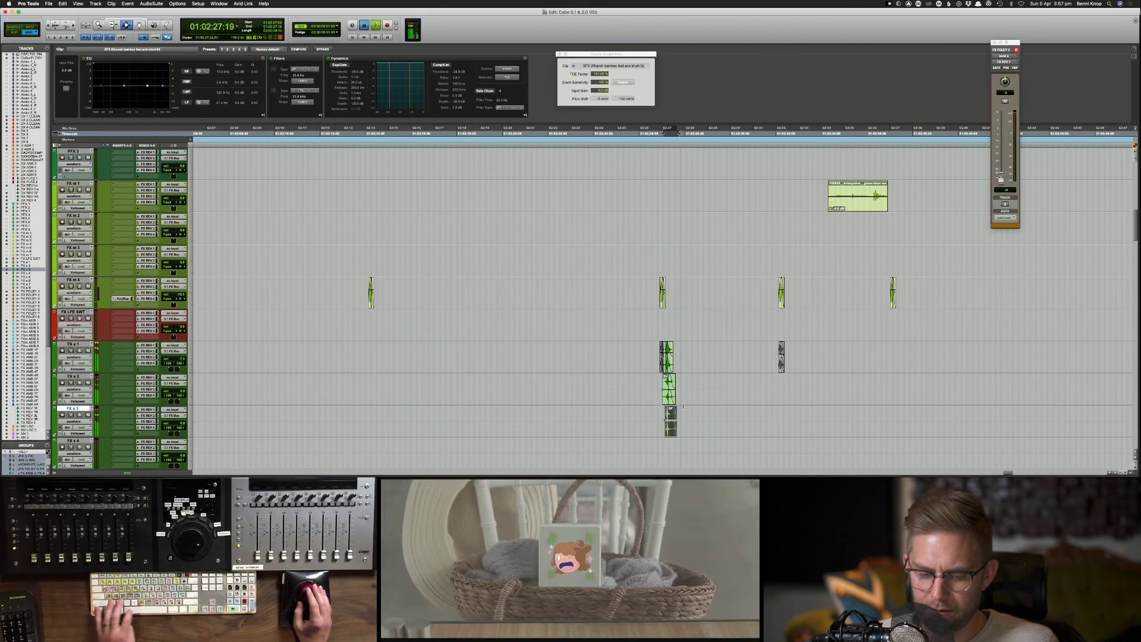
{"action": "key", "text": "super+]"}
{"action": "key", "text": "super+]"}
{"action": "key", "text": "super+]"}
{"action": "key", "text": "super+]"}
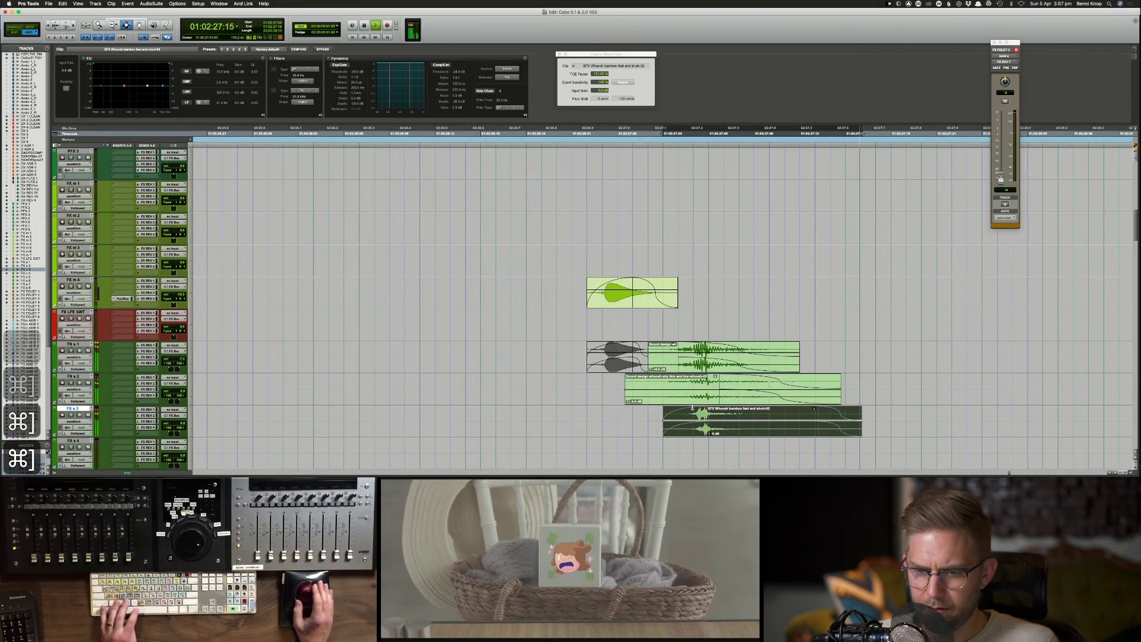
{"action": "key", "text": "space"}
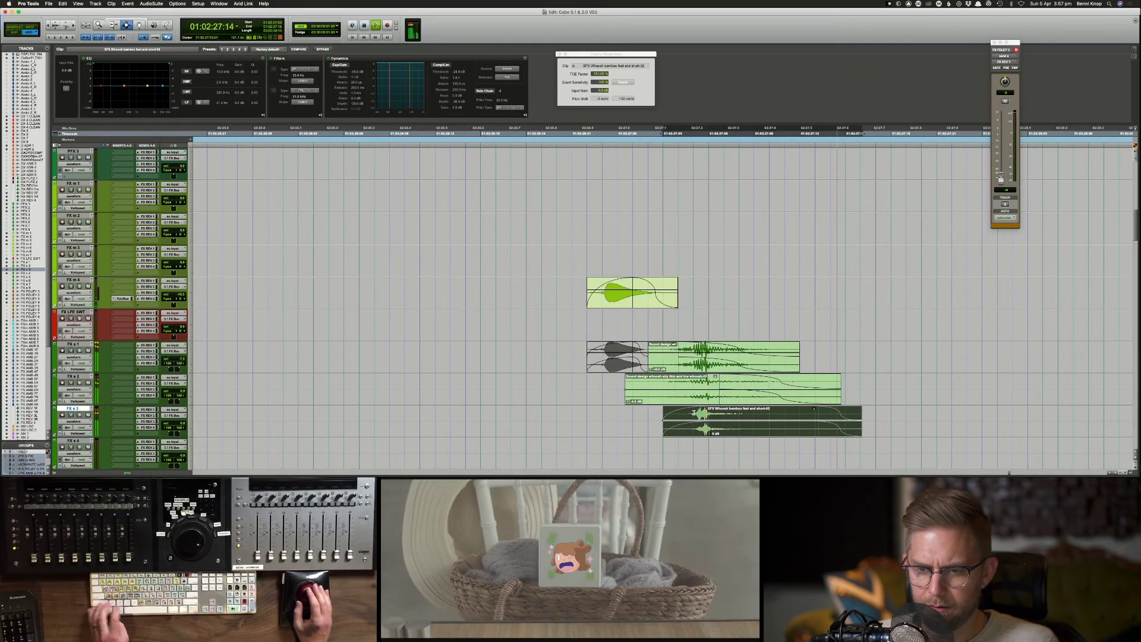
Step: Adjust the pan automation of the stereo swish on FX s 3 while replaying it, and return the tracks to waveform view
{"action": "left_click", "coordinate": [170, 428], "text": "ctrl+super"}
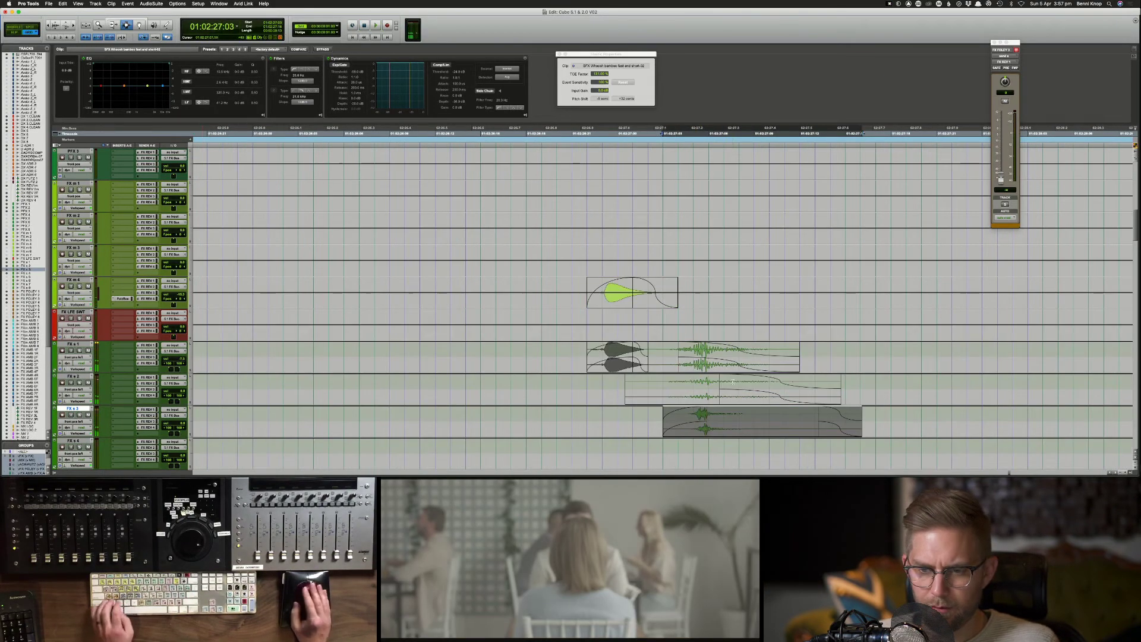
{"action": "key", "text": "F6"}
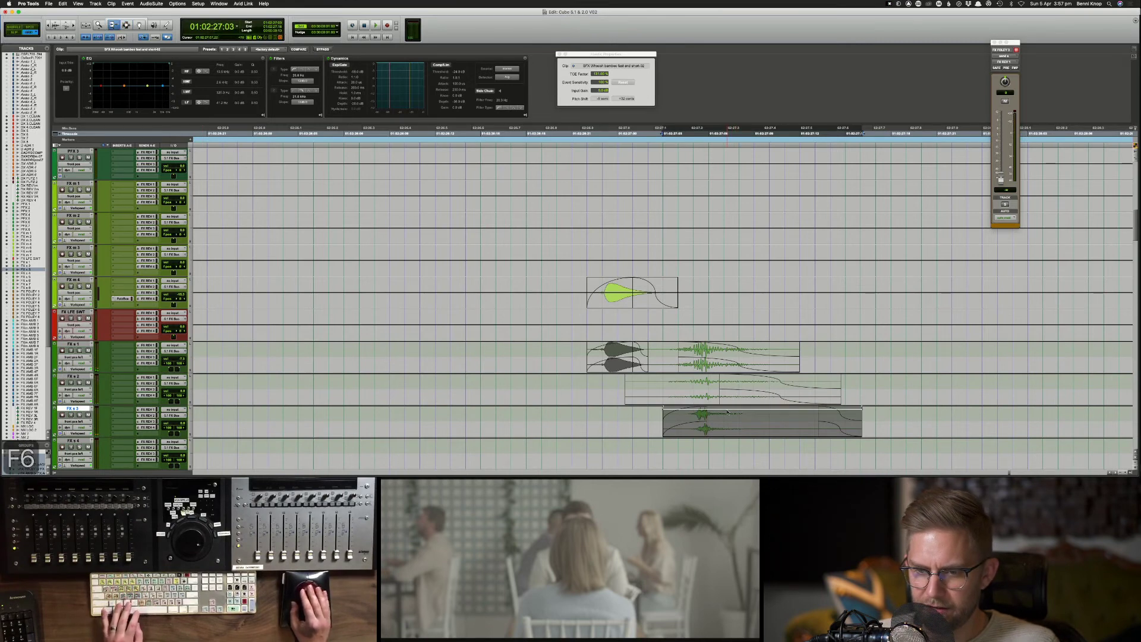
{"action": "key", "text": "space"}
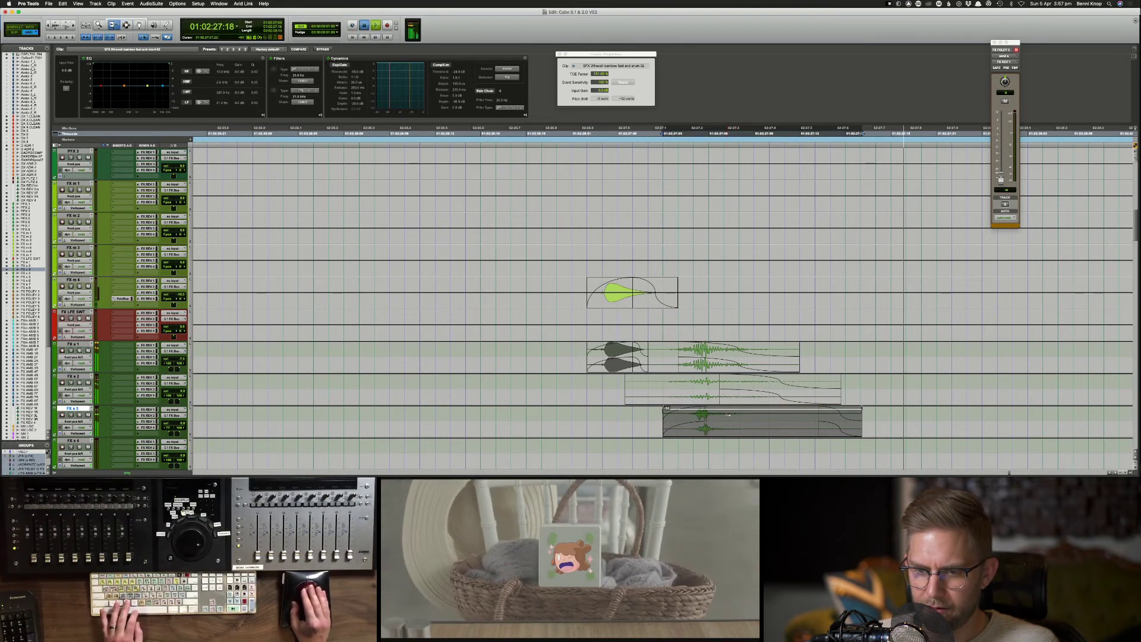
{"action": "key", "text": "space"}
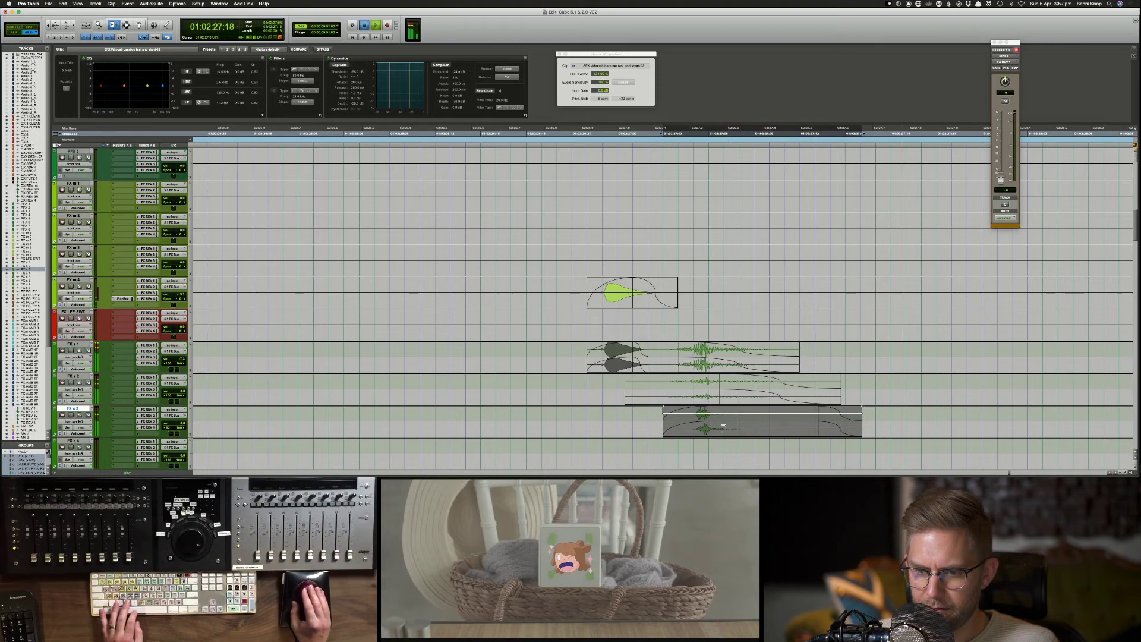
{"action": "key", "text": "space"}
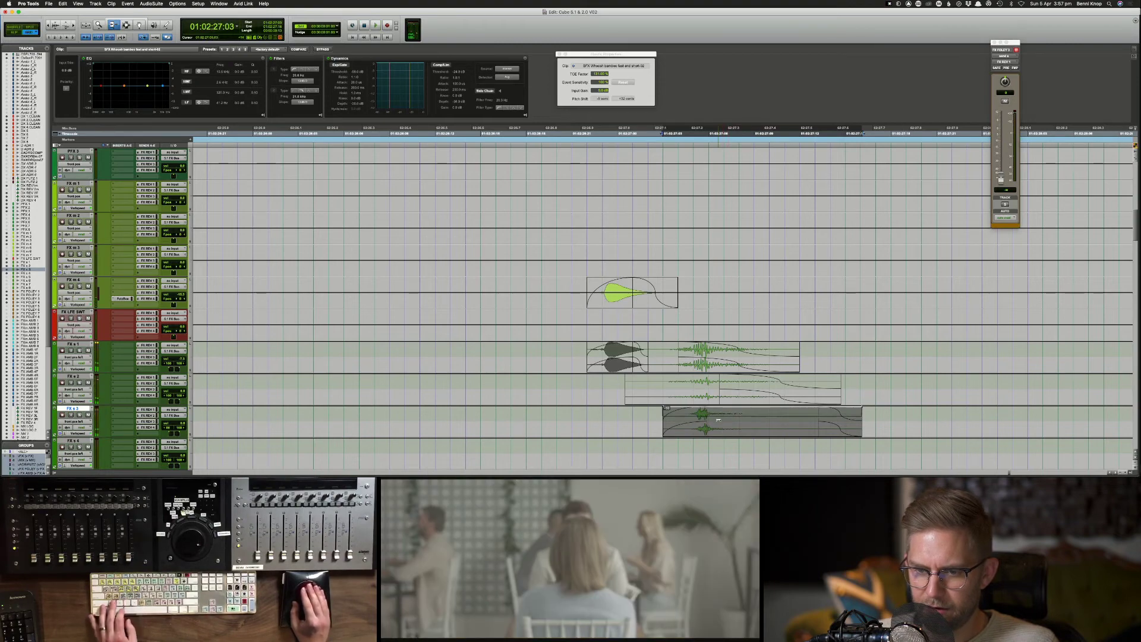
{"action": "key", "text": "space"}
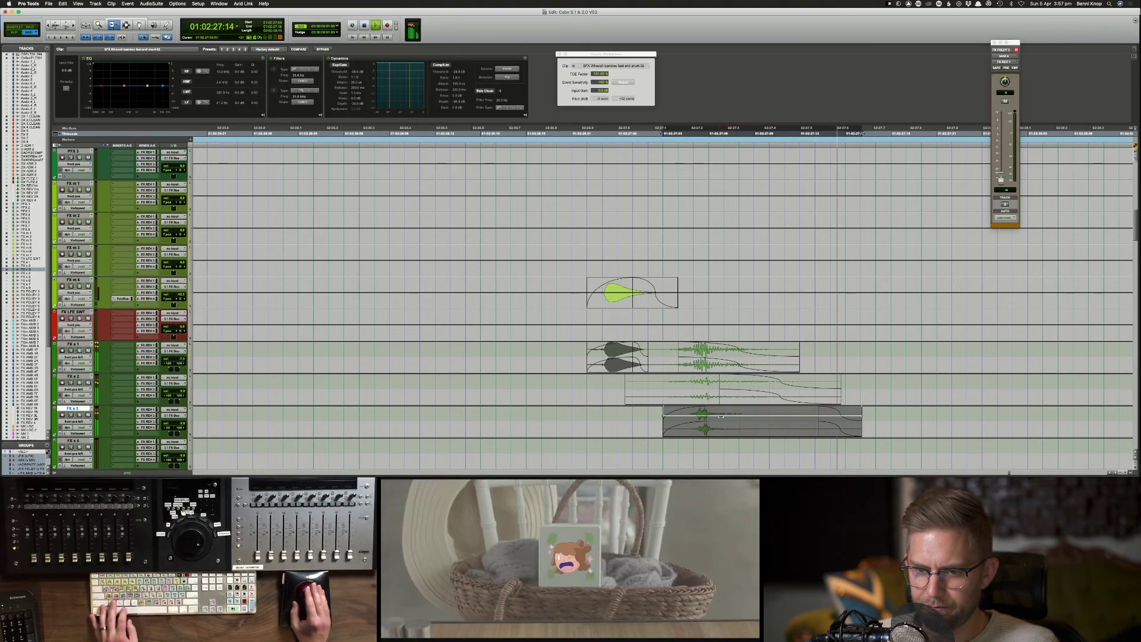
{"action": "key", "text": "space"}
{"action": "left_click", "coordinate": [69, 411], "text": "ctrl+alt+super"}
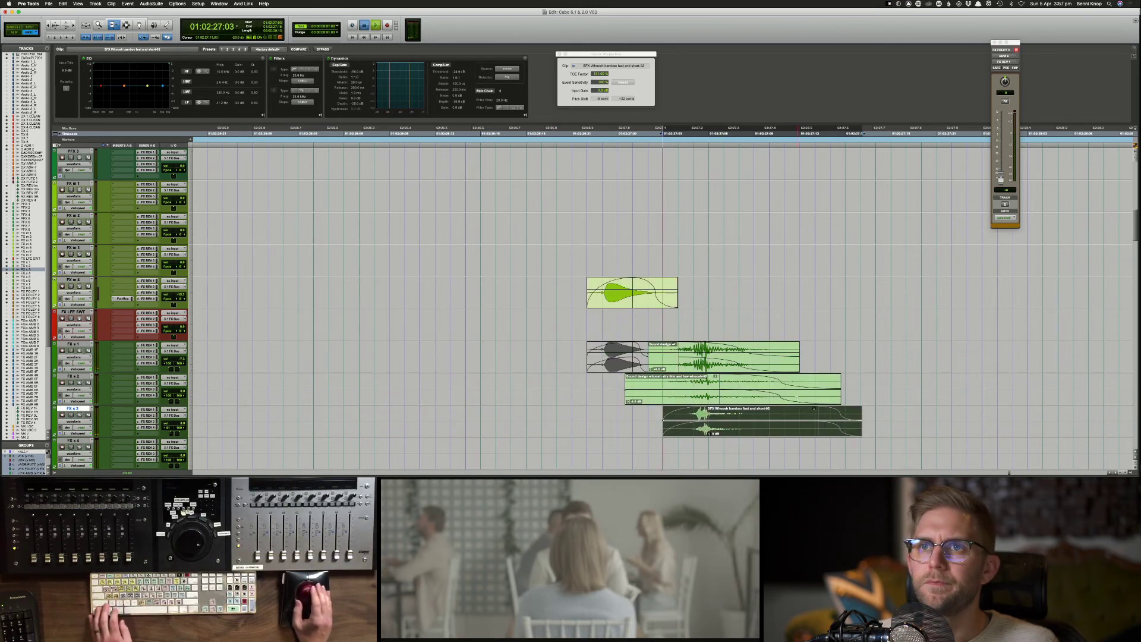
Step: Lower the clip gain of the swish on FX s 3 and lengthen the clip through its TCE factor
{"action": "key", "text": "space"}
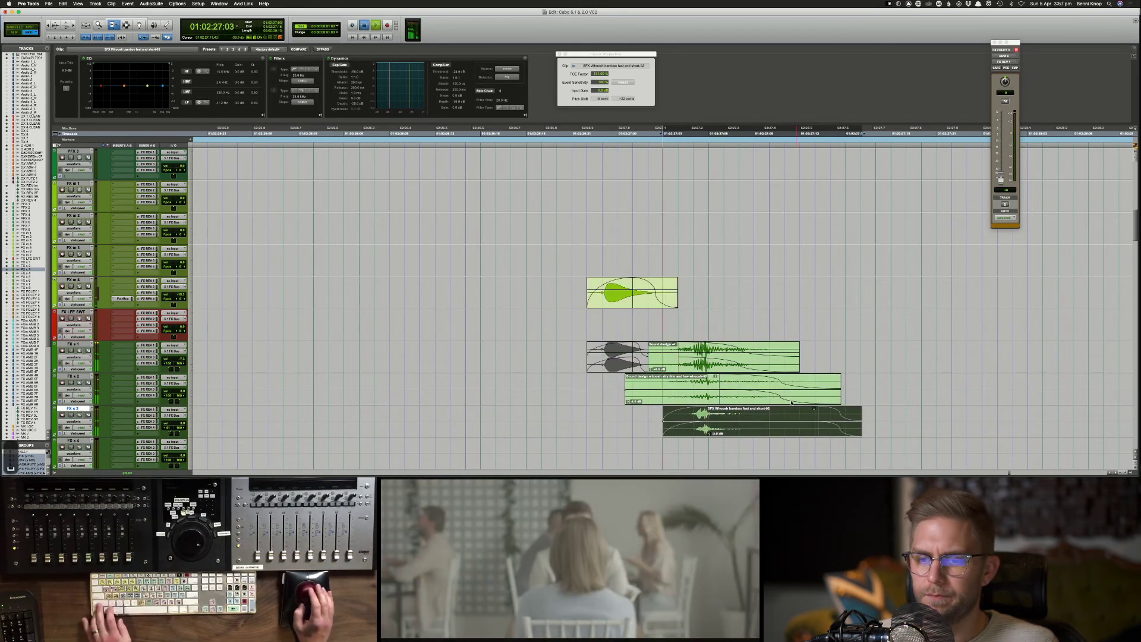
{"action": "scroll", "coordinate": [791, 402], "scroll_direction": "down", "scroll_amount": 2}
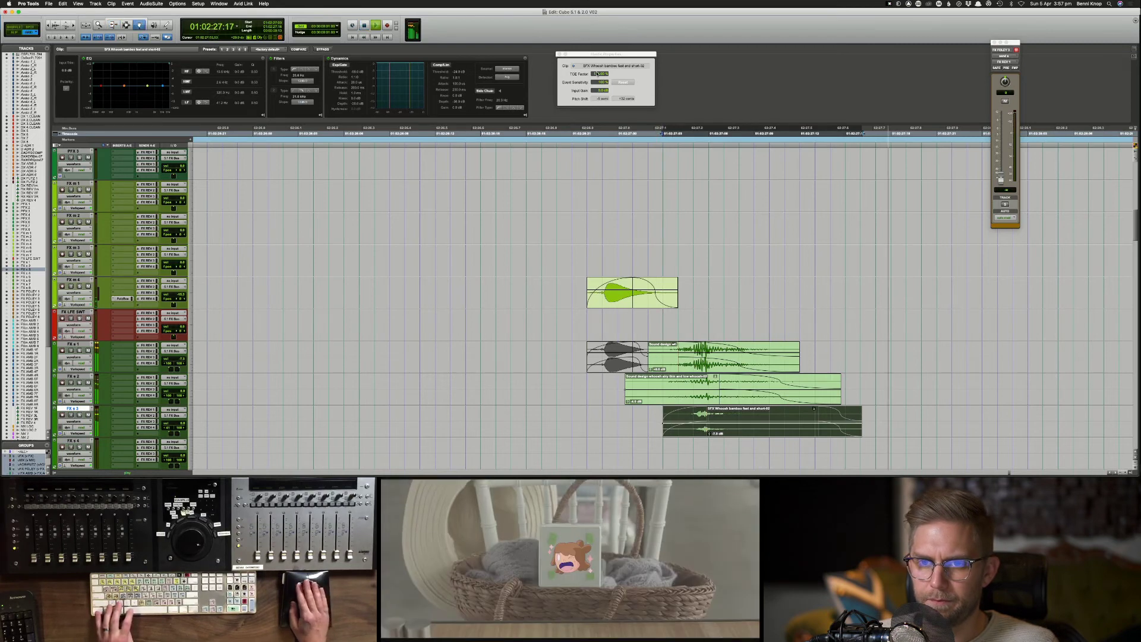
{"action": "left_click", "coordinate": [599, 60]}
{"action": "left_click_drag", "start_coordinate": [601, 54], "coordinate": [602, 52]}
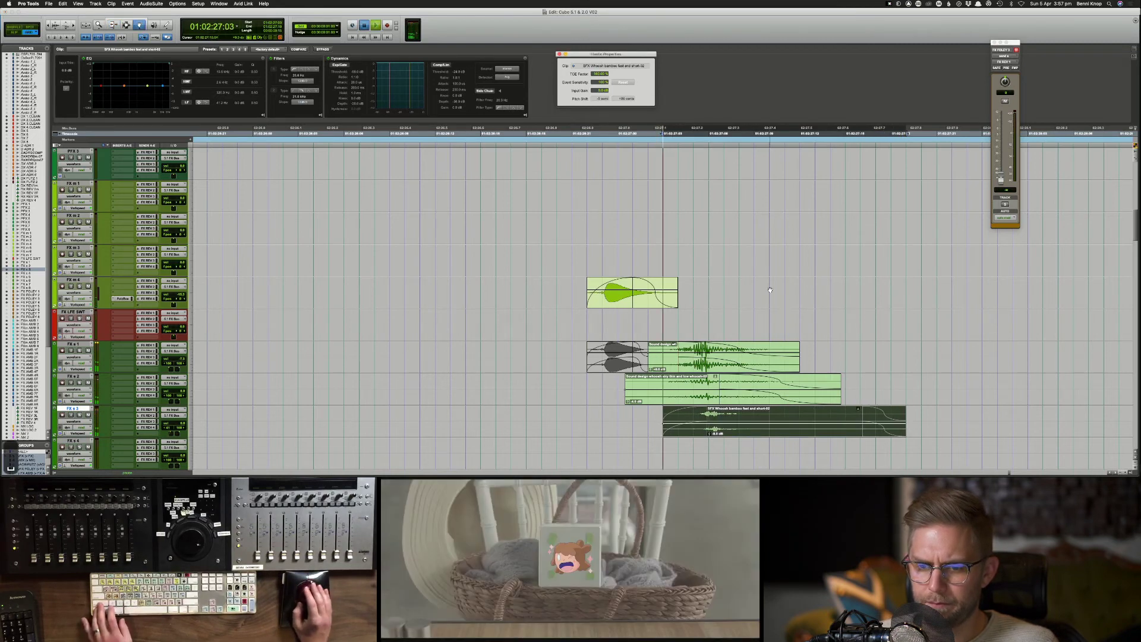
Step: Move the lengthened swish earlier to start with the FX s 1 whoosh, and replay from before the whoosh layers
{"action": "left_click_drag", "start_coordinate": [759, 410], "coordinate": [743, 410]}
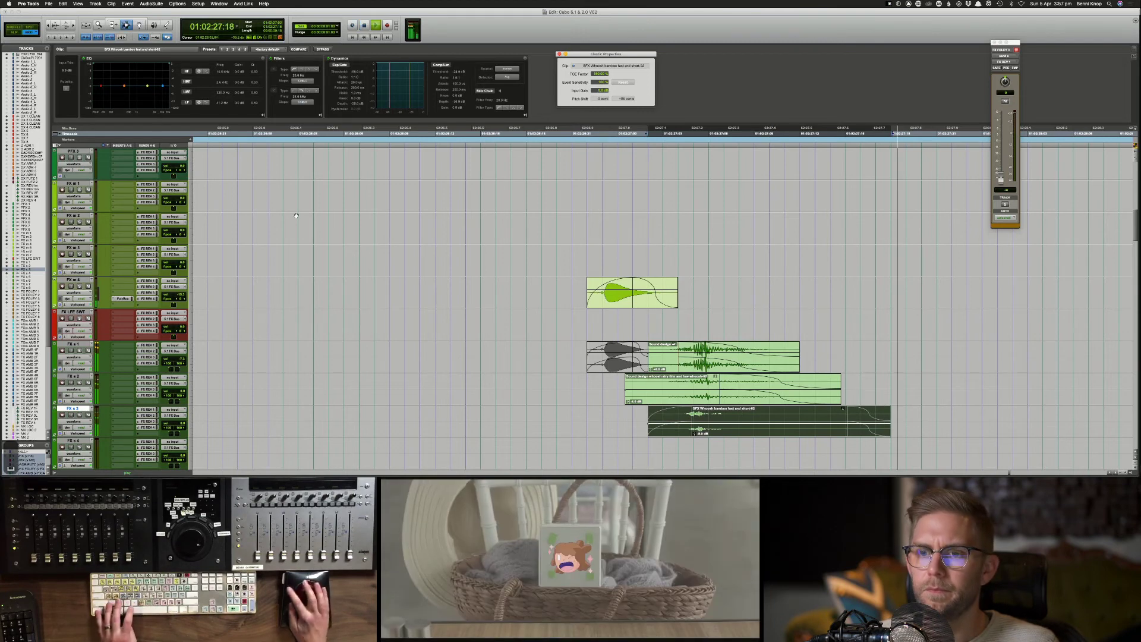
{"action": "key", "text": "space"}
{"action": "left_click", "coordinate": [465, 330]}
{"action": "key", "text": "space"}
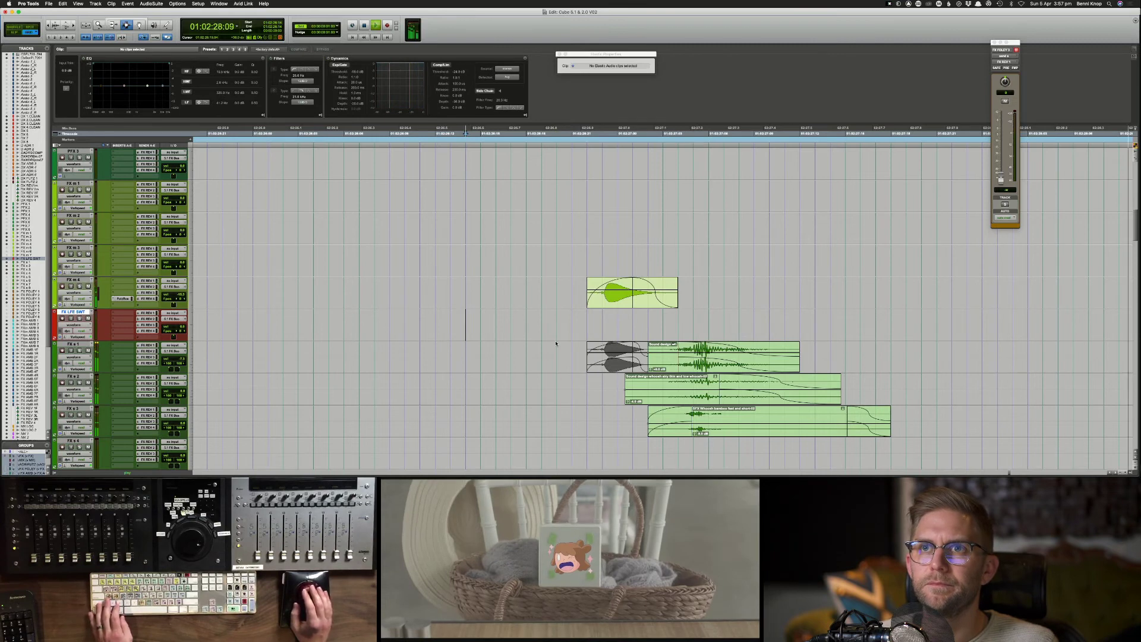
Step: Save the session while playing on in a wider timeline view, and look over the dialogue and effects tracks
{"action": "key", "text": "super+bracketleft"}
{"action": "key", "text": "super+bracketleft"}
{"action": "key", "text": "super+bracketleft"}
{"action": "key", "text": "super+bracketleft"}
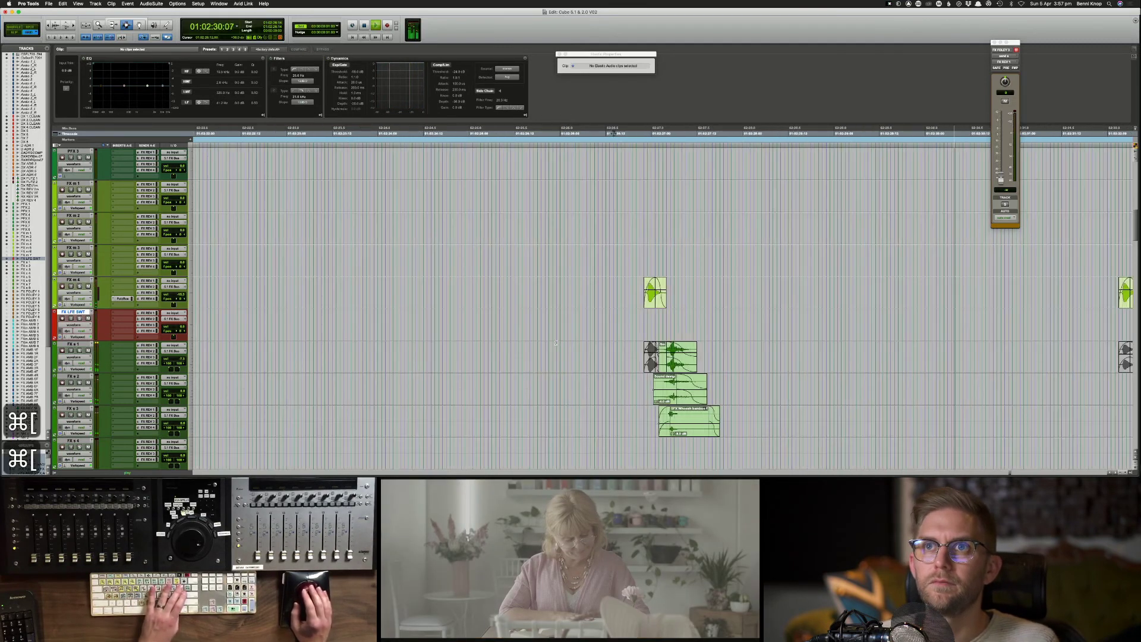
{"action": "key", "text": "super+s"}
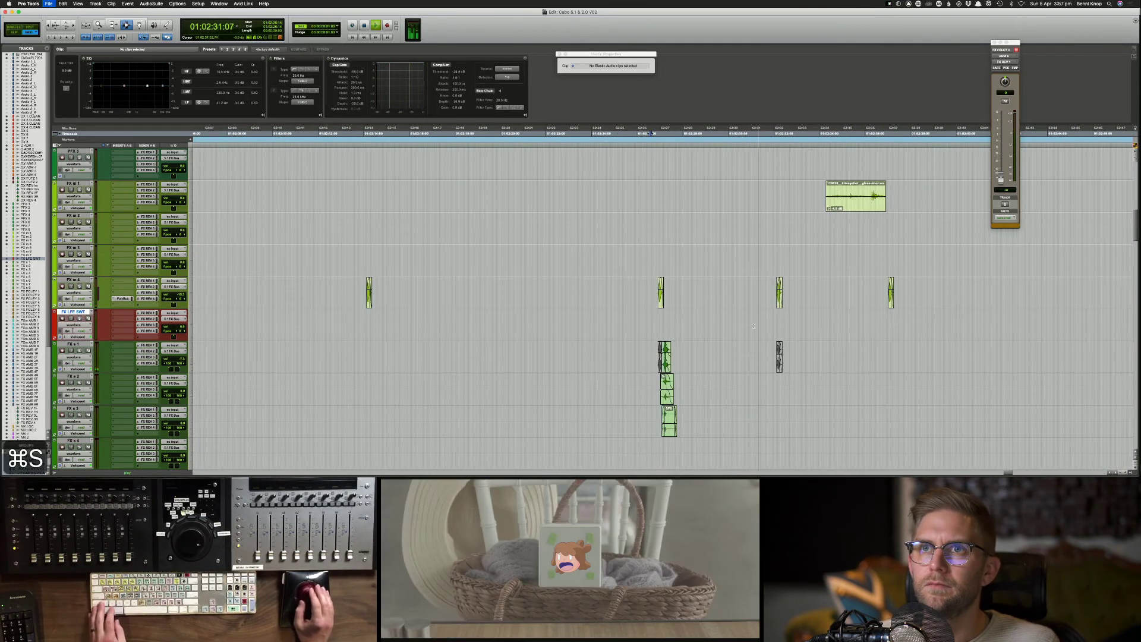
{"action": "scroll", "coordinate": [754, 326], "scroll_direction": "up", "scroll_amount": 4}
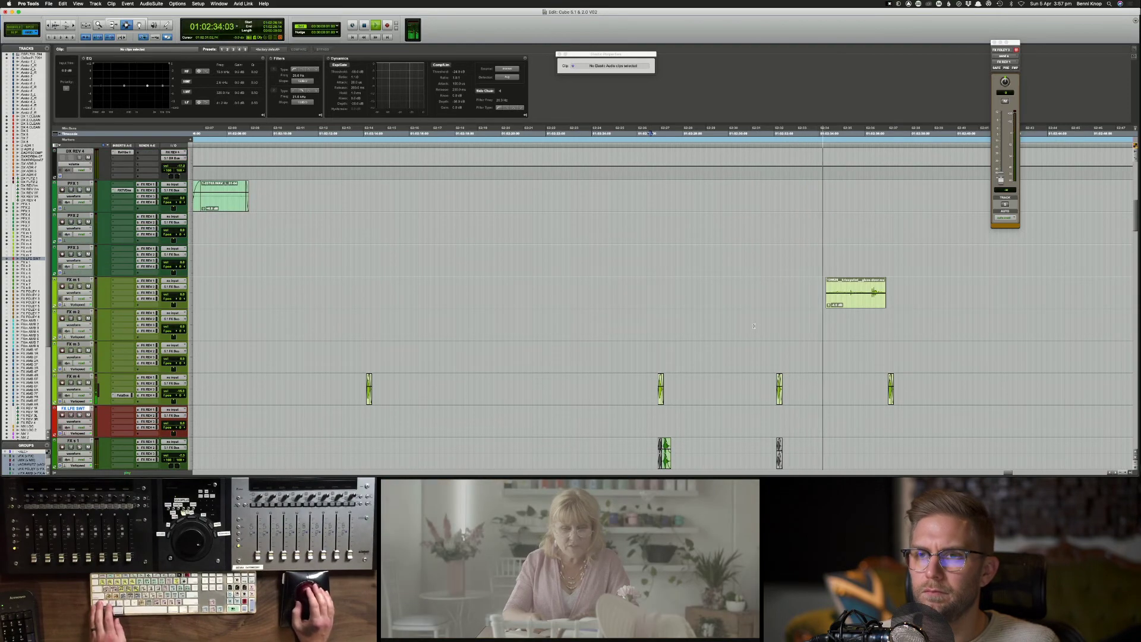
{"action": "scroll", "coordinate": [774, 323], "scroll_direction": "up", "scroll_amount": 6}
{"action": "scroll", "coordinate": [846, 305], "scroll_direction": "down", "scroll_amount": 6}
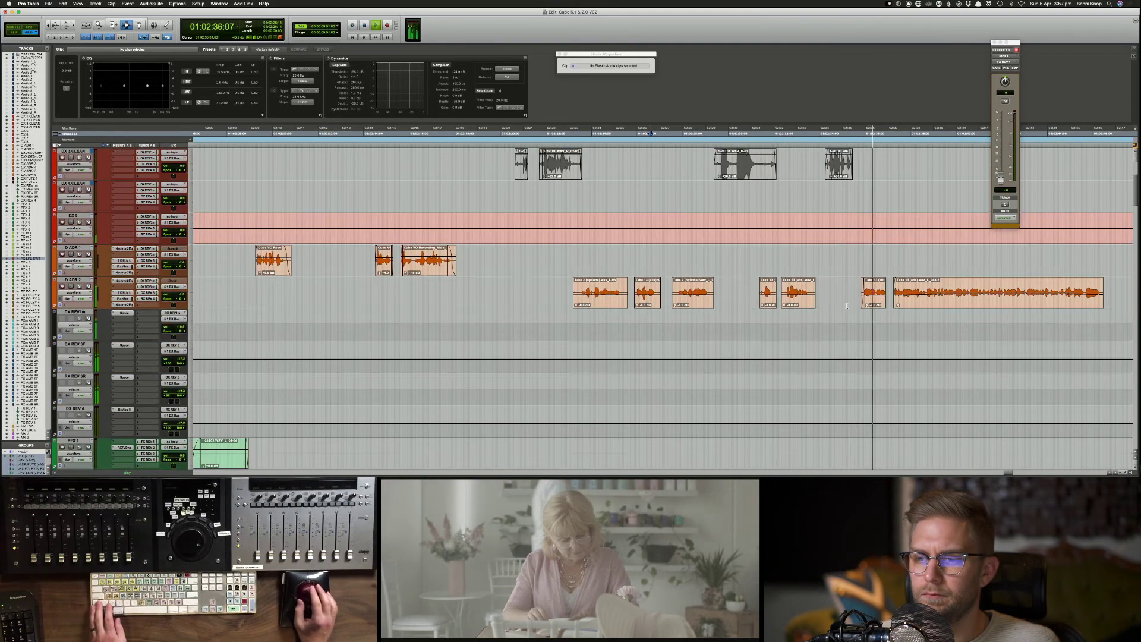
Step: Split the glass clip on FX m 1 just before its last loud hit, nudge the first part earlier and replay it
{"action": "left_click", "coordinate": [846, 305]}
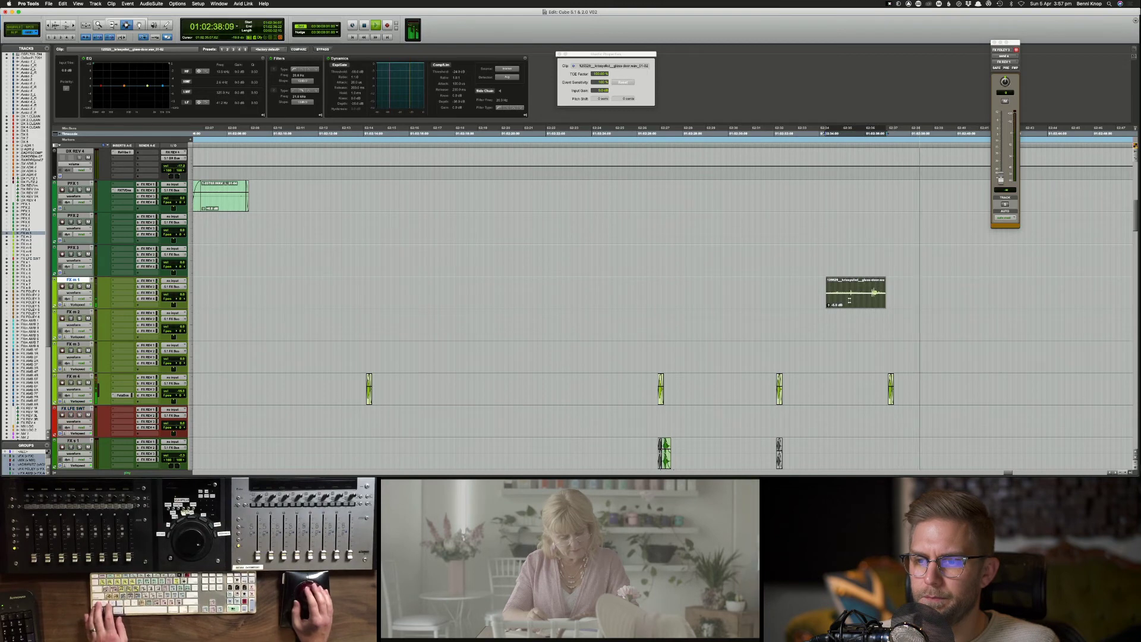
{"action": "left_click", "coordinate": [867, 294]}
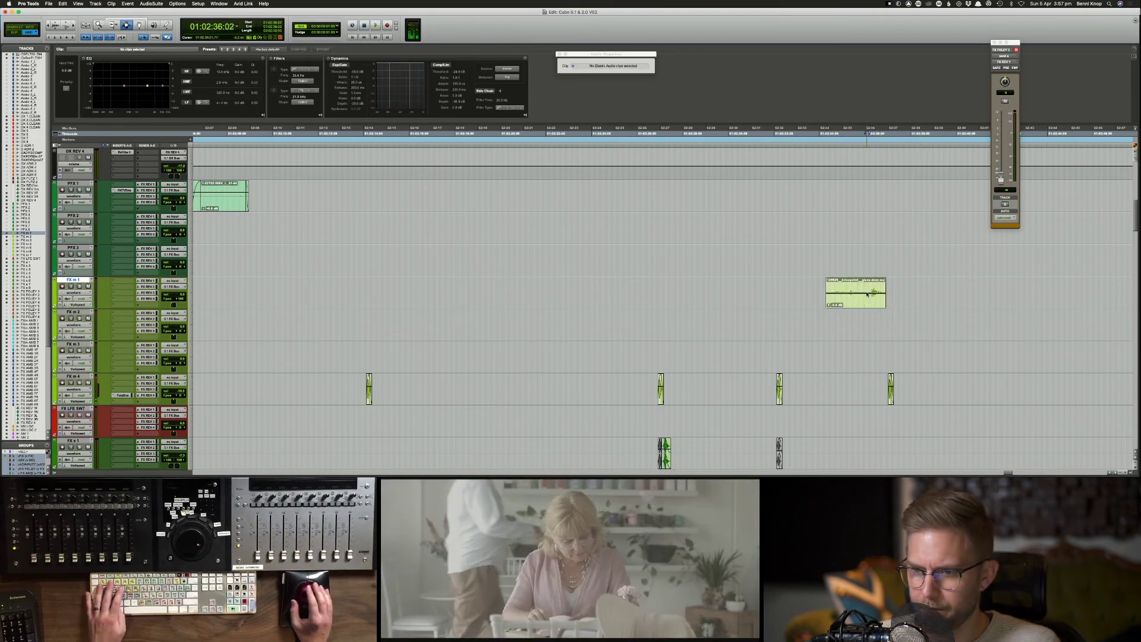
{"action": "key", "text": "super+e"}
{"action": "double_click", "coordinate": [855, 297]}
{"action": "key", "text": "m"}
{"action": "left_click", "coordinate": [813, 295]}
{"action": "key", "text": "space"}
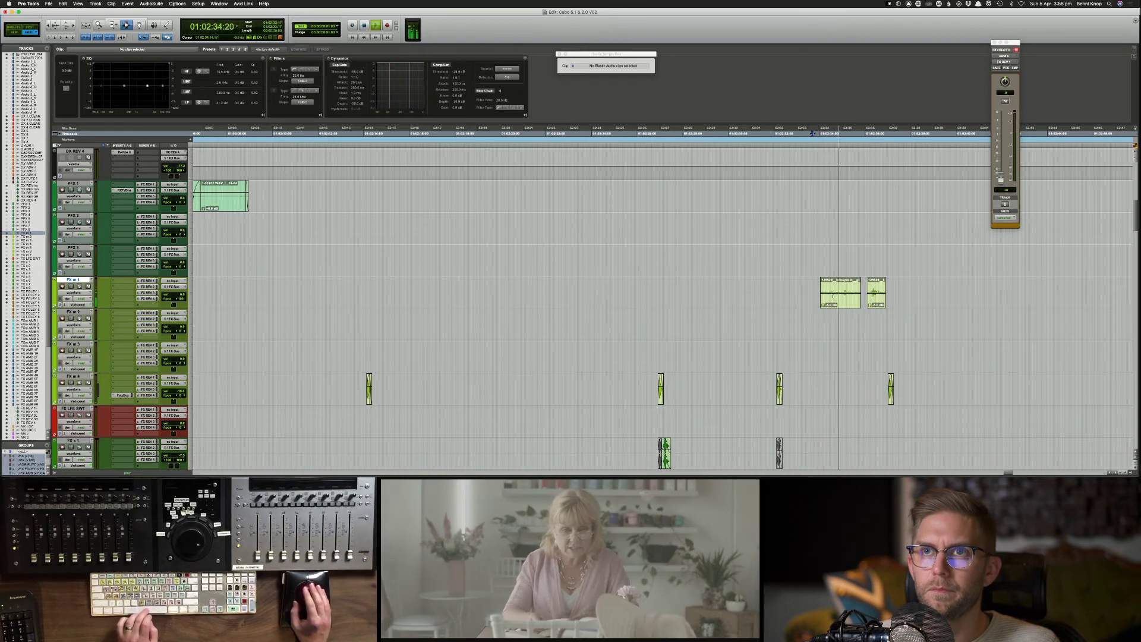
Step: Nudge the first glass part on FX m 1 further back in two passes, checking its sync against picture
{"action": "left_click", "coordinate": [849, 300]}
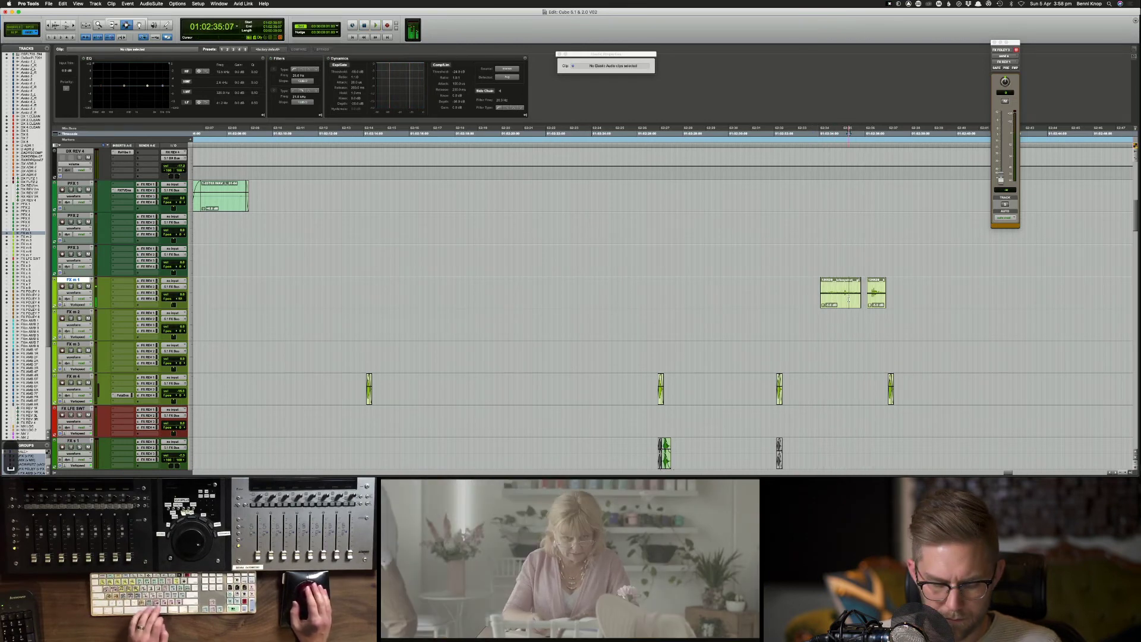
{"action": "left_click", "coordinate": [849, 300]}
{"action": "key", "text": "m"}
{"action": "key", "text": "space"}
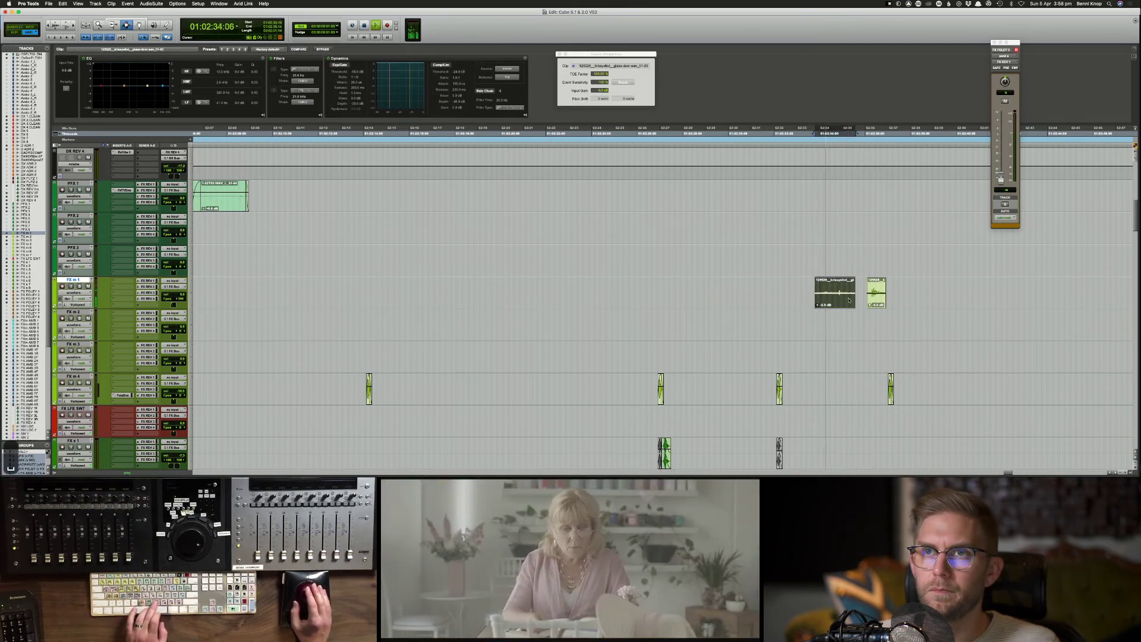
{"action": "key", "text": "m"}
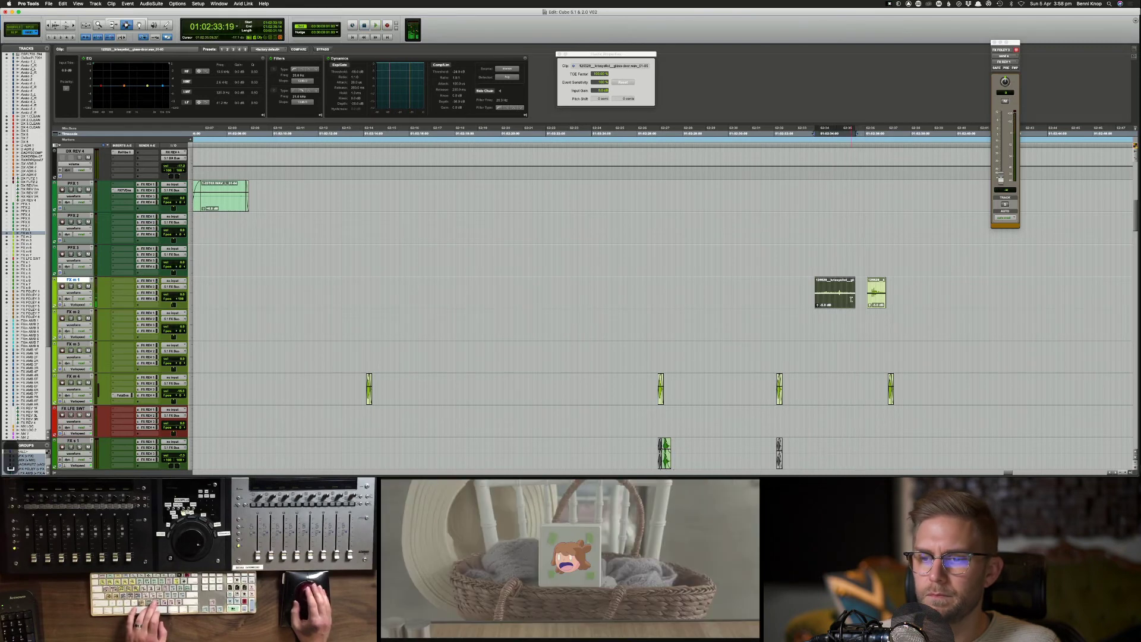
{"action": "key", "text": "space"}
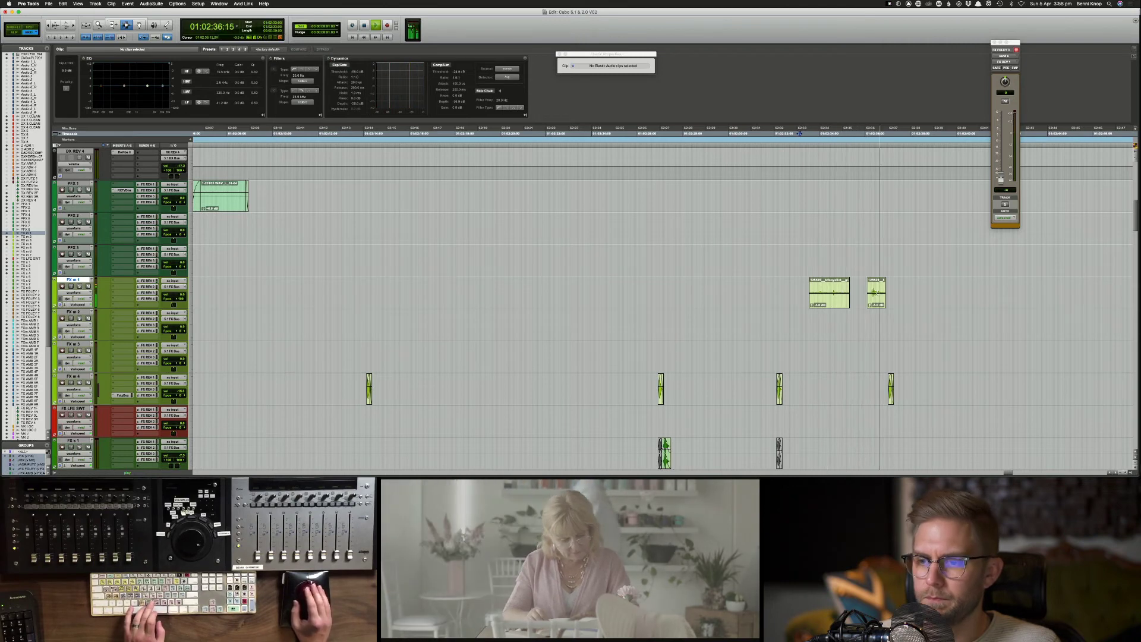
Step: Shift the second glass part on FX m 1 earlier in small moves, replaying it against the man walking behind the woman
{"action": "left_click", "coordinate": [873, 291]}
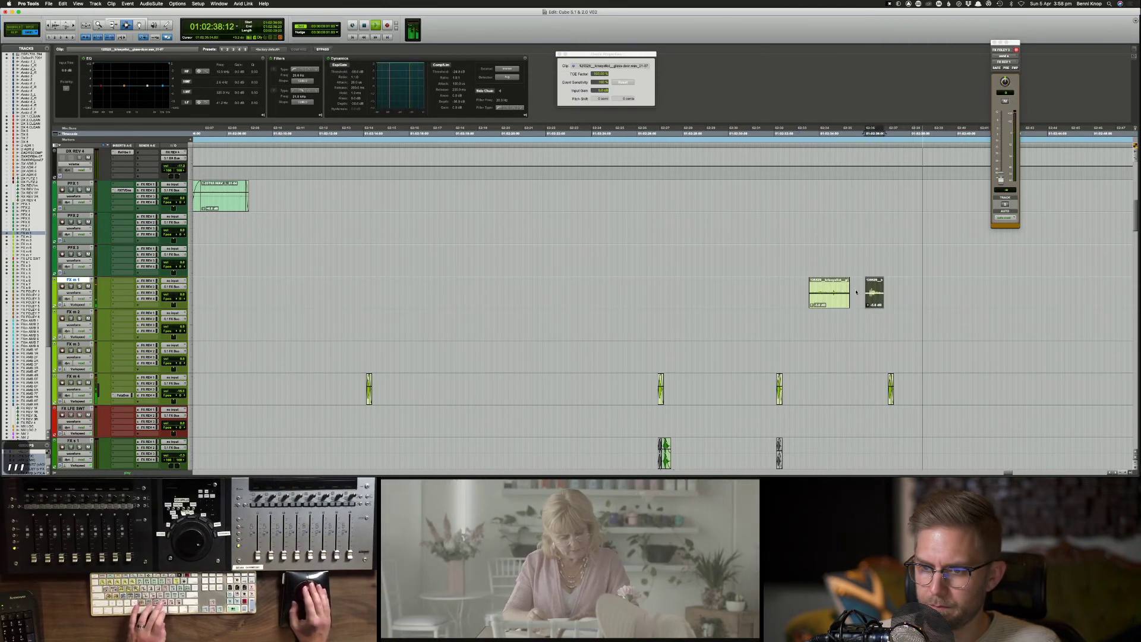
{"action": "left_click", "coordinate": [903, 289]}
{"action": "key", "text": "space"}
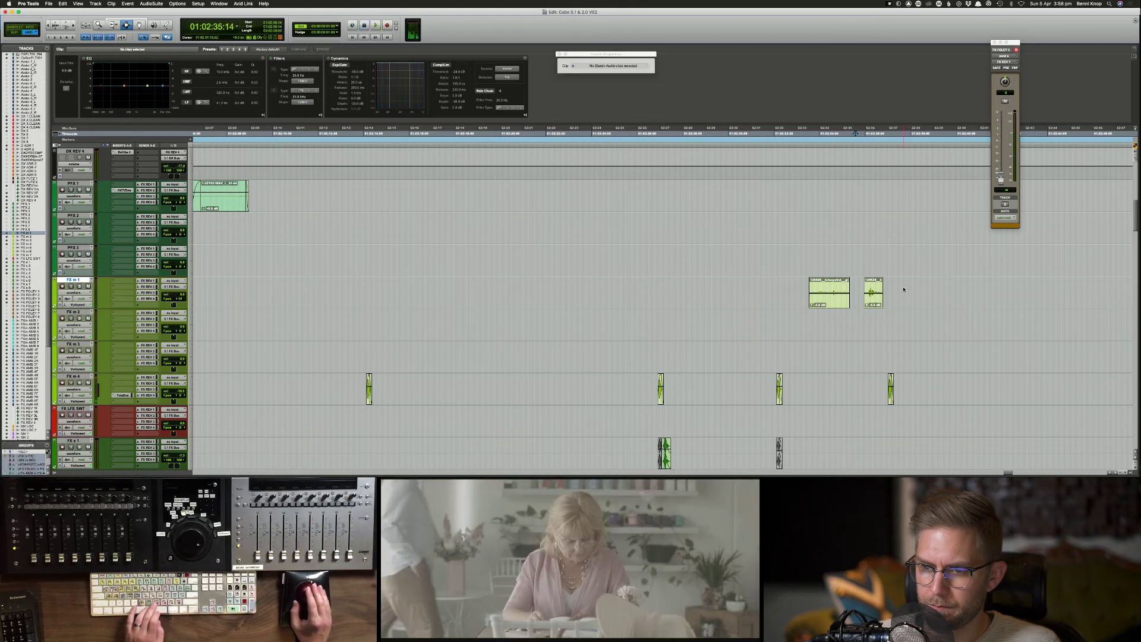
{"action": "key", "text": "space"}
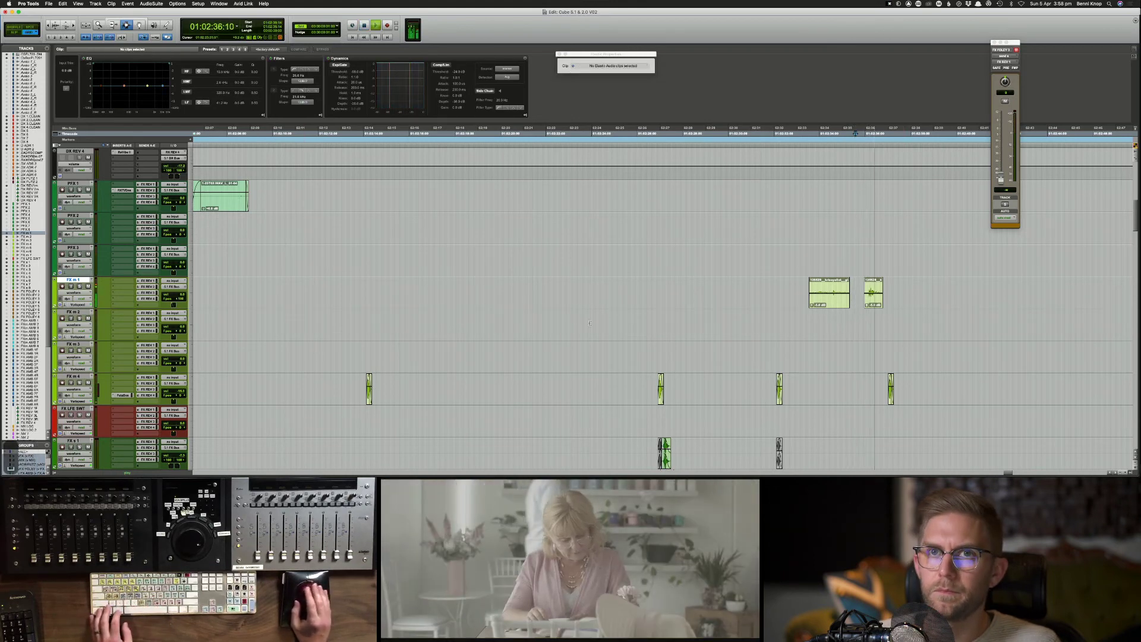
{"action": "left_click_drag", "start_coordinate": [874, 284], "coordinate": [870, 283]}
{"action": "key", "text": "space"}
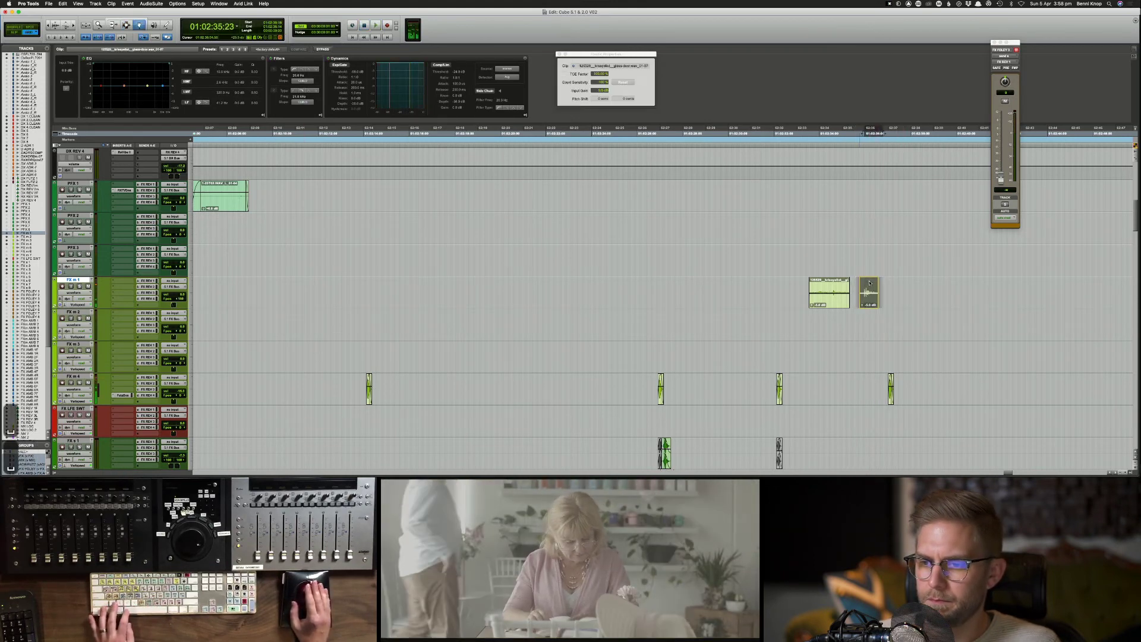
{"action": "key", "text": "space"}
{"action": "key", "text": "space"}
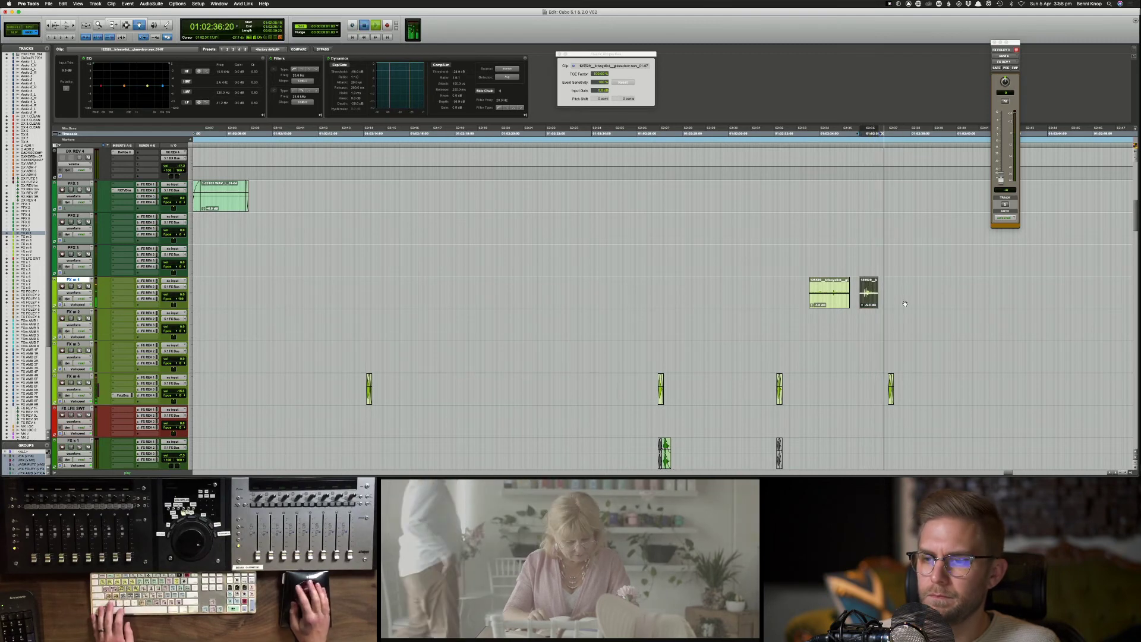
Step: Move the second glass part still closer to the first and replay the passage from before both clips
{"action": "left_click_drag", "start_coordinate": [873, 286], "coordinate": [863, 284]}
{"action": "key", "text": "space"}
{"action": "key", "text": "space"}
{"action": "key", "text": "space"}
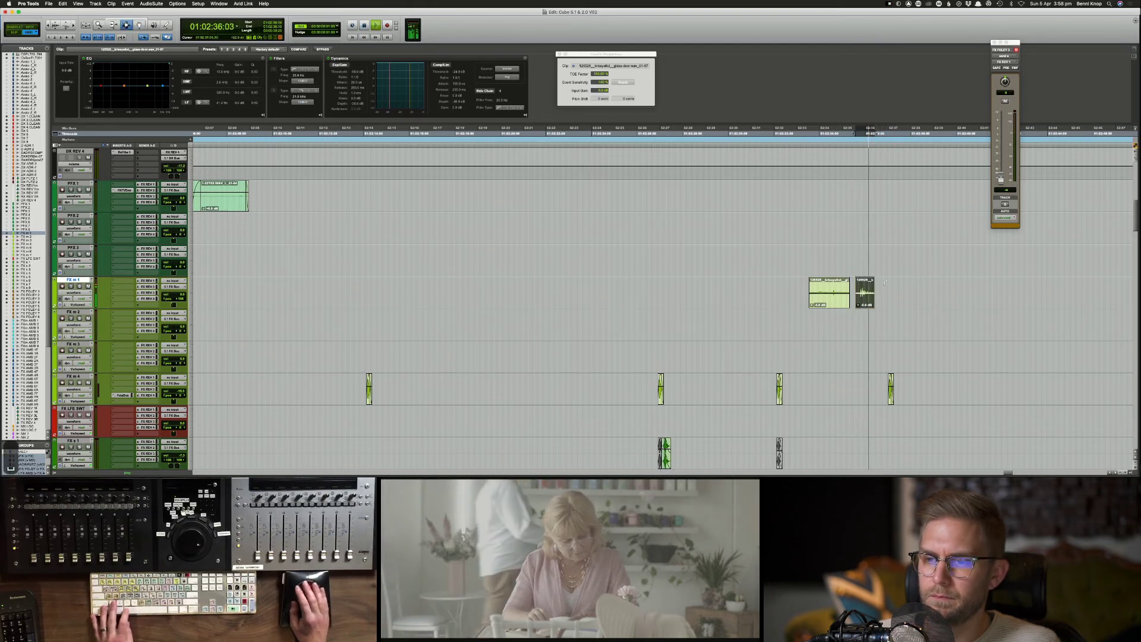
{"action": "left_click", "coordinate": [796, 288]}
{"action": "key", "text": "space"}
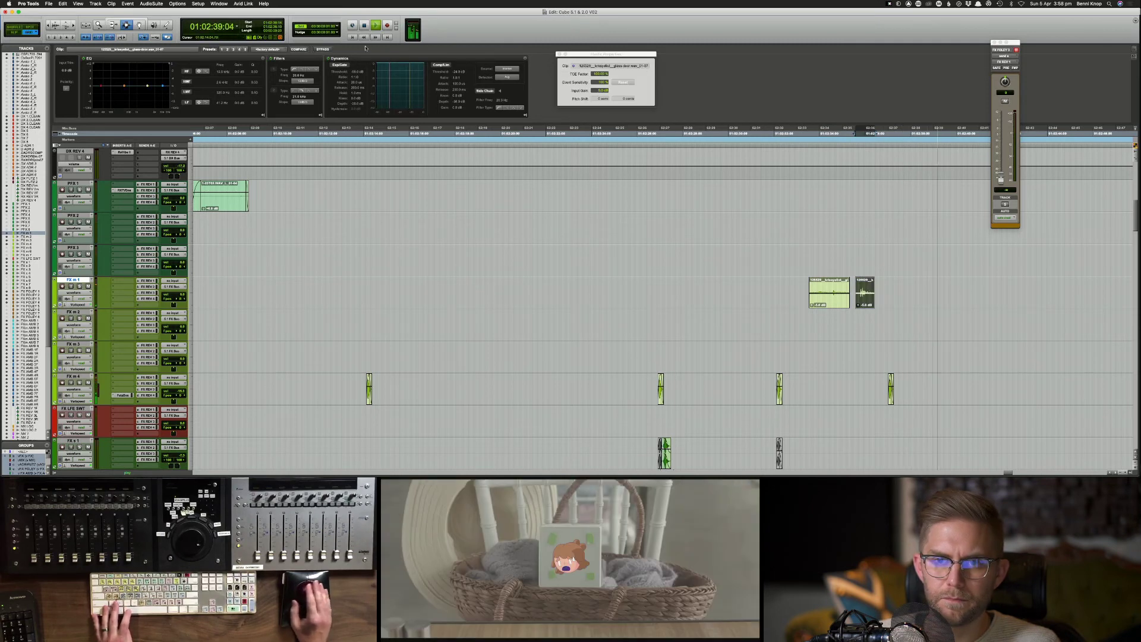
Step: Lengthen the second glass clip on FX m 1 through its TCE factor and replay it
{"action": "left_click_drag", "start_coordinate": [599, 64], "coordinate": [600, 71]}
{"action": "key", "text": "space"}
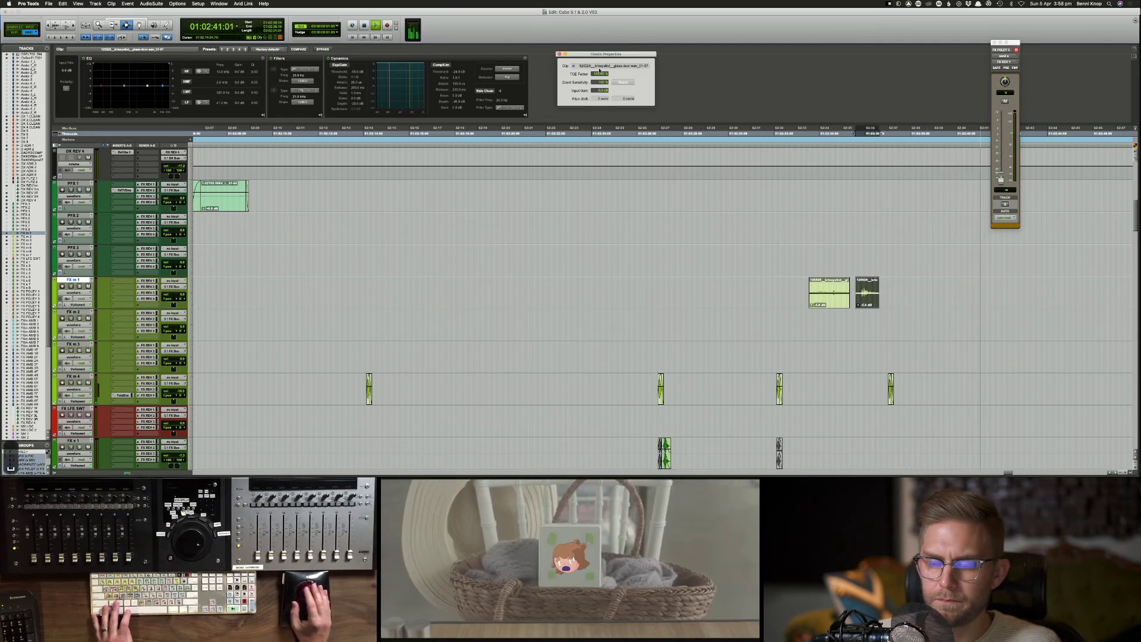
{"action": "key", "text": "space"}
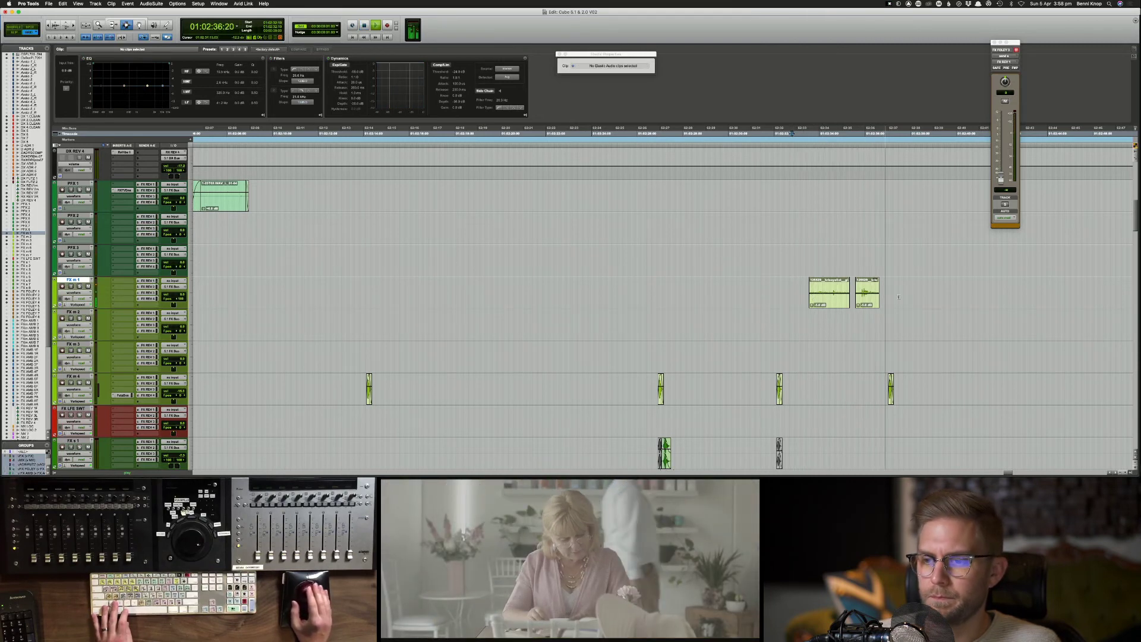
Step: Check the two glass clips on FX m 1 in a wider timeline view, playing from just before them
{"action": "double_click", "coordinate": [867, 296]}
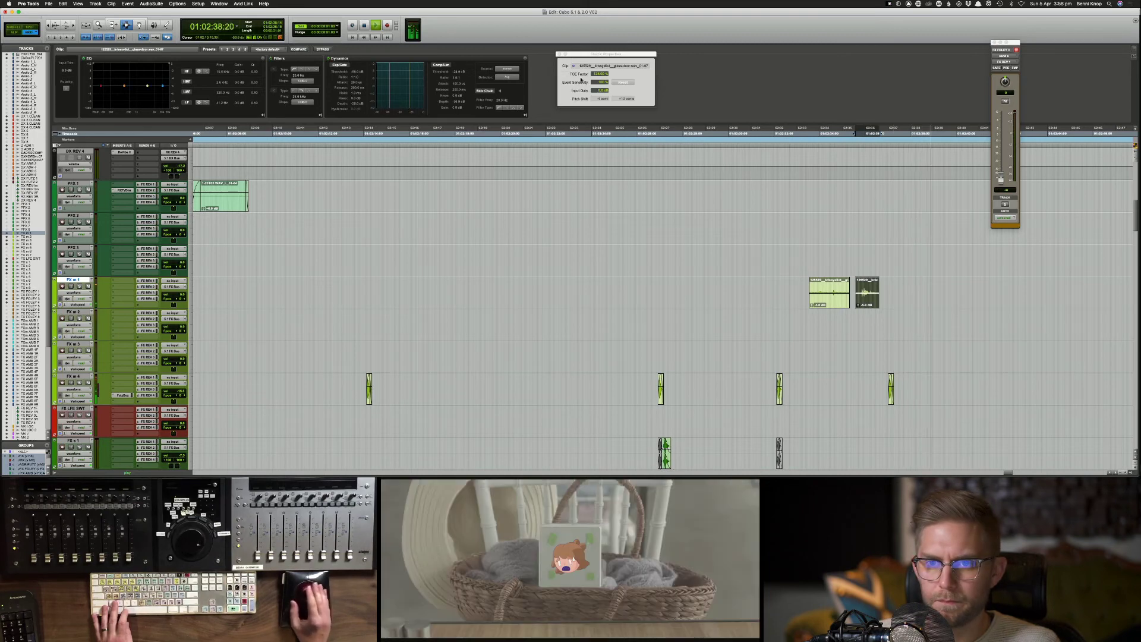
{"action": "left_click", "coordinate": [817, 257]}
{"action": "key", "text": "super+bracketleft"}
{"action": "key", "text": "super+bracketleft"}
{"action": "left_click_drag", "start_coordinate": [795, 292], "coordinate": [670, 291]}
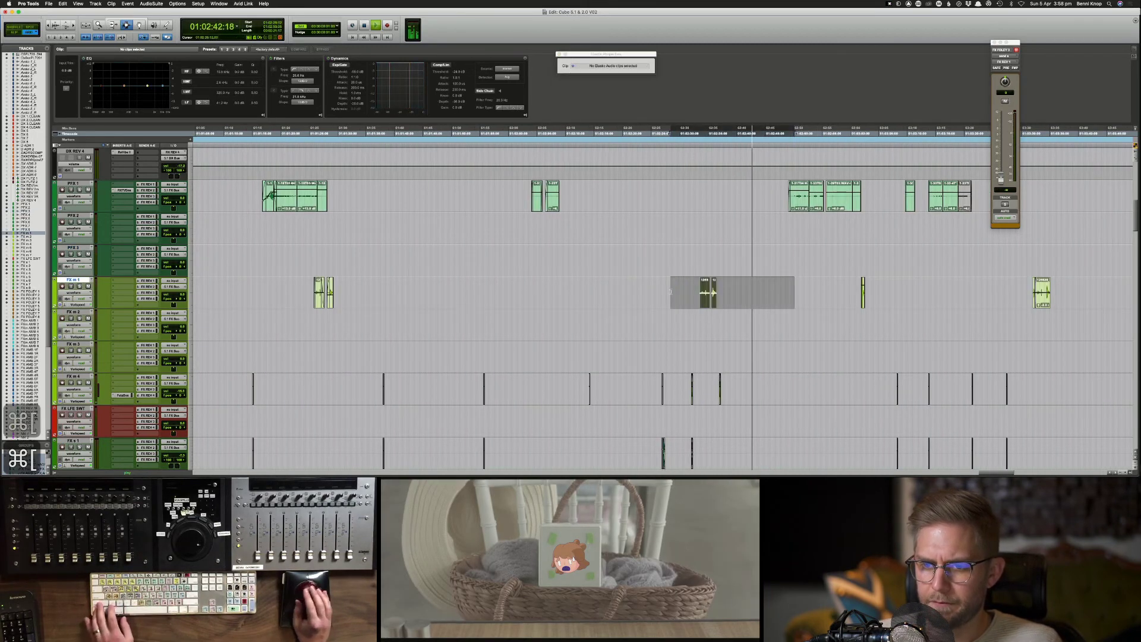
{"action": "left_click", "coordinate": [691, 295]}
{"action": "key", "text": "space"}
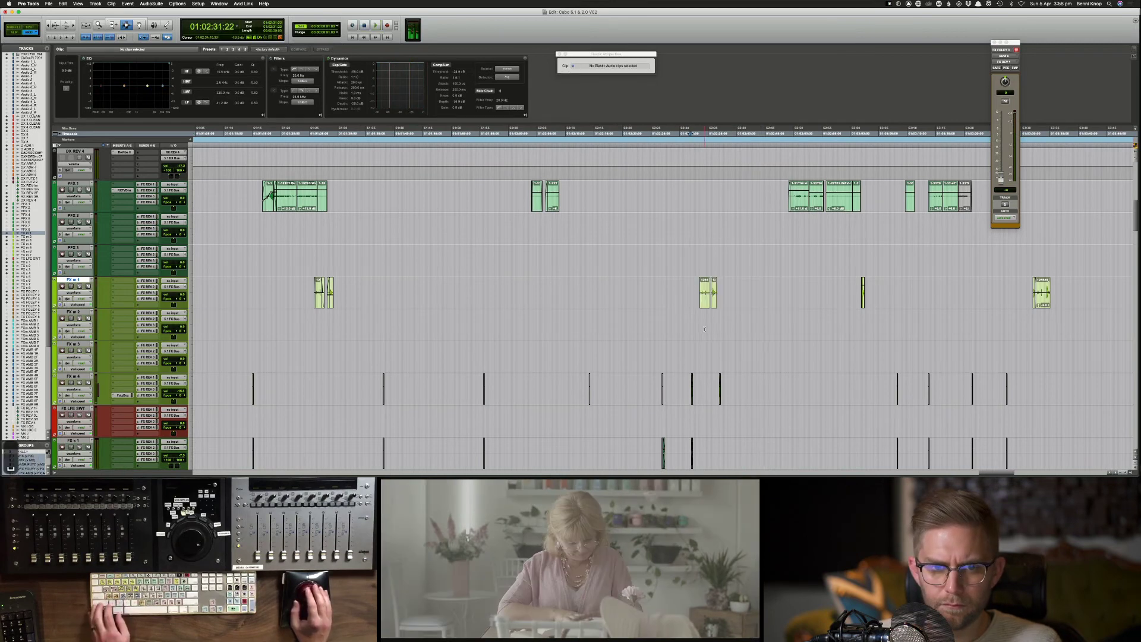
Step: Copy the woman's fast-pace concrete footsteps clip on FX FOLEY 2 and paste it on the same track at 01:02:32:09
{"action": "scroll", "coordinate": [704, 330], "scroll_direction": "down", "scroll_amount": 8}
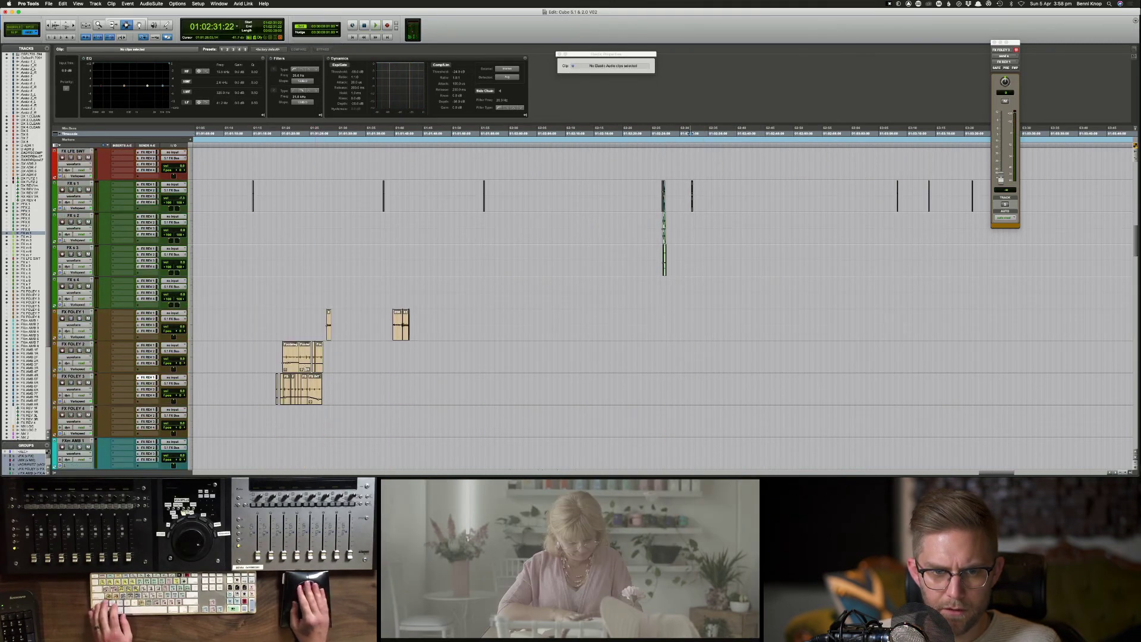
{"action": "double_click", "coordinate": [292, 353]}
{"action": "key", "text": "super+c"}
{"action": "left_click", "coordinate": [694, 354]}
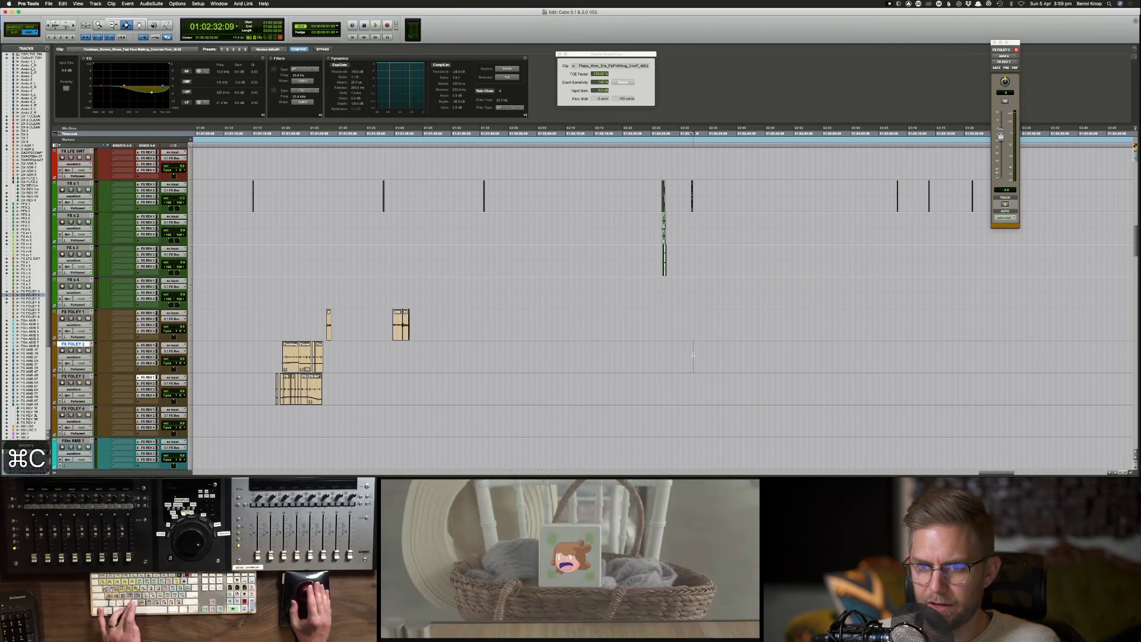
{"action": "key", "text": "super+v"}
Step: Play the pasted footsteps against picture and move the clip later, towards the man's entry behind the woman
{"action": "key", "text": "super+bracketright"}
{"action": "key", "text": "super+bracketright"}
{"action": "key", "text": "super+bracketright"}
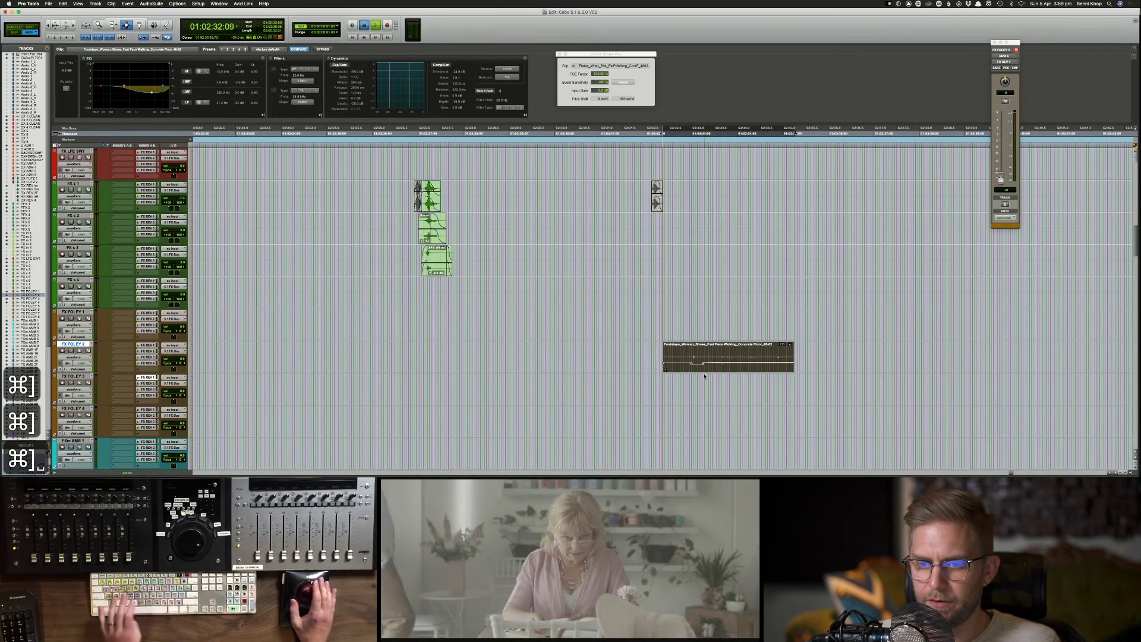
{"action": "key", "text": "space"}
{"action": "key", "text": "F8"}
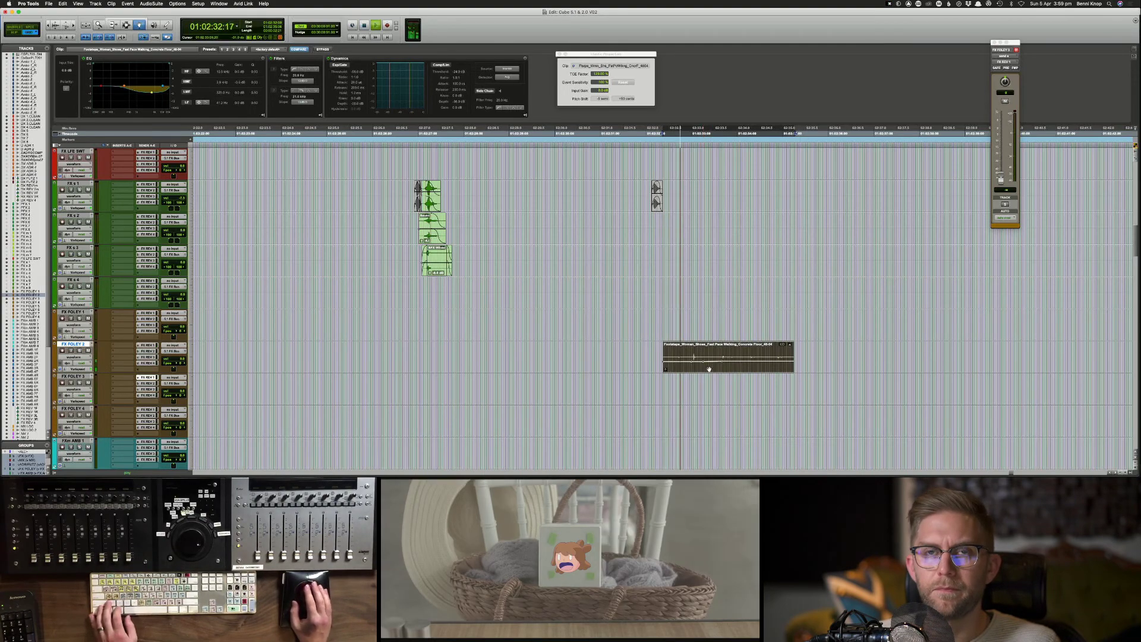
{"action": "key", "text": "space"}
{"action": "left_click_drag", "start_coordinate": [709, 369], "coordinate": [779, 364]}
{"action": "key", "text": "space"}
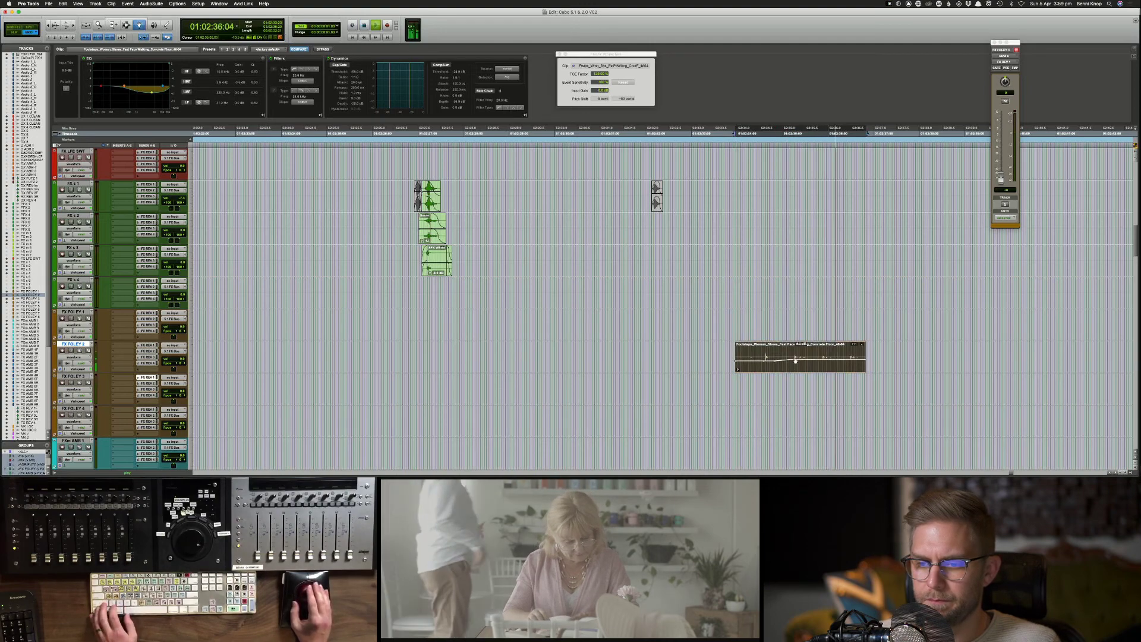
Step: Lengthen the pasted footsteps clip on FX FOLEY 2 by extending its end, and replay it in a wider timeline view
{"action": "key", "text": "F6"}
{"action": "key", "text": "space"}
{"action": "left_click_drag", "start_coordinate": [865, 357], "coordinate": [1085, 318]}
{"action": "key", "text": "F8"}
{"action": "key", "text": "super+["}
{"action": "key", "text": "super+["}
{"action": "key", "text": "space"}
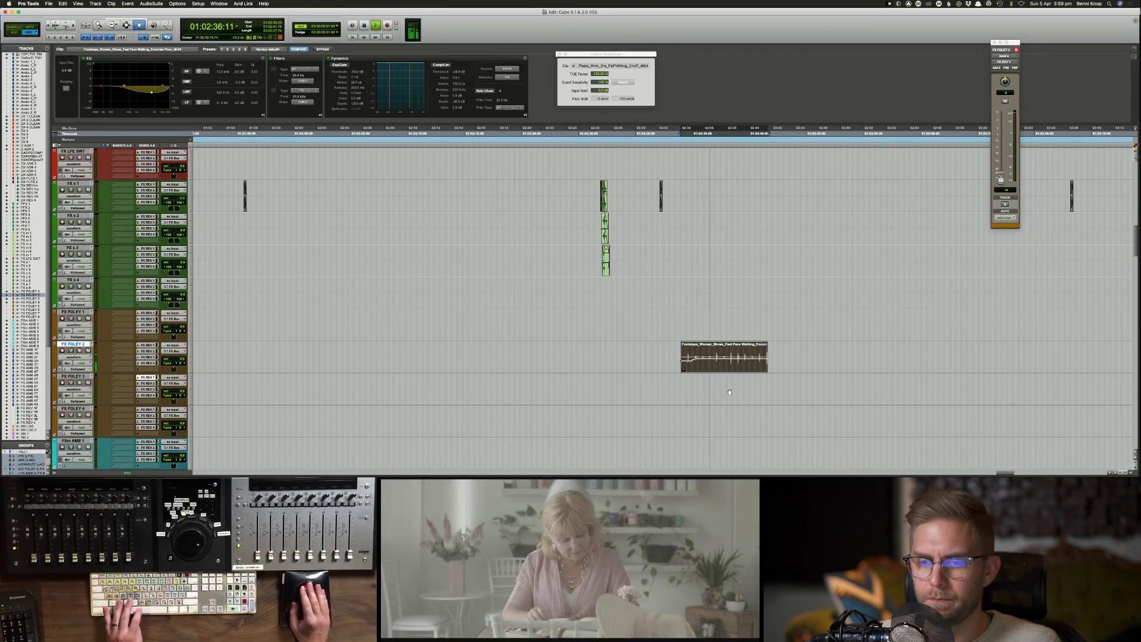
Step: Shift the lengthened footsteps clip slightly later and replay it against the man walking in
{"action": "key", "text": "space"}
{"action": "left_click_drag", "start_coordinate": [710, 368], "coordinate": [715, 367]}
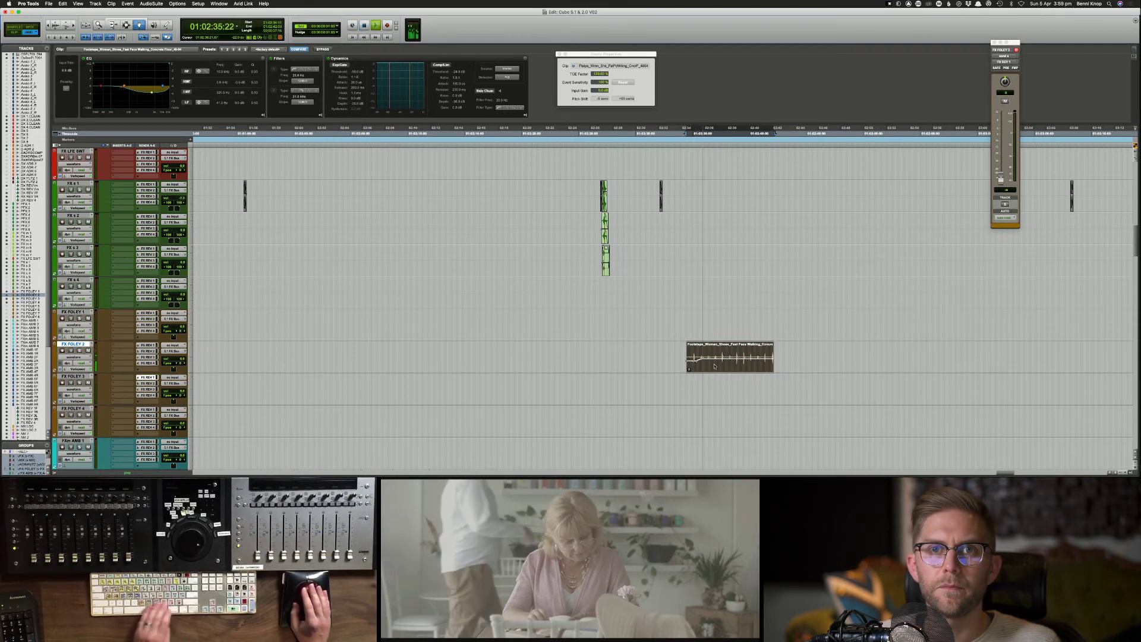
{"action": "key", "text": "space"}
Step: Cut the footsteps clip's lead-in up to its first step, move the clip slightly later and play from just before it
{"action": "key", "text": "super+]"}
{"action": "key", "text": "super+]"}
{"action": "key", "text": "super+]"}
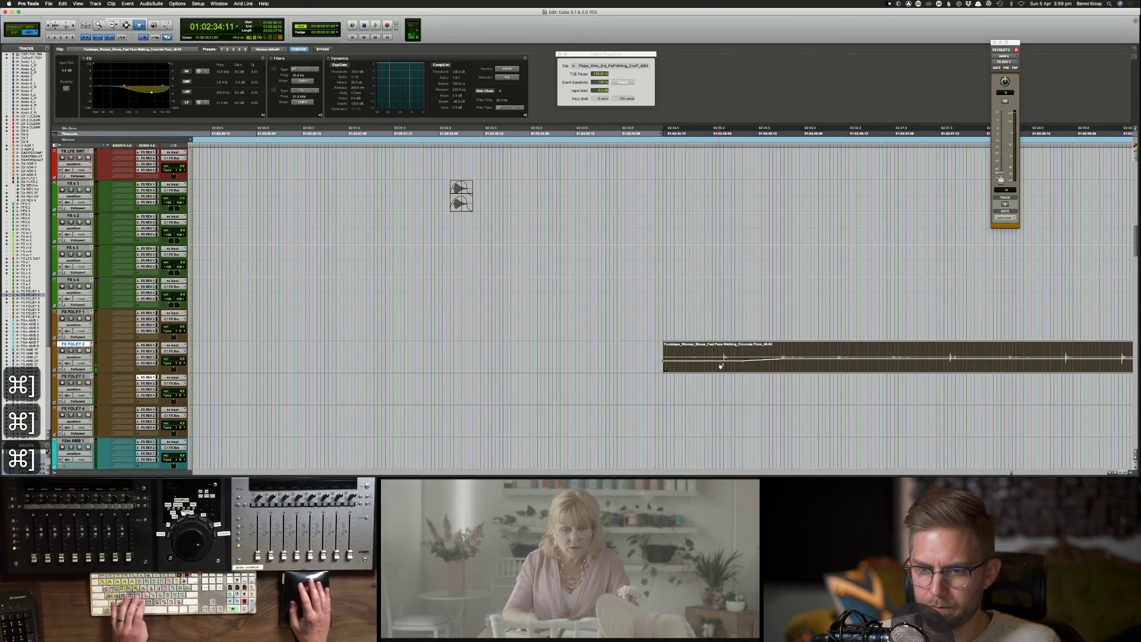
{"action": "left_click_drag", "start_coordinate": [721, 366], "coordinate": [620, 357]}
{"action": "key", "text": "Tab"}
{"action": "key", "text": "BackSpace"}
{"action": "left_click_drag", "start_coordinate": [764, 369], "coordinate": [803, 363]}
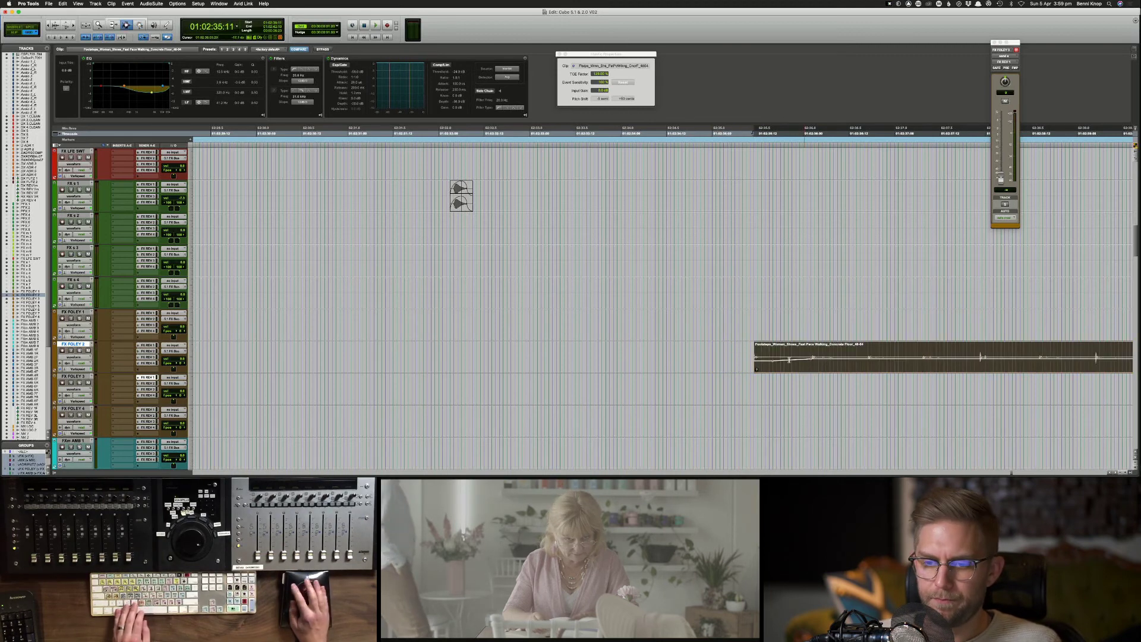
{"action": "left_click", "coordinate": [734, 358]}
{"action": "key", "text": "space"}
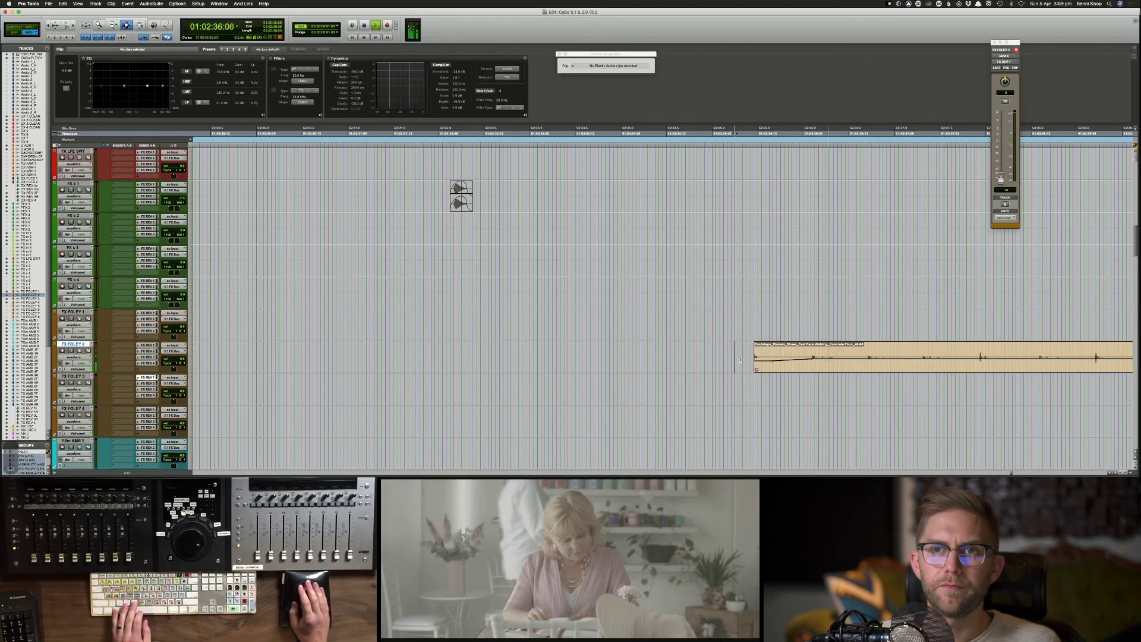
Step: Extend the start of the footsteps clip slightly earlier, add a short fade-in and replay it
{"action": "key", "text": "super+bracketleft"}
{"action": "key", "text": "super+bracketleft"}
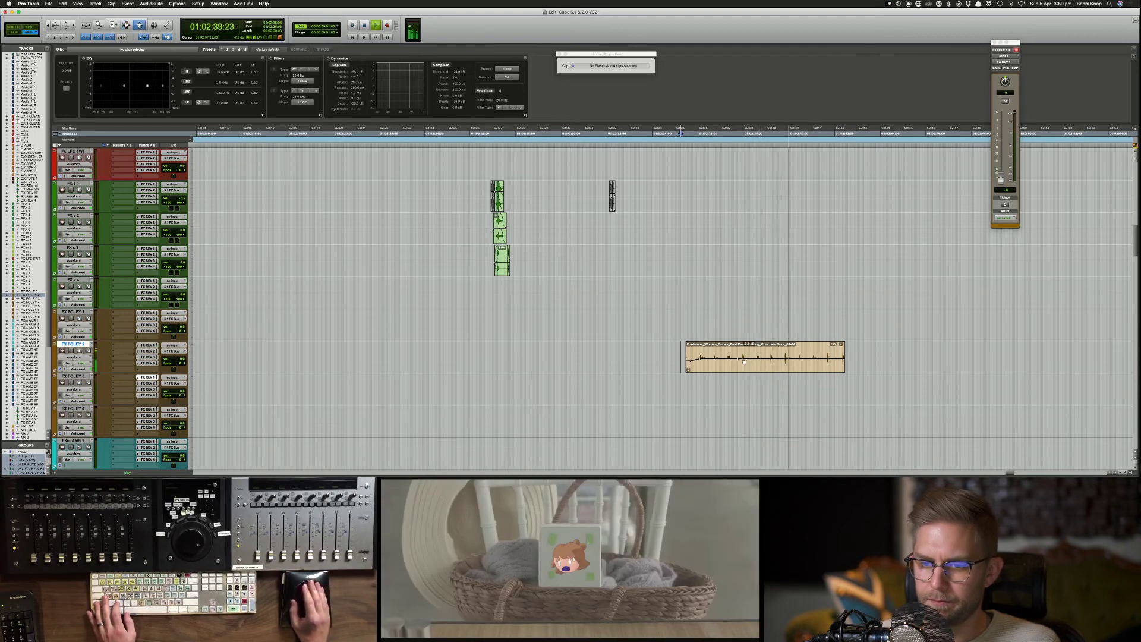
{"action": "mouse_move", "coordinate": [690, 354]}
{"action": "left_mouse_down"}
{"action": "mouse_move", "coordinate": [666, 352]}
{"action": "mouse_move", "coordinate": [684, 353]}
{"action": "left_mouse_up"}
{"action": "key", "text": "space"}
{"action": "key", "text": "space"}
{"action": "key", "text": "F7"}
{"action": "key", "text": "f"}
{"action": "key", "text": "F8"}
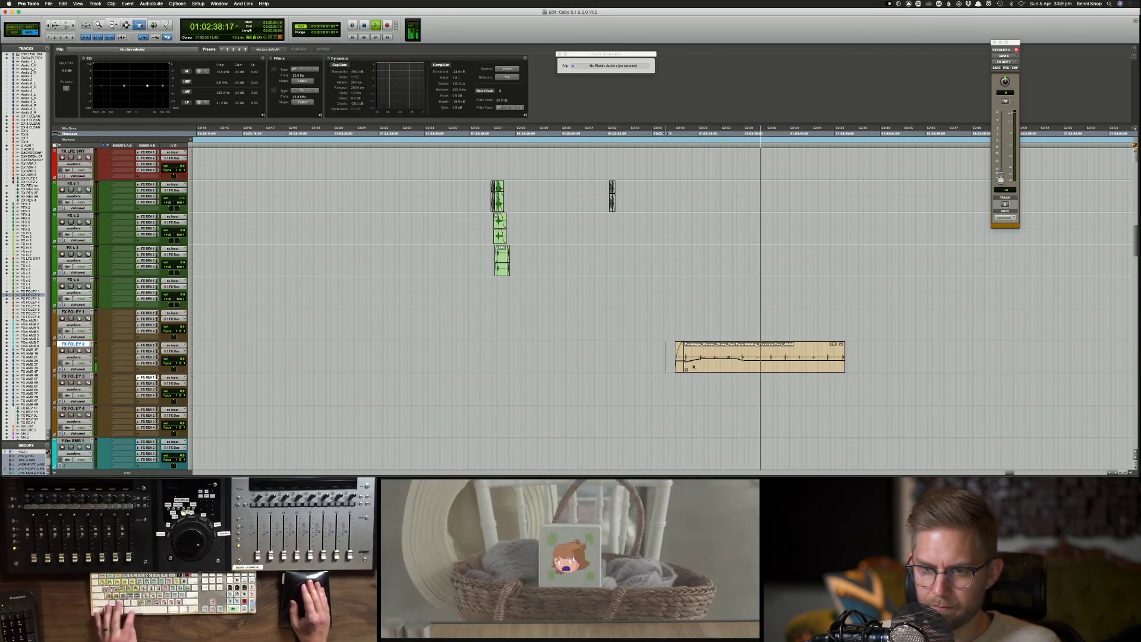
Step: Delete the tail of the footsteps clip after the man has walked past and add a long fade-out to its end
{"action": "left_click", "coordinate": [686, 364]}
{"action": "key", "text": "space"}
{"action": "key", "text": "F7"}
{"action": "left_click_drag", "start_coordinate": [879, 361], "coordinate": [721, 361]}
{"action": "key", "text": "Delete"}
{"action": "left_click", "coordinate": [806, 362]}
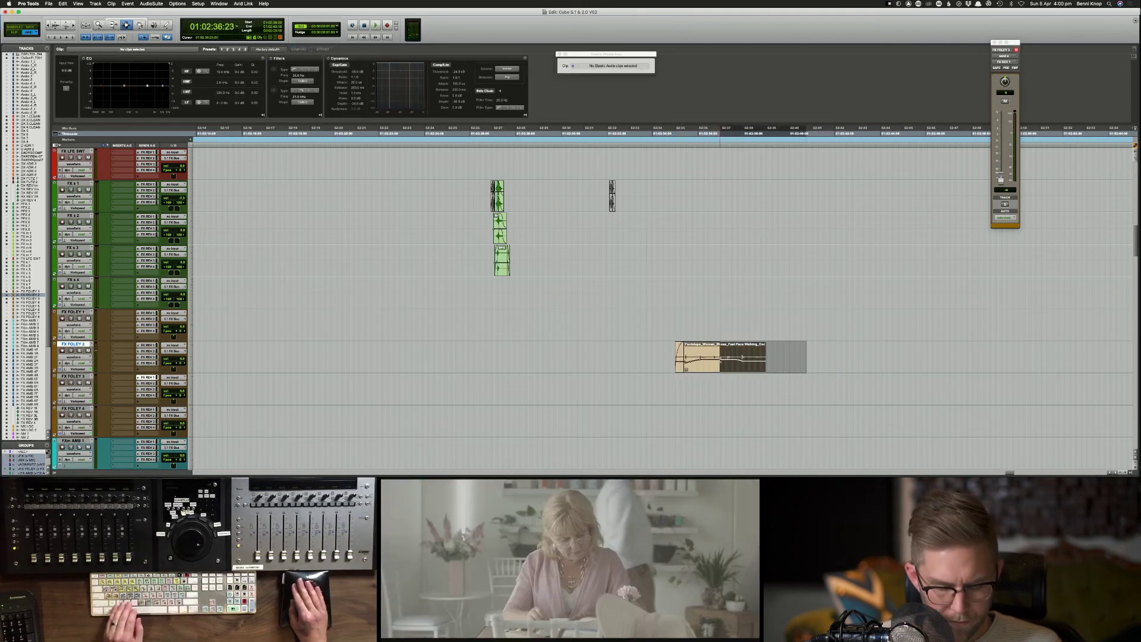
{"action": "key", "text": "f"}
Step: Show FX FOLEY 2's pan automation and ramp it from left to right across the footsteps clip, then play it
{"action": "double_click", "coordinate": [735, 361]}
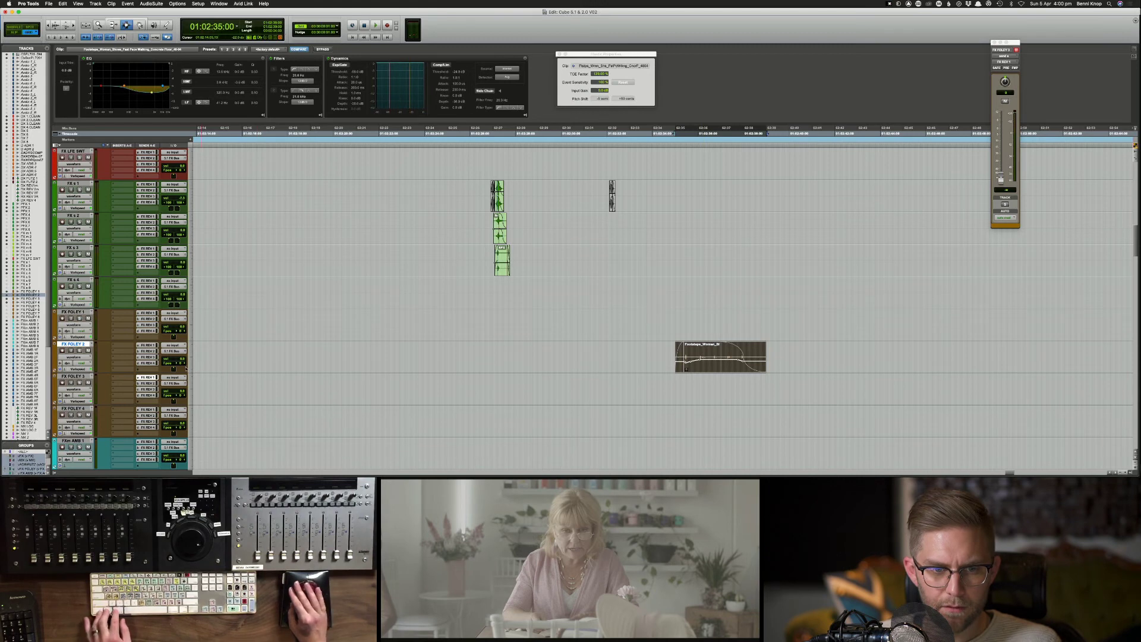
{"action": "left_click", "coordinate": [180, 363], "text": "ctrl+super"}
{"action": "key", "text": "space"}
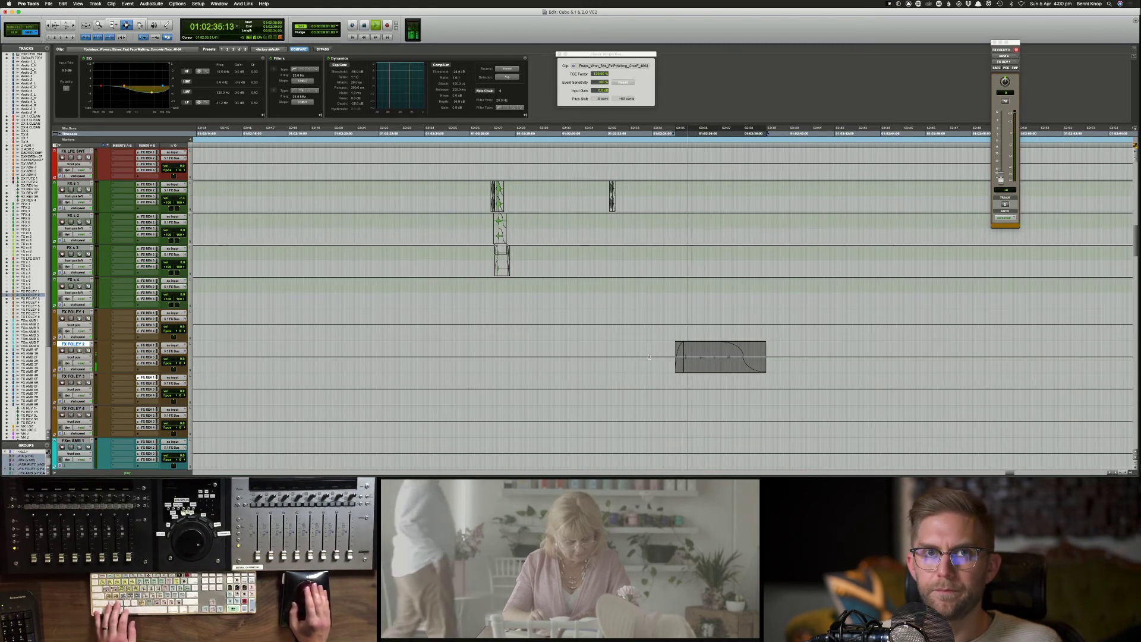
{"action": "key", "text": "space"}
{"action": "key", "text": "super+slash"}
{"action": "key", "text": "F8"}
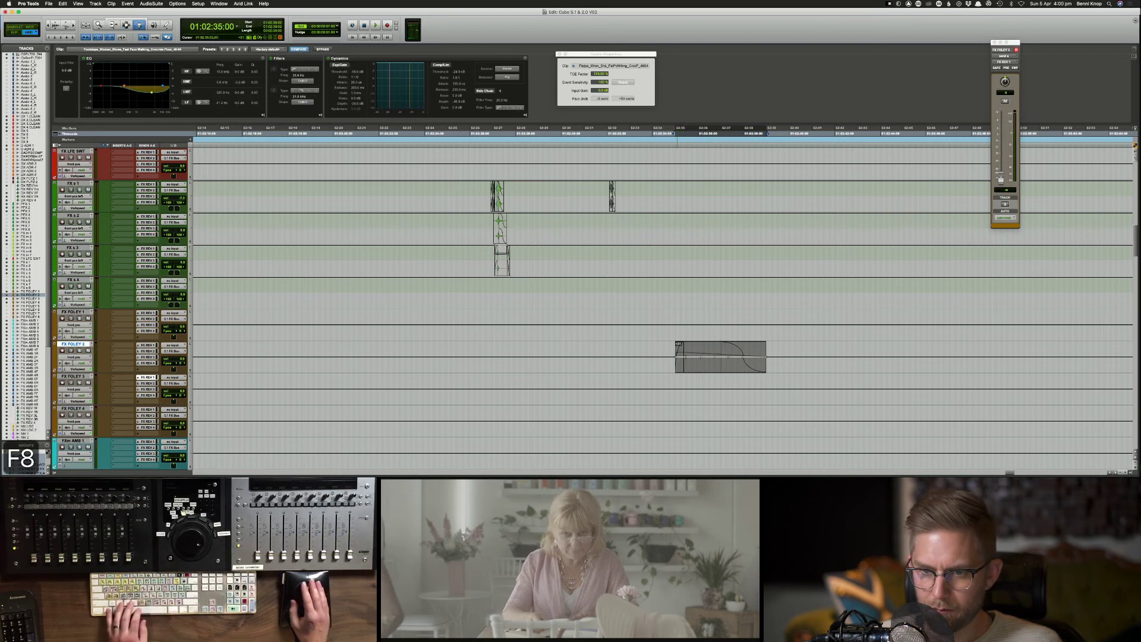
{"action": "left_click_drag", "start_coordinate": [754, 356], "coordinate": [774, 369]}
{"action": "key", "text": "space"}
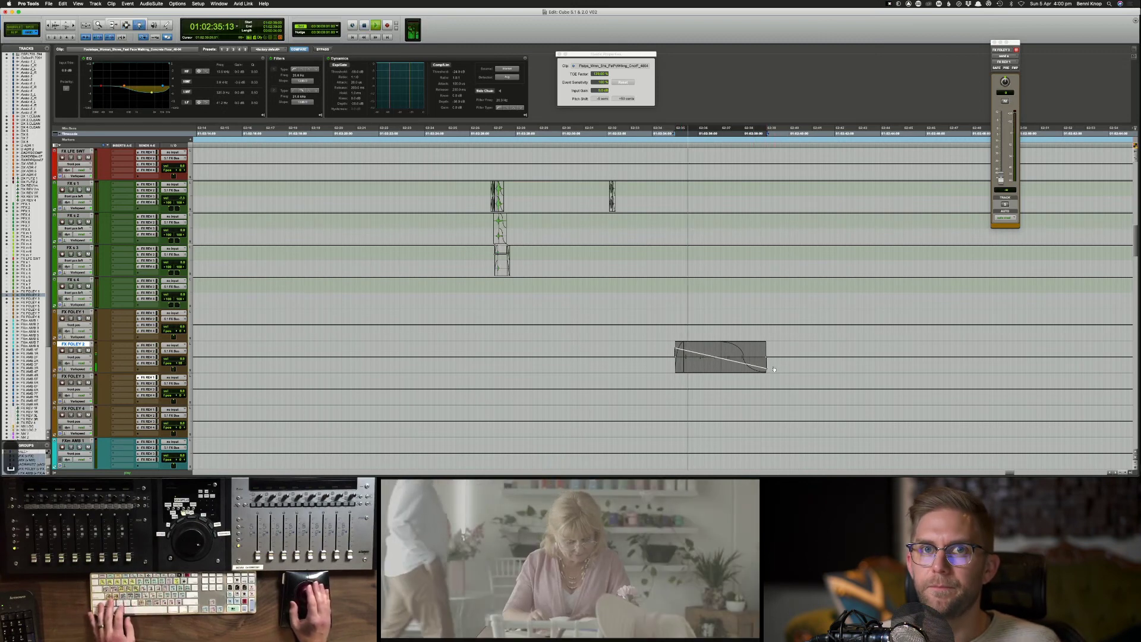
Step: Reshape the footsteps pan ramp with middle breakpoints, starting further left and reaching full right before the clip ends, and replay it
{"action": "key", "text": "space"}
{"action": "left_click_drag", "start_coordinate": [713, 356], "coordinate": [718, 358]}
{"action": "left_click", "coordinate": [723, 360]}
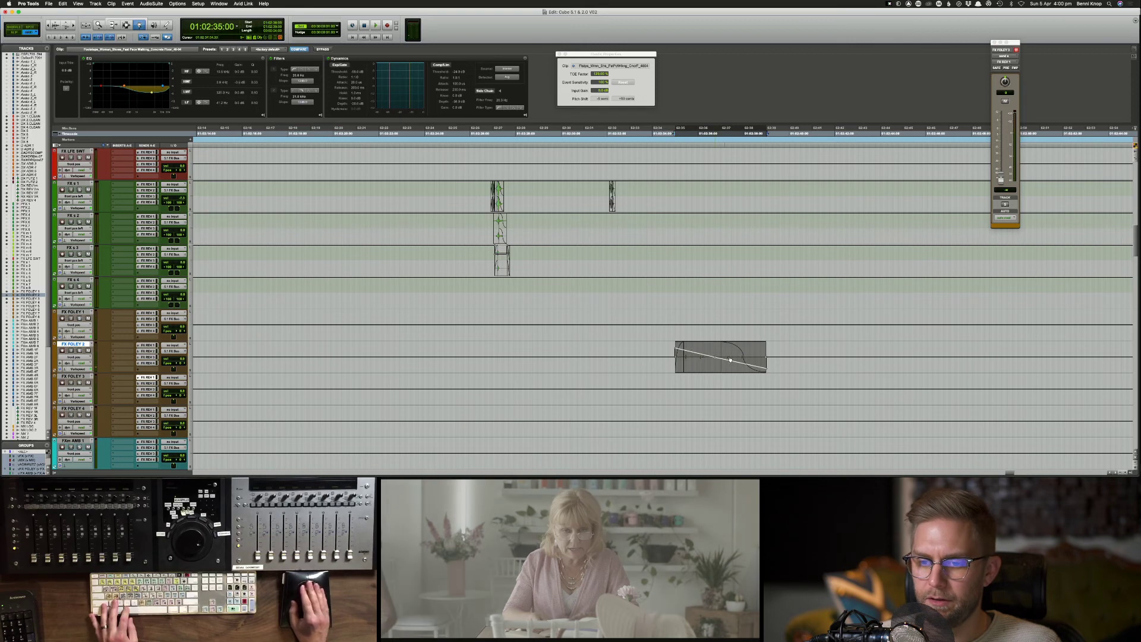
{"action": "left_click", "coordinate": [757, 367]}
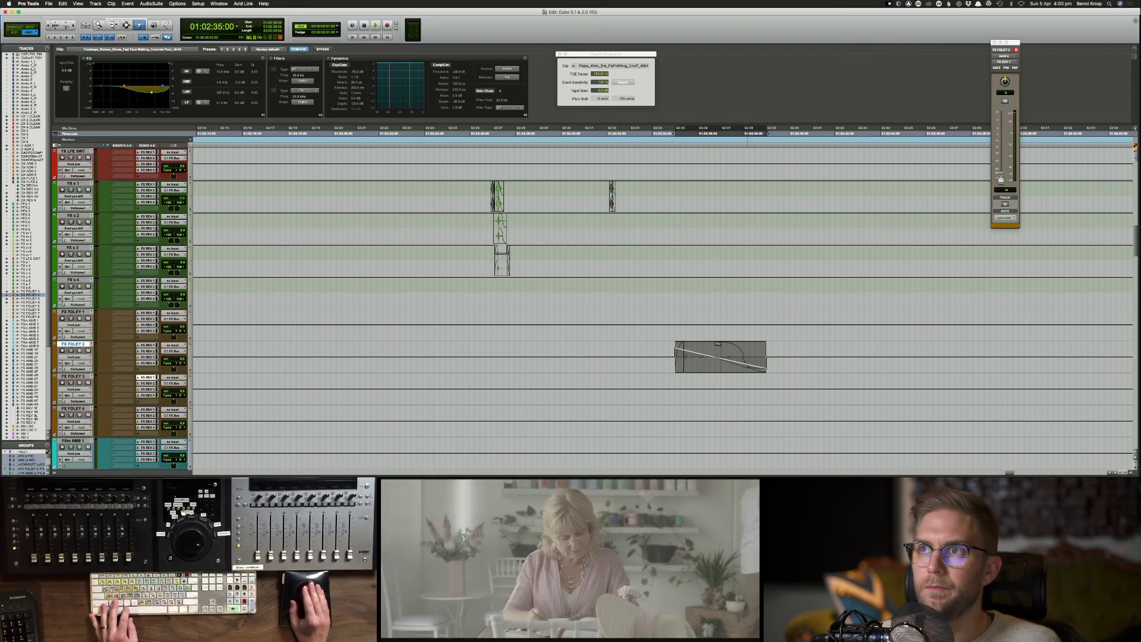
{"action": "left_click_drag", "start_coordinate": [745, 368], "coordinate": [775, 383]}
{"action": "left_click_drag", "start_coordinate": [677, 348], "coordinate": [678, 345]}
{"action": "key", "text": "space"}
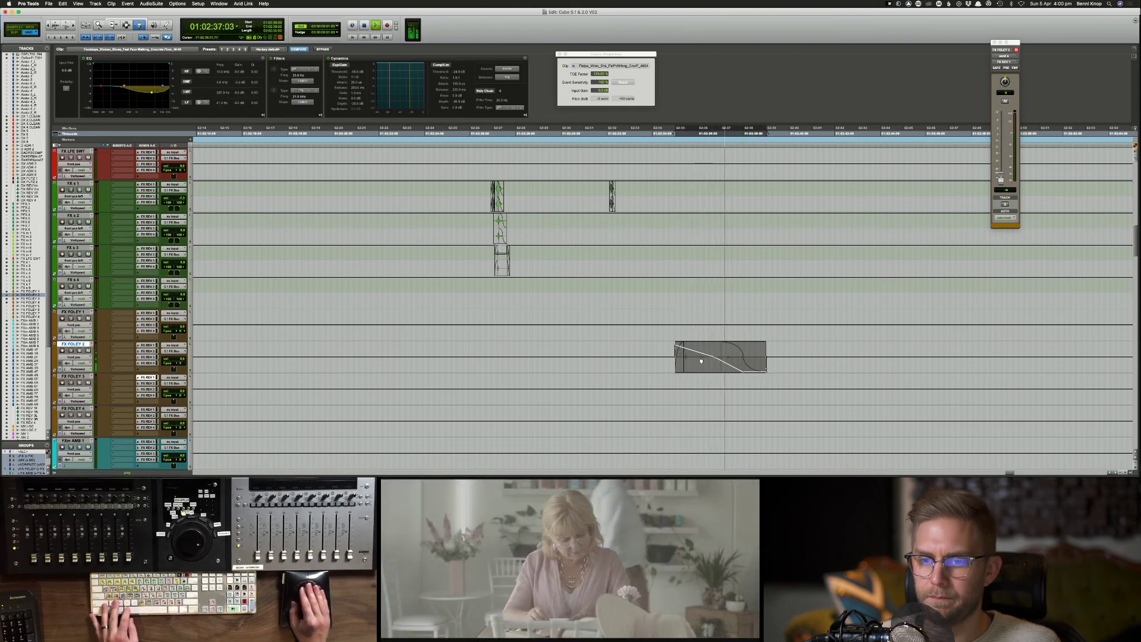
{"action": "key", "text": "space"}
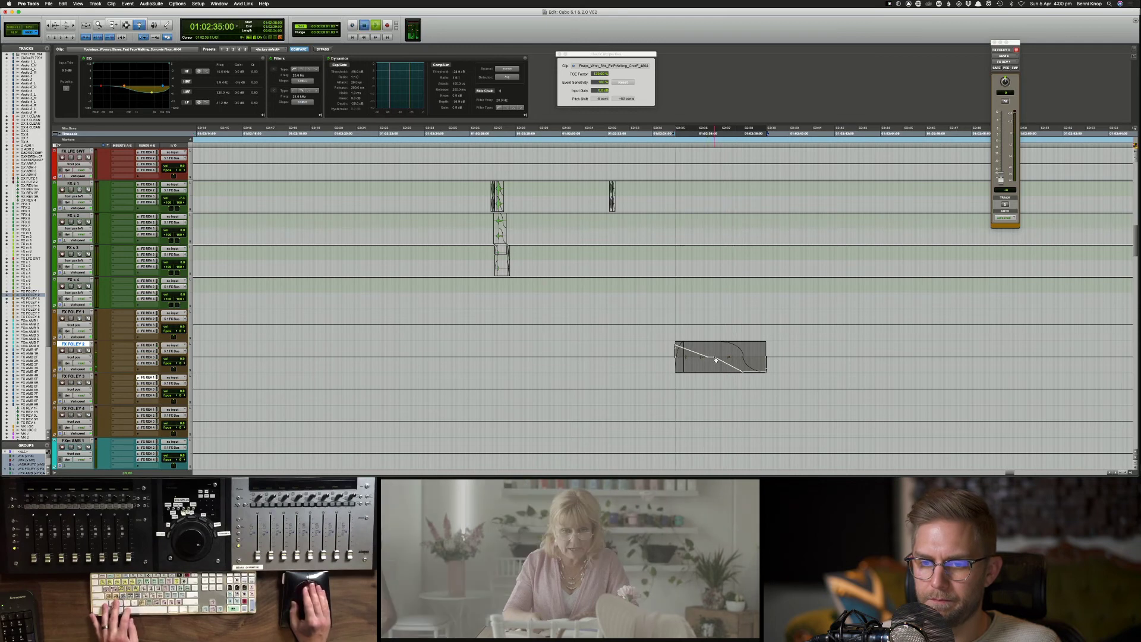
{"action": "key", "text": "space"}
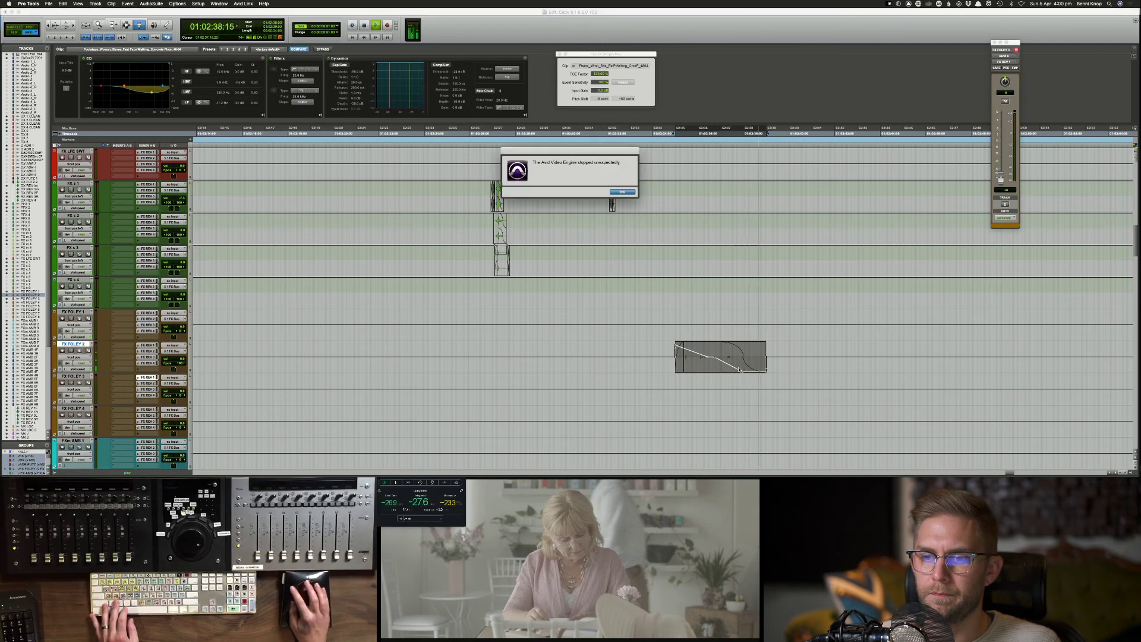
Step: Stop playback, dismiss the Avid Video Engine alert, save the session and return the tracks to waveform view
{"action": "key", "text": "space"}
{"action": "left_click", "coordinate": [623, 192]}
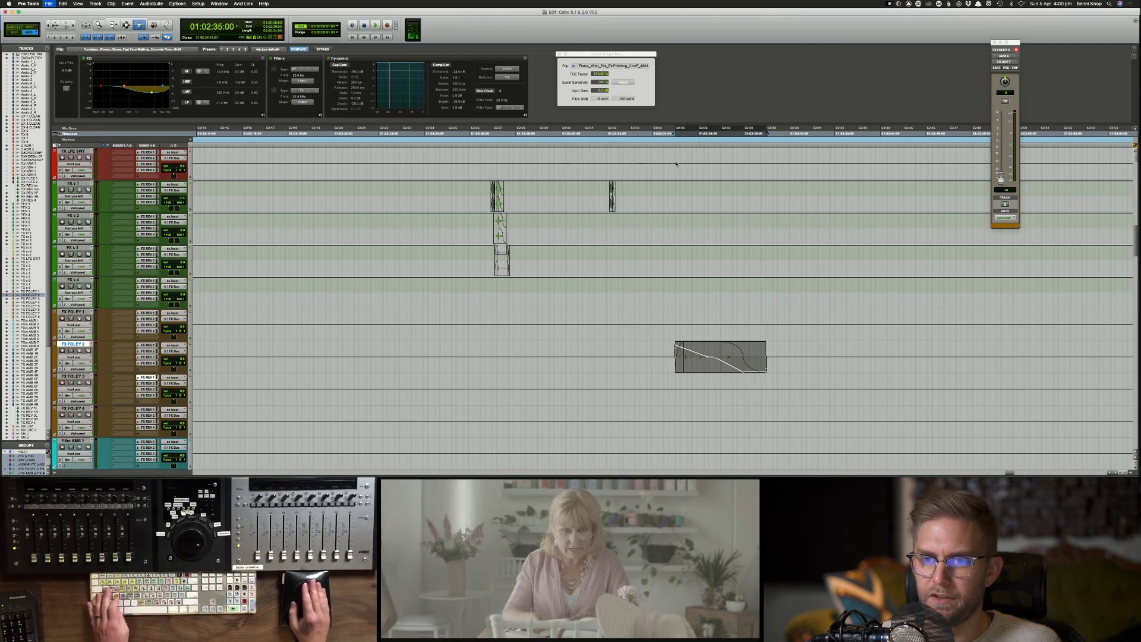
{"action": "key", "text": "super+s"}
{"action": "left_click", "coordinate": [639, 200]}
{"action": "key", "text": "super+s"}
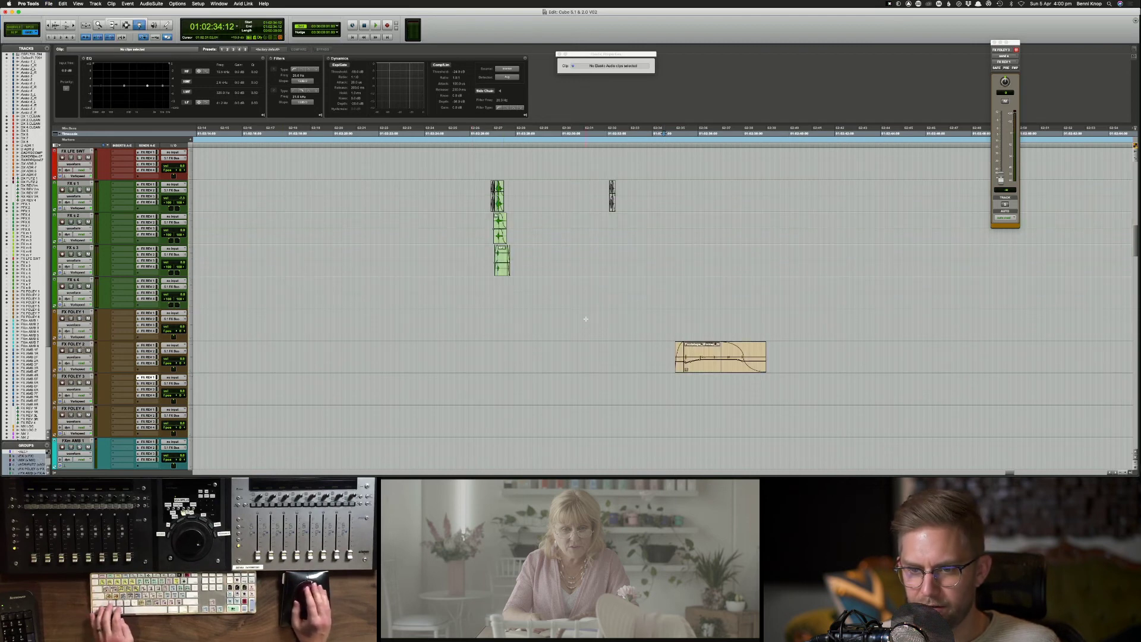
Step: Play from just before the footsteps, then extend the clip's faded end slightly later and replay it
{"action": "left_click", "coordinate": [658, 348]}
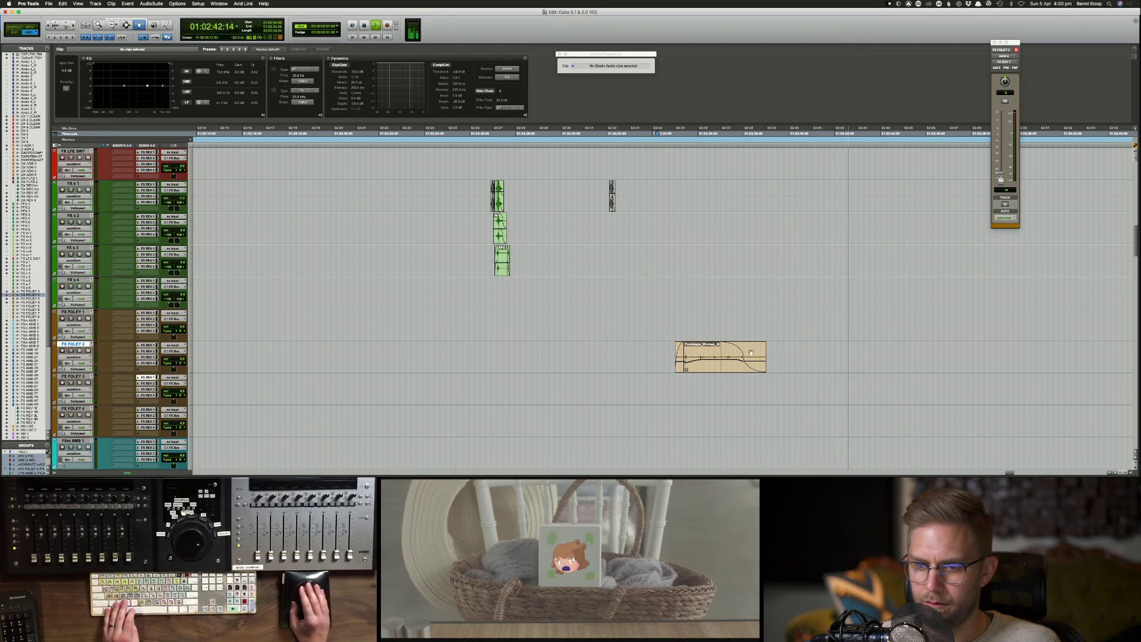
{"action": "key", "text": "space"}
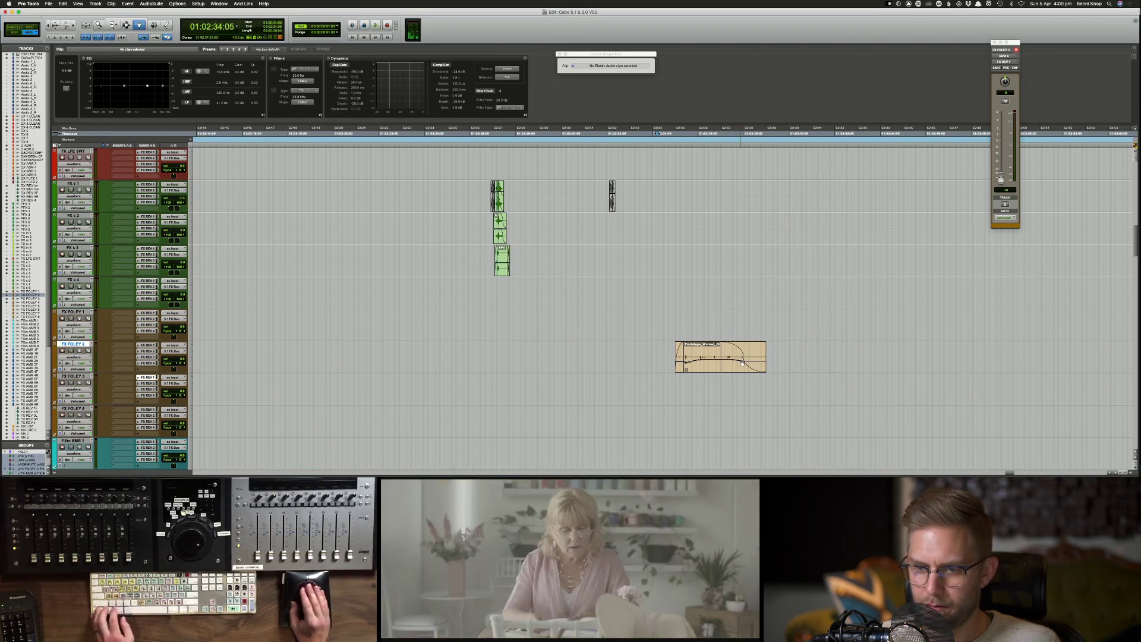
{"action": "left_click_drag", "start_coordinate": [744, 358], "coordinate": [756, 354]}
{"action": "key", "text": "space"}
{"action": "left_click", "coordinate": [750, 351]}
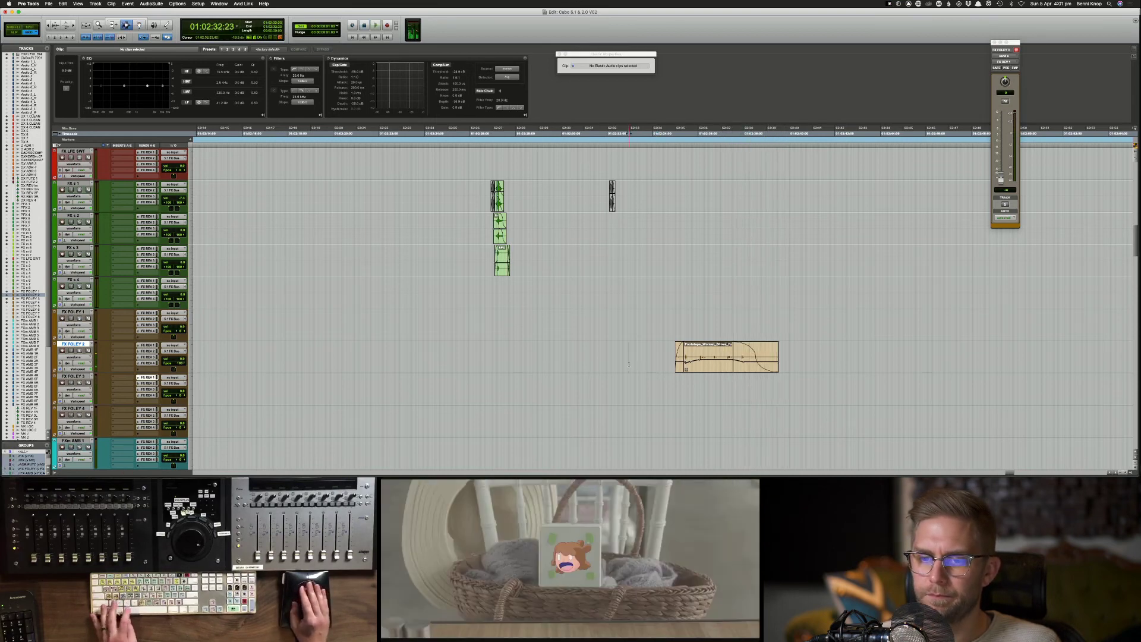
Step: Save the session and replay the finished footsteps on FX FOLEY 2 in a wider timeline view
{"action": "key", "text": "super+bracketleft"}
{"action": "key", "text": "super+bracketleft"}
{"action": "key", "text": "super+bracketleft"}
{"action": "key", "text": "super+s"}
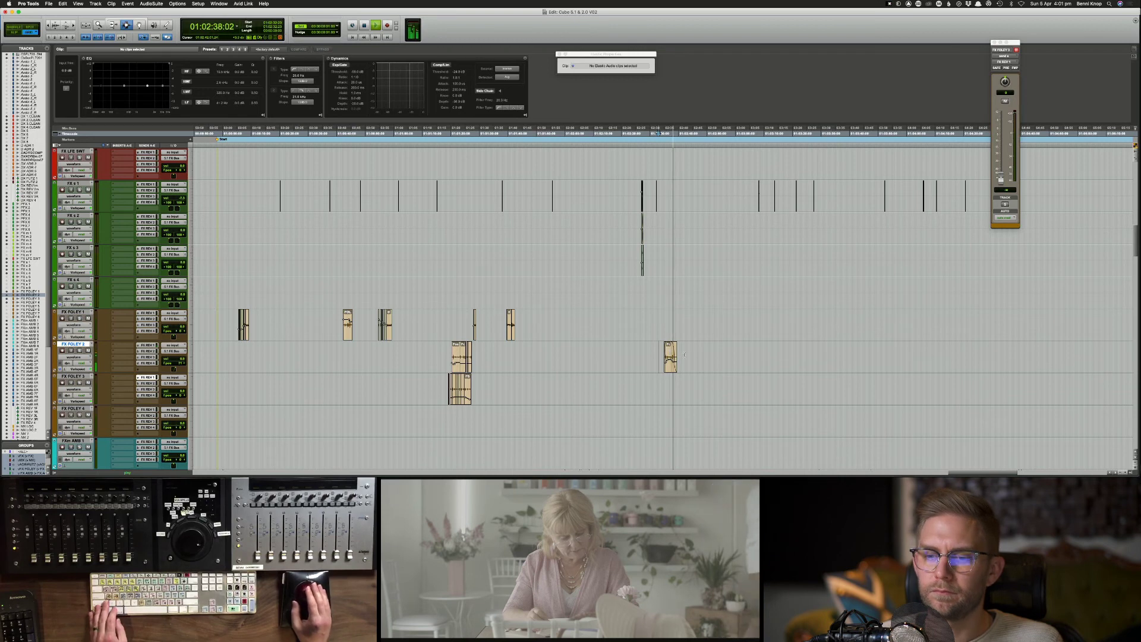
{"action": "left_click_drag", "start_coordinate": [682, 357], "coordinate": [648, 357]}
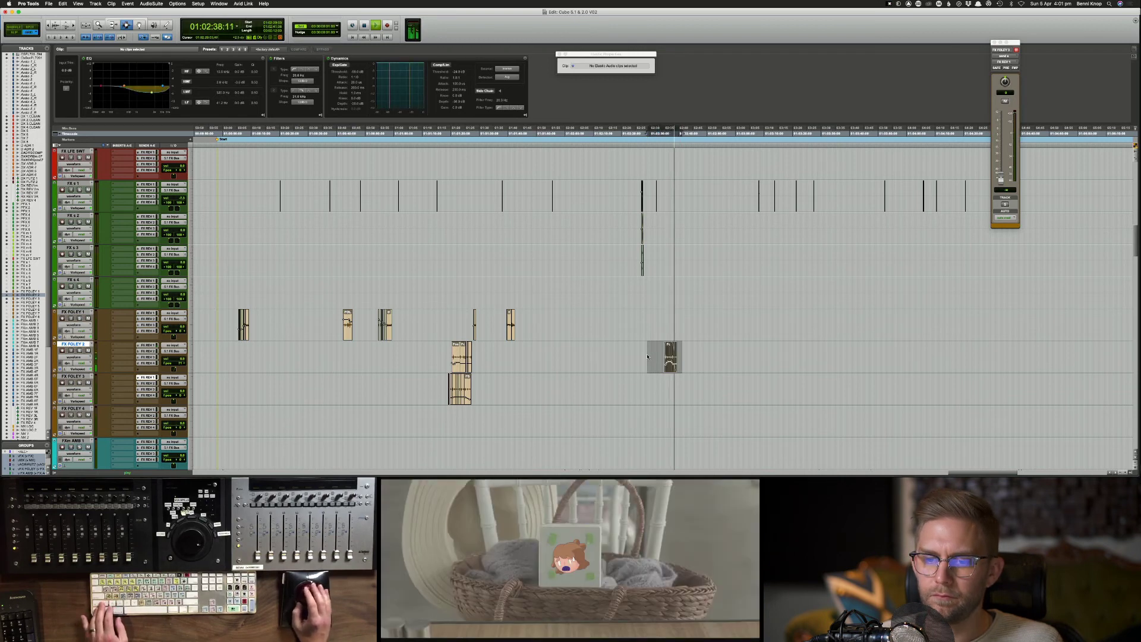
{"action": "left_click", "coordinate": [666, 357]}
{"action": "key", "text": "super+s"}
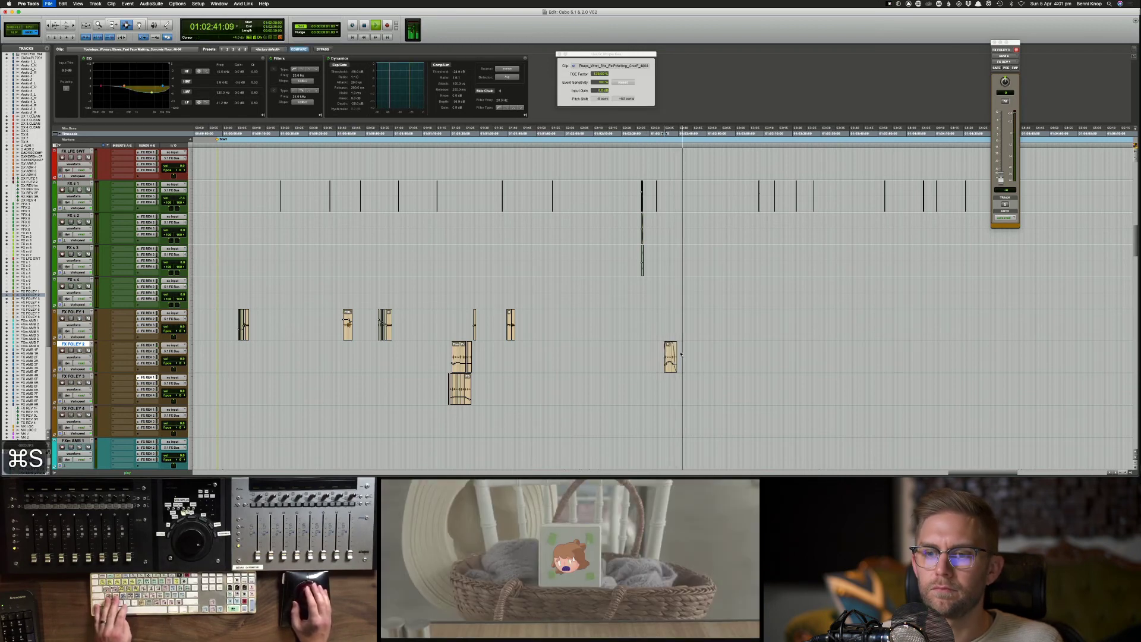
{"action": "left_click", "coordinate": [683, 349]}
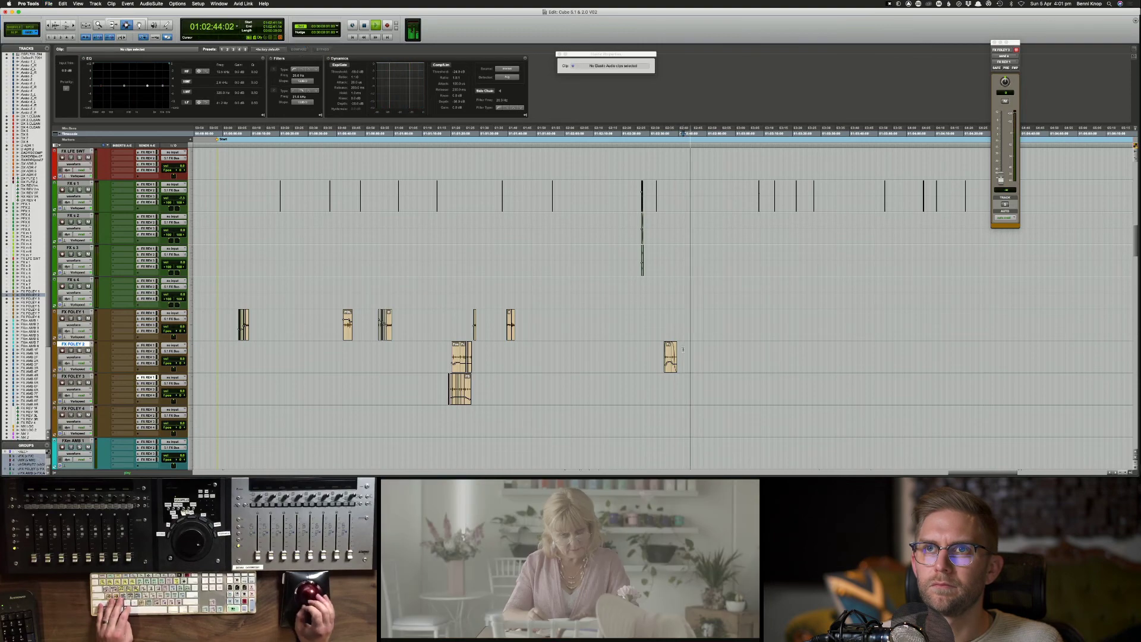
Step: Find the Film AMB 2 ambience track and play it from the crossfade at about 01:02:08
{"action": "scroll", "coordinate": [683, 349], "scroll_direction": "up", "scroll_amount": 10}
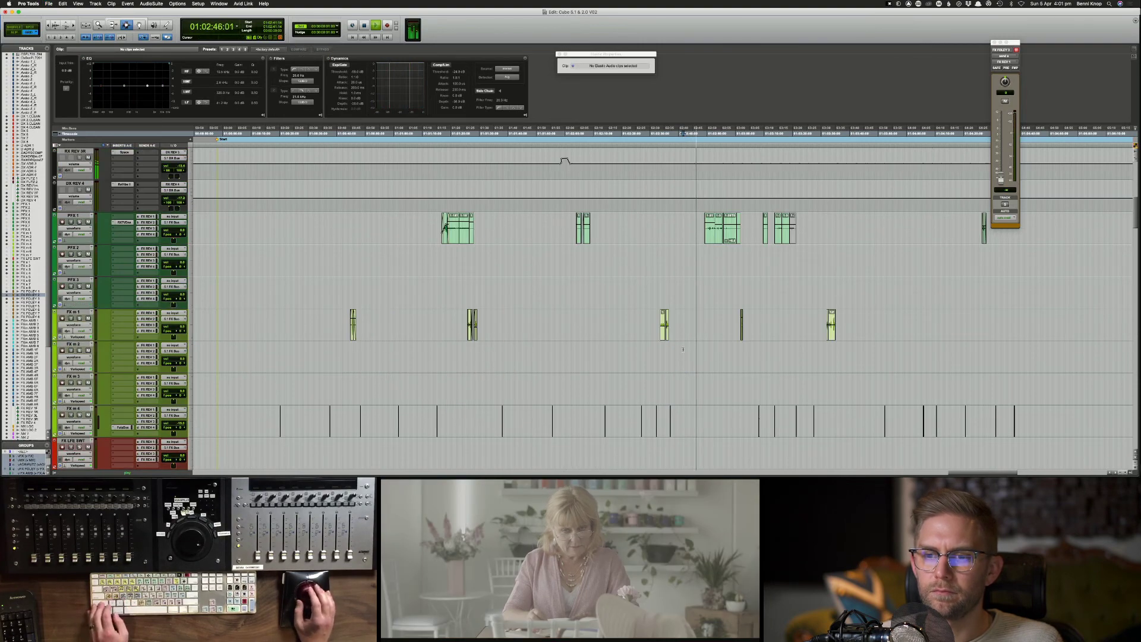
{"action": "scroll", "coordinate": [683, 349], "scroll_direction": "down", "scroll_amount": 15}
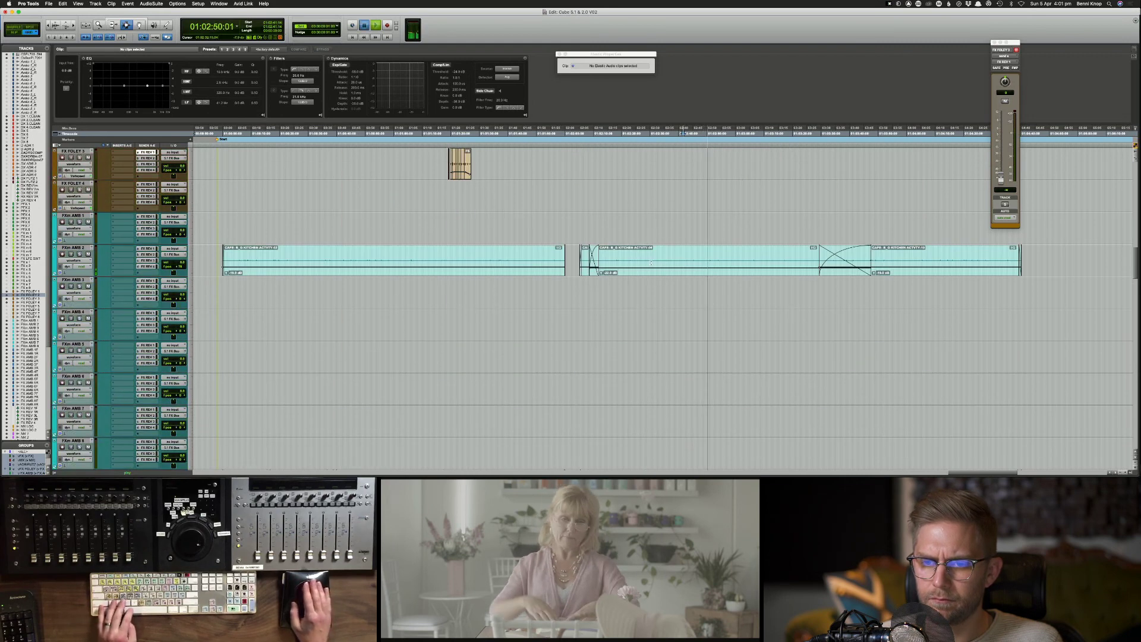
{"action": "left_click", "coordinate": [632, 262]}
{"action": "left_click", "coordinate": [633, 266]}
{"action": "key", "text": "space"}
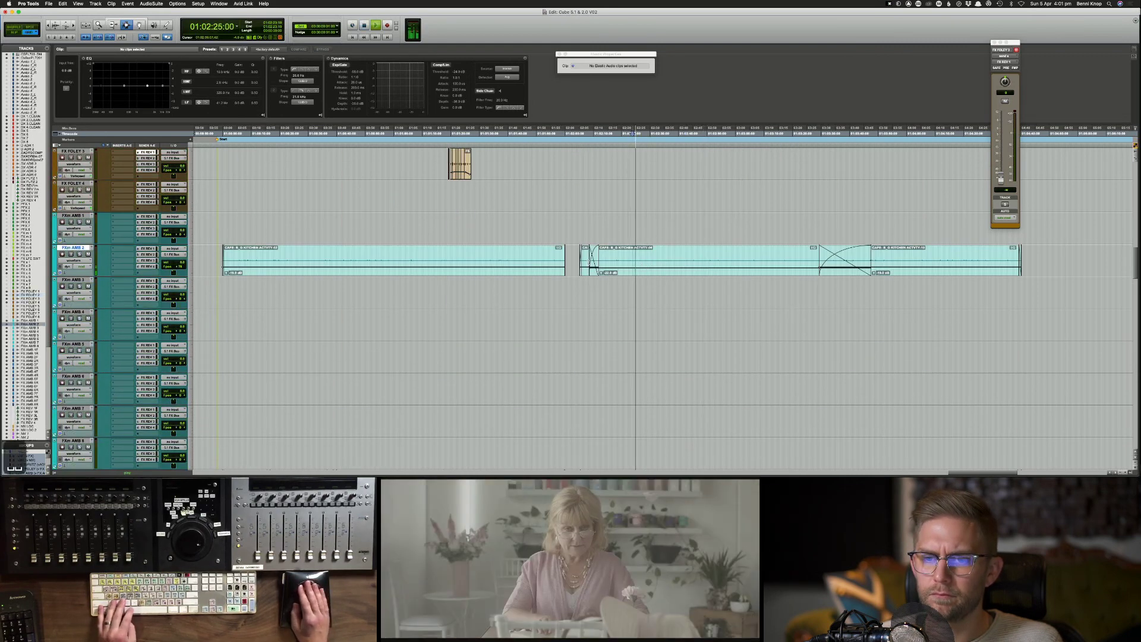
{"action": "left_click", "coordinate": [589, 262]}
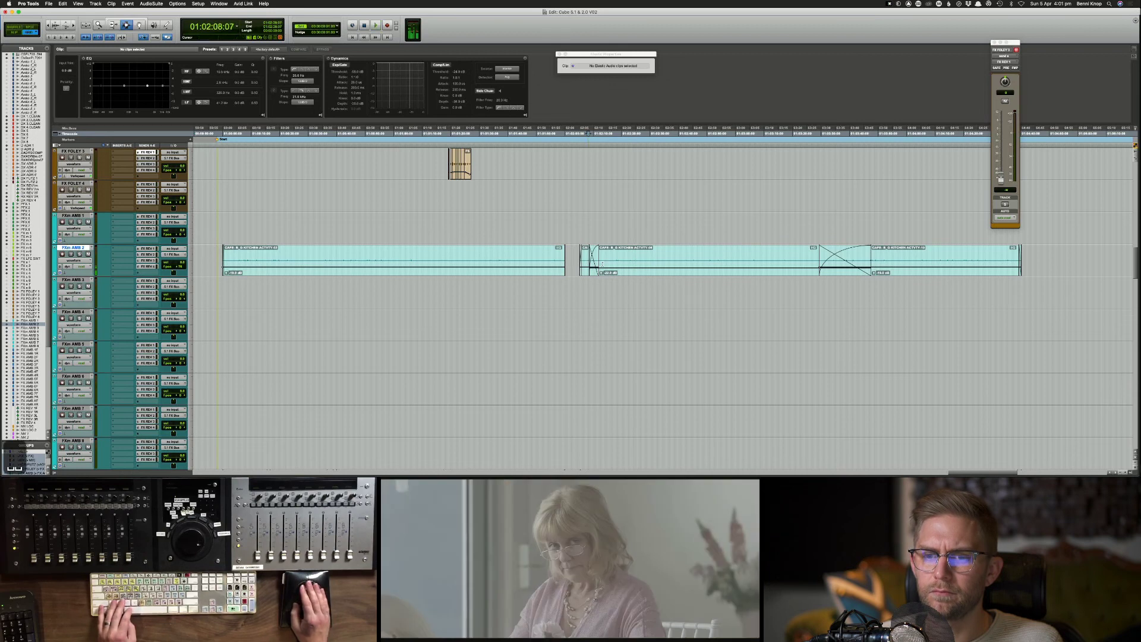
{"action": "key", "text": "space"}
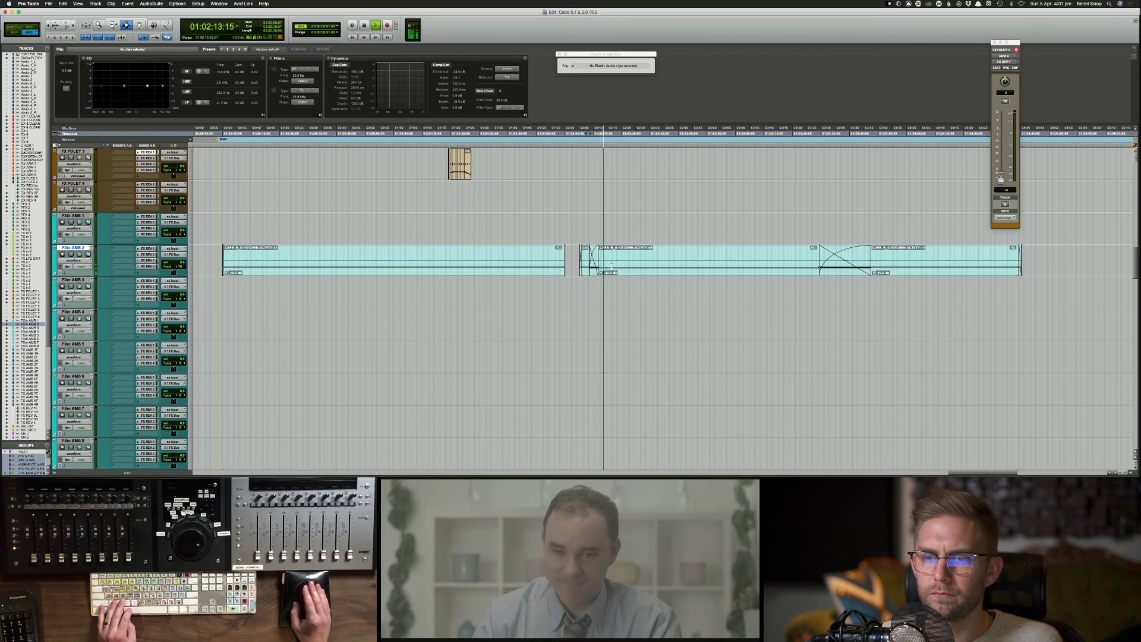
Step: Delete the Film AMB 2 ambience from about 01:02:22 to 01:02:44, fade out the cut end and save the session
{"action": "left_click_drag", "start_coordinate": [607, 265], "coordinate": [656, 263]}
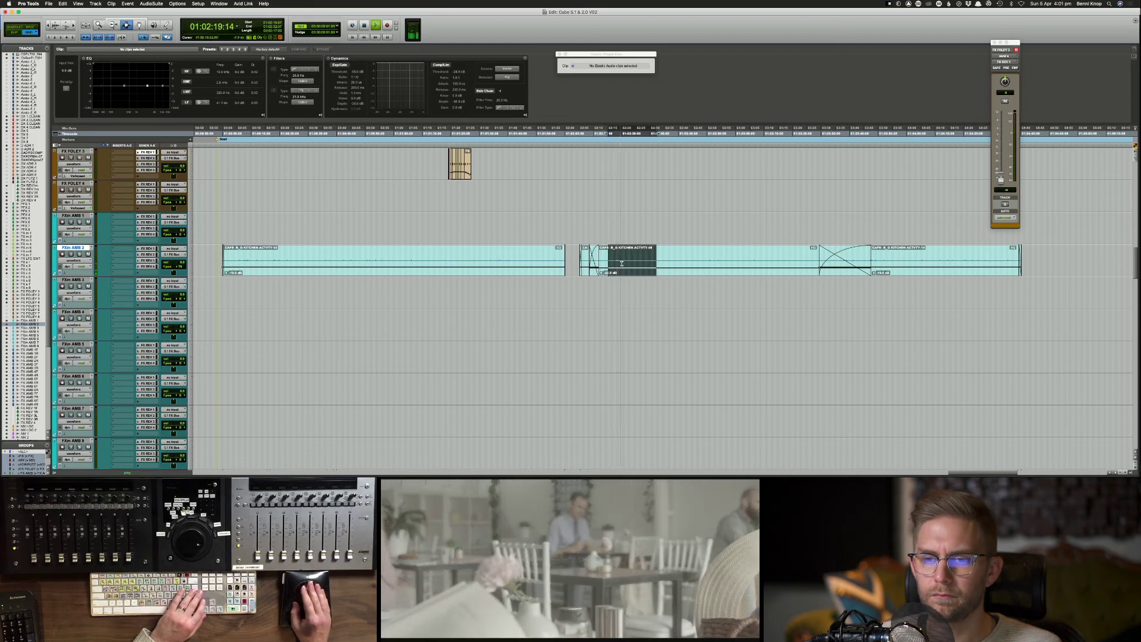
{"action": "mouse_move", "coordinate": [626, 262]}
{"action": "left_mouse_down"}
{"action": "mouse_move", "coordinate": [691, 262]}
{"action": "mouse_move", "coordinate": [622, 260]}
{"action": "left_mouse_up"}
{"action": "key", "text": "BackSpace"}
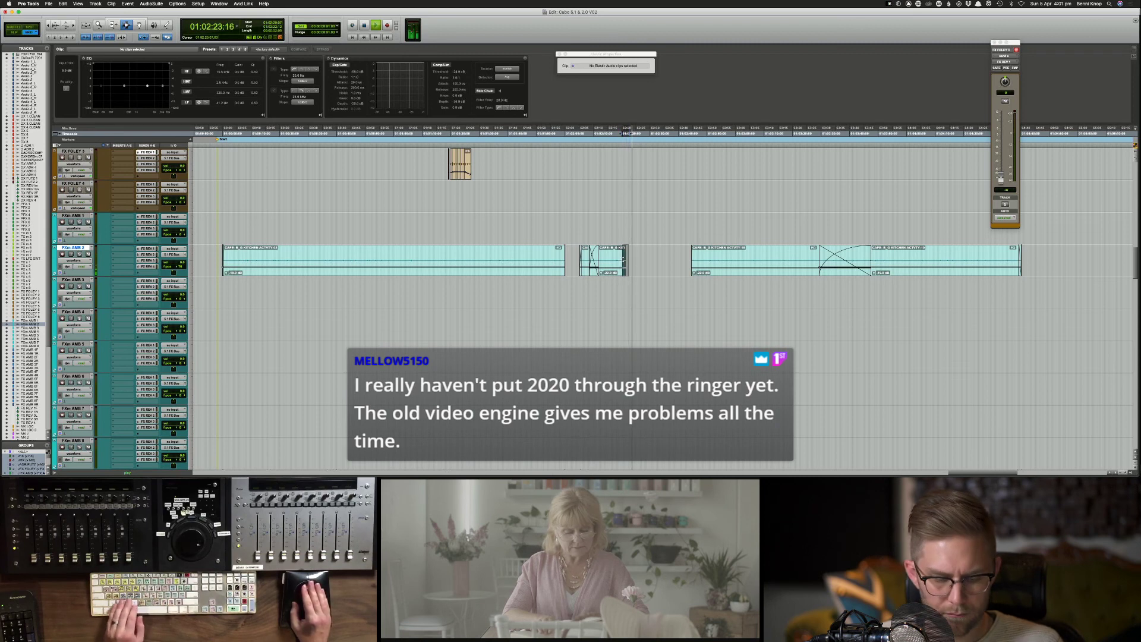
{"action": "key", "text": "f"}
{"action": "left_click", "coordinate": [641, 262]}
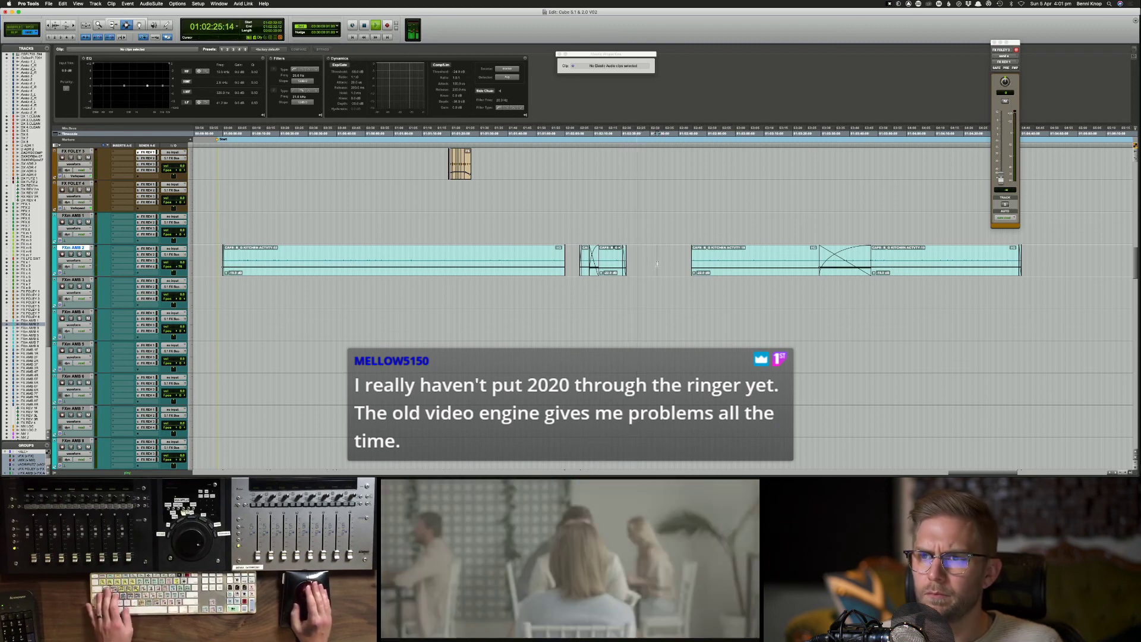
{"action": "key", "text": "super+s"}
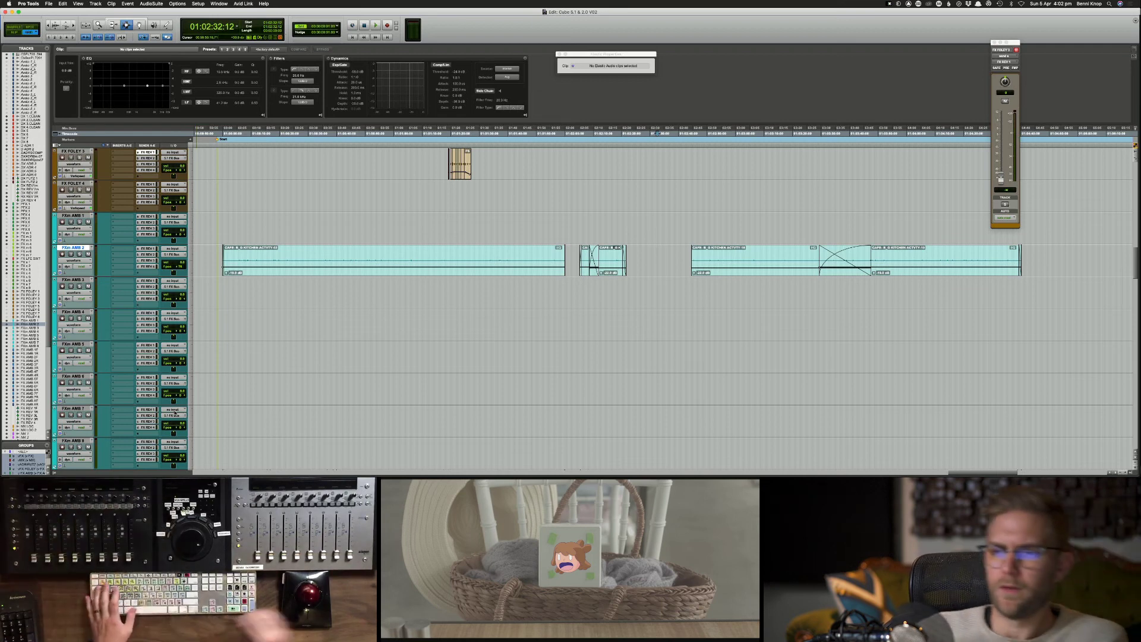
Step: Play across the Film AMB 2 gap, then extend the following ambience clip's start back to about 01:02:32
{"action": "key", "text": "space"}
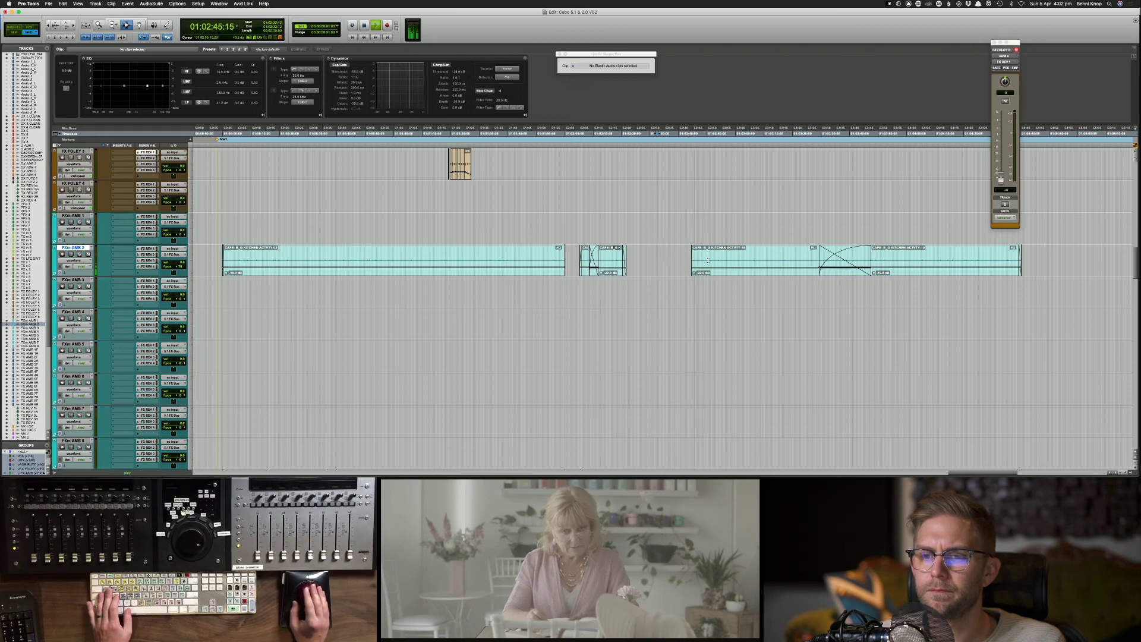
{"action": "left_click_drag", "start_coordinate": [688, 259], "coordinate": [731, 261]}
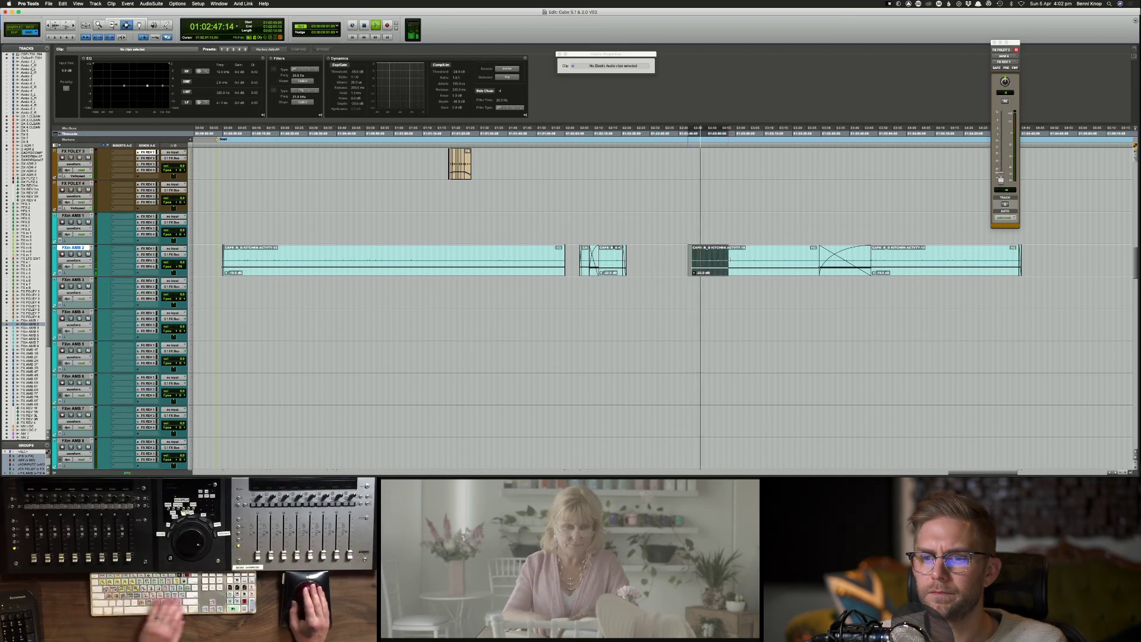
{"action": "left_click", "coordinate": [732, 261]}
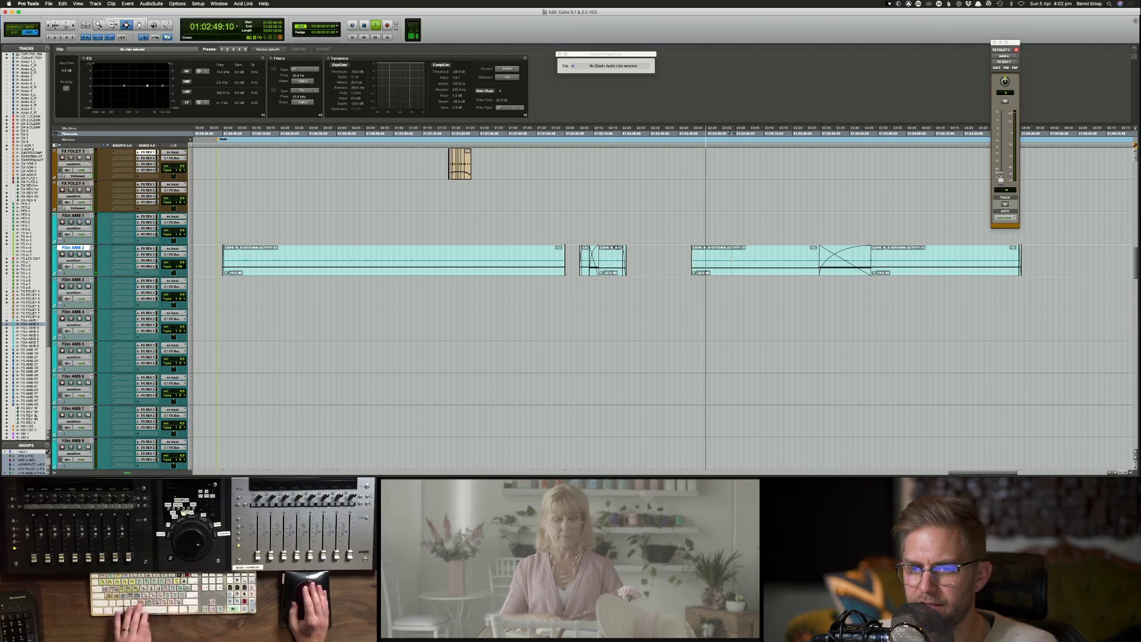
{"action": "key", "text": "space"}
{"action": "key", "text": "space"}
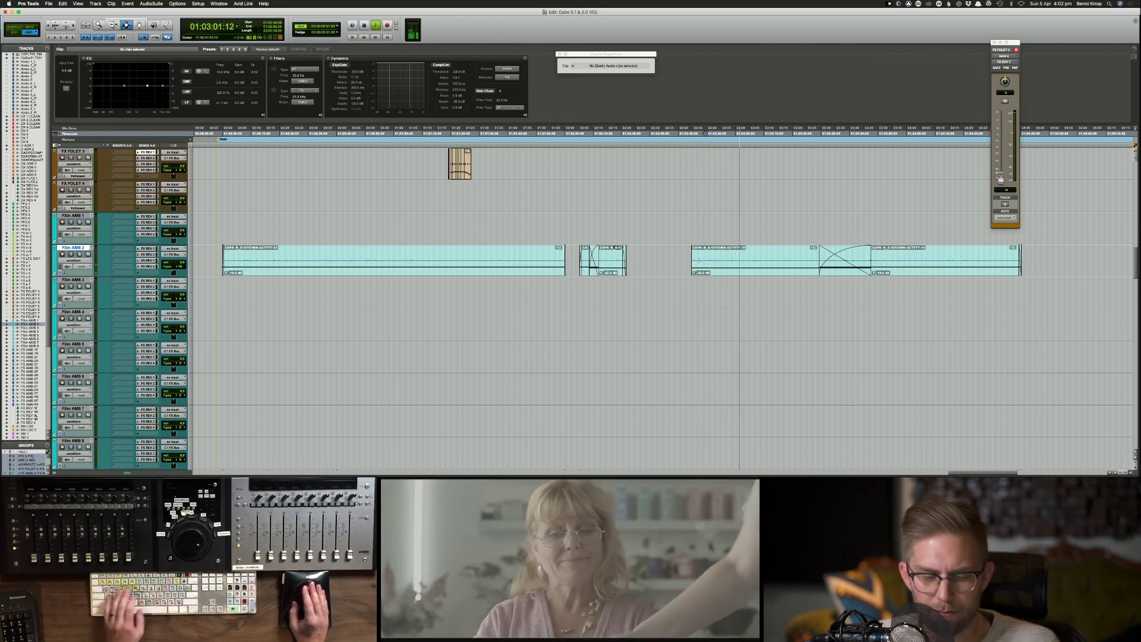
{"action": "left_click_drag", "start_coordinate": [692, 260], "coordinate": [658, 257]}
{"action": "key", "text": "F8"}
{"action": "left_click", "coordinate": [658, 258]}
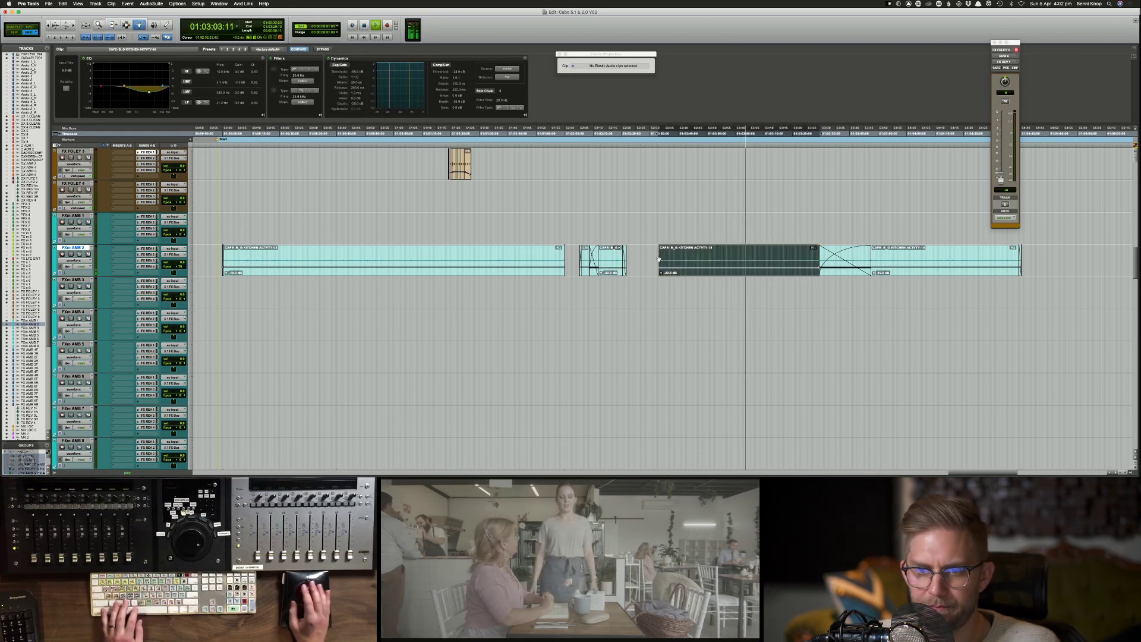
Step: Adjust the pan automation over the extended Film AMB 2 clip, return the tracks to waveform view and deselect the clip
{"action": "key", "text": "ctrl+minus"}
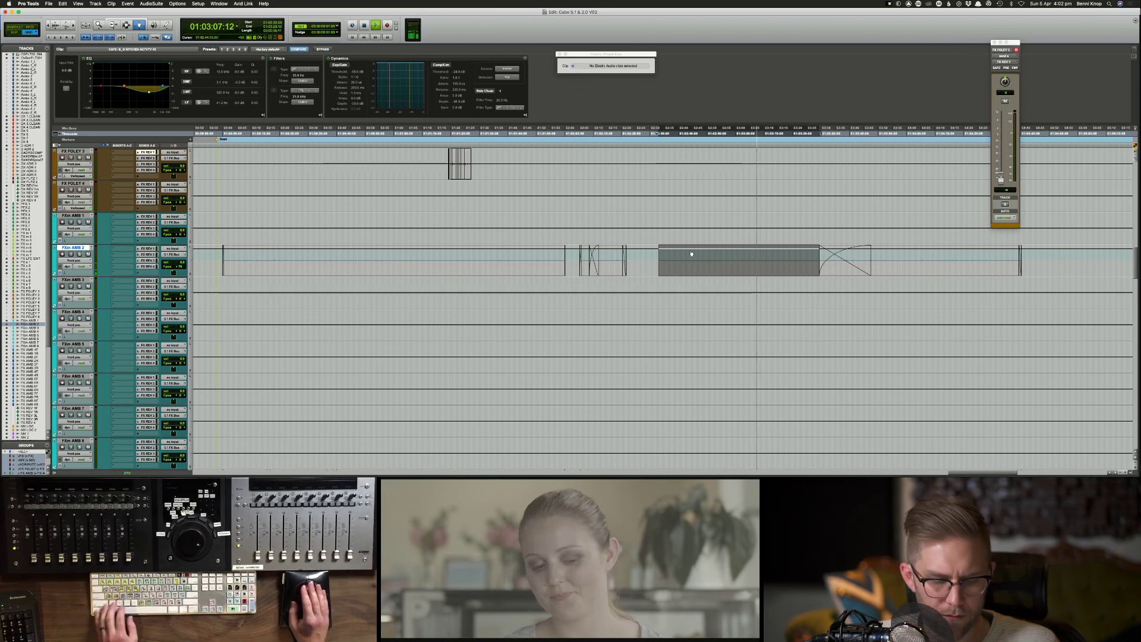
{"action": "key", "text": "super+c"}
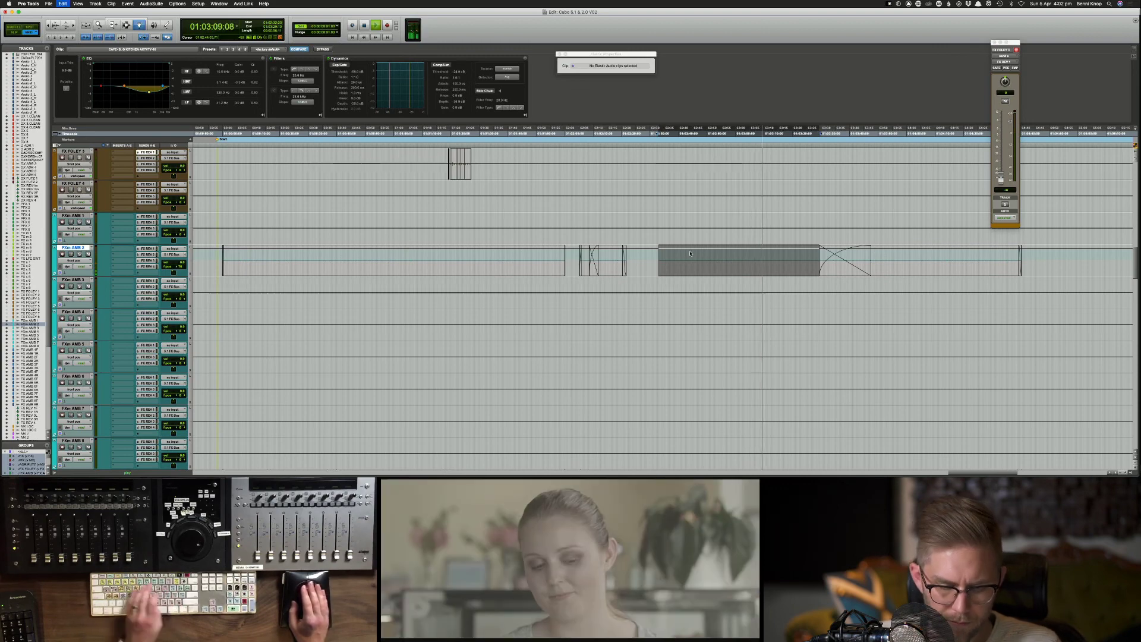
{"action": "key", "text": "F6"}
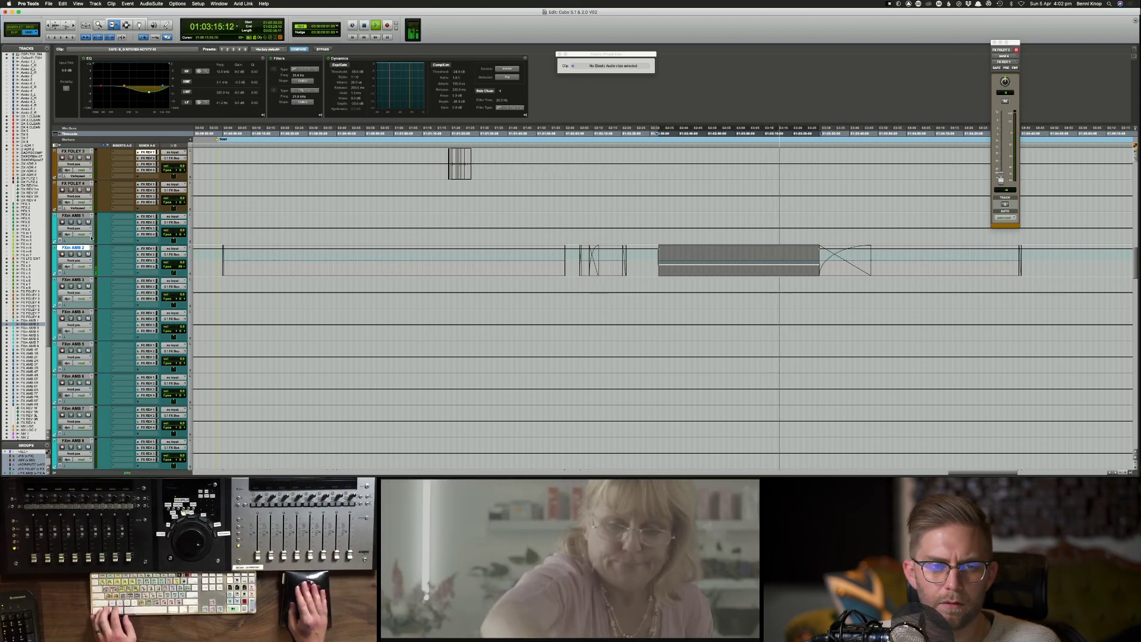
{"action": "key", "text": "F8"}
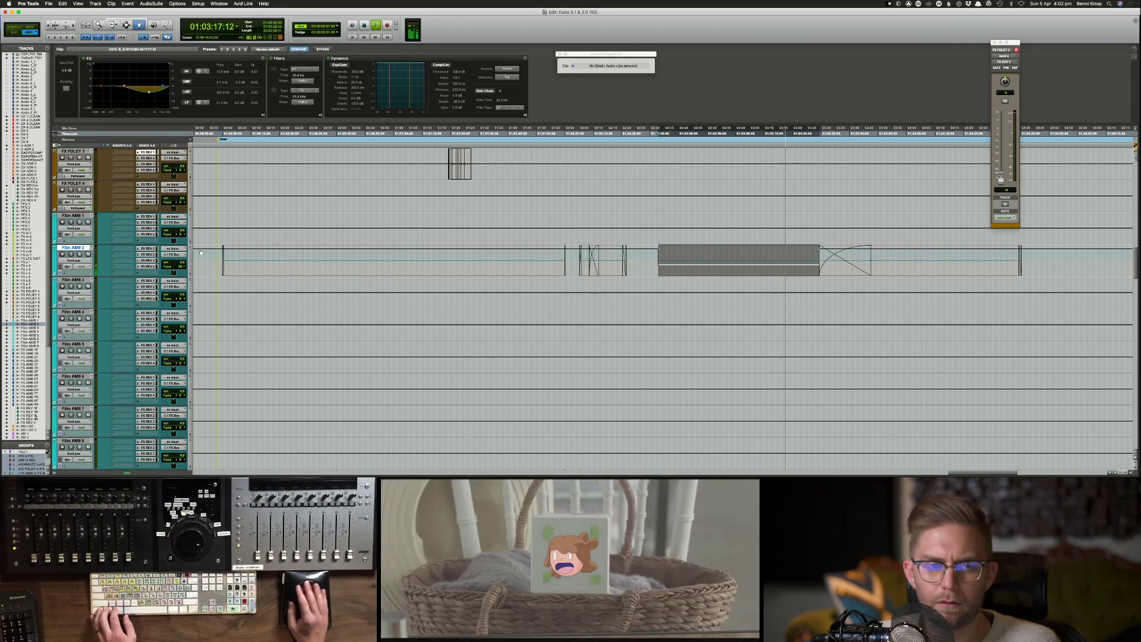
{"action": "left_click", "coordinate": [64, 249], "text": "ctrl+alt+super"}
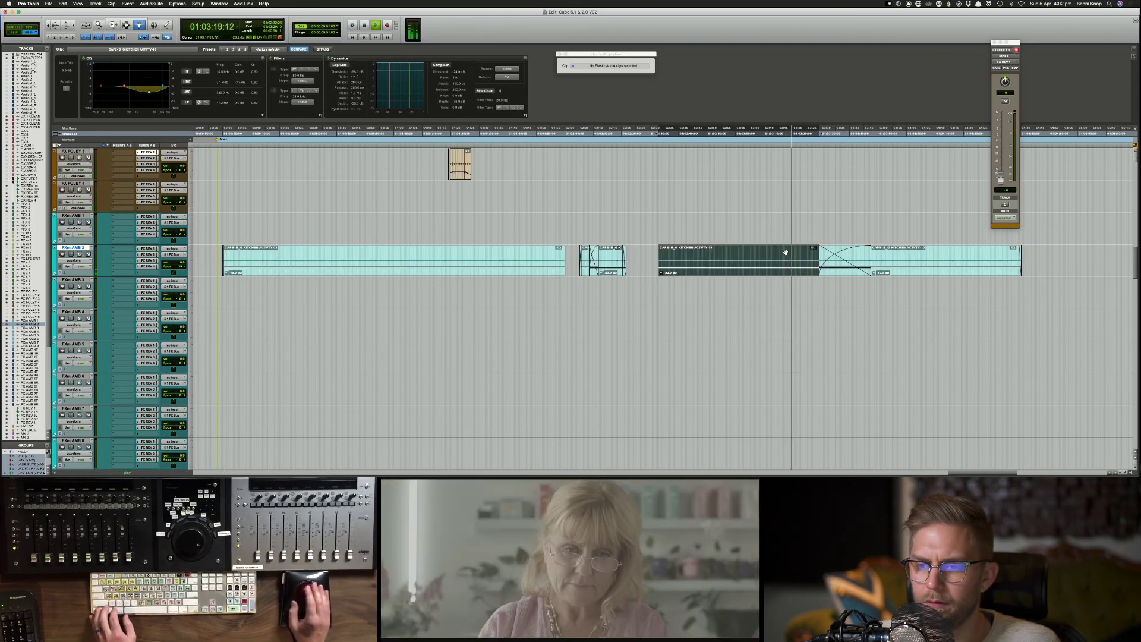
{"action": "key", "text": "F7"}
{"action": "left_click", "coordinate": [741, 253]}
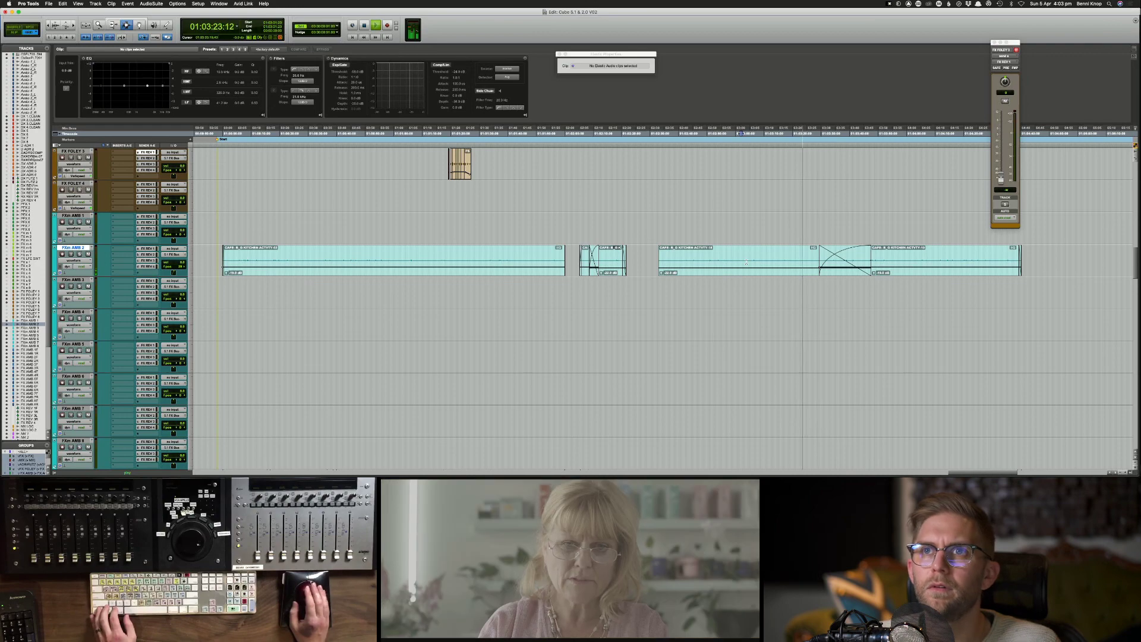
Step: Select across the start of the DX 1 CLEAN dialogue clip near 01:03:23, fade it in and replay the line
{"action": "scroll", "coordinate": [778, 288], "scroll_direction": "up", "scroll_amount": 15}
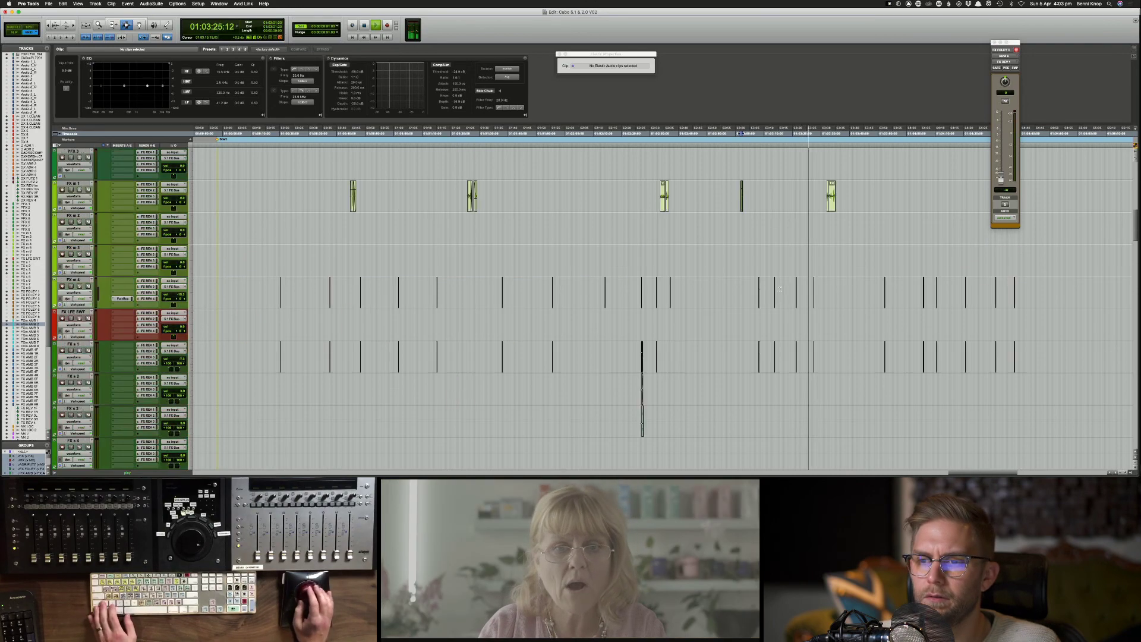
{"action": "double_click", "coordinate": [810, 226]}
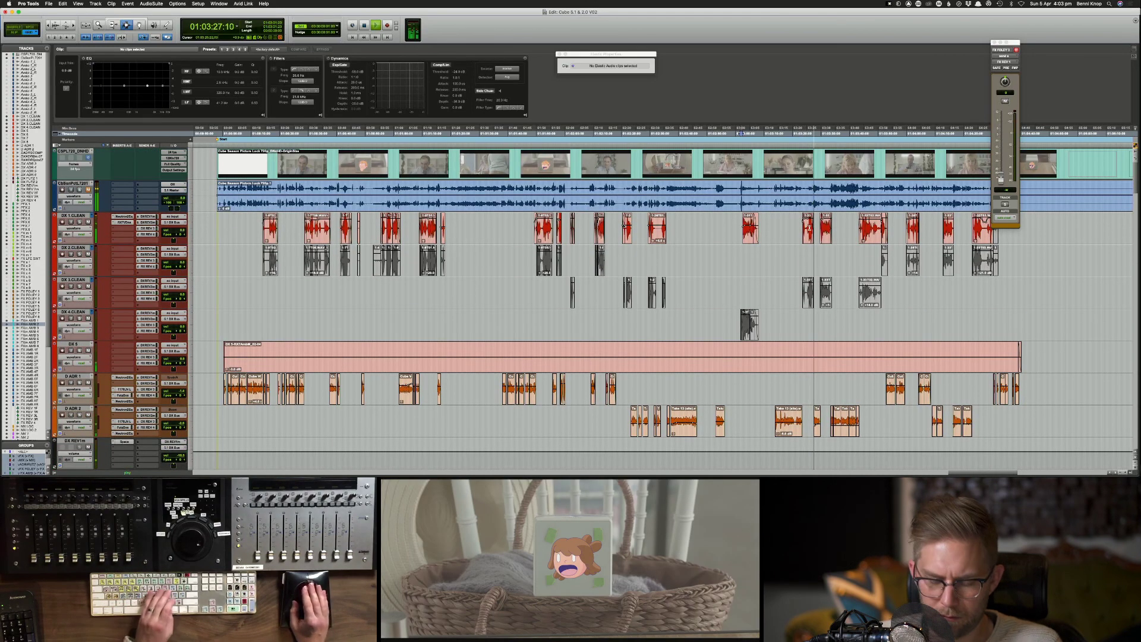
{"action": "key", "text": "super+bracketright"}
{"action": "key", "text": "super+bracketright"}
{"action": "key", "text": "super+bracketright"}
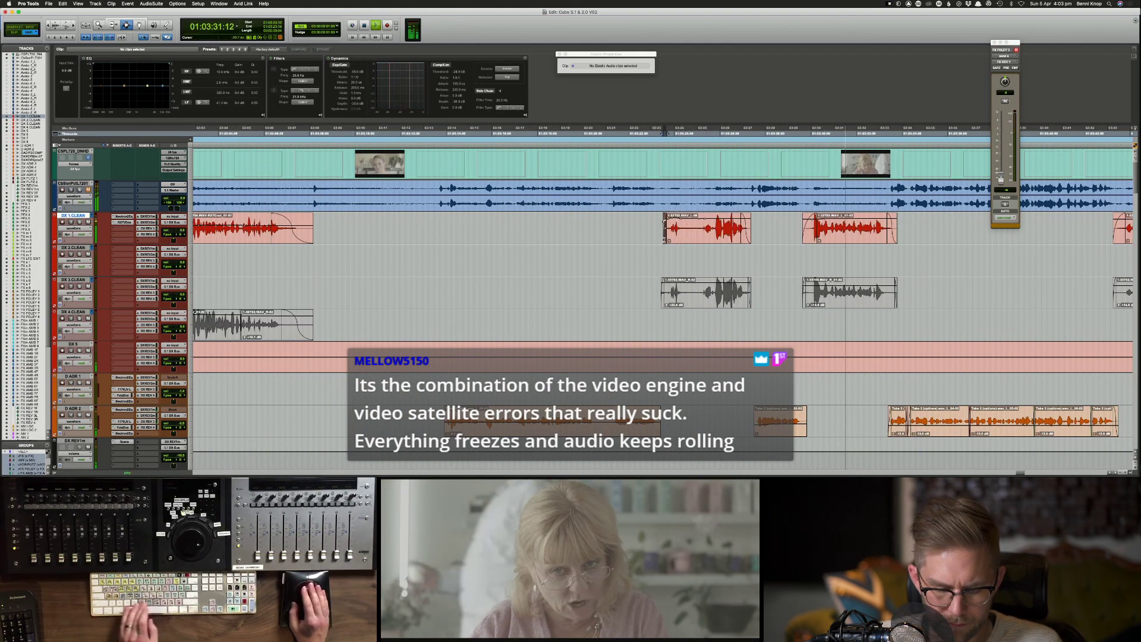
{"action": "key", "text": "m"}
{"action": "key", "text": "m"}
{"action": "key", "text": "m"}
{"action": "key", "text": "space"}
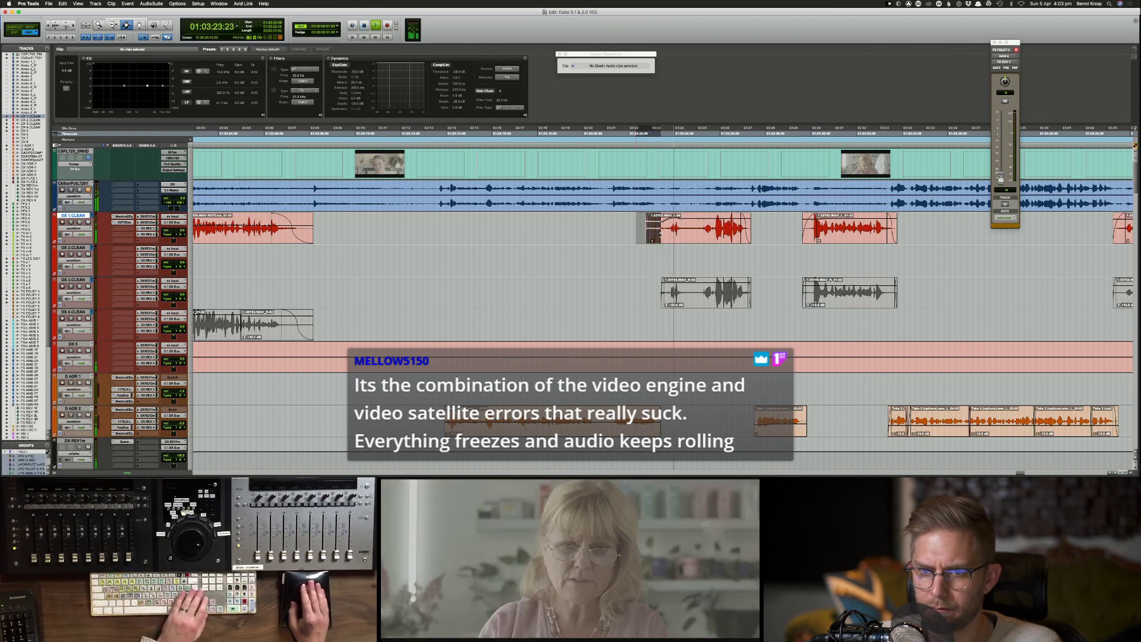
{"action": "key", "text": "BackSpace"}
{"action": "key", "text": "f"}
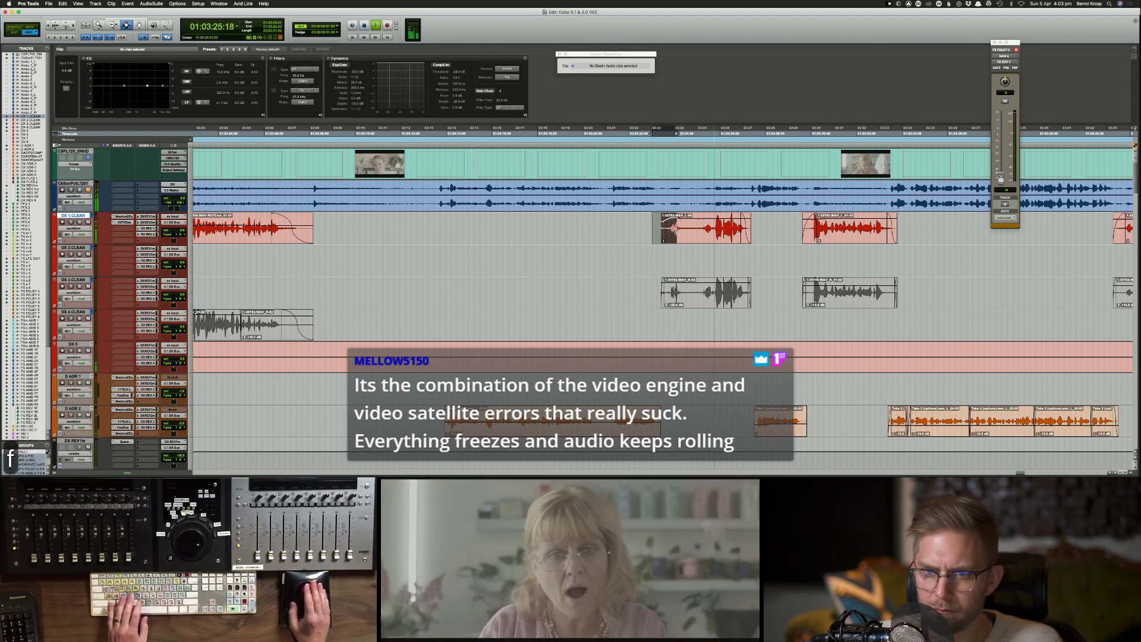
{"action": "left_click", "coordinate": [689, 232]}
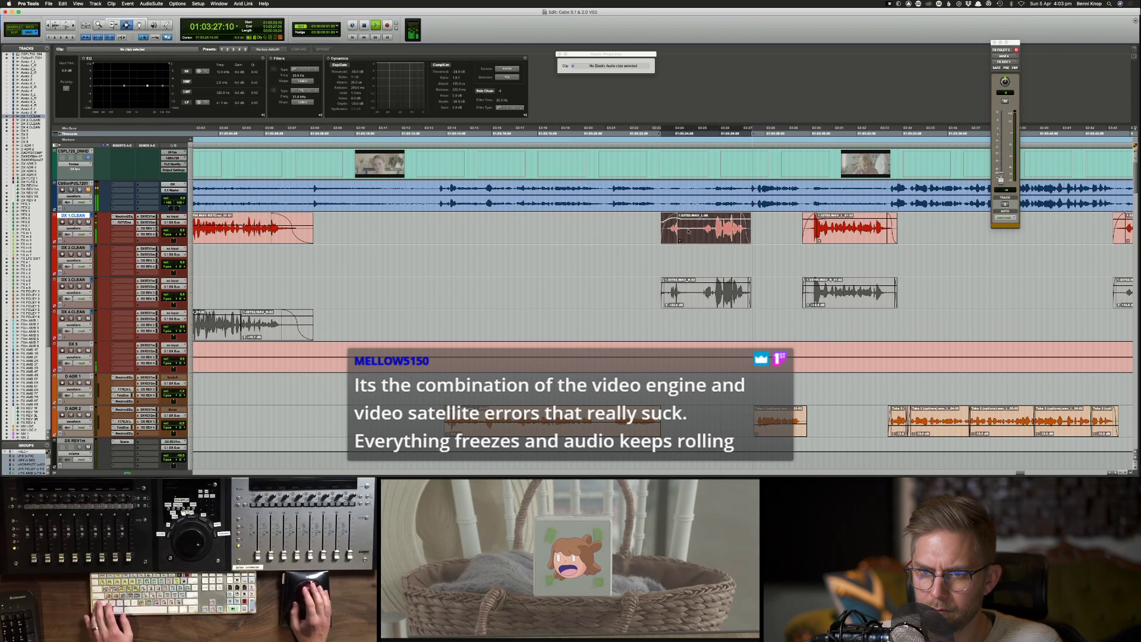
{"action": "left_click", "coordinate": [688, 231]}
Step: Check the FX m 1 effects clips and the ambience tracks for the following passage, ending in a wider view of the dialogue tracks
{"action": "scroll", "coordinate": [687, 232], "scroll_direction": "down", "scroll_amount": 15}
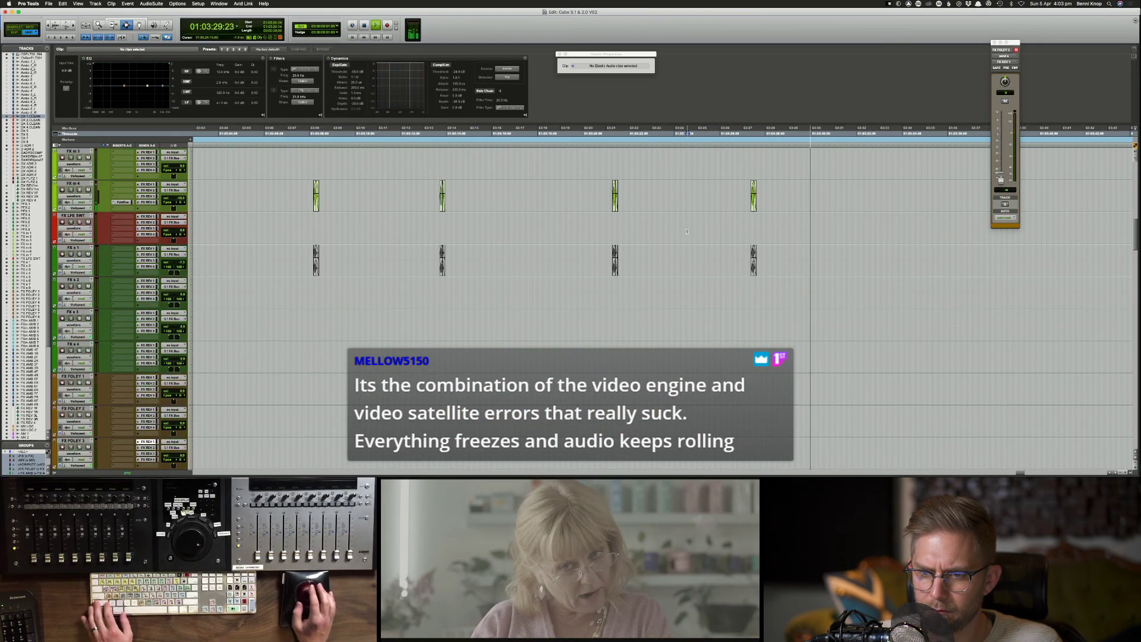
{"action": "scroll", "coordinate": [688, 232], "scroll_direction": "up", "scroll_amount": 2}
{"action": "left_click_drag", "start_coordinate": [837, 177], "coordinate": [950, 177]}
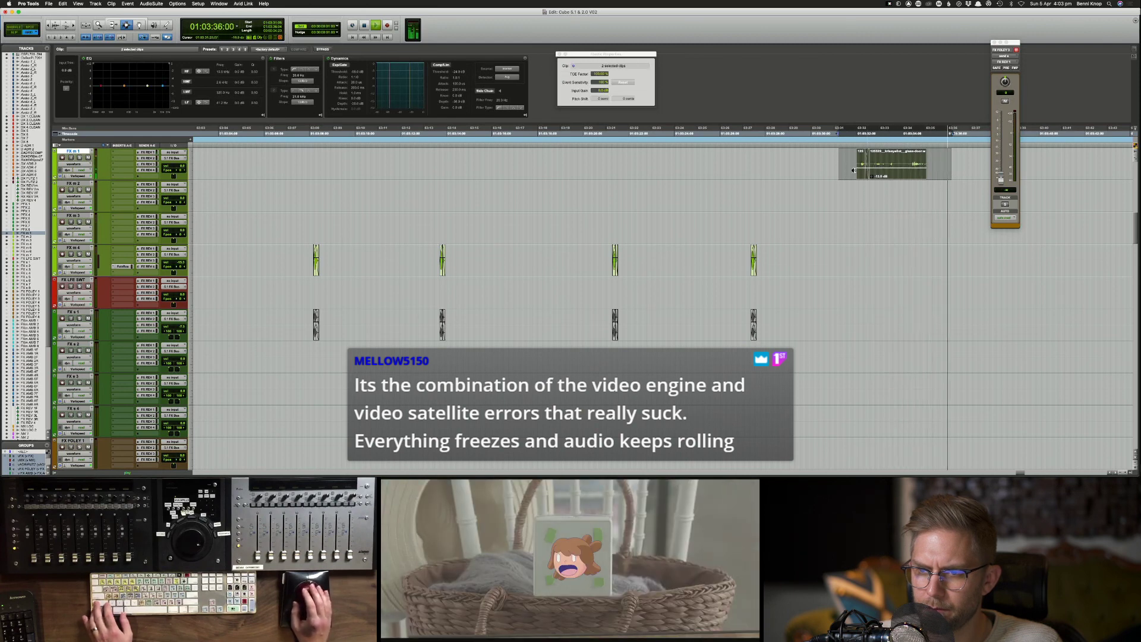
{"action": "left_click", "coordinate": [839, 184]}
{"action": "scroll", "coordinate": [840, 184], "scroll_direction": "down", "scroll_amount": 12}
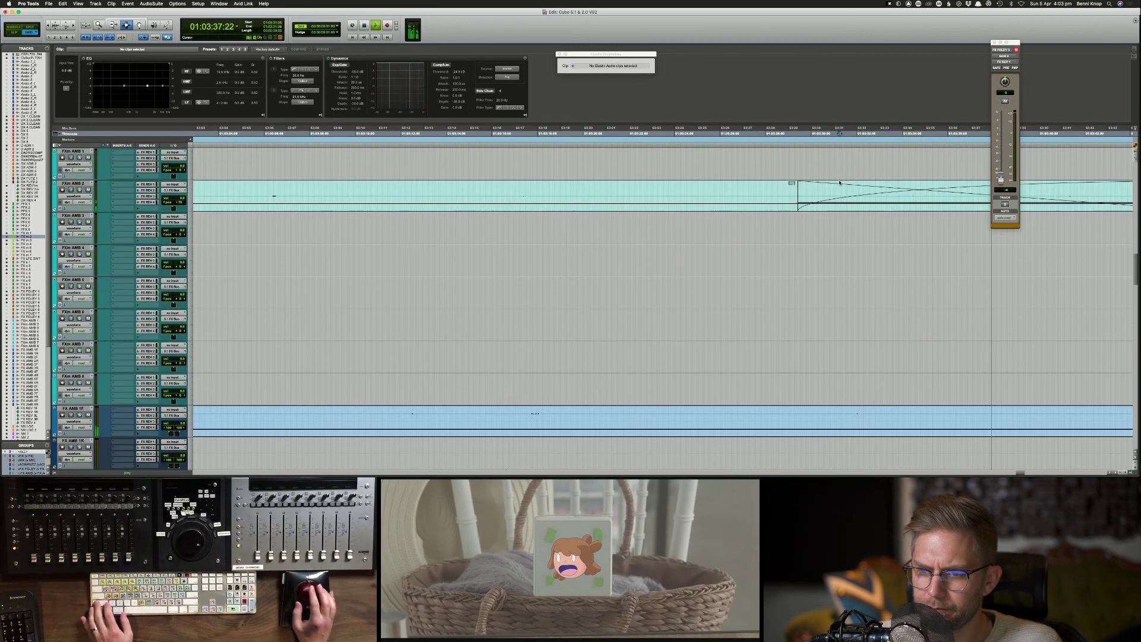
{"action": "scroll", "coordinate": [839, 182], "scroll_direction": "up", "scroll_amount": 10}
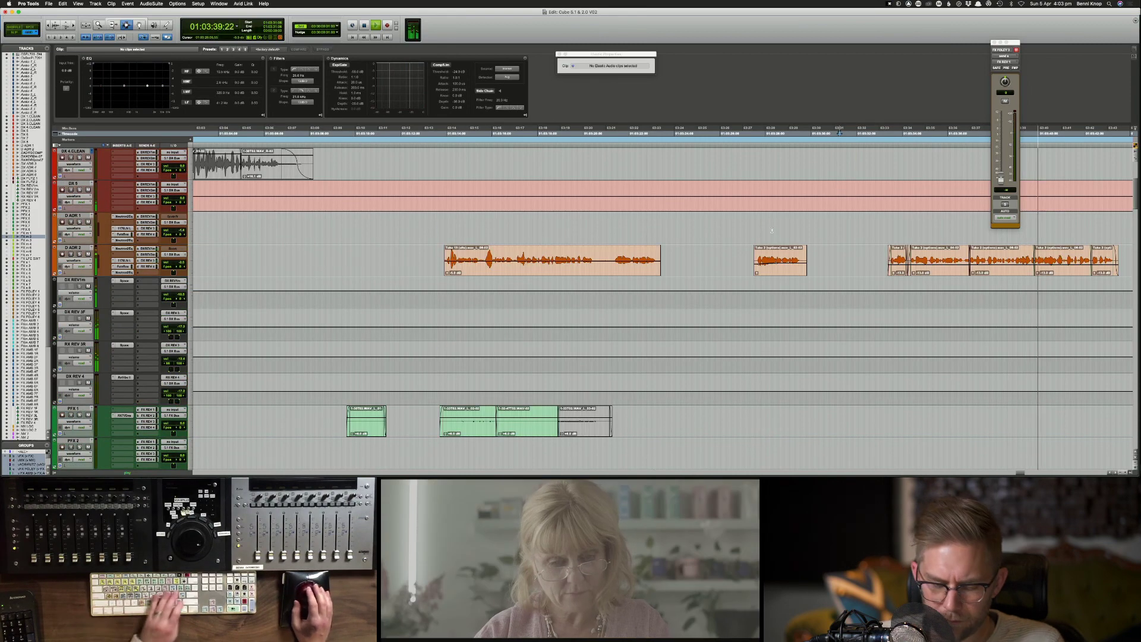
{"action": "key", "text": "super+bracketleft"}
{"action": "key", "text": "super+bracketleft"}
{"action": "key", "text": "super+bracketleft"}
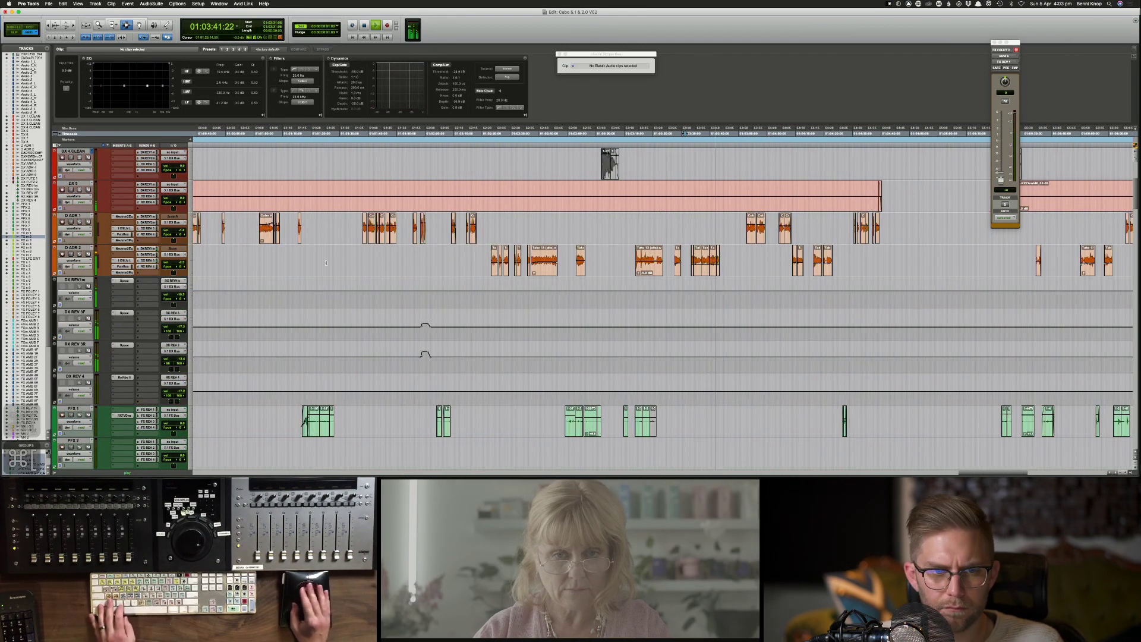
Step: Check the channel levels in the Mix window, return to the edit, stop playback and place the cursor at 01:03:11:12 on D ADR 1
{"action": "key", "text": "super+equal"}
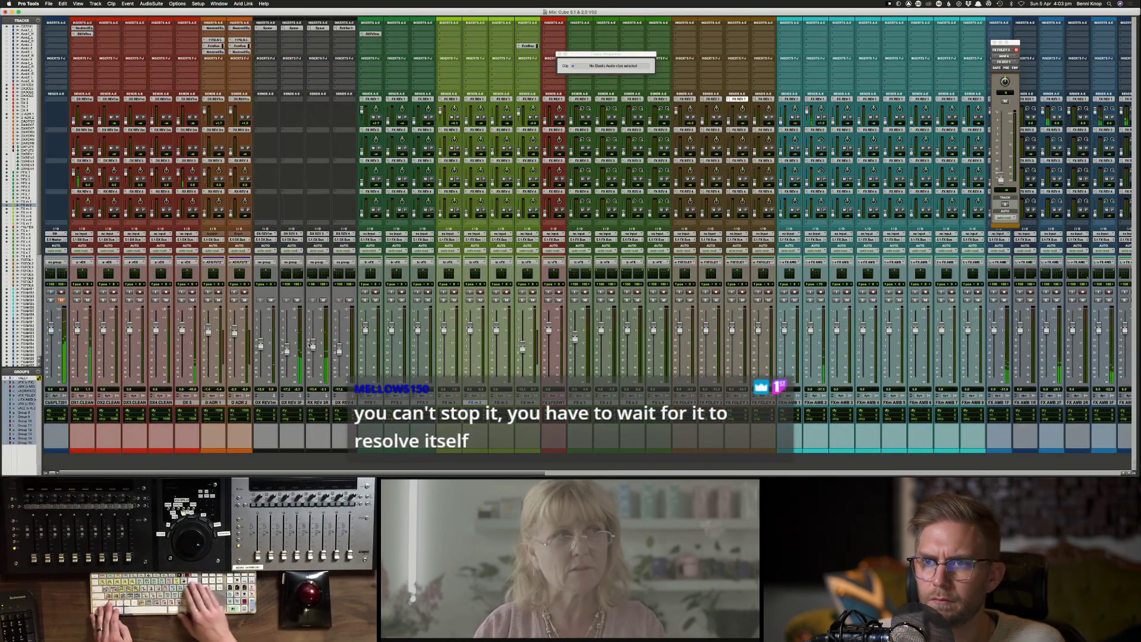
{"action": "key", "text": "super+equal"}
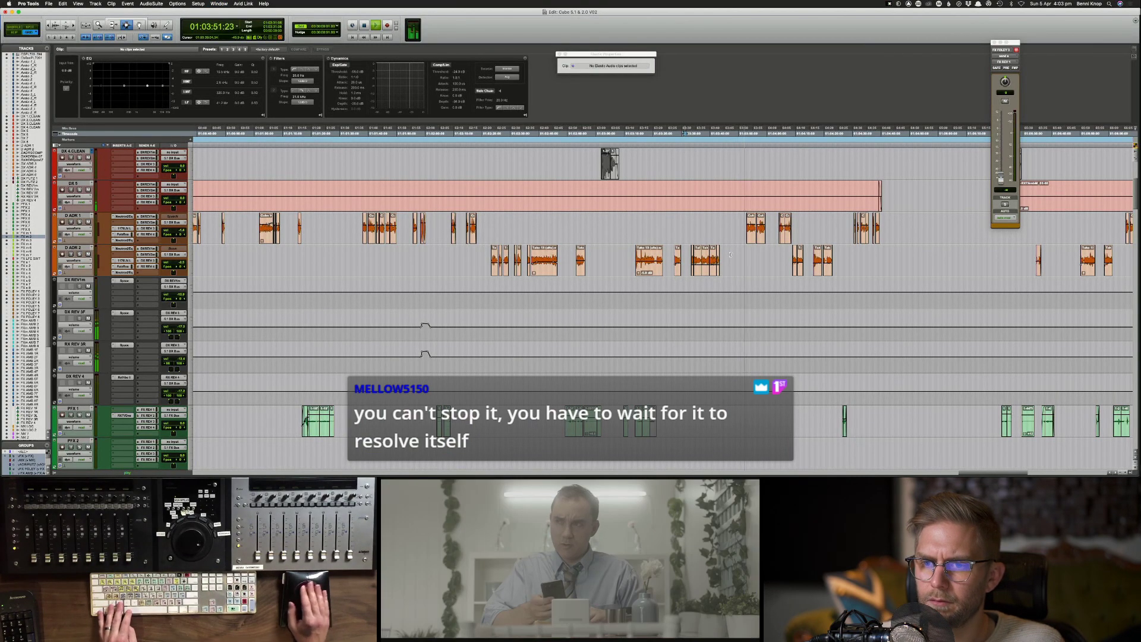
{"action": "key", "text": "space"}
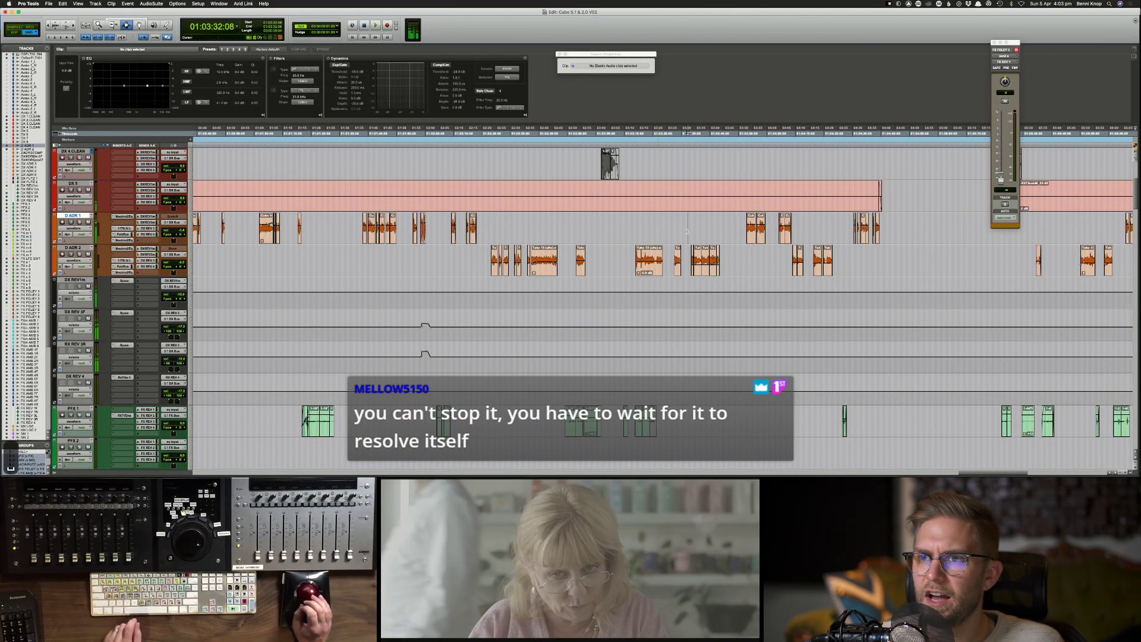
{"action": "left_click", "coordinate": [628, 227]}
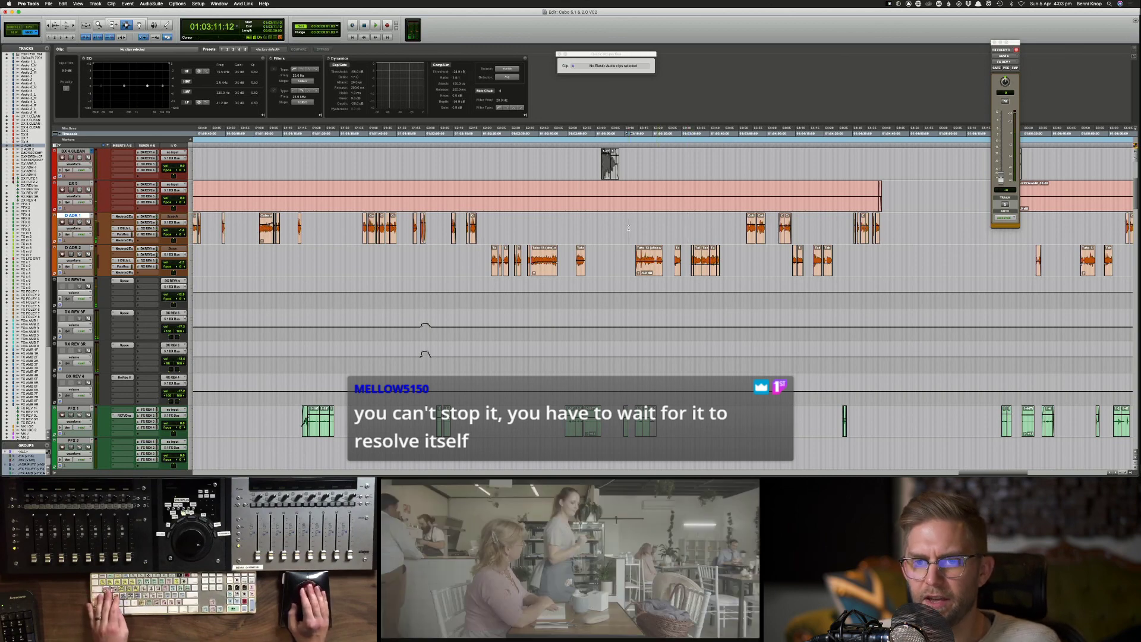
Step: Save the session and start playback from 01:02:38:08 on the FX FOLEY 2 track
{"action": "key", "text": "super+s"}
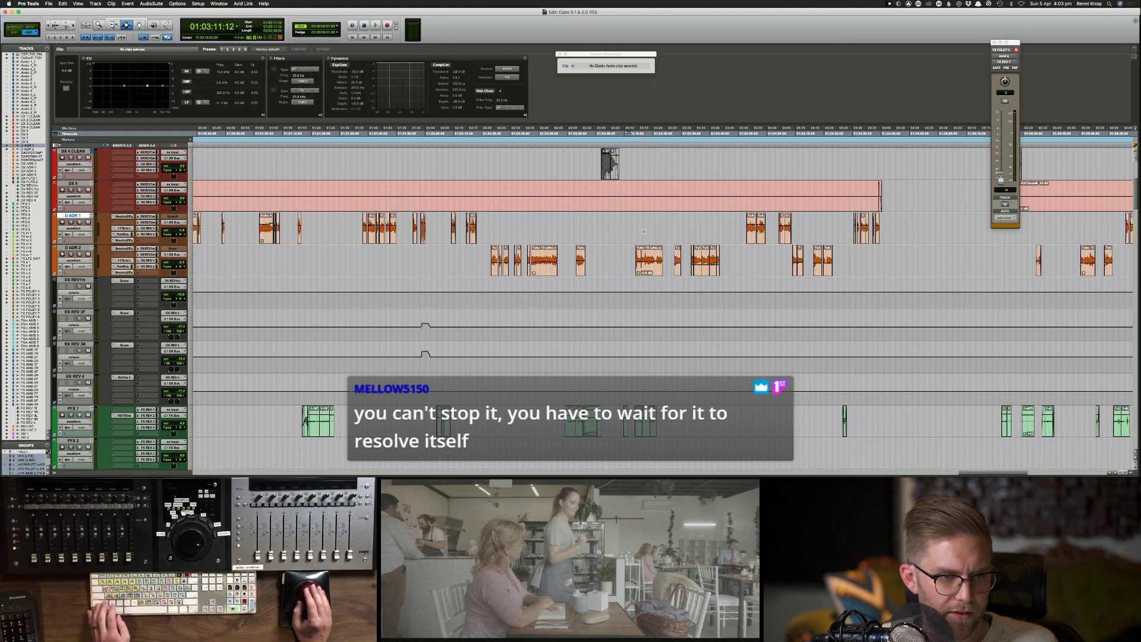
{"action": "scroll", "coordinate": [625, 263], "scroll_direction": "down", "scroll_amount": 7}
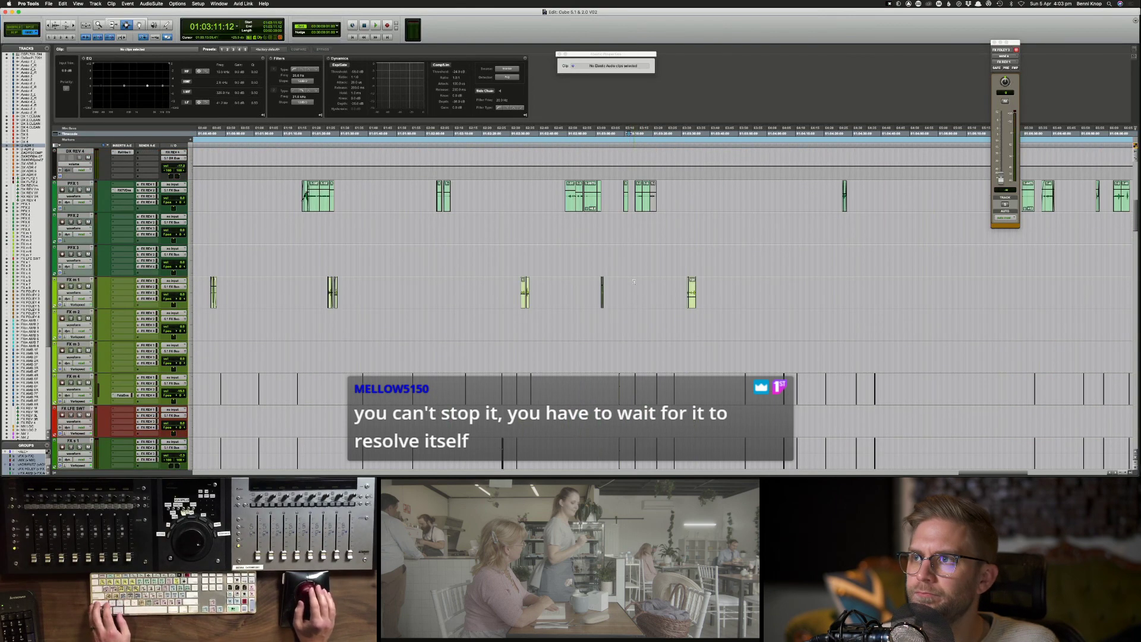
{"action": "scroll", "coordinate": [563, 295], "scroll_direction": "down", "scroll_amount": 10}
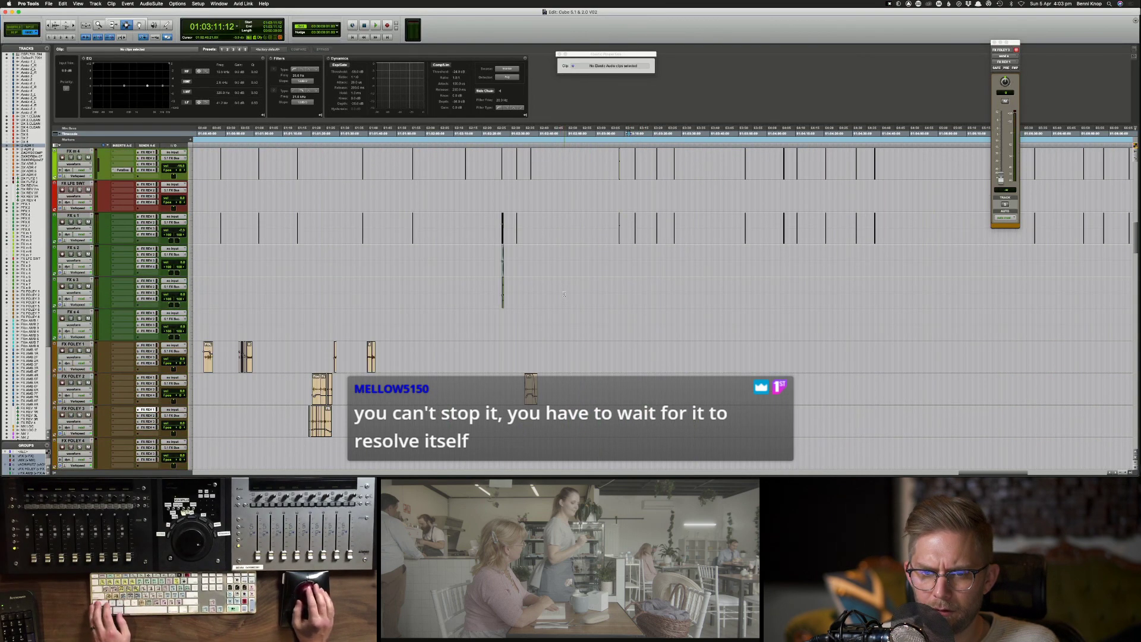
{"action": "left_click", "coordinate": [524, 158]}
{"action": "key", "text": "space"}
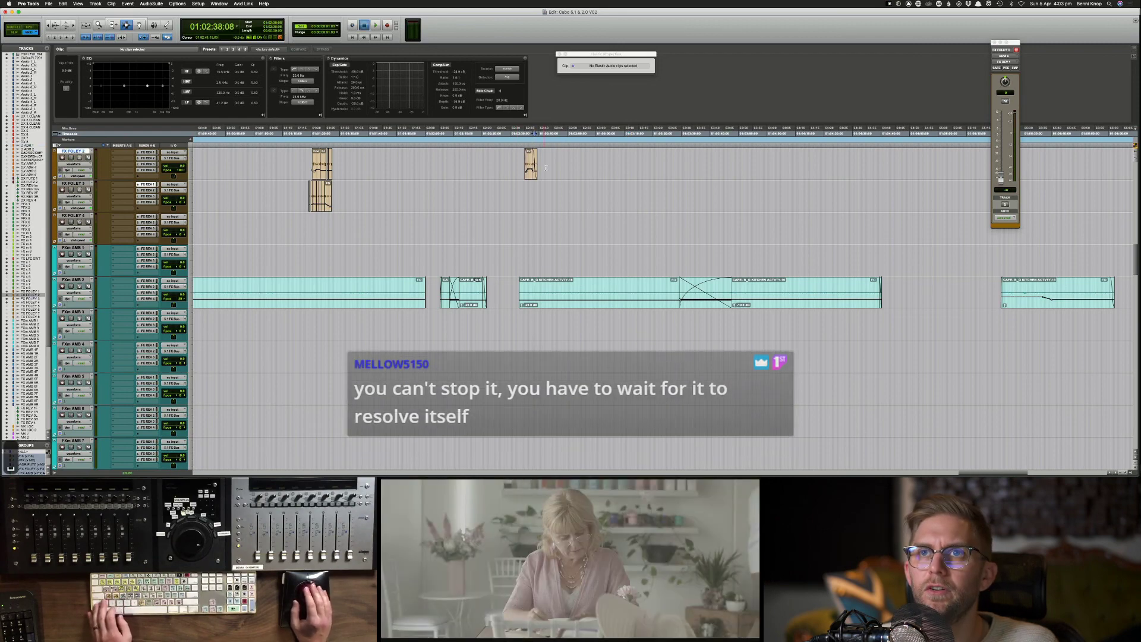
Step: Examine the production effects, Foley, ambience, reverb and music tracks against picture while the café passage plays
{"action": "scroll", "coordinate": [635, 190], "scroll_direction": "up", "scroll_amount": 7}
{"action": "scroll", "coordinate": [635, 191], "scroll_direction": "up", "scroll_amount": 2}
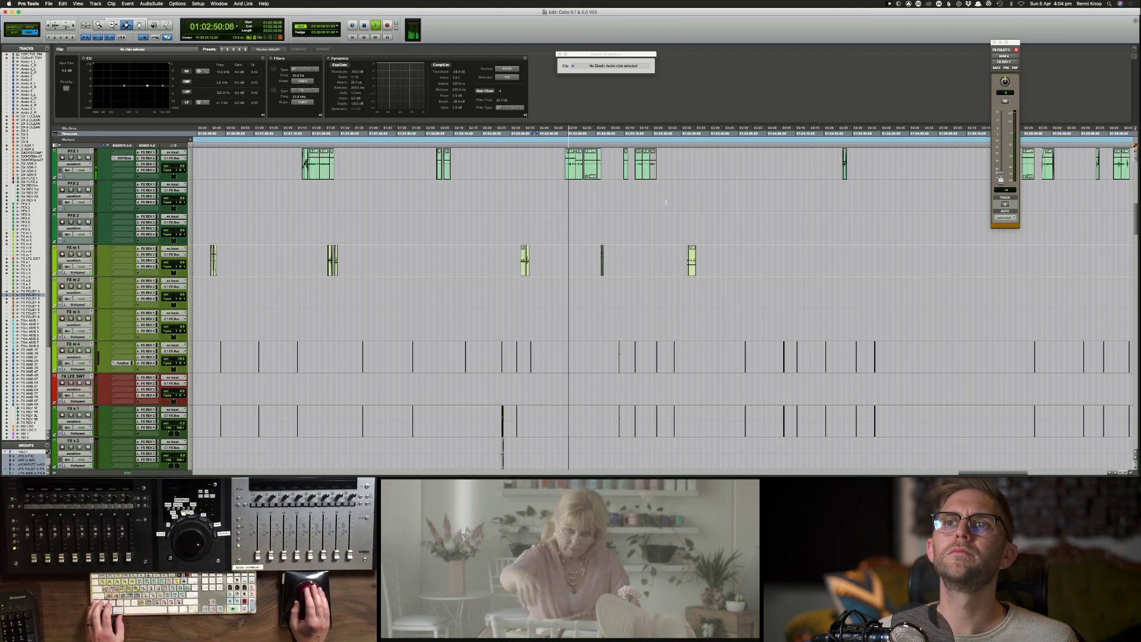
{"action": "scroll", "coordinate": [666, 201], "scroll_direction": "down", "scroll_amount": 10}
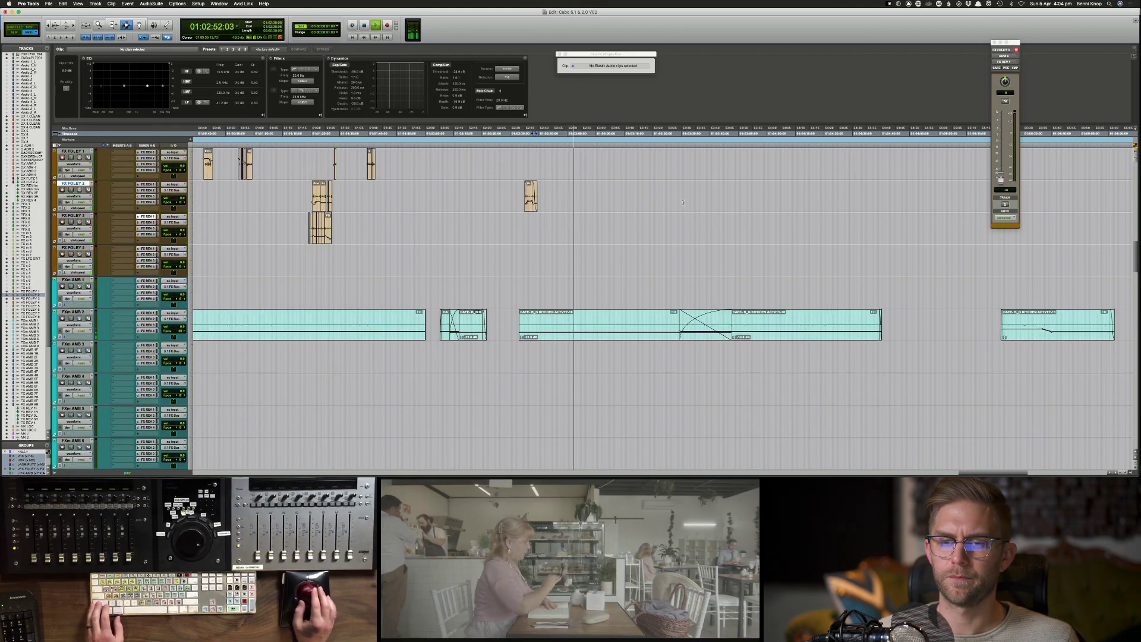
{"action": "scroll", "coordinate": [683, 203], "scroll_direction": "down", "scroll_amount": 12}
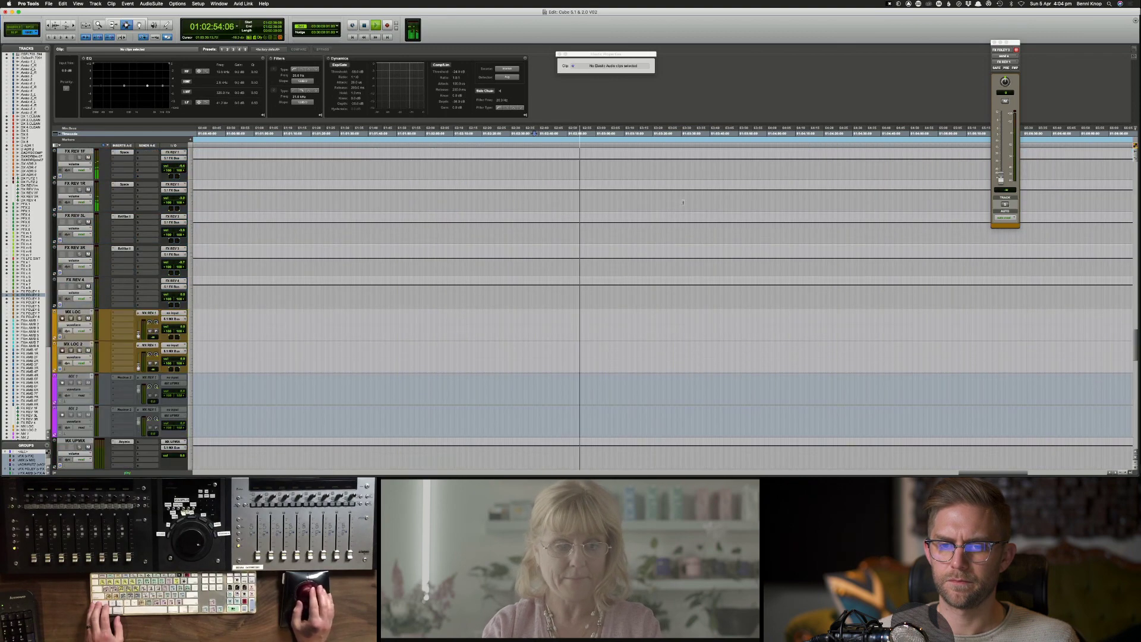
{"action": "scroll", "coordinate": [683, 203], "scroll_direction": "down", "scroll_amount": 8}
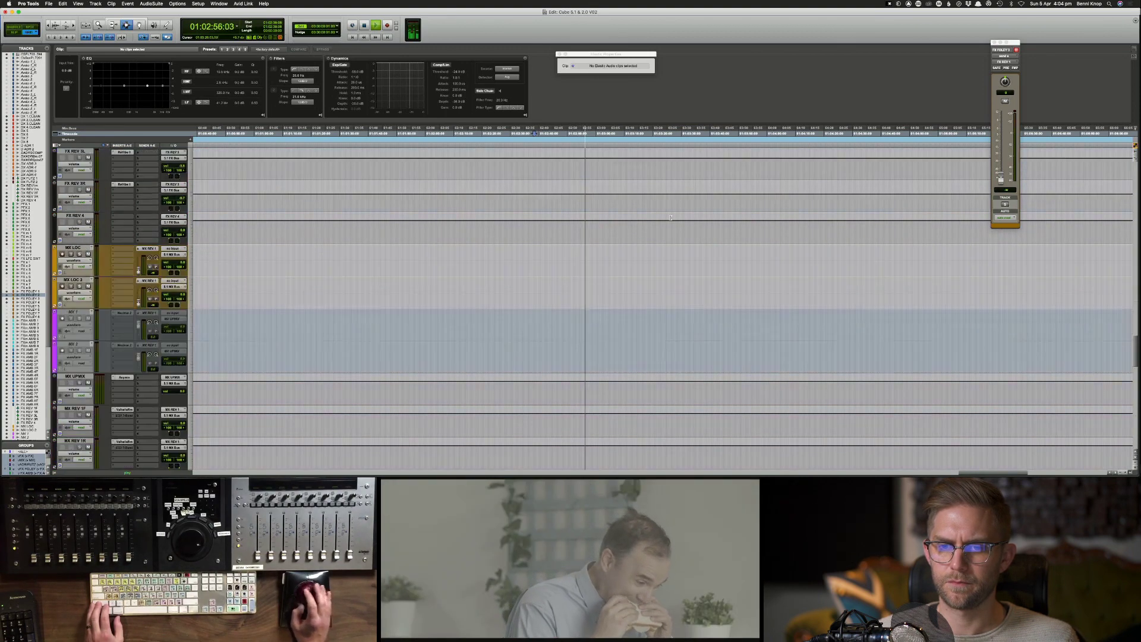
{"action": "scroll", "coordinate": [671, 218], "scroll_direction": "up", "scroll_amount": 20}
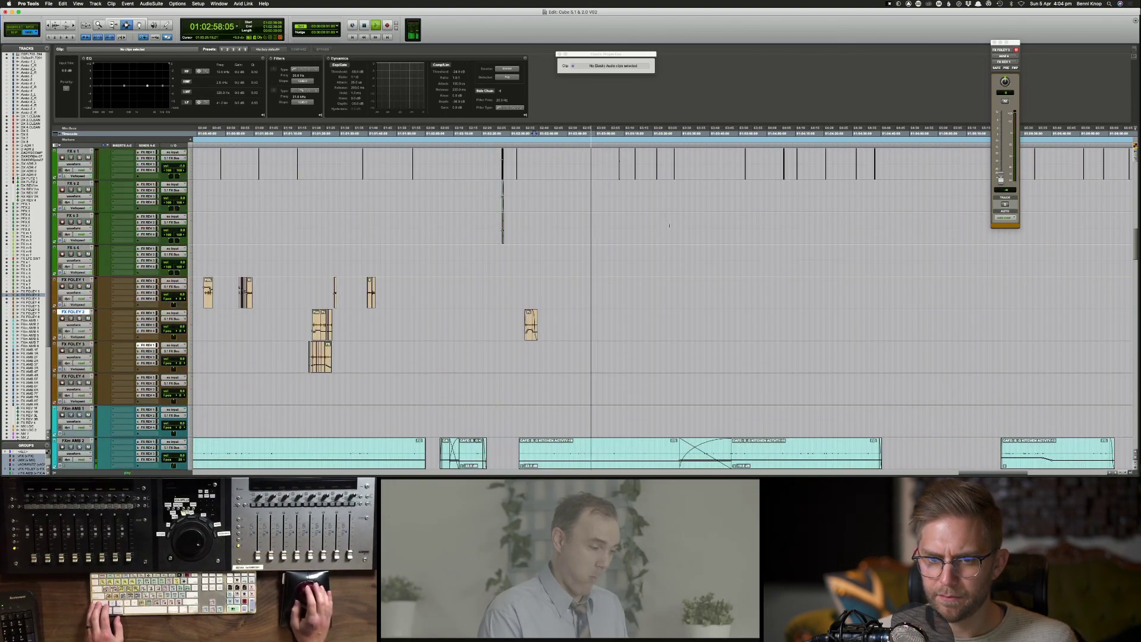
{"action": "scroll", "coordinate": [669, 224], "scroll_direction": "up", "scroll_amount": 10}
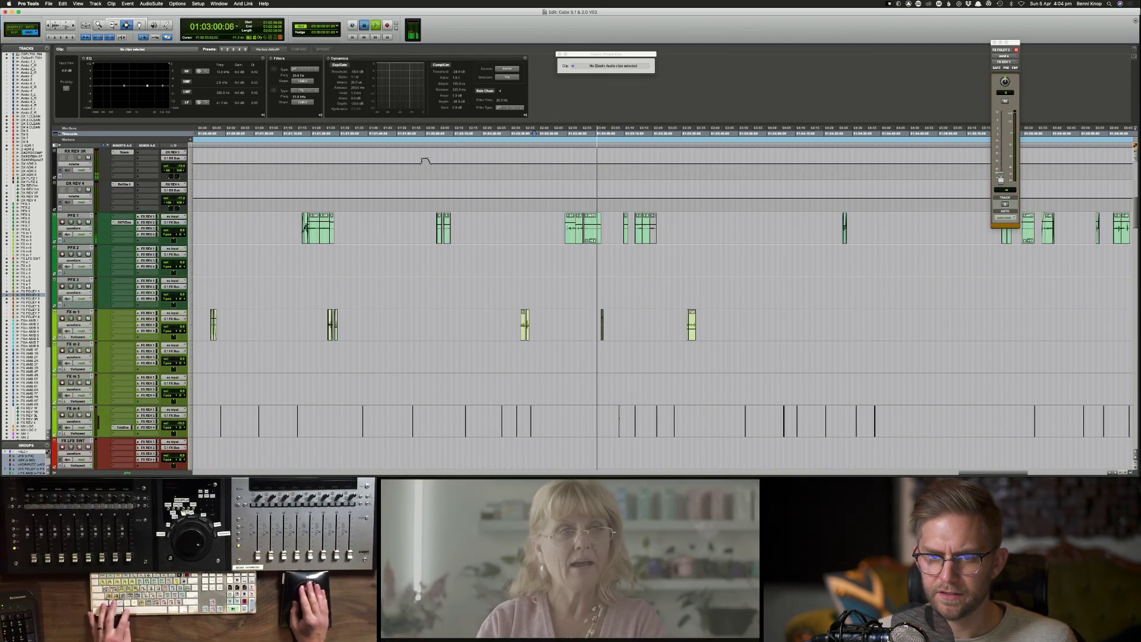
Step: Select the group of PFX 1 clips around 01:02:52 for a closer look, then place the cursor at 01:02:51:14
{"action": "key", "text": "super+bracketright"}
{"action": "key", "text": "super+bracketright"}
{"action": "key", "text": "super+bracketright"}
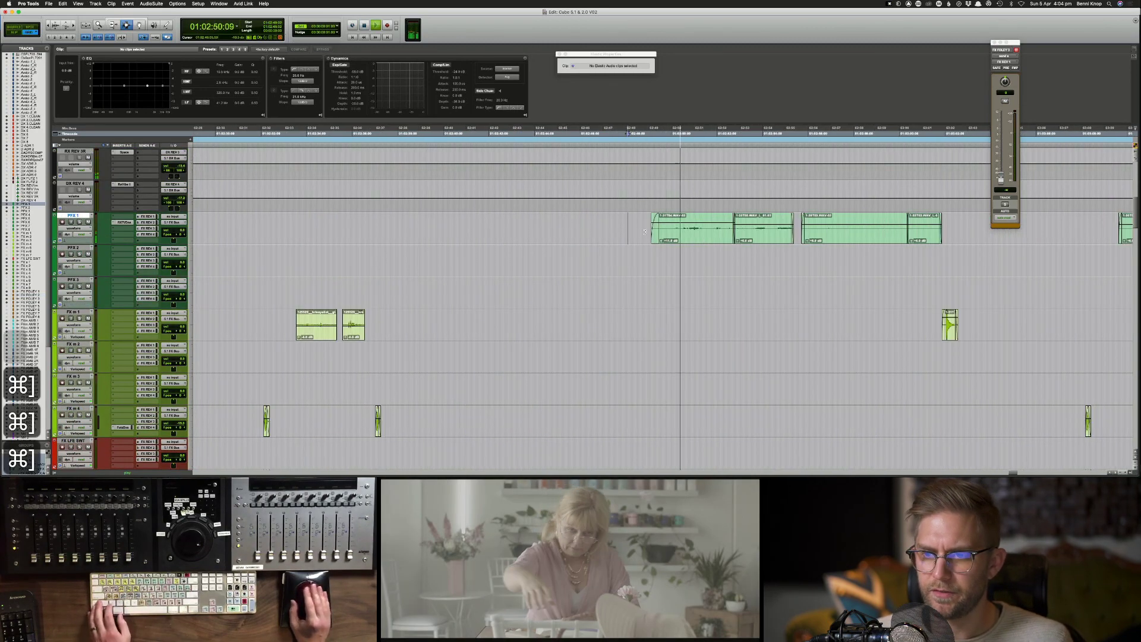
{"action": "left_click", "coordinate": [979, 232], "text": "shift"}
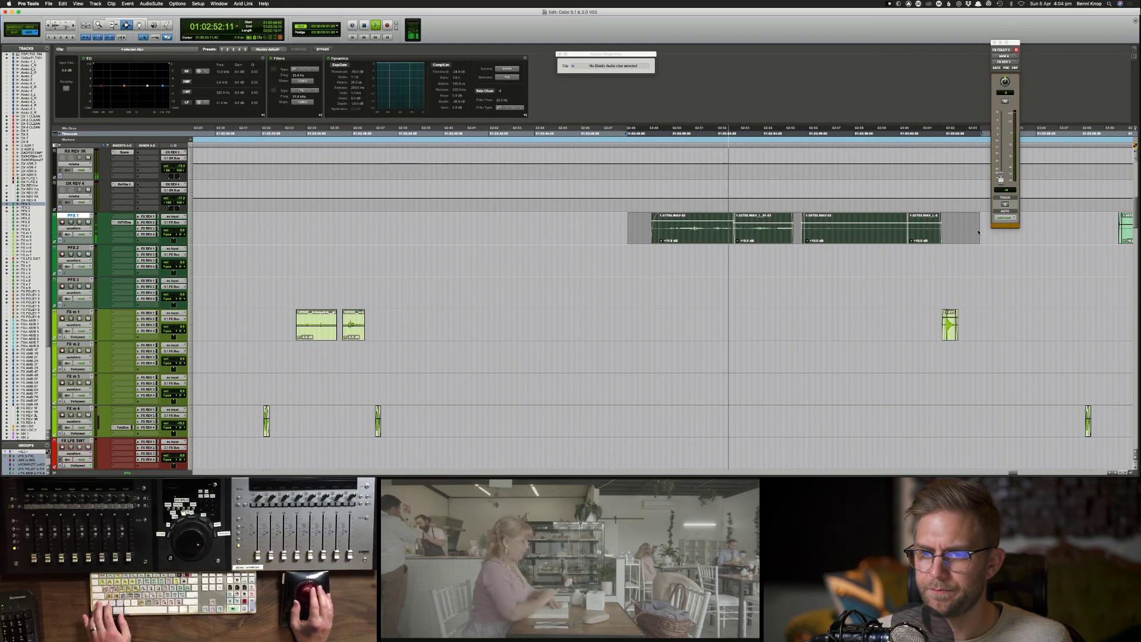
{"action": "left_click", "coordinate": [708, 233]}
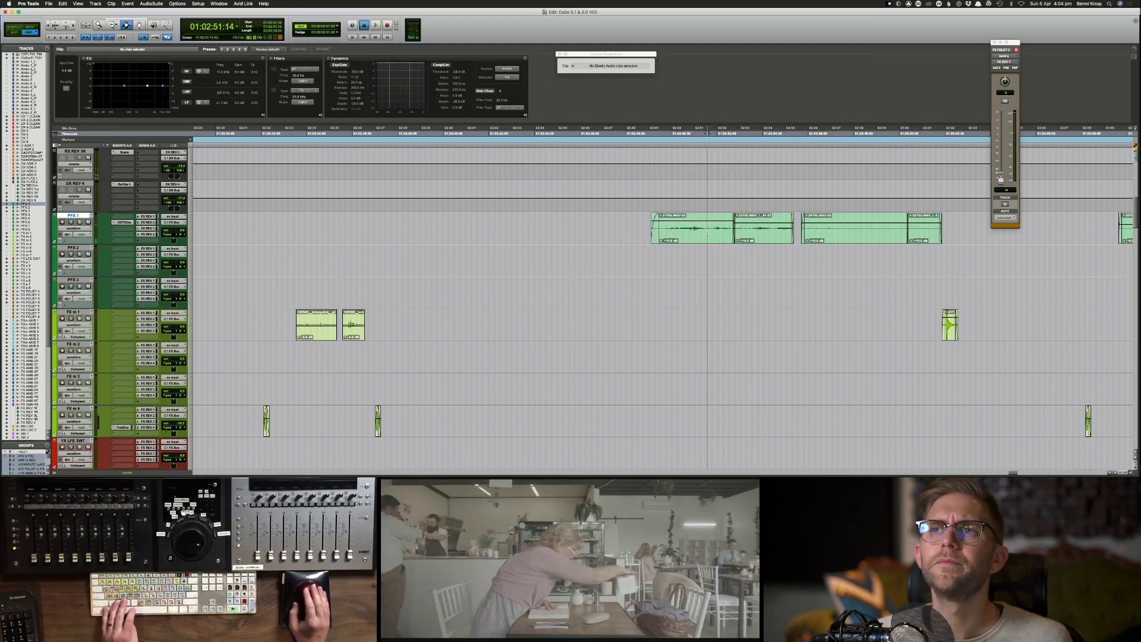
Step: Raise the clip gain briefly near the end of the first PFX 1 clip around 01:02:52, smooth the bump and replay the passage
{"action": "key", "text": "space"}
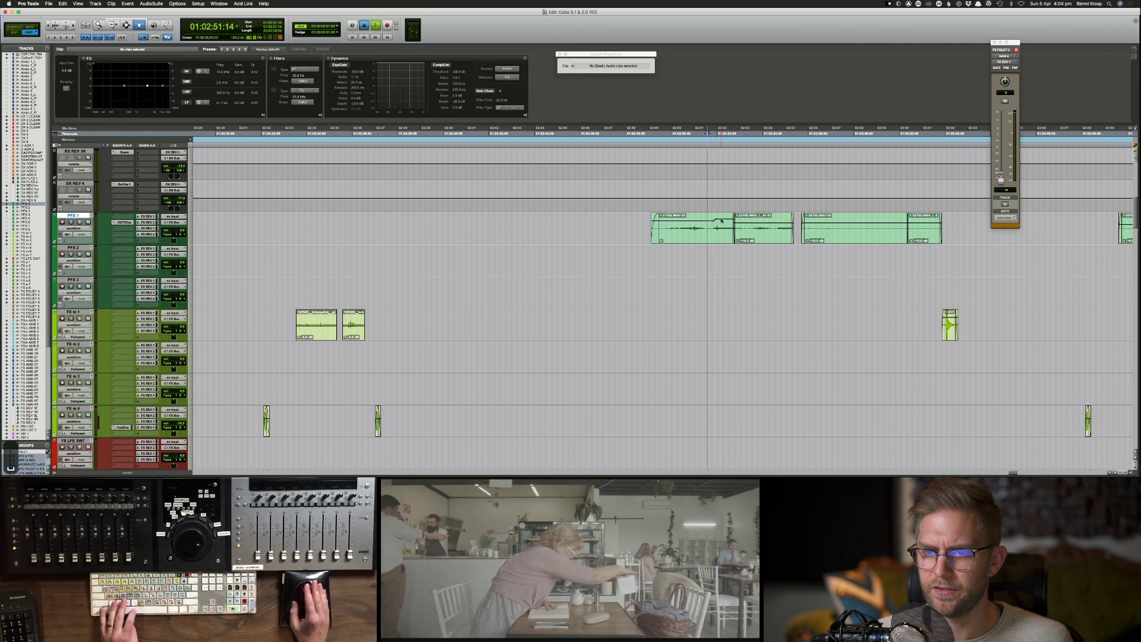
{"action": "key", "text": "space"}
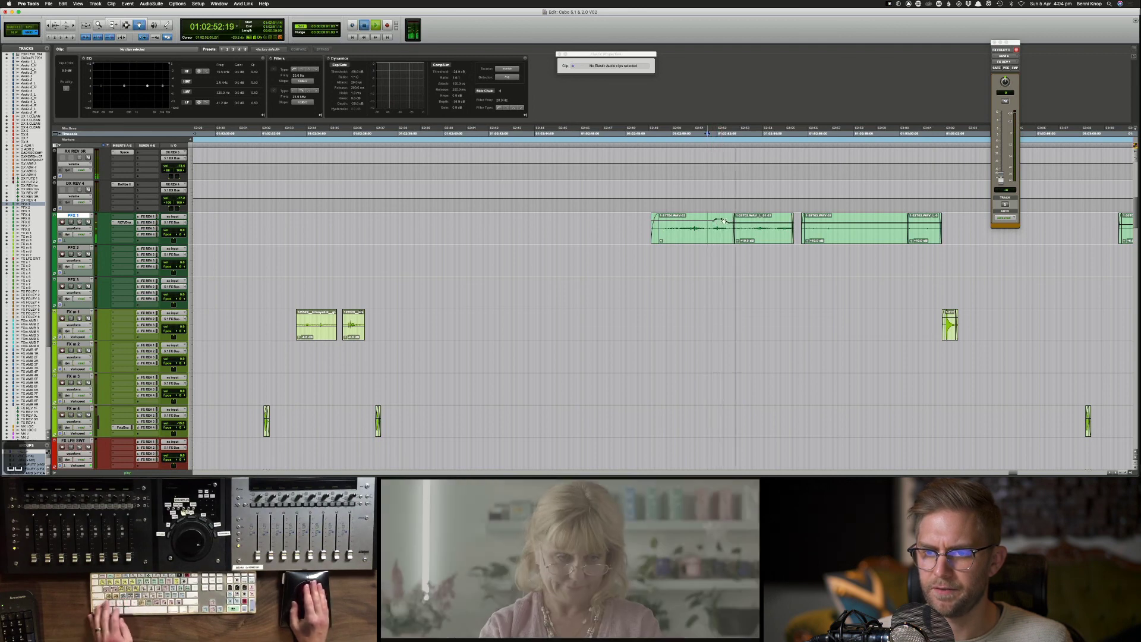
{"action": "key", "text": "space"}
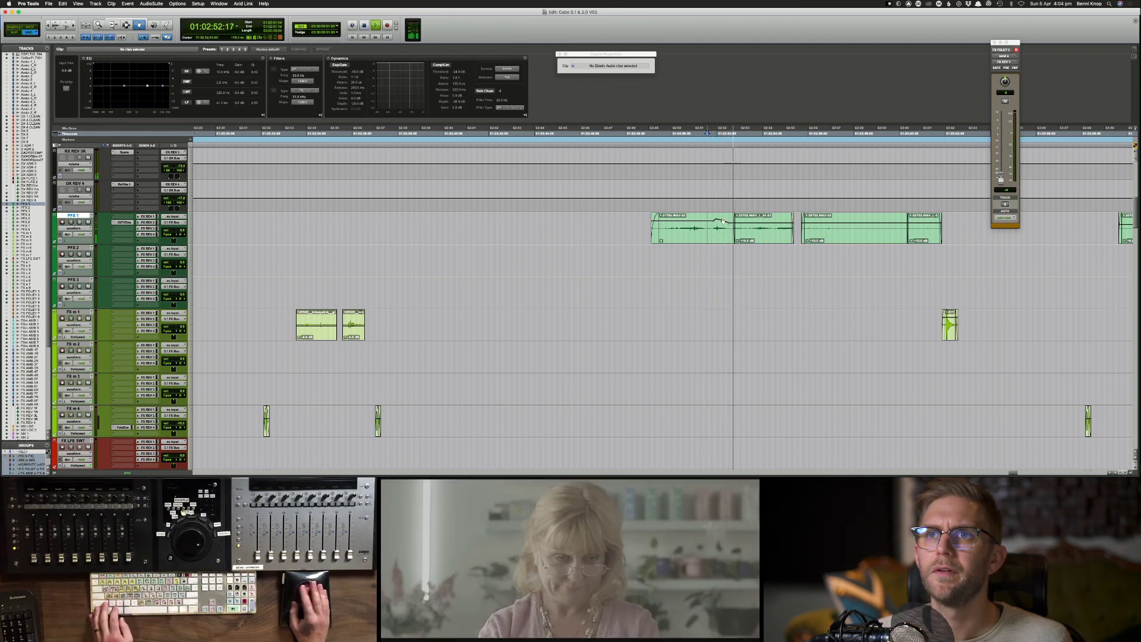
{"action": "key", "text": "space"}
{"action": "left_click", "coordinate": [630, 226]}
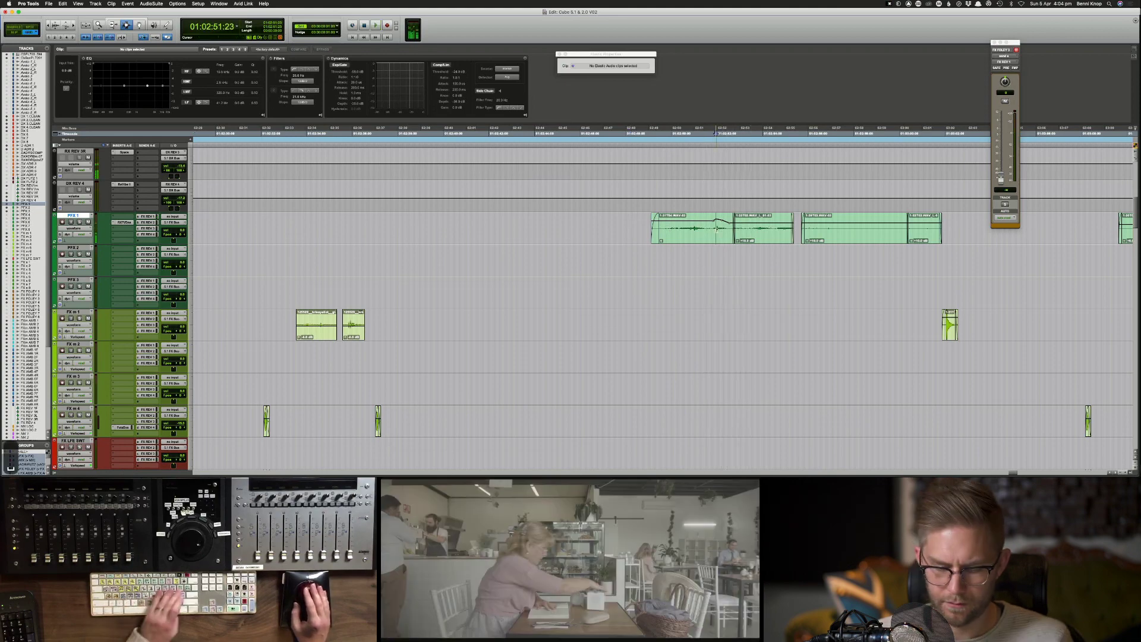
Step: Nudge the first PFX 1 clip near 01:02:52 slightly earlier and replay it against picture
{"action": "key", "text": "super+bracketright"}
{"action": "key", "text": "super+bracketright"}
{"action": "key", "text": "period"}
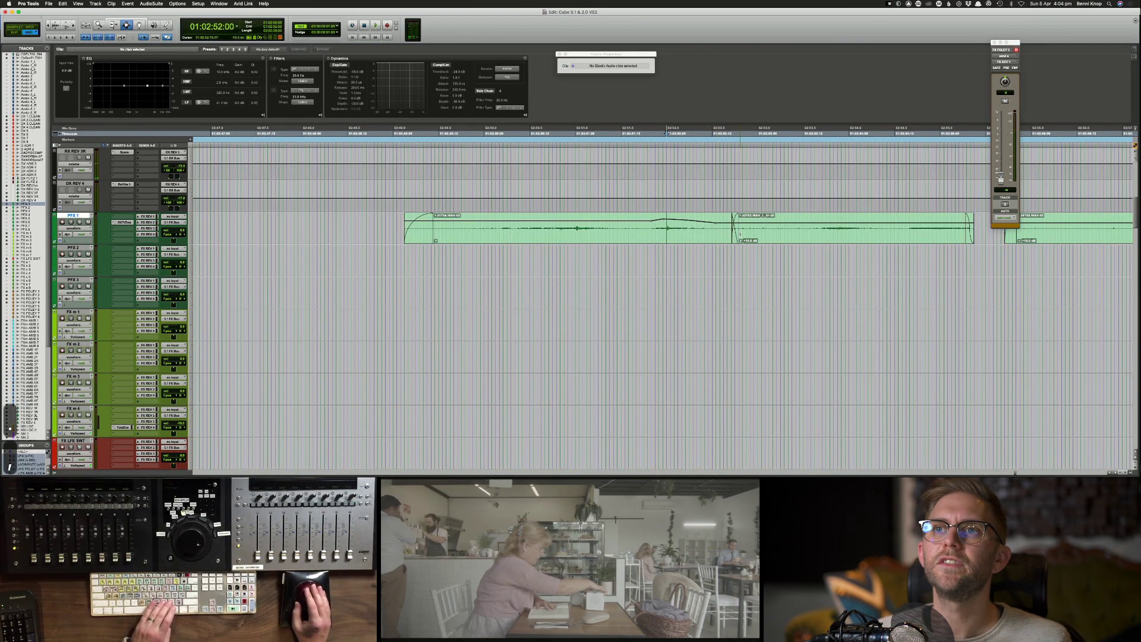
{"action": "double_click", "coordinate": [624, 237]}
{"action": "key", "text": "comma"}
{"action": "left_click", "coordinate": [610, 238]}
{"action": "key", "text": "space"}
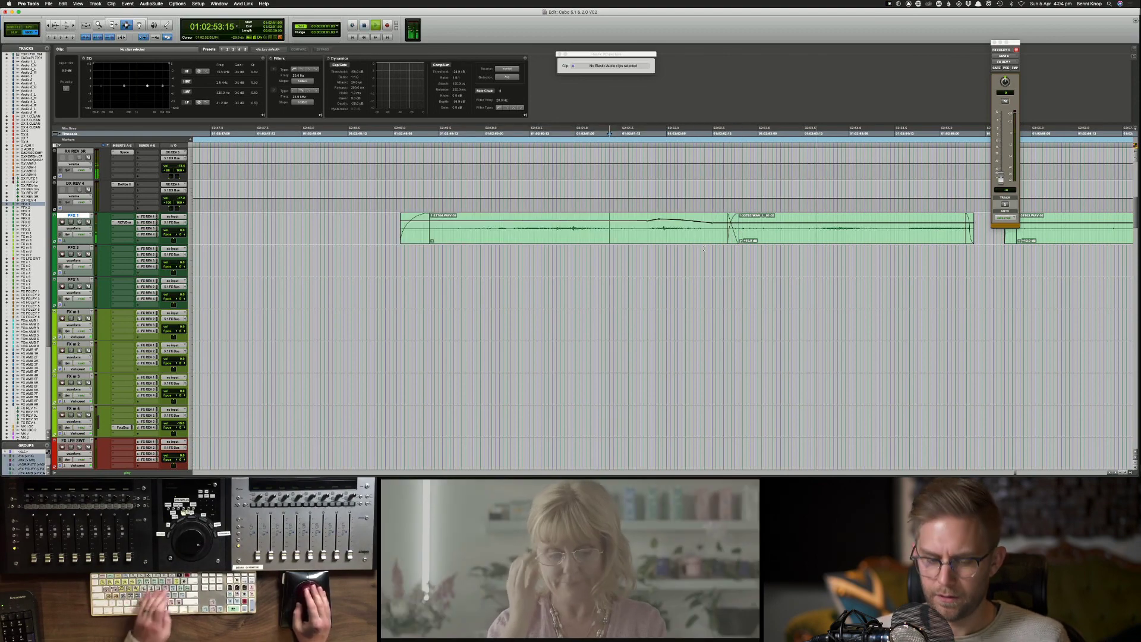
{"action": "key", "text": "super+bracketleft"}
{"action": "key", "text": "super+bracketleft"}
{"action": "key", "text": "super+bracketleft"}
{"action": "key", "text": "super+bracketleft"}
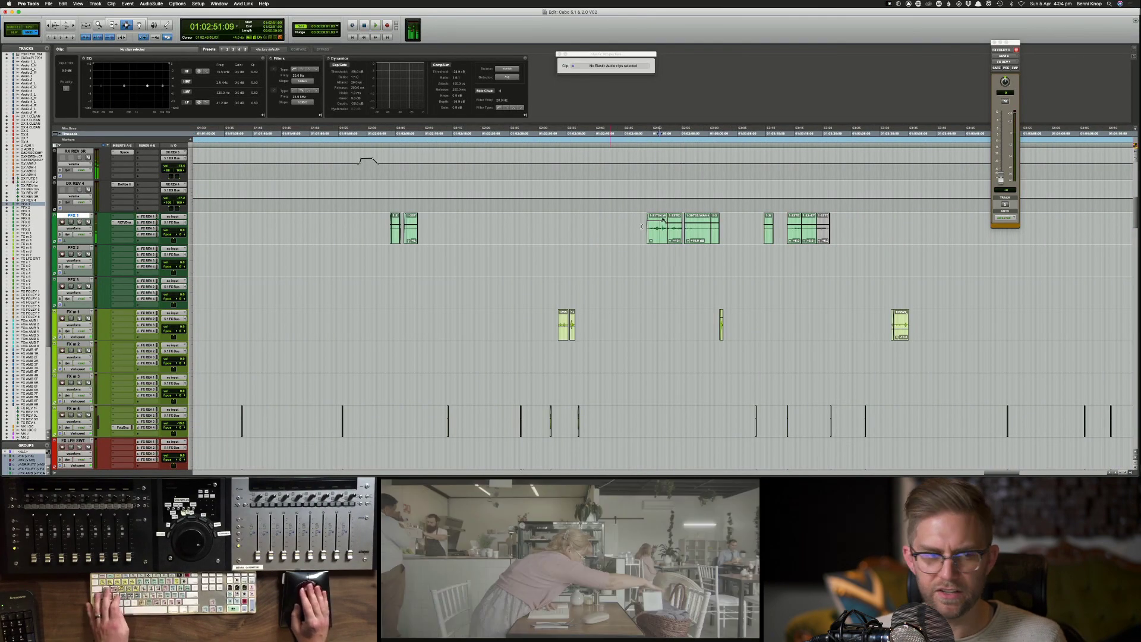